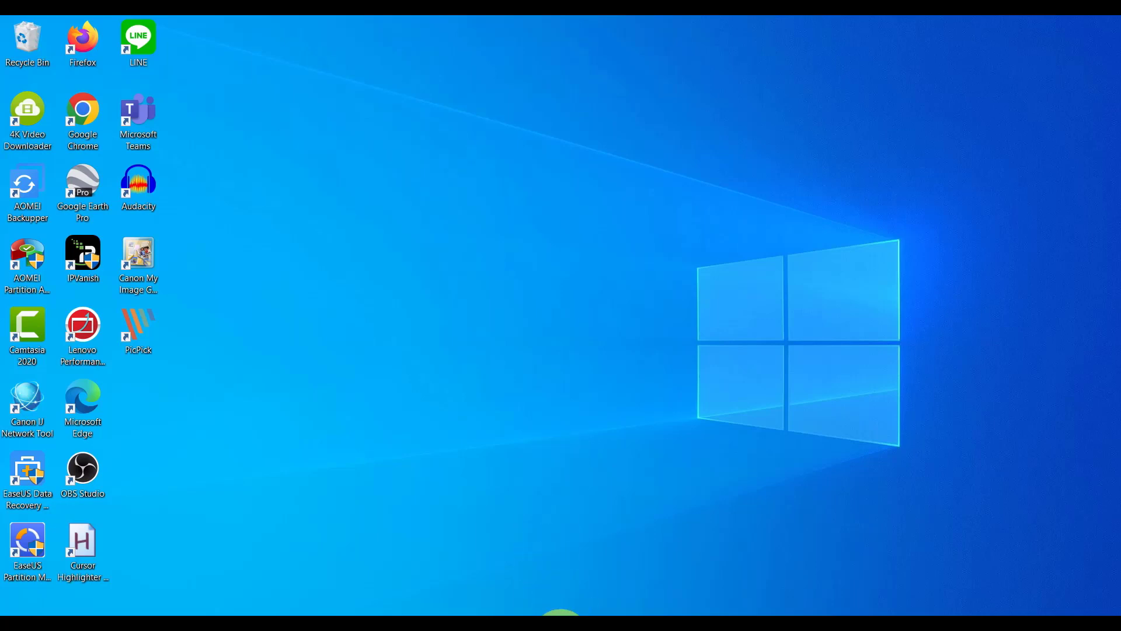
Open File Explorer and go to C:\Access Projects\Project Management.
click(560, 629)
drag(153, 339, 152, 552)
click(80, 552)
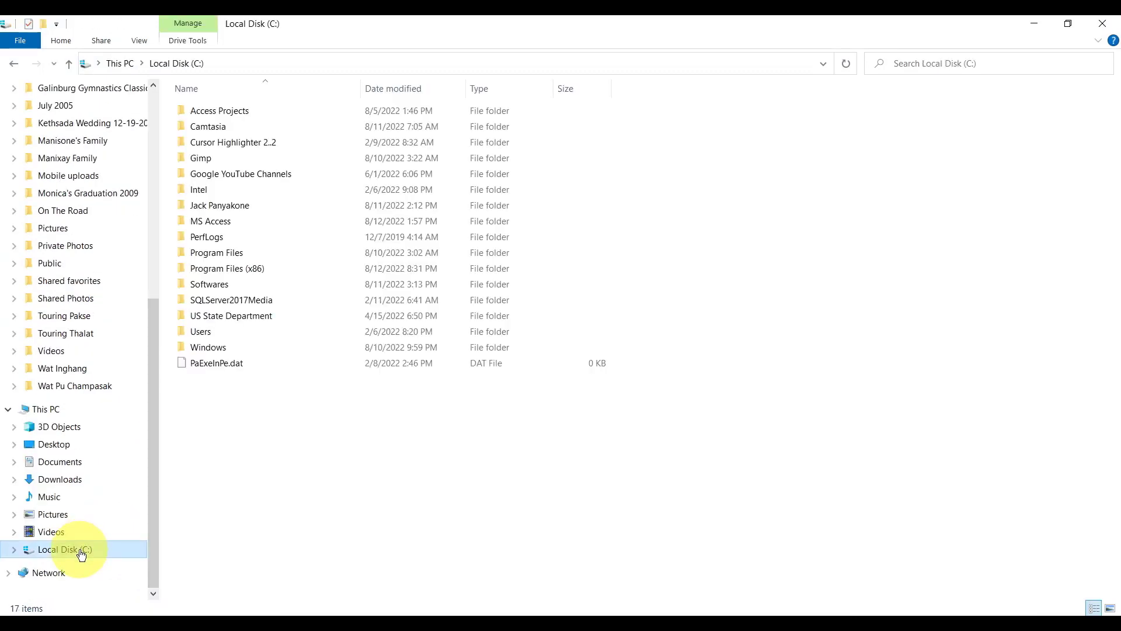
double_click(248, 111)
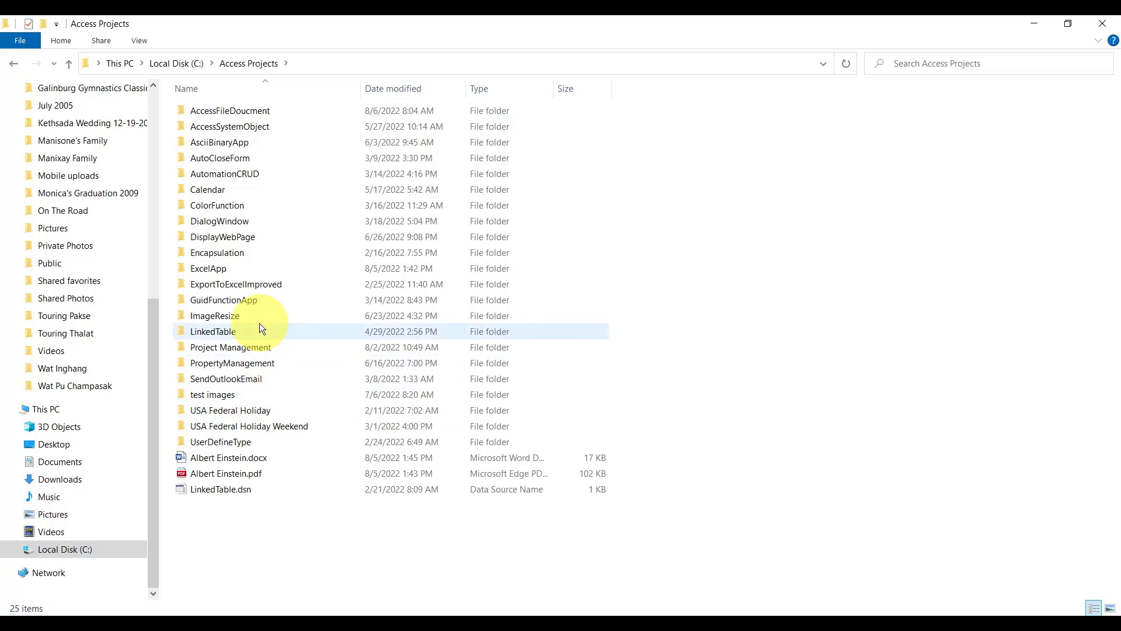
double_click(254, 347)
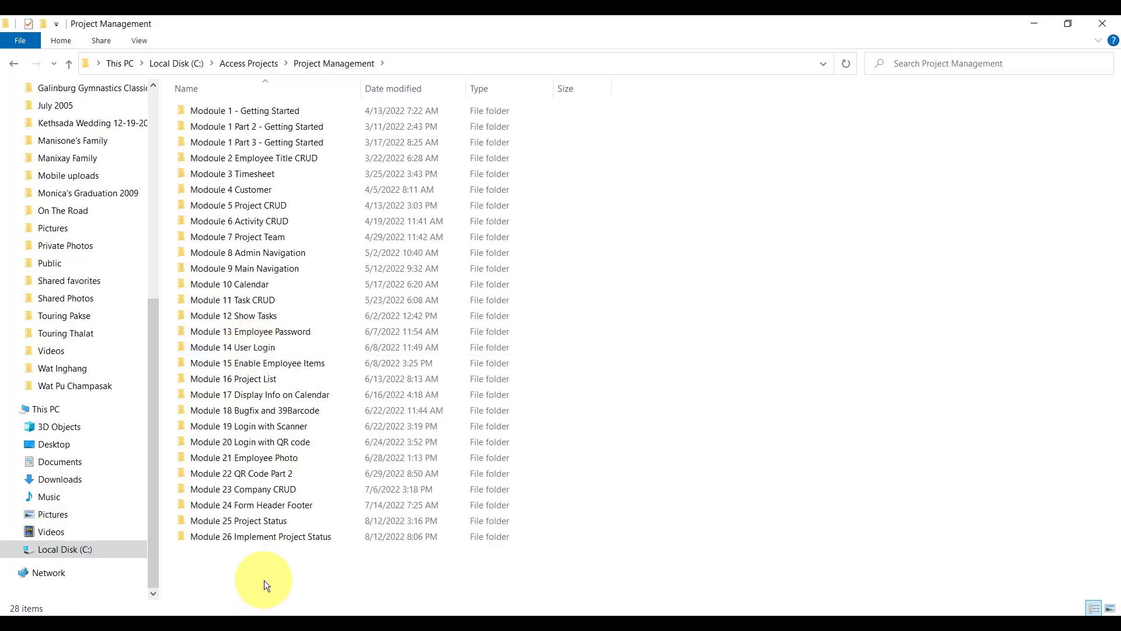
Duplicate the Module 26 Implement Project Status folder and select the copy's name for renaming.
click(262, 535)
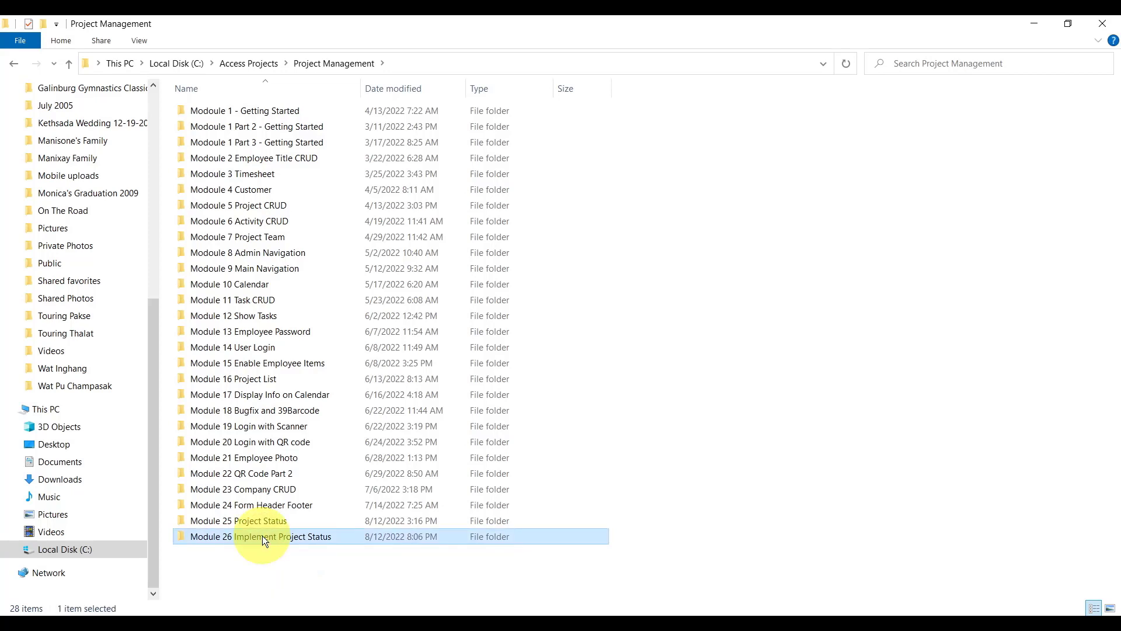
key(ctrl+v)
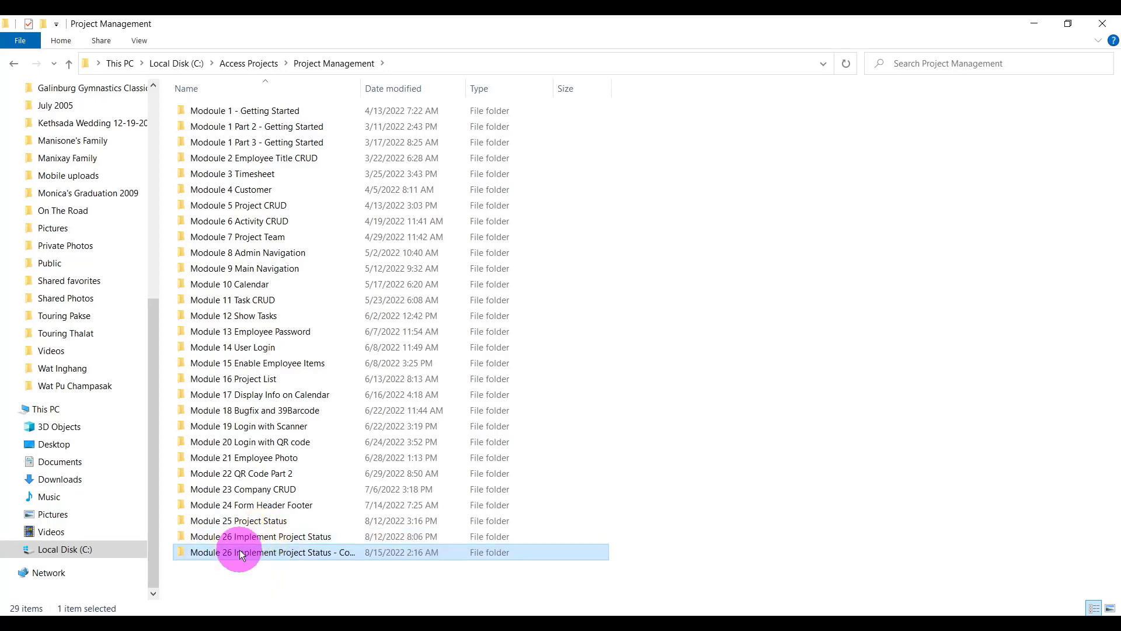
key(F2)
drag(227, 552, 377, 551)
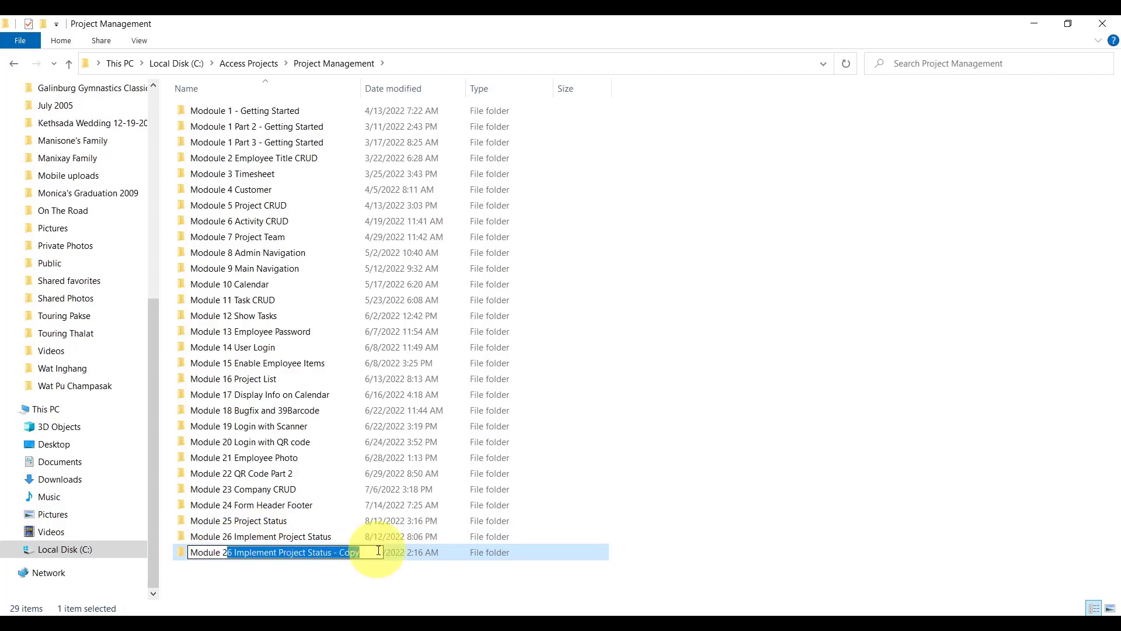
Switch typing to English, rename the copy 'Module 27 Invoice CRUD', and open it.
text(ຄ)
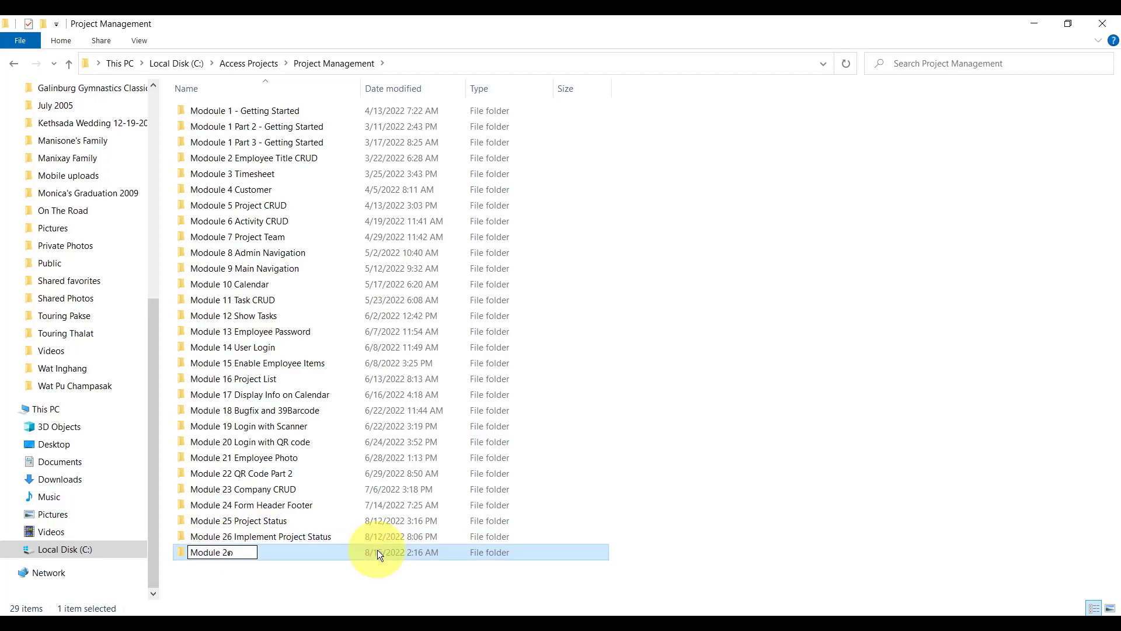
key(super+space)
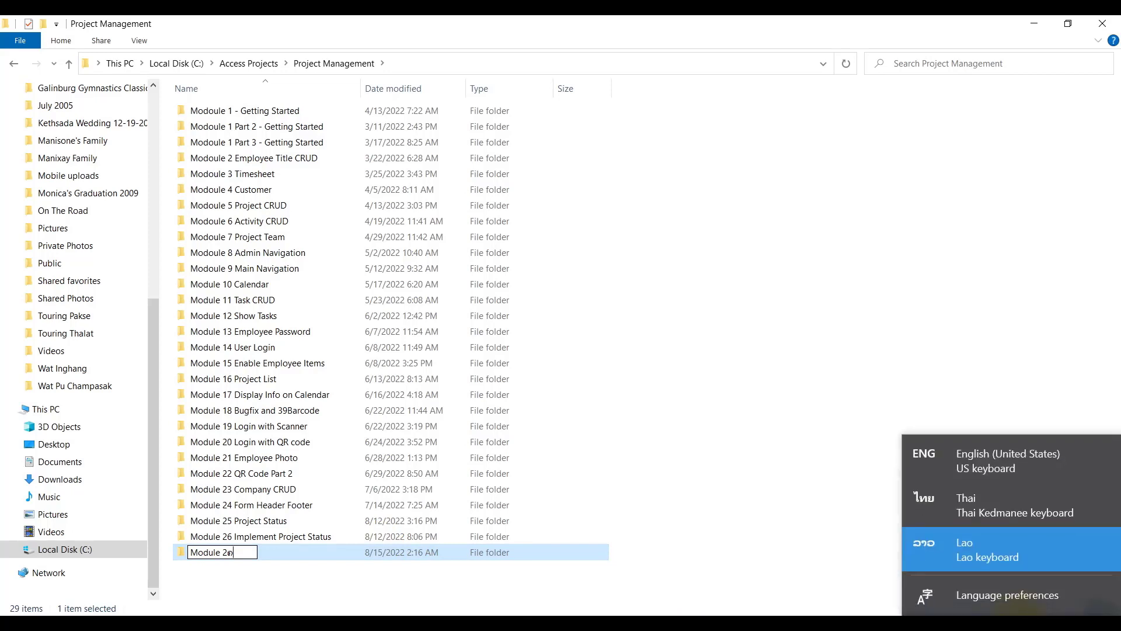
click(988, 460)
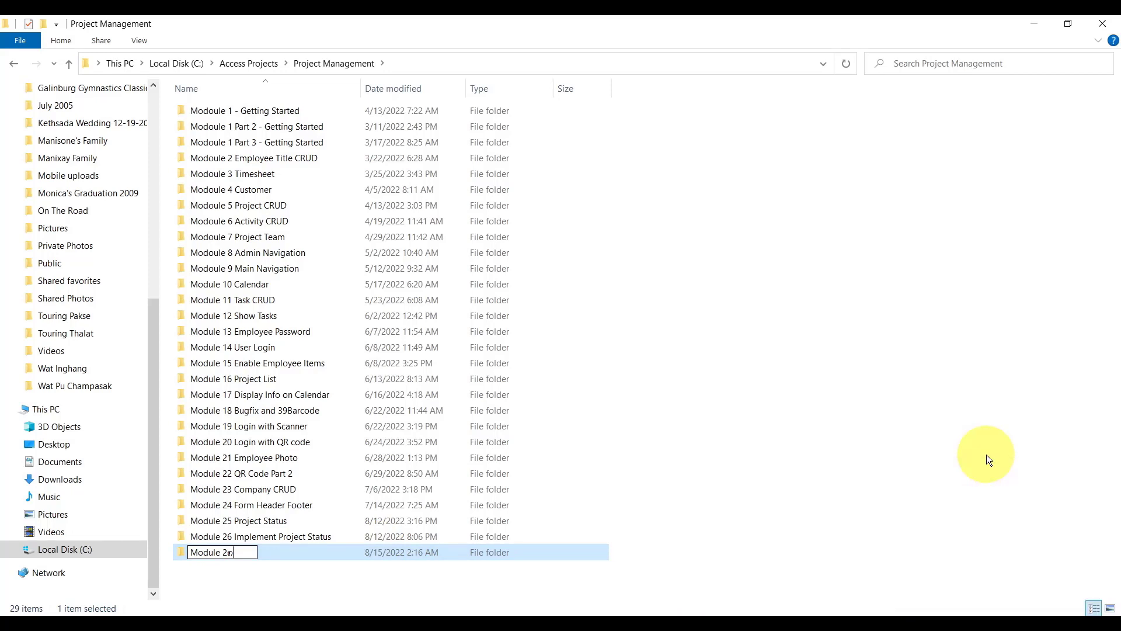
key(BackSpace)
text(7 Invoice CRUD)
key(Return)
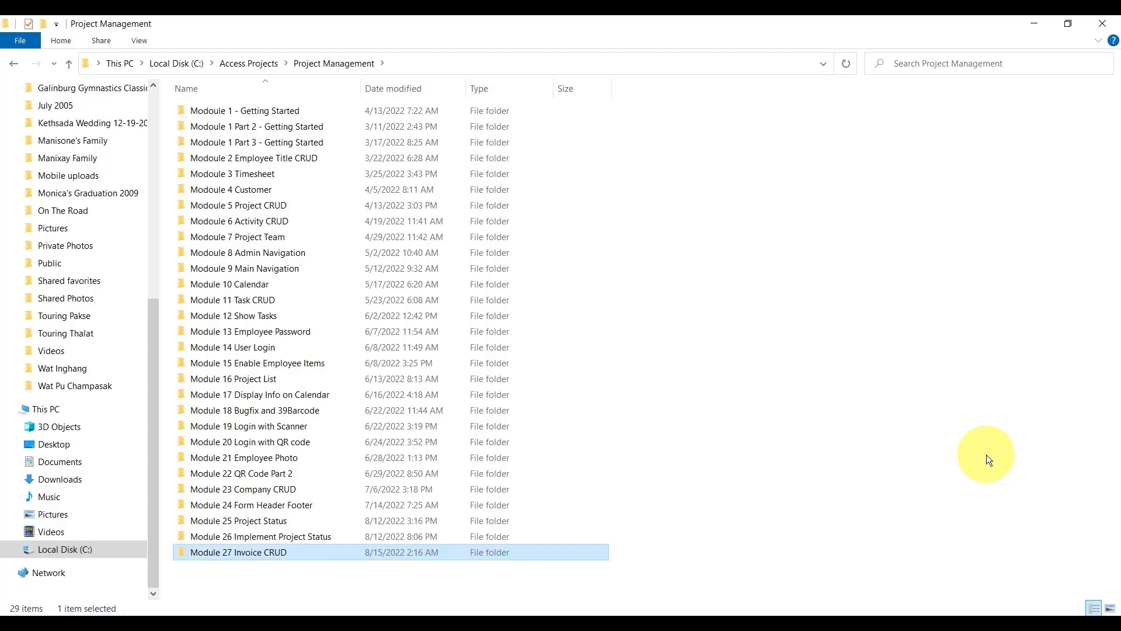
double_click(269, 555)
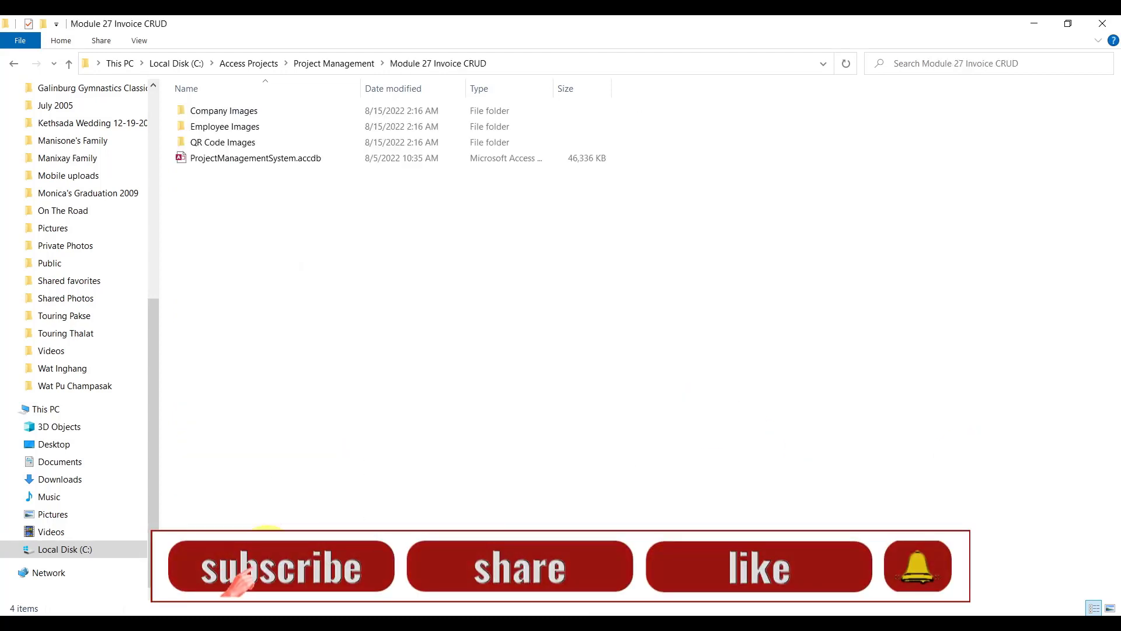
Open ProjectManagementSystem.accdb with content enabled and run the frmMainNavigation form.
click(272, 158)
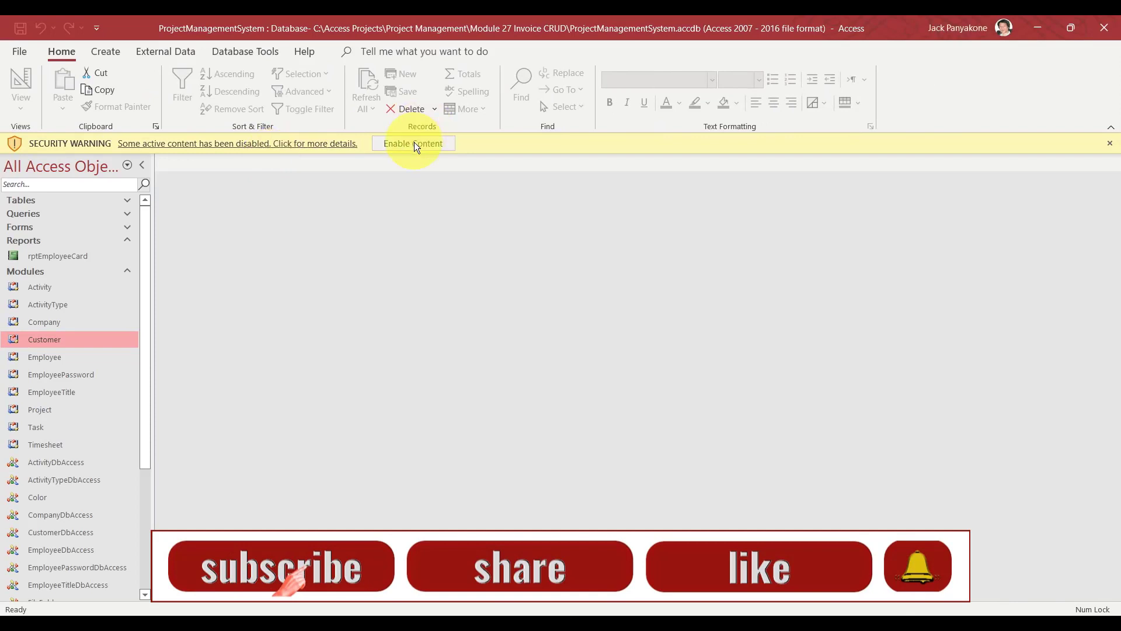
click(415, 144)
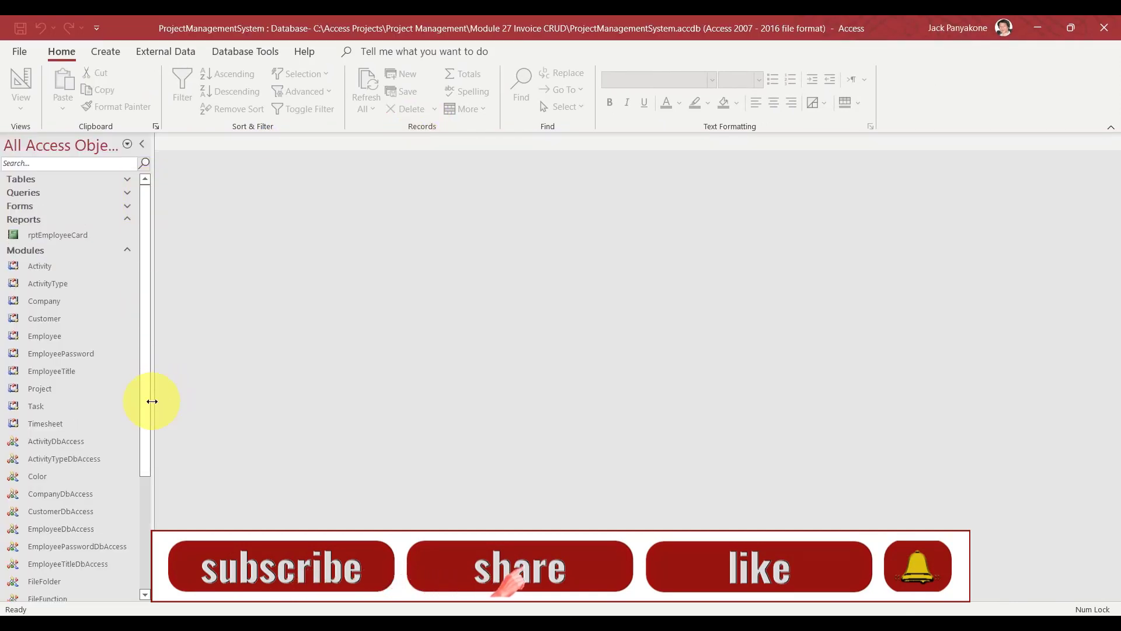
click(131, 251)
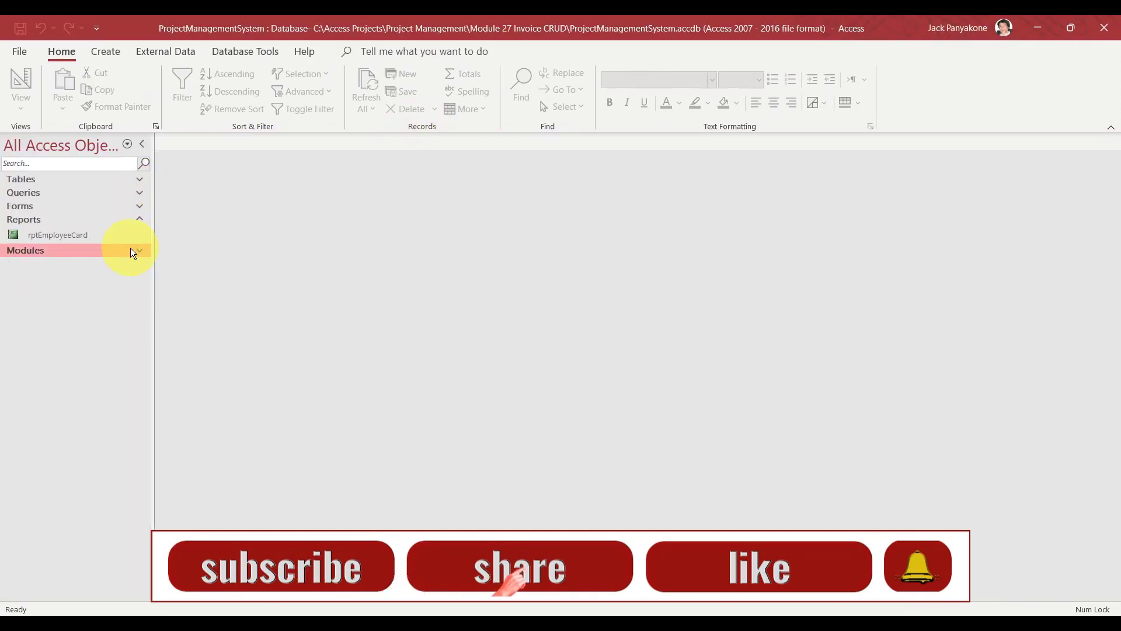
click(139, 205)
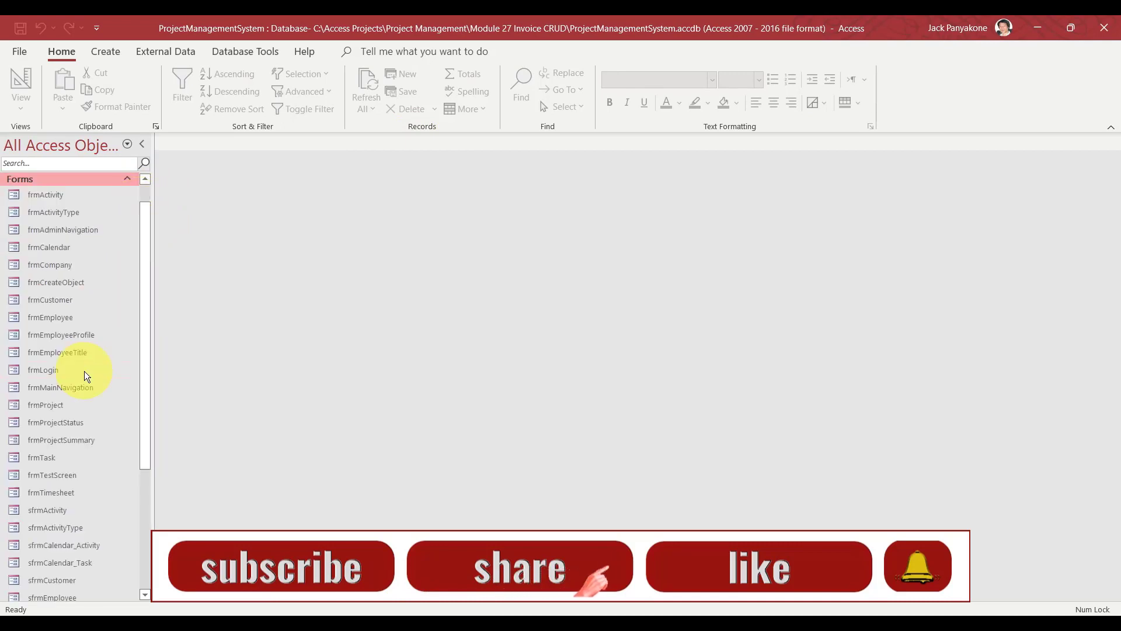
double_click(58, 388)
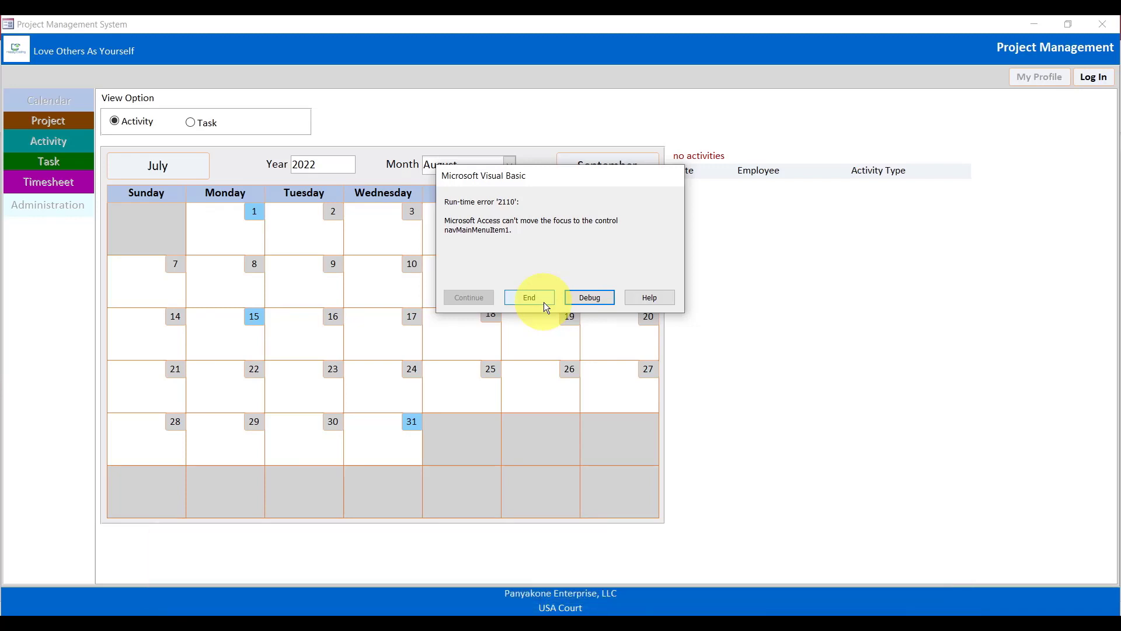
Debug the error and add 'Me.cmdLogin.SetFocus' after the Caption line in Form_Load.
click(588, 293)
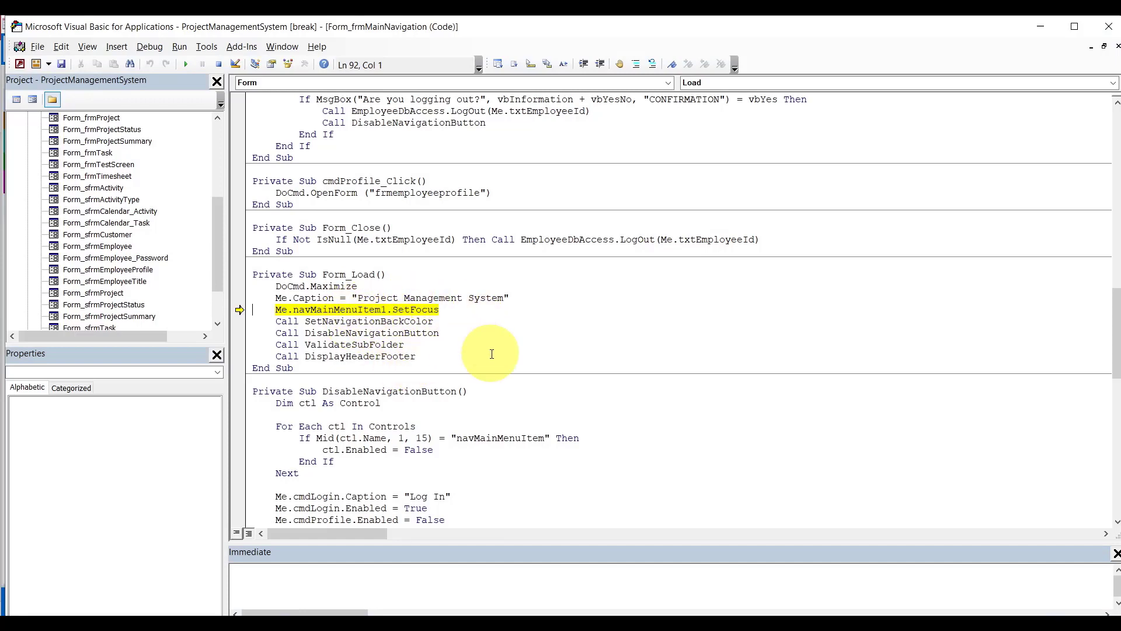
click(529, 296)
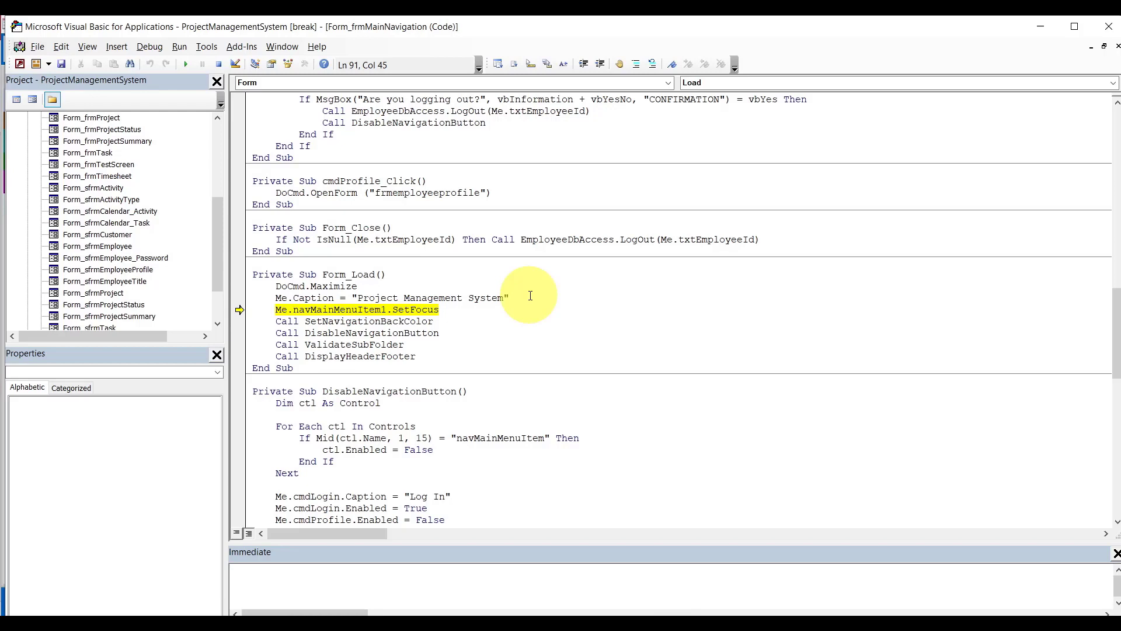
key(Return)
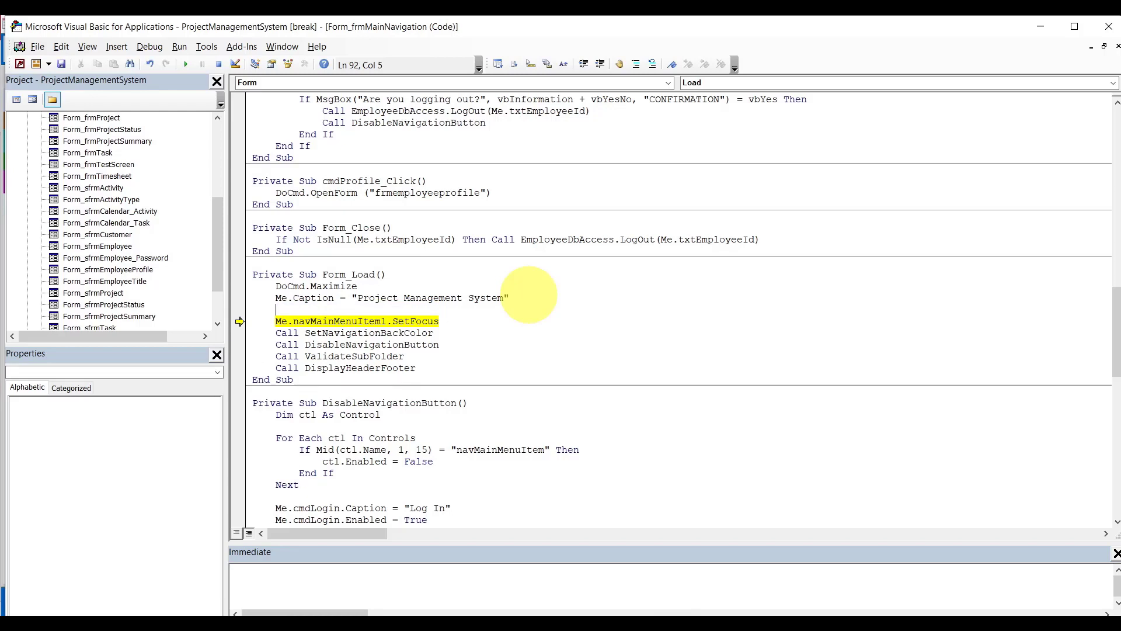
text(me.cmd)
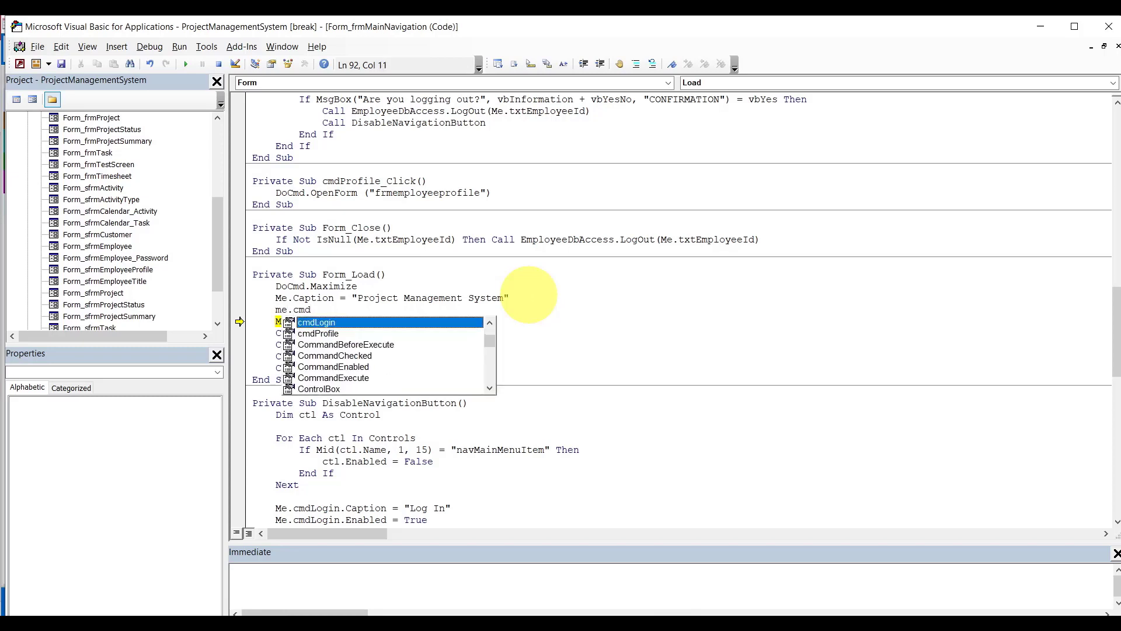
key(Tab)
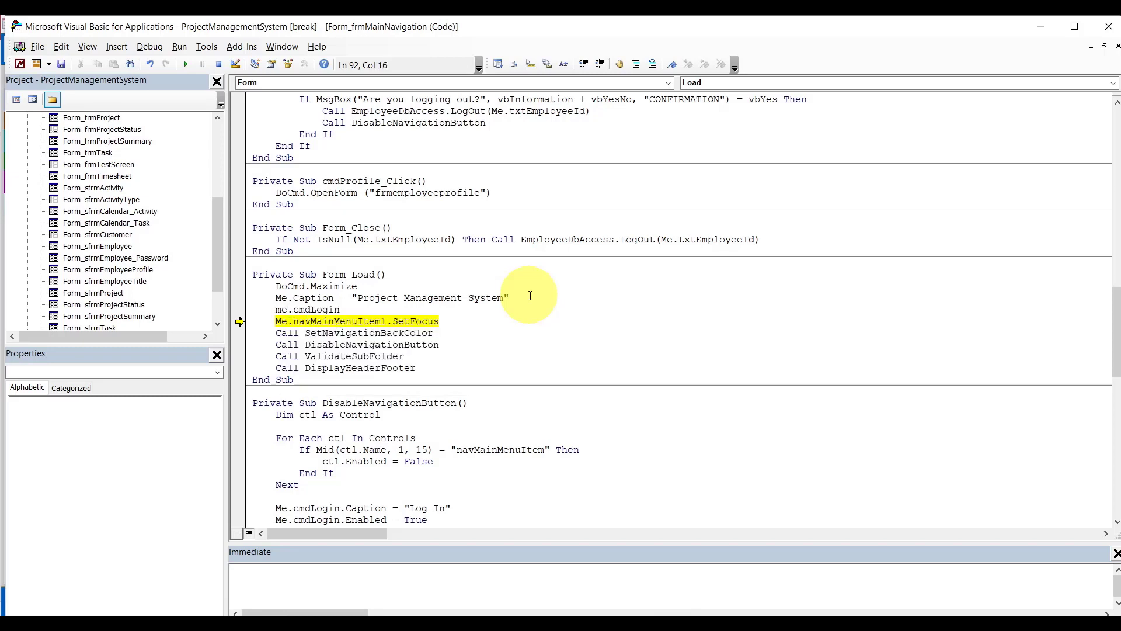
text(.set)
key(Tab)
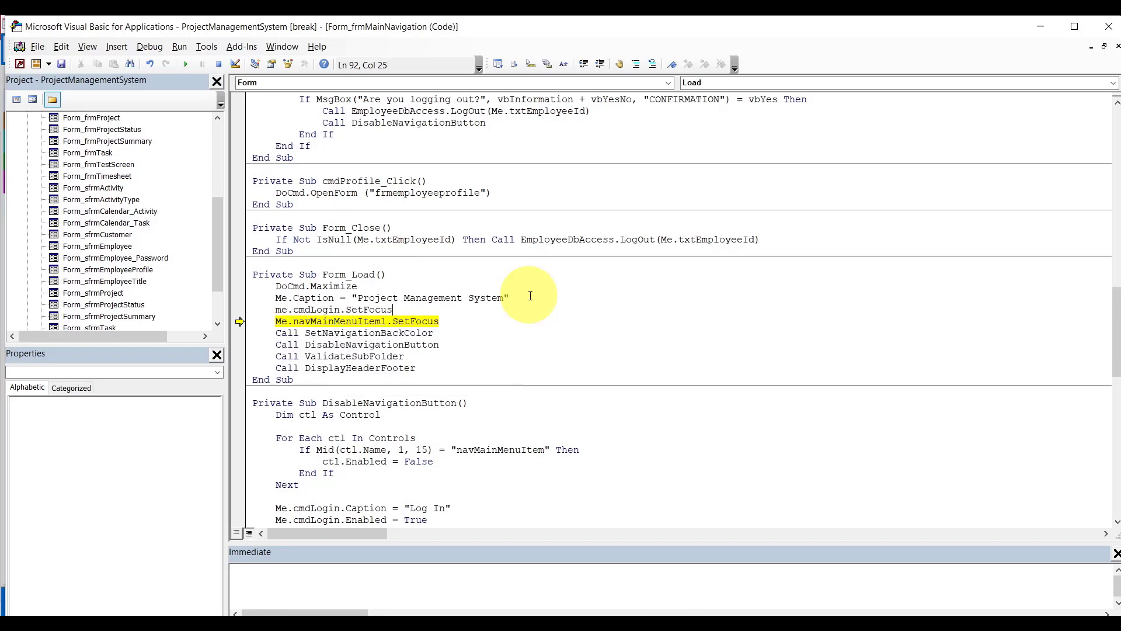
Continue the run, then end execution when the error repeats.
click(526, 285)
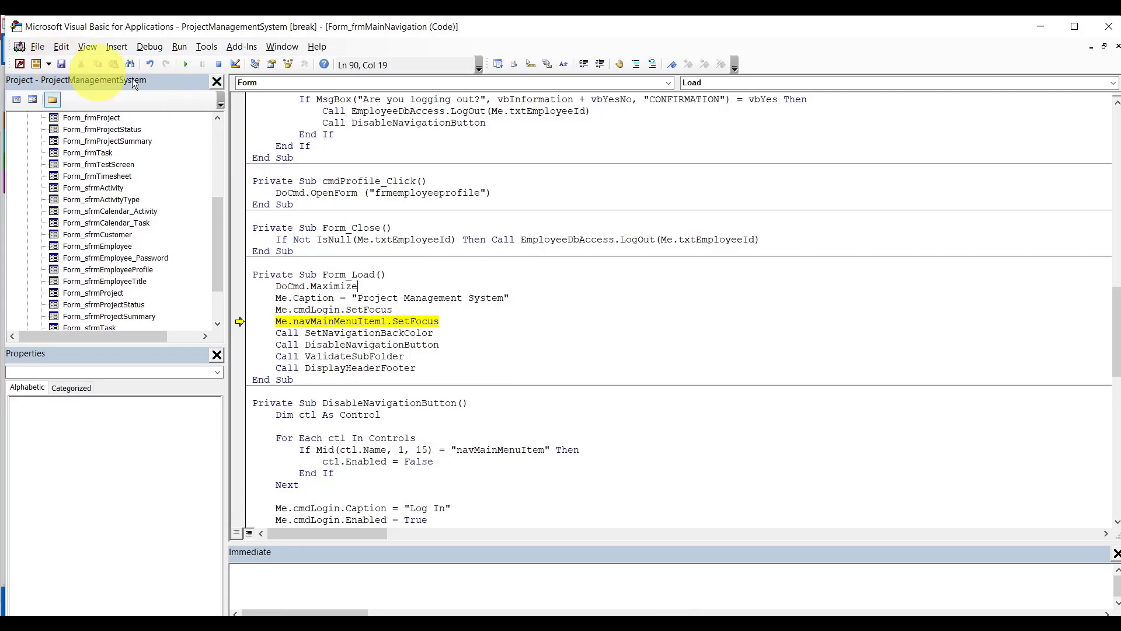
click(184, 66)
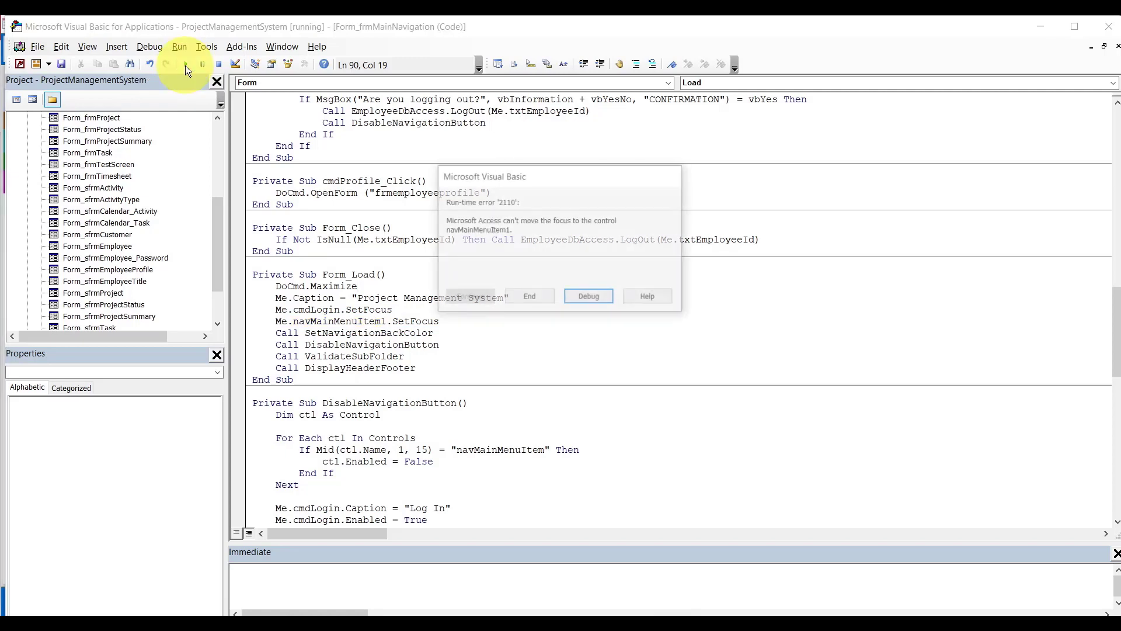
click(531, 295)
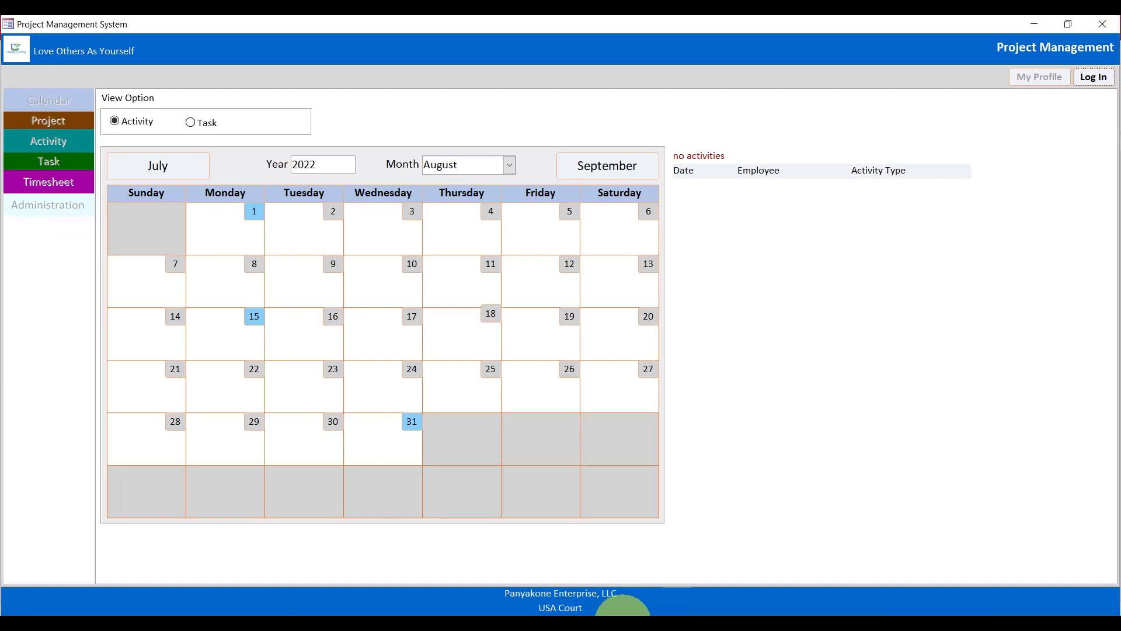
Return to the VBA editor and copy the EnableNavigationButton procedure name.
mouse_move(649, 601)
click(677, 575)
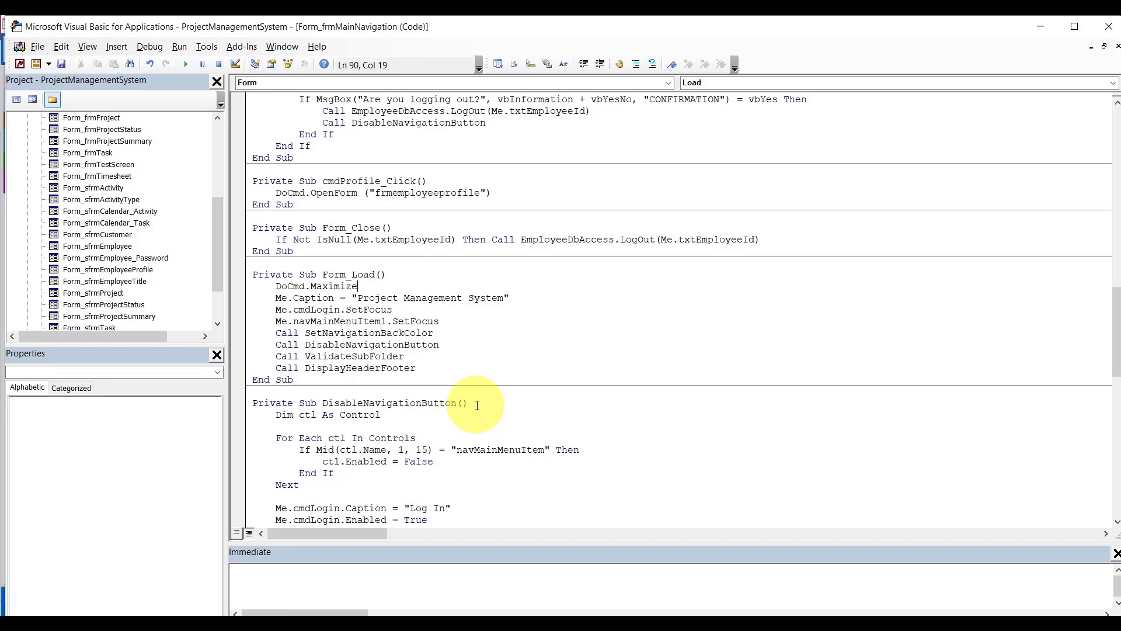
drag(1116, 351, 1117, 412)
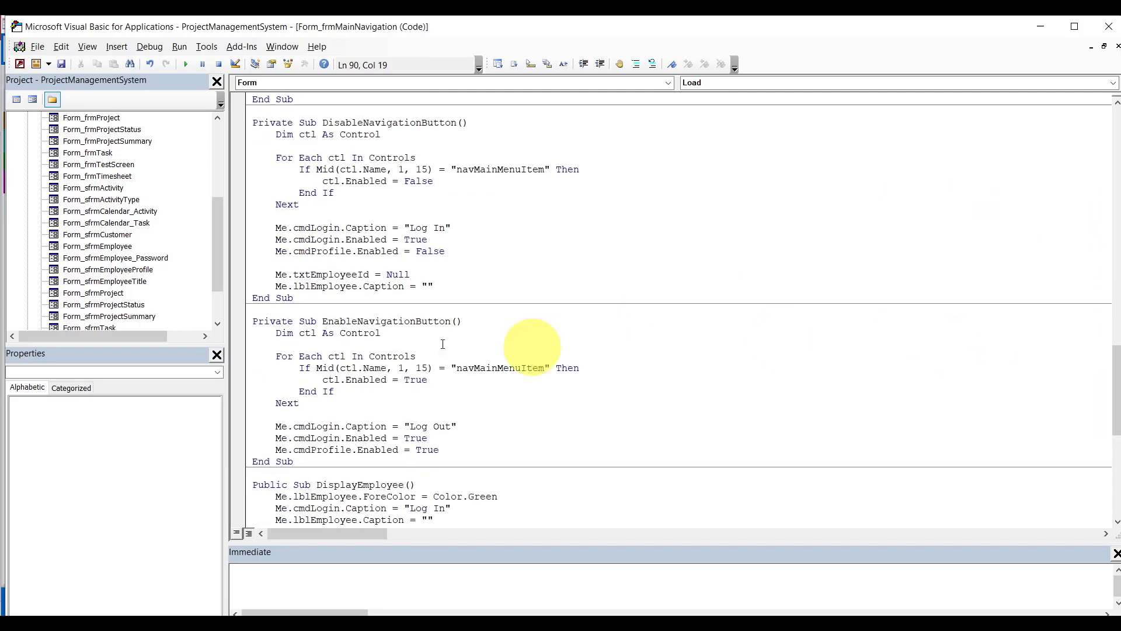
double_click(413, 323)
key(ctrl+c)
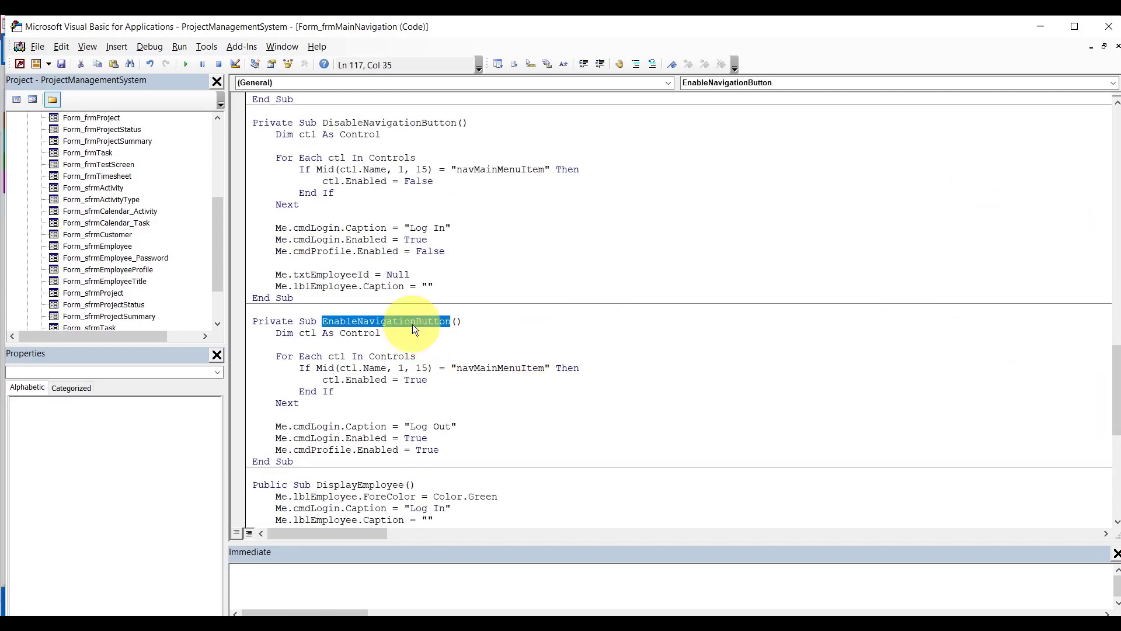
drag(1112, 400, 1104, 349)
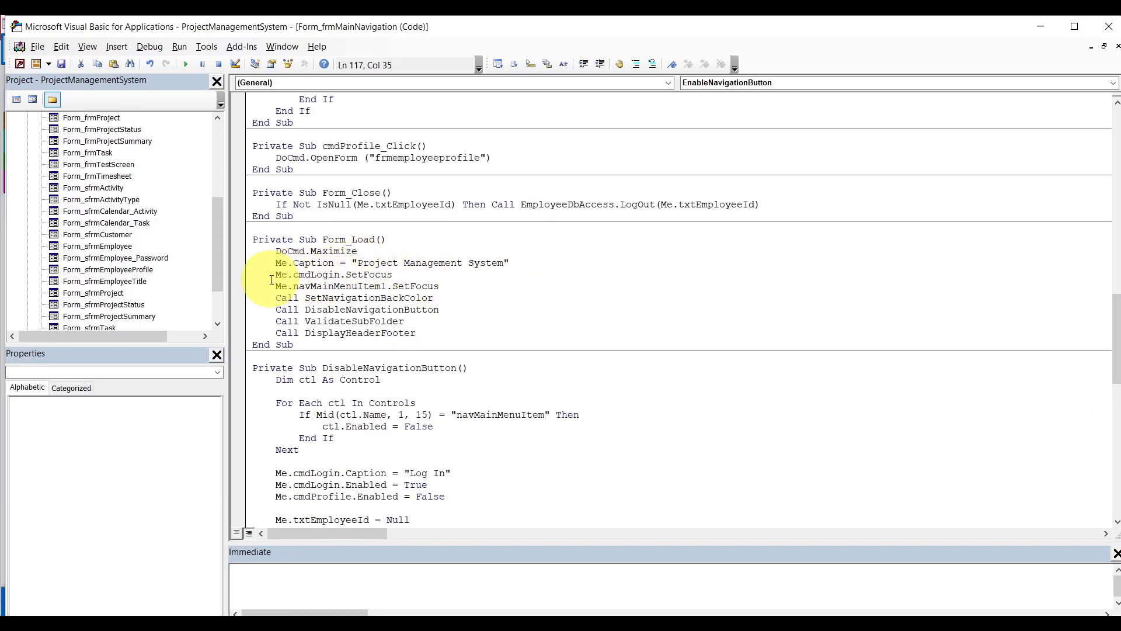
Replace 'Me.cmdLogin.SetFocus' with 'Call EnableNavigationButton' and return to the calendar form.
drag(278, 276, 402, 278)
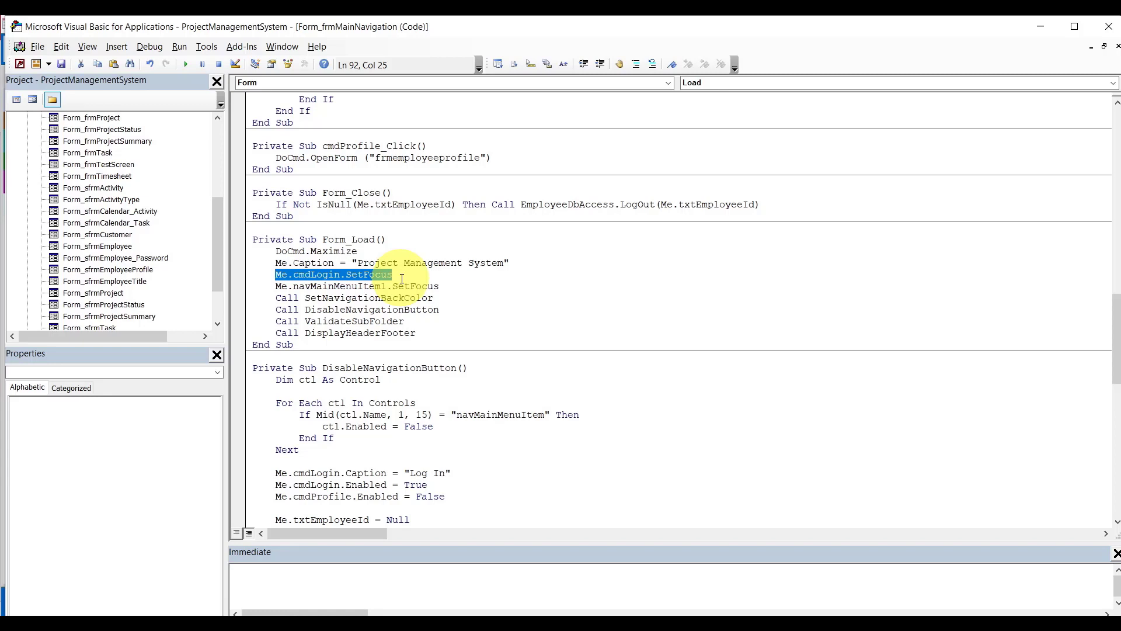
text(call)
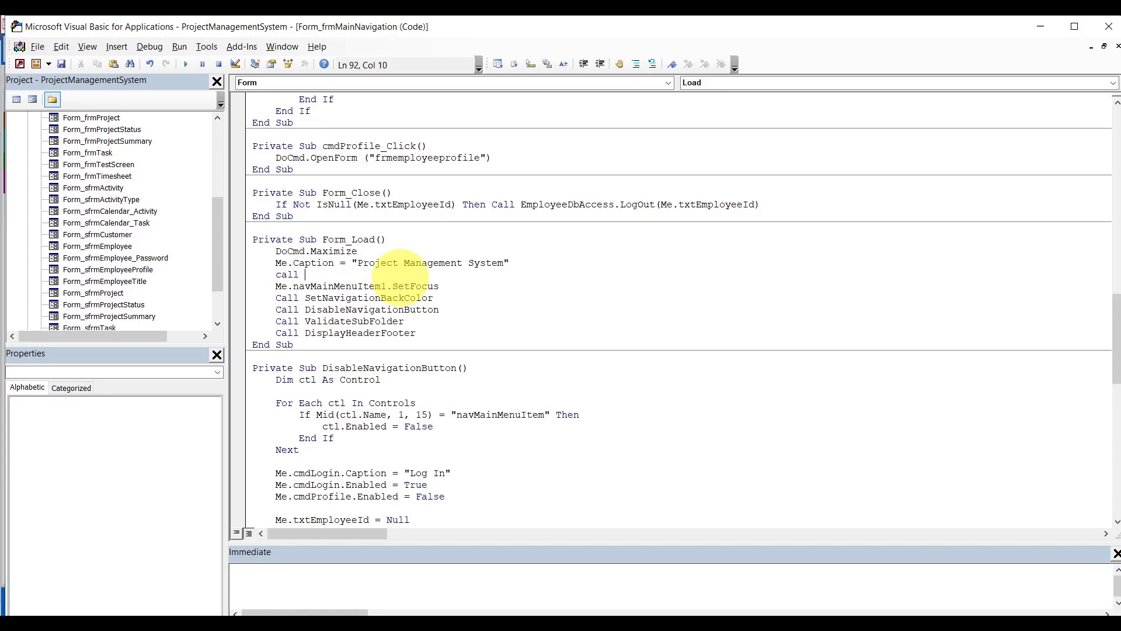
key(ctrl+v)
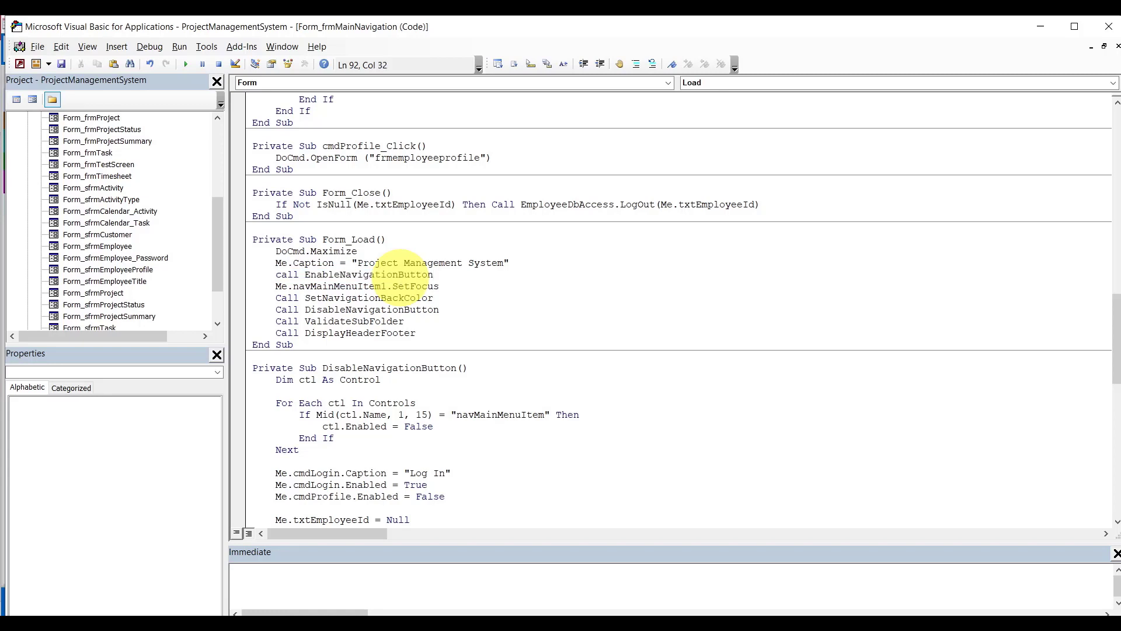
click(404, 252)
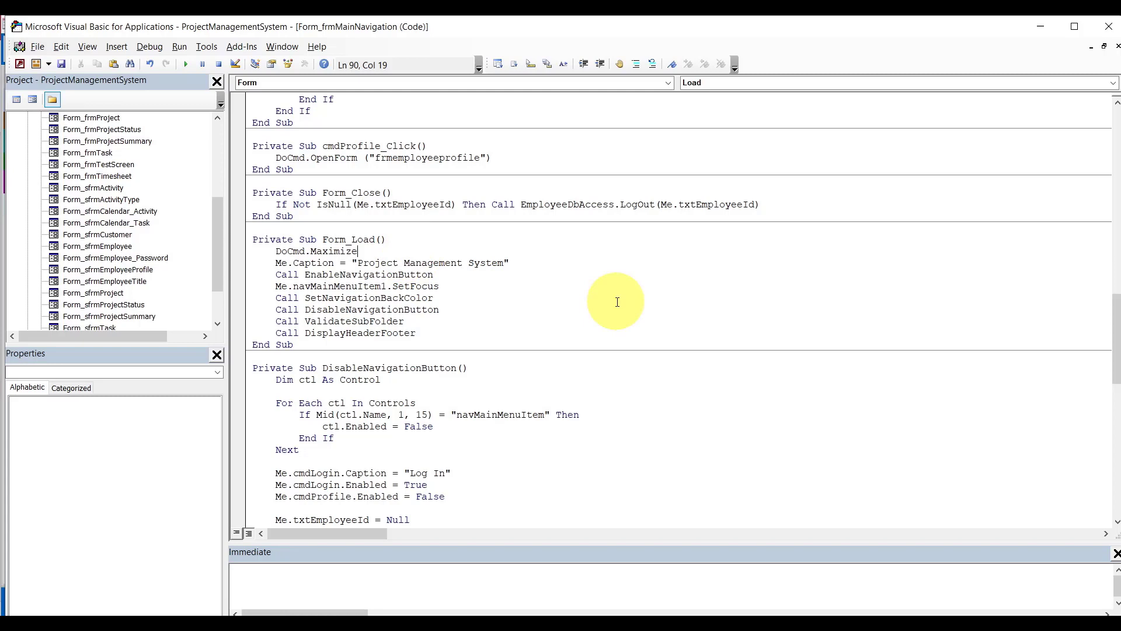
double_click(358, 276)
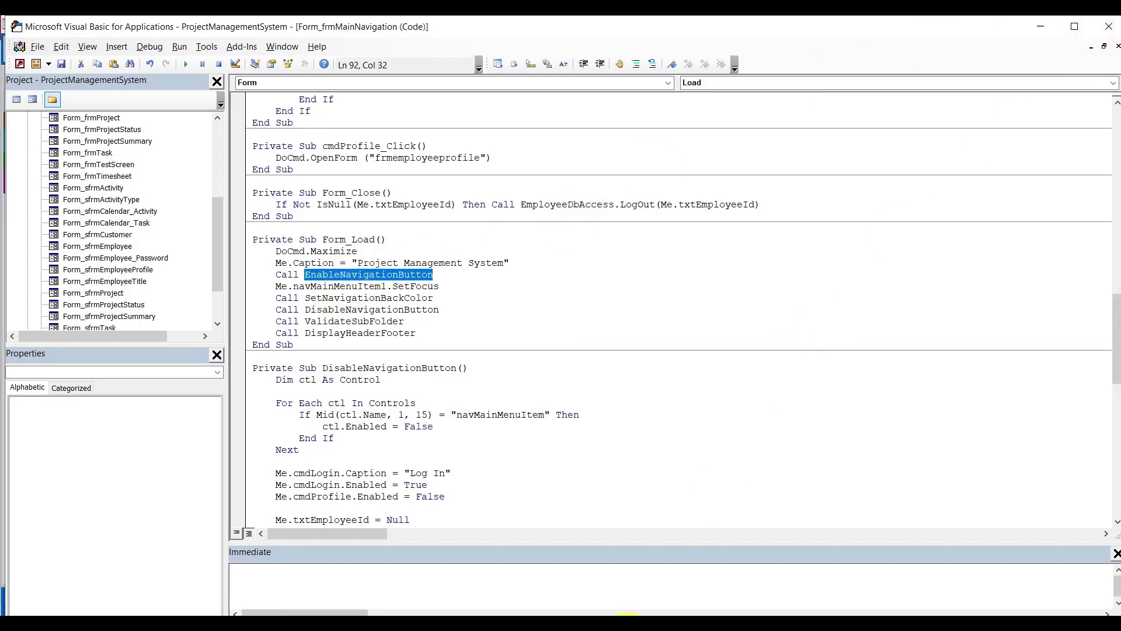
click(574, 561)
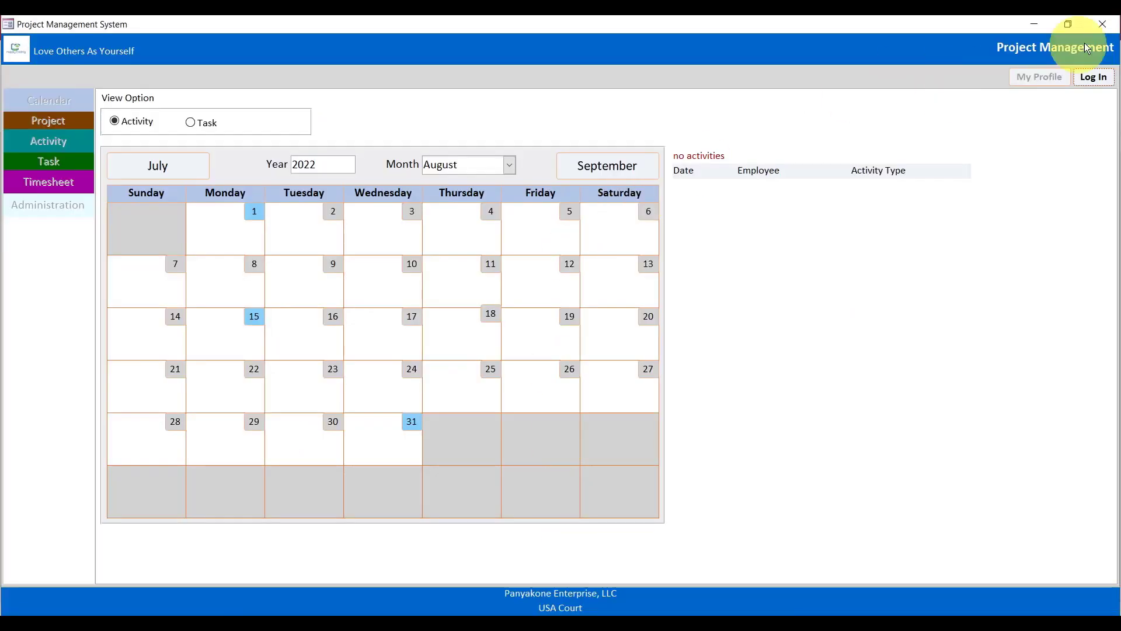
Close Access, reopen ProjectManagementSystem.accdb, and open frmMainNavigation maximized.
click(1103, 24)
click(1106, 28)
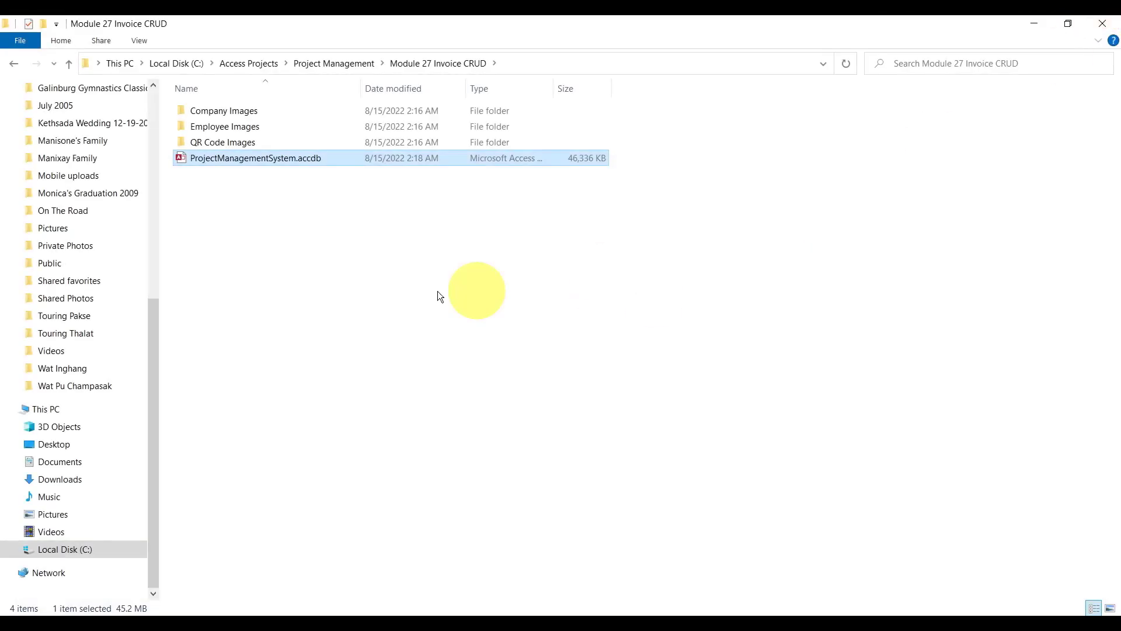
click(261, 214)
double_click(244, 157)
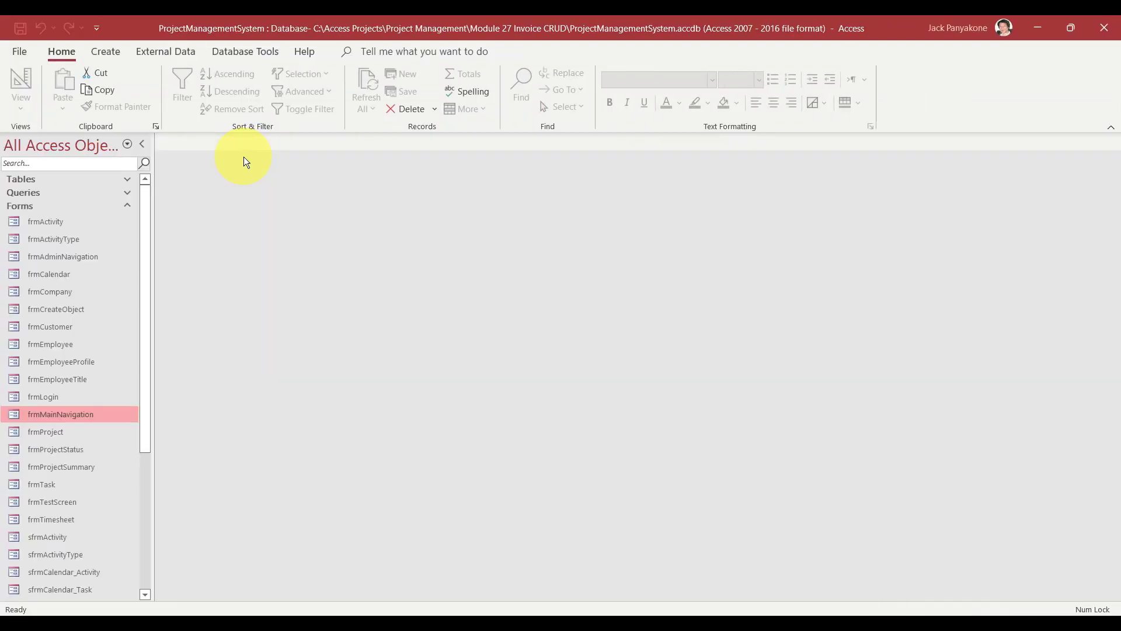
double_click(51, 416)
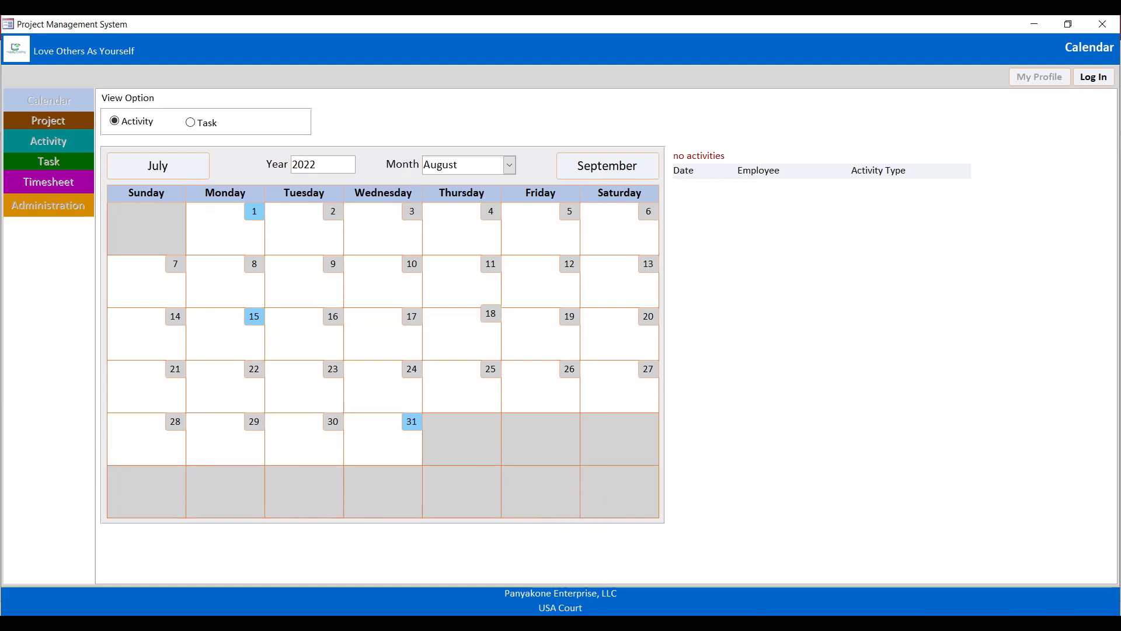
click(639, 630)
click(625, 628)
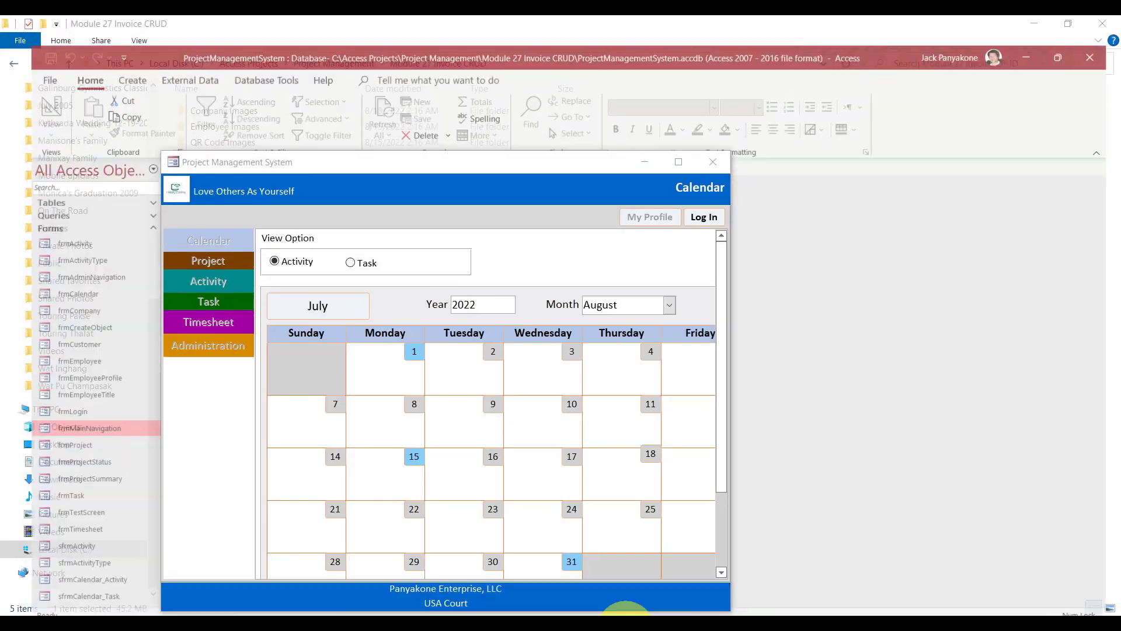
click(679, 162)
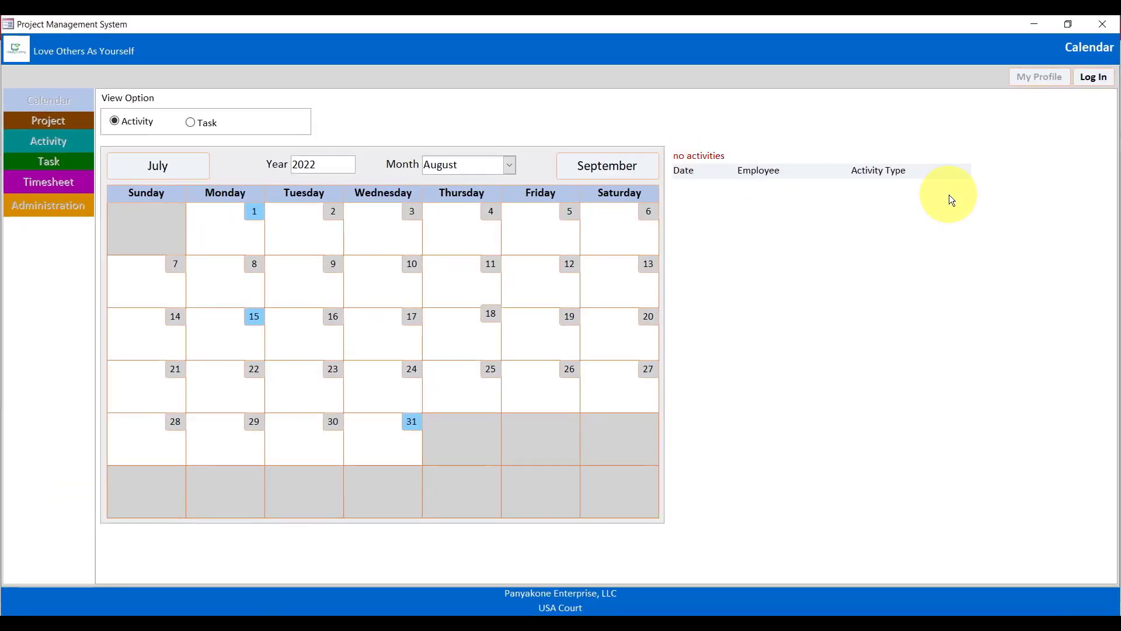
Log in with the employee's username and password, then open the Administration page.
click(1093, 78)
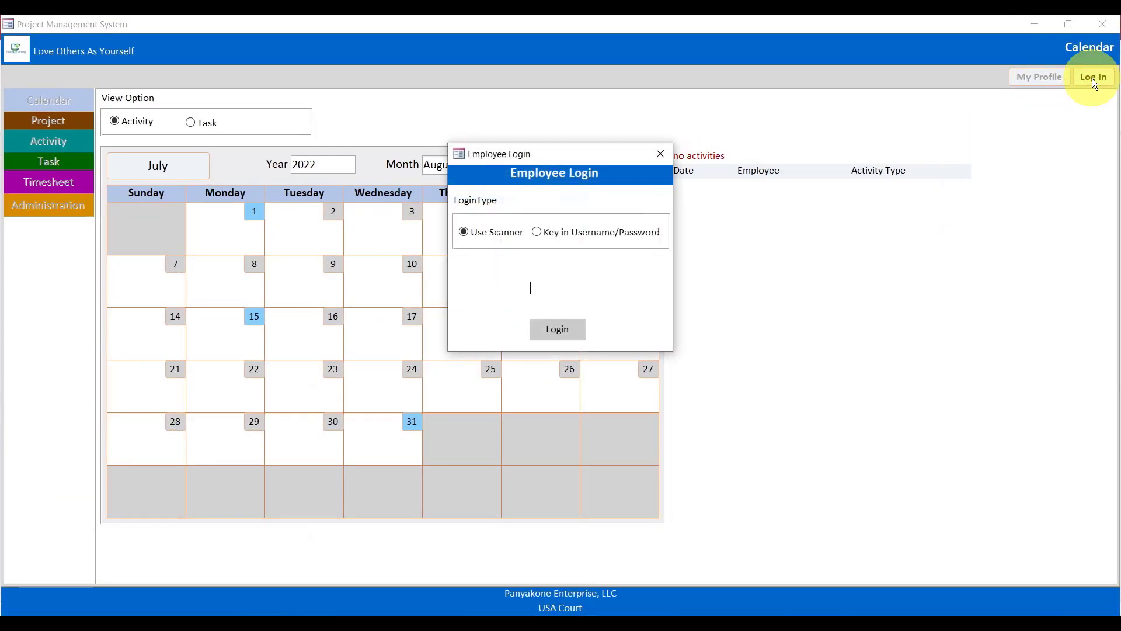
click(604, 233)
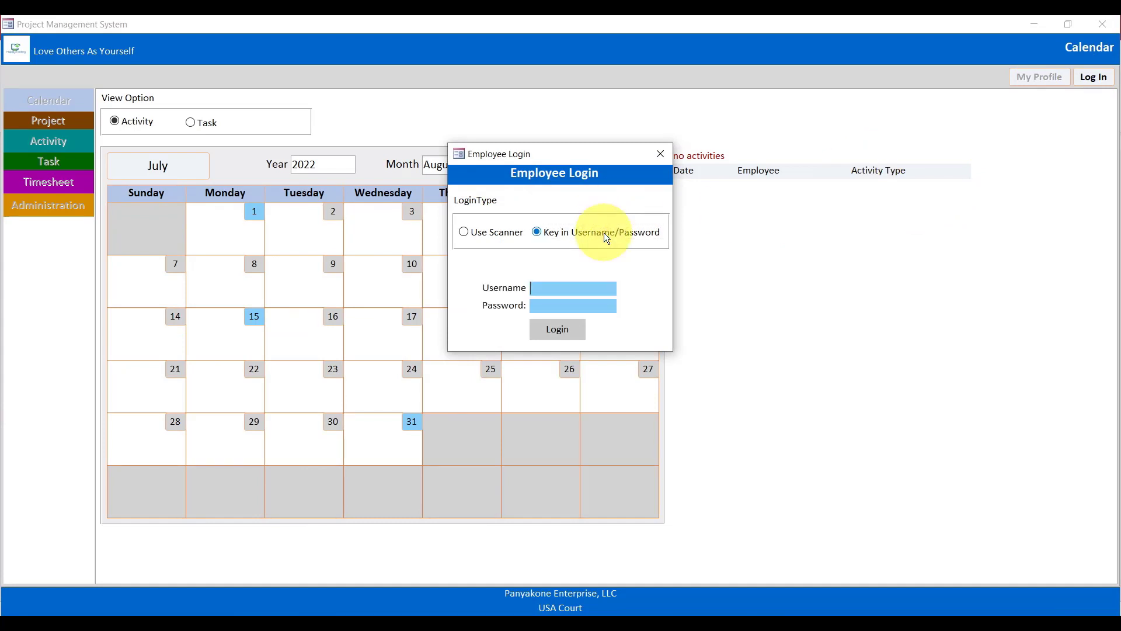
text(*********)
key(Tab)
key(Tab)
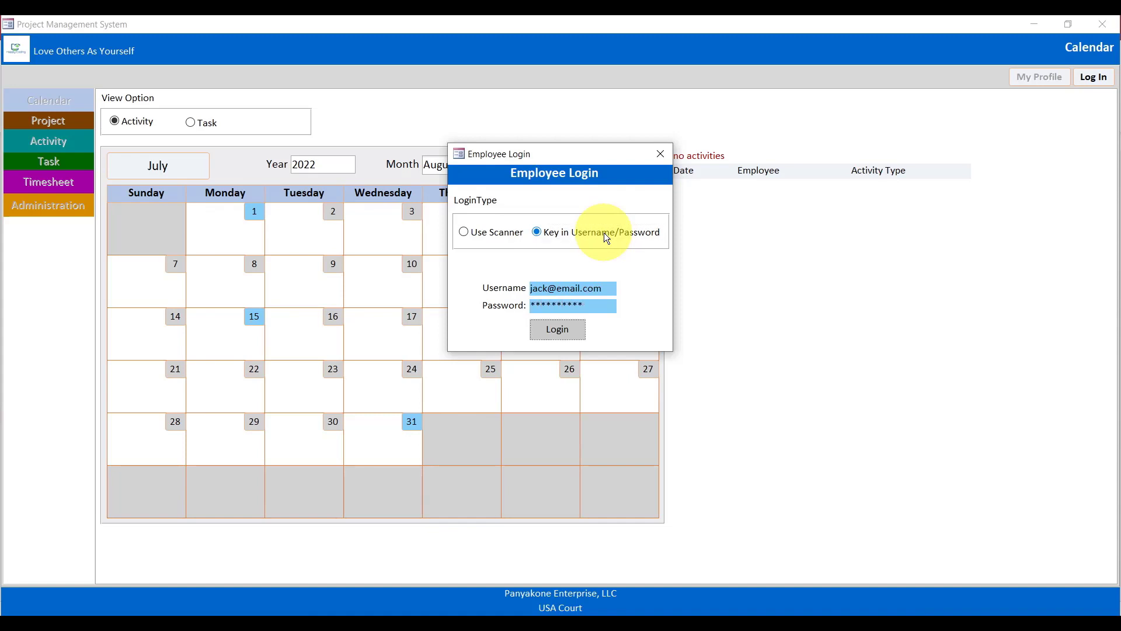
click(553, 328)
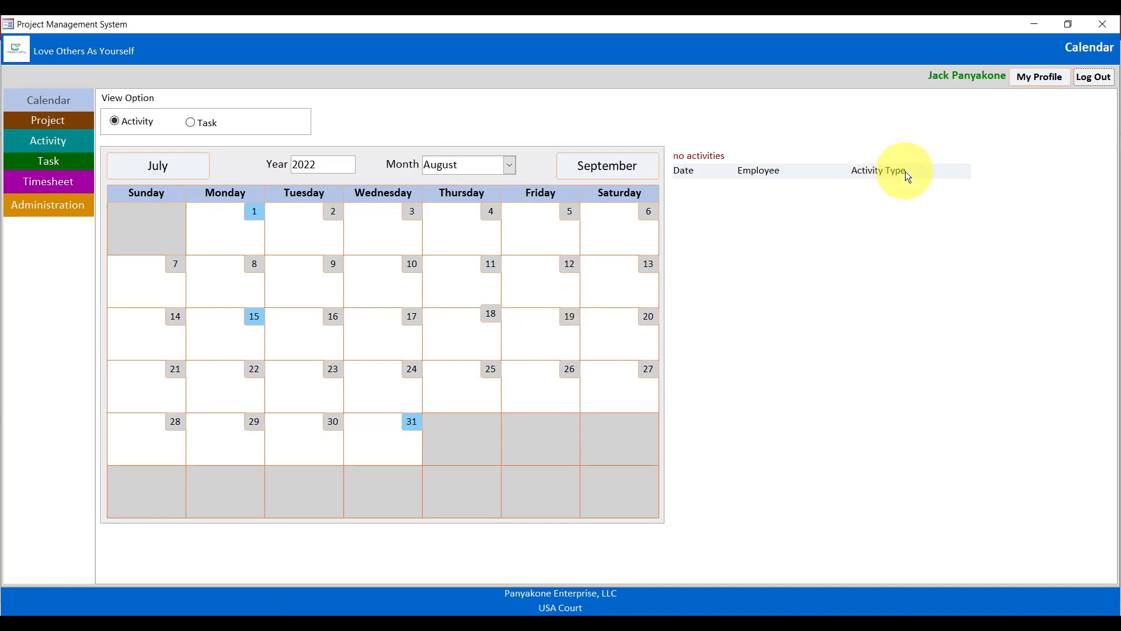
click(59, 217)
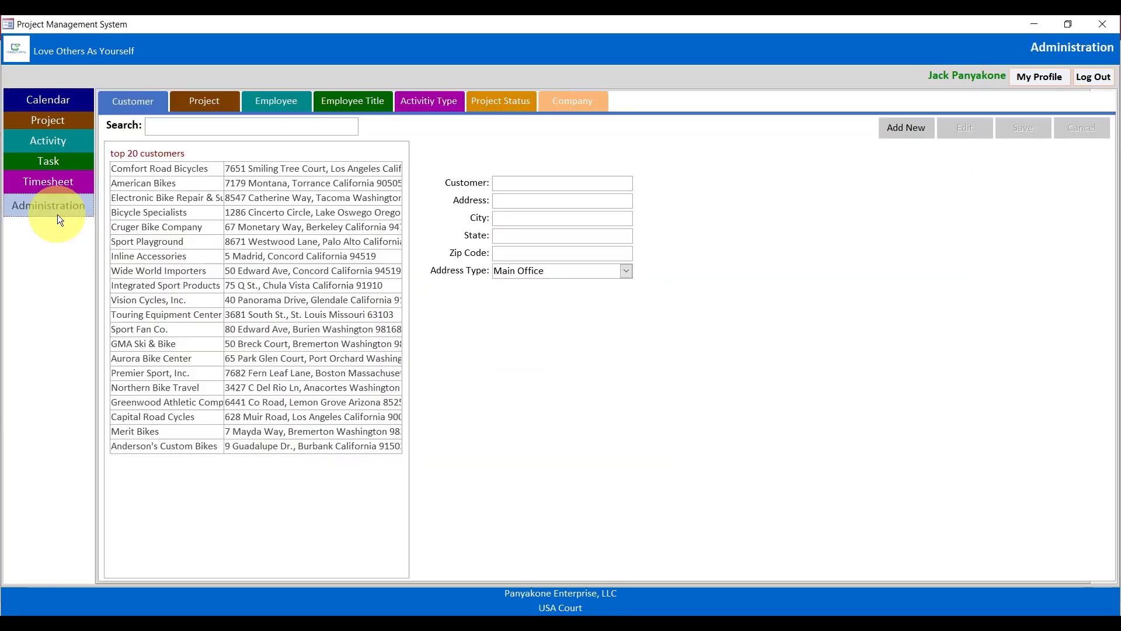
Switch to project administration and load the Project Management System project.
click(215, 100)
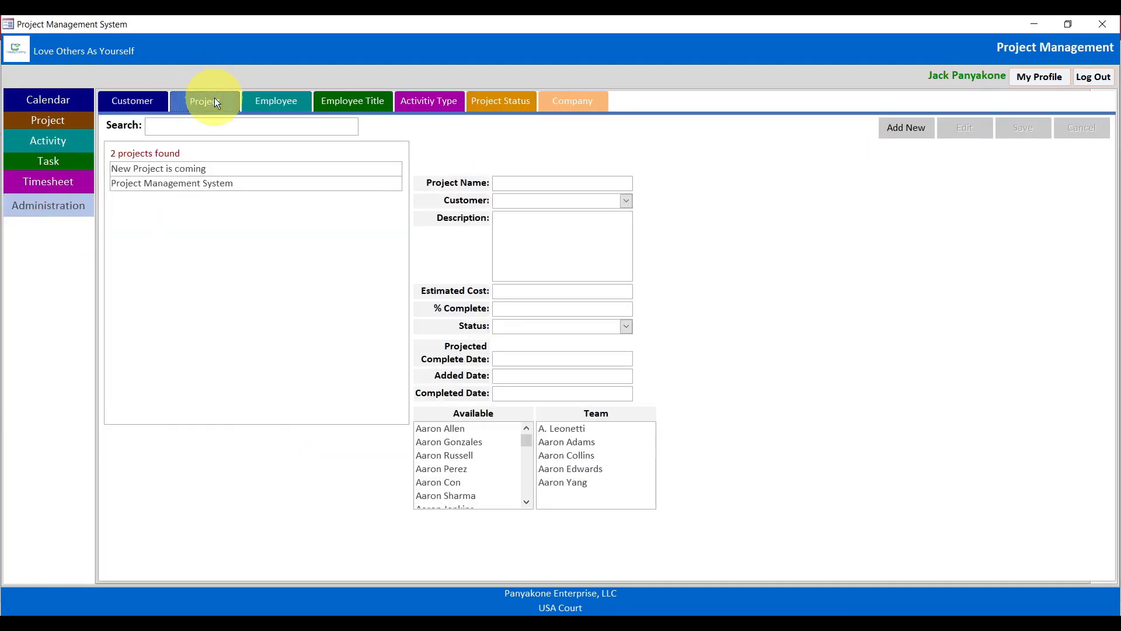
click(305, 181)
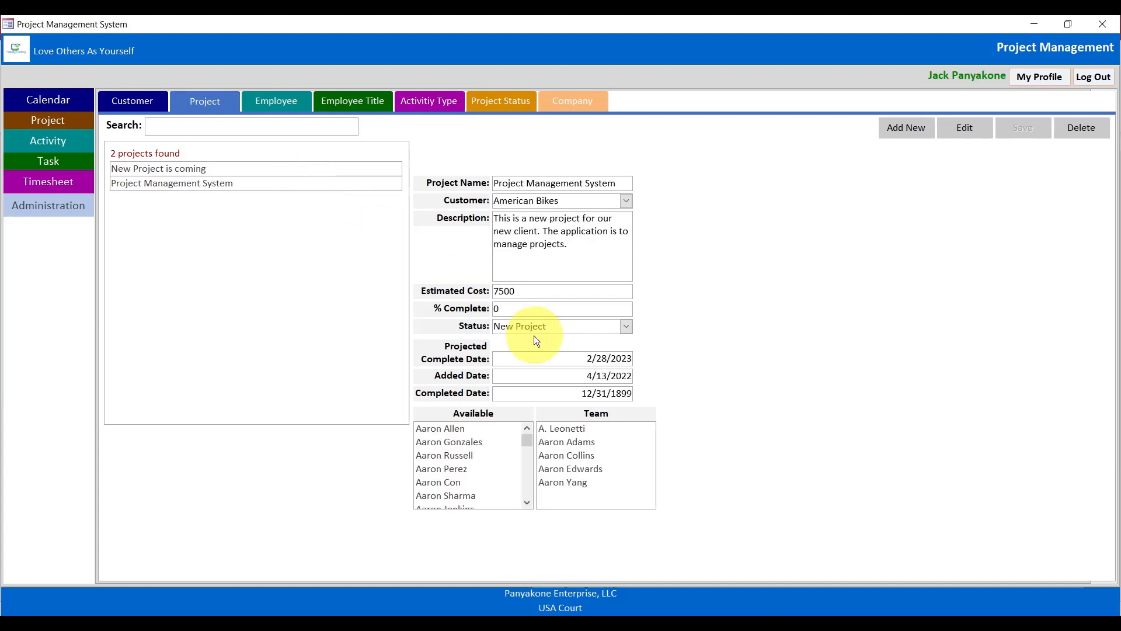
click(625, 326)
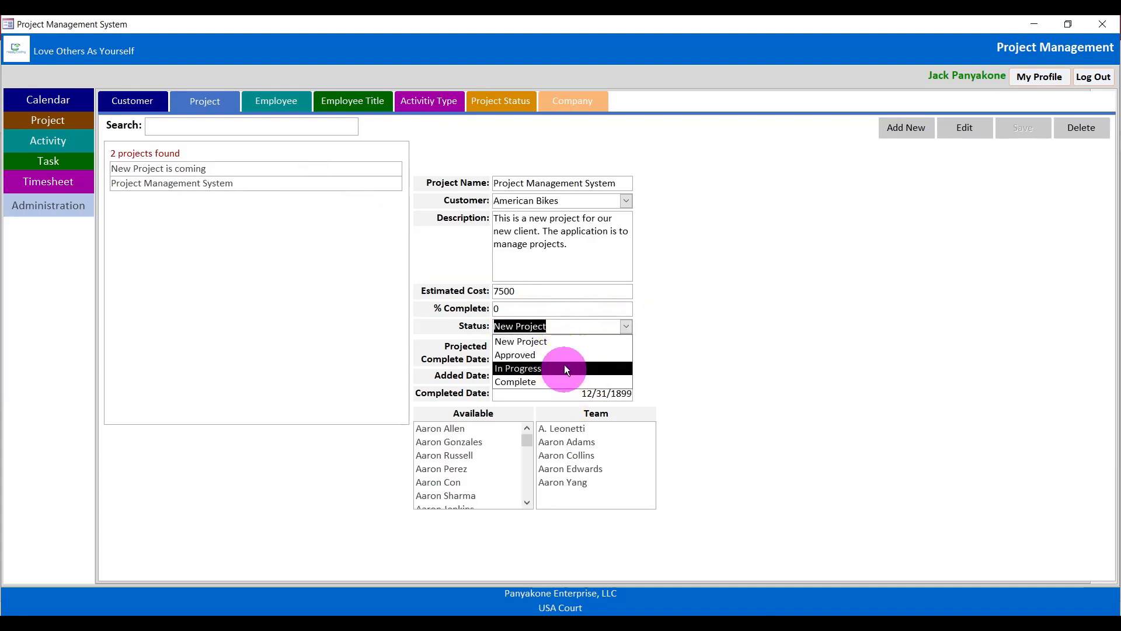
Edit the project status through In Progress, settle on Approved, and save the record.
click(964, 127)
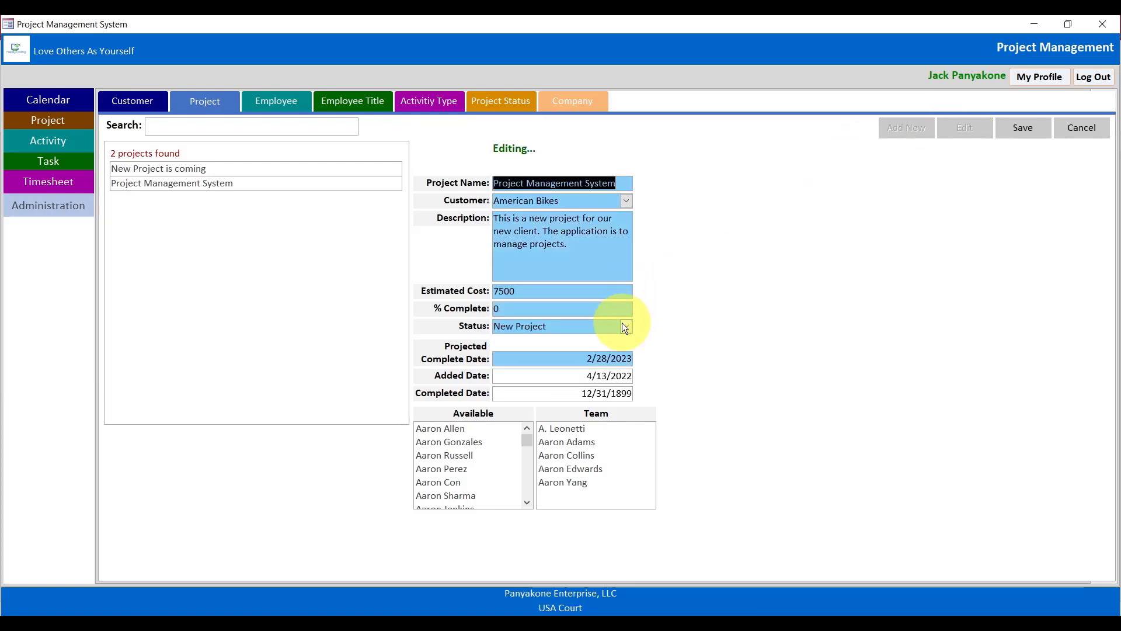
click(626, 326)
click(584, 353)
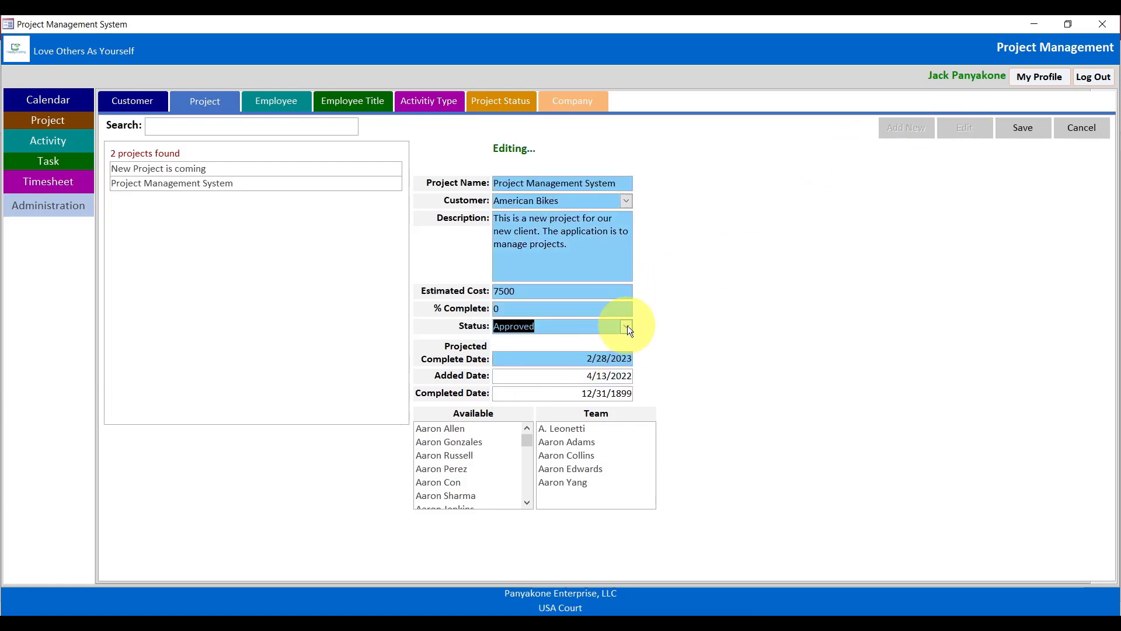
click(626, 326)
click(601, 365)
click(627, 326)
click(607, 354)
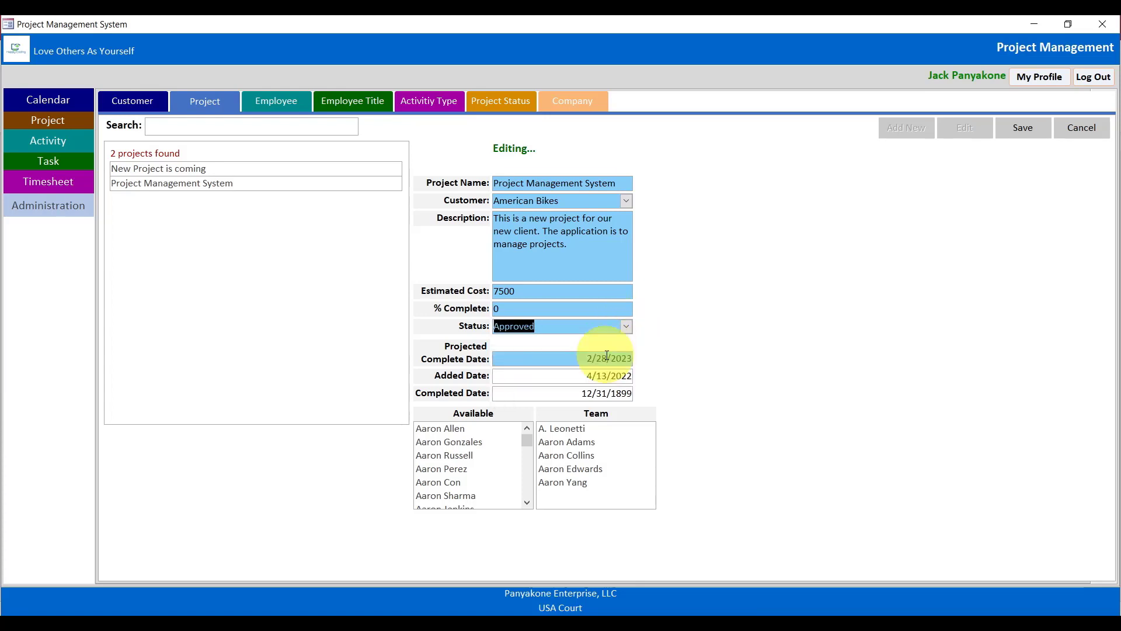
click(1022, 129)
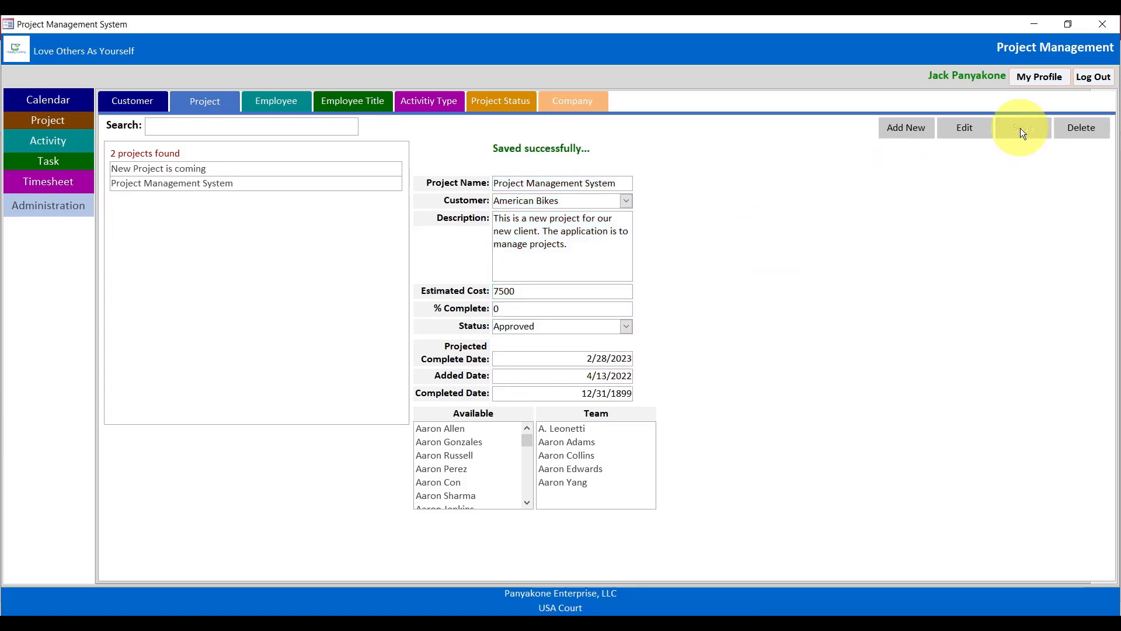
Try reverting the status to New Project, dismiss the not-allowed message, and save again.
click(626, 328)
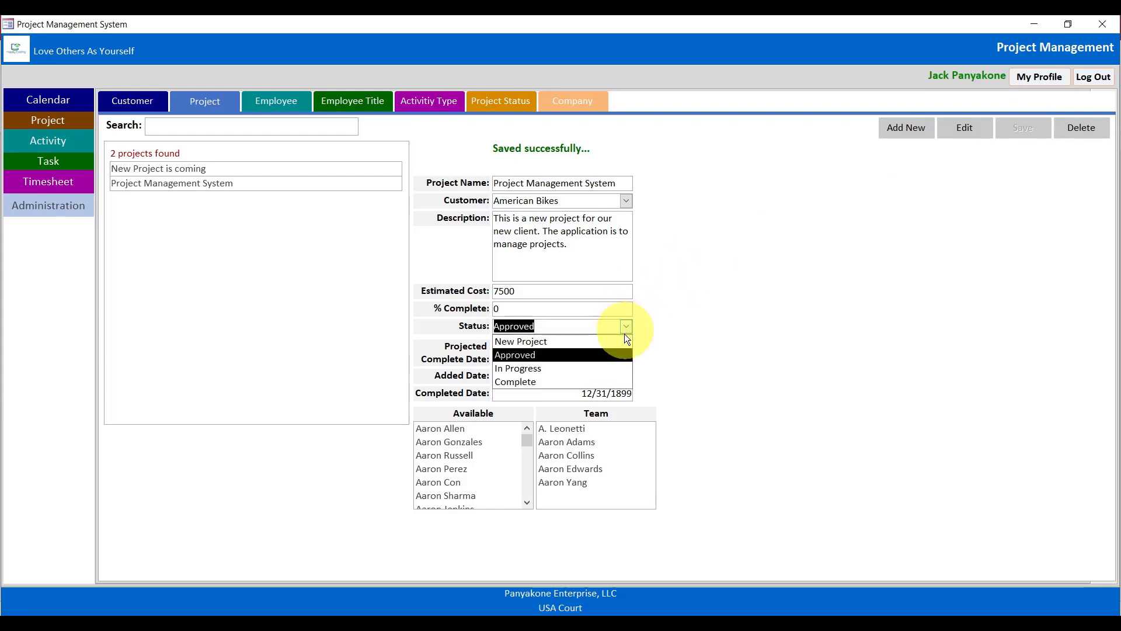
click(965, 127)
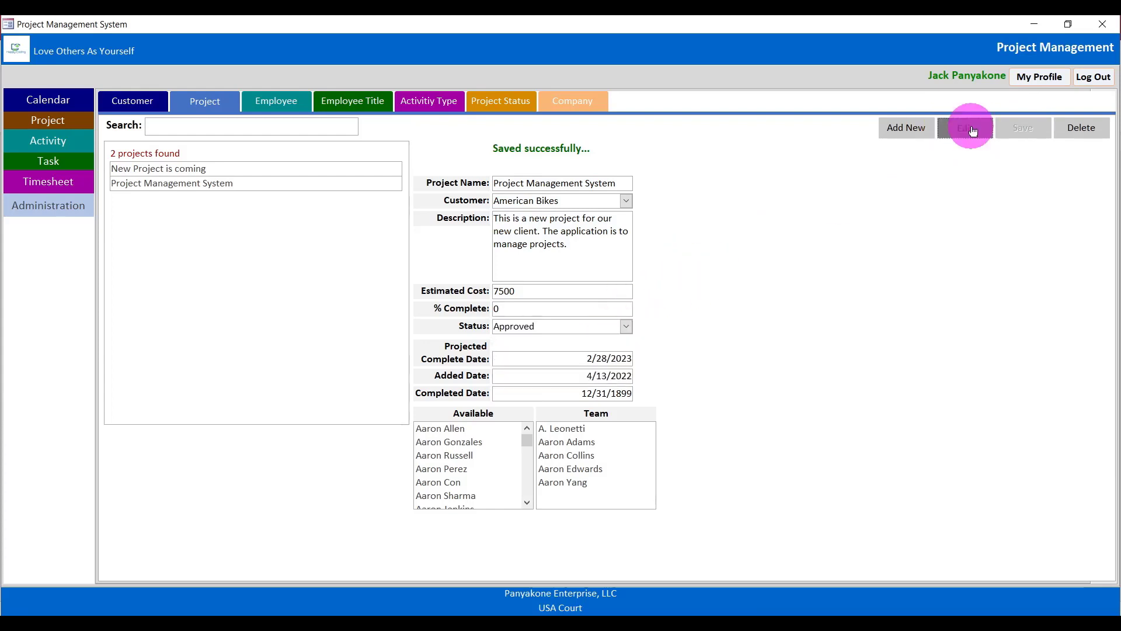
click(625, 326)
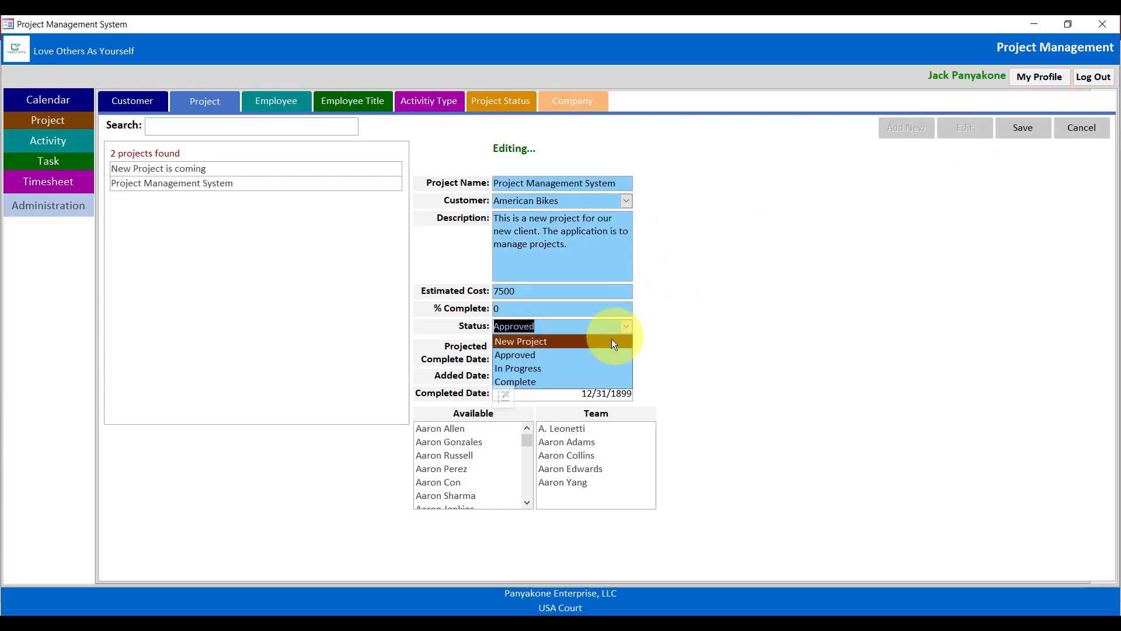
click(611, 339)
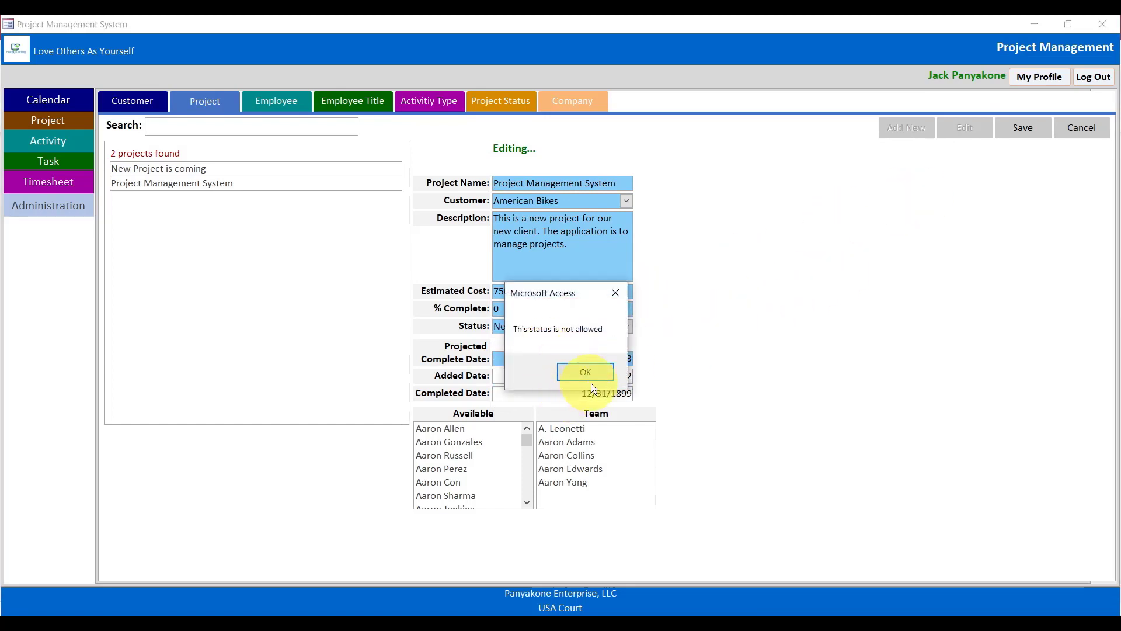
click(586, 372)
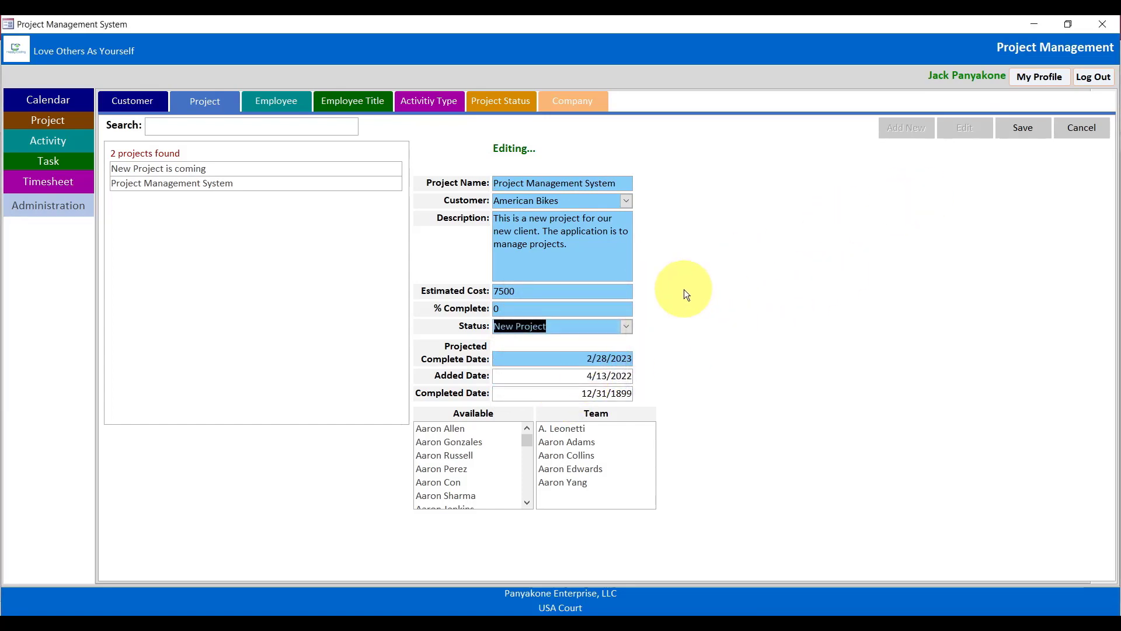
click(1022, 129)
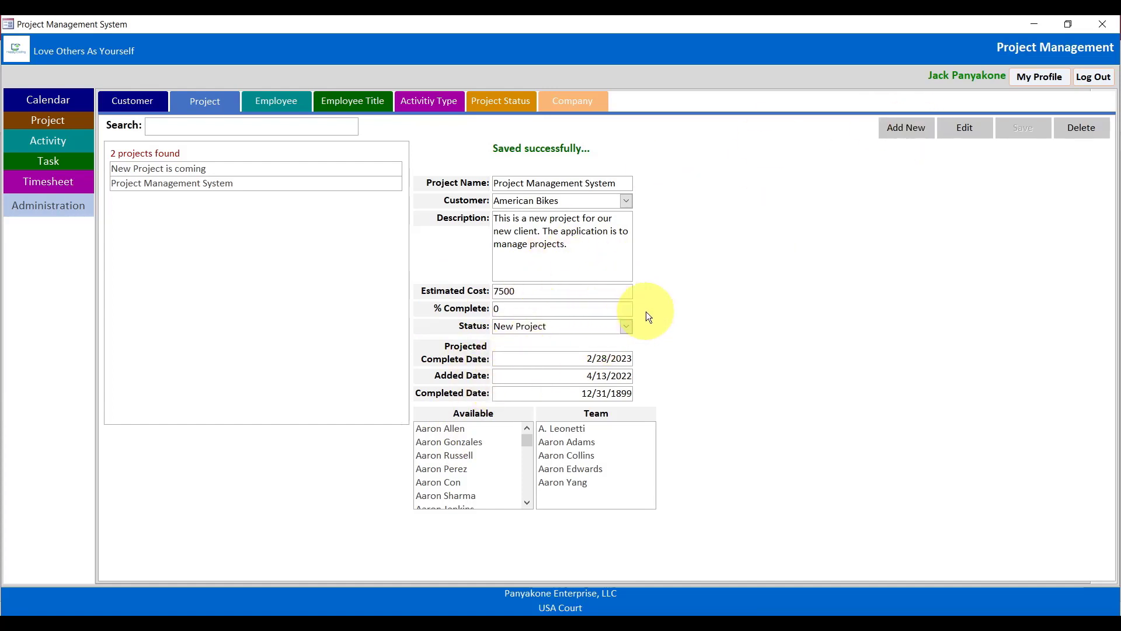
click(626, 326)
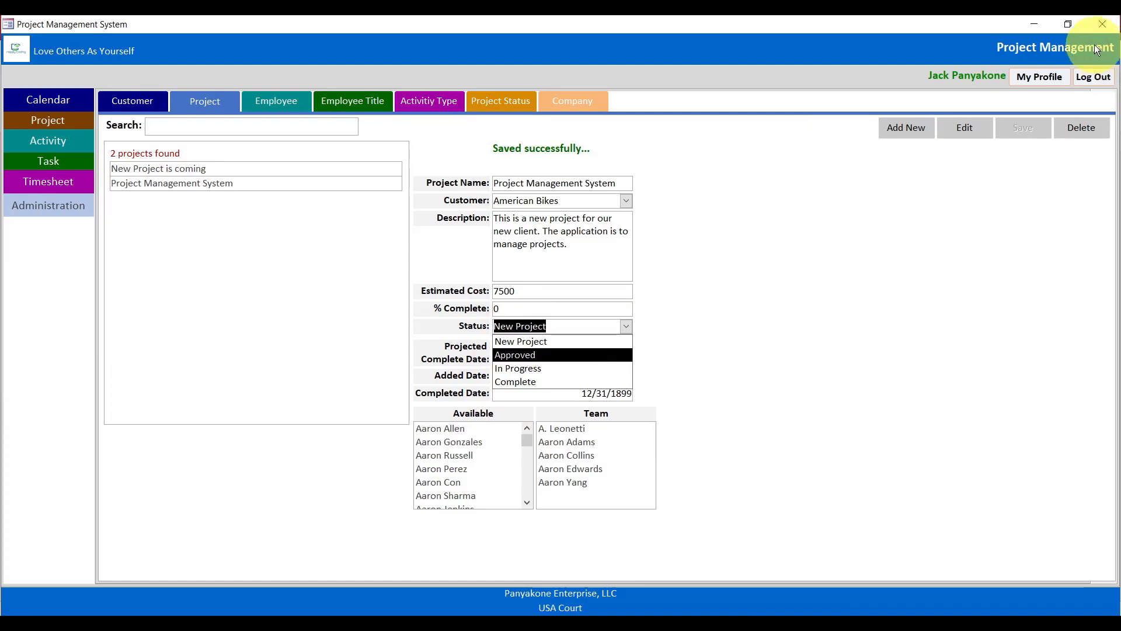
Close the Project Management System form window.
click(1103, 24)
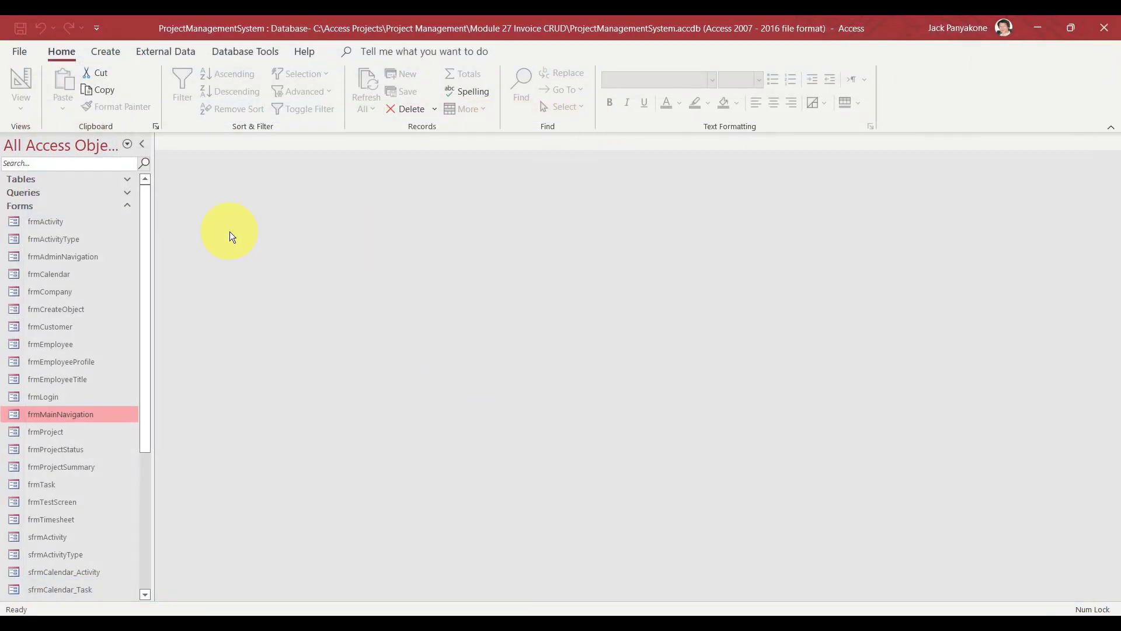
Expand Tables and start a Table Design with first field InvoiceId as Short Text.
click(128, 178)
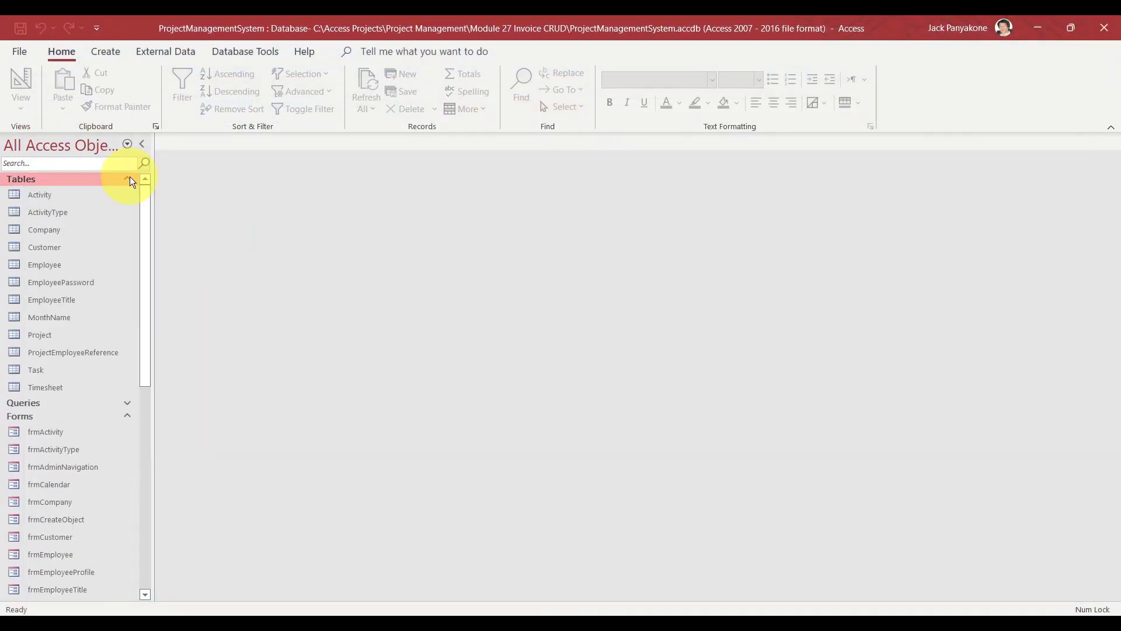
click(106, 52)
click(111, 77)
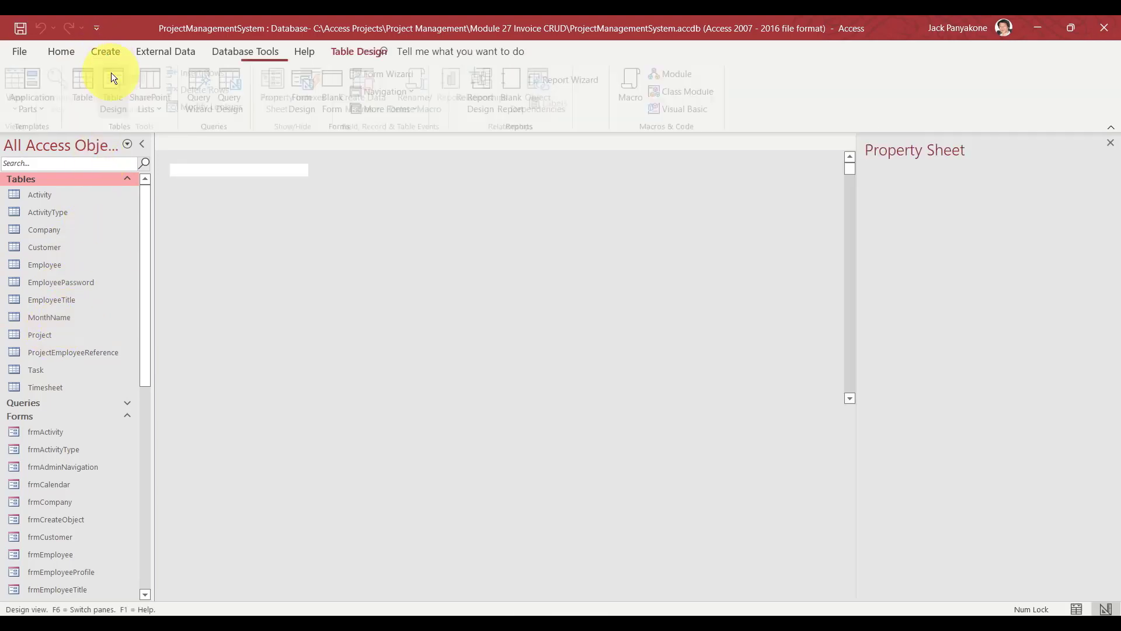
text(I)
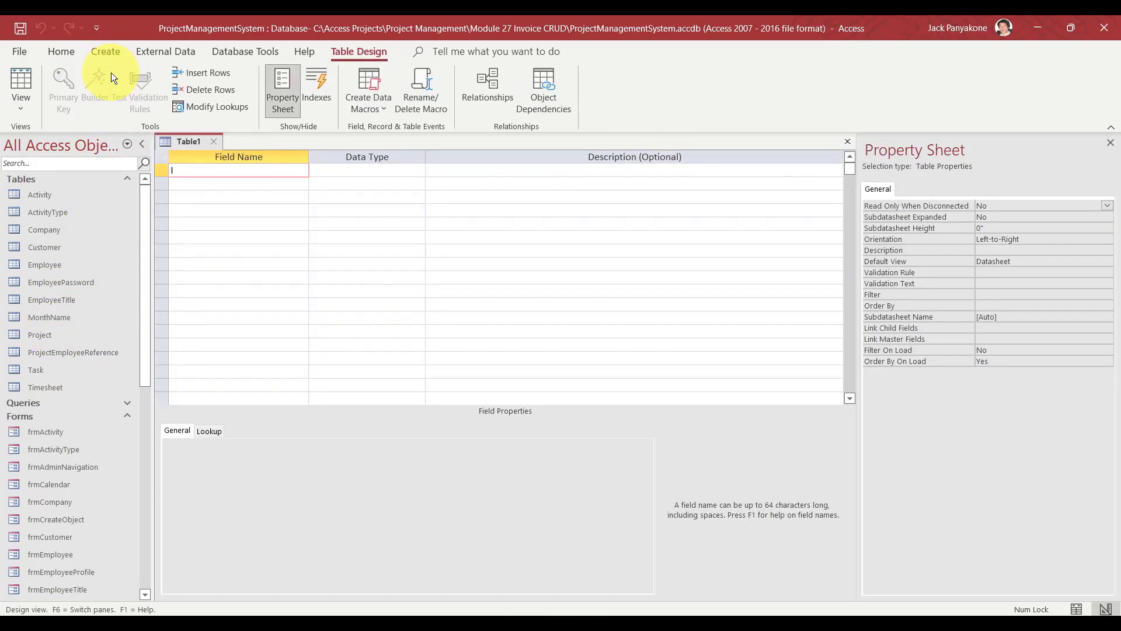
text(nvoiceId)
key(Tab)
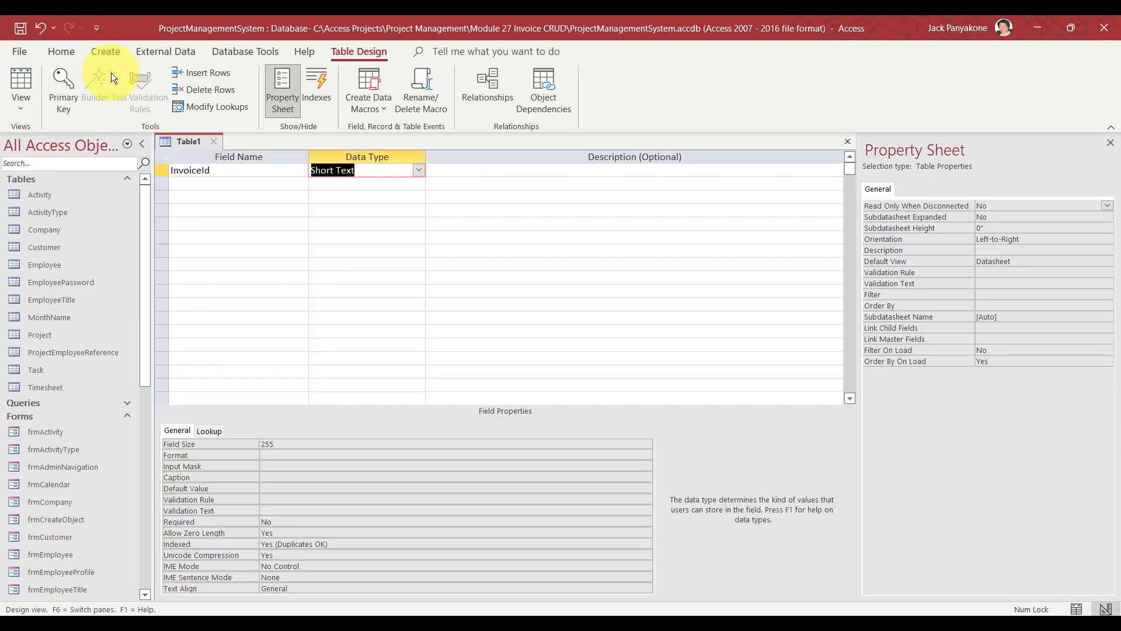
key(Down)
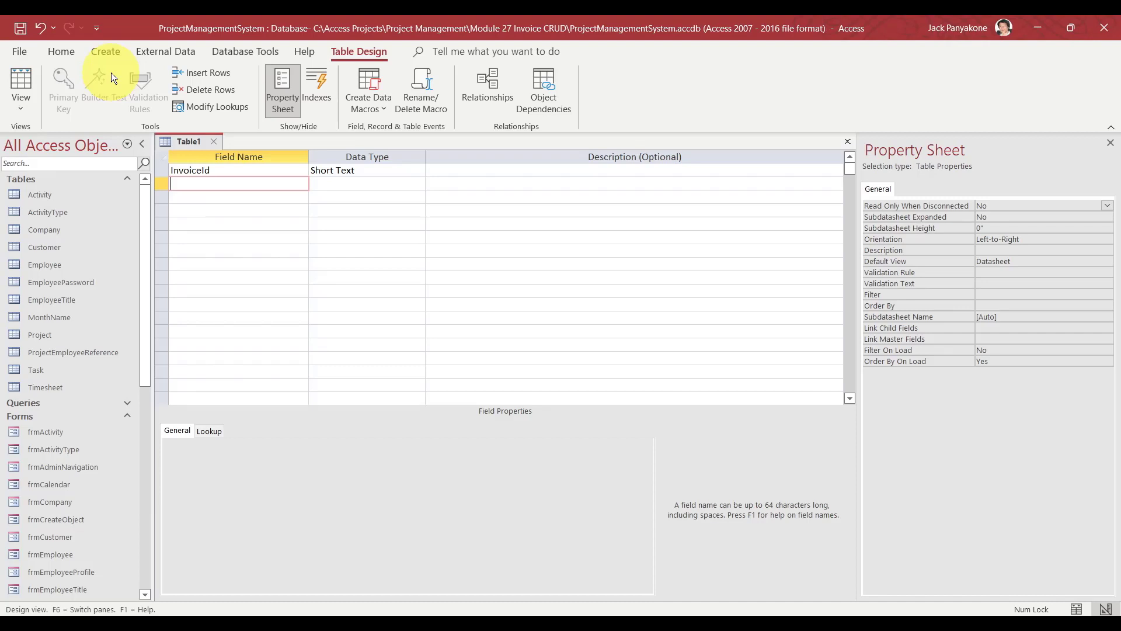
Add an InvoiceDate field with the Date/Time data type.
text(Date)
key(BackSpace)
key(BackSpace)
key(BackSpace)
key(BackSpace)
text(InvoiceDate)
key(Tab)
text(d)
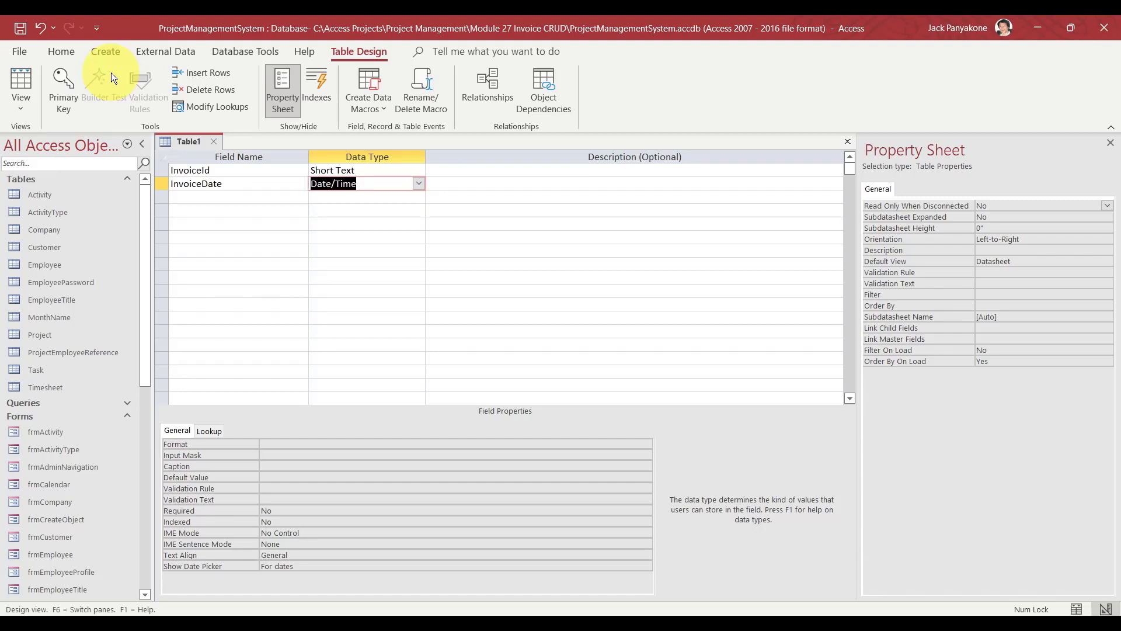
key(Tab)
key(Tab)
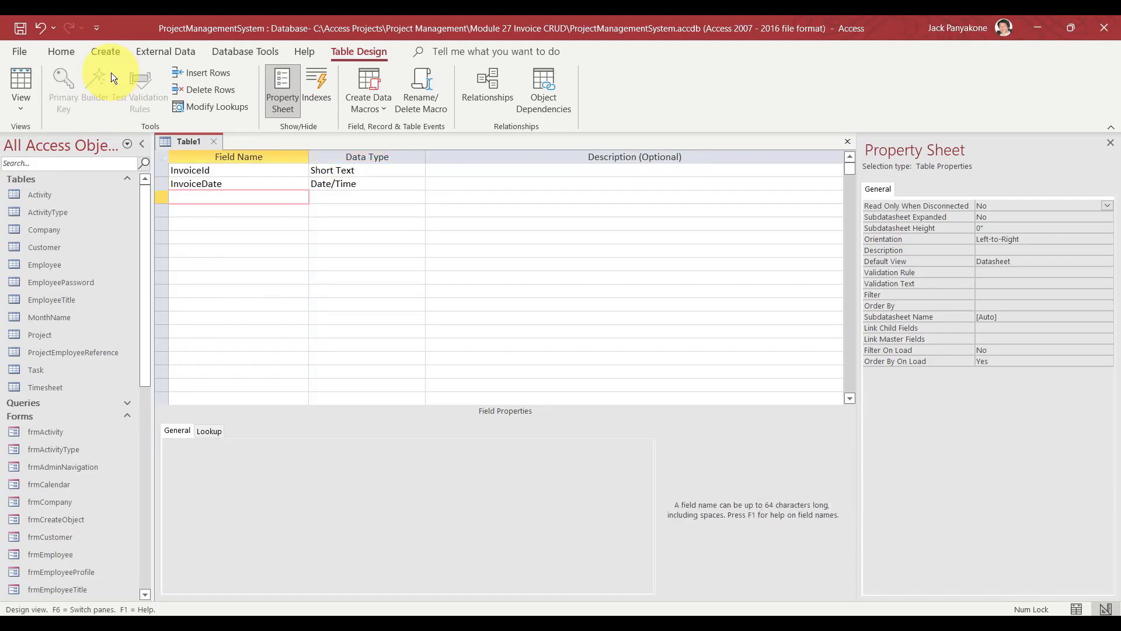
Add AddedDate and ModifiedDate as Date/Time fields, then enter EmployeeId as the next field.
text(AddedDate)
key(Tab)
text(d)
key(Down)
key(shift+Tab)
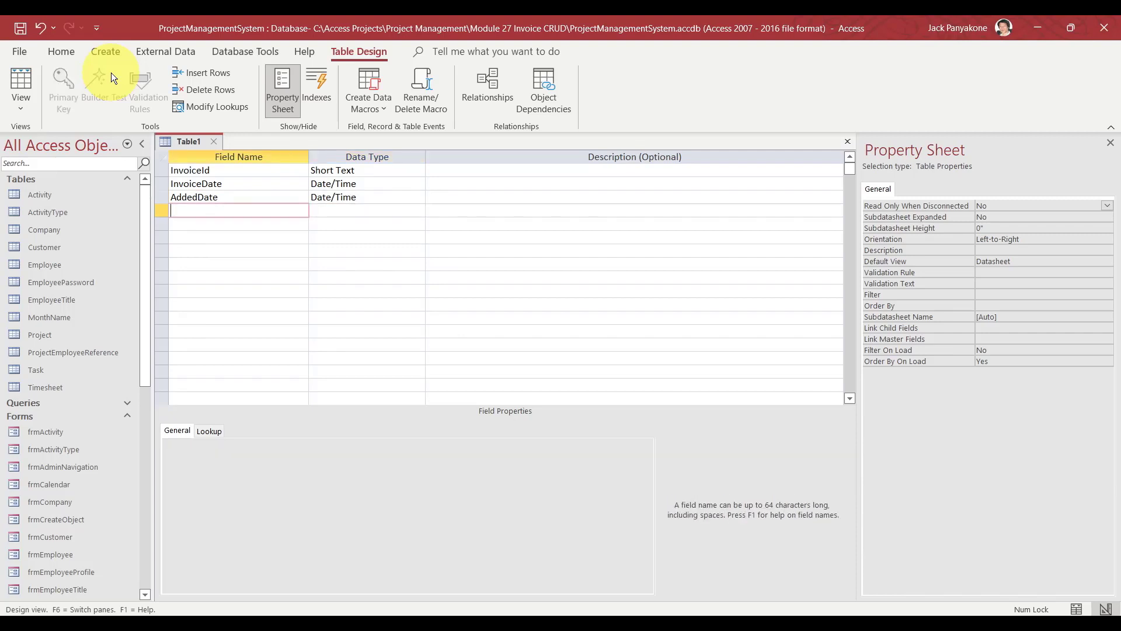
text(ModifiedDate)
key(Tab)
text(d)
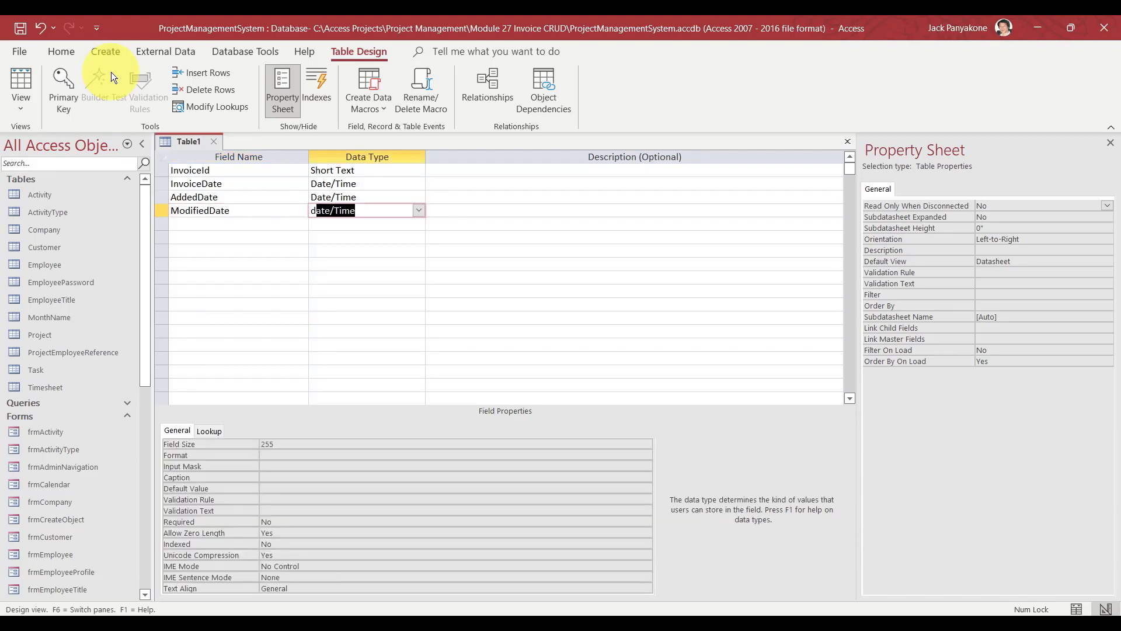
key(Down)
key(Left)
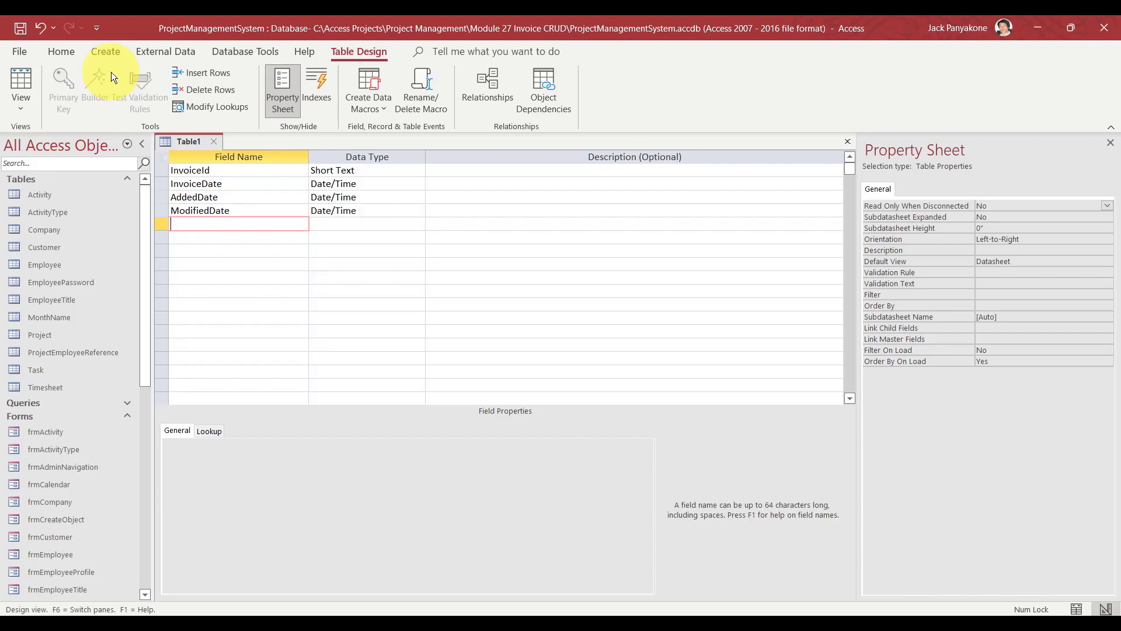
text(EmployeeId)
Keep EmployeeId as Short Text and move on to a fresh field row.
key(Tab)
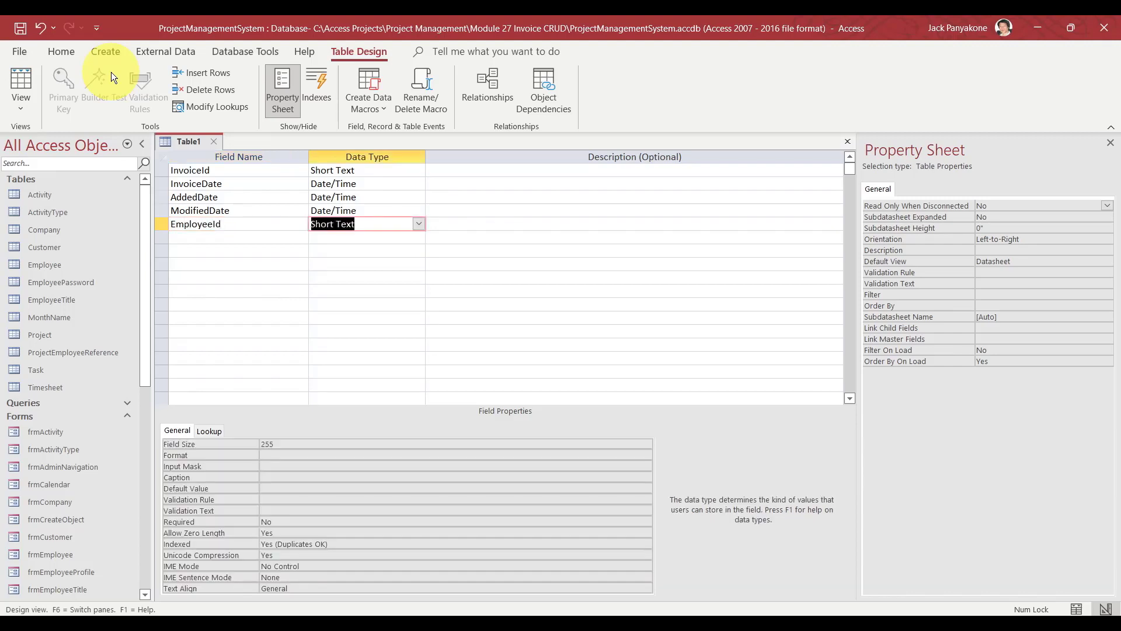
key(Tab)
key(Tab)
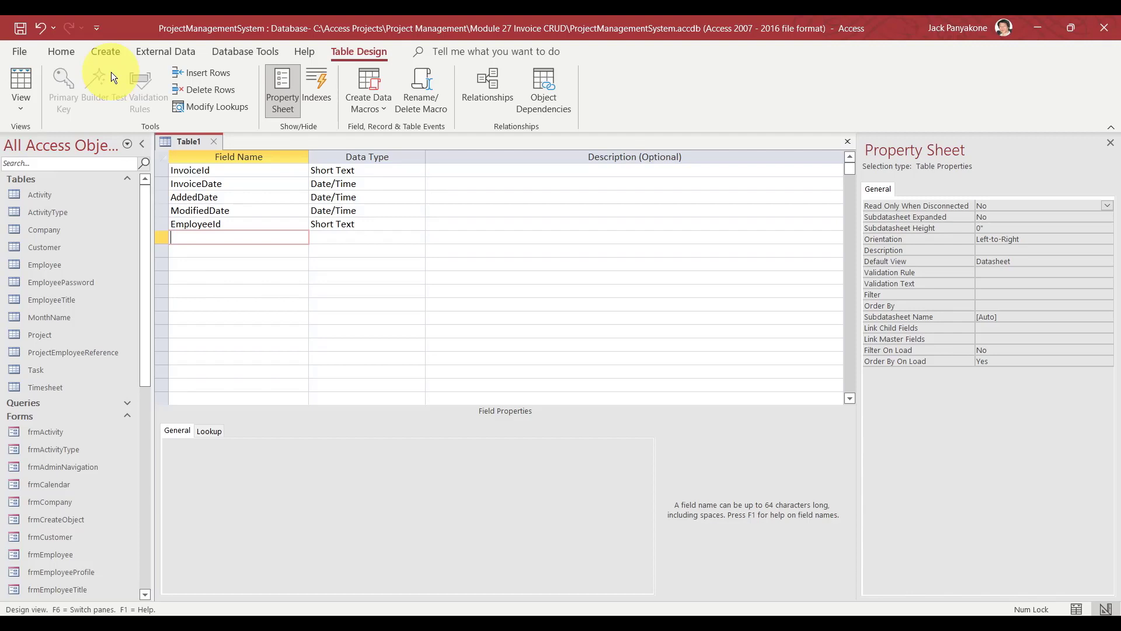
Add a Note field with the Short Text data type.
text(Note)
key(Tab)
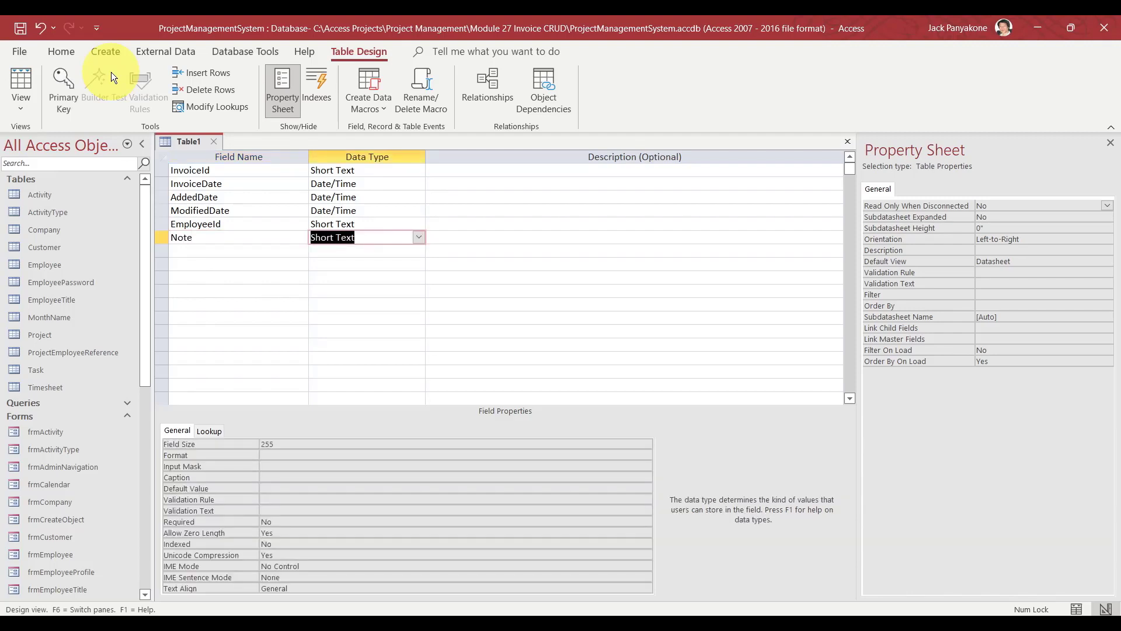
key(Down)
key(Left)
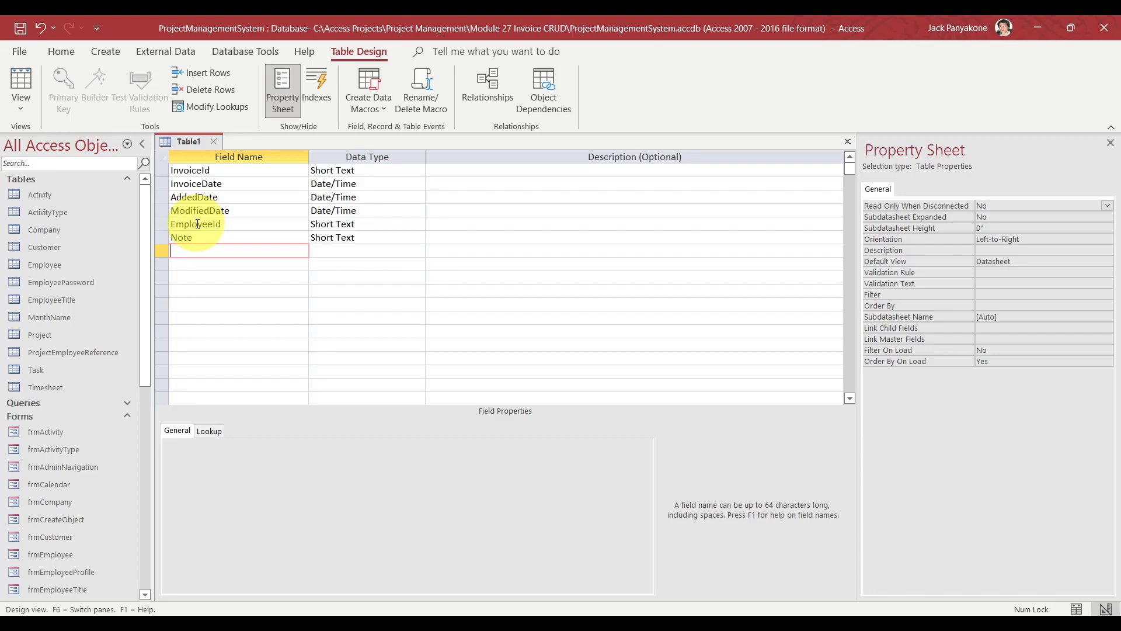
Add a Short Text CompanyId field and select its 'Company' part for replacement.
text(CompanyId)
key(Tab)
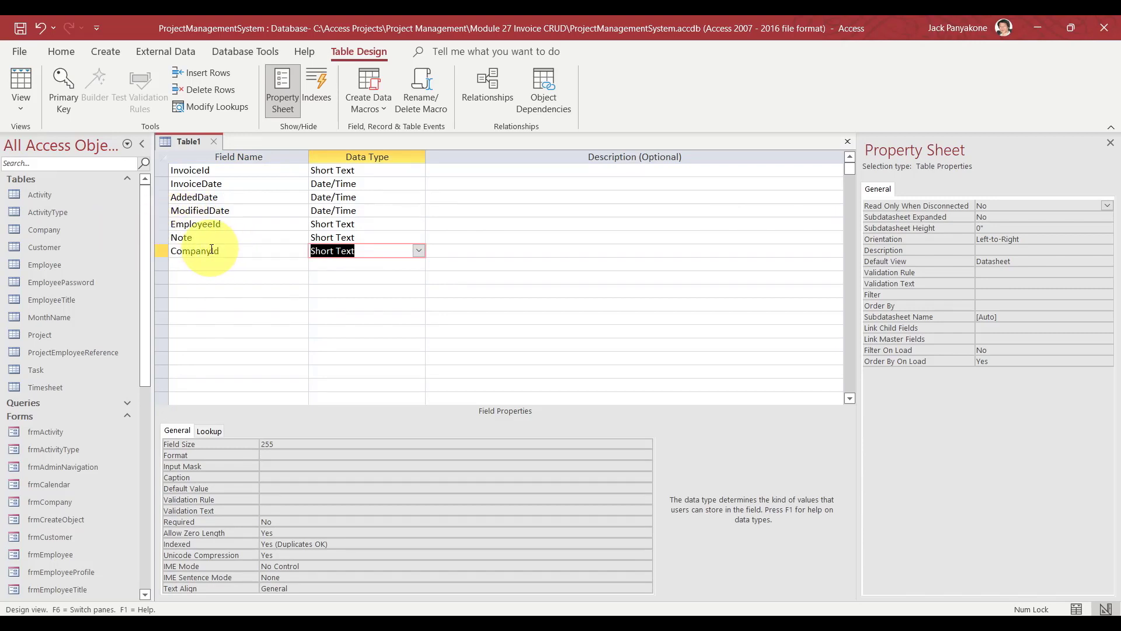
drag(211, 250, 165, 249)
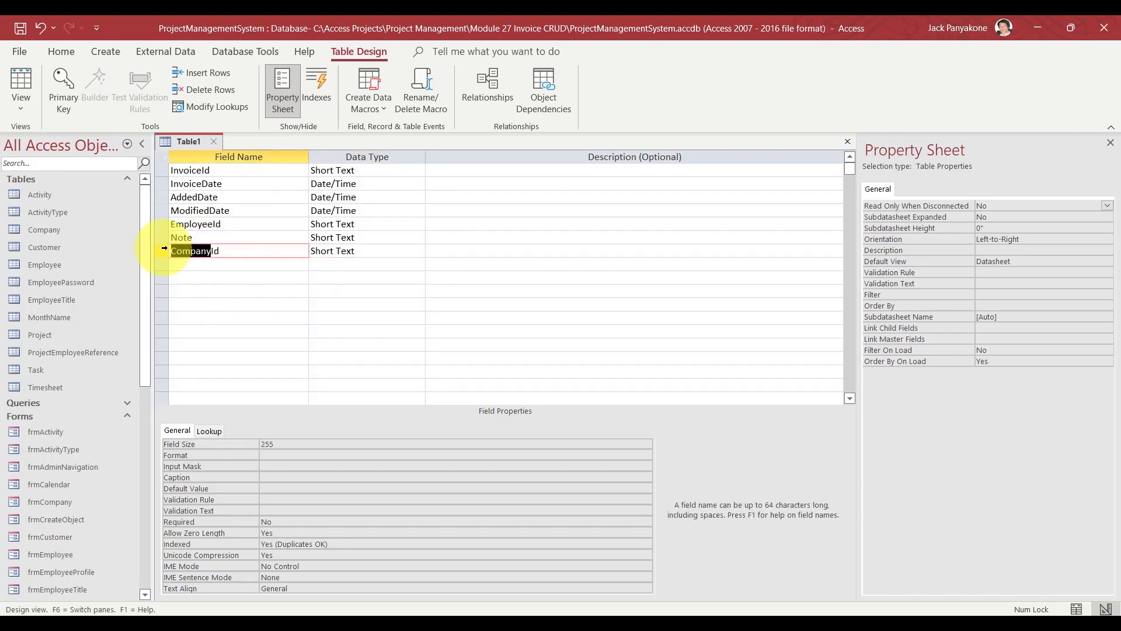
double_click(43, 337)
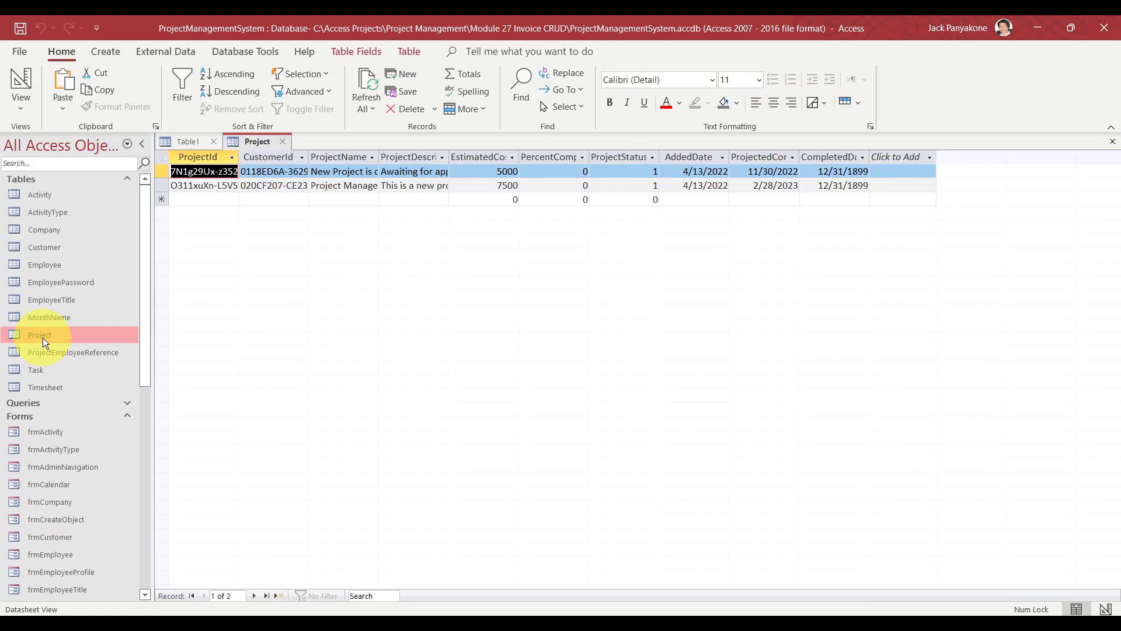
click(284, 143)
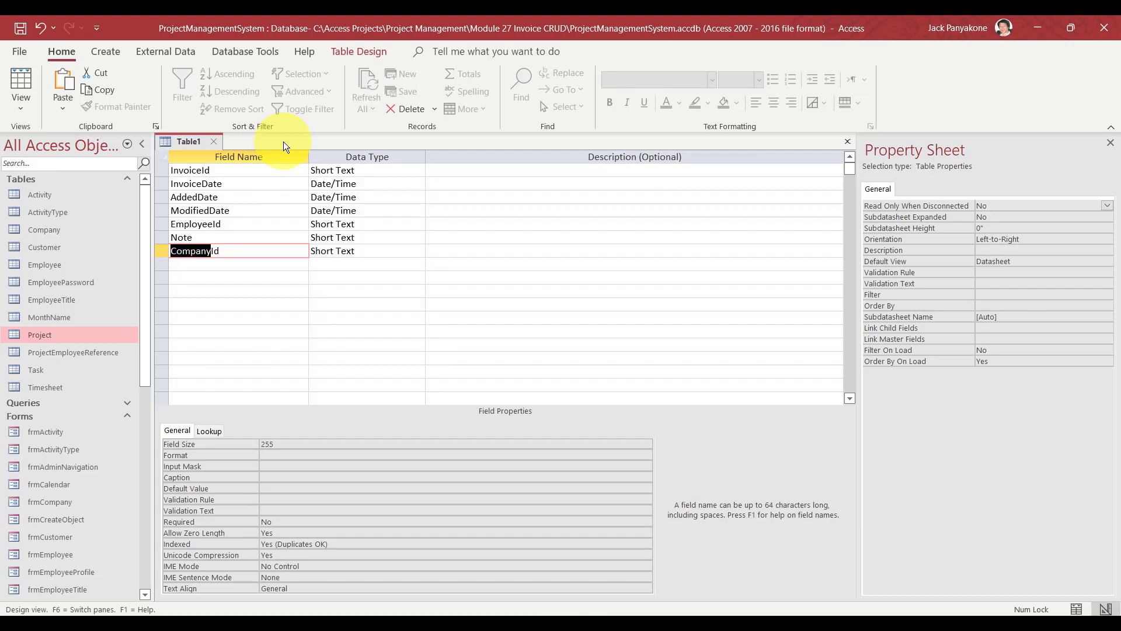
Rename CompanyId to ProjectId and move that field row up above EmployeeId.
text(Project)
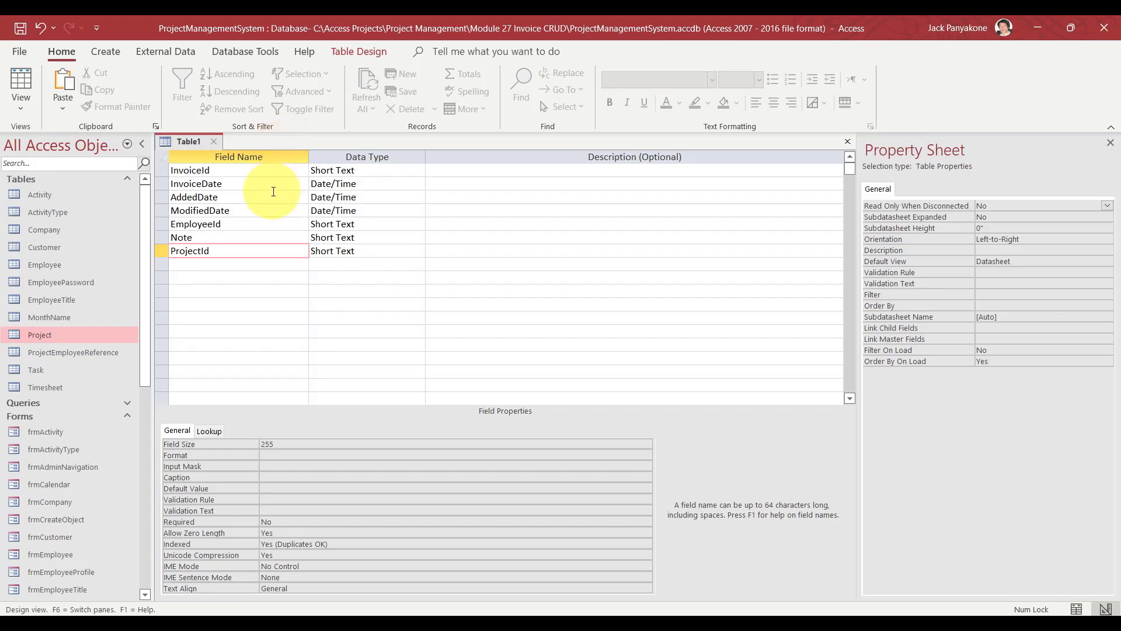
click(162, 251)
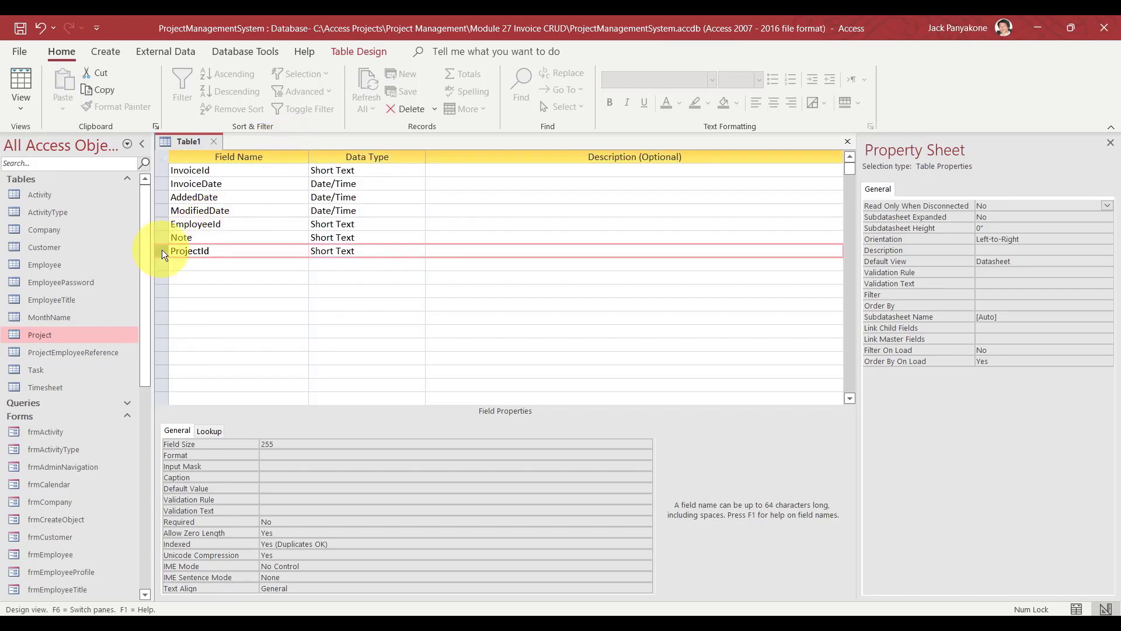
drag(162, 251, 166, 187)
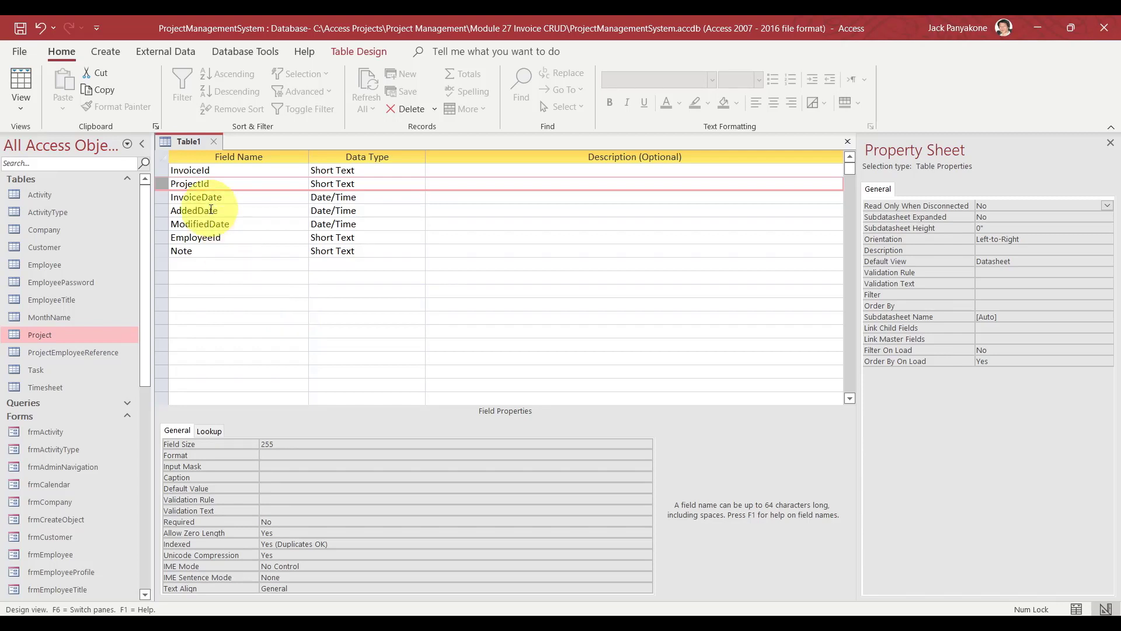
Make InvoiceId the table's primary key.
click(160, 171)
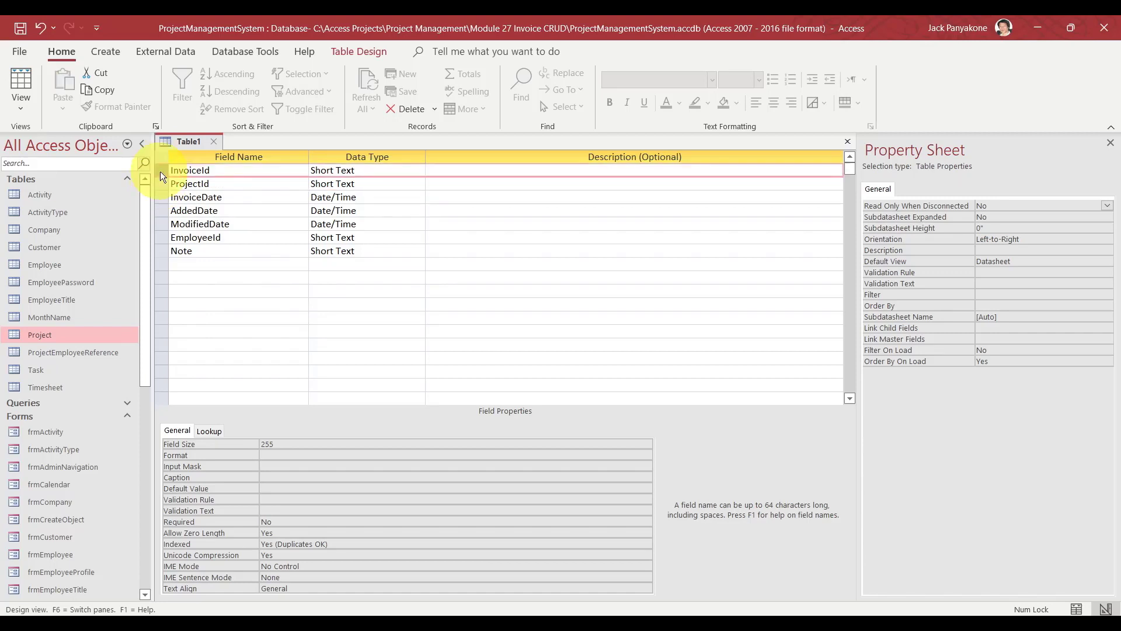
click(162, 182)
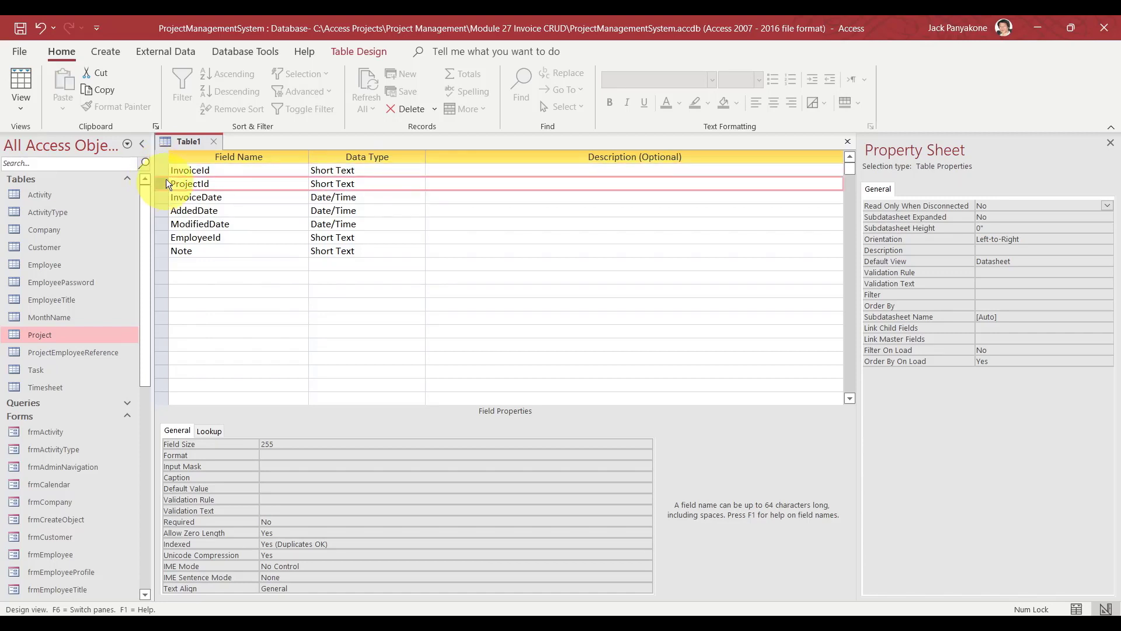
click(166, 171)
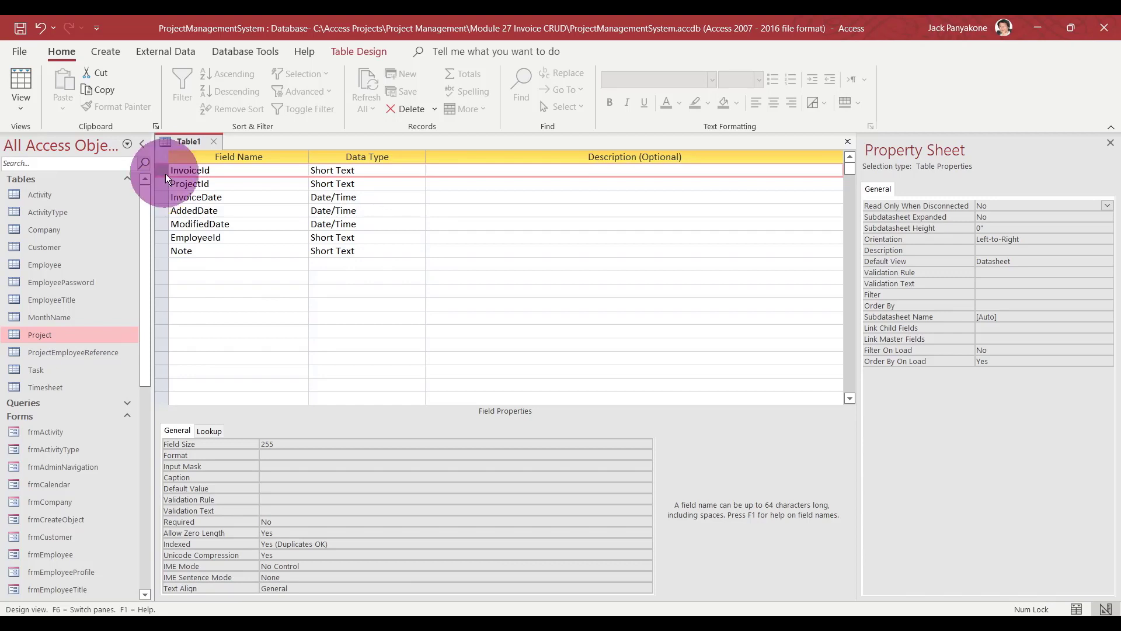
right_click(166, 174)
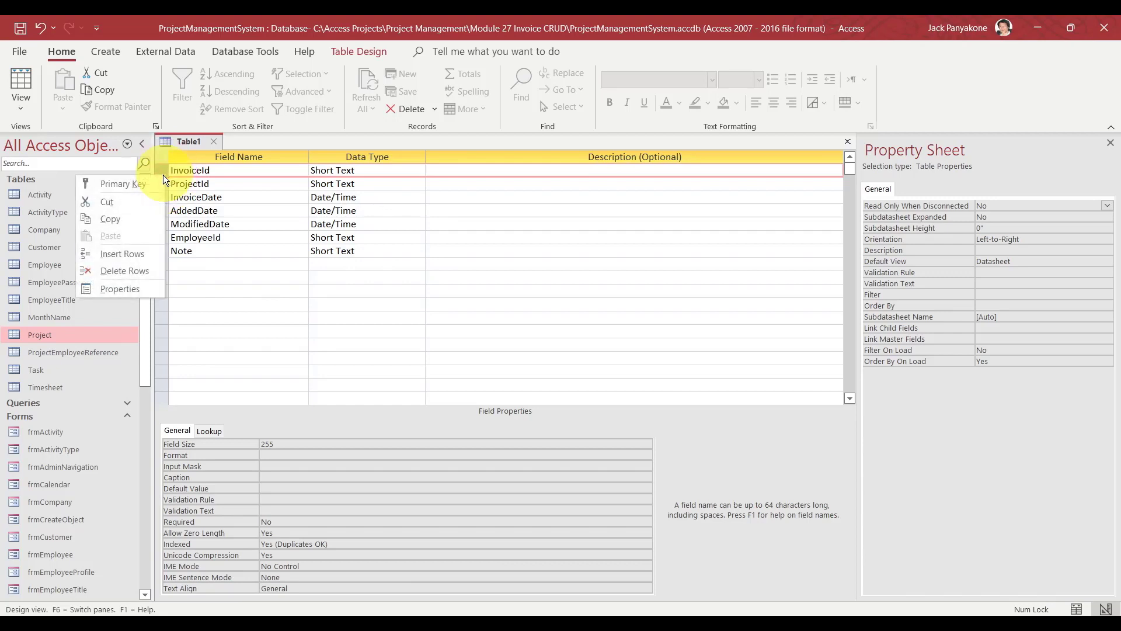
click(150, 183)
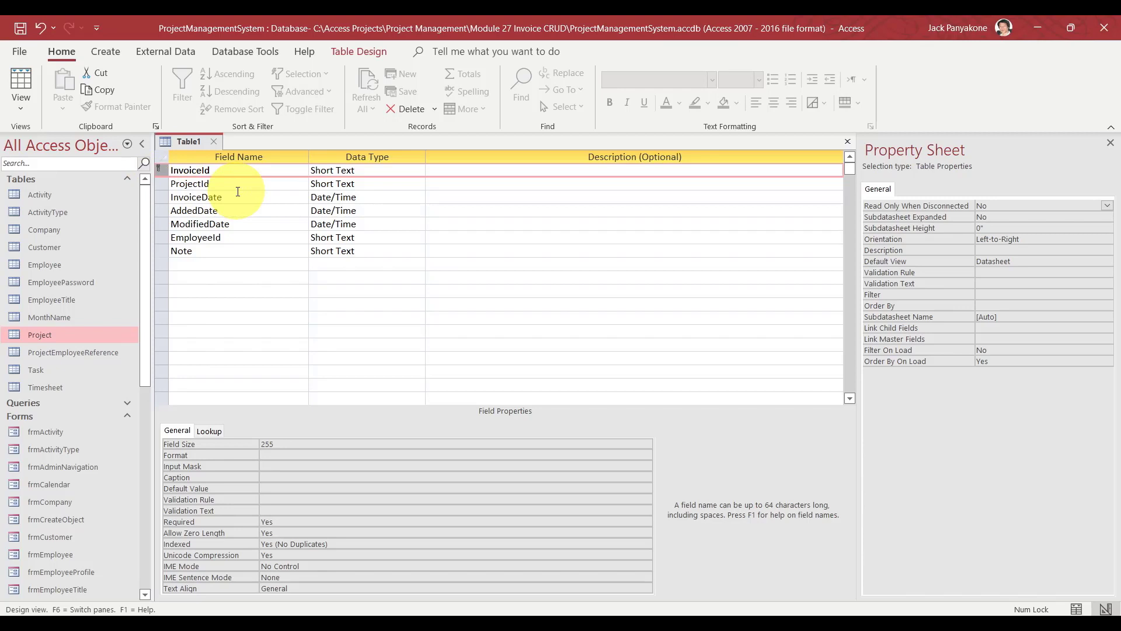
Save the new table under the name 'Invoice'.
key(ctrl+s)
text(In)
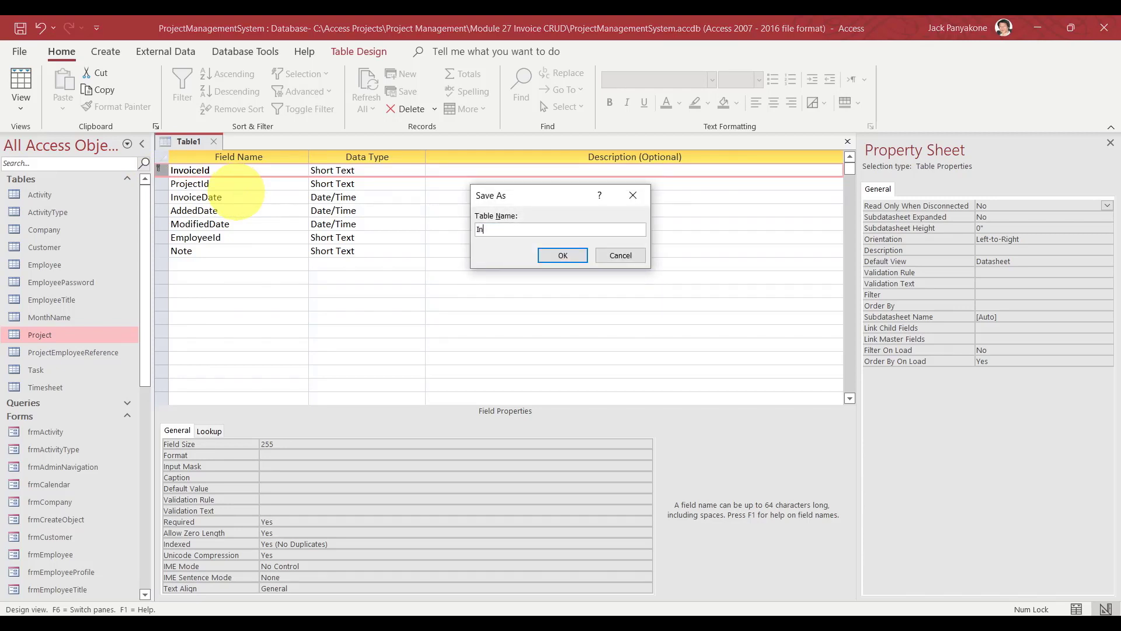
text(voice)
click(554, 256)
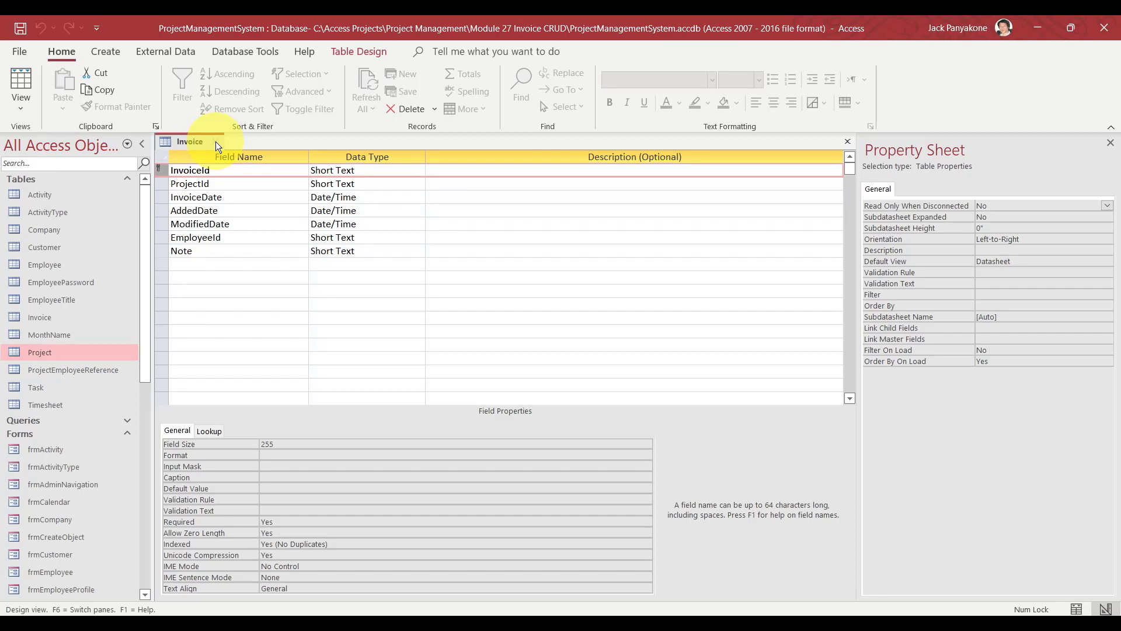
Close the Invoice table and generate Invoice class code in frmCreateObject, selecting it.
key(ctrl+w)
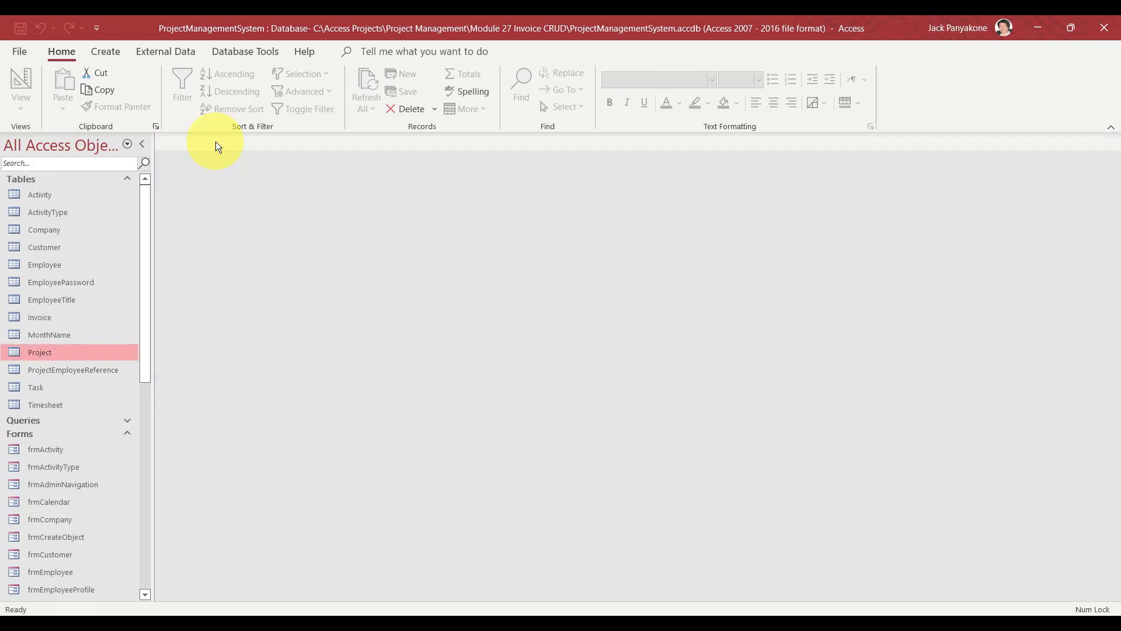
click(128, 179)
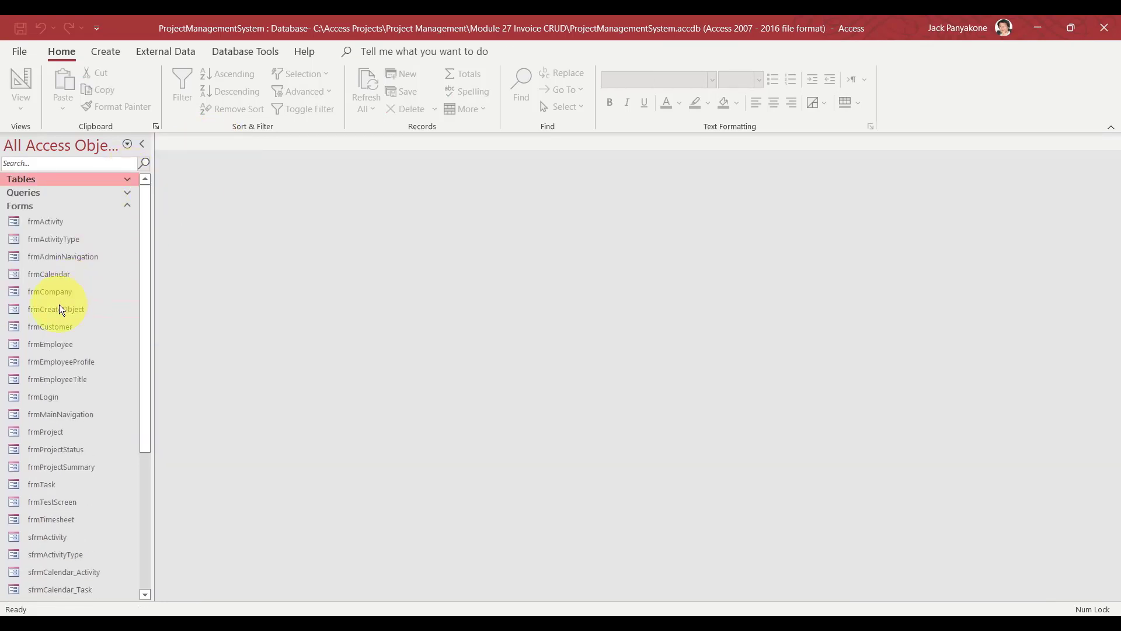
double_click(59, 307)
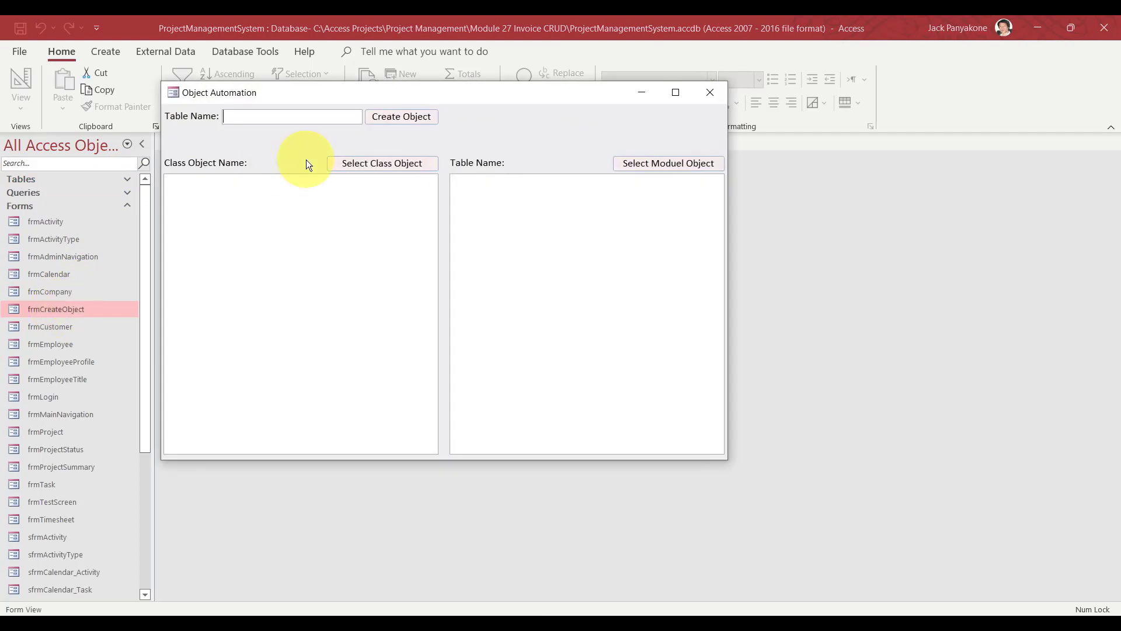
text(Invoice)
click(409, 114)
click(386, 165)
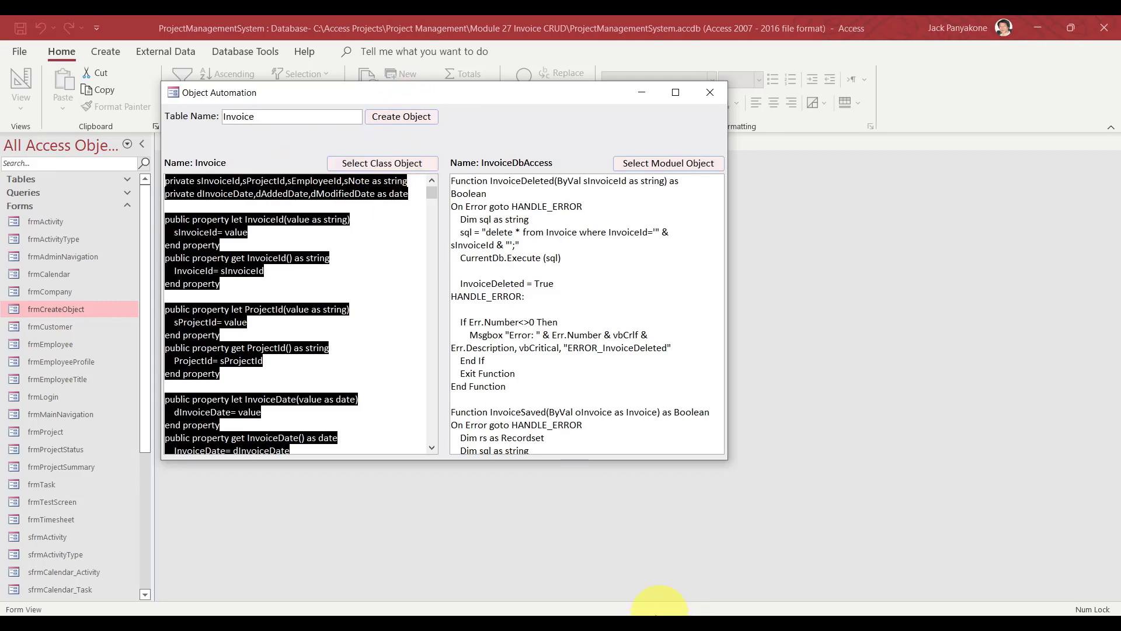
click(625, 627)
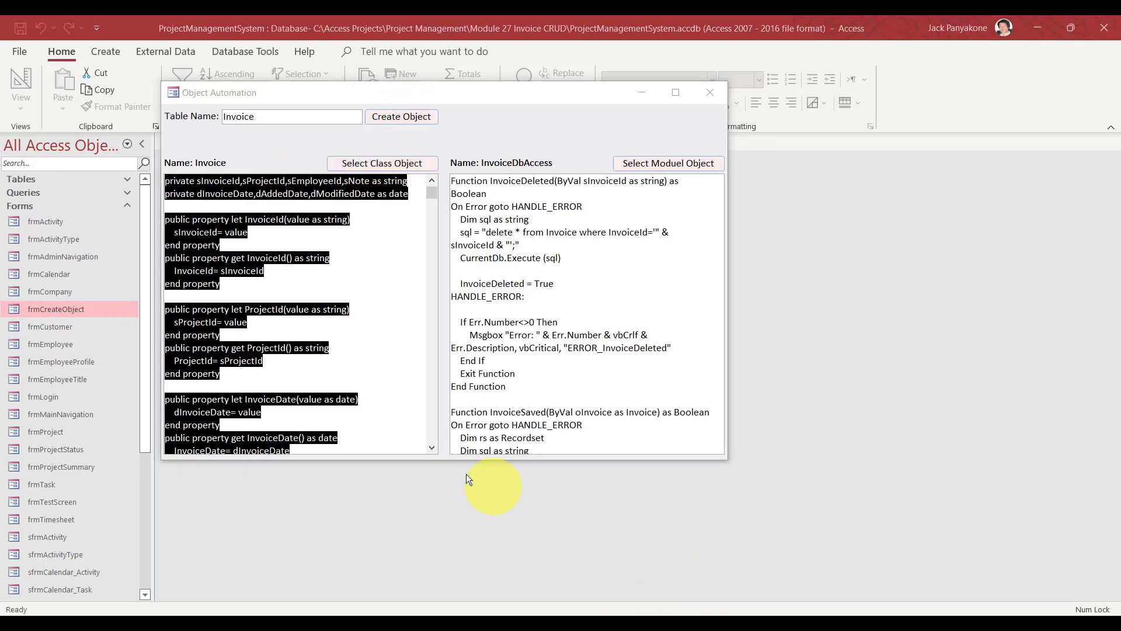
Close the Object Automation form and expand the Modules list in the navigation pane.
click(720, 93)
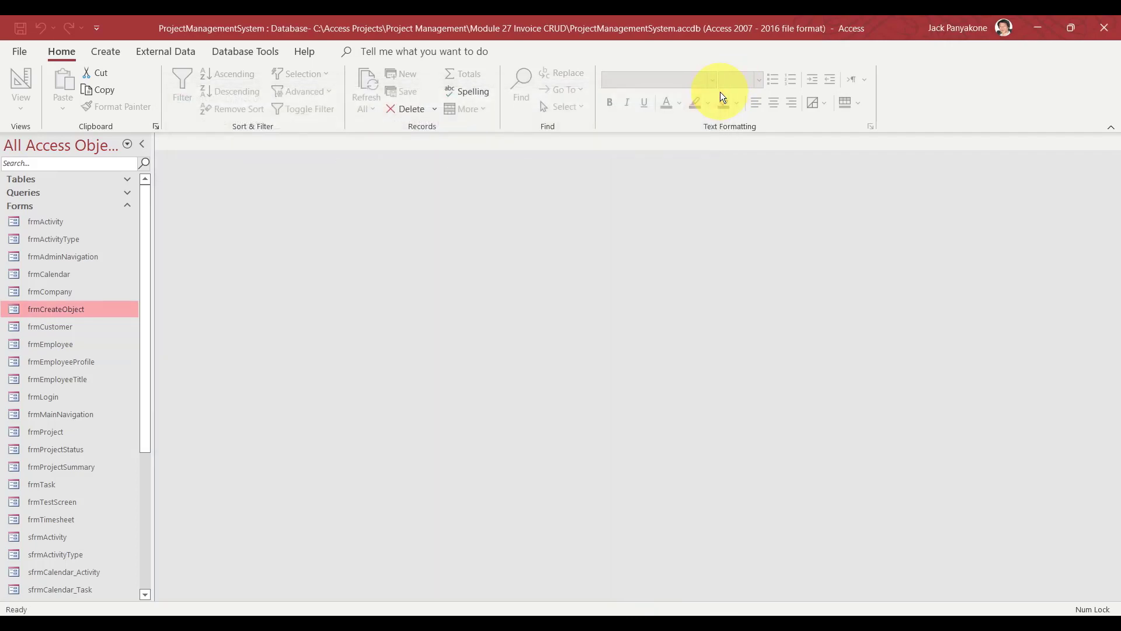
click(124, 209)
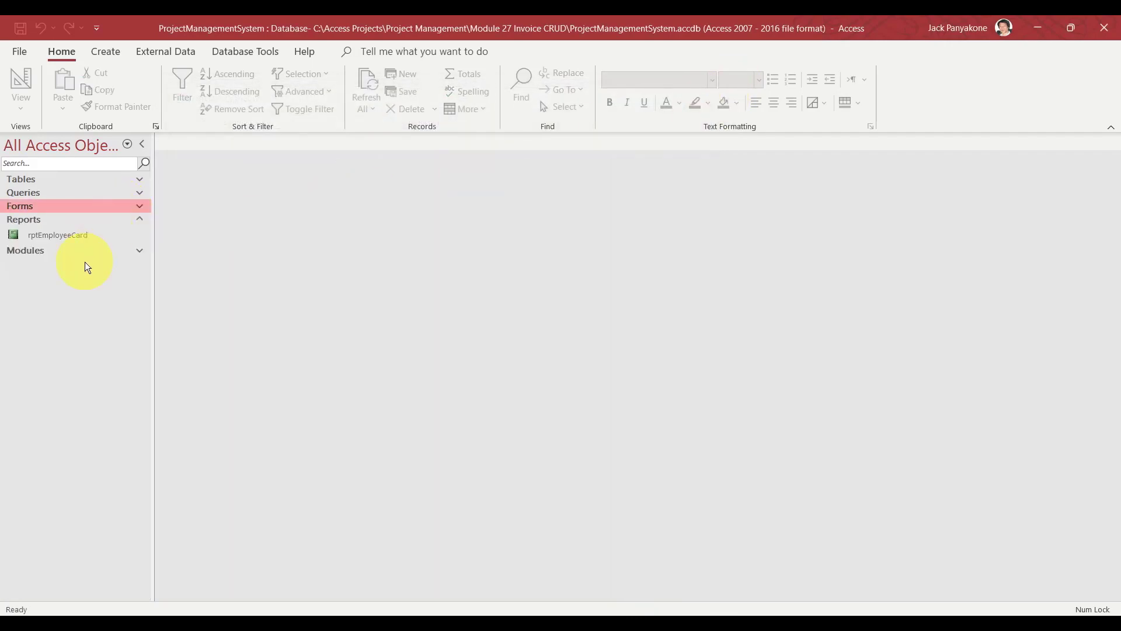
click(82, 254)
In the VBA editor, insert a new class module named Invoice.
double_click(58, 266)
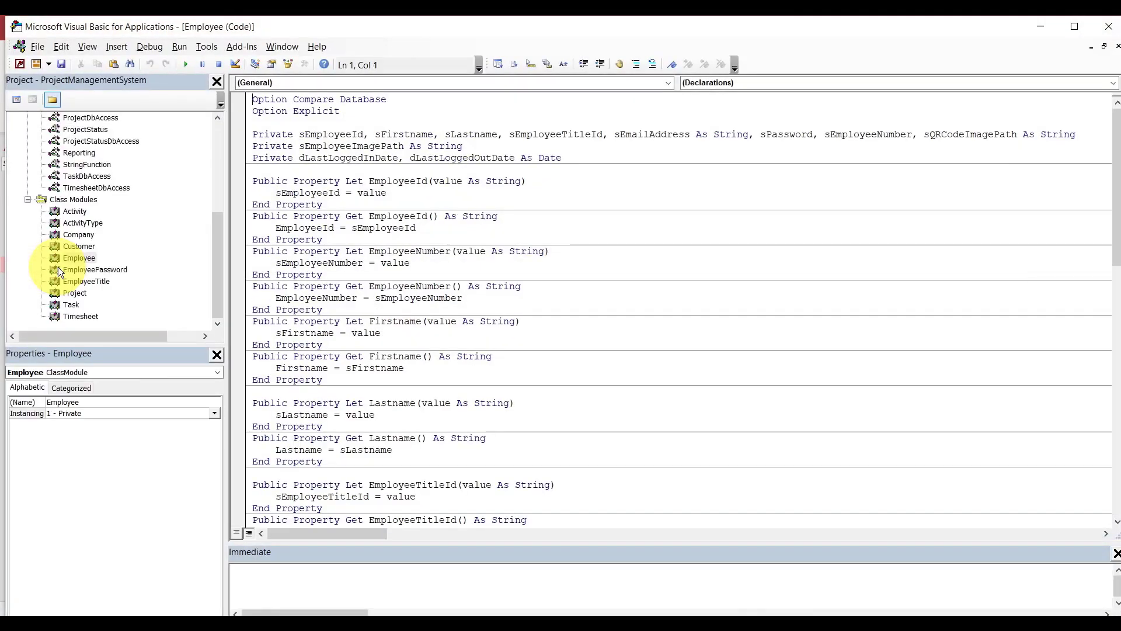
click(114, 46)
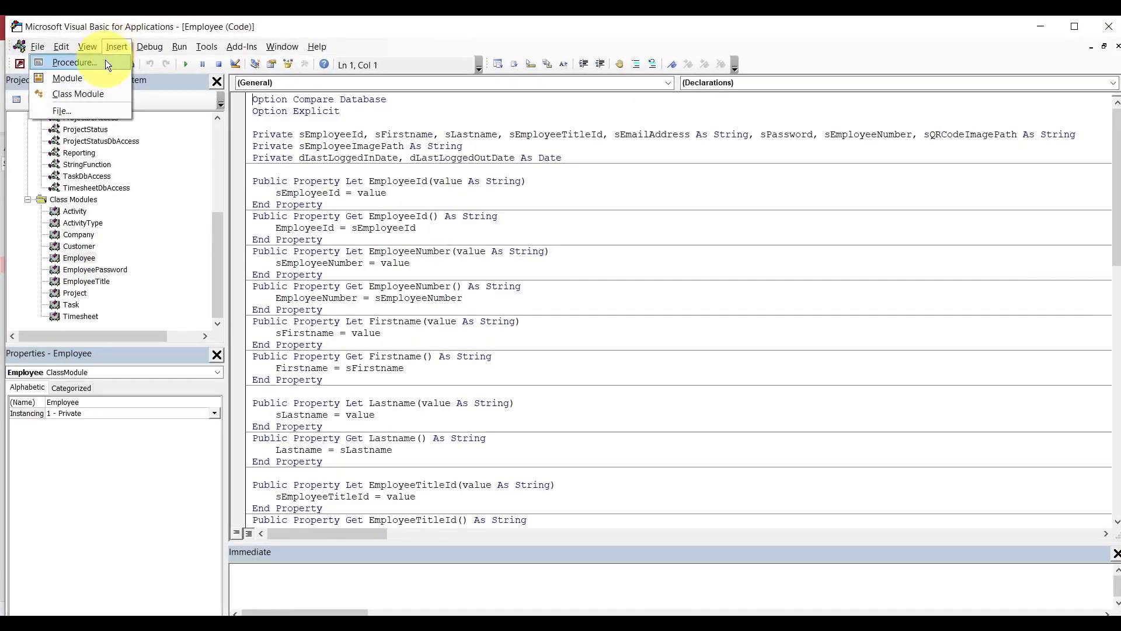
click(104, 94)
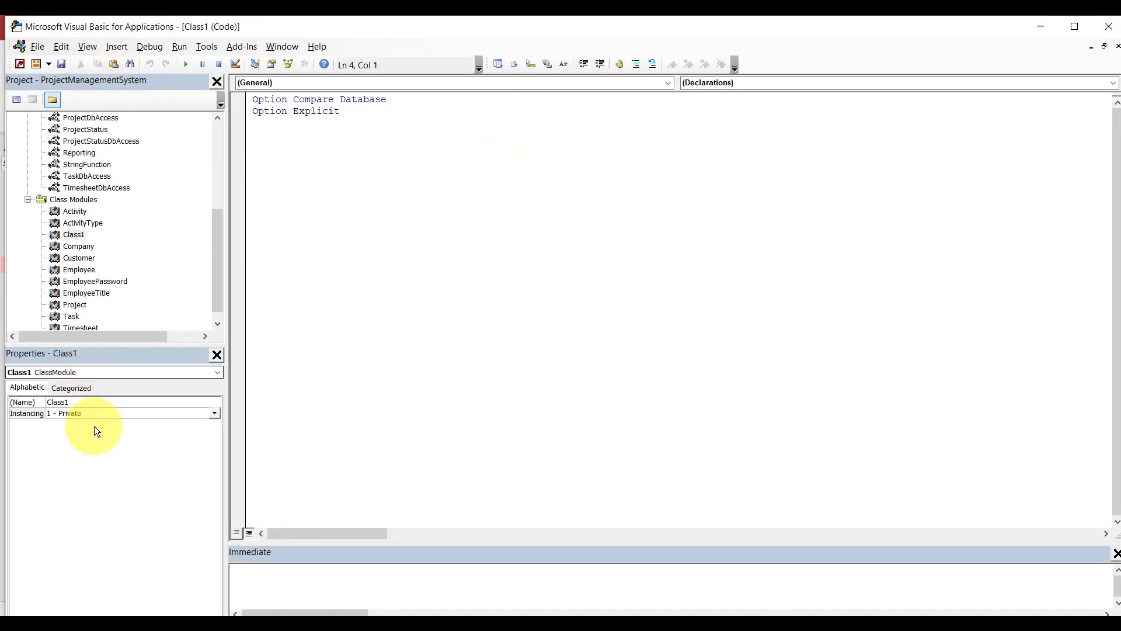
click(97, 402)
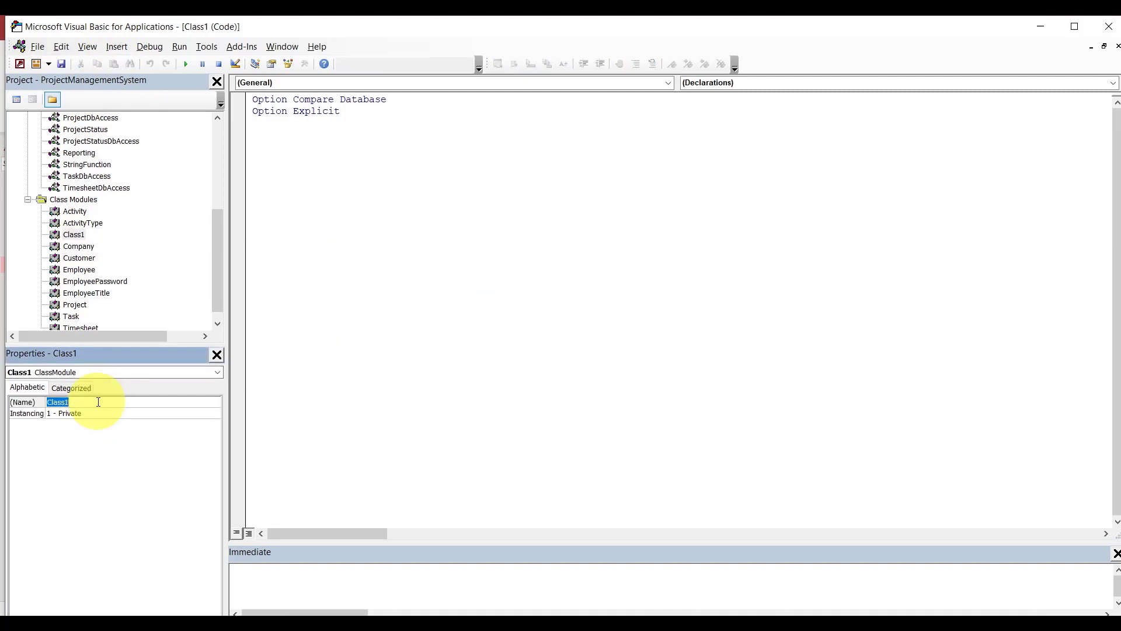
text(Invoice)
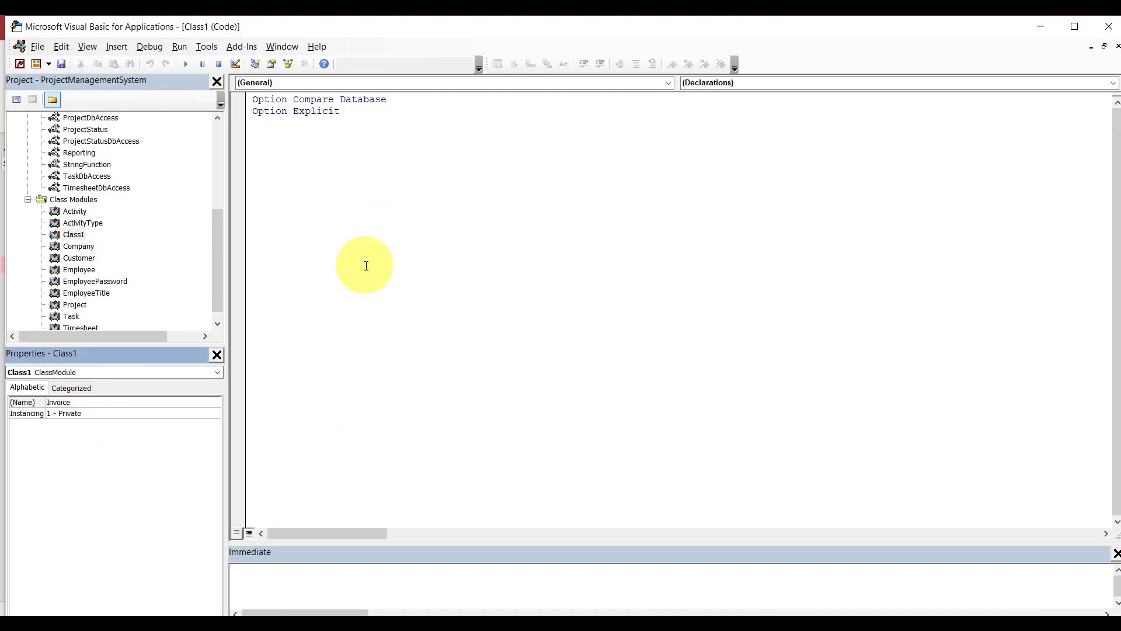
click(366, 265)
Paste the generated class code and set sInvoiceId = GuidDbAccess.GetGuid.
key(ctrl+v)
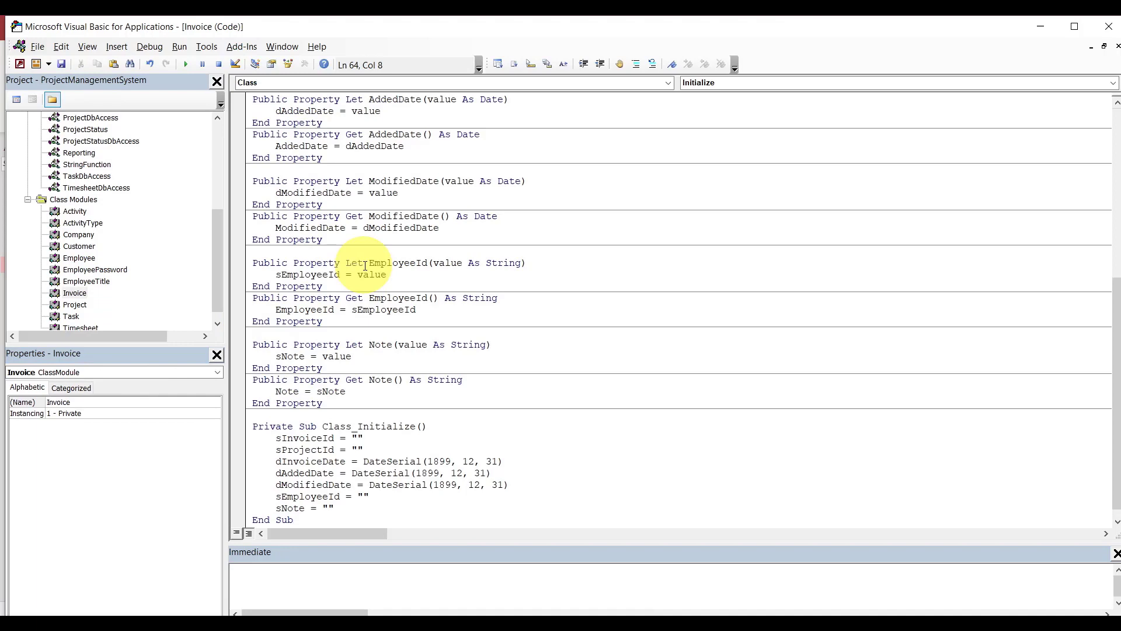
click(354, 438)
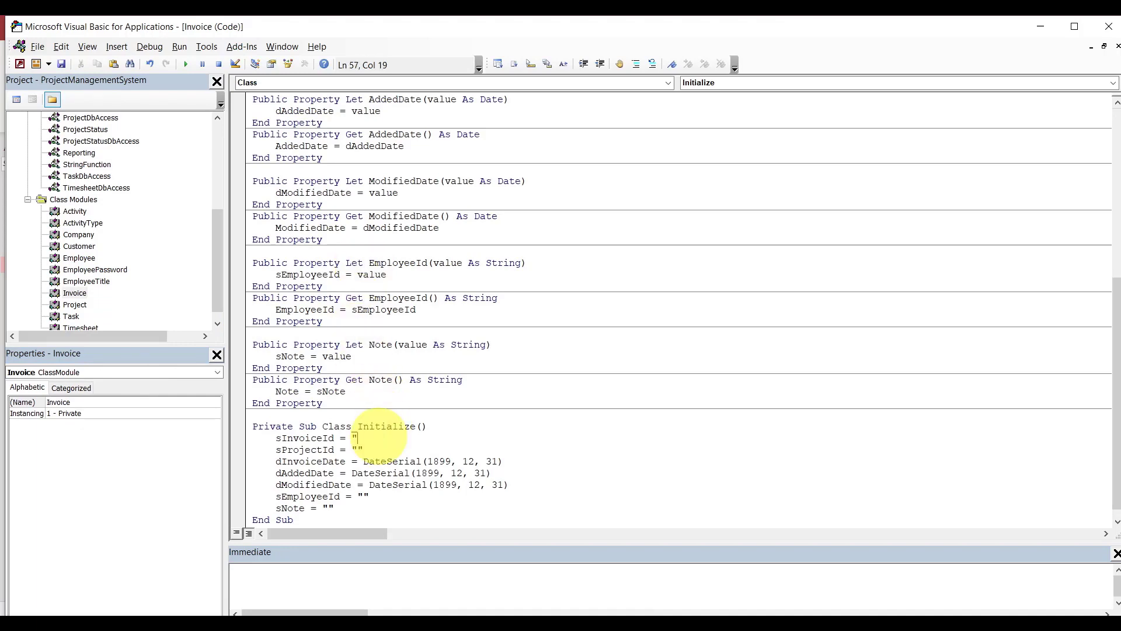
text(gudi)
key(BackSpace)
key(BackSpace)
text(iddbaccess.g)
key(Tab)
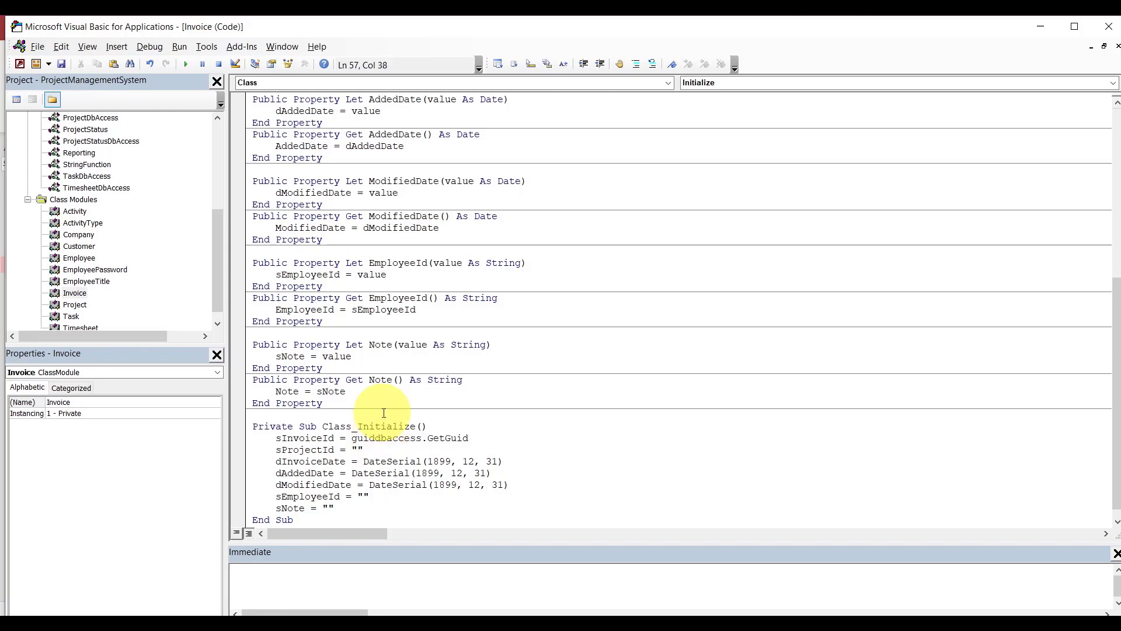
click(384, 413)
Save the Invoice class module.
key(ctrl+s)
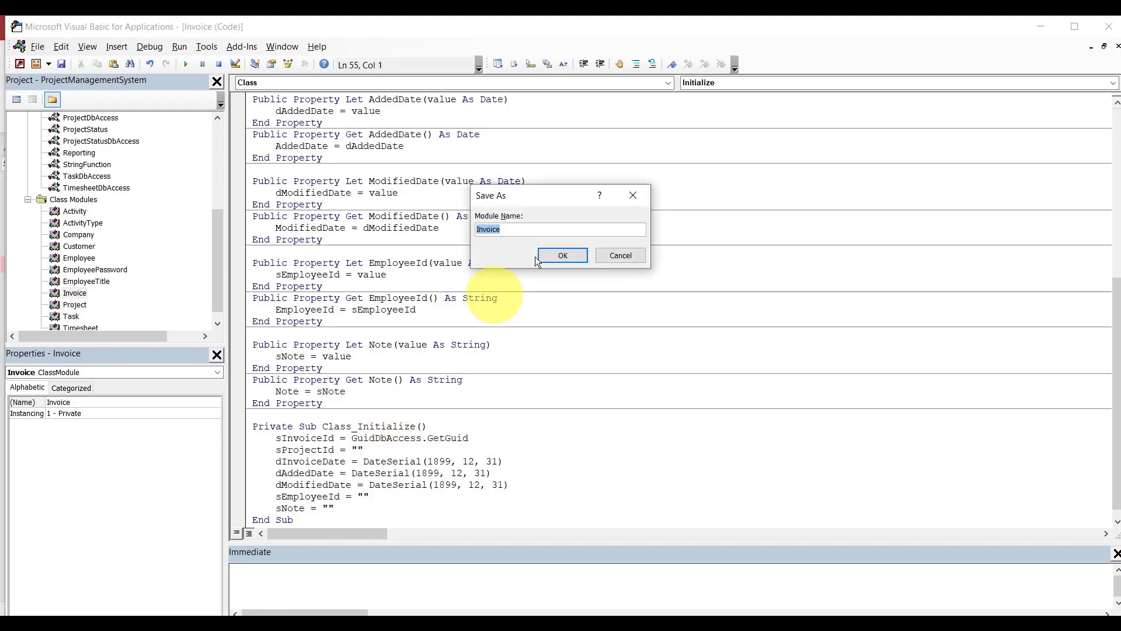
click(560, 256)
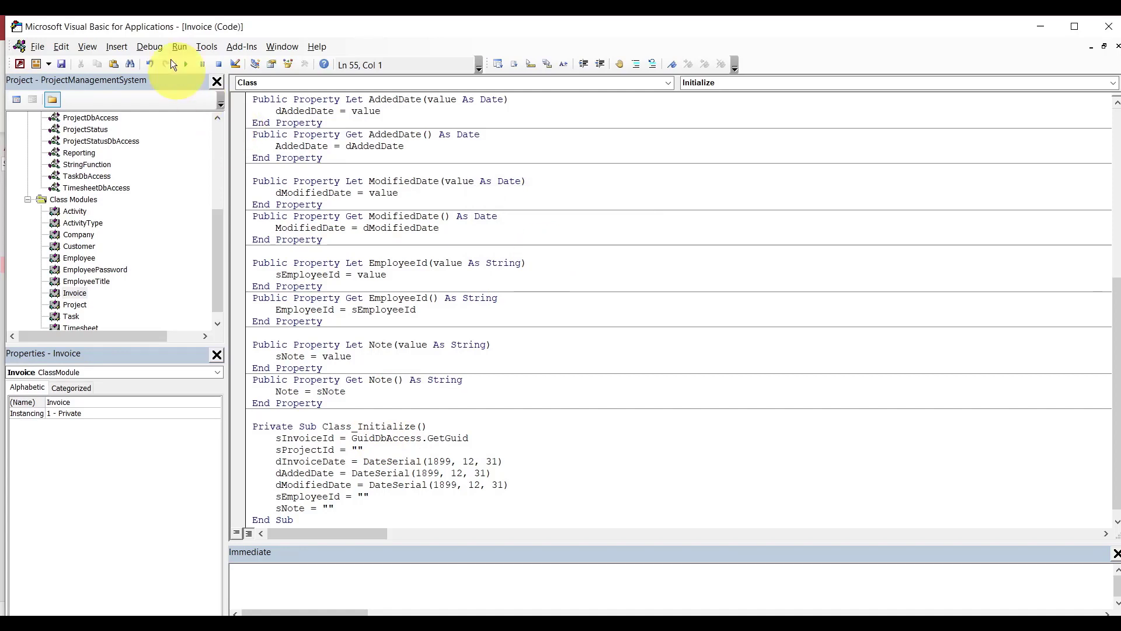
click(120, 46)
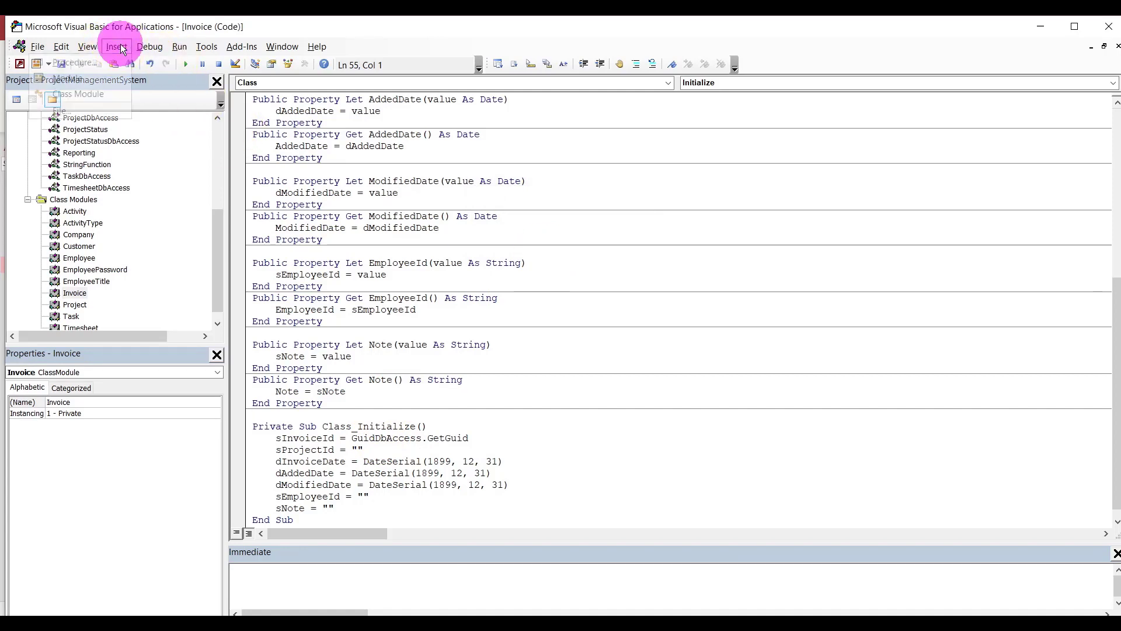
Insert a new standard module named InvoiceDbAccess.
click(93, 78)
click(93, 402)
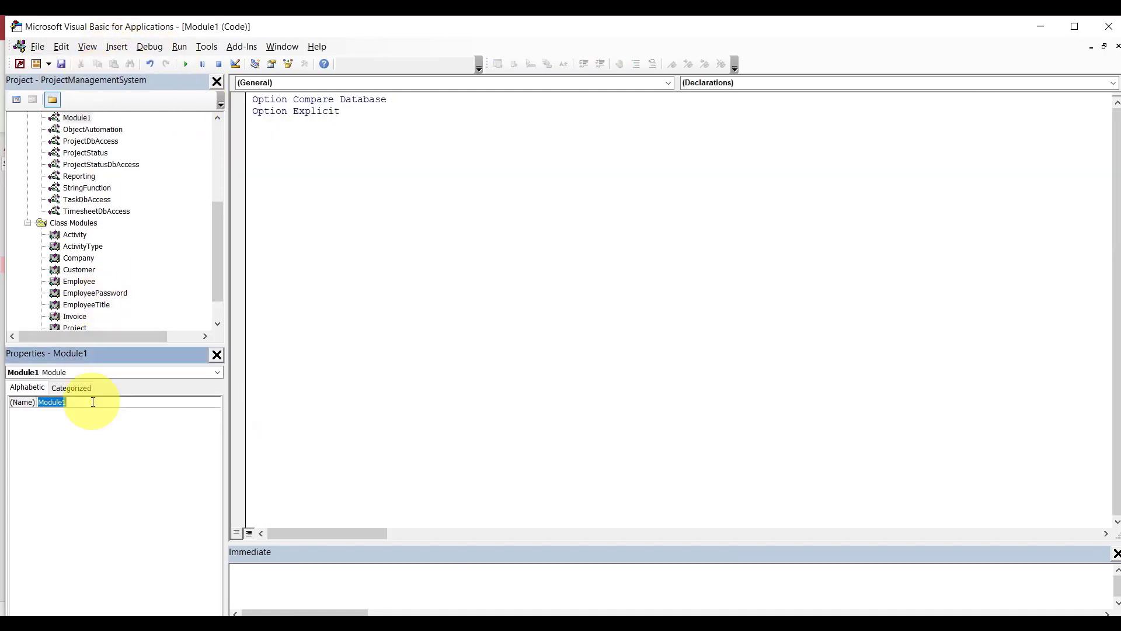
text(InvoiceDbAccess)
click(363, 271)
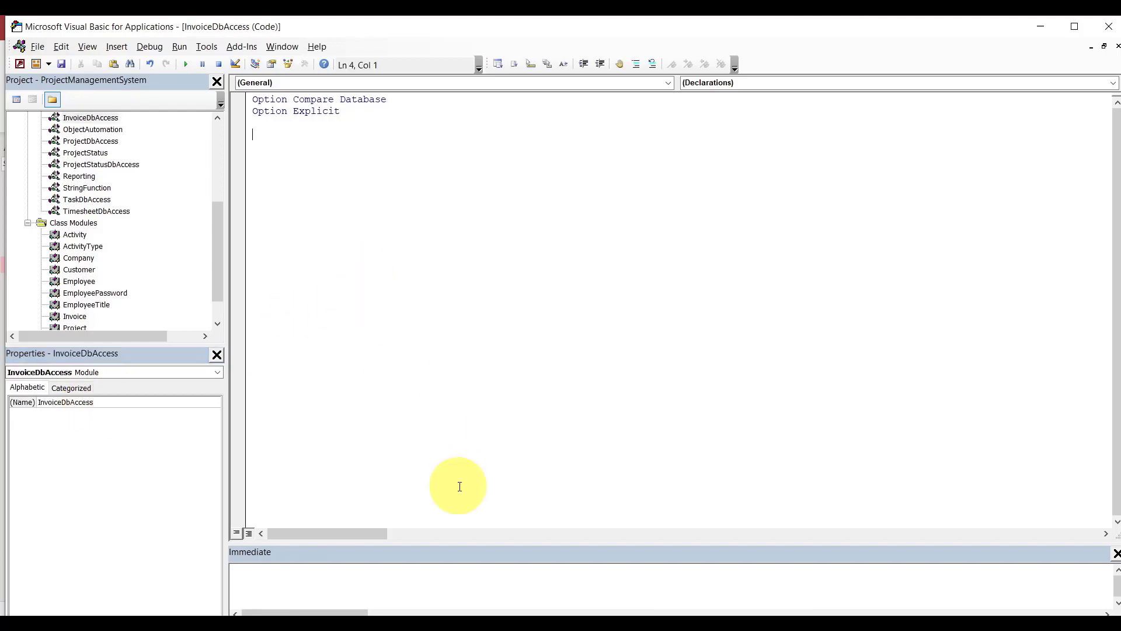
In Access, regenerate Invoice code in the Object Automation form and select the InvoiceDbAccess code.
mouse_move(626, 613)
click(576, 570)
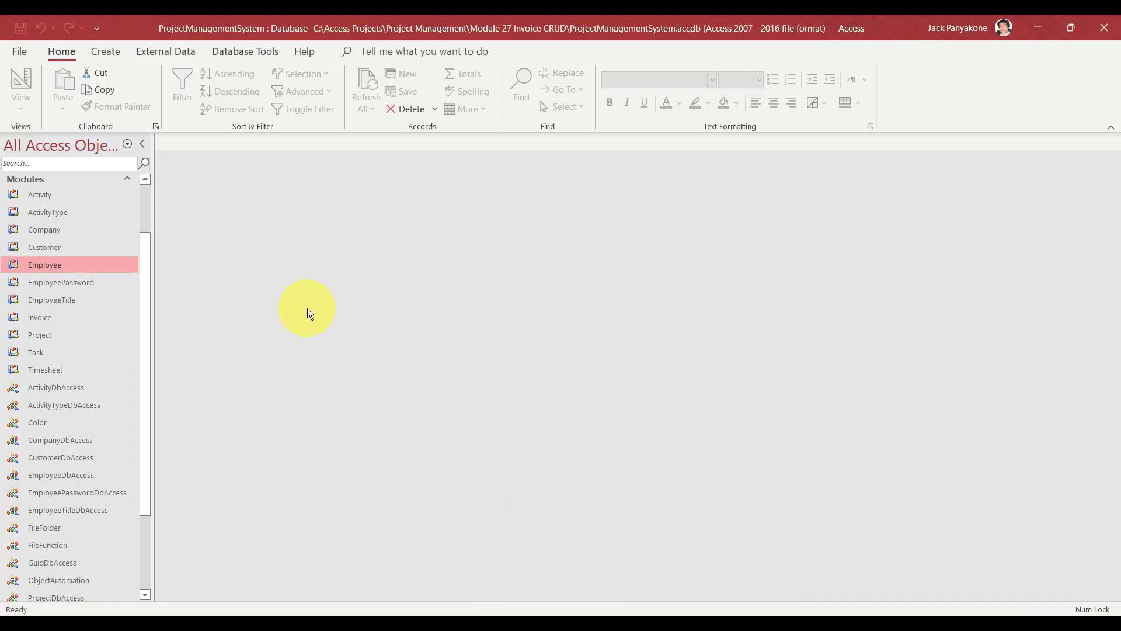
drag(146, 271, 144, 205)
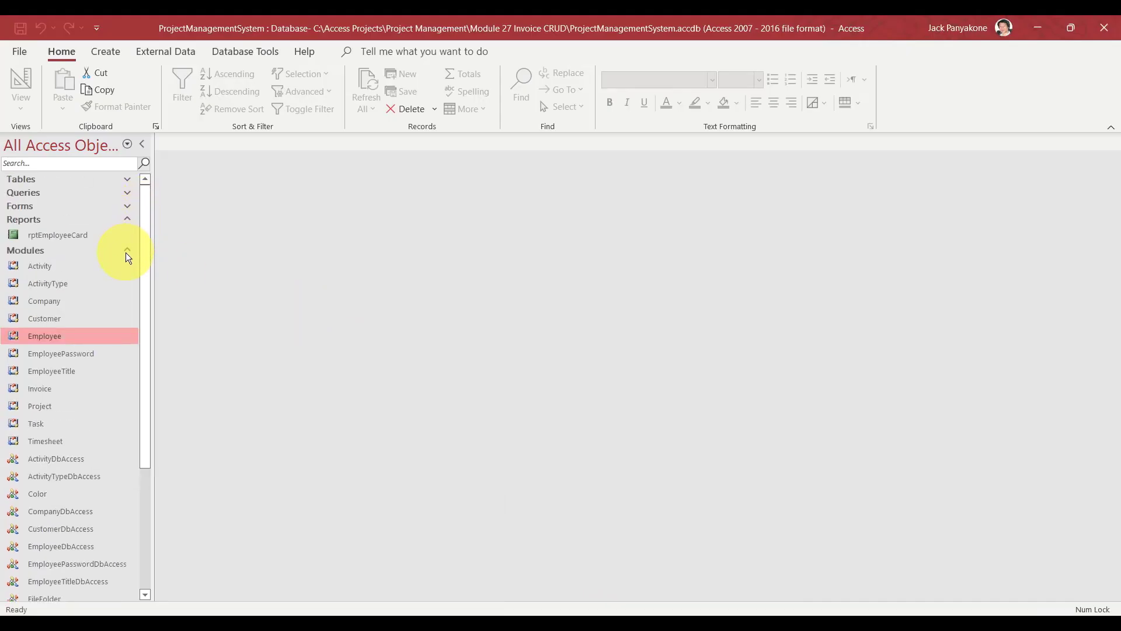
click(129, 207)
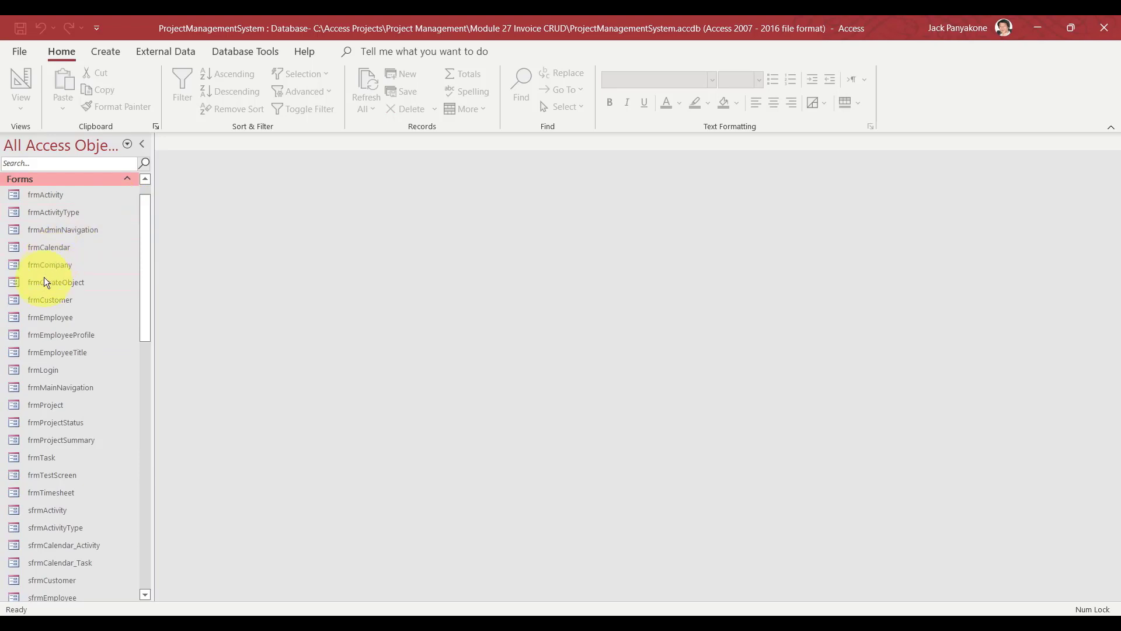
double_click(47, 283)
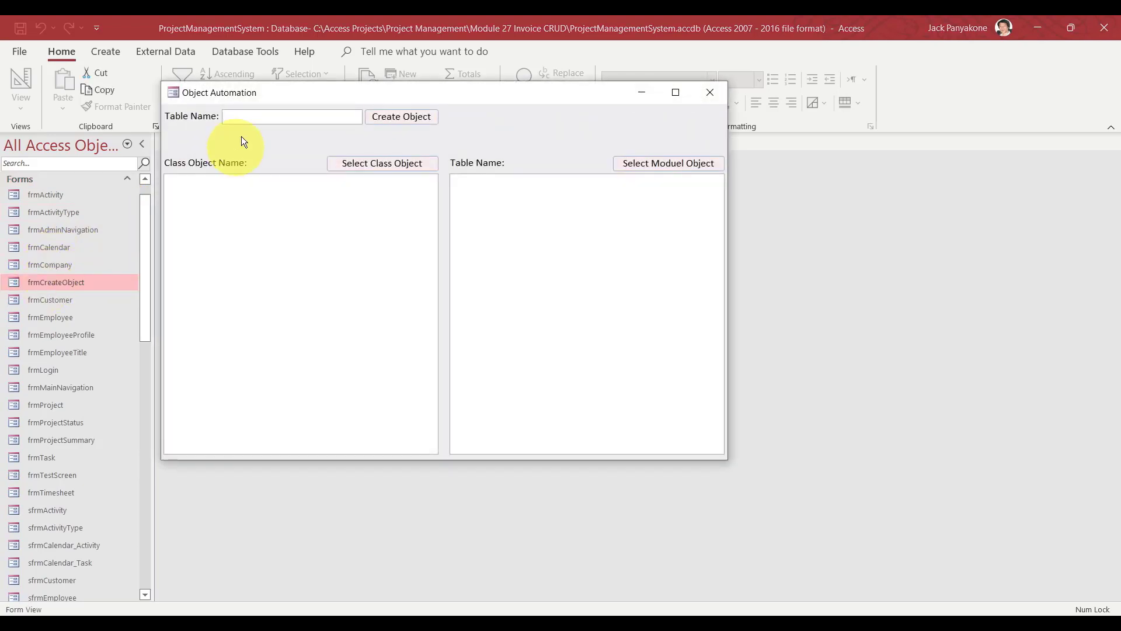
text(Invoic)
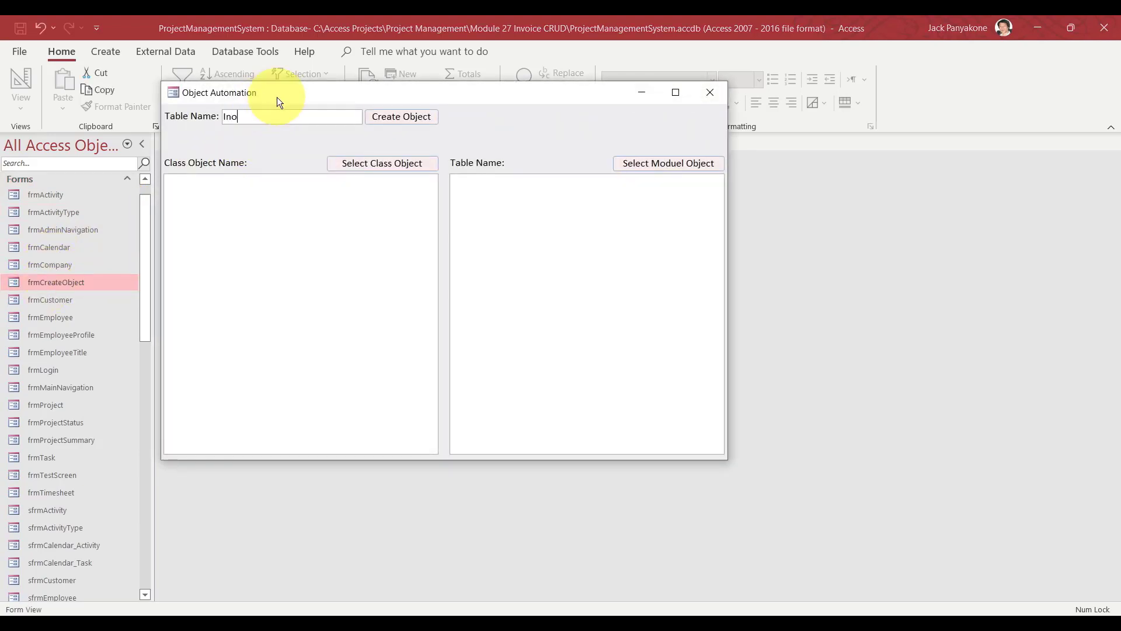
text(e)
click(405, 117)
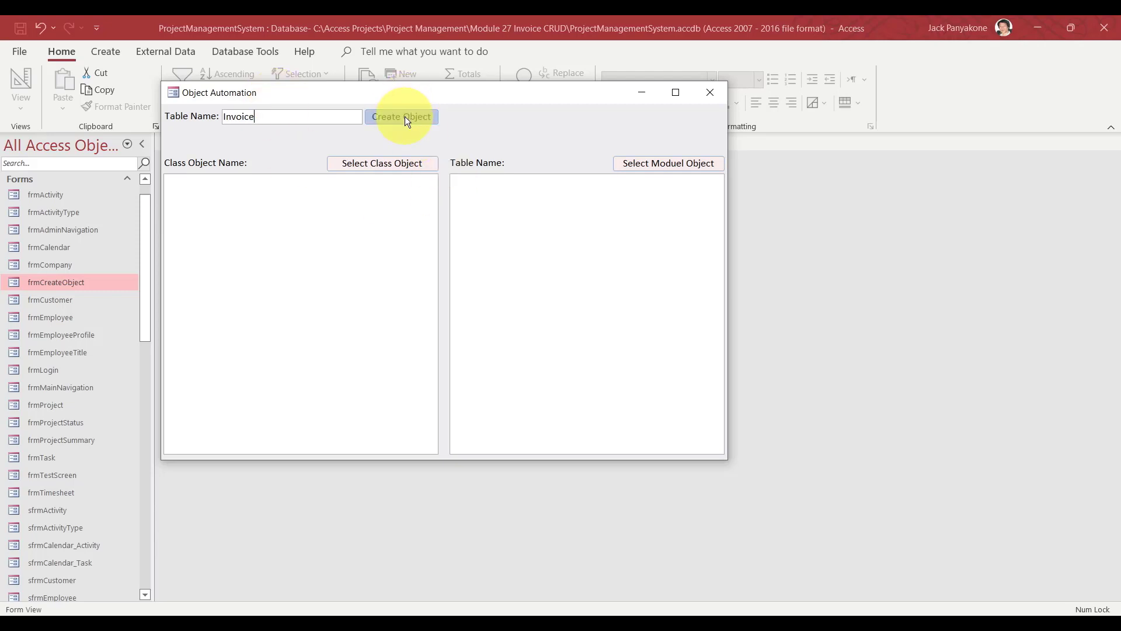
click(636, 164)
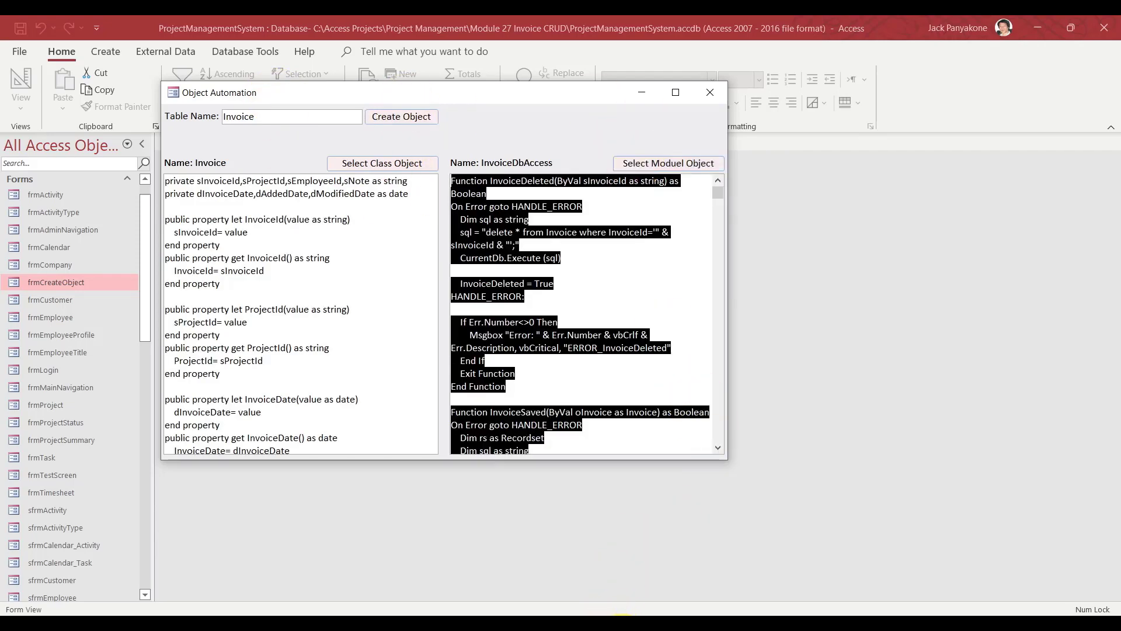
Paste the invoice functions into InvoiceDbAccess, save the module, and return to Access.
mouse_move(661, 600)
click(702, 562)
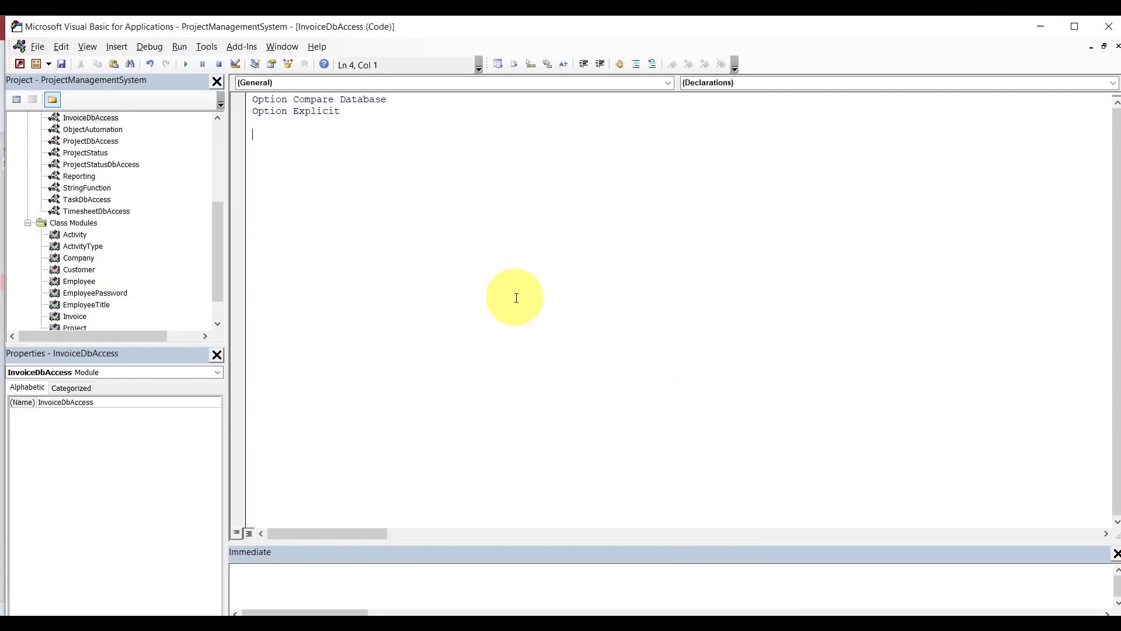
key(ctrl+v)
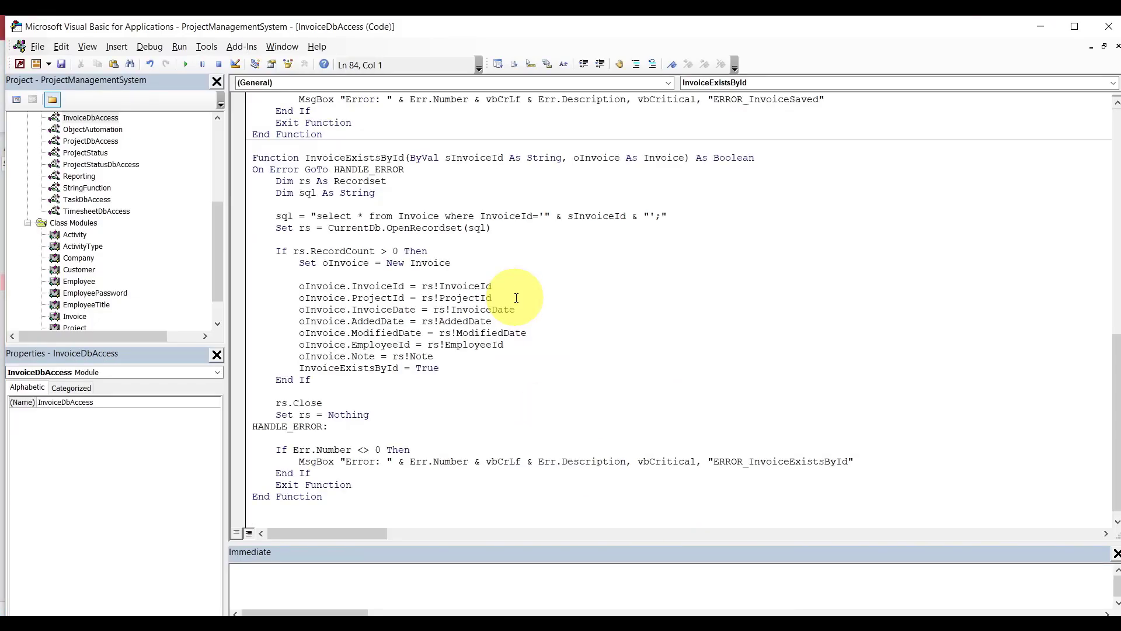
key(ctrl+s)
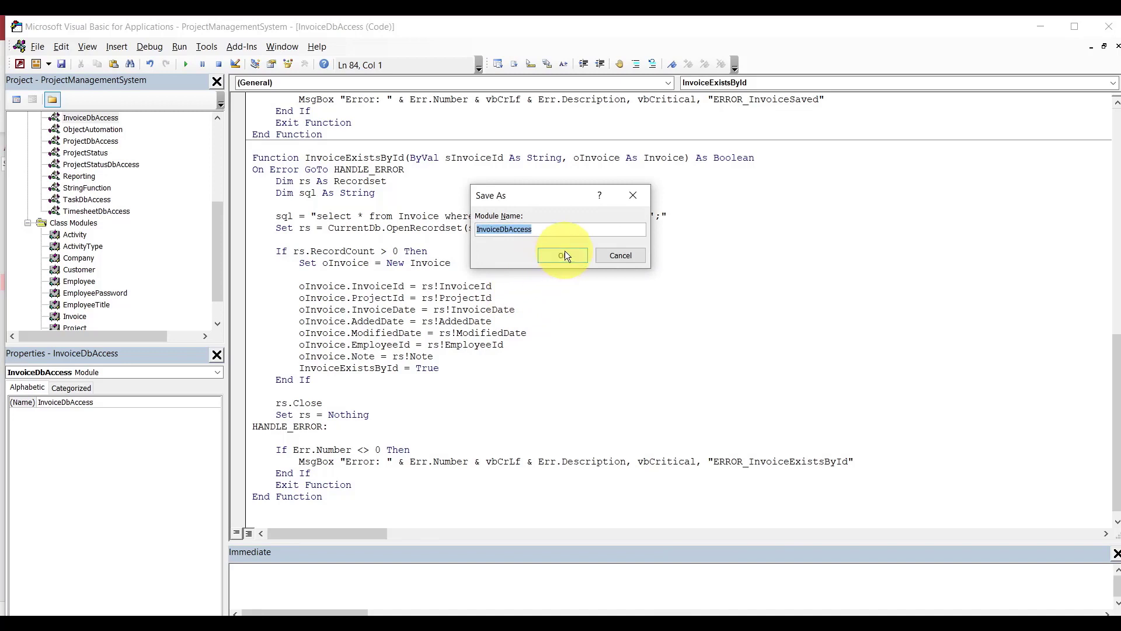
click(564, 255)
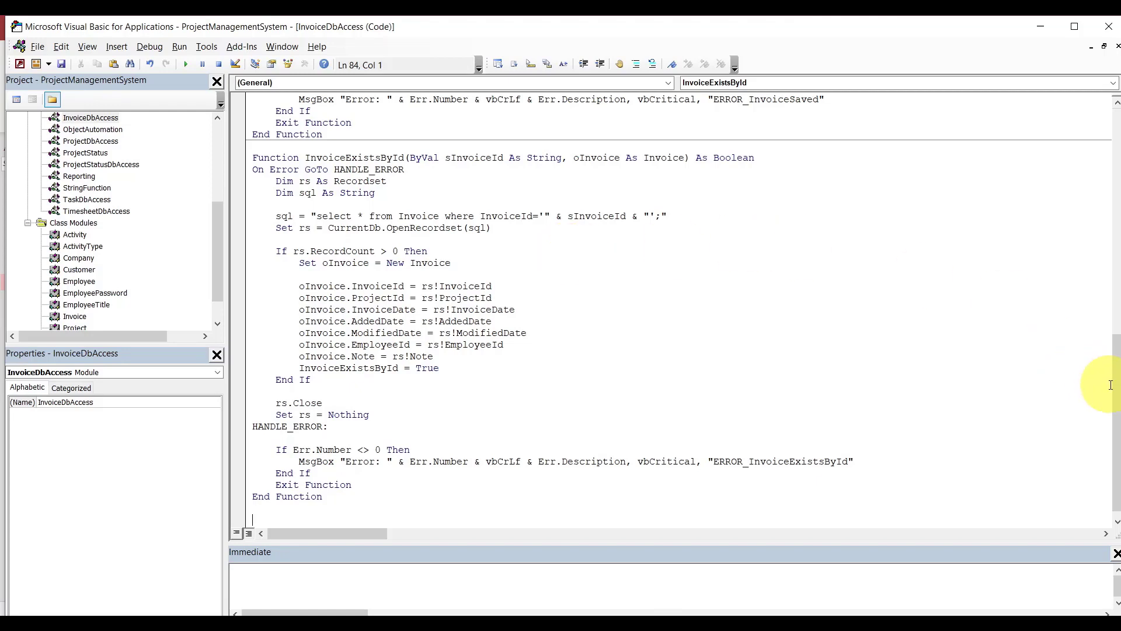
drag(1110, 385, 1110, 146)
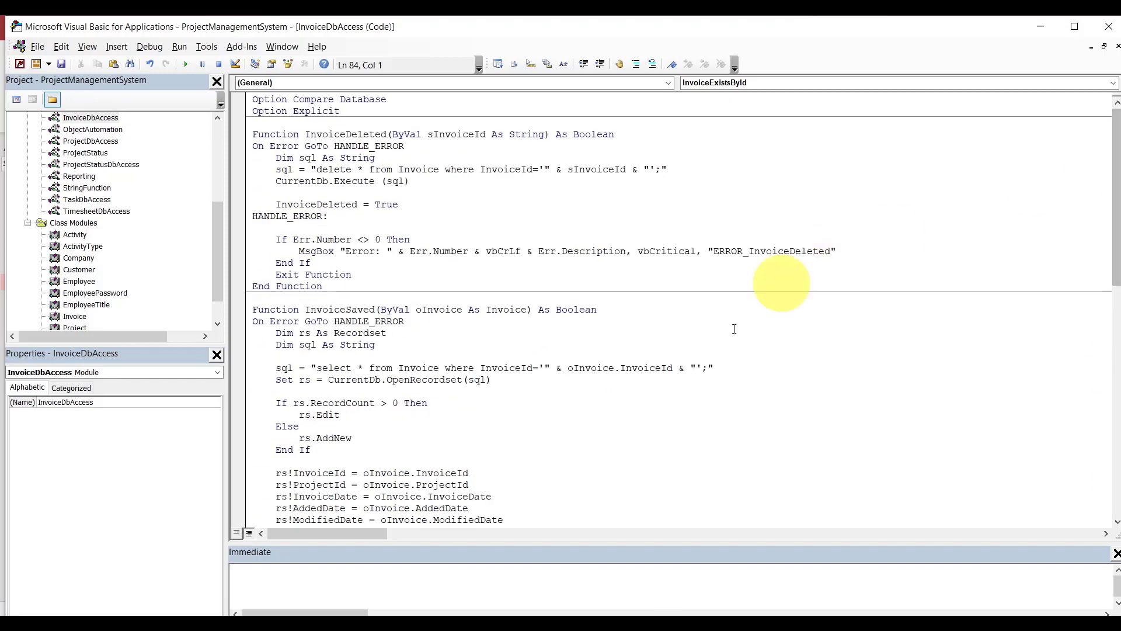
click(572, 538)
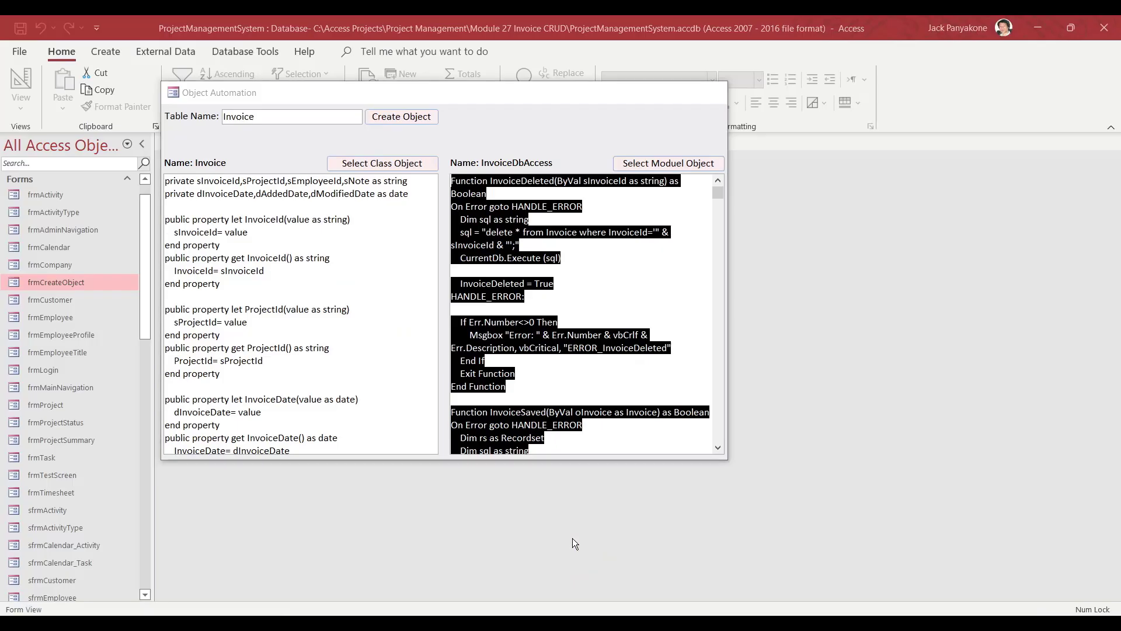
Close the Object Automation form and briefly inspect the frmActivity layout.
click(710, 93)
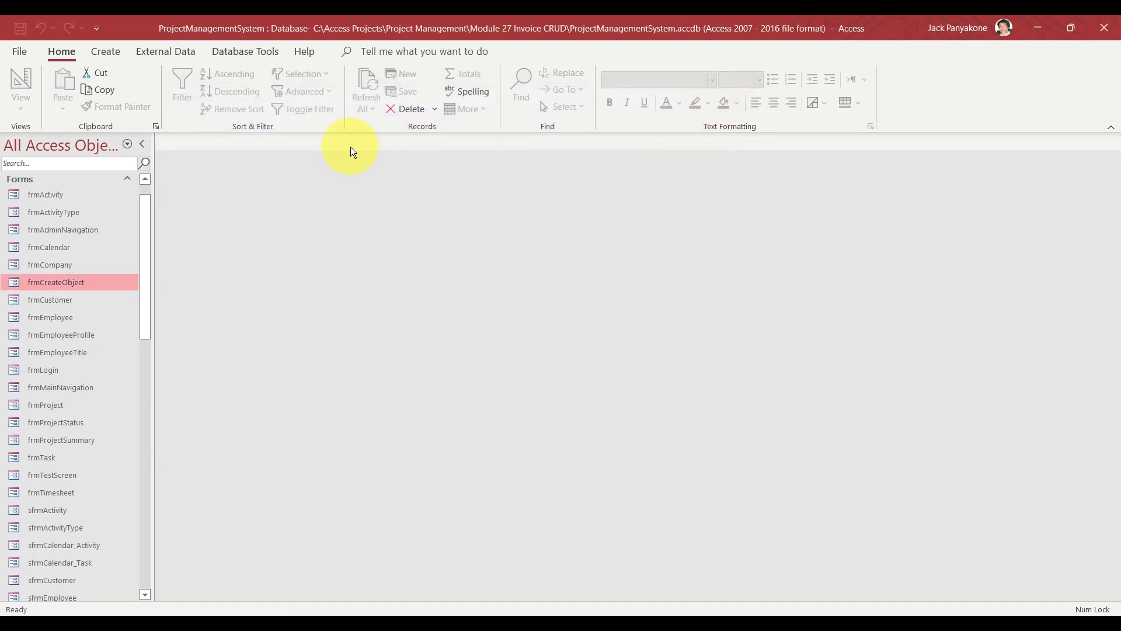
drag(145, 219, 143, 212)
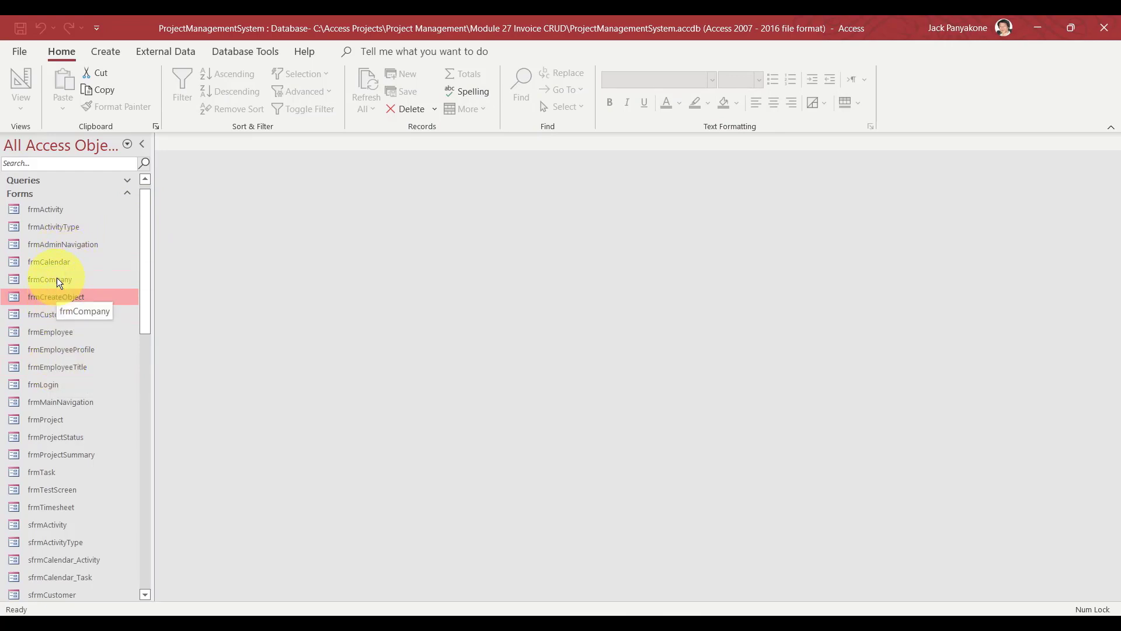
click(51, 209)
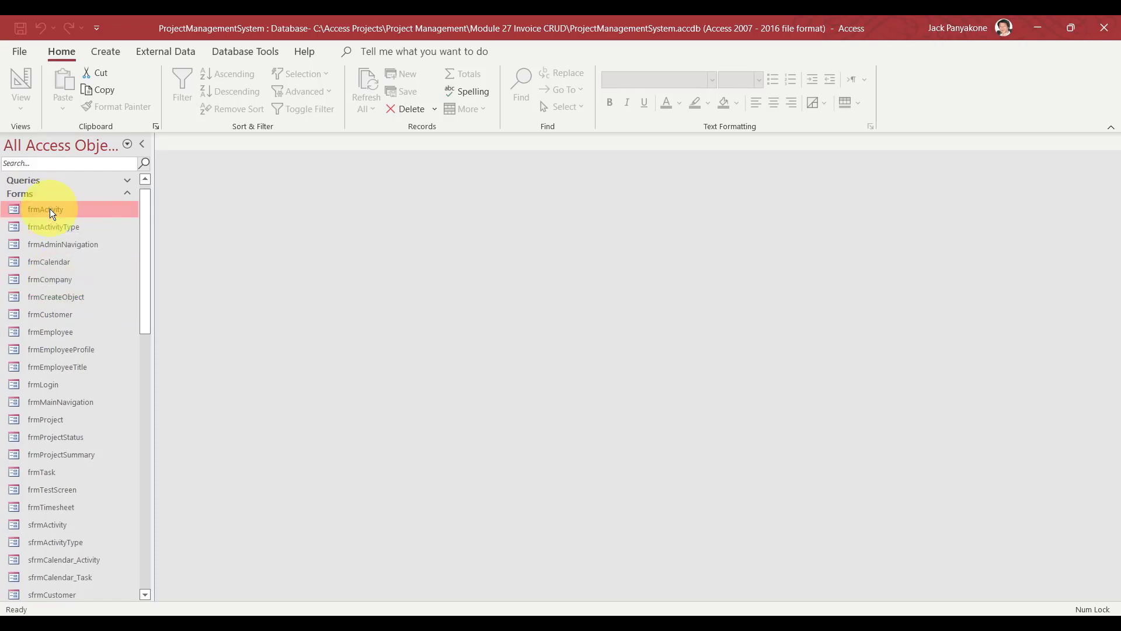
right_click(51, 209)
click(94, 261)
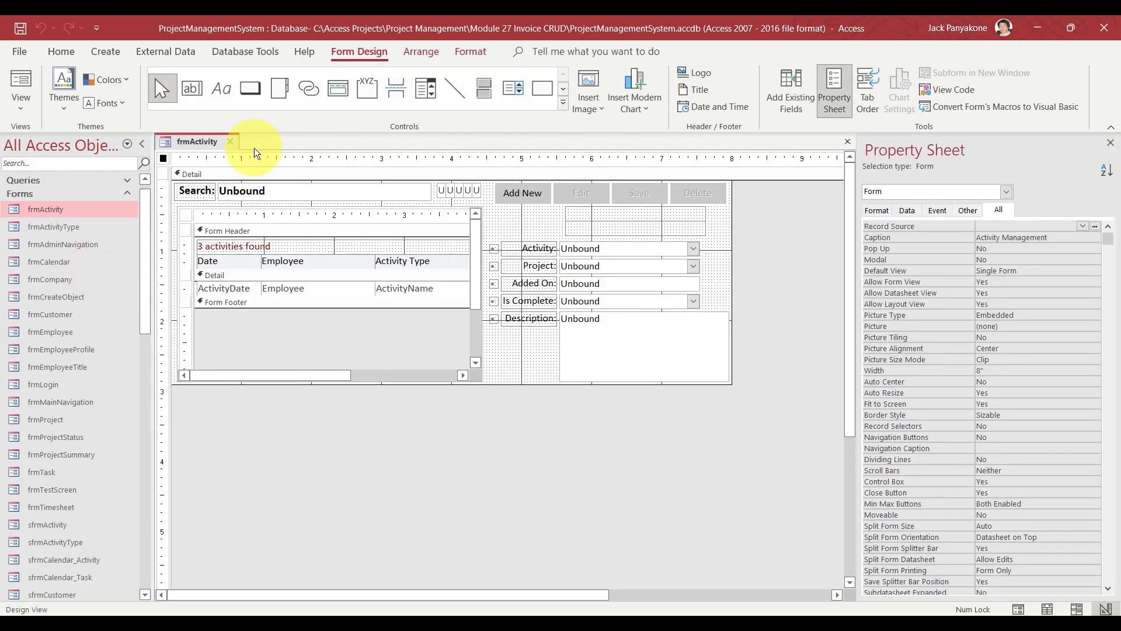
click(236, 143)
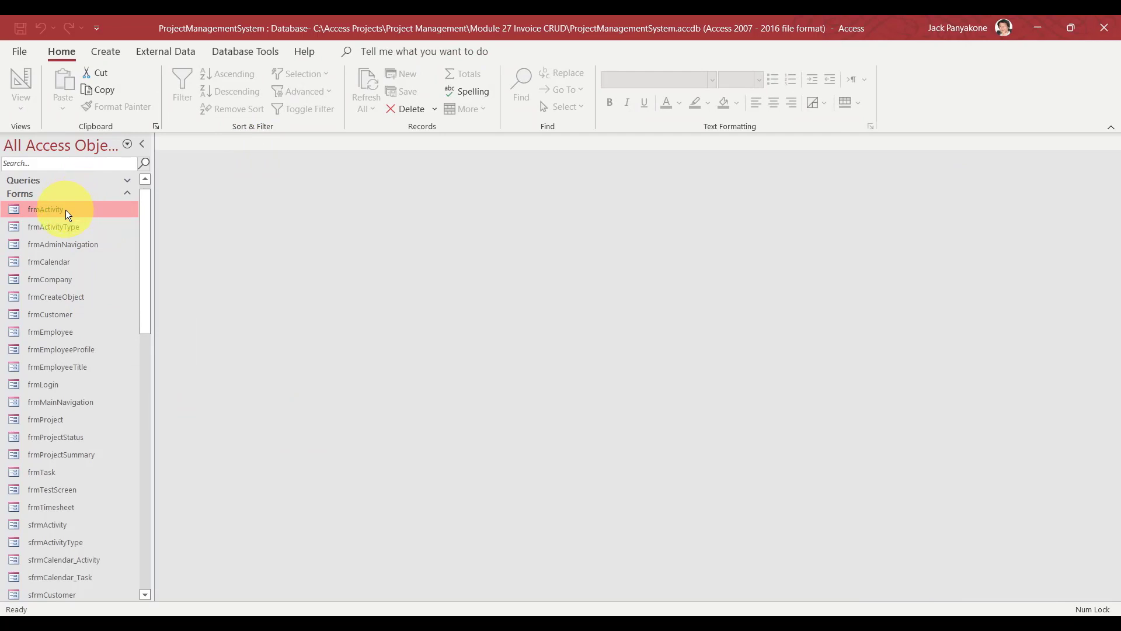
Copy frmActivity and paste it as a new form named frmInvoice.
key(ctrl+c)
key(ctrl+v)
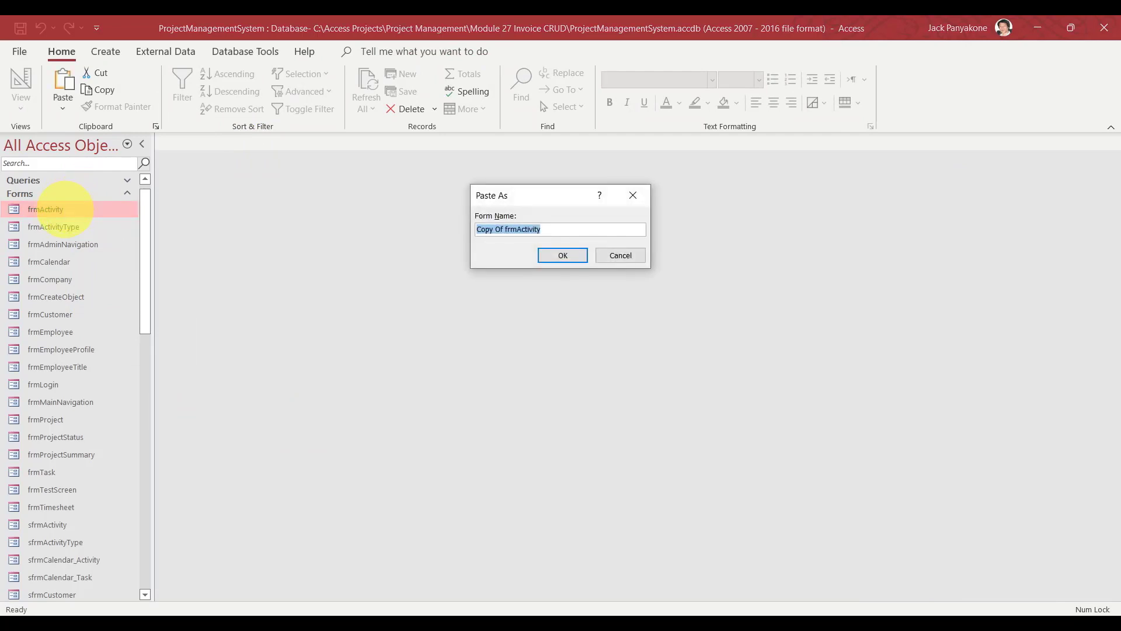
text(frmInvoice)
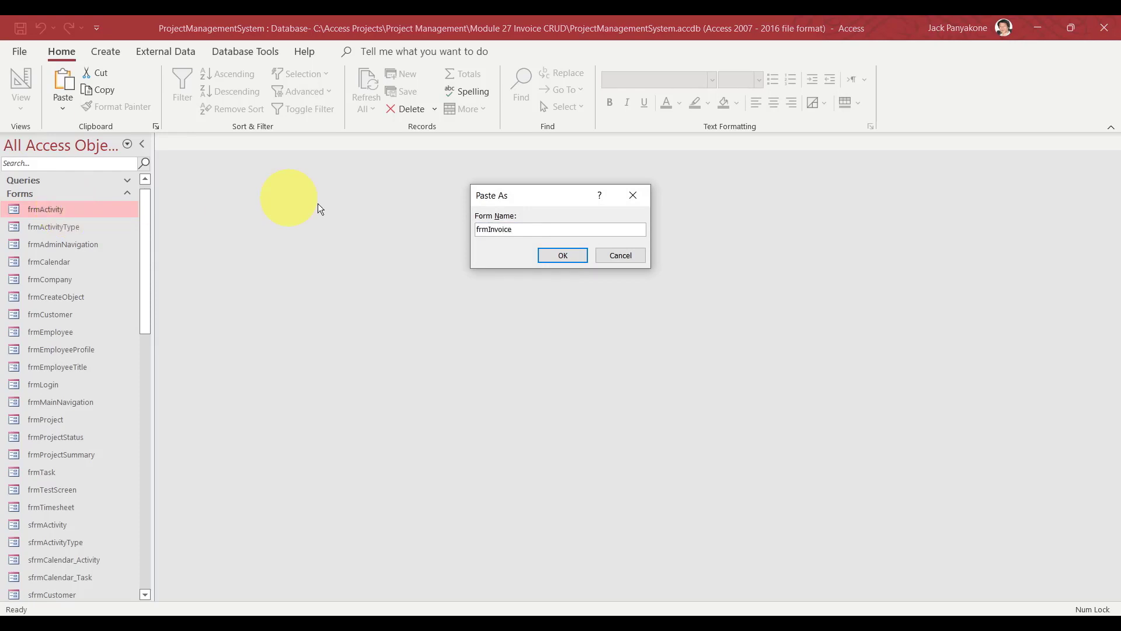
click(555, 260)
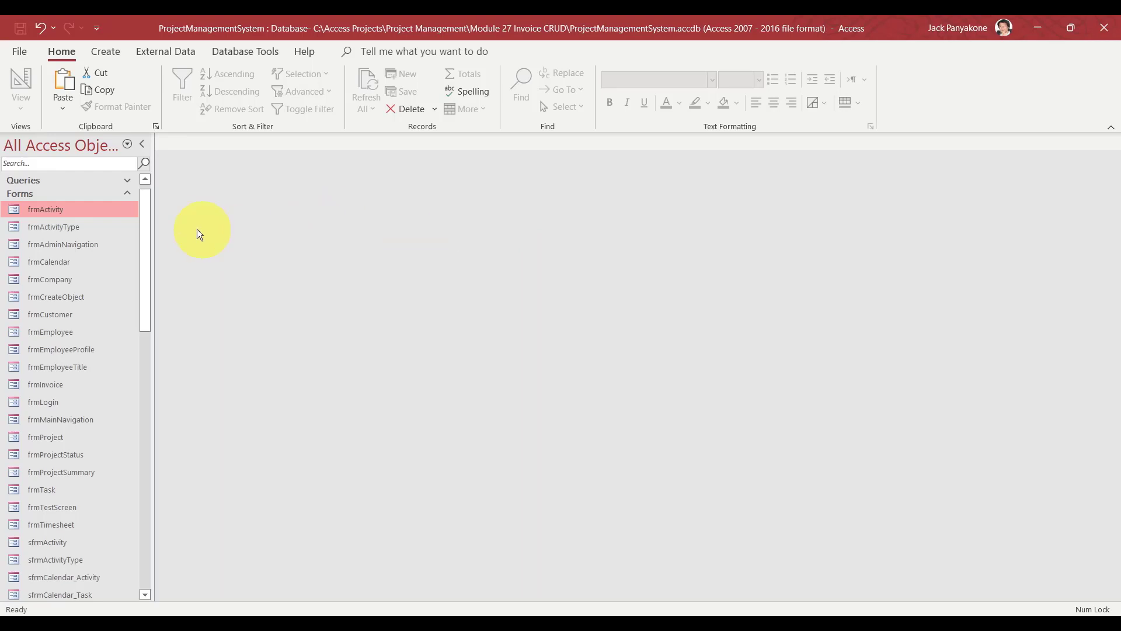
Locate and select the sfrmActivity subform in the navigation pane.
drag(149, 244, 144, 288)
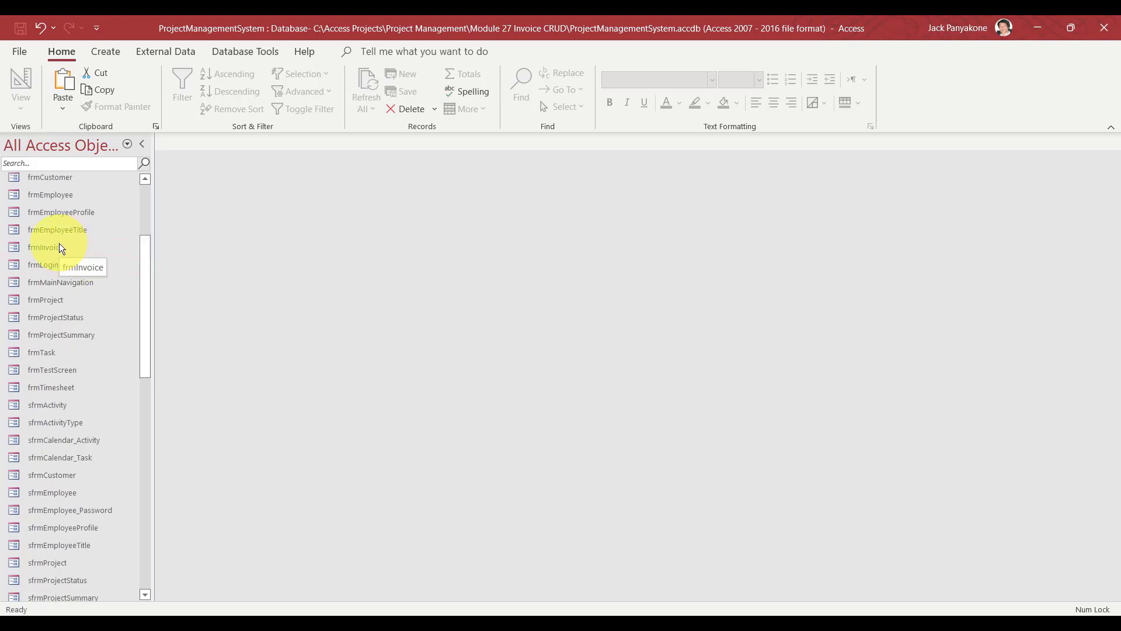
drag(149, 281, 149, 317)
click(65, 300)
right_click(66, 300)
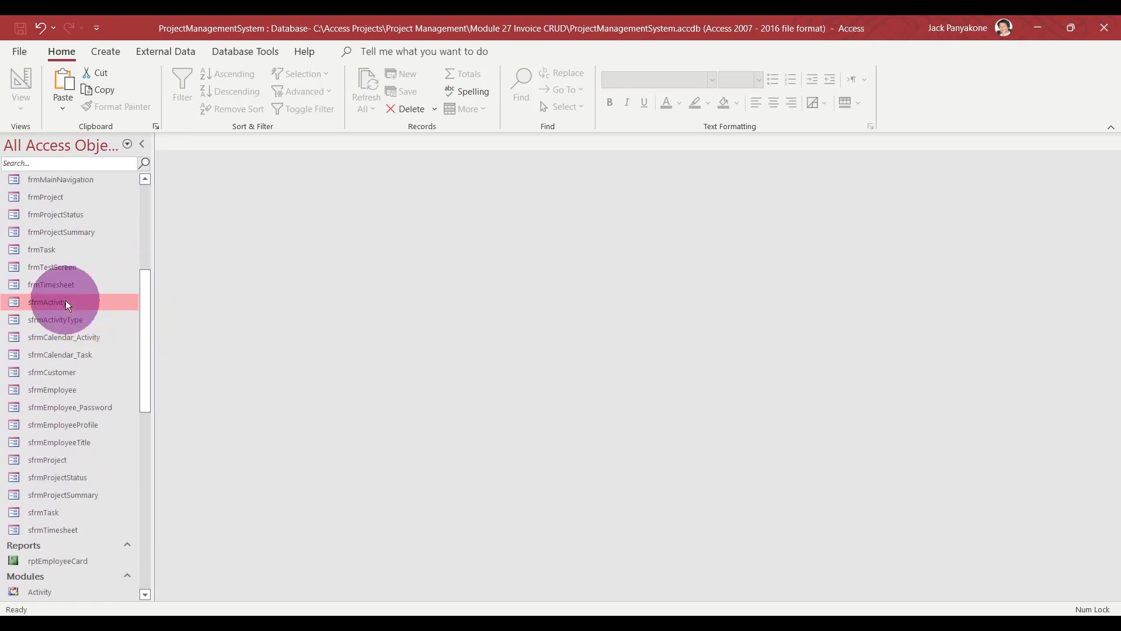
click(221, 259)
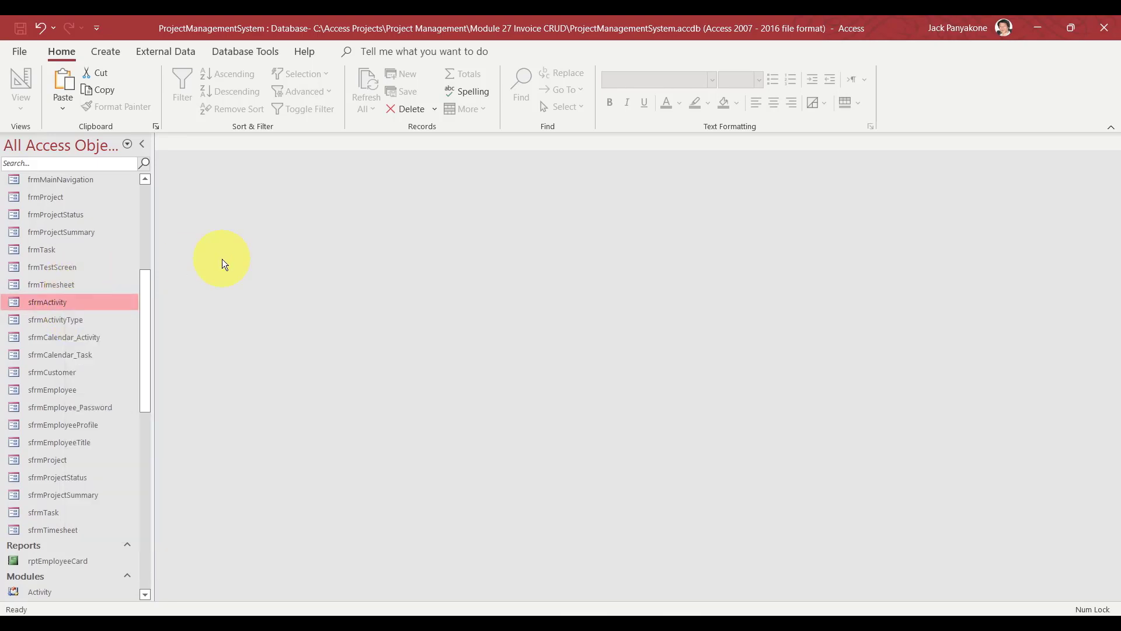
Copy sfrmActivity and paste it as a new subform named sfrmInvoice.
key(ctrl+c)
key(ctrl+v)
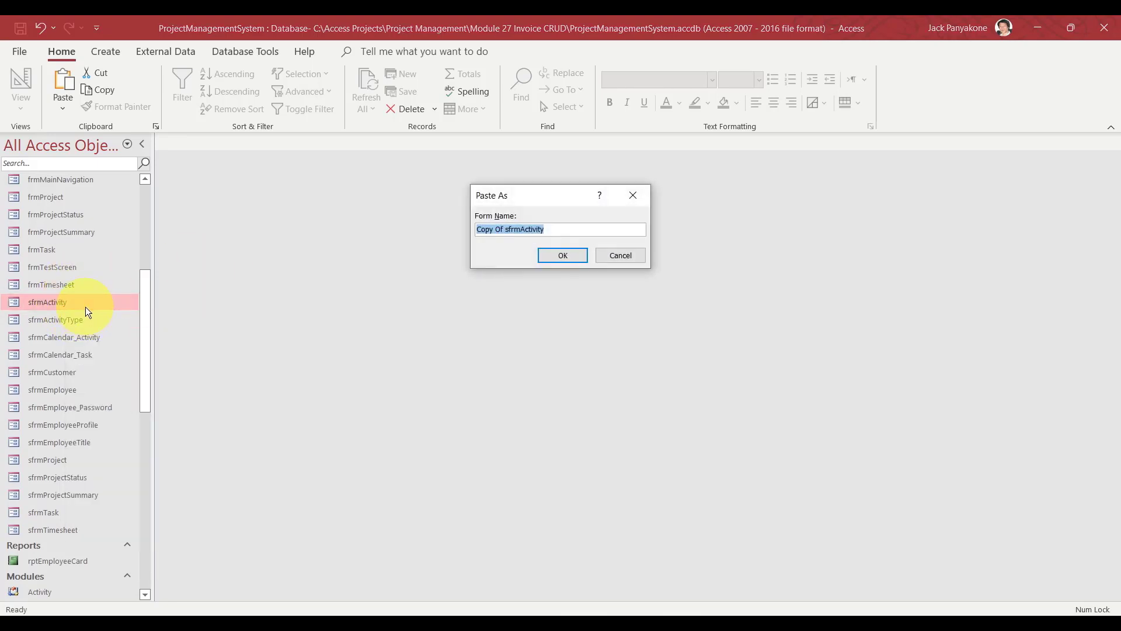
text(sfmr)
key(BackSpace)
text(rm)
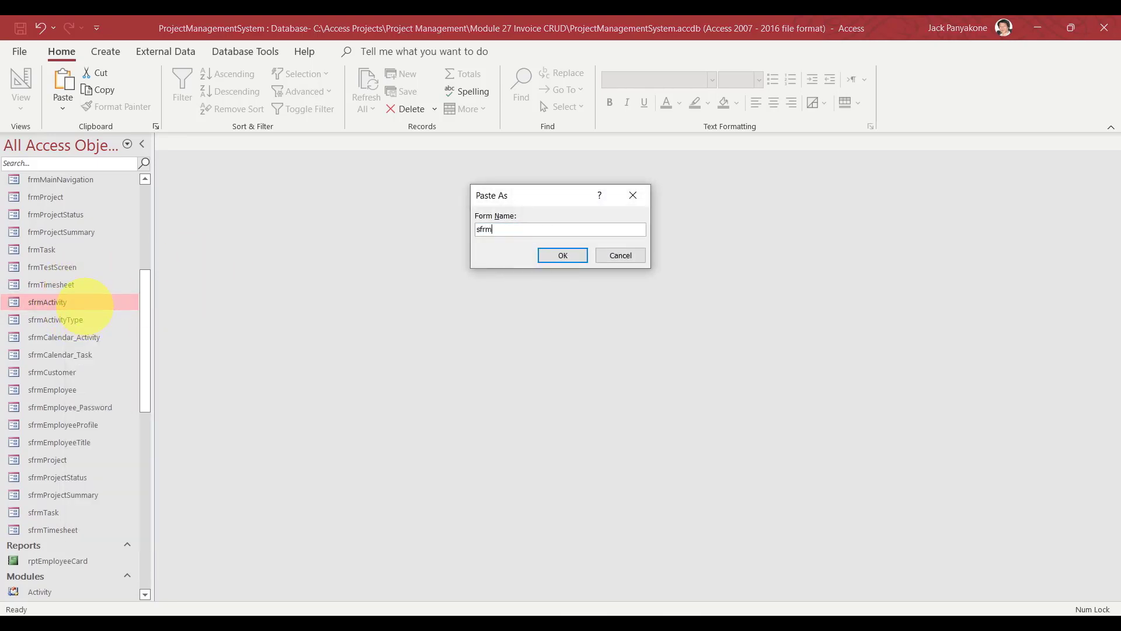
text(Invoice)
click(564, 255)
drag(144, 285, 140, 195)
click(127, 193)
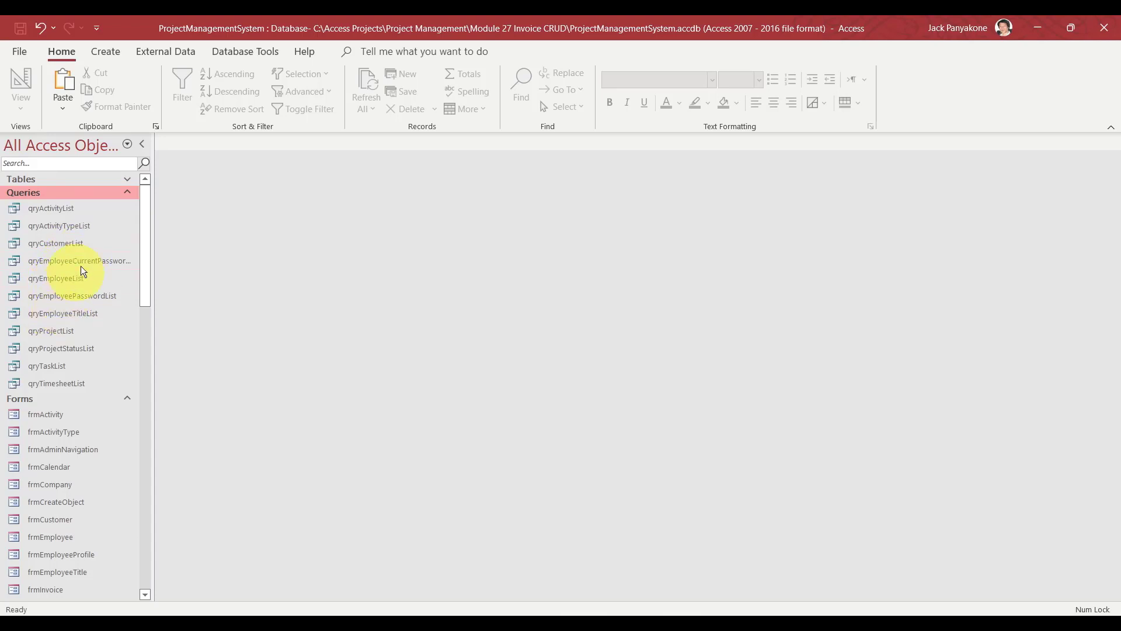
Start a new Query Design and add the Invoice table to it.
click(118, 50)
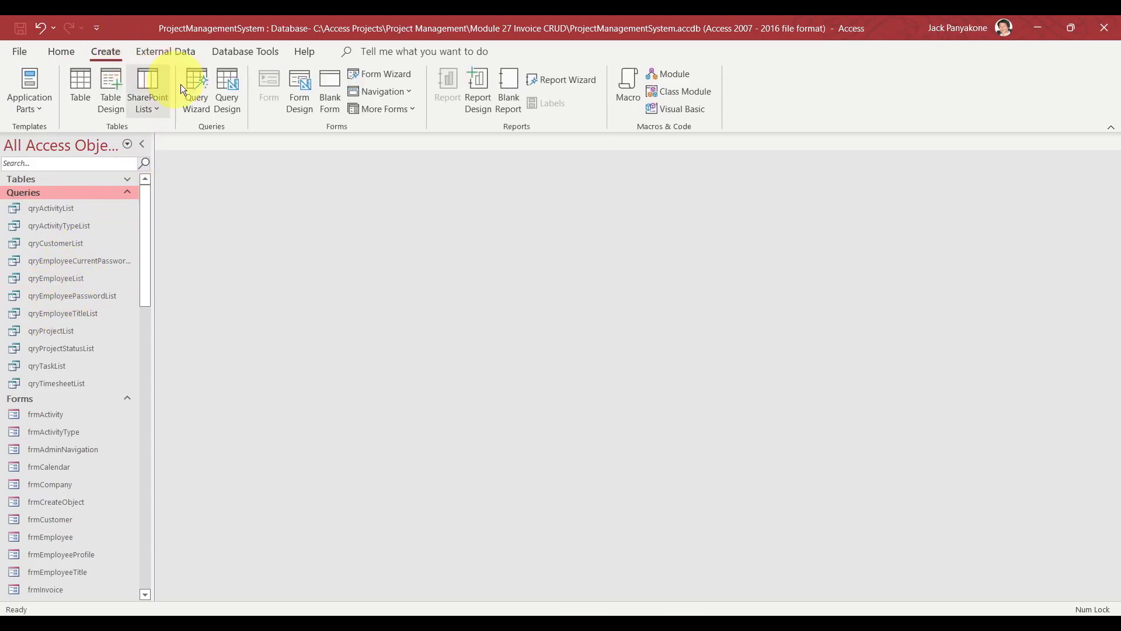
click(228, 88)
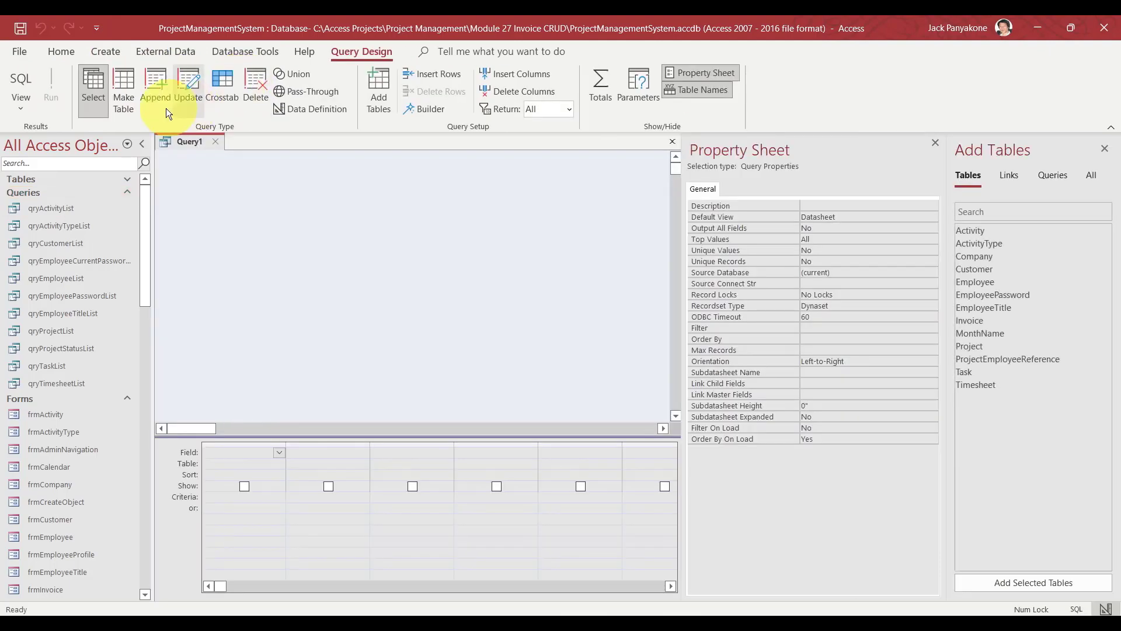
click(127, 179)
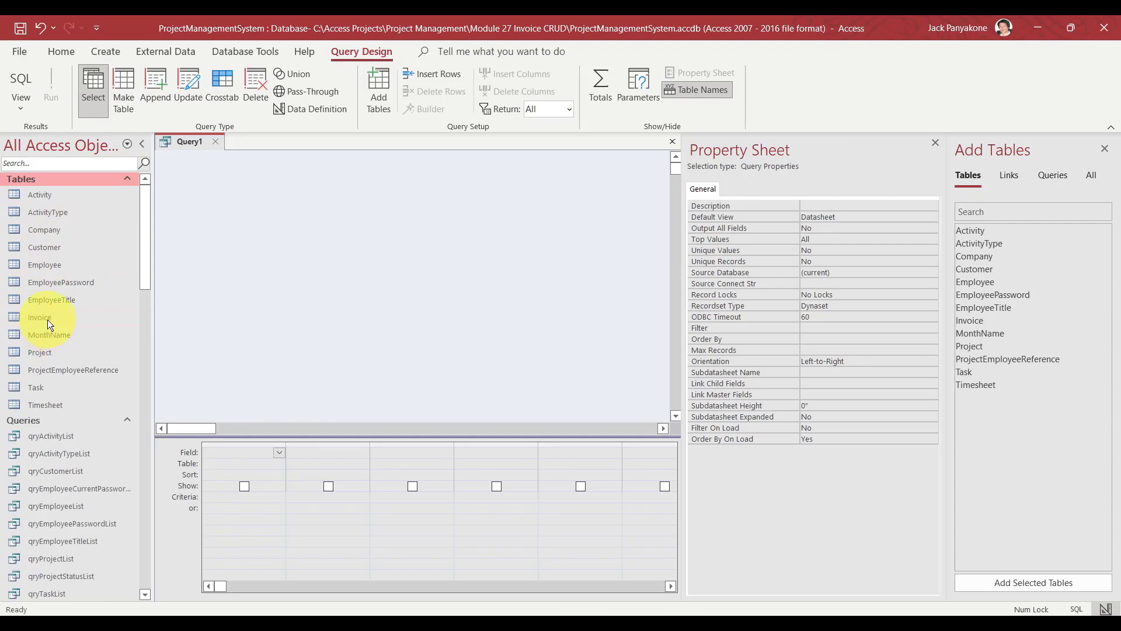
drag(47, 320, 187, 171)
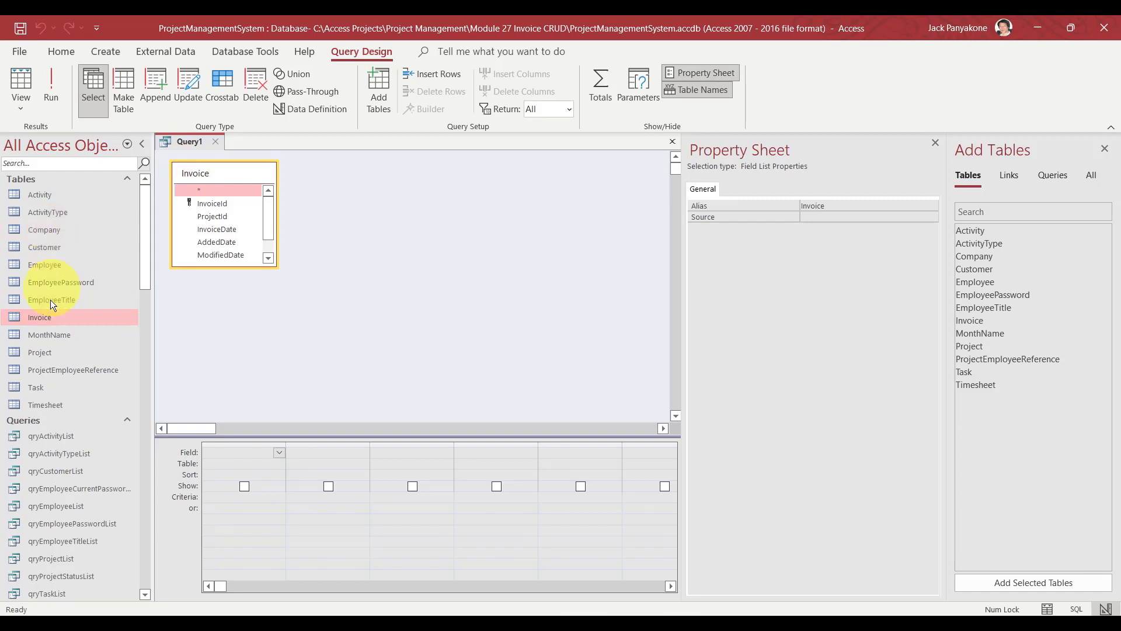
Add the Project table, remove it again, then select the qryProjectList query.
click(40, 354)
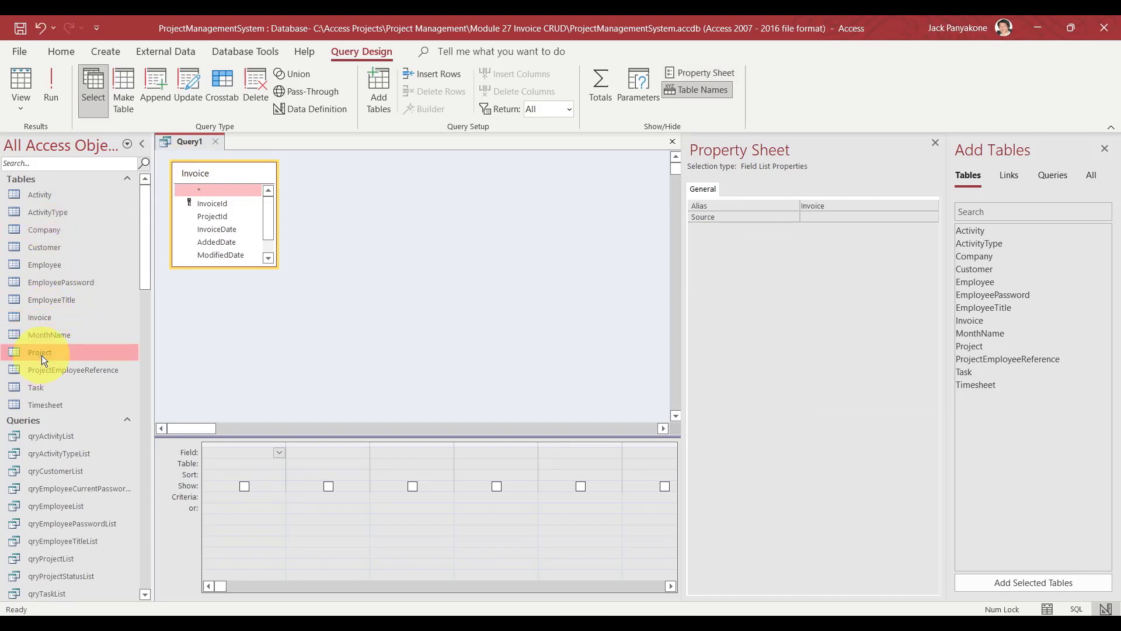
drag(41, 356, 343, 214)
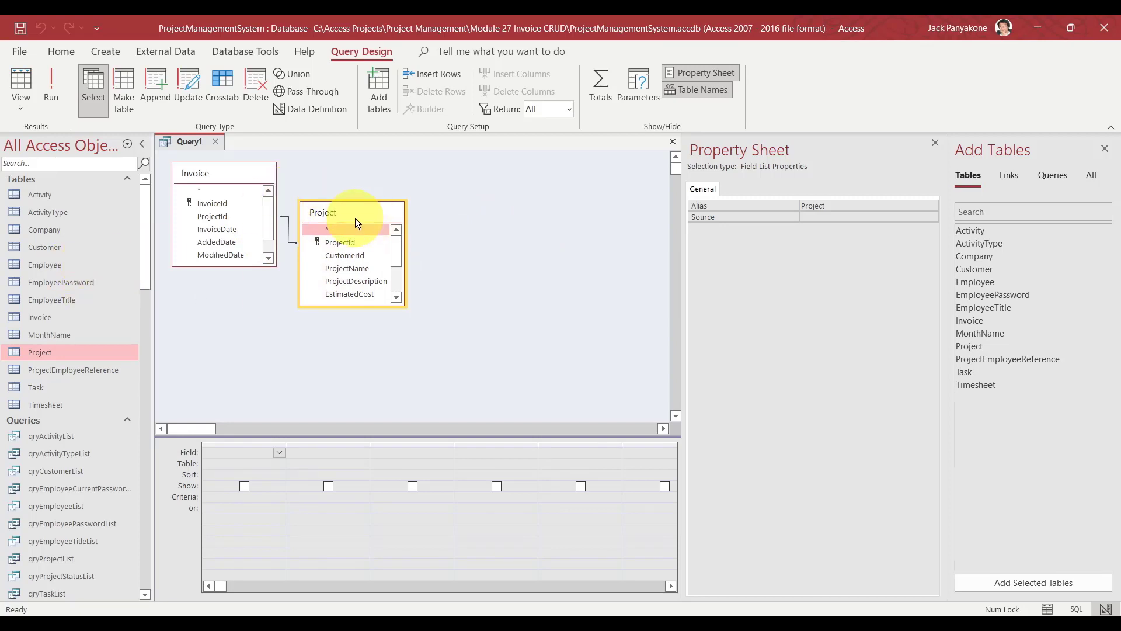
key(Delete)
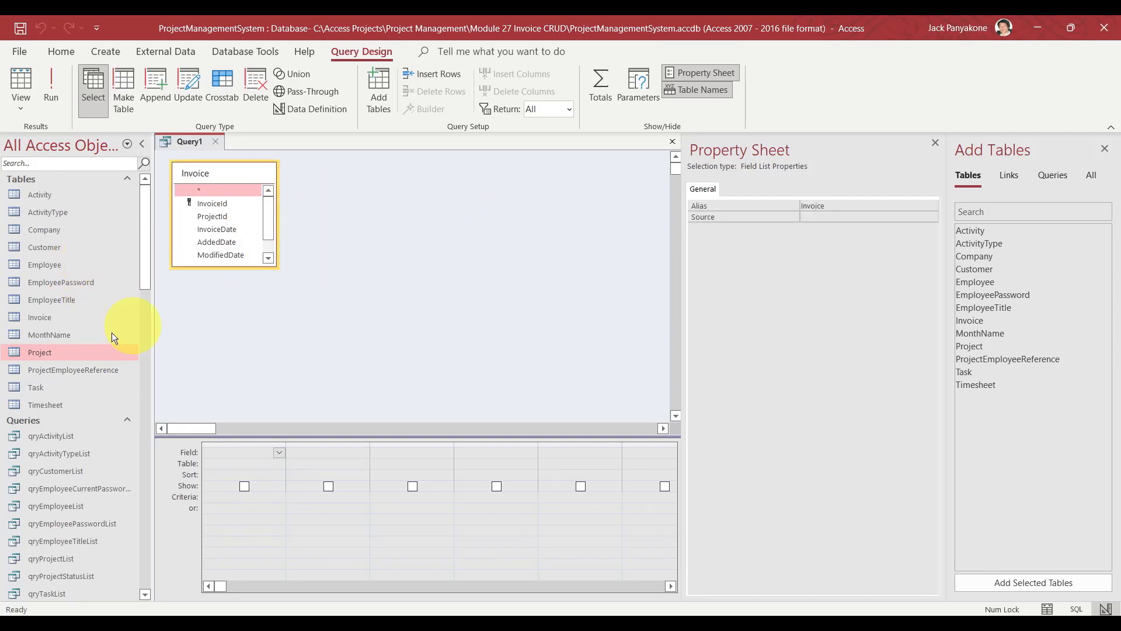
click(128, 178)
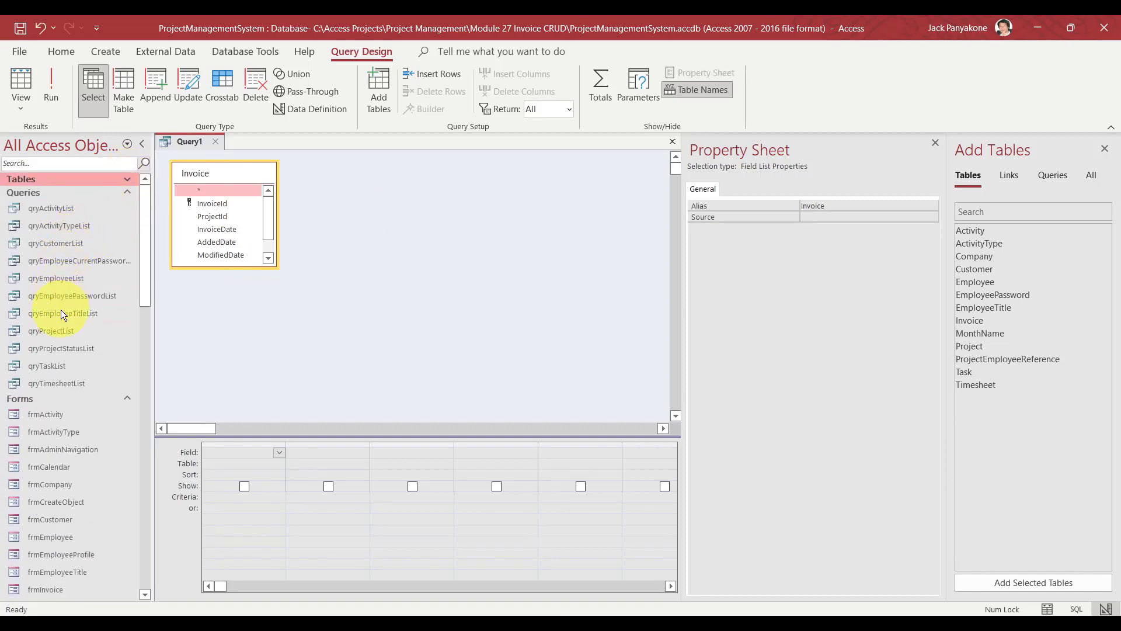
click(58, 331)
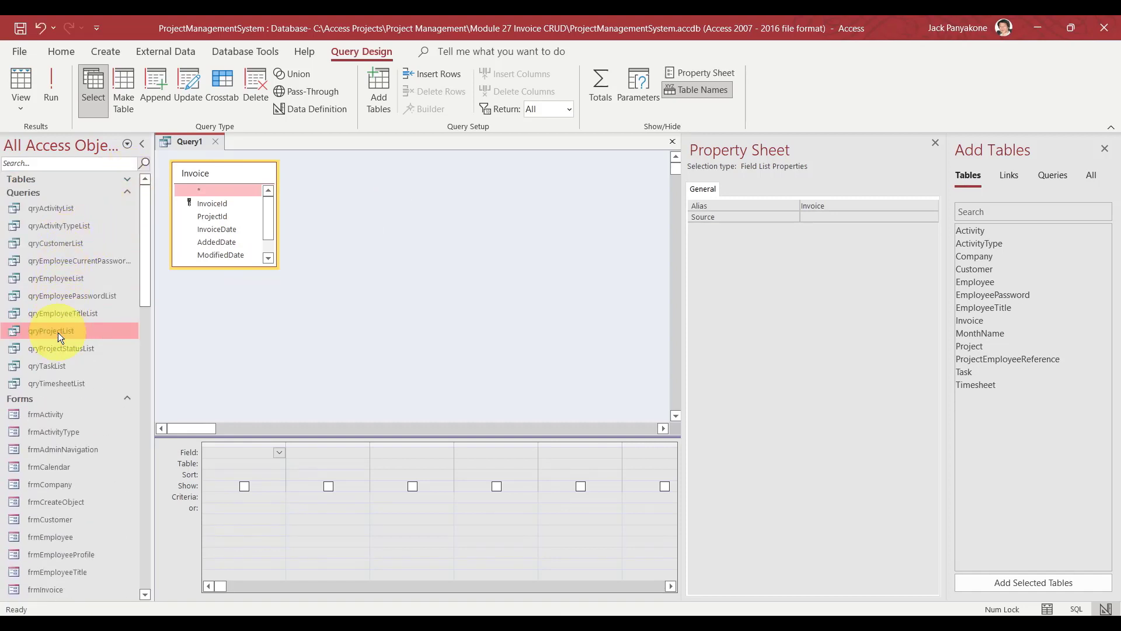
Preview qryProjectList's results, then place qryProjectList on Query1's canvas beside Invoice.
double_click(58, 332)
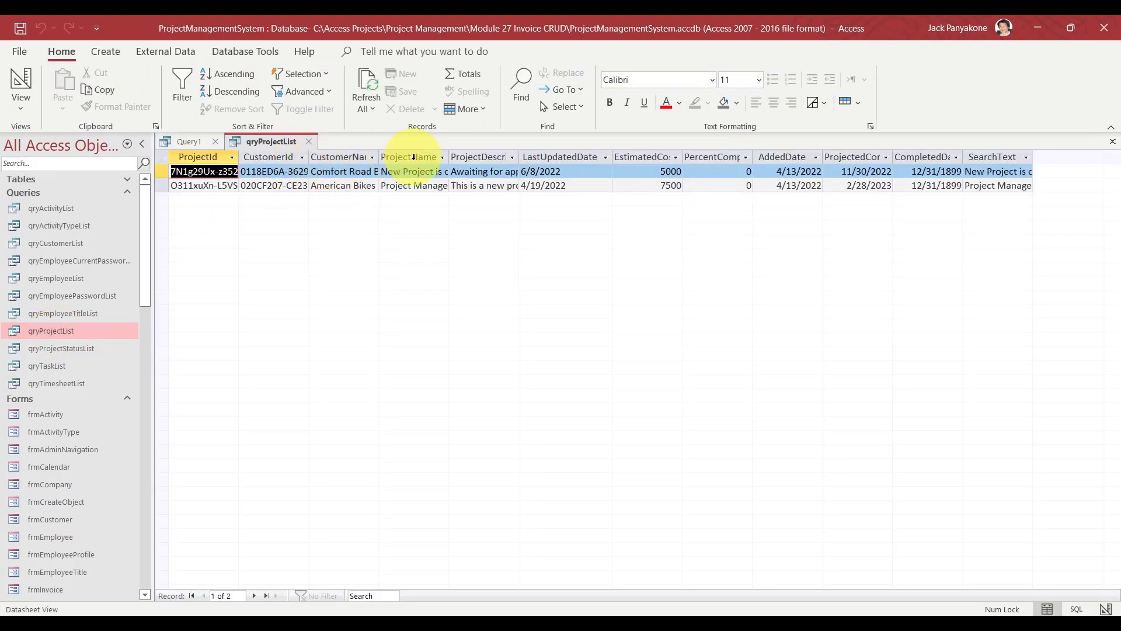
click(309, 141)
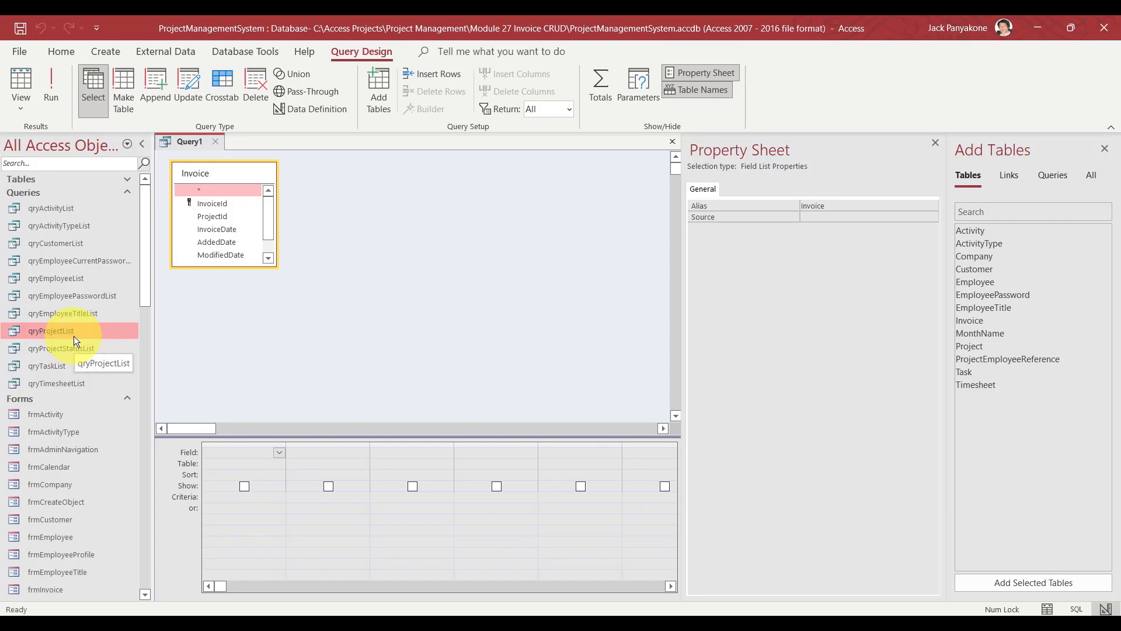
drag(74, 336, 228, 217)
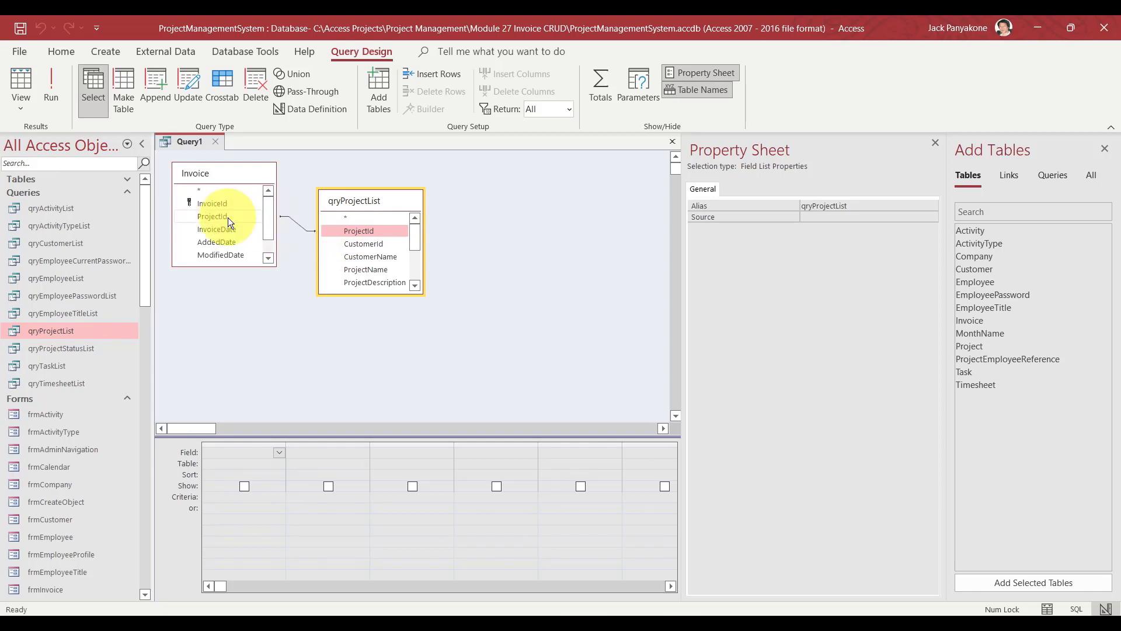
drag(377, 200, 358, 210)
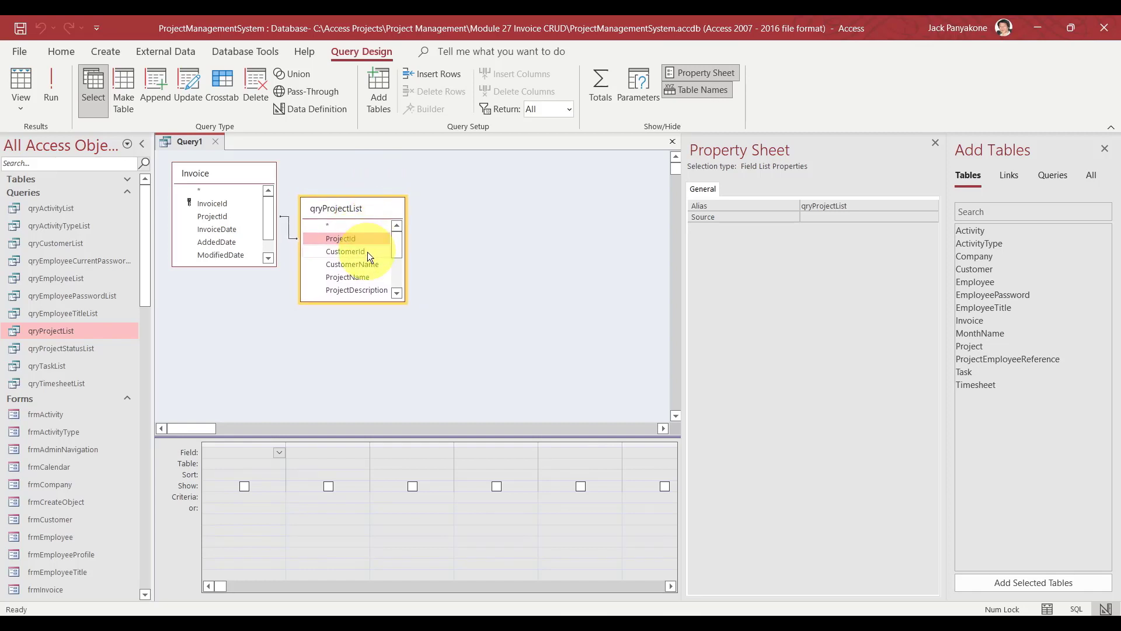
Add the Customer table to the canvas, joined to qryProjectList.
click(367, 251)
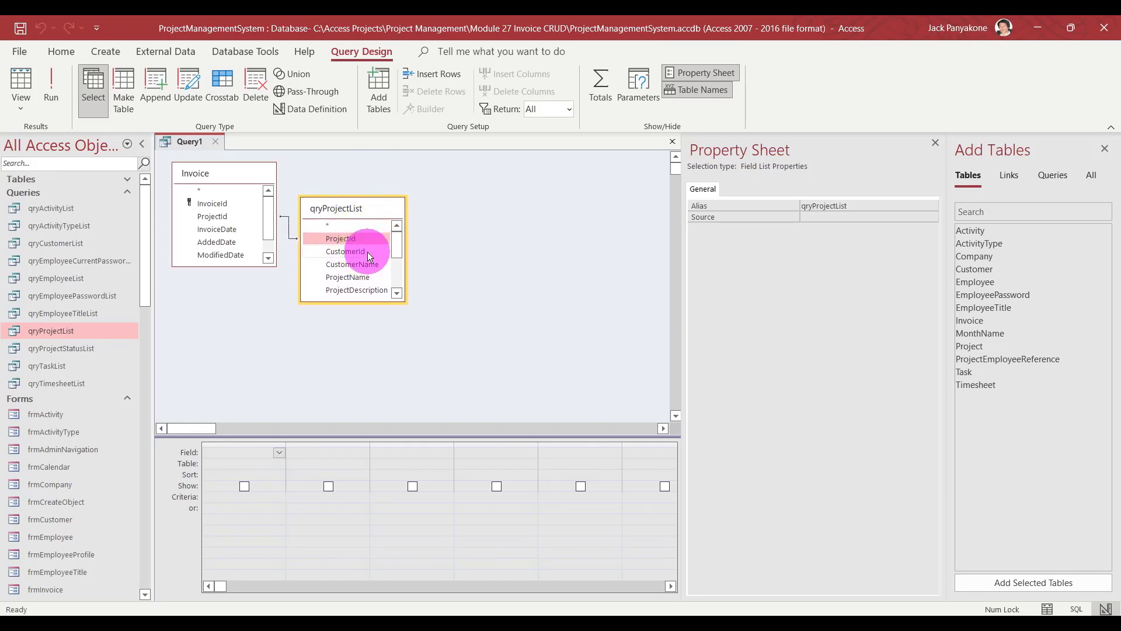
click(128, 179)
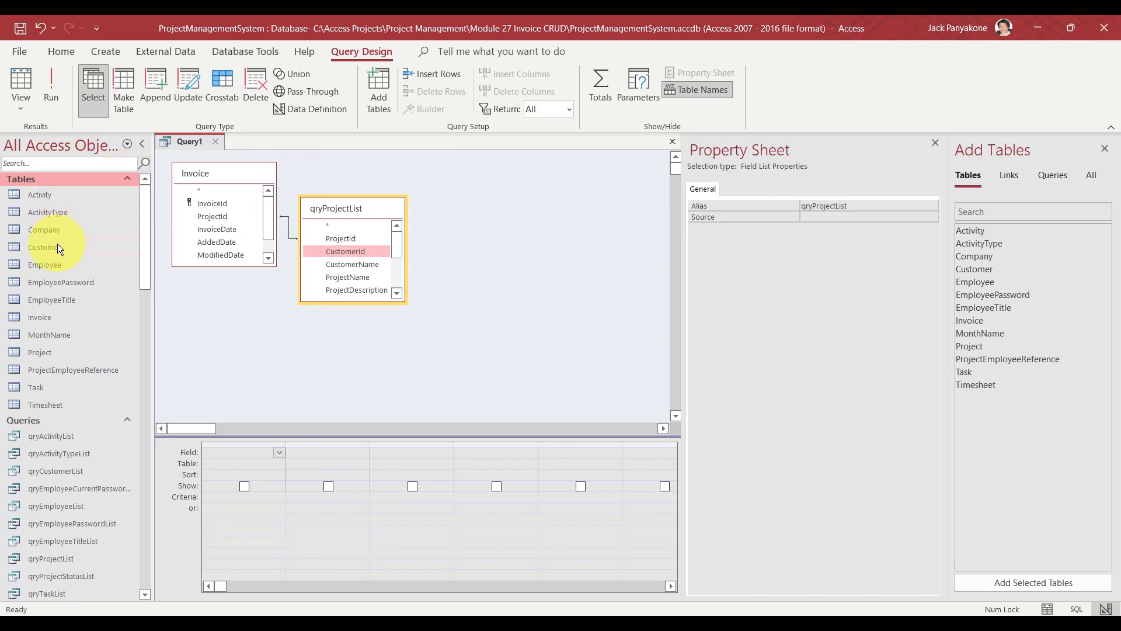
drag(57, 245, 472, 203)
click(482, 208)
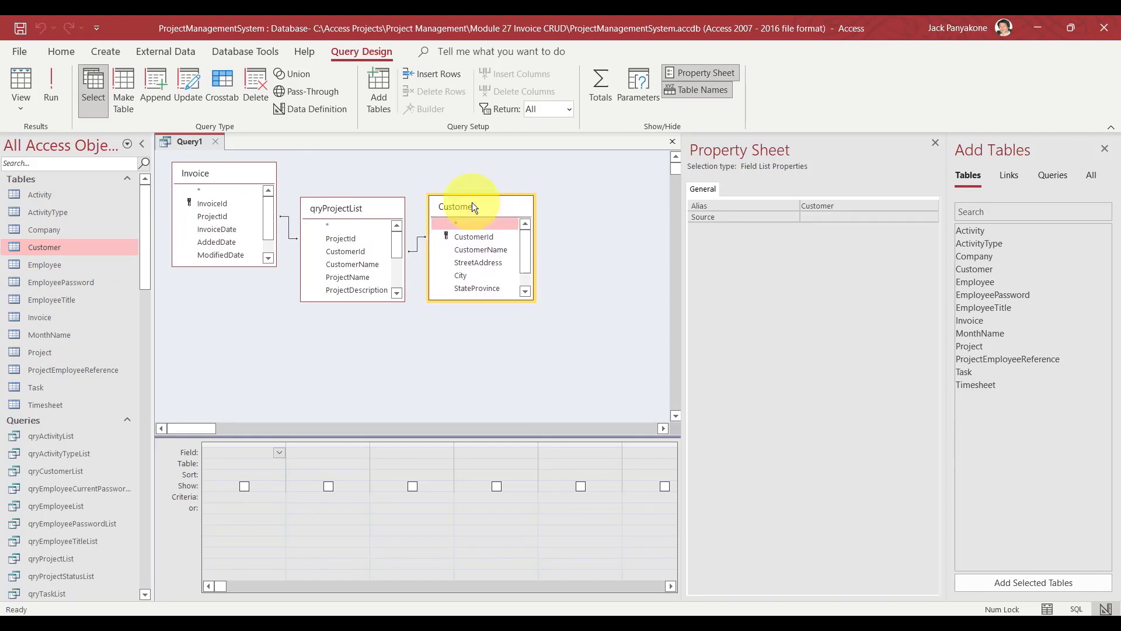
Add all Invoice fields, InvoiceId through Note, to the query grid.
drag(234, 265, 233, 295)
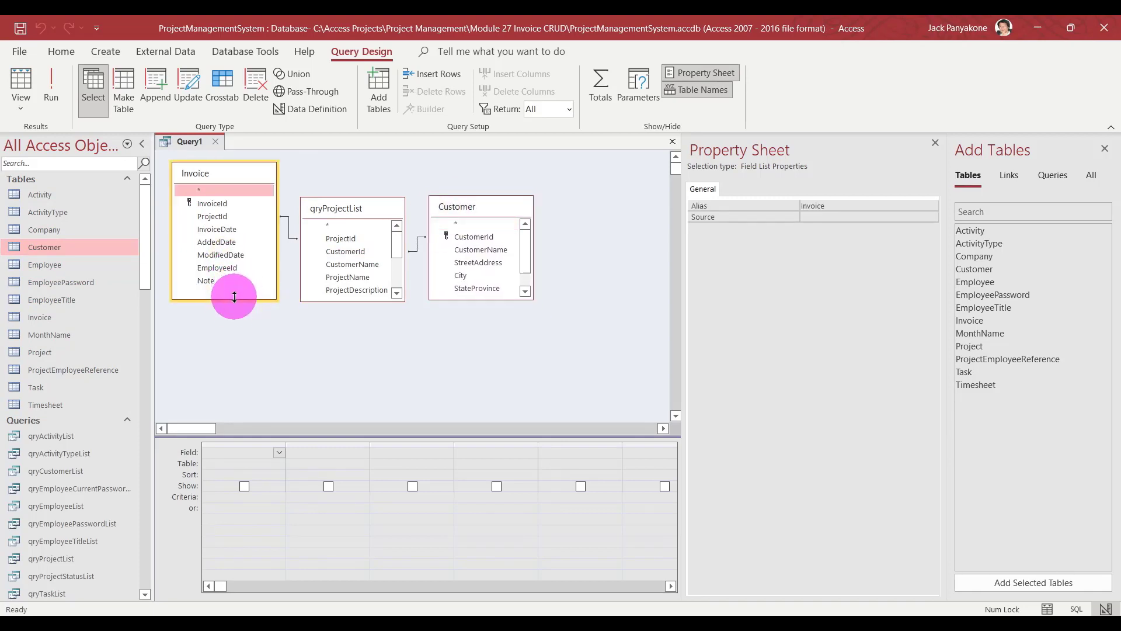
drag(205, 201, 206, 202)
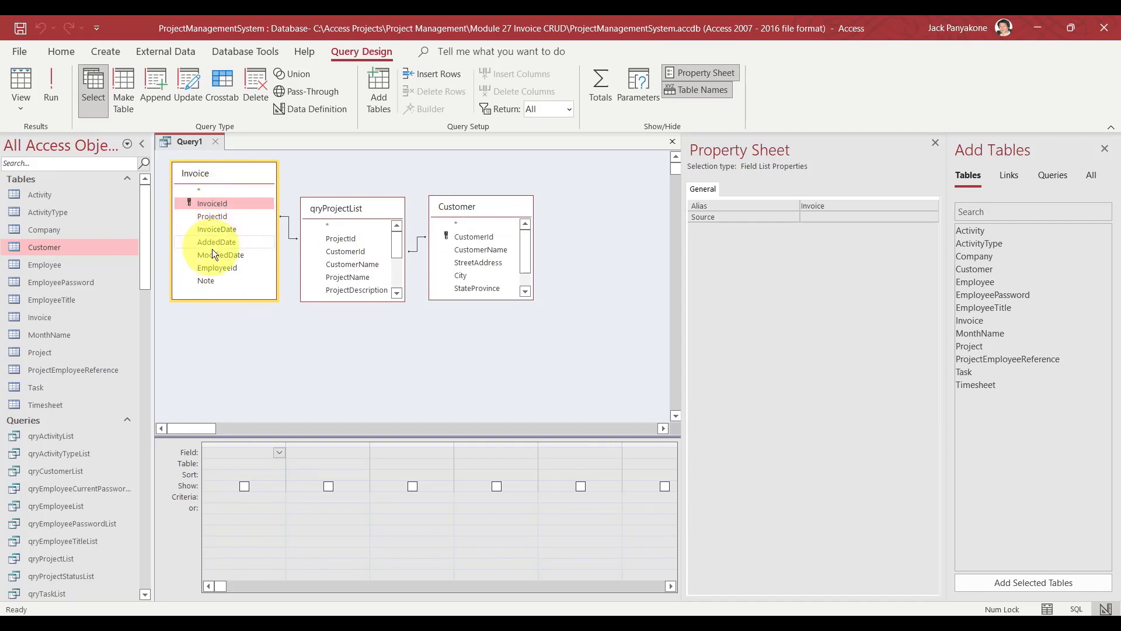
shift+click(213, 281)
drag(213, 280, 227, 457)
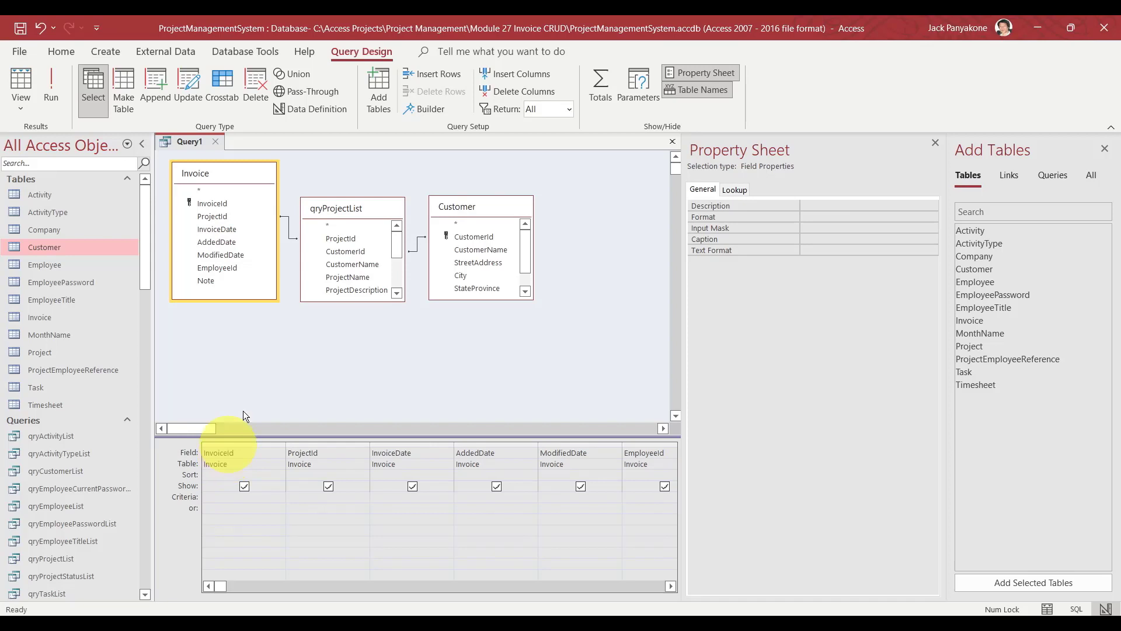
Add qryProjectList's fields CustomerId through CompletedDate to the query grid.
drag(345, 299, 347, 397)
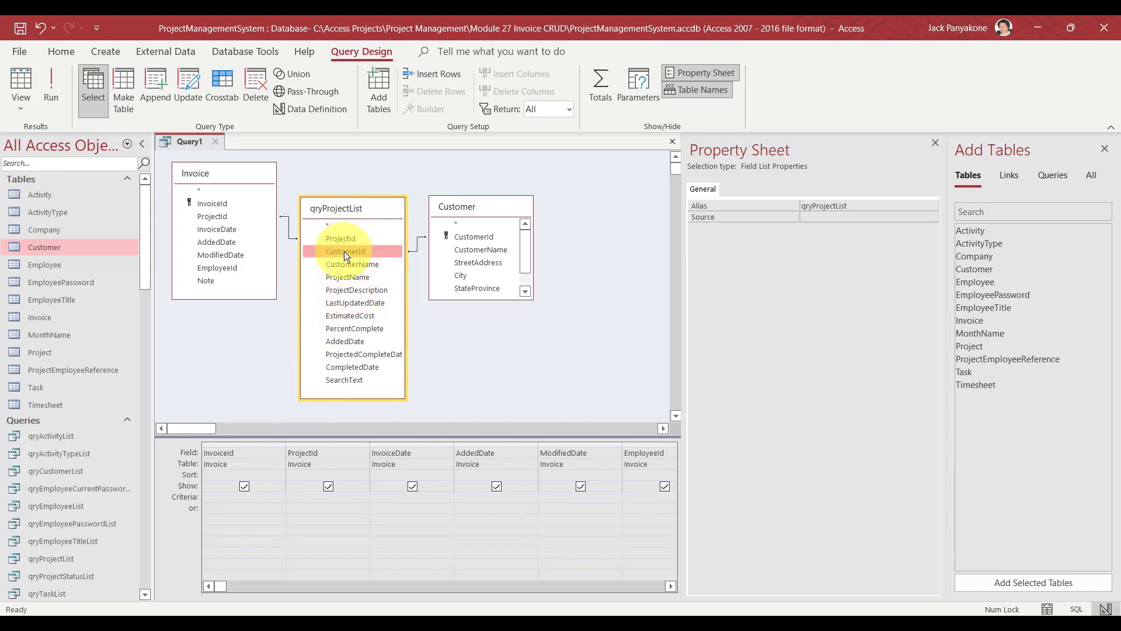
shift+click(349, 367)
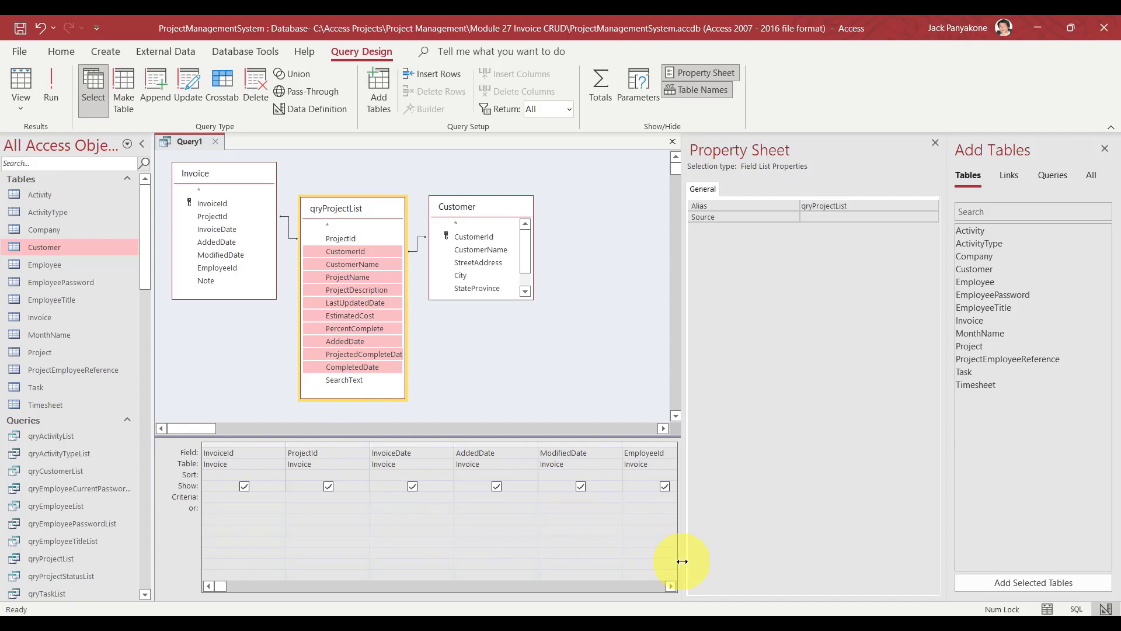
click(935, 144)
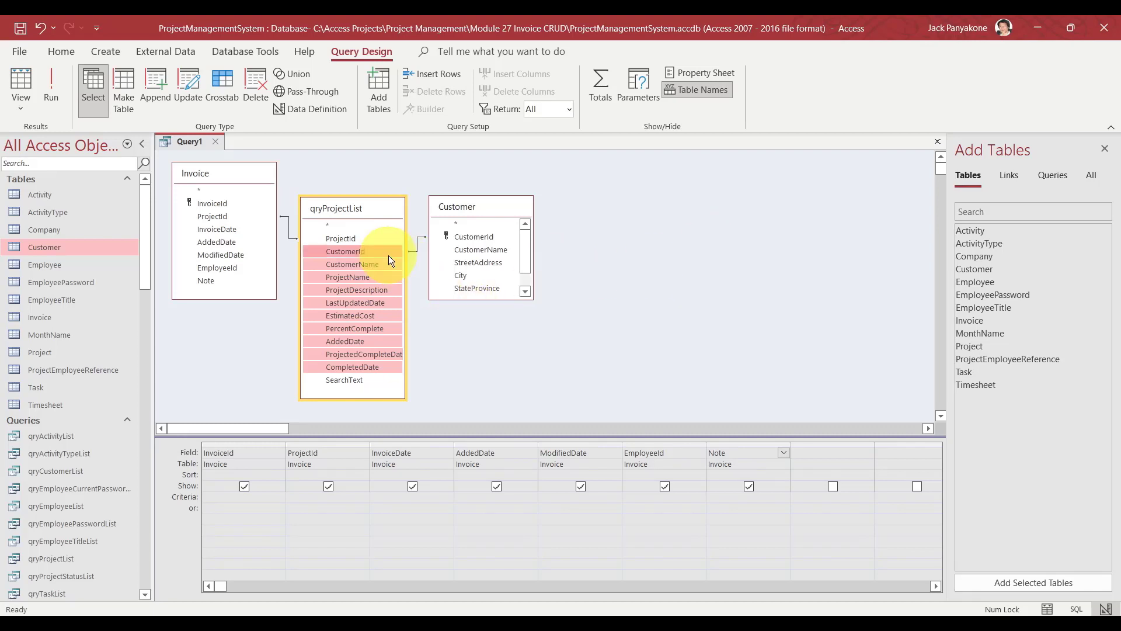
drag(388, 255, 807, 452)
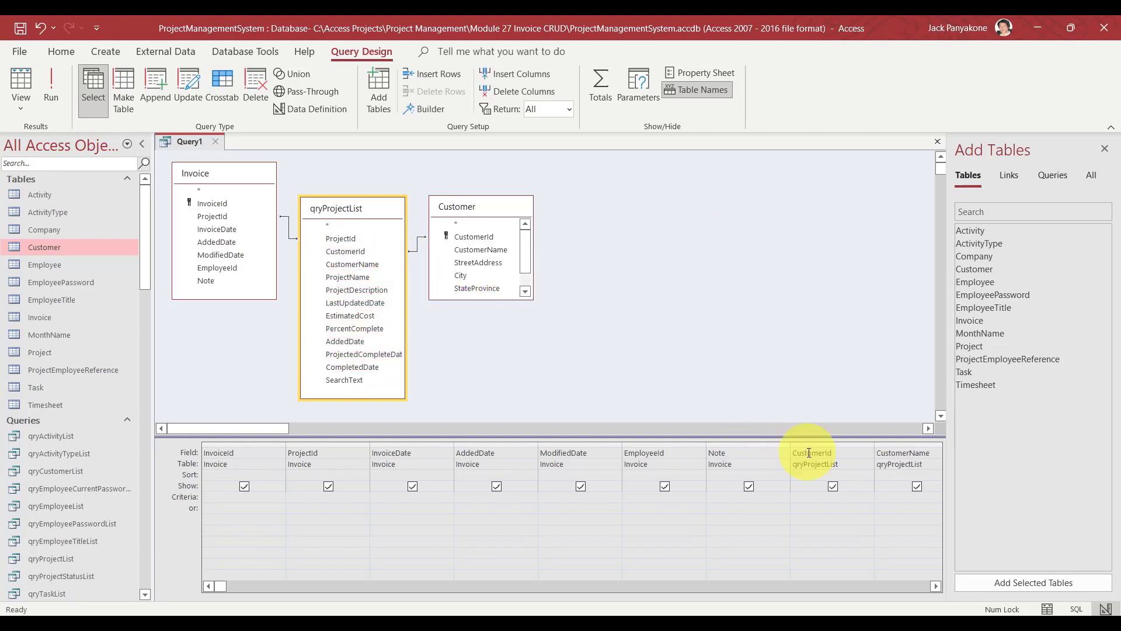
click(936, 587)
click(936, 588)
click(935, 588)
click(935, 587)
click(936, 587)
click(936, 587)
click(936, 588)
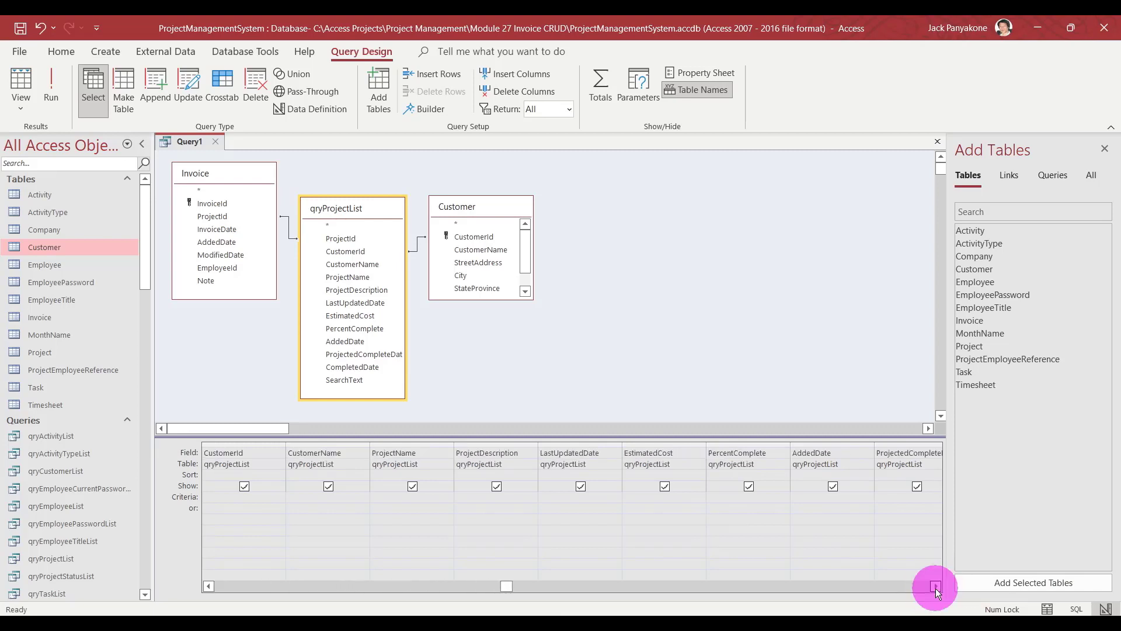
click(935, 587)
click(936, 588)
click(936, 587)
click(936, 587)
click(935, 587)
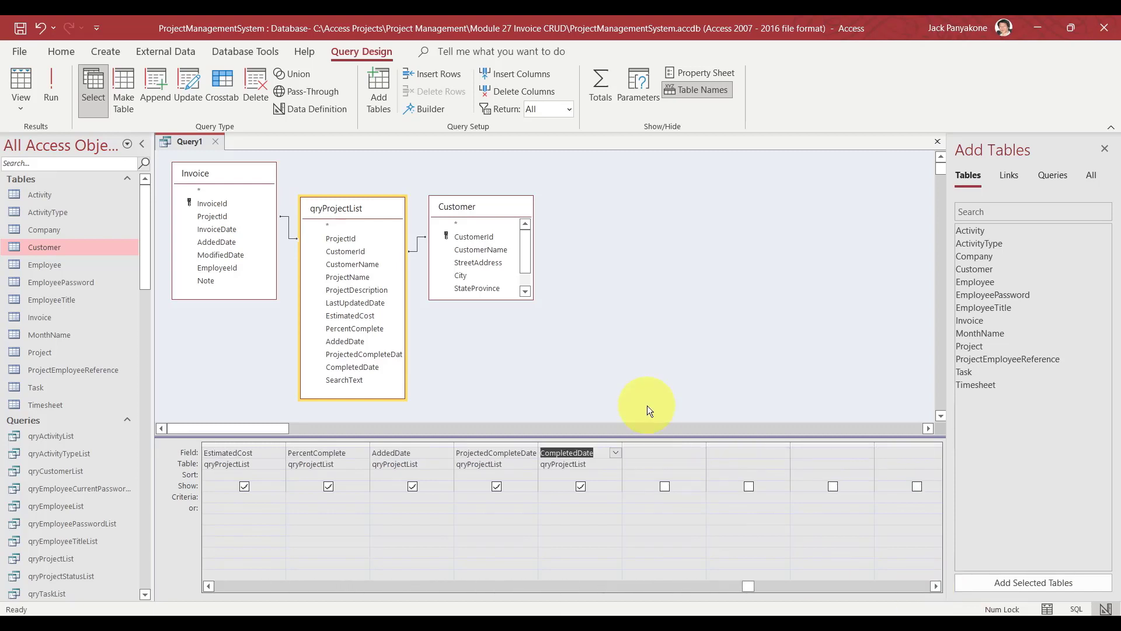
Add Customer's CustomerName, StreetAddress, City, StateProvince, Zipcode and AddressType to the grid's empty columns.
drag(491, 299, 493, 328)
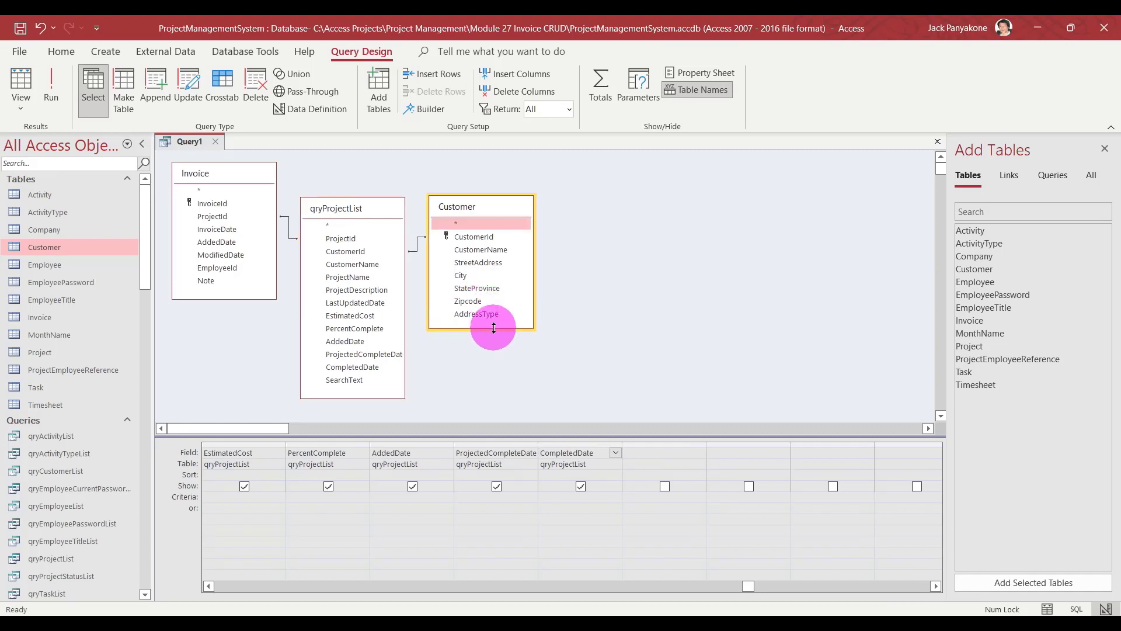
click(482, 249)
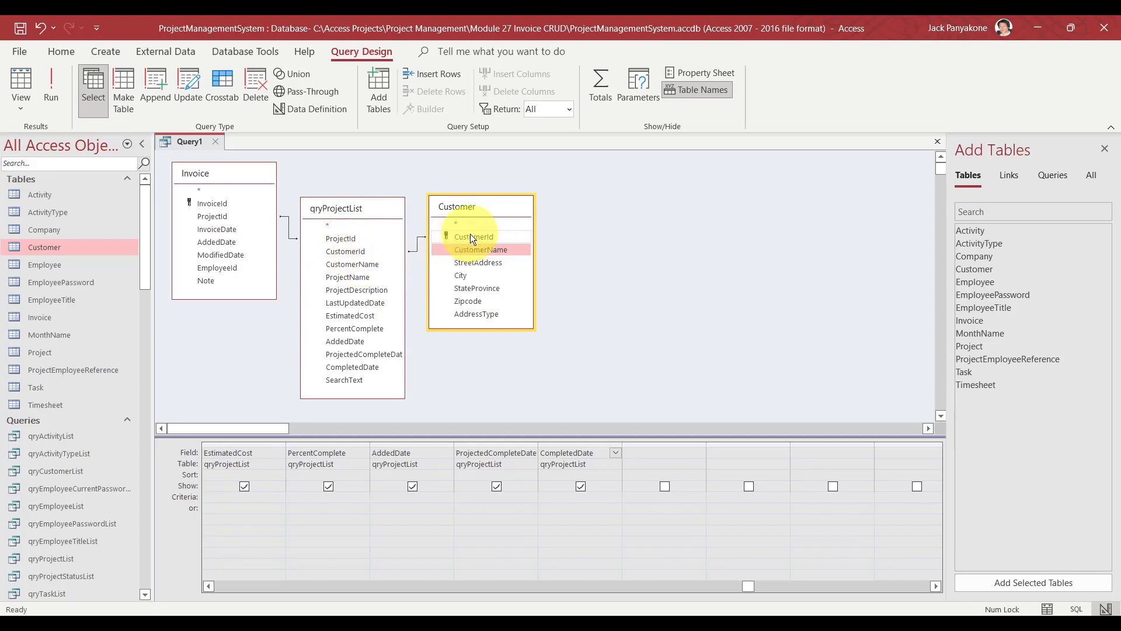
shift+click(466, 314)
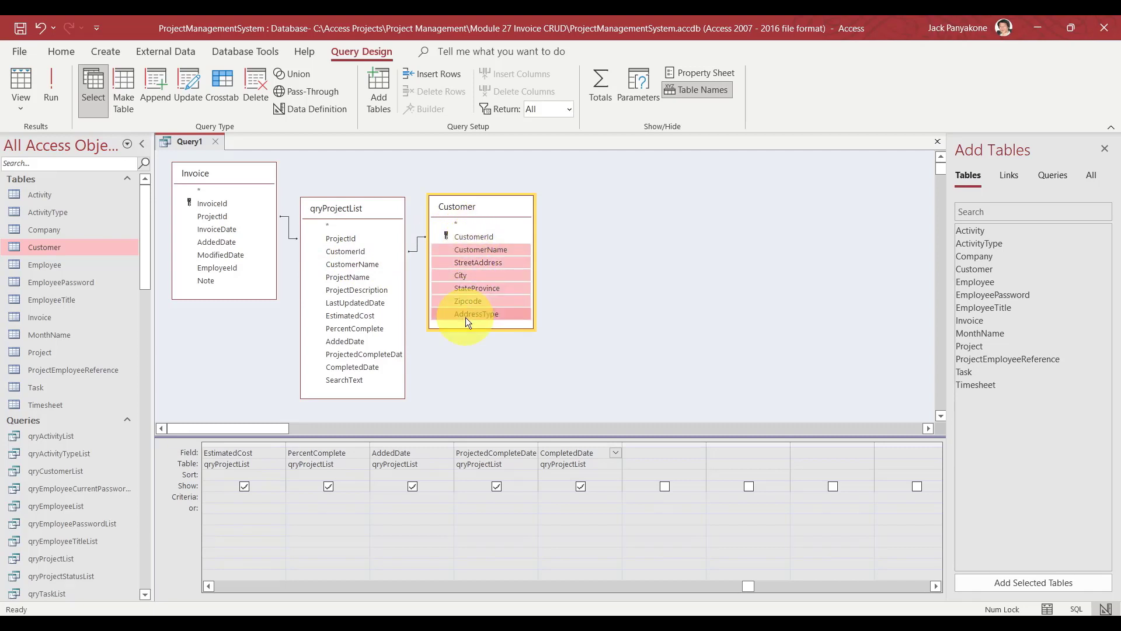
drag(465, 317, 660, 454)
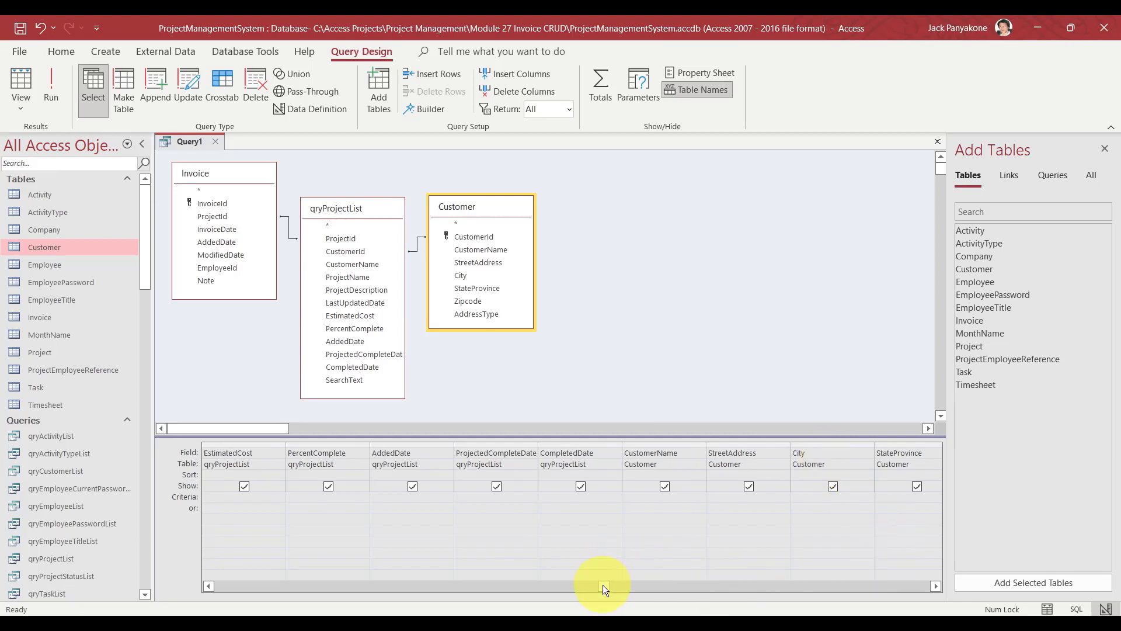
click(935, 586)
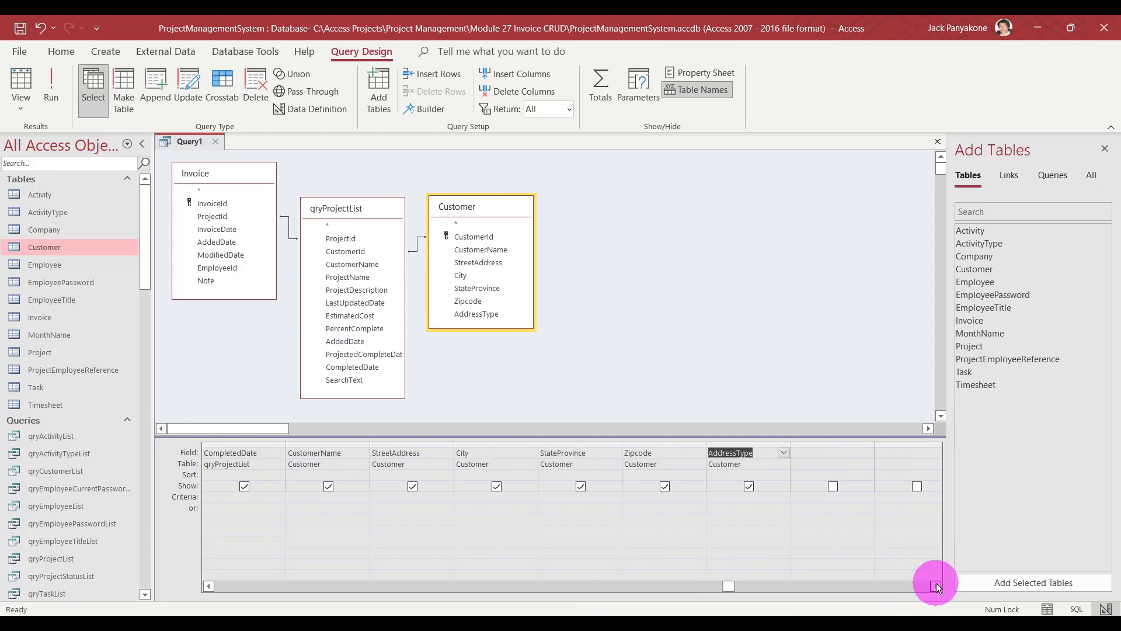
click(935, 586)
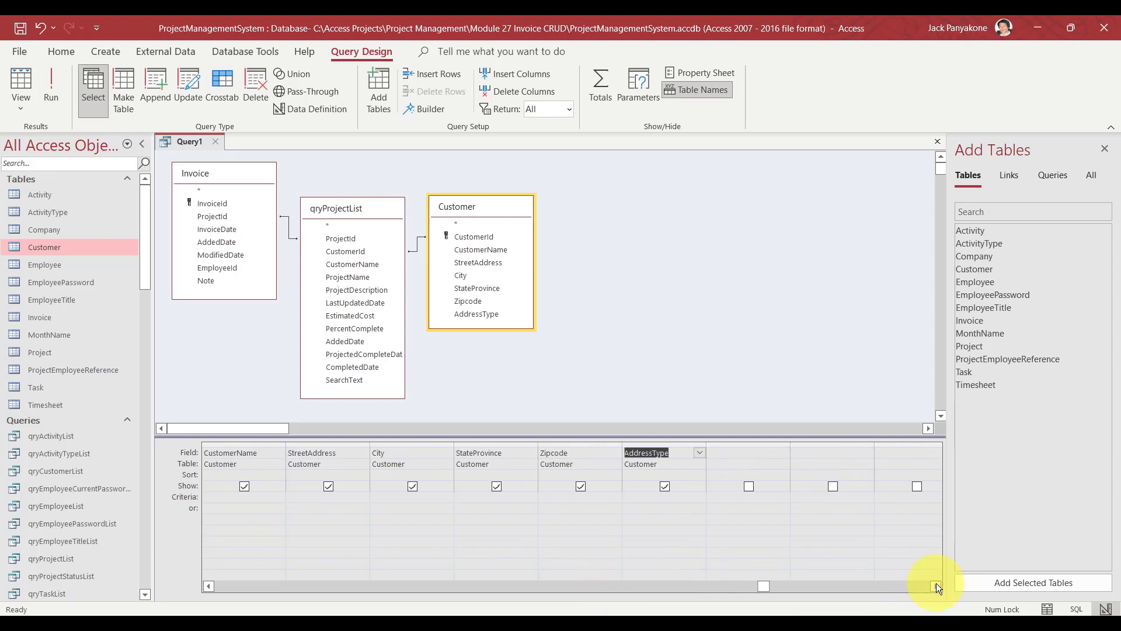
click(753, 454)
Start a 'SearchText:' field expression in the Zoom editor, then discard it.
right_click(753, 455)
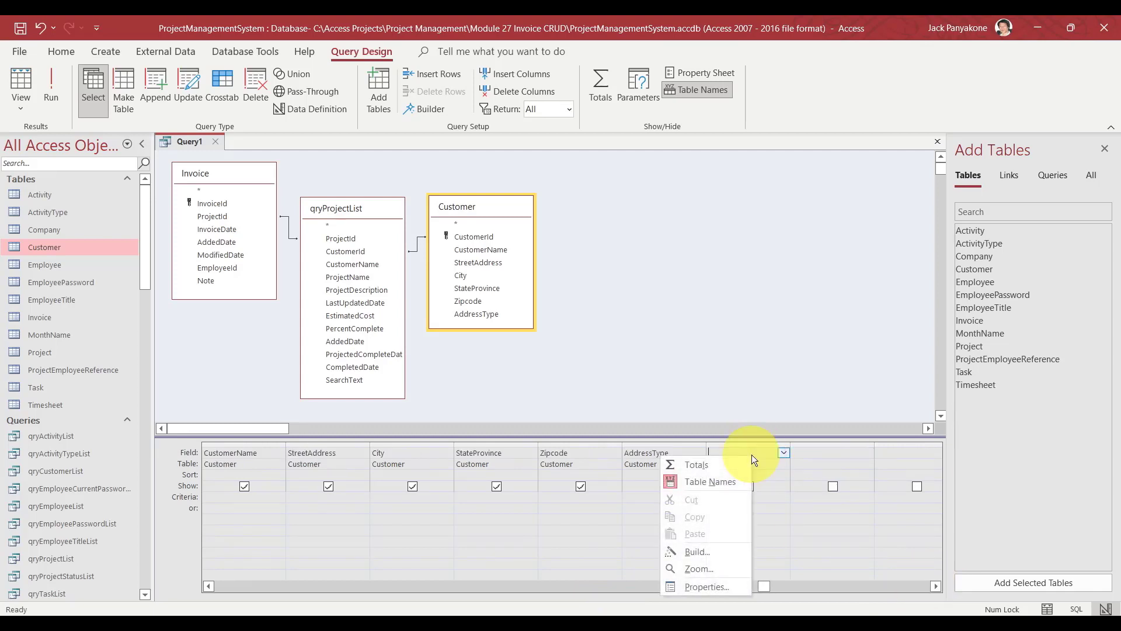
click(712, 570)
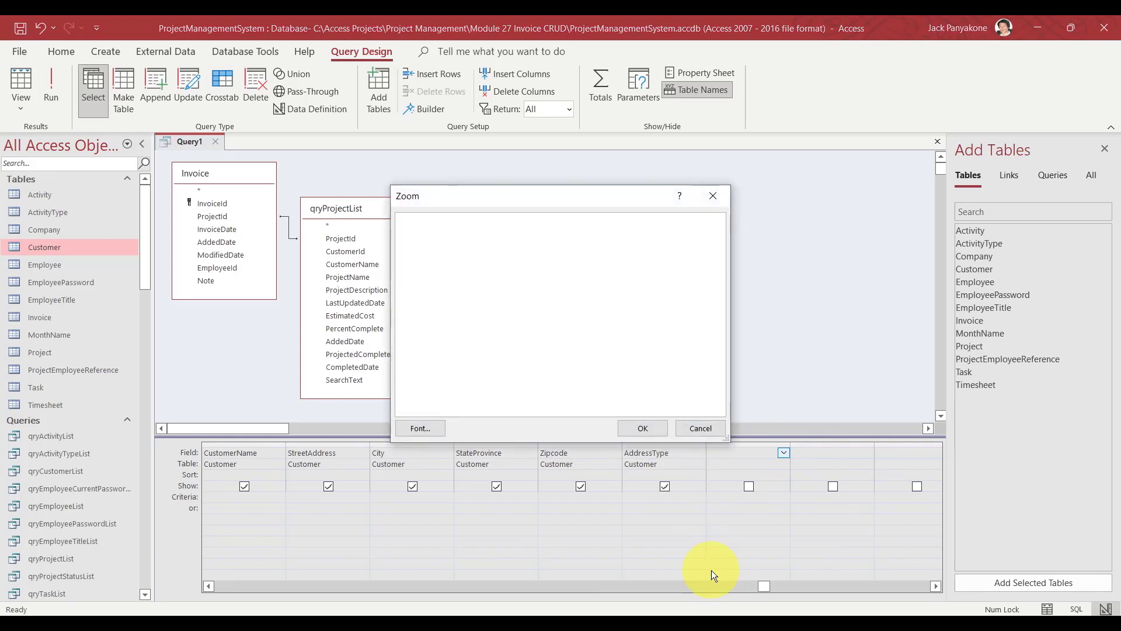
drag(589, 201, 743, 195)
text(Sear)
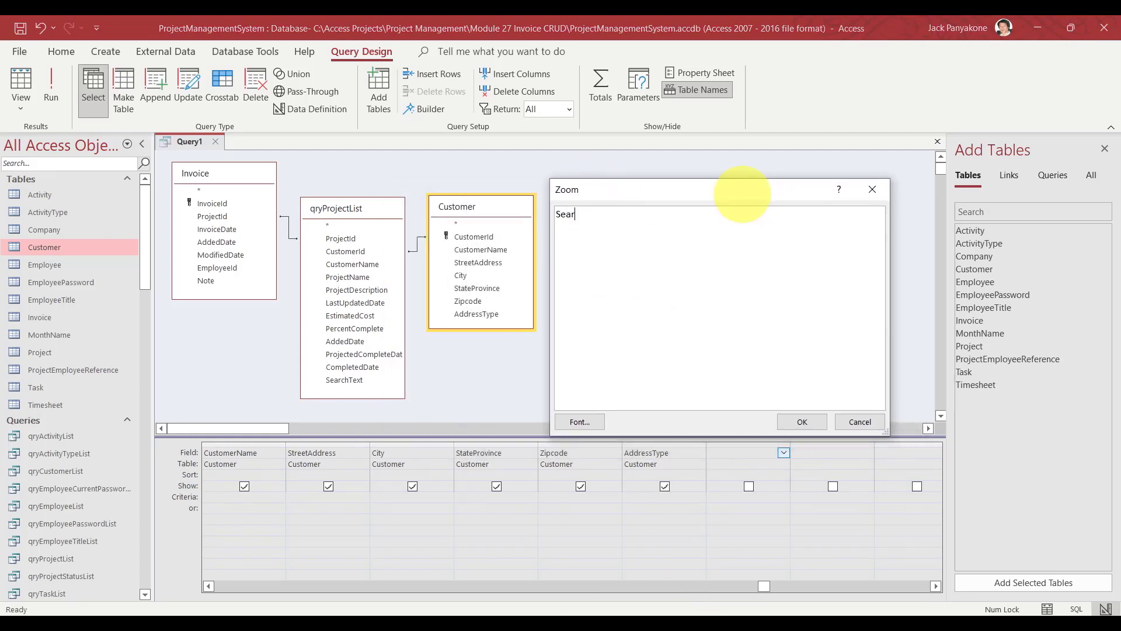
text(chText:)
click(867, 421)
click(742, 300)
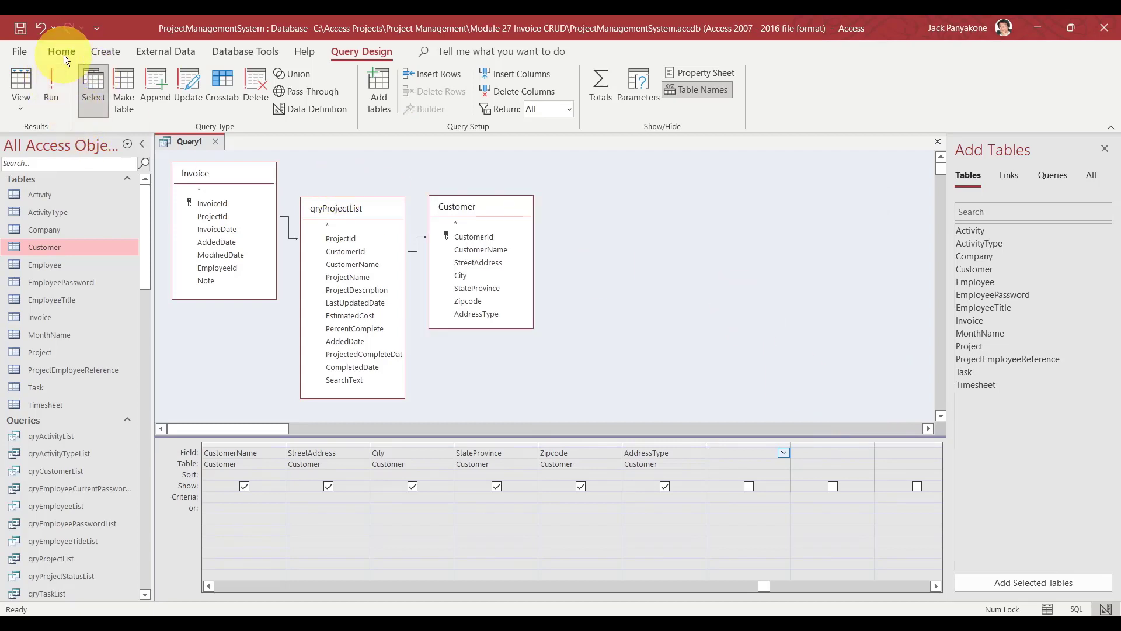
Save the query as qryInvoiceList and close its design tab.
click(20, 30)
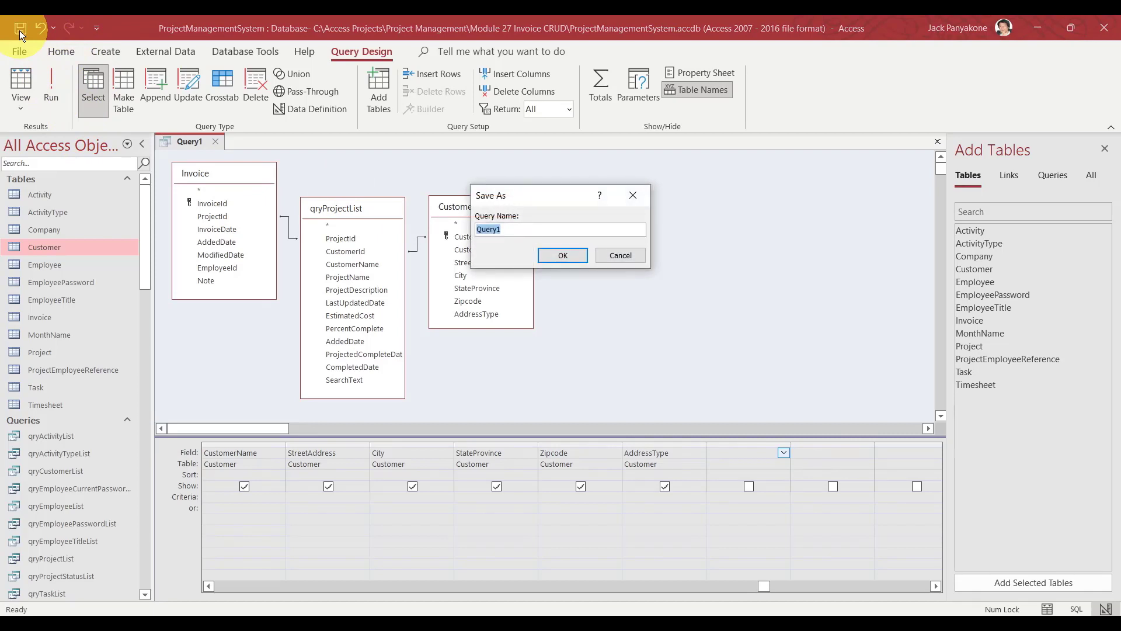
text(qryInvoiceList)
key(Return)
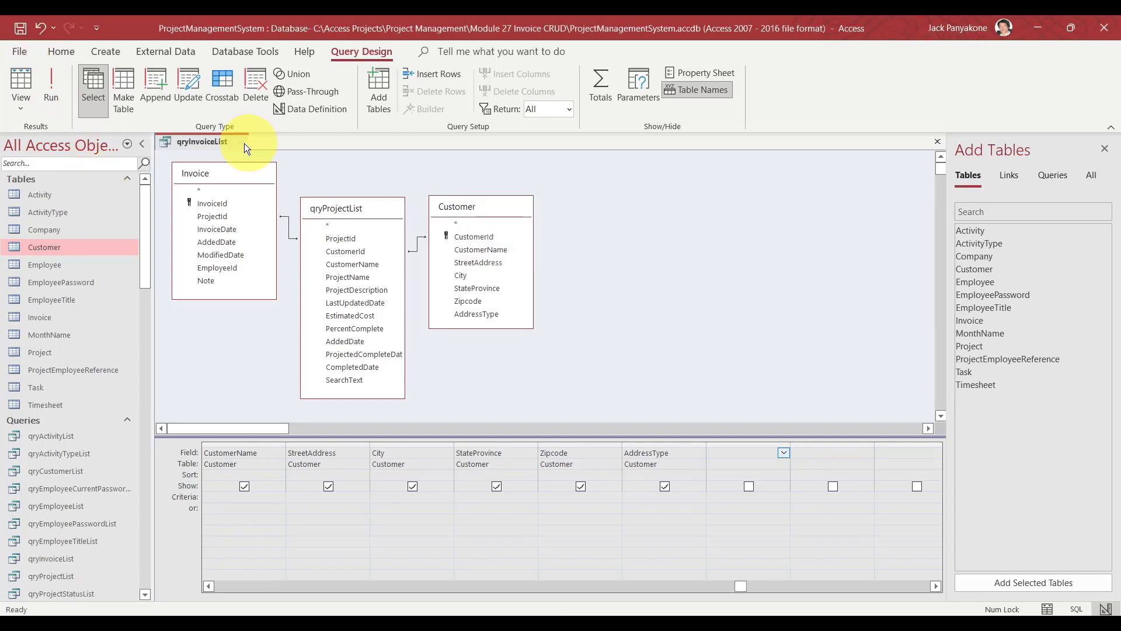
click(243, 142)
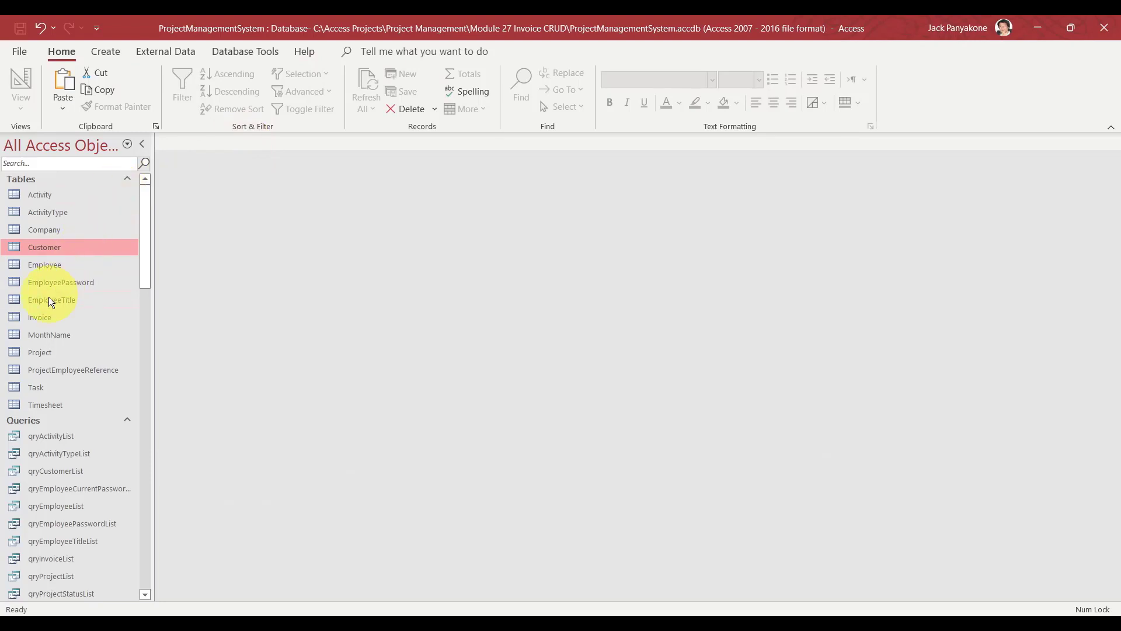
Open the Invoice table in Design View and add a new InvoiceNumber field.
click(47, 317)
right_click(47, 317)
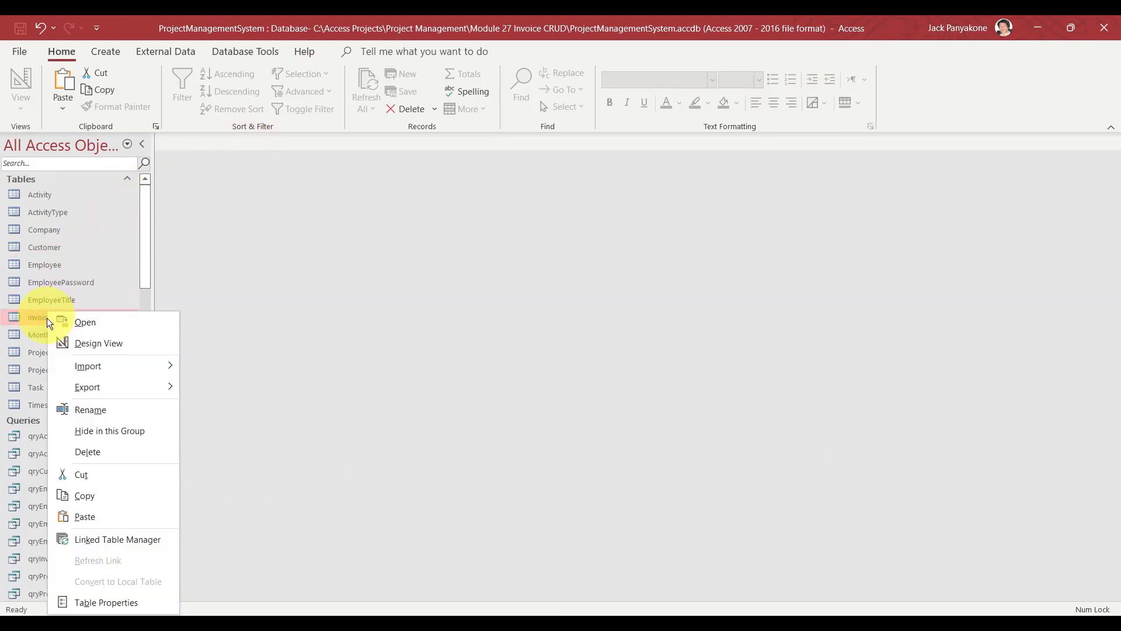
click(94, 349)
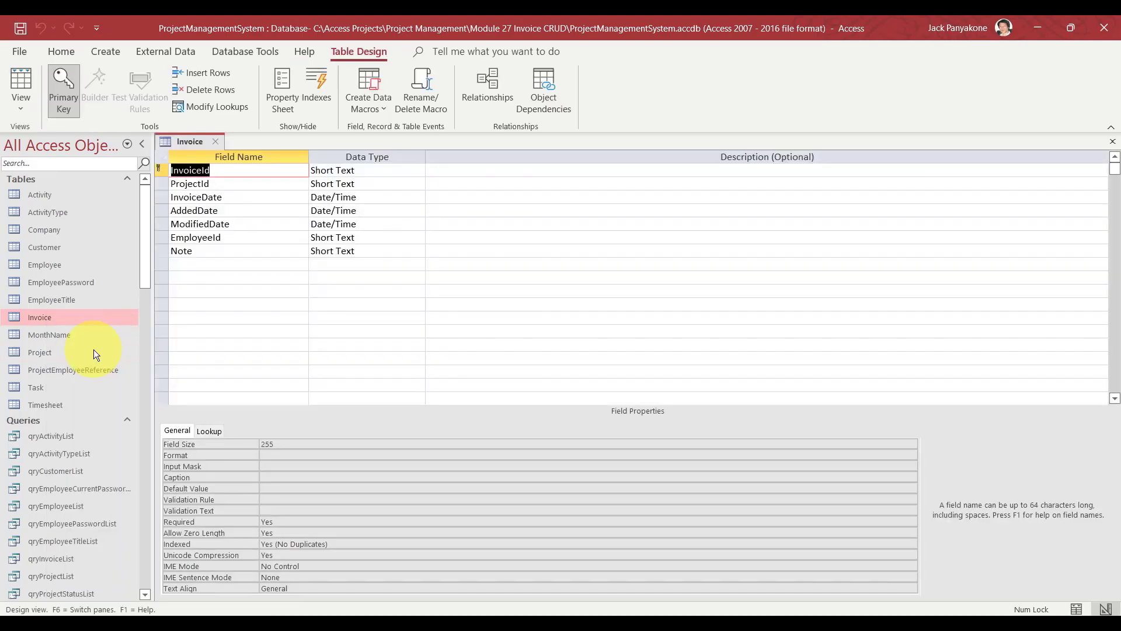
click(193, 266)
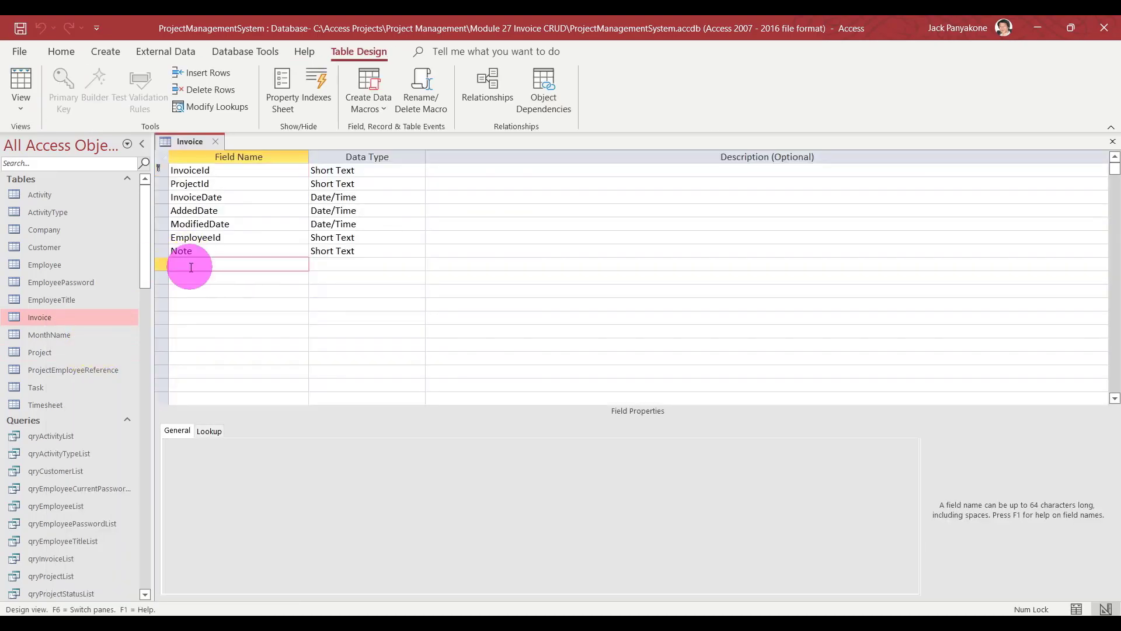
text(InvoiceNumber)
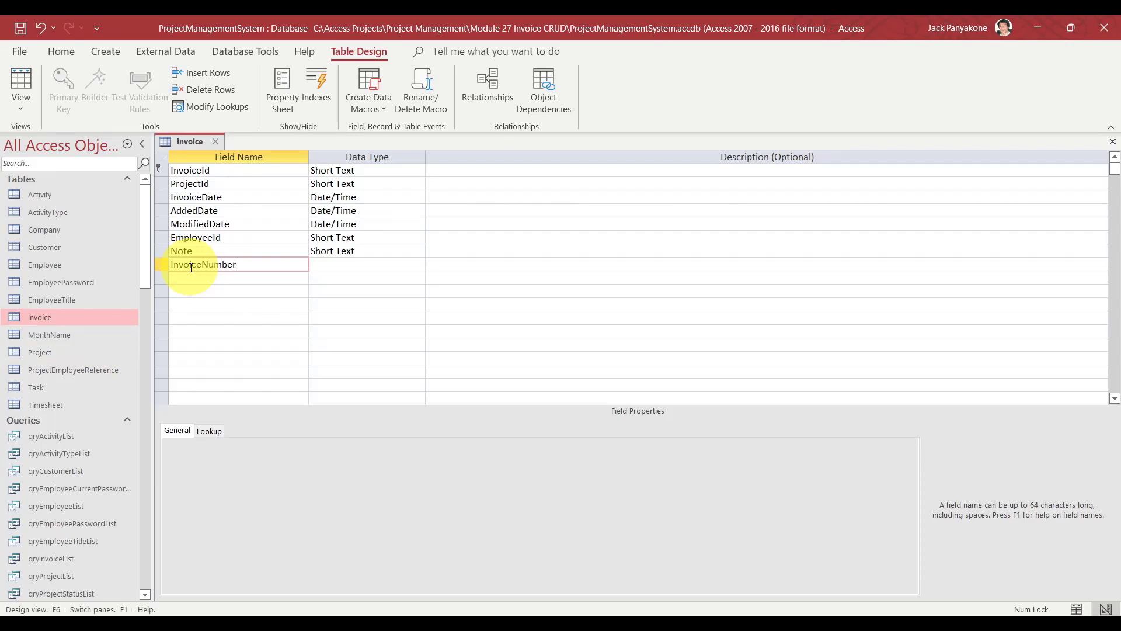
key(Tab)
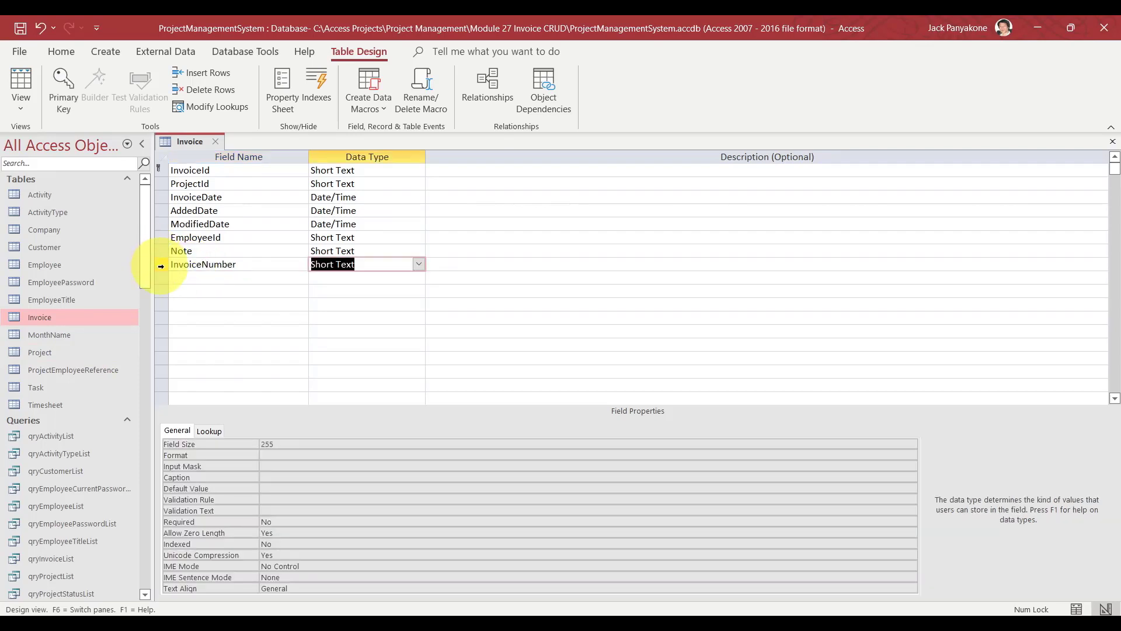
Move InvoiceNumber directly below InvoiceId, then save and close the table design.
click(160, 266)
drag(160, 266, 166, 186)
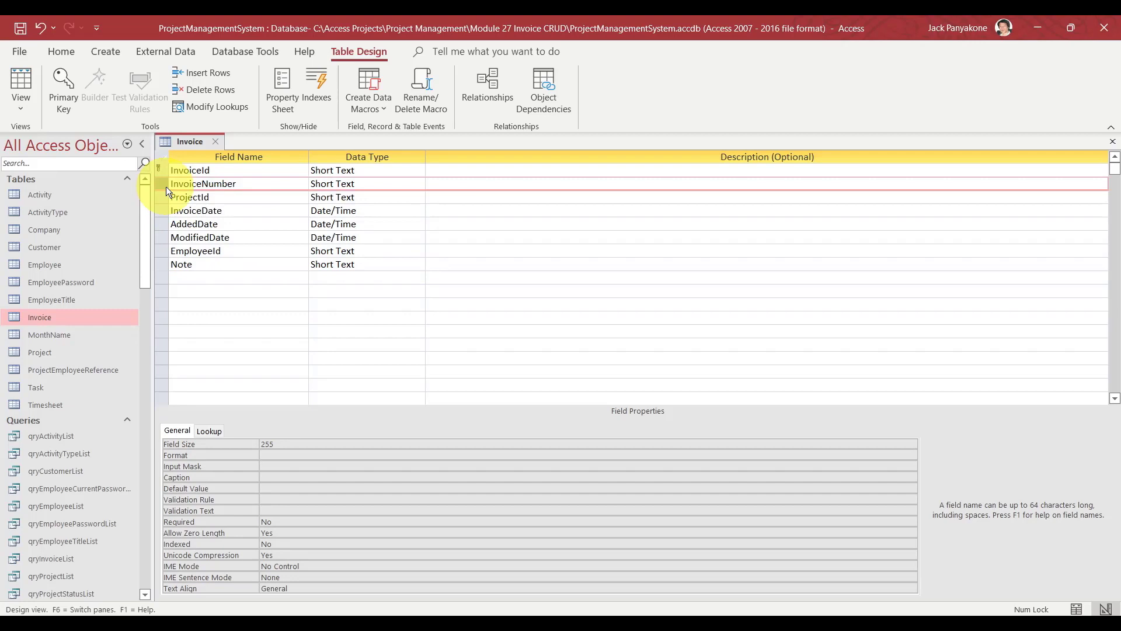
click(23, 27)
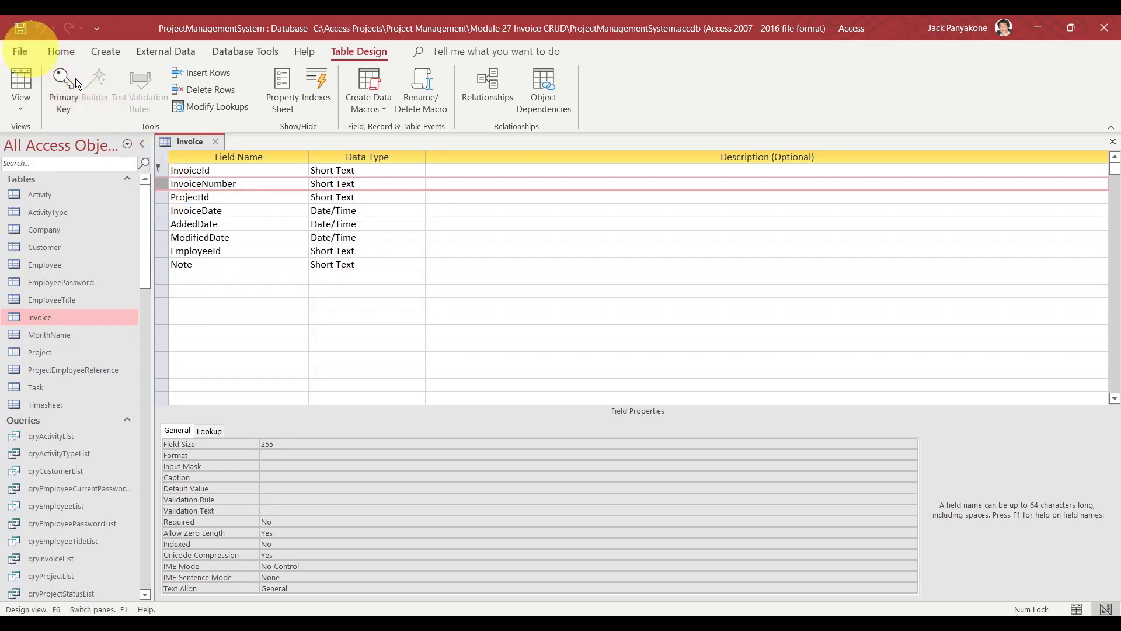
click(216, 142)
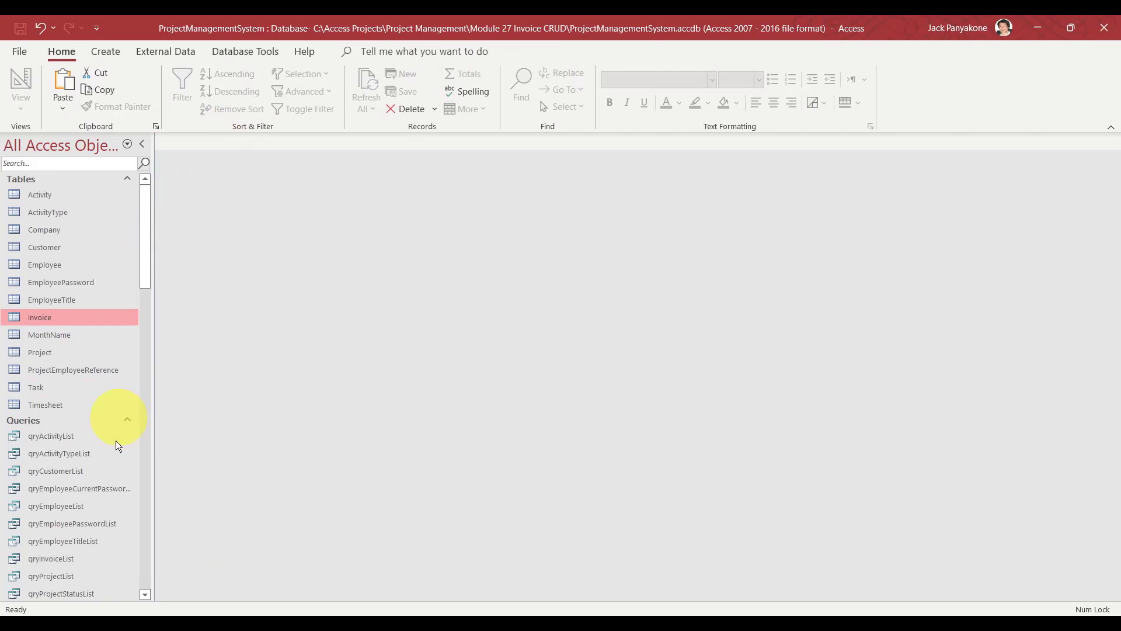
Collapse the Tables and Queries lists and generate code for 'Invoice' in frmCreateObject.
click(127, 177)
click(127, 192)
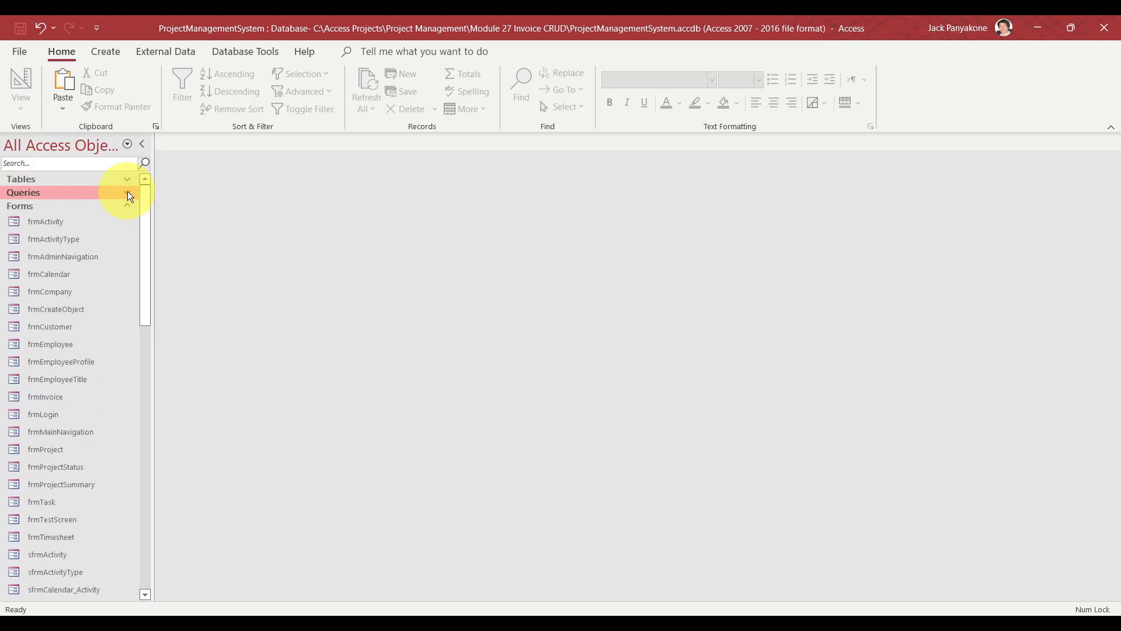
double_click(62, 310)
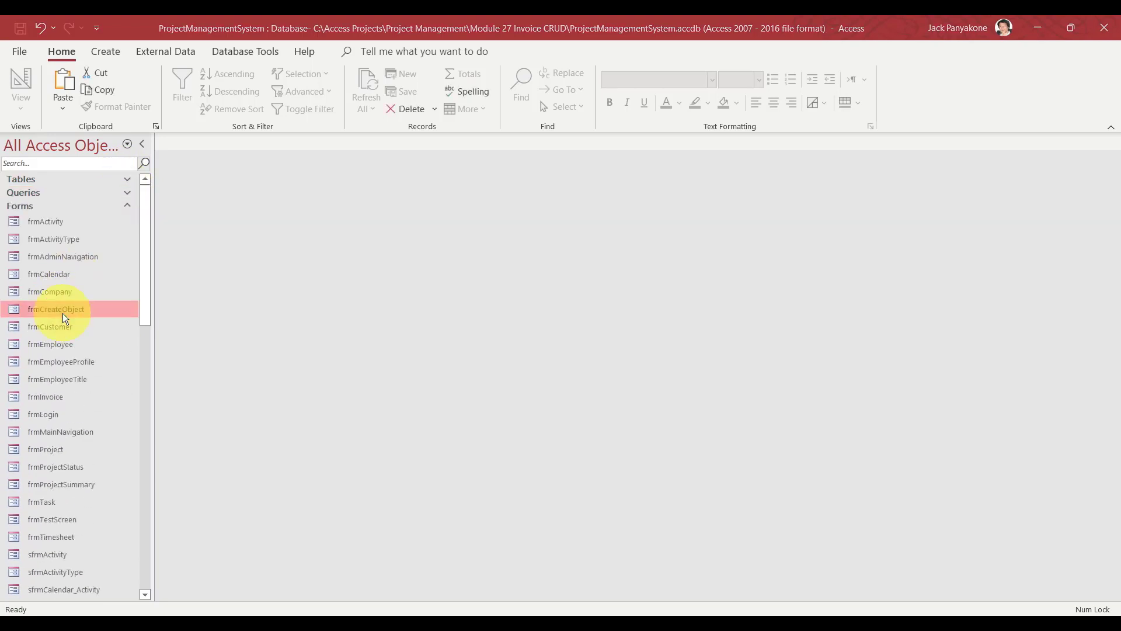
click(312, 121)
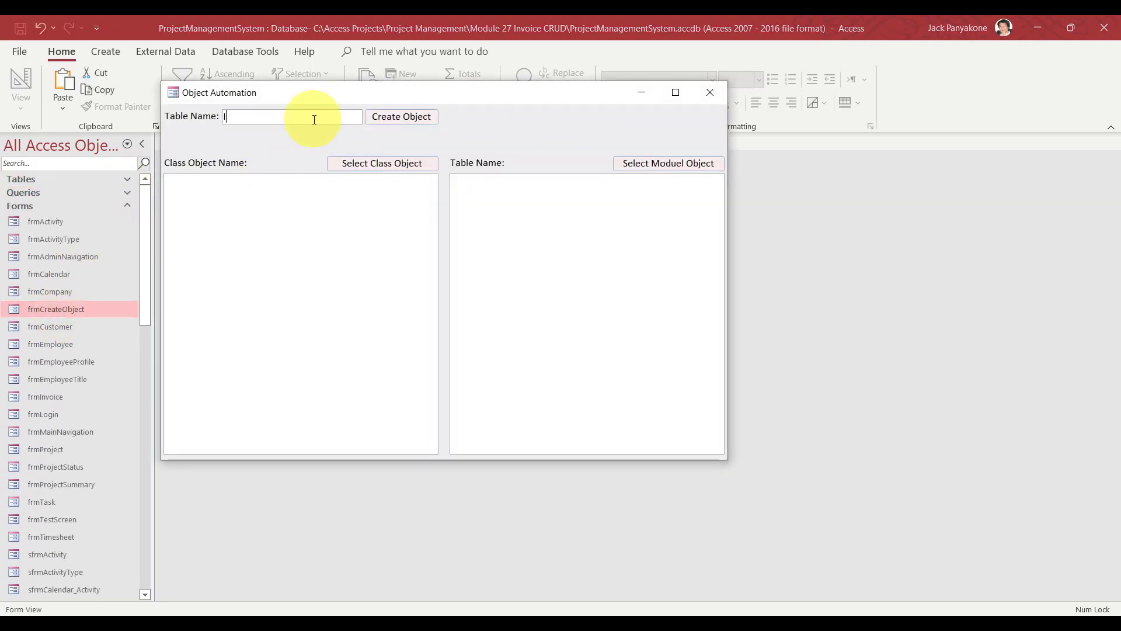
text(Invoice)
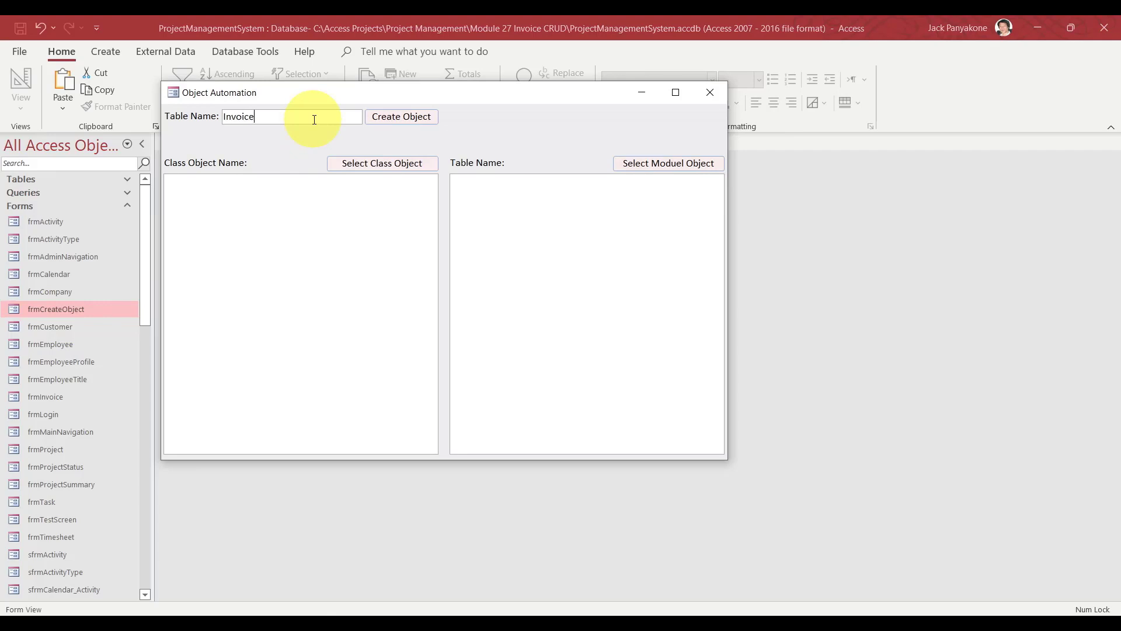
click(401, 117)
Select the generated Invoice class code and switch to the VBA editor.
click(381, 162)
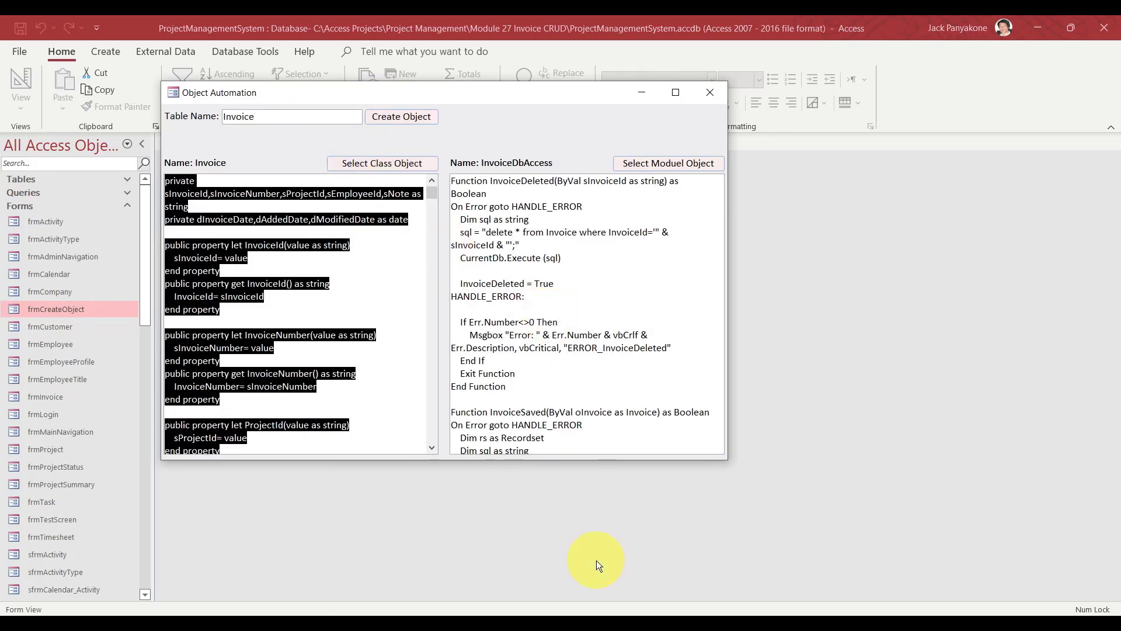
mouse_move(640, 617)
click(690, 572)
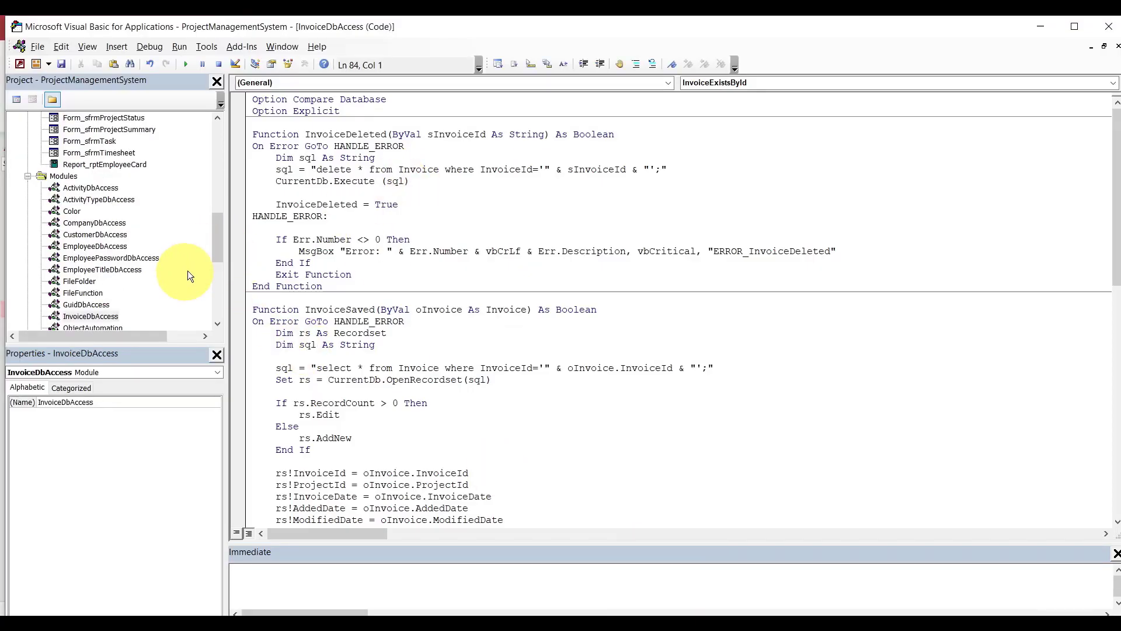
Replace the Invoice class module's code with the pasted generated class.
drag(222, 233, 216, 305)
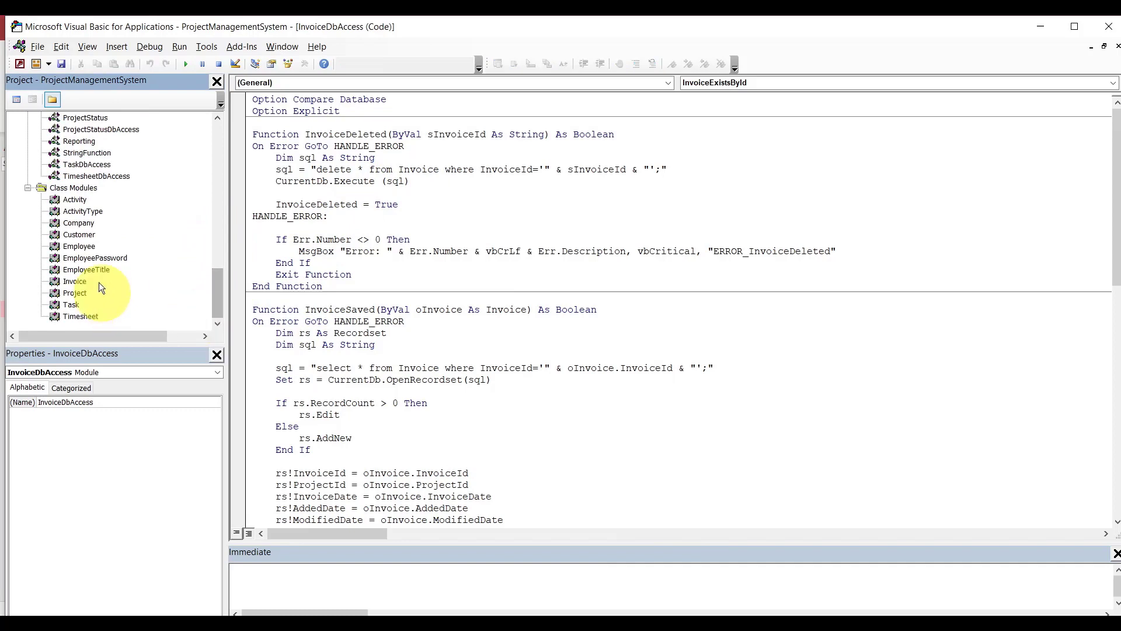
double_click(76, 281)
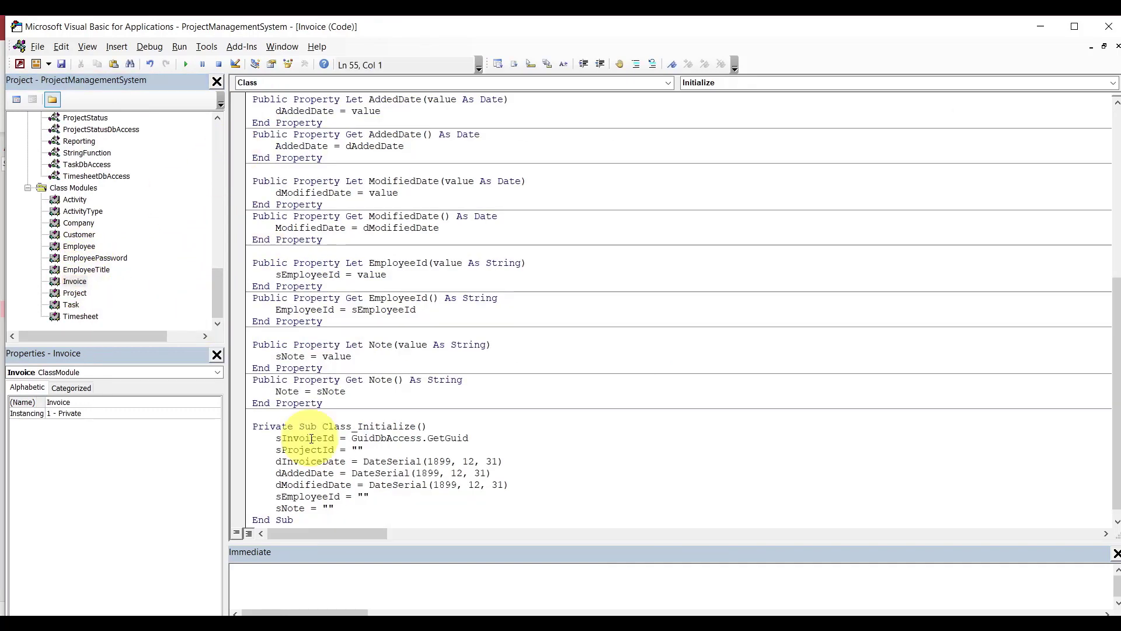
drag(315, 522, 252, 136)
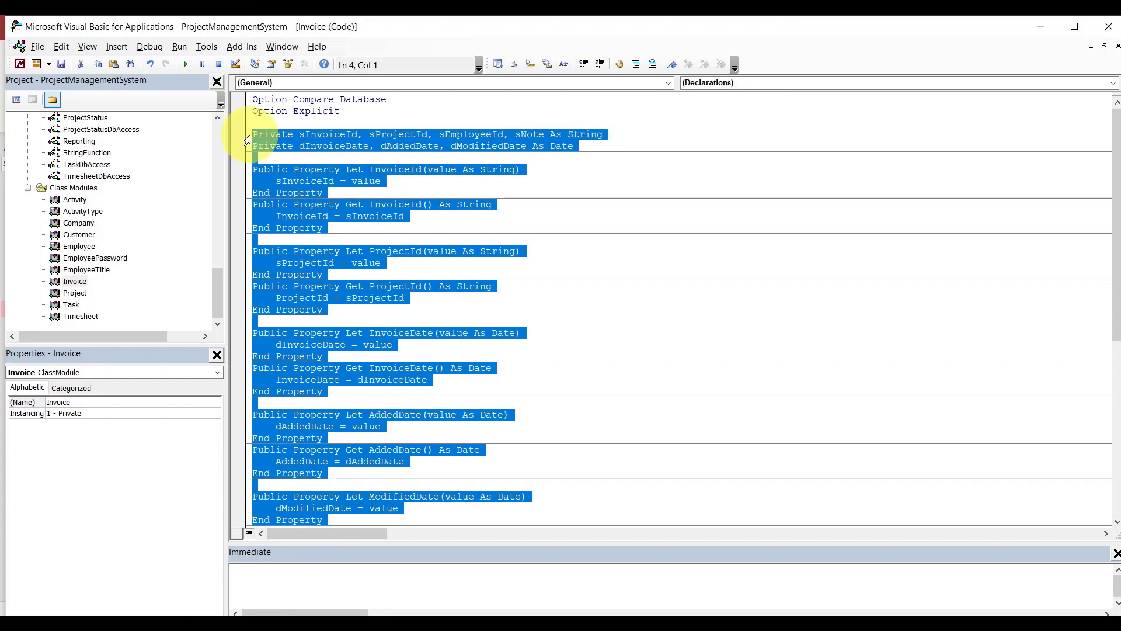
key(ctrl+v)
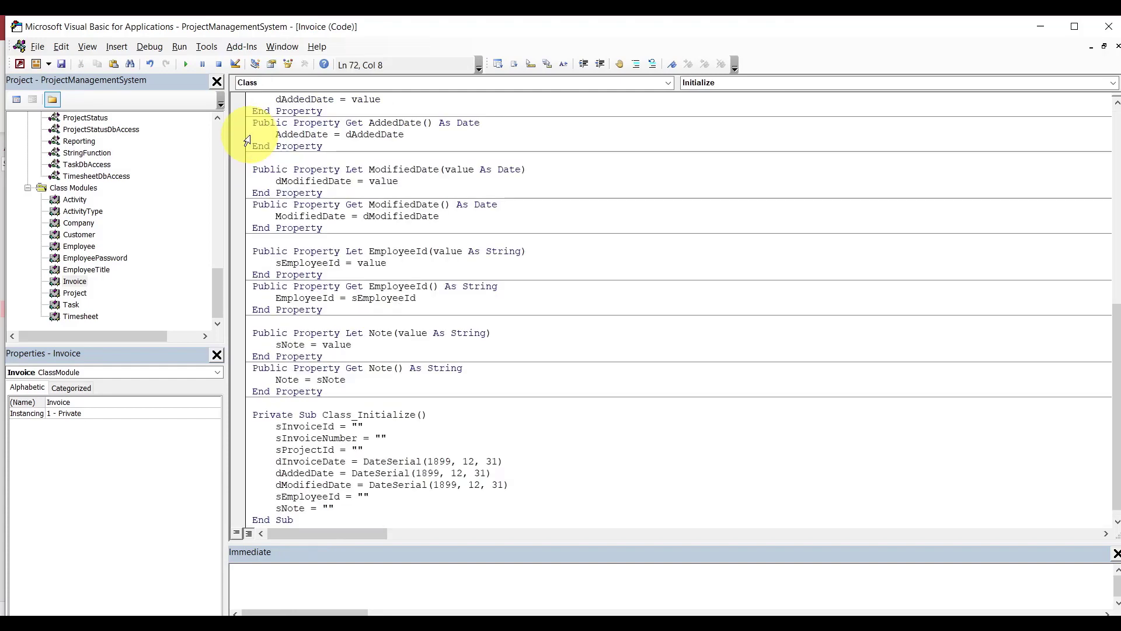
Initialise sInvoiceId to GuidDbAccess.GetGuid instead of an empty string in Class_Initialize.
click(384, 425)
key(BackSpace)
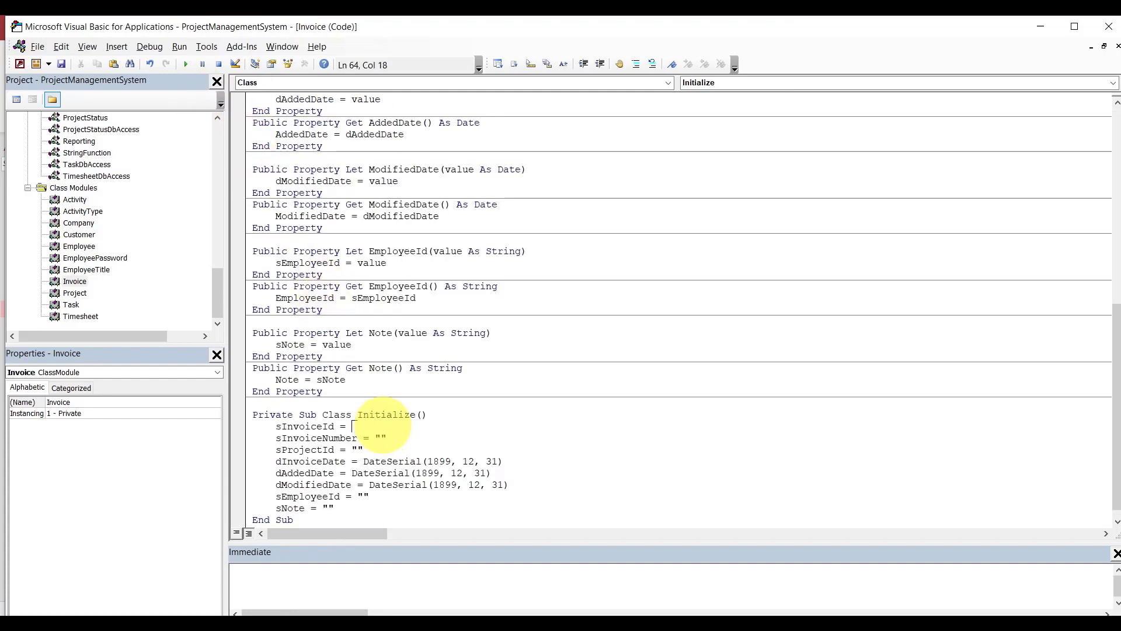
text(n)
key(BackSpace)
text(guiddbaccess.ge)
key(Tab)
click(385, 402)
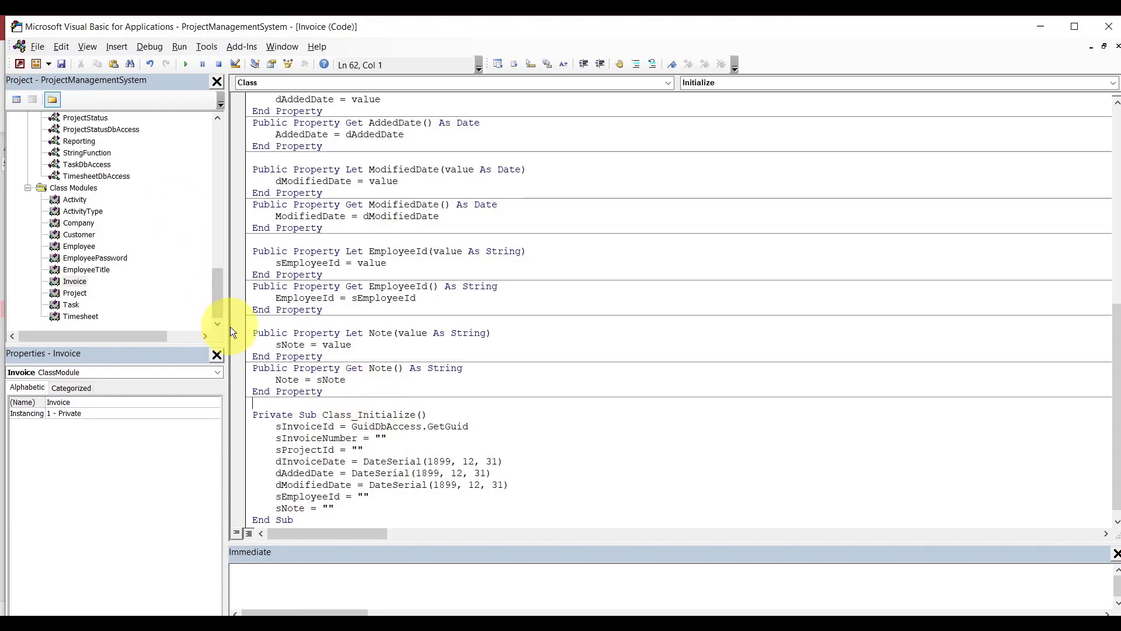
drag(216, 300, 215, 265)
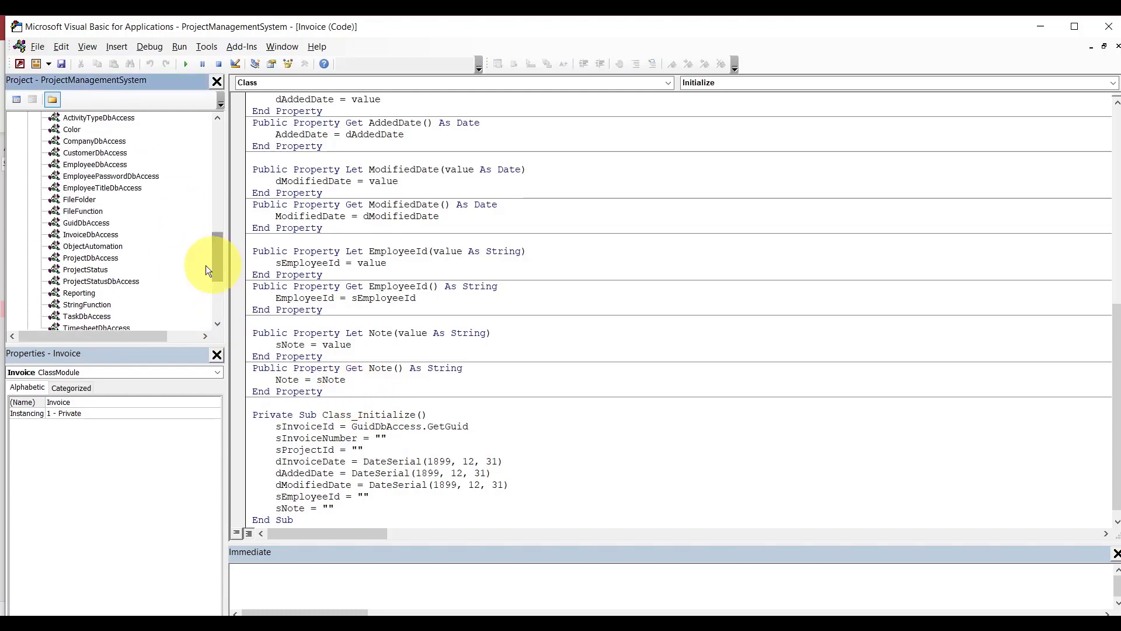
Open the InvoiceDbAccess module and delete all its old functions.
double_click(90, 236)
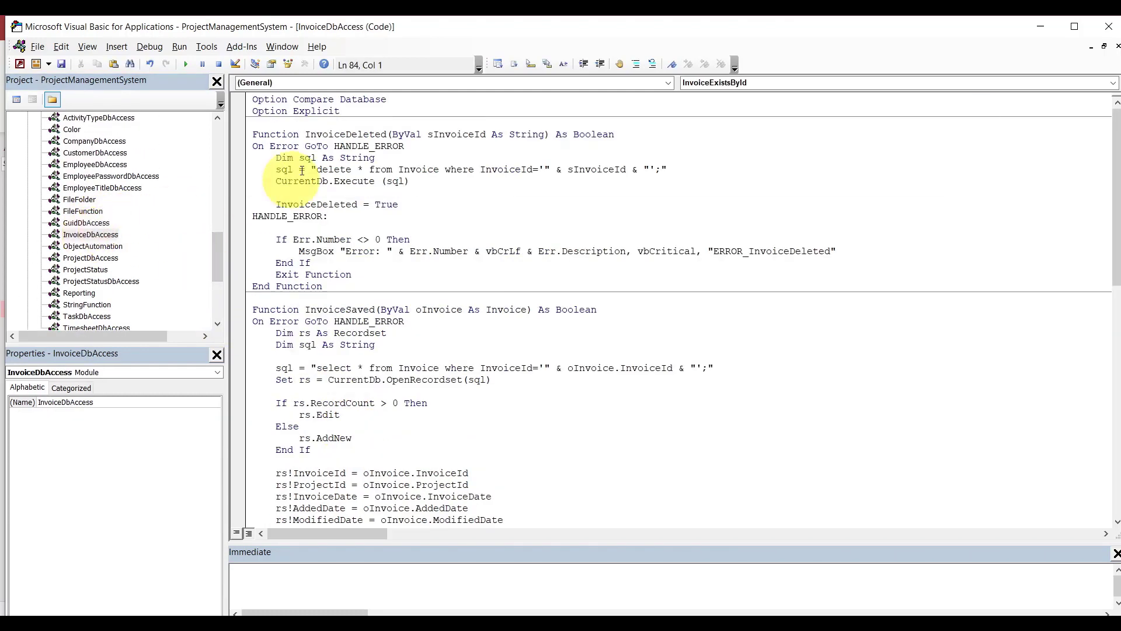
drag(252, 134, 313, 531)
key(Delete)
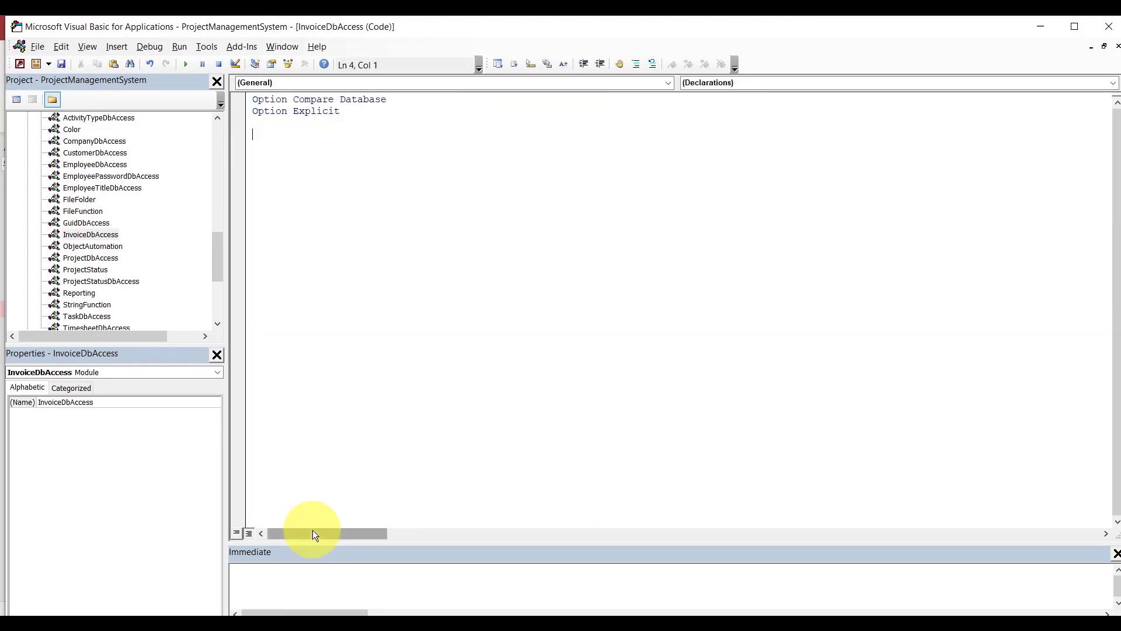
Copy the generated InvoiceDbAccess module code from the form and paste it into the module.
mouse_move(648, 608)
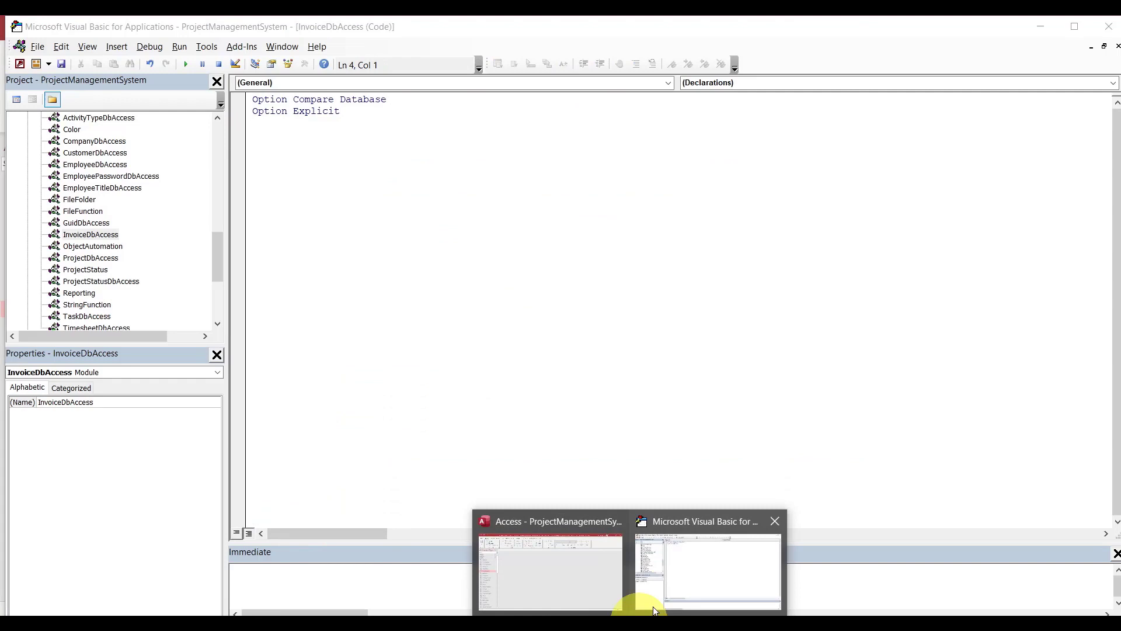
click(582, 573)
click(674, 158)
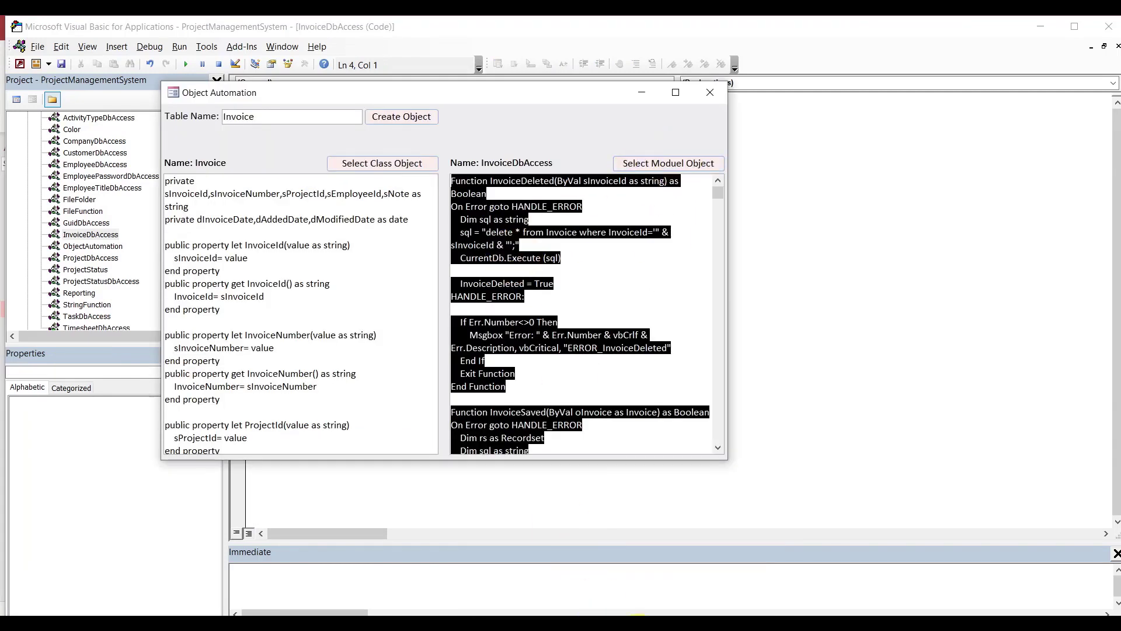
click(664, 593)
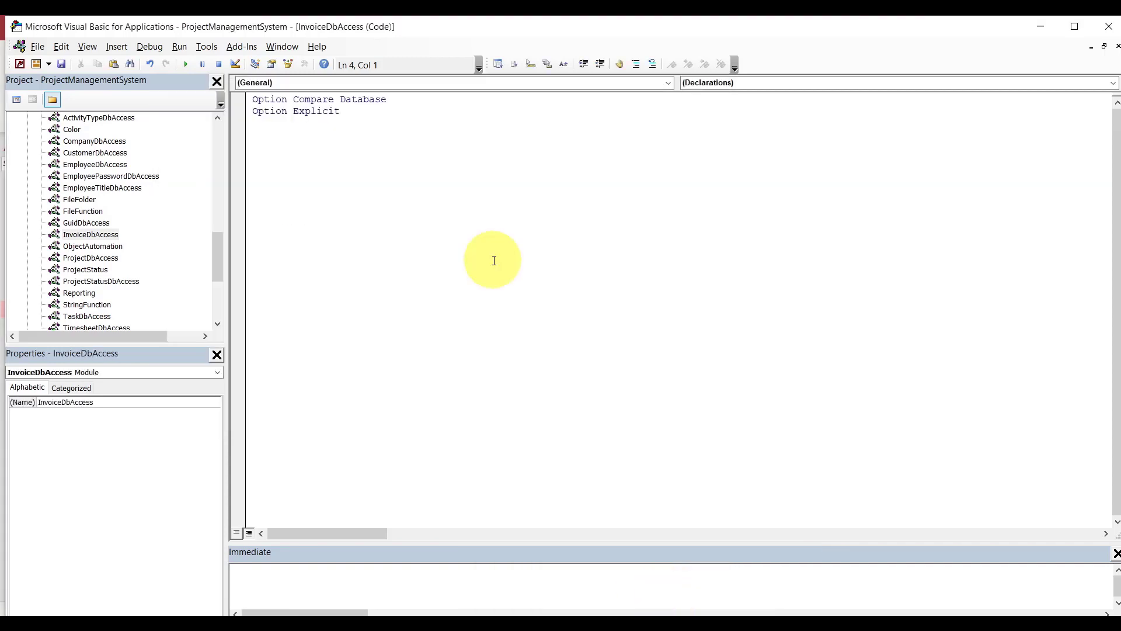
key(ctrl+v)
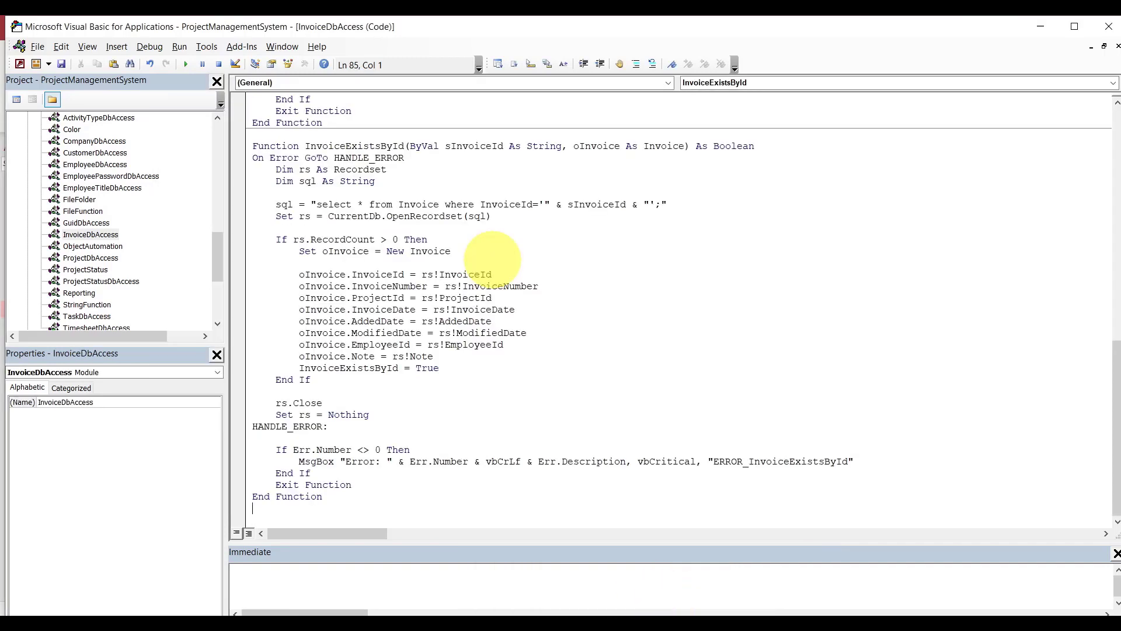
key(BackSpace)
key(BackSpace)
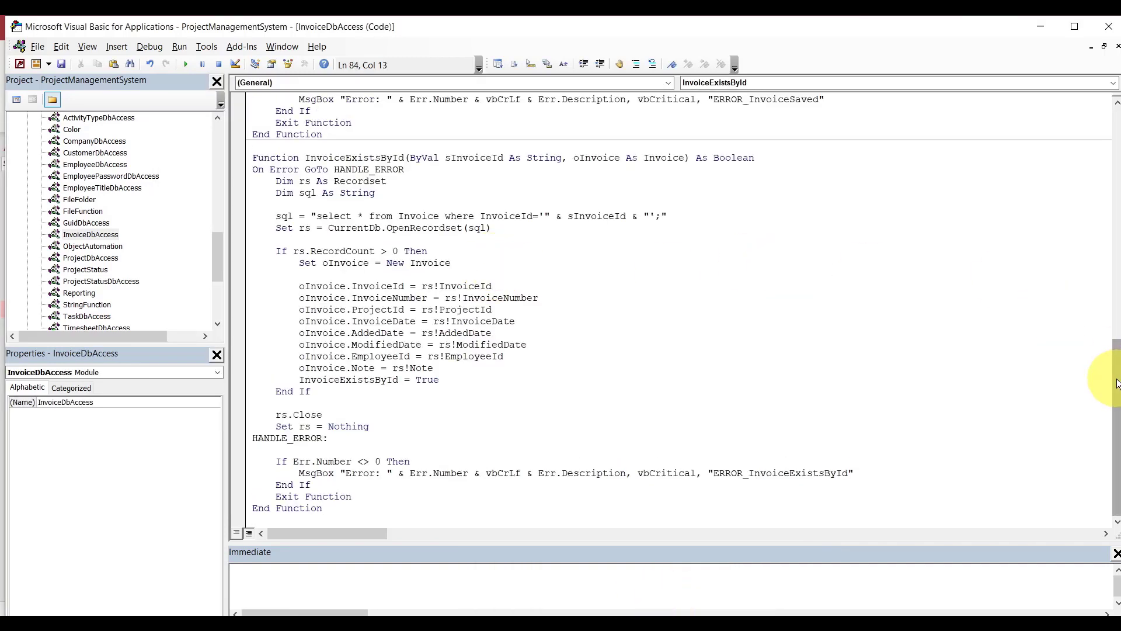
drag(1117, 377, 1110, 129)
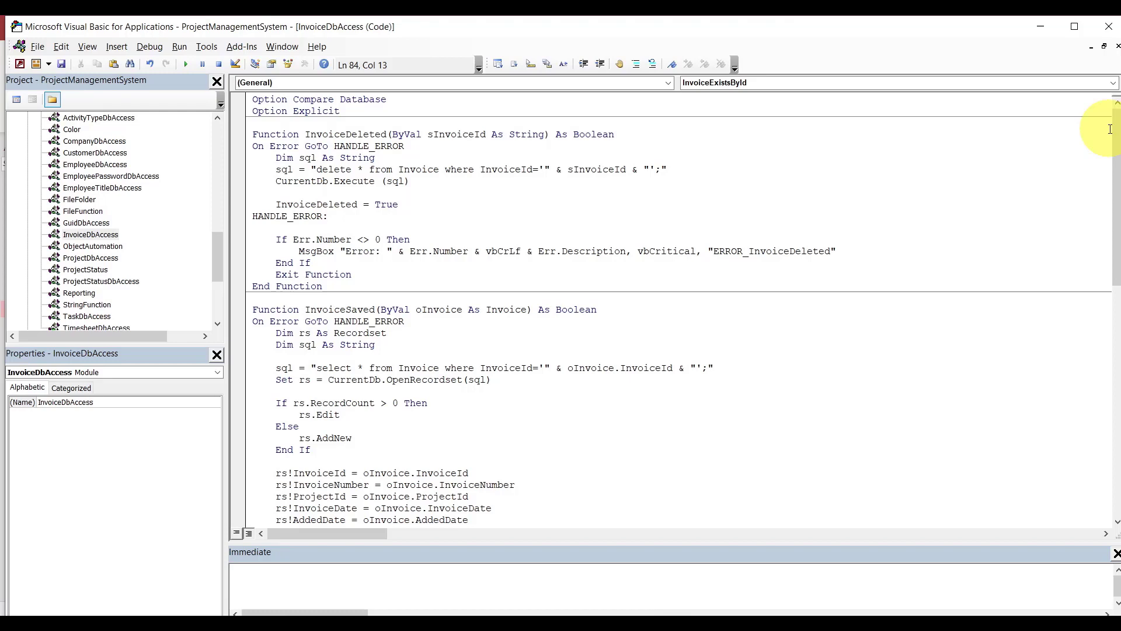
click(714, 125)
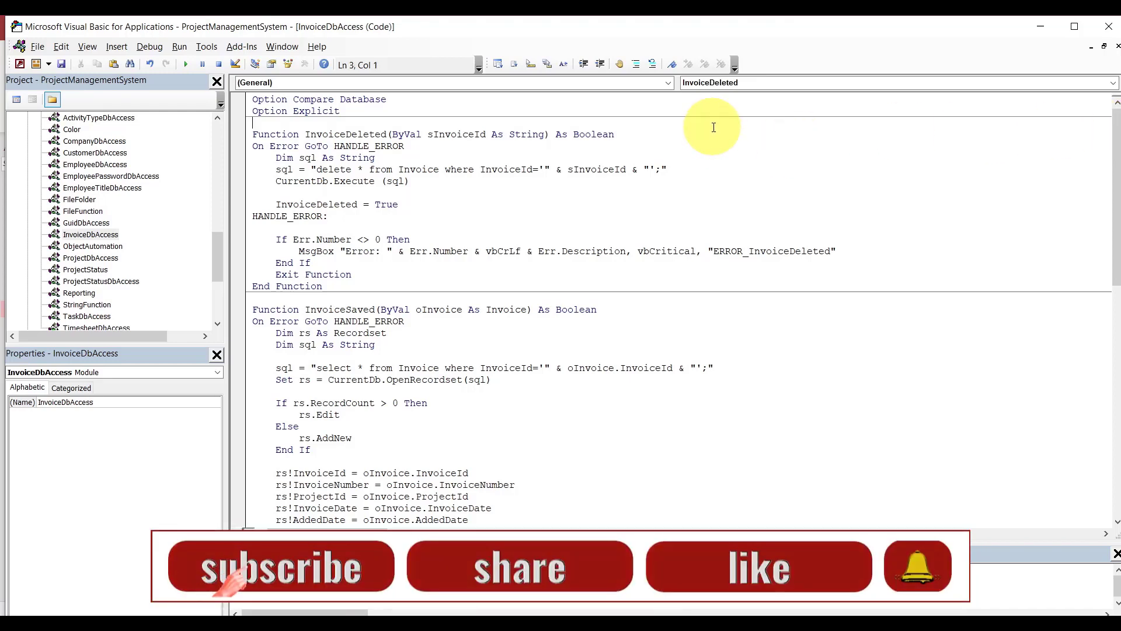
Add a blank line in InvoiceDbAccess, then select EmployeeDbAccess's whole NewEmployeeNumber function for copying.
key(Return)
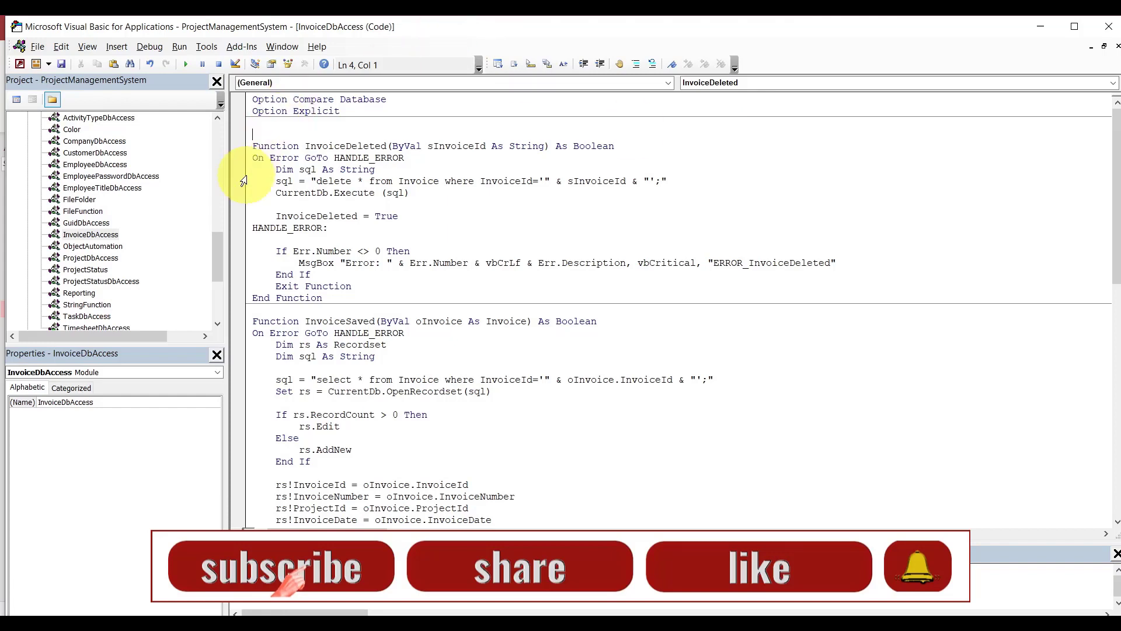
drag(215, 261, 215, 250)
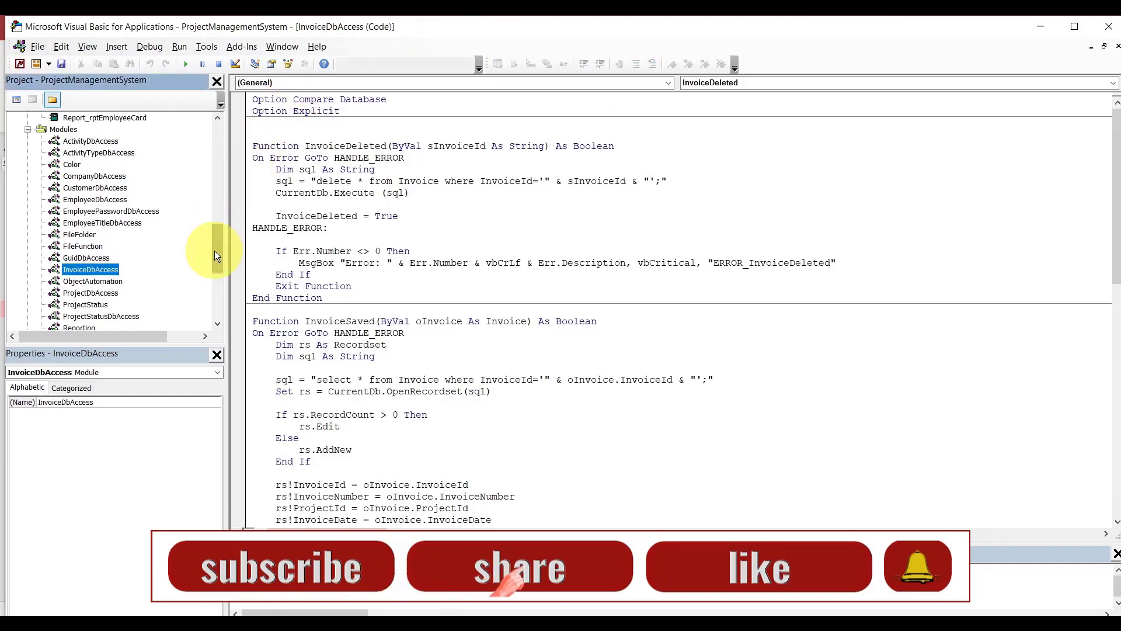
double_click(103, 198)
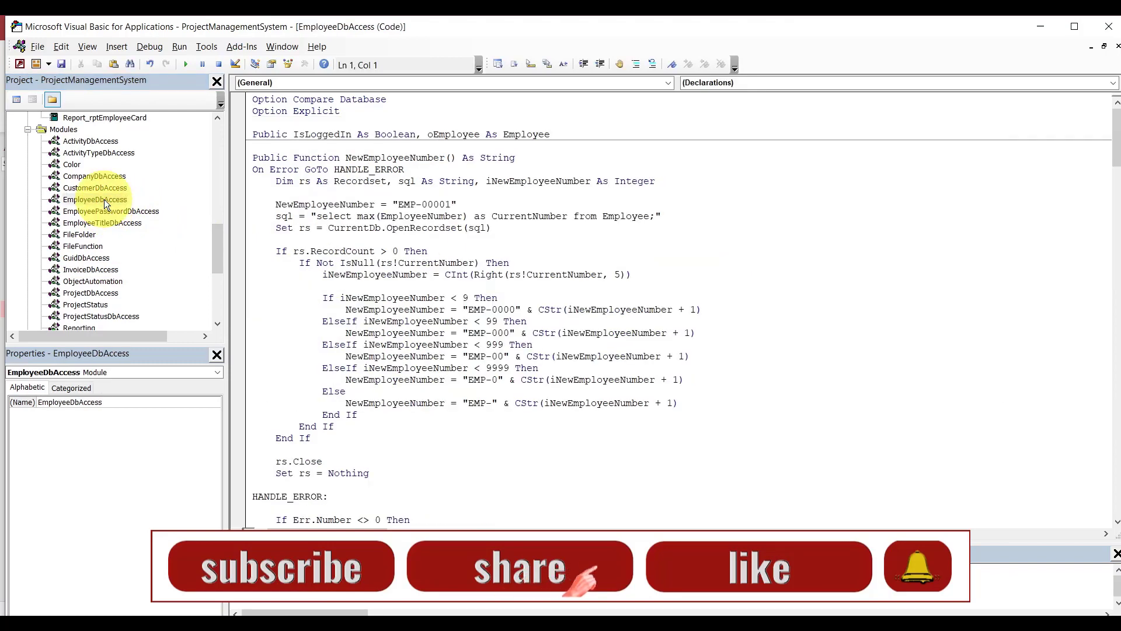
drag(253, 157, 368, 472)
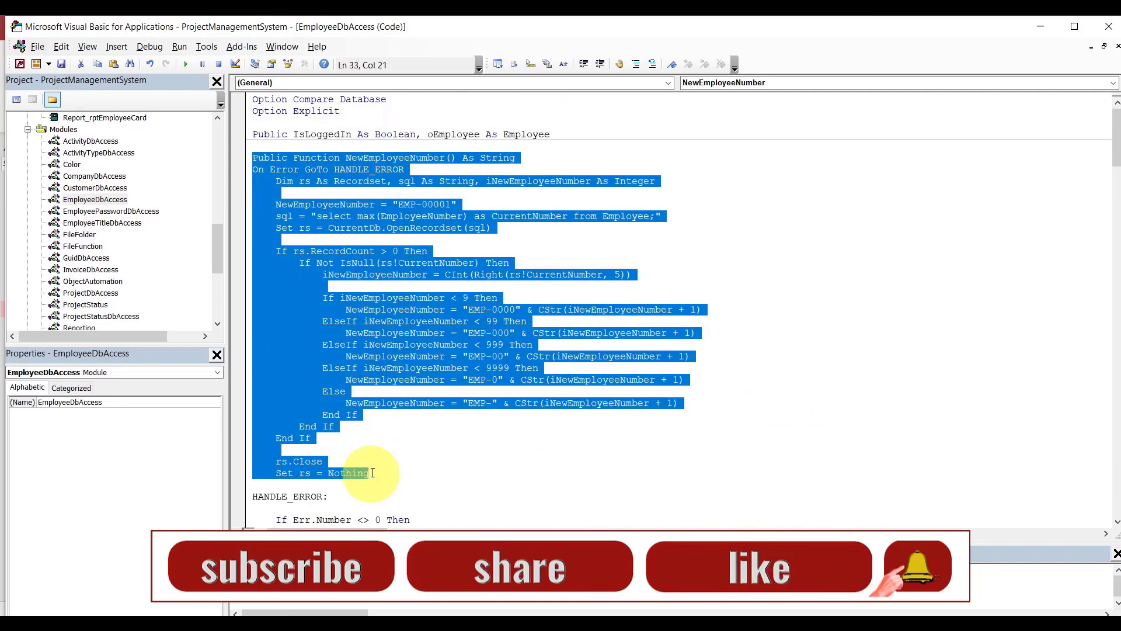
drag(1117, 143, 1118, 159)
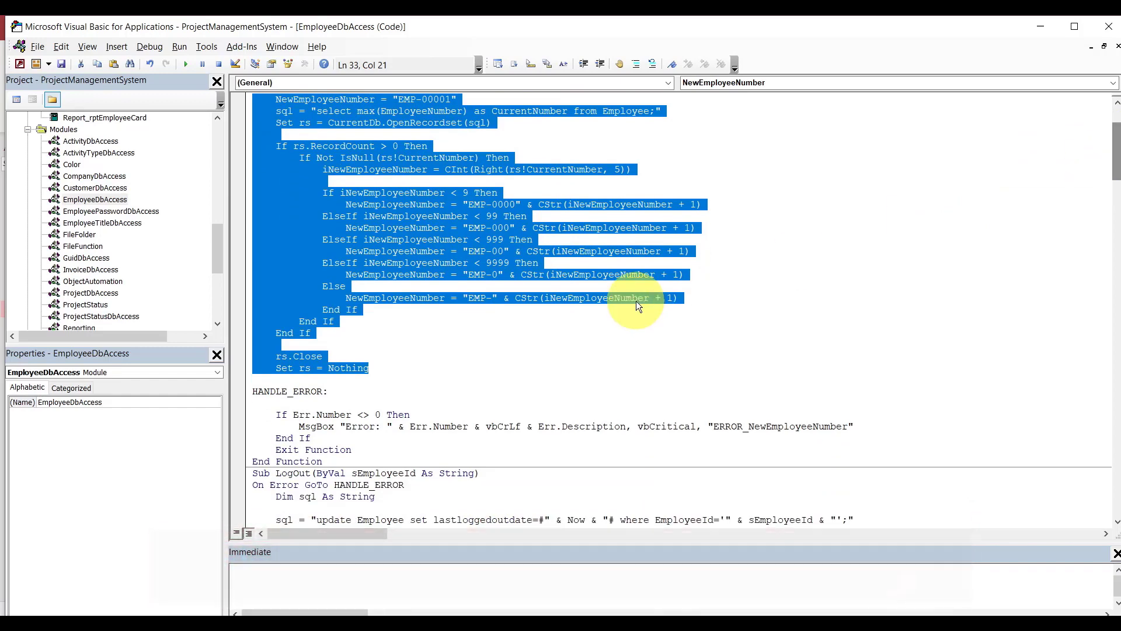
click(336, 462)
key(Return)
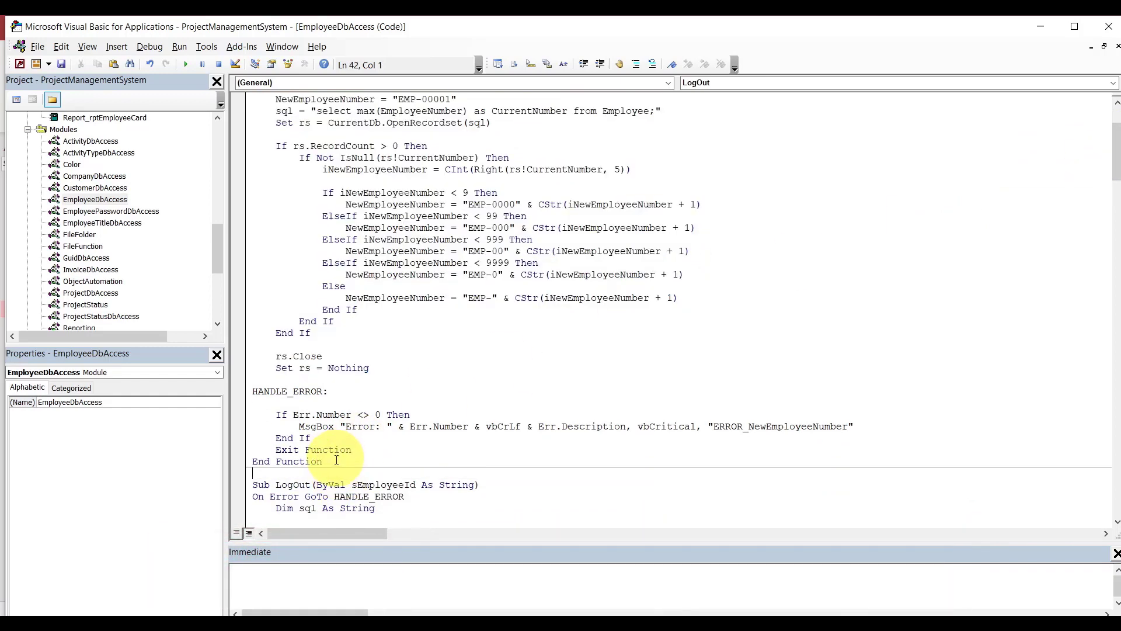
drag(325, 462, 255, 157)
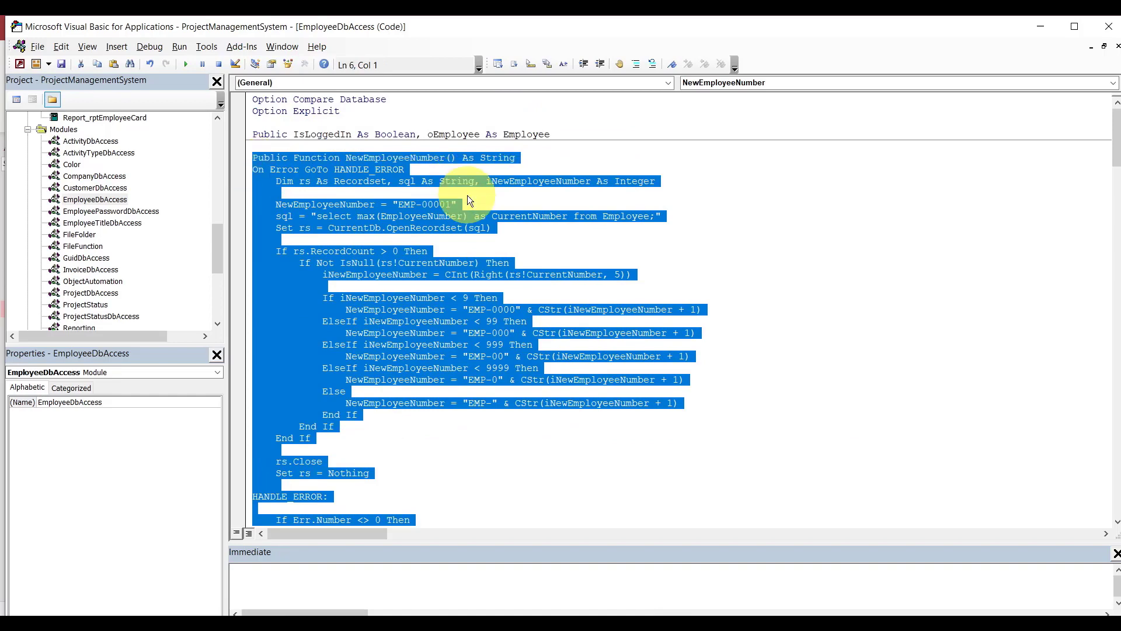
Rename the pasted function in InvoiceDbAccess to NewInvoiceNumber.
click(1117, 47)
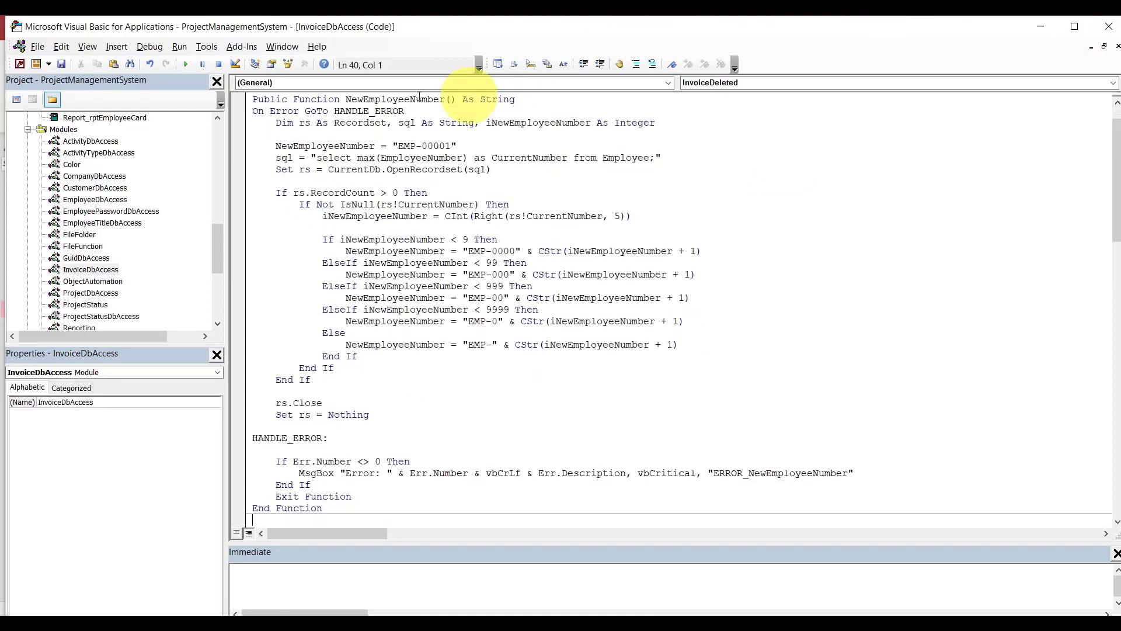
click(409, 99)
key(BackSpace)
key(BackSpace)
key(BackSpace)
key(BackSpace)
key(BackSpace)
key(BackSpace)
key(BackSpace)
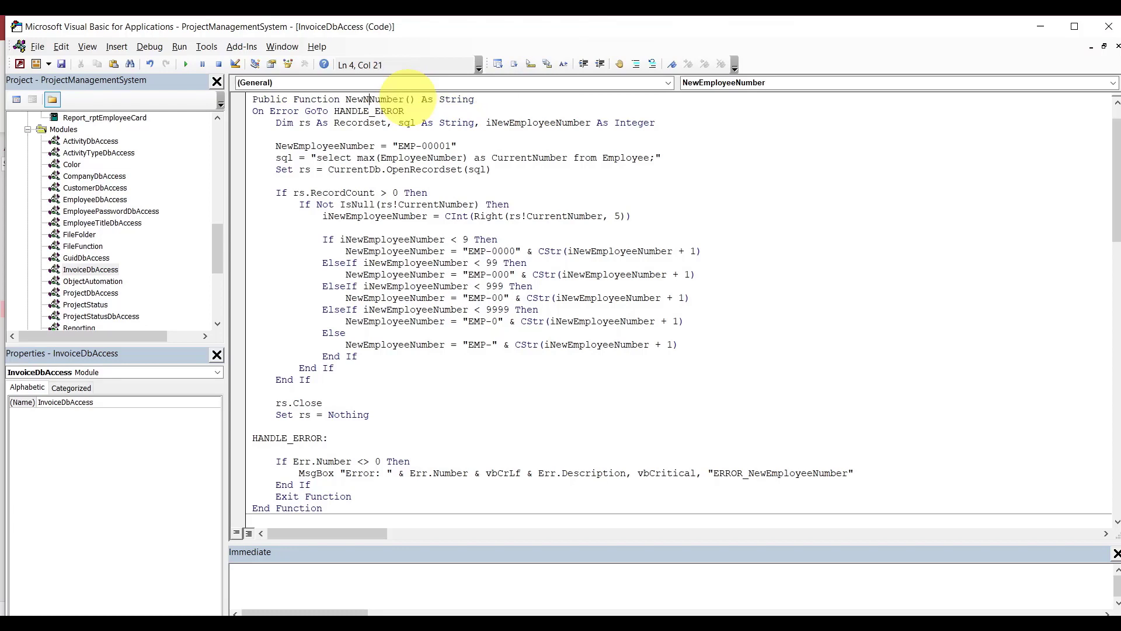
key(BackSpace)
text(Invoice)
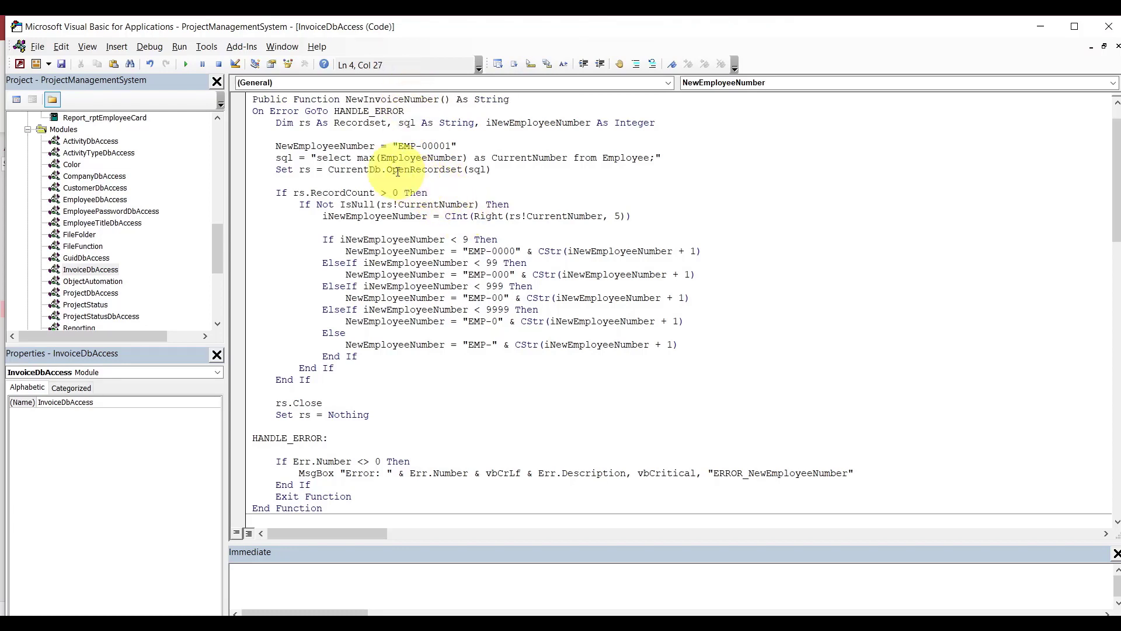
Replace the EMP prefix with INV in the default number and every padded prefix string.
click(410, 146)
double_click(411, 146)
text(INV)
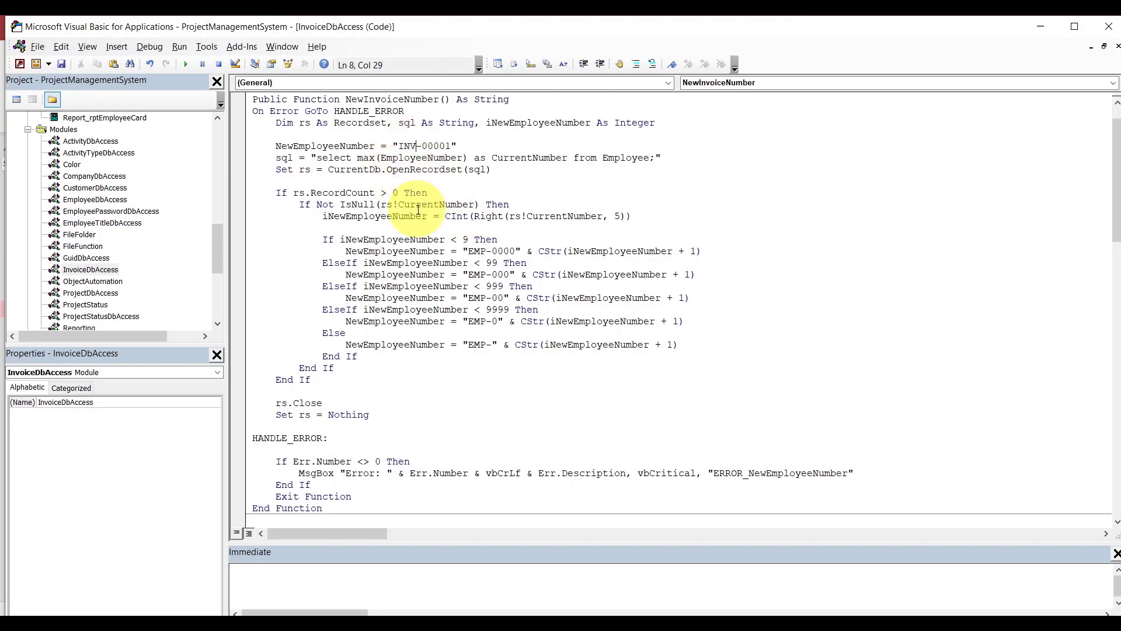
click(474, 251)
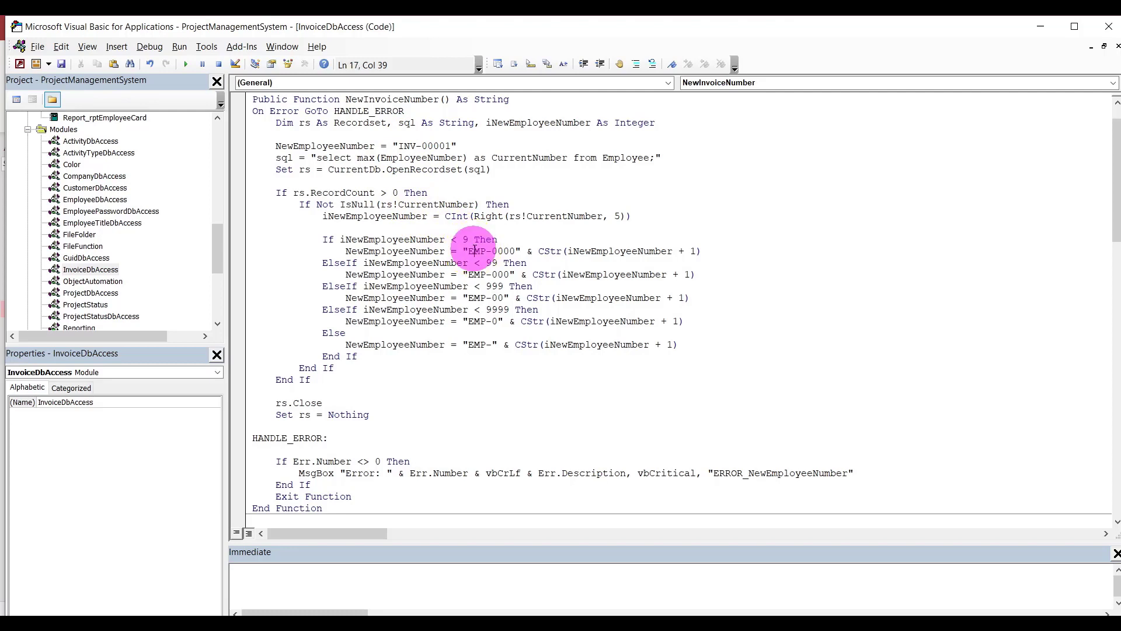
double_click(475, 250)
text(INV)
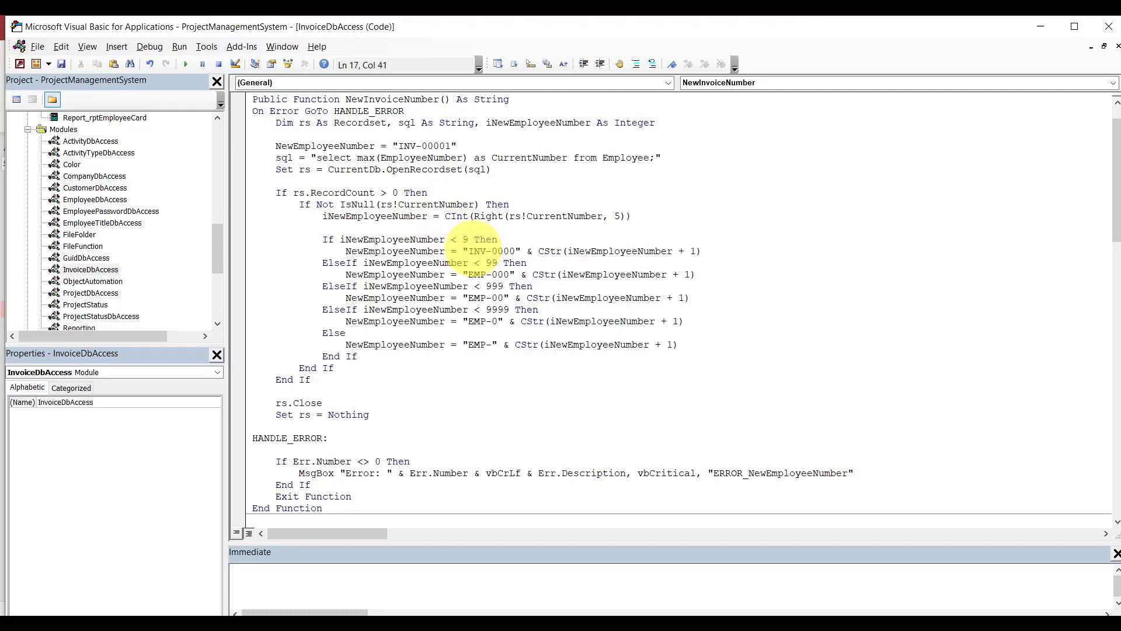
double_click(475, 274)
text(INV)
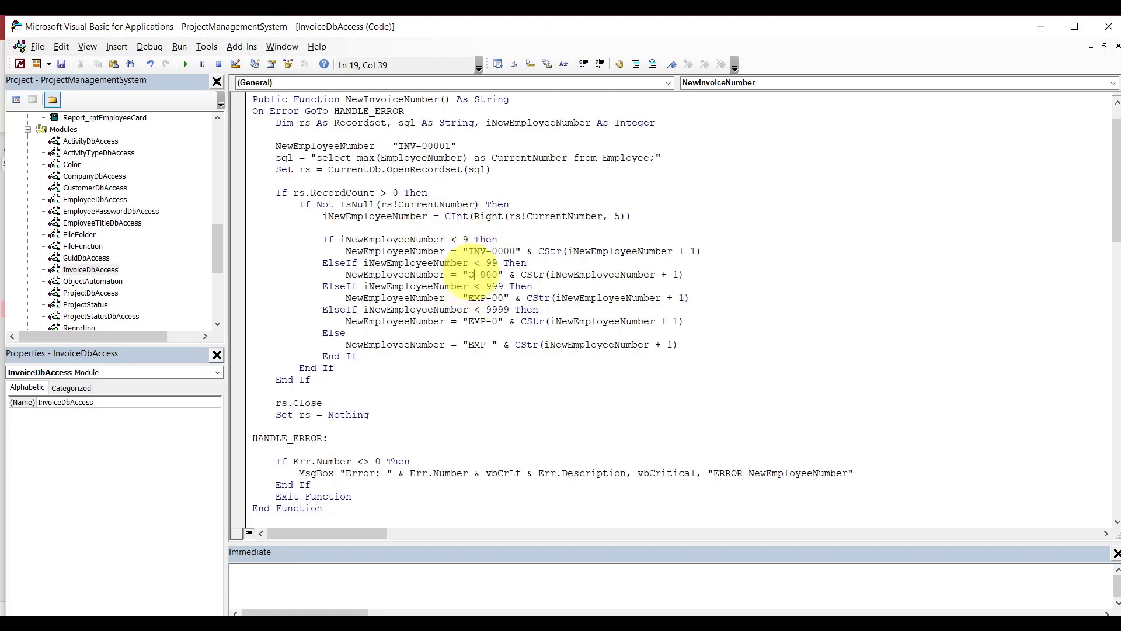
double_click(475, 297)
text(I)
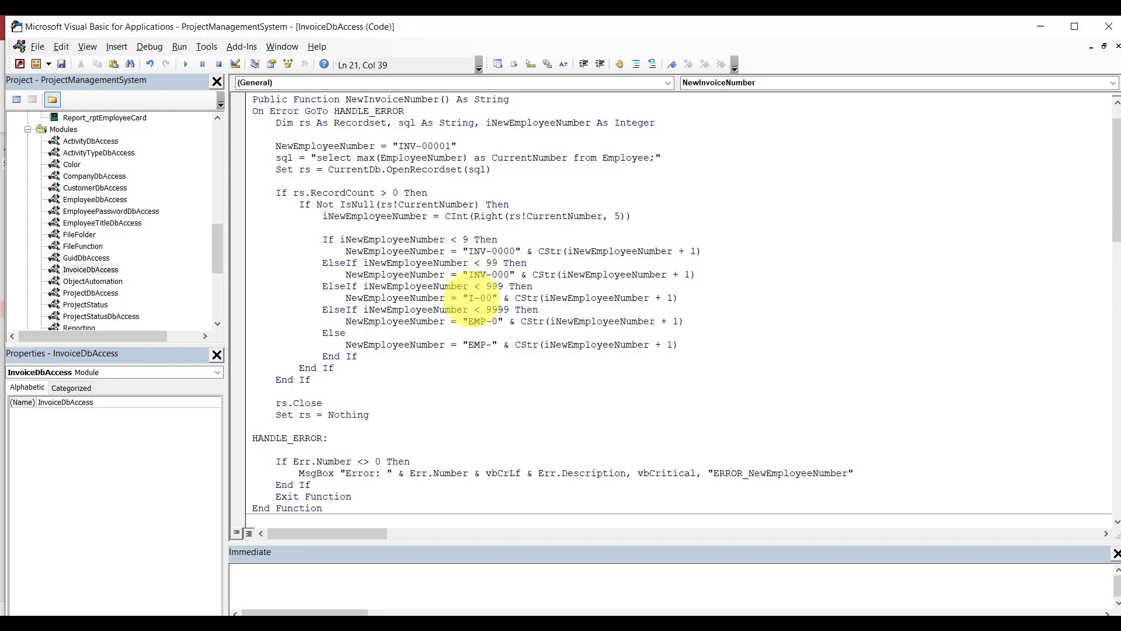
text(NV)
double_click(468, 310)
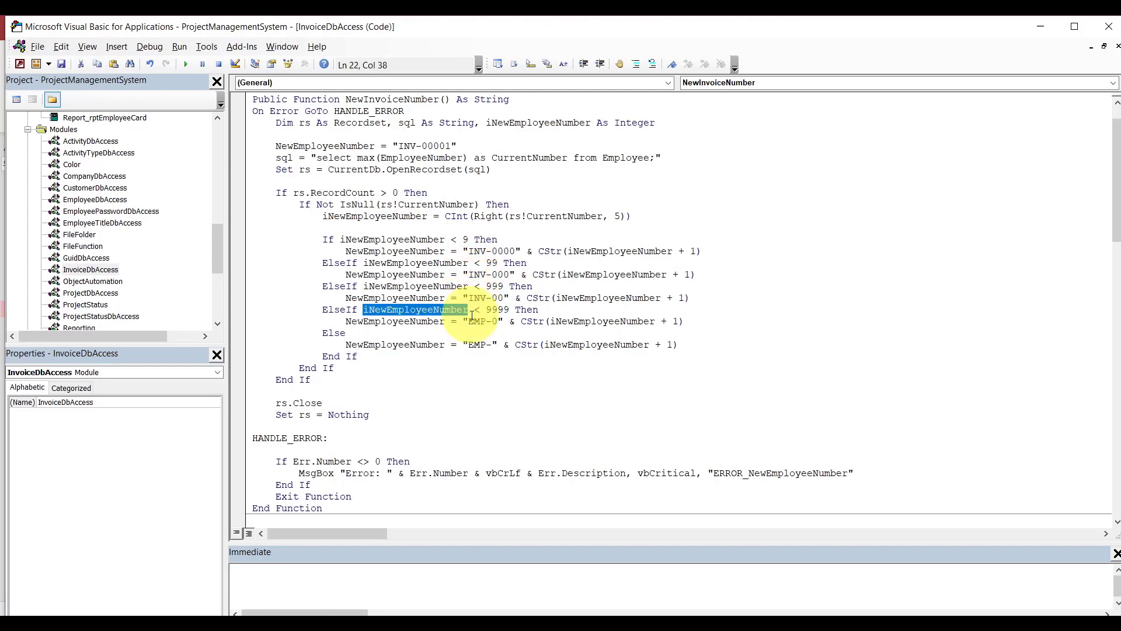
double_click(476, 322)
text(IN)
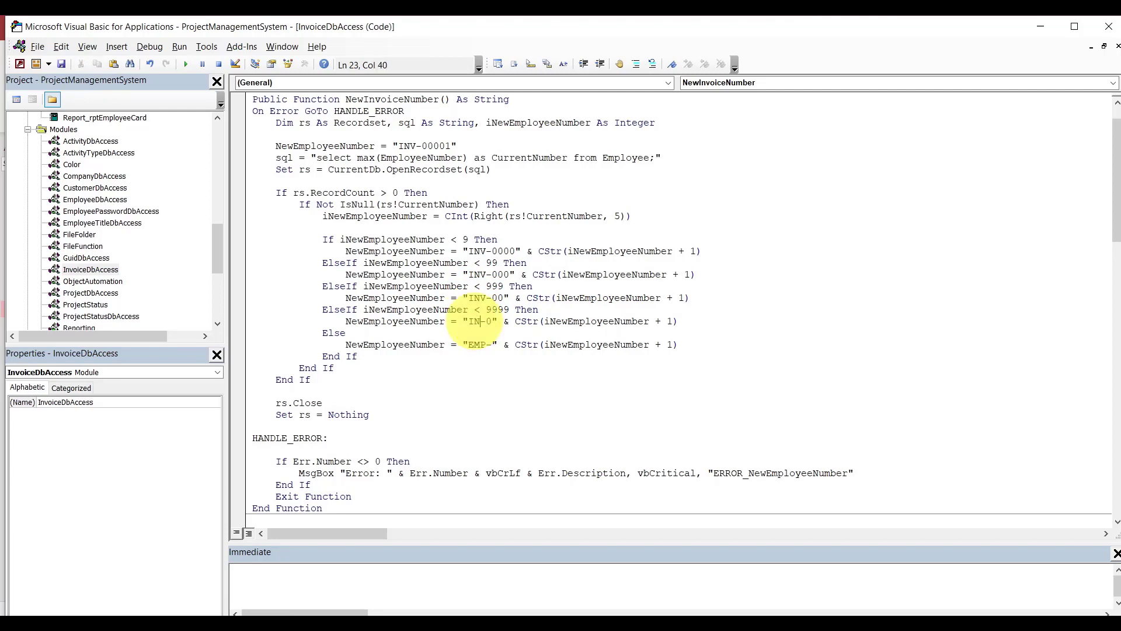
text(V)
double_click(476, 345)
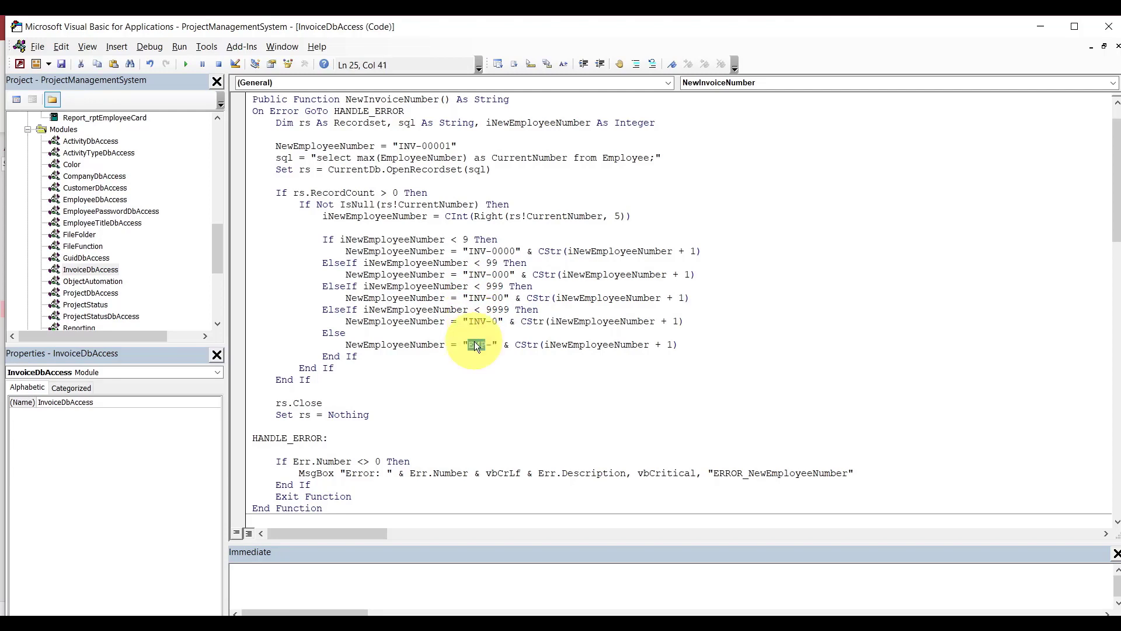
text(INV)
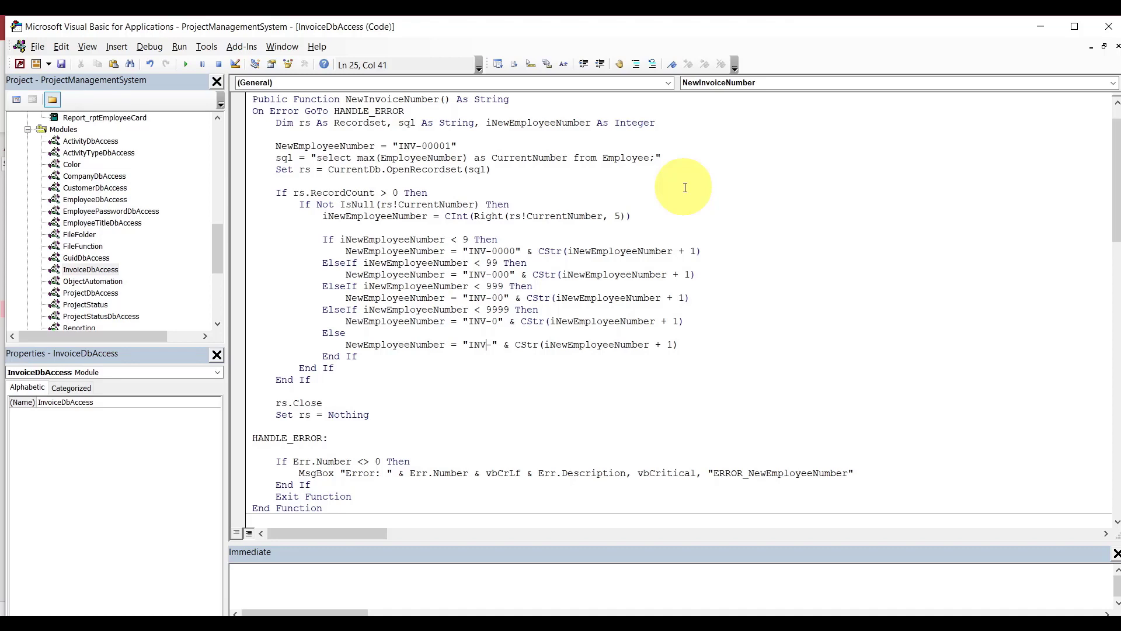
Change the SQL to query max(InvoiceNumber) from the Invoice table.
click(417, 158)
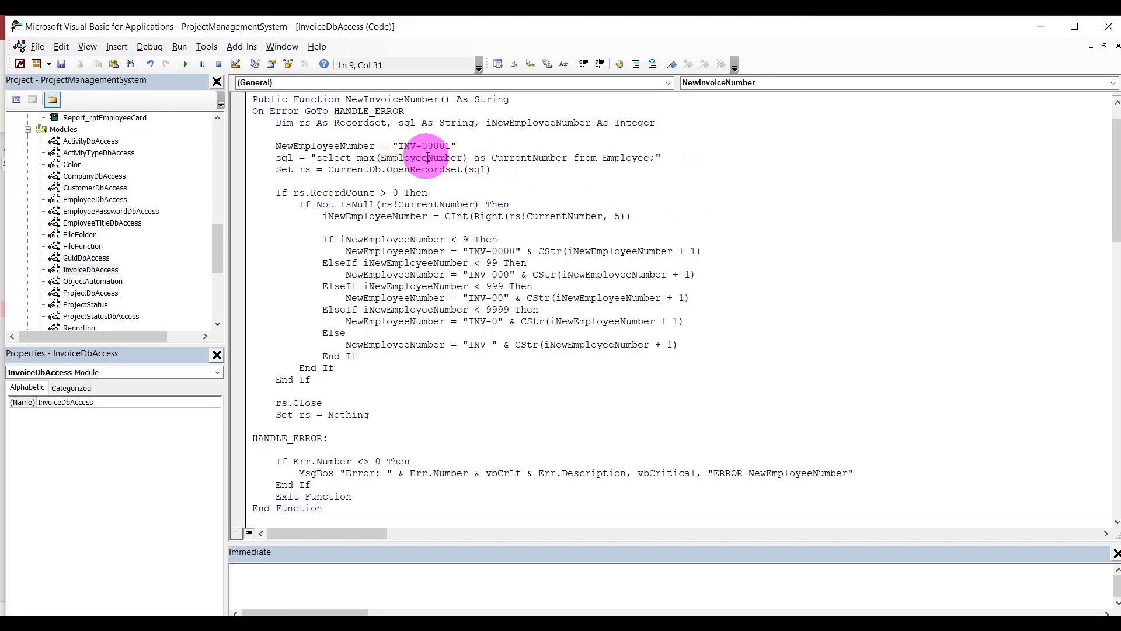
key(Delete)
key(Delete)
key(BackSpace)
key(BackSpace)
key(BackSpace)
key(BackSpace)
key(BackSpace)
key(BackSpace)
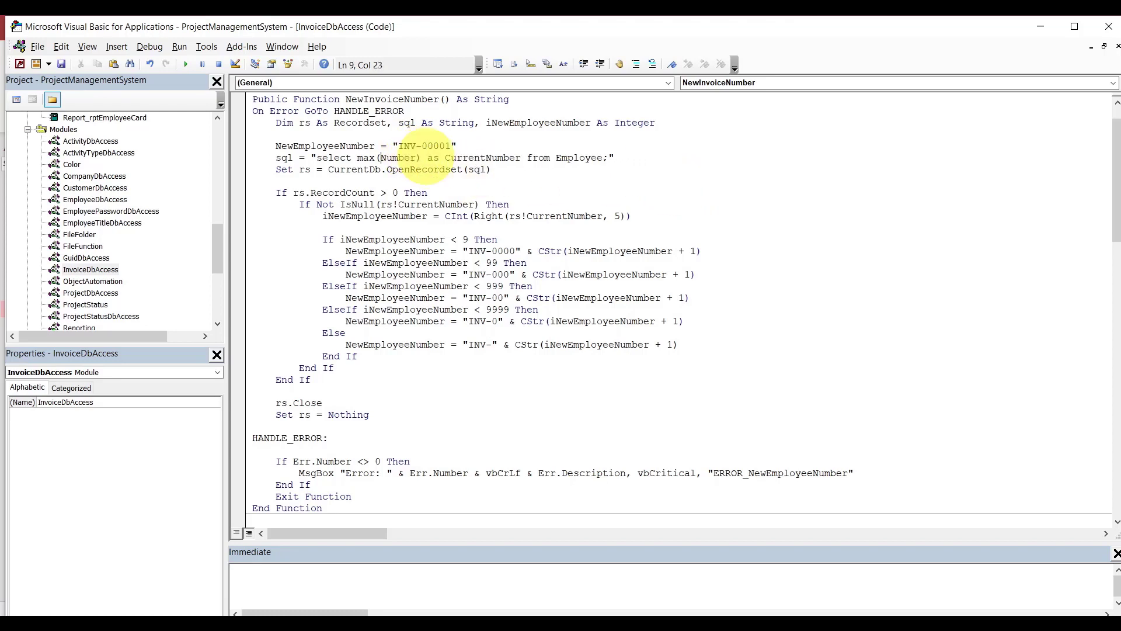
text(iN)
key(BackSpace)
key(BackSpace)
text(In)
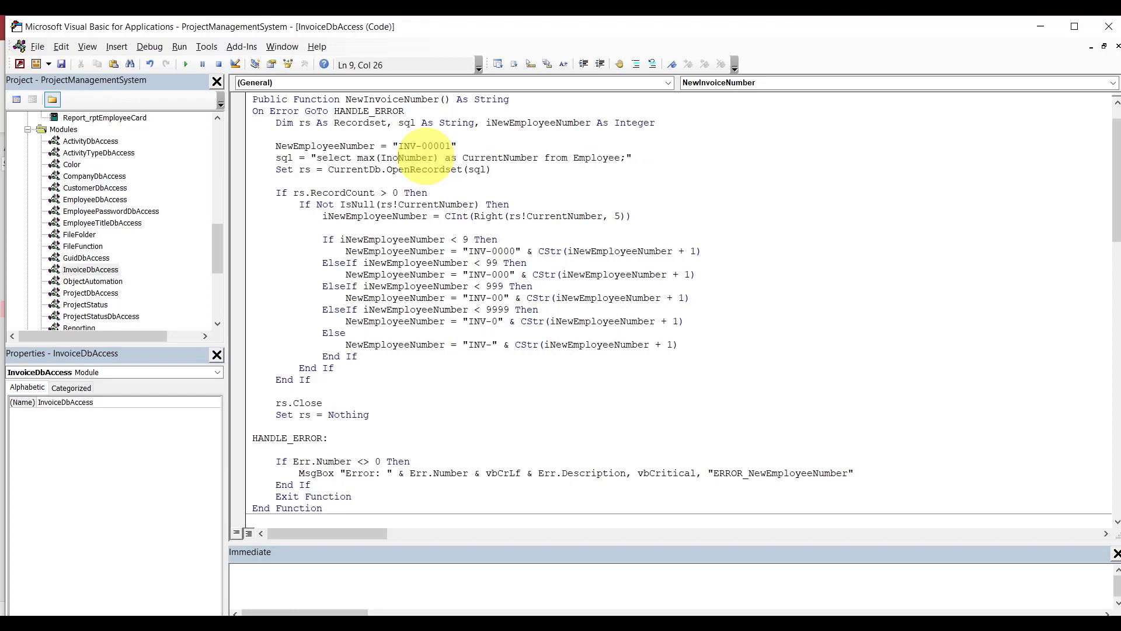
text(voice)
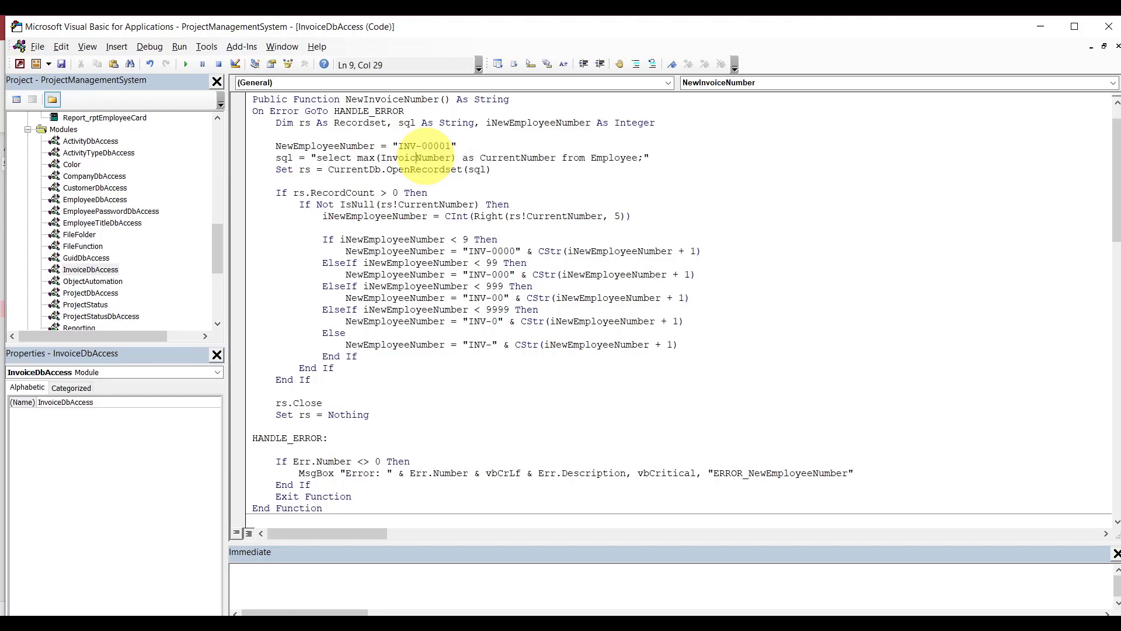
double_click(605, 159)
text(In)
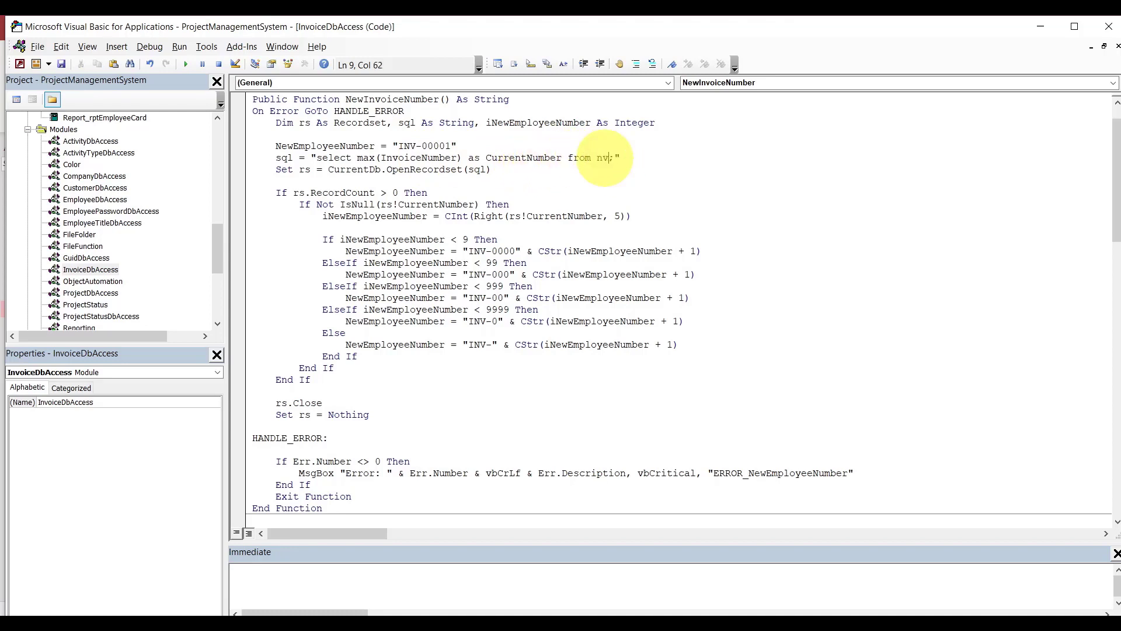
text(voice)
Save both changed modules.
click(606, 178)
key(ctrl+s)
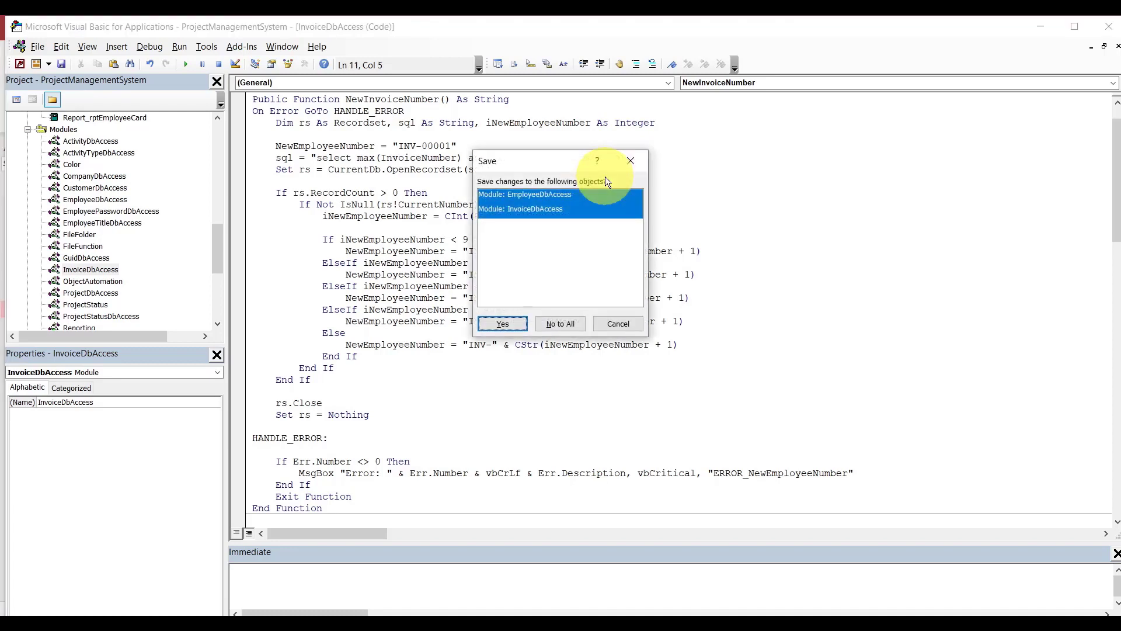
click(518, 325)
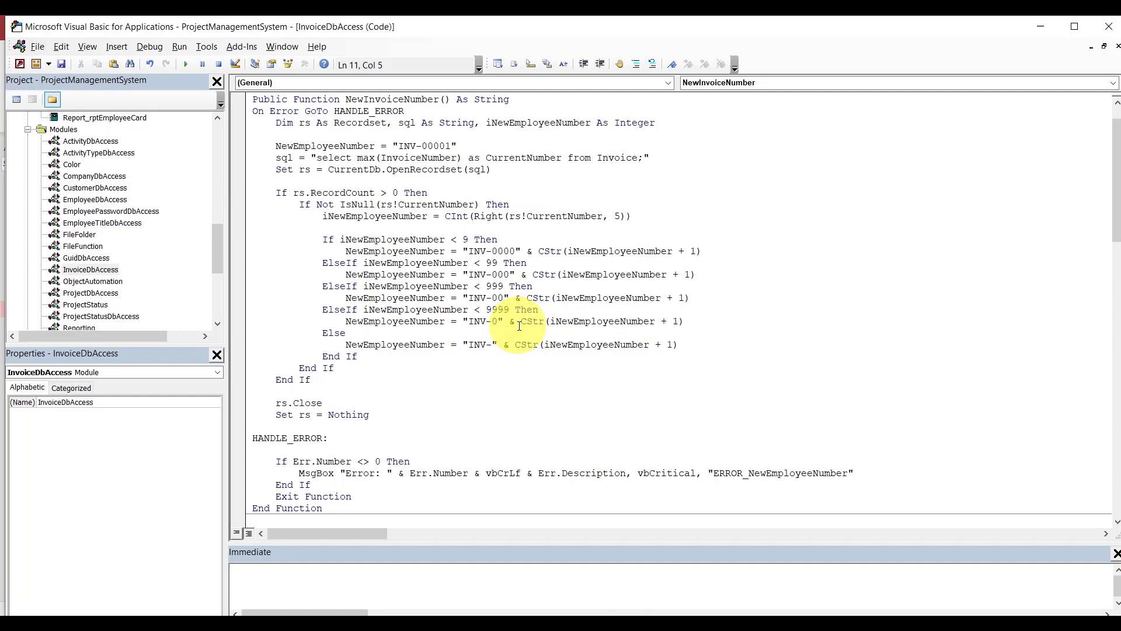
Change the error message title to ERROR_NewInvoiceNumber.
click(814, 472)
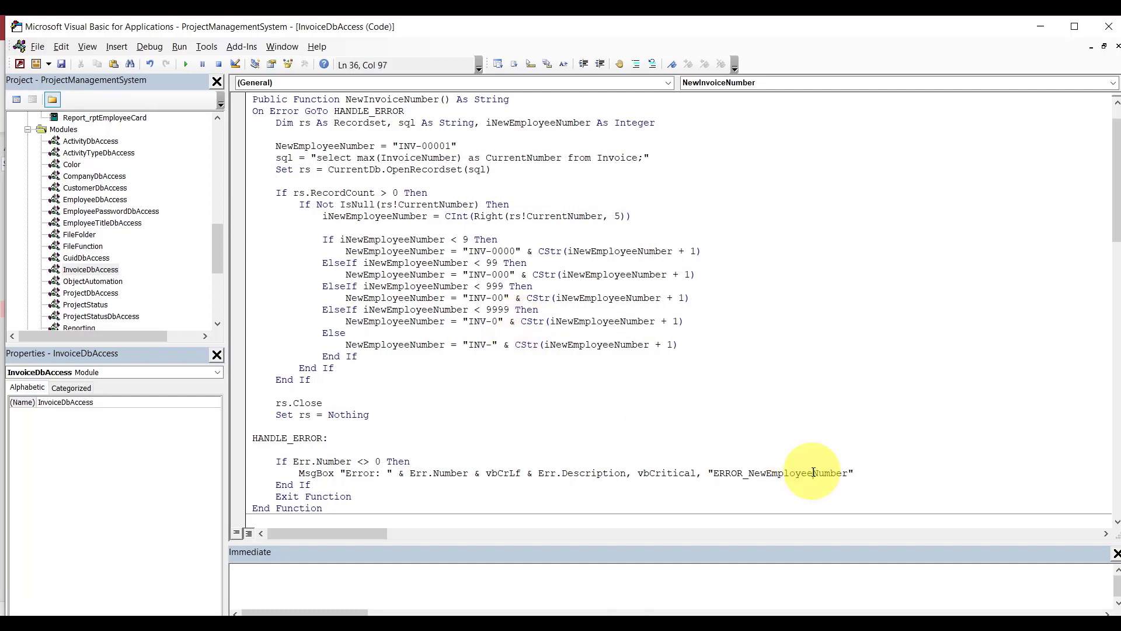
key(BackSpace)
key(BackSpace)
key(BackSpace)
key(BackSpace)
key(BackSpace)
key(BackSpace)
key(BackSpace)
key(BackSpace)
text(Invoice)
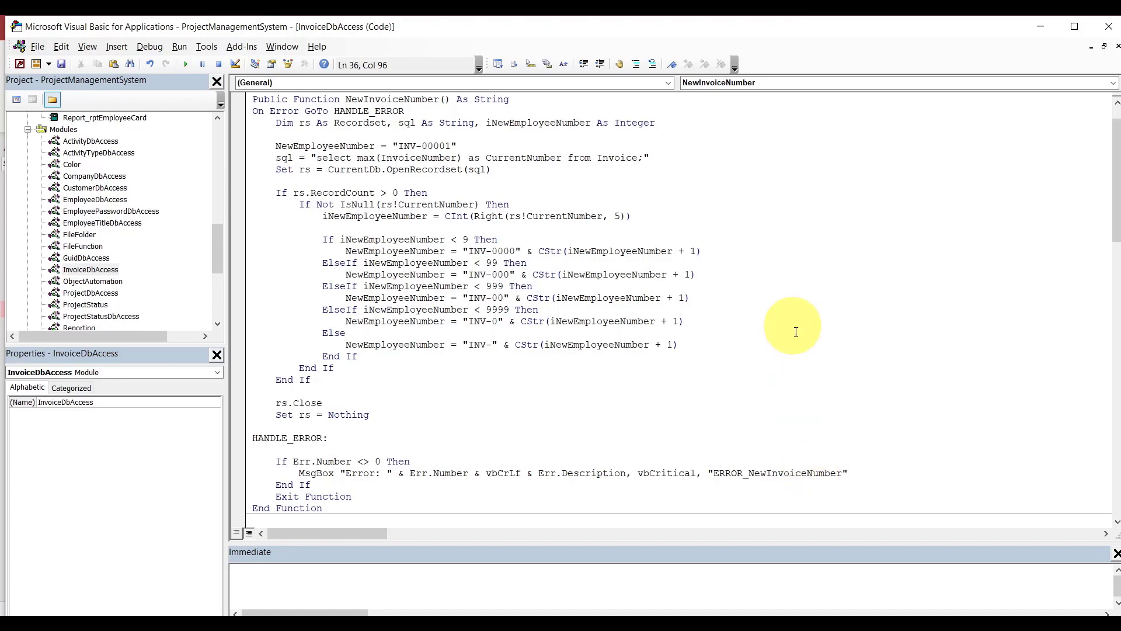
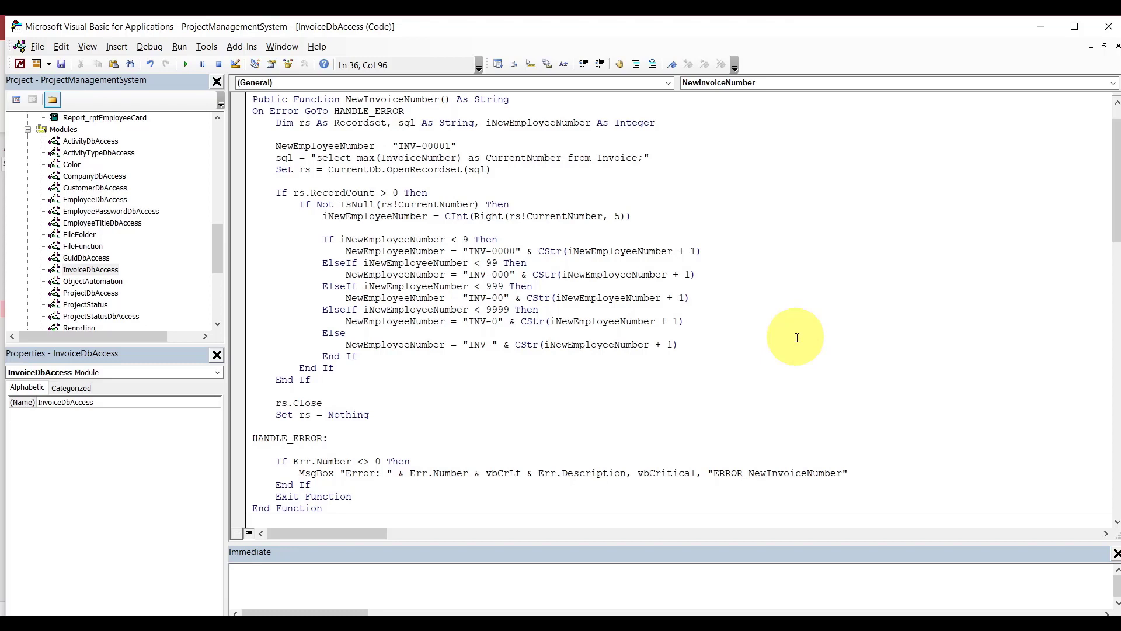
In the Invoice class's Class_Initialize, set sInvoiceNumber to InvoiceDbAccess.NewInvoiceNumber.
drag(212, 249, 212, 298)
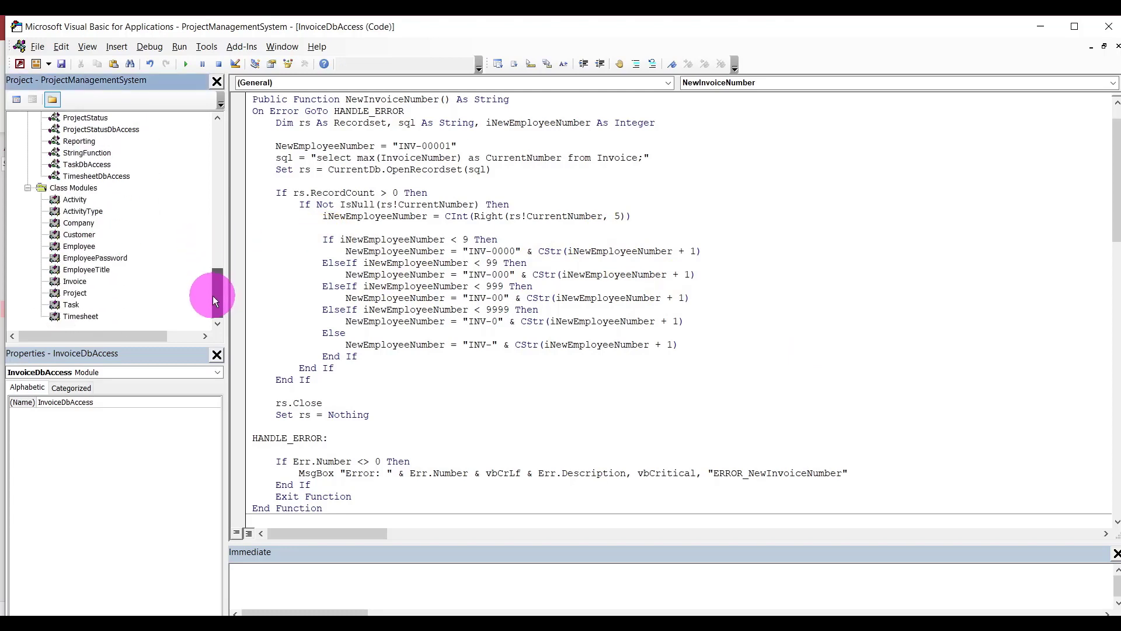
double_click(75, 280)
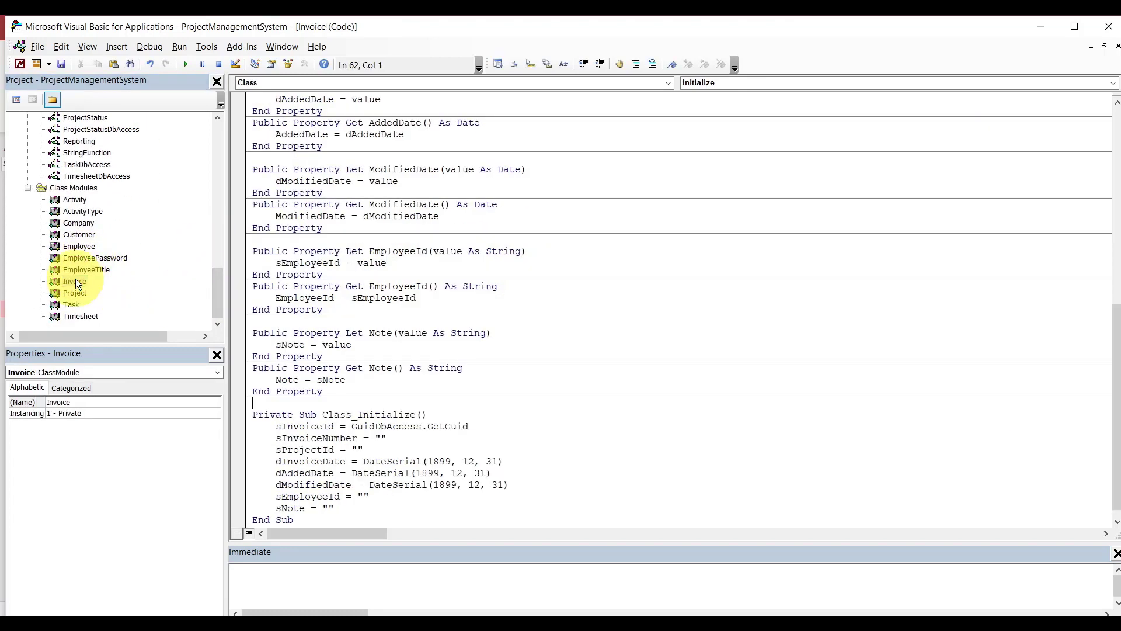
key(BackSpace)
key(BackSpace)
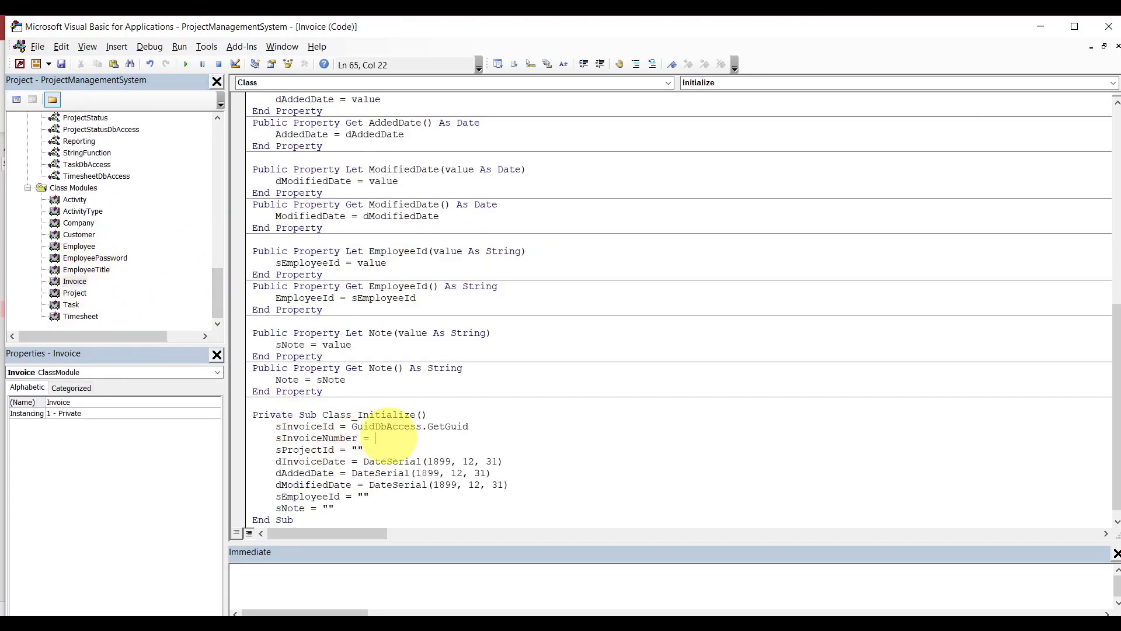
text(invoicedbaccess.ne)
key(Tab)
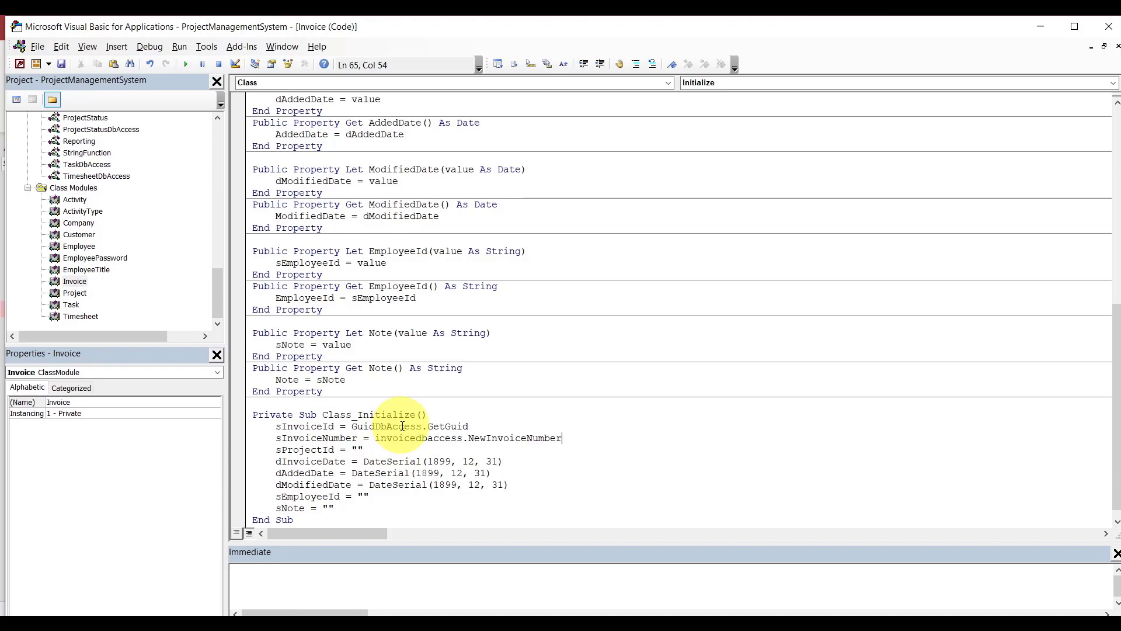
click(403, 424)
click(393, 399)
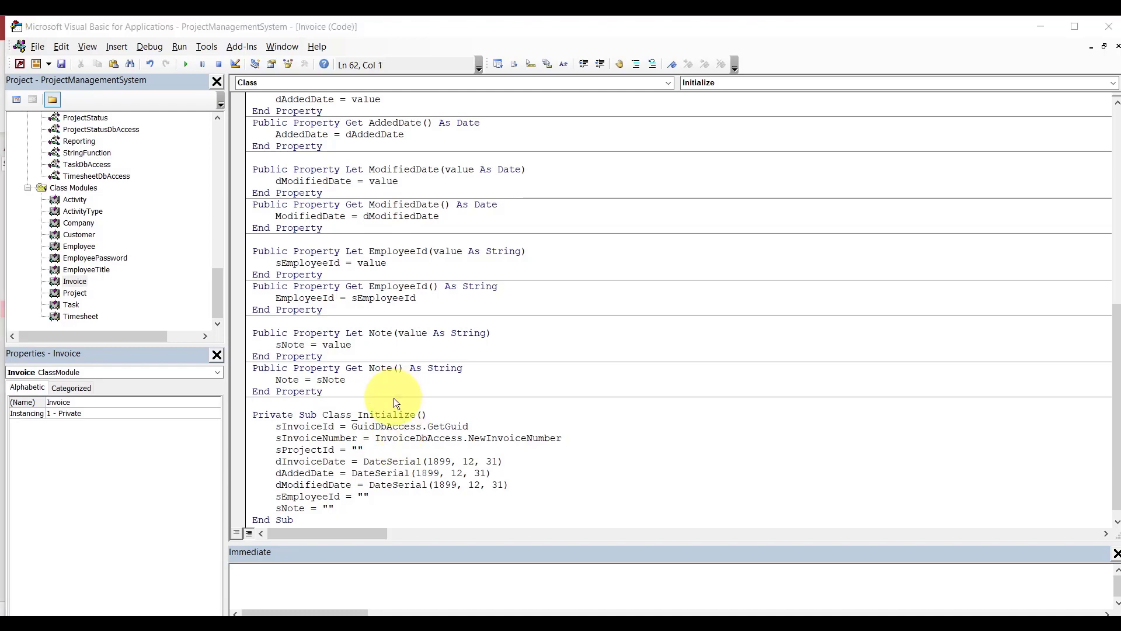
Save both modified modules and return to Access.
key(ctrl+s)
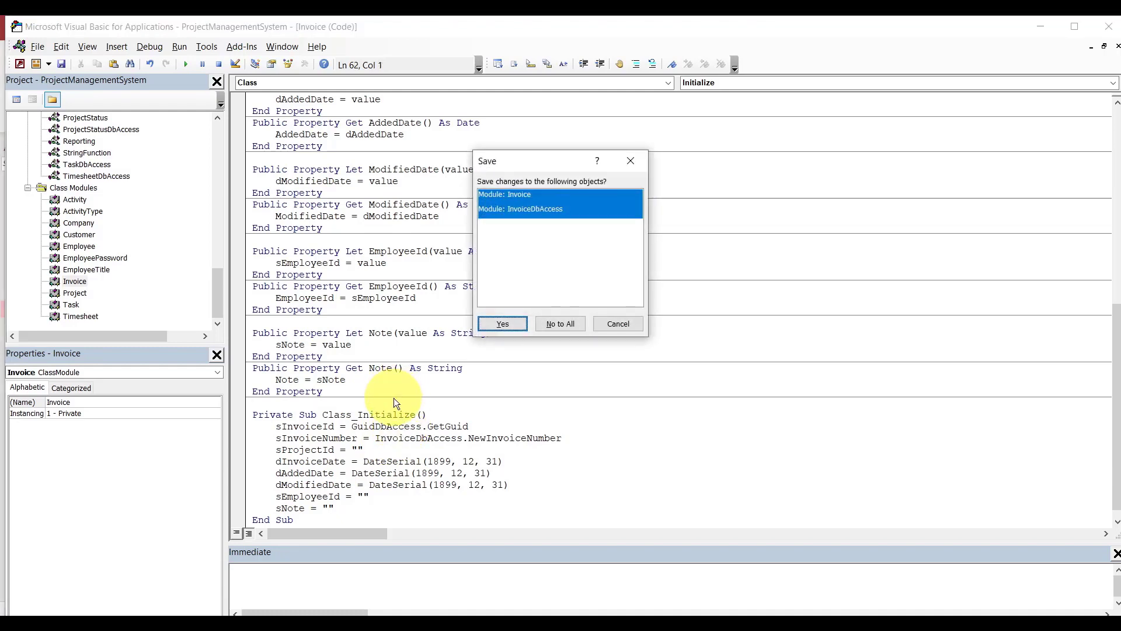
click(501, 318)
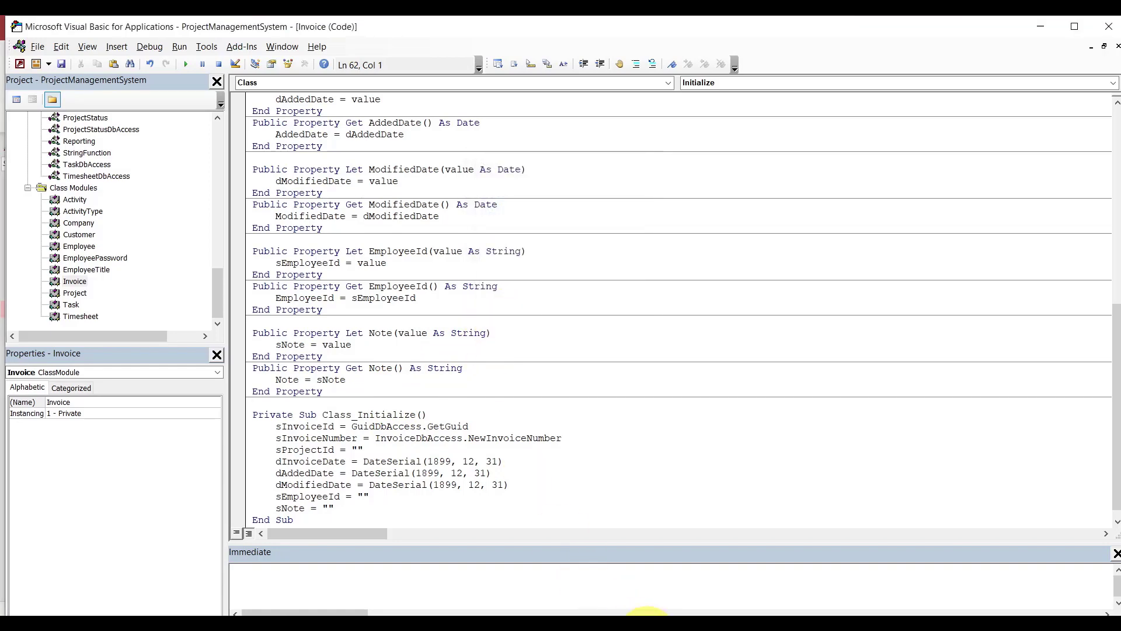
mouse_move(648, 624)
click(580, 582)
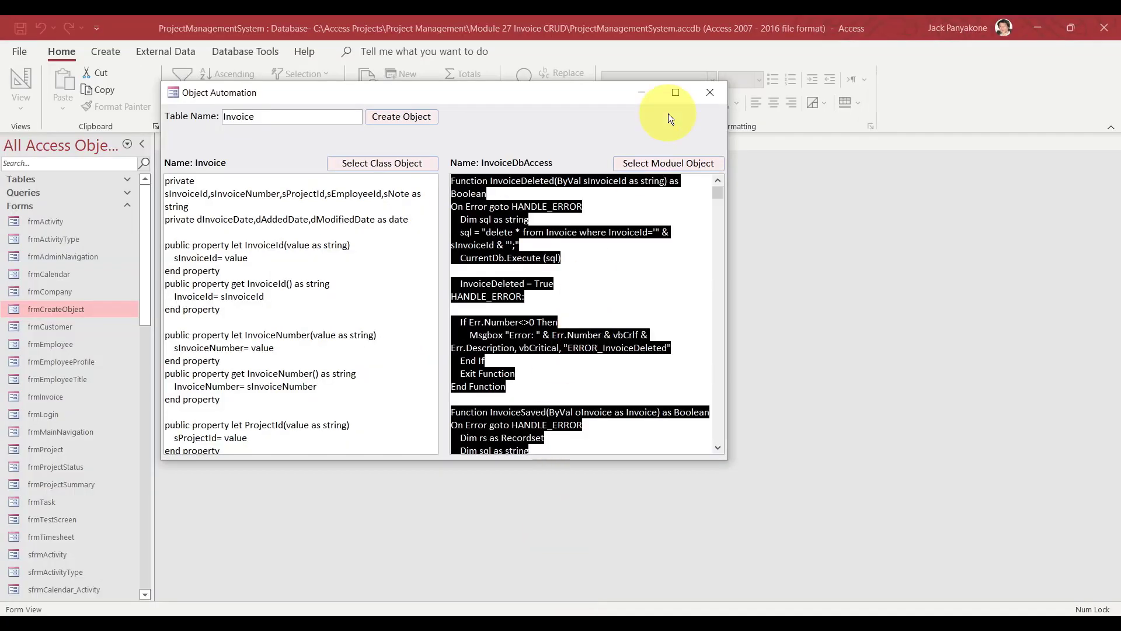
Close the Object Automation form and open qryInvoiceList in Design View.
click(710, 93)
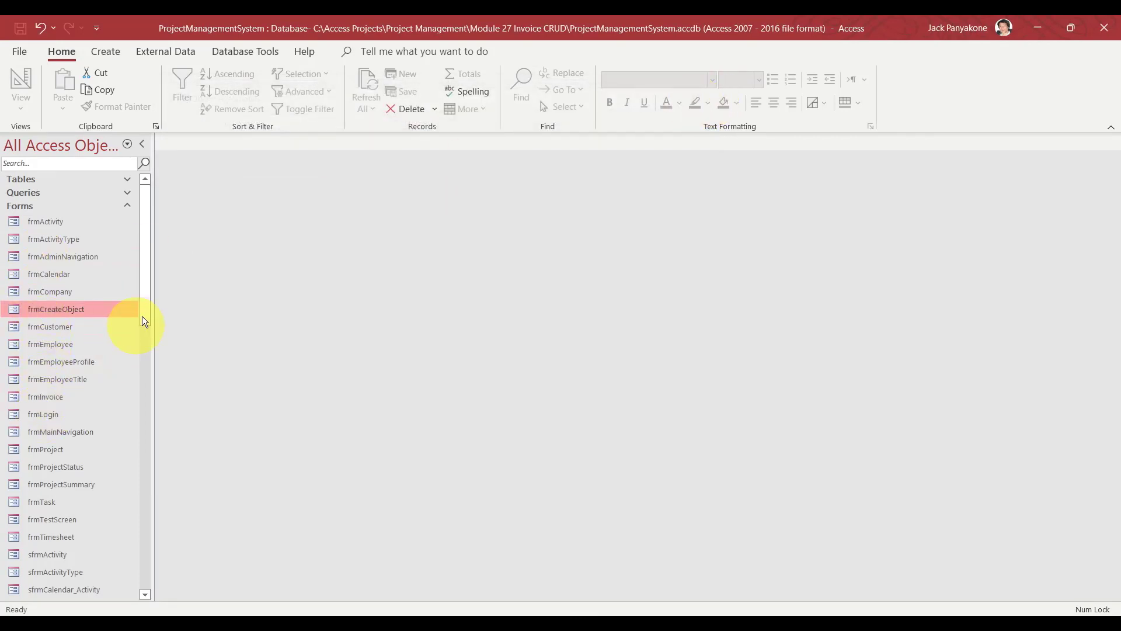
drag(145, 307, 143, 370)
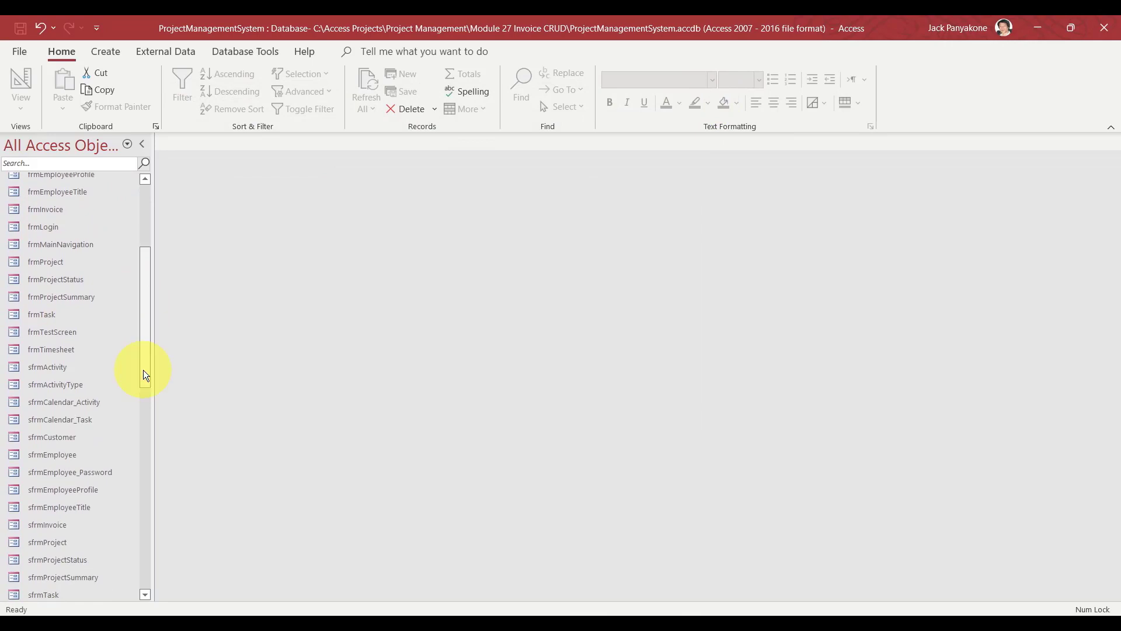
click(49, 527)
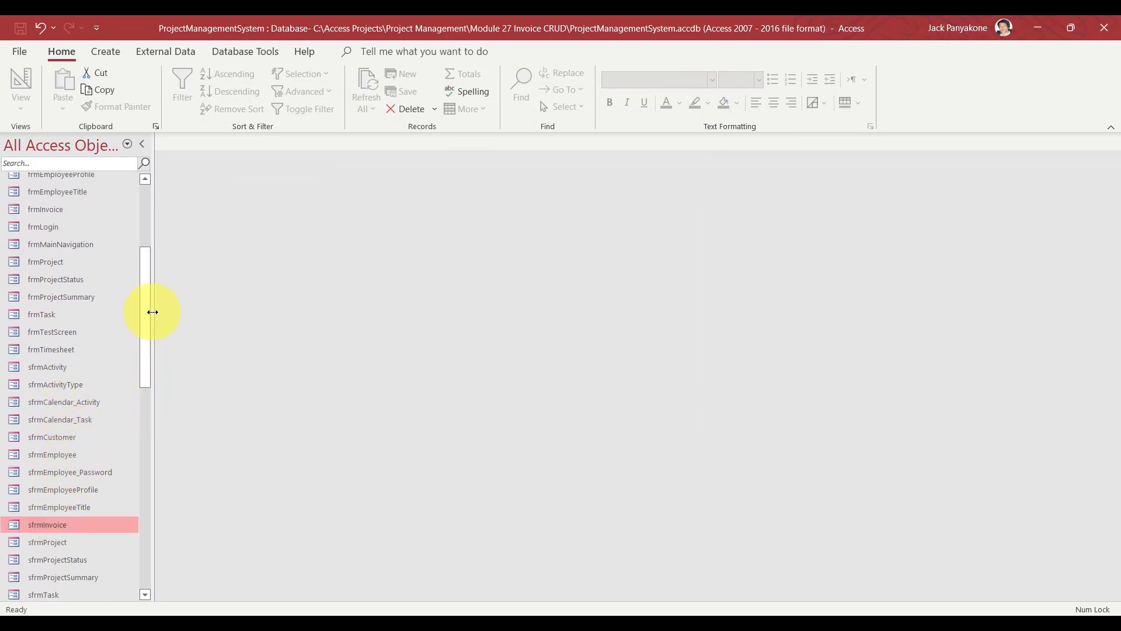
drag(143, 314, 142, 191)
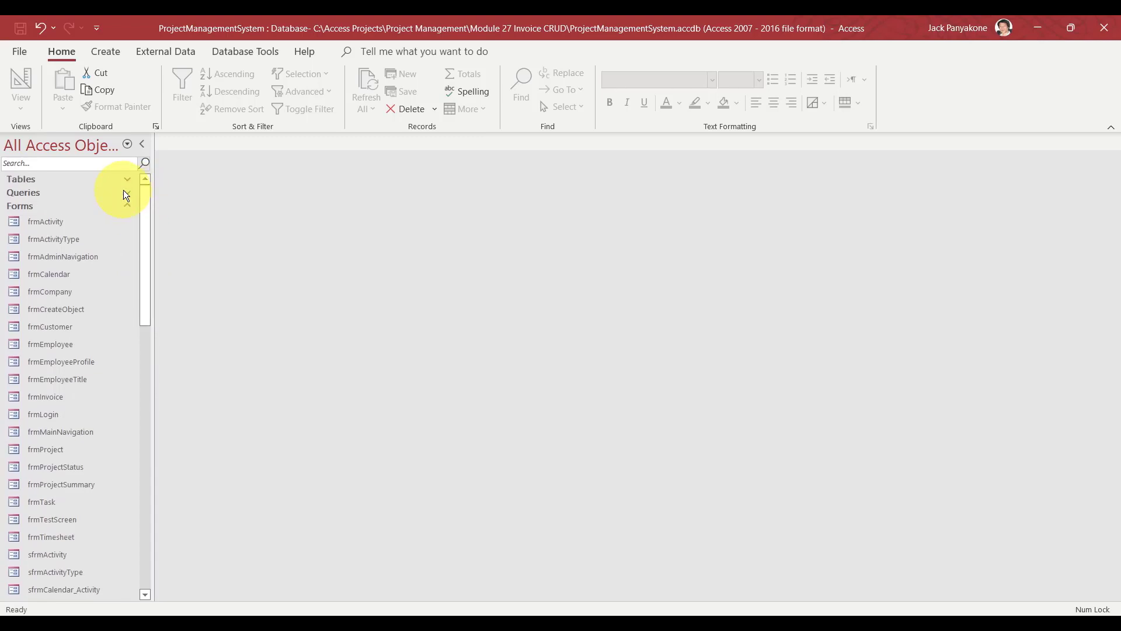
click(128, 192)
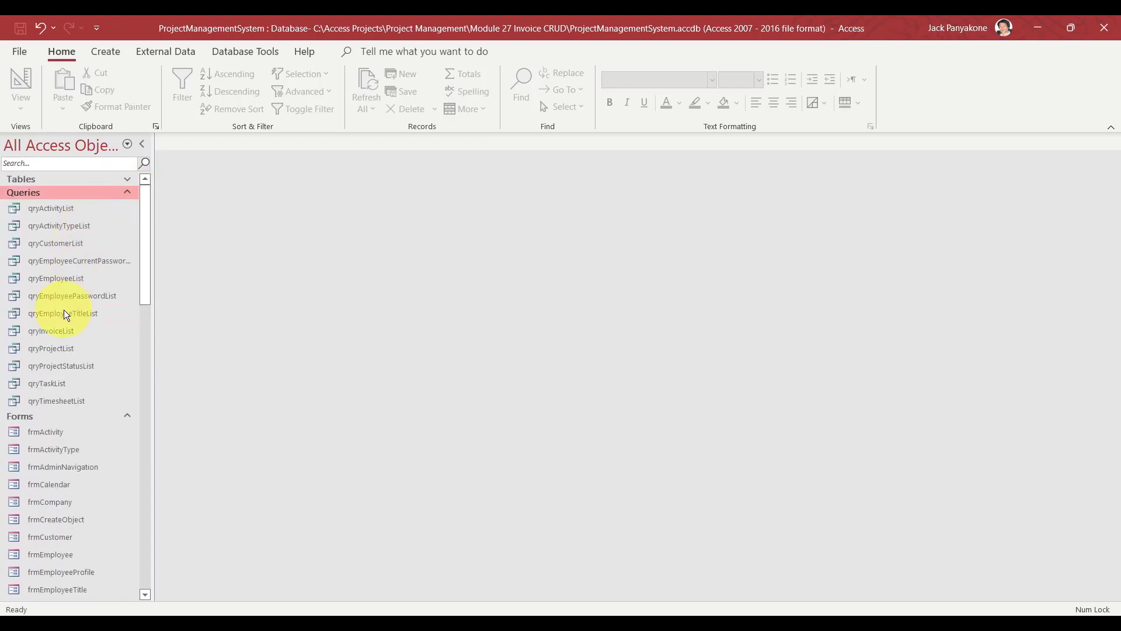
right_click(58, 331)
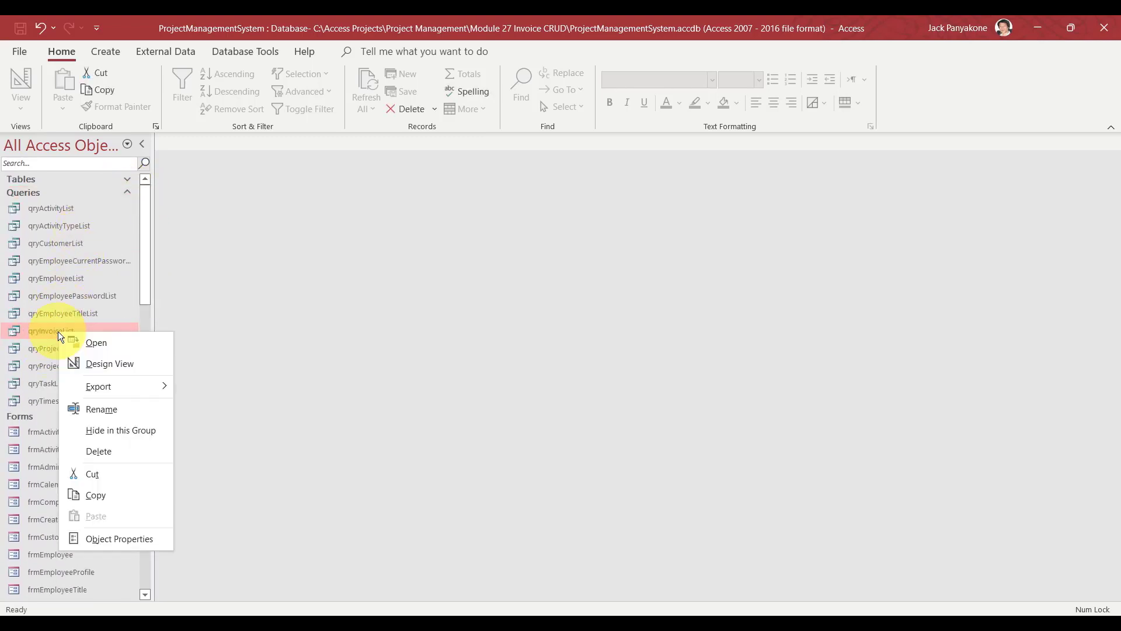
click(95, 364)
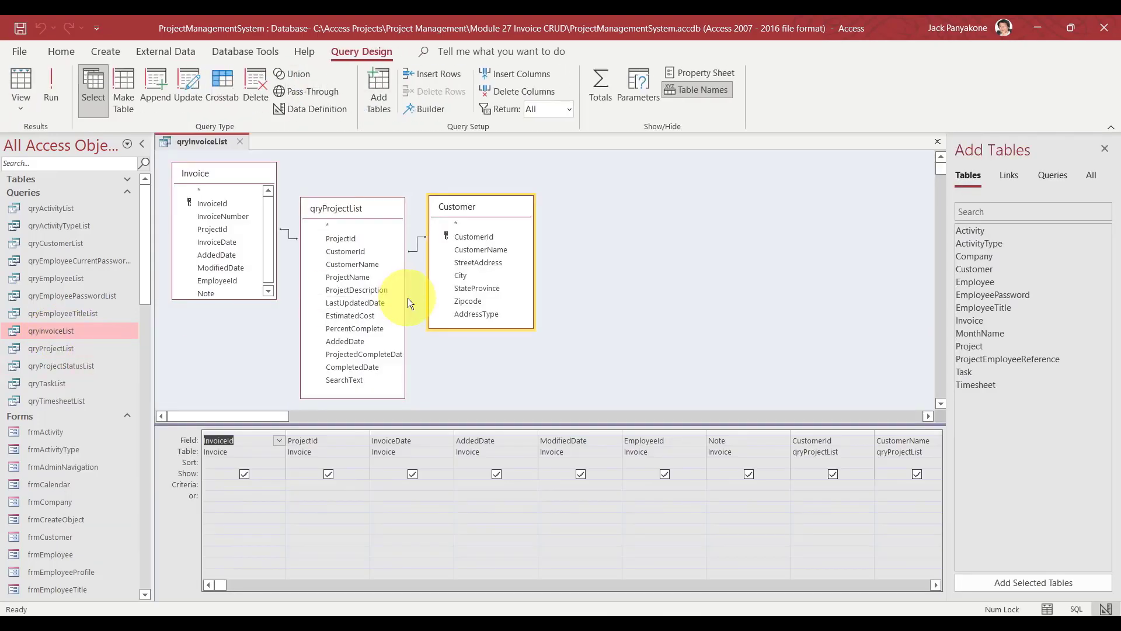
Move the InvoiceNumber column to the second position in the query grid.
click(234, 216)
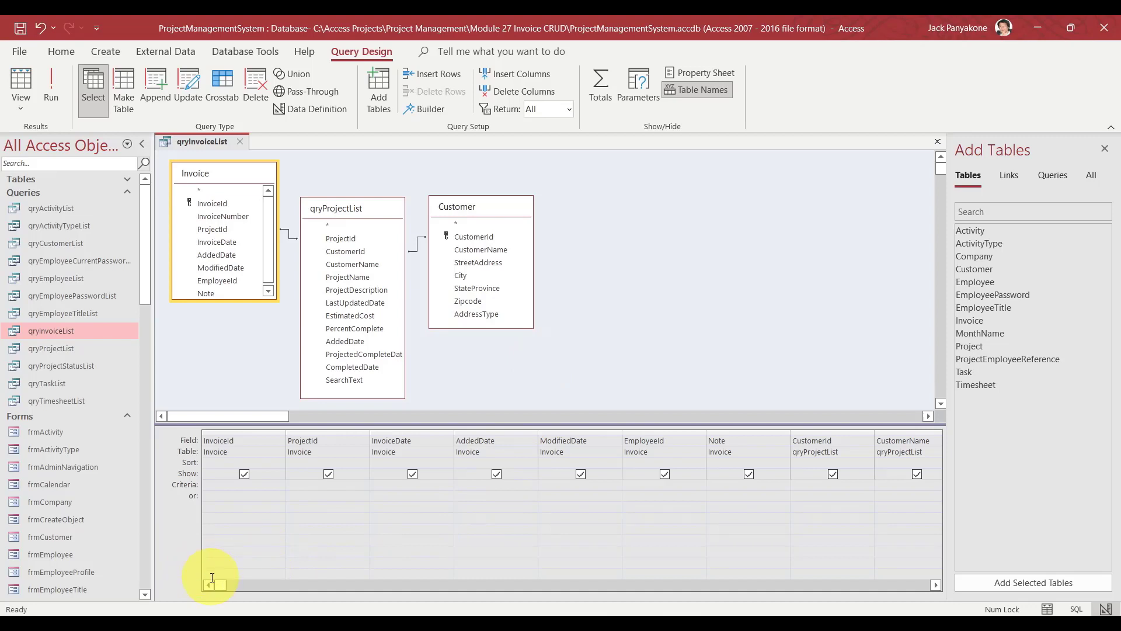
drag(214, 583, 723, 566)
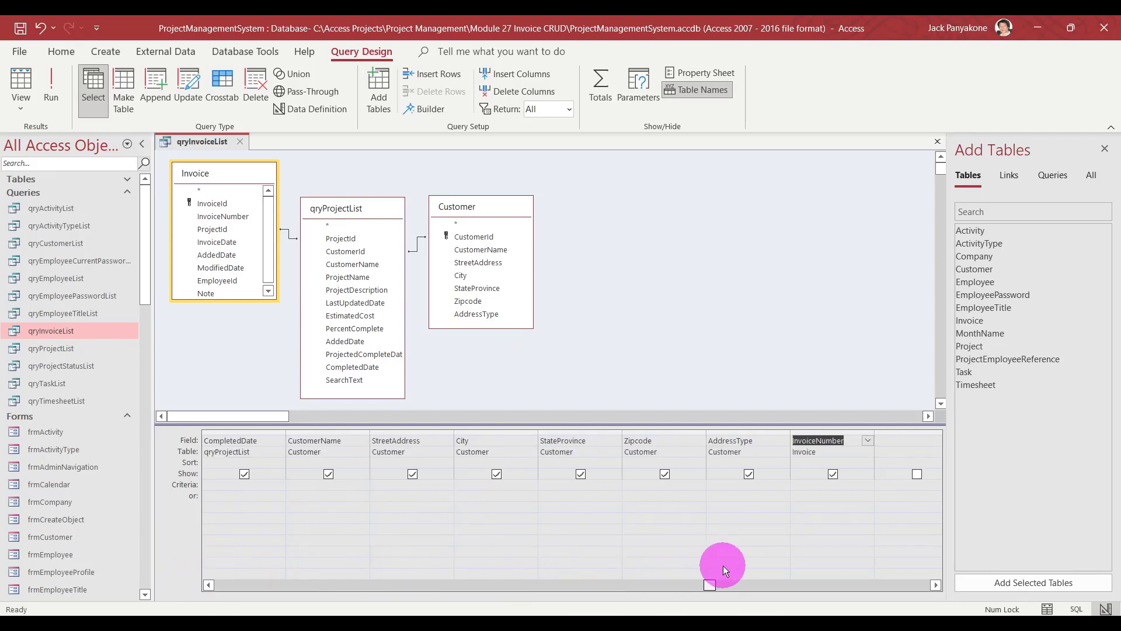
click(841, 432)
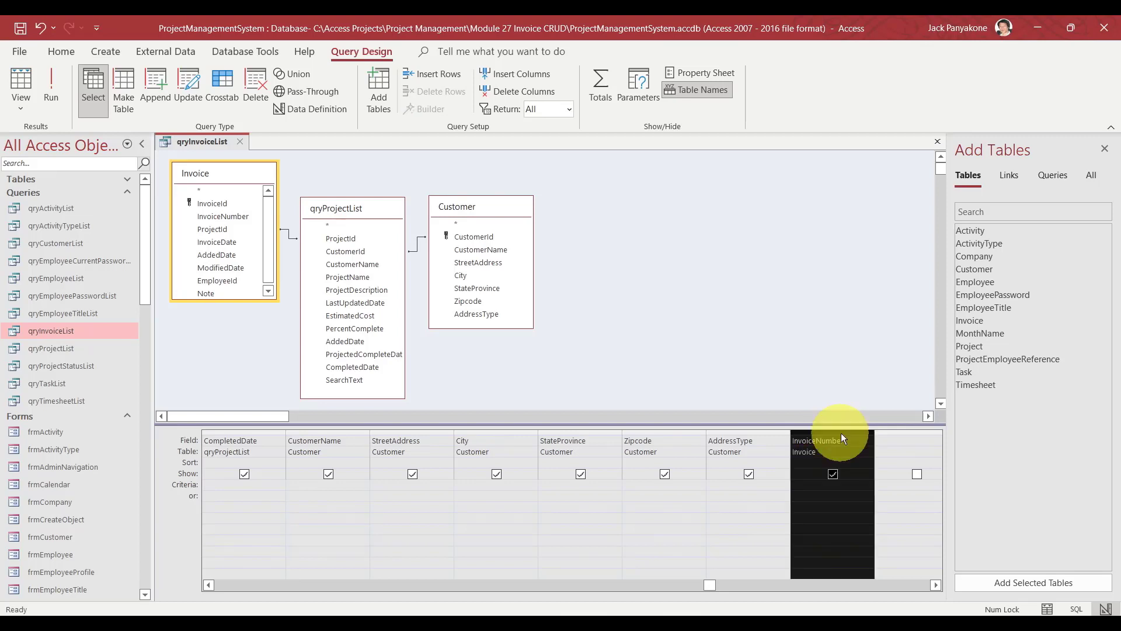
drag(841, 433, 308, 458)
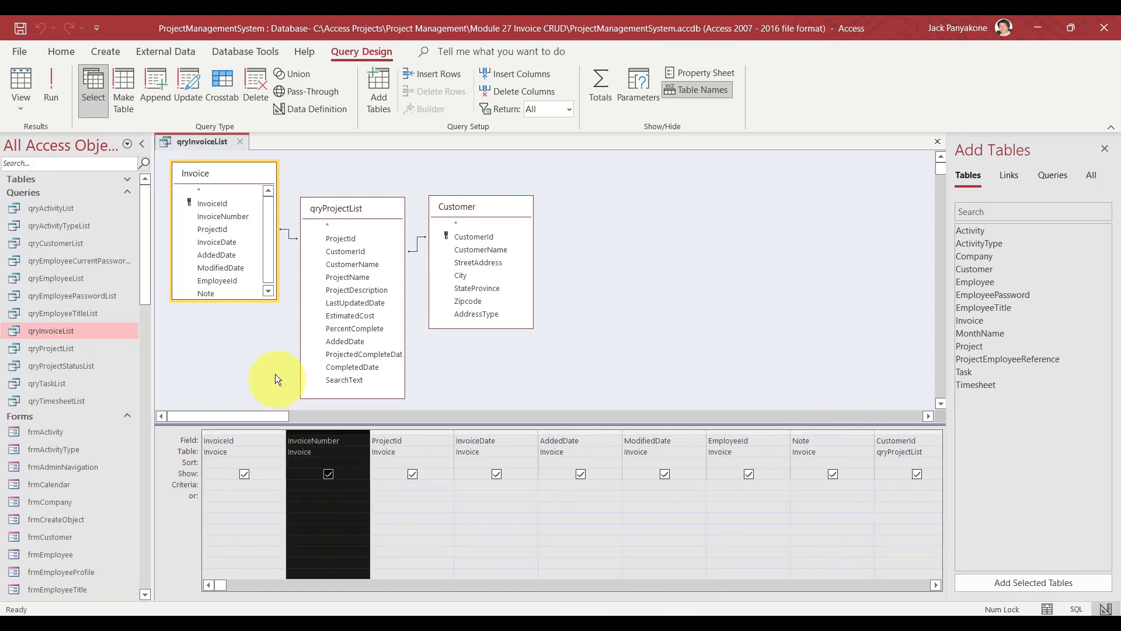
click(271, 358)
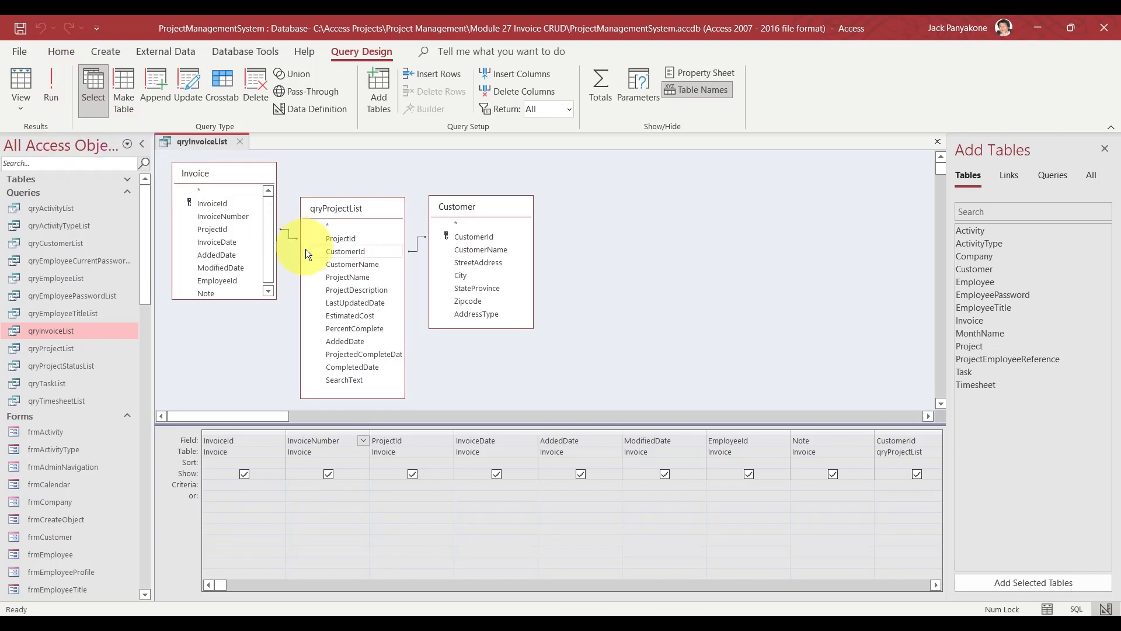
Run the query to check its results, then return to Design View at an empty column.
click(54, 74)
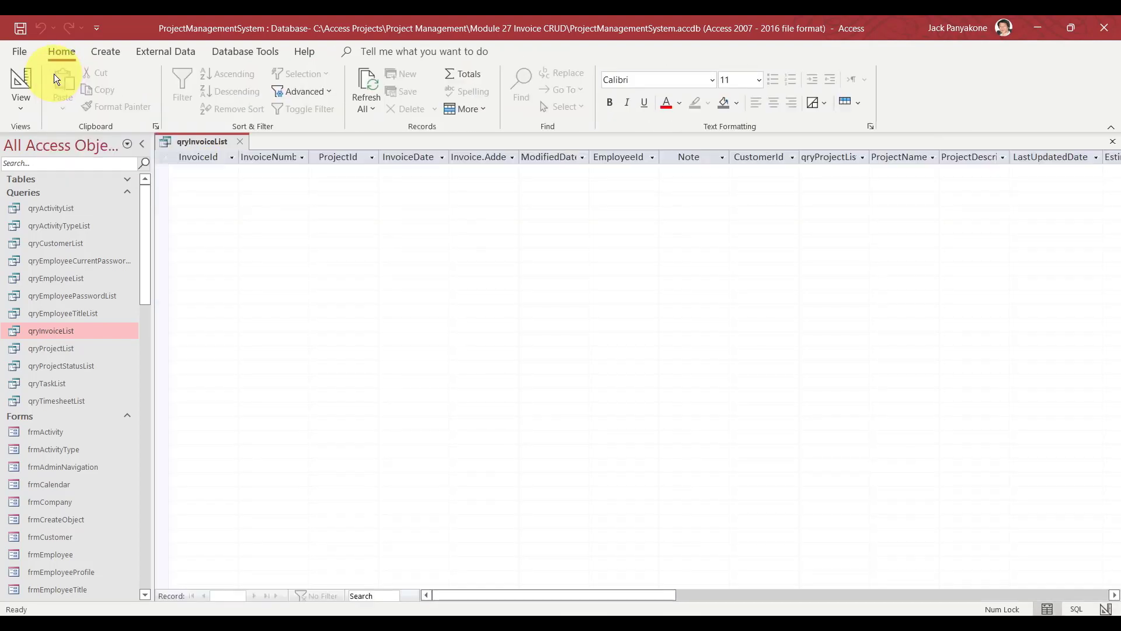
right_click(225, 146)
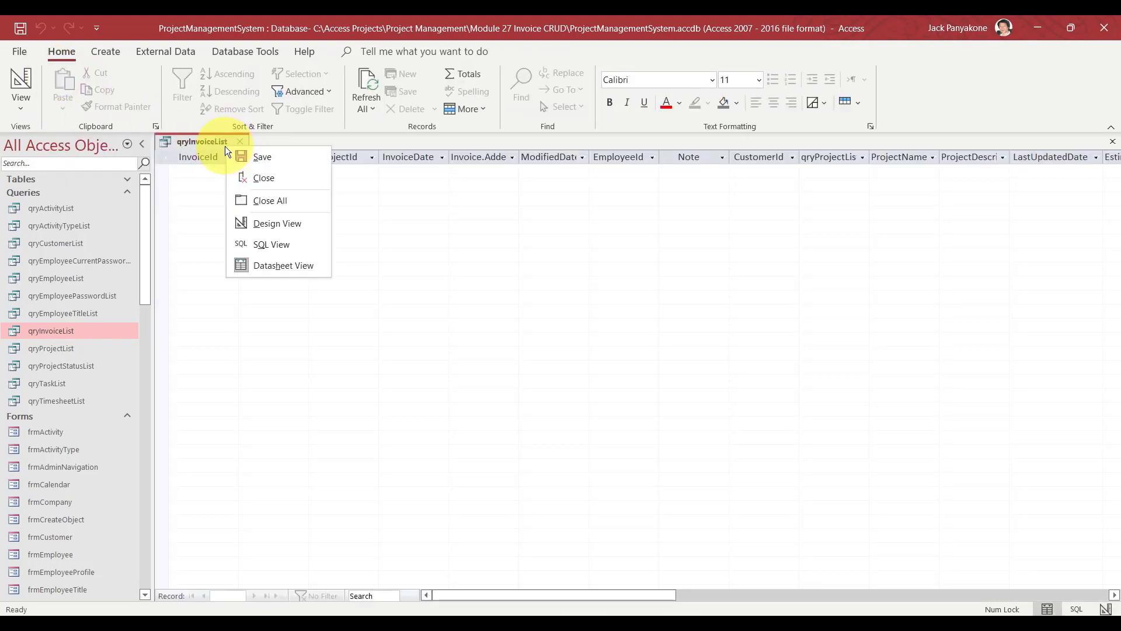
click(277, 224)
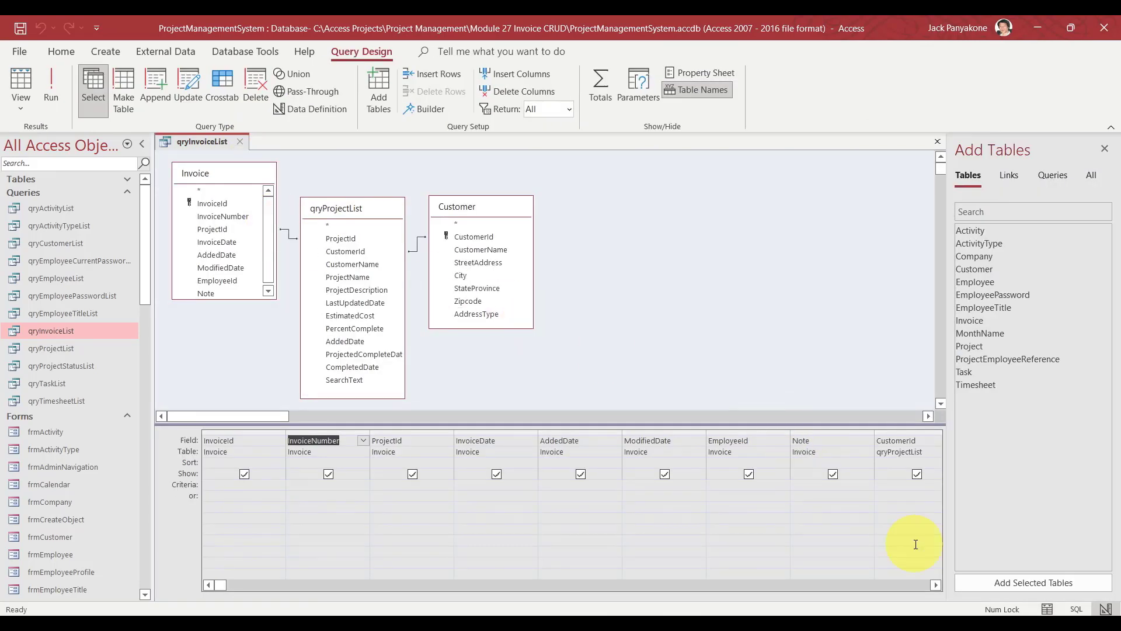
click(935, 585)
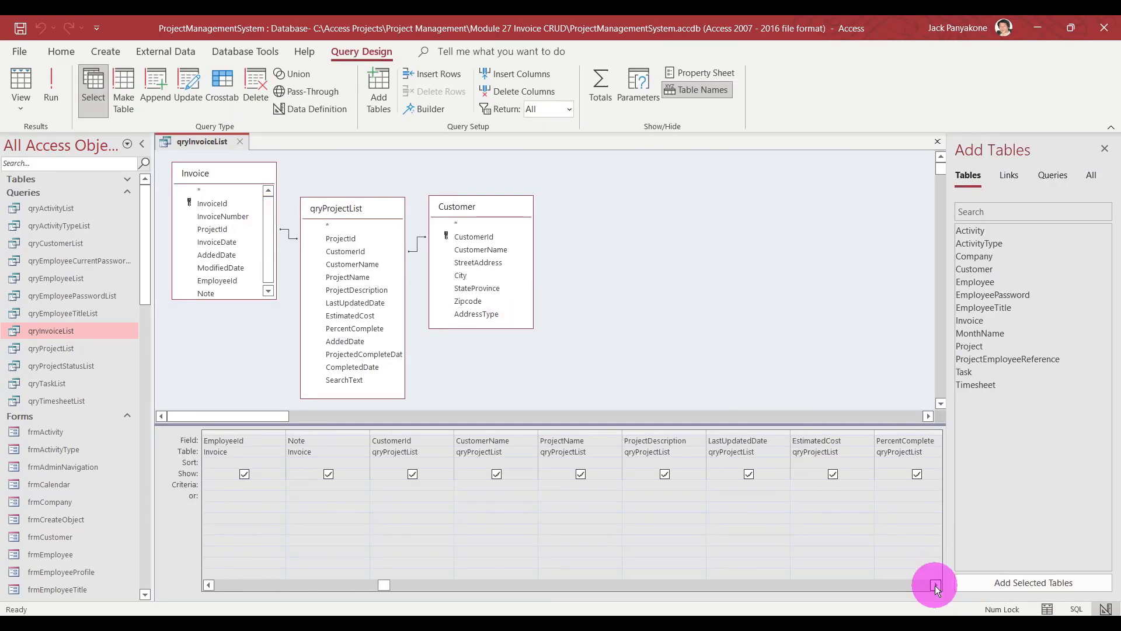
click(935, 585)
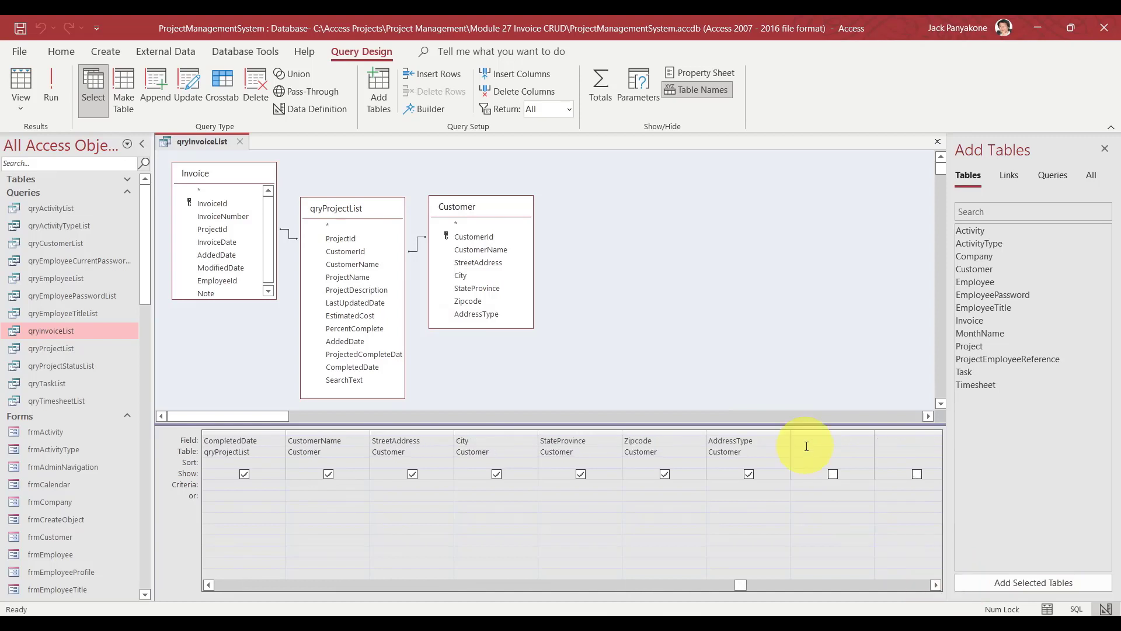
right_click(806, 438)
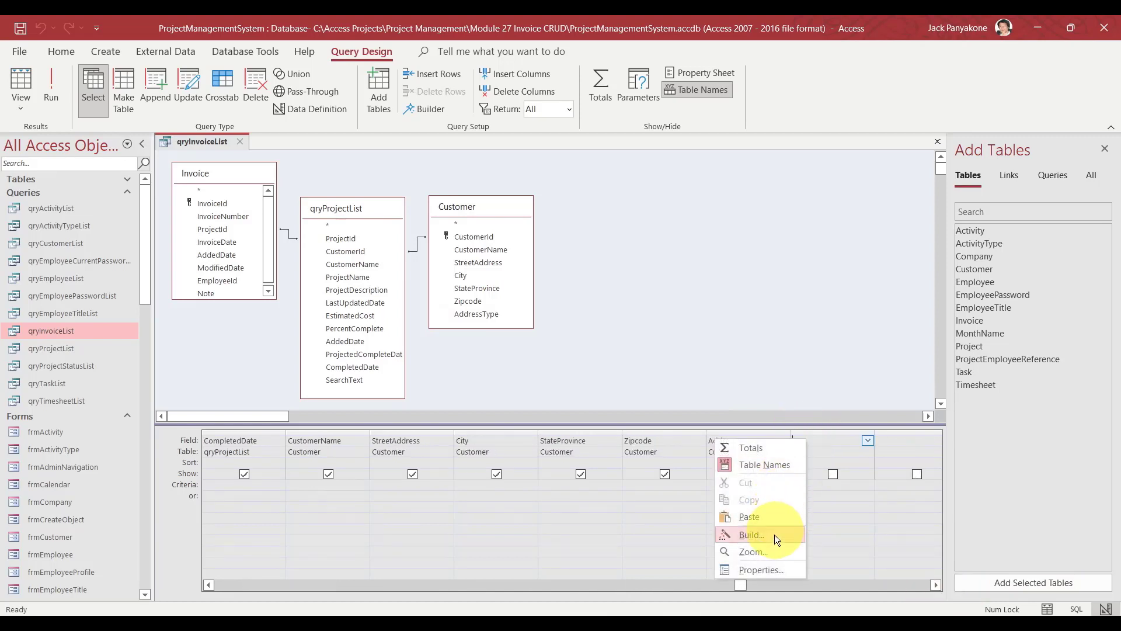
Add the field SearchText: invoicenumber&customername&projectname, then save and close the query.
click(754, 551)
text(SE)
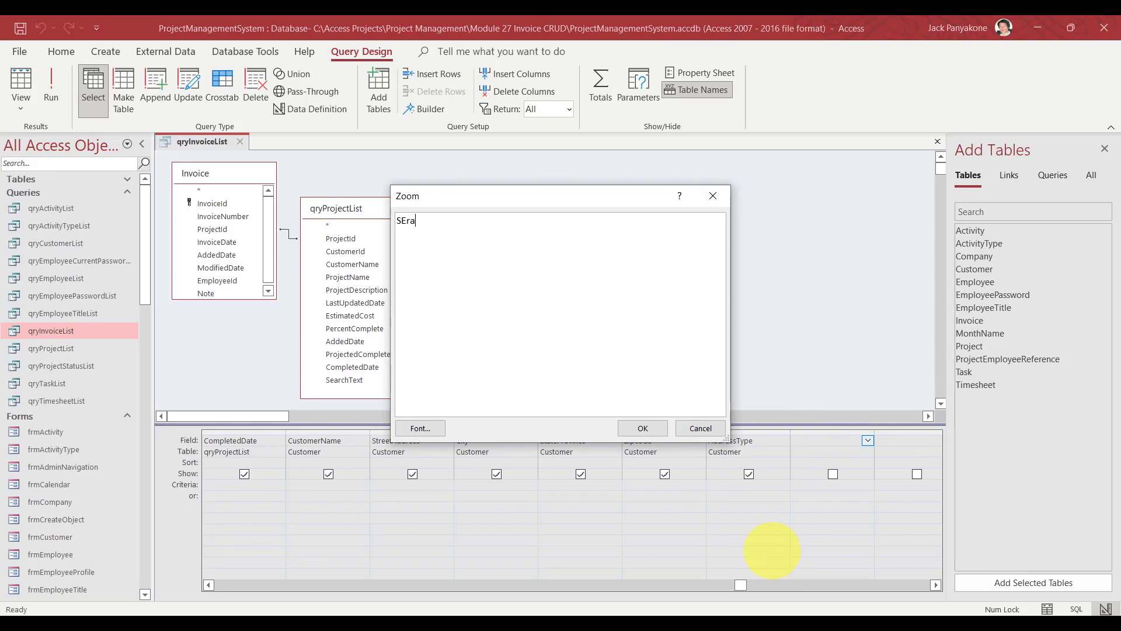
key(BackSpace)
text(earchText:)
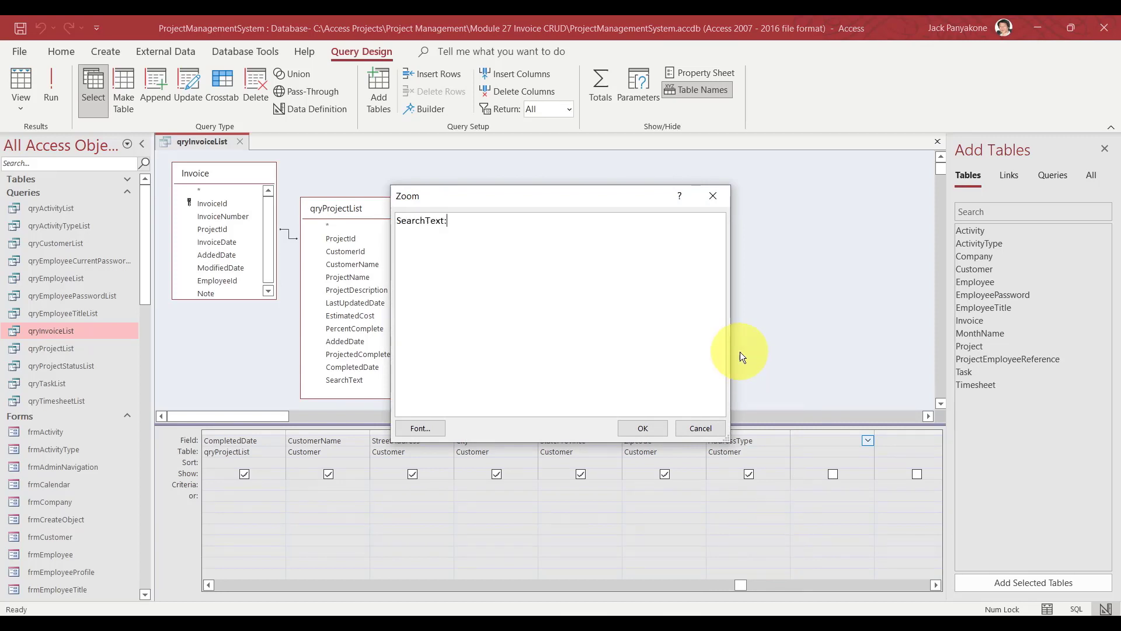
drag(549, 199, 697, 198)
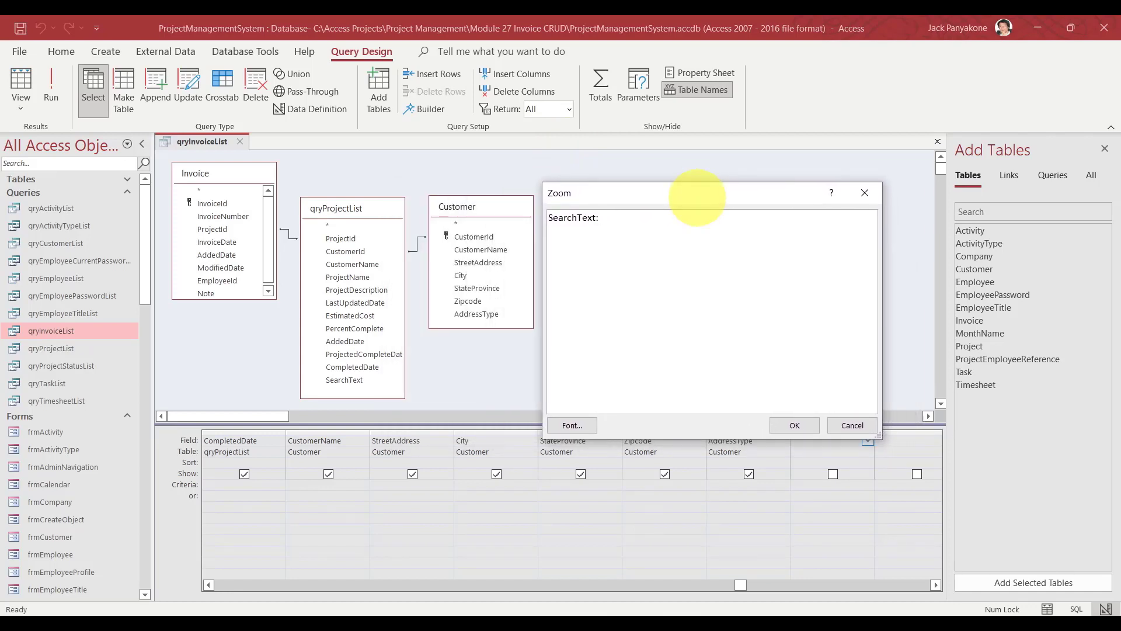
text(invoicenumber&customername)
text(&)
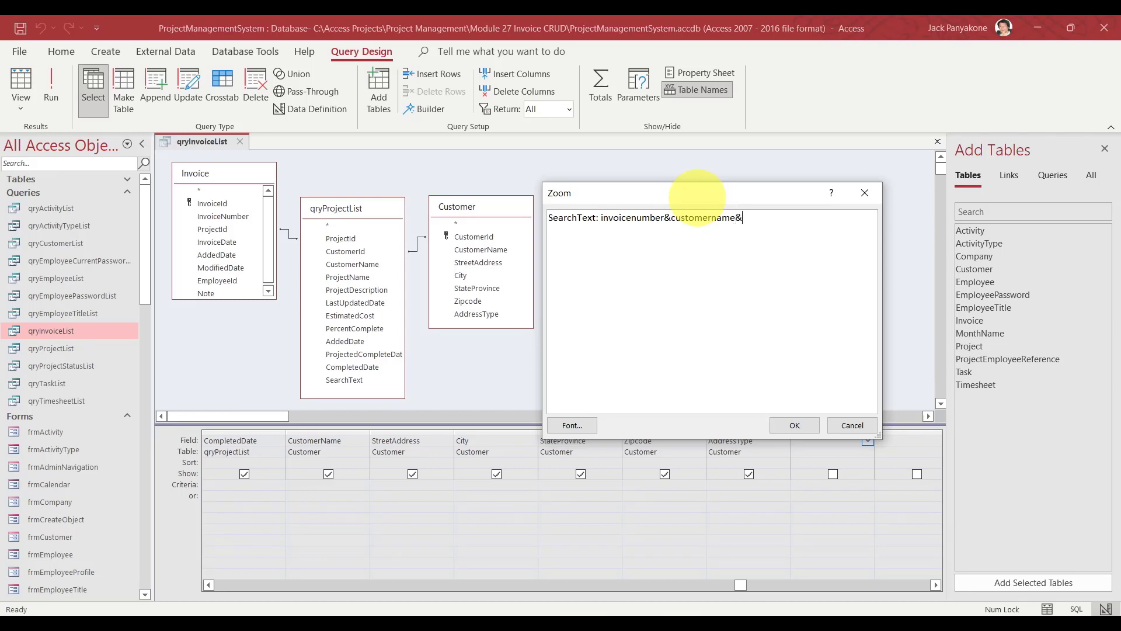
text(projectname)
click(797, 424)
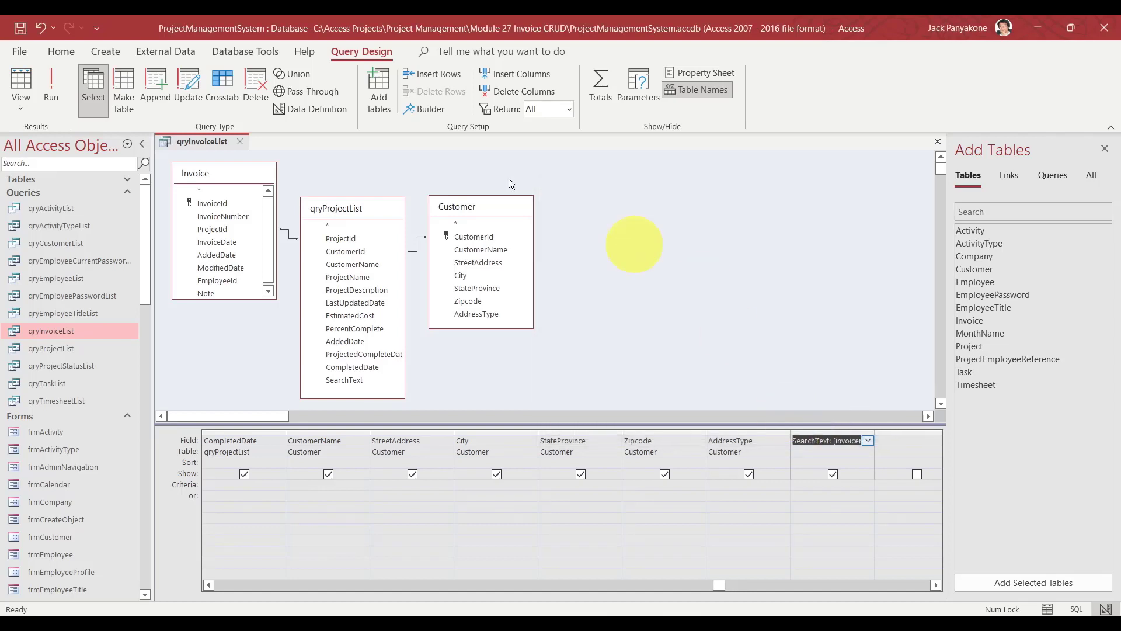
click(19, 30)
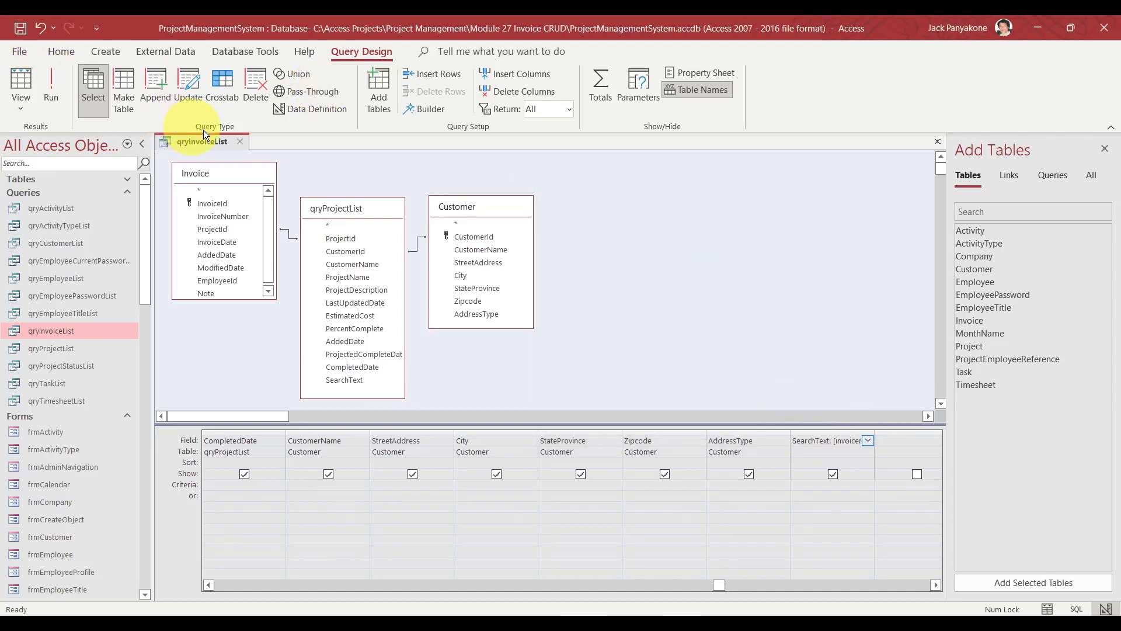
click(241, 141)
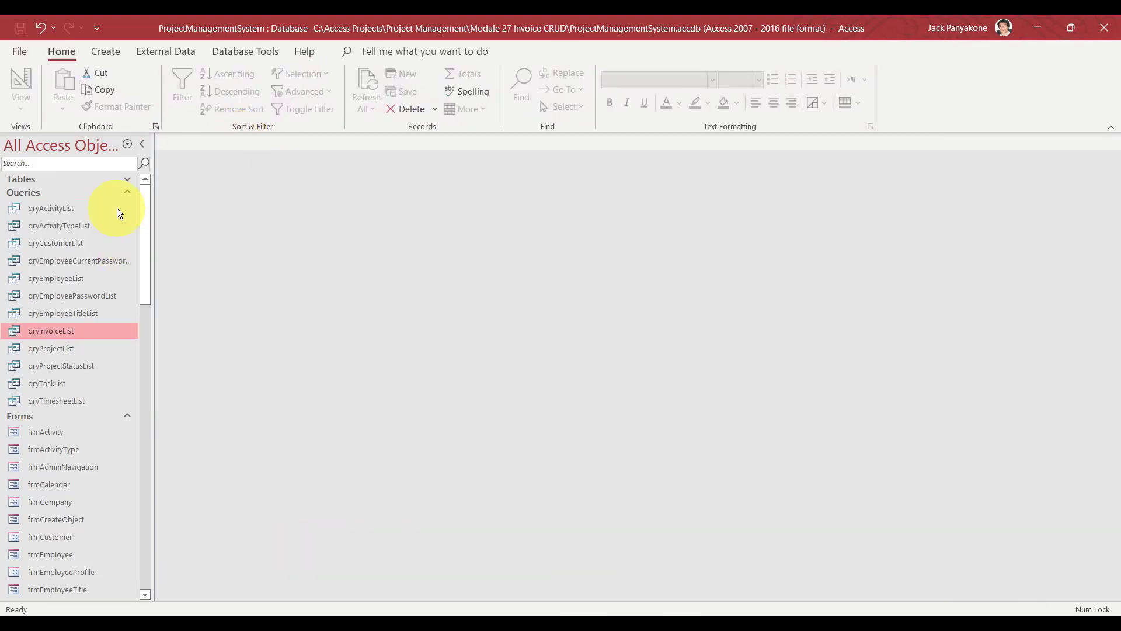
click(128, 191)
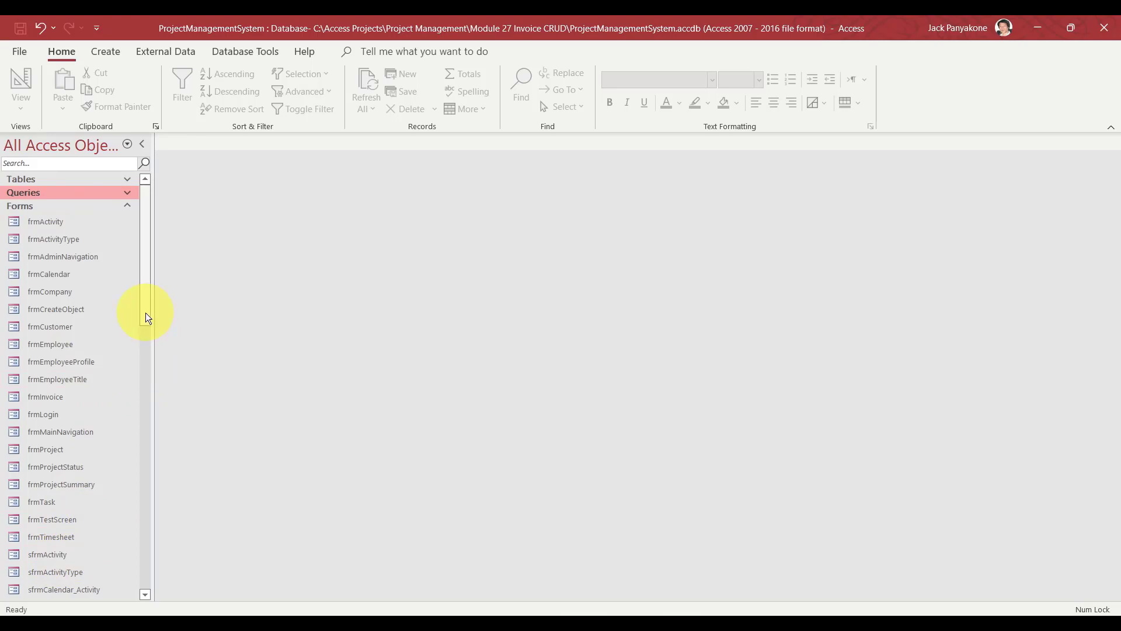
drag(145, 319, 145, 389)
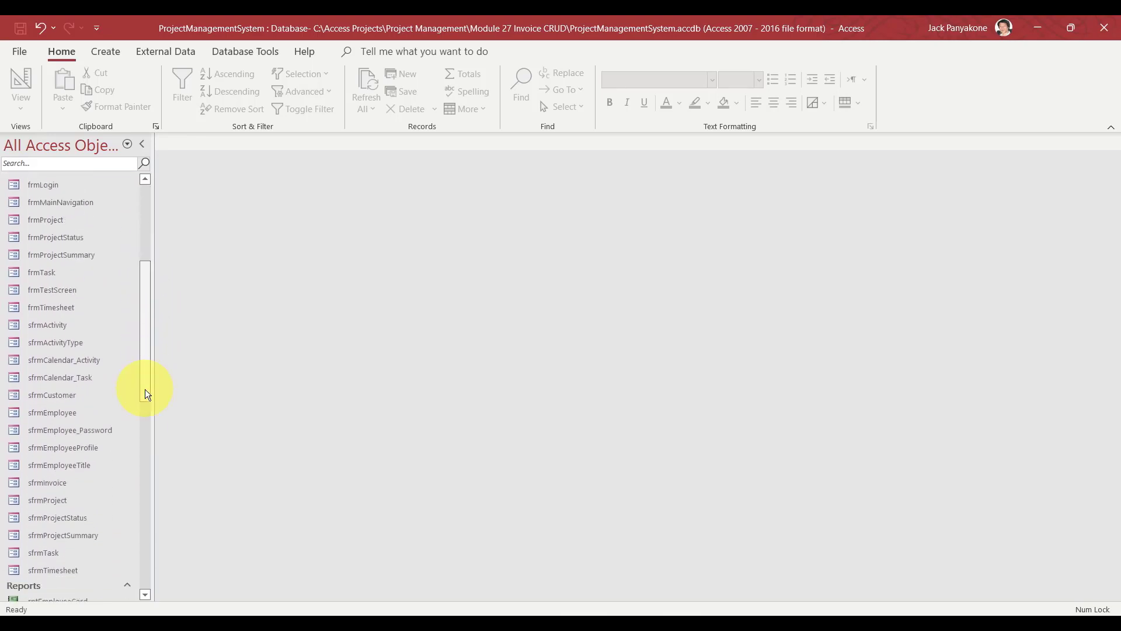
right_click(59, 485)
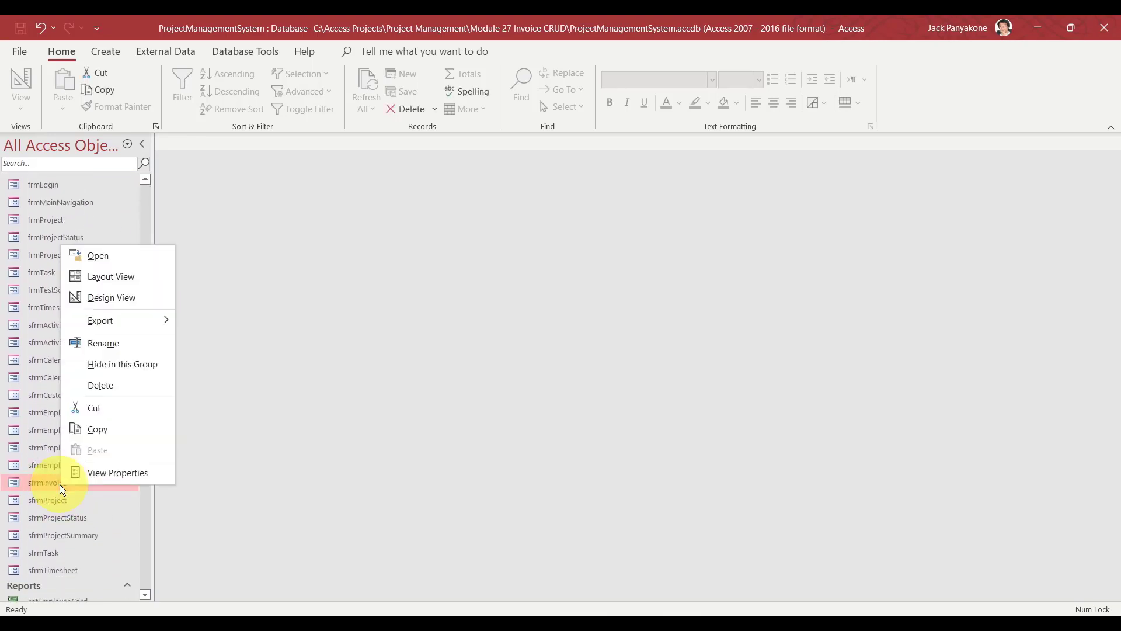
click(108, 299)
right_click(268, 302)
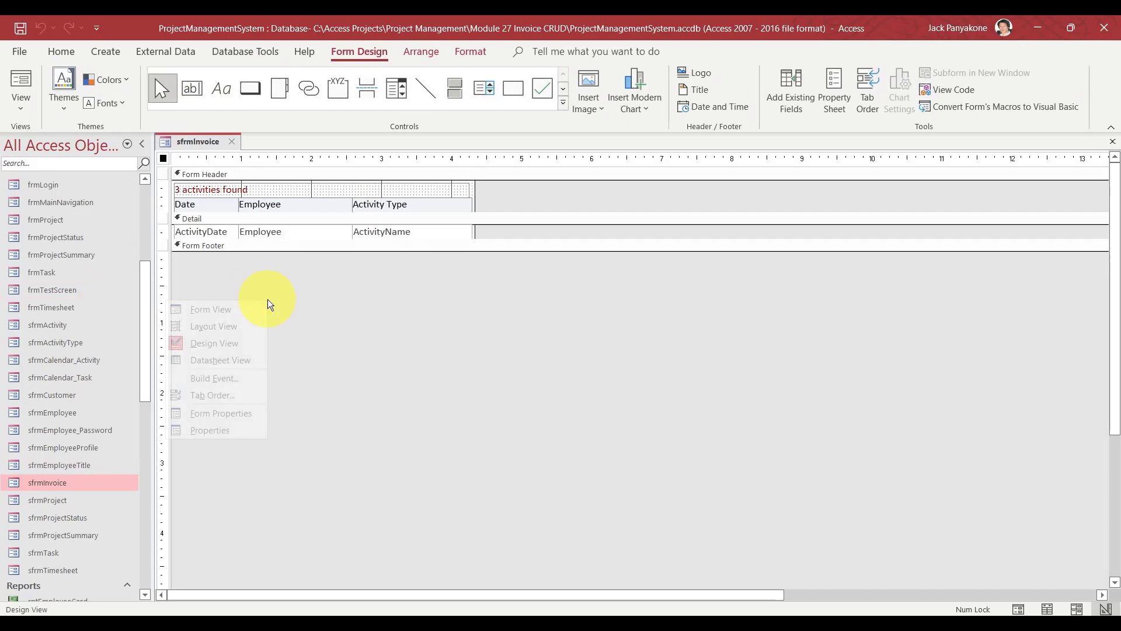
click(222, 431)
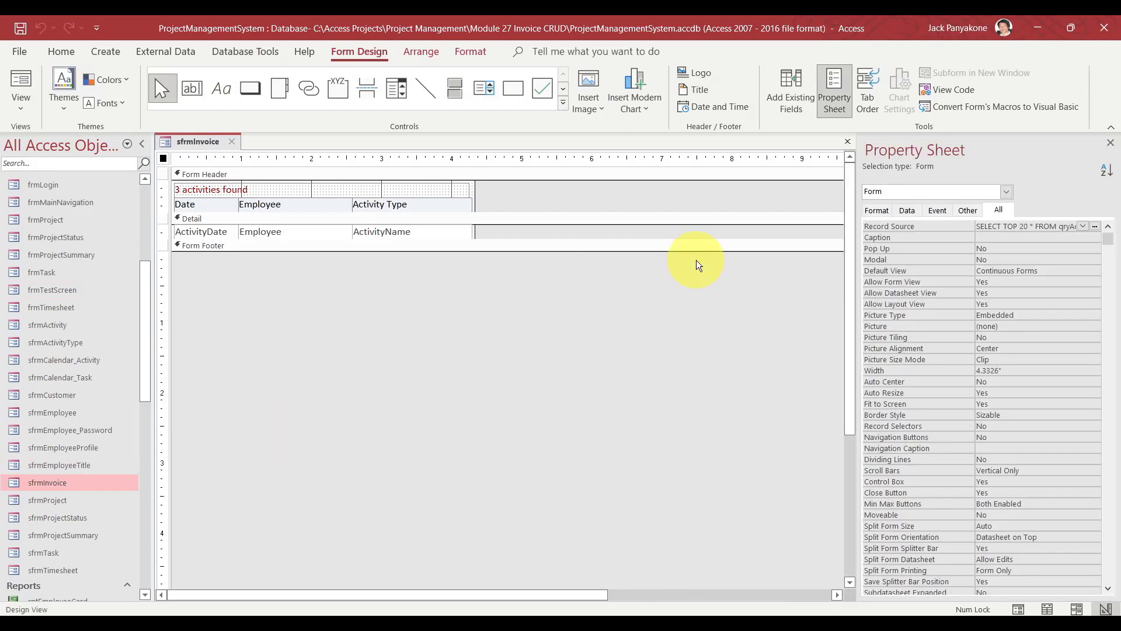
click(1085, 227)
text(qryInvoiceList)
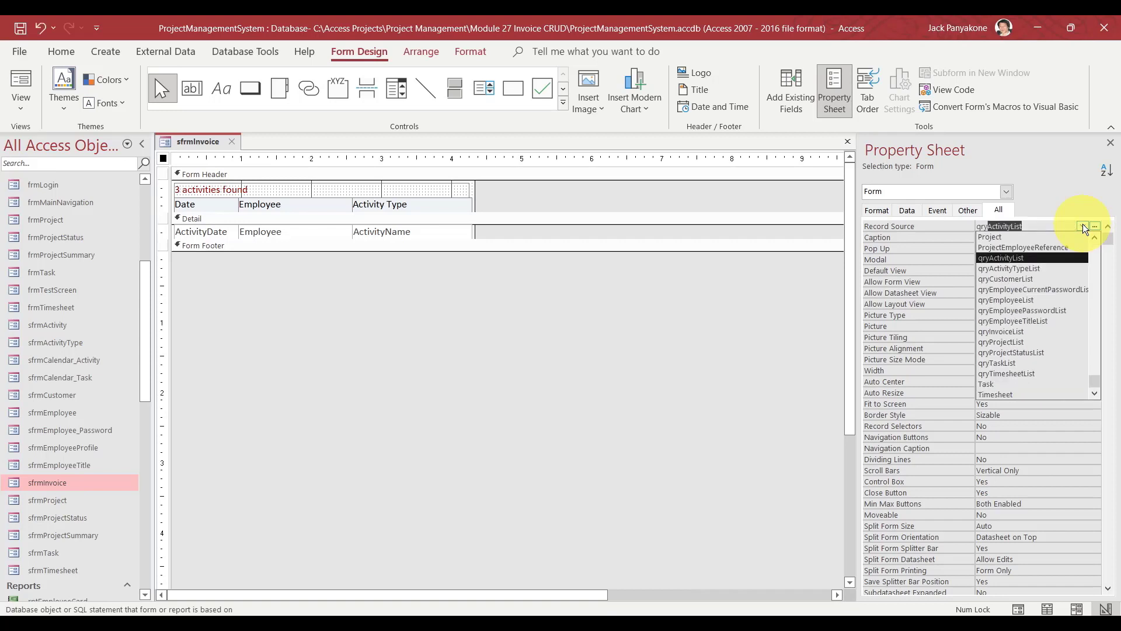
key(Return)
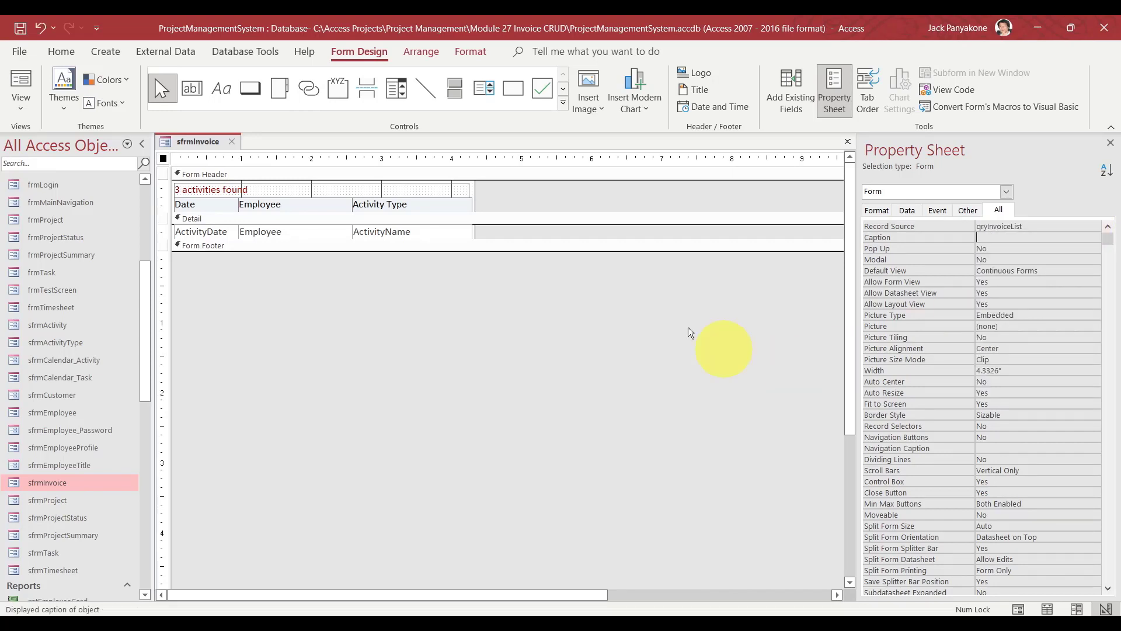
click(663, 319)
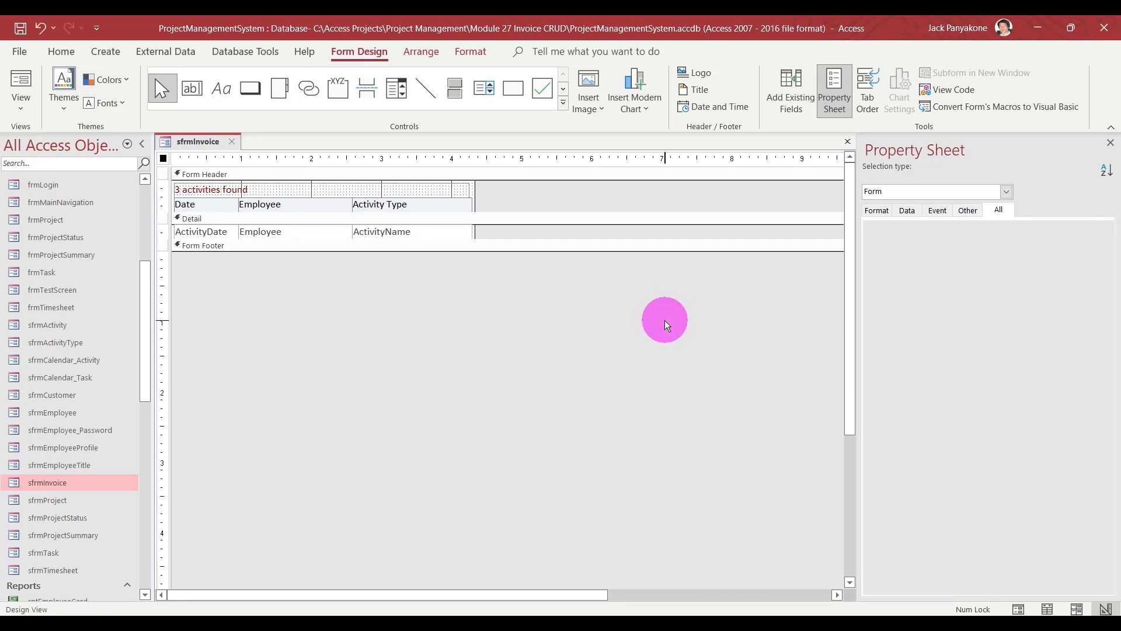
click(1008, 192)
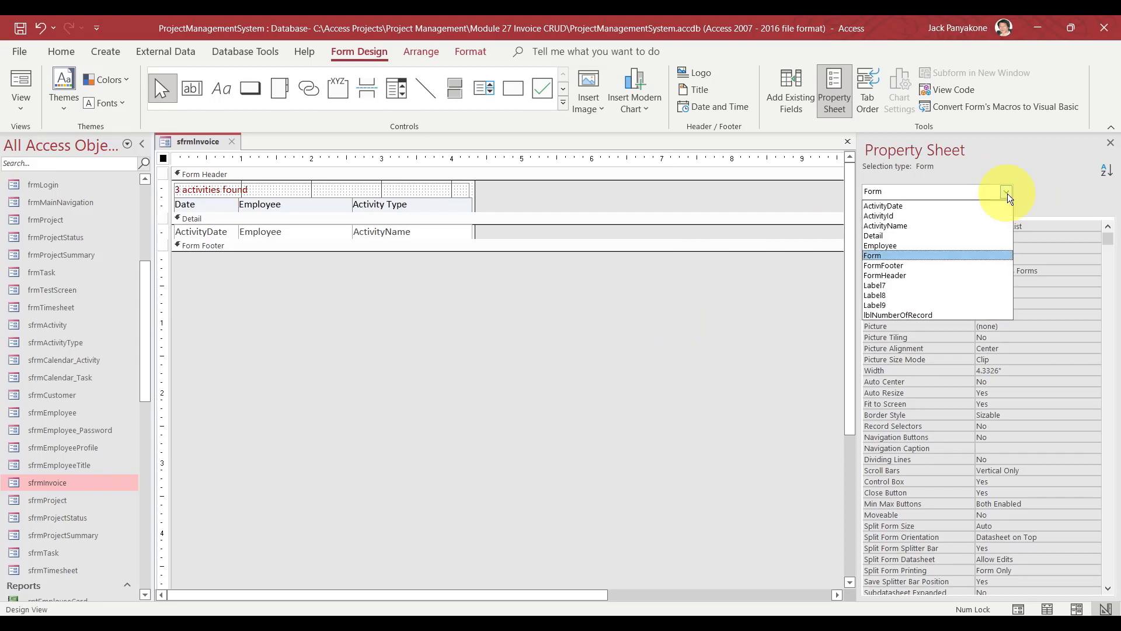
click(954, 215)
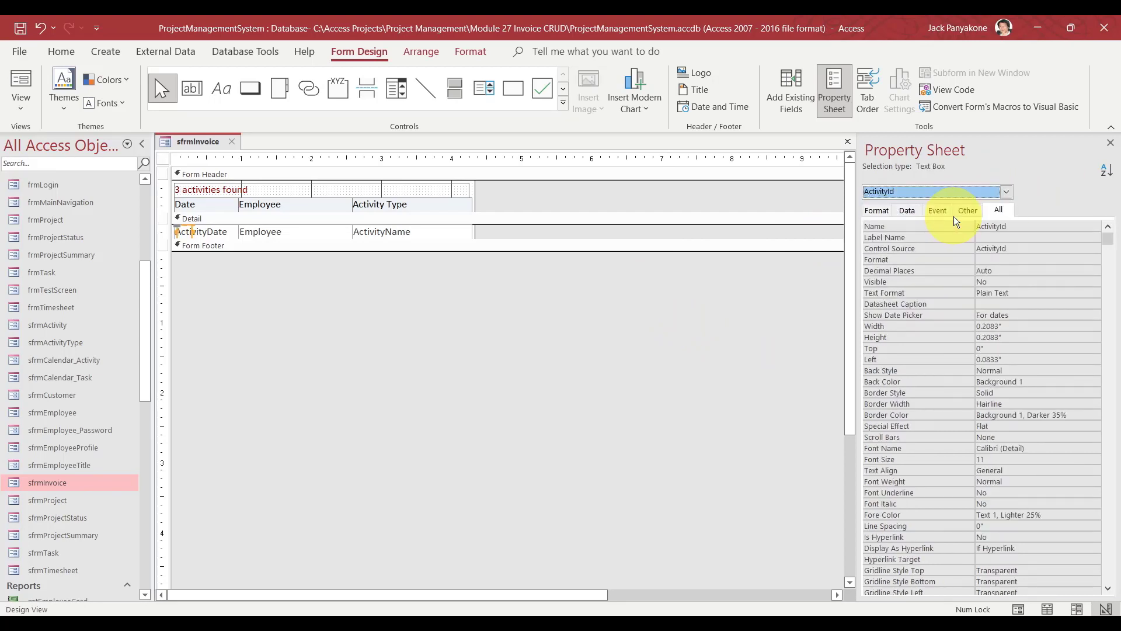
click(1002, 249)
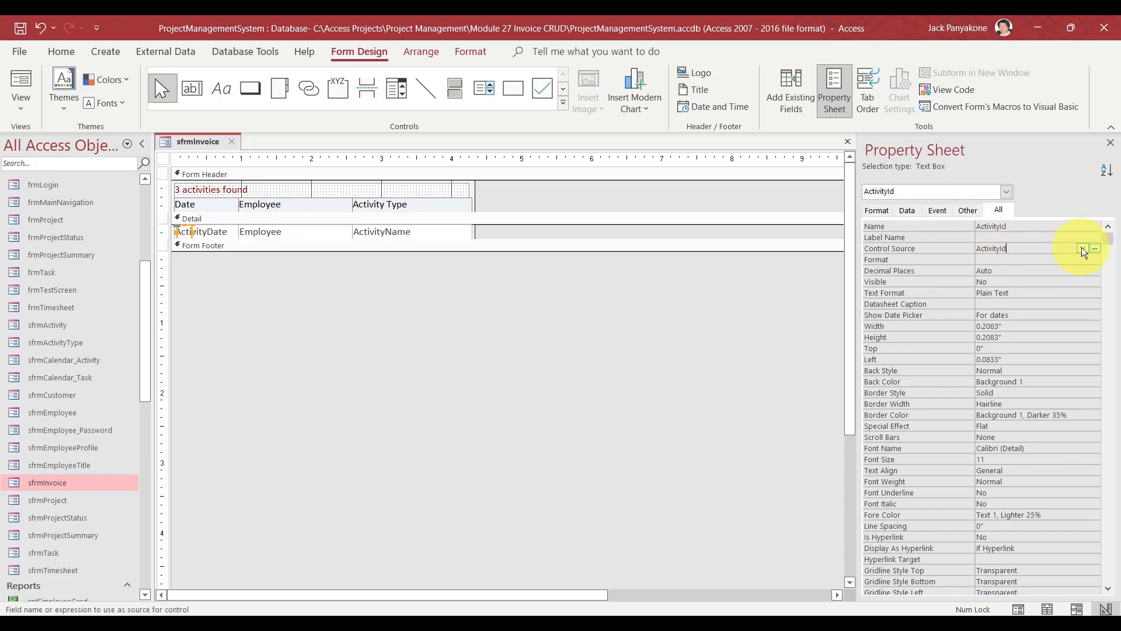
click(1083, 251)
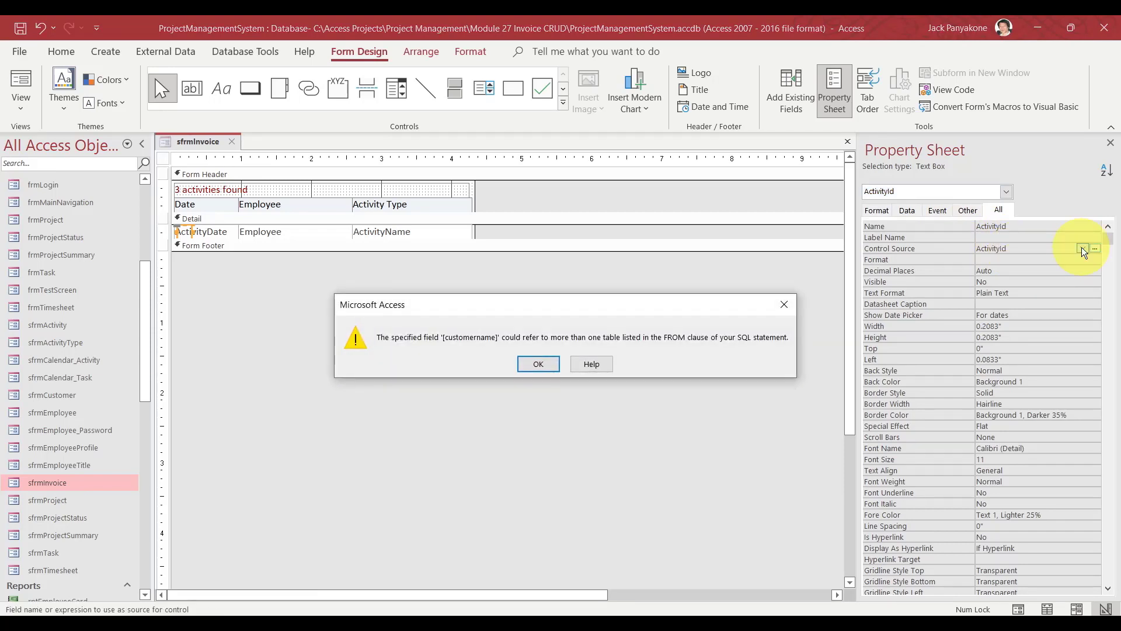
click(538, 367)
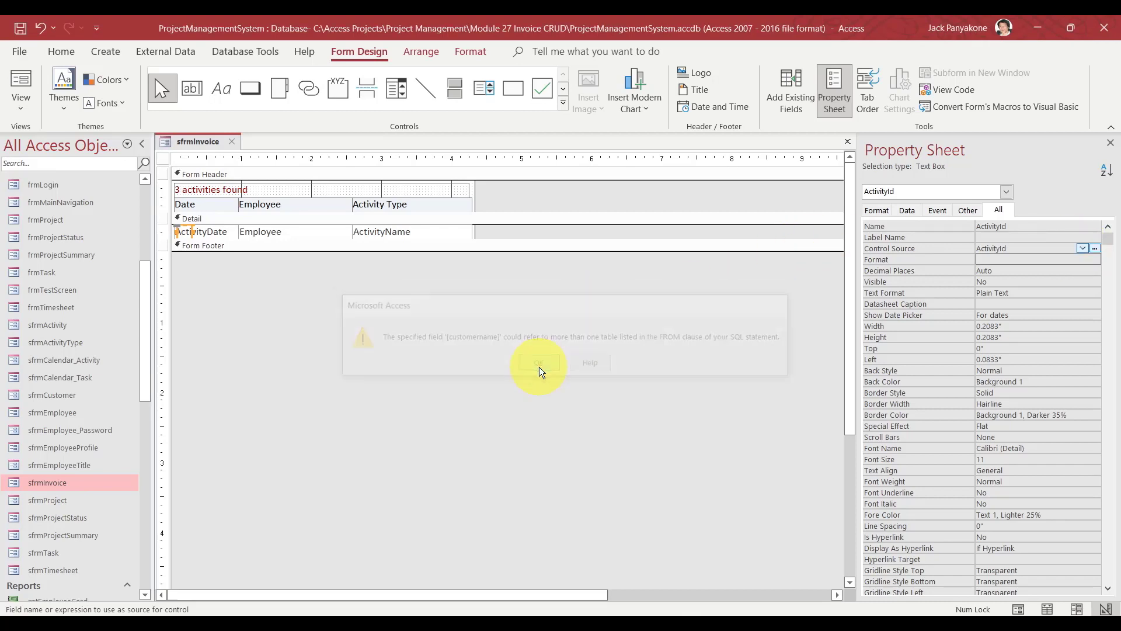
click(232, 142)
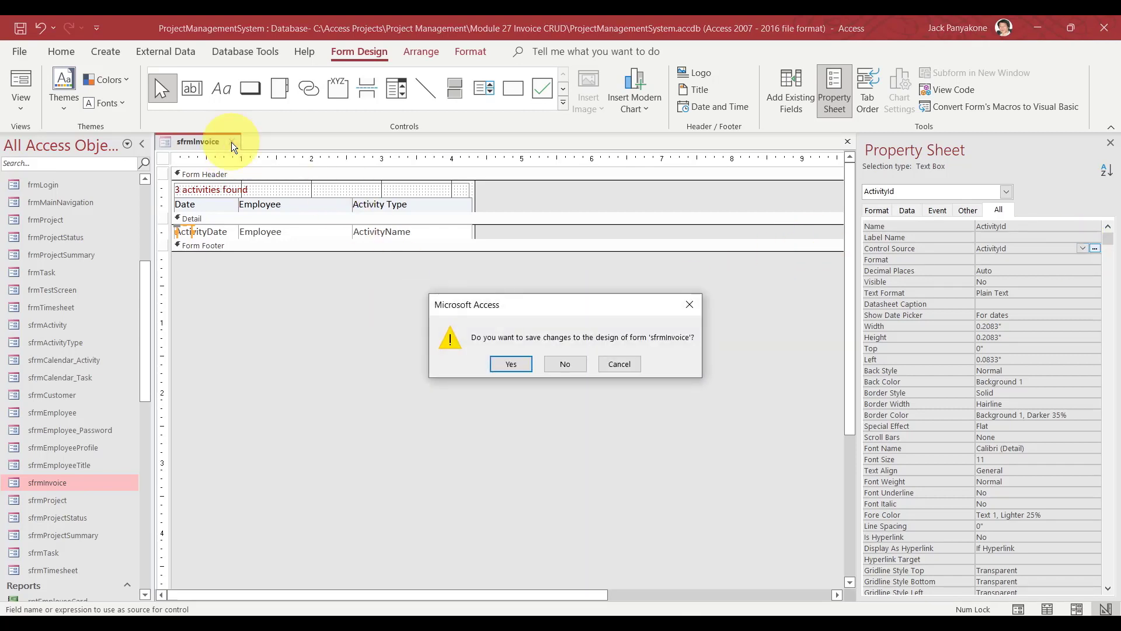
click(565, 364)
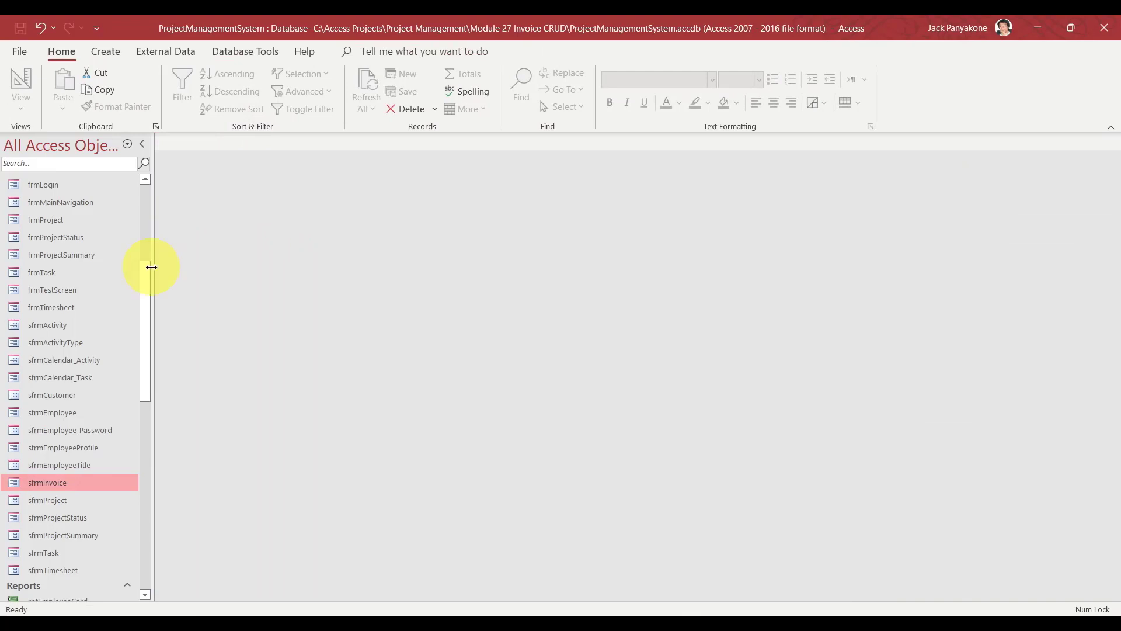
Open qryInvoiceList in Design View with the property sheet closed.
drag(142, 276, 135, 192)
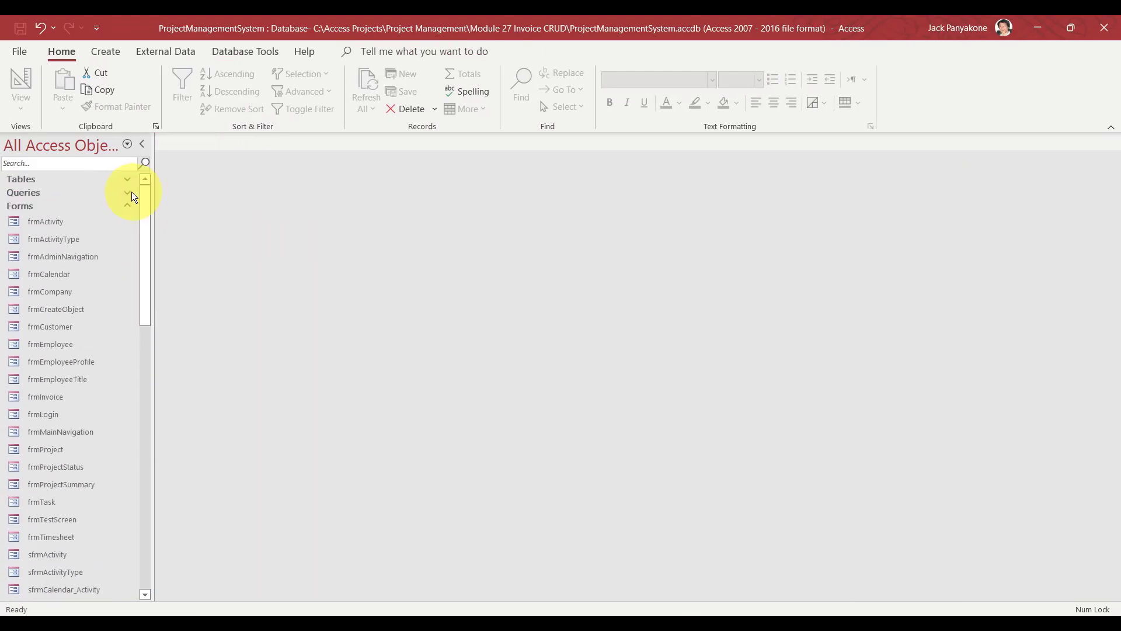
click(127, 194)
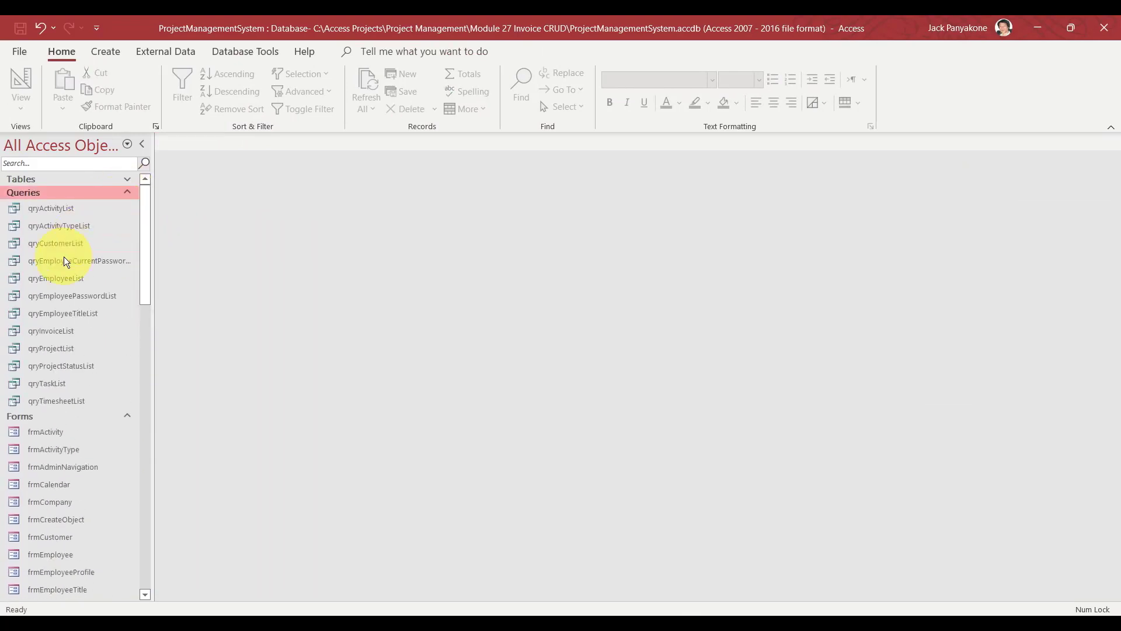
right_click(62, 330)
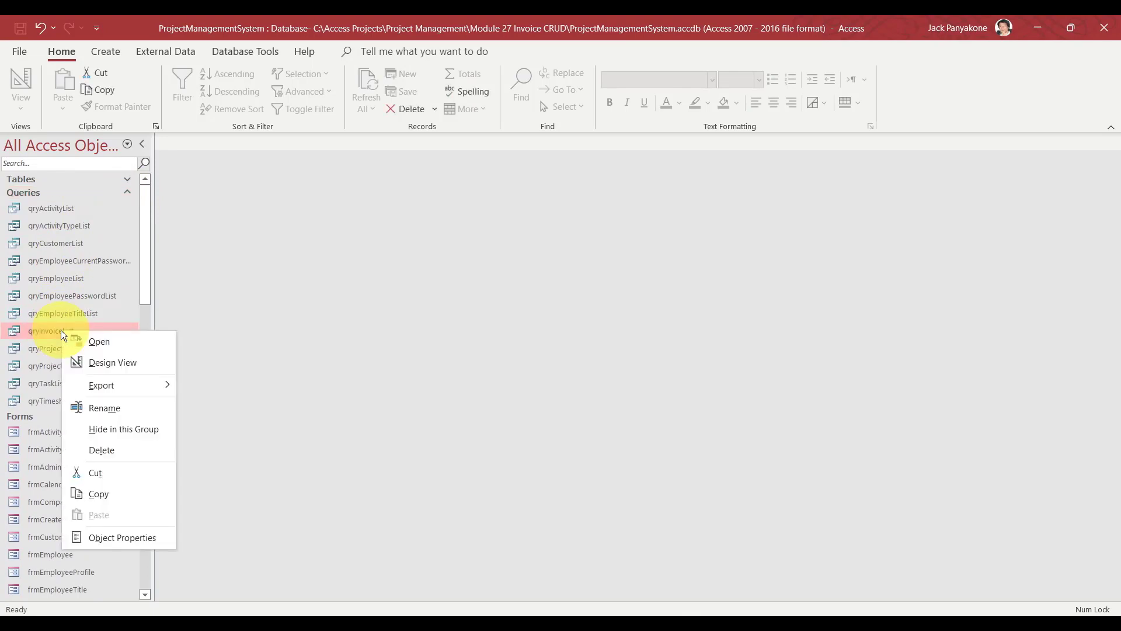
click(118, 362)
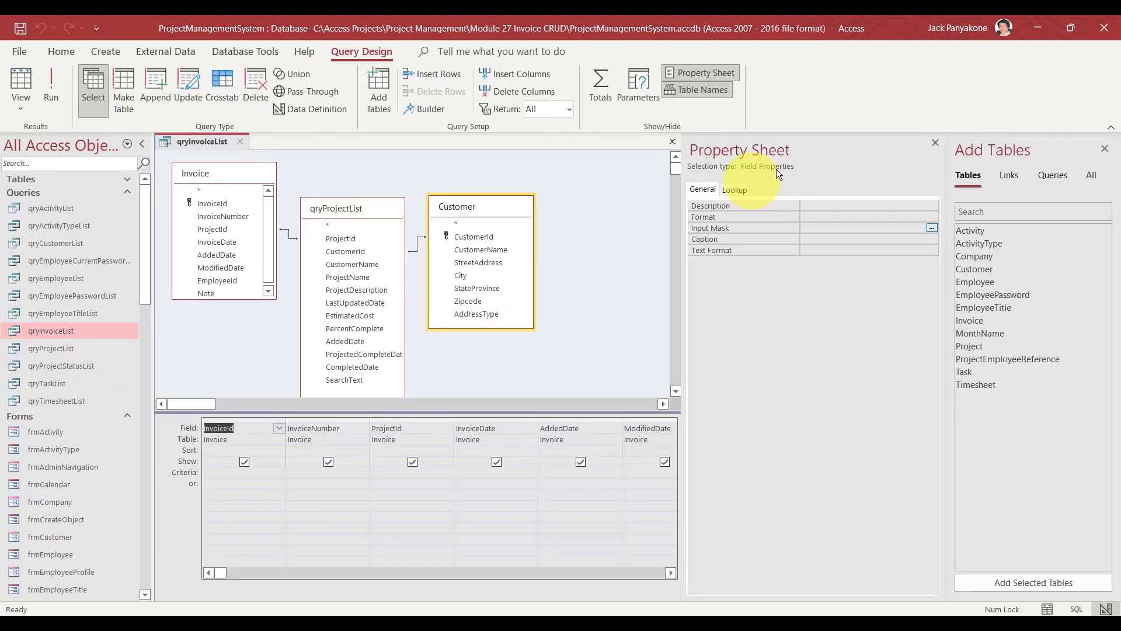
click(934, 145)
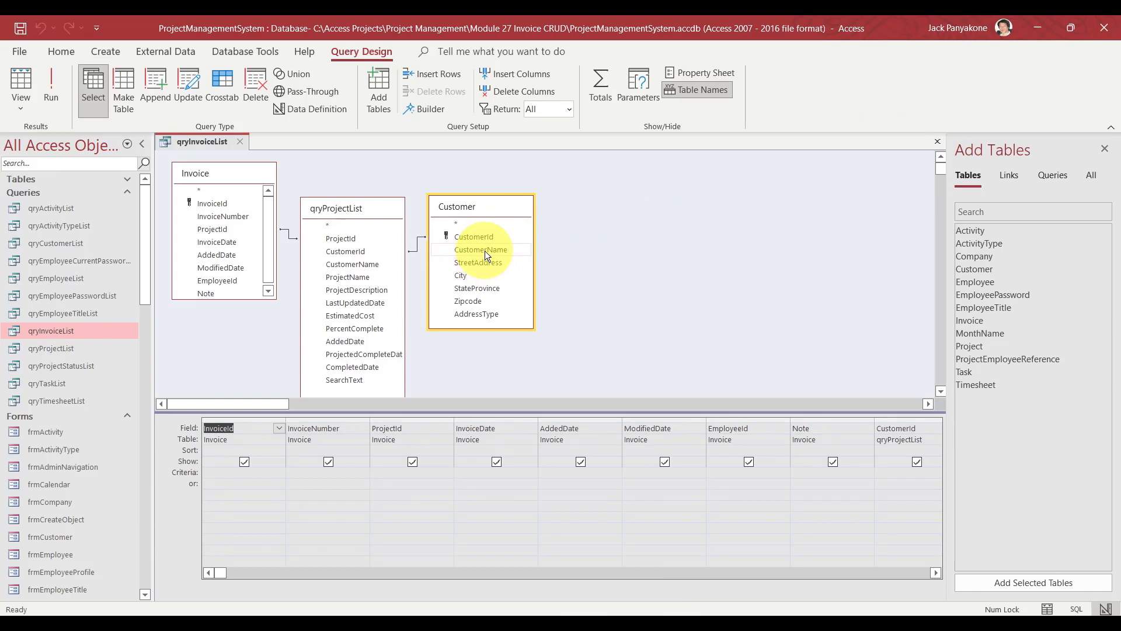
Join Customer.CustomerName to qryProjectList.CustomerName and clear CustomerName from the first grid column.
drag(484, 250, 370, 264)
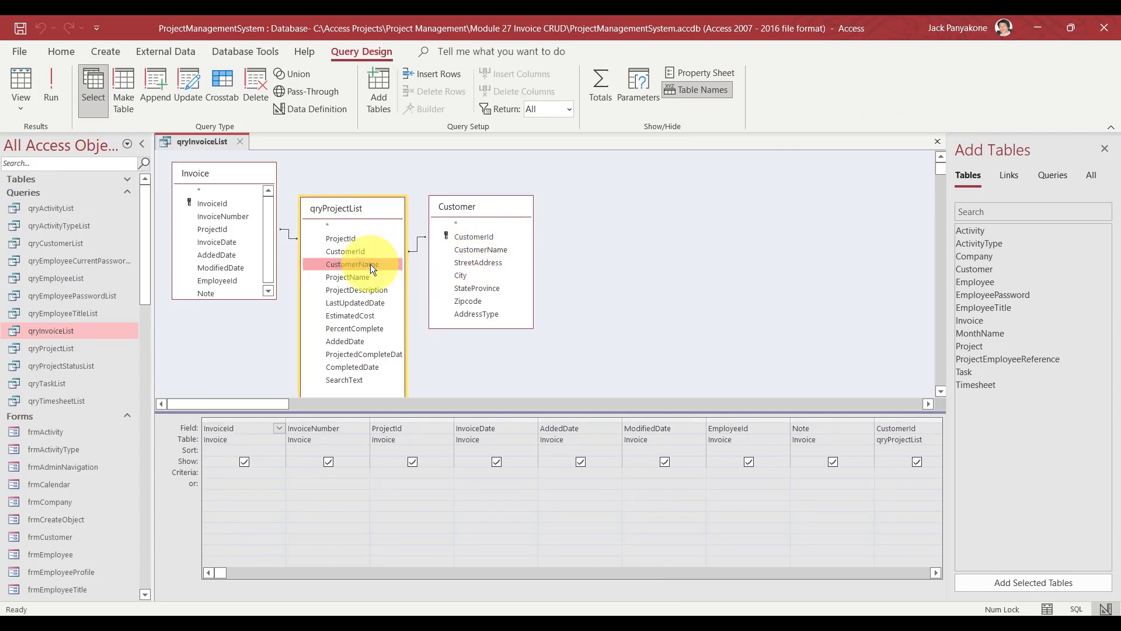
click(462, 250)
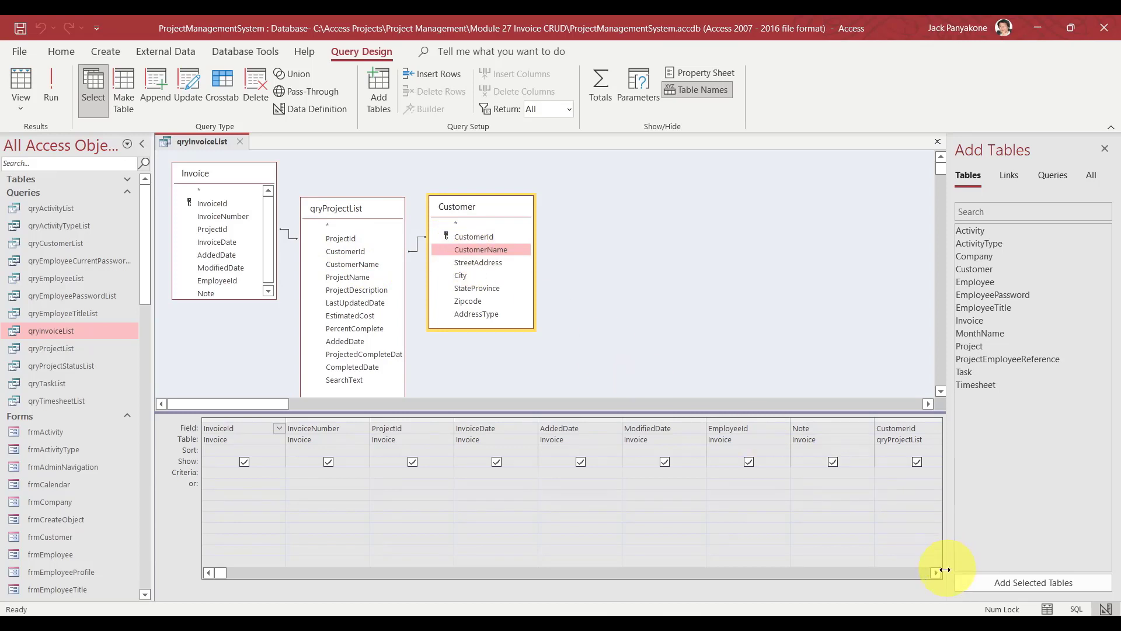
drag(935, 570, 936, 575)
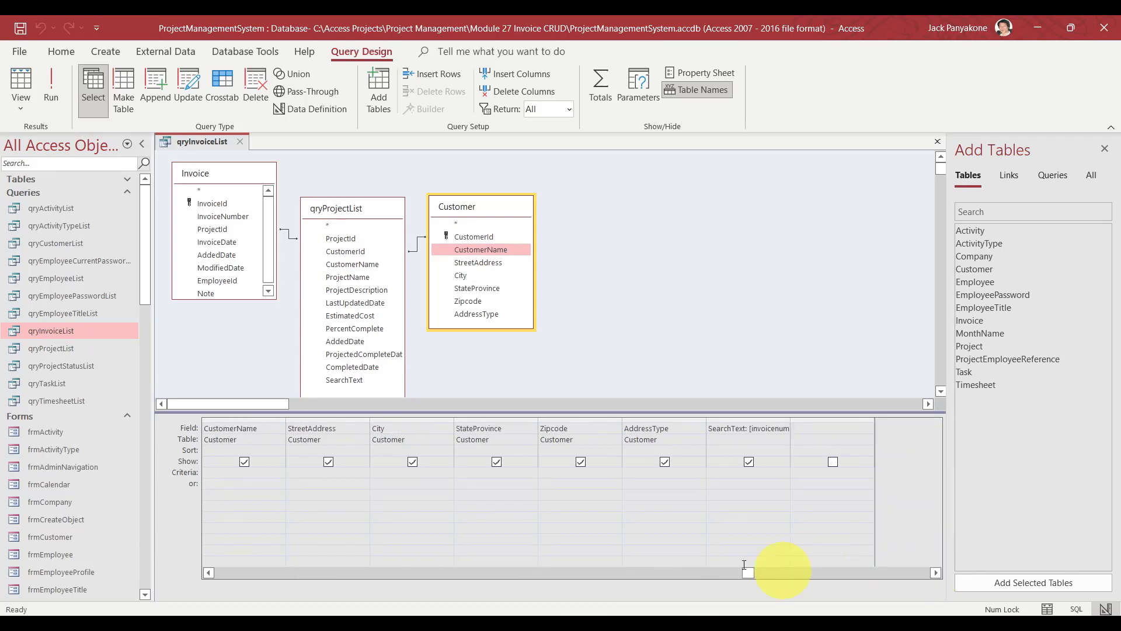
click(271, 427)
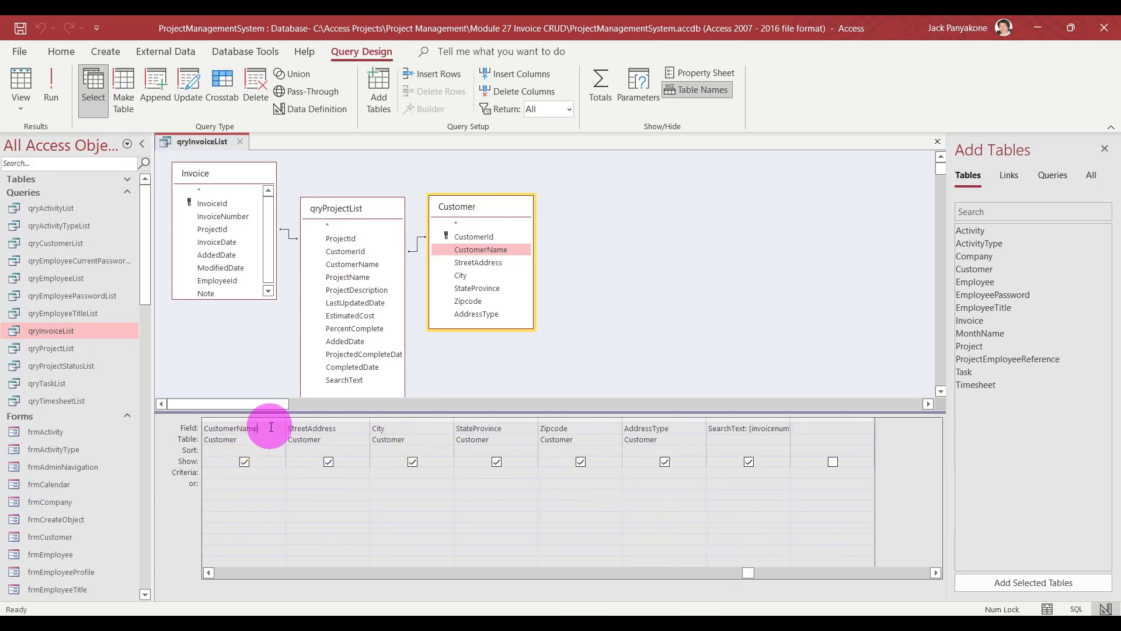
click(190, 430)
key(Delete)
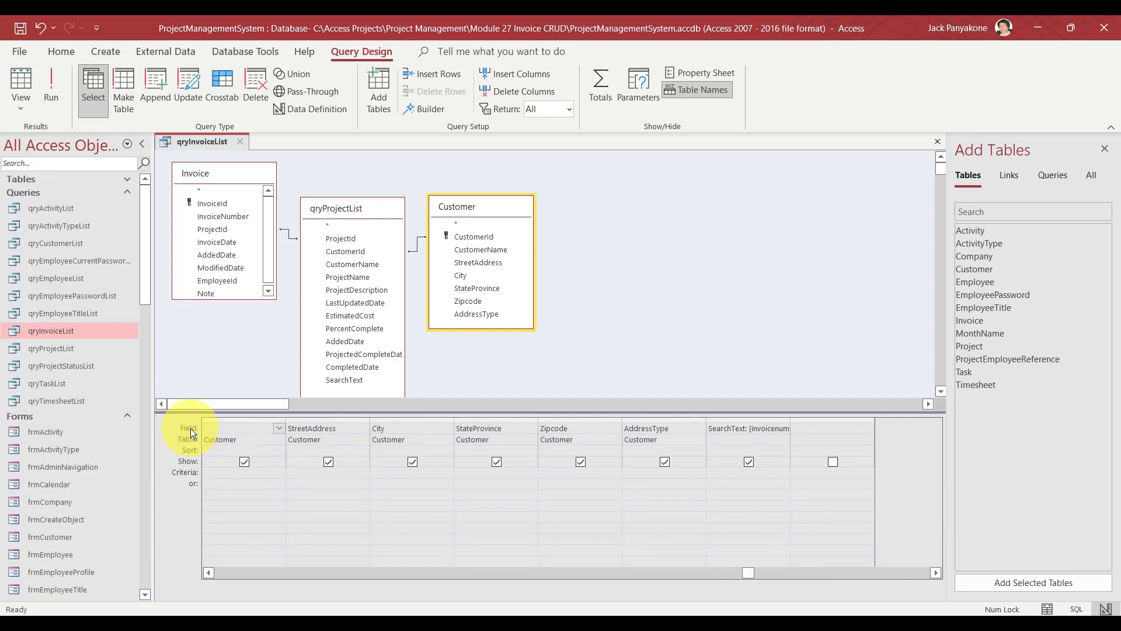
key(Tab)
click(227, 348)
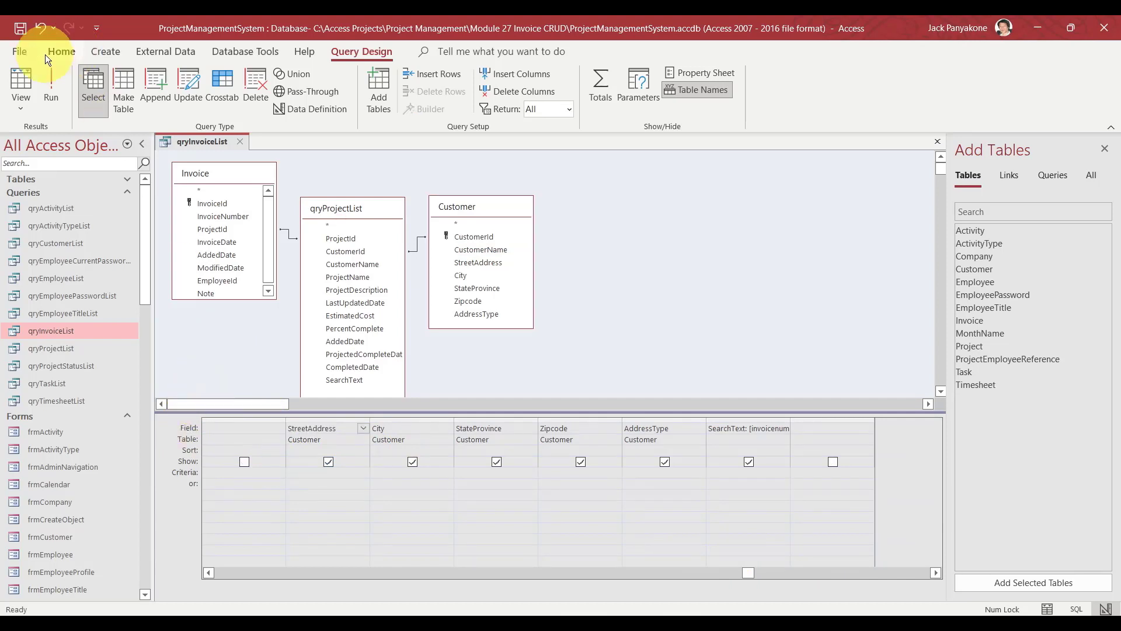
Redraw the CustomerName link from qryProjectList to Customer and close the query design.
click(208, 572)
click(208, 572)
click(209, 573)
click(209, 573)
click(208, 572)
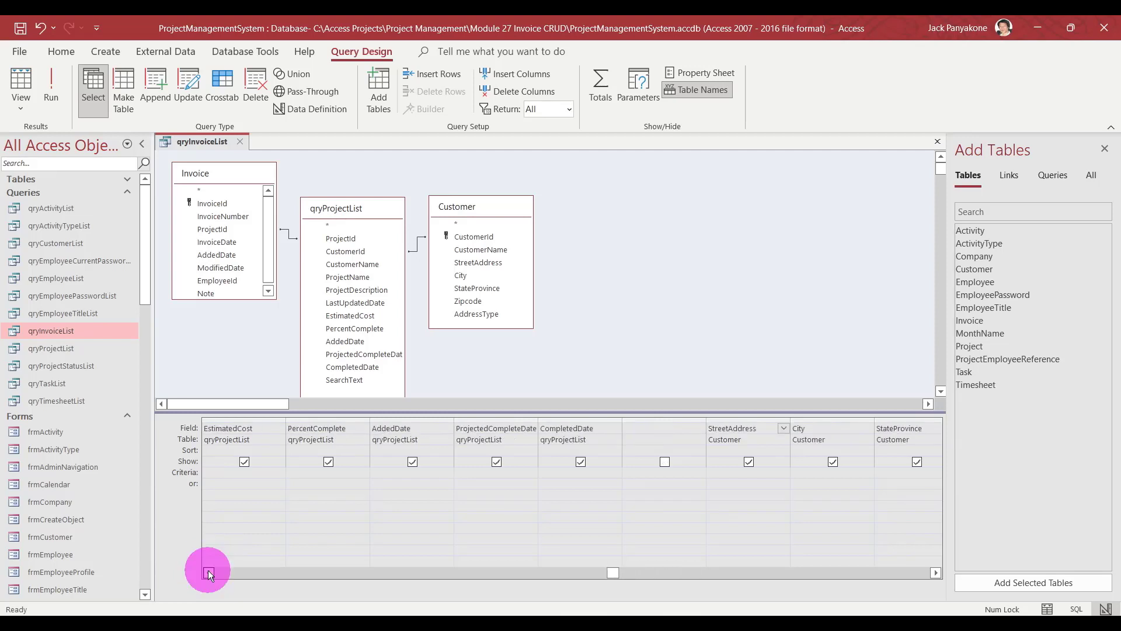
click(208, 573)
click(208, 573)
click(209, 573)
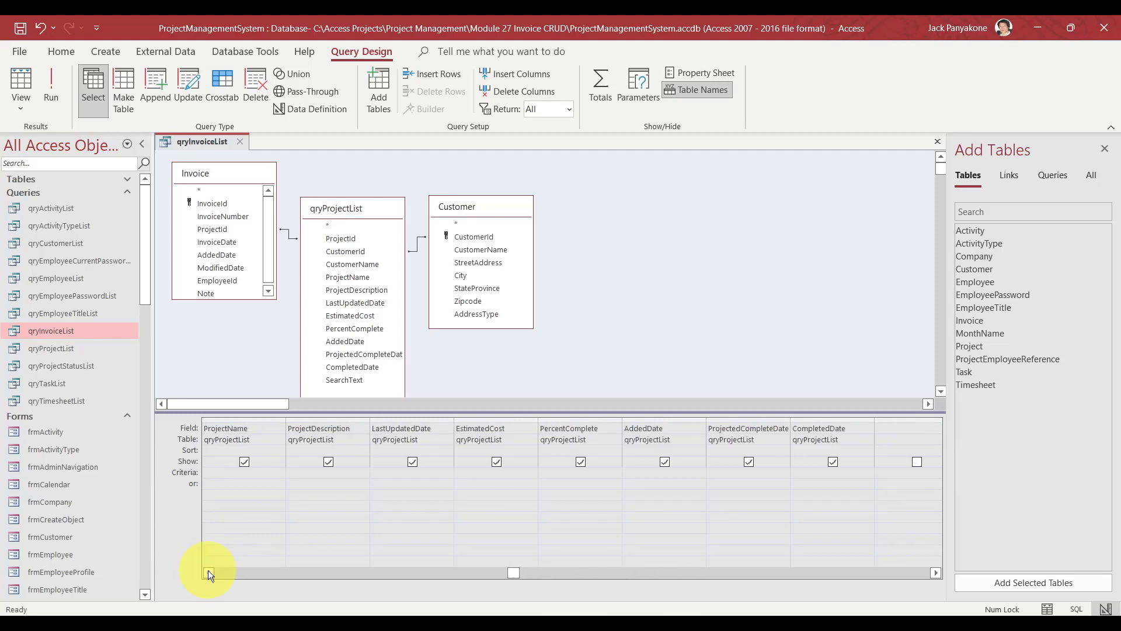
click(209, 572)
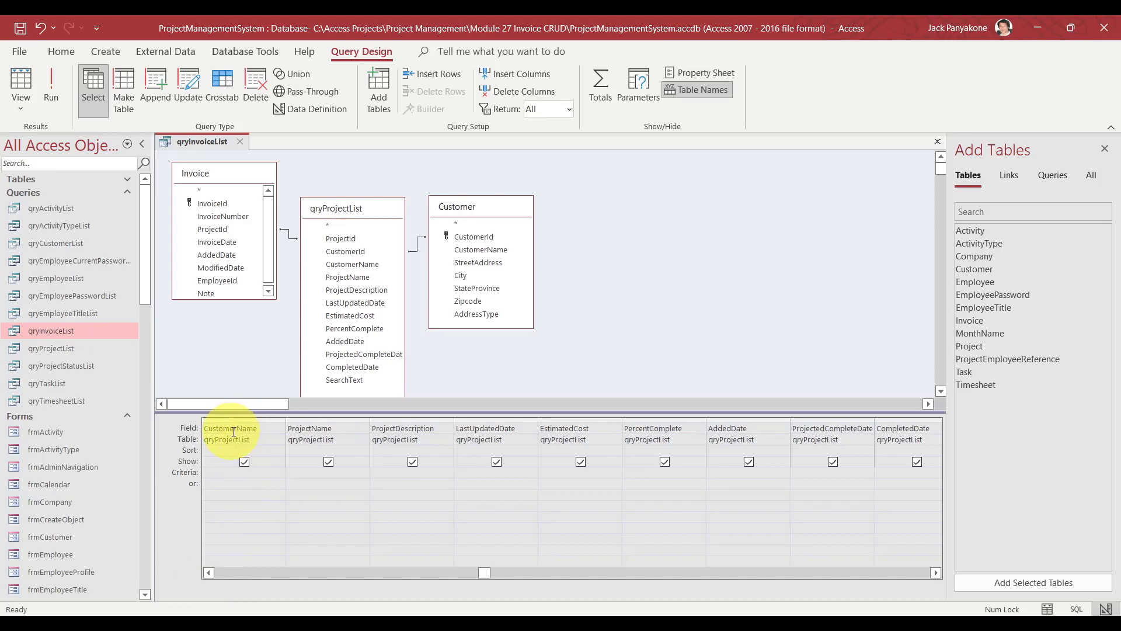
click(324, 290)
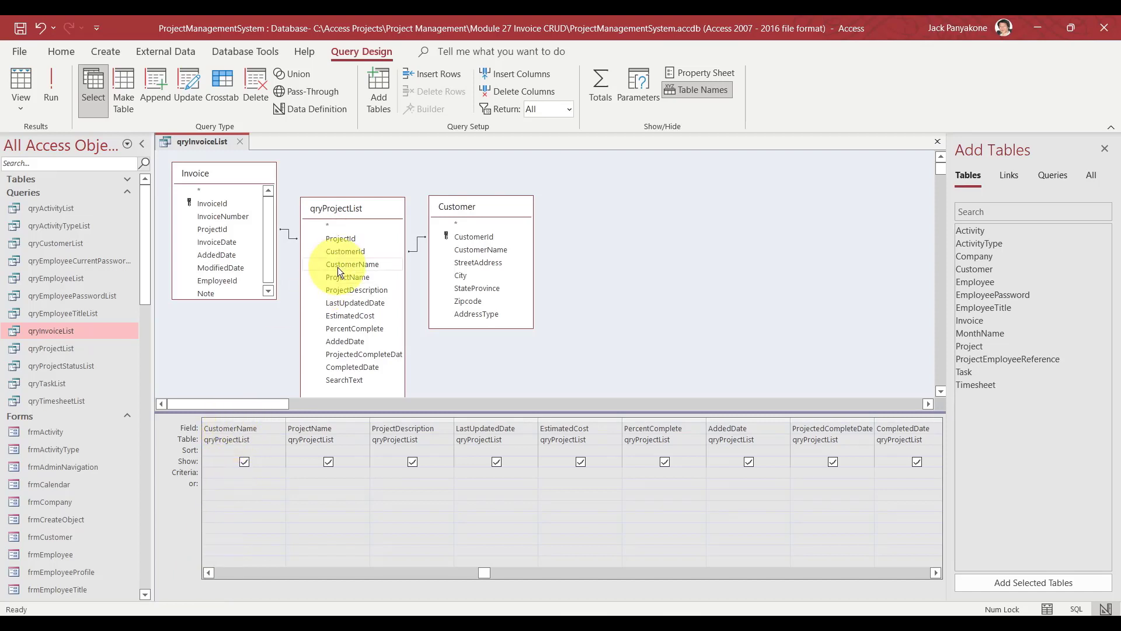
drag(338, 267, 472, 247)
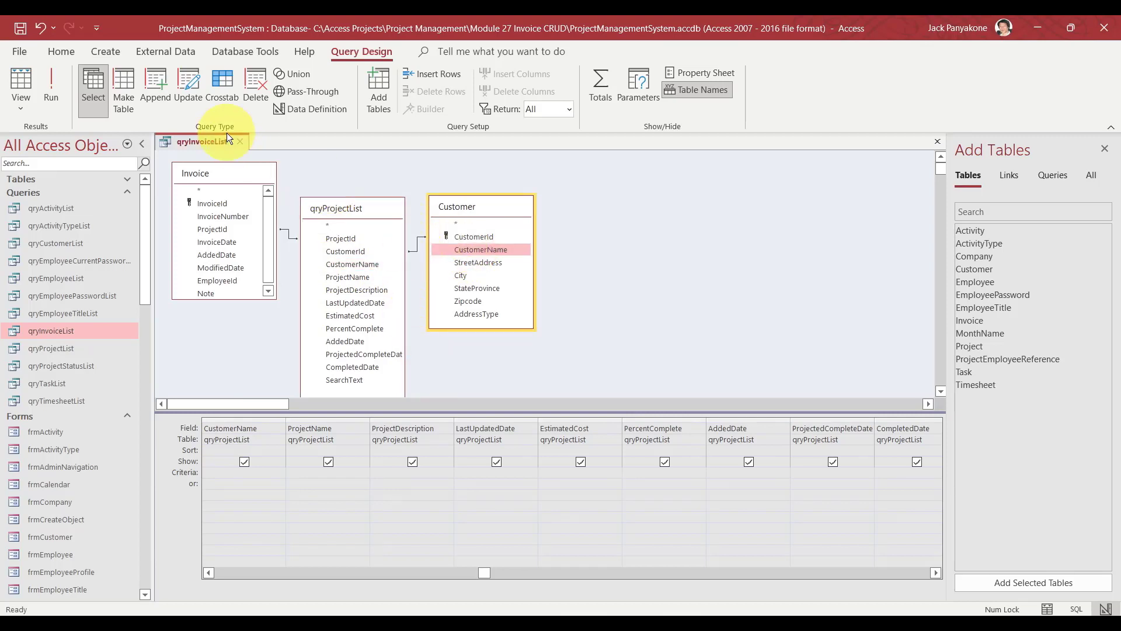
click(241, 140)
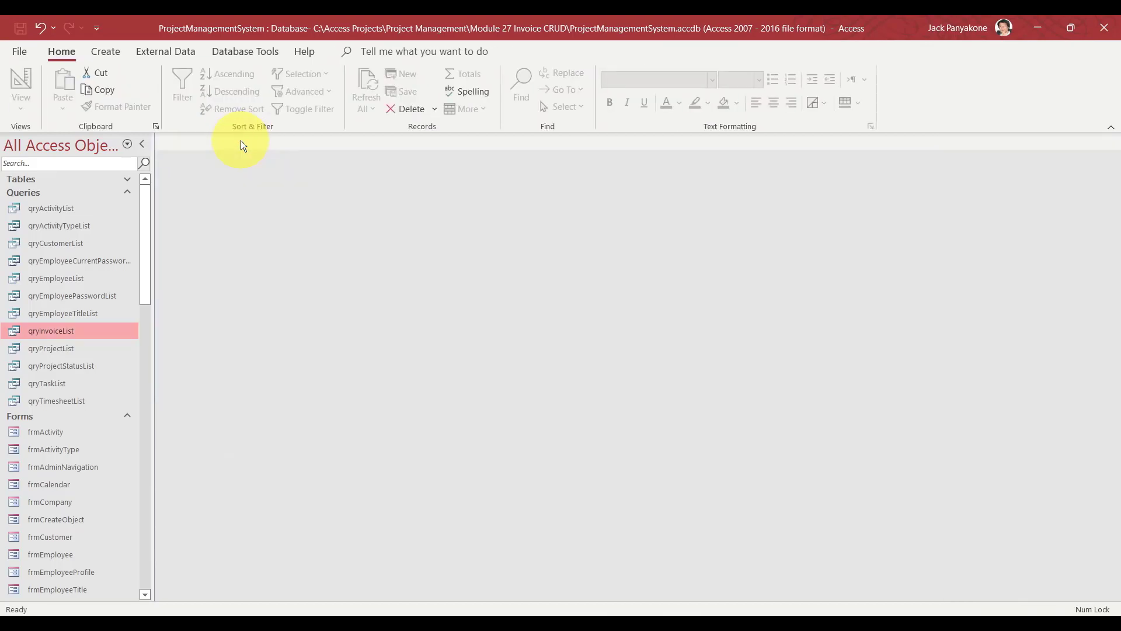
Open the sfrmInvoice form in Design View.
click(127, 194)
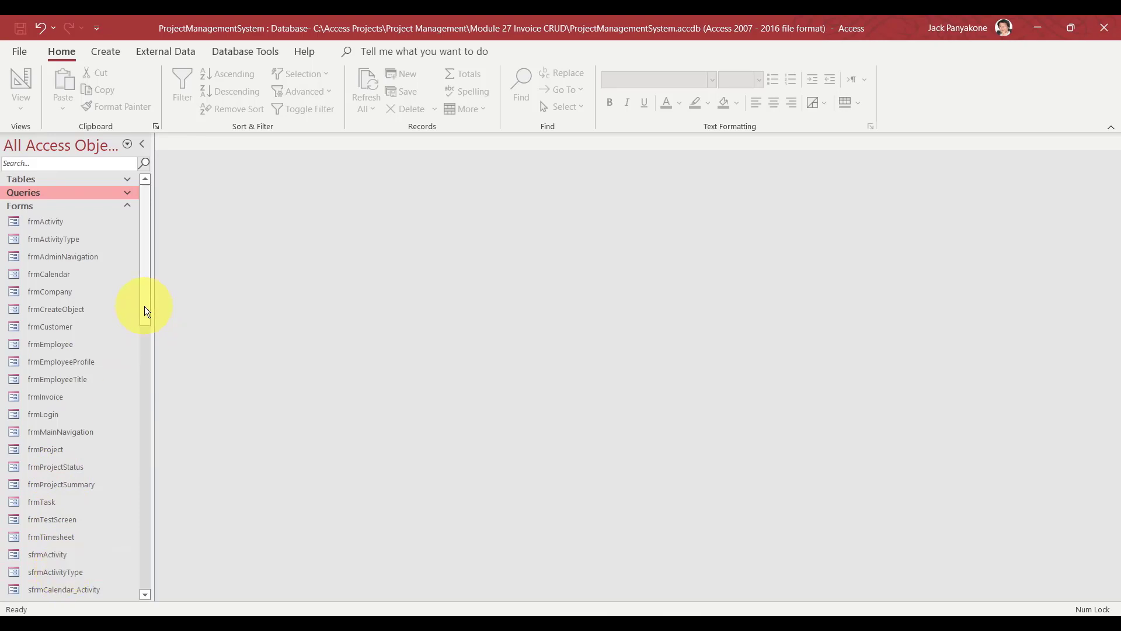
drag(145, 309, 140, 403)
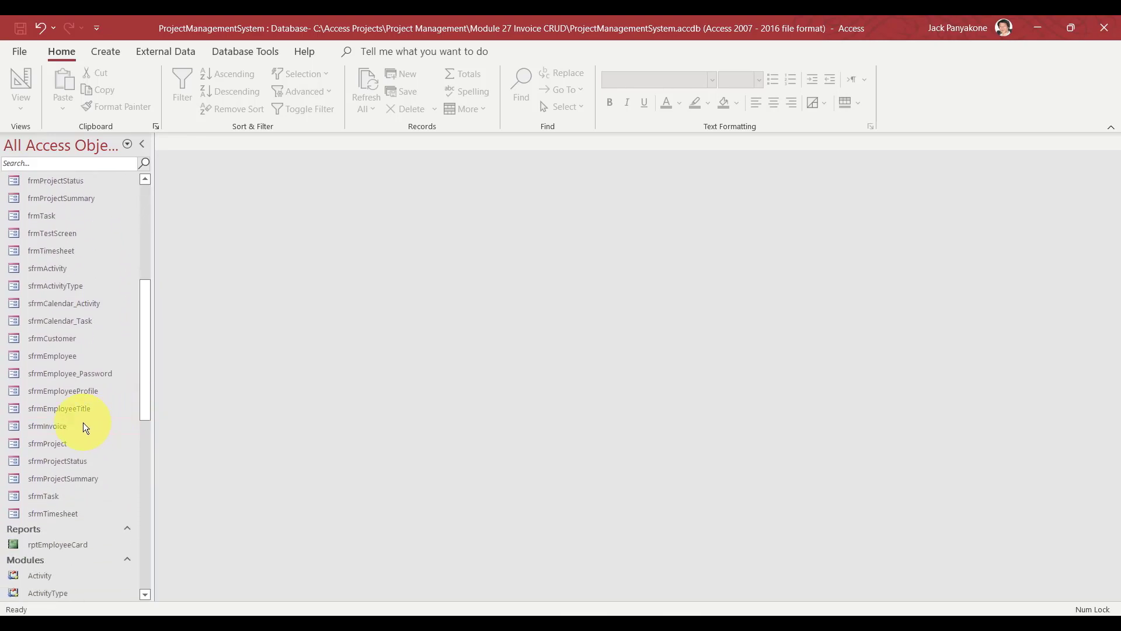
click(62, 426)
right_click(61, 426)
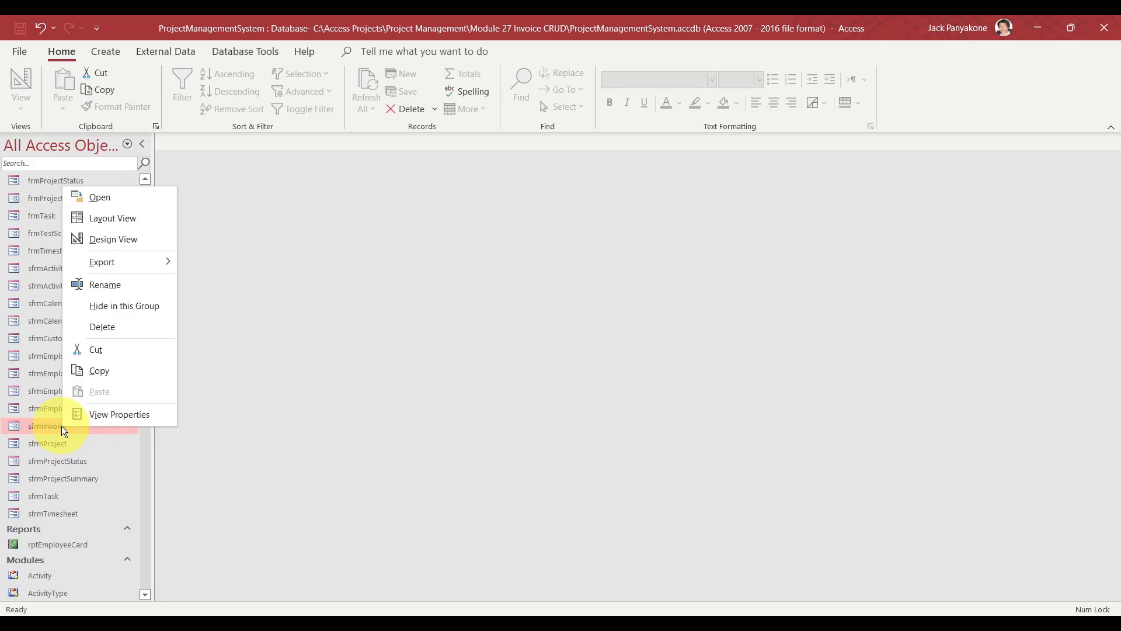
click(139, 239)
In the Property Sheet, set the form's Record Source to qryInvoiceList.
right_click(276, 322)
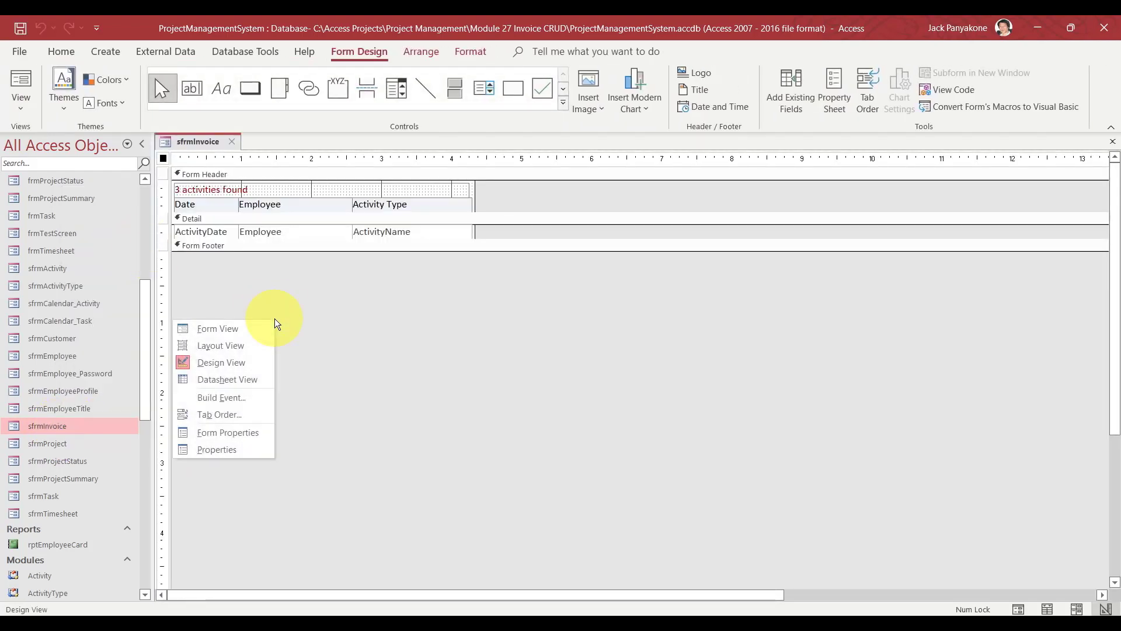
click(221, 450)
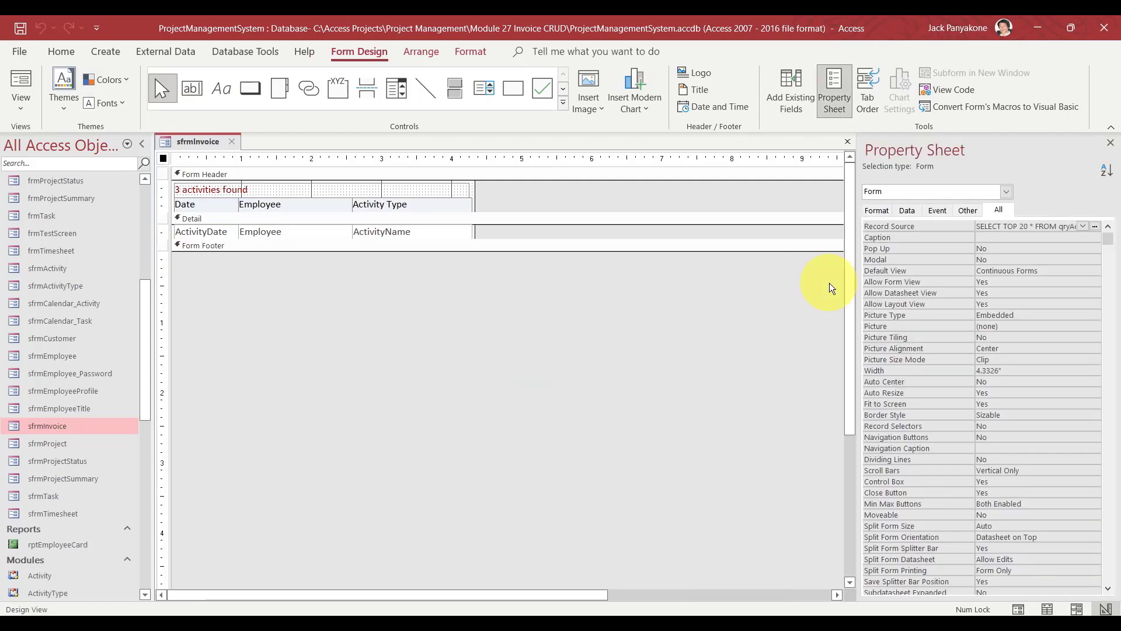
click(1075, 223)
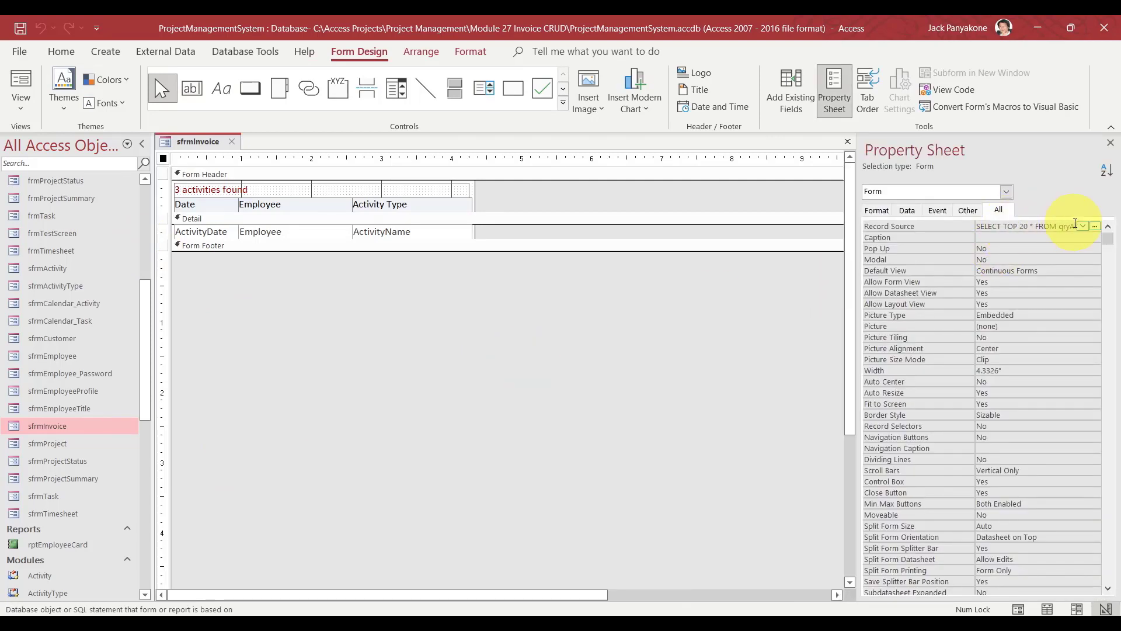
click(1083, 227)
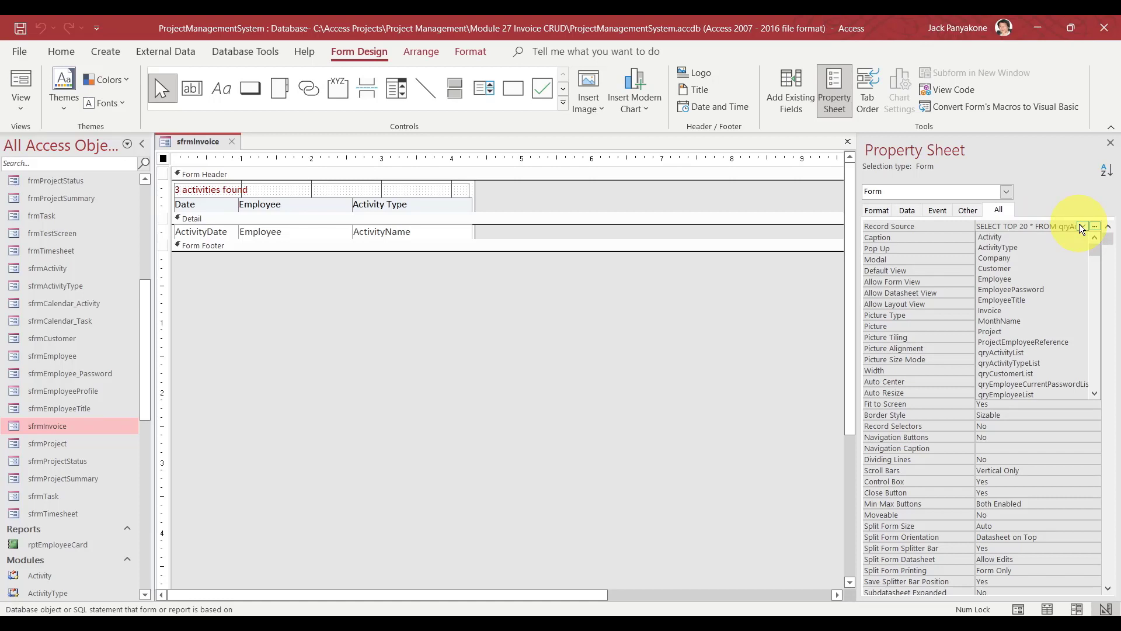
drag(1094, 252, 1098, 267)
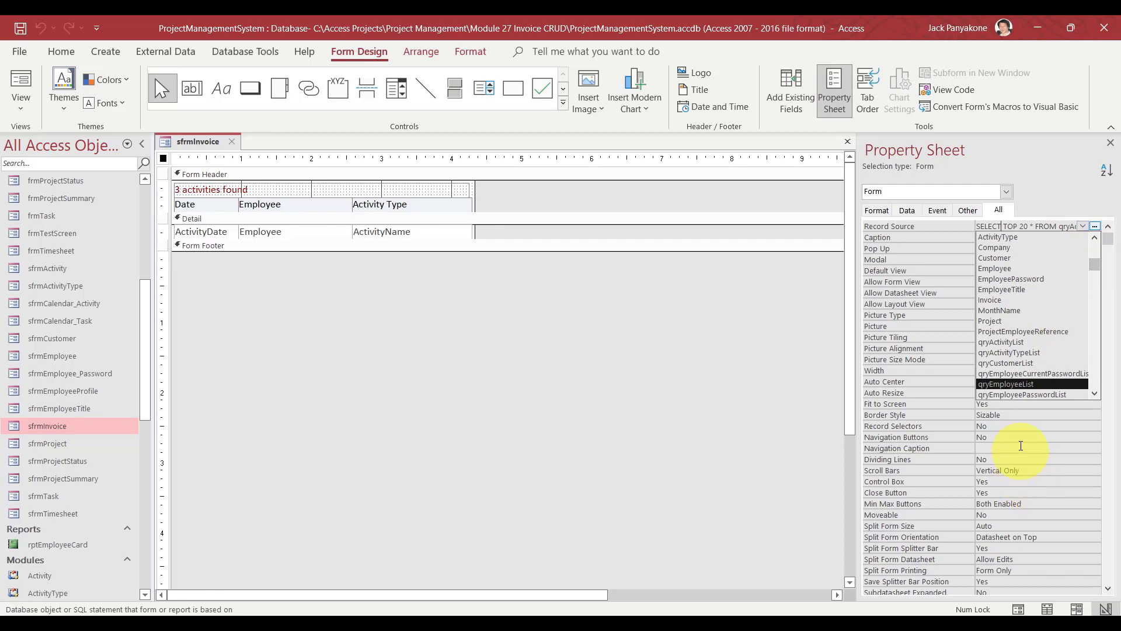
click(1017, 436)
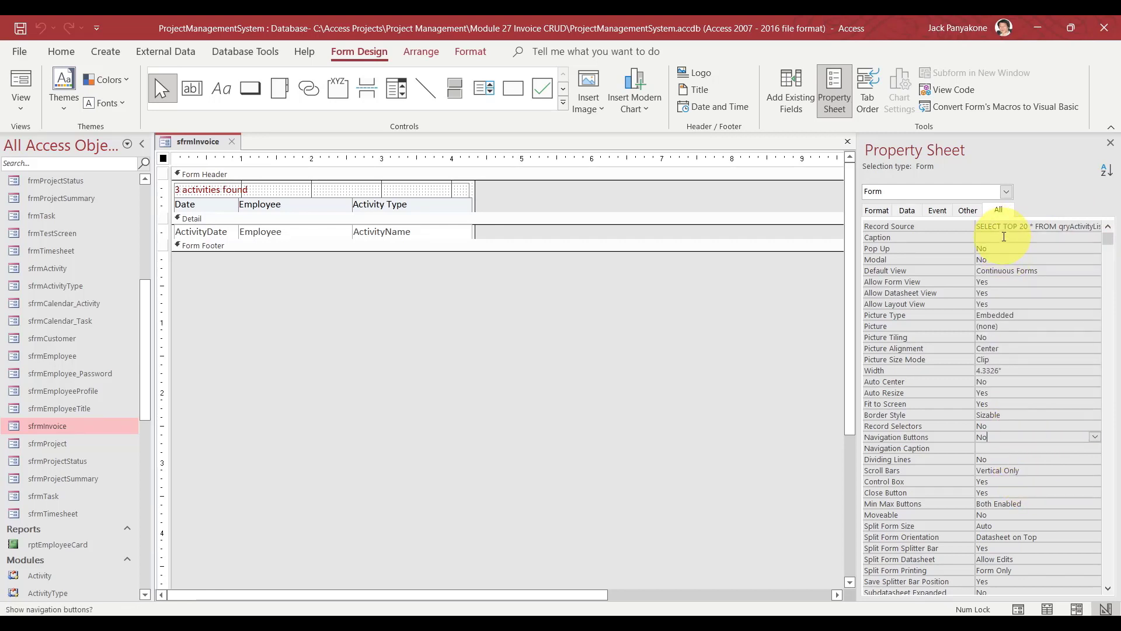
click(998, 211)
key(Tab)
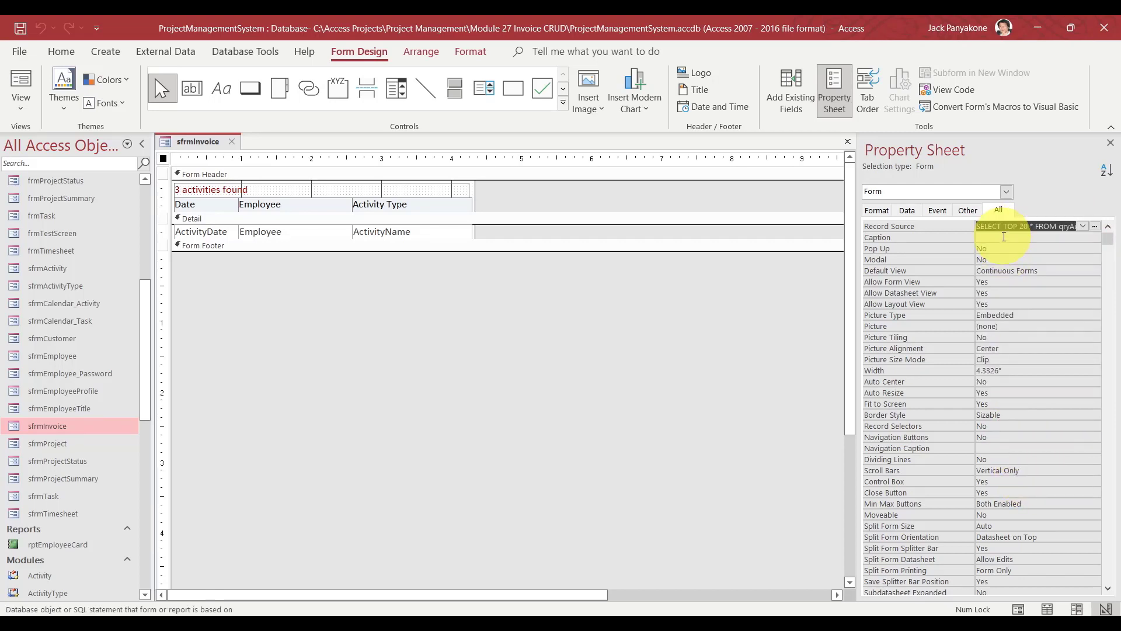
text(q)
text(ryInvoiceList)
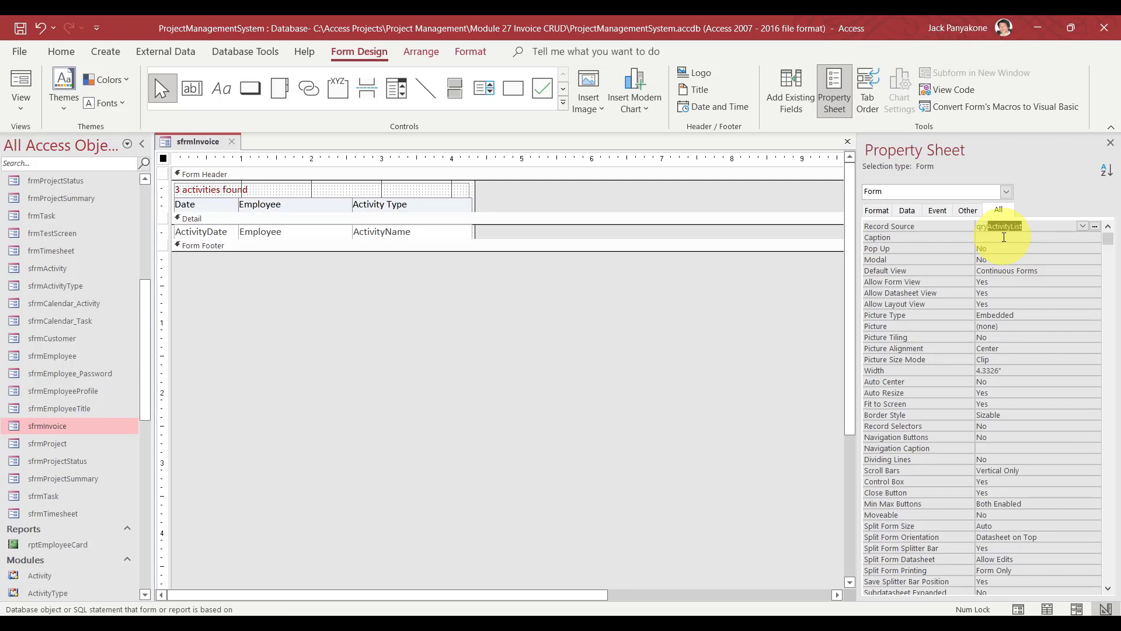
key(Return)
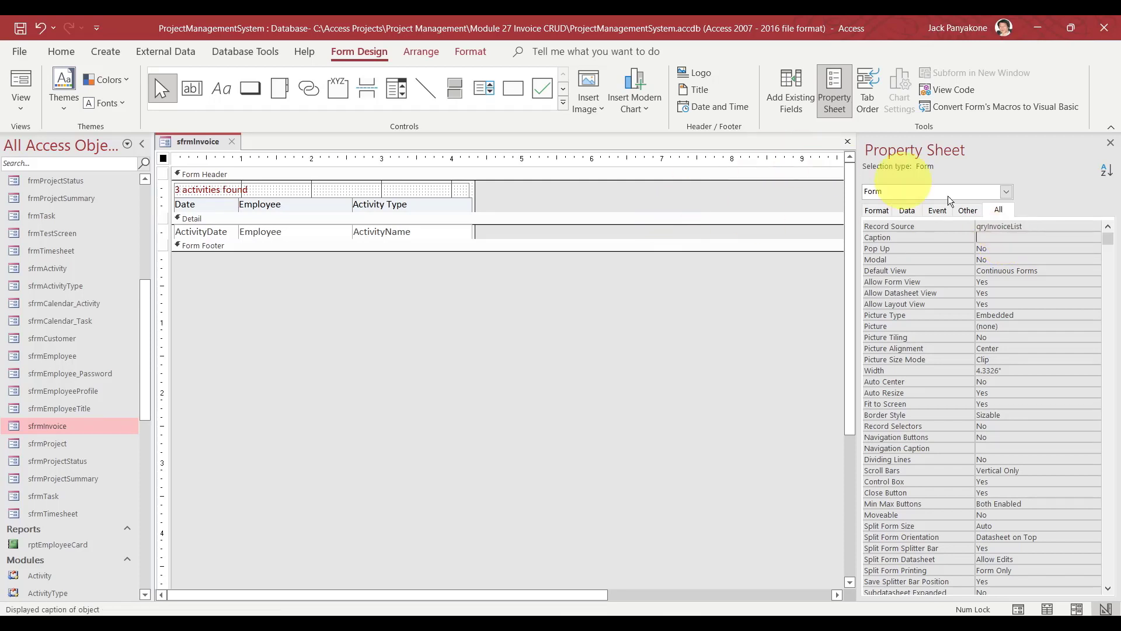
click(1005, 192)
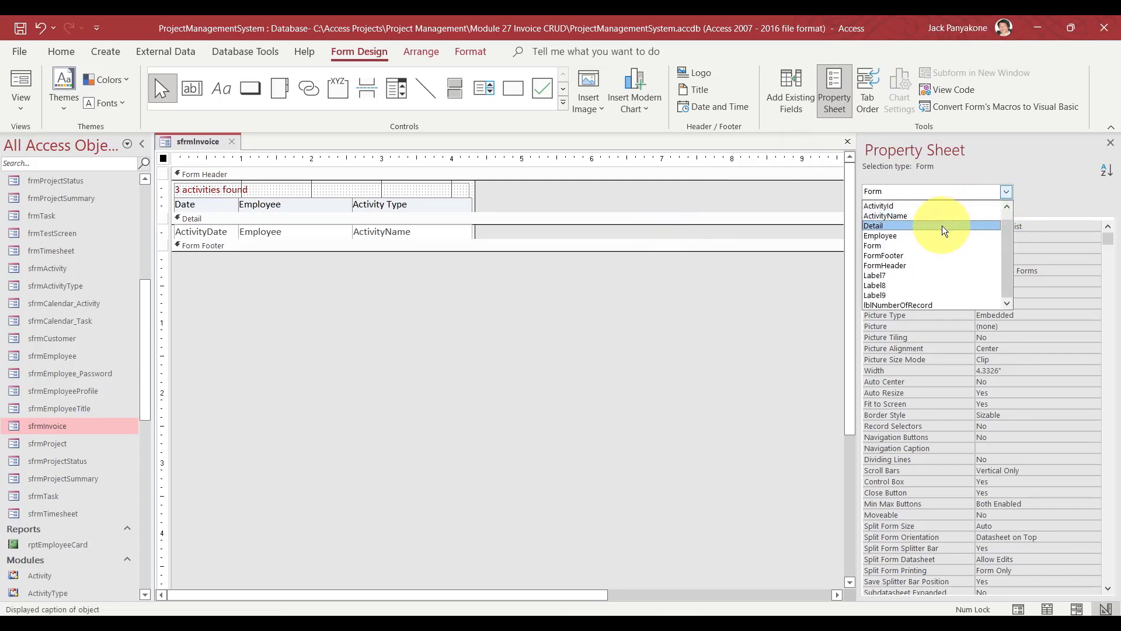
Select the ActivityId text box's control source and dismiss the ambiguous-field warning.
click(935, 206)
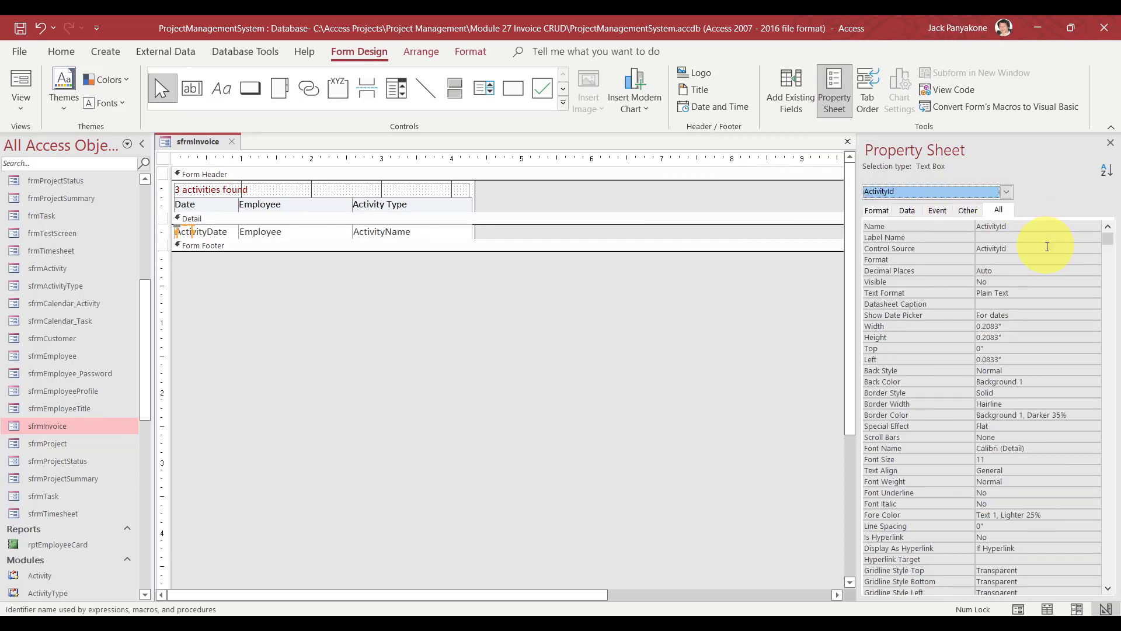
click(1081, 247)
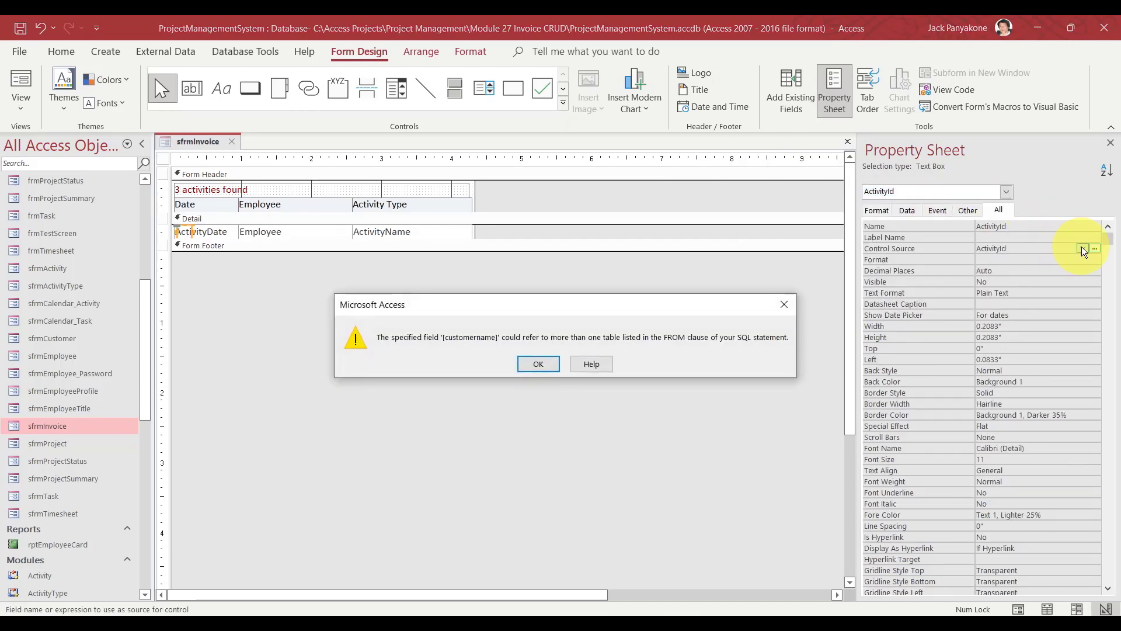
click(536, 365)
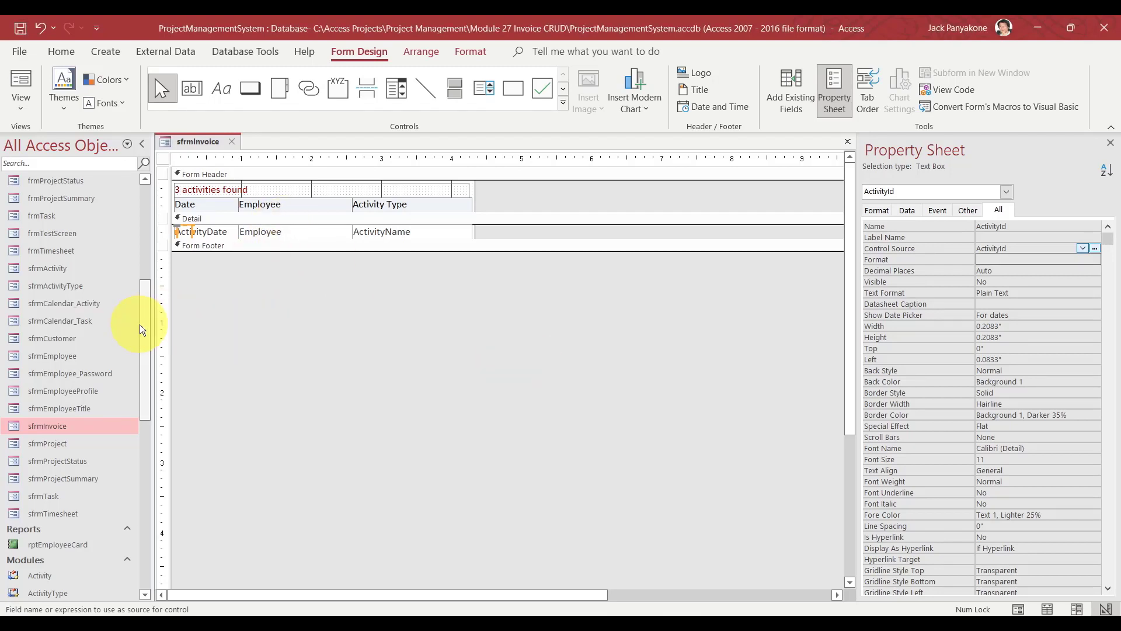
Try running qryInvoiceList, dismiss the ambiguous customername error, and open it in Design View.
drag(146, 318, 128, 197)
click(127, 198)
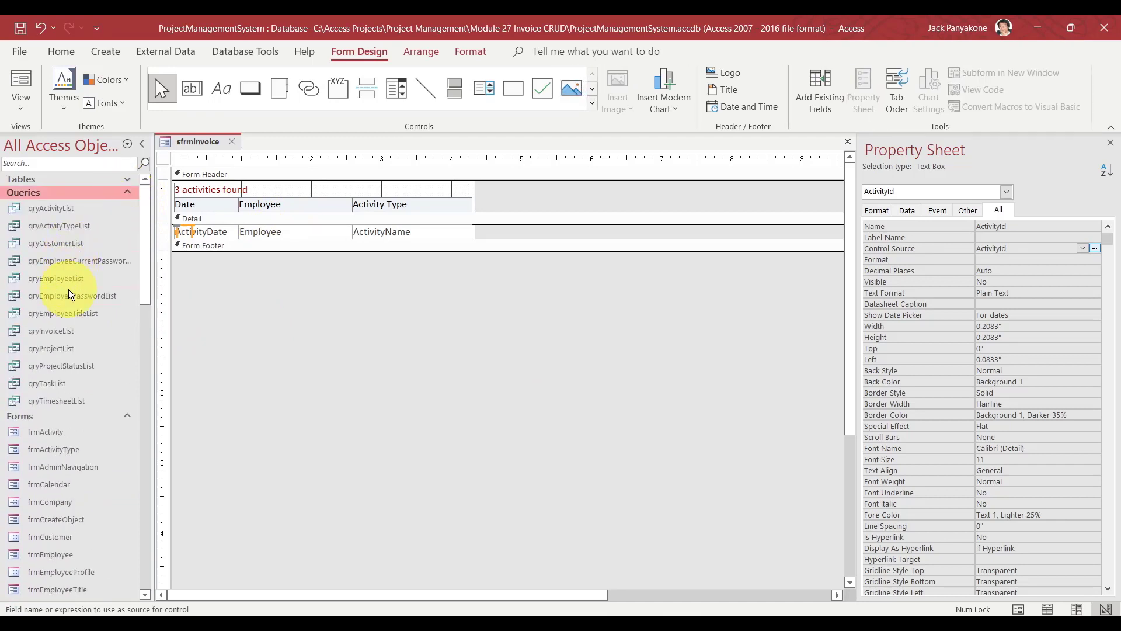
double_click(64, 331)
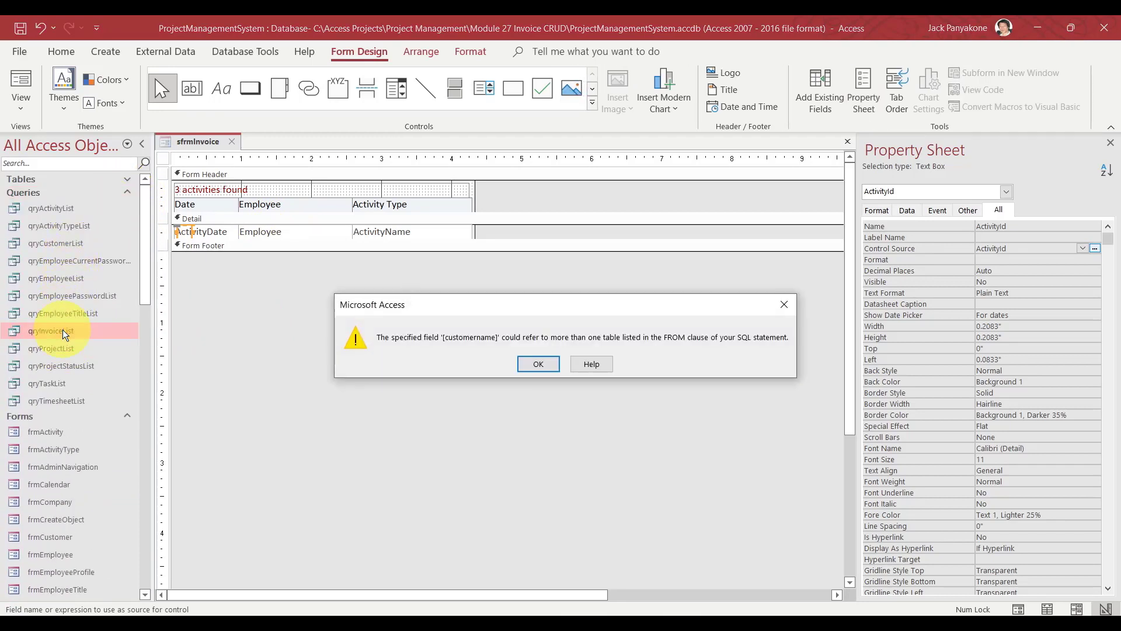
click(535, 363)
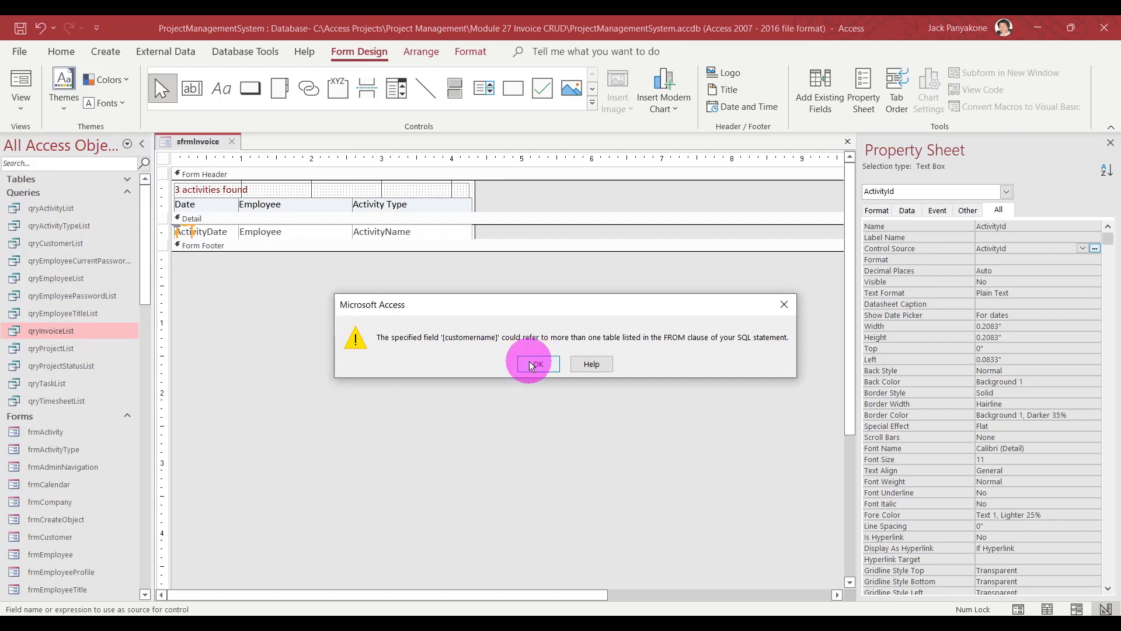
right_click(69, 332)
click(122, 360)
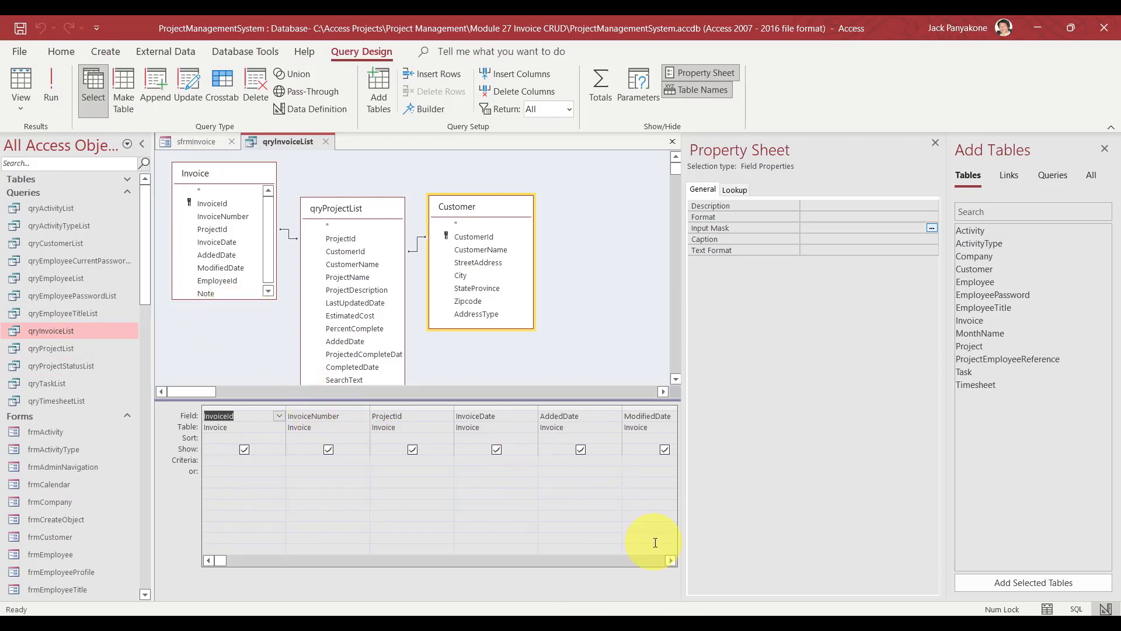
click(671, 561)
click(671, 561)
click(671, 561)
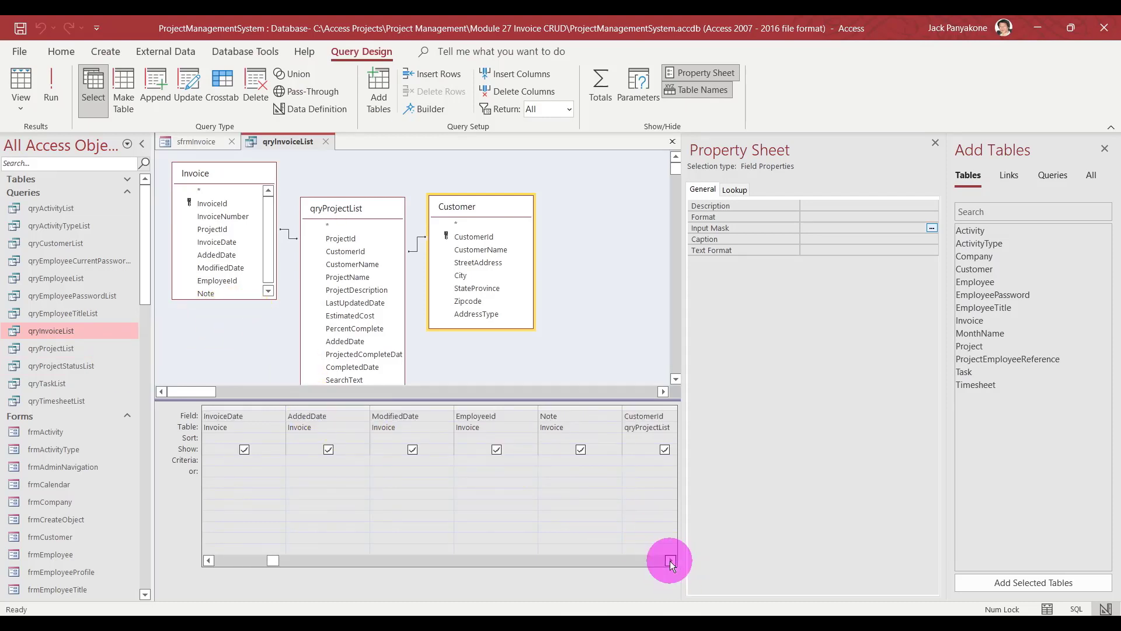
click(670, 561)
click(671, 561)
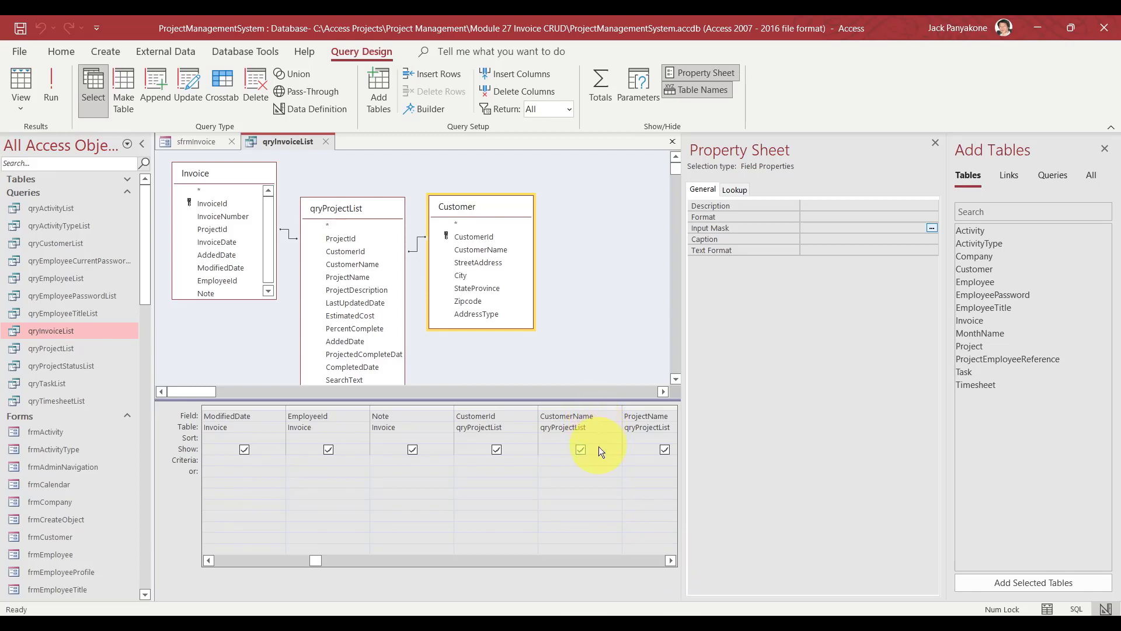
click(598, 461)
click(672, 561)
click(672, 562)
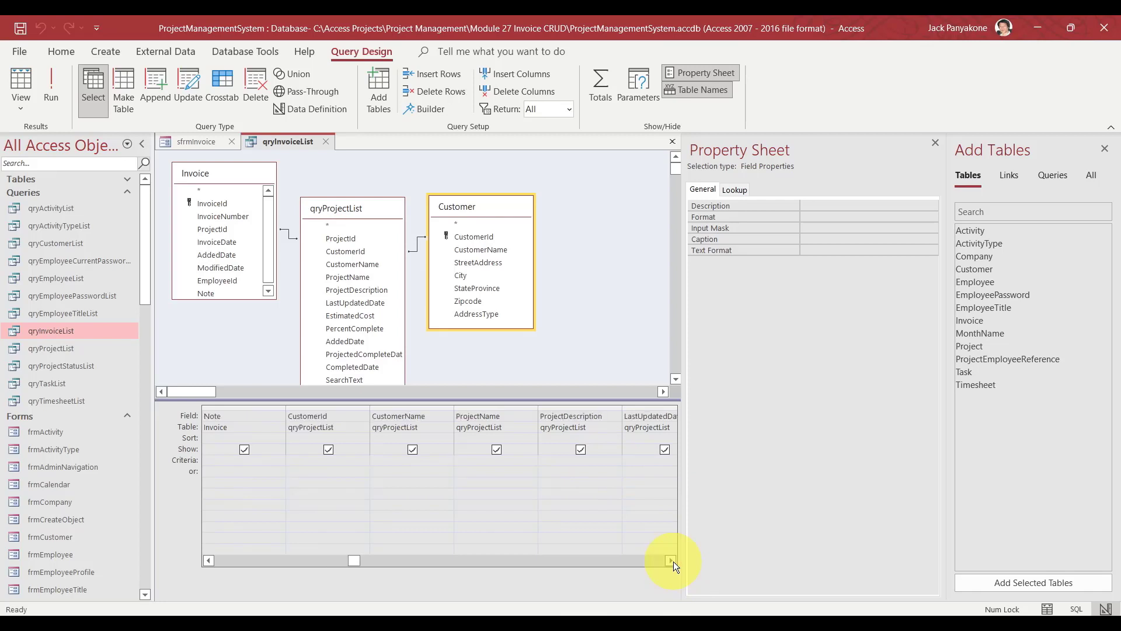
click(671, 562)
click(672, 561)
click(672, 561)
click(672, 561)
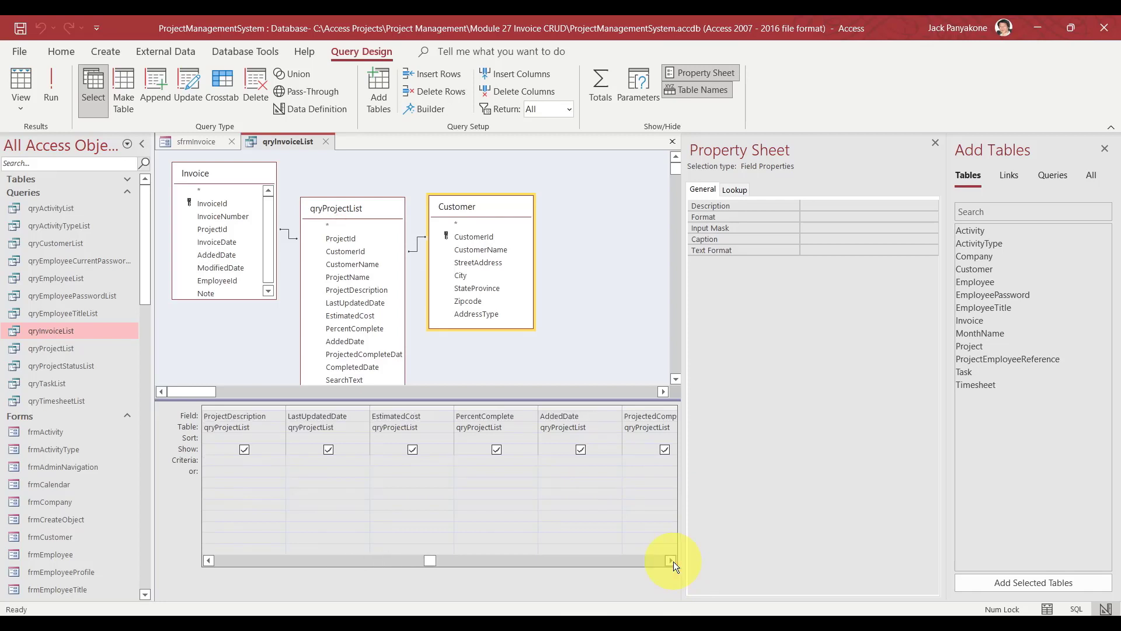
click(672, 561)
click(671, 561)
click(672, 561)
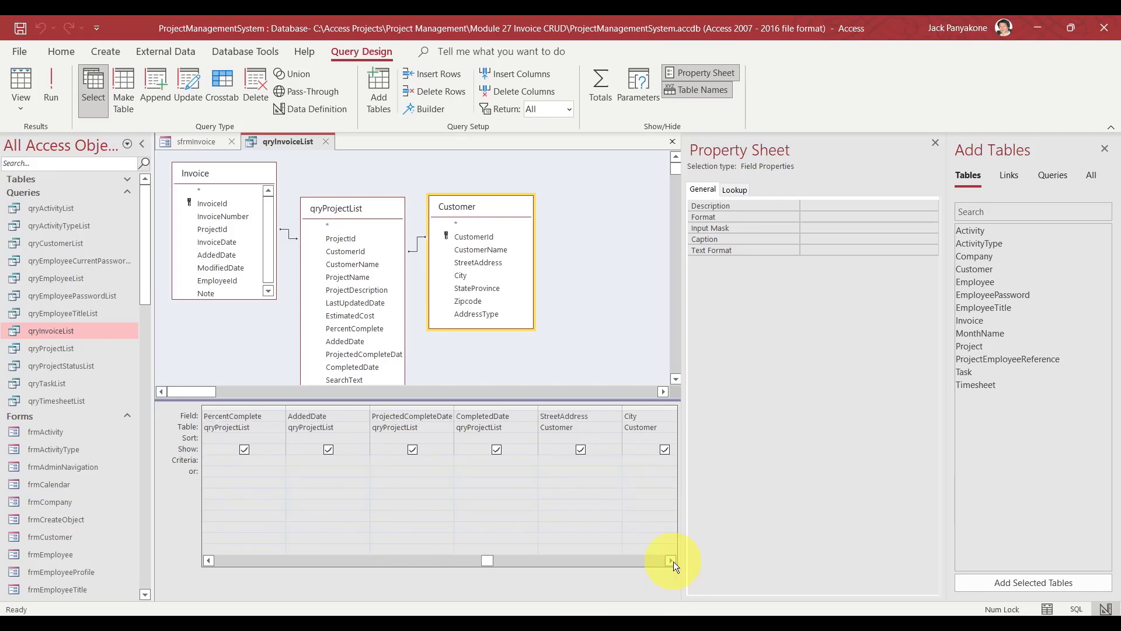
click(672, 561)
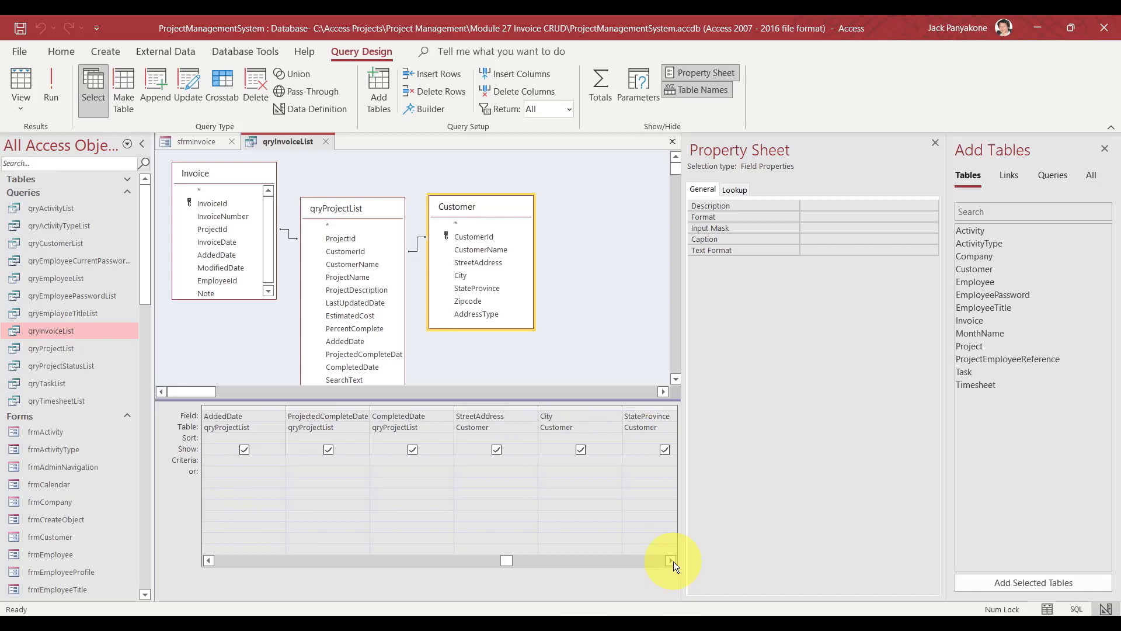
click(672, 561)
click(672, 562)
click(672, 561)
click(671, 561)
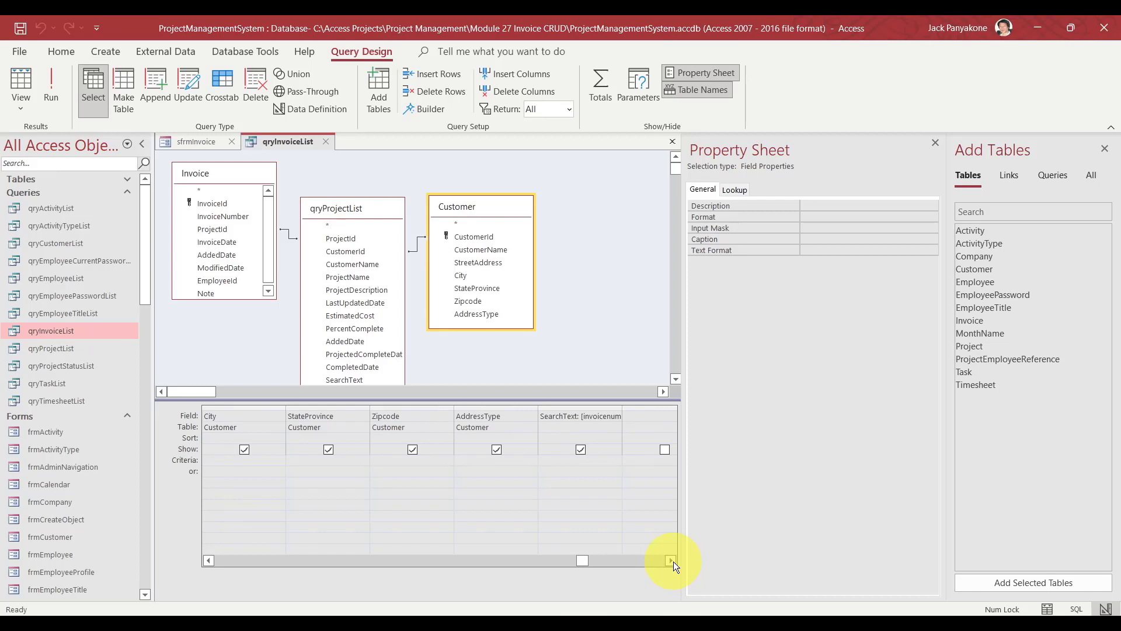
click(672, 561)
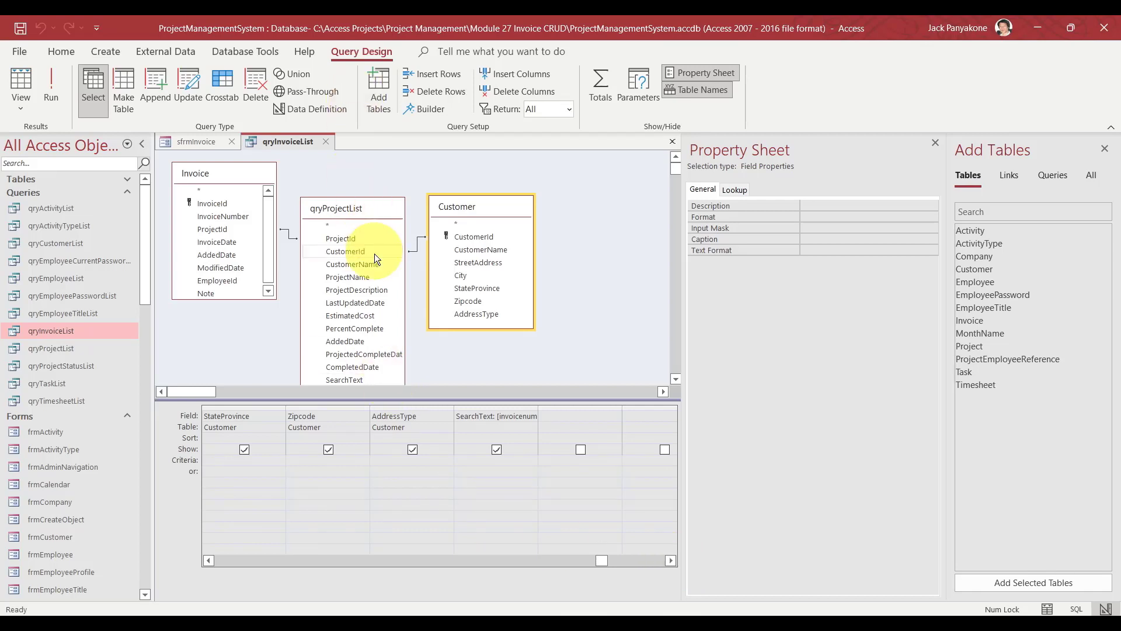
click(348, 238)
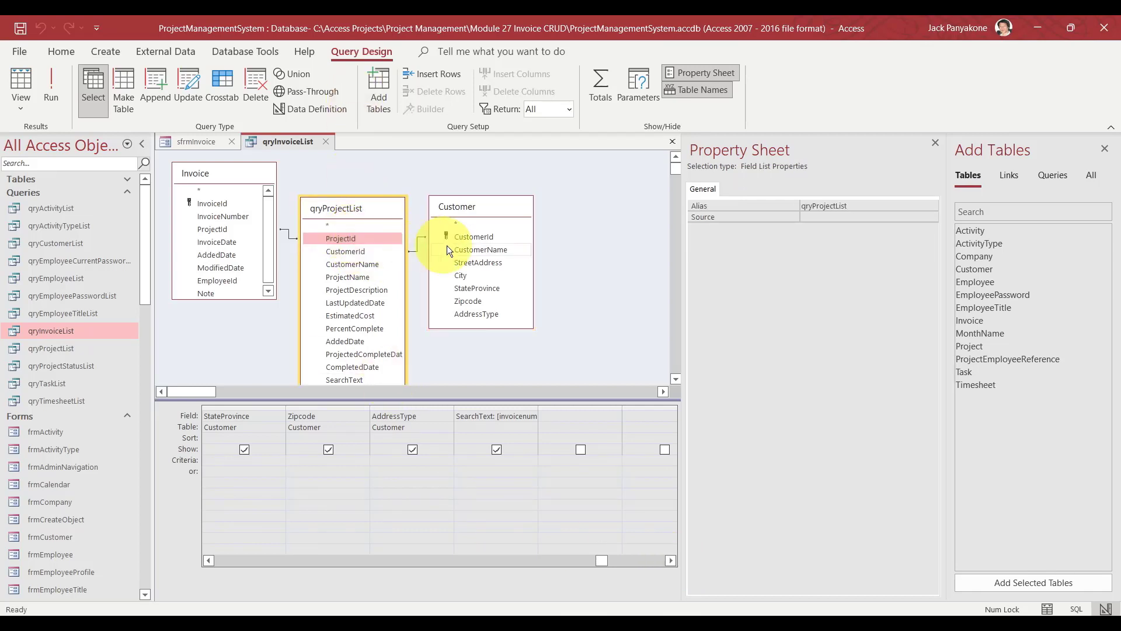
click(464, 236)
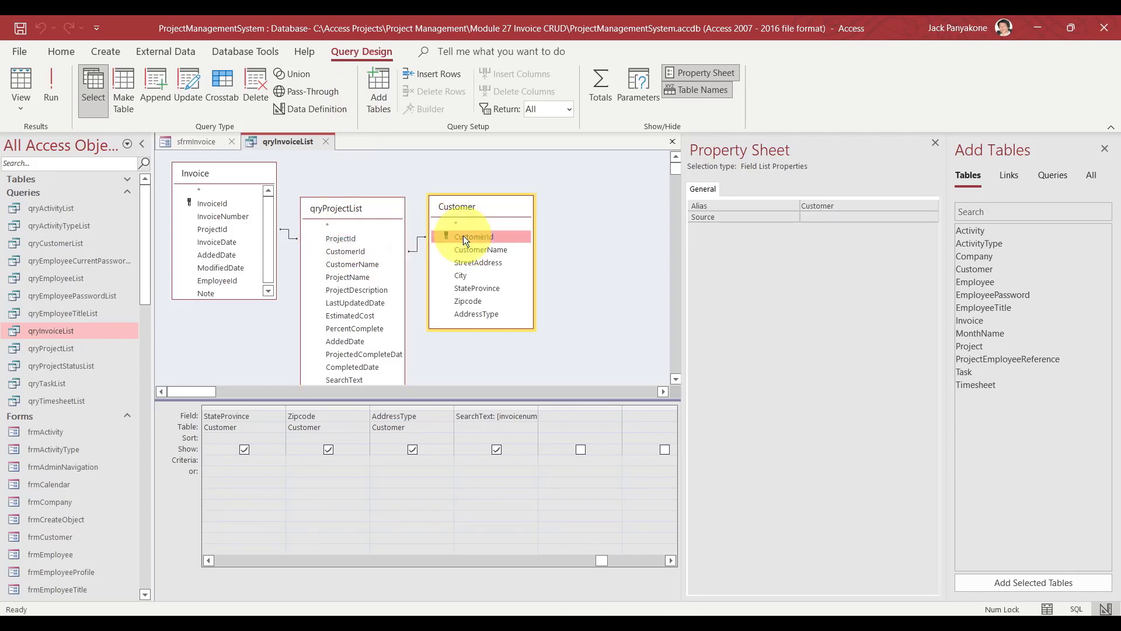
click(348, 246)
right_click(317, 176)
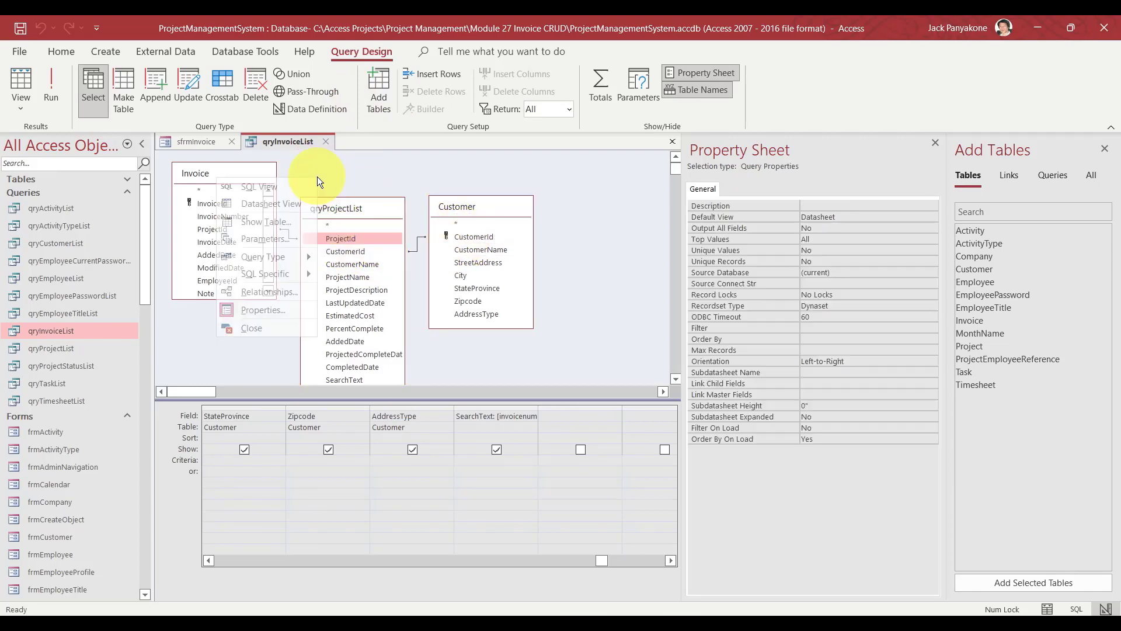
click(275, 187)
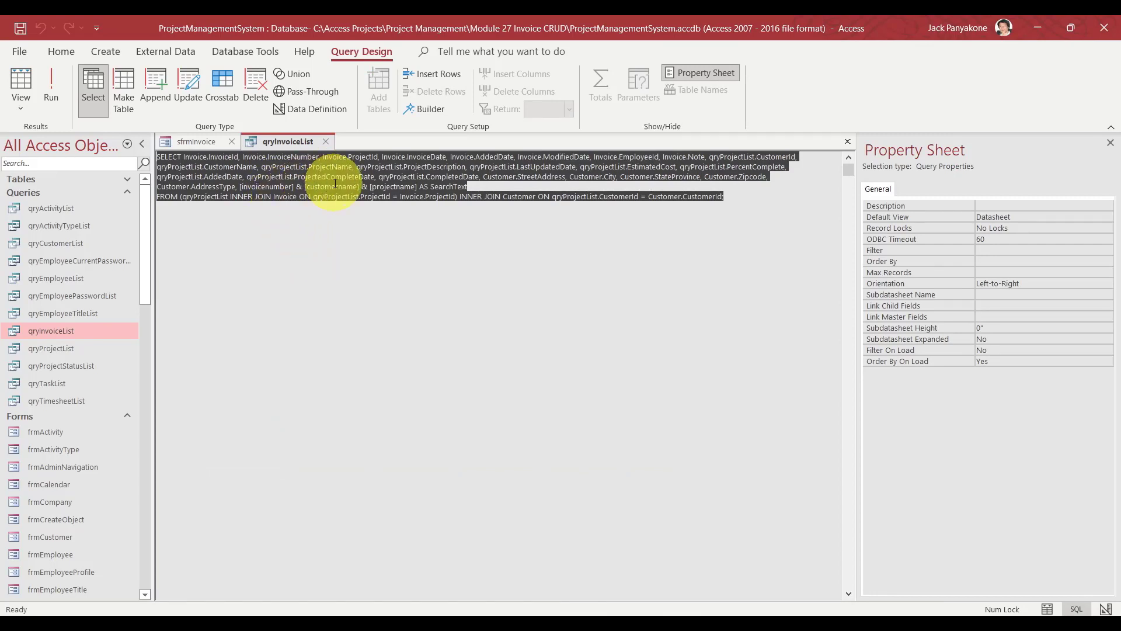
double_click(240, 168)
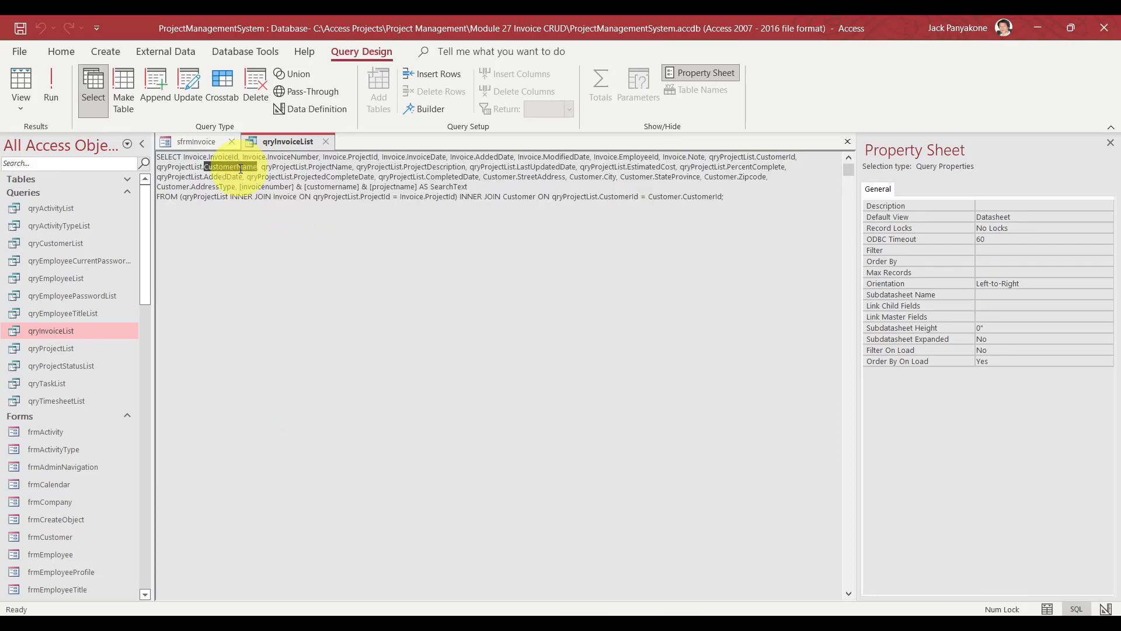
click(55, 86)
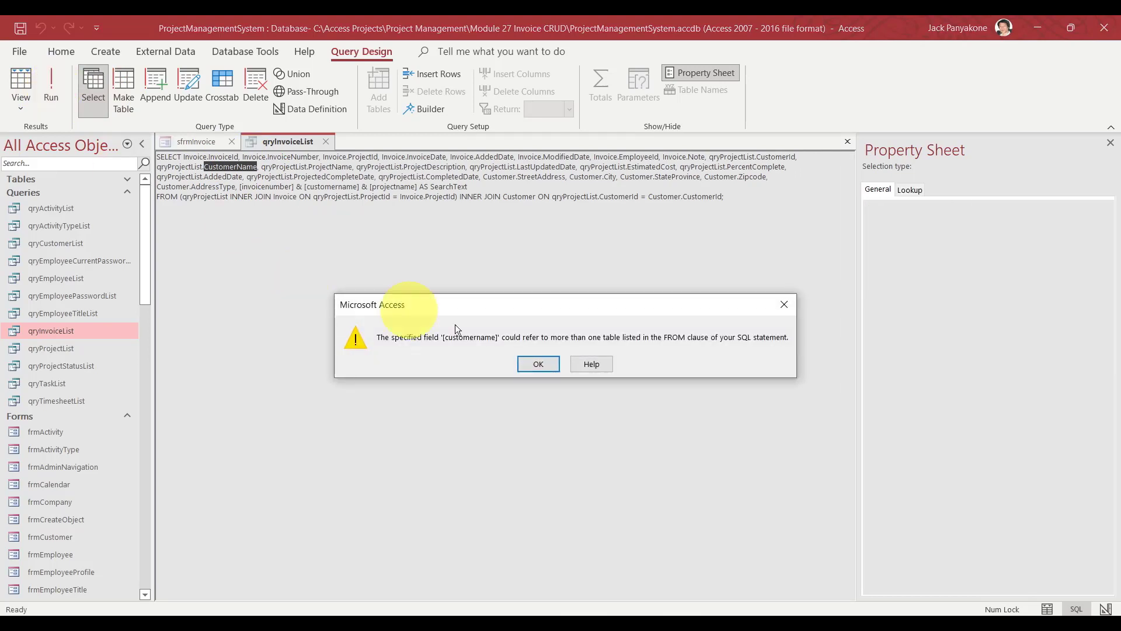
click(551, 364)
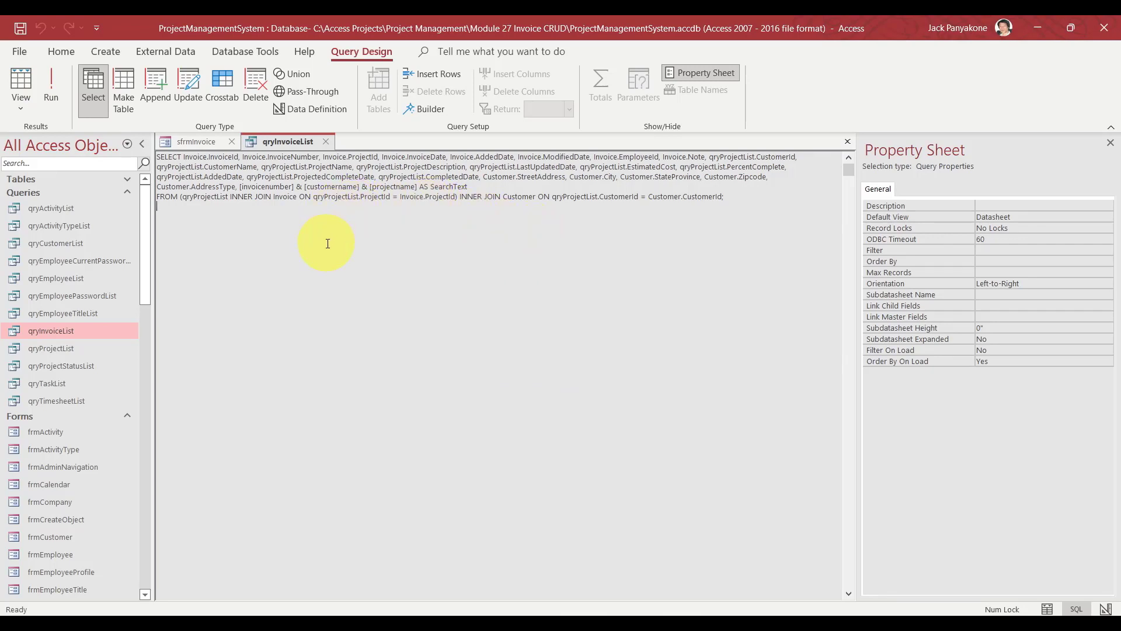
right_click(280, 142)
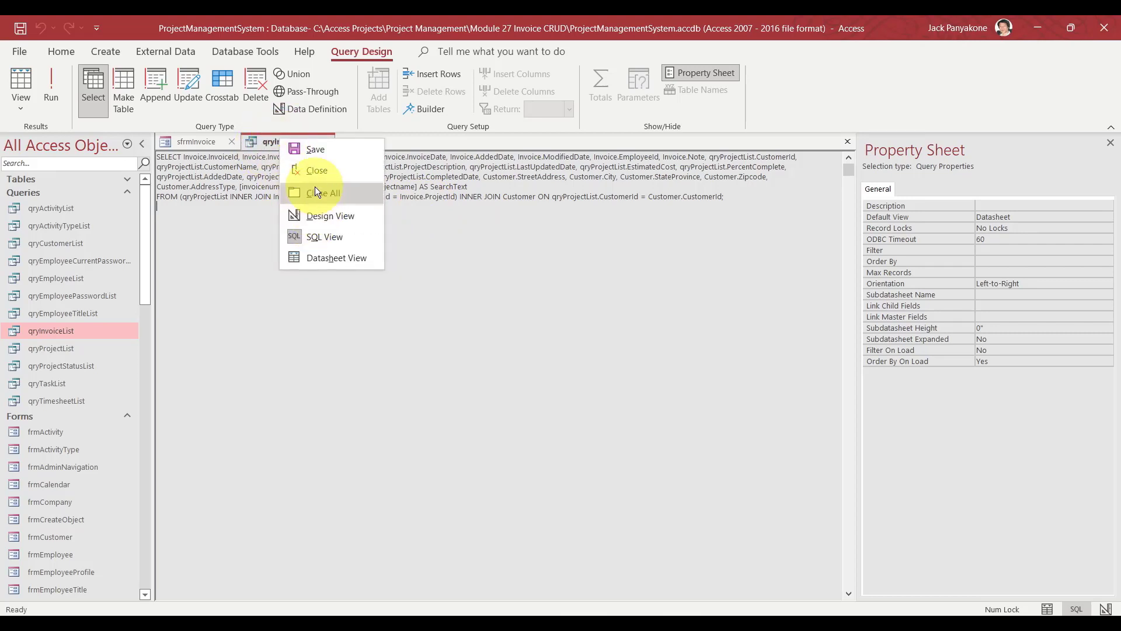
click(255, 214)
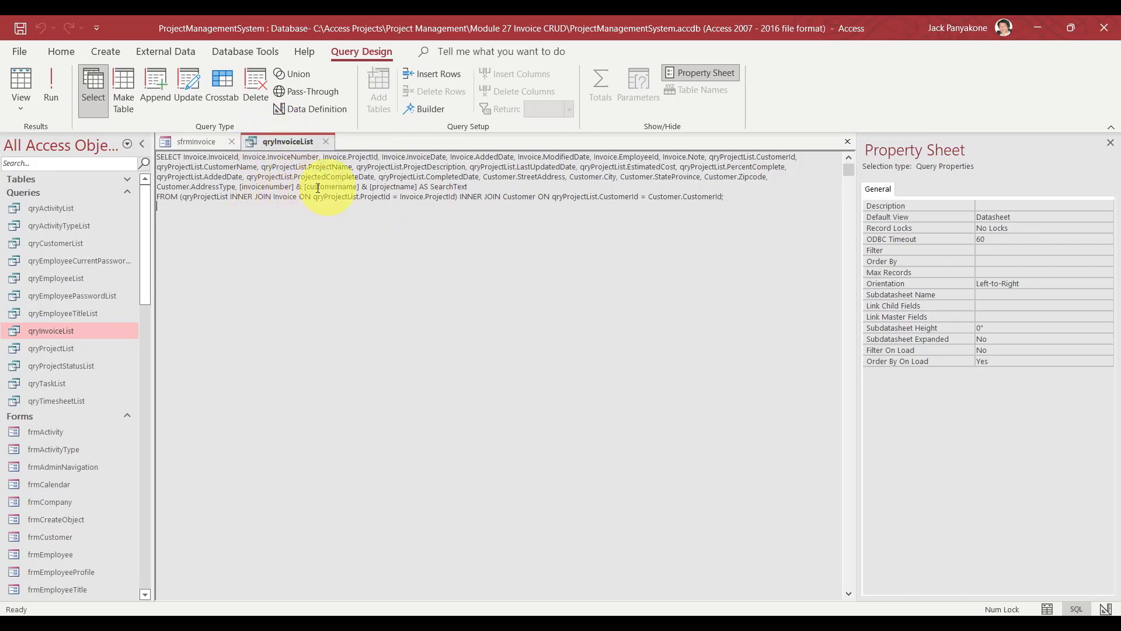
right_click(296, 145)
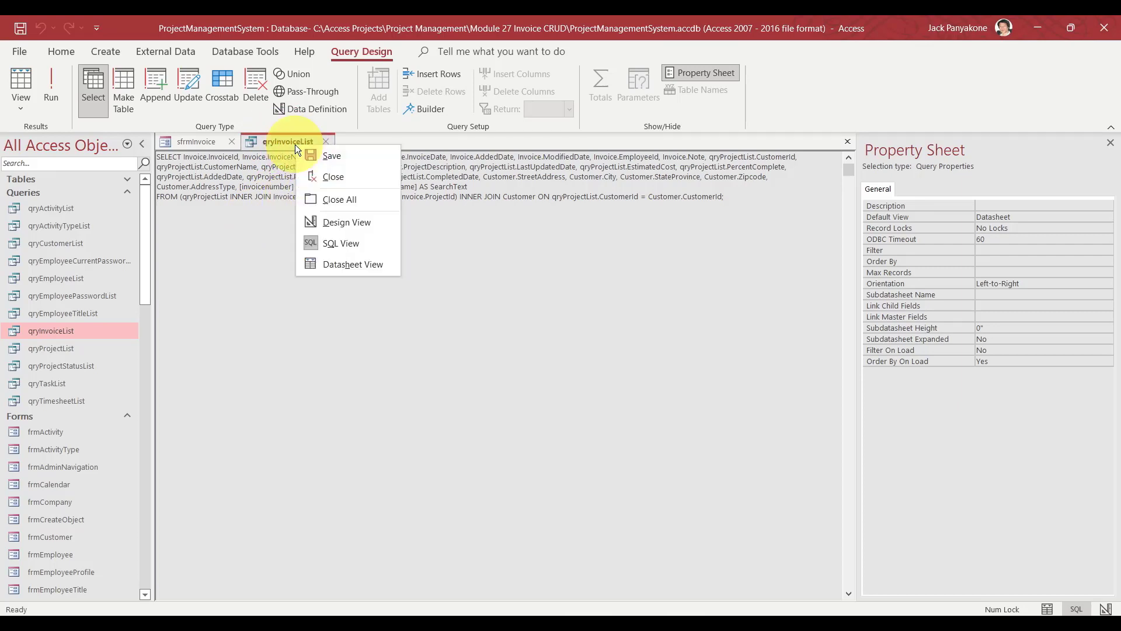
click(334, 223)
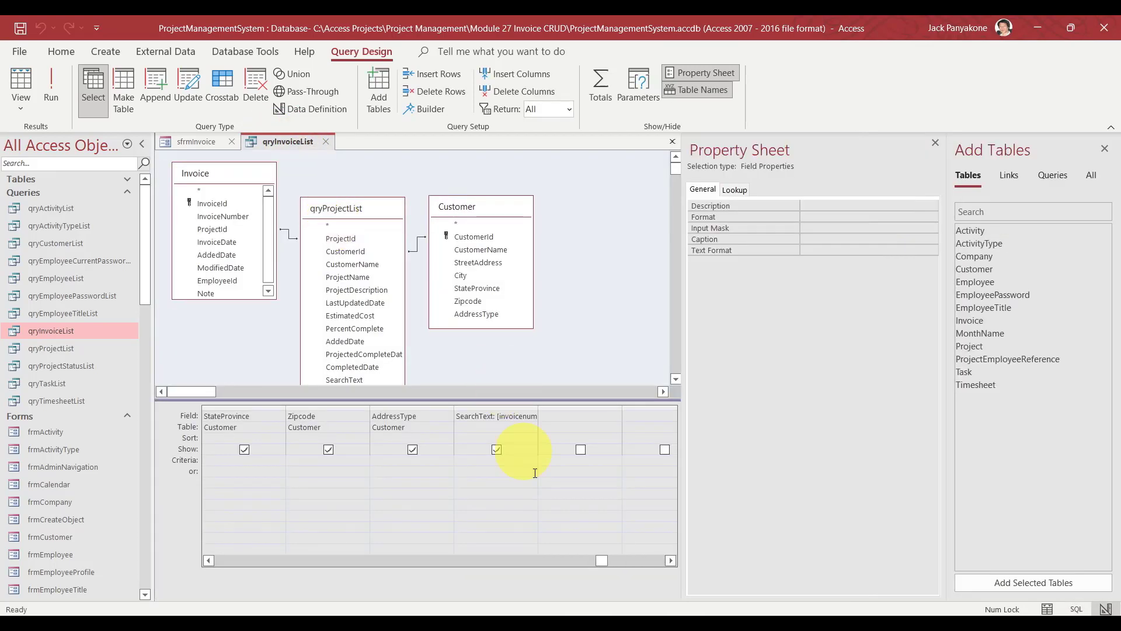
Open the SearchText expression in the Zoom box.
double_click(481, 416)
right_click(480, 417)
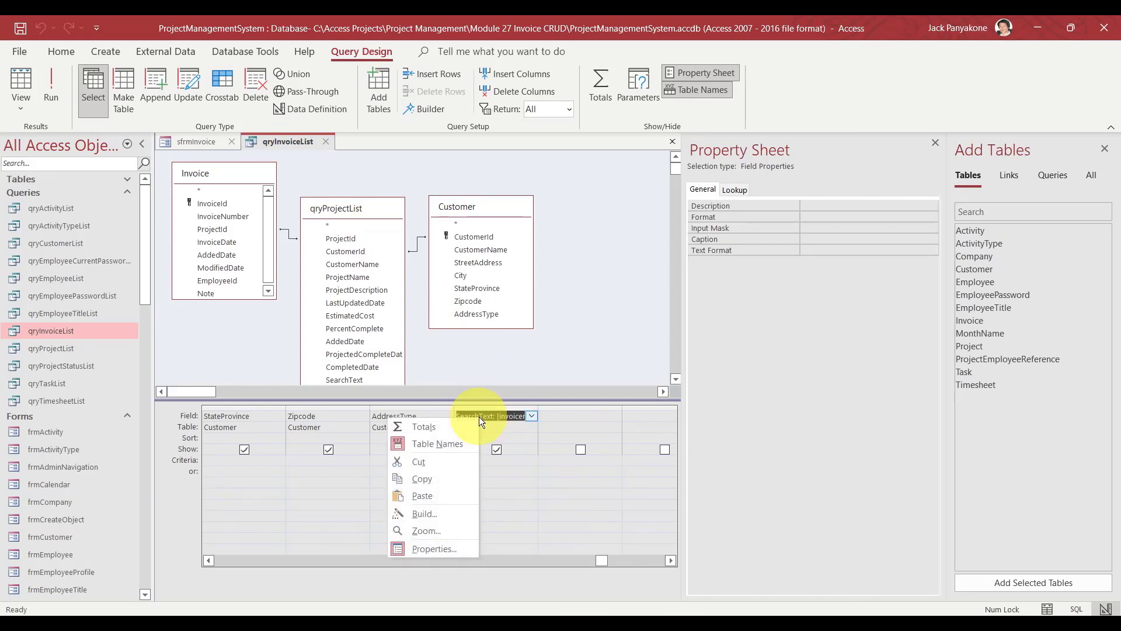
click(453, 532)
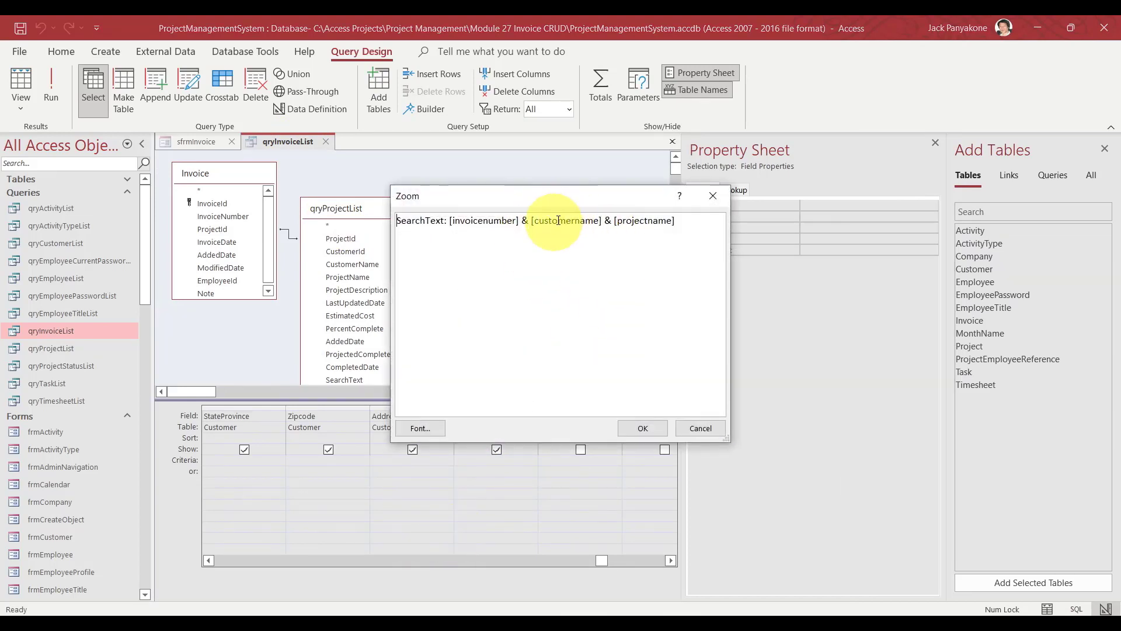
drag(570, 204, 723, 194)
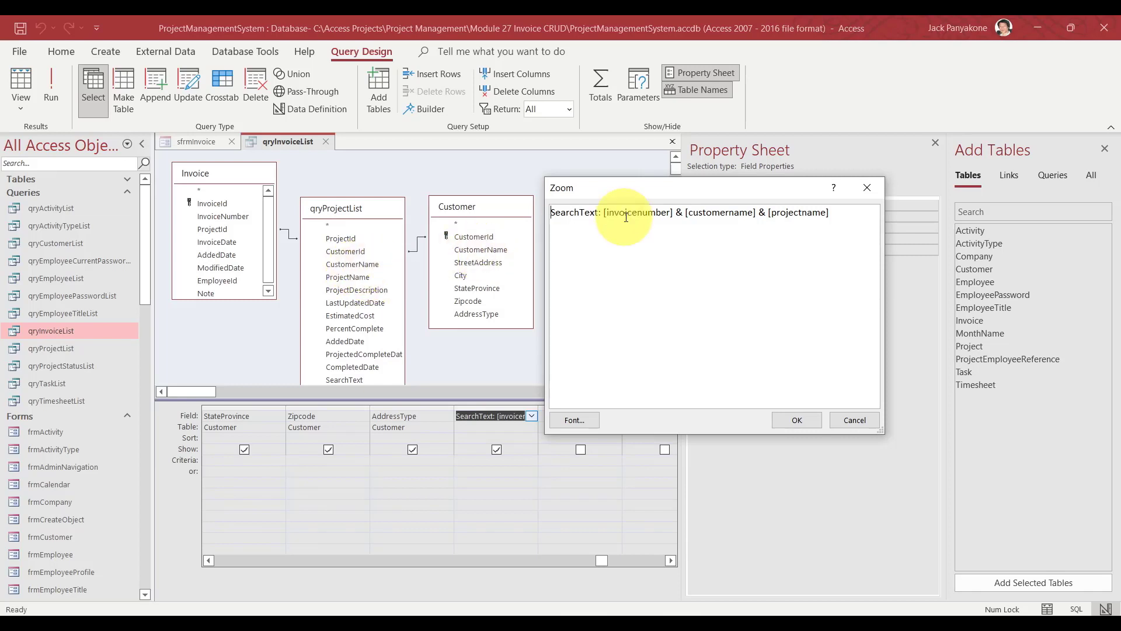
Change [customername] to Customer.customername in the expression and confirm it.
click(687, 216)
text([])
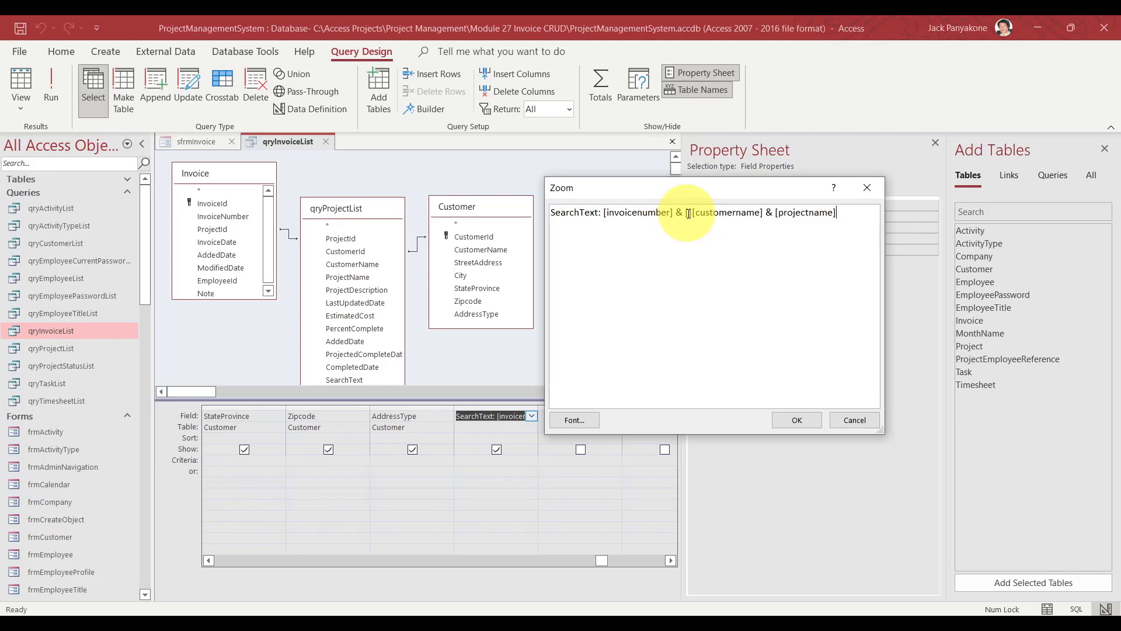
click(691, 213)
text(.)
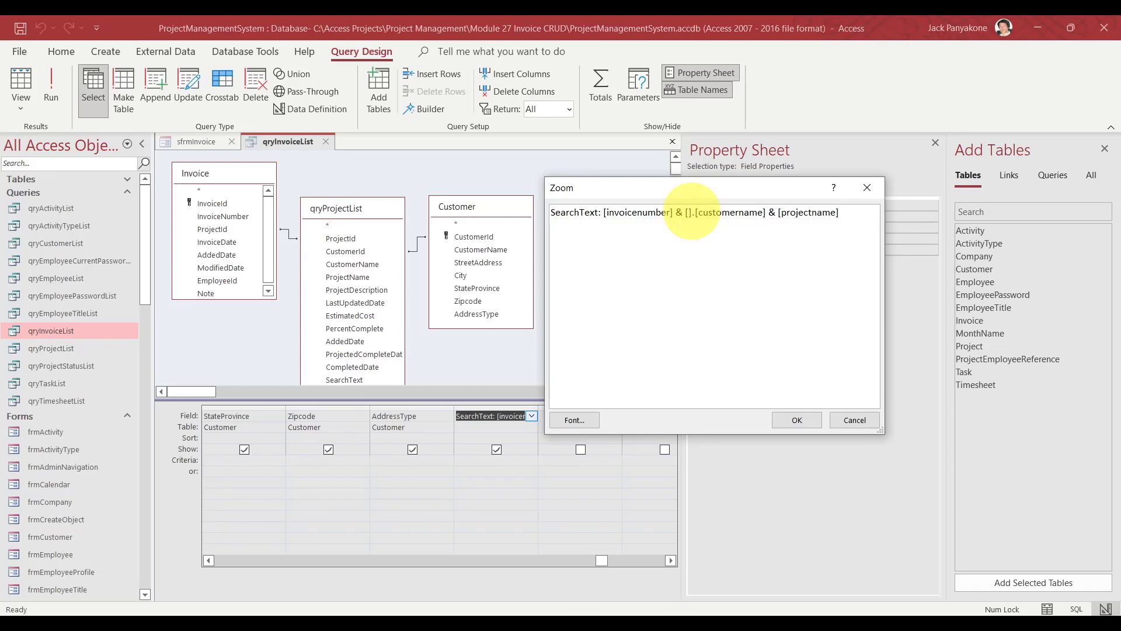
click(688, 214)
text(Customer)
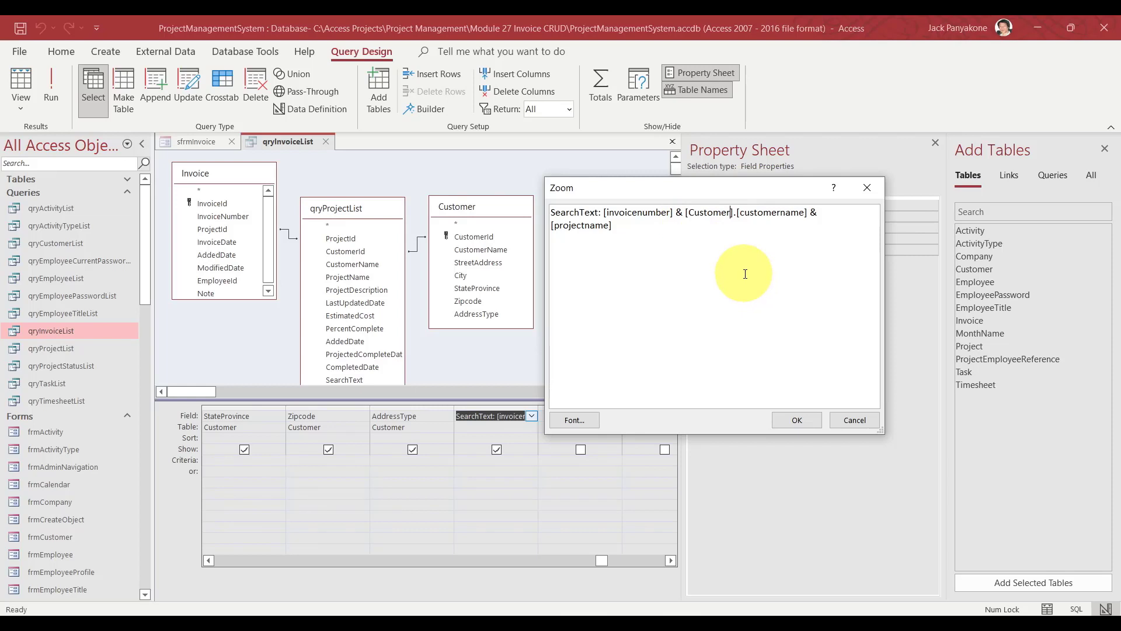
key(Delete)
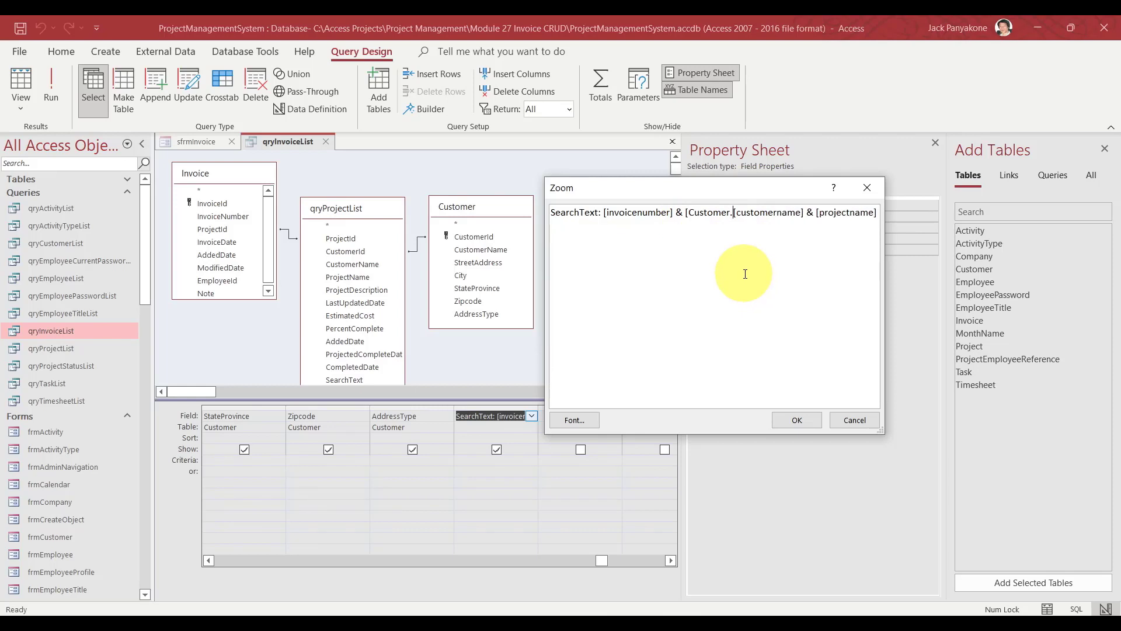
key(Right)
key(Delete)
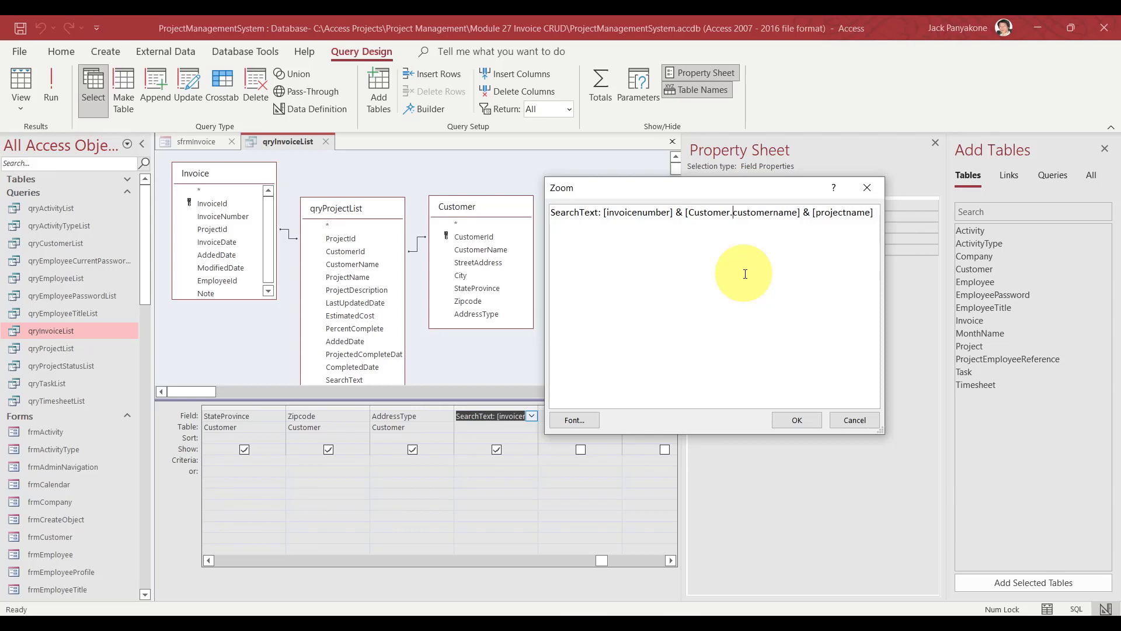
click(690, 214)
key(BackSpace)
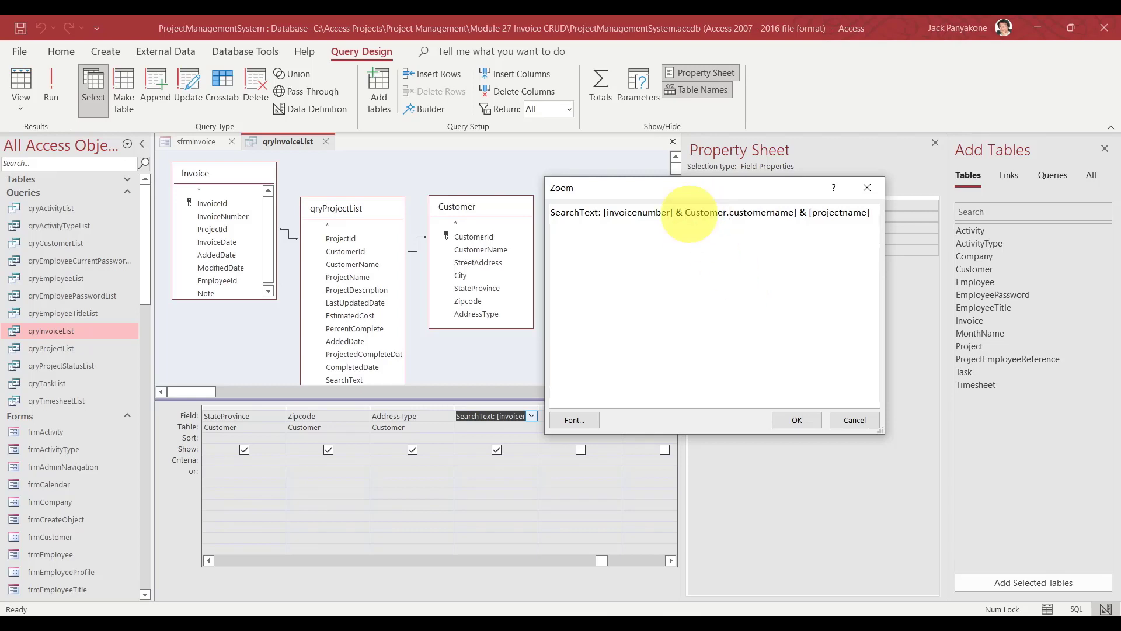
click(795, 215)
key(BackSpace)
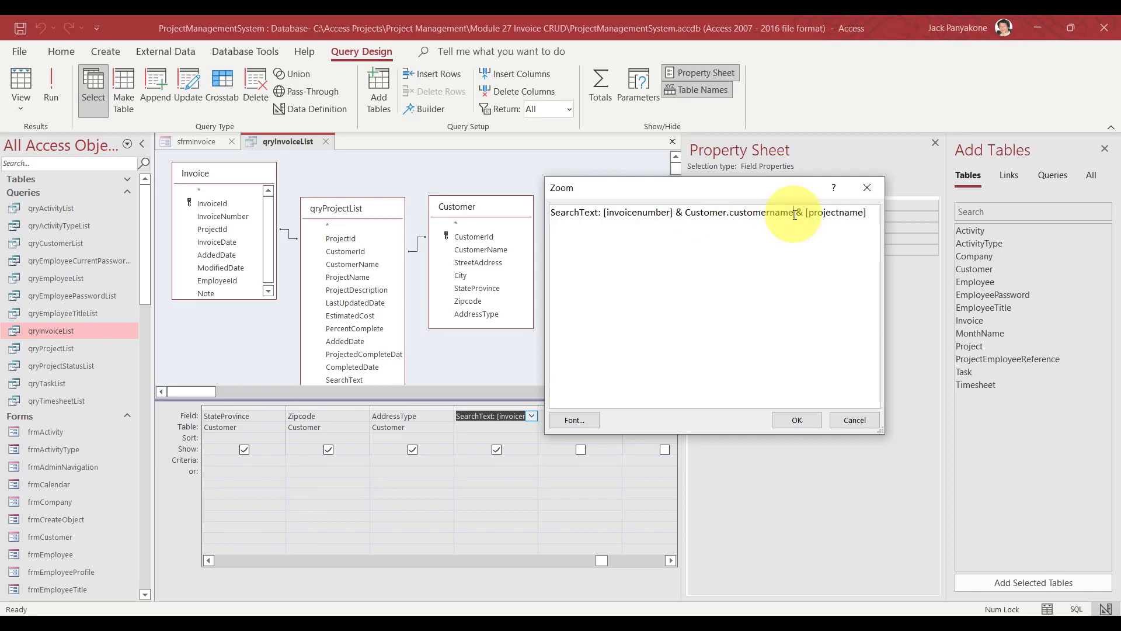
click(794, 420)
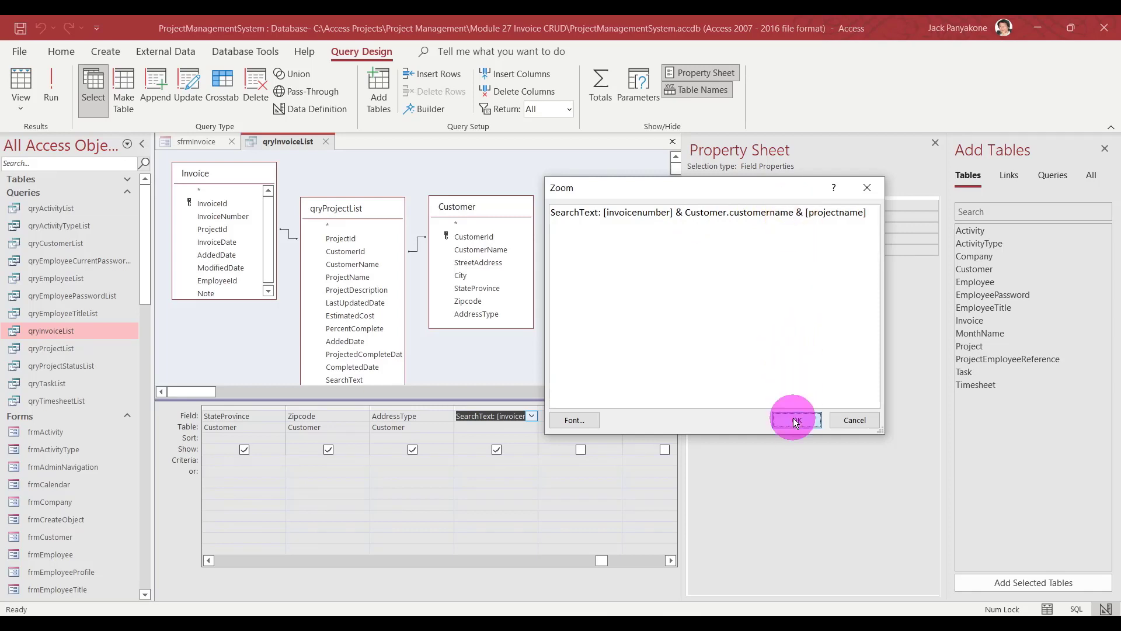
click(597, 317)
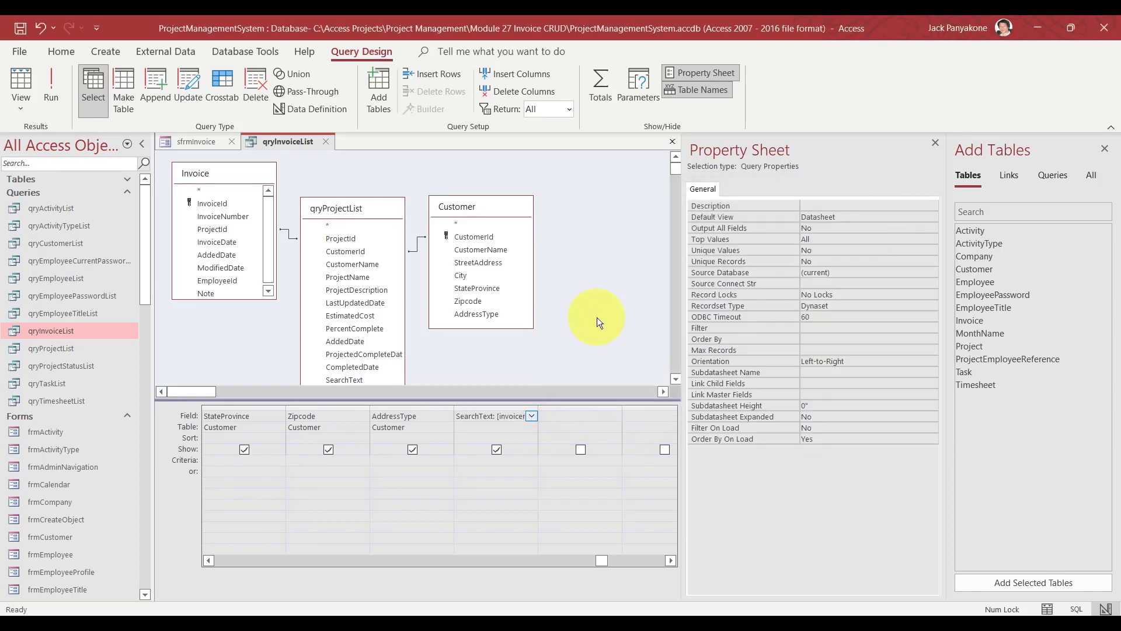
Run qryInvoiceList without errors, close it, and reopen it in Design View.
click(50, 90)
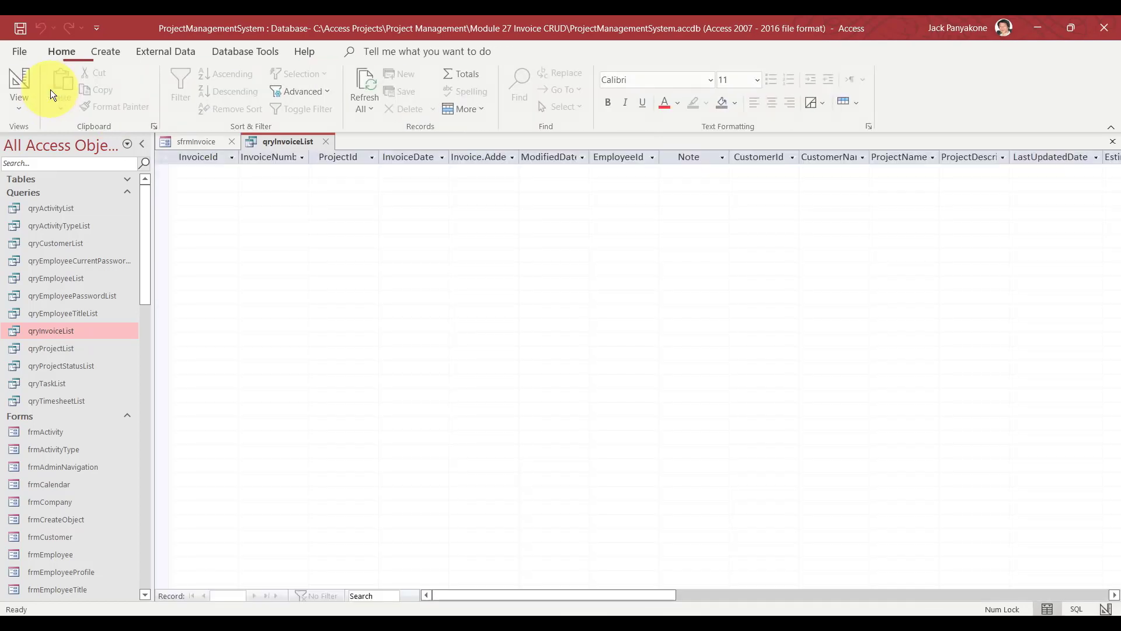
click(326, 141)
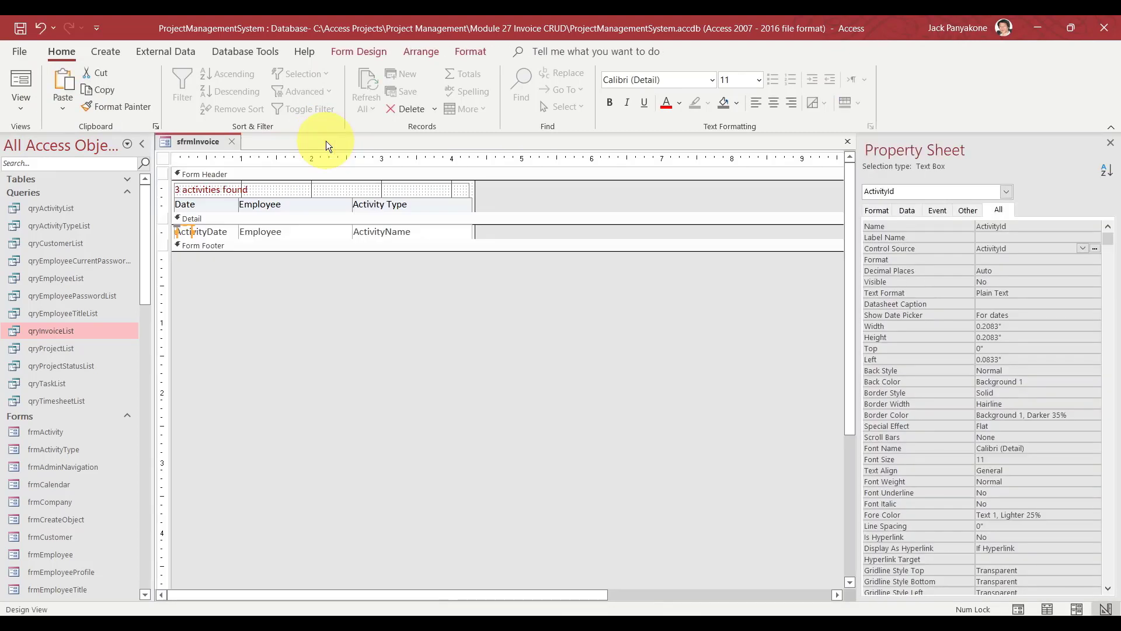
right_click(61, 331)
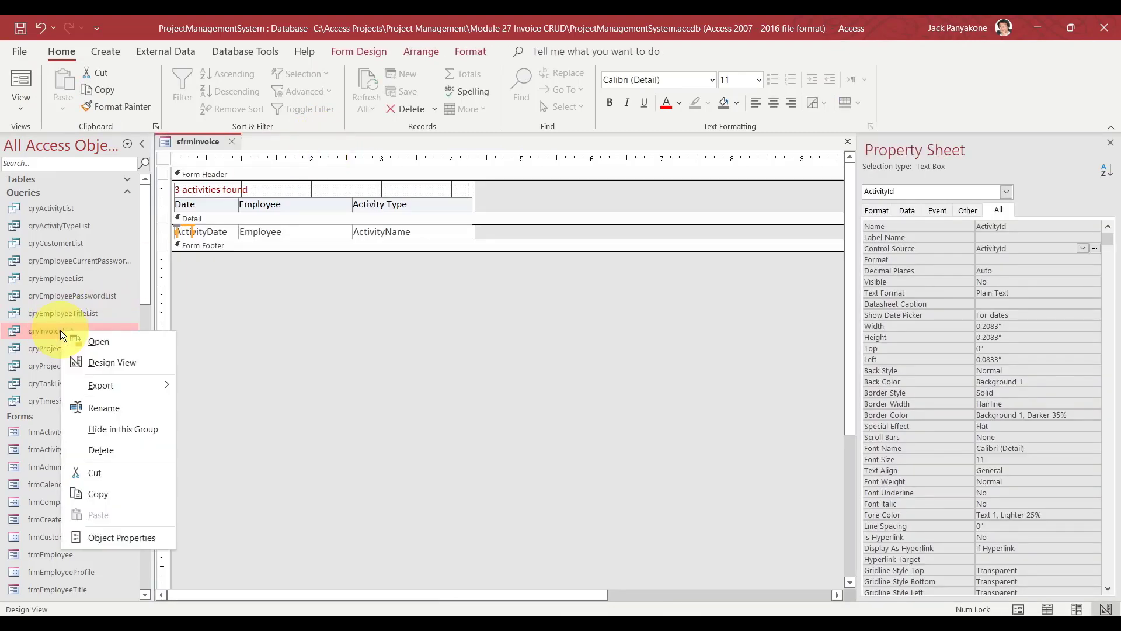
click(114, 361)
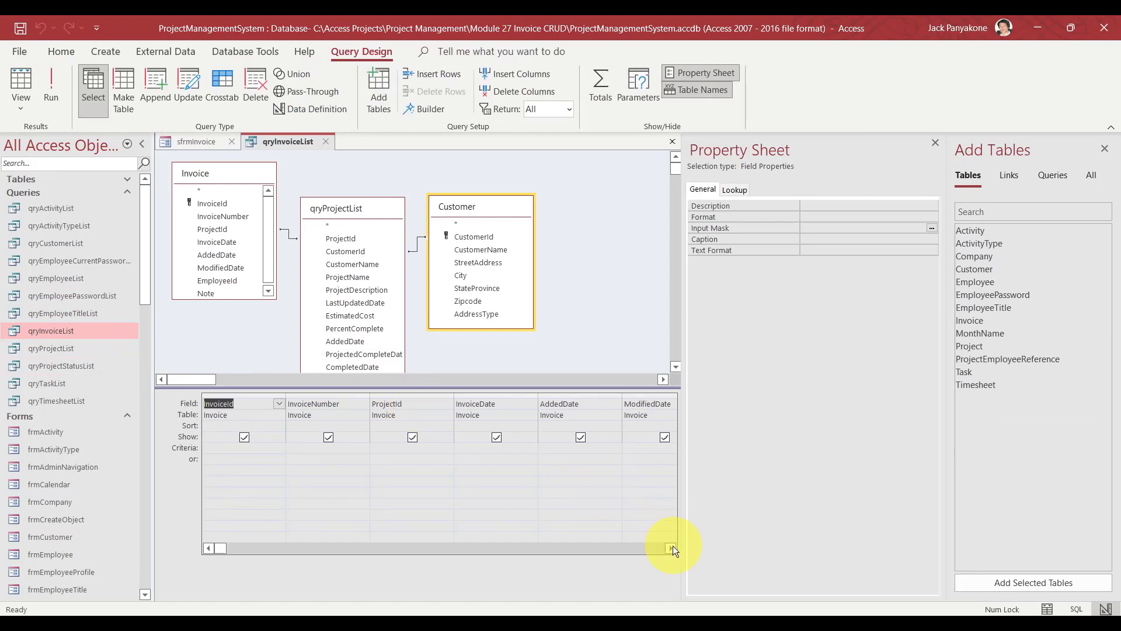
drag(673, 546, 671, 547)
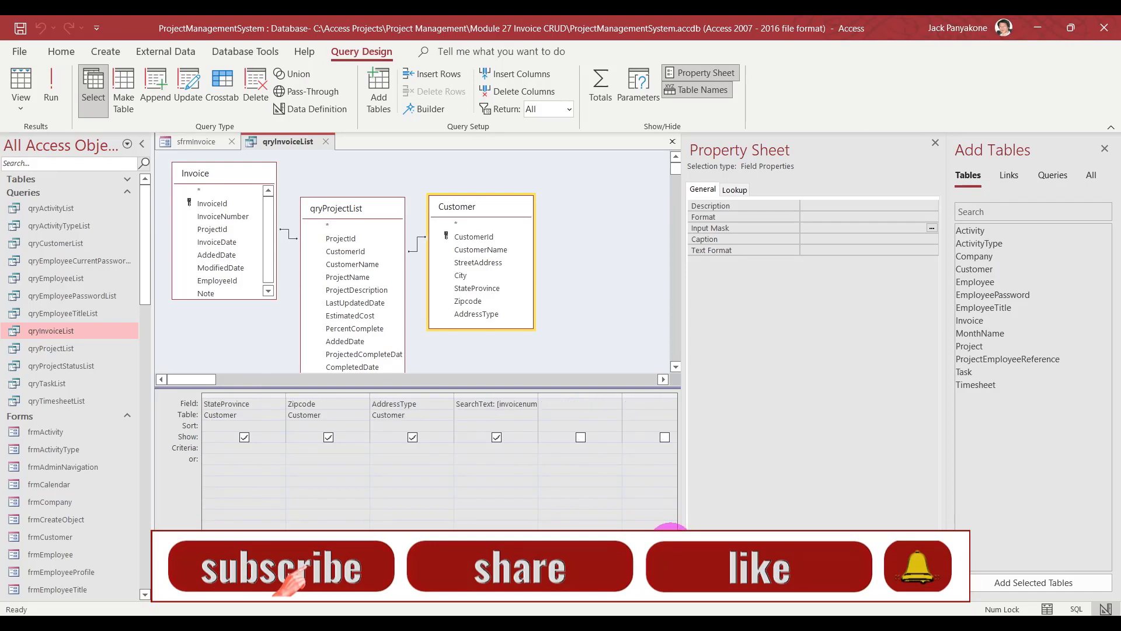
Close qryInvoiceList without saving and set the ActivityId box's Control Source to InvoiceId.
right_click(514, 404)
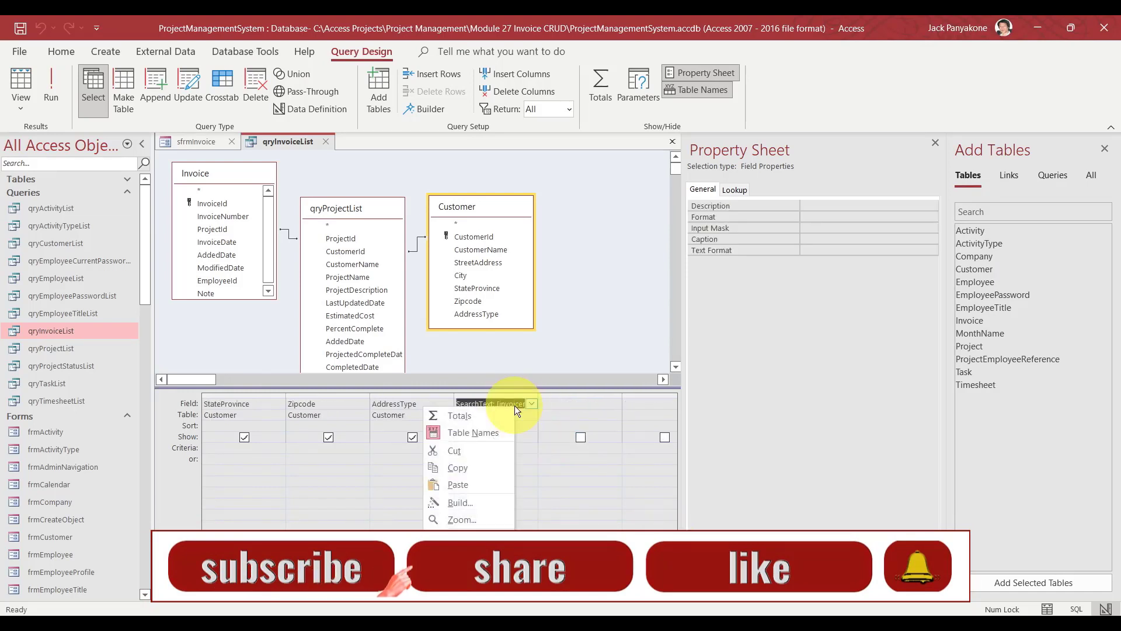
click(480, 515)
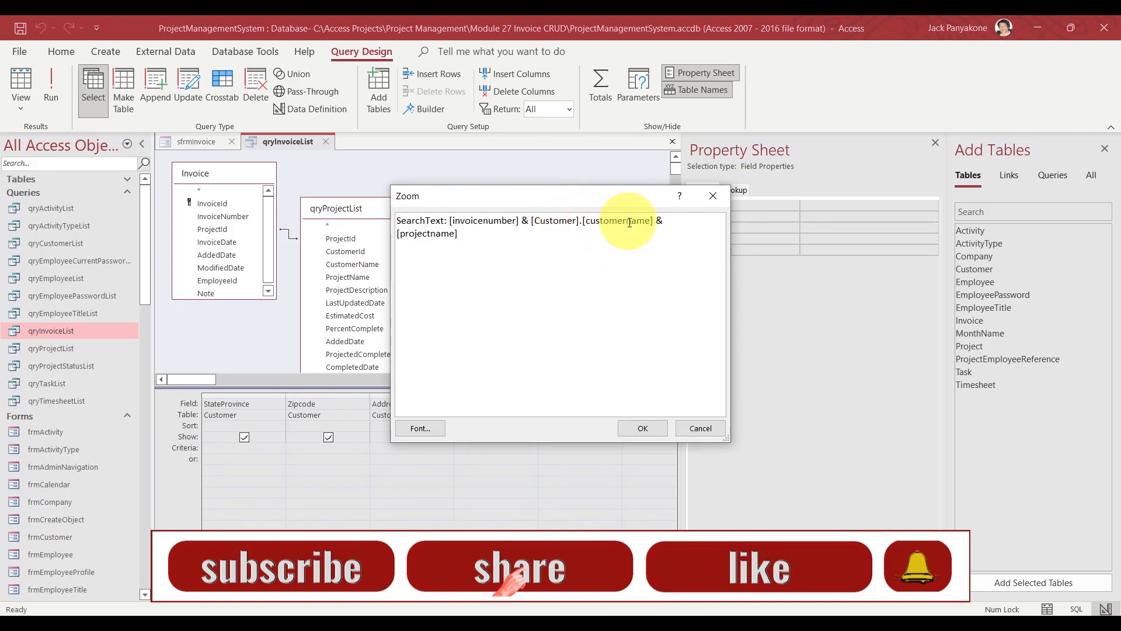
click(699, 432)
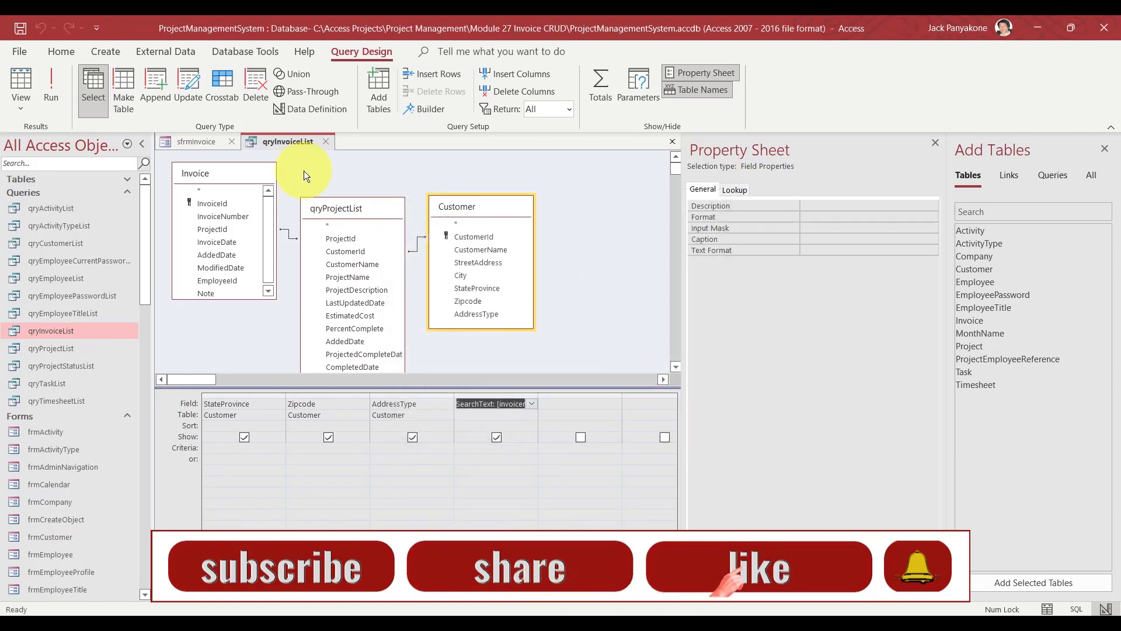
click(326, 141)
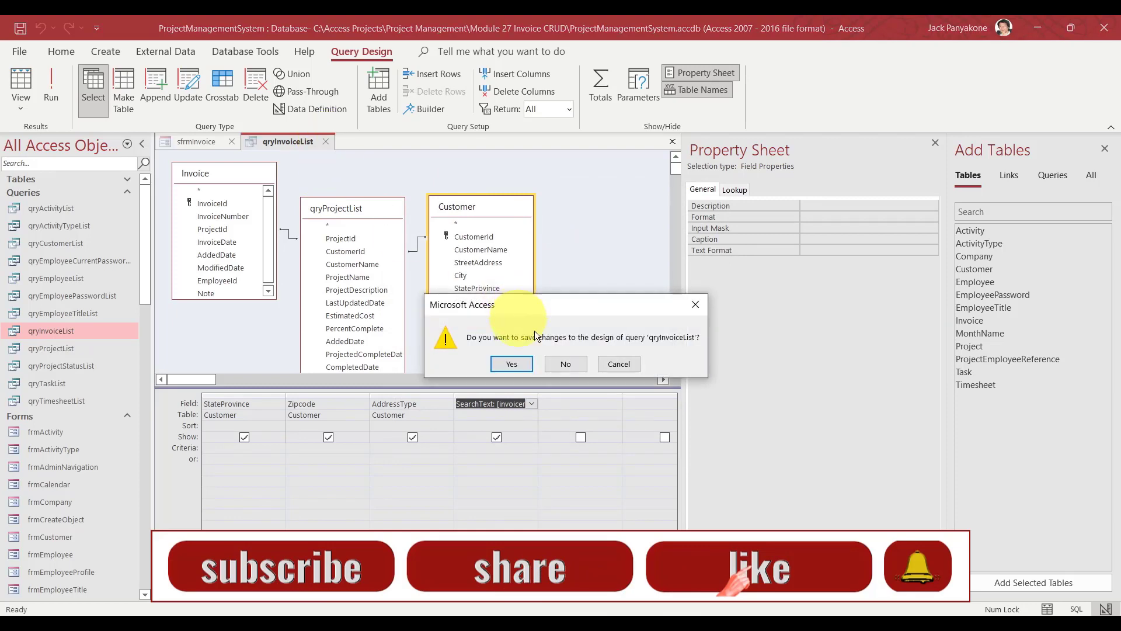
click(575, 366)
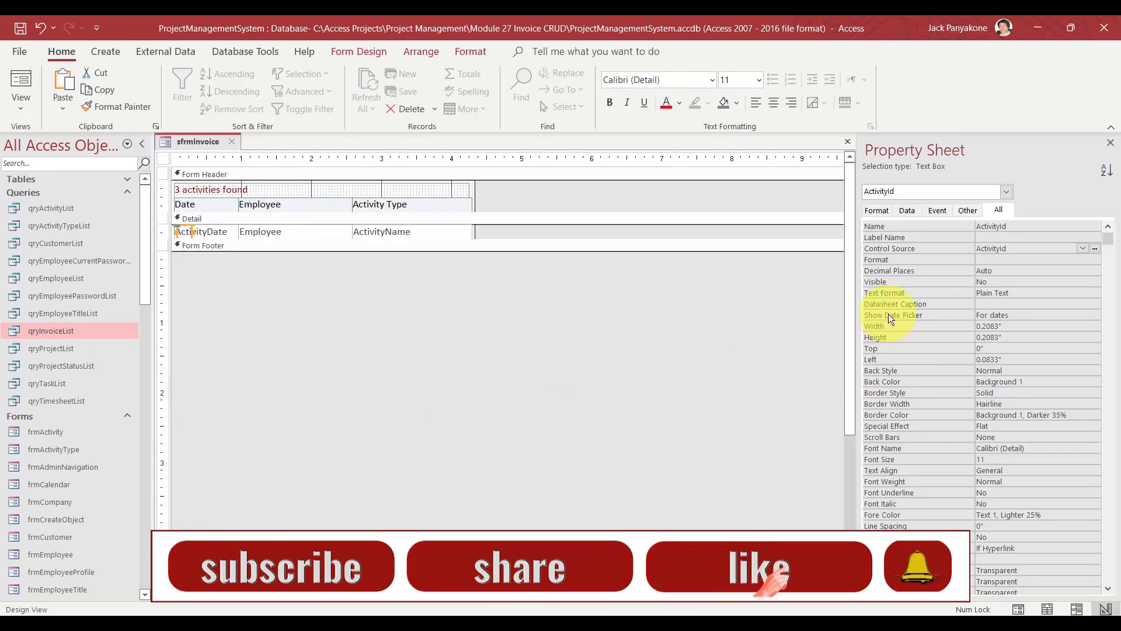
click(1083, 247)
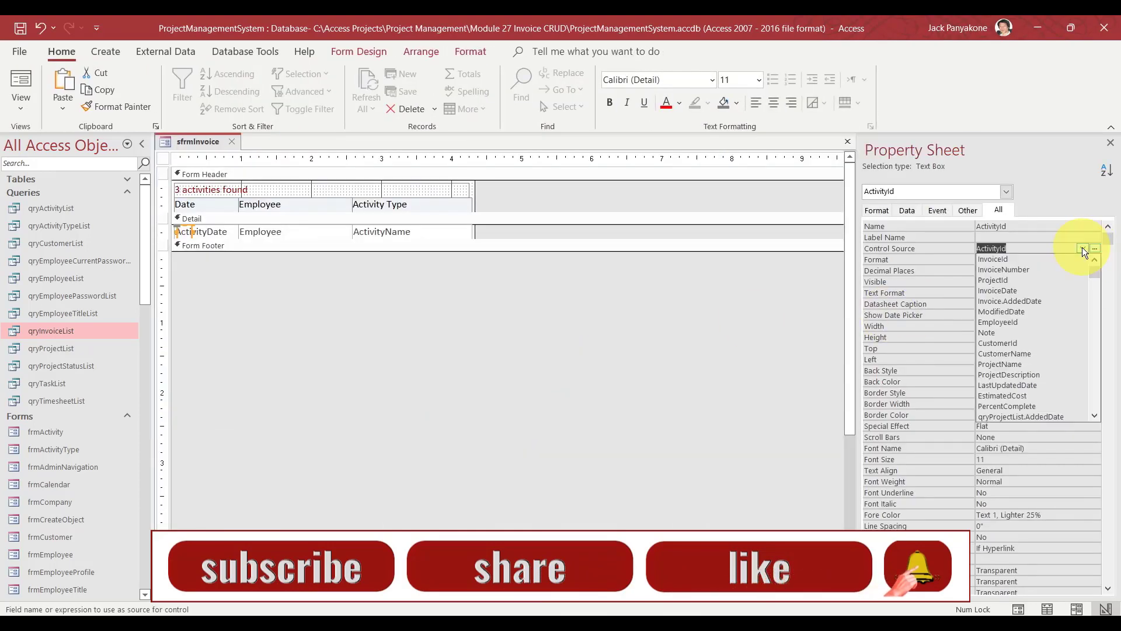
click(1033, 257)
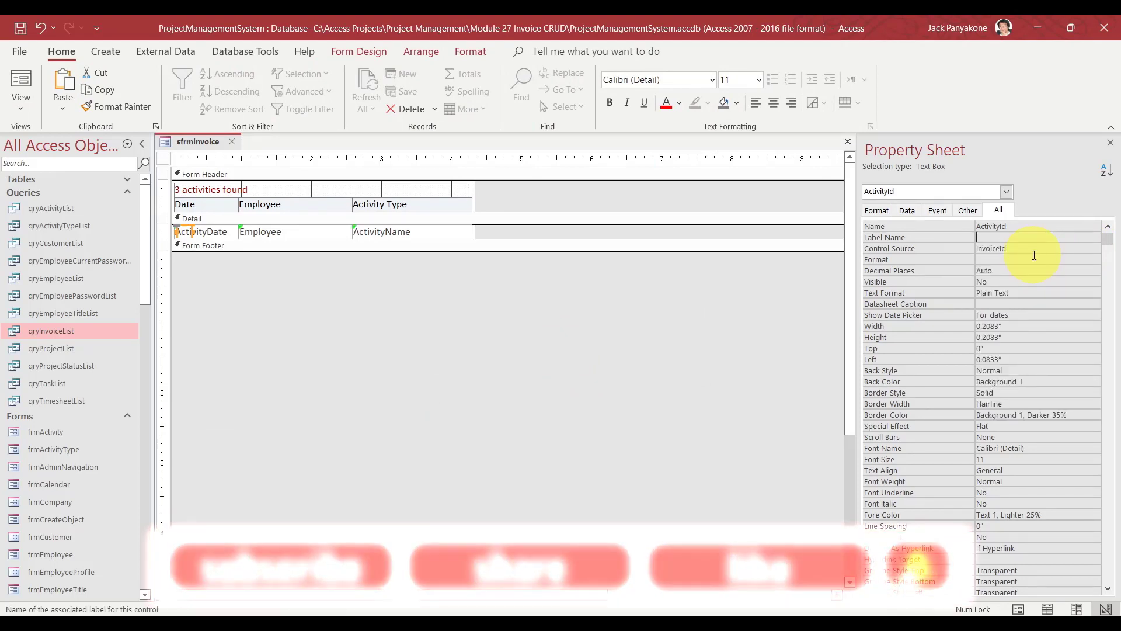
Commit the InvoiceId name, then bind the ActivityDate box to InvoiceDate and rename it InvoiceDate.
key(Up)
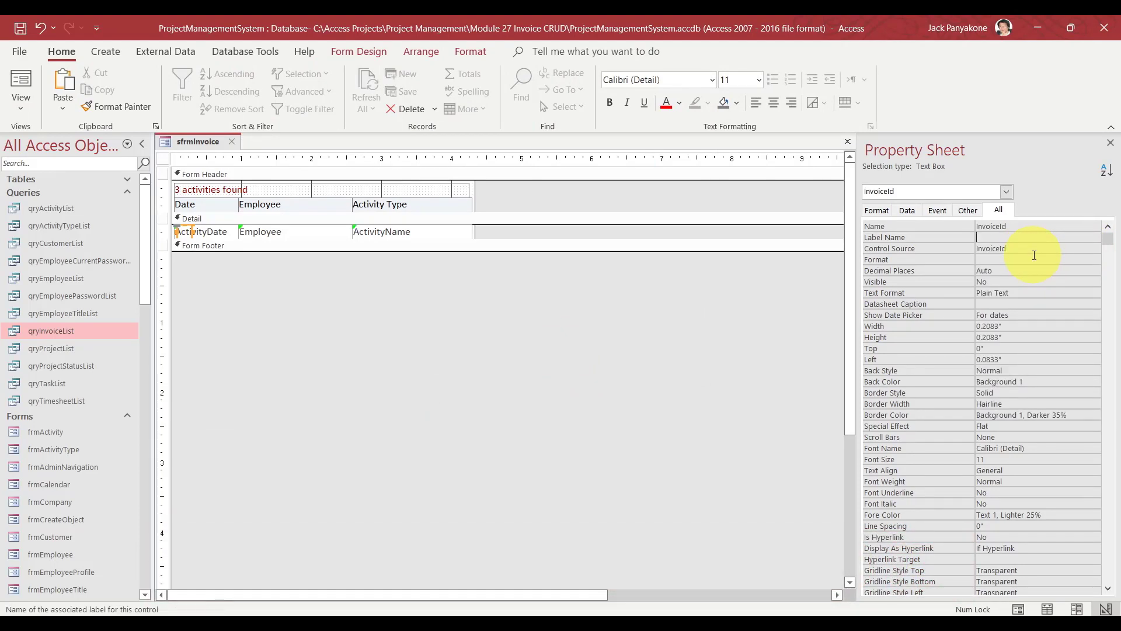
key(Down)
key(Down)
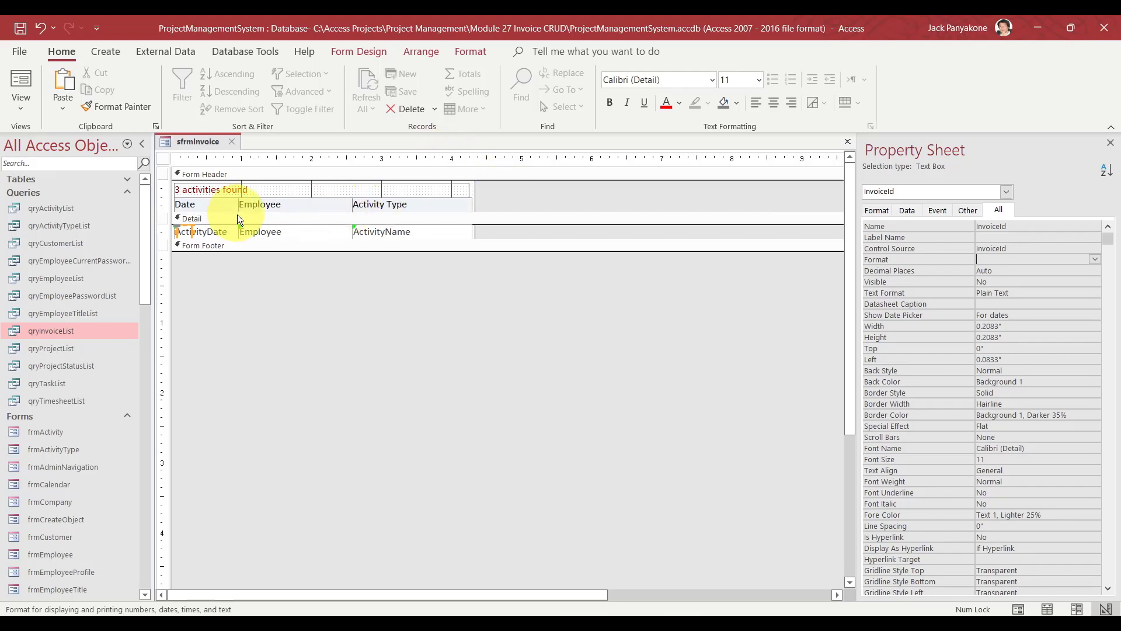
click(218, 229)
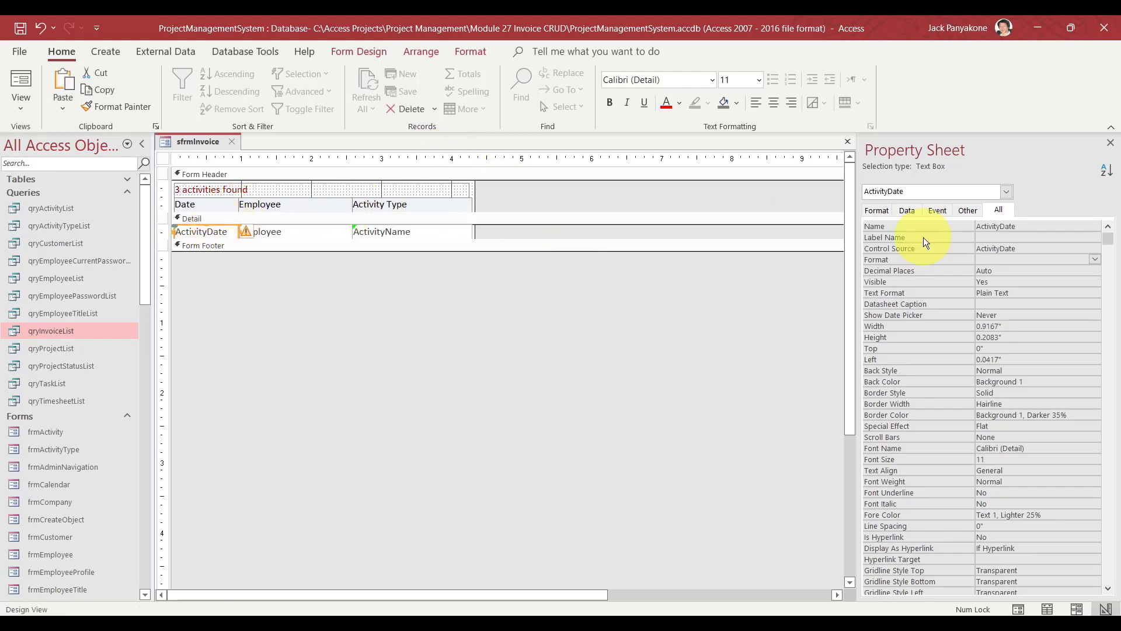
click(1073, 250)
click(1084, 249)
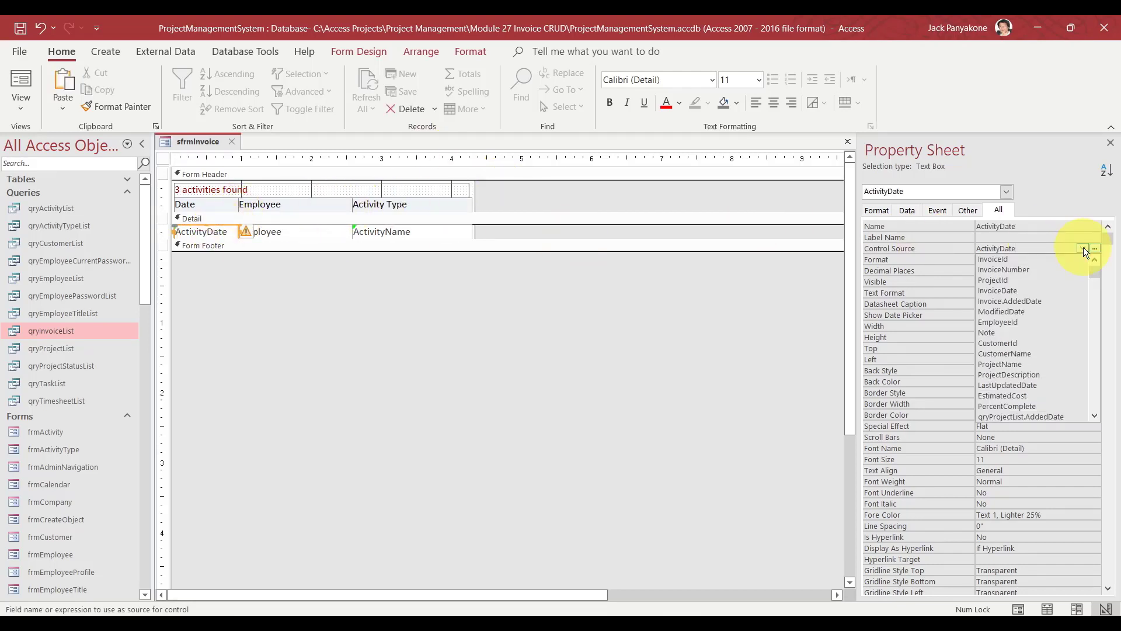
click(1044, 289)
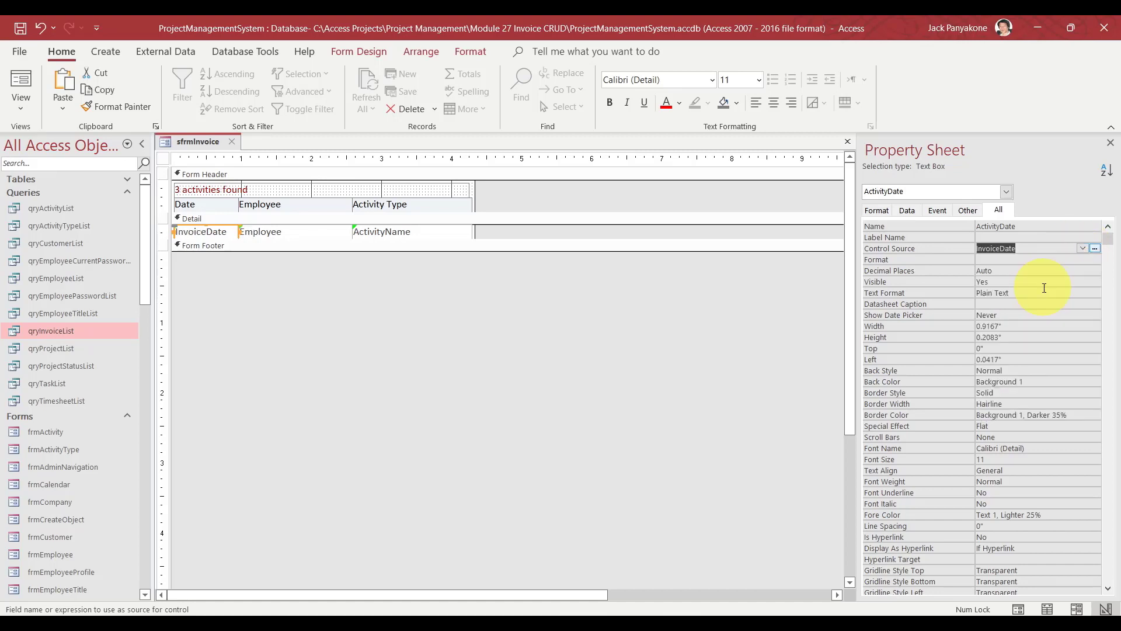
key(ctrl+c)
key(Up)
key(Up)
key(ctrl+v)
key(Return)
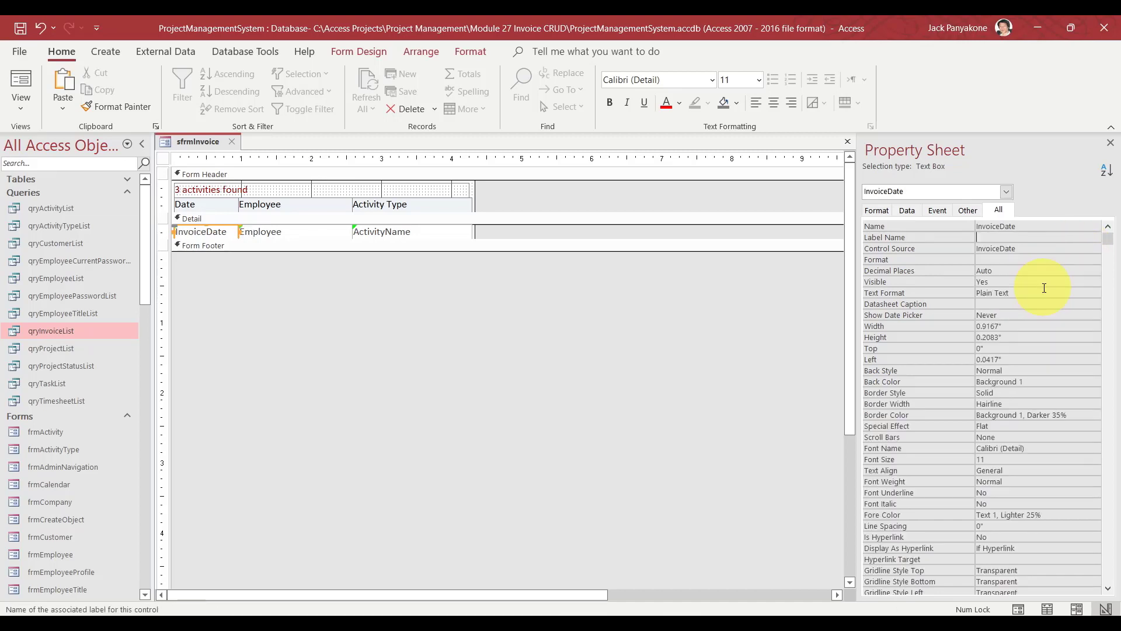
Bind the Employee text box to InvoiceNumber and rename it InvoiceNumber.
click(276, 233)
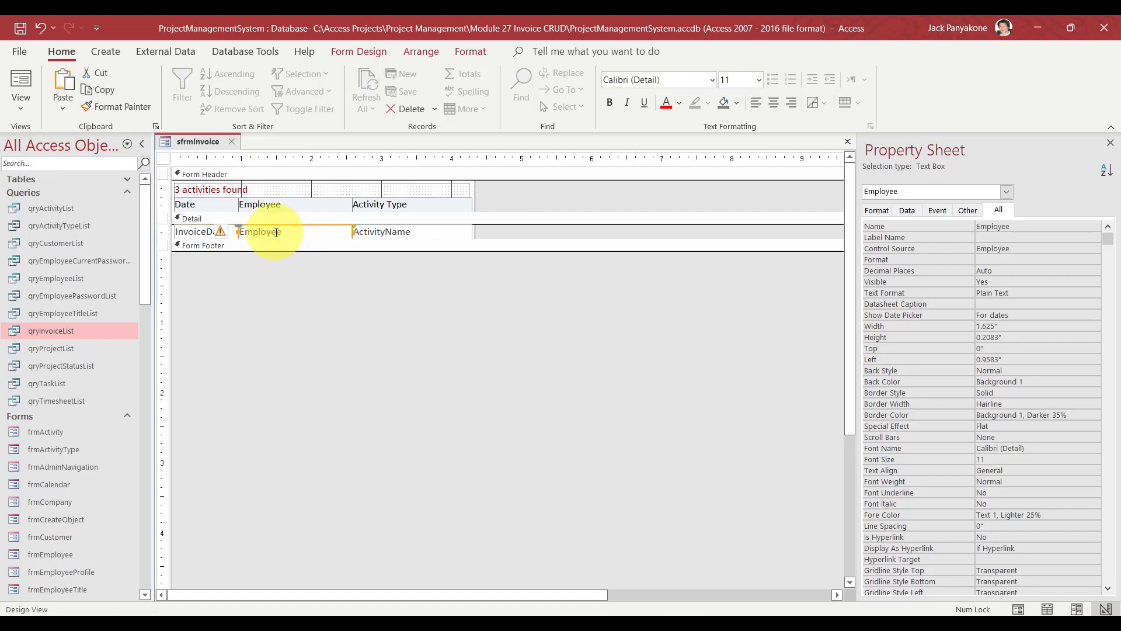
click(1052, 248)
click(1082, 249)
click(1059, 263)
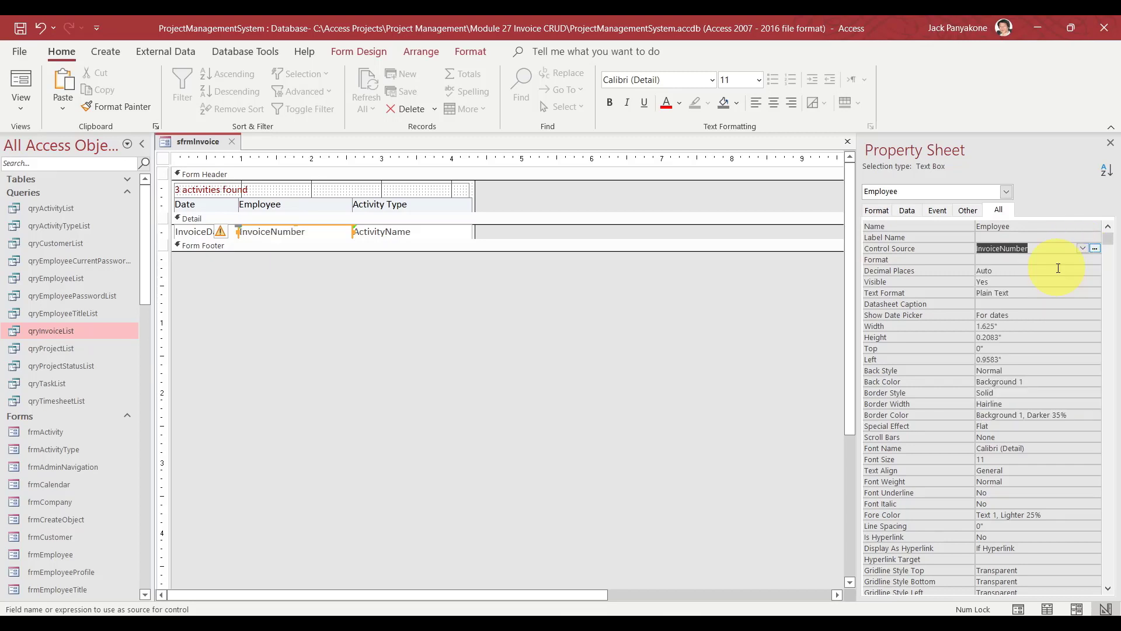
key(ctrl+c)
key(Up)
key(Up)
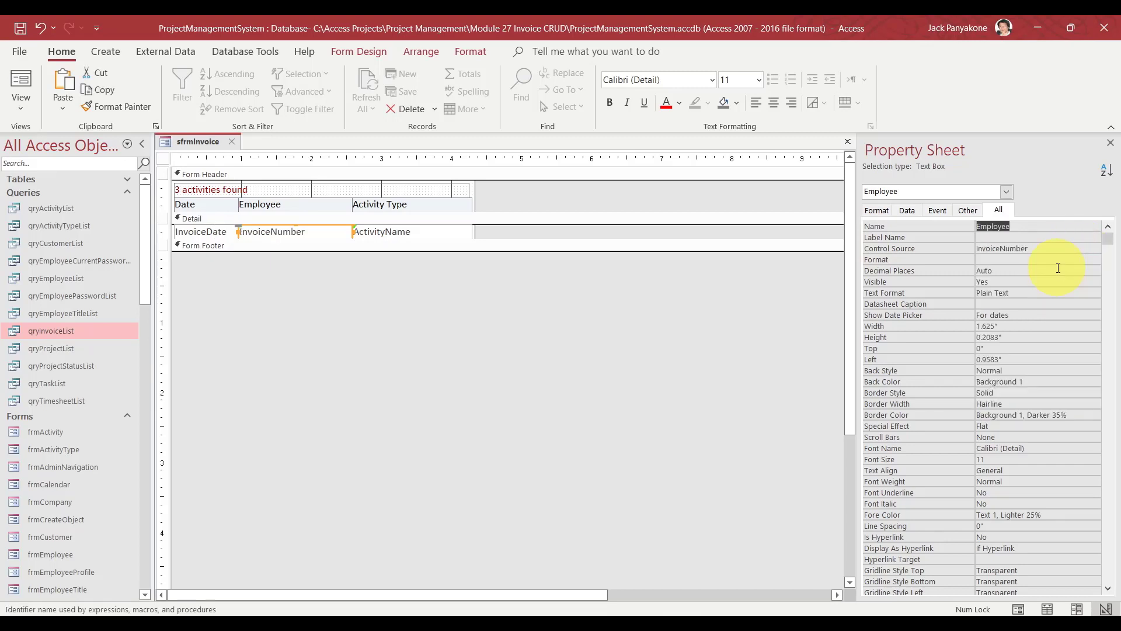
key(ctrl+v)
key(Return)
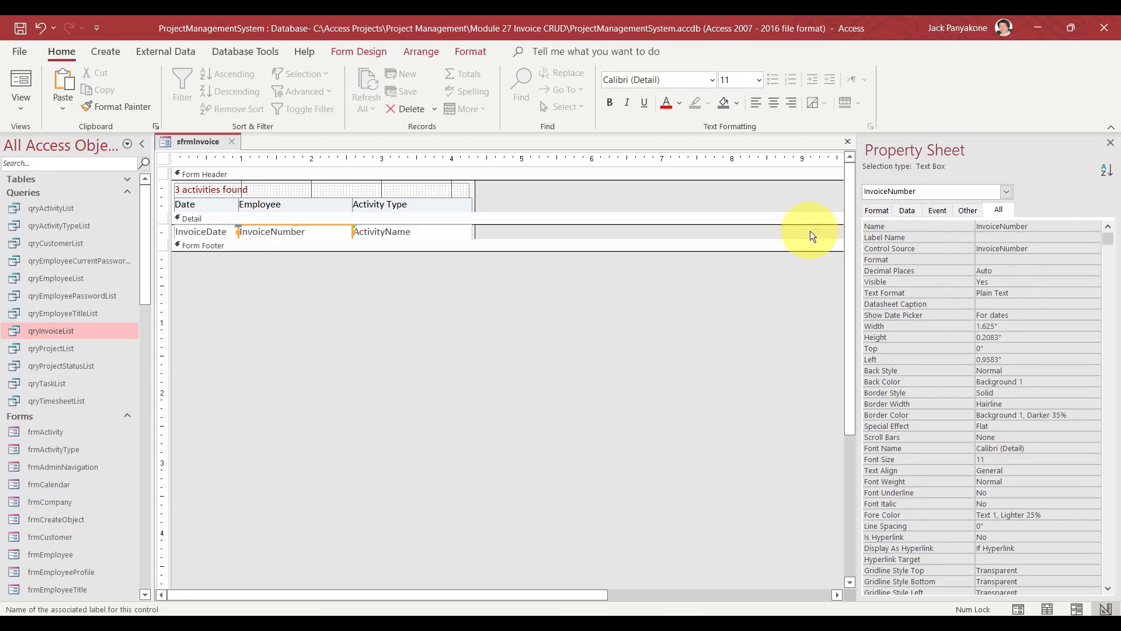
Bind the ActivityName text box to CustomerName and rename it CustomerName.
click(452, 234)
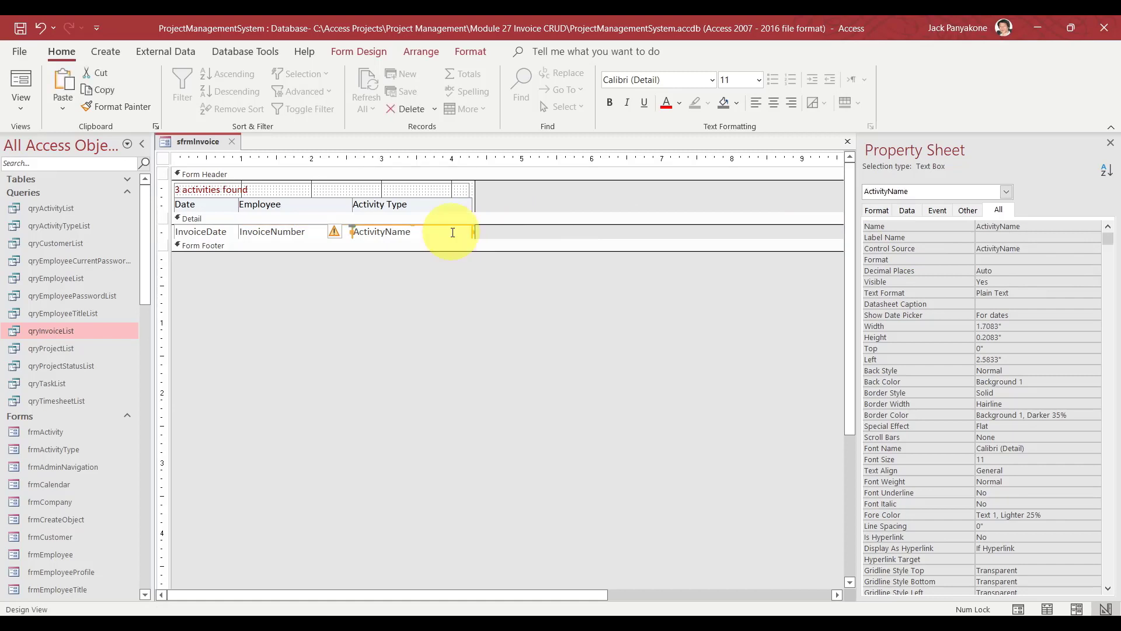
click(1055, 248)
click(1084, 250)
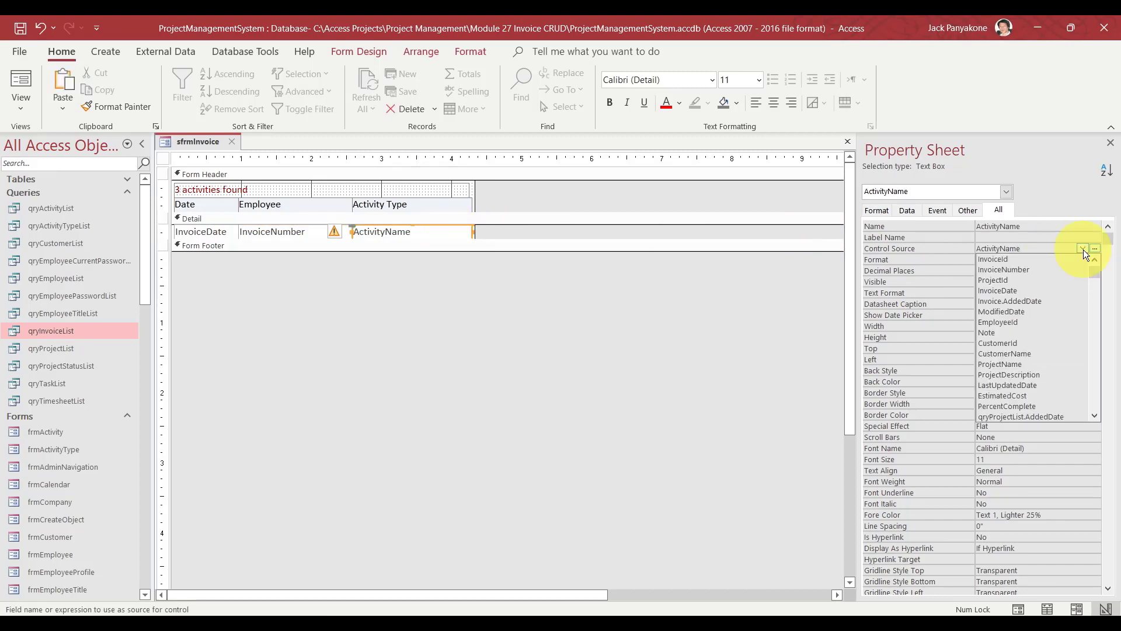
click(1038, 355)
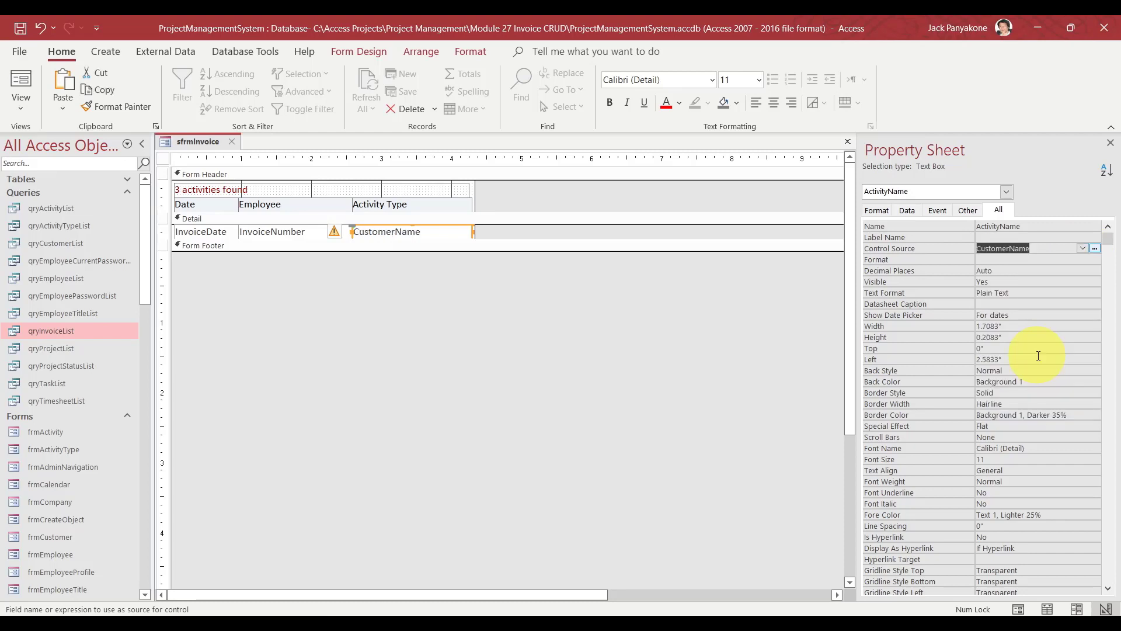
key(shift+Tab)
key(shift+Tab)
key(ctrl+v)
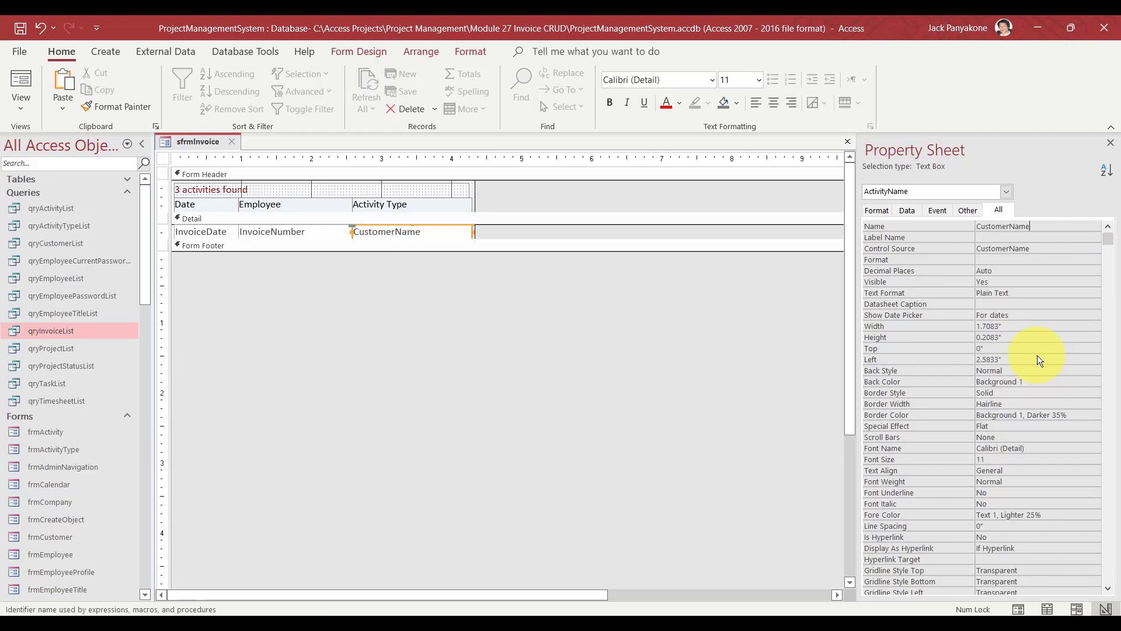
key(Tab)
click(583, 352)
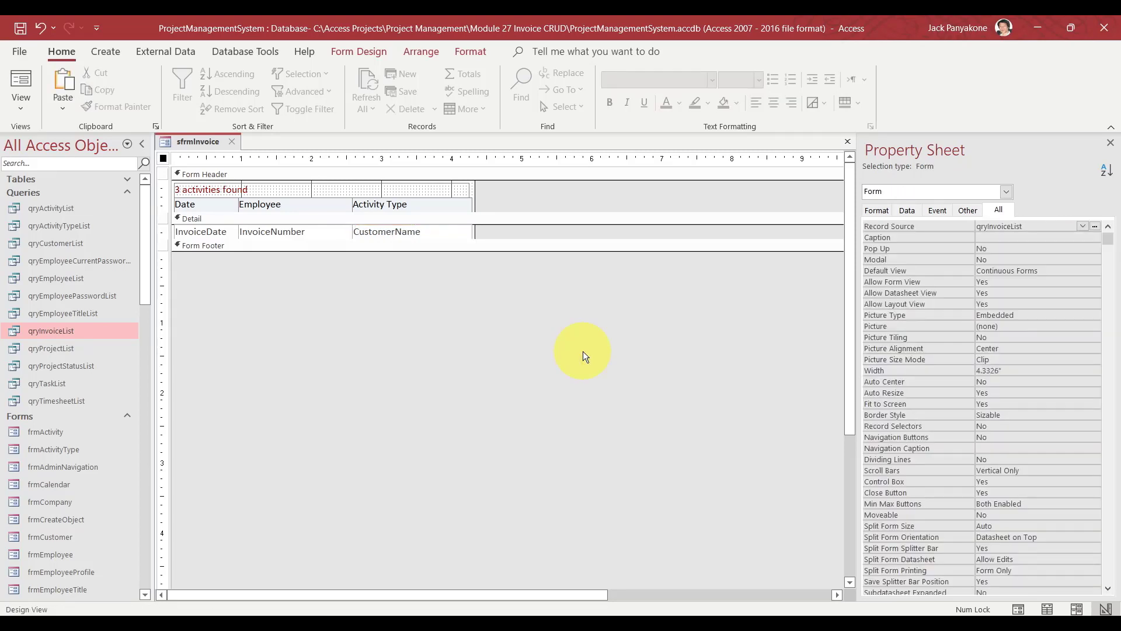
click(363, 51)
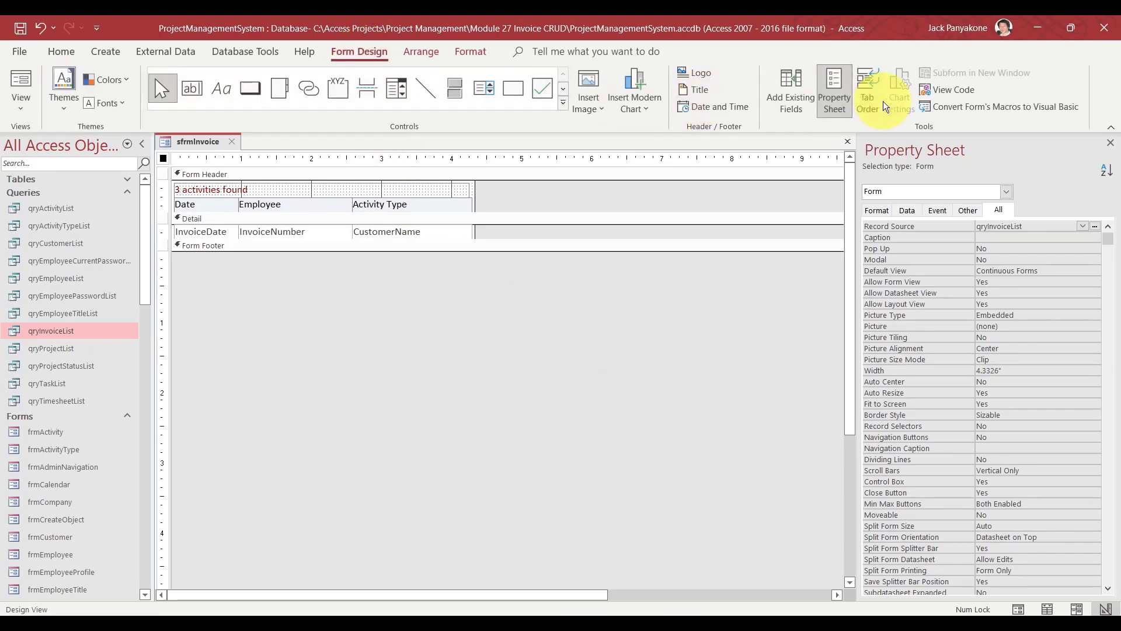
In sfrmInvoice's code module, rename ActivityDate_Click to InvoiceDate_Click.
click(942, 90)
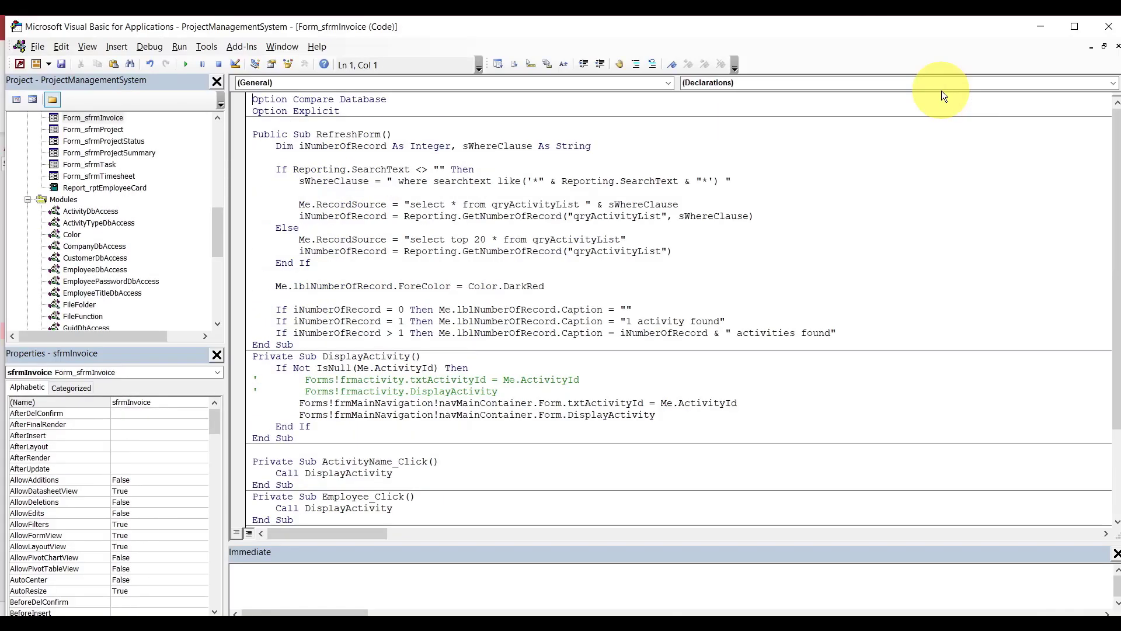
drag(1118, 191, 1118, 299)
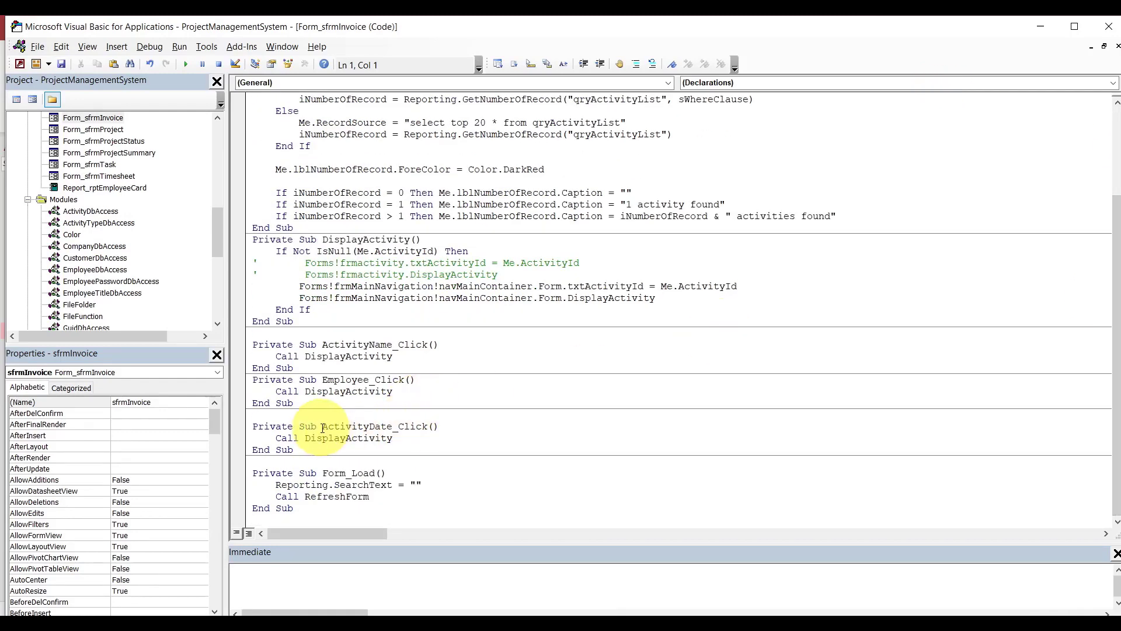
drag(322, 428, 392, 429)
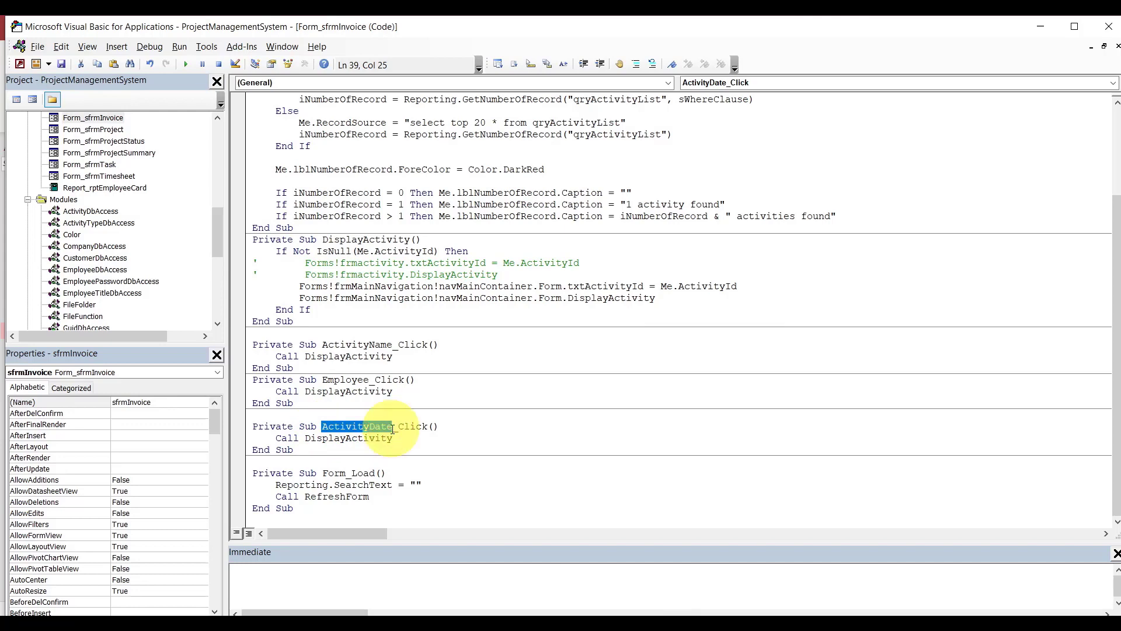
key(Up)
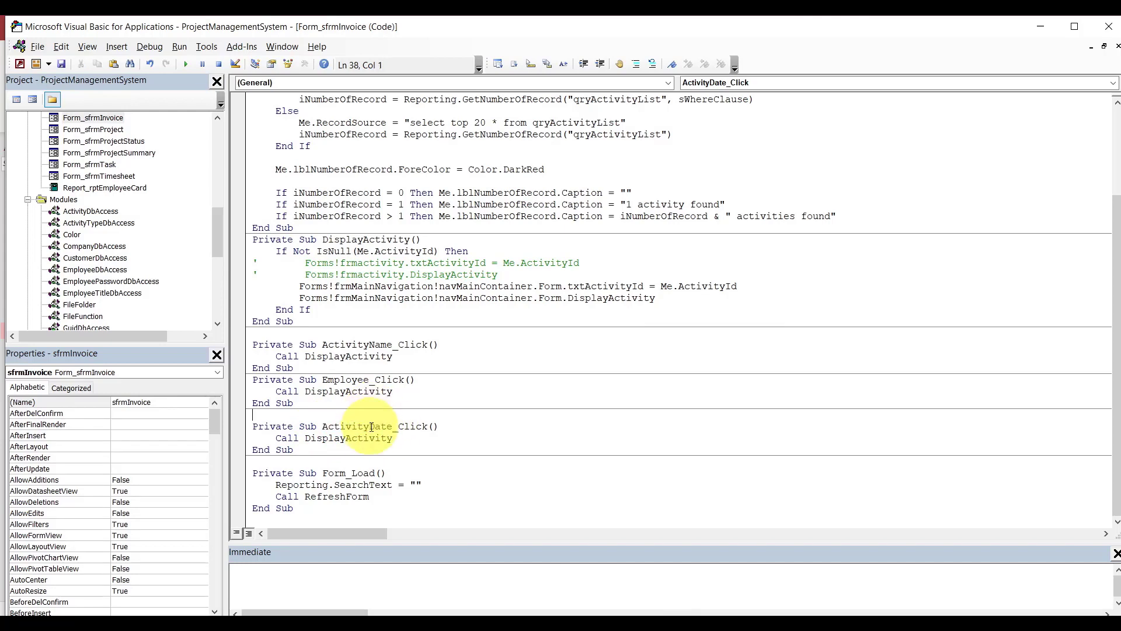
click(371, 427)
key(BackSpace)
key(BackSpace)
key(BackSpace)
key(BackSpace)
key(BackSpace)
key(BackSpace)
key(BackSpace)
key(BackSpace)
text(Invoice)
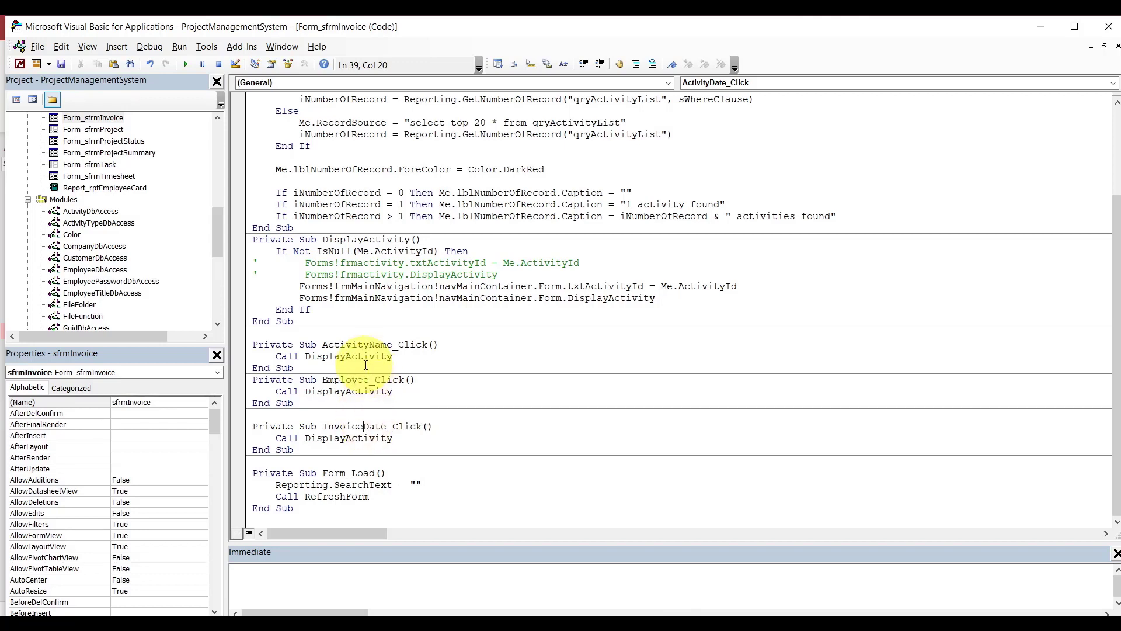
Rename the Employee_Click and ActivityName_Click handlers to InvoiceNumber_Click and CustomerName_Click.
drag(322, 381, 369, 380)
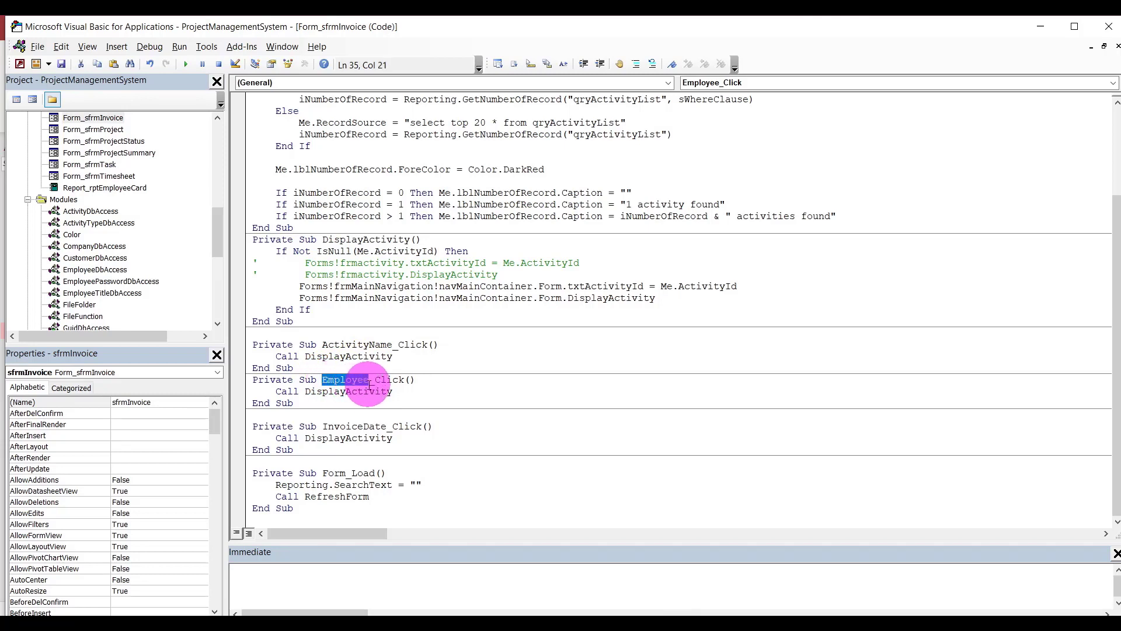
text(Invoice)
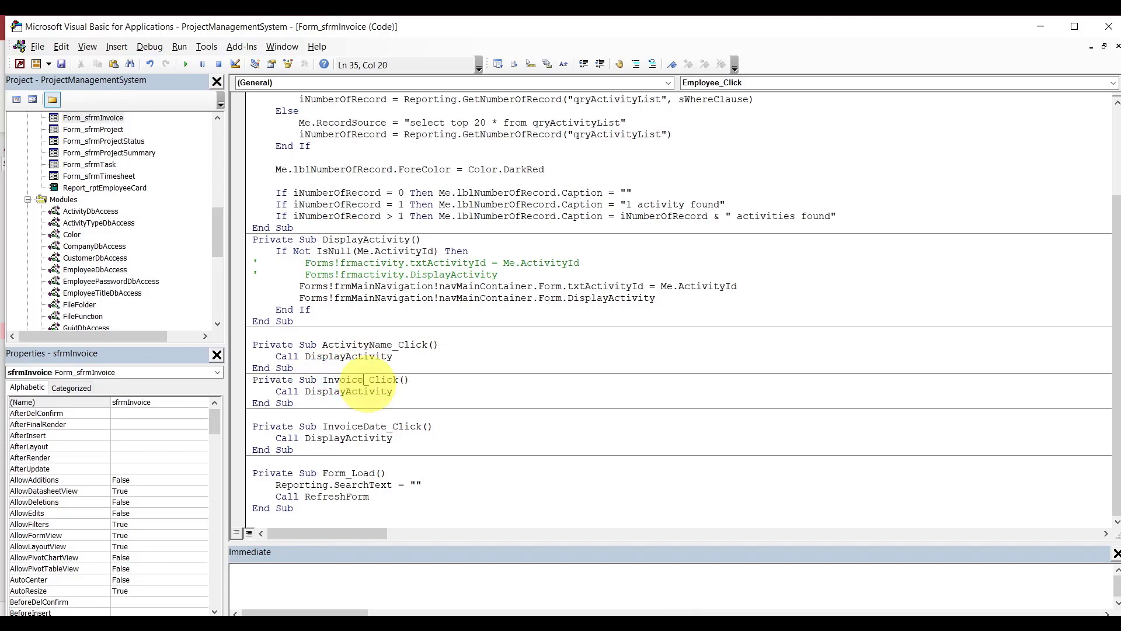
text(Number)
drag(323, 344, 370, 345)
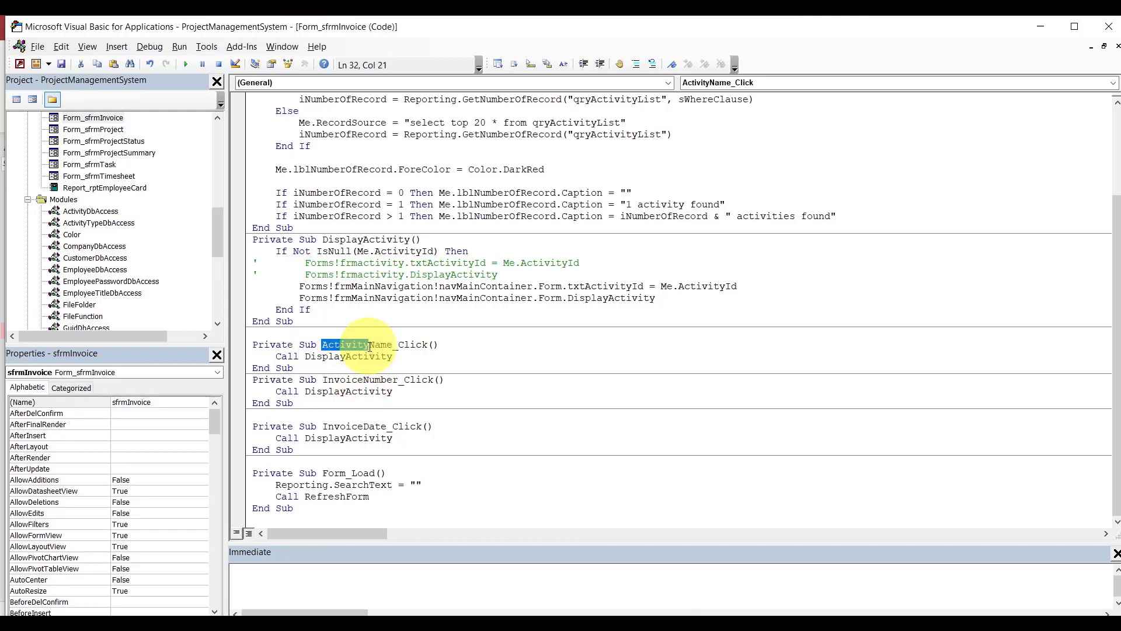
text(Customer)
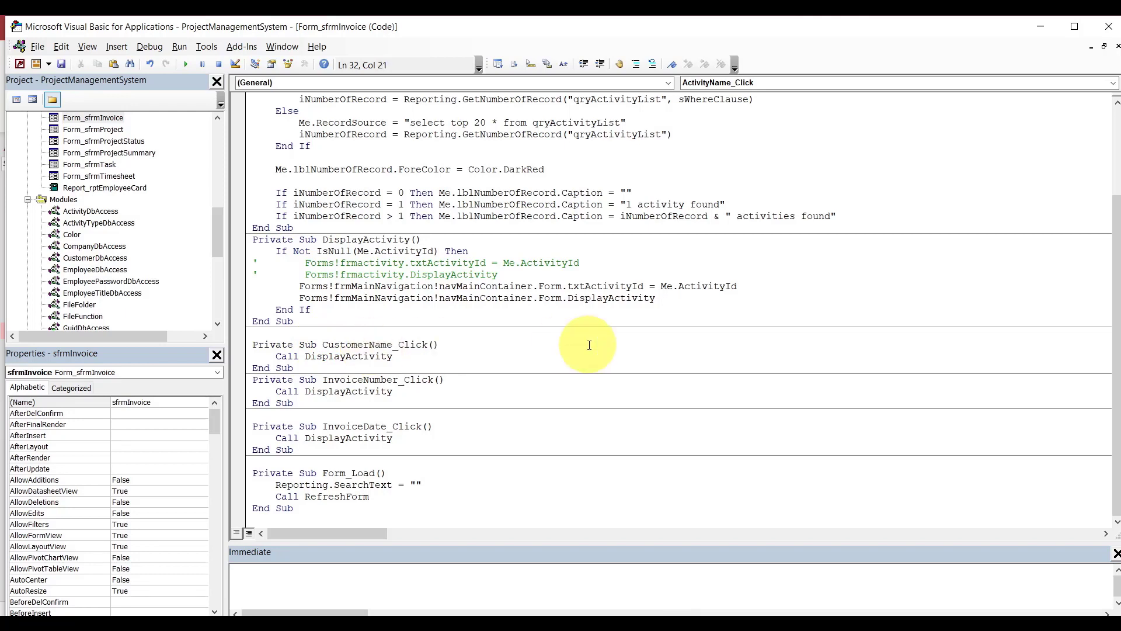
drag(363, 241, 413, 244)
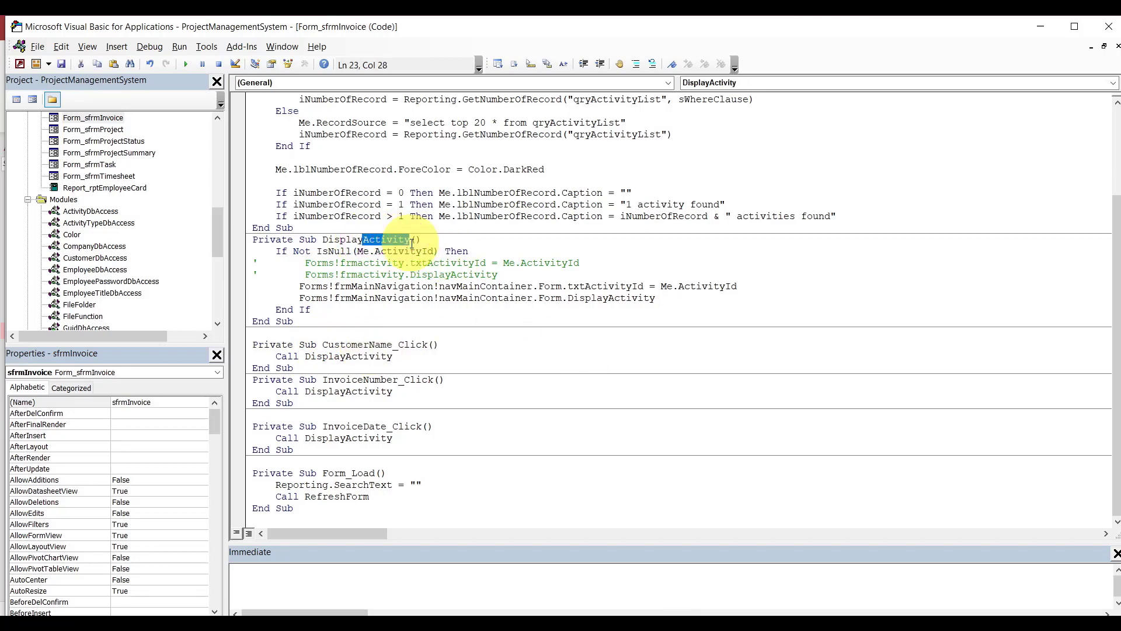
Rename the procedure to DisplayInvoice and make all three click handlers call DisplayInvoice.
text(Invoice)
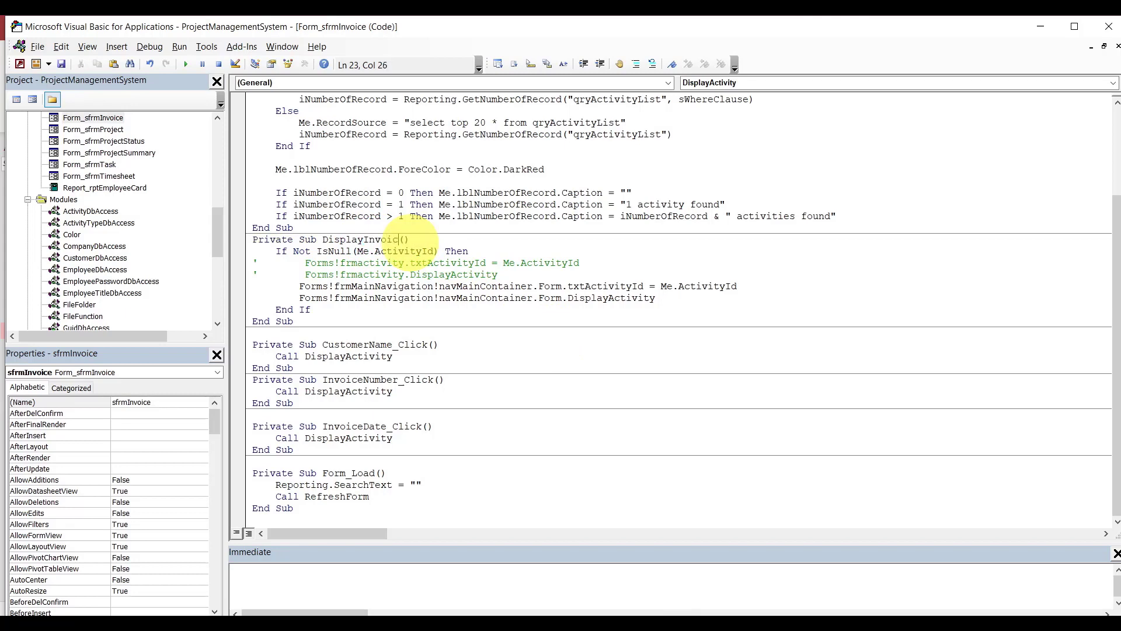
double_click(398, 240)
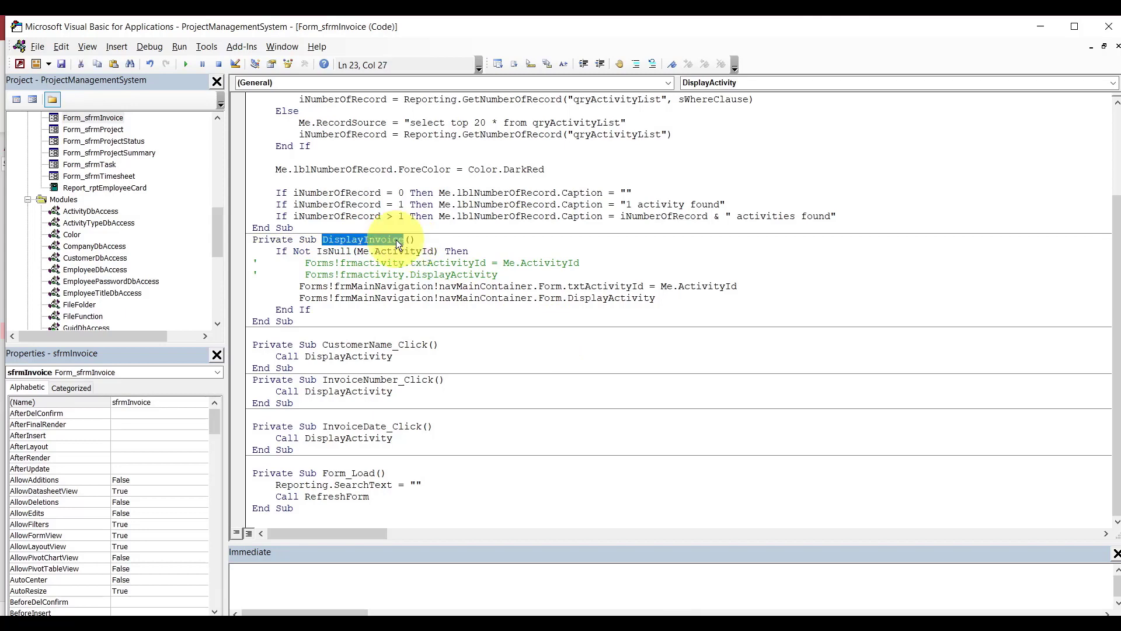
key(ctrl+c)
double_click(348, 359)
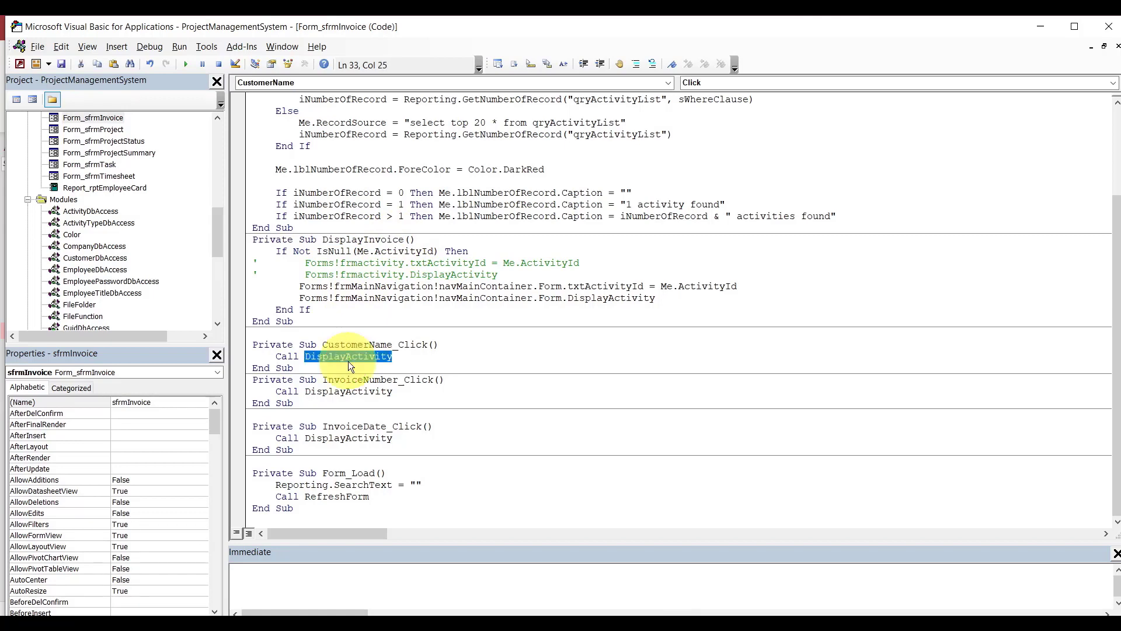
key(ctrl+v)
double_click(349, 391)
key(ctrl+v)
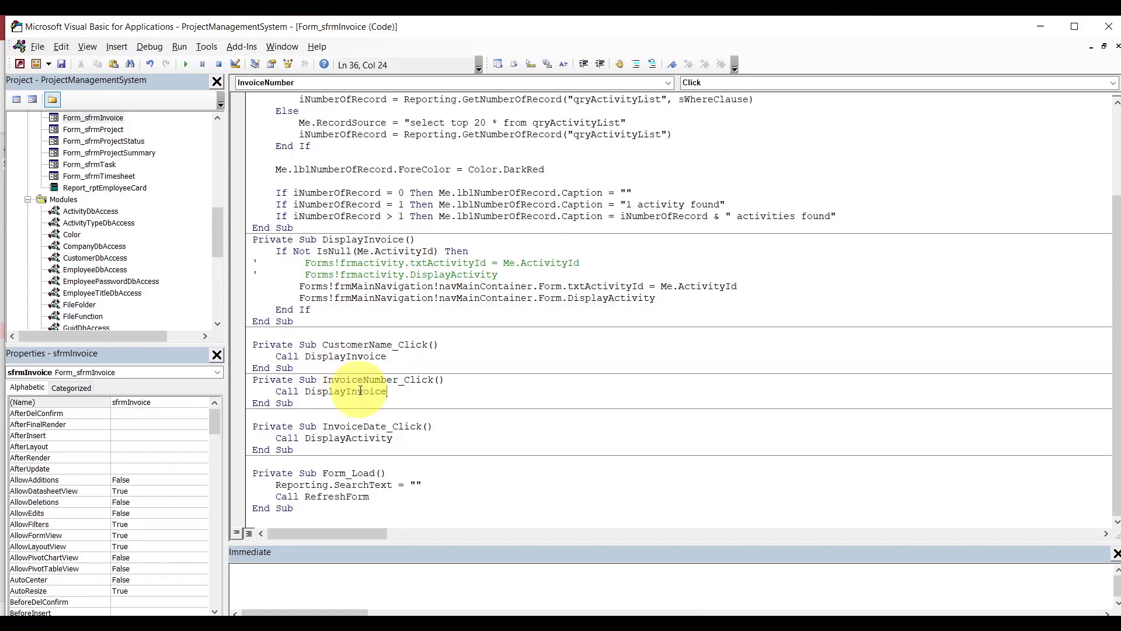
double_click(355, 439)
key(ctrl+v)
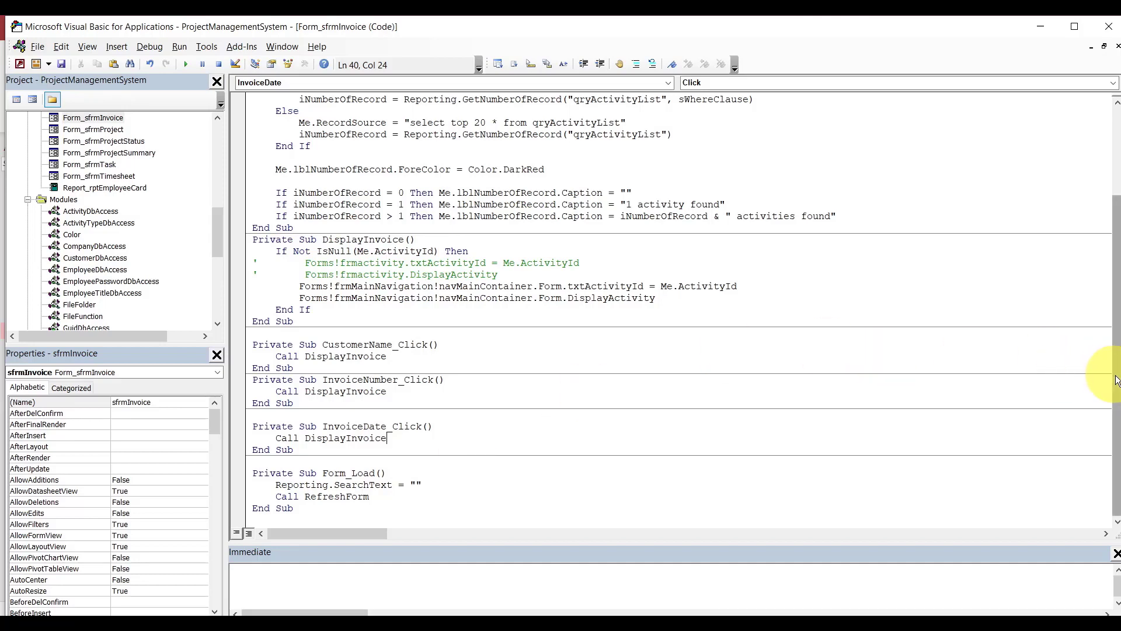
Check InvoiceId in the null test and set txtInvoiceId from Me.InvoiceId.
double_click(421, 251)
text(inv)
key(ctrl+space)
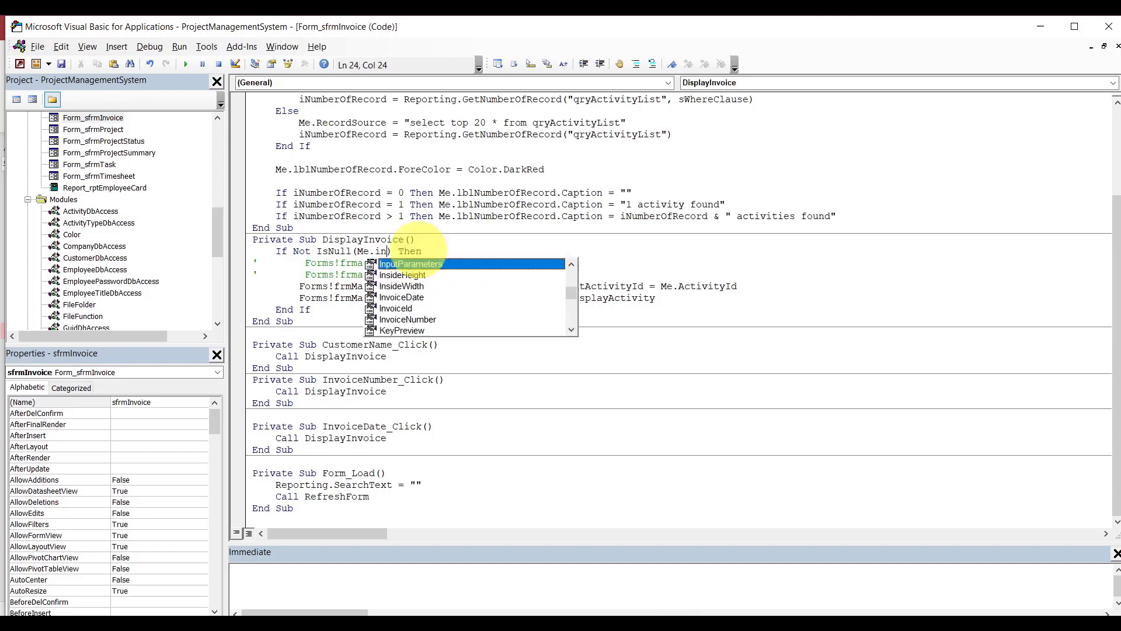
key(Down)
key(Tab)
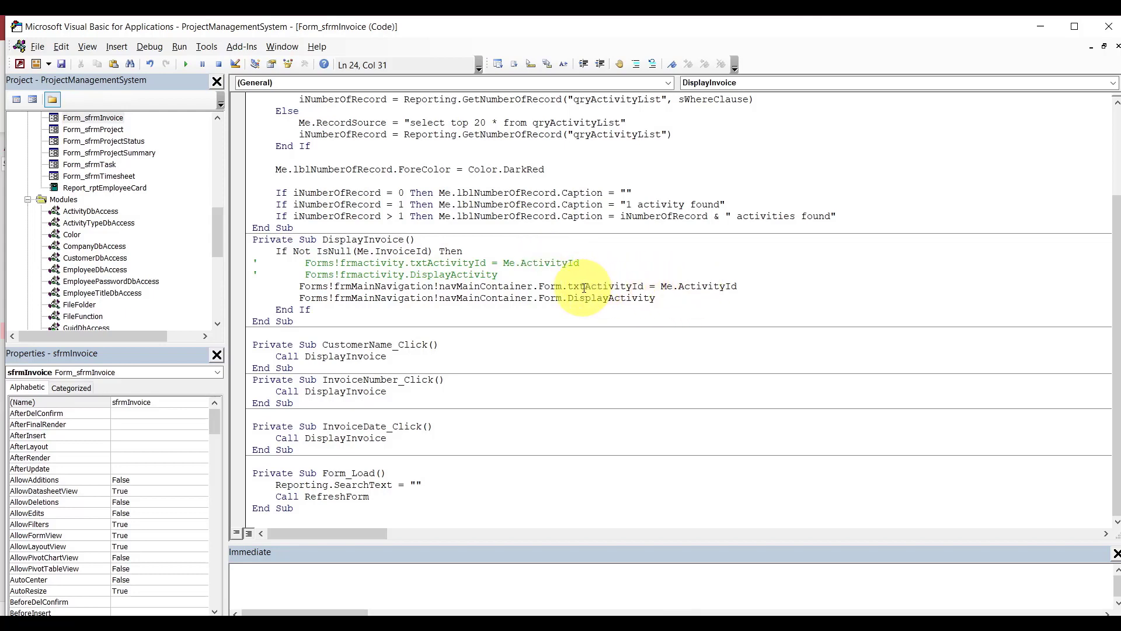
drag(585, 287, 633, 290)
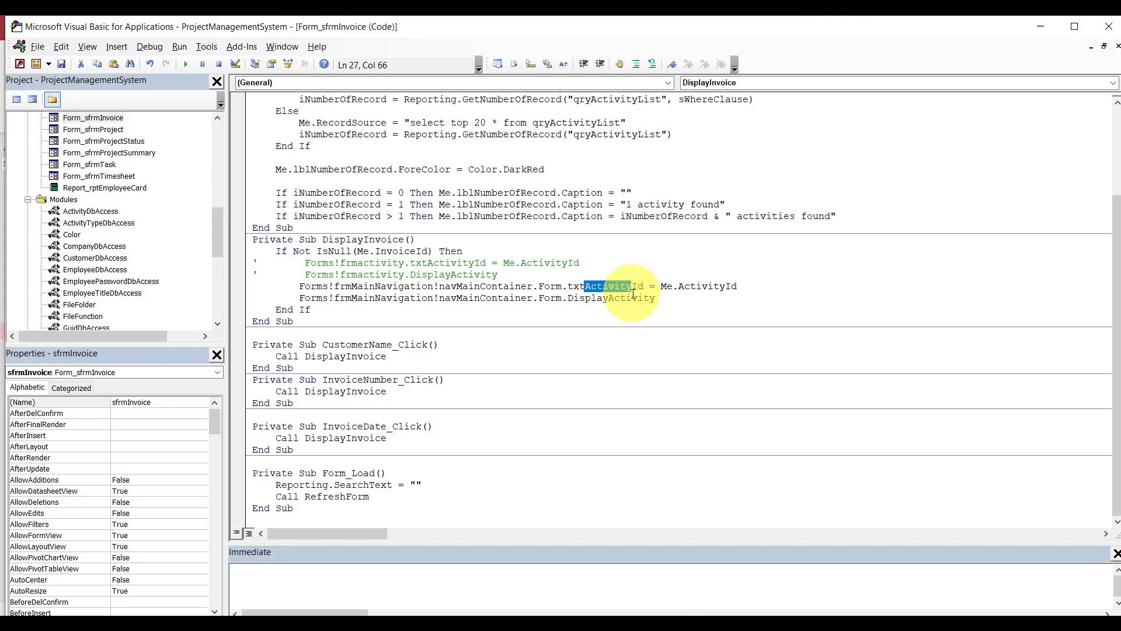
text(Invoice)
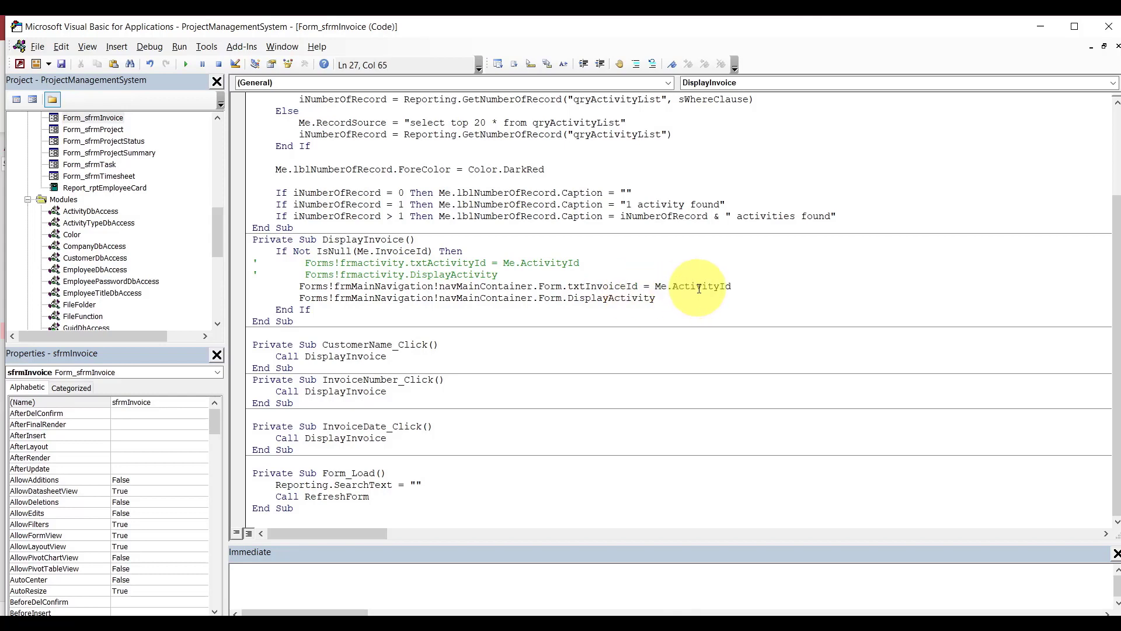
drag(667, 286, 731, 286)
key(Delete)
text(.InvoiceDate)
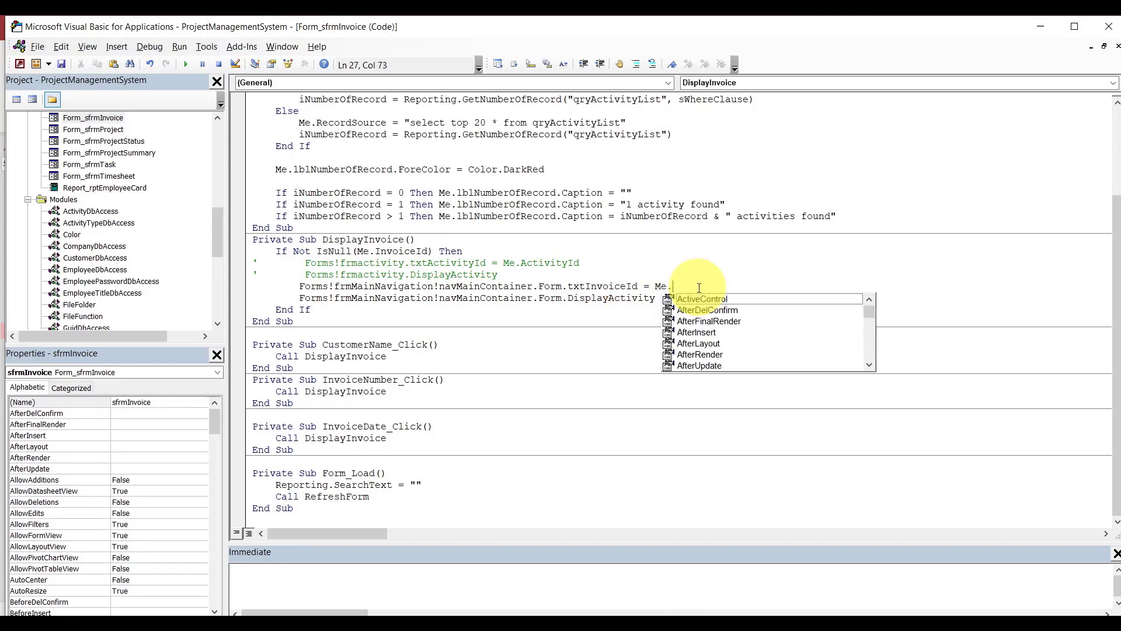
key(BackSpace)
key(BackSpace)
key(BackSpace)
key(BackSpace)
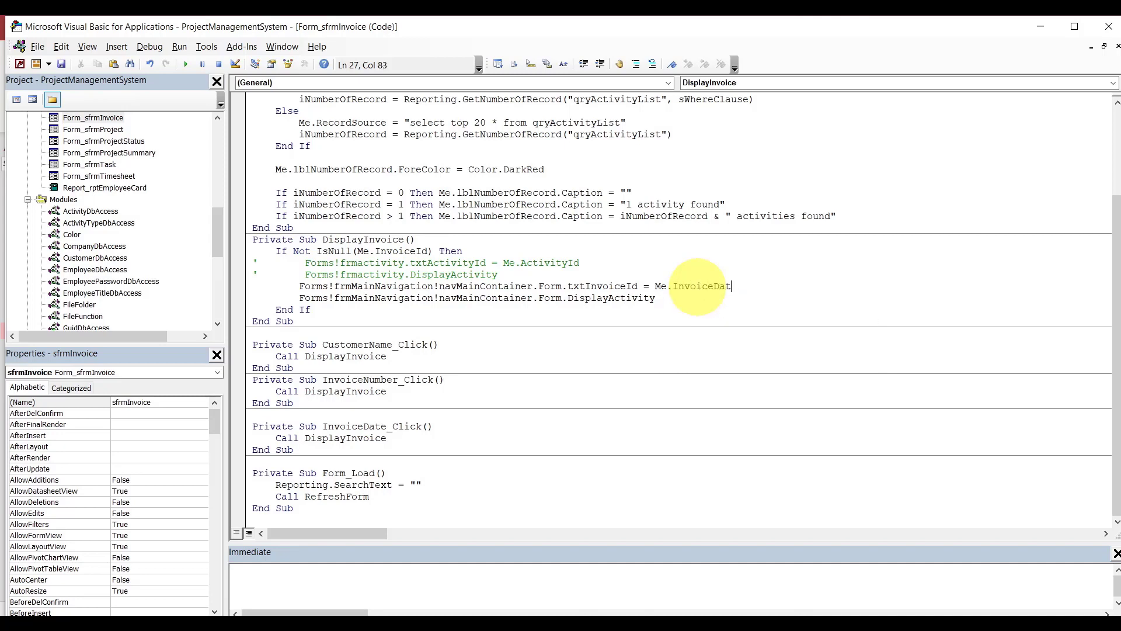
text(id)
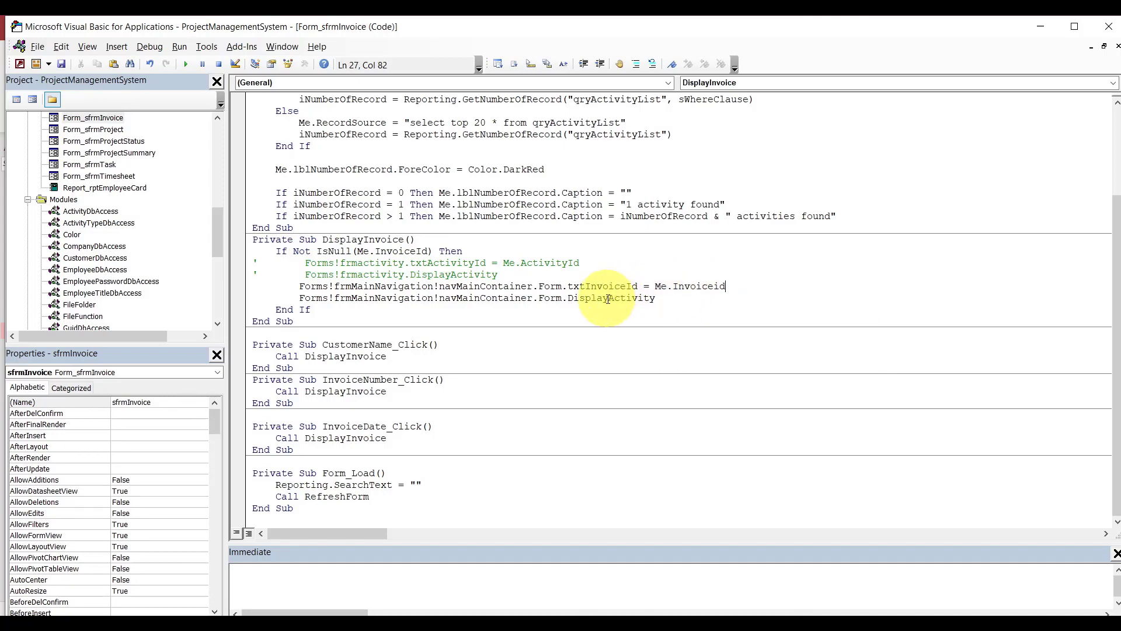
Change the container's DisplayActivity call to DisplayInvoice.
drag(608, 298, 658, 300)
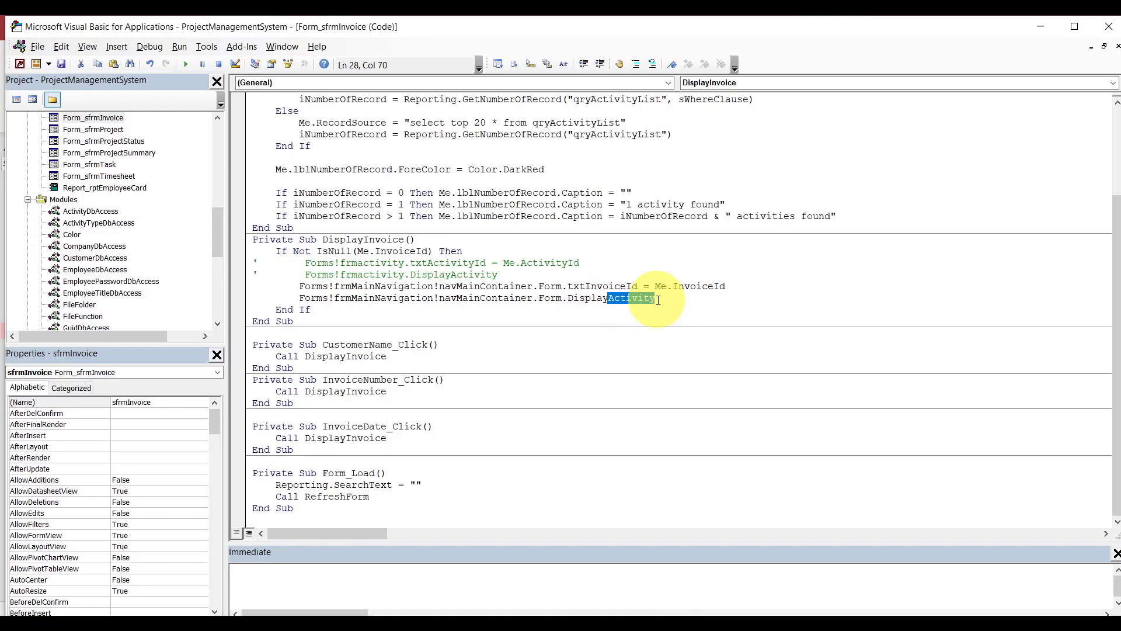
text(Invio)
key(BackSpace)
key(BackSpace)
text(oice)
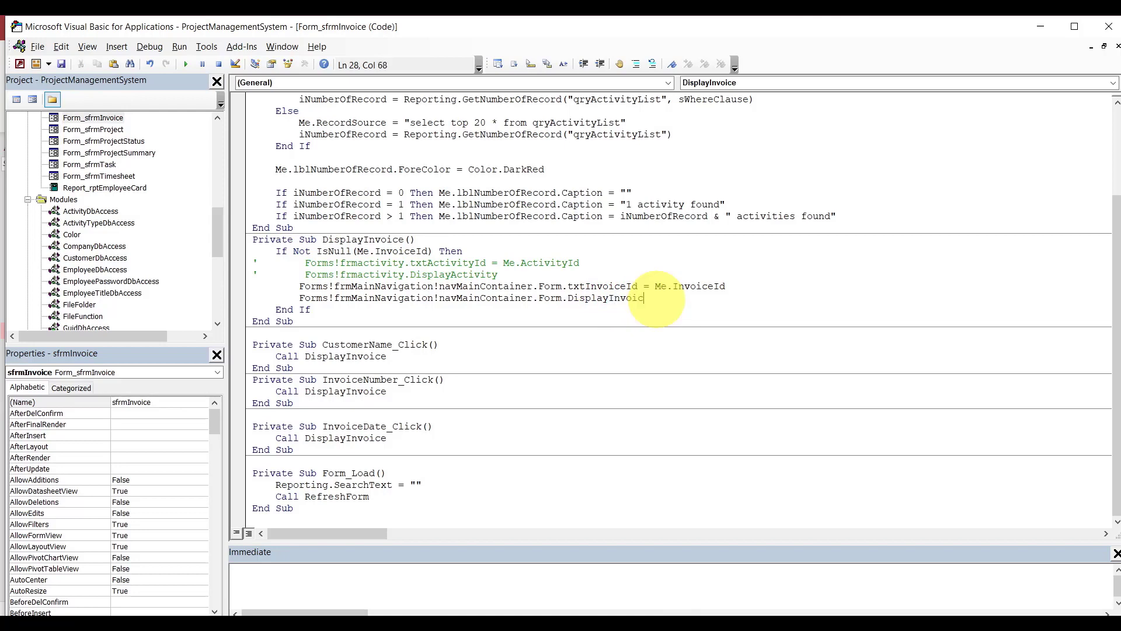
click(640, 342)
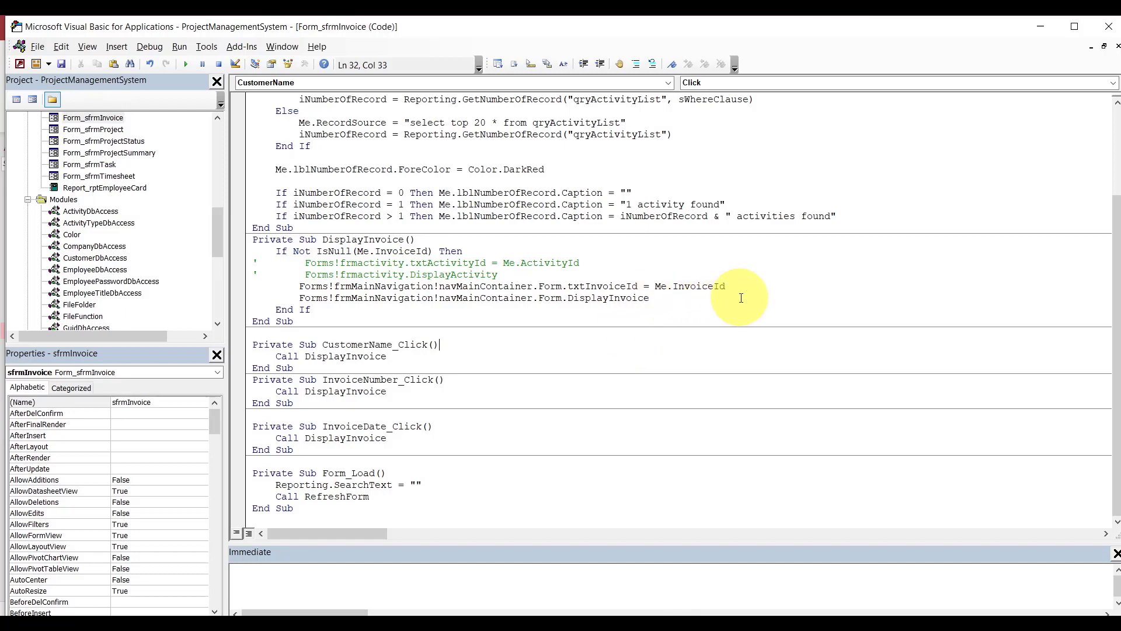
drag(1114, 346, 1103, 250)
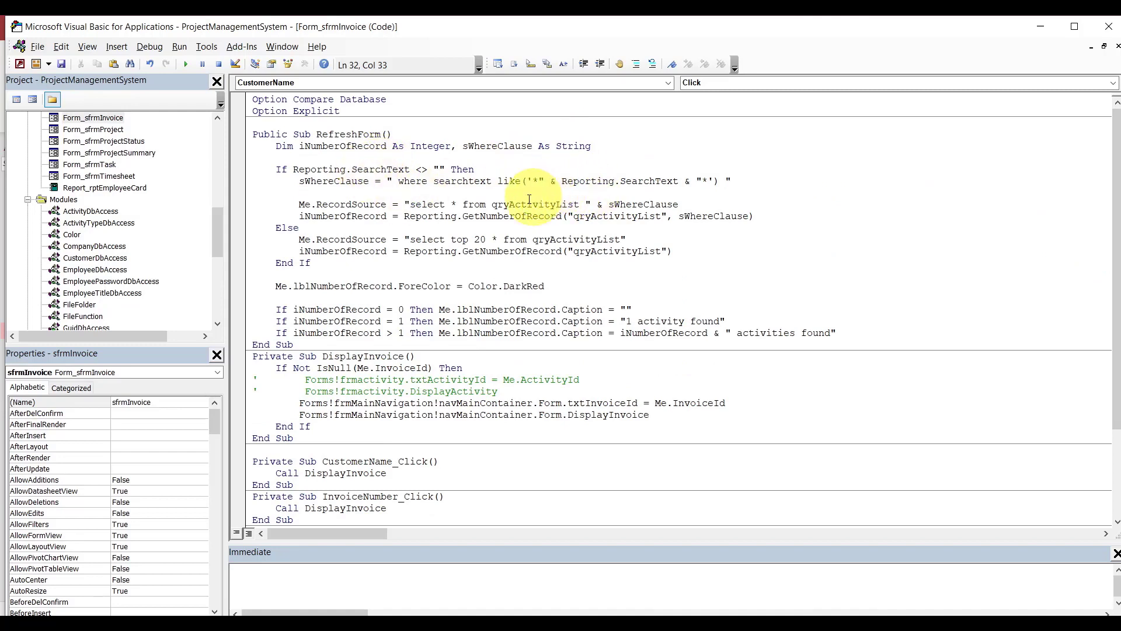
drag(510, 206, 555, 205)
Replace all four qryActivityList references in RefreshForm with qryInvoiceList.
key(Delete)
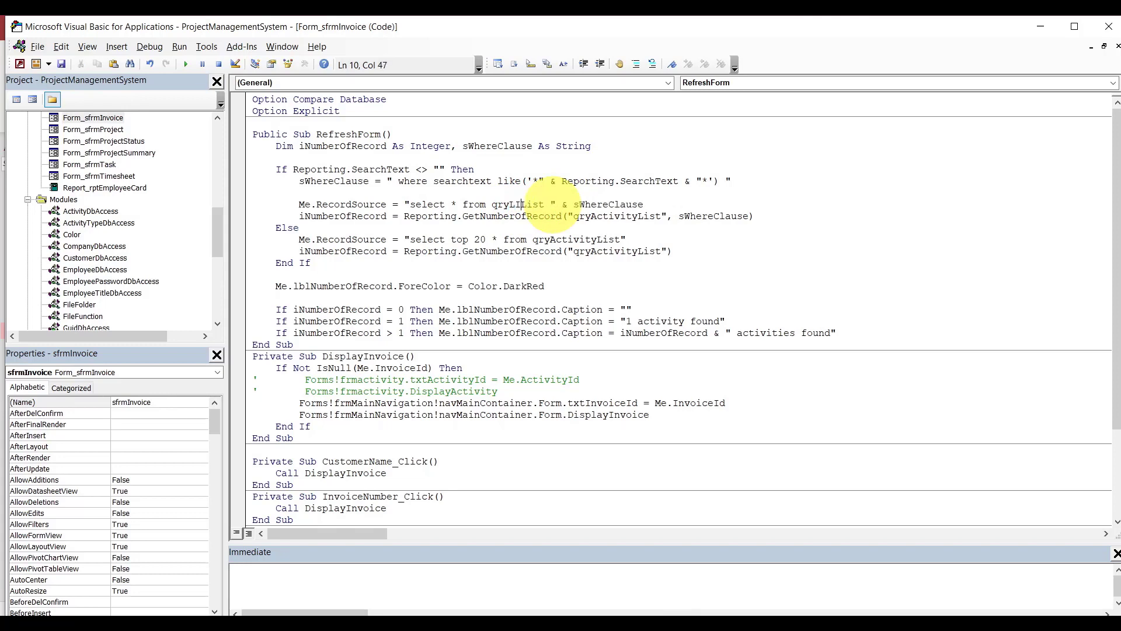
text(Invoice)
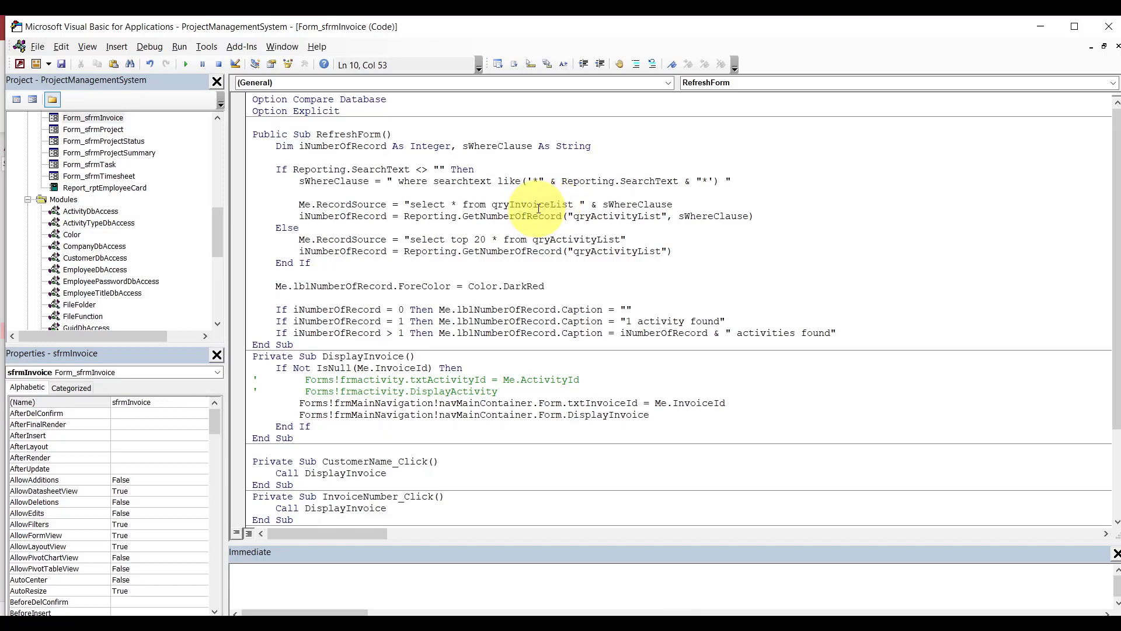
double_click(538, 203)
key(ctrl+c)
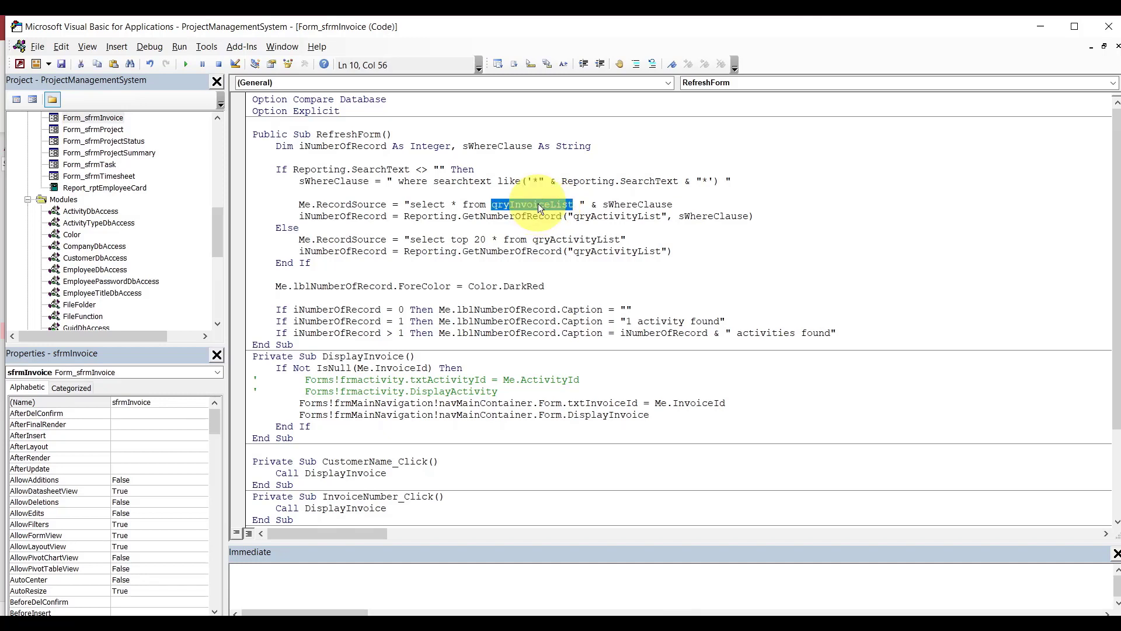
double_click(591, 217)
key(ctrl+v)
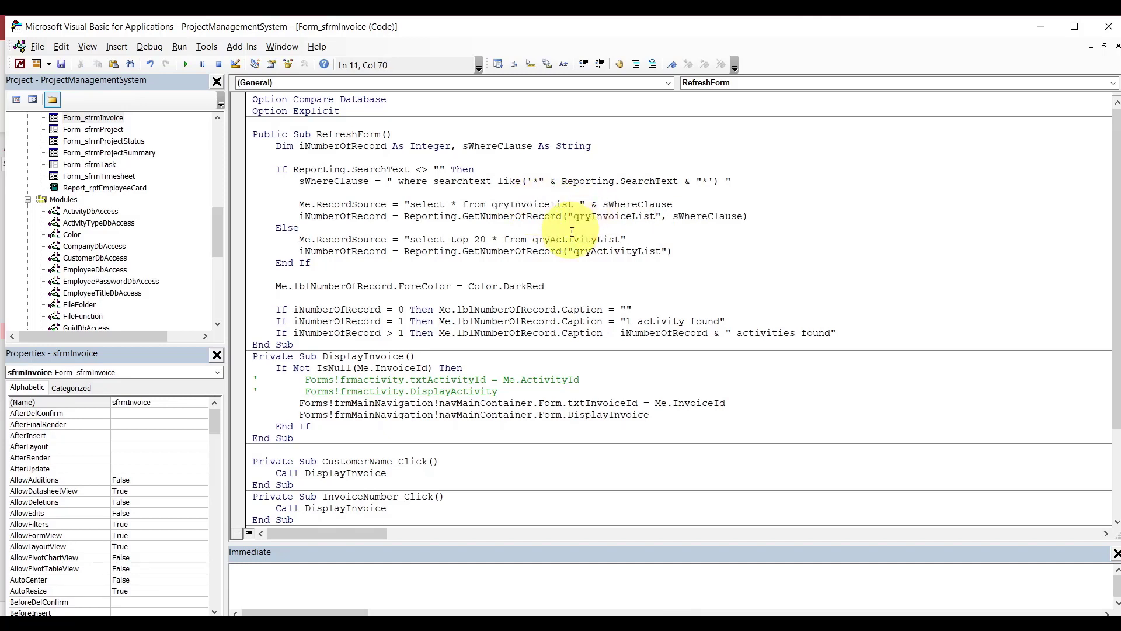
double_click(570, 239)
key(ctrl+v)
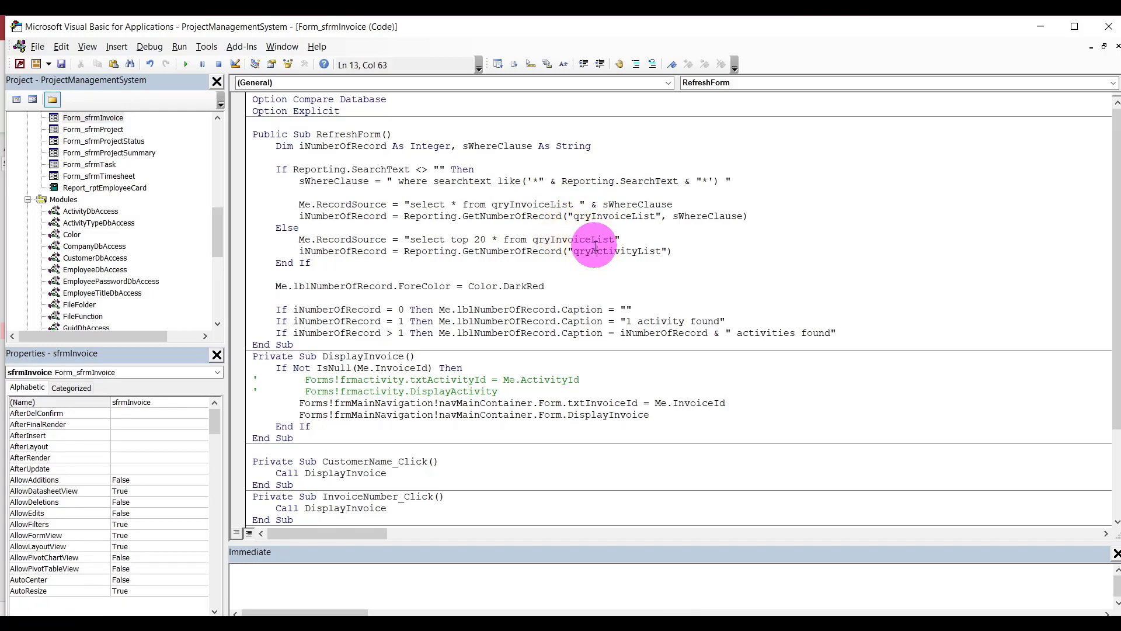
double_click(594, 251)
key(ctrl+v)
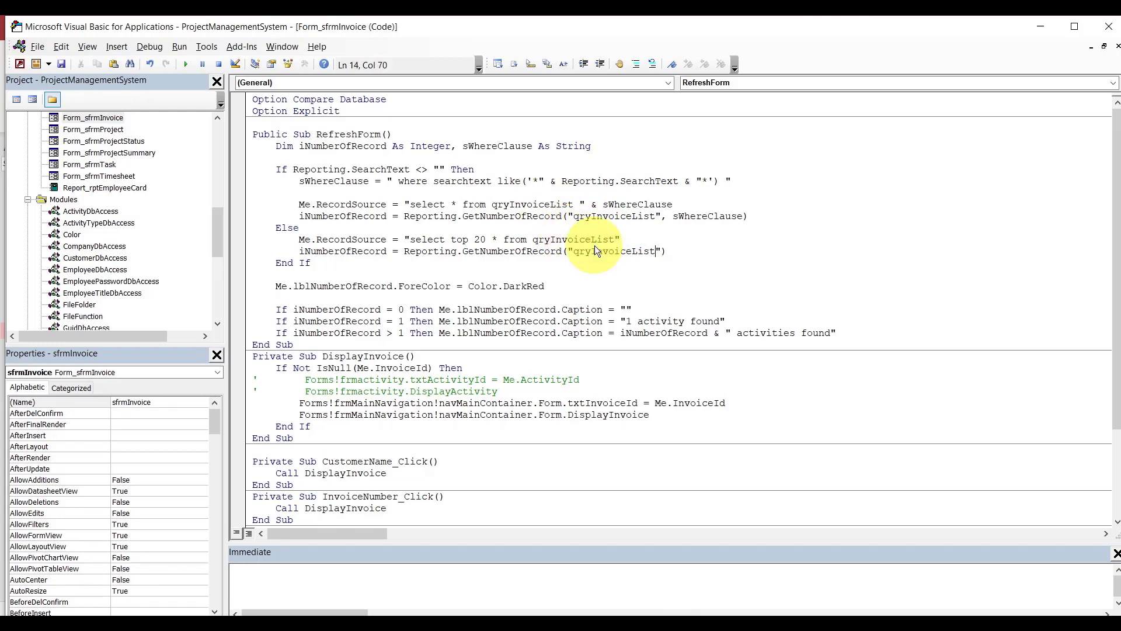
Change the count captions to '1 invoice found' and ' invoices found'.
double_click(653, 320)
text(invoice)
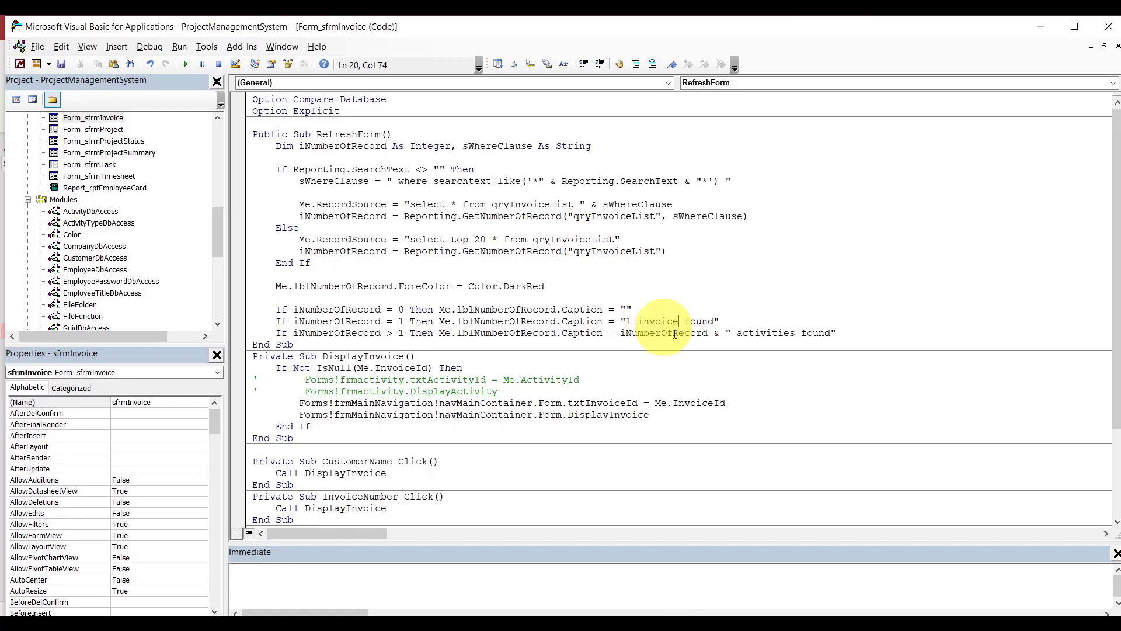
double_click(763, 333)
text(ino)
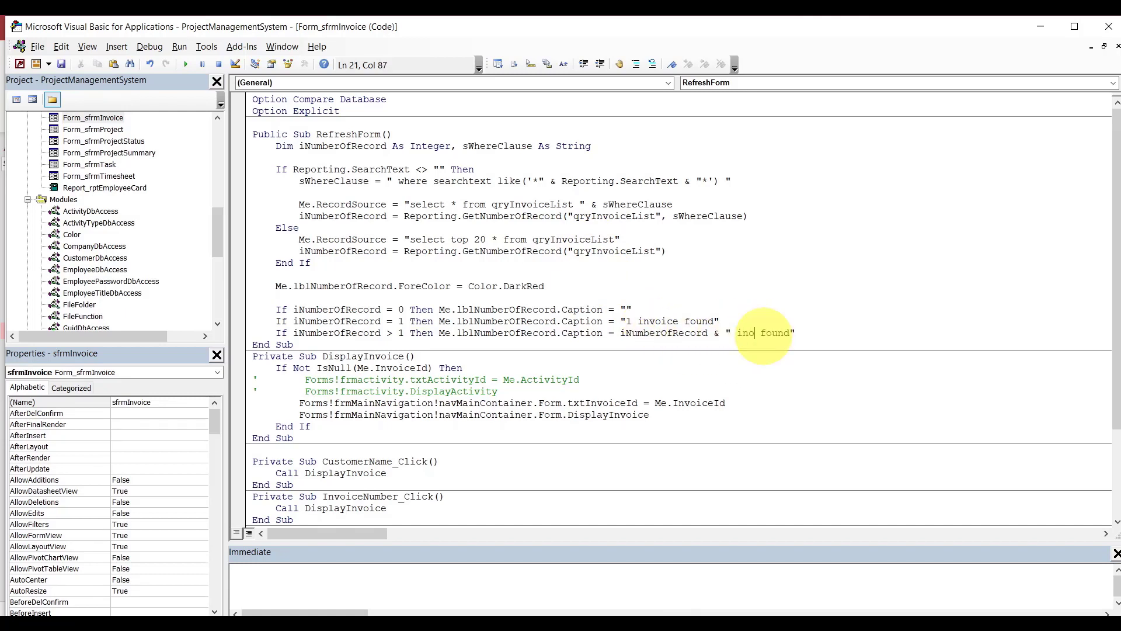
key(BackSpace)
text(voices)
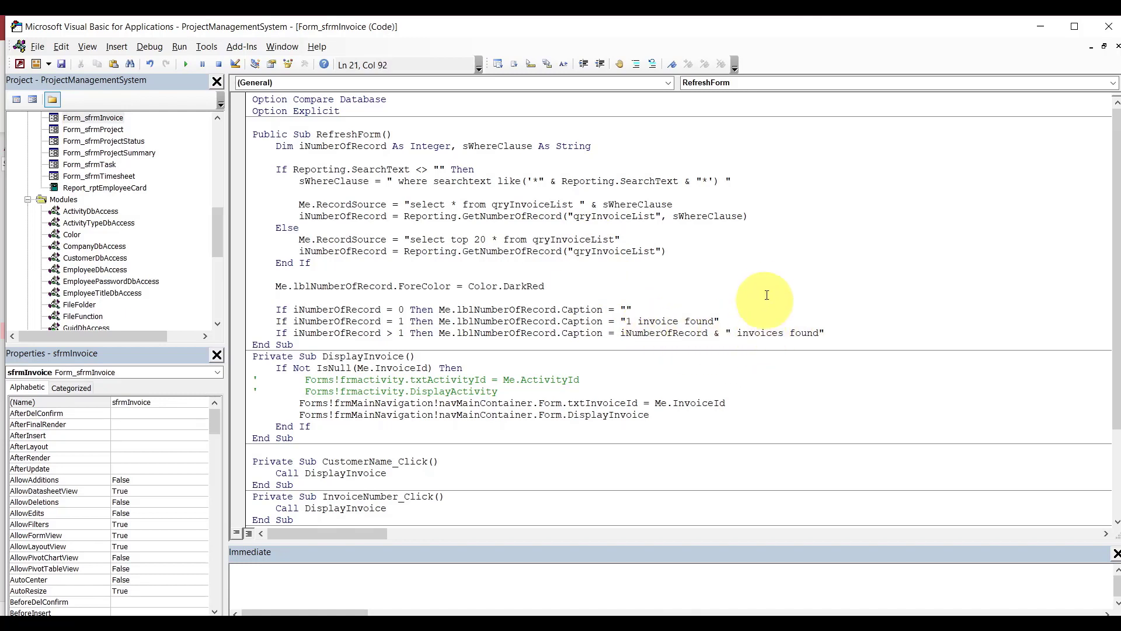
click(767, 294)
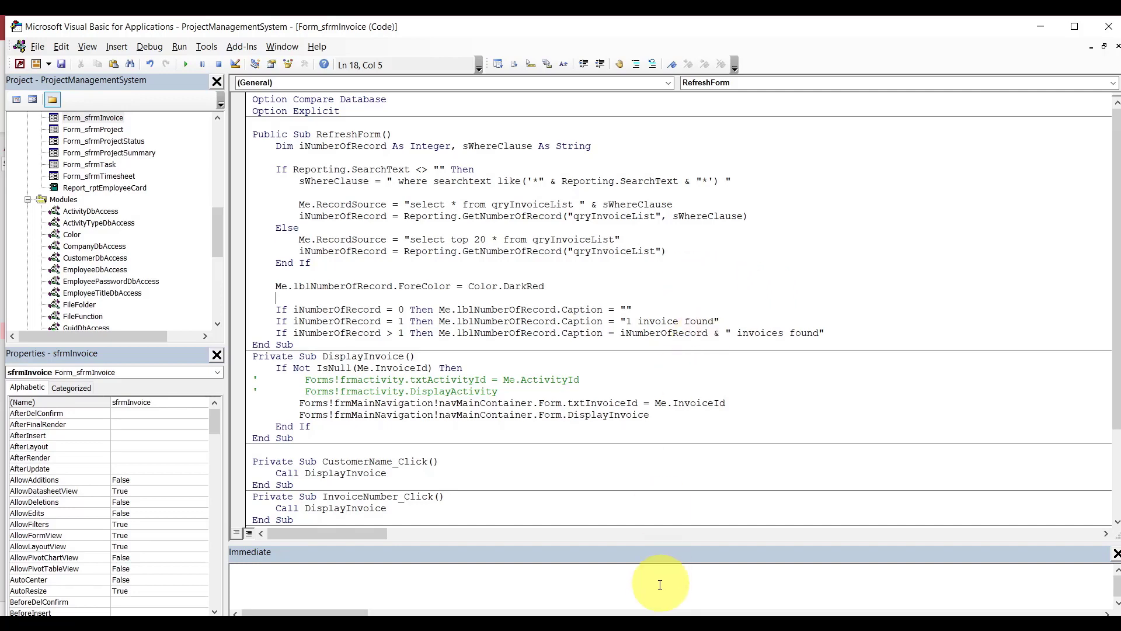
click(631, 626)
Close the sfrmInvoice design and open frmInvoice in Design View.
click(584, 589)
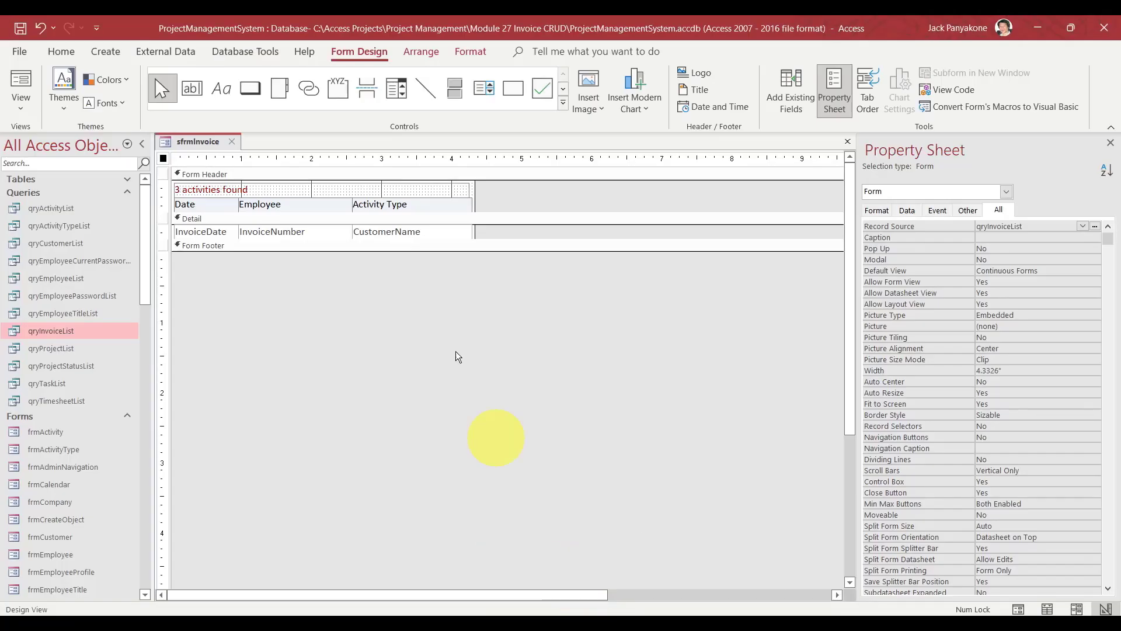
click(233, 143)
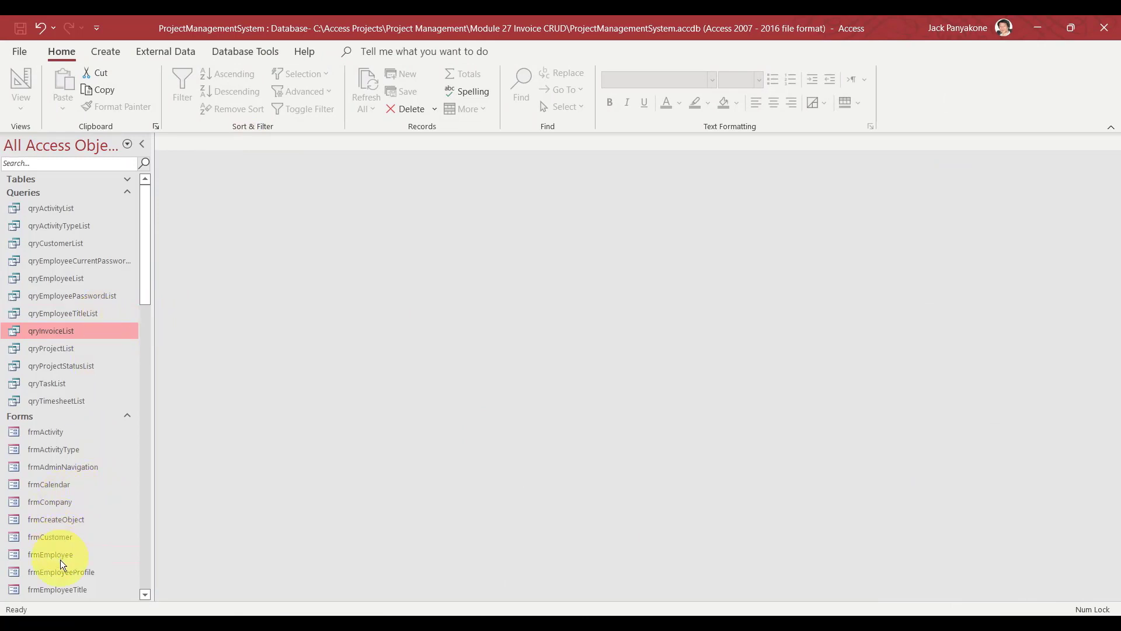
drag(146, 289, 146, 337)
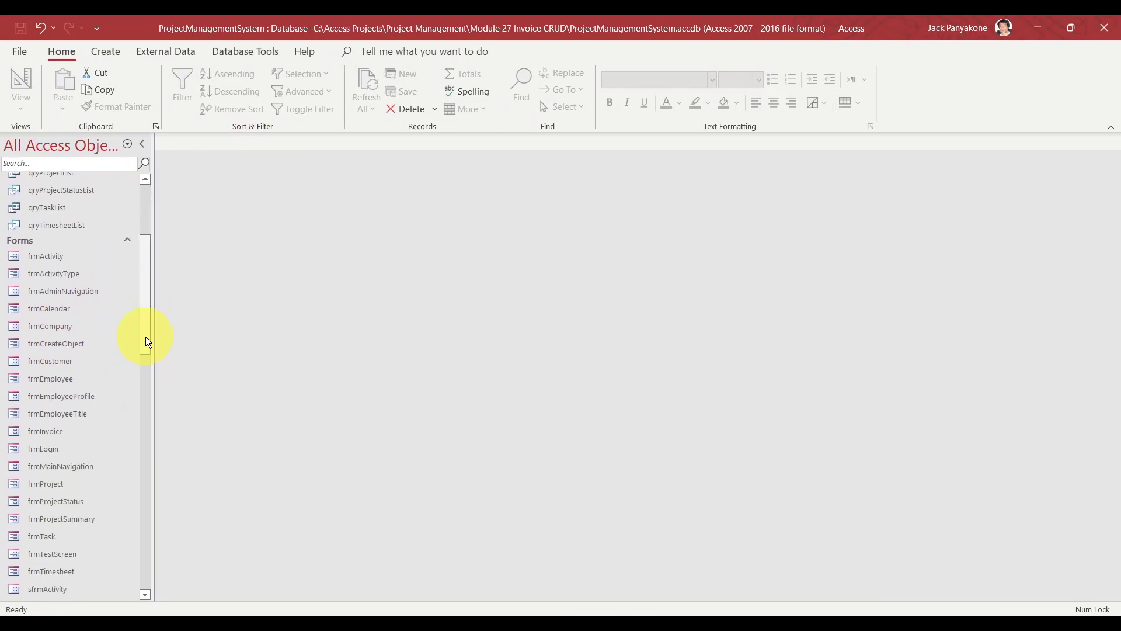
click(61, 431)
right_click(60, 431)
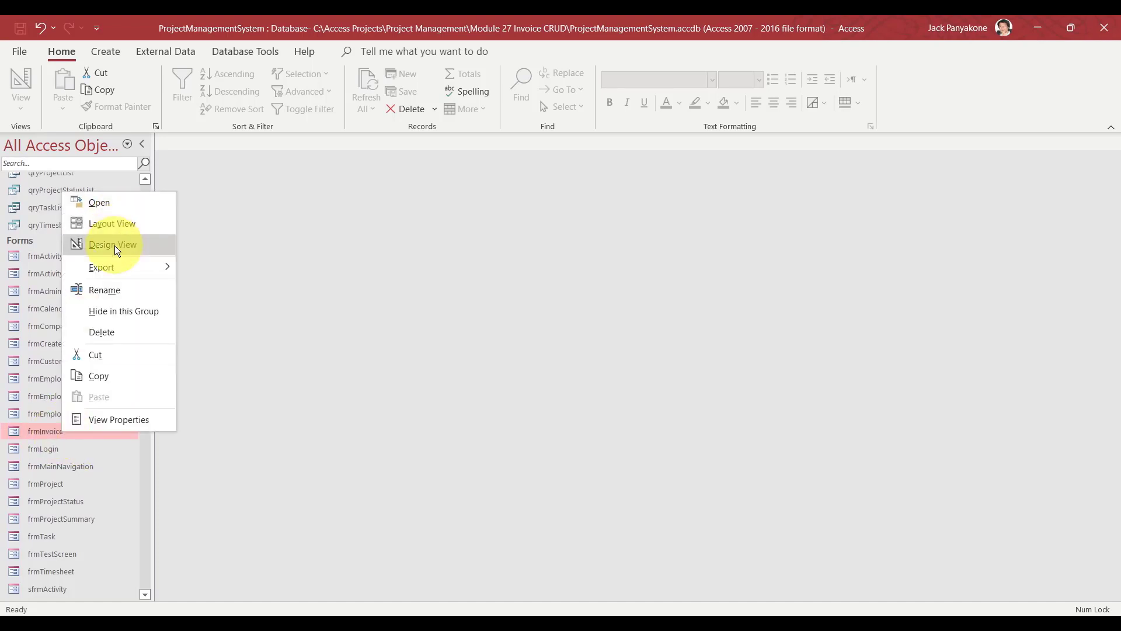
click(114, 246)
Set the subform control's Source Object and Name both to sfrmInvoice.
click(364, 339)
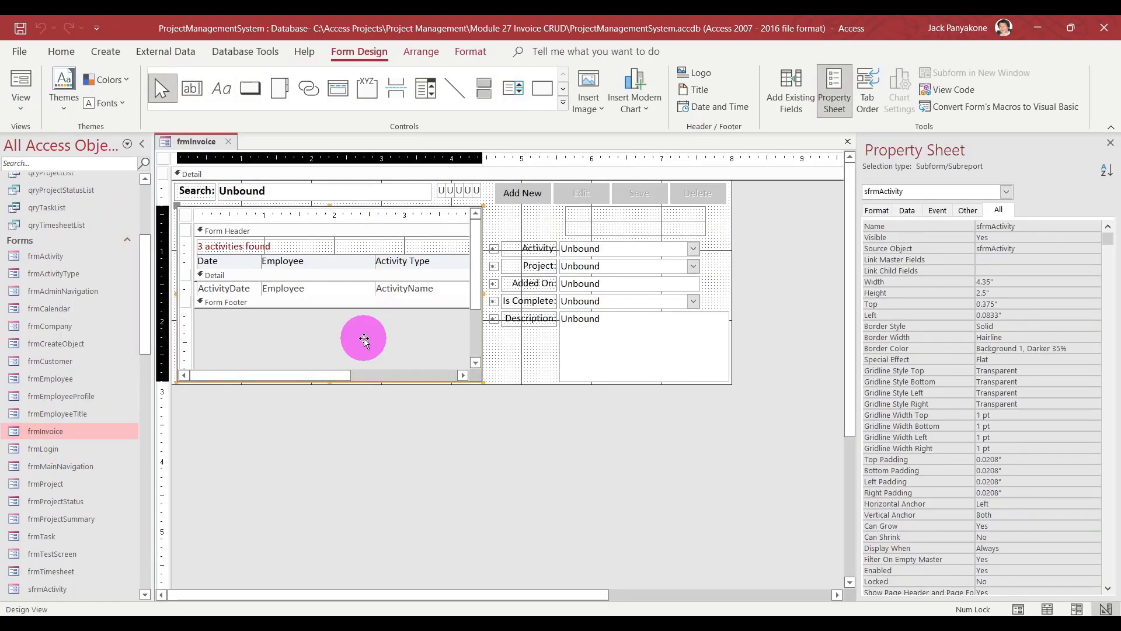
click(1026, 248)
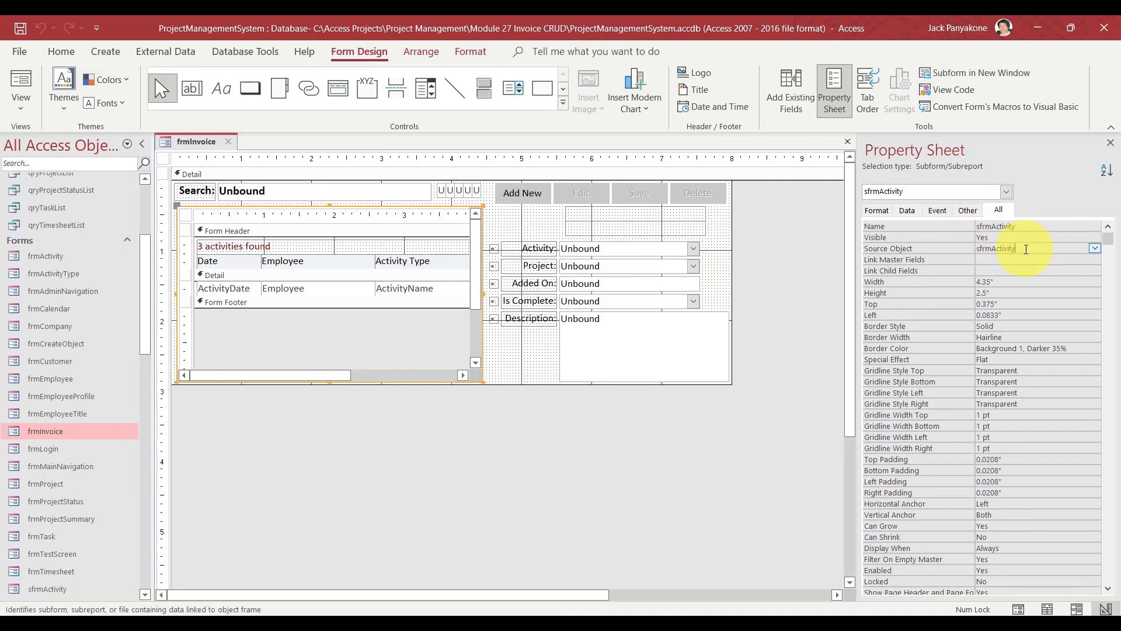
key(BackSpace)
key(BackSpace)
key(BackSpace)
key(BackSpace)
key(BackSpace)
key(BackSpace)
key(BackSpace)
key(BackSpace)
text(Invoice)
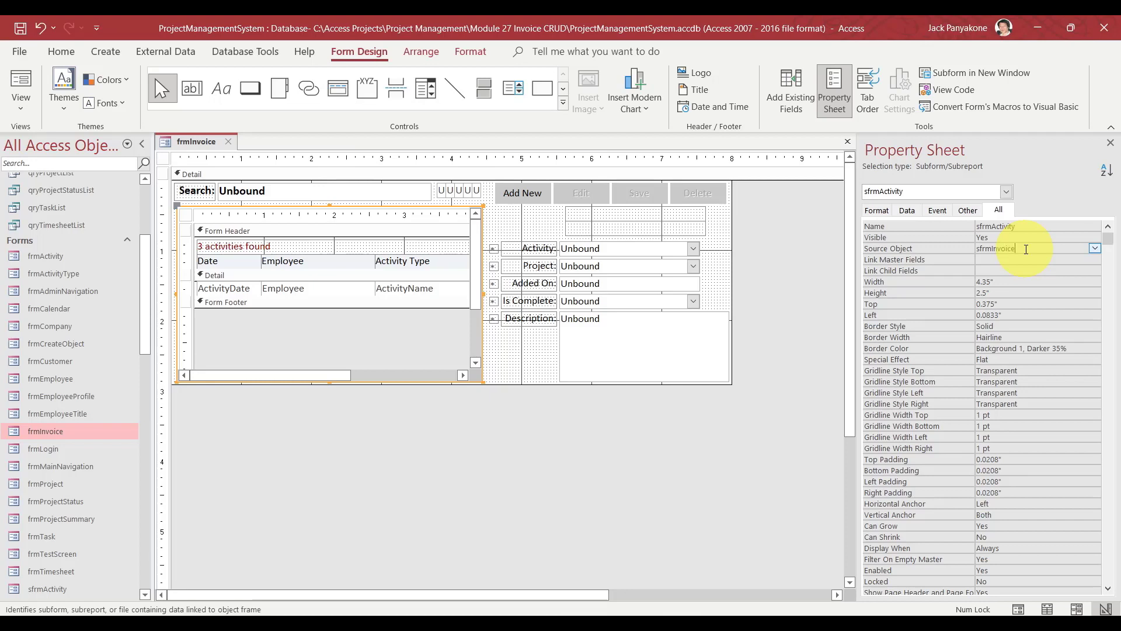
key(Return)
click(1022, 226)
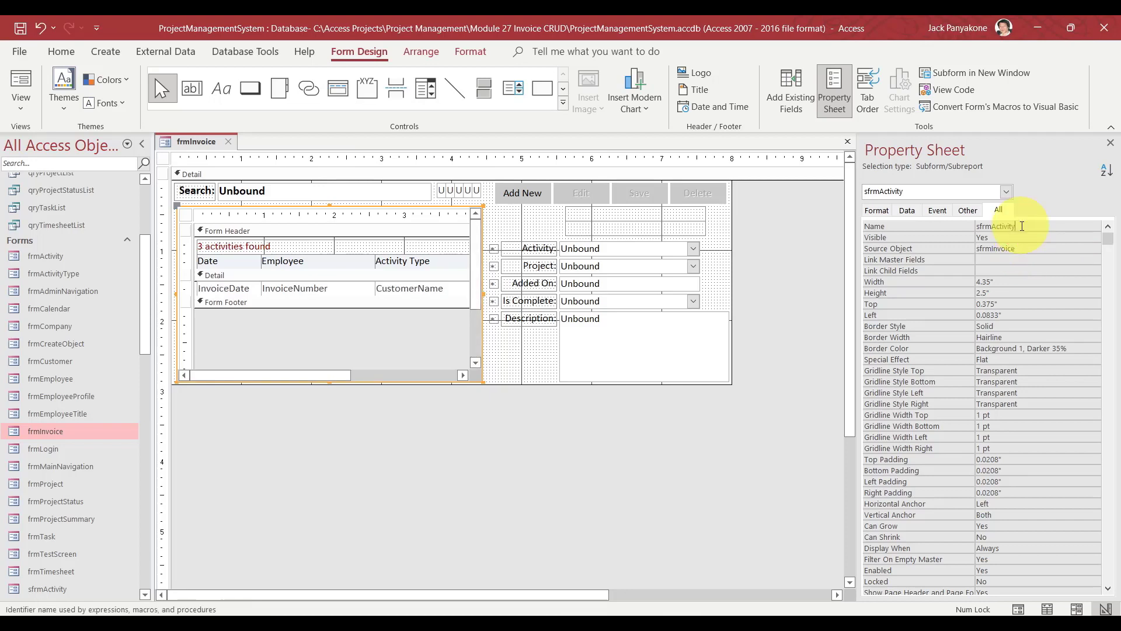
key(BackSpace)
key(BackSpace)
key(BackSpace)
key(BackSpace)
key(BackSpace)
key(BackSpace)
key(BackSpace)
key(BackSpace)
text(In)
key(BackSpace)
key(BackSpace)
text(Invoice)
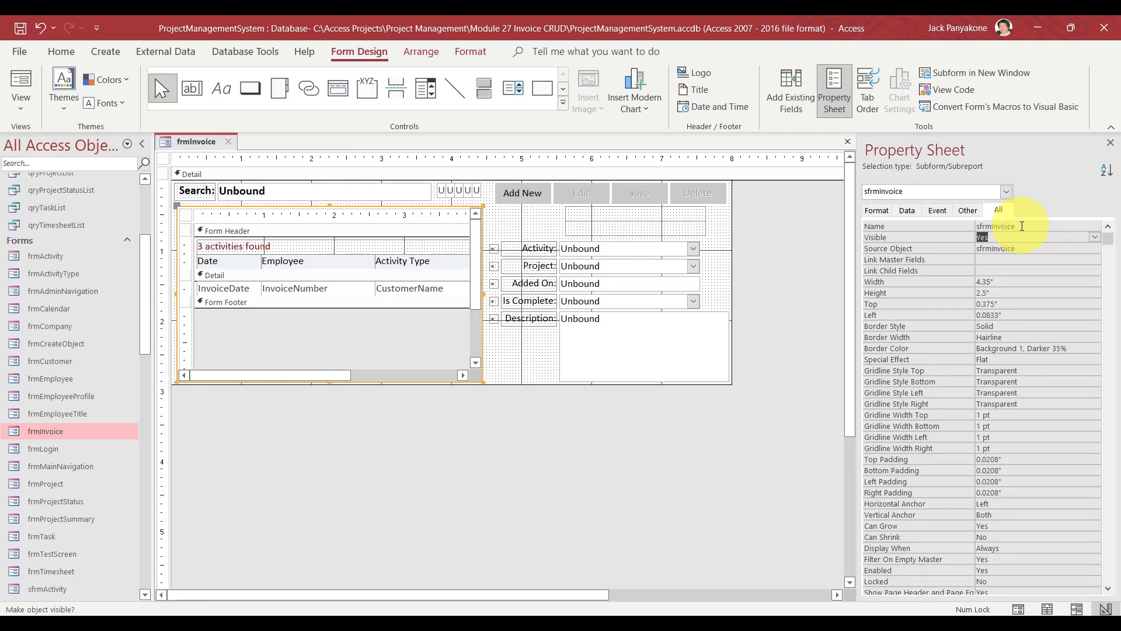
click(792, 323)
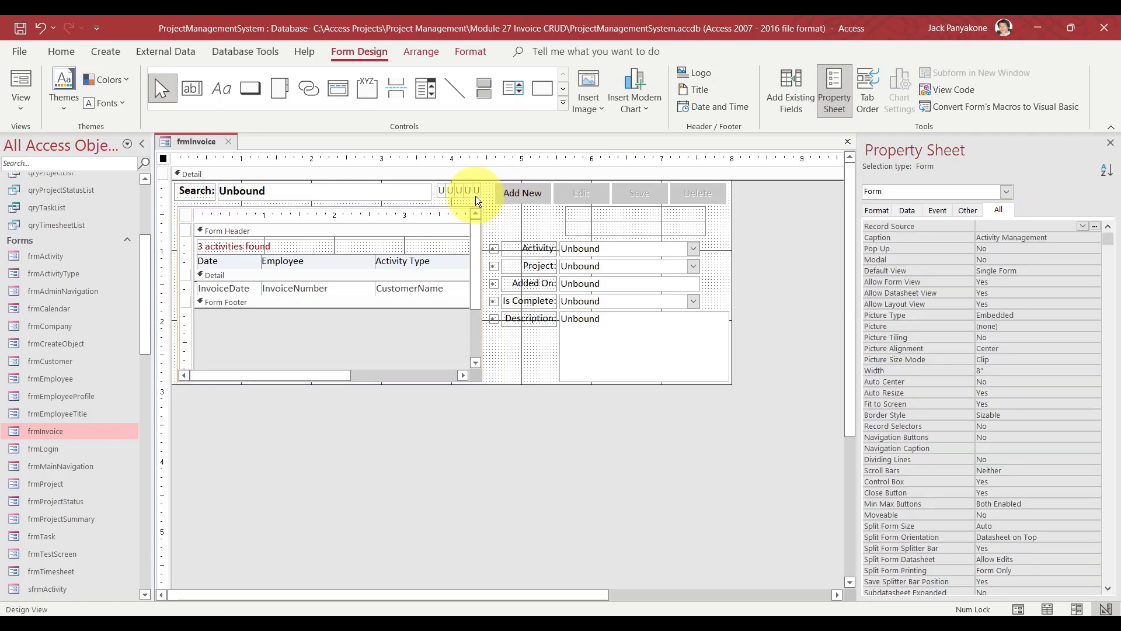
Rename the hidden txtActivityId text box beside Search to txtInvoiceId.
click(441, 191)
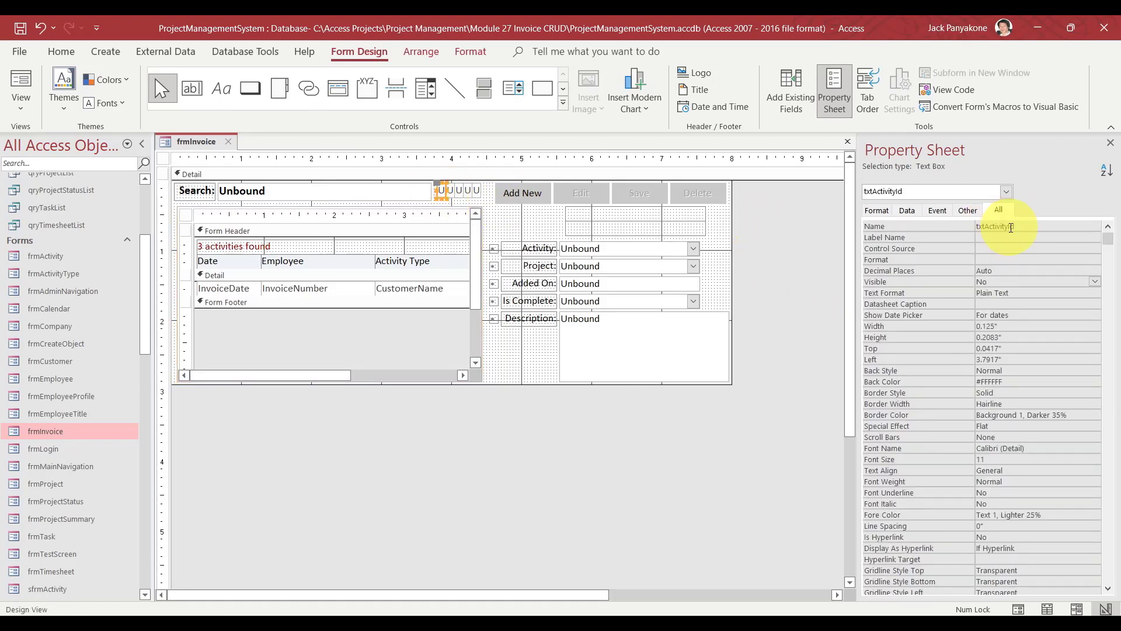
click(1028, 226)
drag(1029, 226, 937, 220)
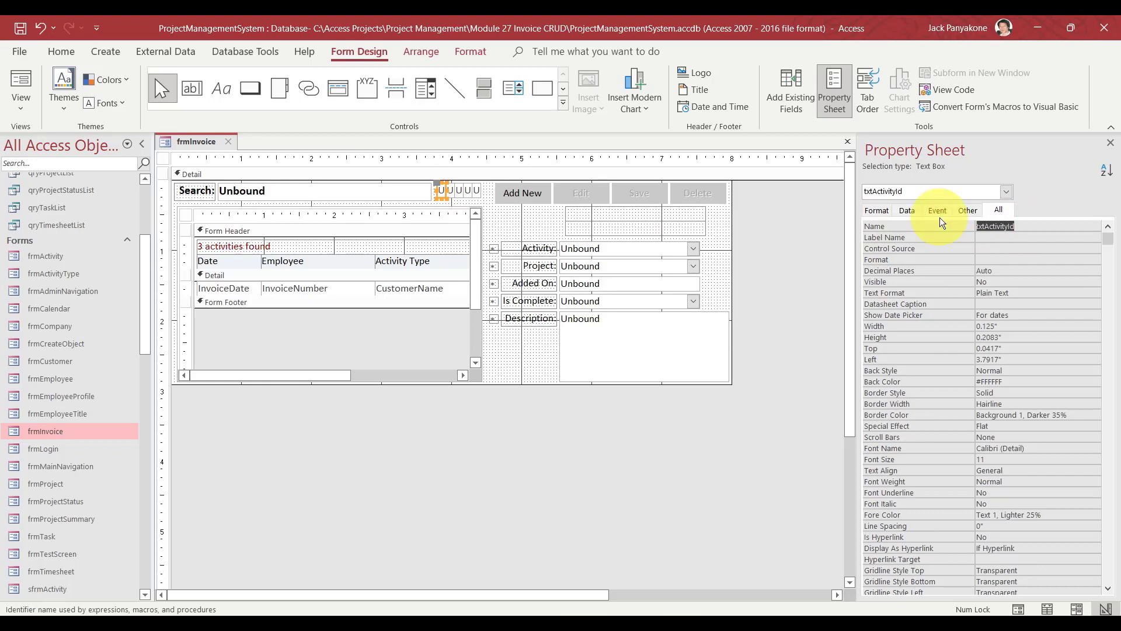
text(txtInvoice)
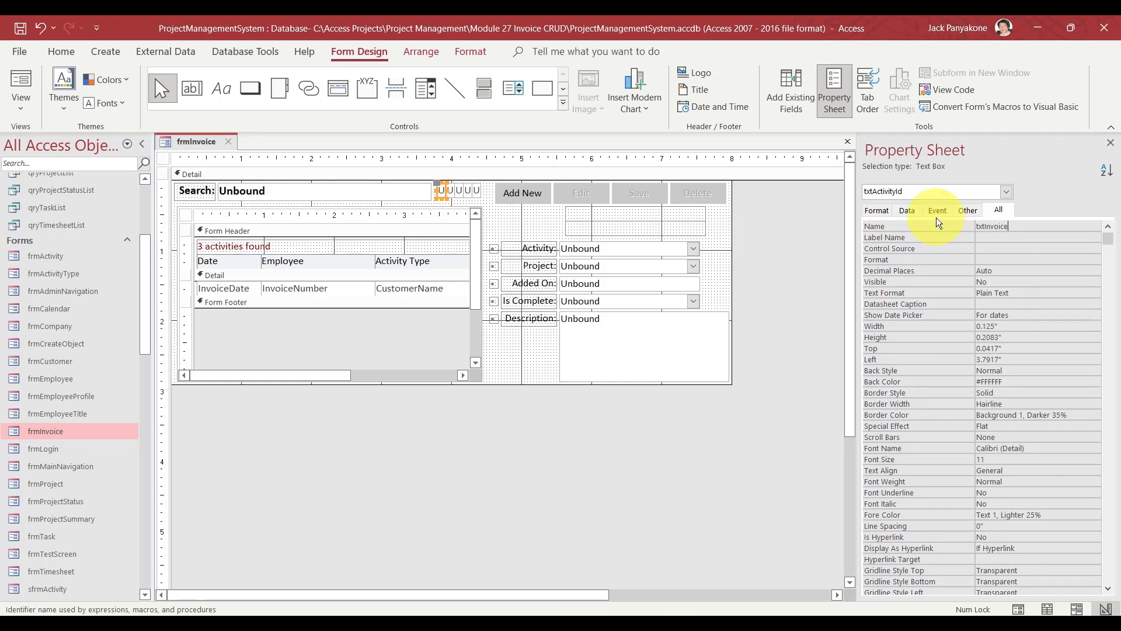
text(Id)
key(Return)
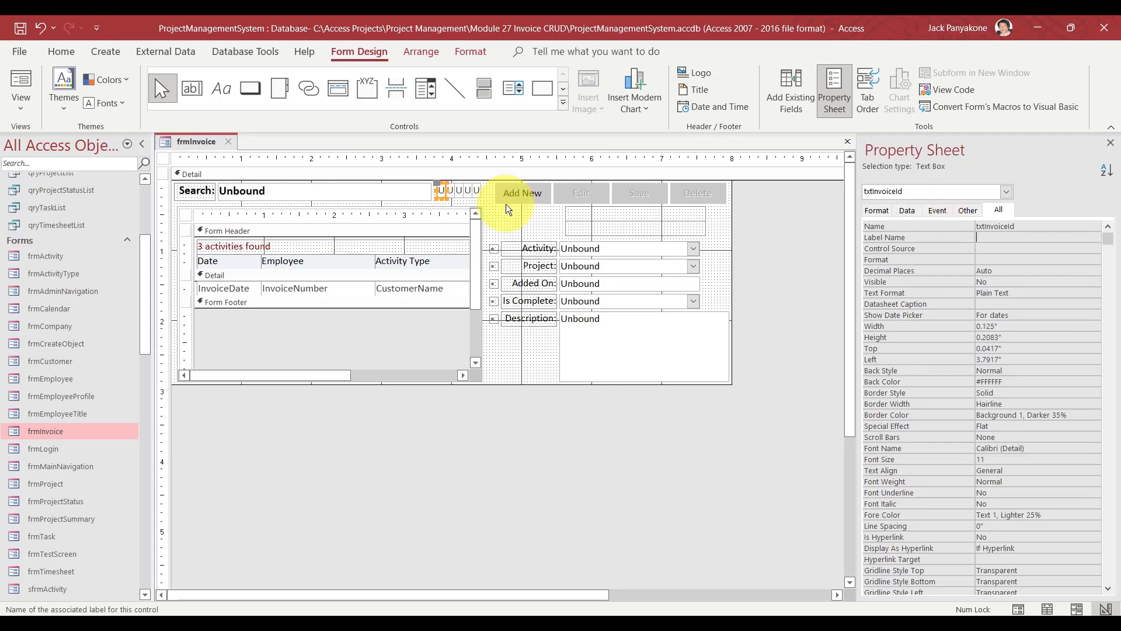
click(477, 191)
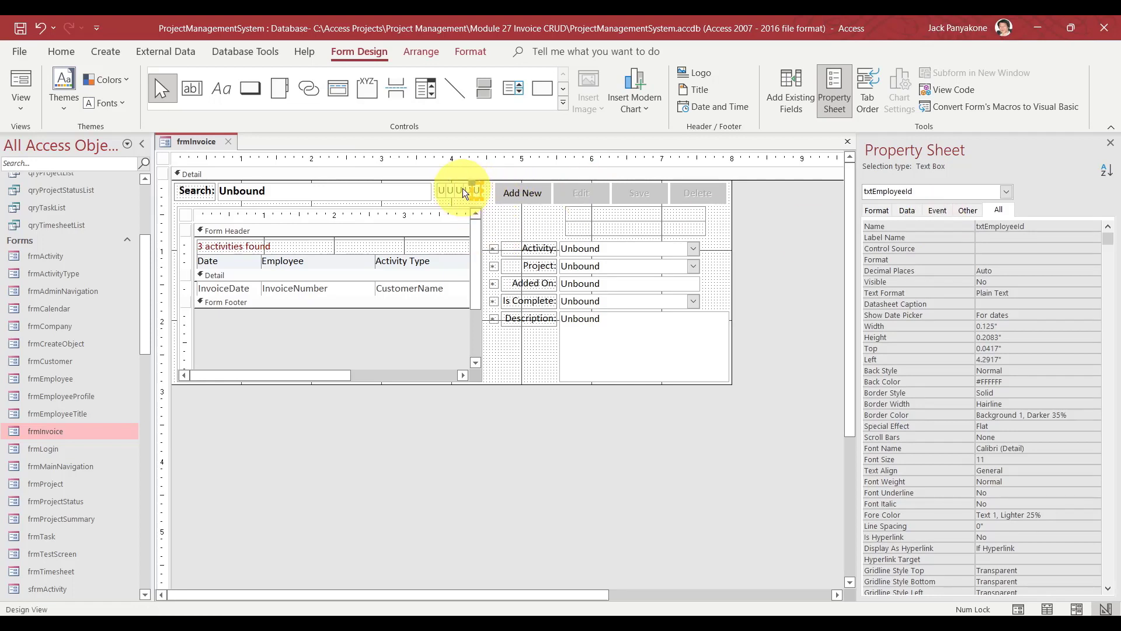
click(466, 191)
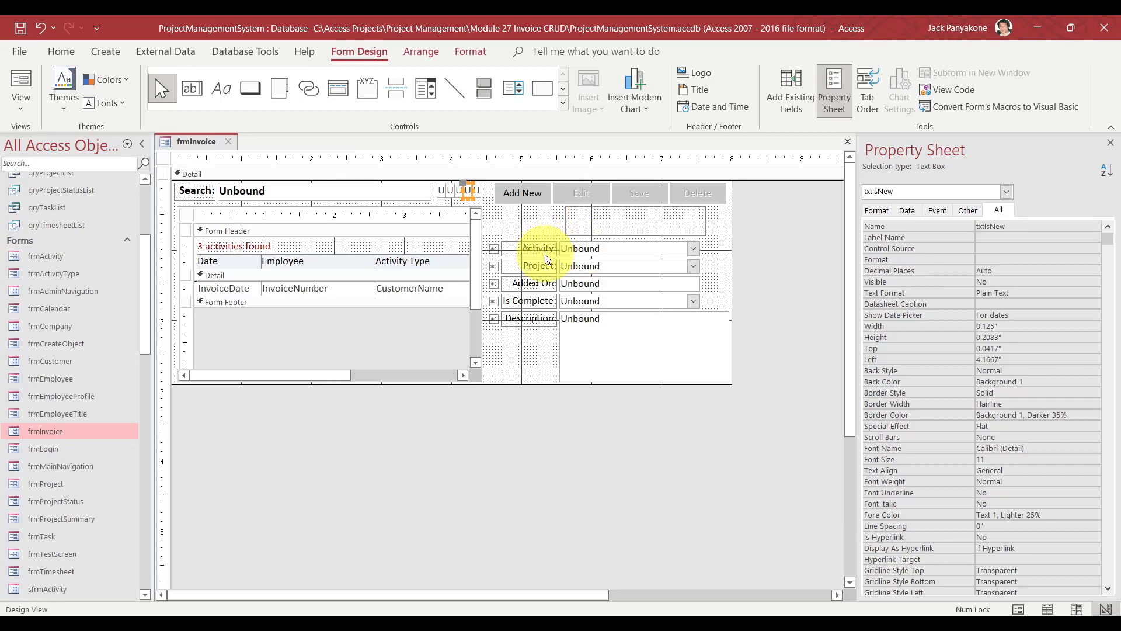
click(582, 252)
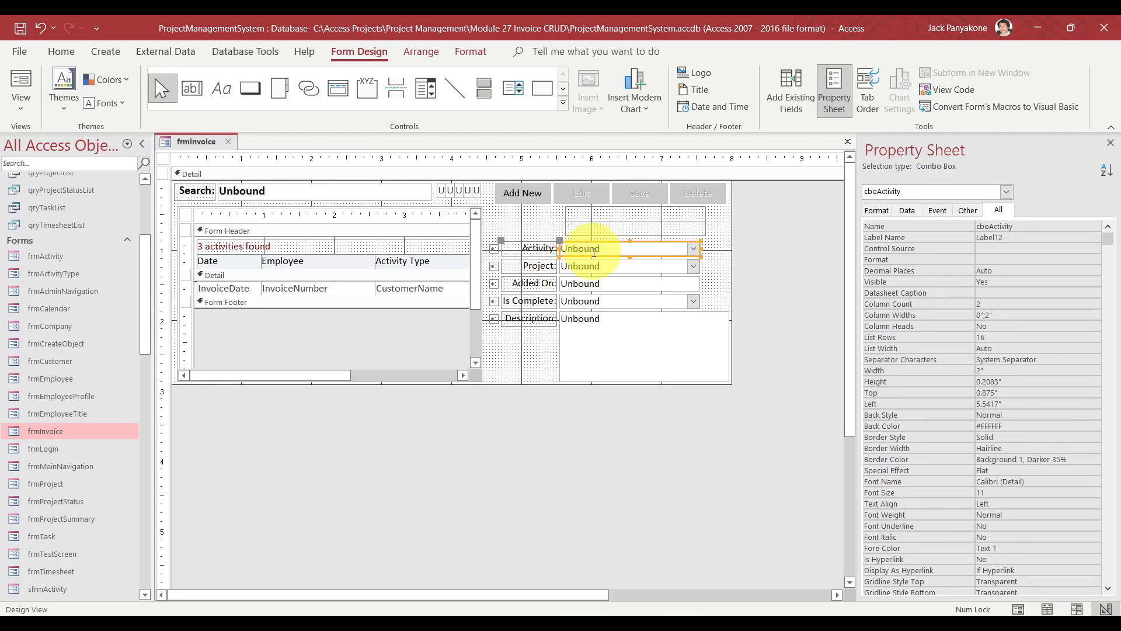
Convert the Activity combo box to a text box named txtInvoiceNumber.
right_click(594, 251)
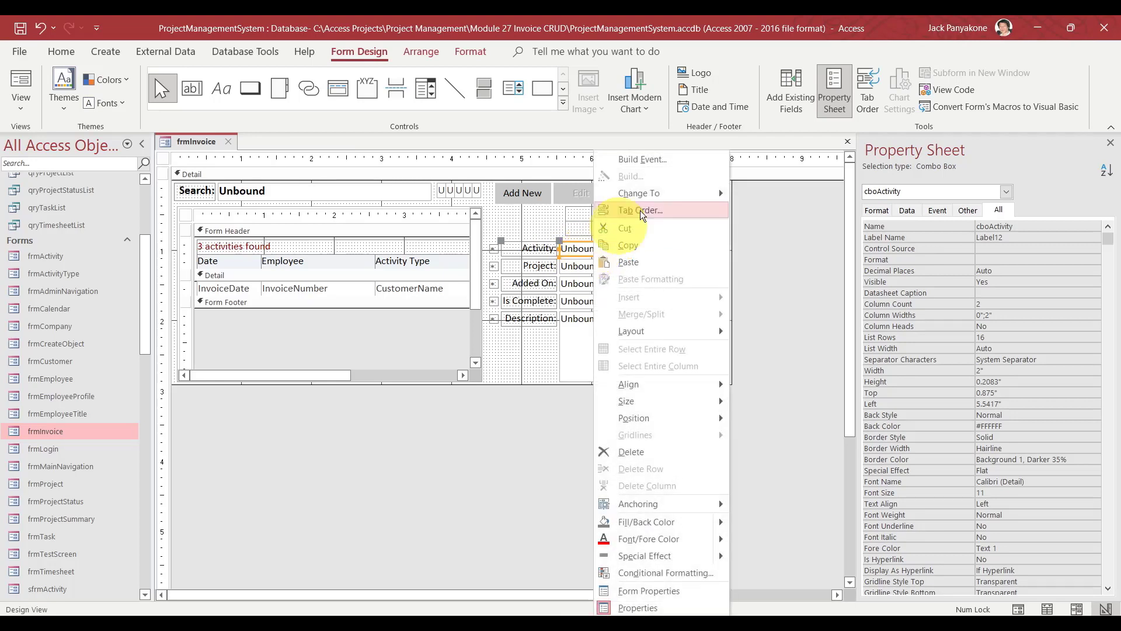
mouse_move(674, 201)
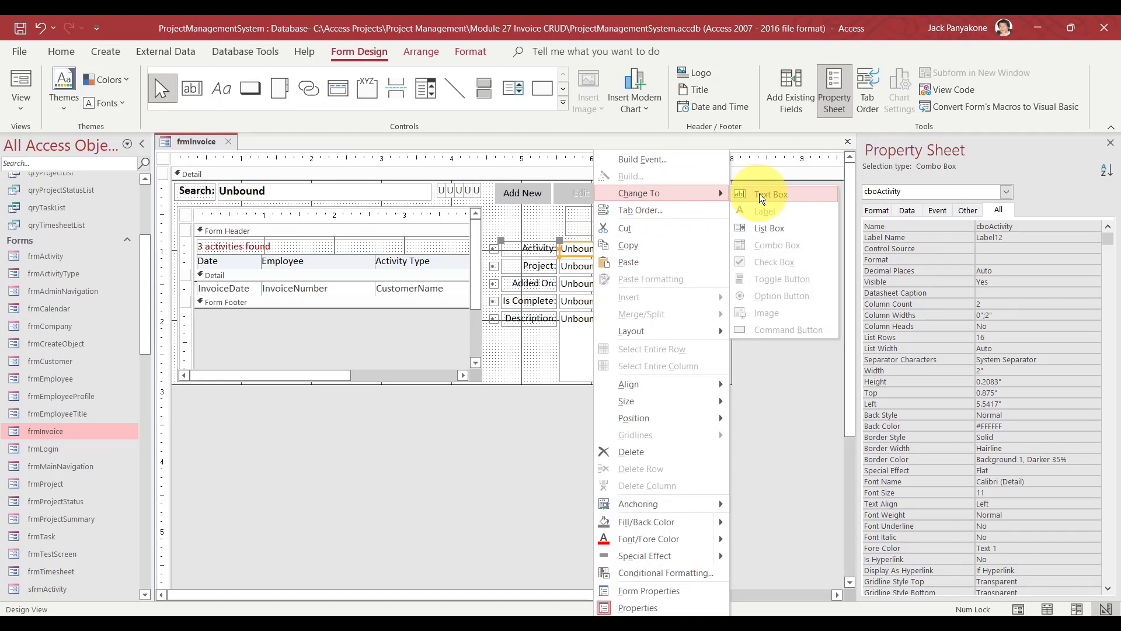
click(538, 467)
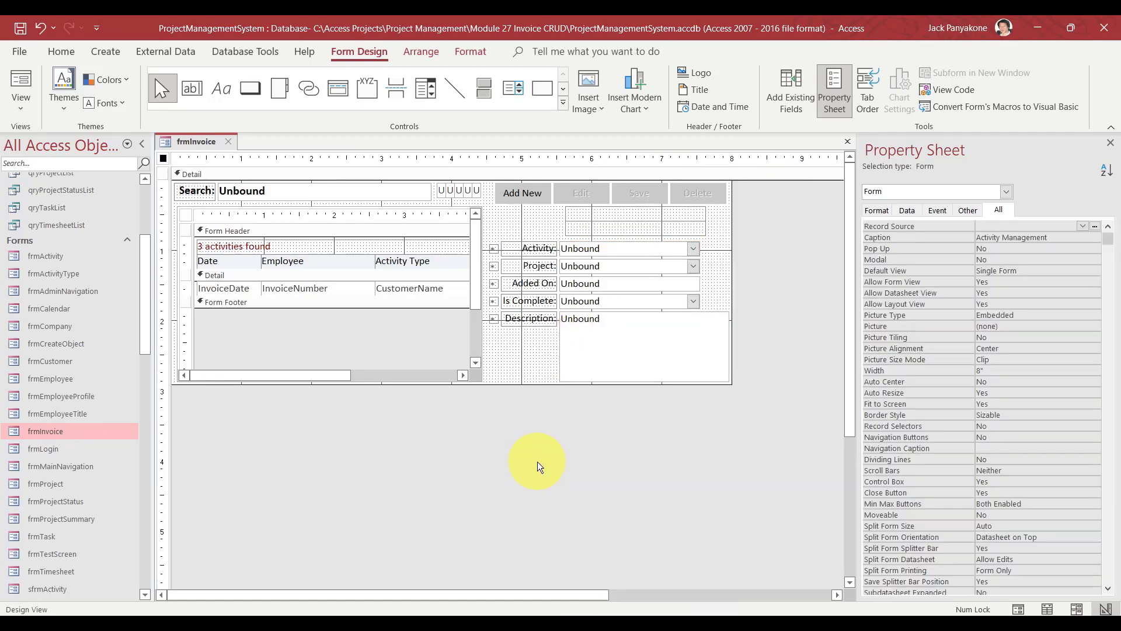
click(630, 247)
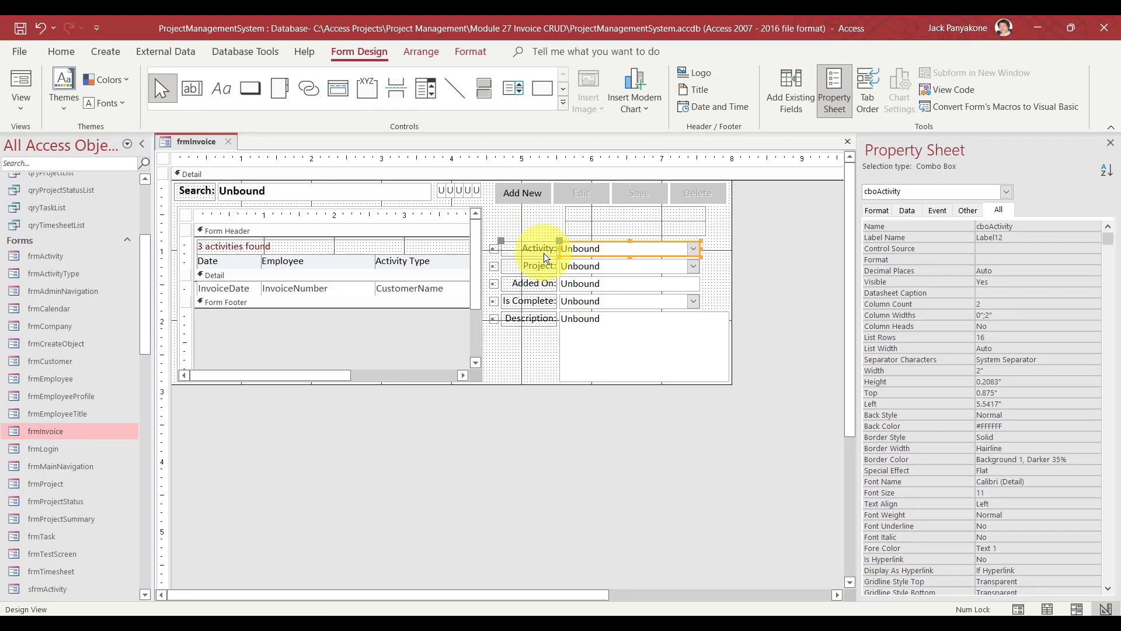
right_click(607, 248)
mouse_move(687, 193)
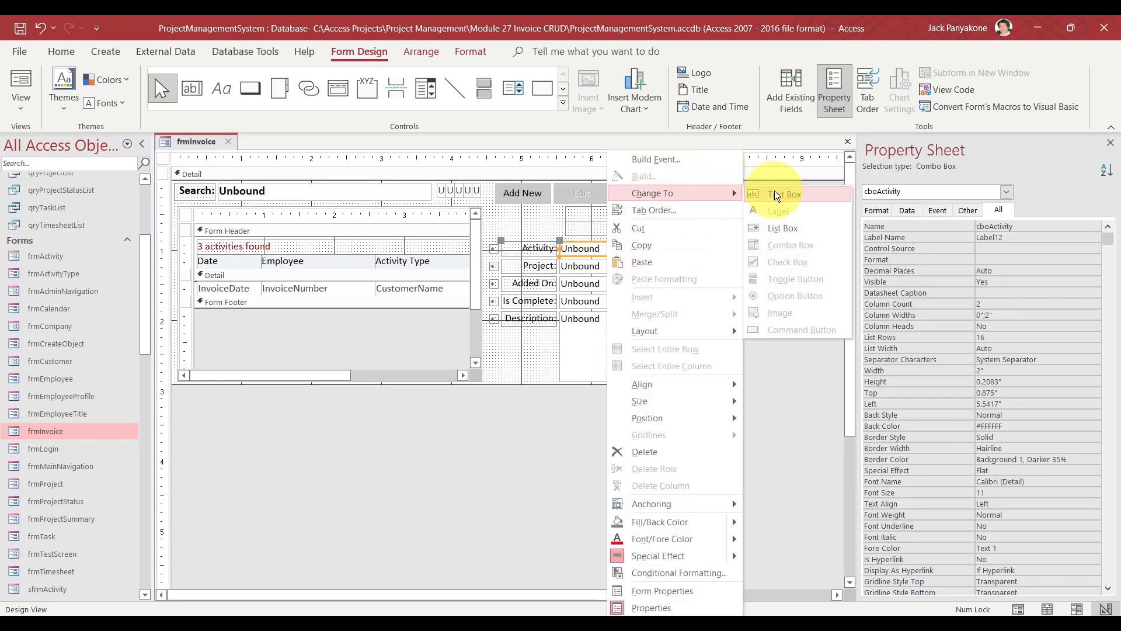
click(774, 192)
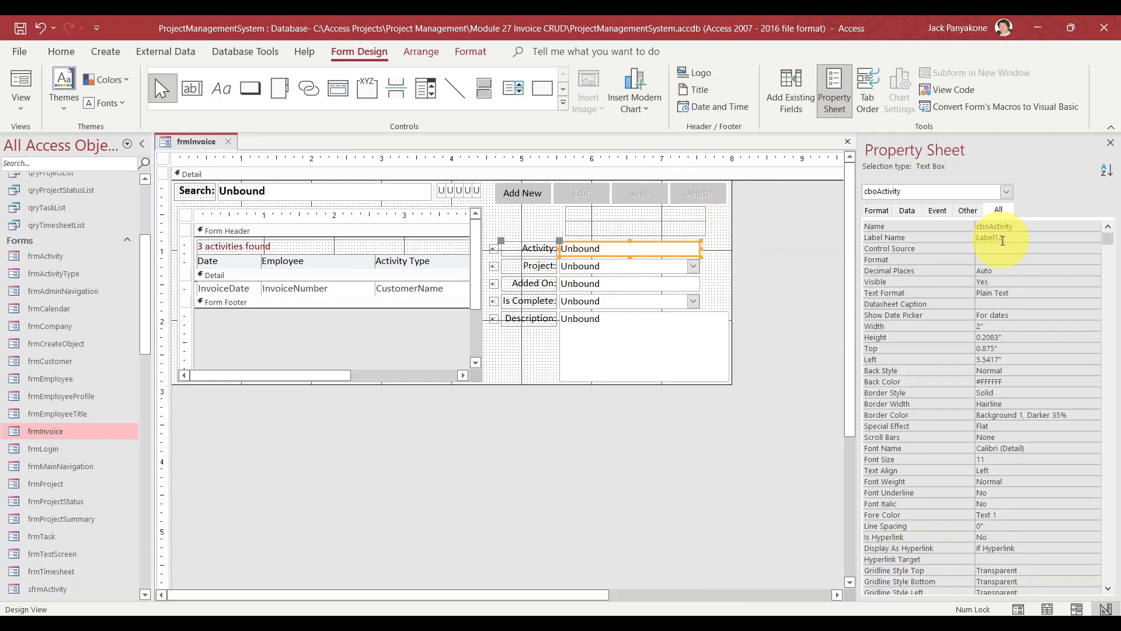
click(990, 227)
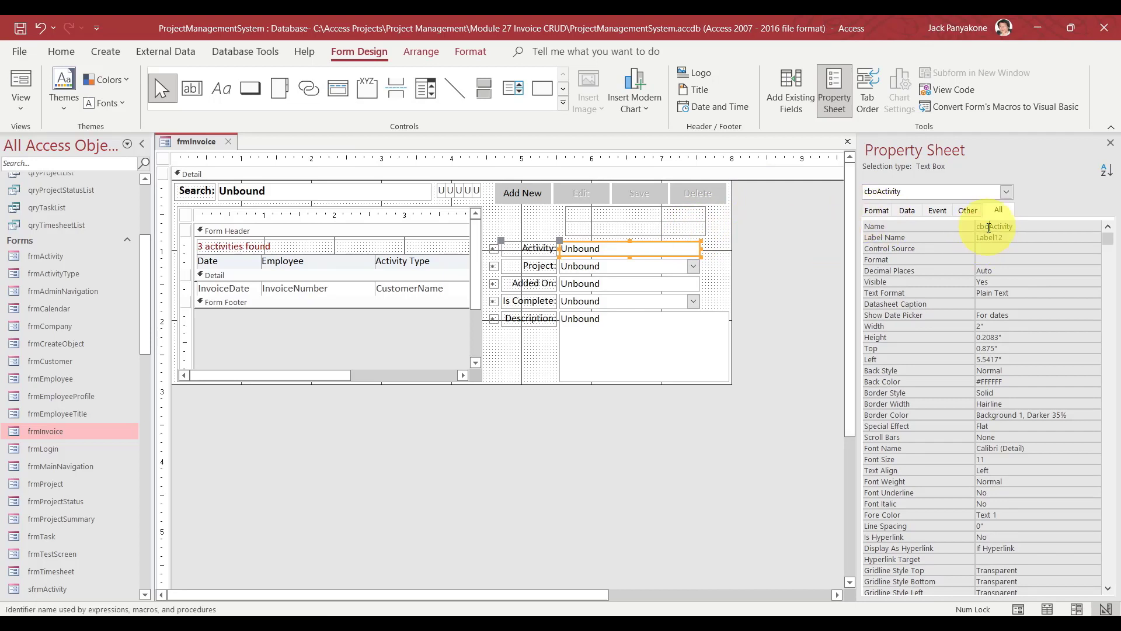
double_click(990, 228)
text(txtInvoiceNumber)
key(Return)
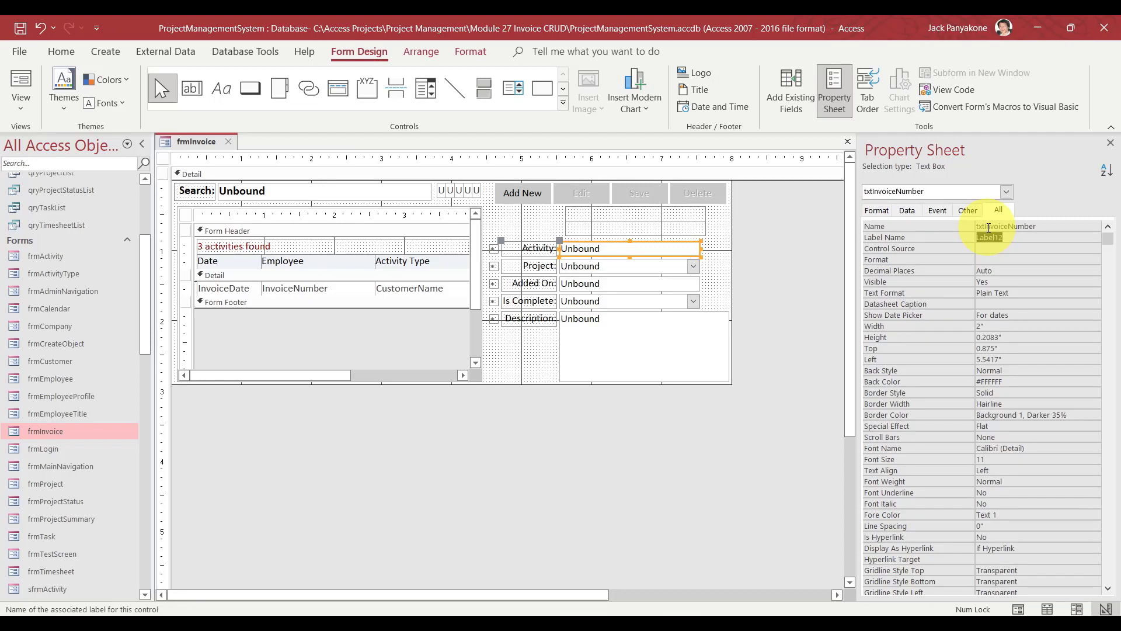
Relabel the box 'Invoice #:' and delete the asterisk error label.
click(475, 191)
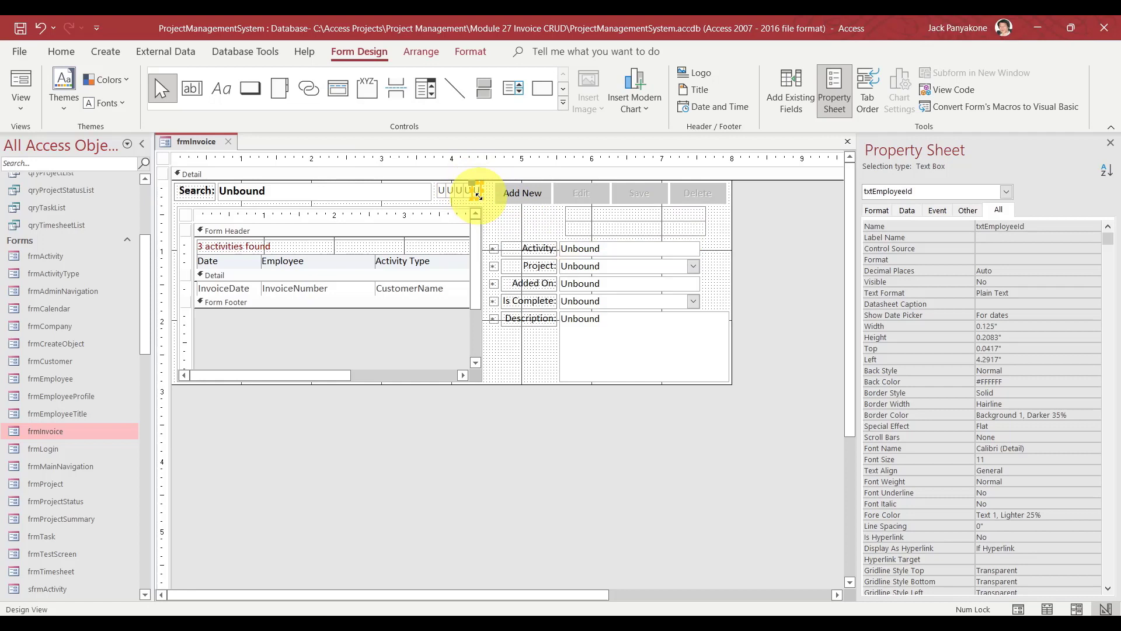
click(537, 248)
double_click(531, 249)
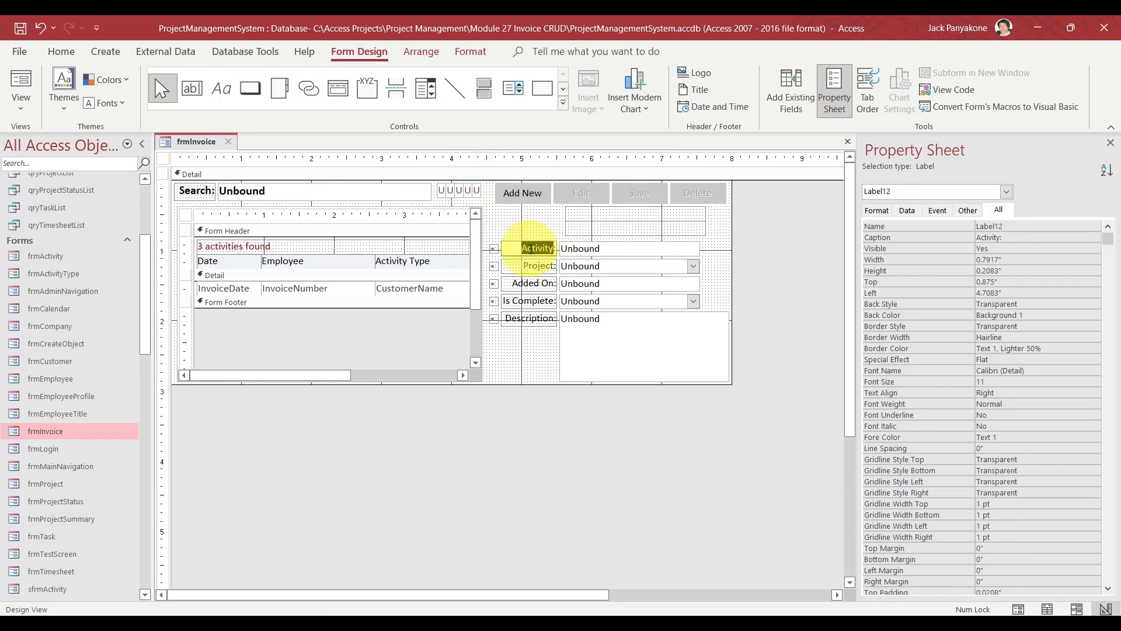
text(Invoice #:)
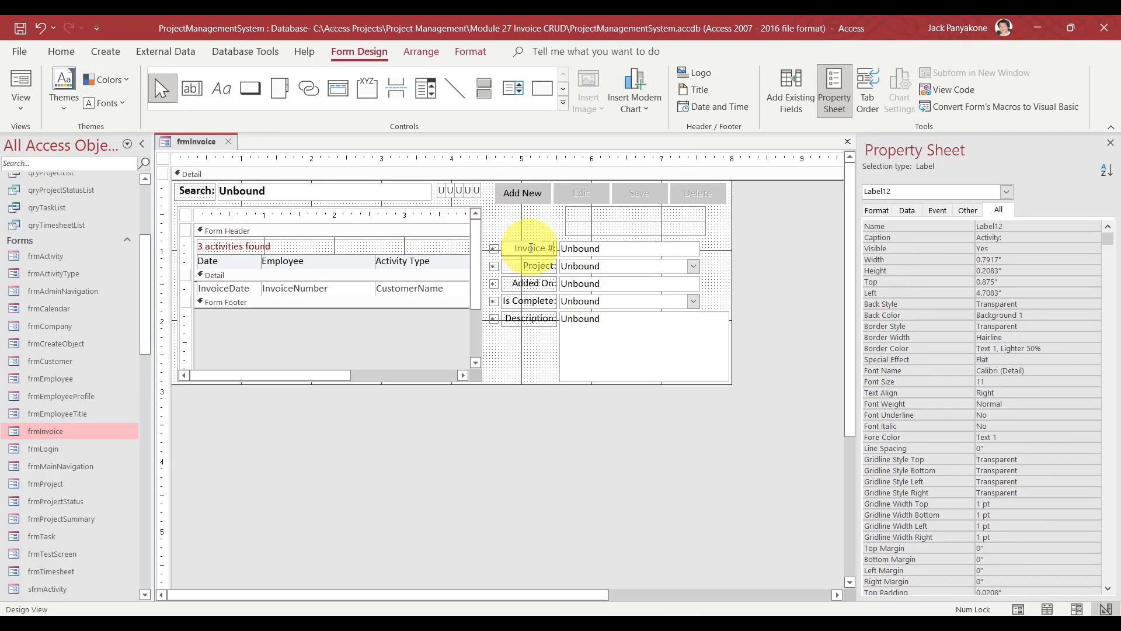
click(808, 254)
click(493, 249)
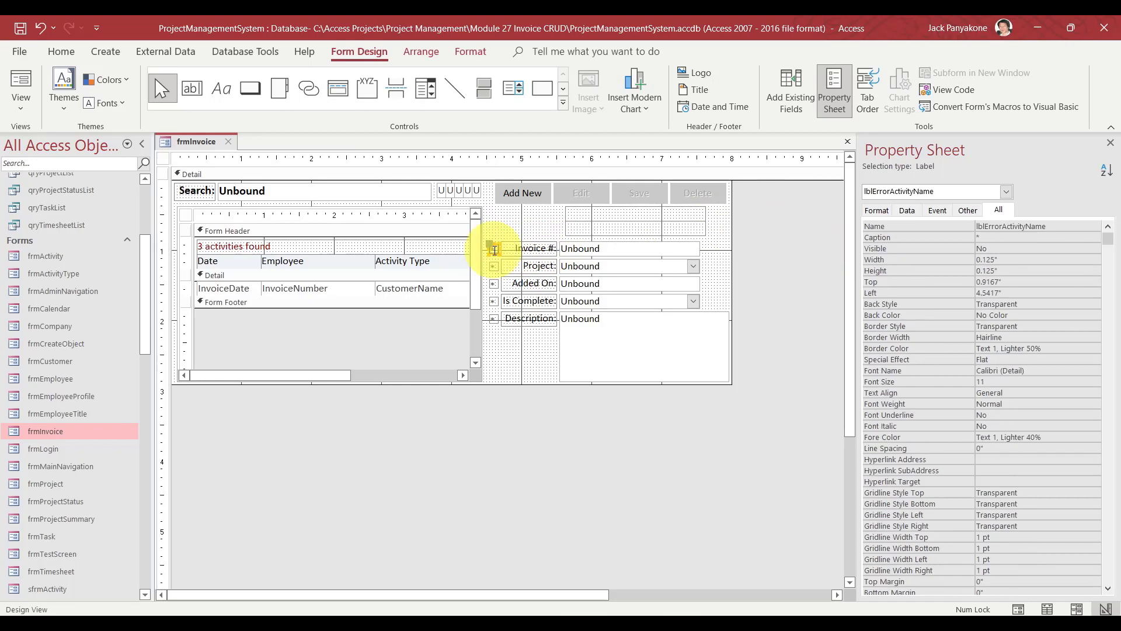
key(Delete)
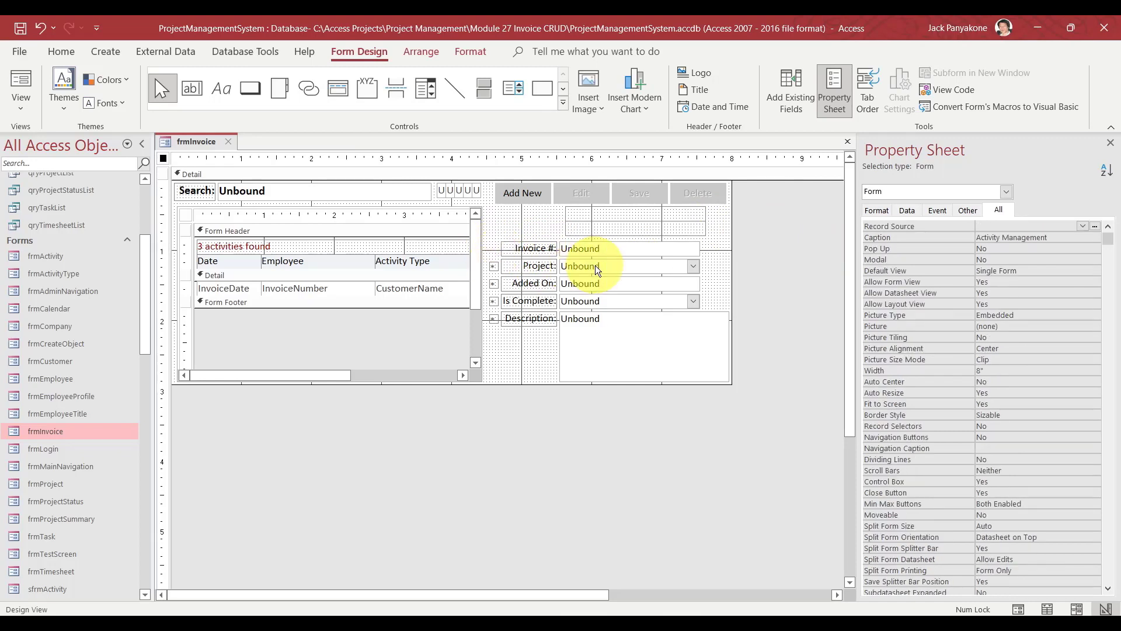
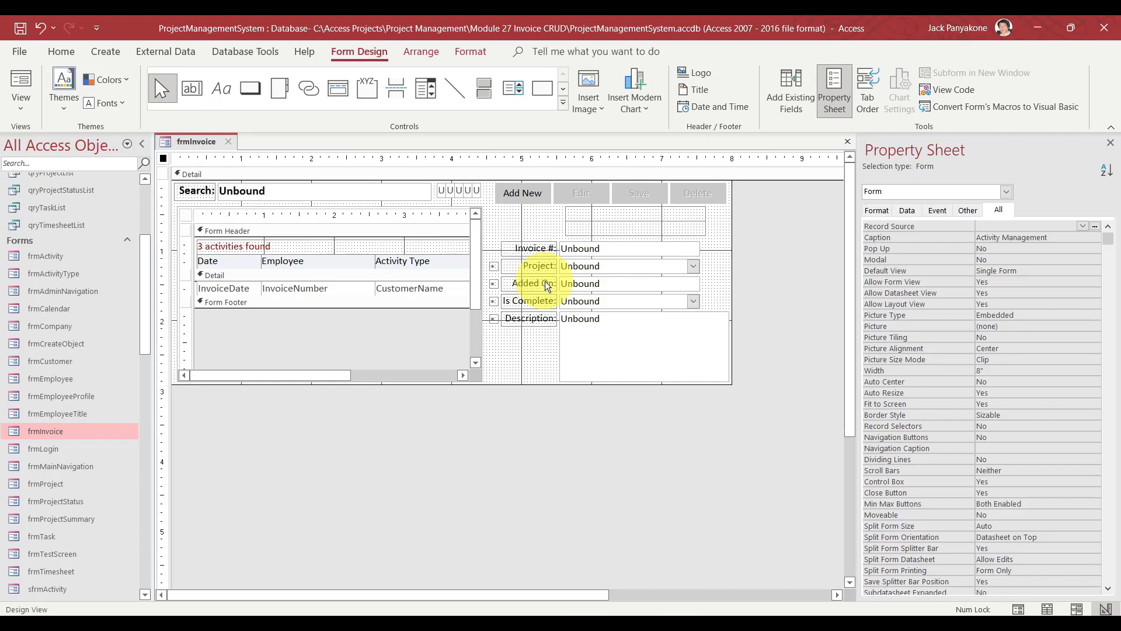
Move Is Complete and Description down and duplicate the Added On date field below it.
drag(644, 414, 548, 304)
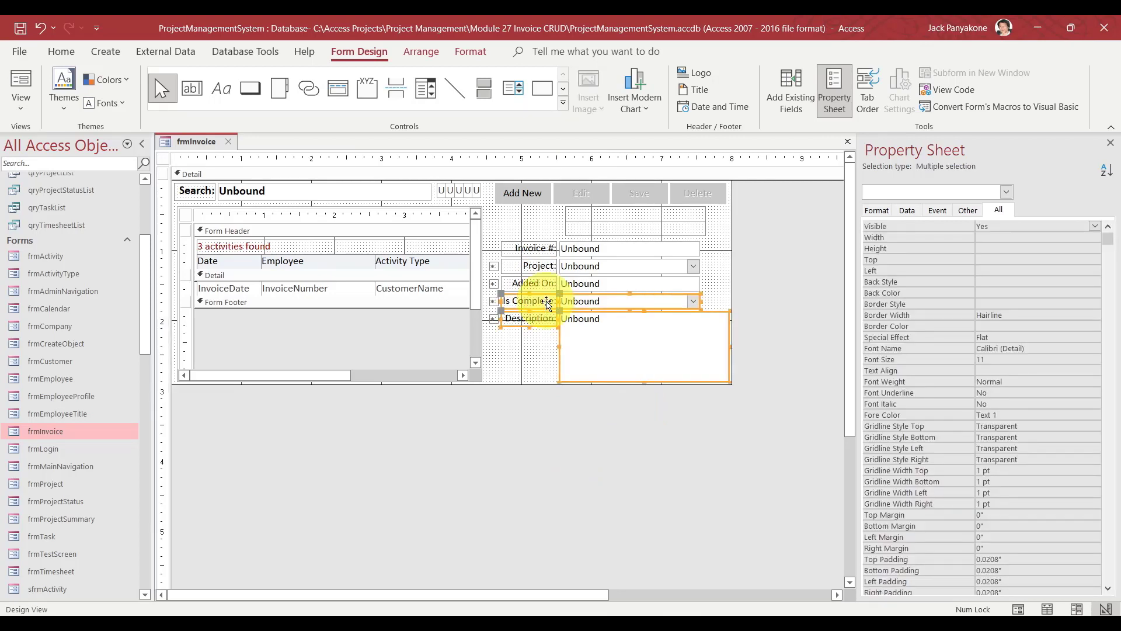
key(Down)
key(Down)
key(Down)
key(Down)
key(Down)
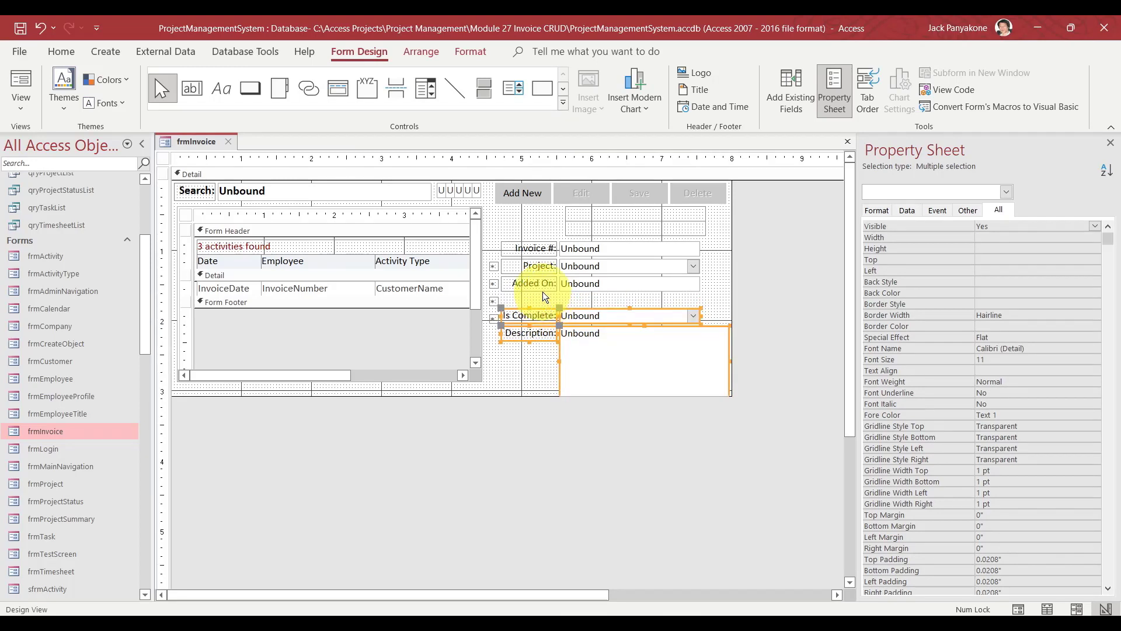
click(586, 285)
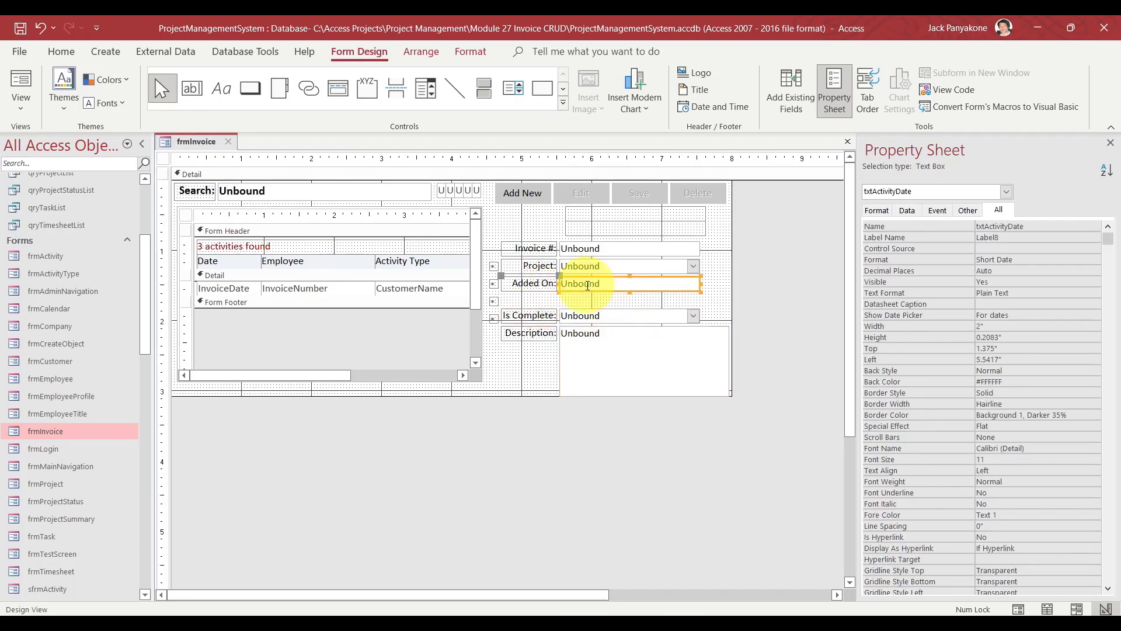
key(ctrl+d)
click(605, 419)
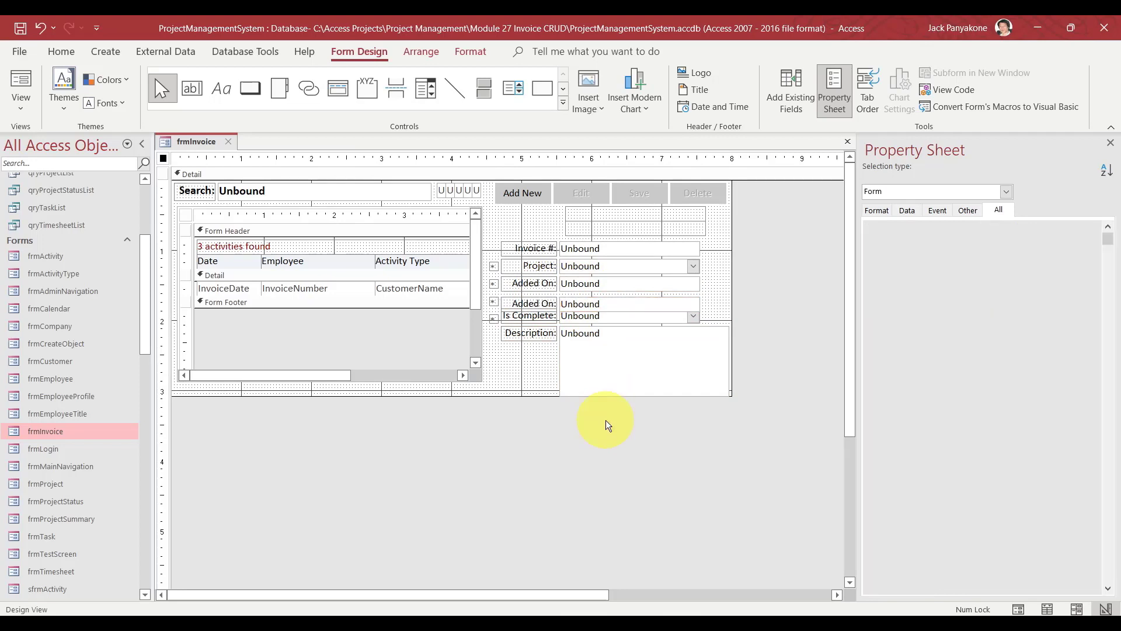
Change the Is Complete combo box to a text box and respace the lower controls evenly.
right_click(613, 317)
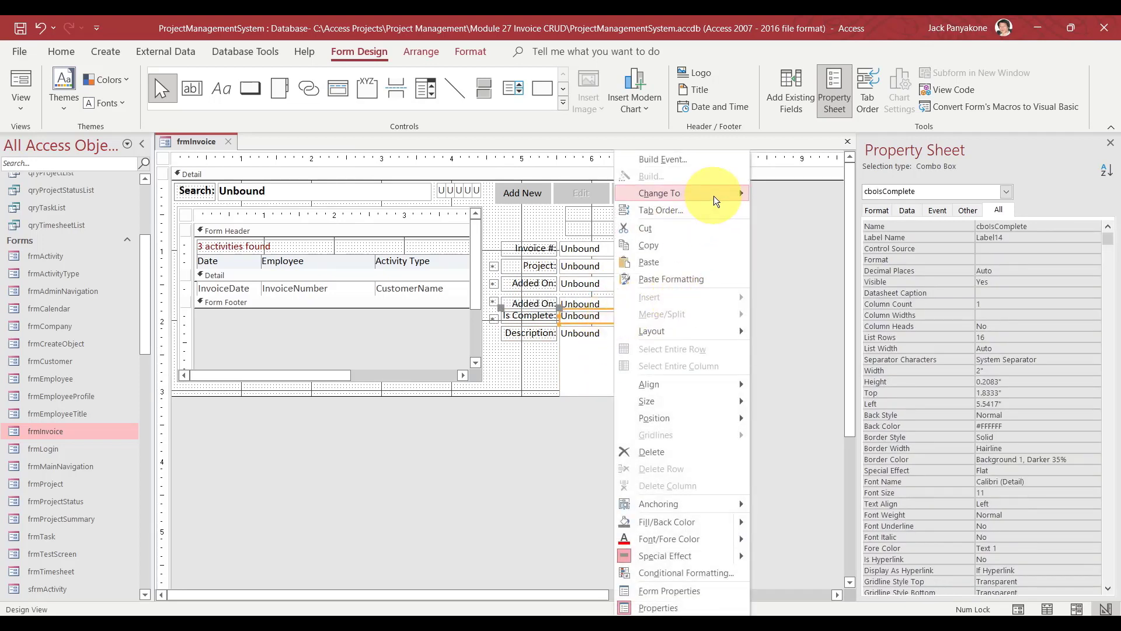
mouse_move(714, 195)
click(802, 198)
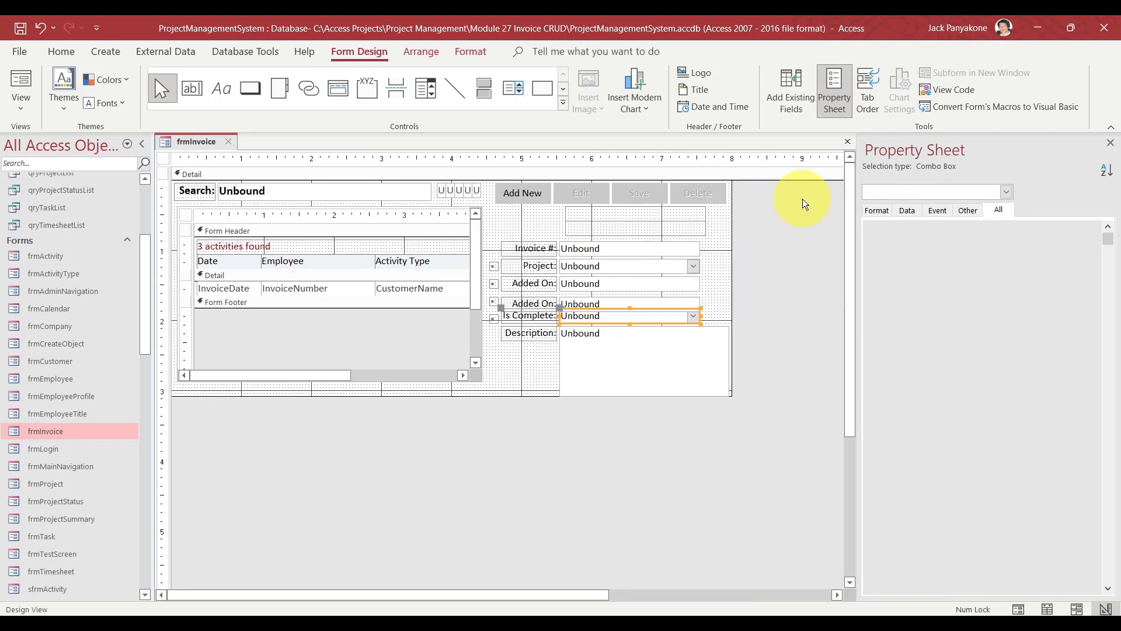
click(684, 470)
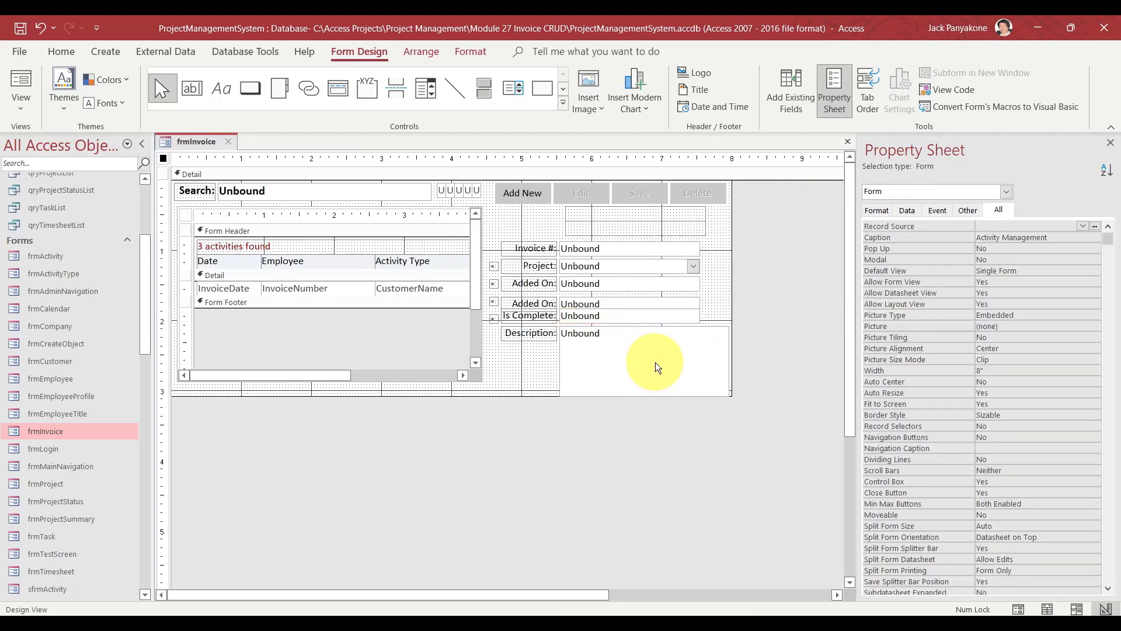
drag(653, 462, 598, 317)
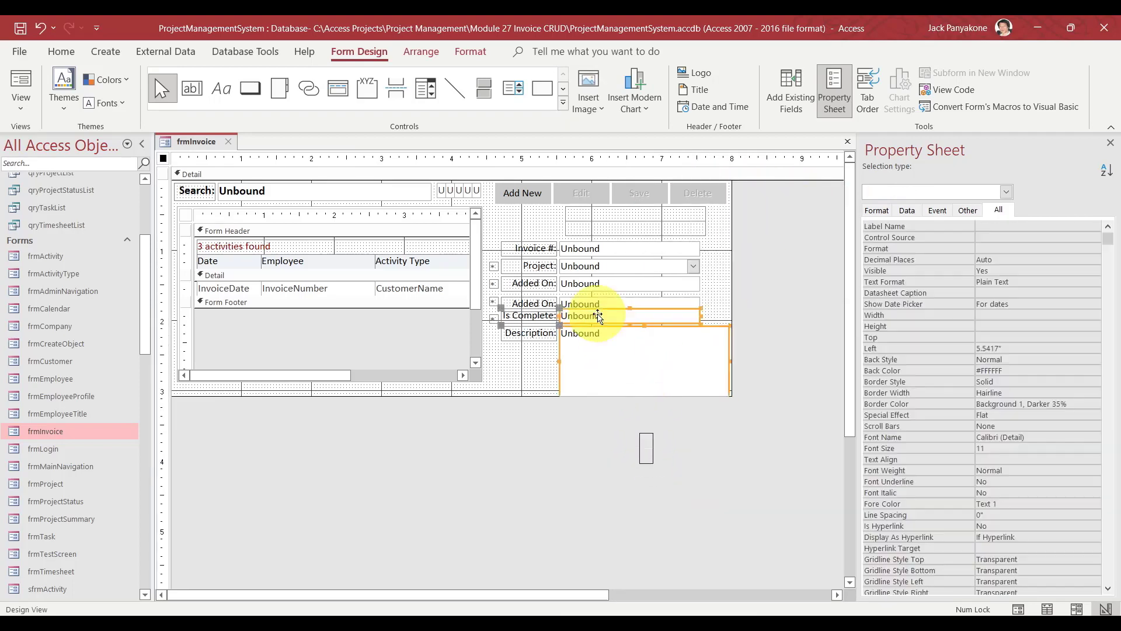
key(Down)
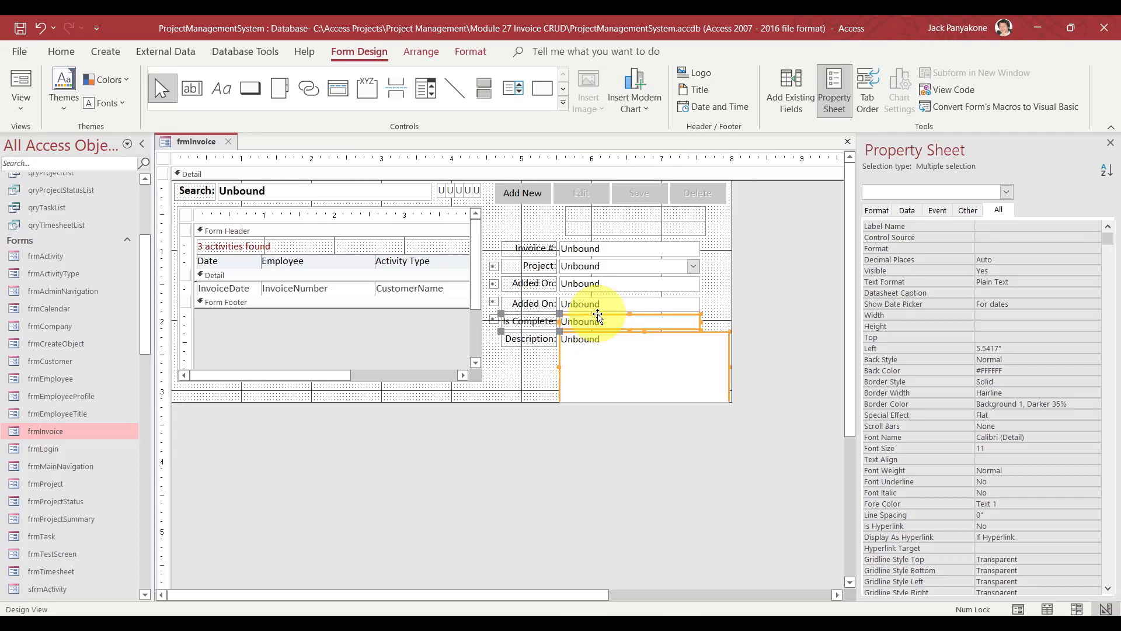
drag(596, 465, 580, 302)
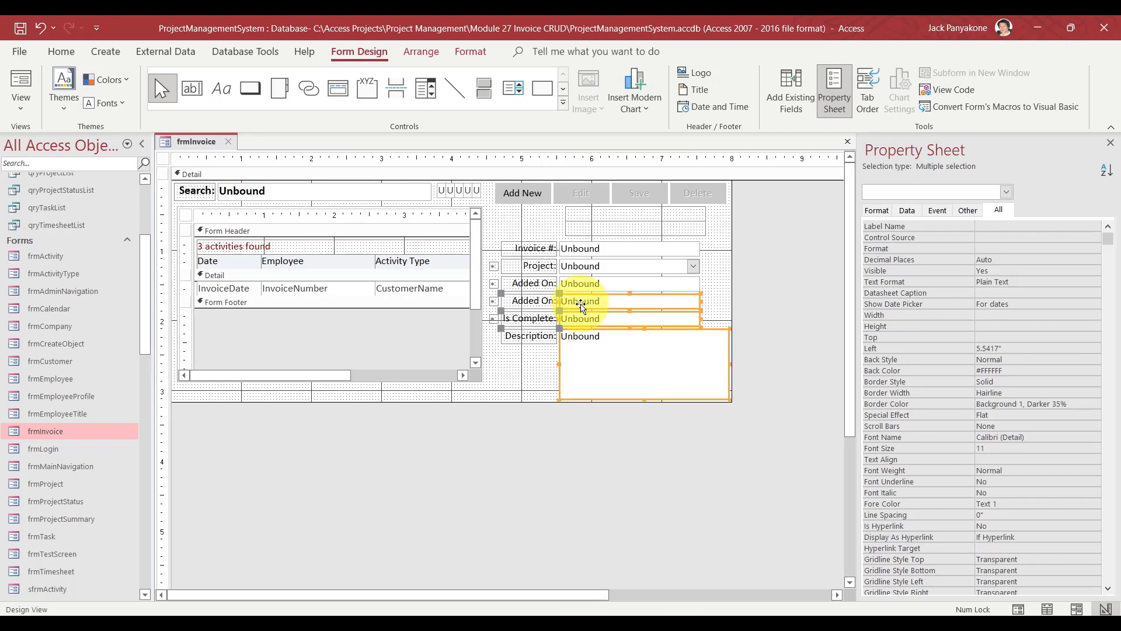
click(542, 458)
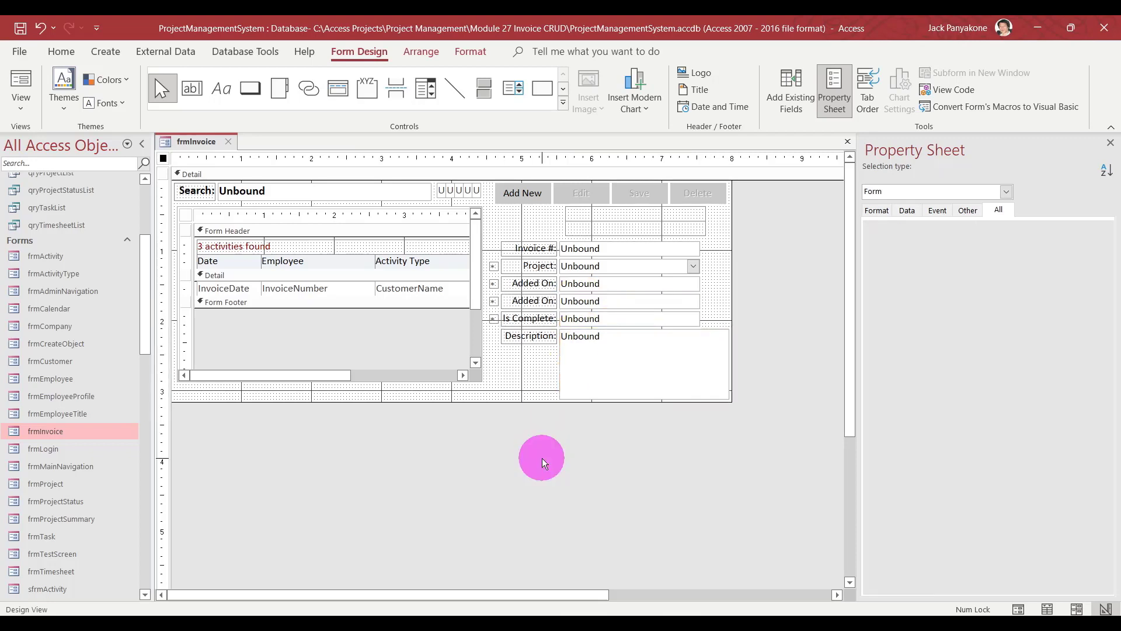
Keep the duplicated lower label captioned 'Added On'.
click(531, 299)
double_click(526, 300)
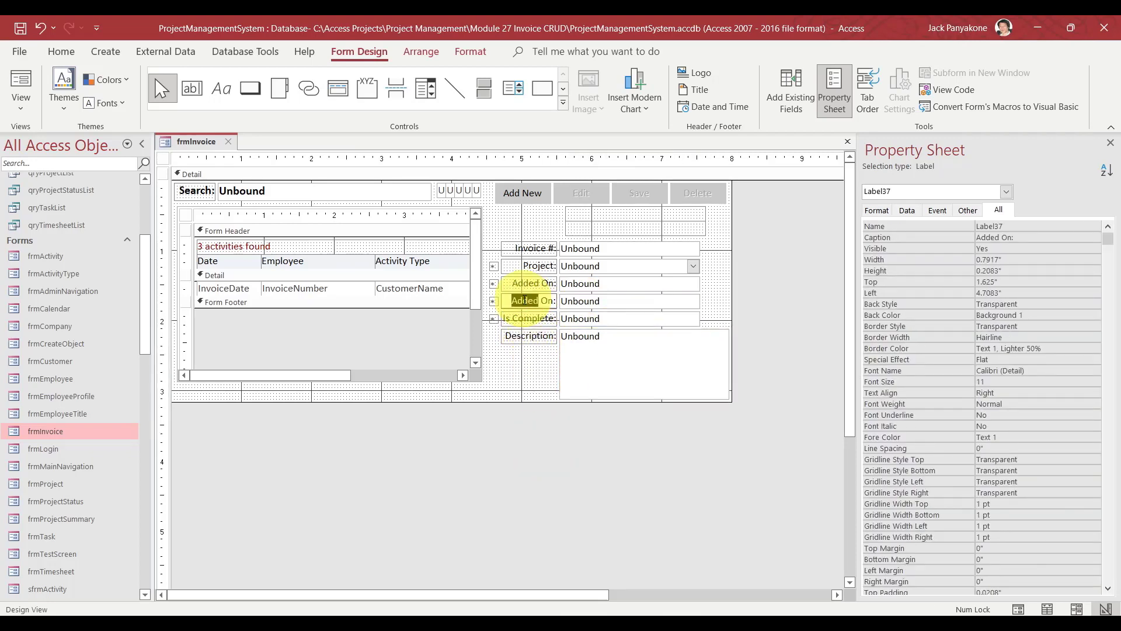
text(Modi)
key(BackSpace)
key(BackSpace)
key(BackSpace)
key(BackSpace)
text(Added)
click(522, 280)
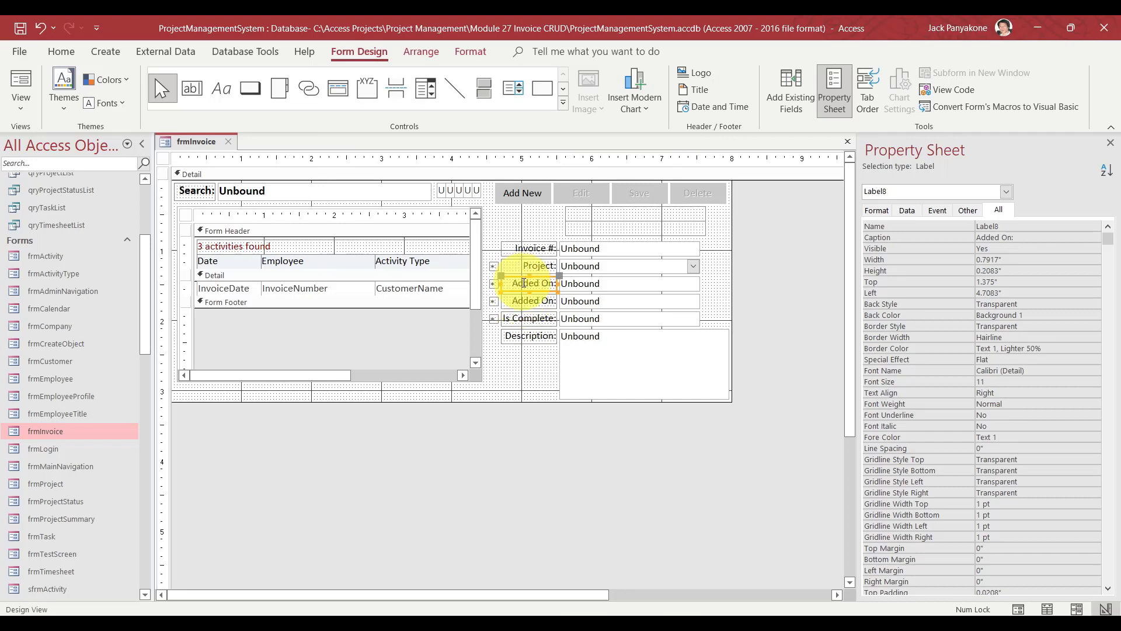
double_click(525, 283)
Shift the six value controls right and widen the field labels.
drag(604, 429, 564, 242)
key(Right)
key(Right)
key(Right)
key(Right)
key(Right)
key(Right)
key(Right)
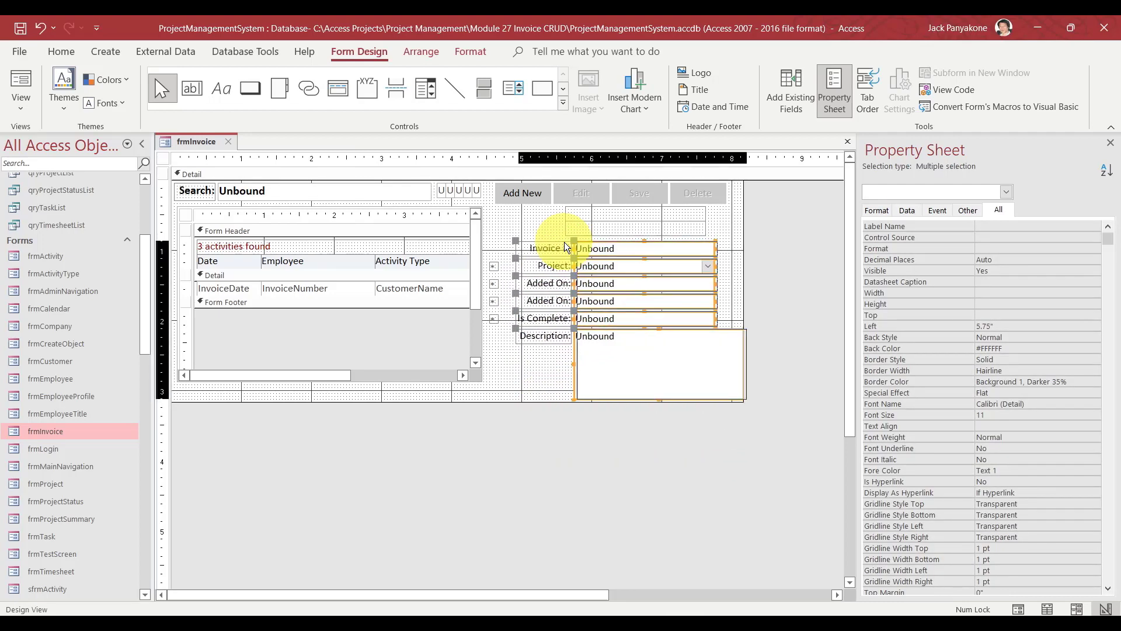
click(545, 470)
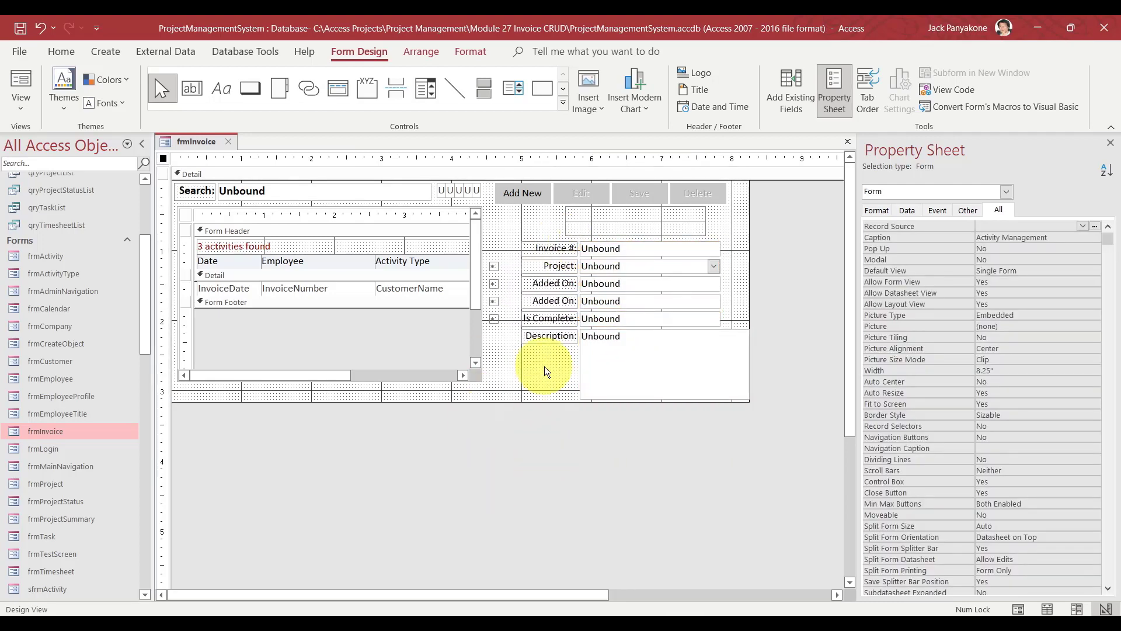
drag(544, 365, 510, 246)
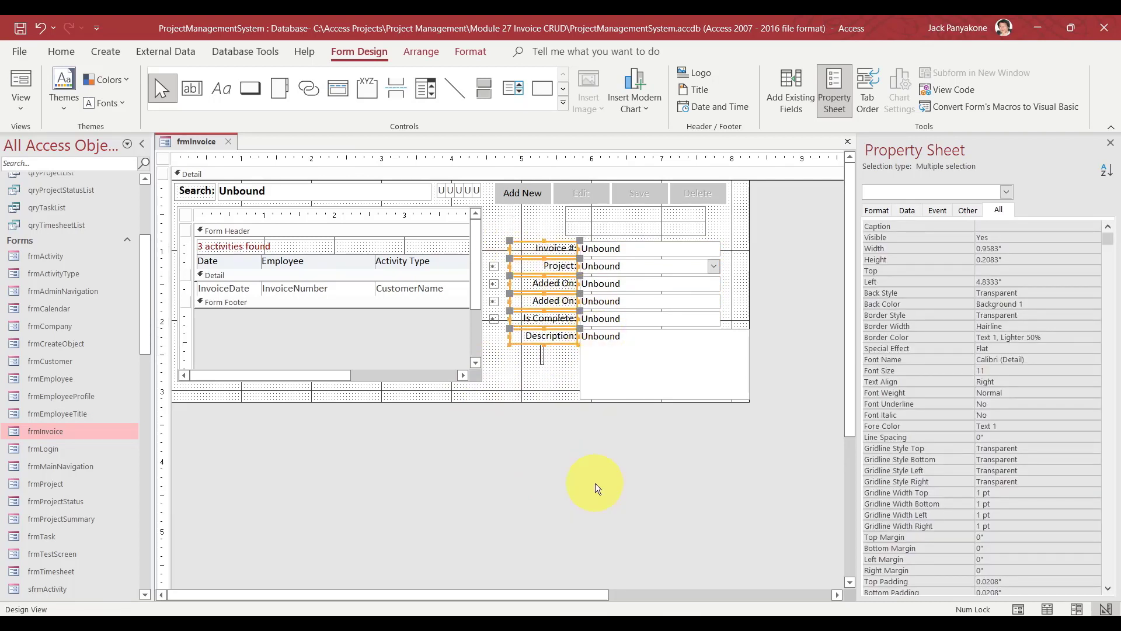
click(595, 483)
Rename the upper Added On label to 'Invoice Date'.
click(551, 284)
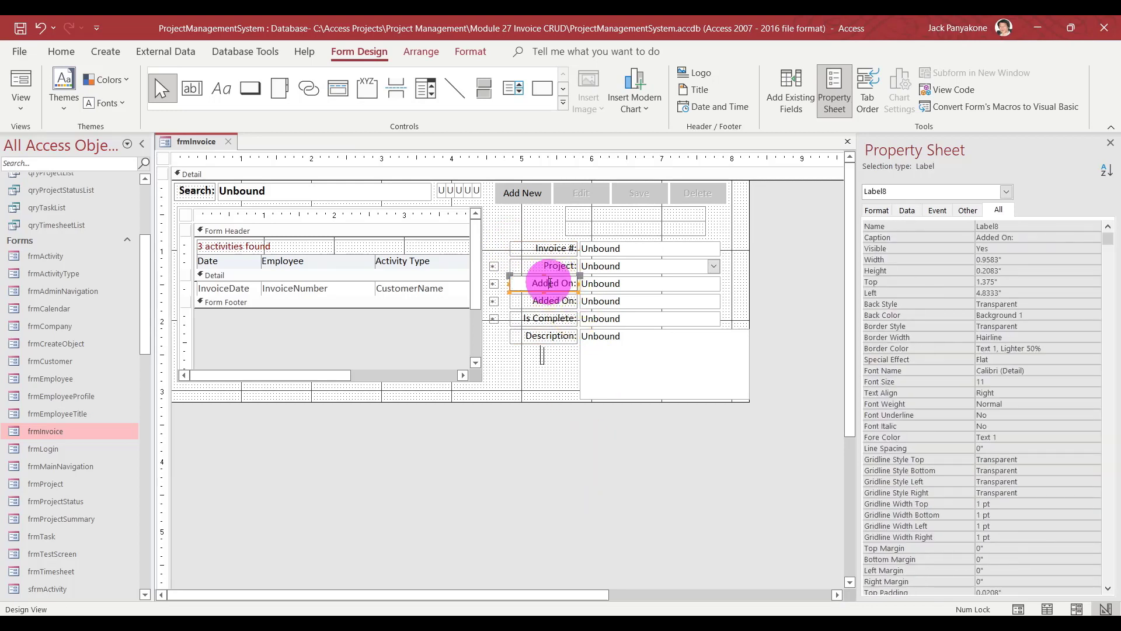
double_click(550, 283)
text(Invoice)
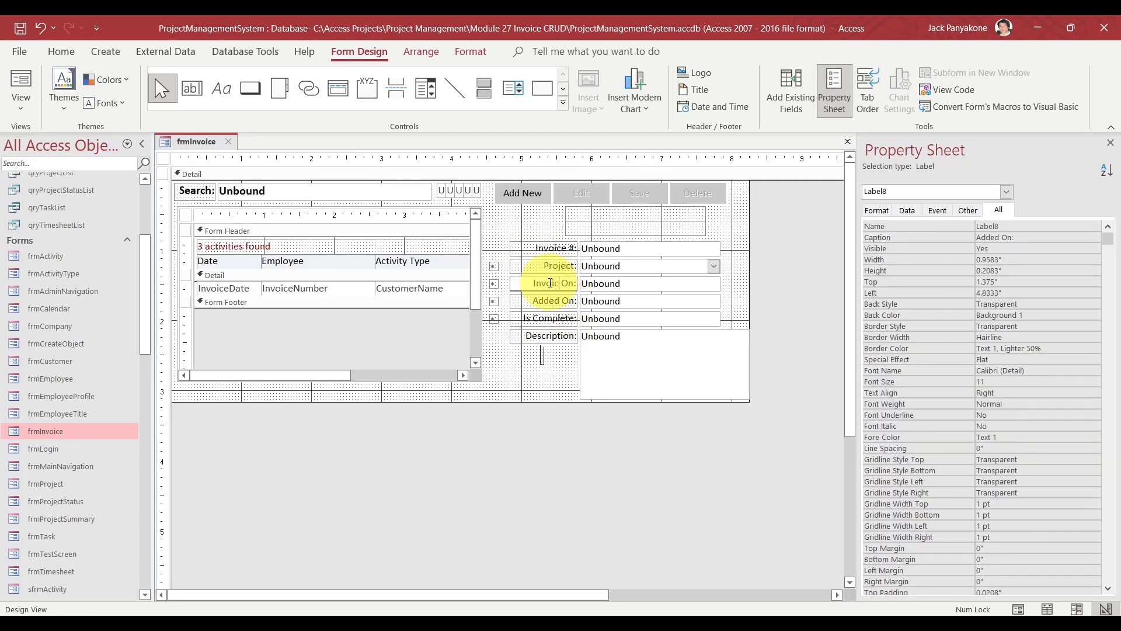
key(Delete)
key(Delete)
text(Date)
Relabel 'Is Complete' as 'Modified On' and 'Description' as 'Note'.
click(542, 318)
click(526, 319)
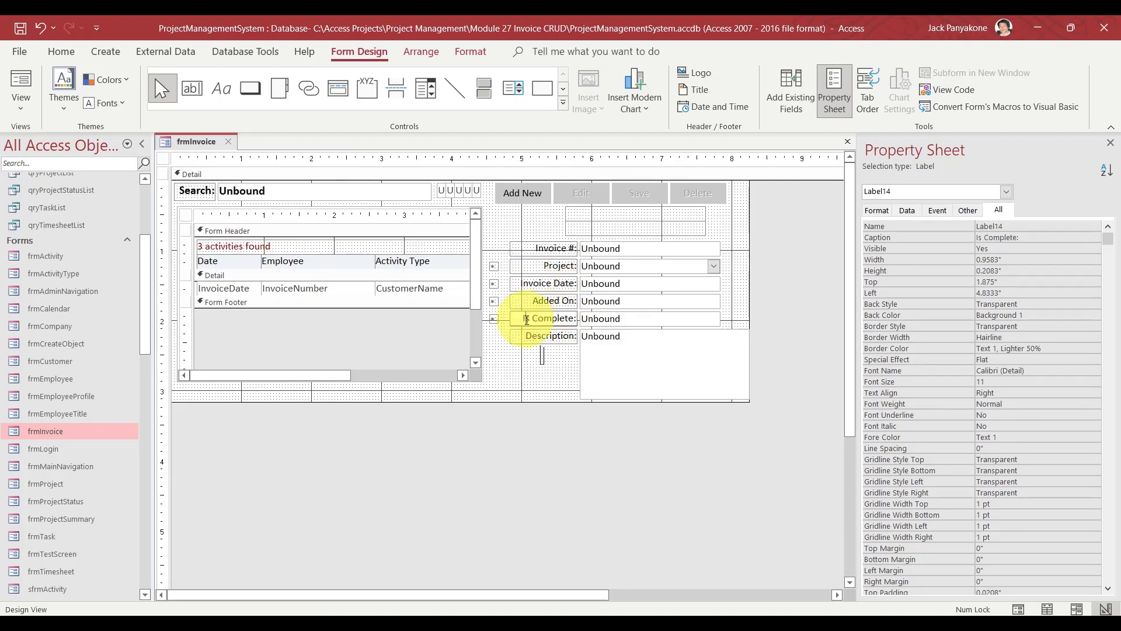
drag(526, 319, 545, 321)
text(Modifi)
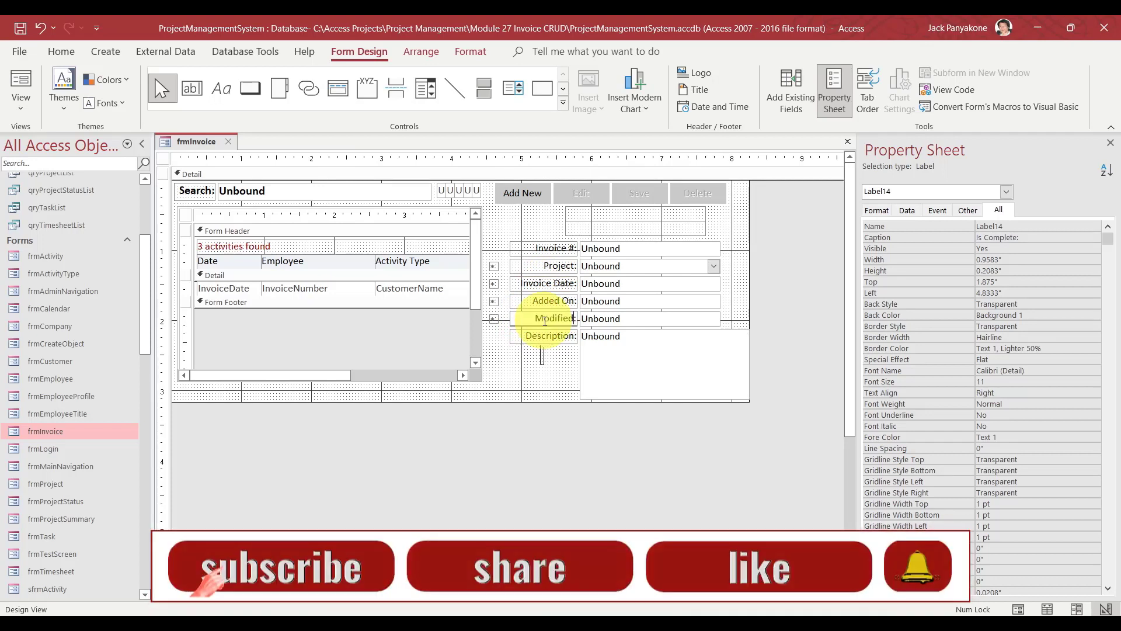
text(ed On)
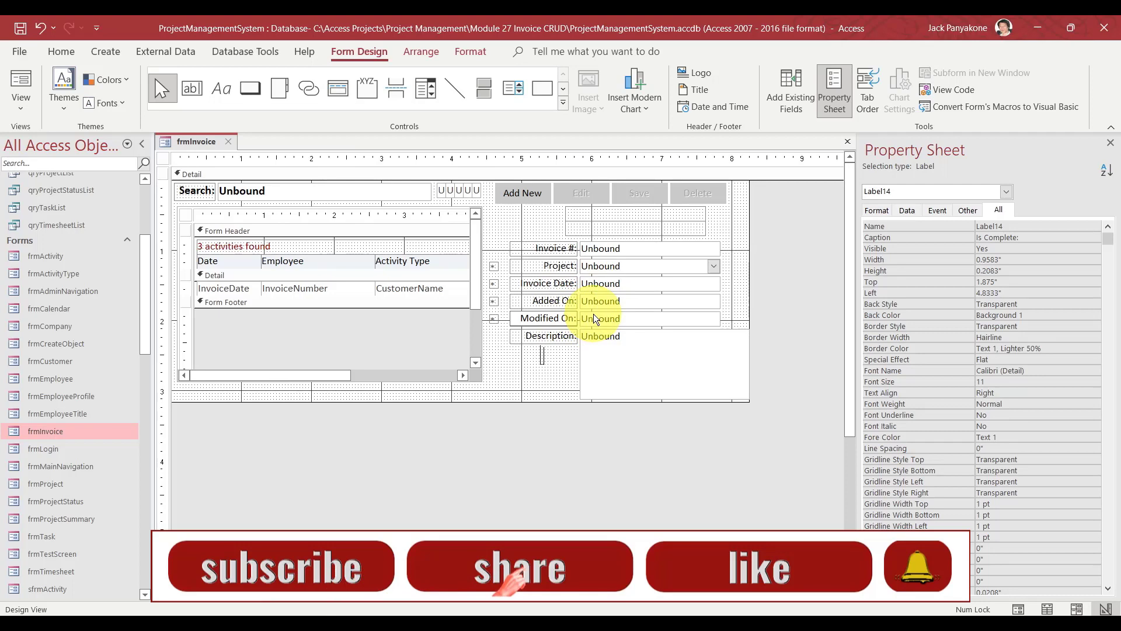
click(580, 445)
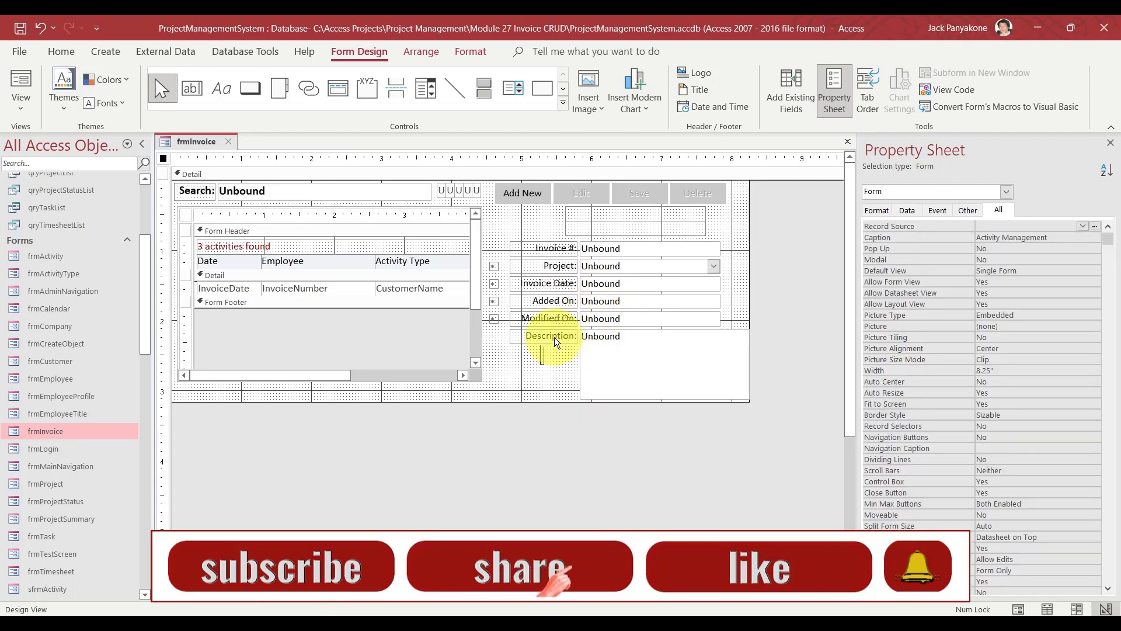
click(552, 337)
double_click(549, 337)
text(Note:)
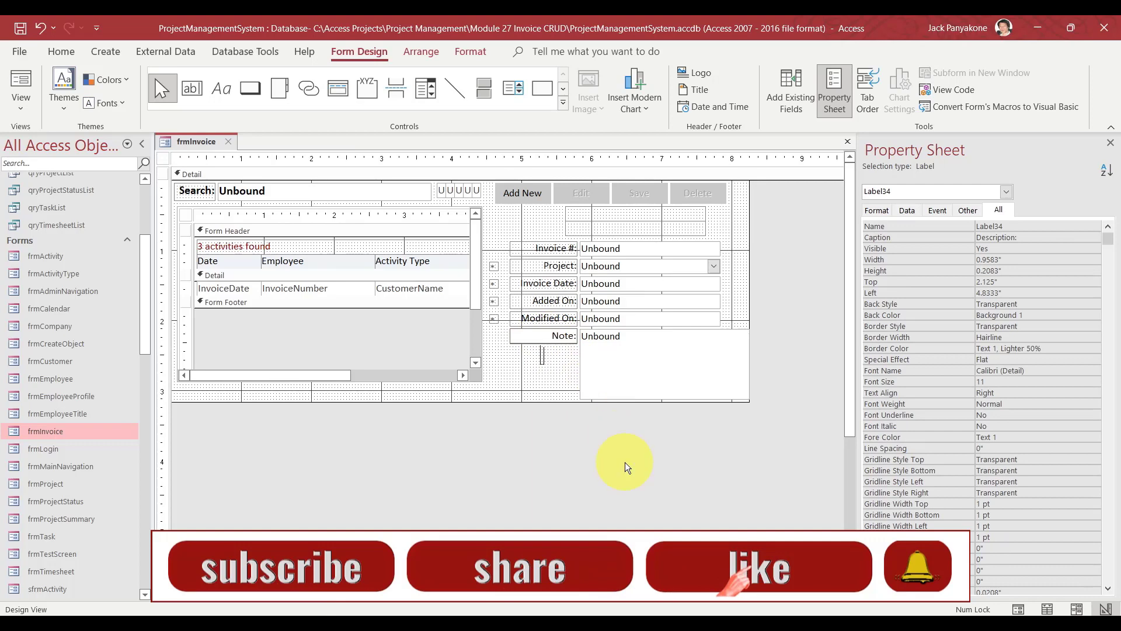
click(625, 463)
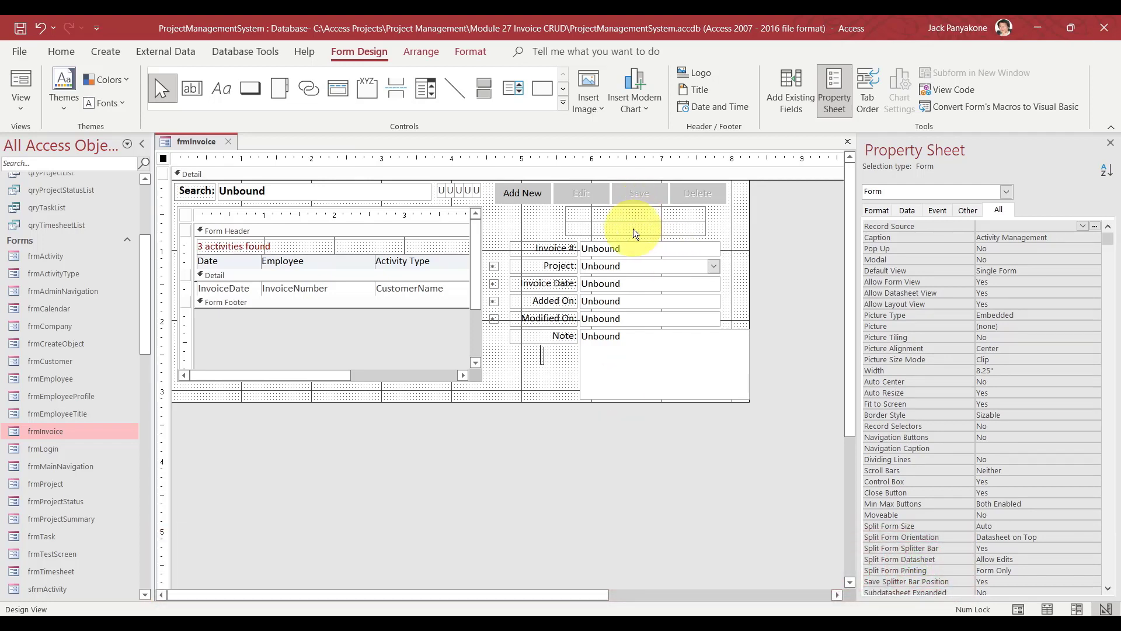
Rename the Invoice Date text box to txtInvoiceDate in the Property Sheet.
click(637, 245)
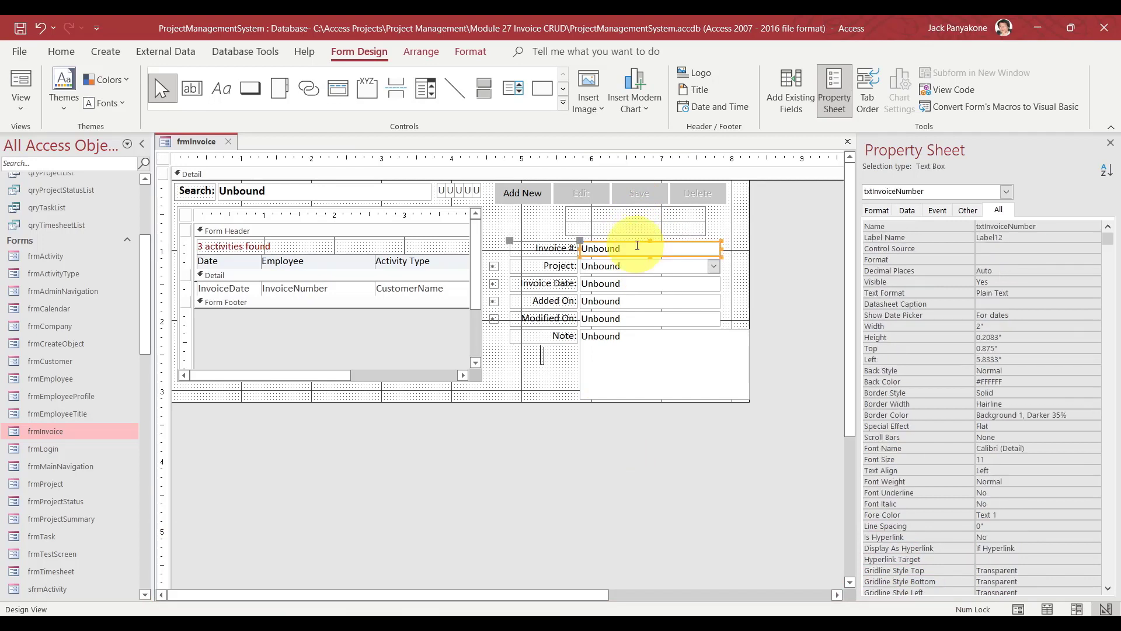
click(634, 266)
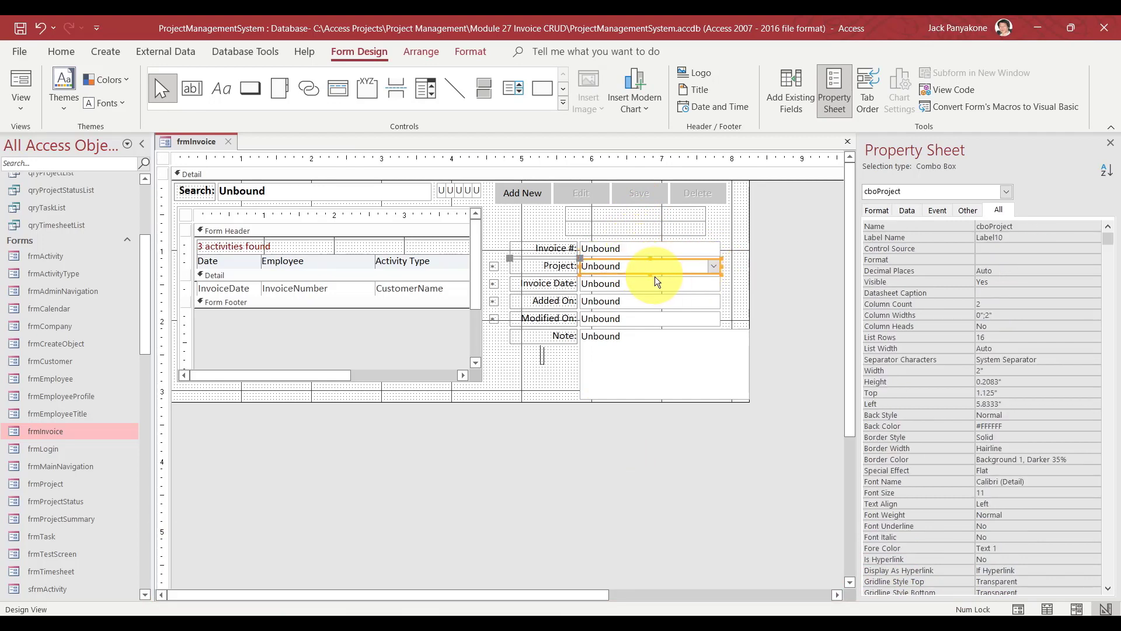
click(652, 284)
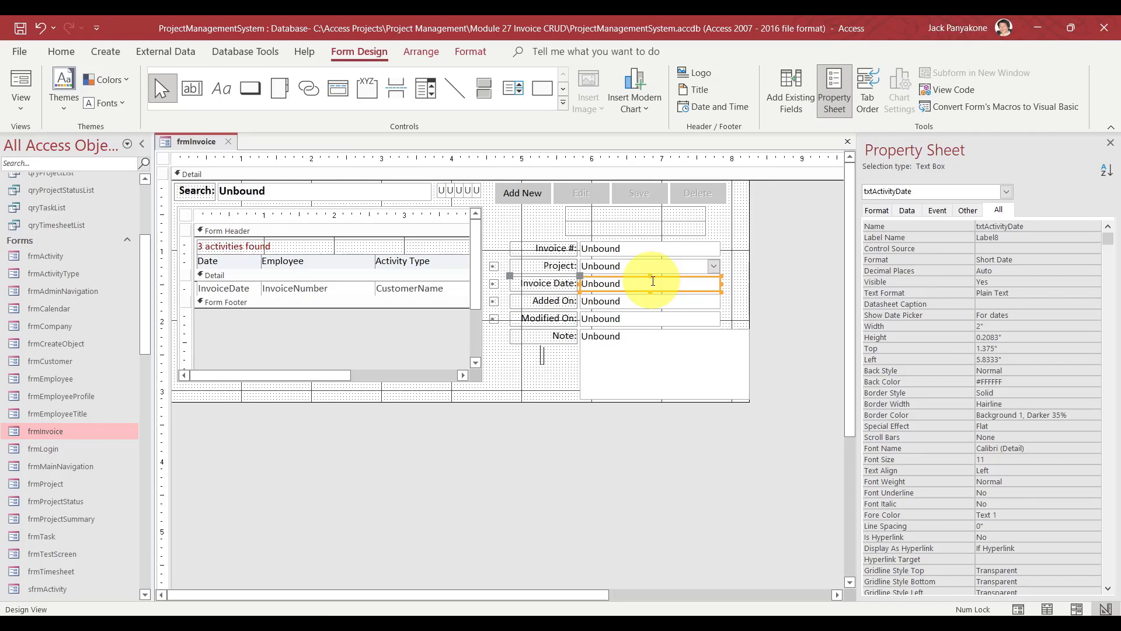
click(1008, 226)
key(BackSpace)
key(BackSpace)
key(BackSpace)
key(BackSpace)
key(BackSpace)
key(BackSpace)
key(BackSpace)
key(BackSpace)
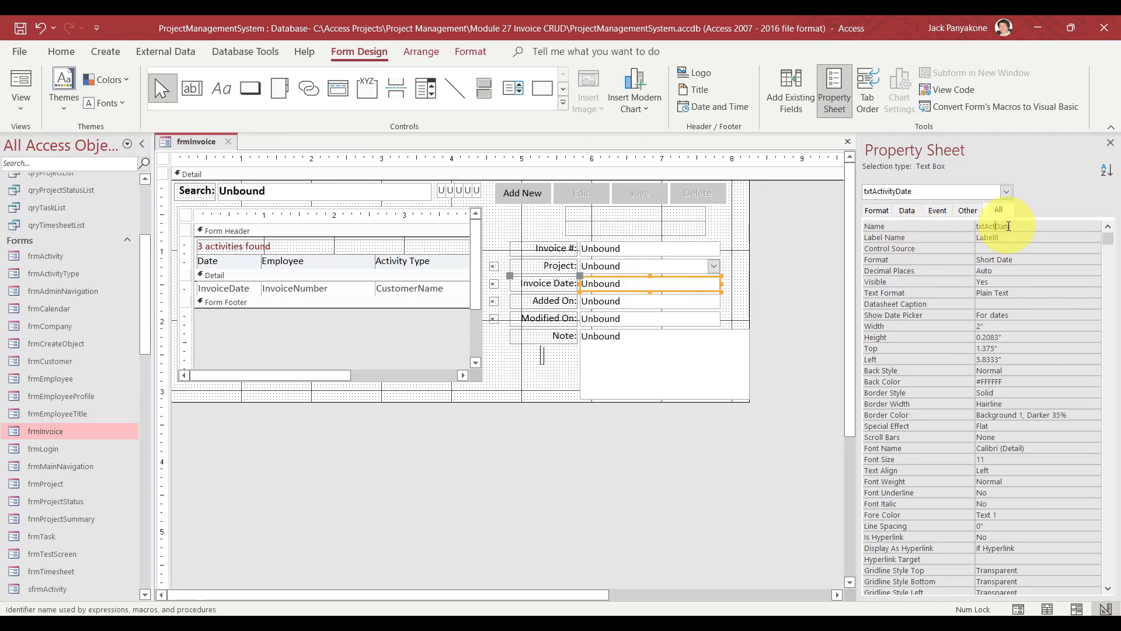
text(Invoice)
key(Return)
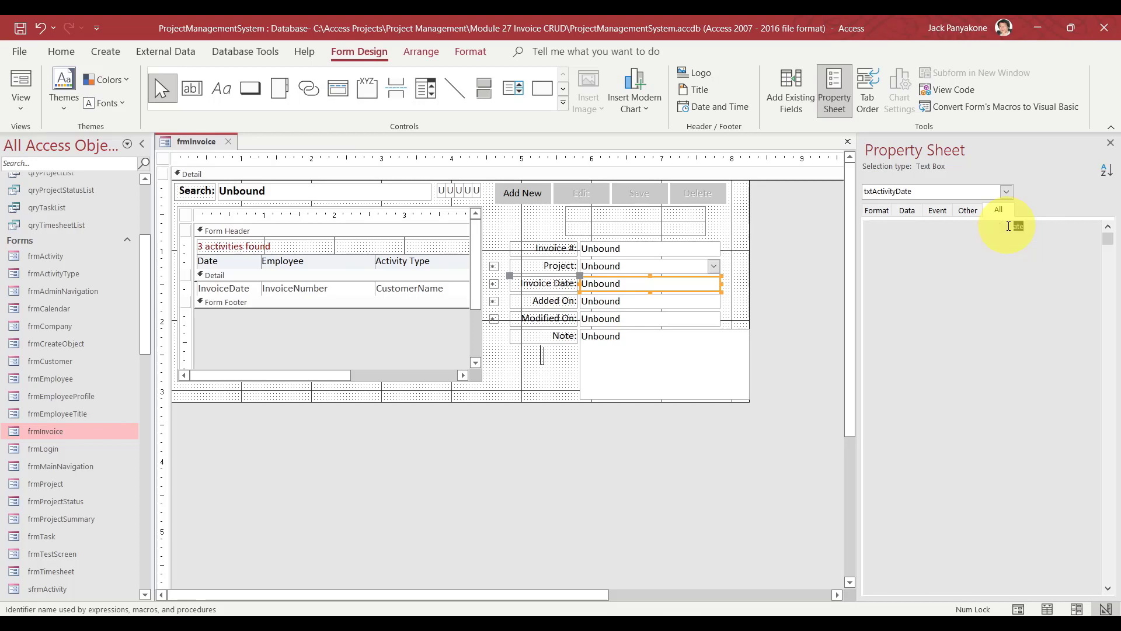
Rename the Added On and Modified On boxes to txtAddedDate and txtModifiedDate.
click(661, 300)
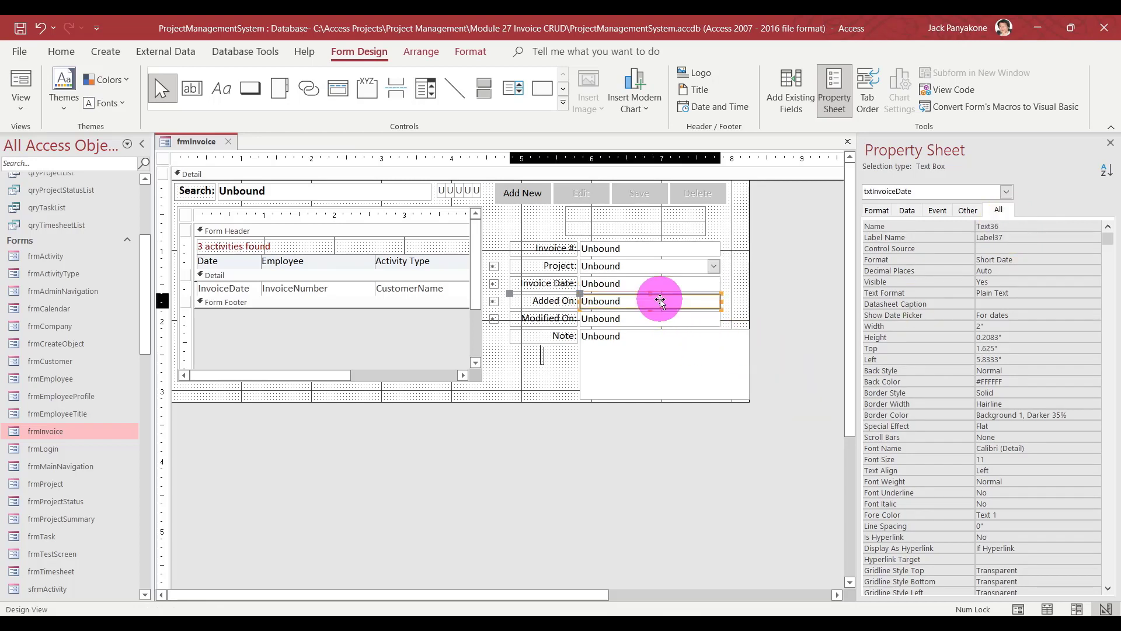
double_click(1025, 221)
text(txtAddedOn)
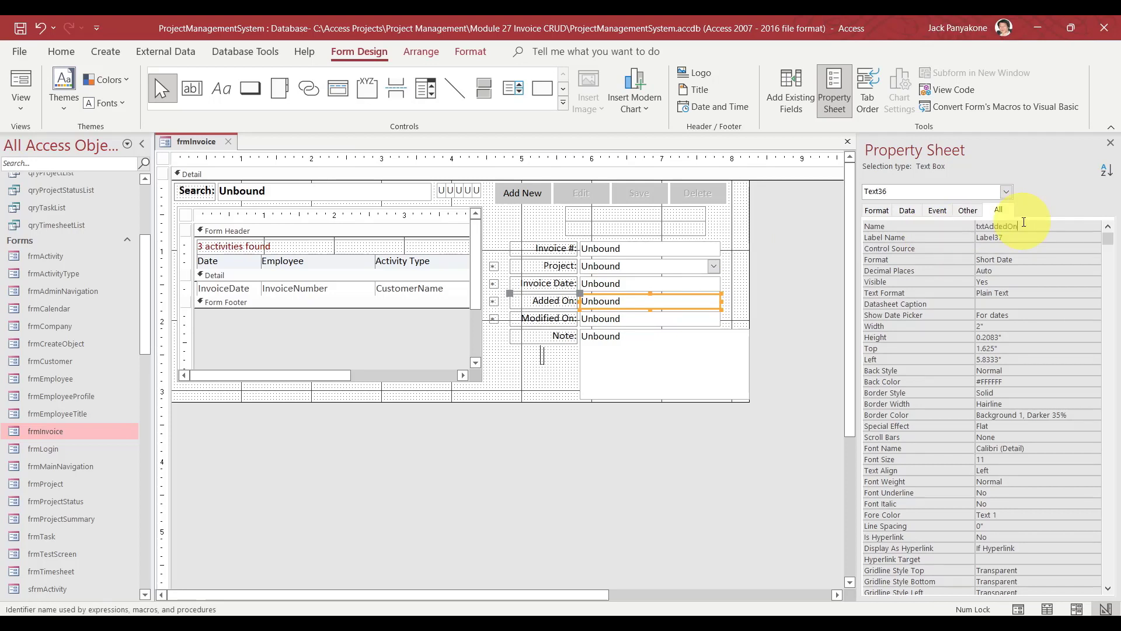
key(BackSpace)
key(BackSpace)
text(Date)
key(Return)
click(660, 315)
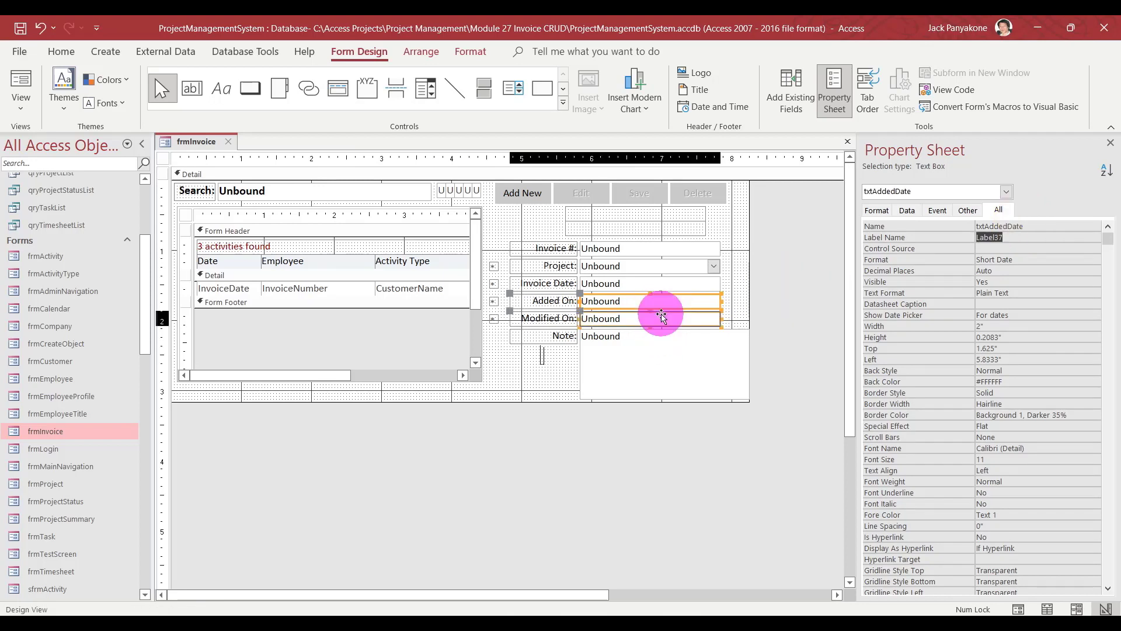
double_click(1045, 229)
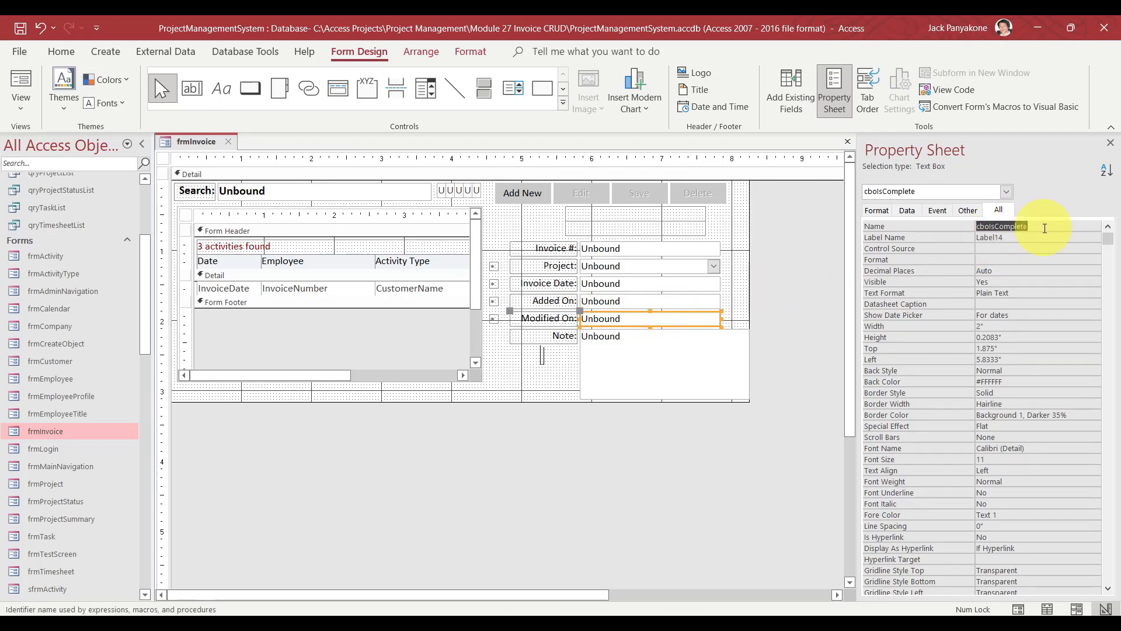
text(txt)
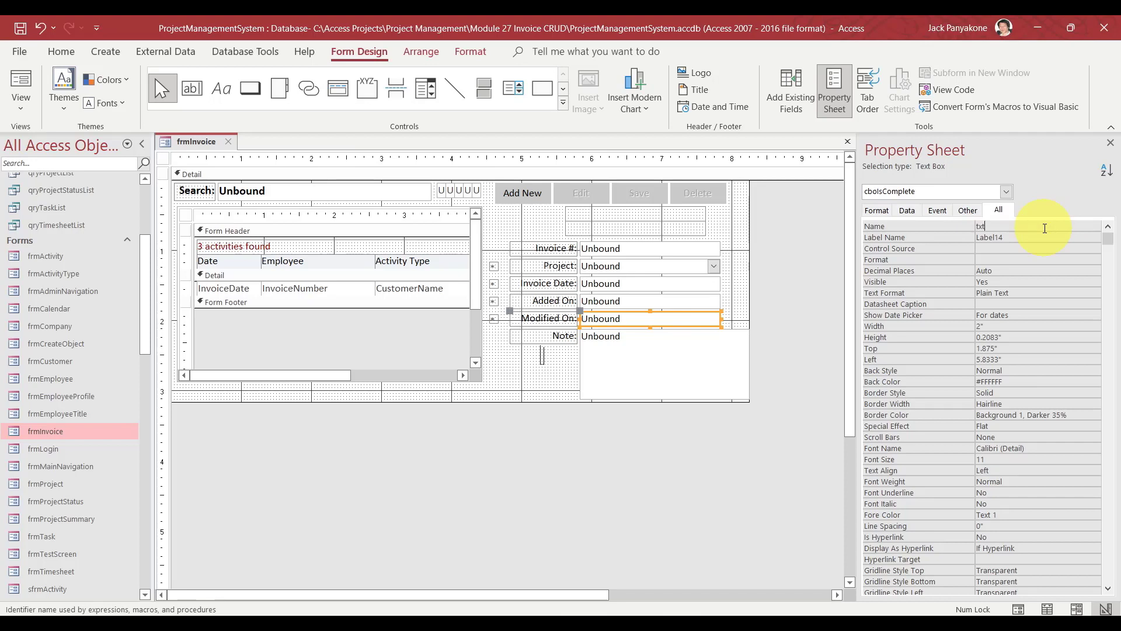
text(ModifiedDate)
key(Return)
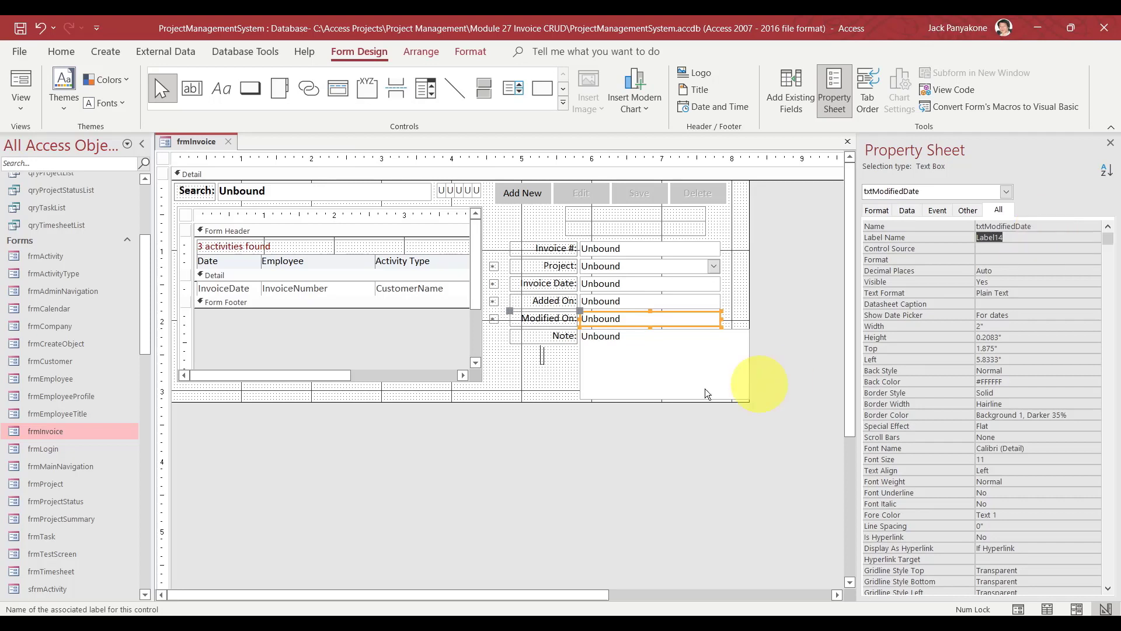
Rename the Note text box from txtActivityNote to txtInvoiceNote.
click(653, 359)
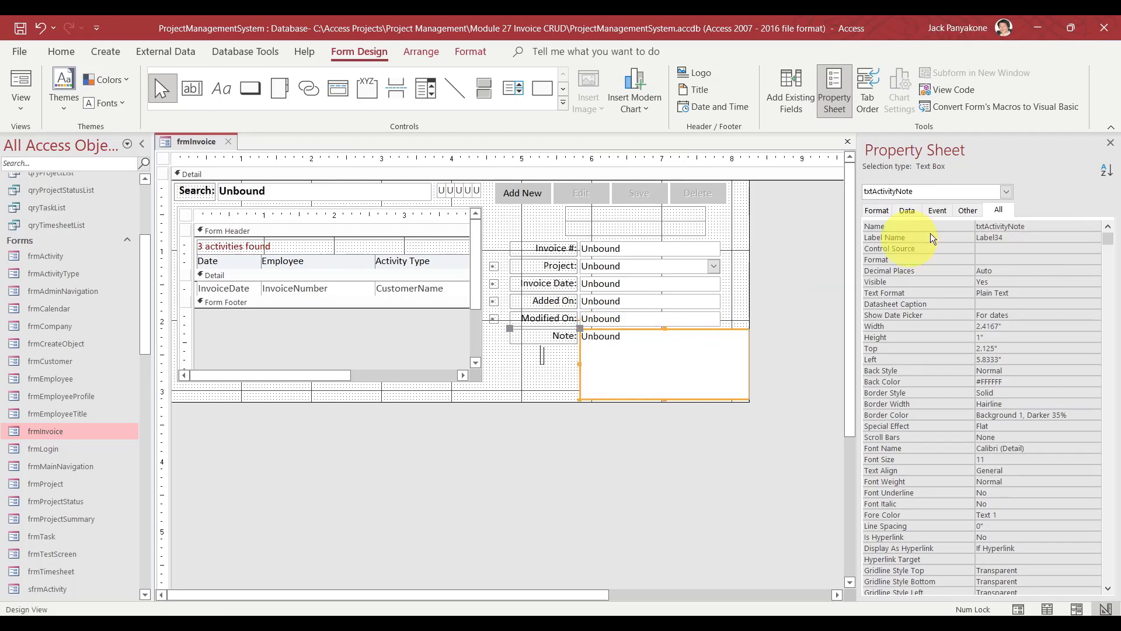
click(1009, 227)
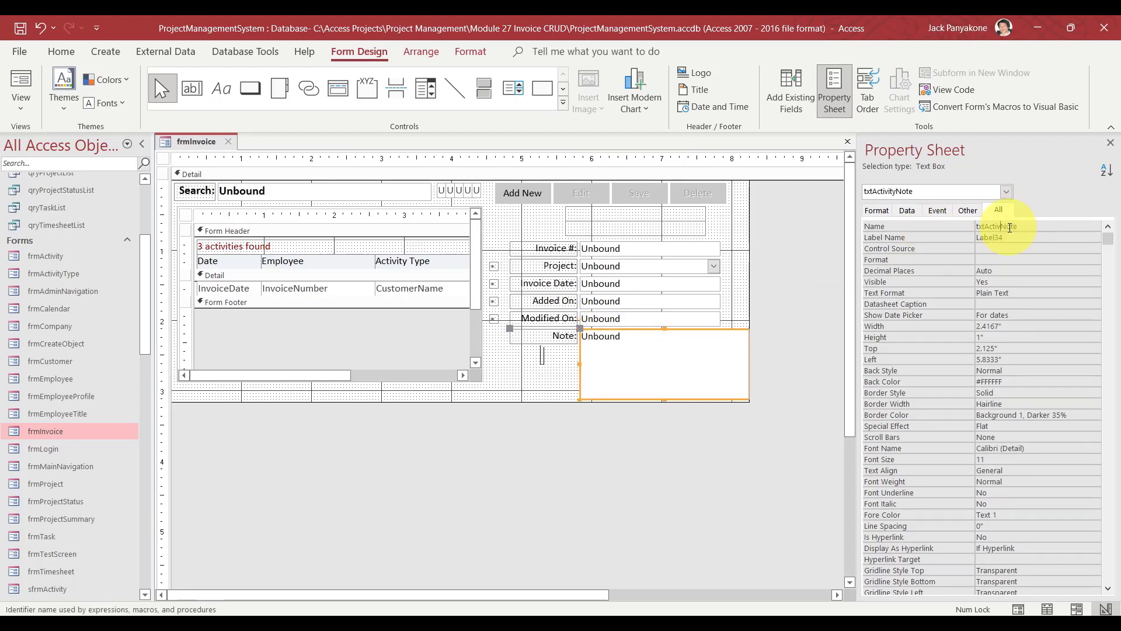
key(BackSpace)
key(BackSpace)
key(BackSpace)
key(BackSpace)
key(BackSpace)
text(Invoice)
key(Return)
click(791, 409)
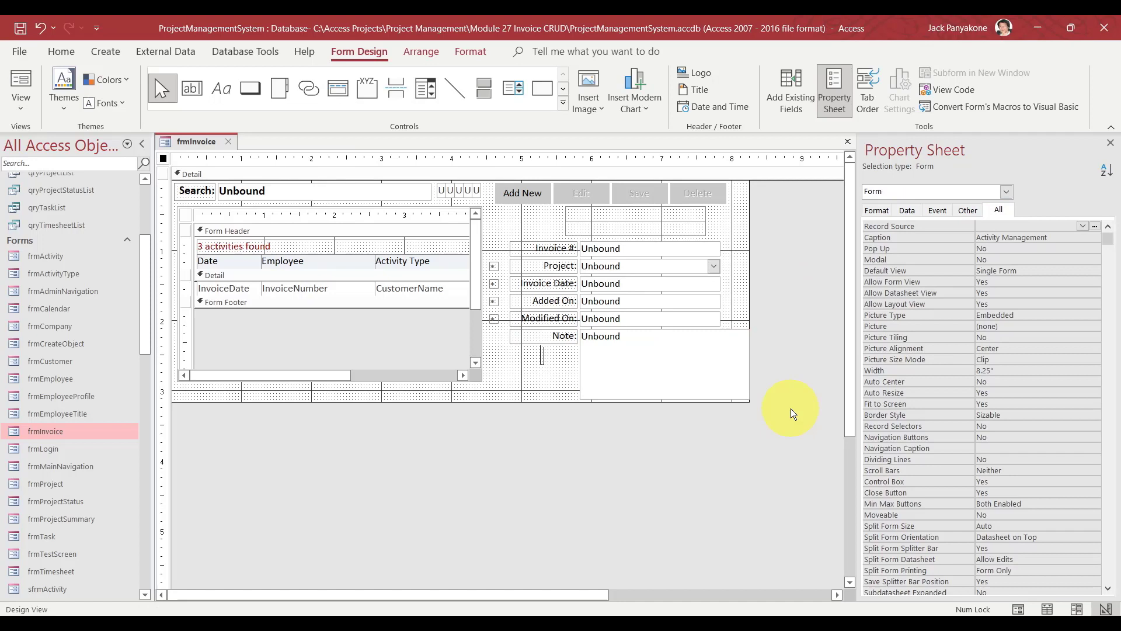
In frmInvoice's code, refresh Me.sfrmInvoice on search change and caption the form 'Invoice Management'.
click(945, 92)
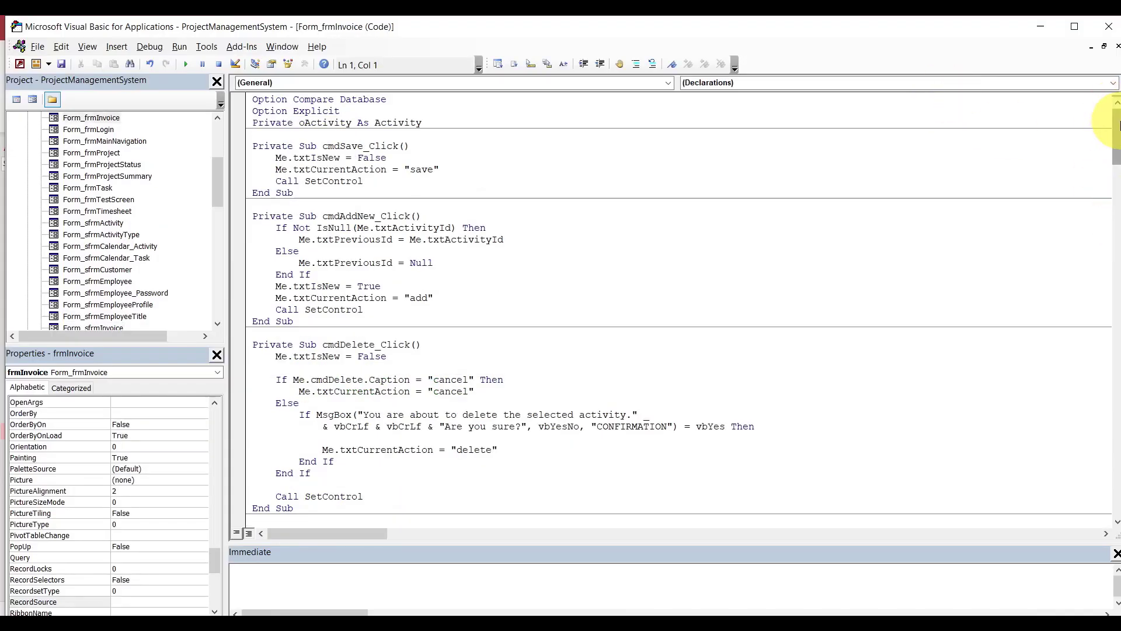
drag(1115, 125, 1119, 476)
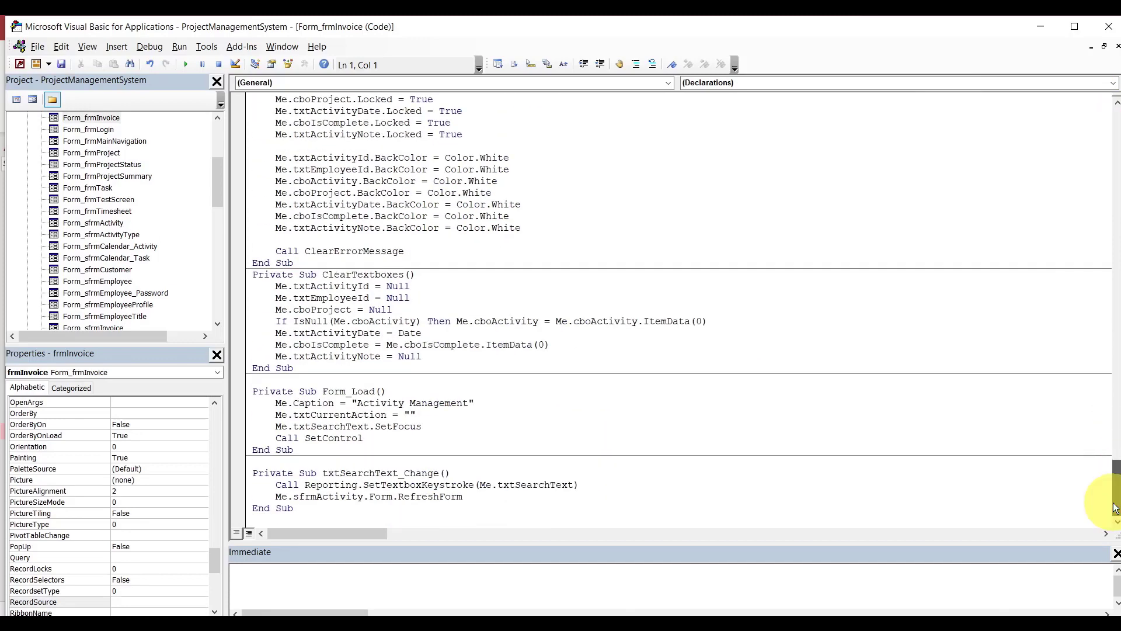
double_click(315, 496)
key(BackSpace)
key(BackSpace)
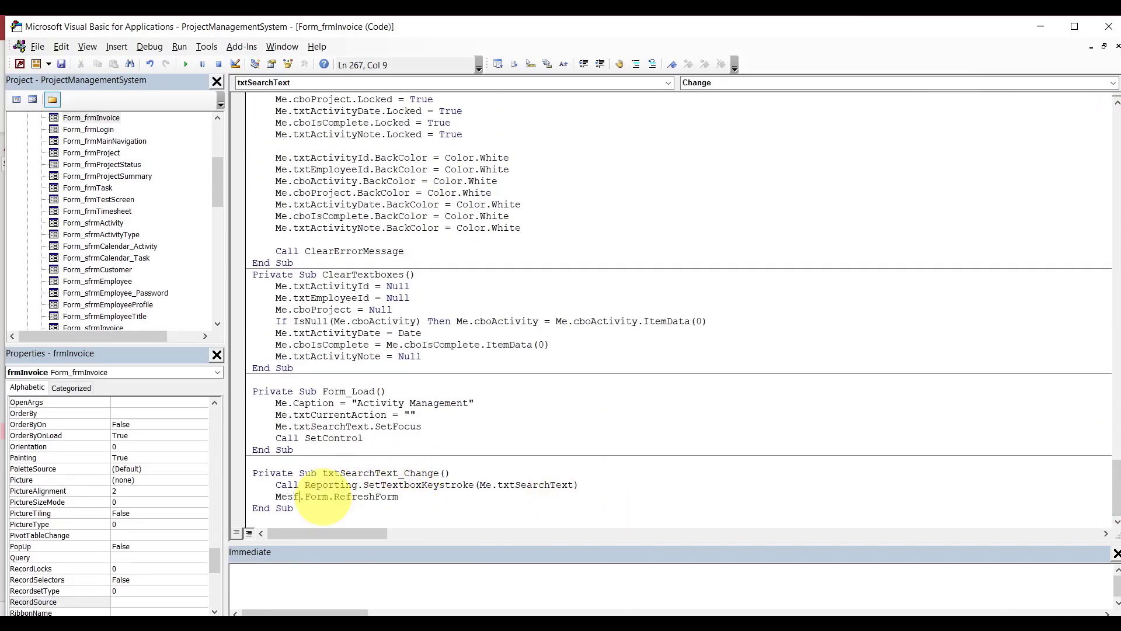
text(.sf)
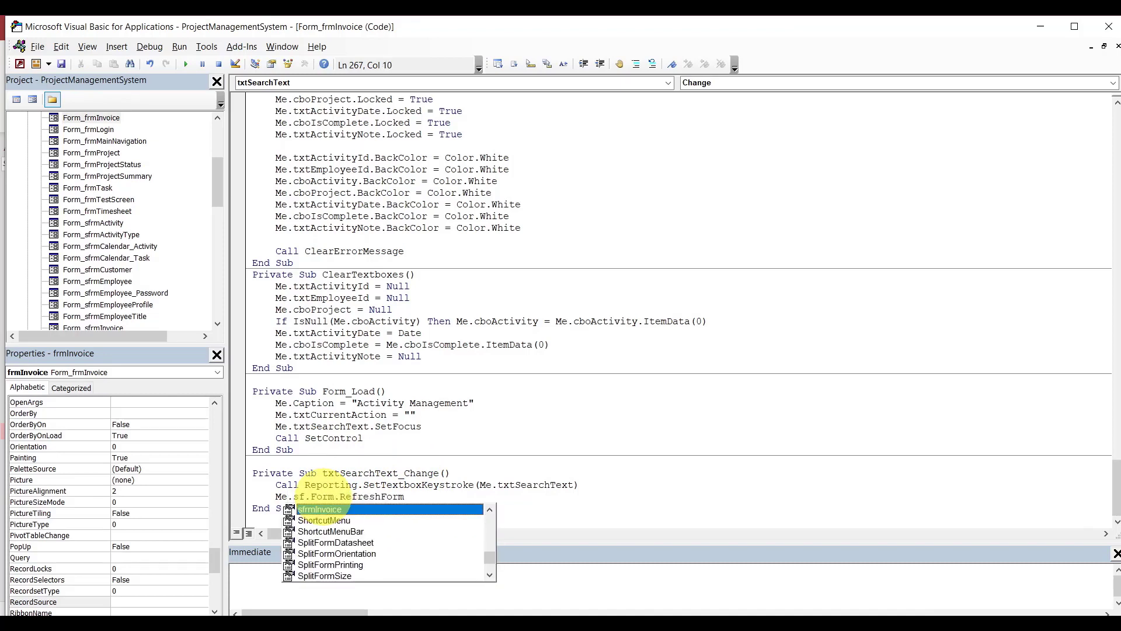
key(Tab)
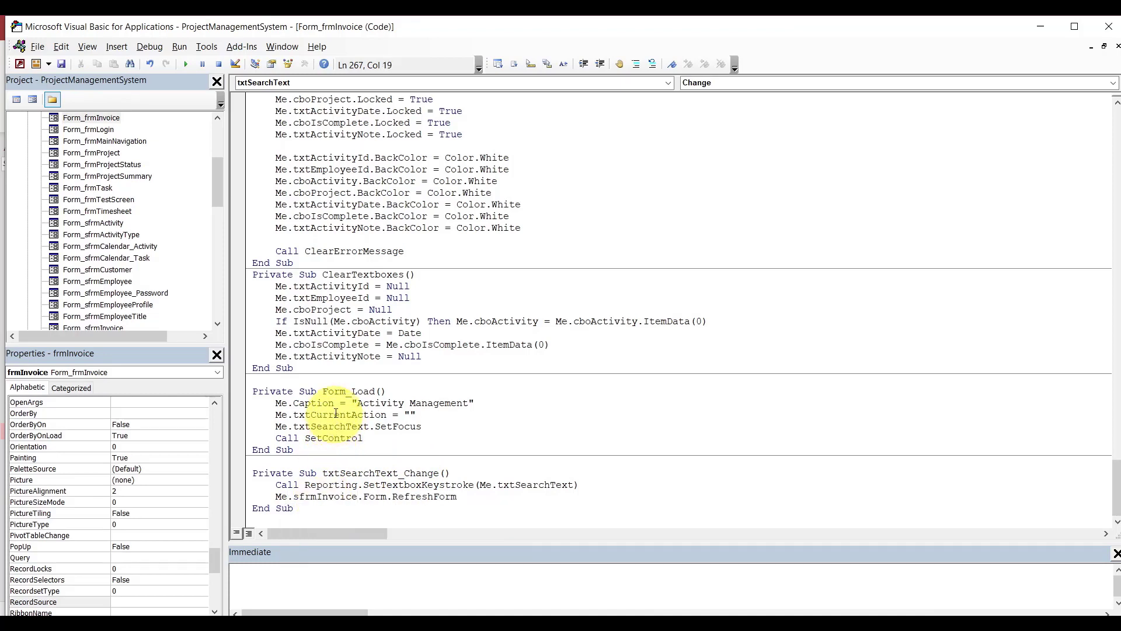
double_click(376, 403)
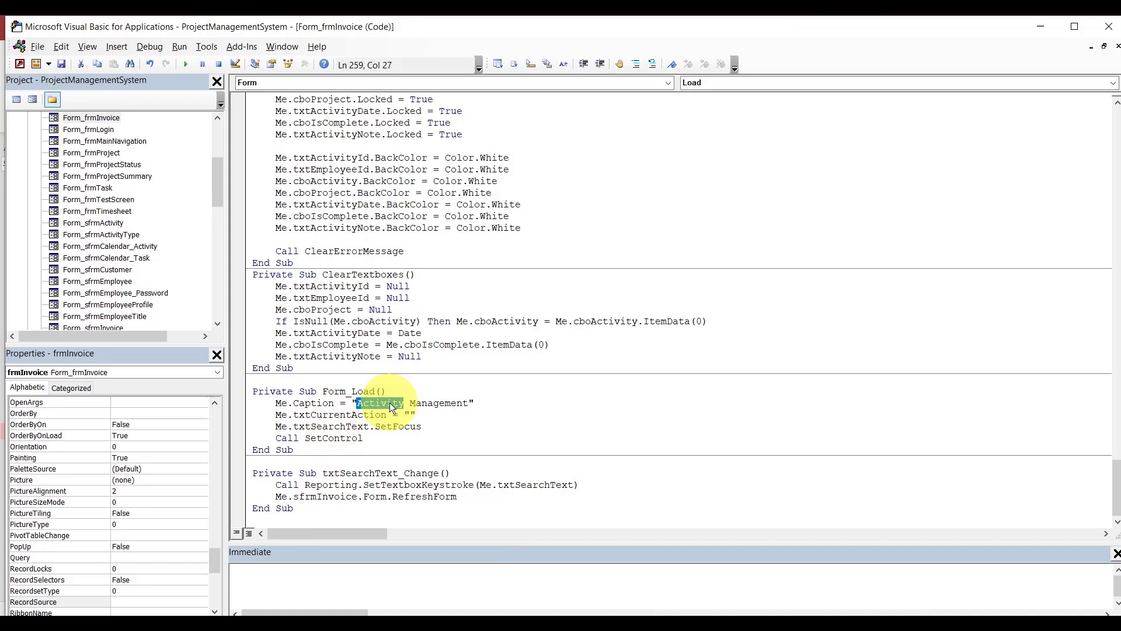
text(Invoice)
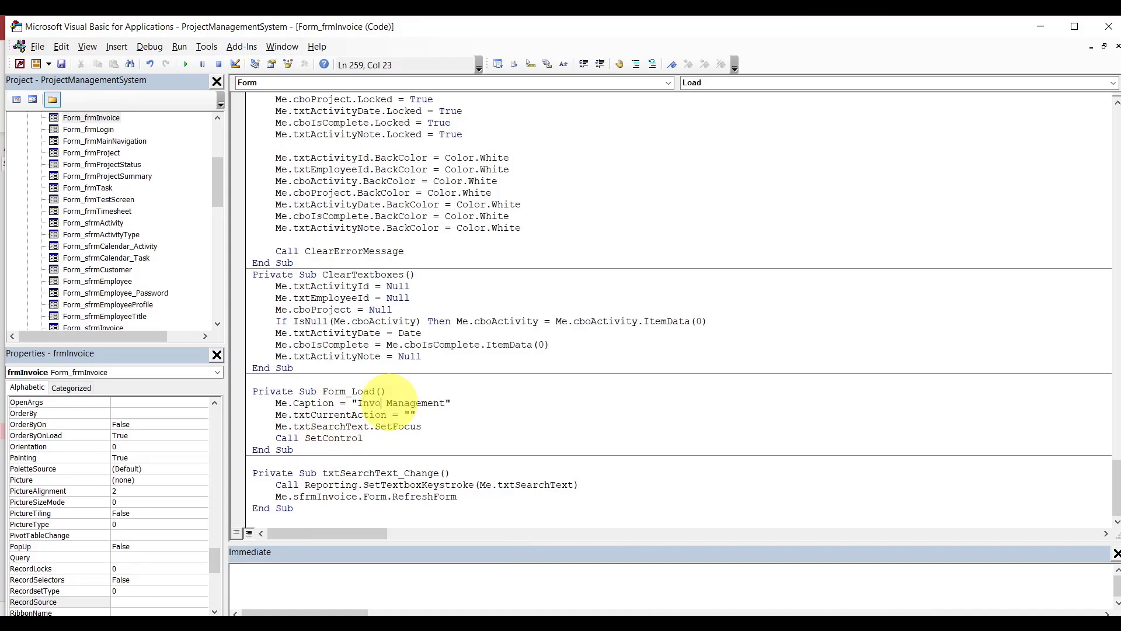
In ClearTextboxes, rename txtActivityId to txtInvoiceId and add a Me.txtInvoiceNumber line.
double_click(343, 287)
text(txtin)
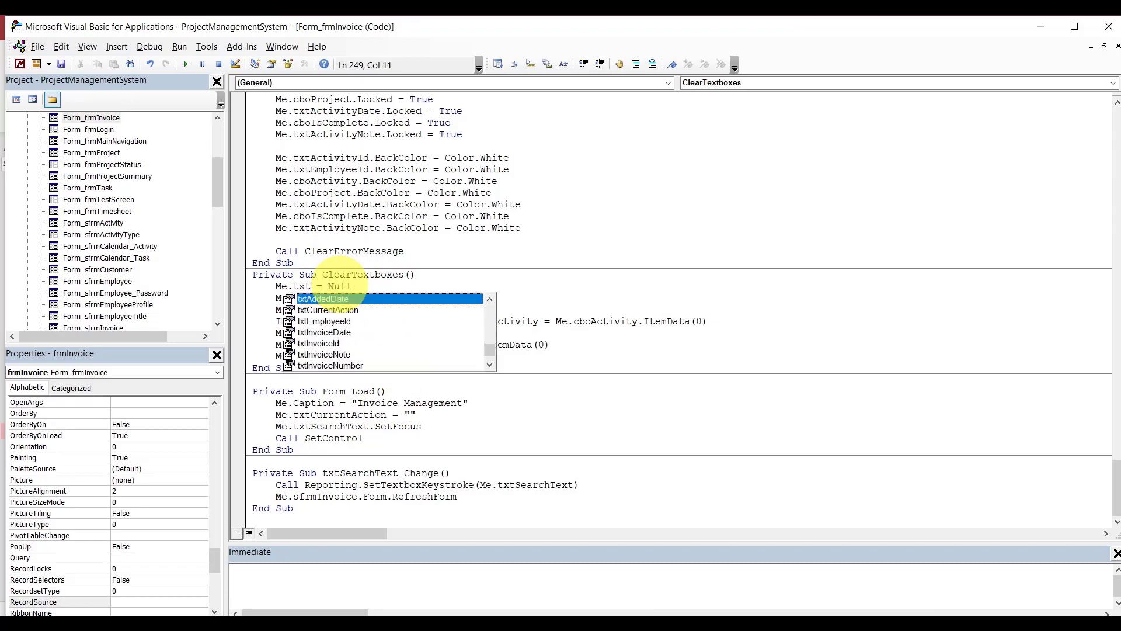
key(Down)
key(Tab)
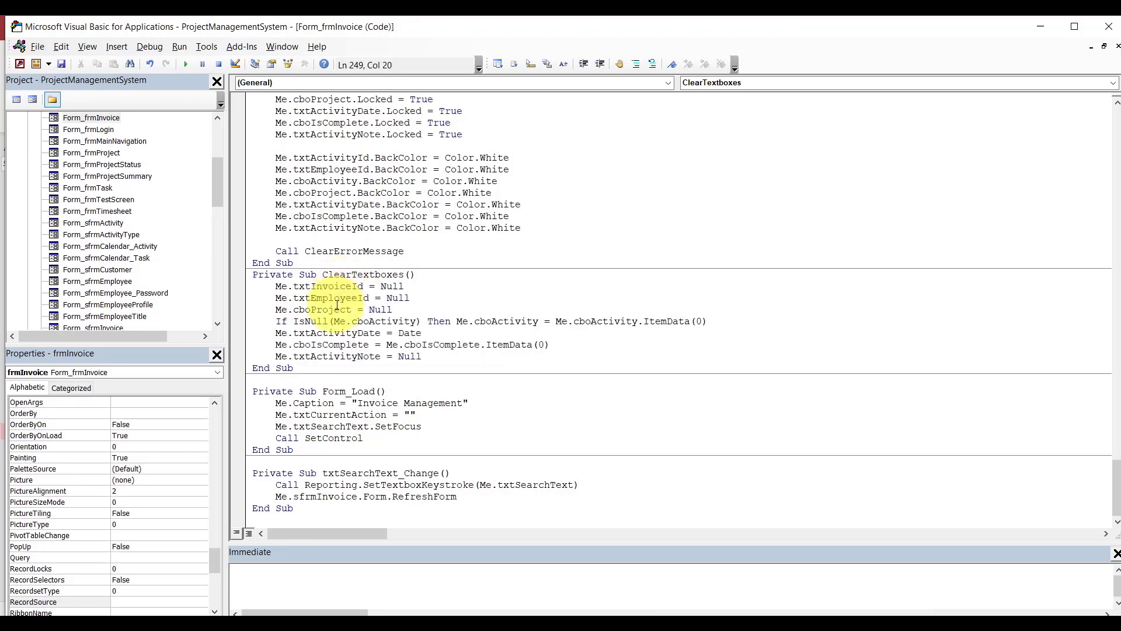
click(339, 299)
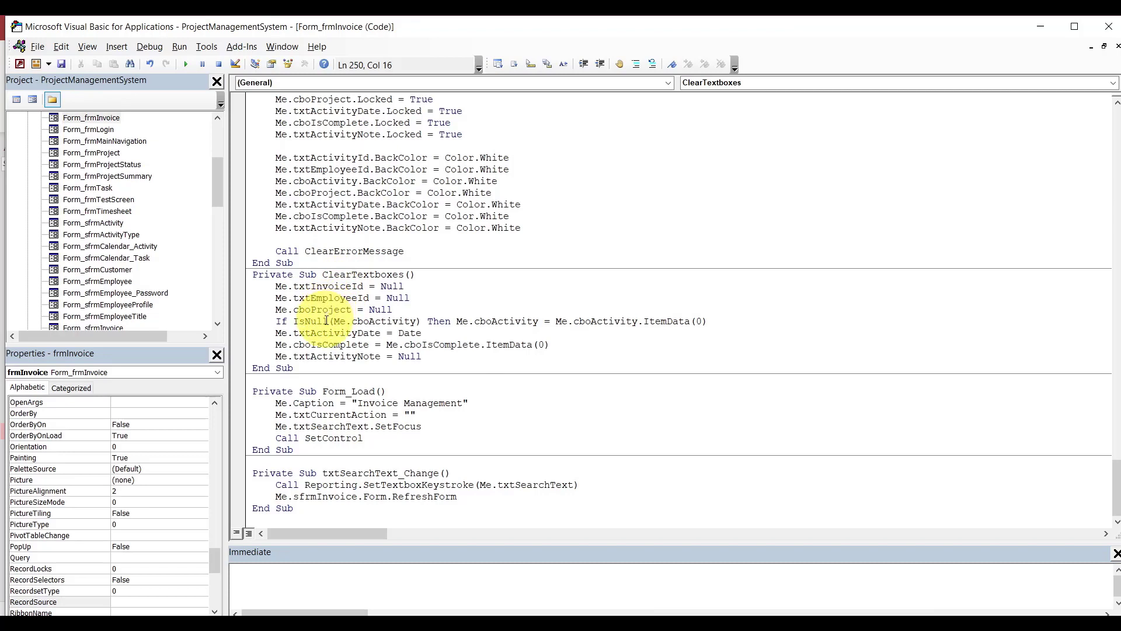
click(434, 286)
key(Return)
text(me.txt)
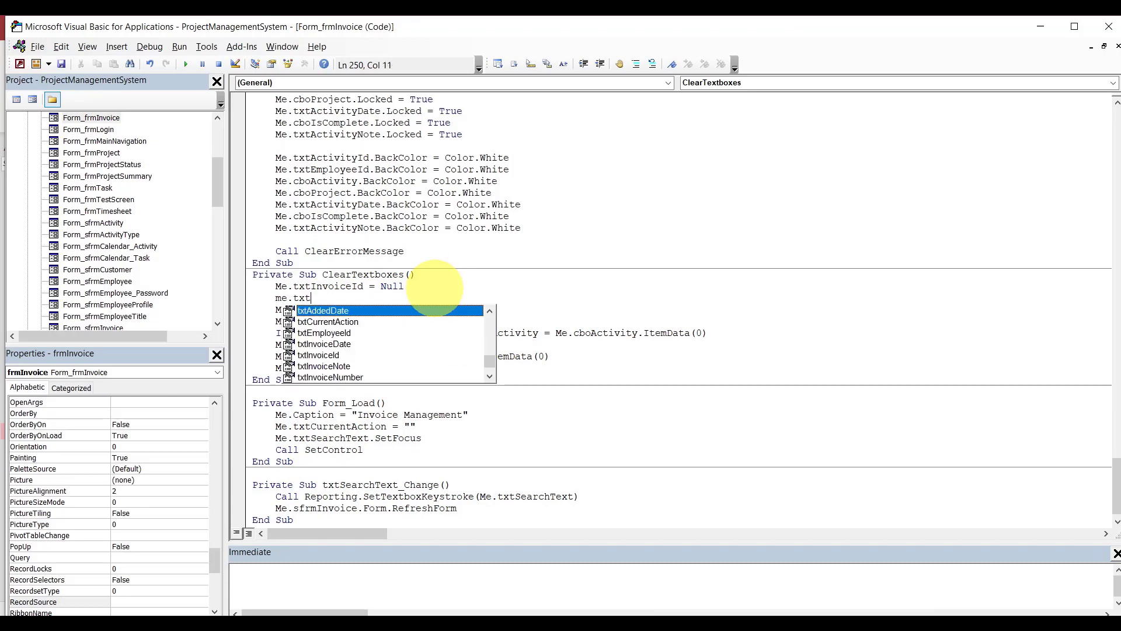
text(in)
key(Down)
key(Down)
key(Down)
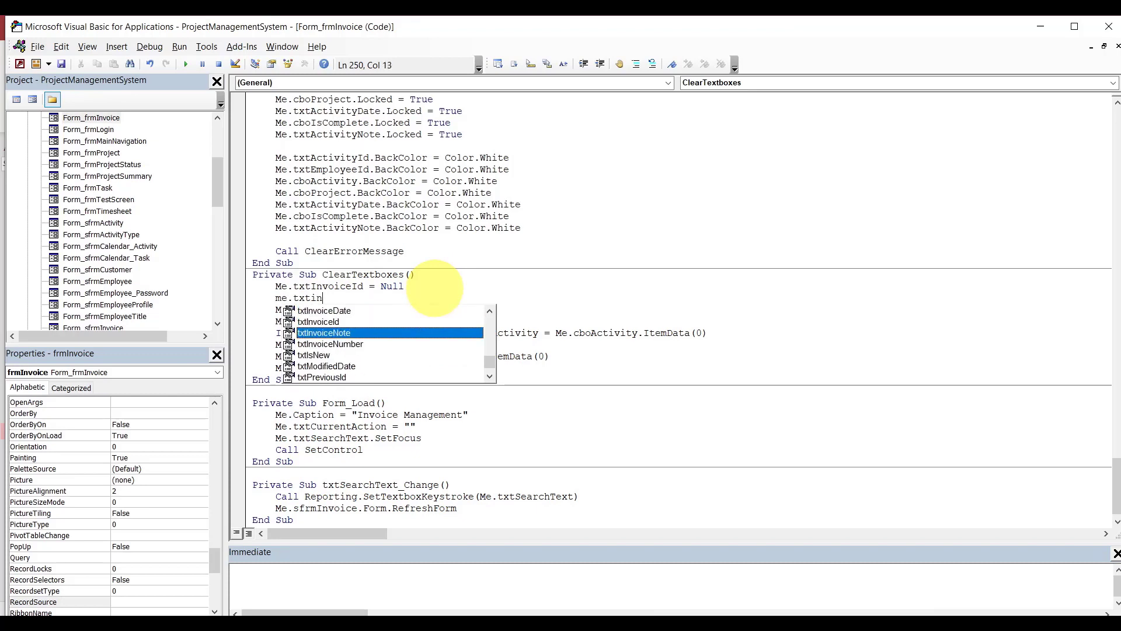
key(Tab)
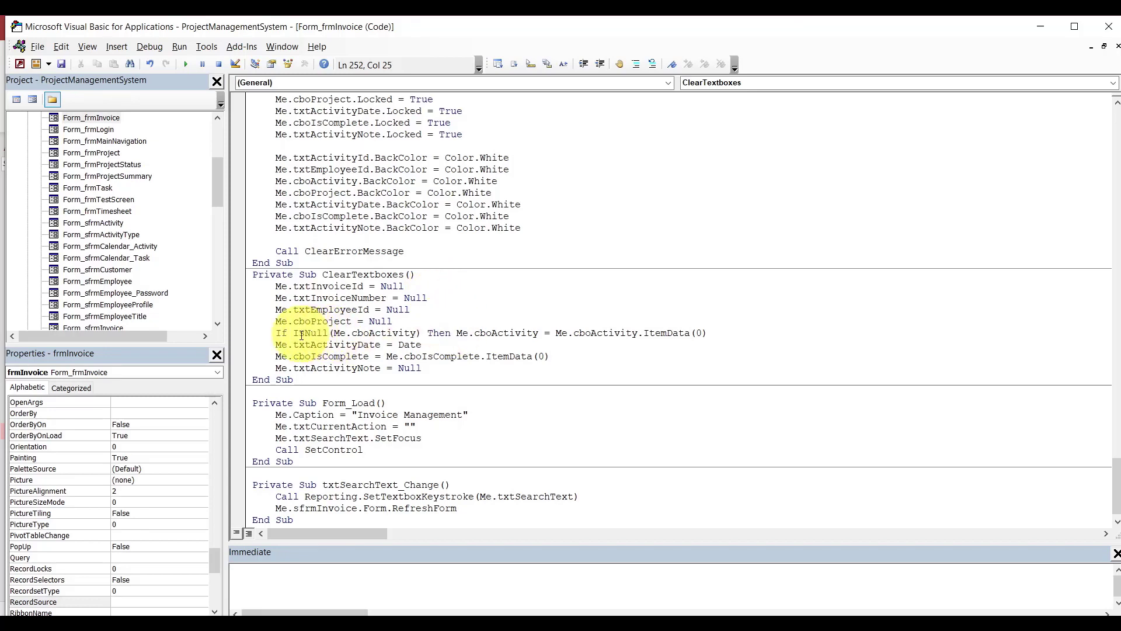
Delete the cboActivity IsNull line and rename txtActivityDate to txtInvoiceDate.
drag(278, 334, 721, 332)
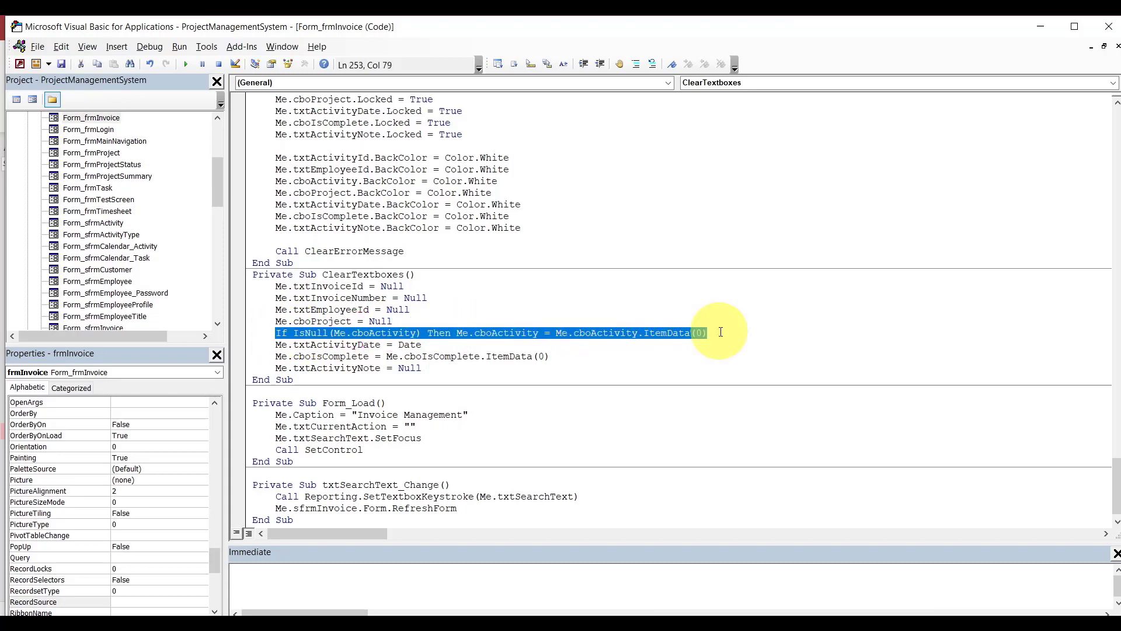
text(me.)
key(BackSpace)
key(BackSpace)
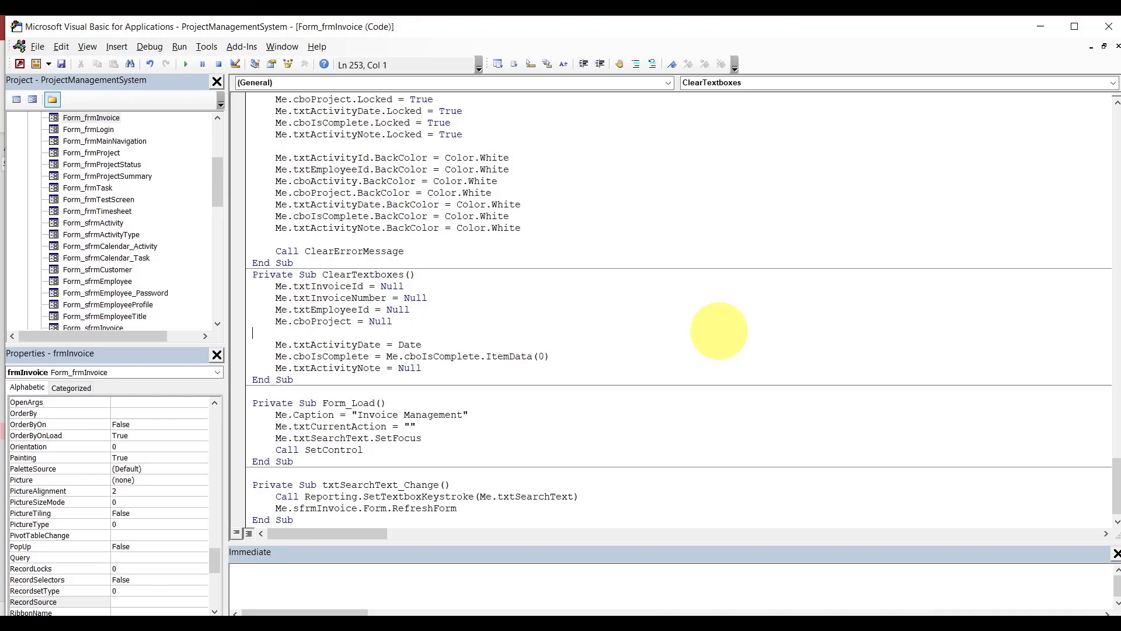
key(BackSpace)
click(353, 333)
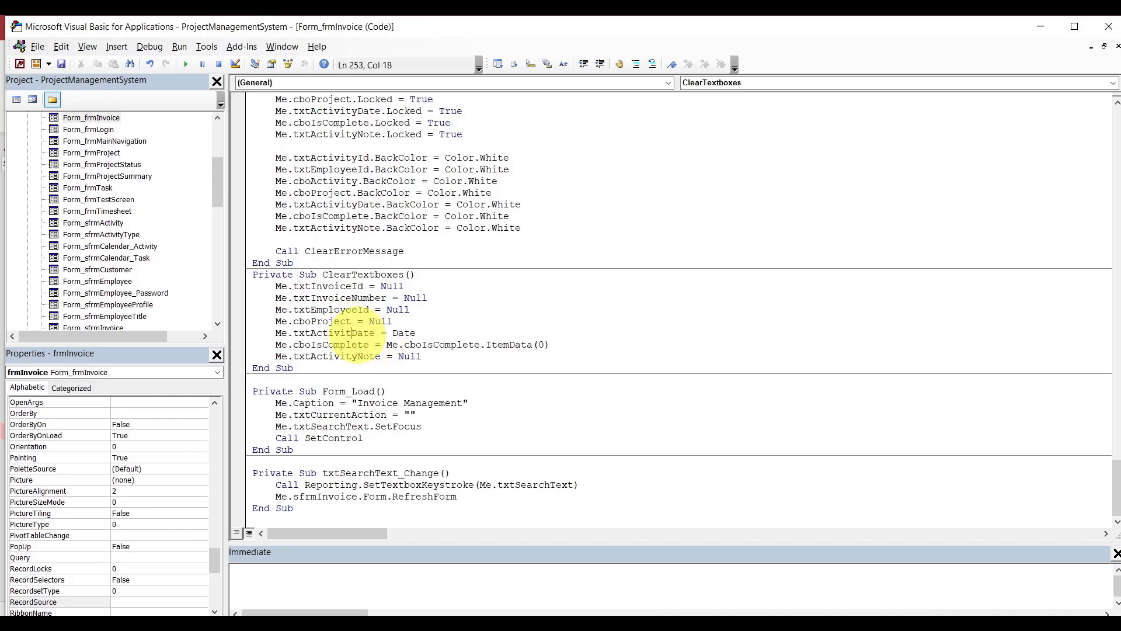
key(BackSpace)
key(BackSpace)
key(BackSpace)
key(BackSpace)
key(BackSpace)
key(BackSpace)
key(BackSpace)
text(invoice)
click(437, 332)
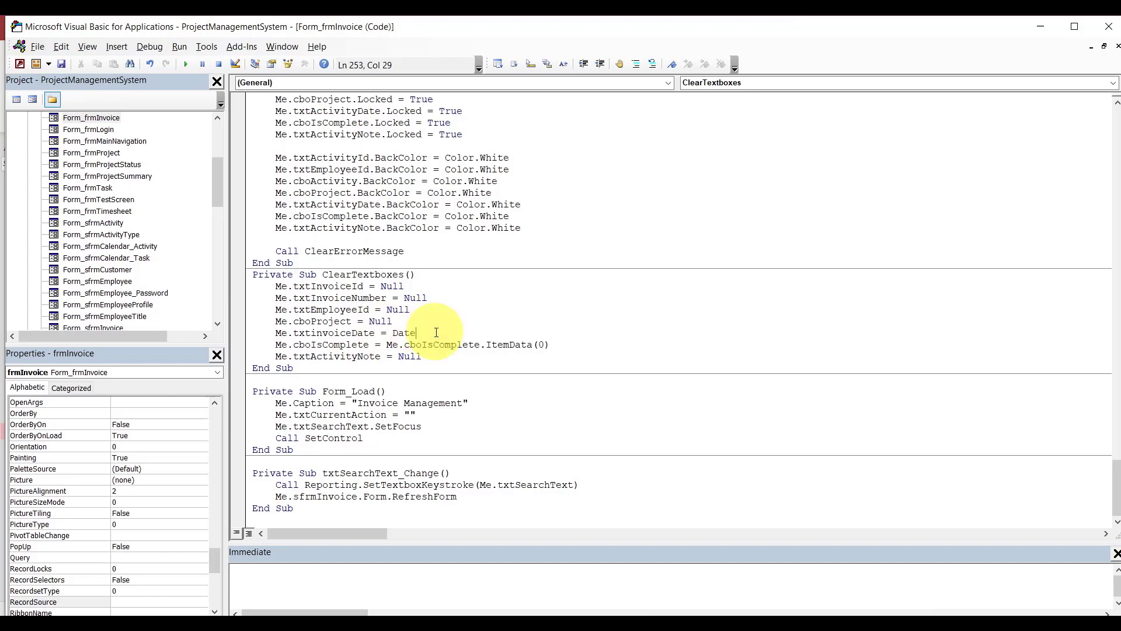
Replace the cboIsComplete line with Me.txtAddedDate = Now.
double_click(359, 344)
key(BackSpace)
key(BackSpace)
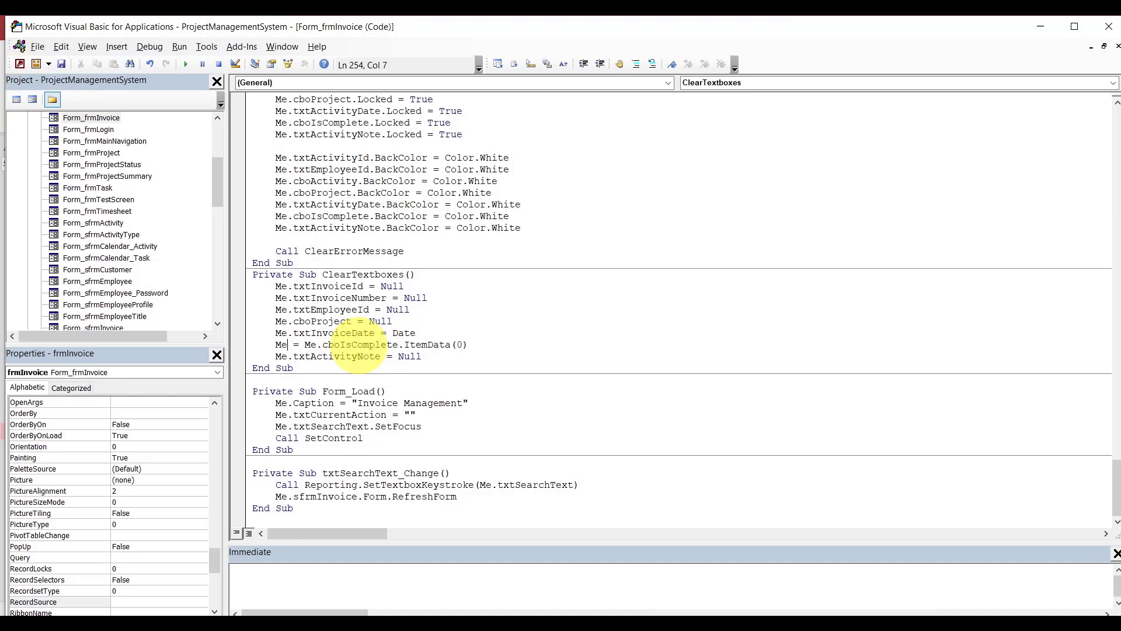
text(.txt)
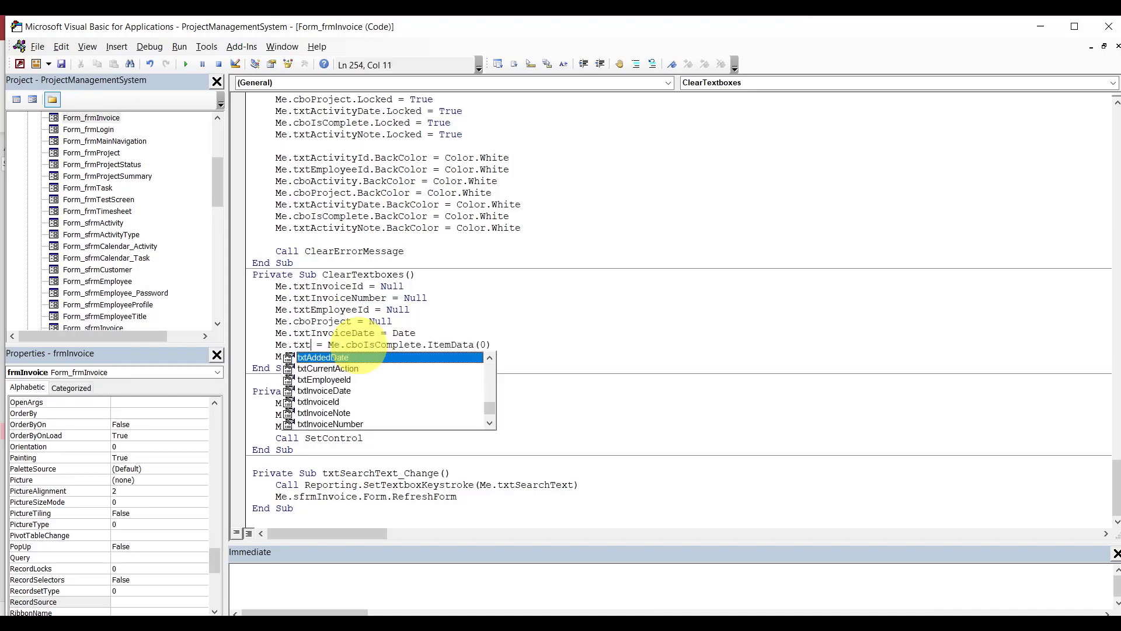
key(Tab)
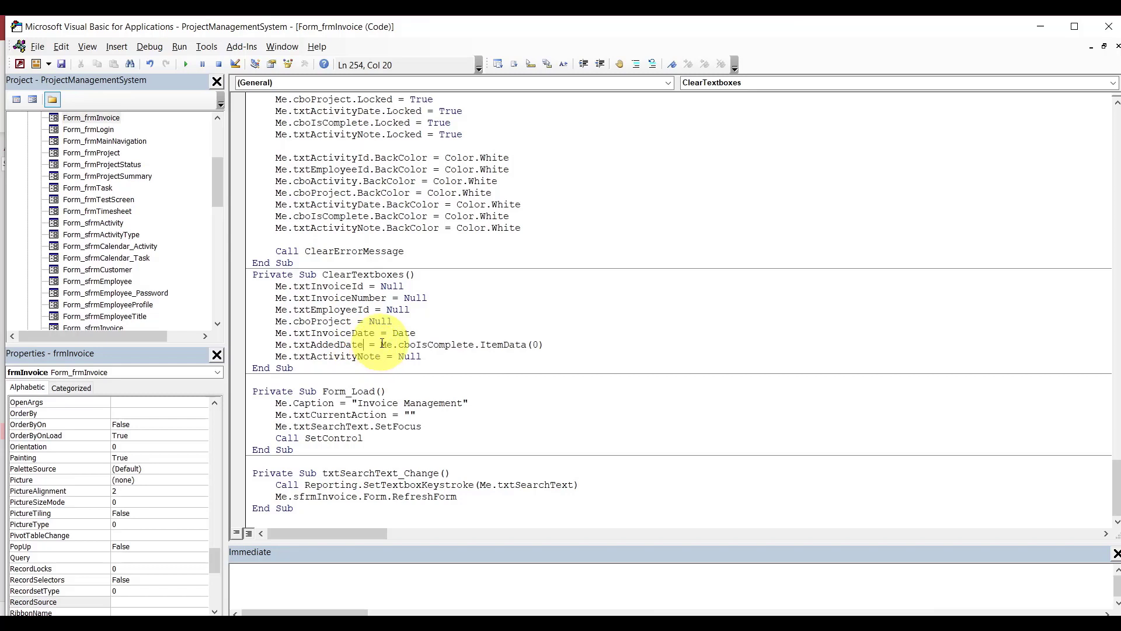
drag(380, 344, 555, 348)
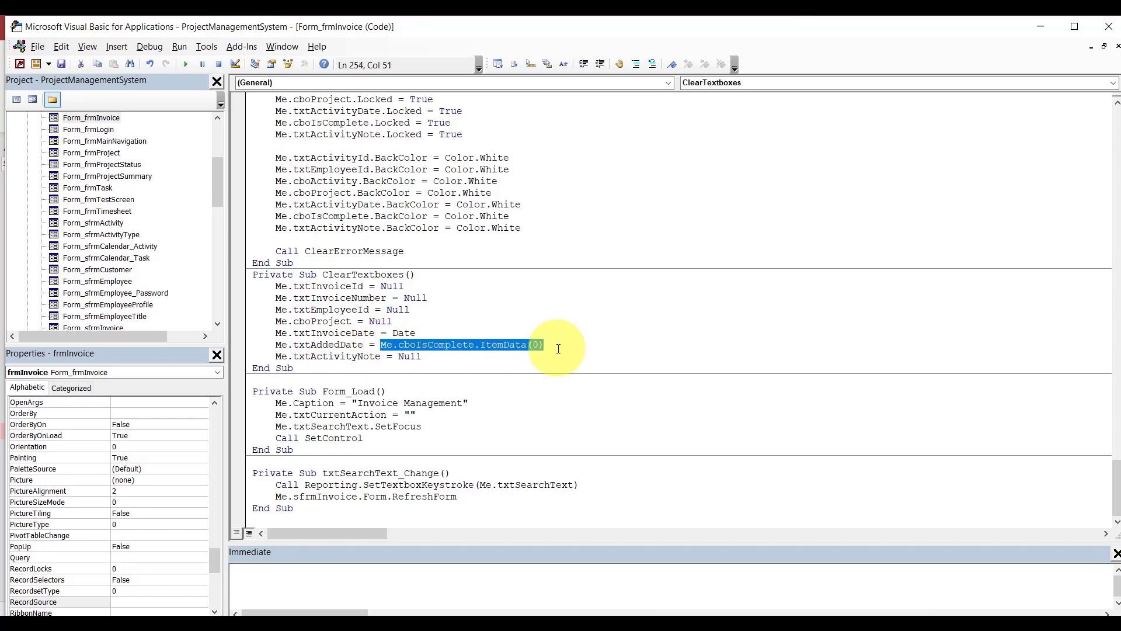
text(now)
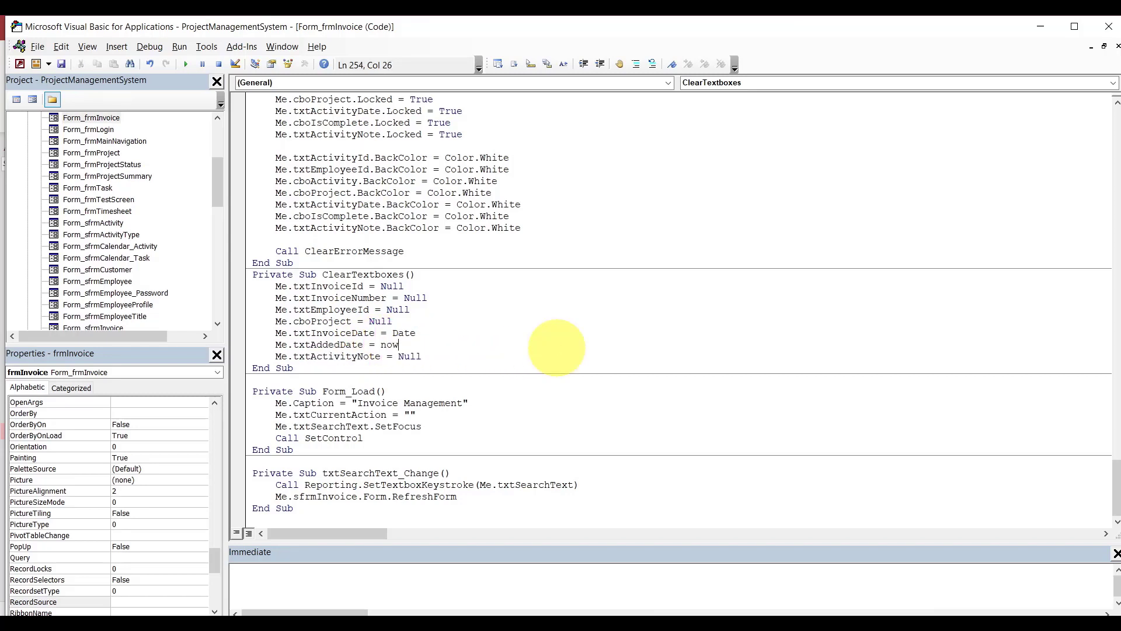
click(544, 335)
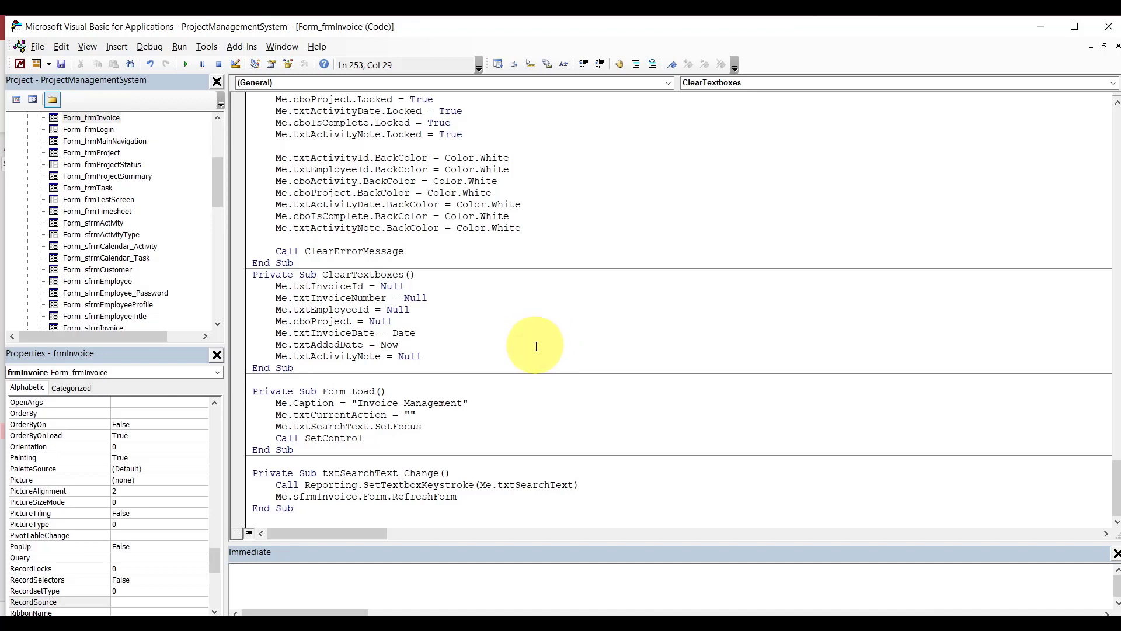
click(536, 346)
Add a Me.txtModifiedDate = Now line after txtAddedDate.
key(Return)
text(me.txta)
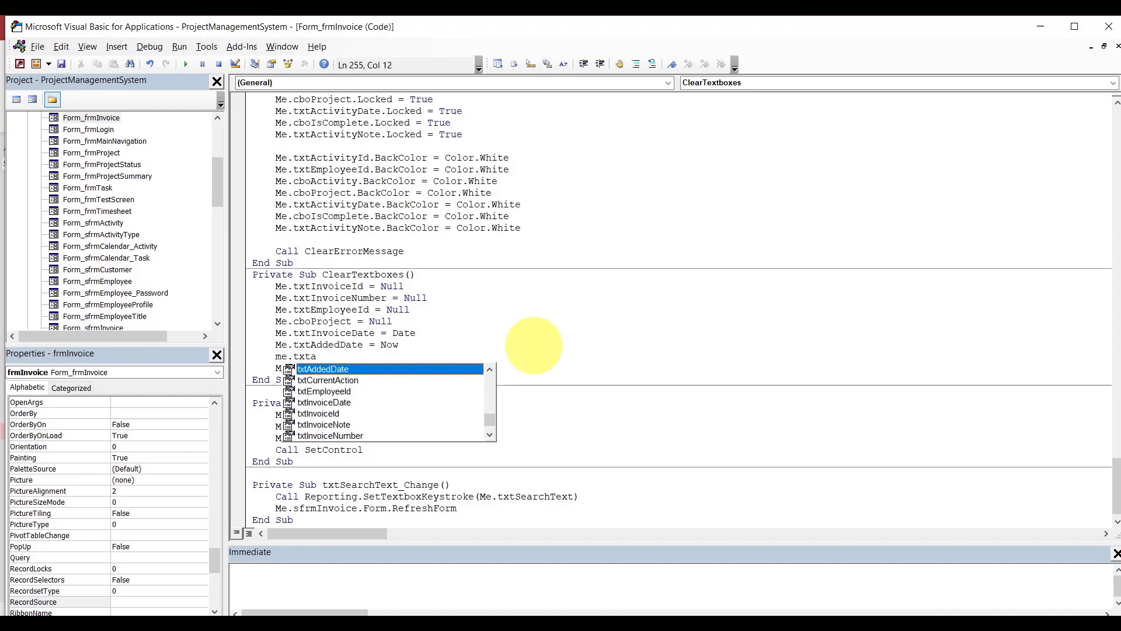
key(BackSpace)
text(m)
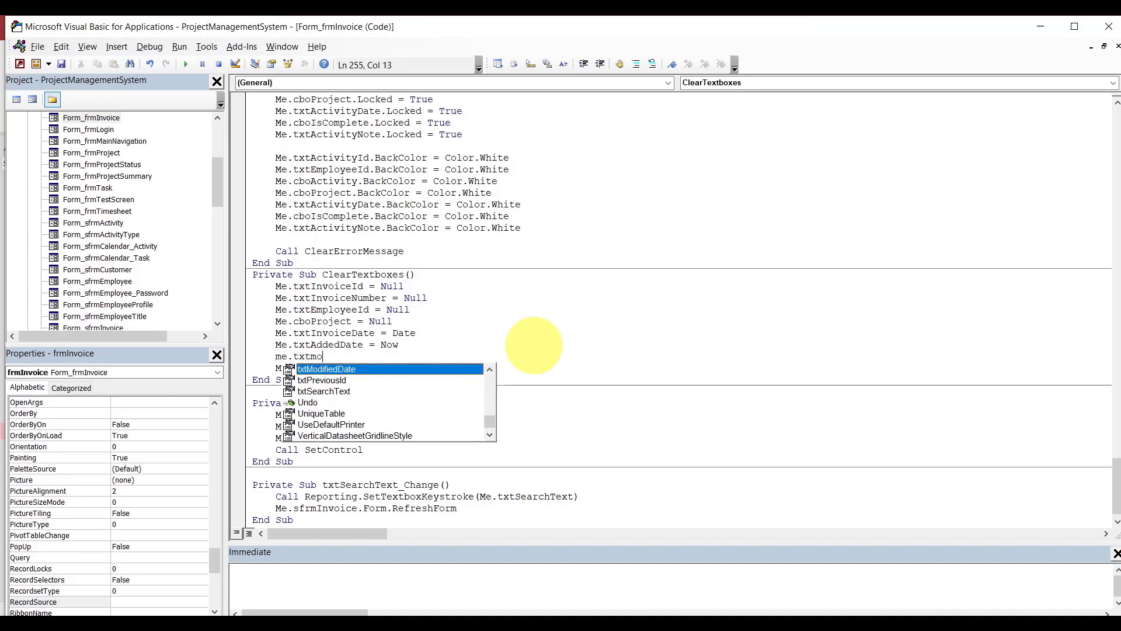
text(o)
key(Tab)
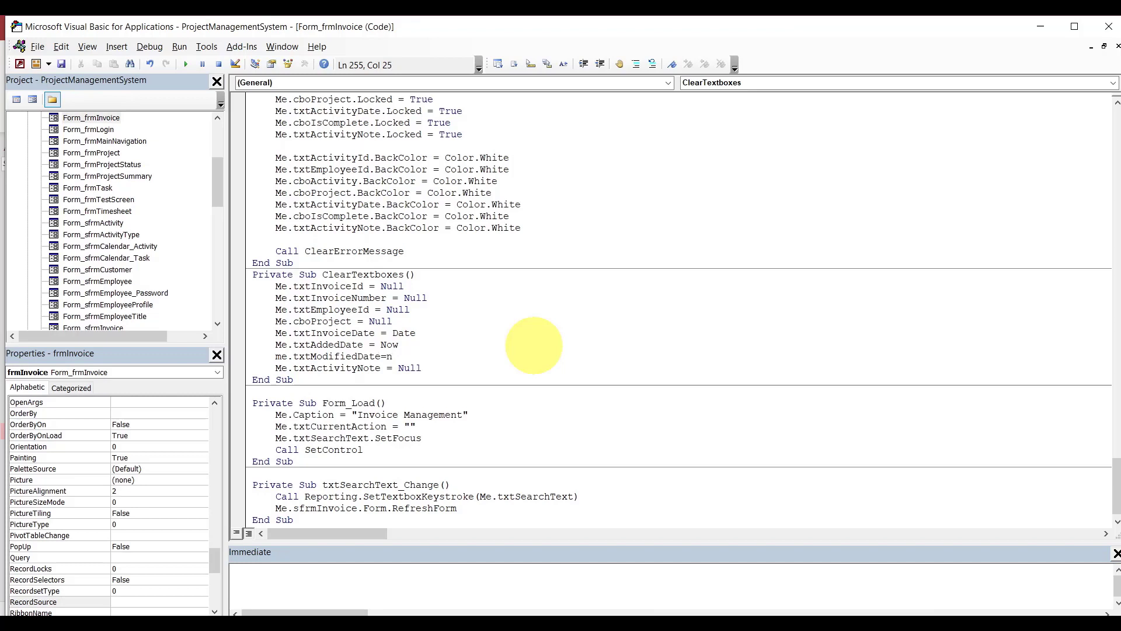
text(=now)
click(494, 321)
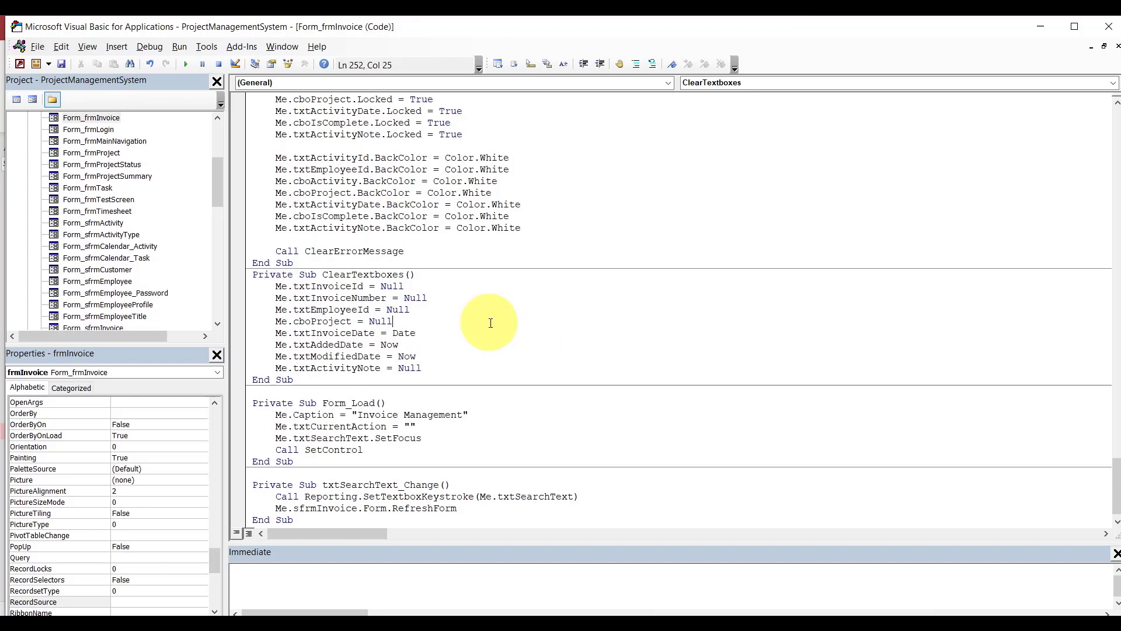
double_click(404, 335)
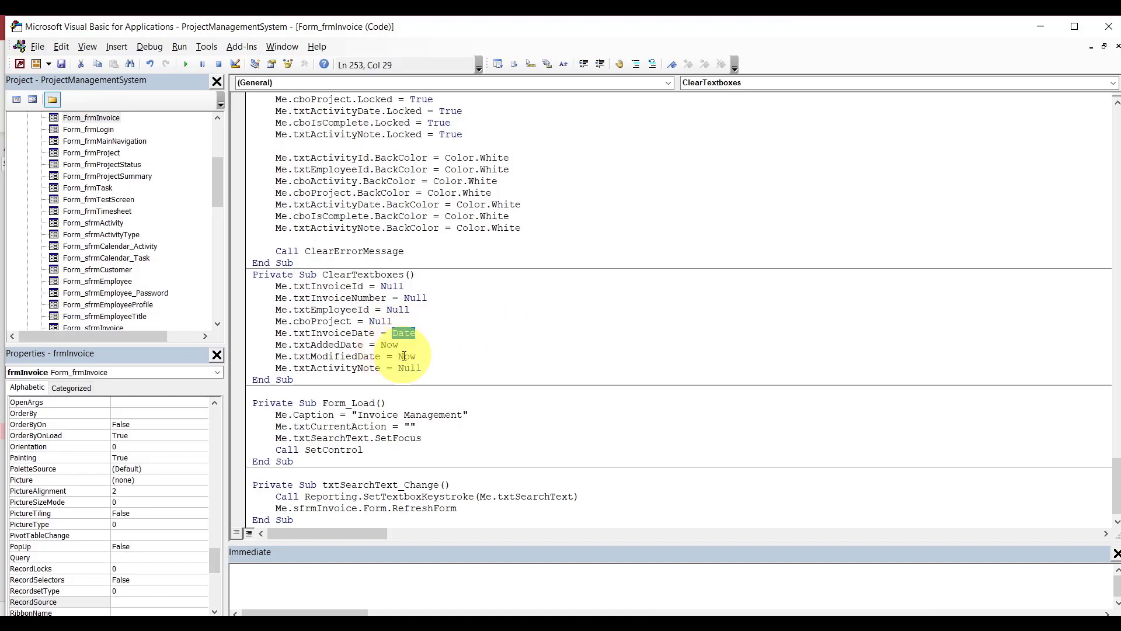
double_click(391, 345)
Rename txtActivityNote to txtInvoiceNote in ClearTextboxes.
click(362, 368)
key(Left)
key(BackSpace)
key(BackSpace)
key(BackSpace)
key(BackSpace)
key(BackSpace)
key(BackSpace)
key(BackSpace)
key(BackSpace)
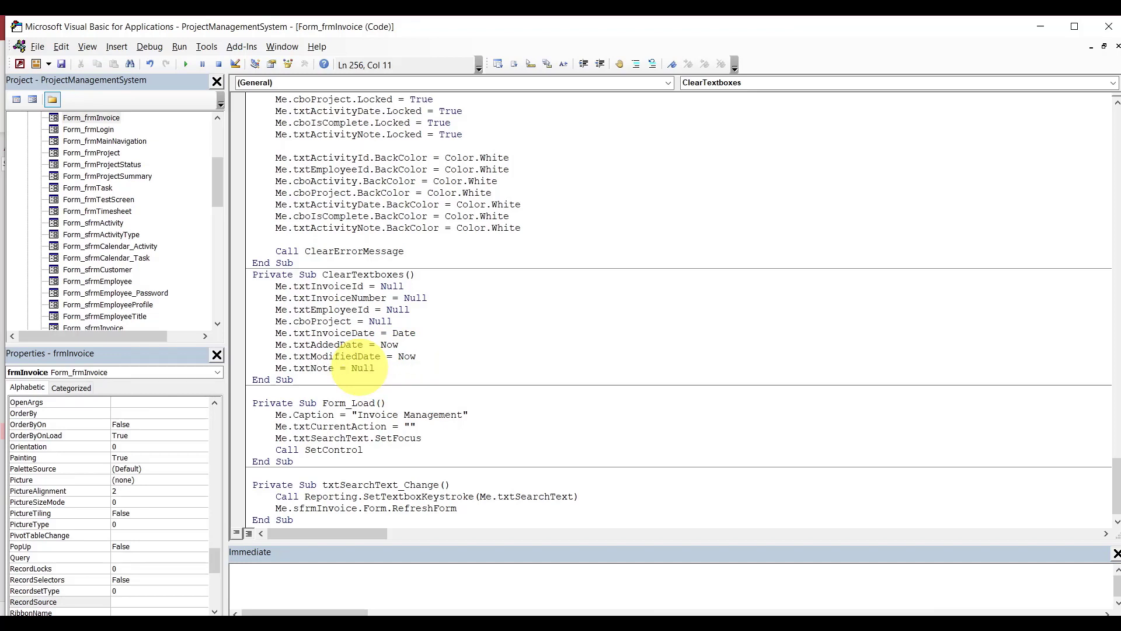
text(invoice)
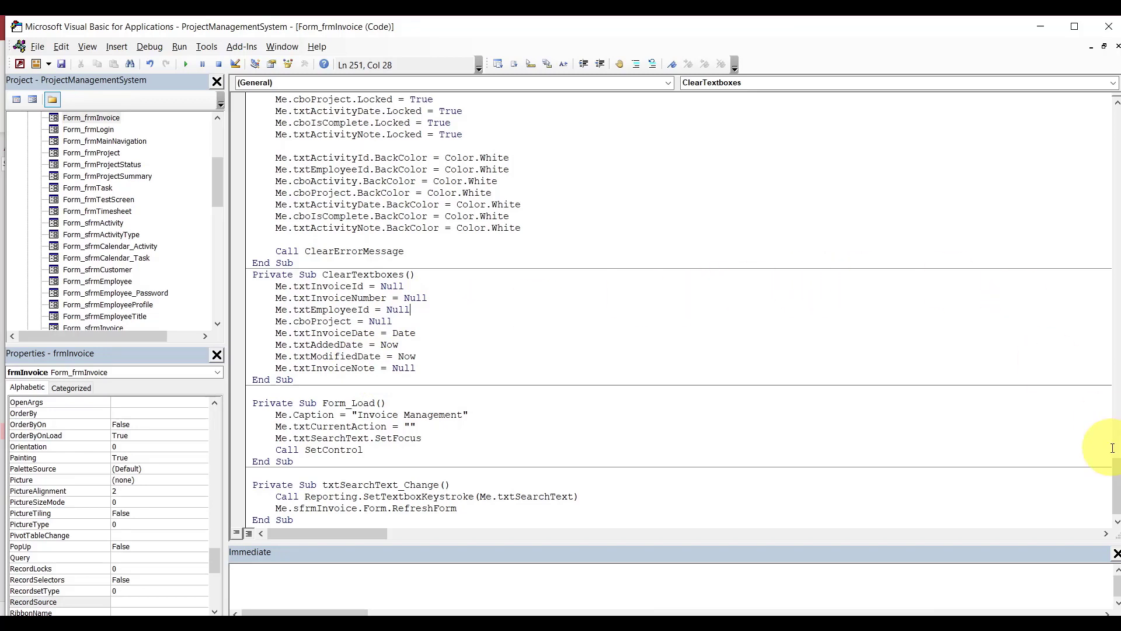
scroll(1113, 468, up, 4)
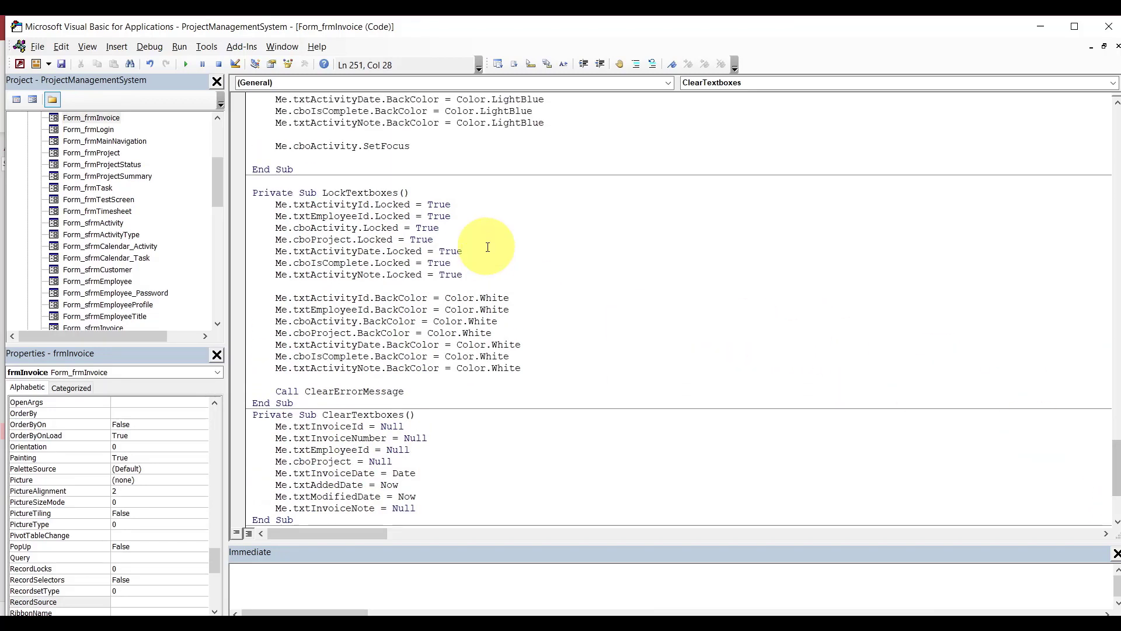
Lock txtInvoiceId and replace the cboActivity lock line with Me.txtInvoiceNumber.Locked = True.
double_click(348, 203)
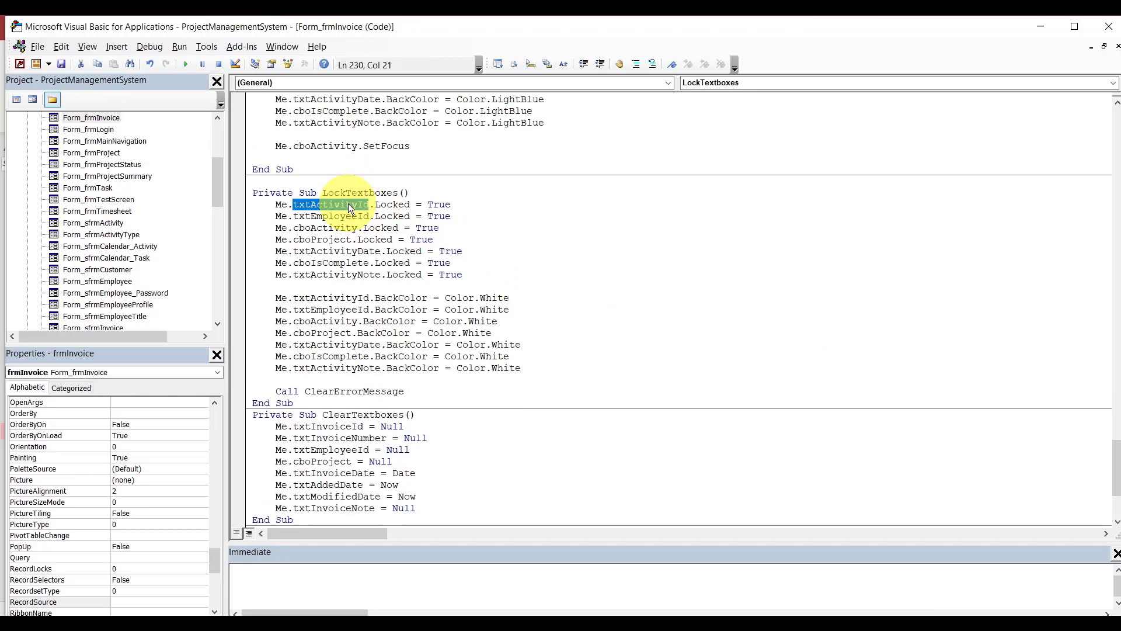
text(txtinvoiceid)
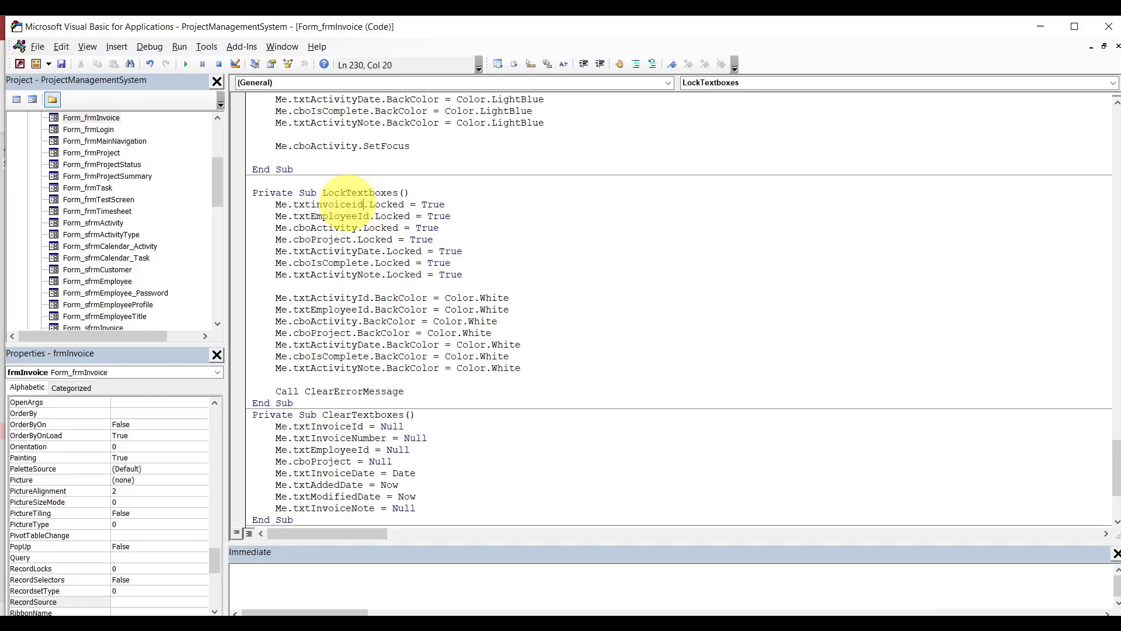
click(346, 215)
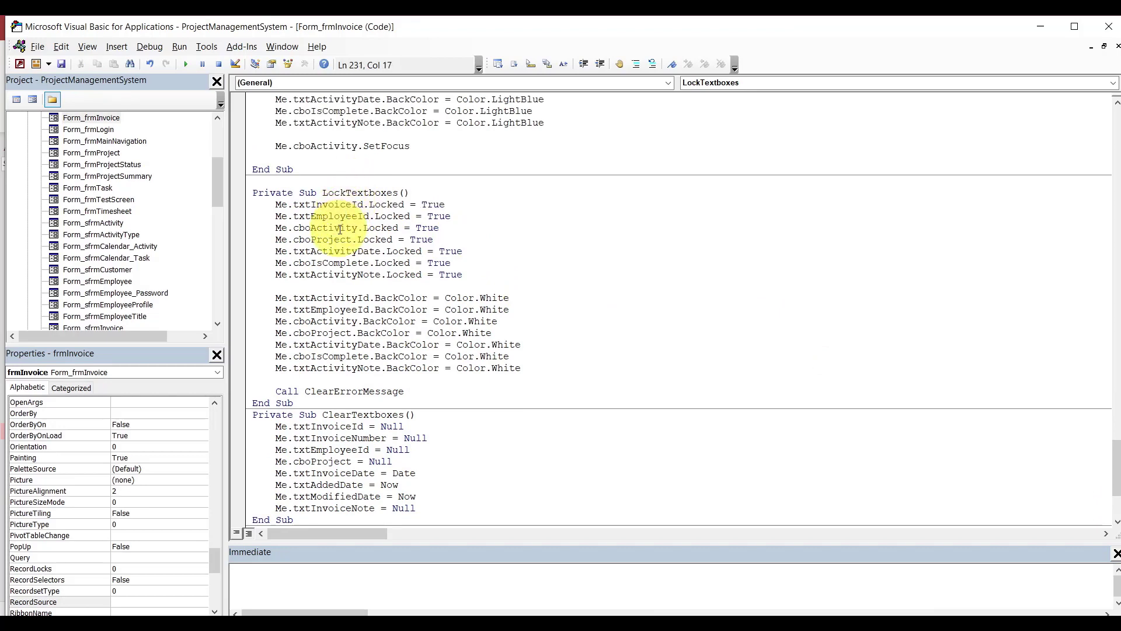
double_click(340, 229)
key(BackSpace)
click(430, 223)
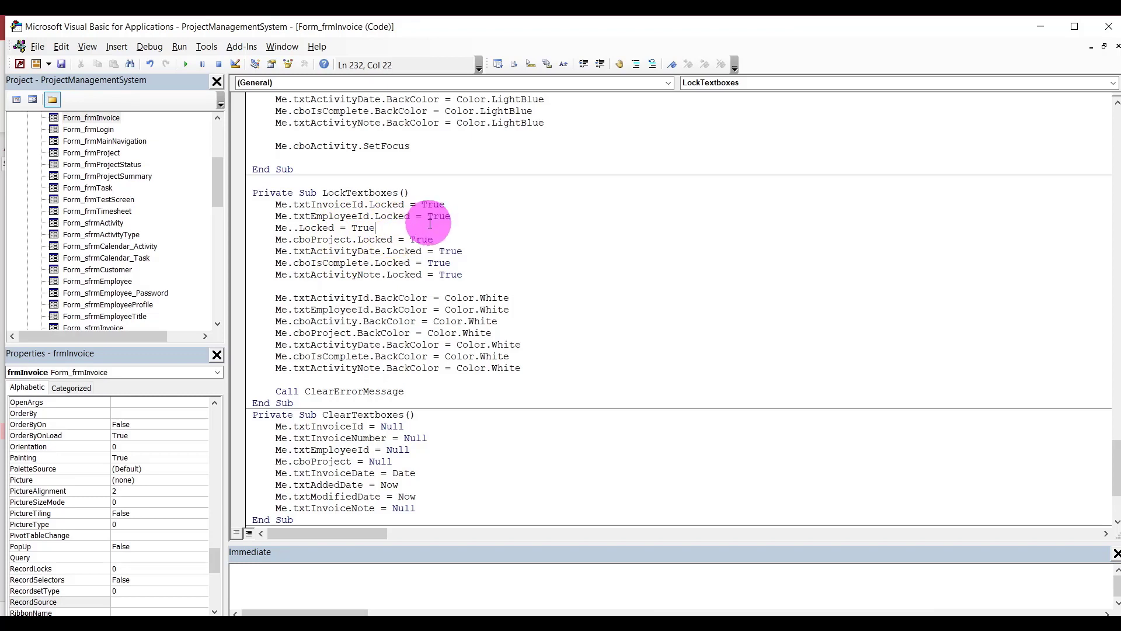
key(shift+Home)
key(BackSpace)
key(BackSpace)
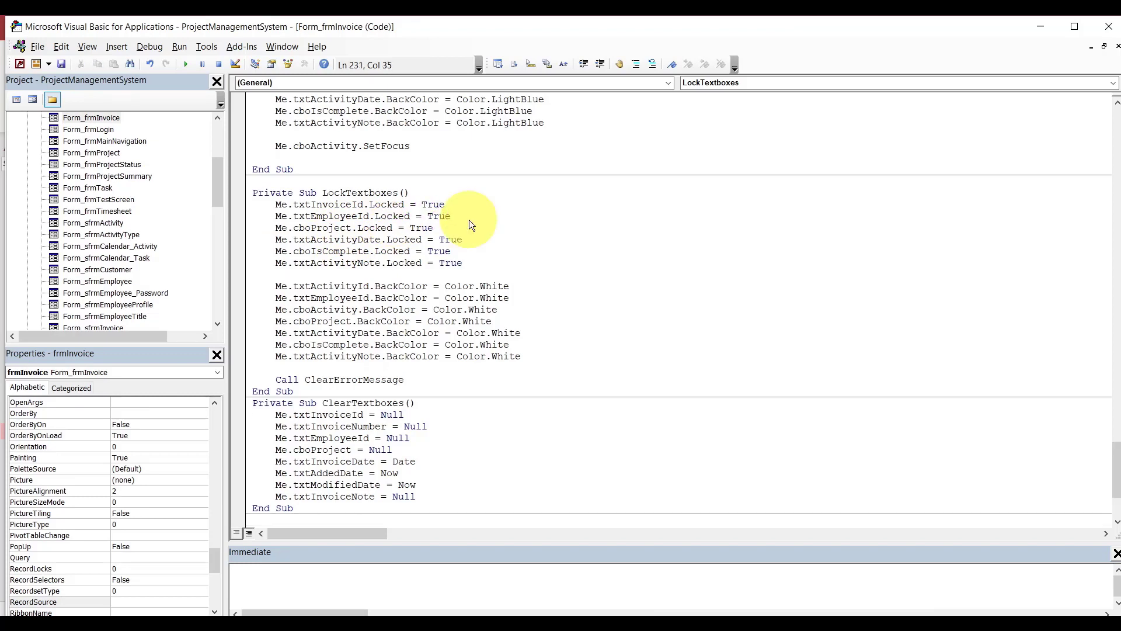
key(Return)
text(me.txtin)
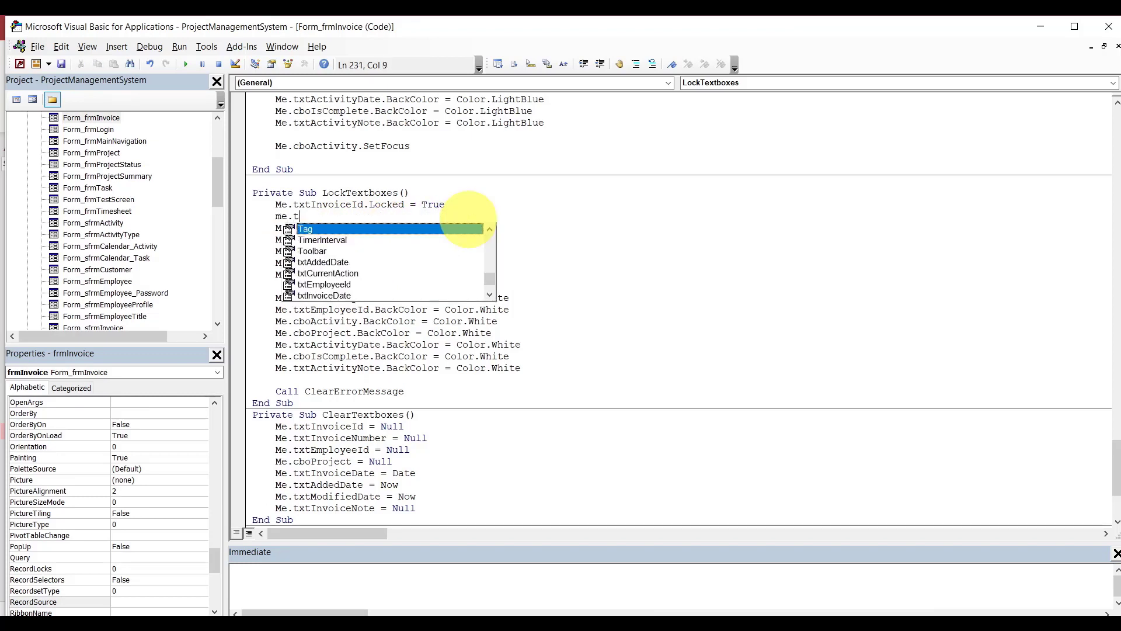
key(Down)
key(Down)
key(Down)
key(Down)
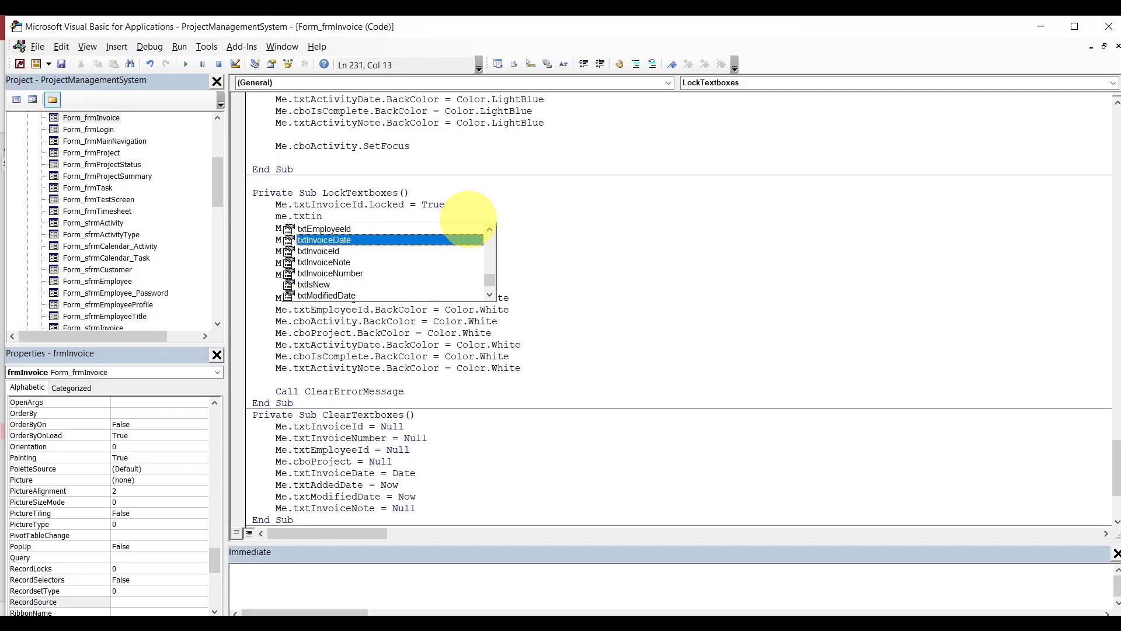
text(.locked=True)
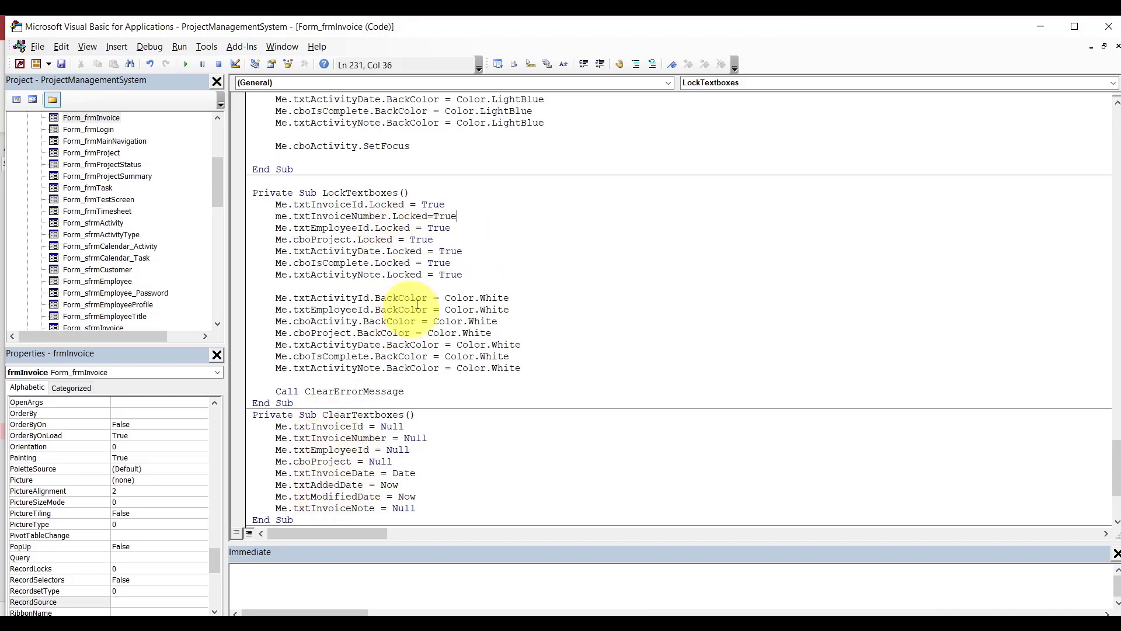
Change the date lock lines to txtInvoiceDate and txtAddedDate.
click(356, 252)
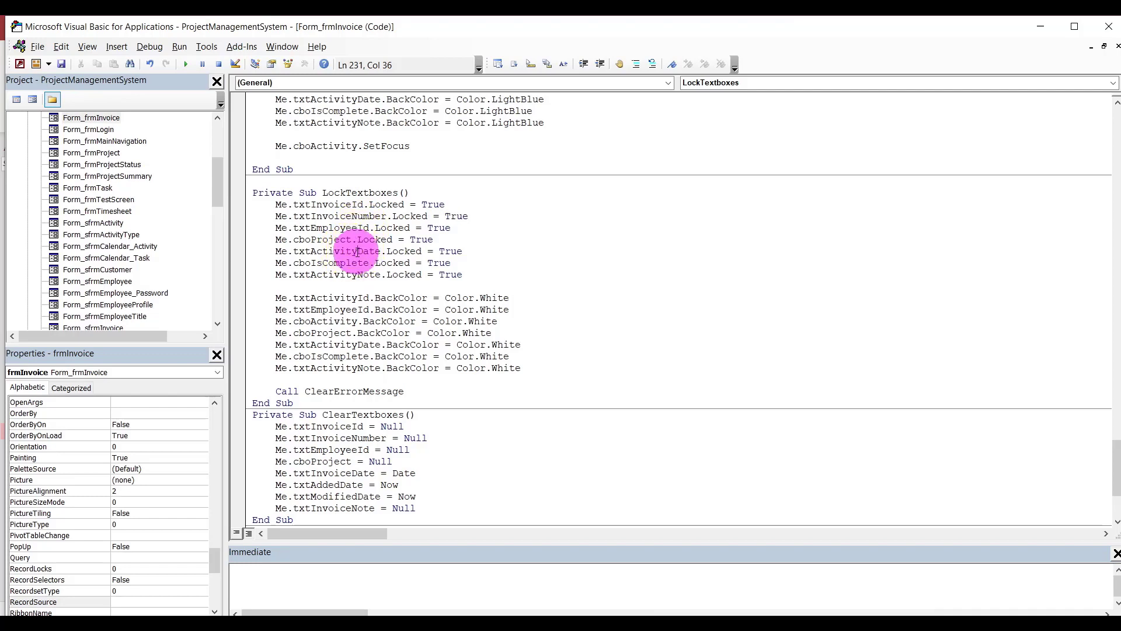
key(BackSpace)
key(BackSpace)
key(BackSpace)
key(BackSpace)
key(BackSpace)
key(BackSpace)
key(BackSpace)
key(BackSpace)
text(invoice)
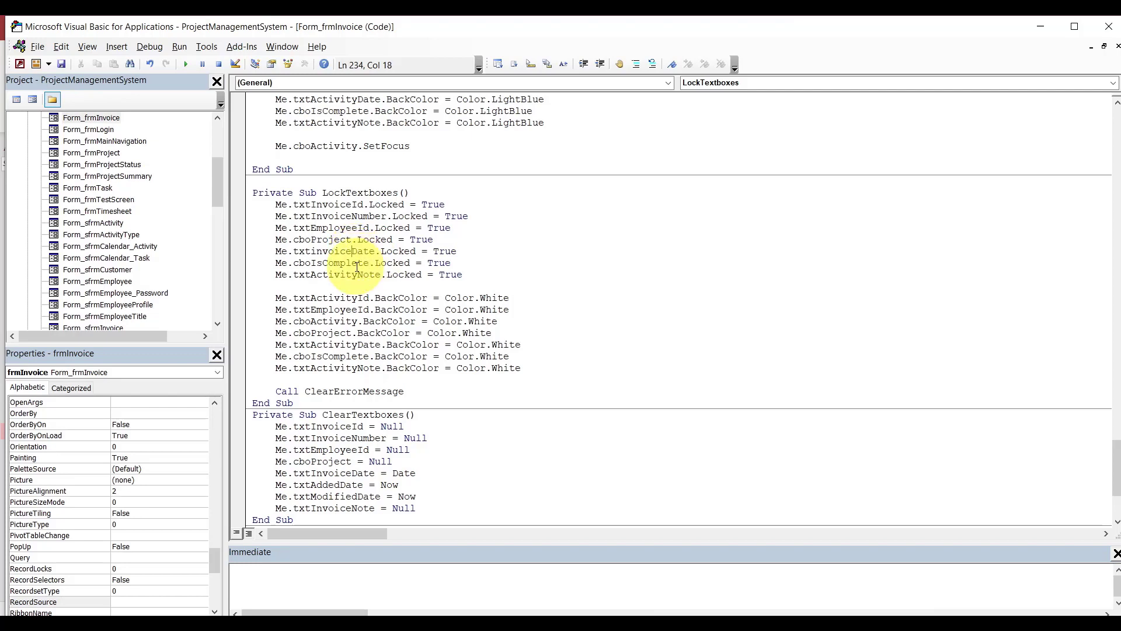
double_click(358, 266)
key(BackSpace)
text(.tx)
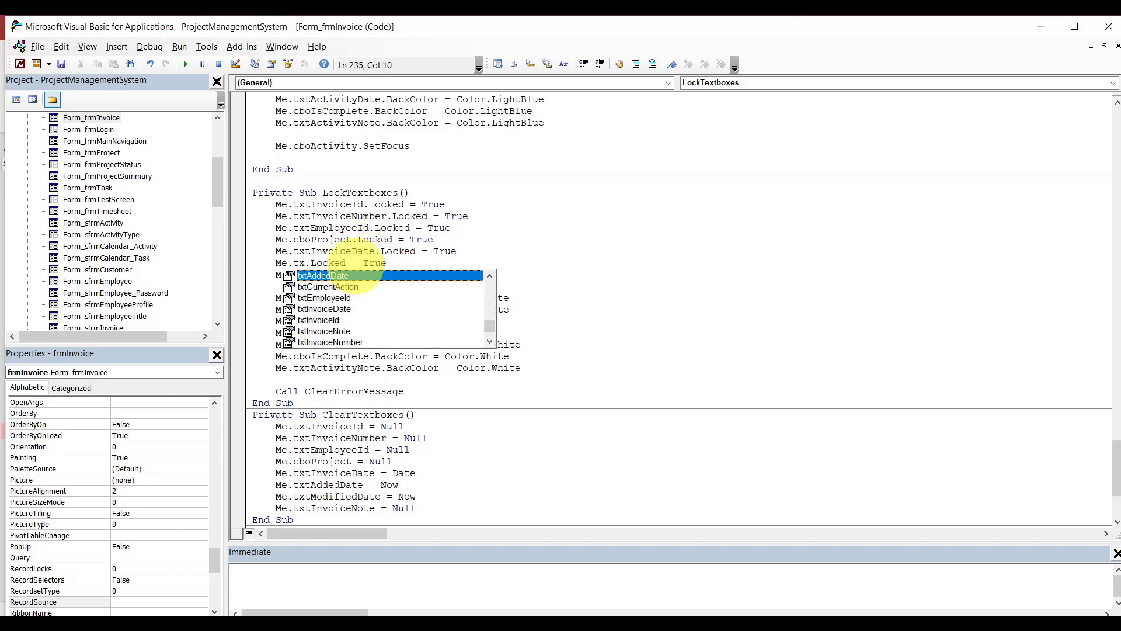
text(ta)
key(Tab)
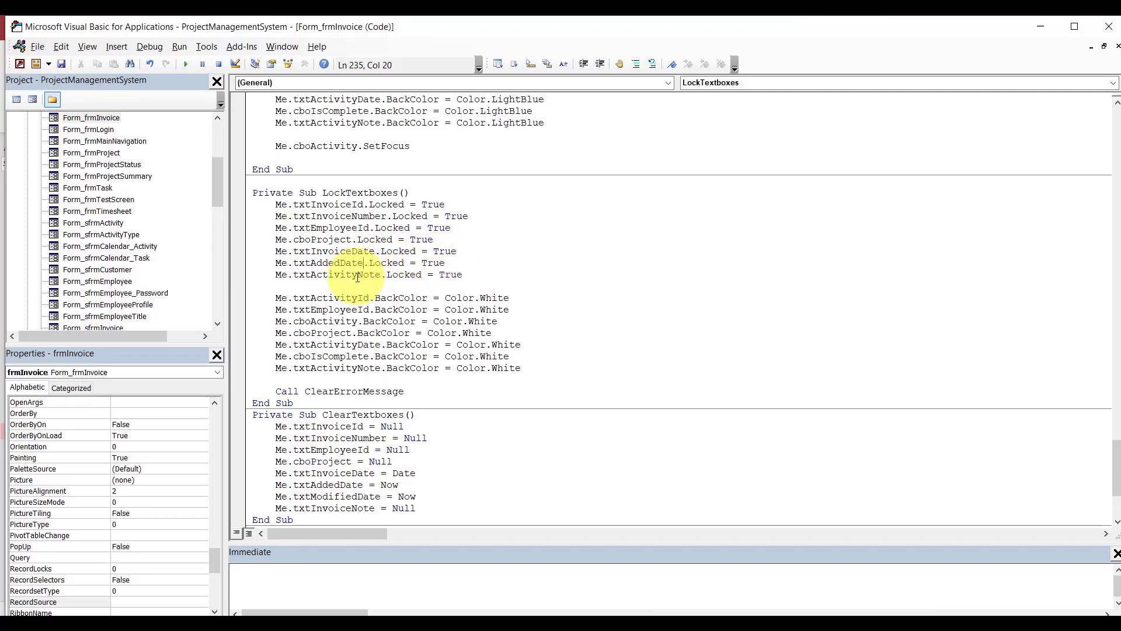
Lock txtInvoiceNote instead of the activity note and add Me.txtModifiedDate.Locked = True.
click(358, 277)
key(BackSpace)
key(BackSpace)
key(BackSpace)
key(BackSpace)
key(BackSpace)
key(BackSpace)
key(BackSpace)
key(BackSpace)
text(inovic)
key(BackSpace)
key(BackSpace)
key(BackSpace)
key(BackSpace)
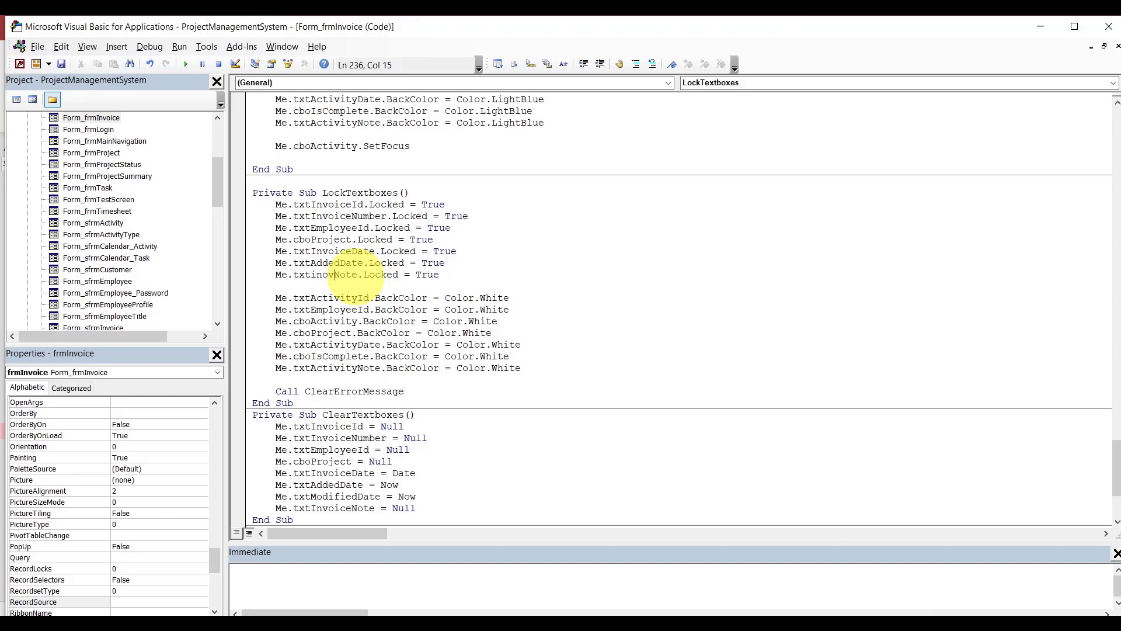
text(voice)
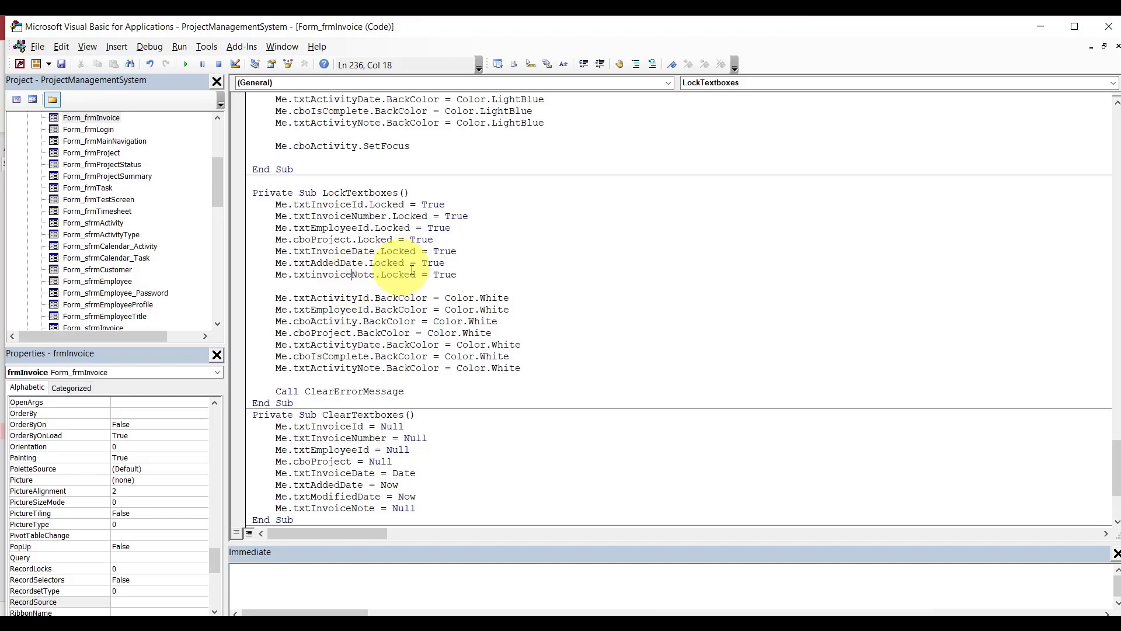
click(452, 264)
key(Return)
text(m)
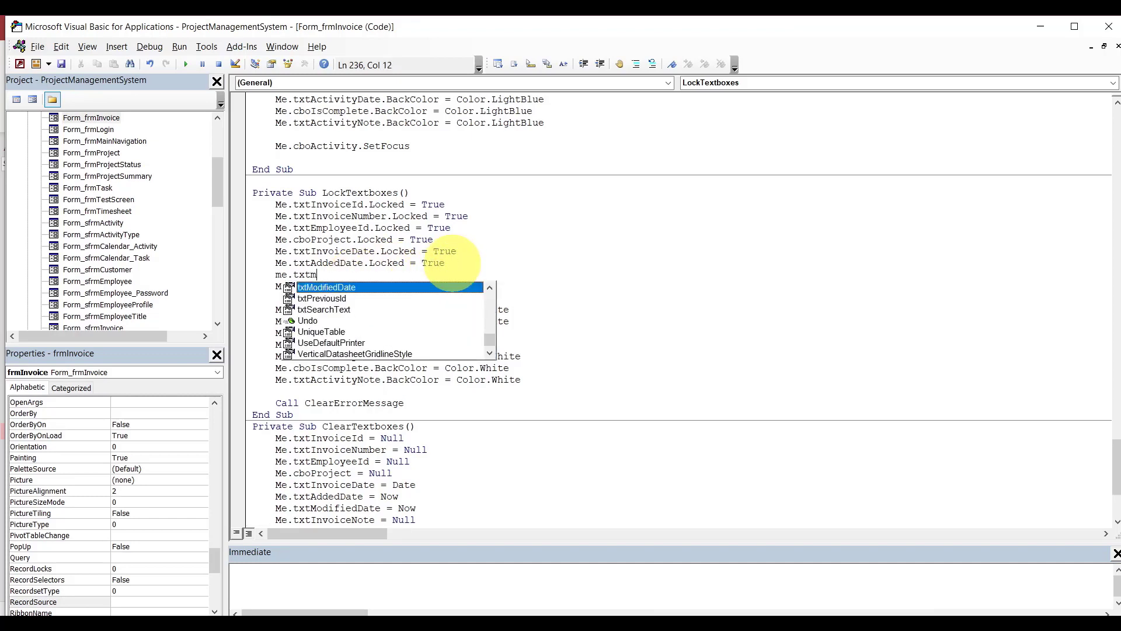
text(e.txtModifiedDate.Locked)
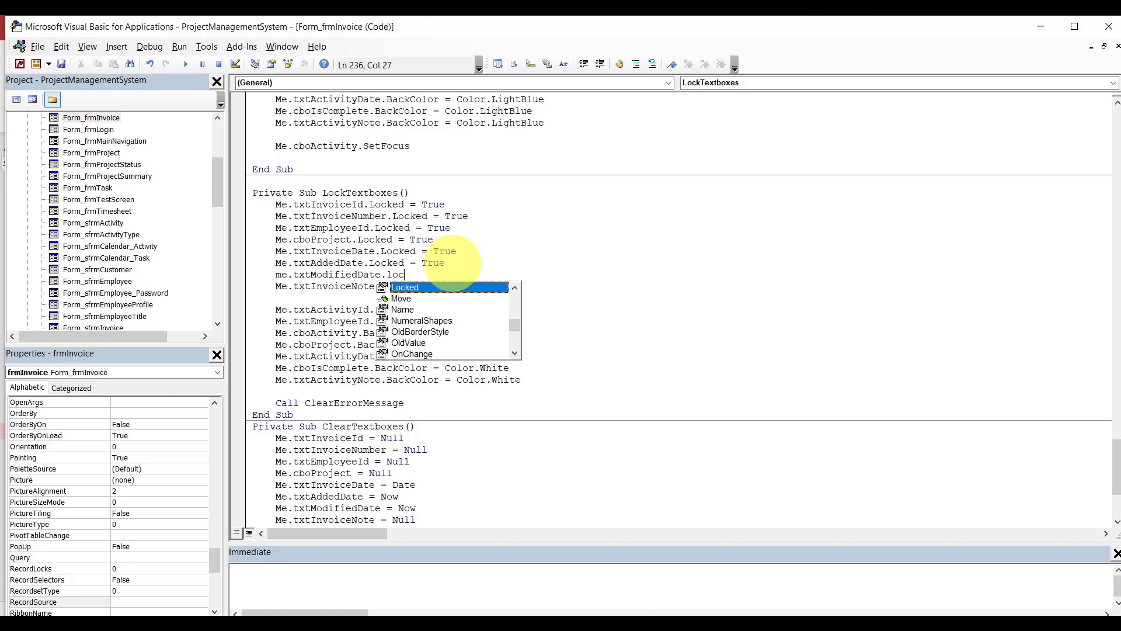
text(=True)
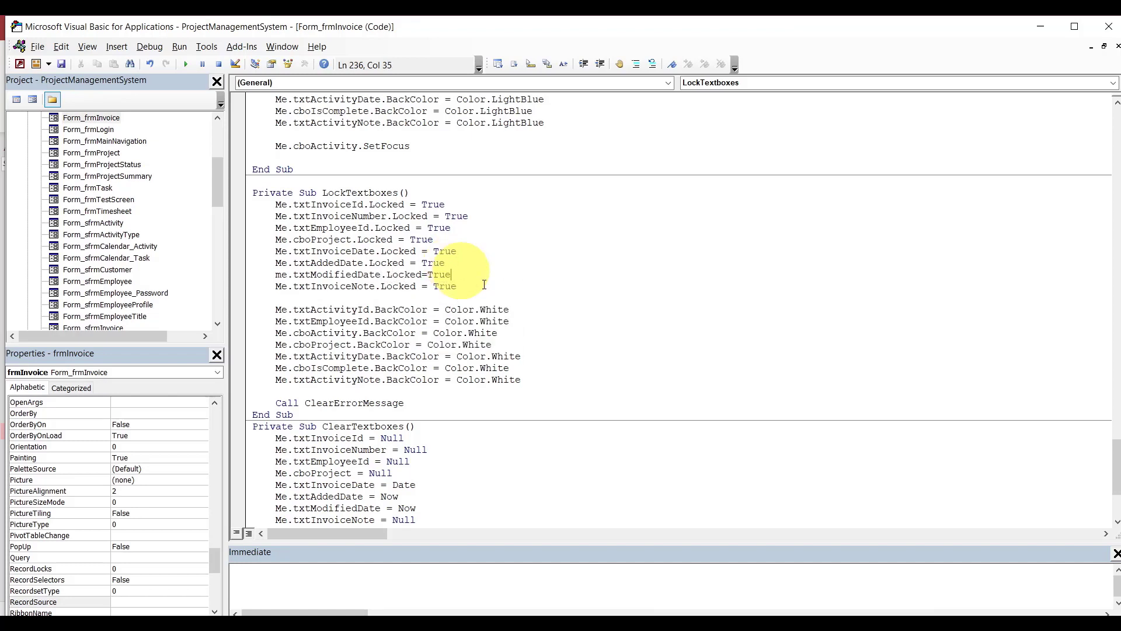
click(358, 310)
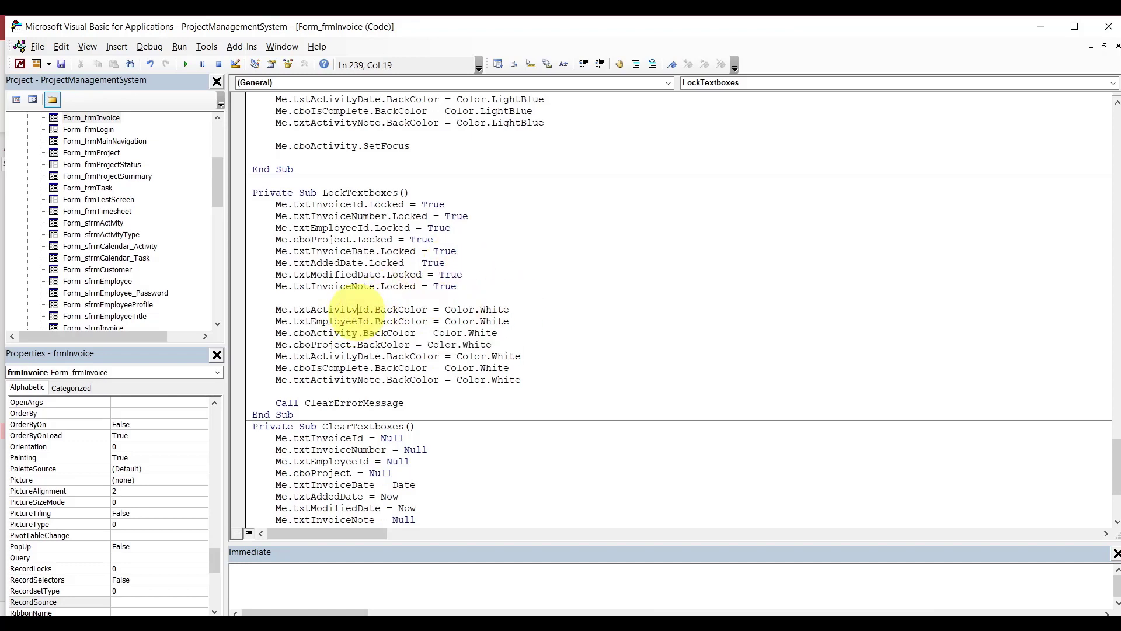
In LockTextboxes, rename txtActivityId to txtInvoiceId and add a txtInvoiceNumber.BackColor = Color.White line.
key(BackSpace)
key(BackSpace)
key(BackSpace)
key(BackSpace)
key(BackSpace)
key(BackSpace)
key(BackSpace)
key(BackSpace)
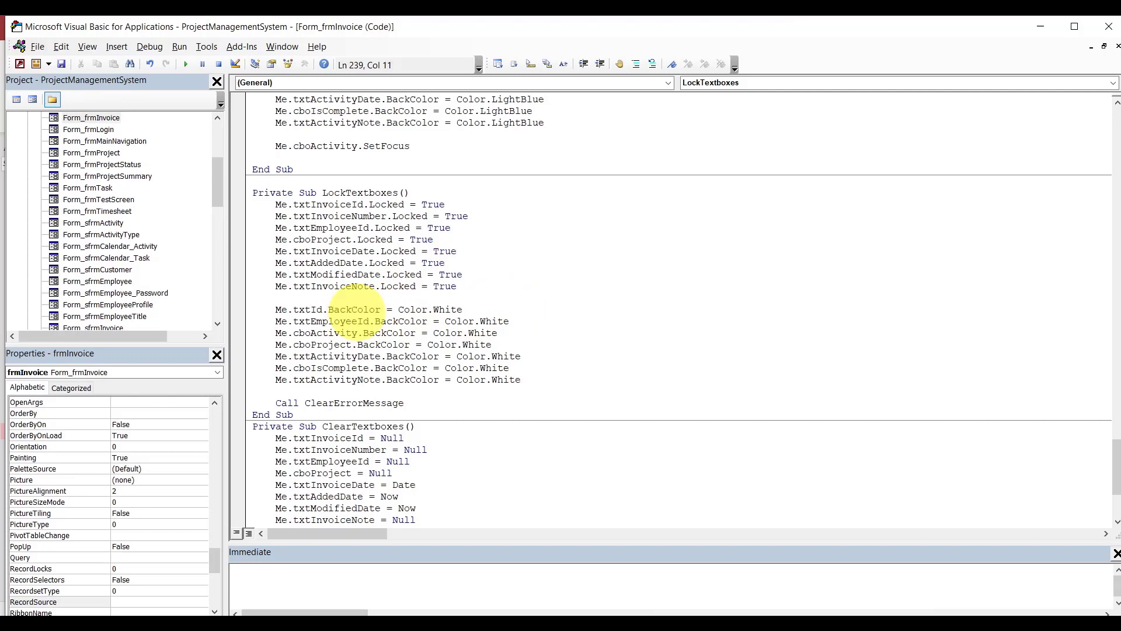
text(invoice)
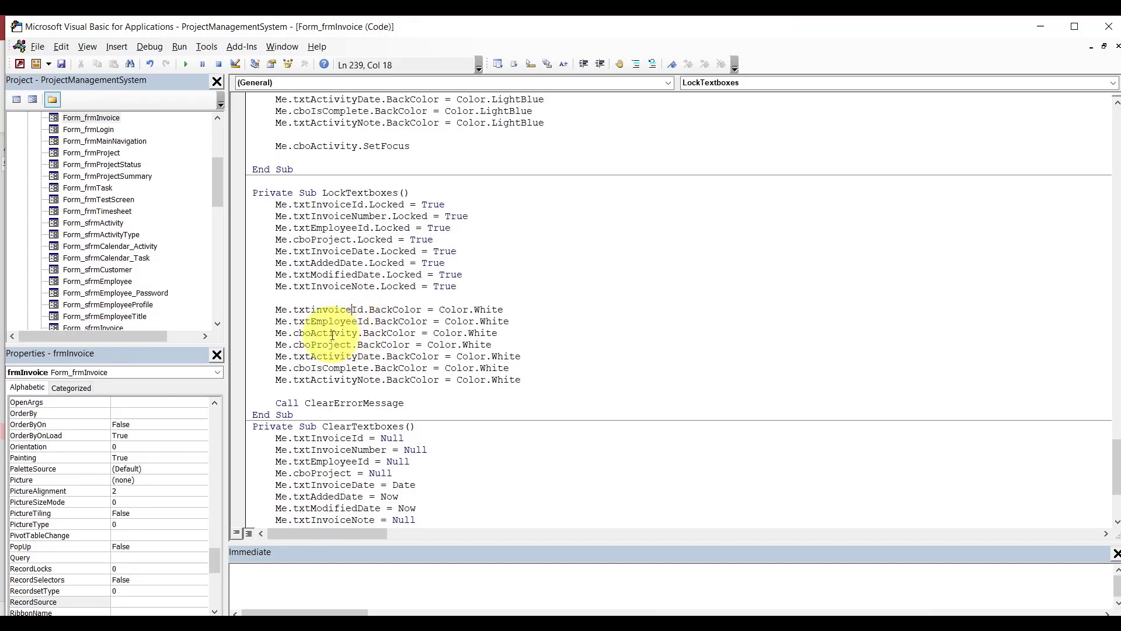
double_click(314, 334)
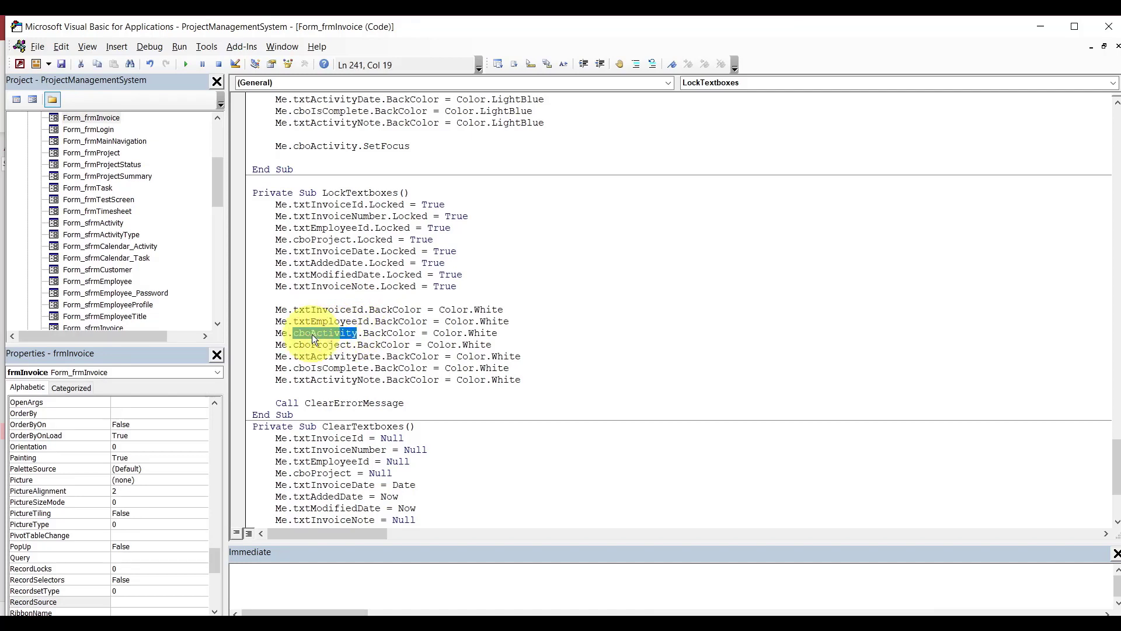
click(529, 308)
key(Return)
text(me.txti)
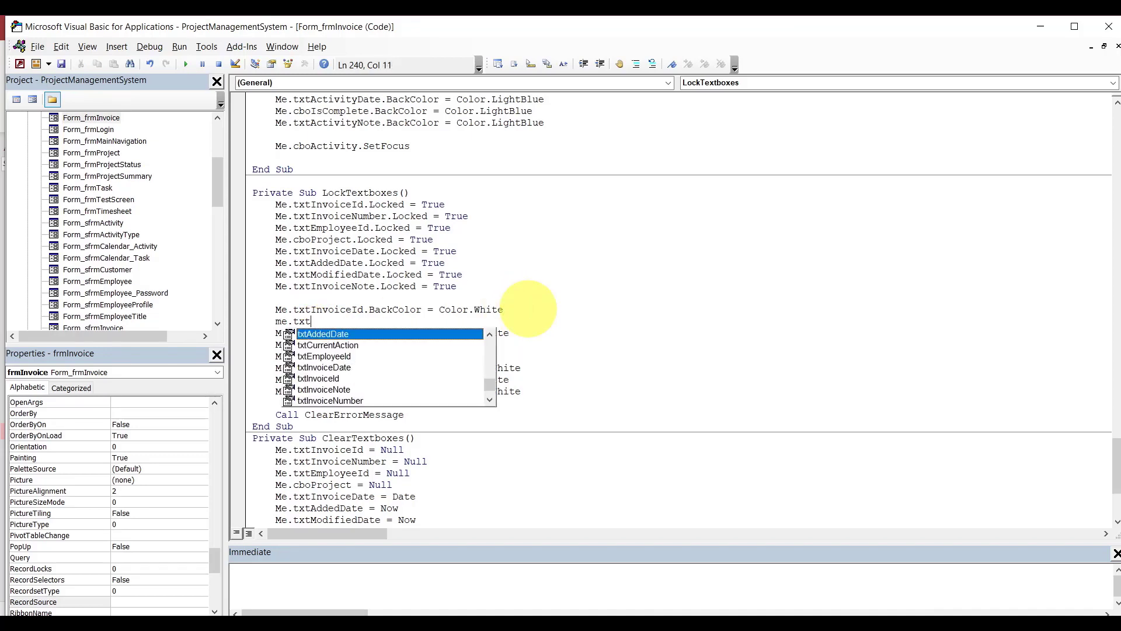
key(Down)
key(Down)
key(Down)
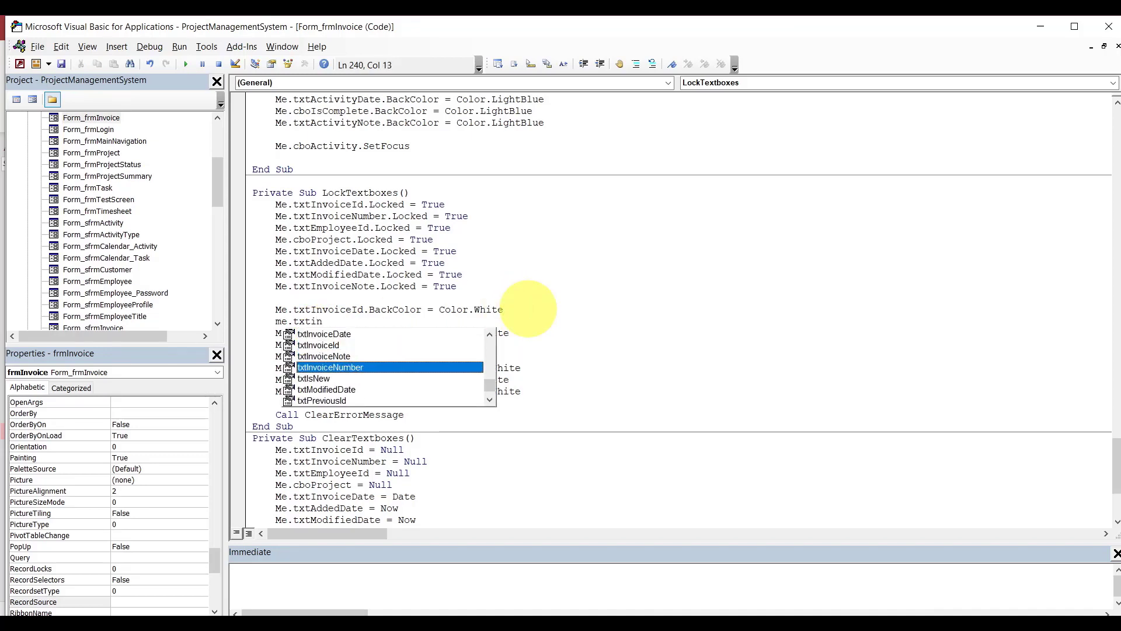
key(Tab)
text(.BackColor)
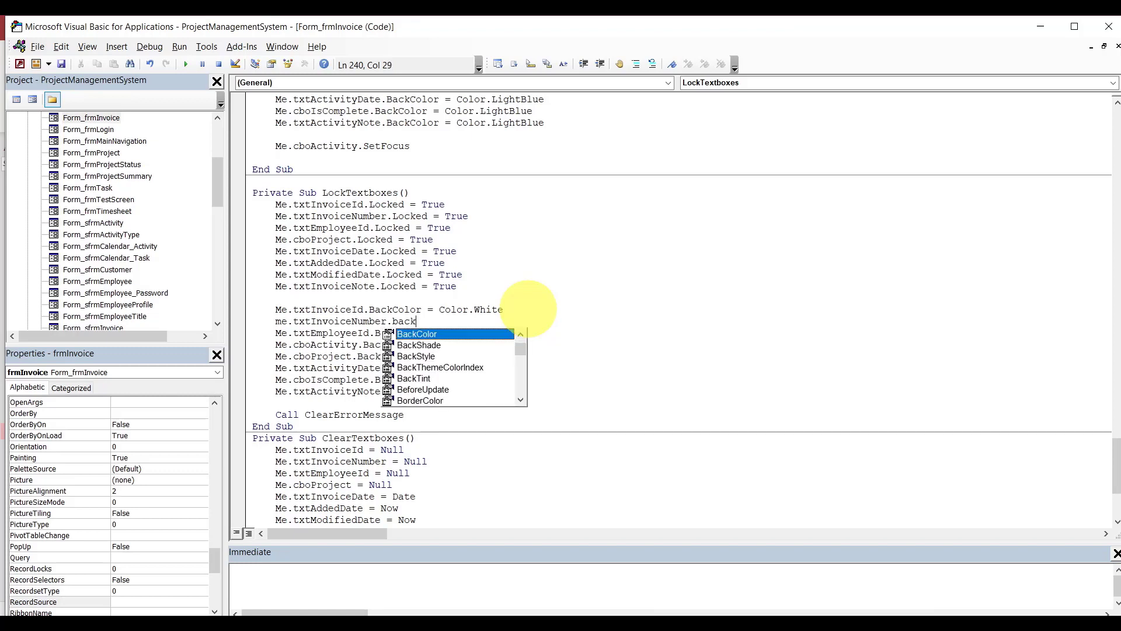
key(Tab)
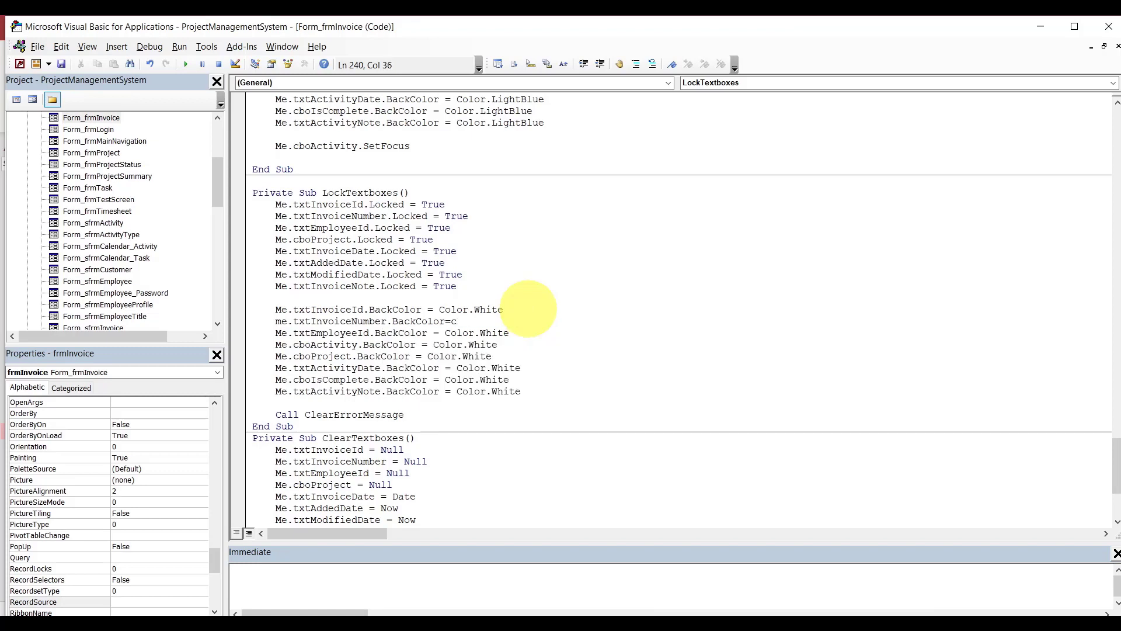
text(=color.White)
Delete the cboActivity BackColor line from LockTextboxes.
double_click(352, 345)
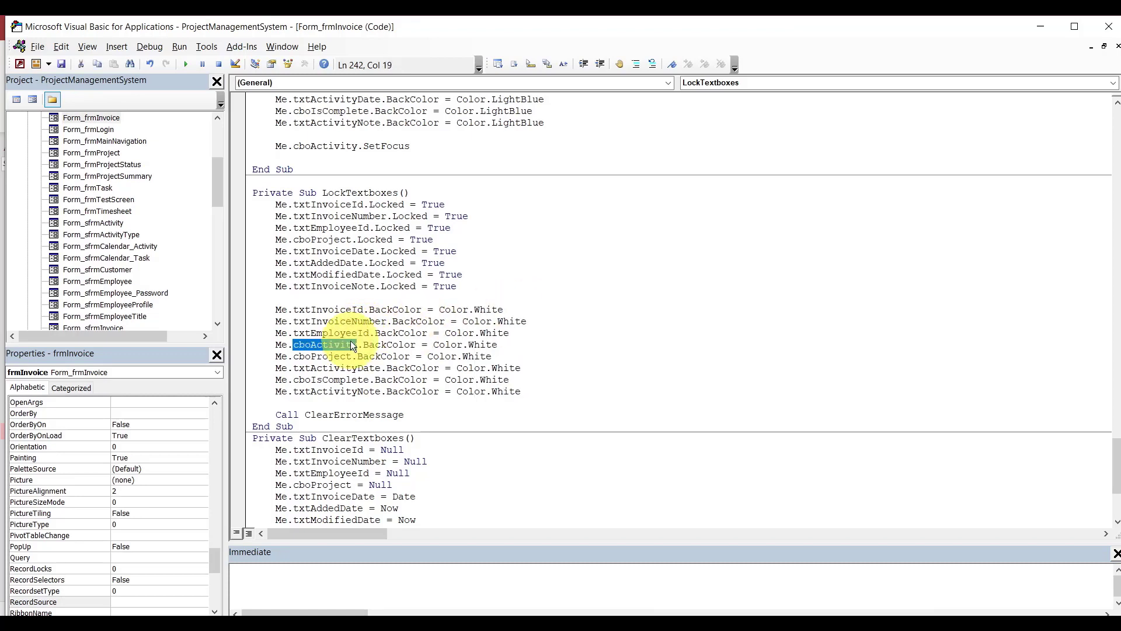
click(534, 341)
key(shift+Home)
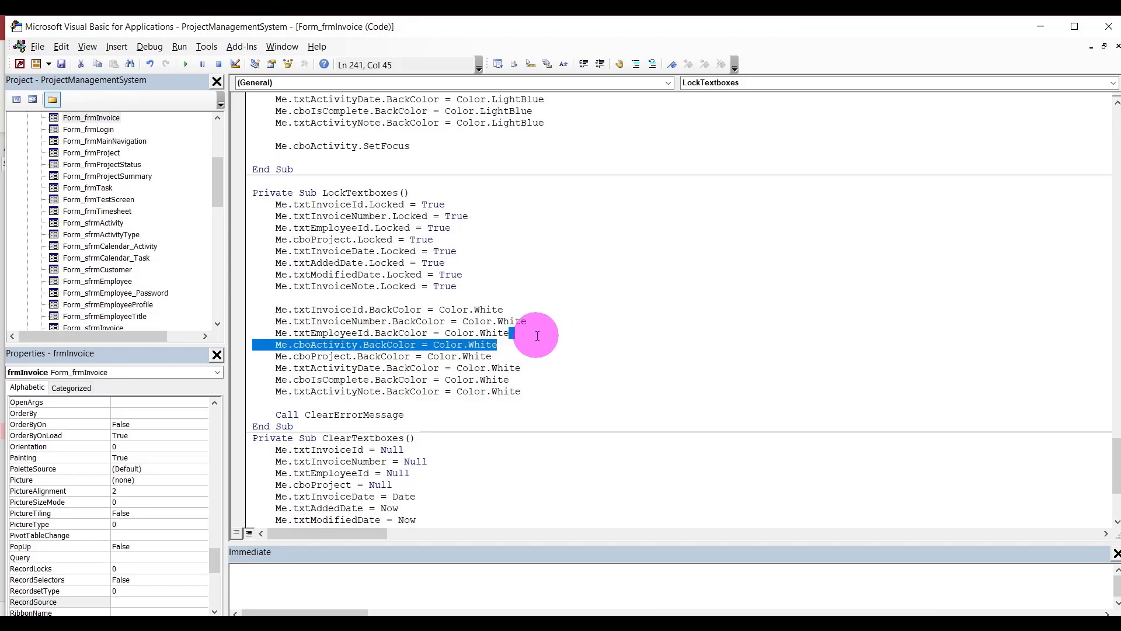
key(BackSpace)
key(BackSpace)
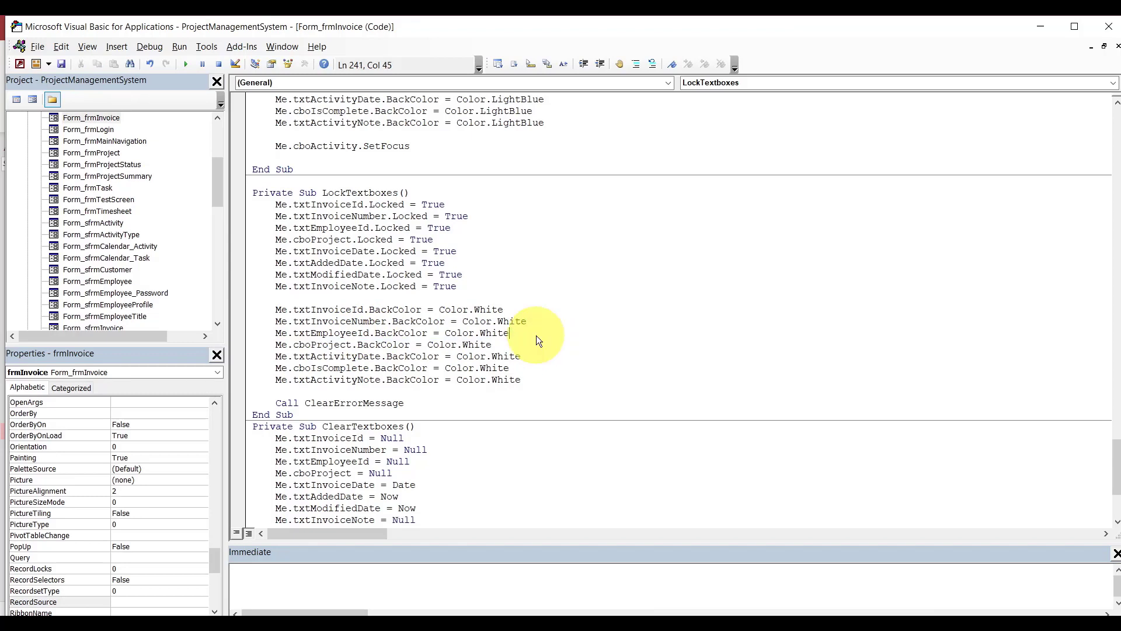
Rename txtActivityDate to txtInvoiceDate and replace cboIsComplete with txtAddedDate in the colour lines.
double_click(330, 345)
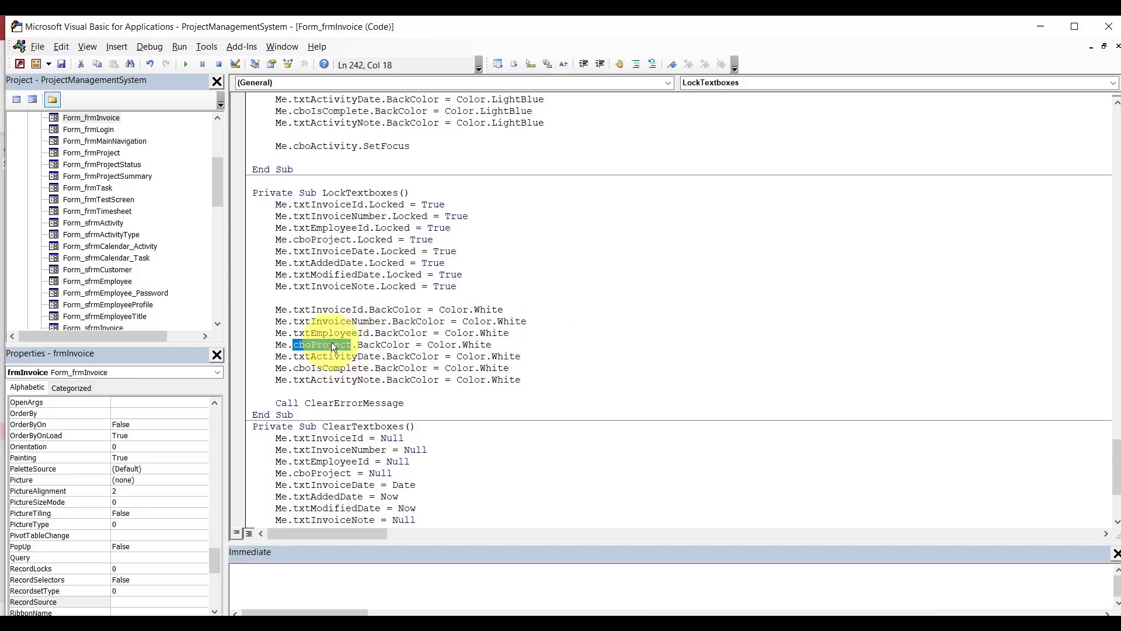
click(359, 358)
key(BackSpace)
key(BackSpace)
key(BackSpace)
key(BackSpace)
key(BackSpace)
key(BackSpace)
key(BackSpace)
key(BackSpace)
text(i)
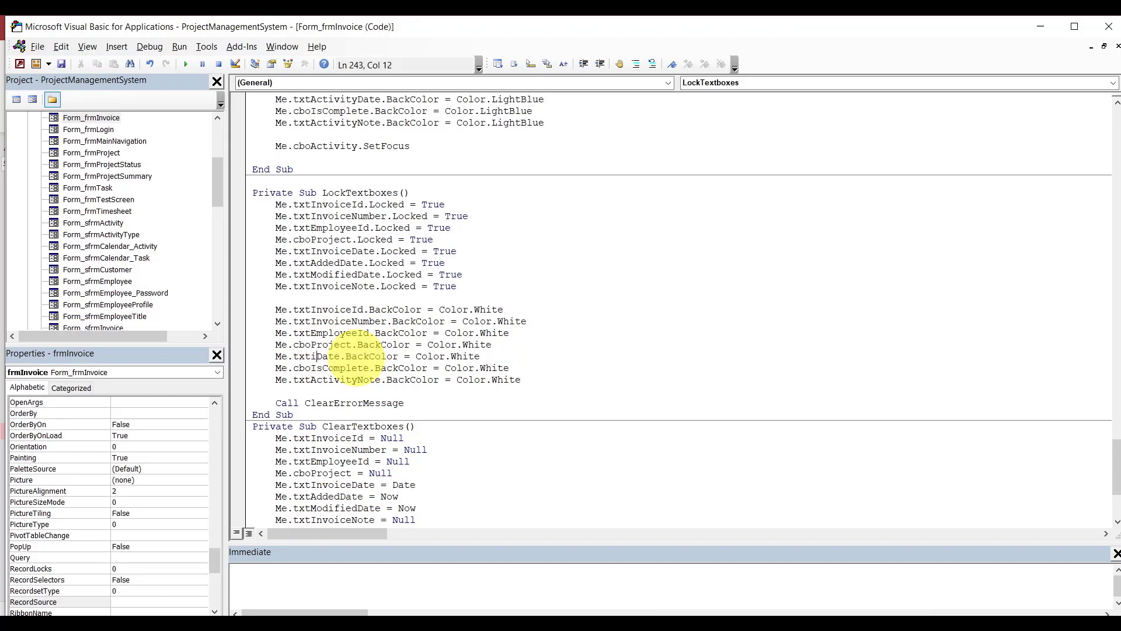
text(nvoice)
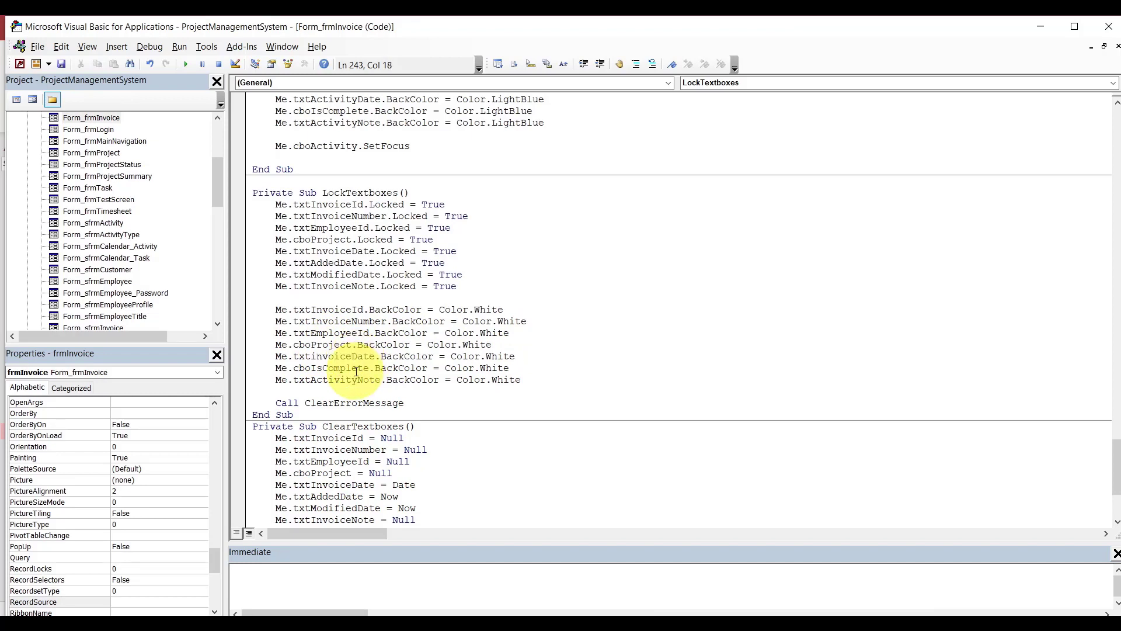
double_click(357, 371)
key(BackSpace)
key(BackSpace)
text(.)
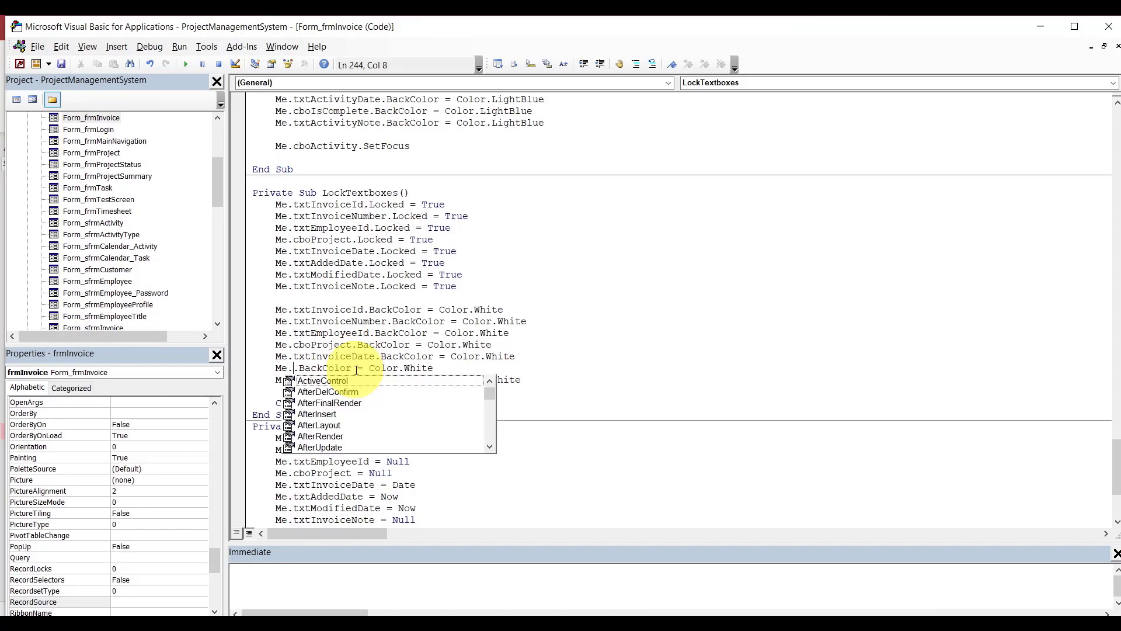
text(txt)
key(Tab)
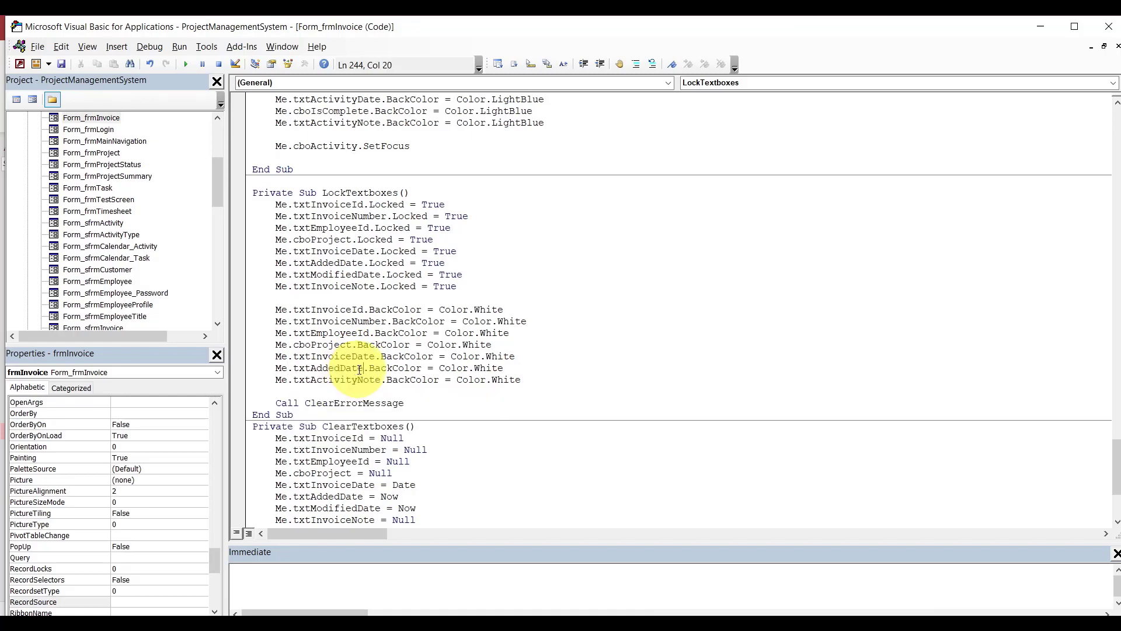
Rename txtActivityNote to txtInvoiceNote and add a txtModifiedDate.BackColor = Color.White line above it.
key(BackSpace)
key(BackSpace)
key(BackSpace)
key(BackSpace)
key(BackSpace)
key(BackSpace)
key(BackSpace)
key(BackSpace)
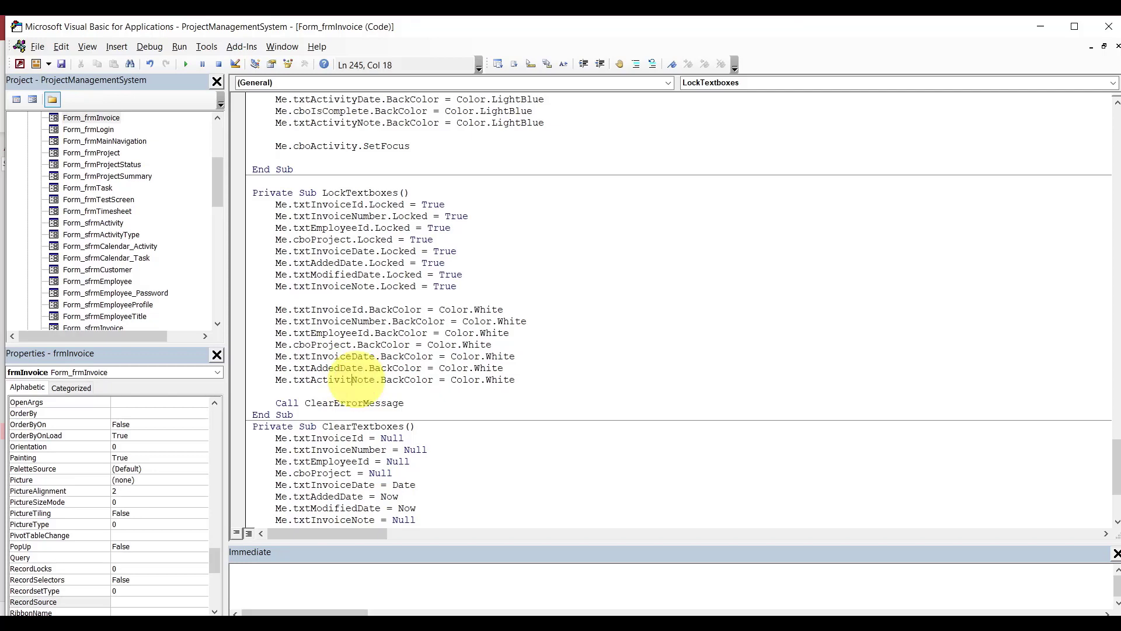
text(invoice)
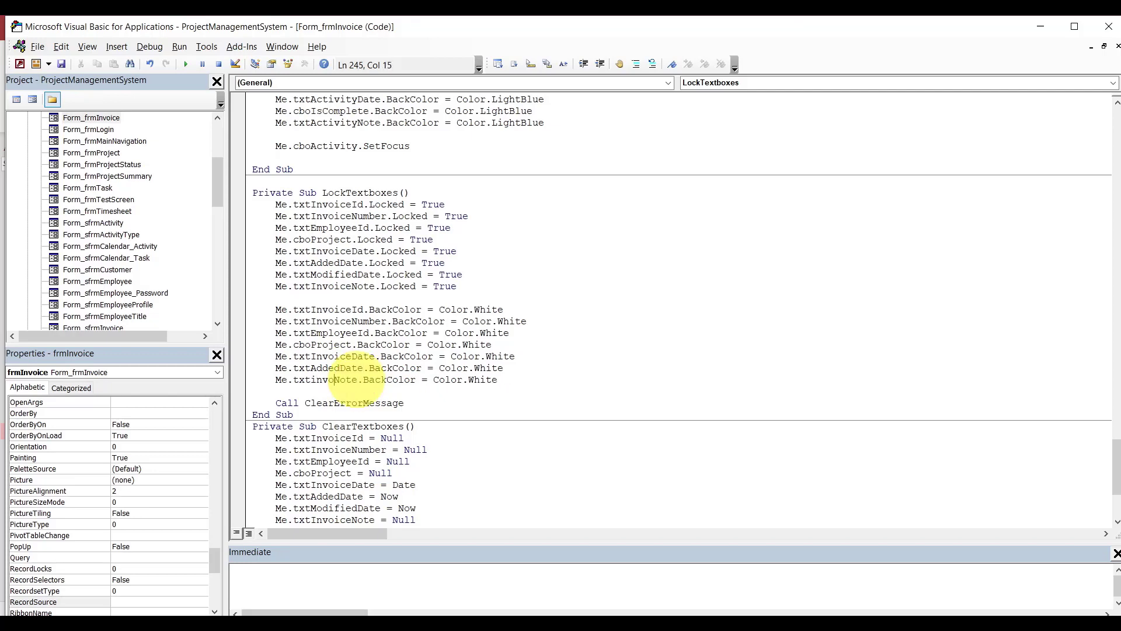
key(Home)
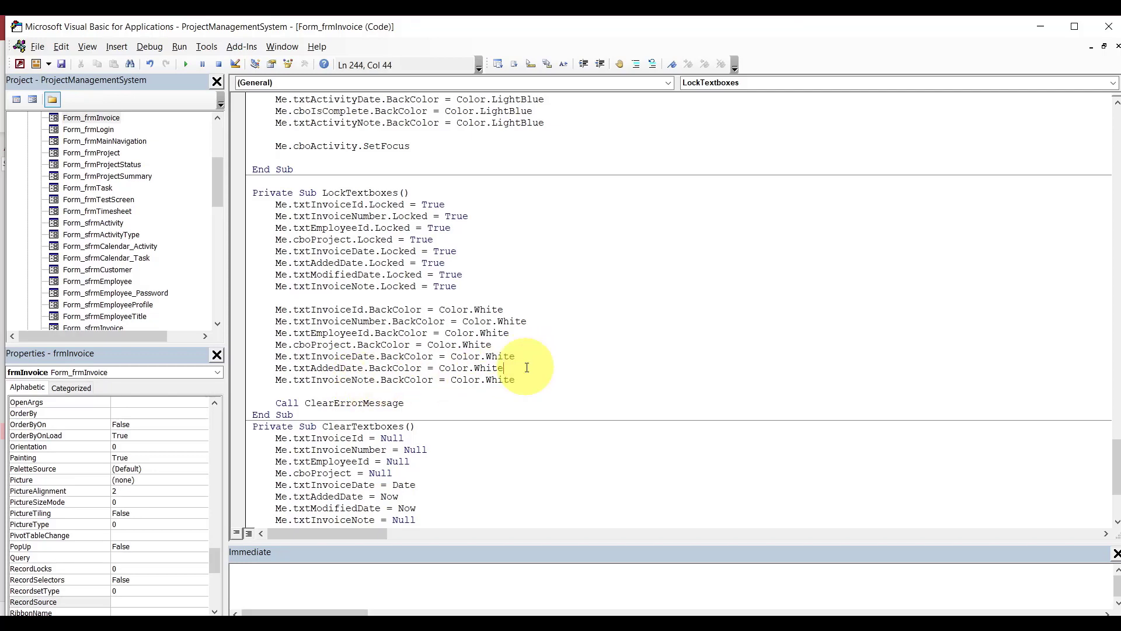
key(Return)
key(Up)
text(me.txt)
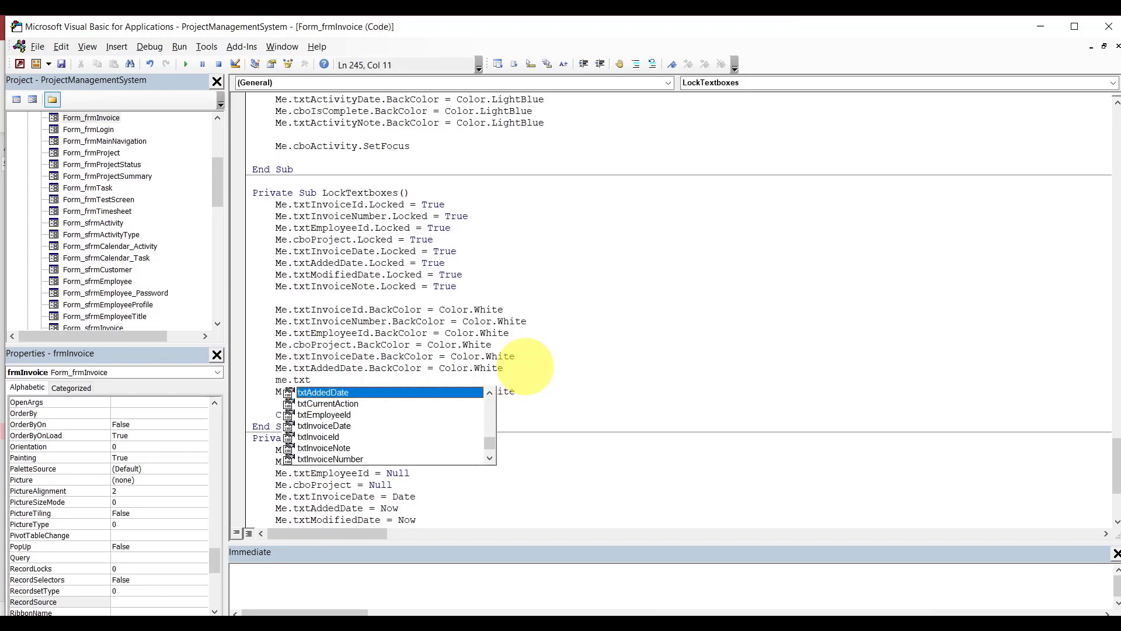
text(M)
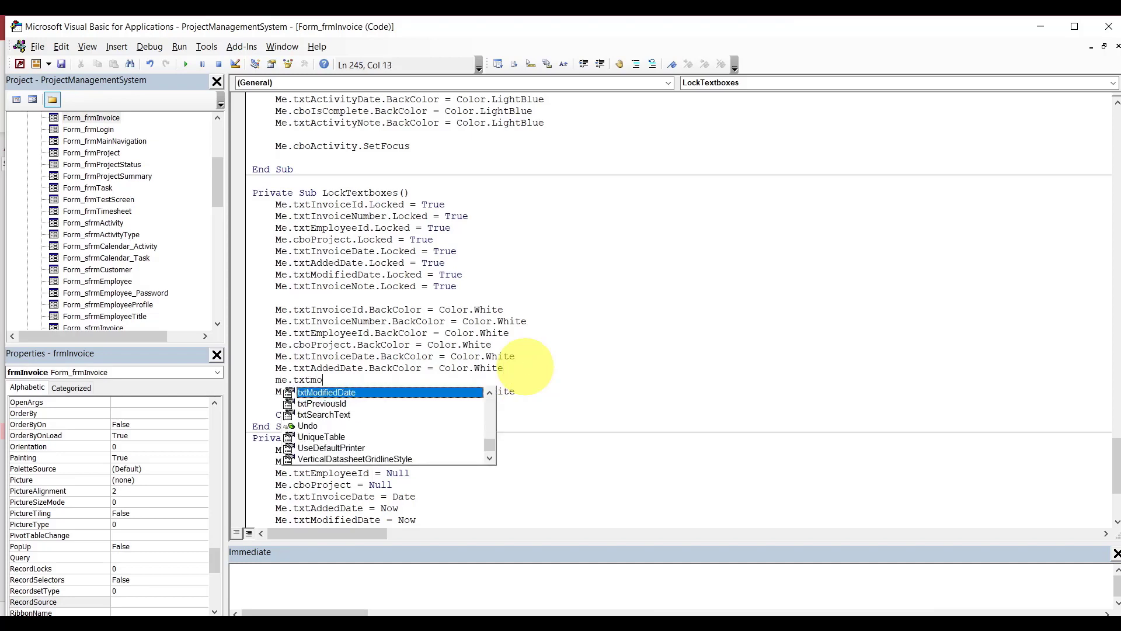
key(Tab)
text(.)
key(Tab)
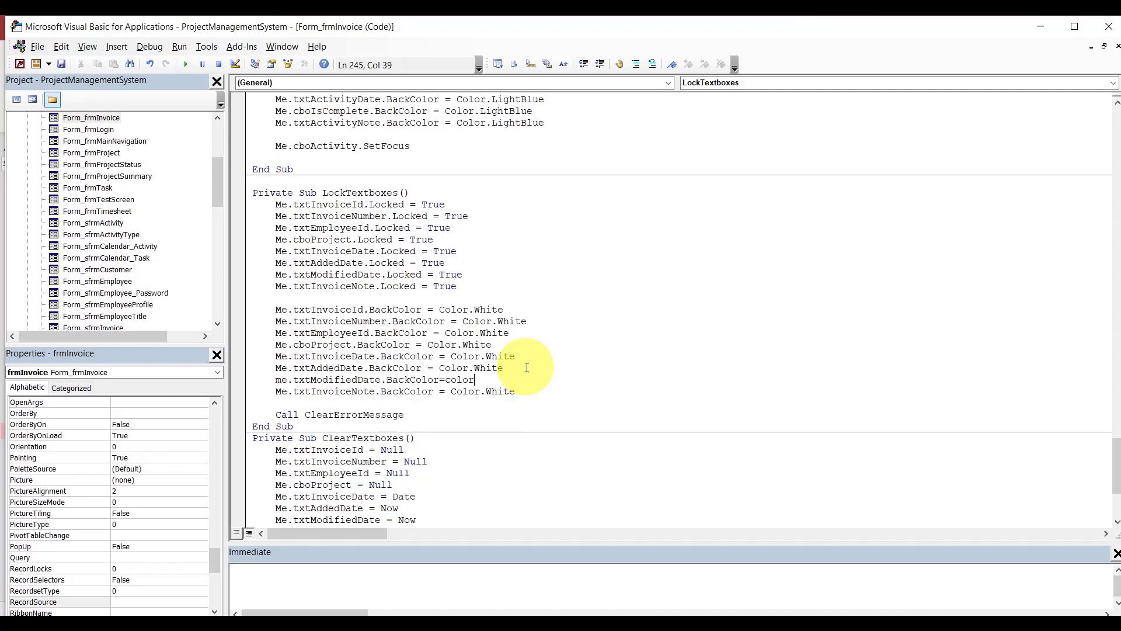
text(.w)
key(Tab)
click(566, 334)
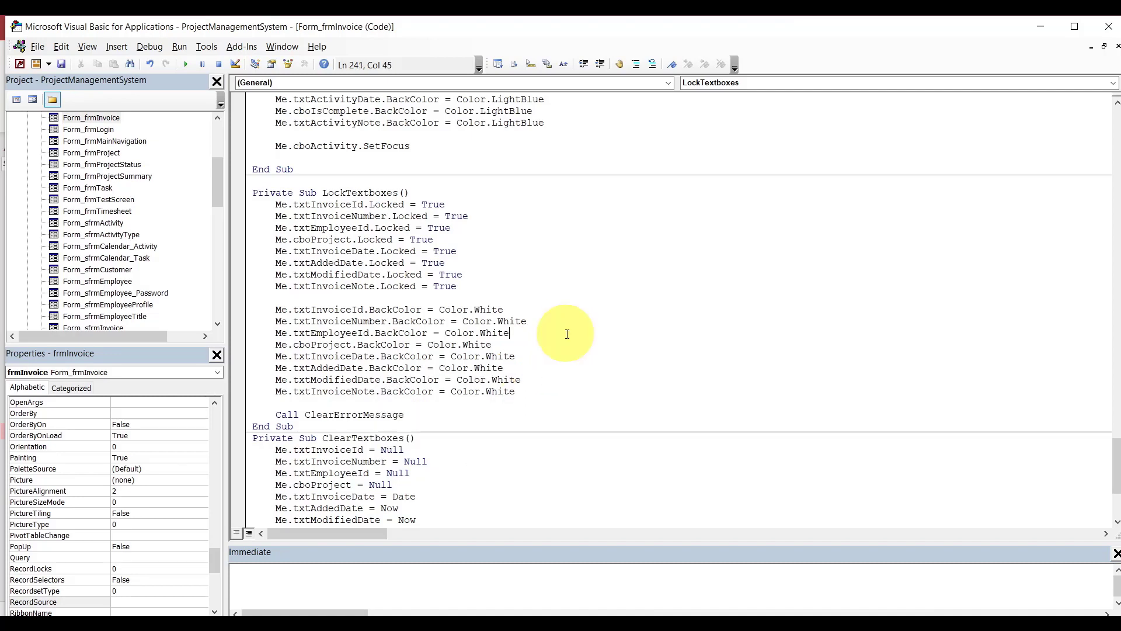
In UnLockTextboxes, rename txtActivityId to txtInvoiceId and delete the cboActivity Locked line.
drag(1117, 459, 1115, 417)
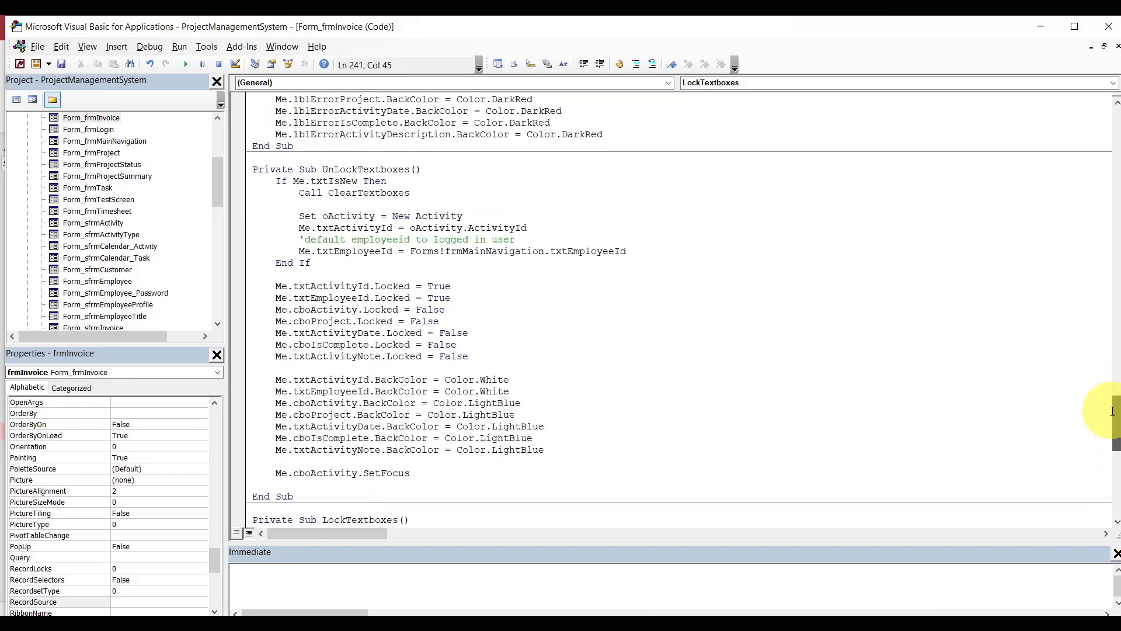
double_click(369, 286)
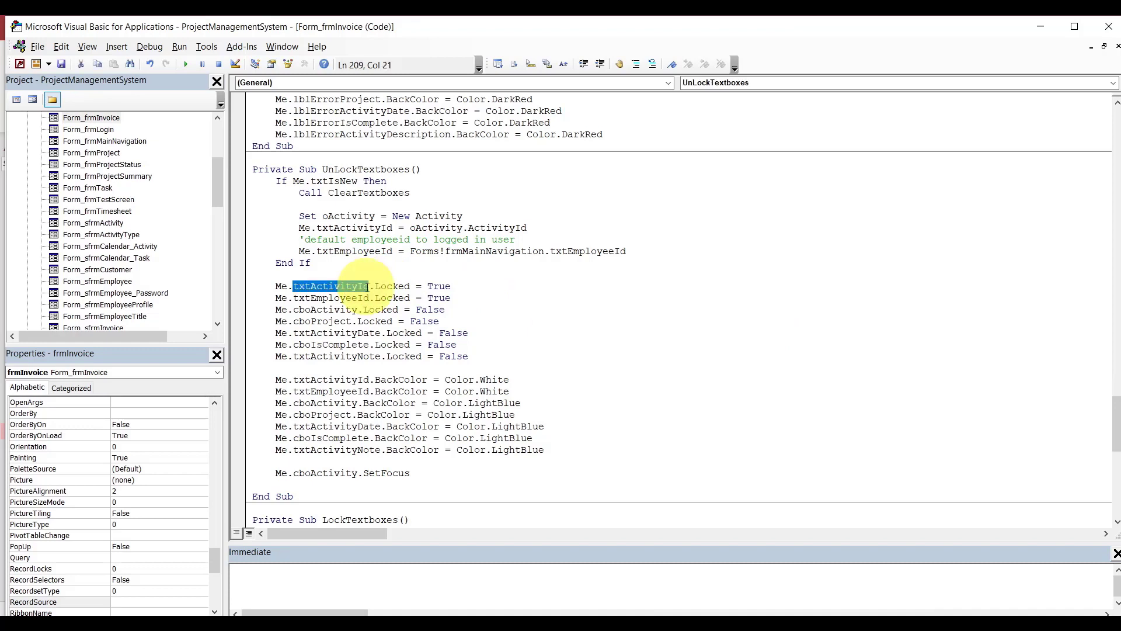
text(txtin)
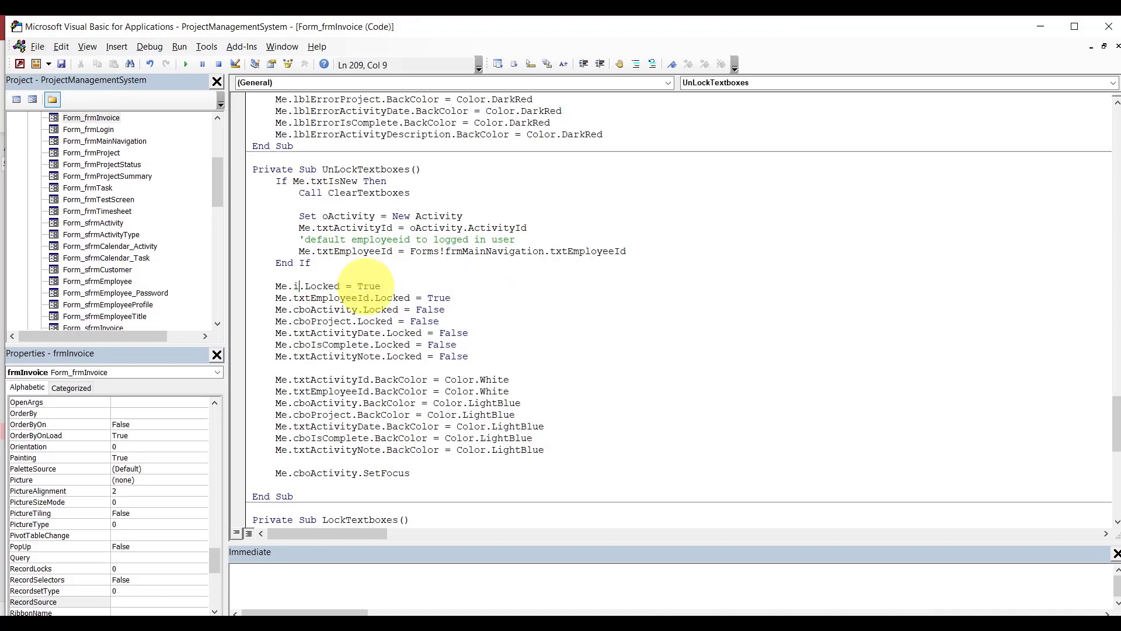
text(voiceid)
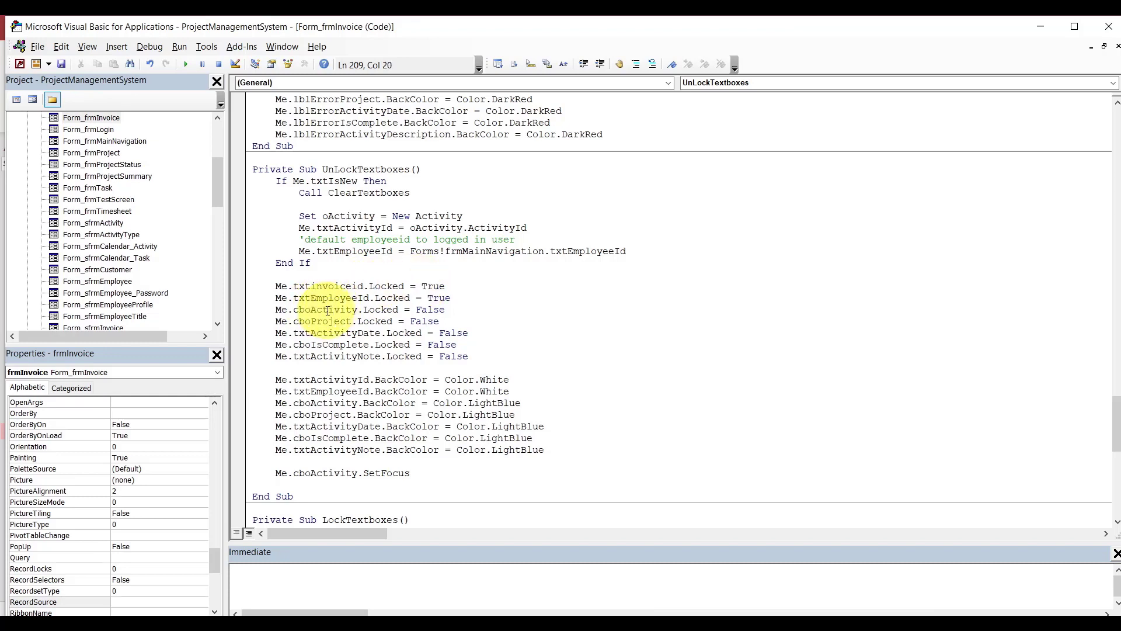
click(461, 302)
key(shift+Down)
key(Delete)
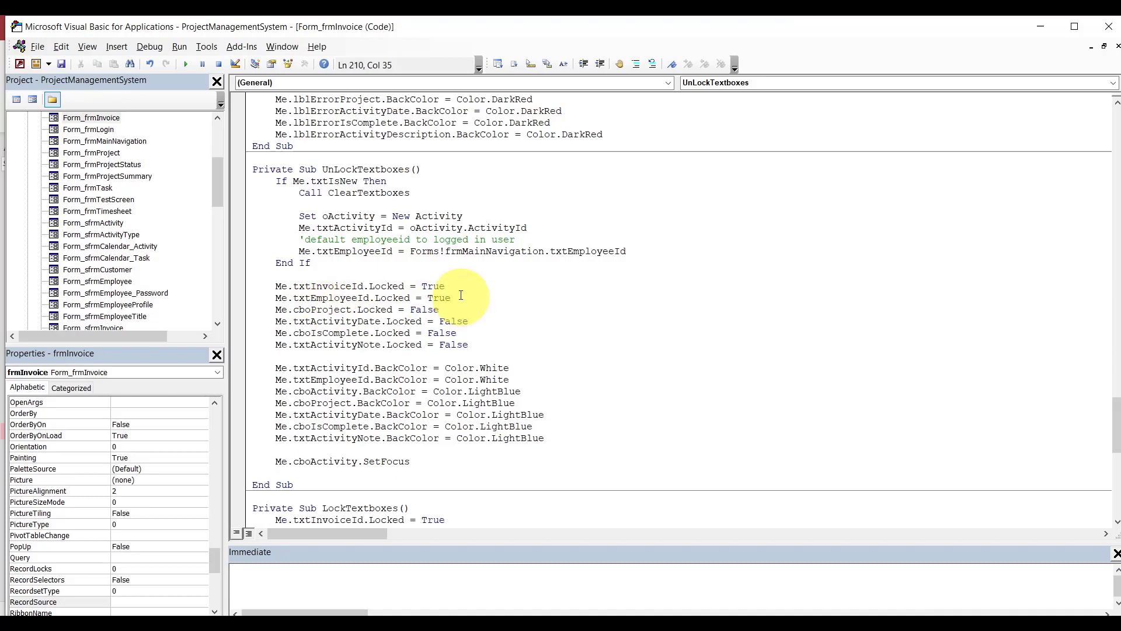
Add a Me.txtInvoiceNumber.Locked = True line below txtInvoiceId.
click(458, 287)
key(Return)
text(me)
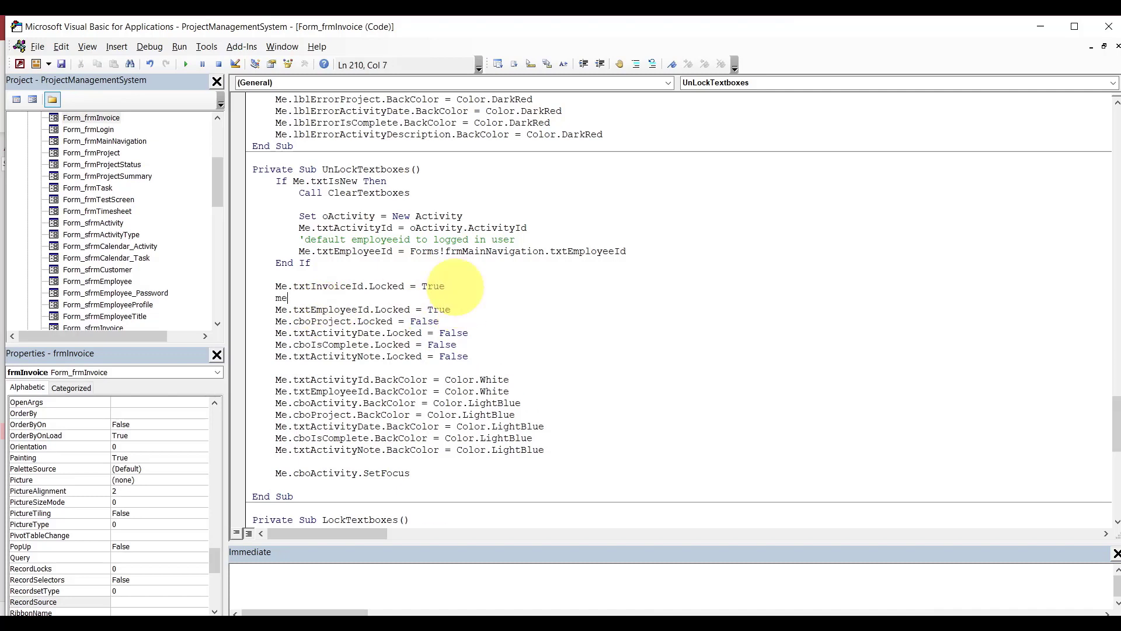
text(.txti)
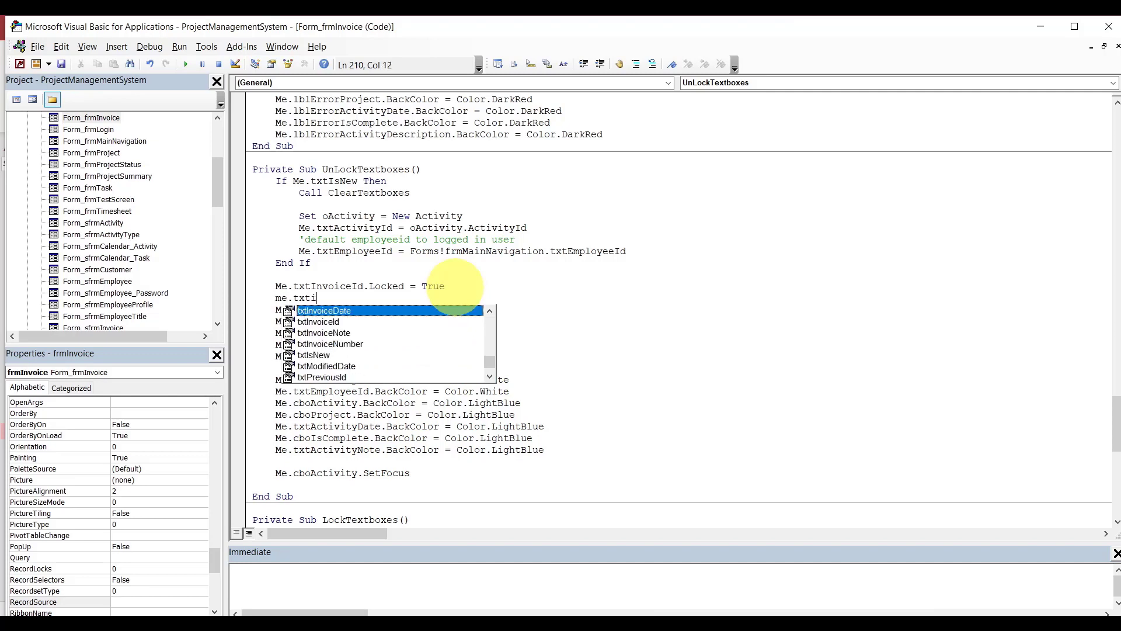
text(n)
key(Down)
key(Down)
key(Down)
text(.l)
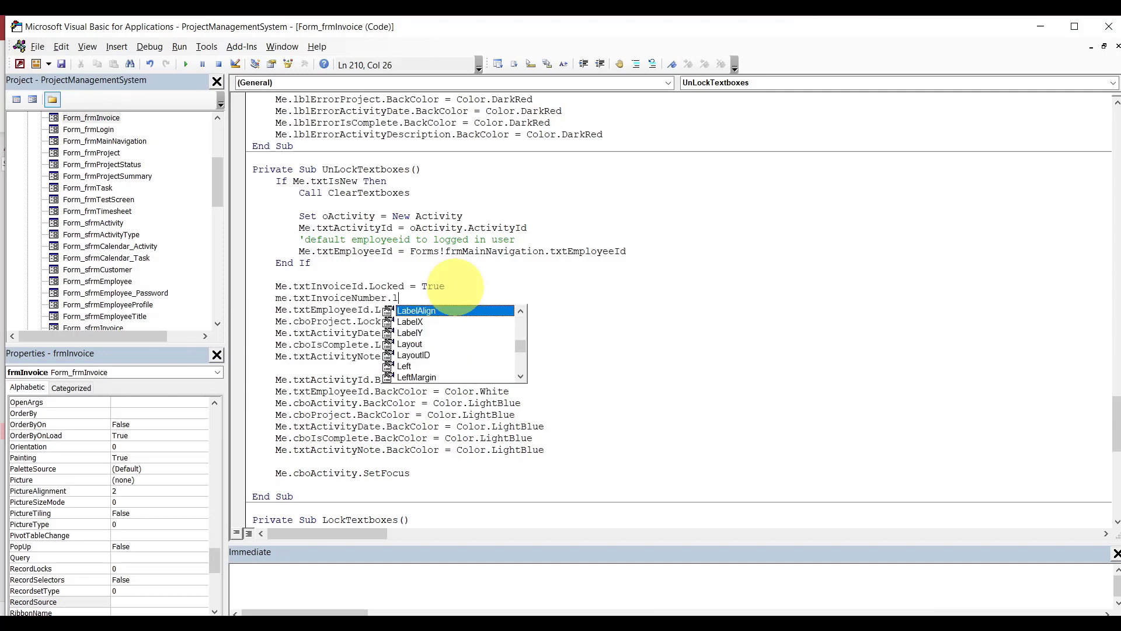
text(ocked=True)
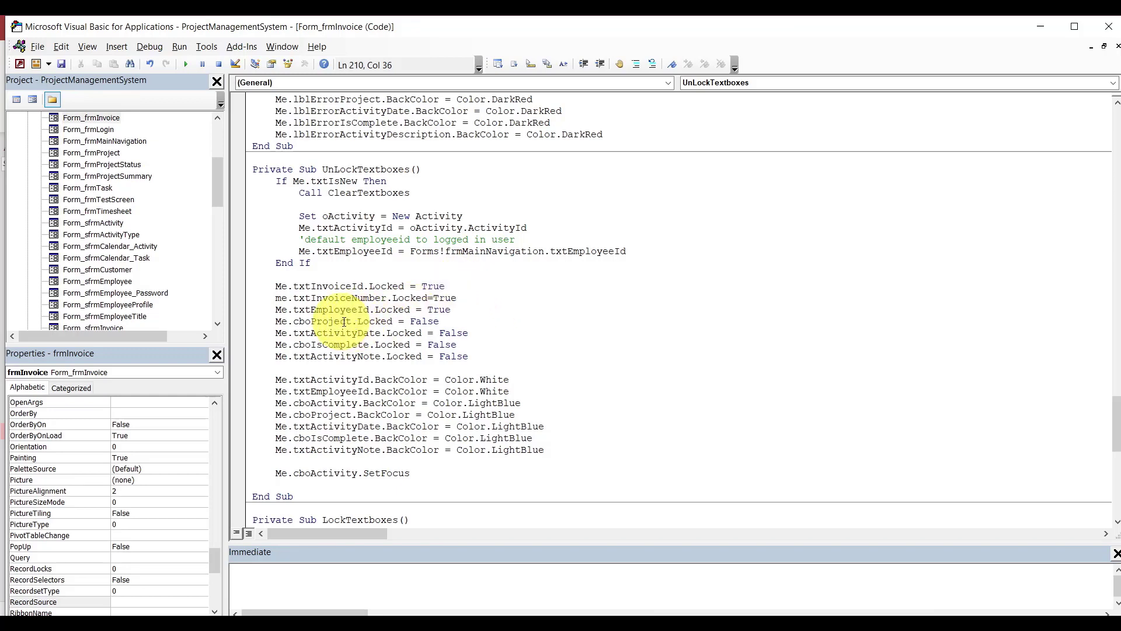
Rename the txtActivityDate Locked line to txtInvoiceDate.
drag(1116, 406, 1117, 421)
scroll(1118, 422, down, 3)
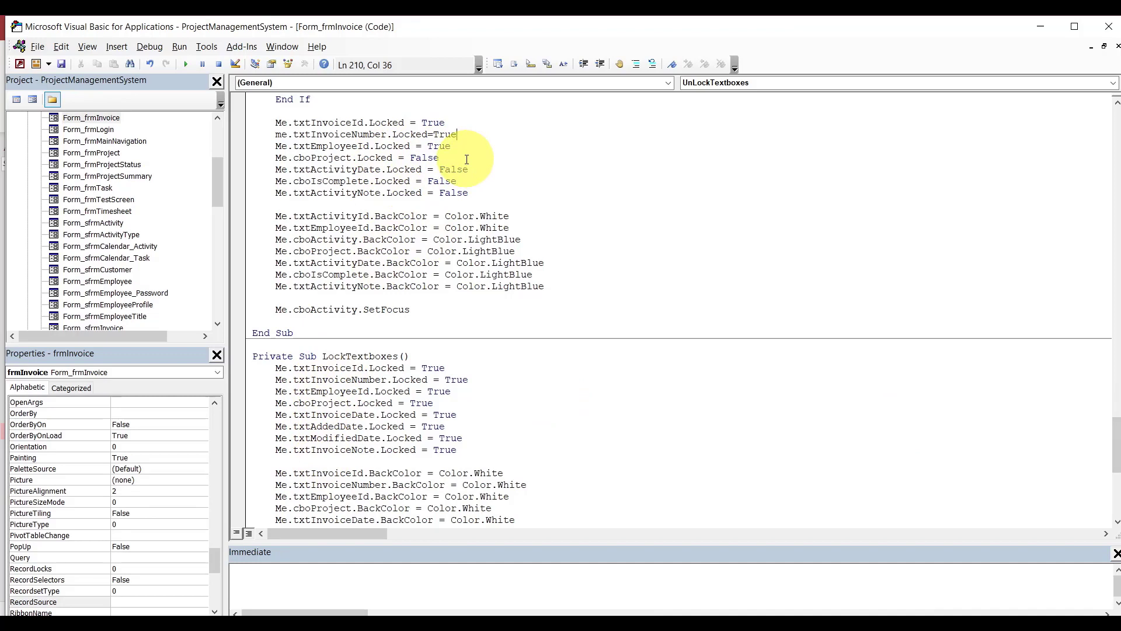
click(357, 170)
key(BackSpace)
key(BackSpace)
key(BackSpace)
key(BackSpace)
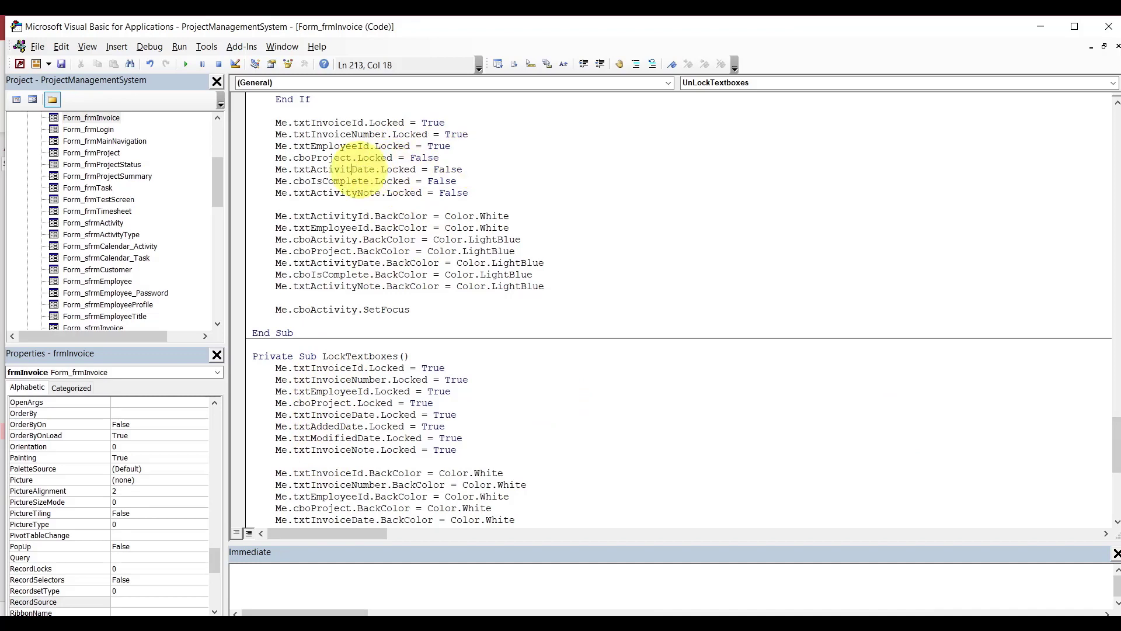
key(BackSpace)
key(BackSpace)
key(BackSpace)
key(BackSpace)
text(inv)
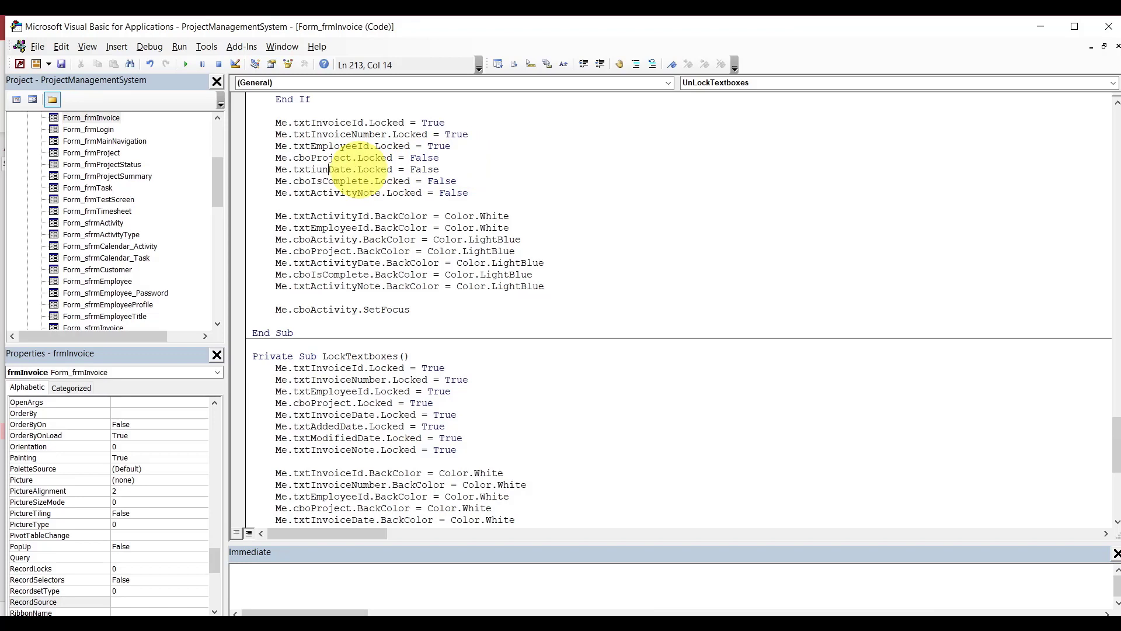
key(BackSpace)
key(BackSpace)
text(nvoice)
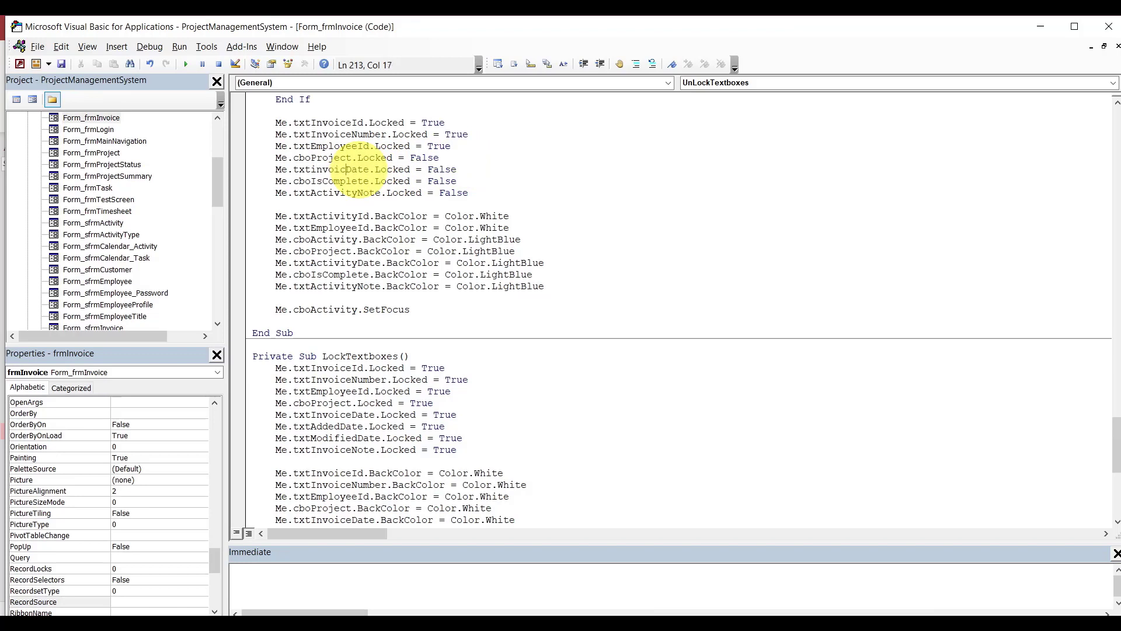
Replace cboIsComplete with txtAddedDate.Locked = True and add txtModifiedDate.Locked = True.
double_click(355, 182)
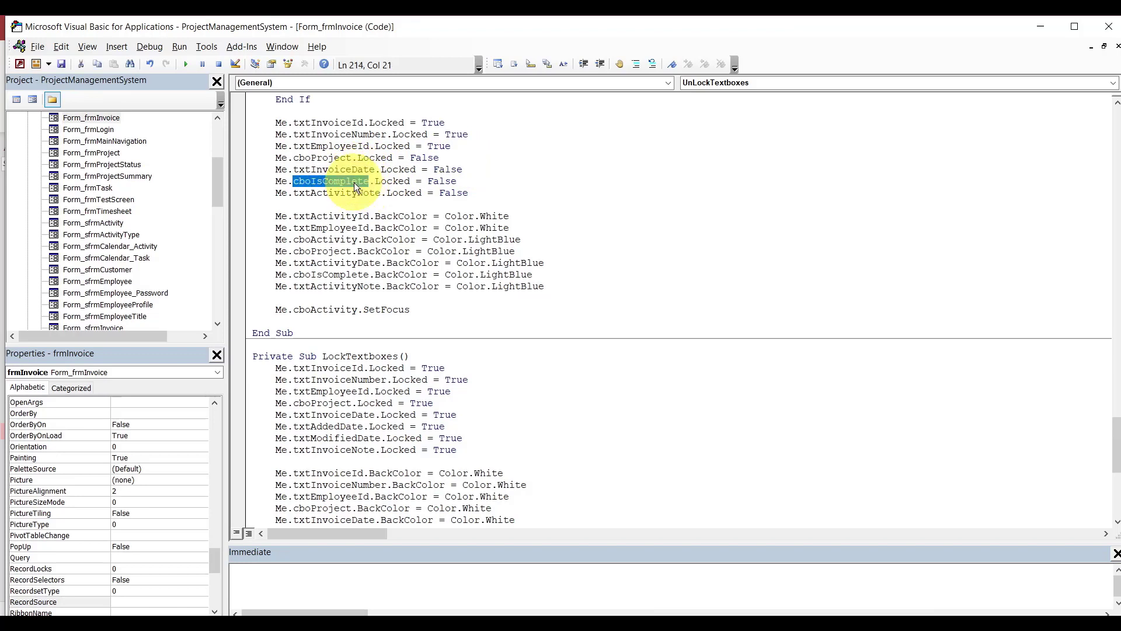
key(BackSpace)
key(BackSpace)
text(.)
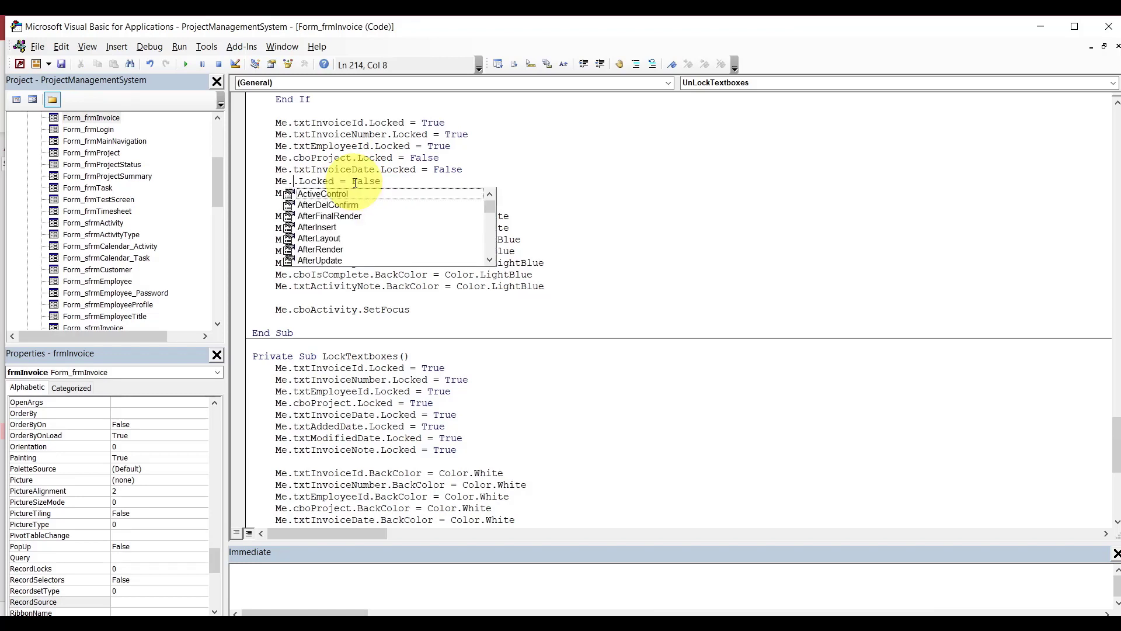
text(txtAddedDate)
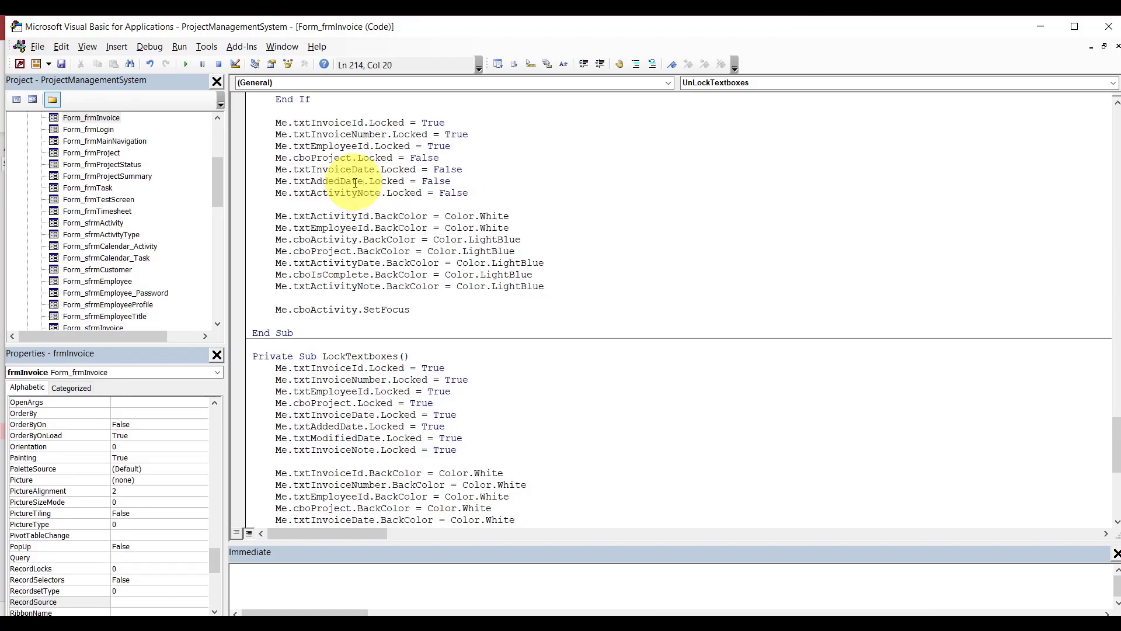
click(463, 181)
key(Return)
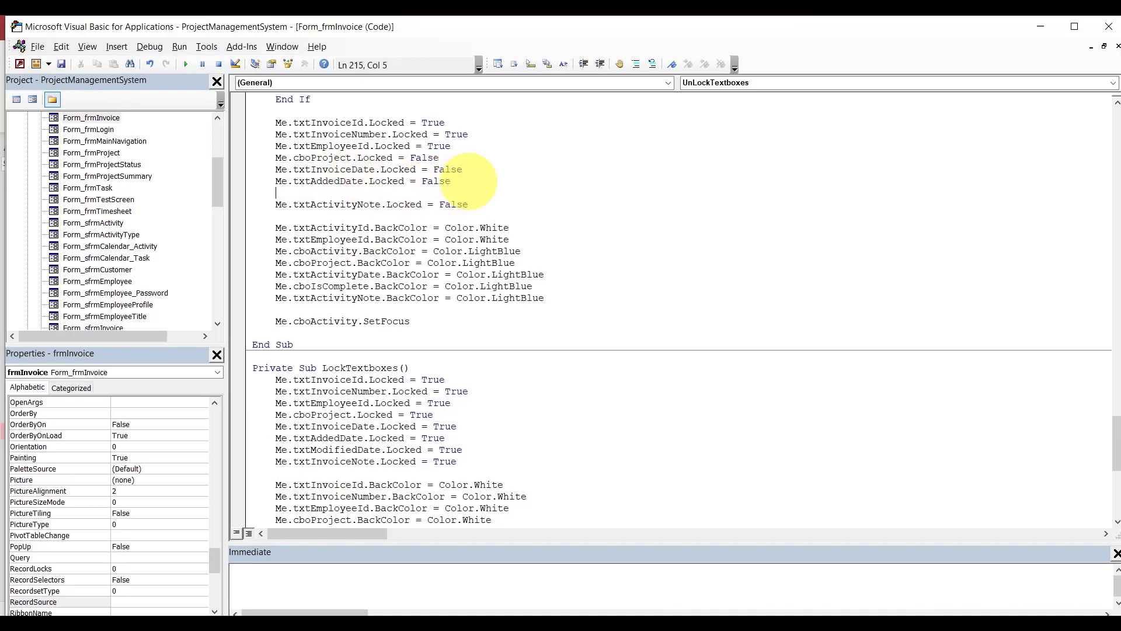
text(me.txtmo)
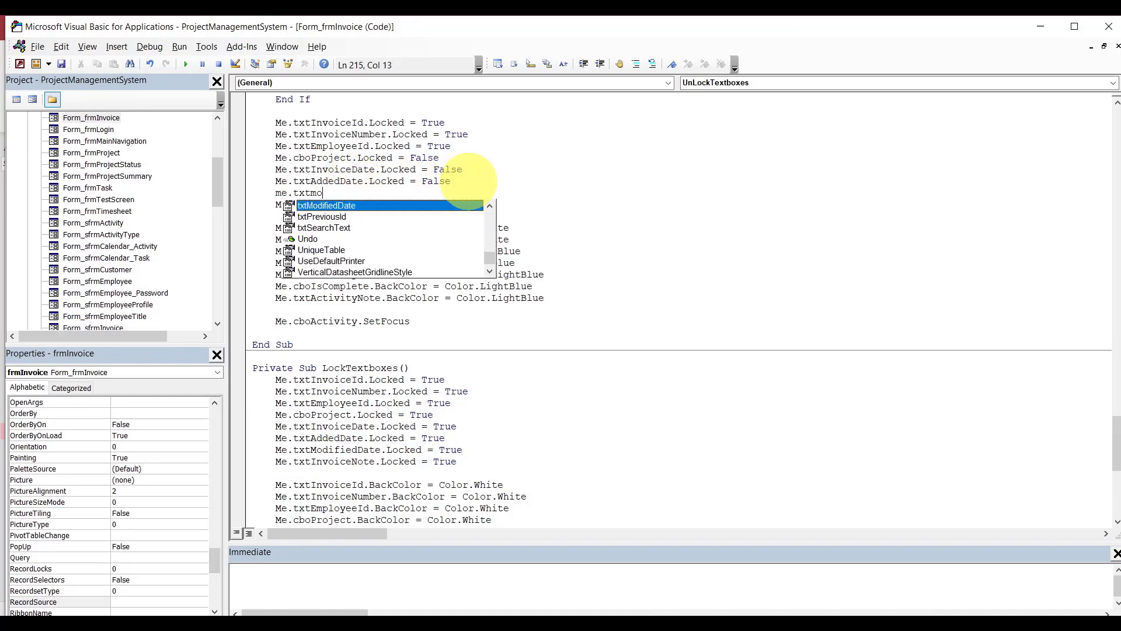
text(difiedDate.Locked)
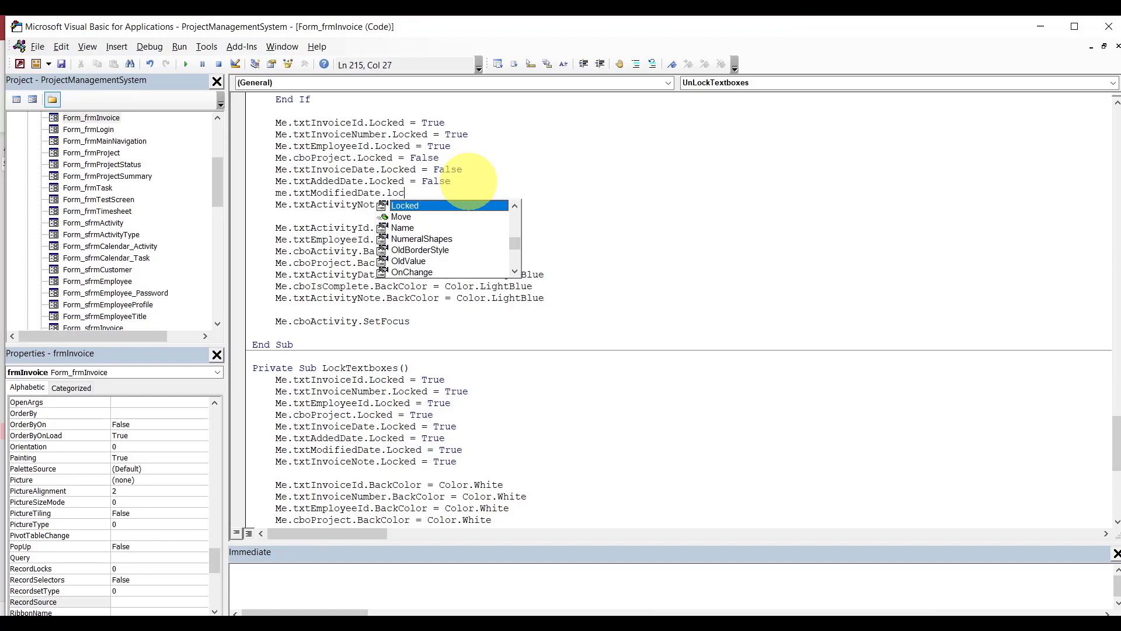
text(=t)
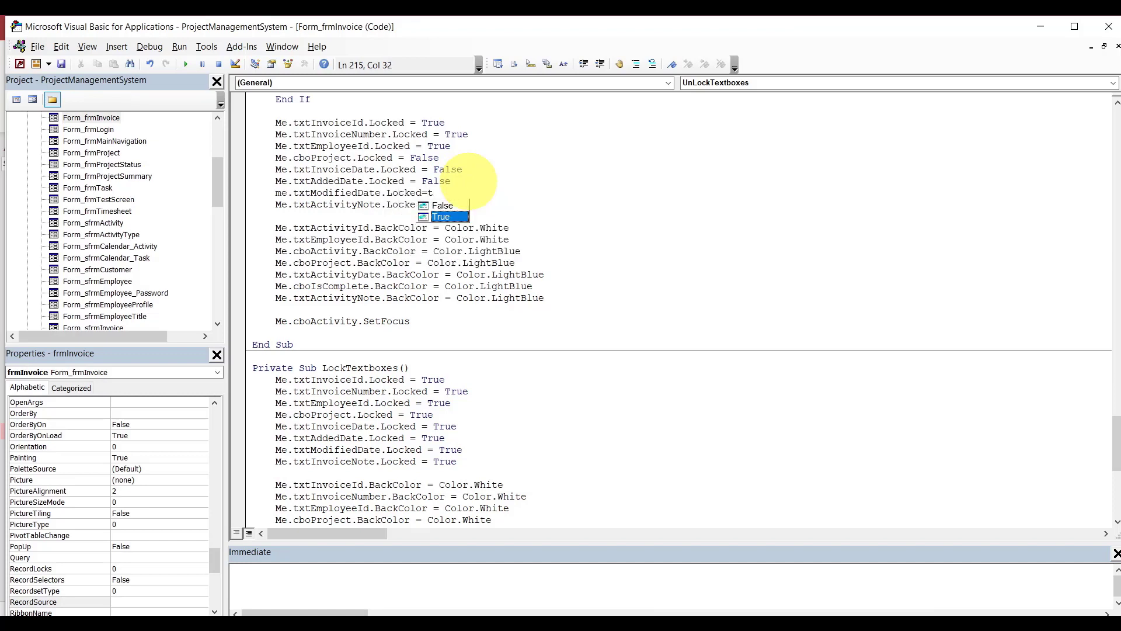
key(Tab)
click(445, 182)
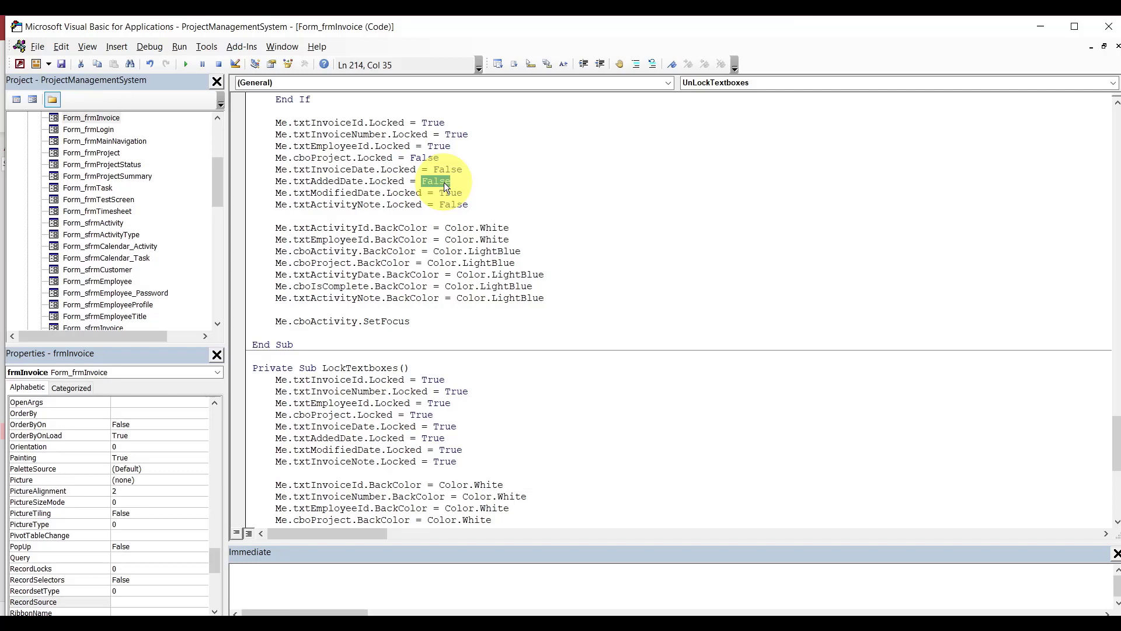
text(true)
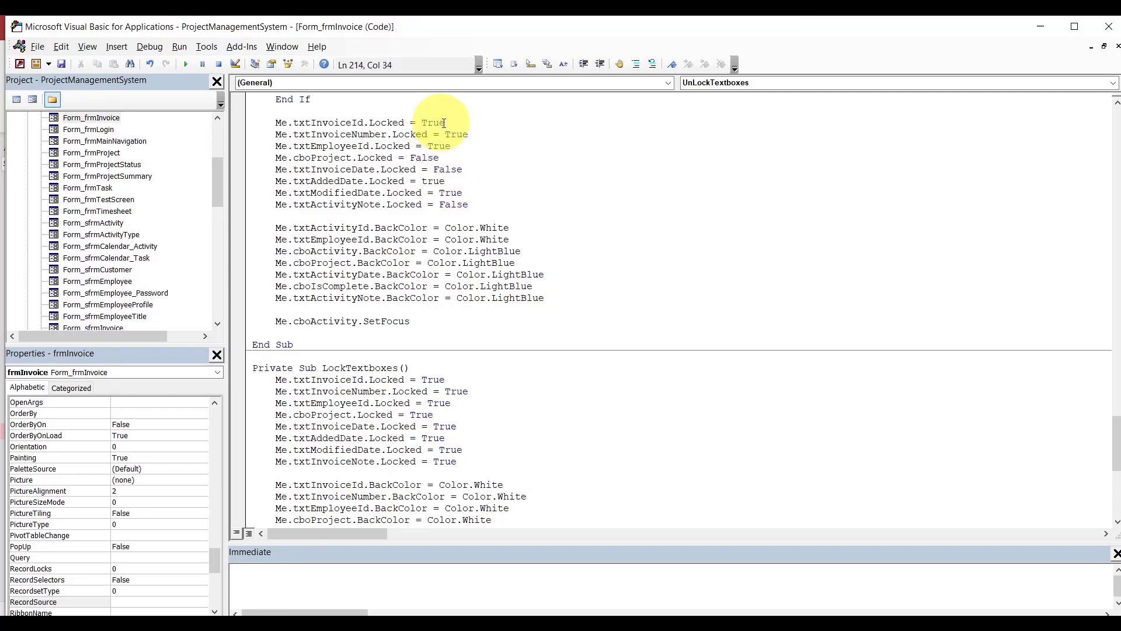
Rename the txtActivityNote Locked line to txtInvoiceNote.
double_click(333, 159)
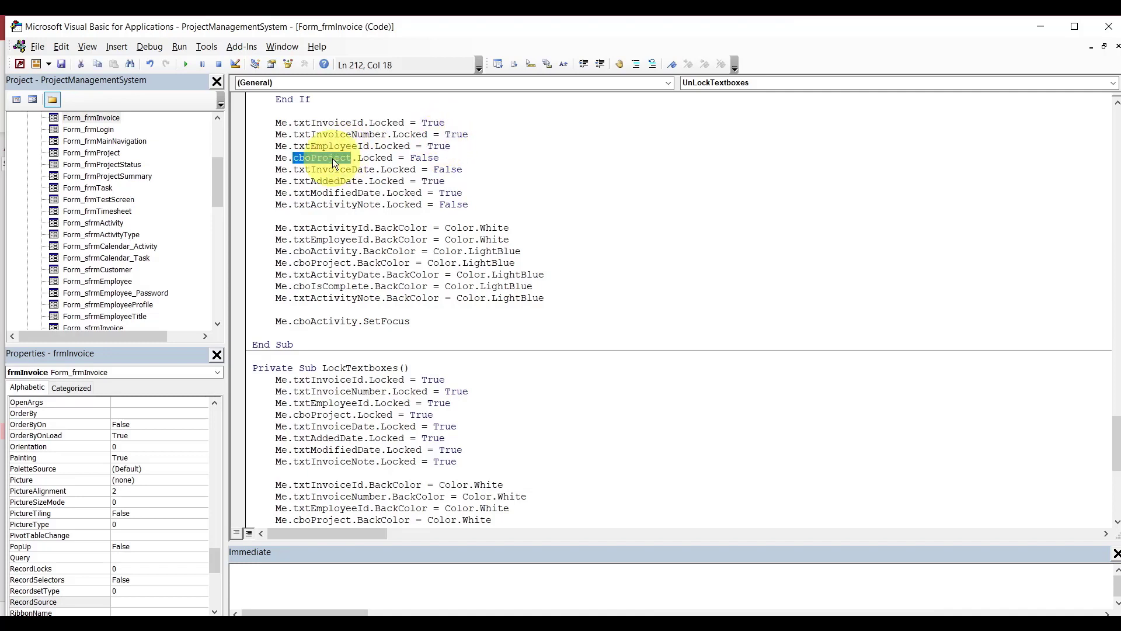
double_click(336, 170)
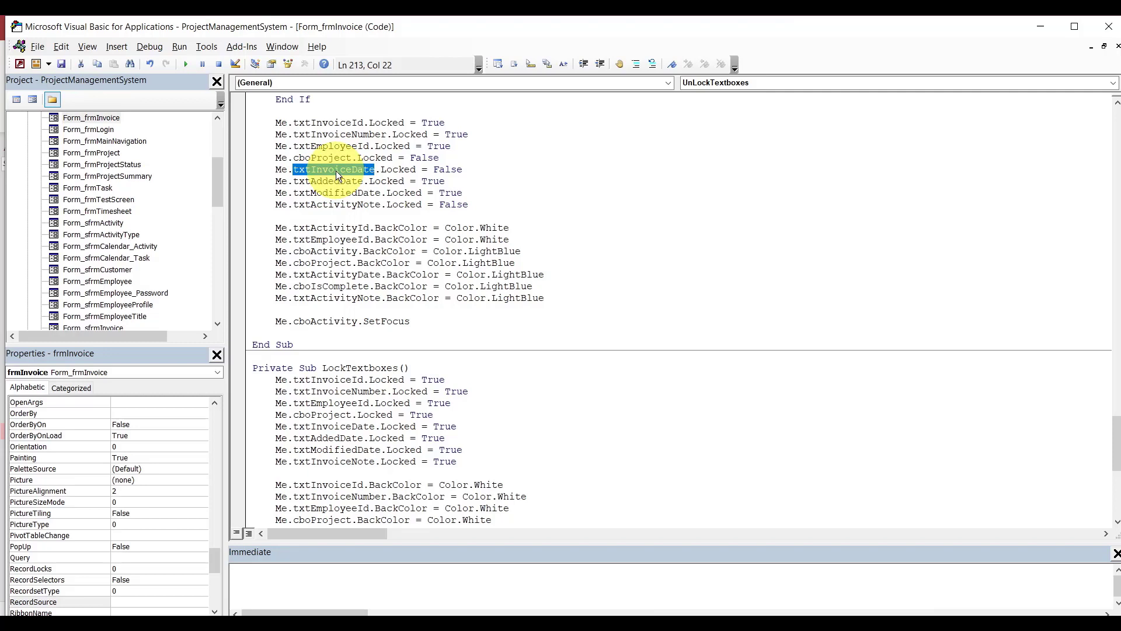
click(358, 204)
key(BackSpace)
key(BackSpace)
key(BackSpace)
key(BackSpace)
key(BackSpace)
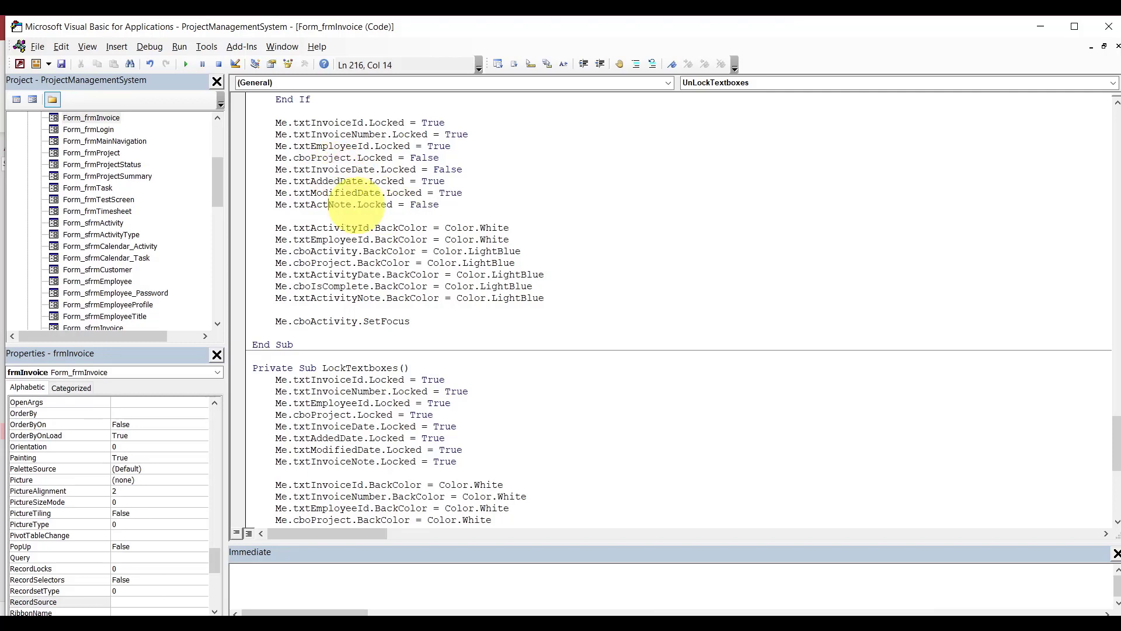
key(BackSpace)
key(BackSpace)
key(BackSpace)
text(invoice)
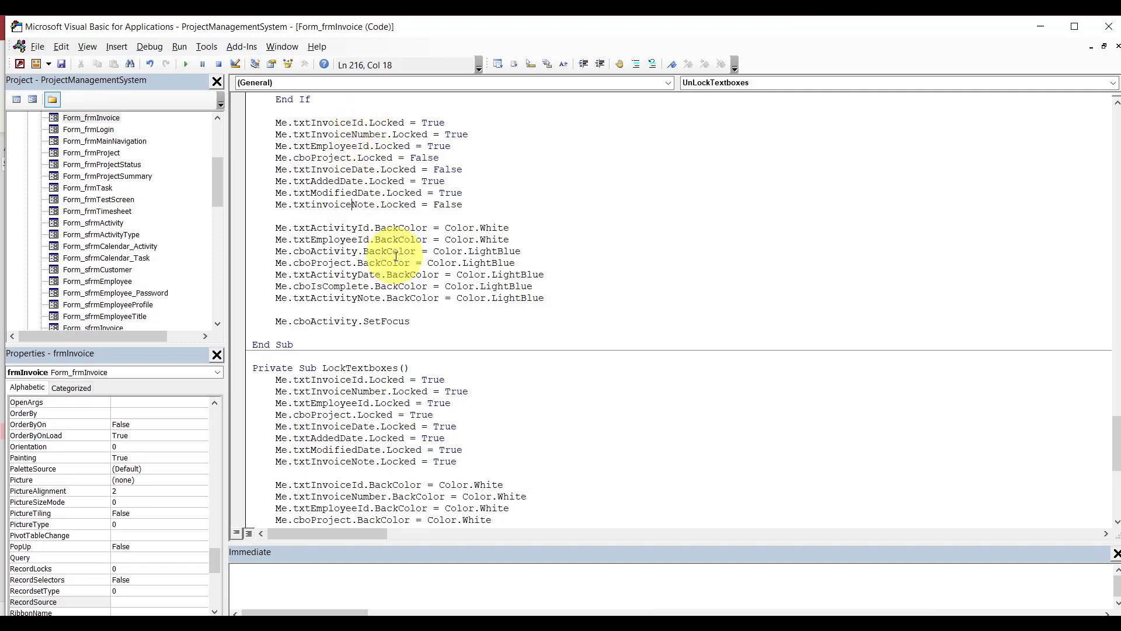
Rename the id colour line to txtInvoiceId and add txtInvoiceNumber.BackColor = Color.White.
click(359, 227)
key(BackSpace)
key(BackSpace)
key(BackSpace)
key(BackSpace)
key(BackSpace)
key(BackSpace)
key(BackSpace)
key(BackSpace)
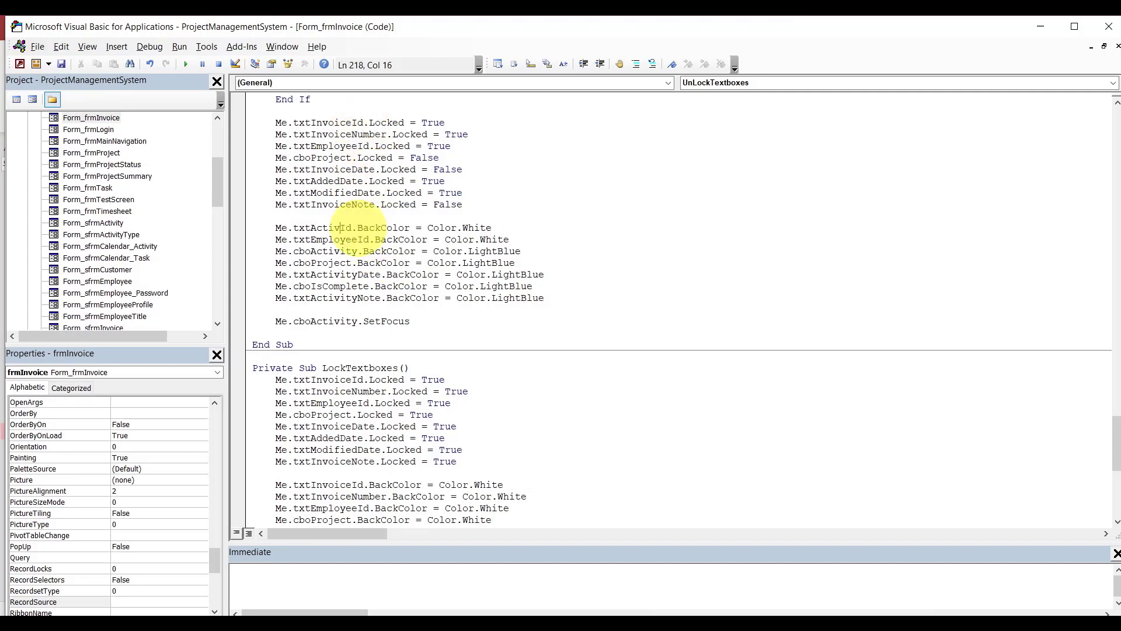
text(invoice)
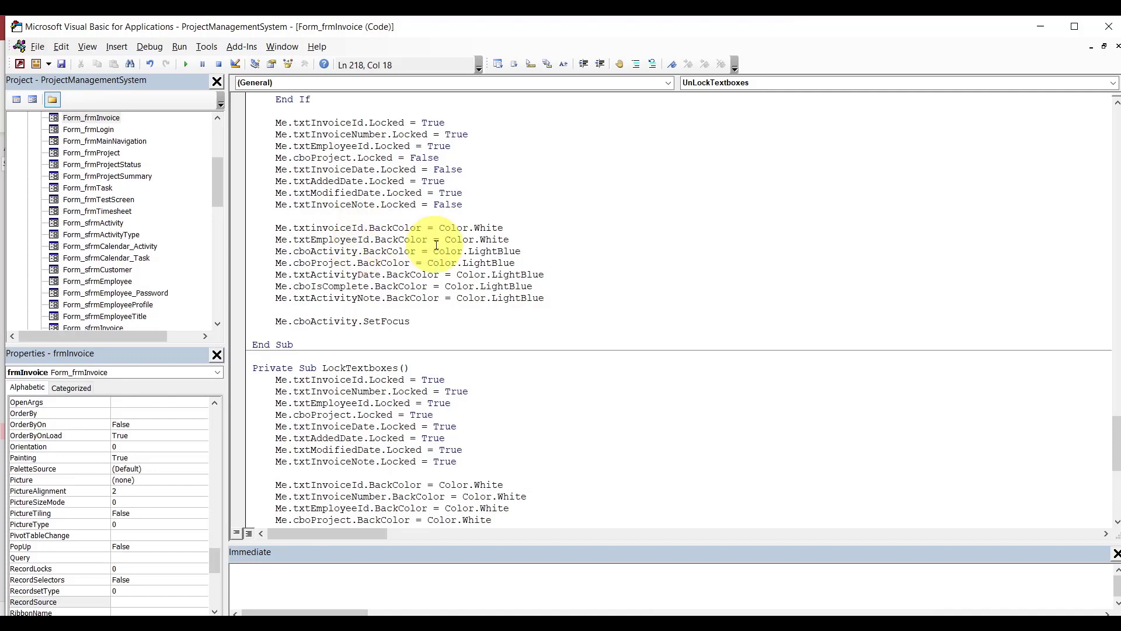
click(507, 227)
key(Return)
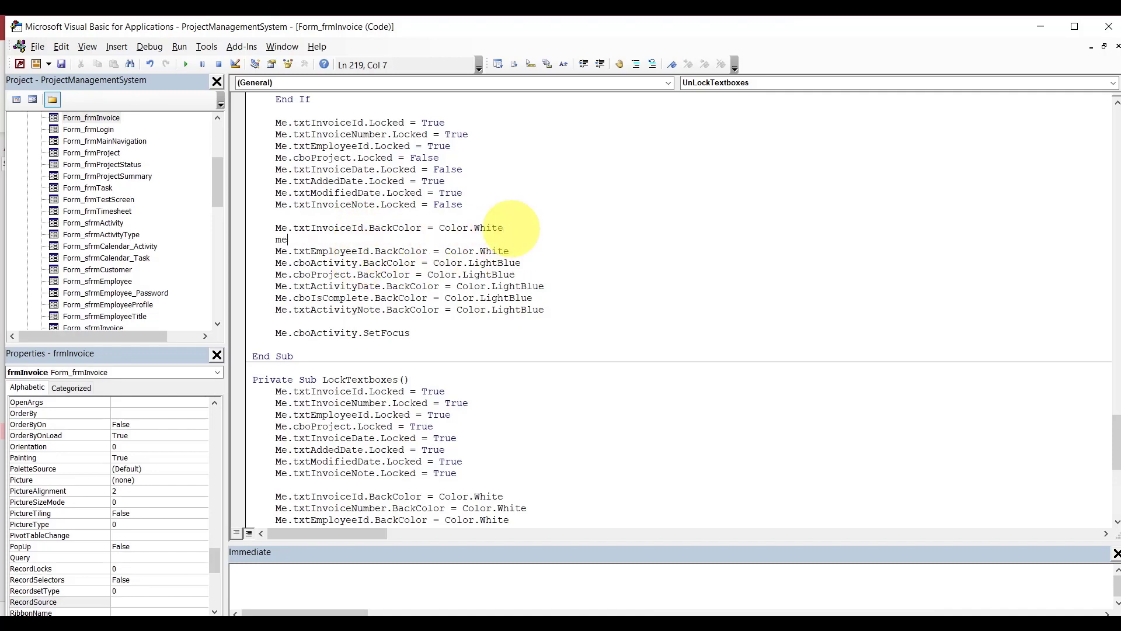
text(me.txt)
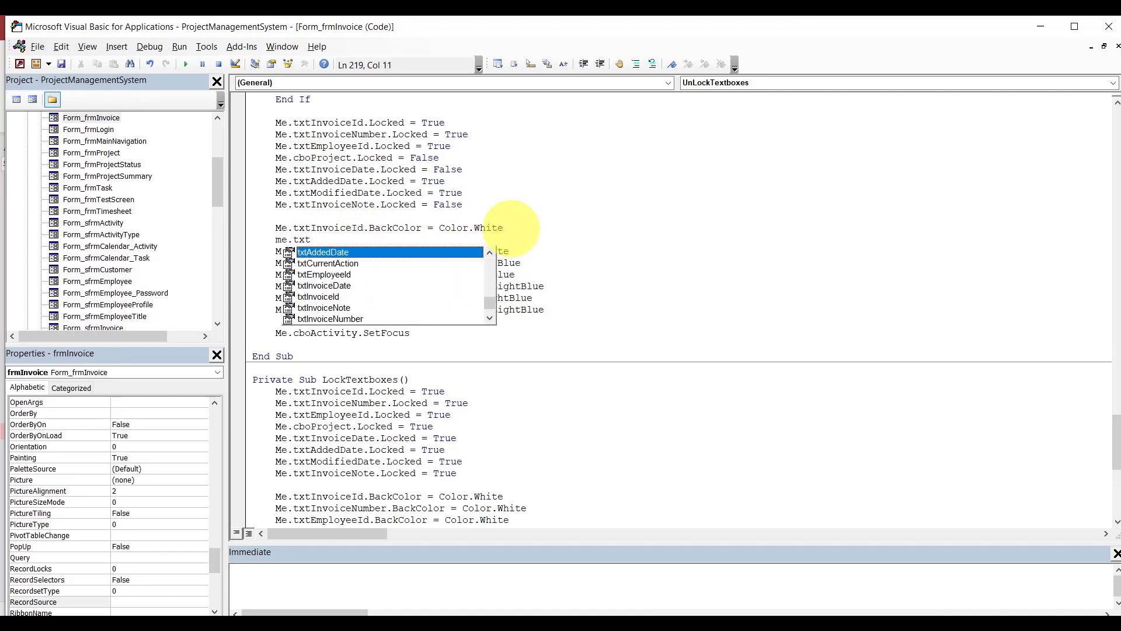
text(in)
key(Down)
key(Down)
key(Down)
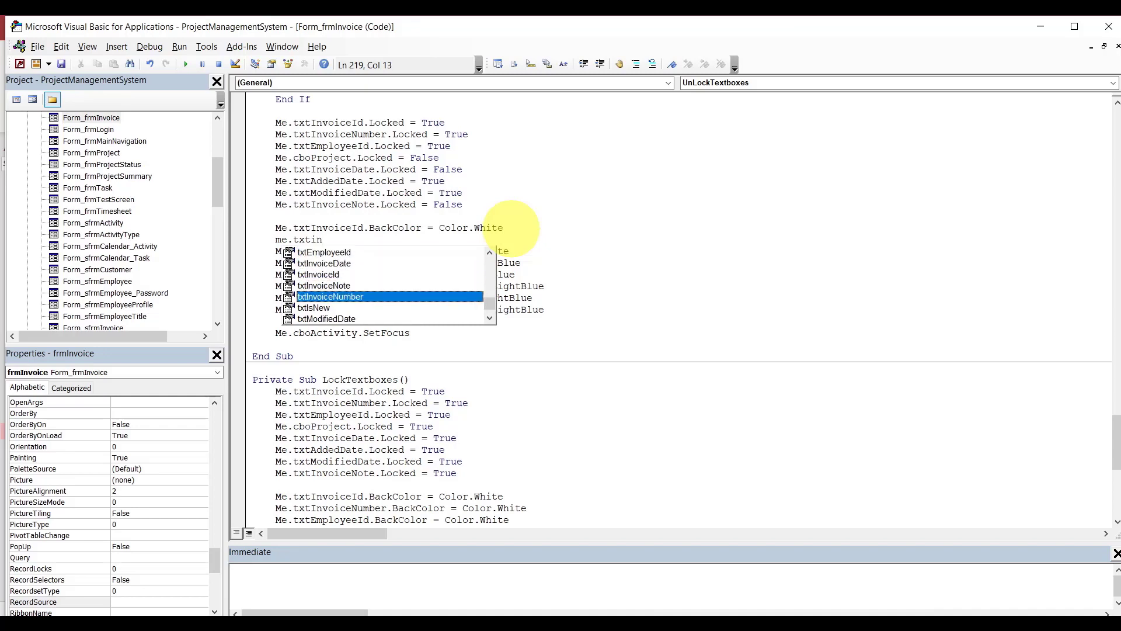
key(Tab)
text(.back)
key(Tab)
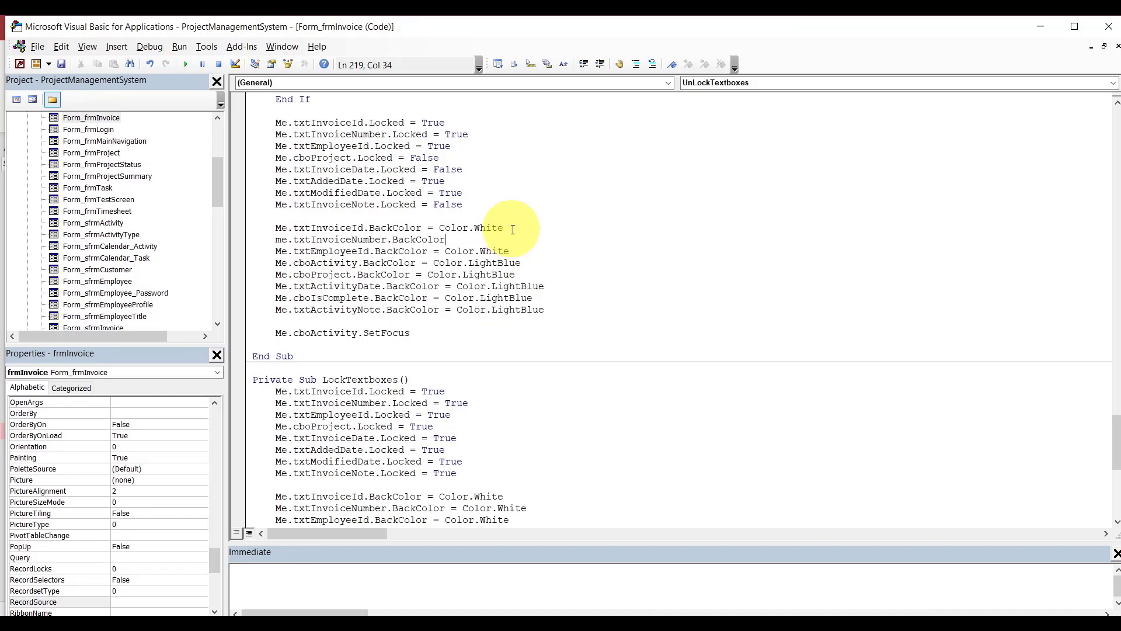
text(=color.wh)
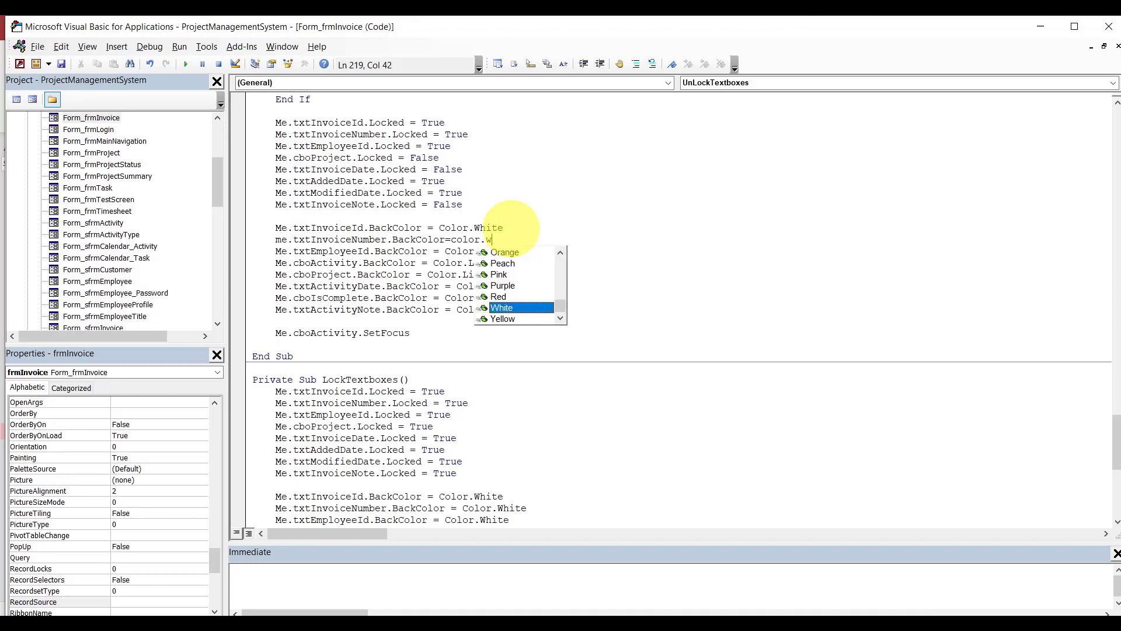
key(Tab)
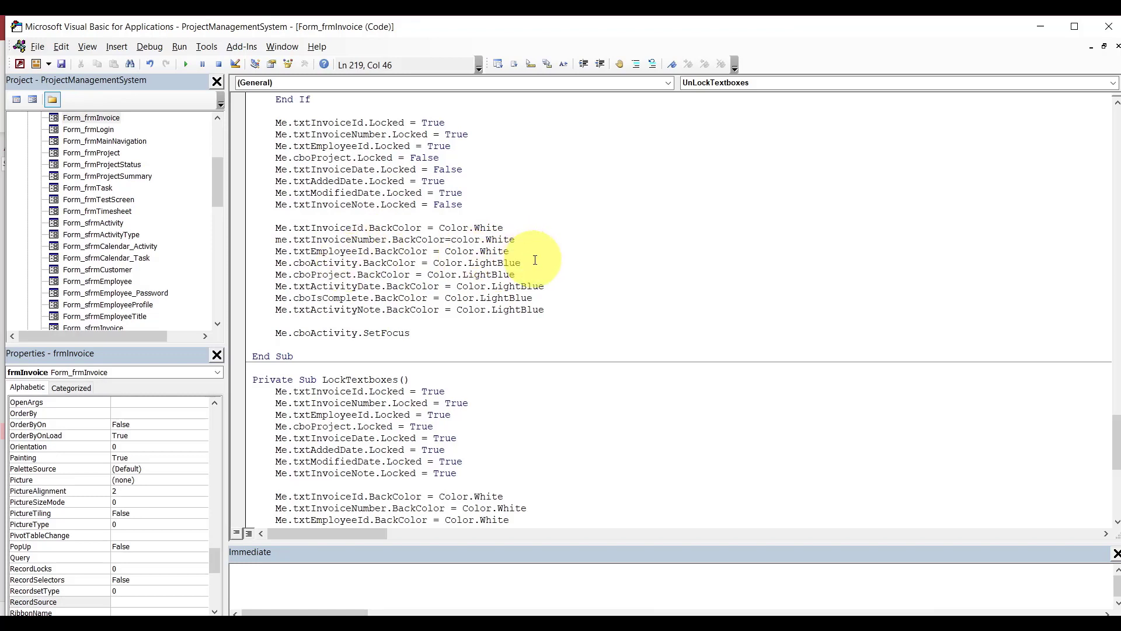
Delete the cboActivity colour line and rename txtActivityDate to txtInvoiceDate.
drag(533, 258, 534, 255)
key(Delete)
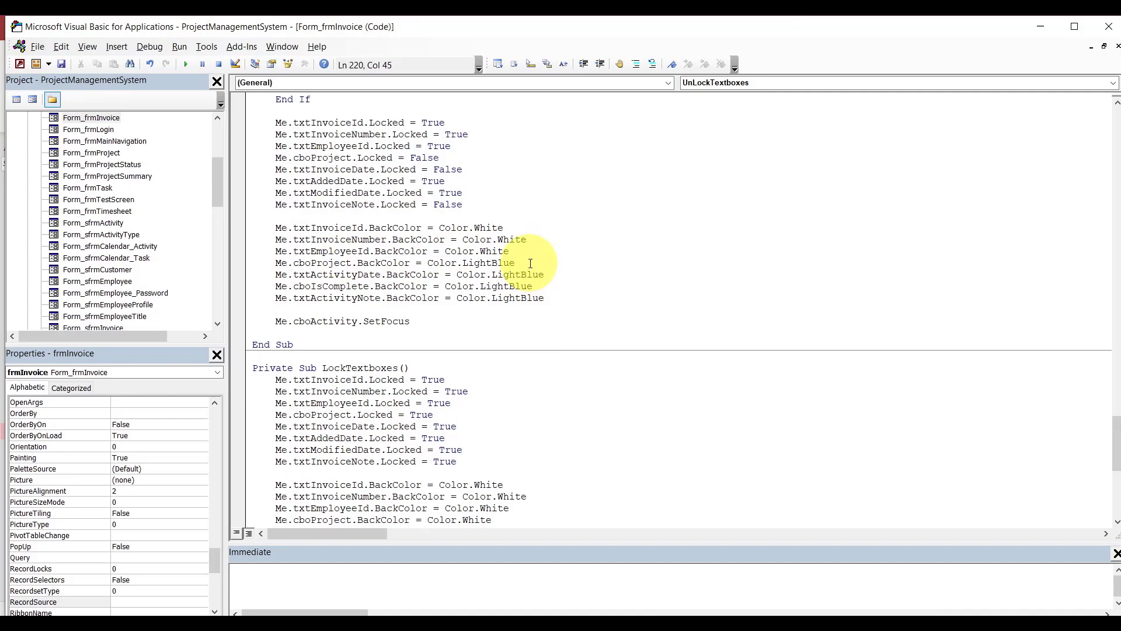
key(BackSpace)
key(BackSpace)
key(BackSpace)
key(BackSpace)
key(BackSpace)
key(BackSpace)
key(BackSpace)
key(BackSpace)
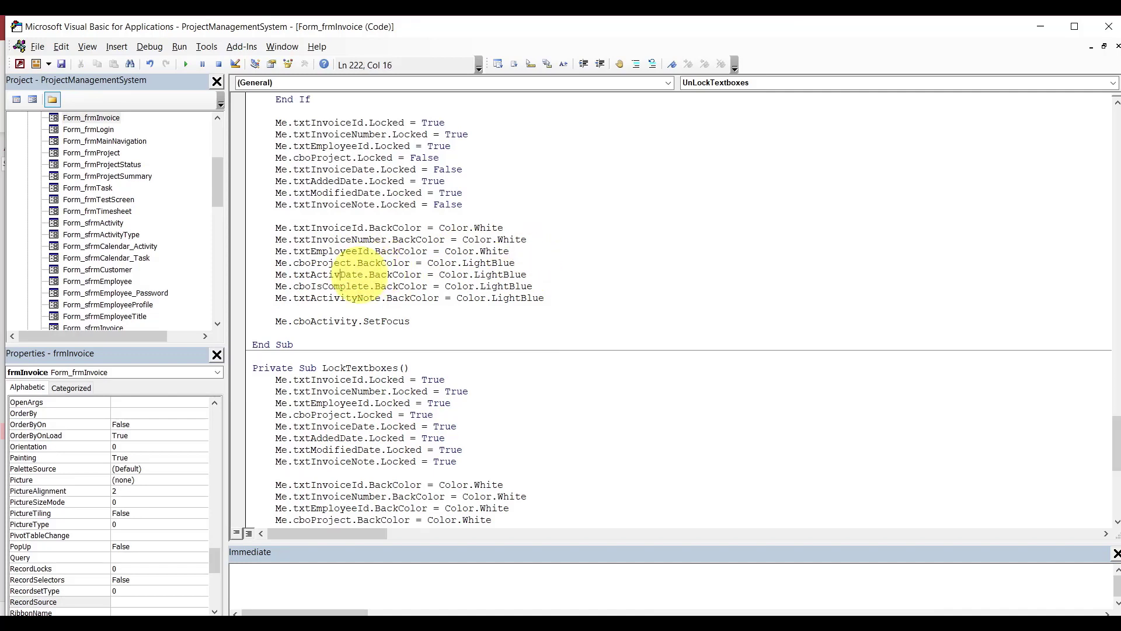
text(invoice)
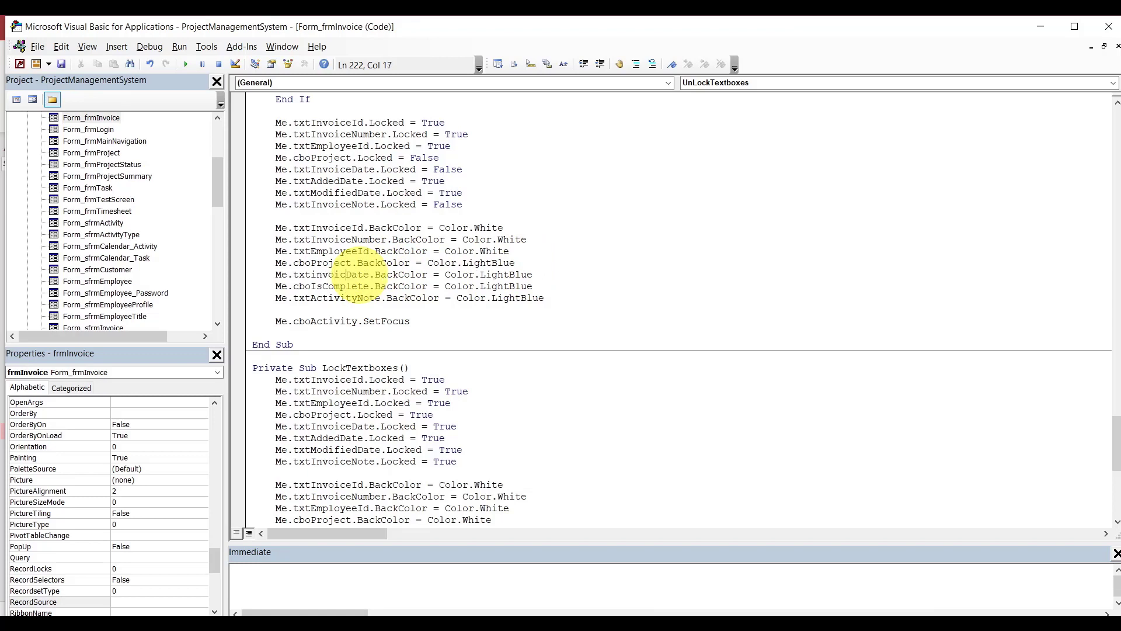
click(559, 274)
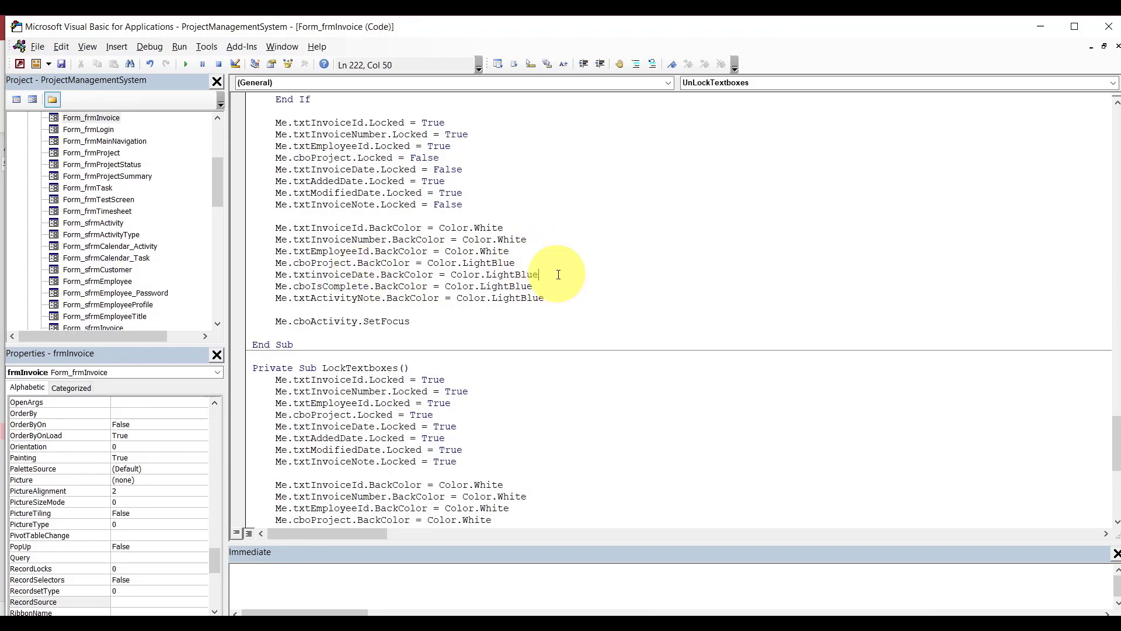
Replace cboIsComplete with txtAddedDate coloured White and add txtModifiedDate.BackColor = Color.White.
double_click(339, 287)
text(tx)
key(ctrl+space)
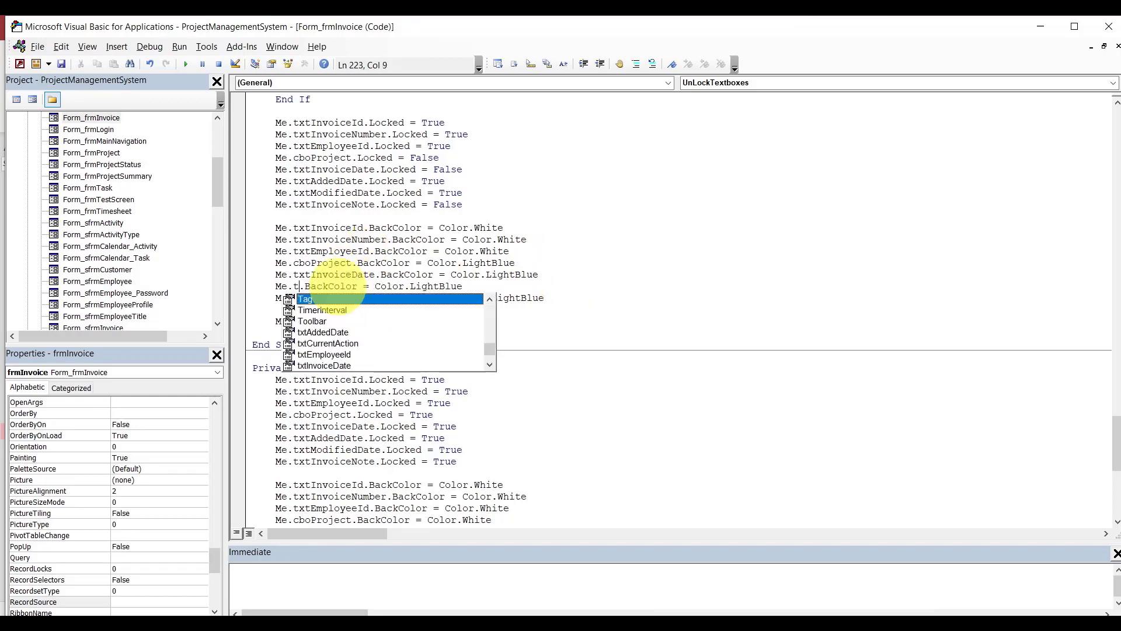
double_click(322, 299)
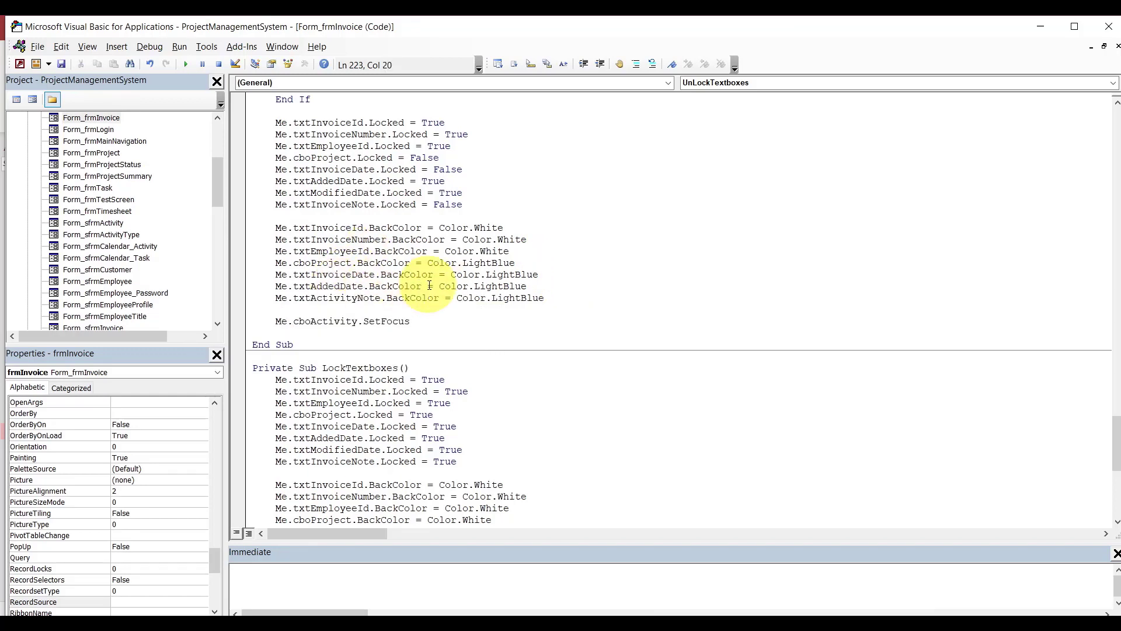
double_click(492, 286)
text(wh)
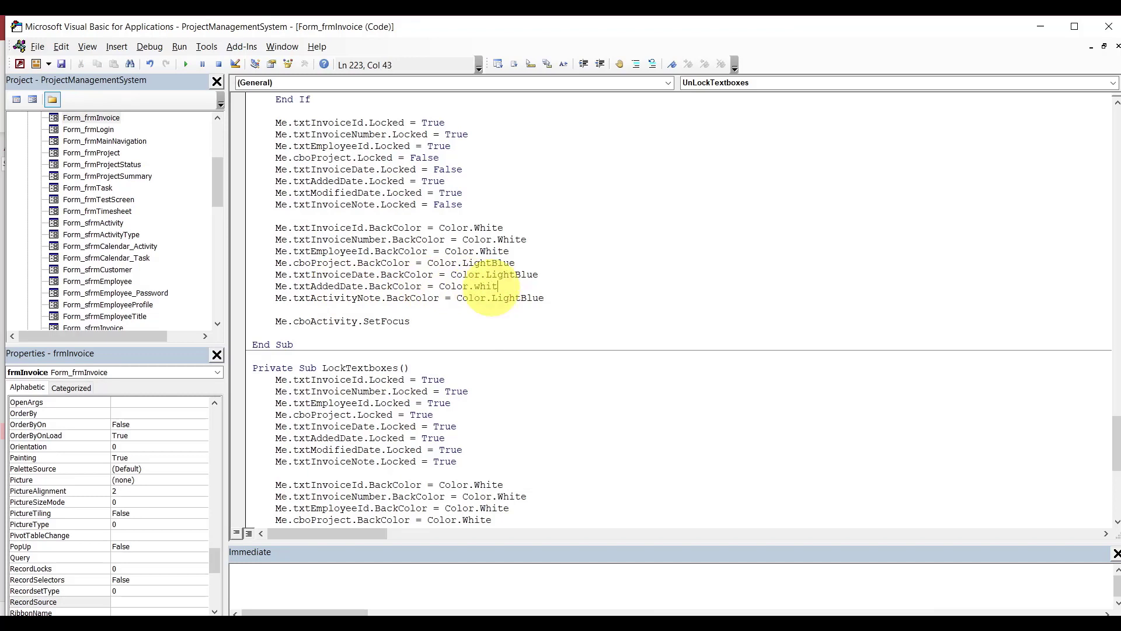
text(ite)
key(Return)
text(me.)
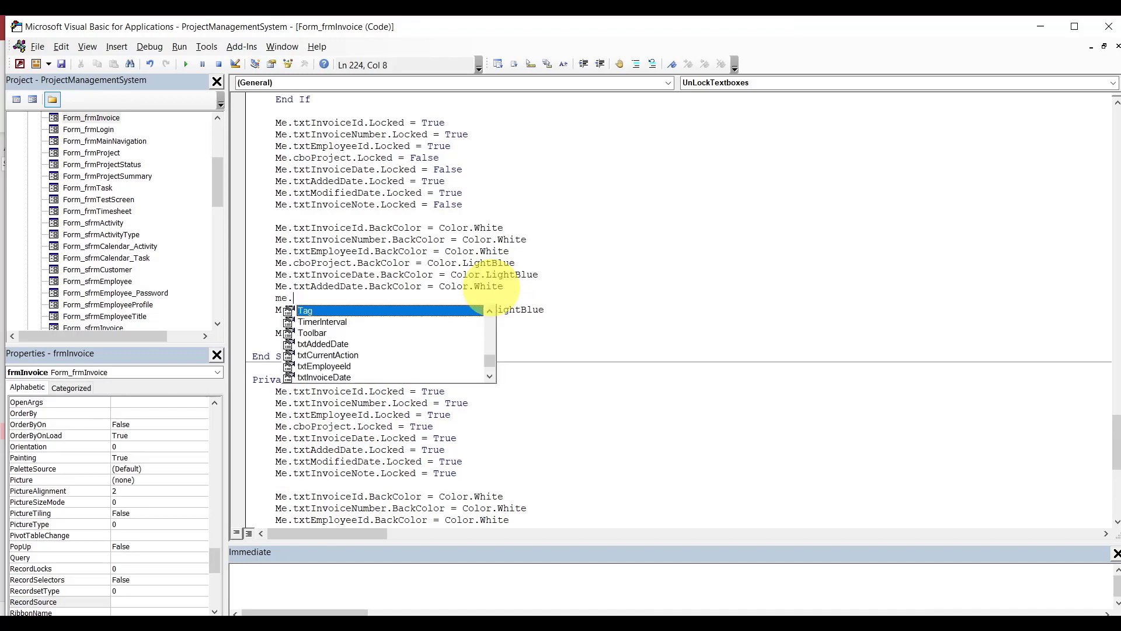
text(txtModifiedDate.back)
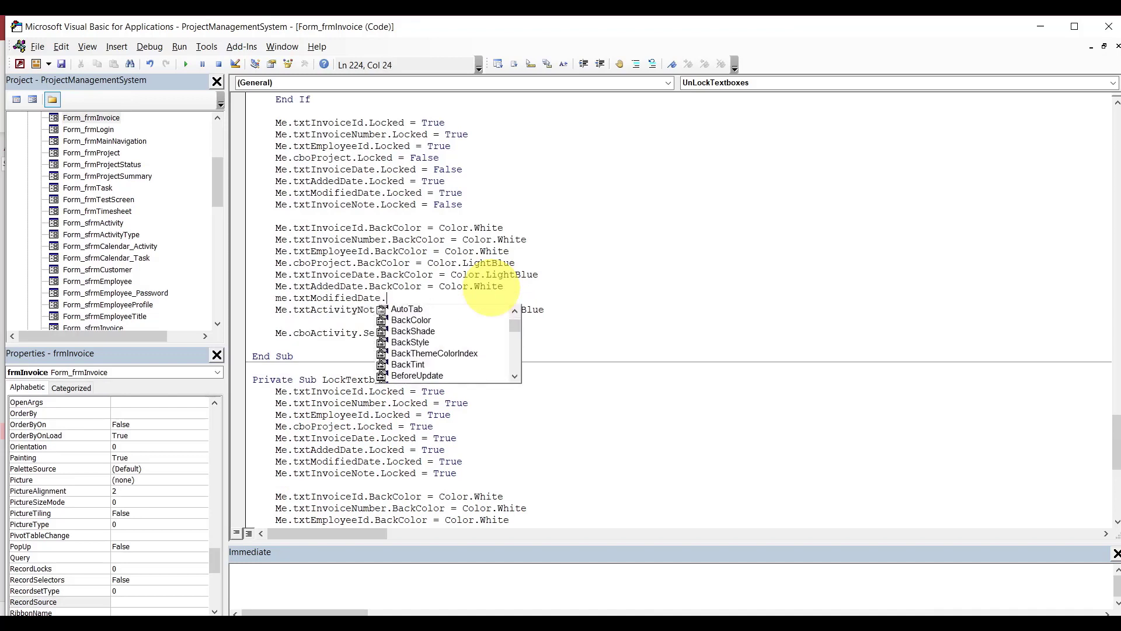
key(Tab)
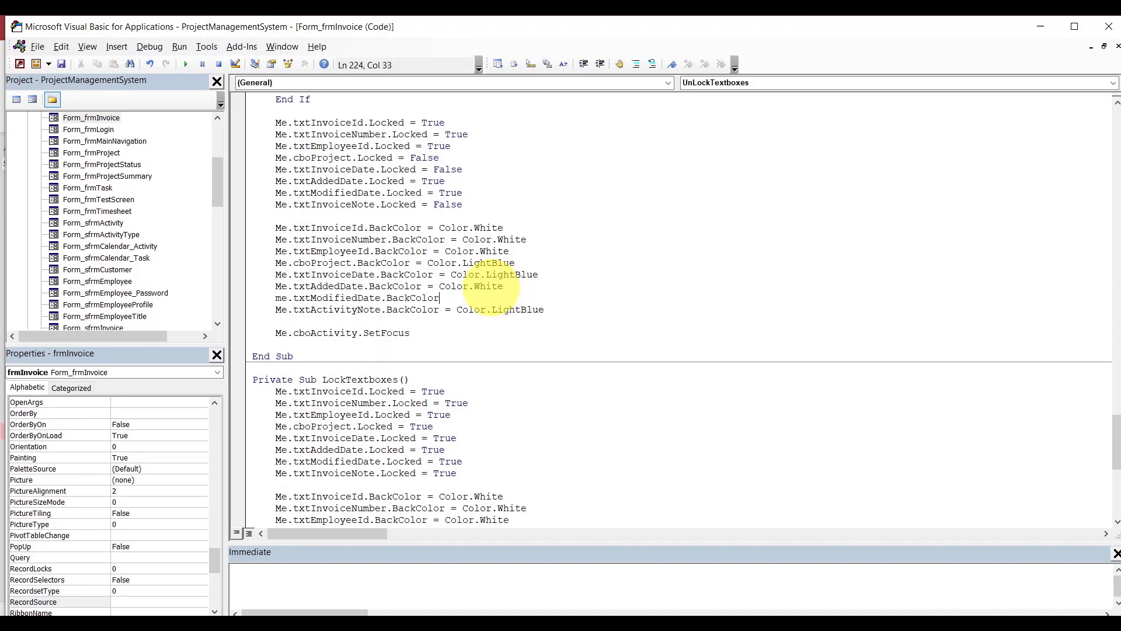
text(=color.wh)
key(Tab)
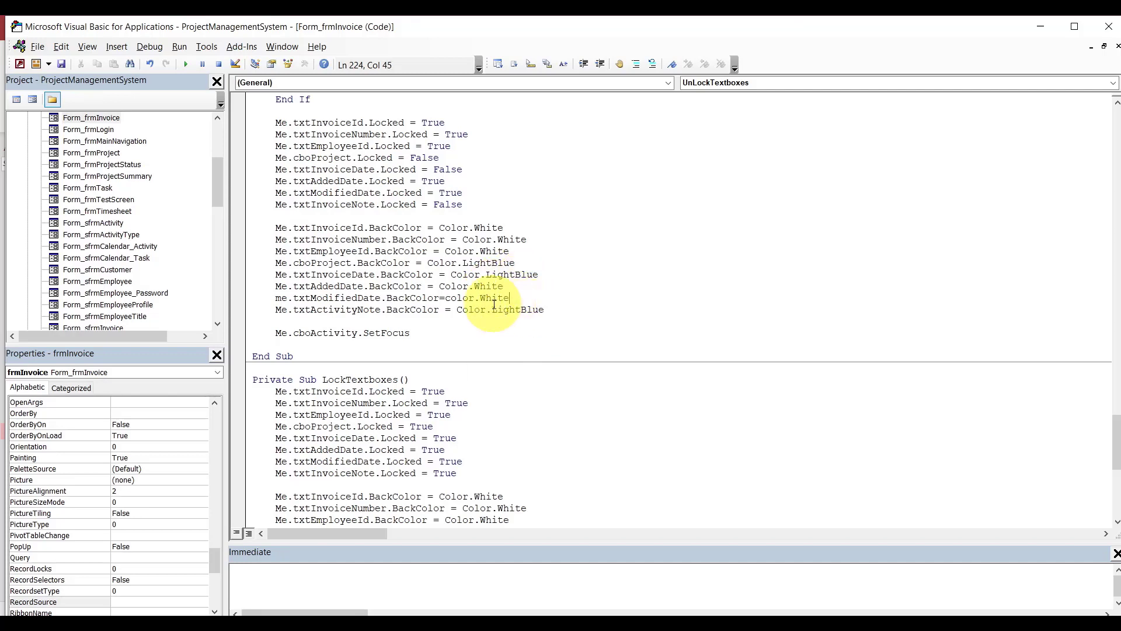
Rename txtActivityNote to txtInvoiceNote and make the SetFocus line target cboProject.
click(357, 310)
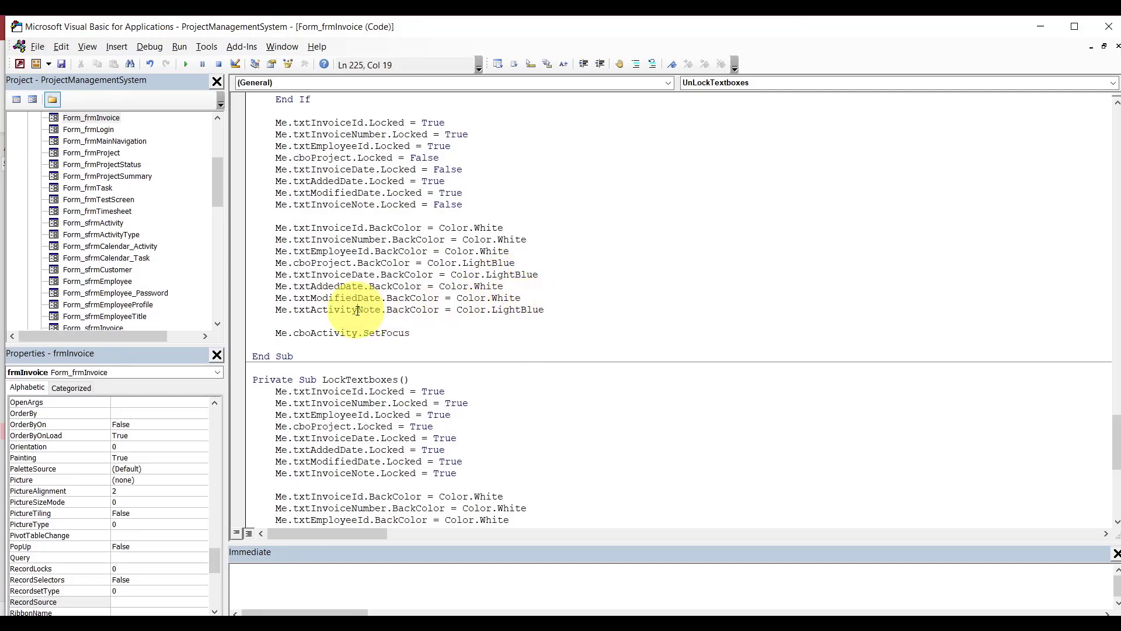
key(BackSpace)
key(BackSpace)
key(BackSpace)
key(BackSpace)
key(BackSpace)
key(BackSpace)
key(BackSpace)
key(BackSpace)
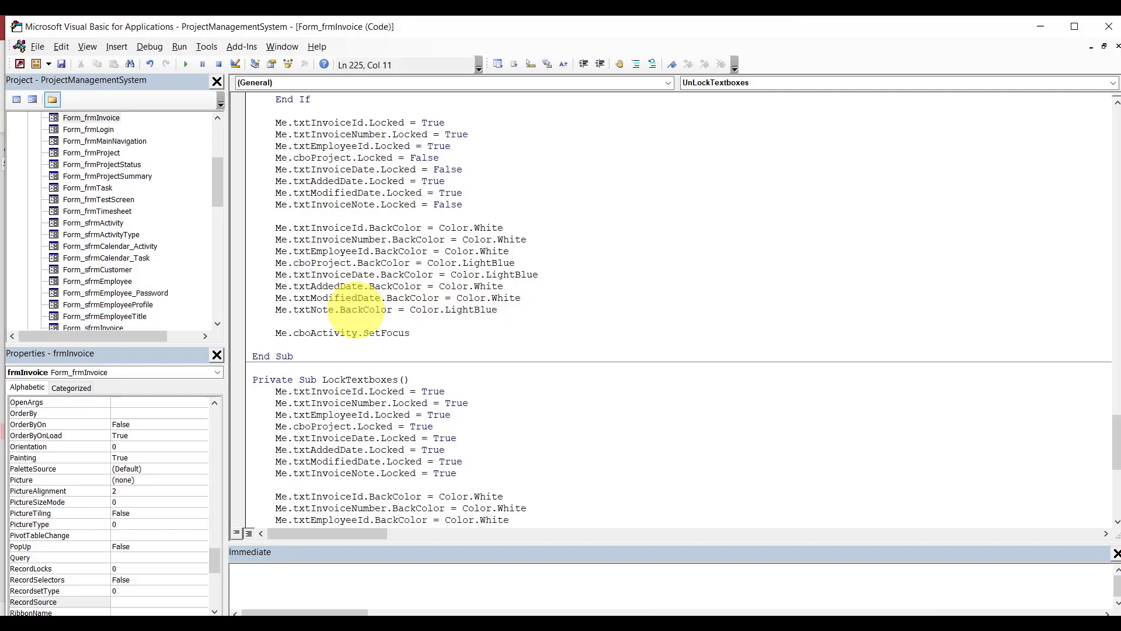
text(invoice)
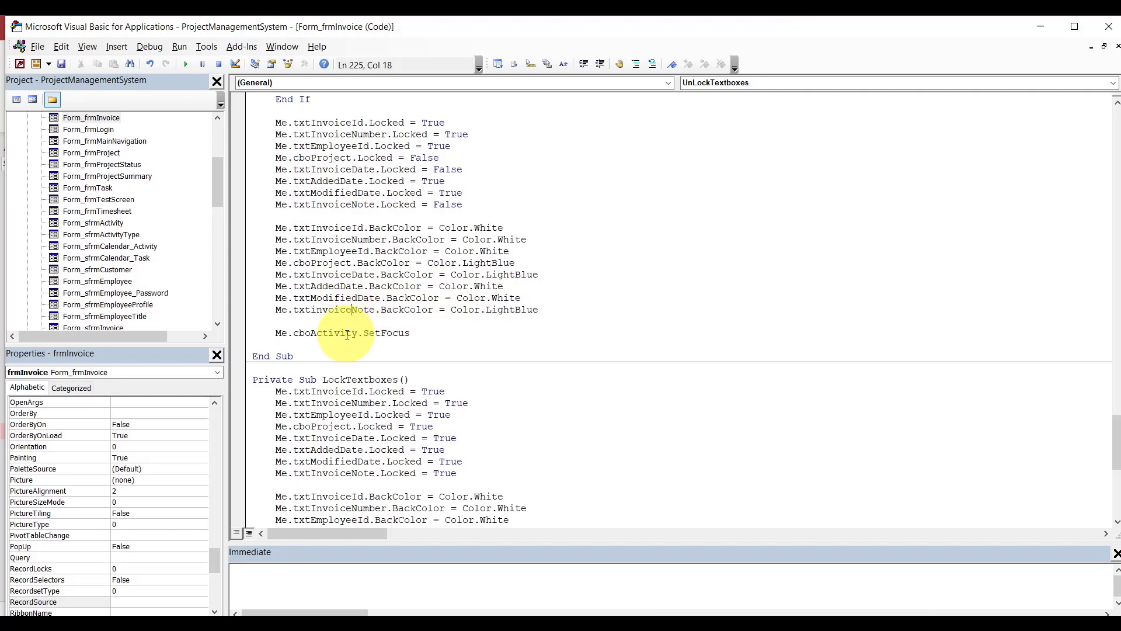
double_click(346, 334)
key(BackSpace)
key(BackSpace)
text(.)
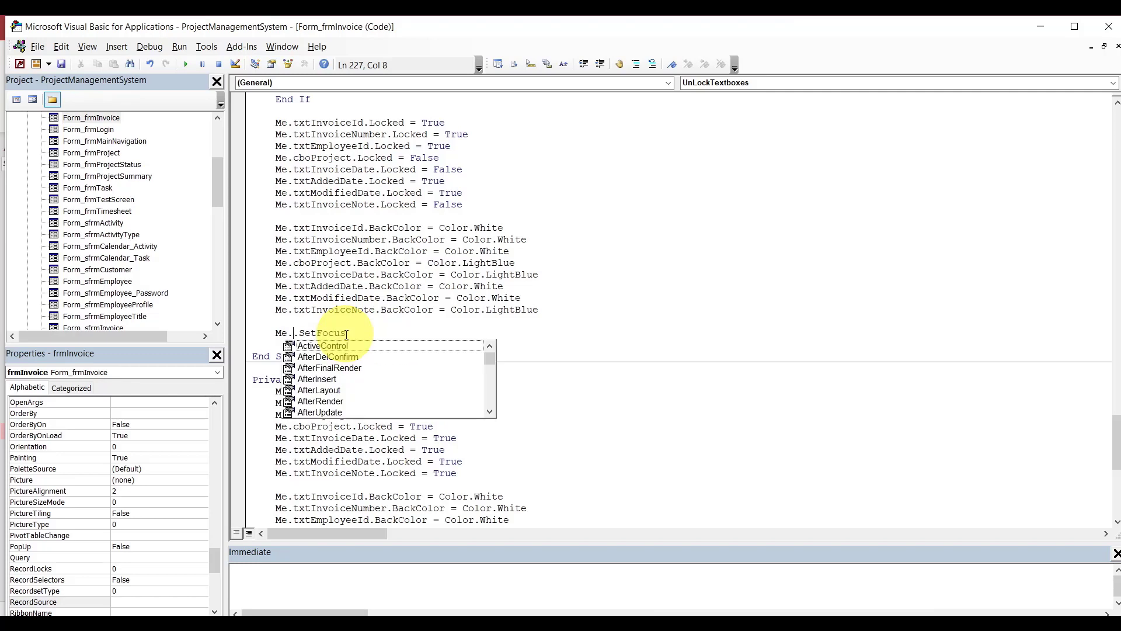
text(vb)
key(BackSpace)
key(BackSpace)
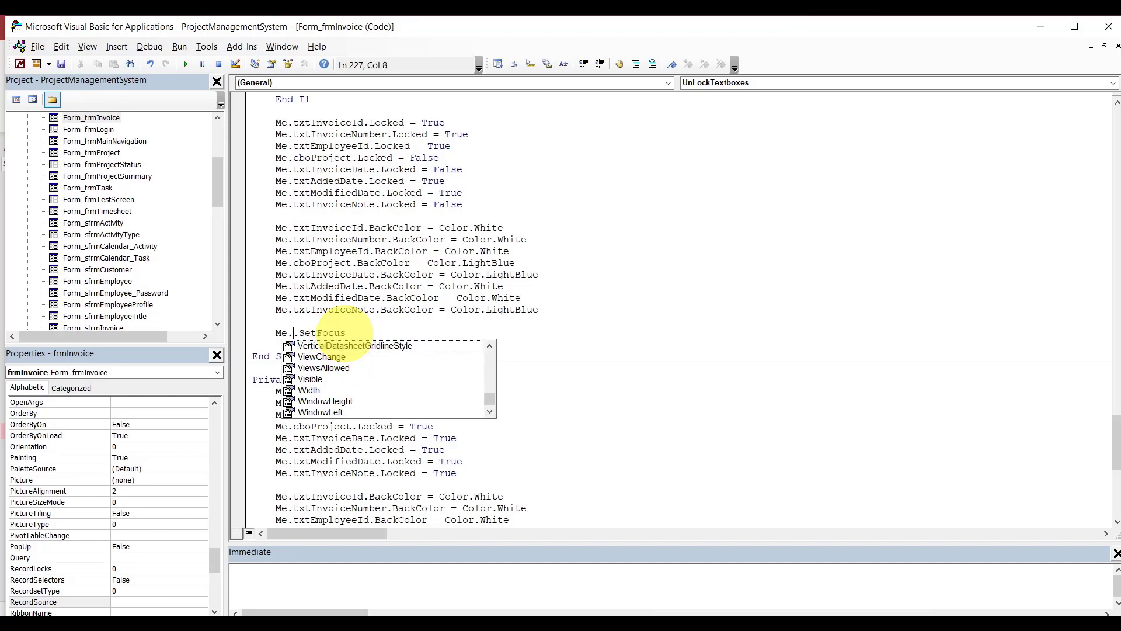
text(cboP)
key(Tab)
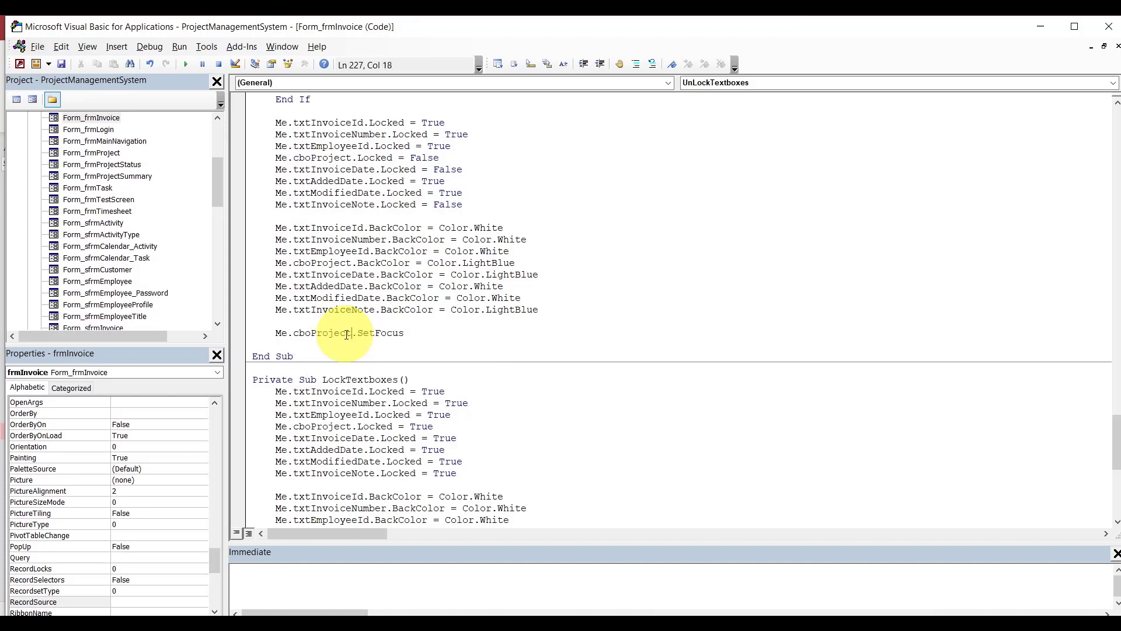
Change the module-level declaration from oActivity As Activity to Private oinvoice As Invoice.
click(422, 330)
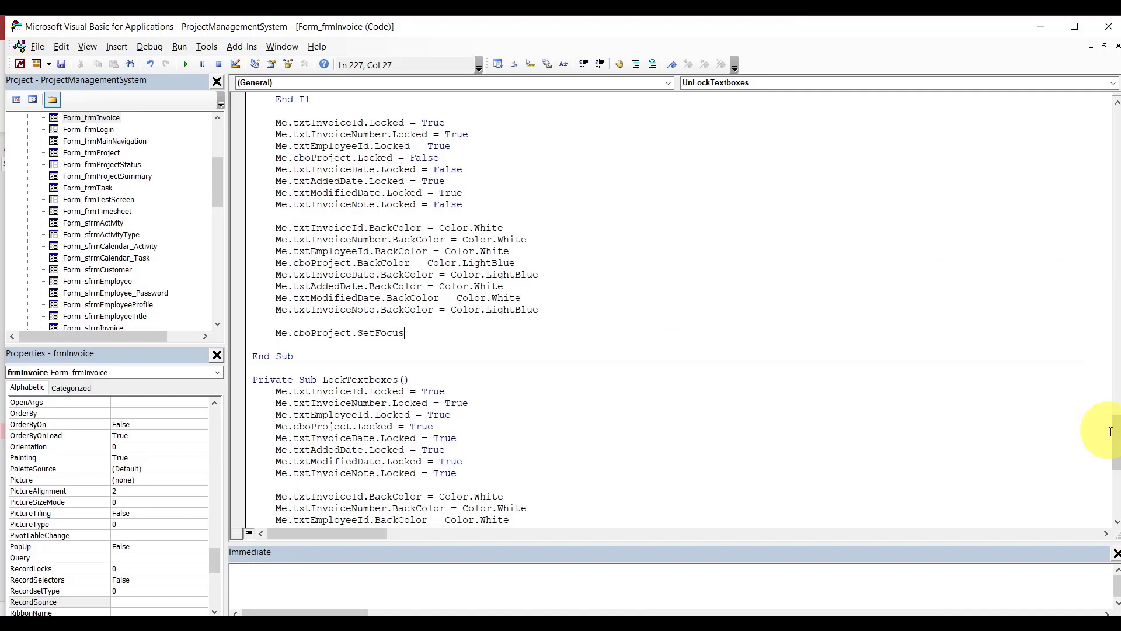
drag(1118, 437, 1113, 425)
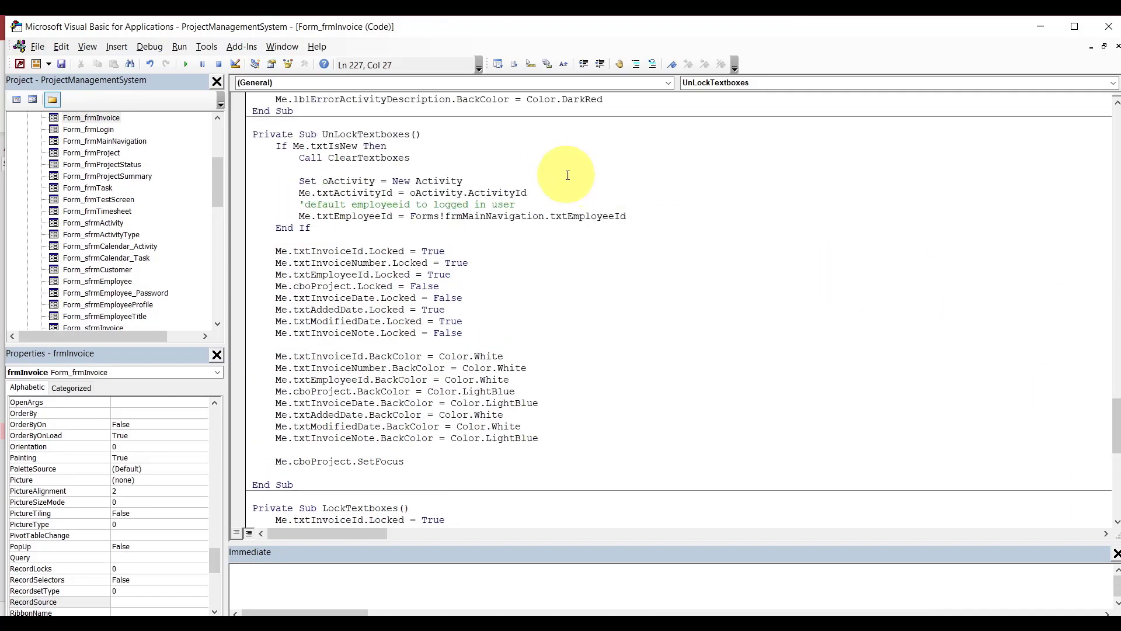
double_click(351, 181)
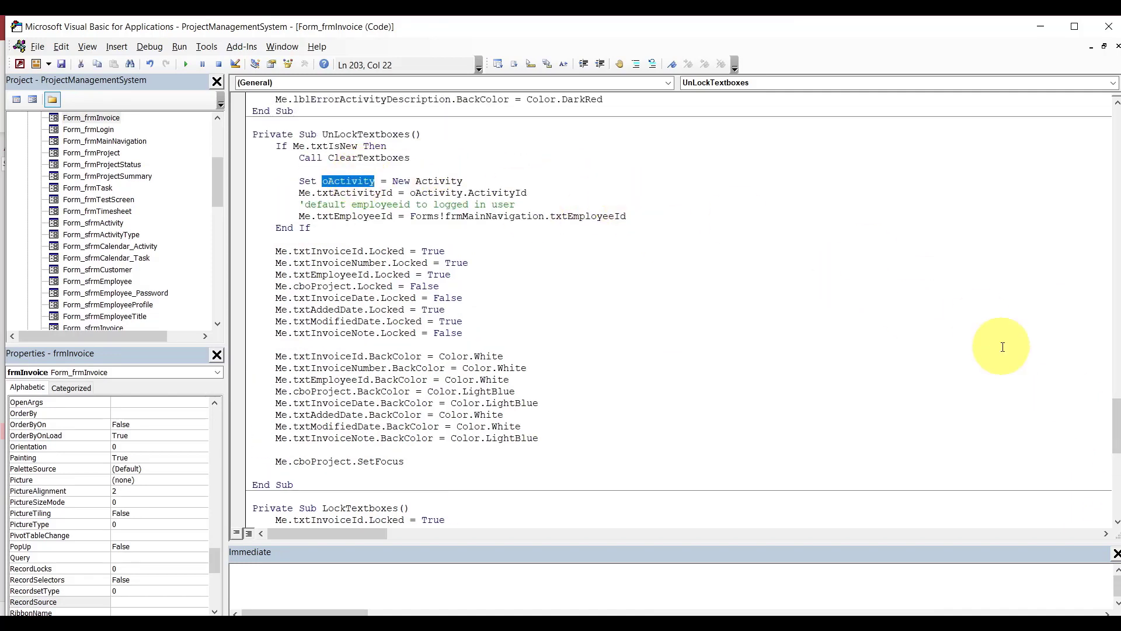
drag(1117, 421, 1107, 133)
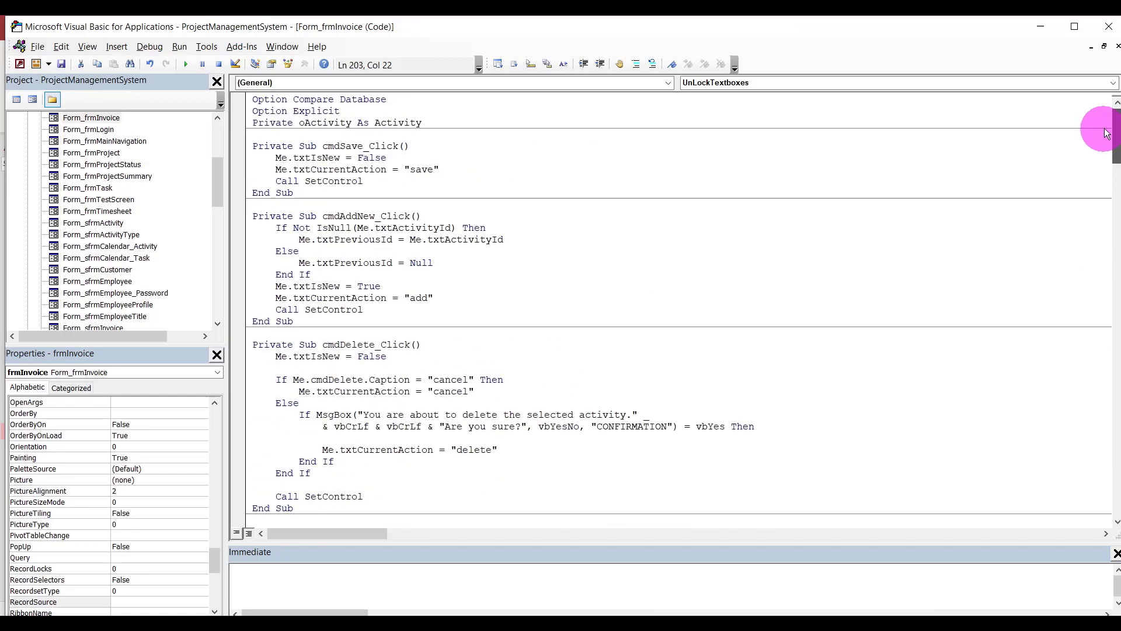
click(310, 121)
double_click(309, 121)
text(oinvoice)
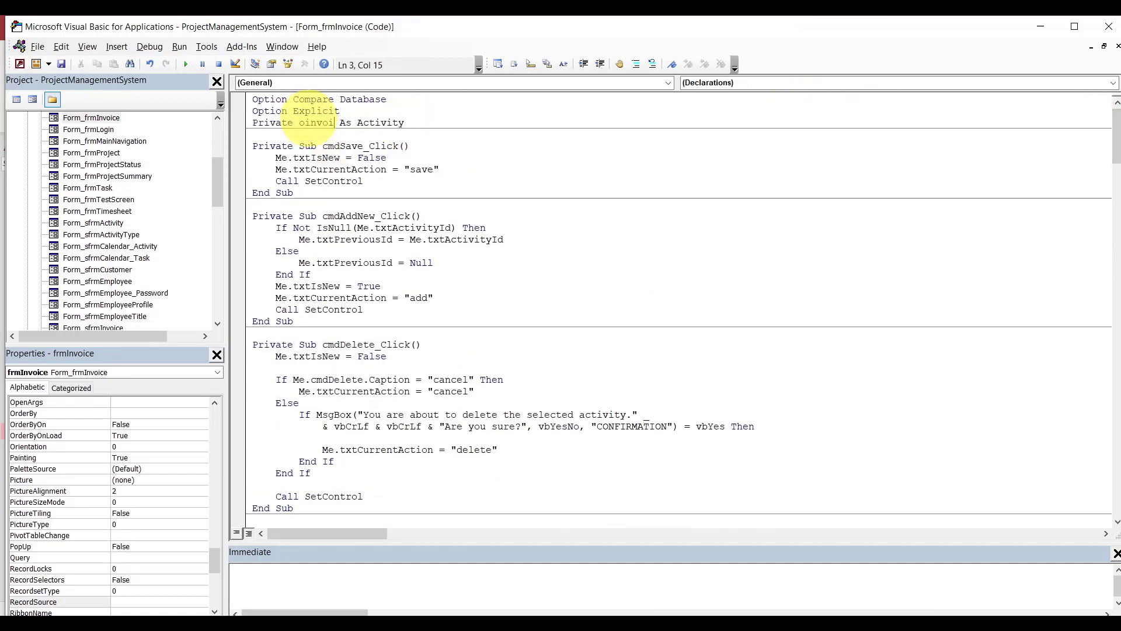
double_click(405, 124)
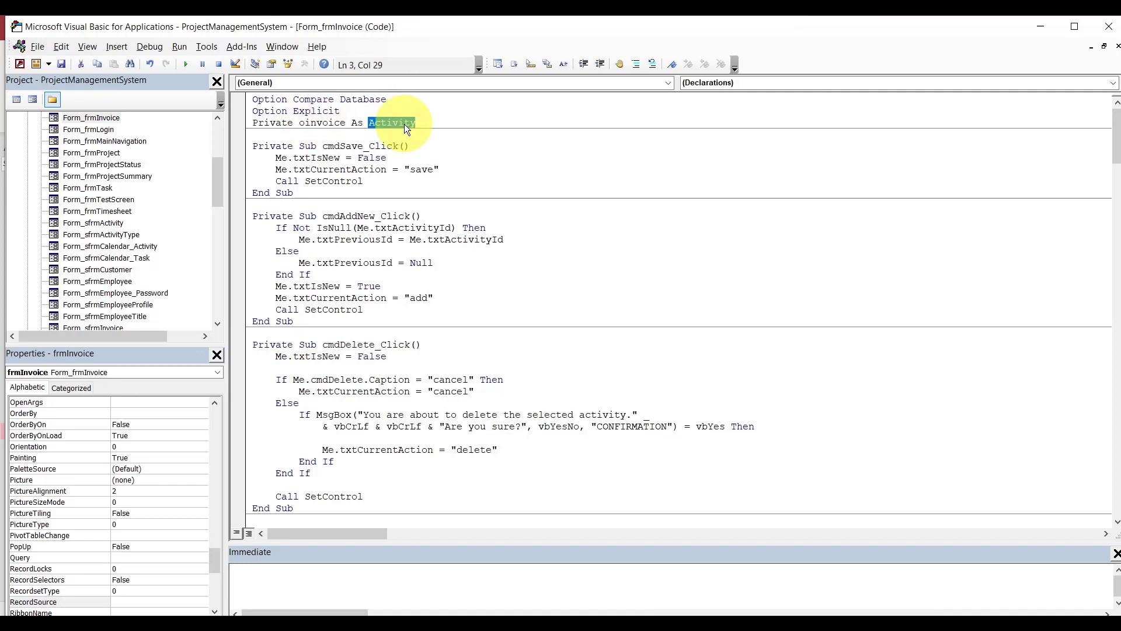
text(Invoice)
click(469, 162)
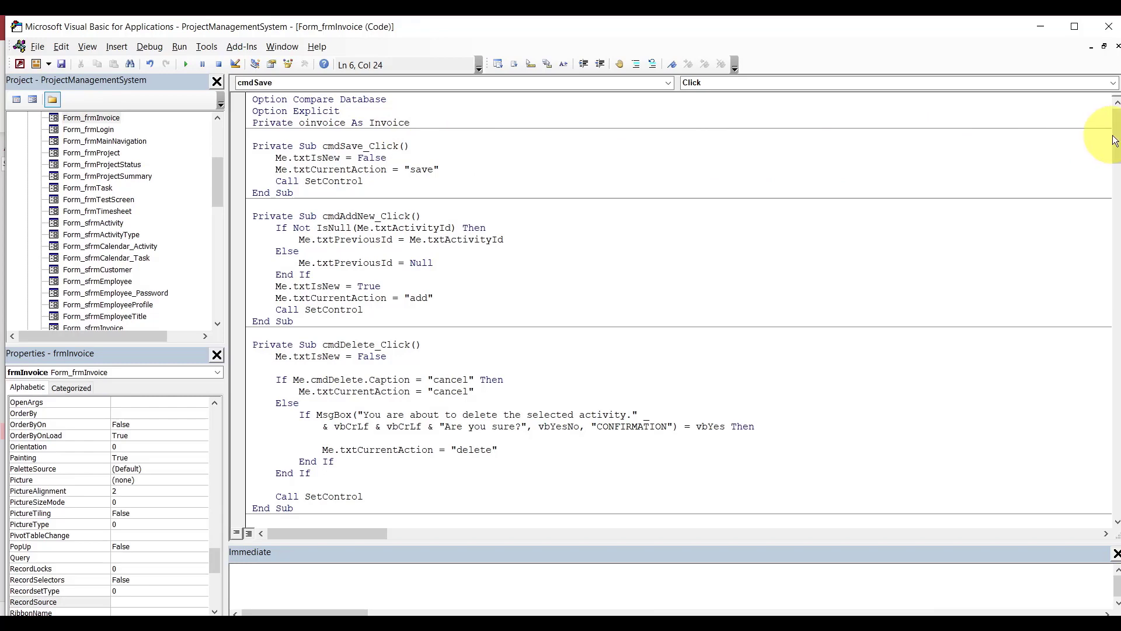
Change the Set line to create the object as Set oinvoice = New Invoice.
drag(1106, 140, 1108, 401)
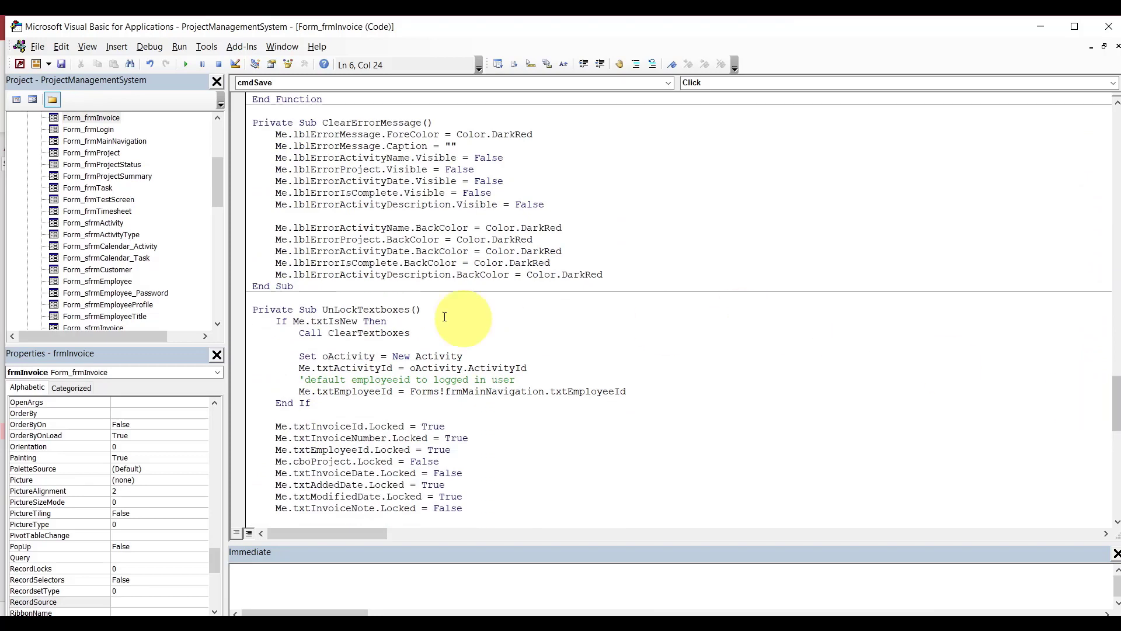
double_click(353, 358)
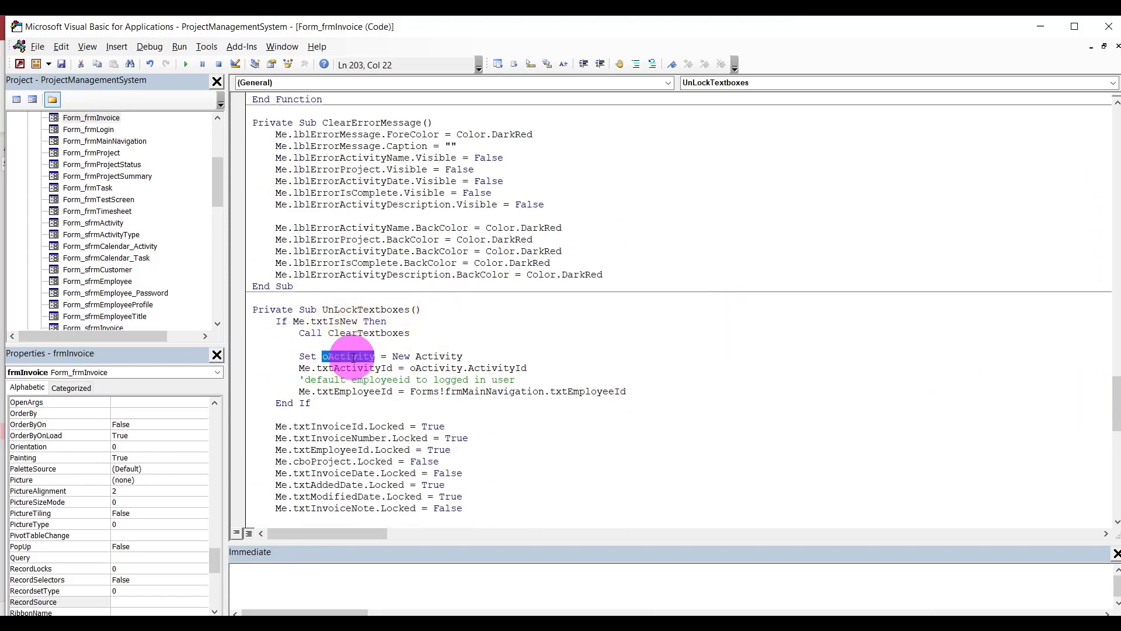
text(o)
text(invoice)
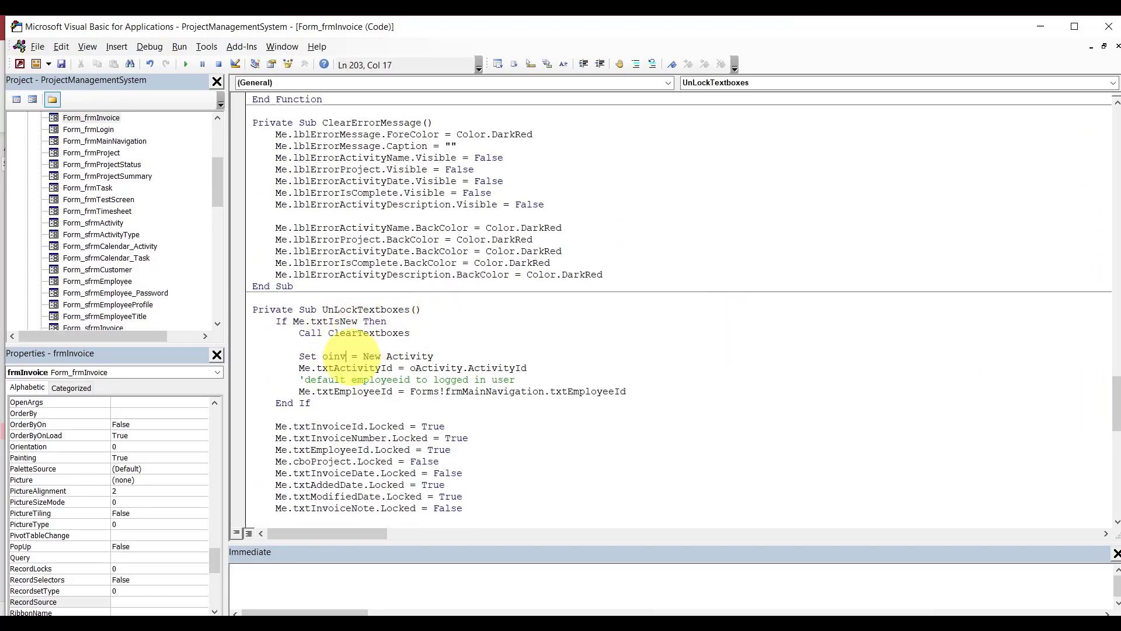
double_click(445, 356)
text(ice)
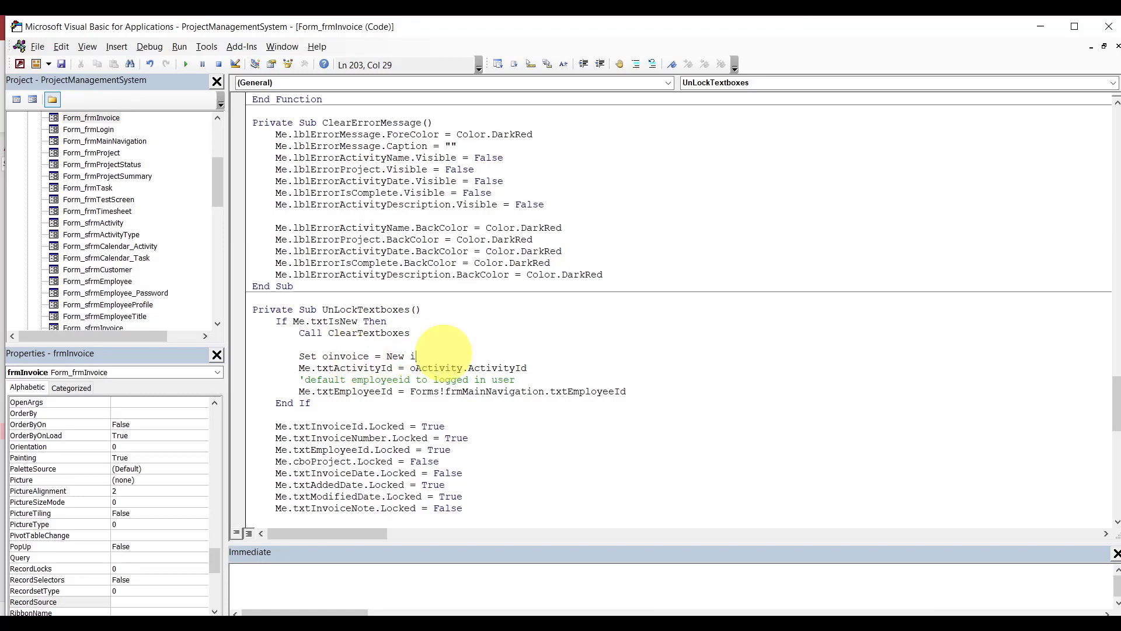
Turn the id assignment into Me.txtInvoiceId = oinvoice.InvoiceId.
double_click(356, 369)
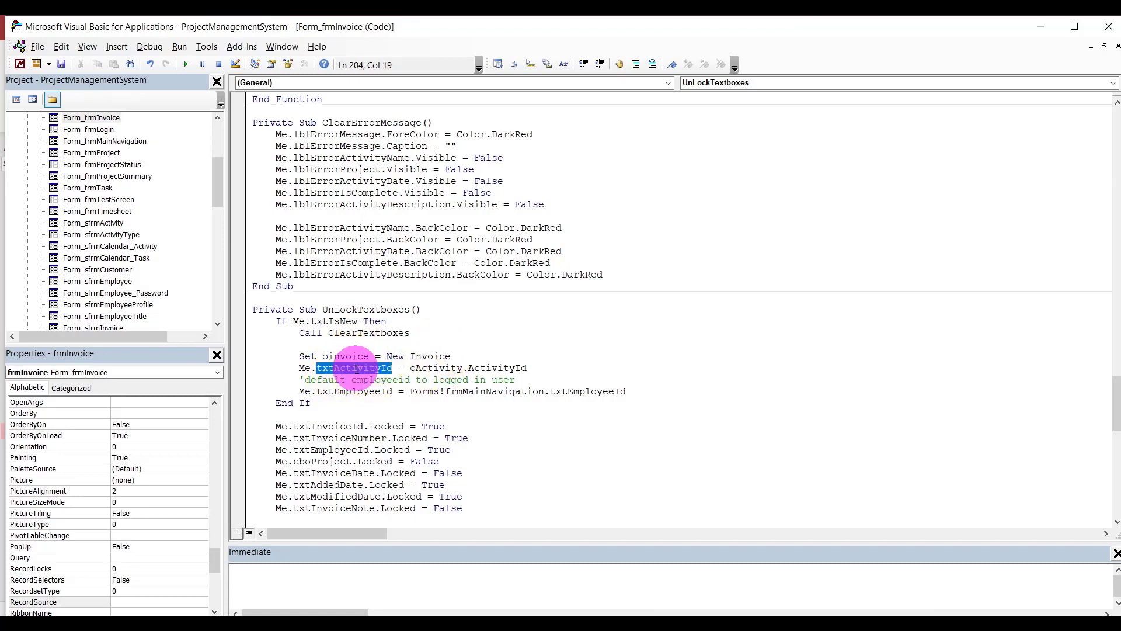
key(BackSpace)
key(BackSpace)
text(.txtin)
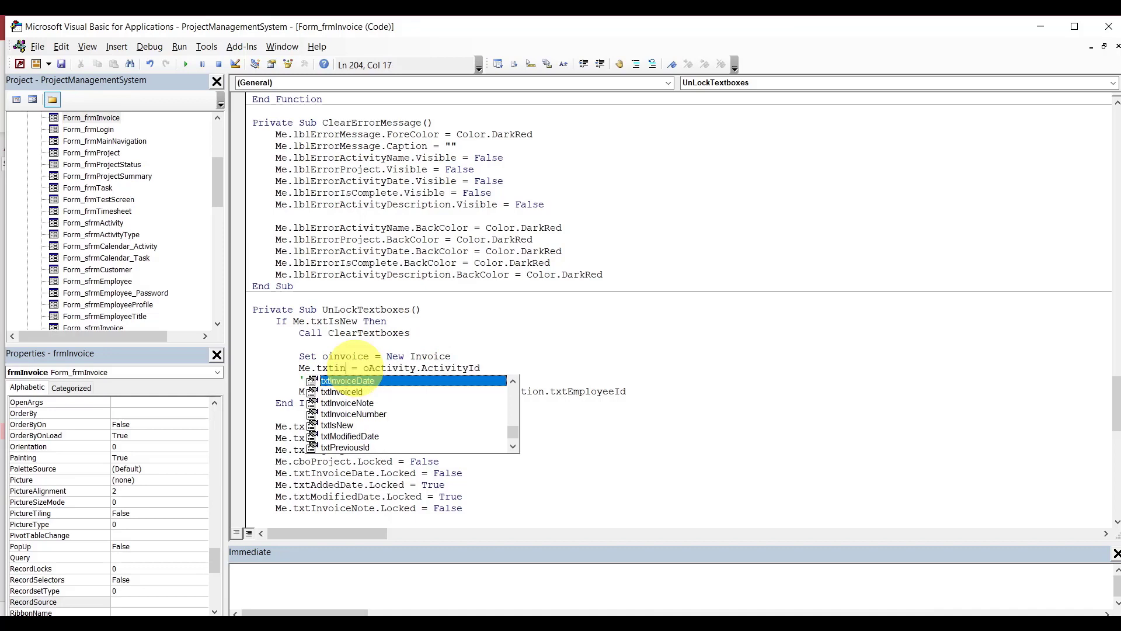
click(356, 369)
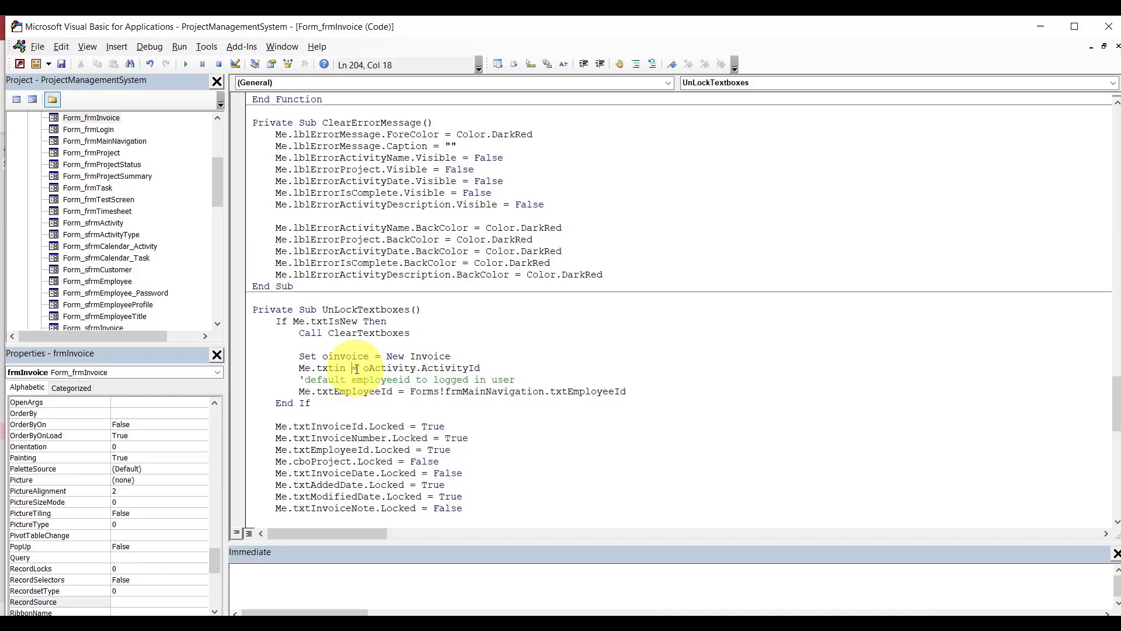
text(voiceid)
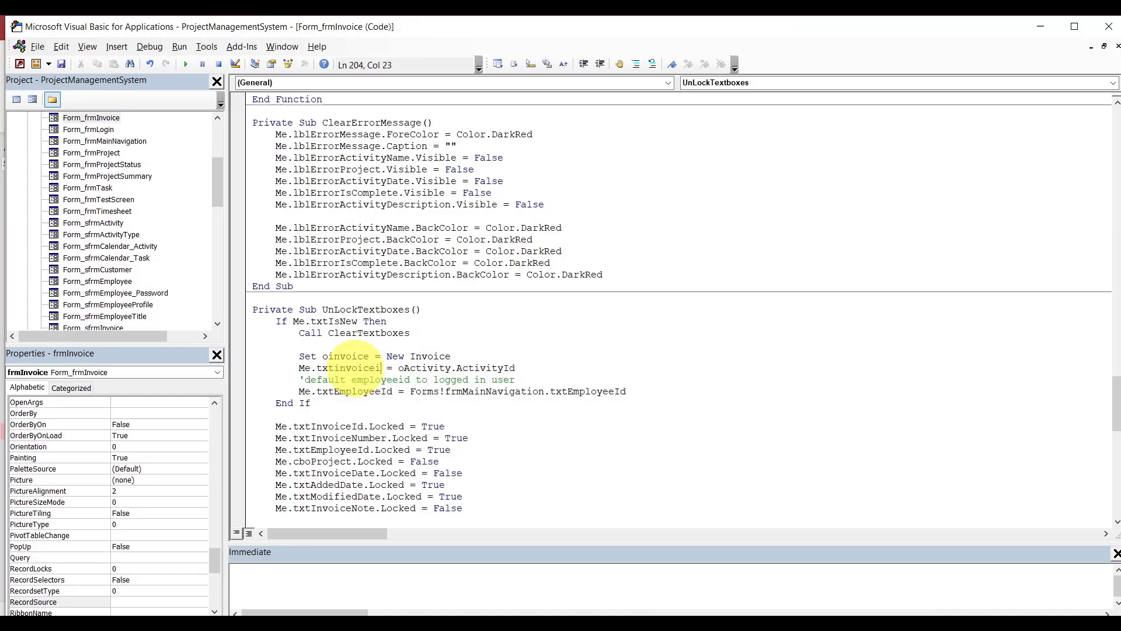
drag(404, 368, 521, 368)
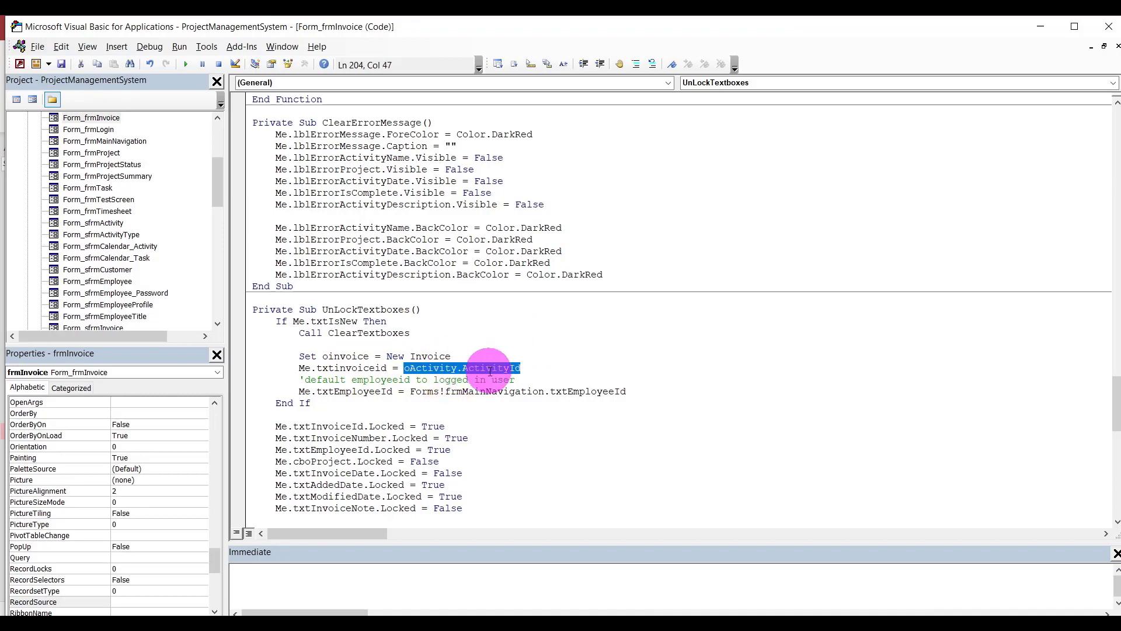
text(oinvo)
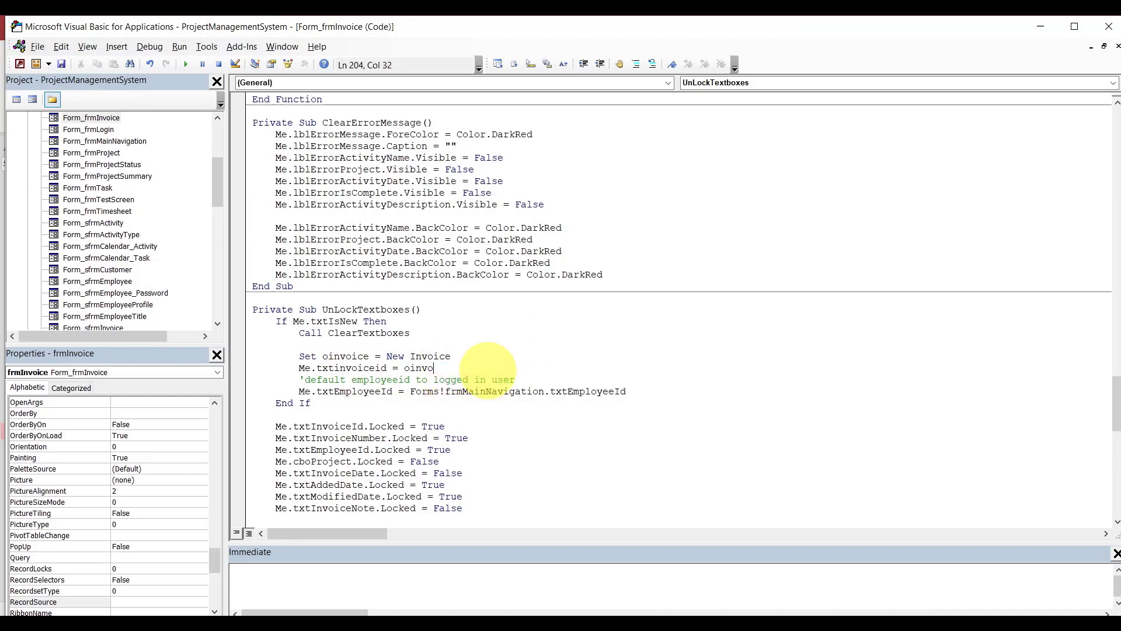
text(ice.)
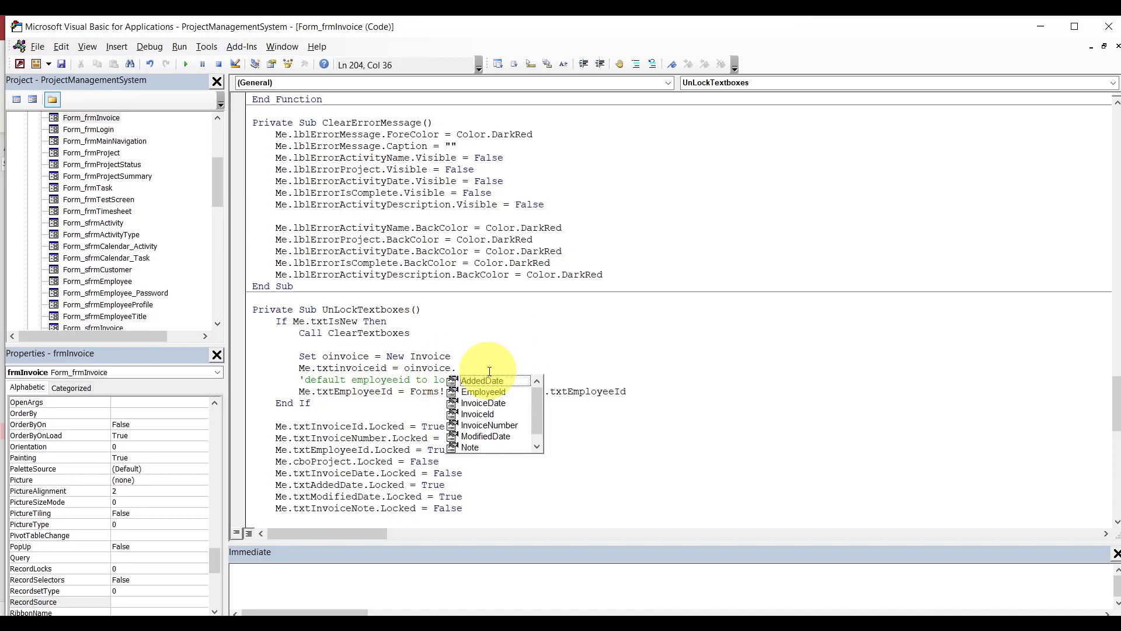
text(in)
key(Down)
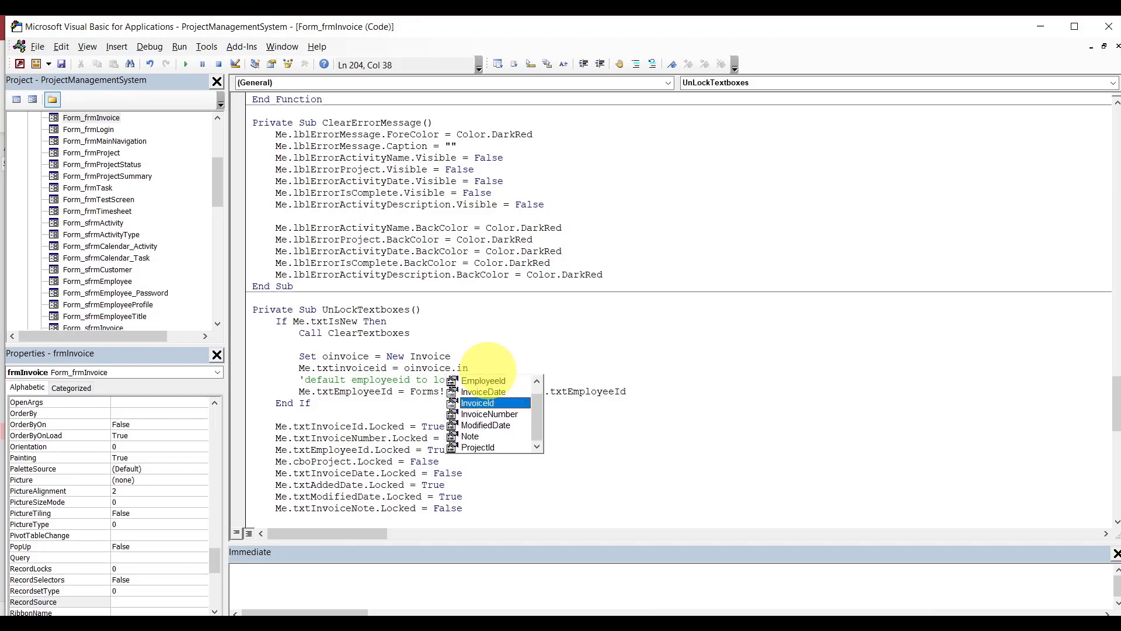
key(Tab)
click(381, 356)
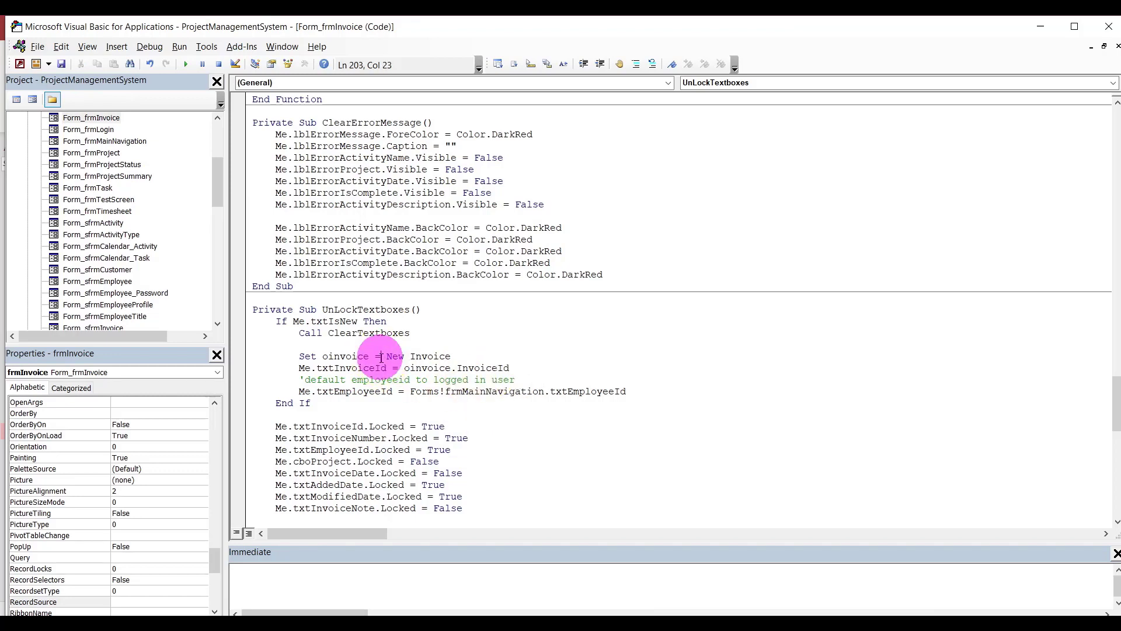
Add Me.txtInvoiceNumber = oinvoice.InvoiceNumber below the InvoiceId line.
click(541, 366)
key(Return)
text(me.txtin)
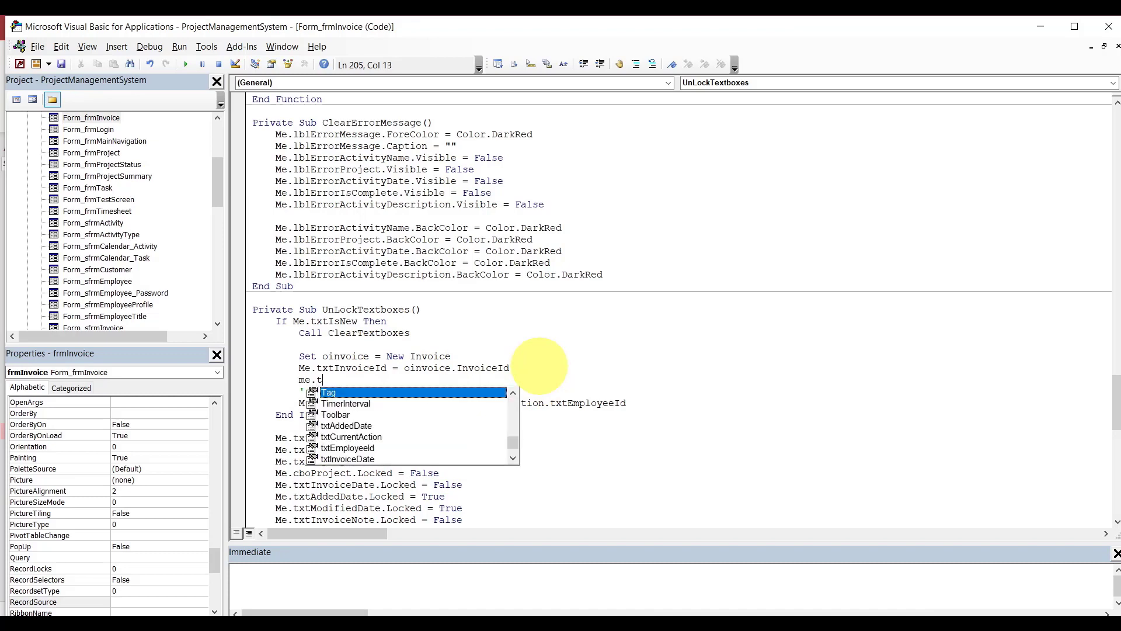
key(Down)
key(Down)
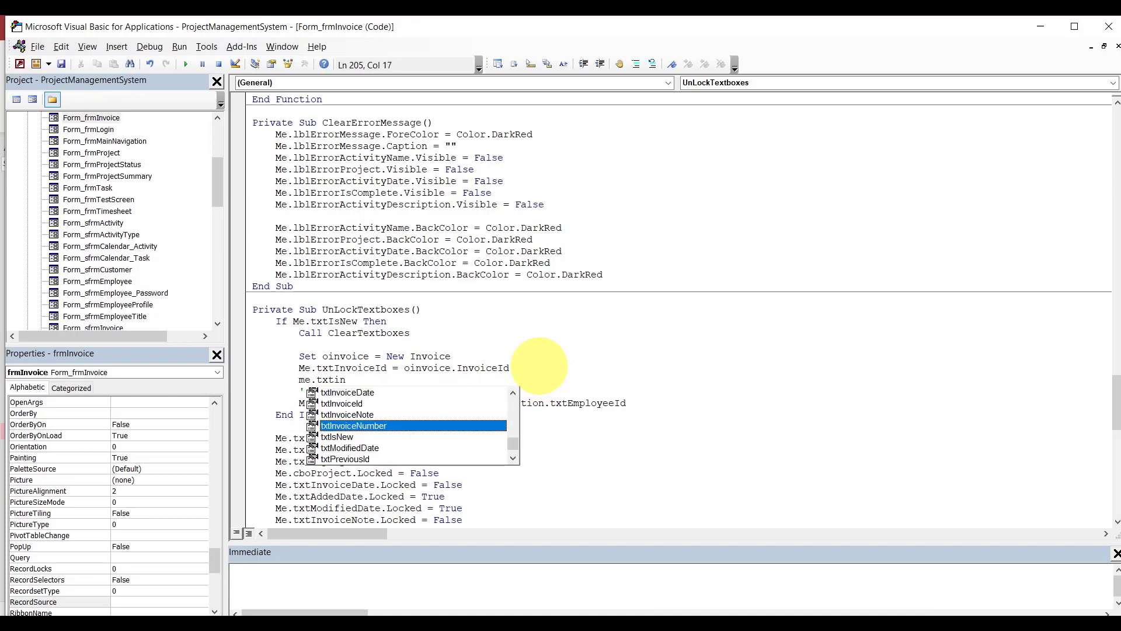
key(Tab)
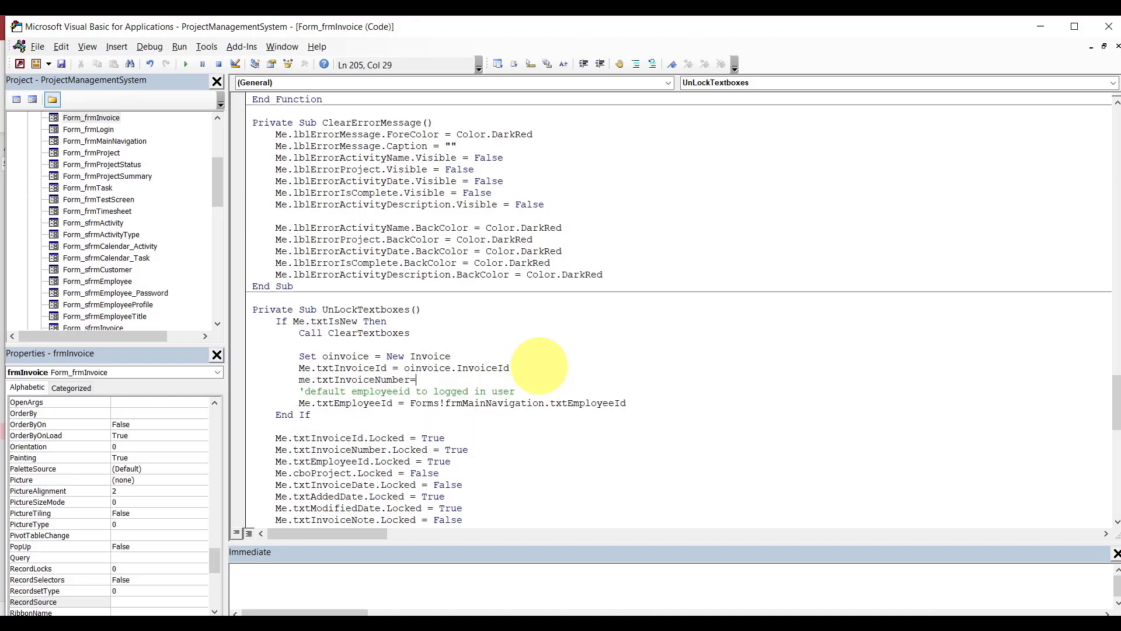
text(=oinvoice.)
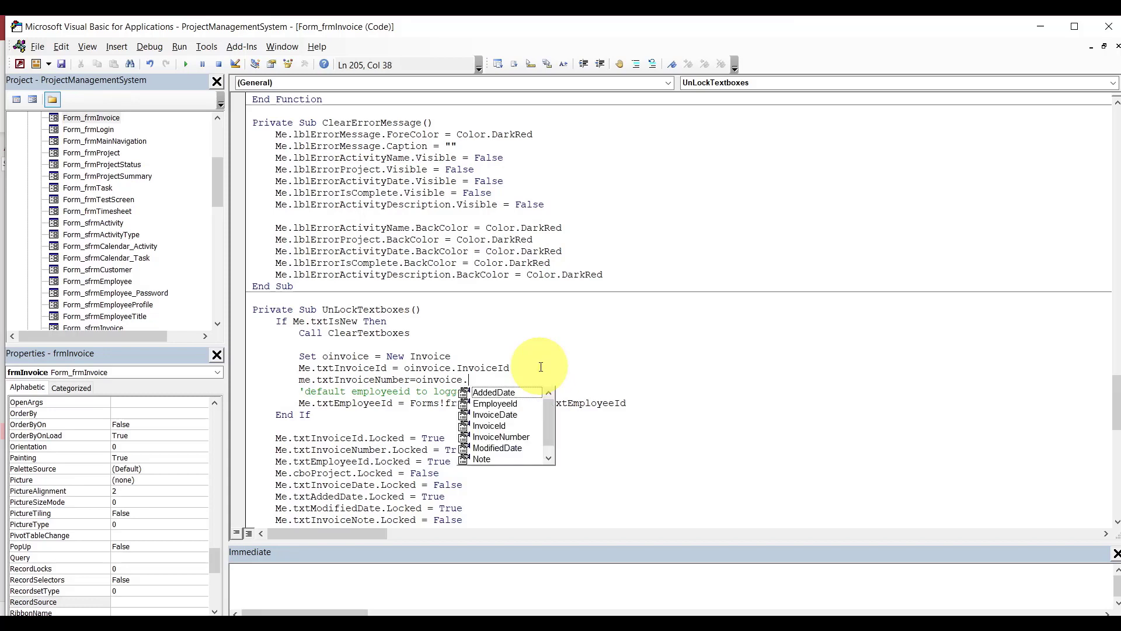
text(in)
key(Tab)
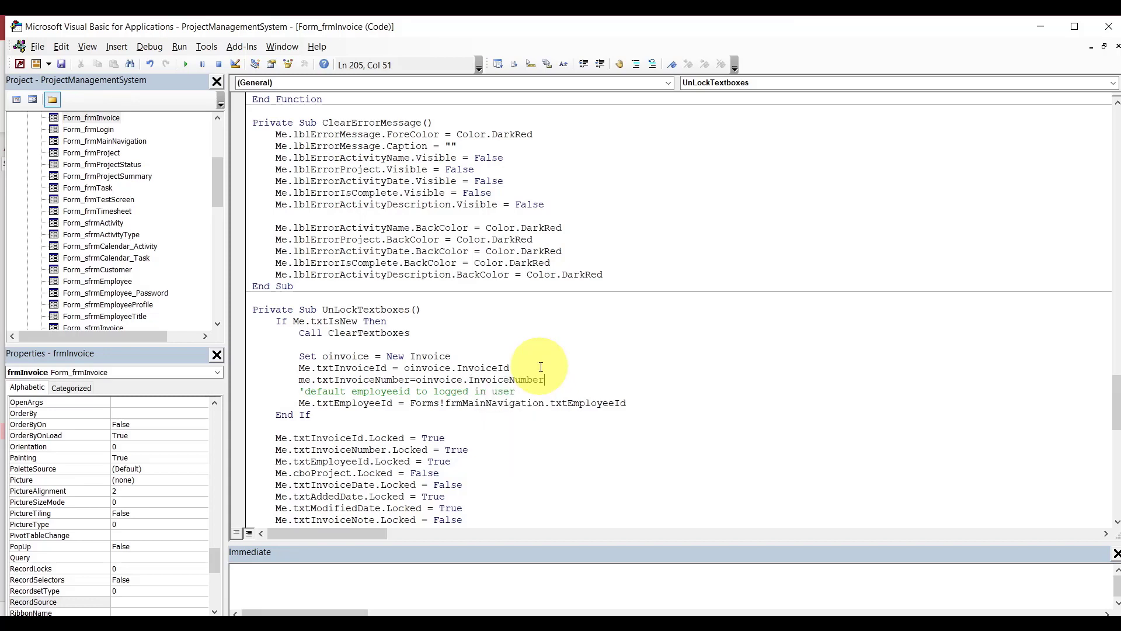
key(Up)
key(Up)
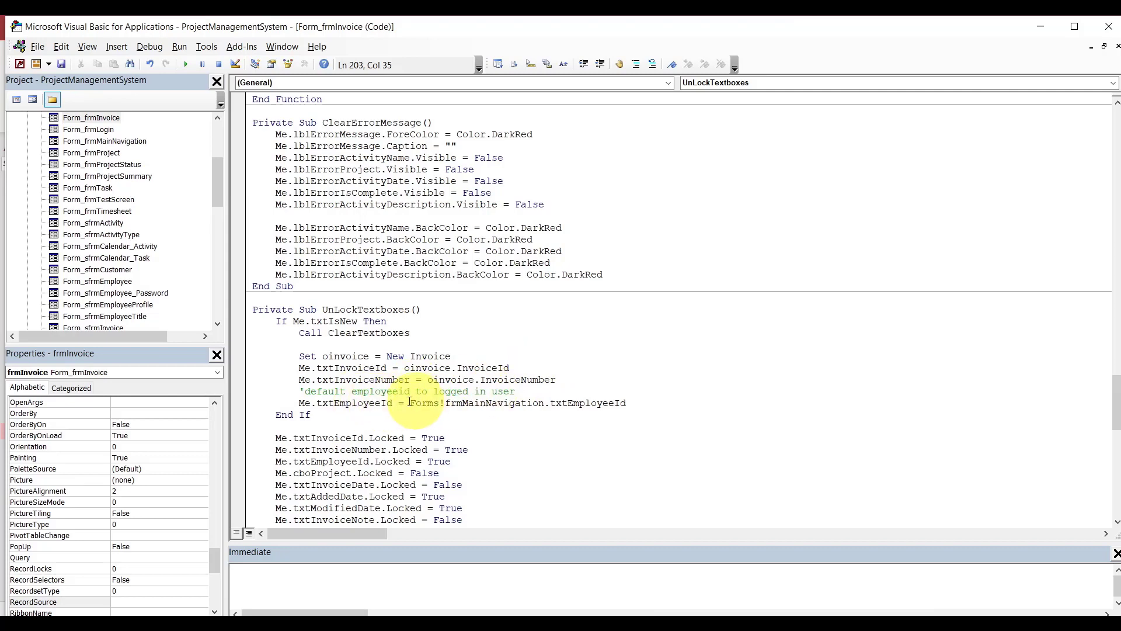
Delete the default employeeid comment line above the EmployeeId assignment.
drag(523, 393, 579, 386)
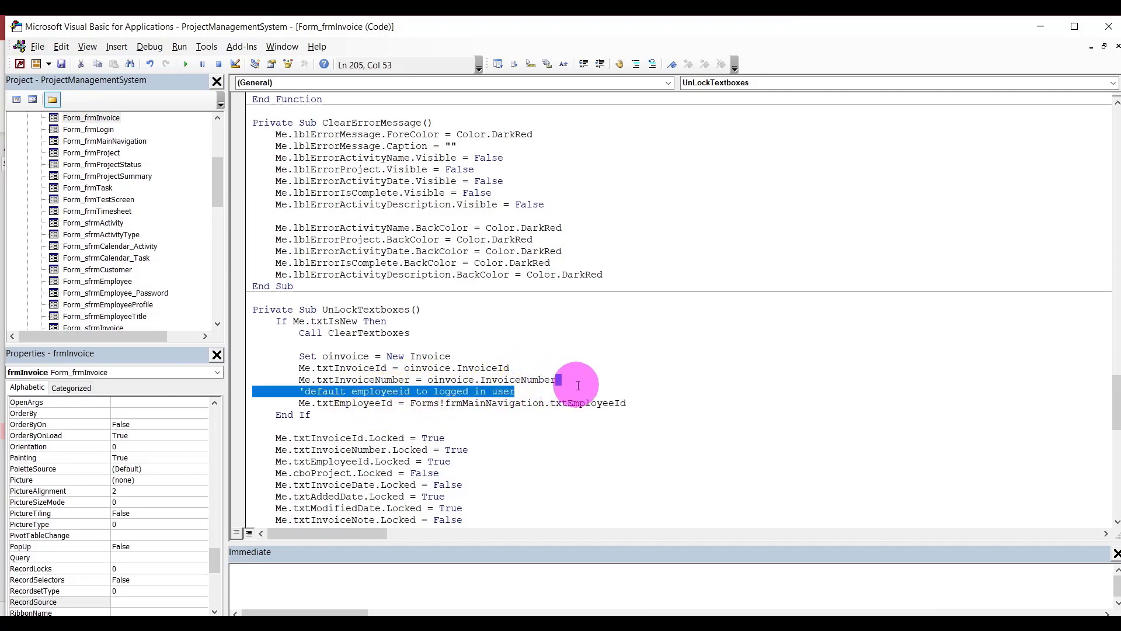
key(Delete)
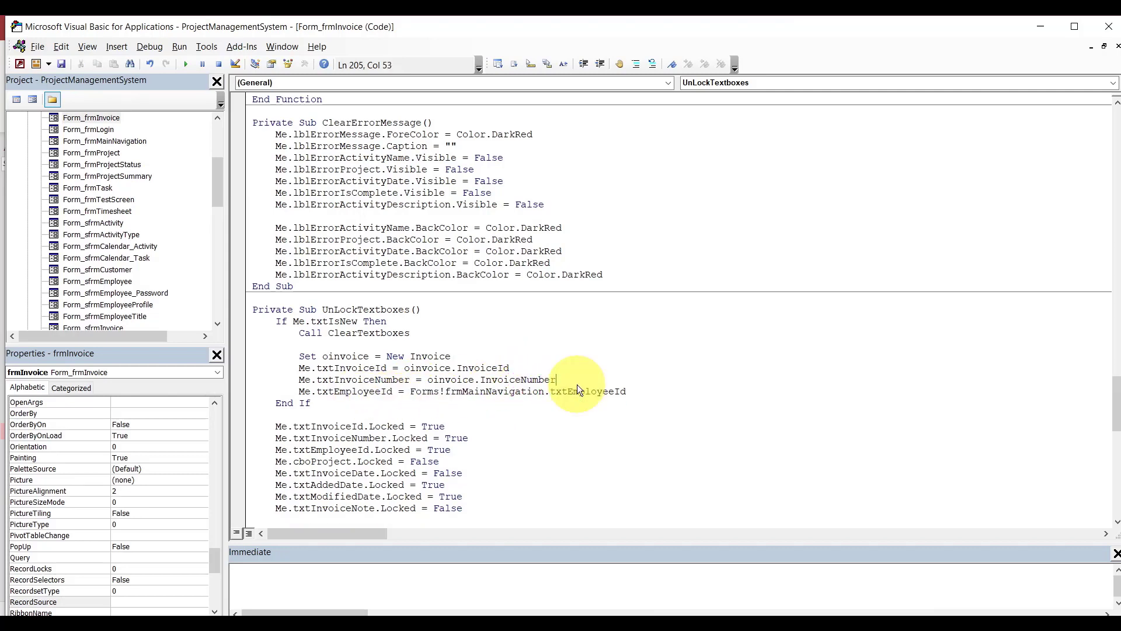
click(377, 392)
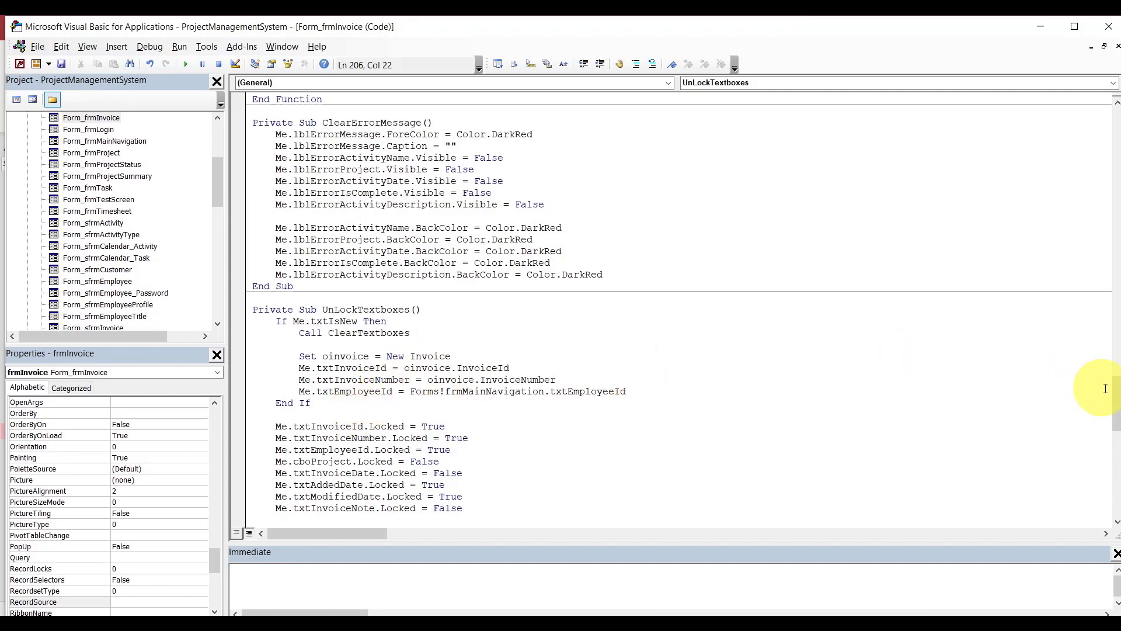
drag(1117, 397, 1115, 371)
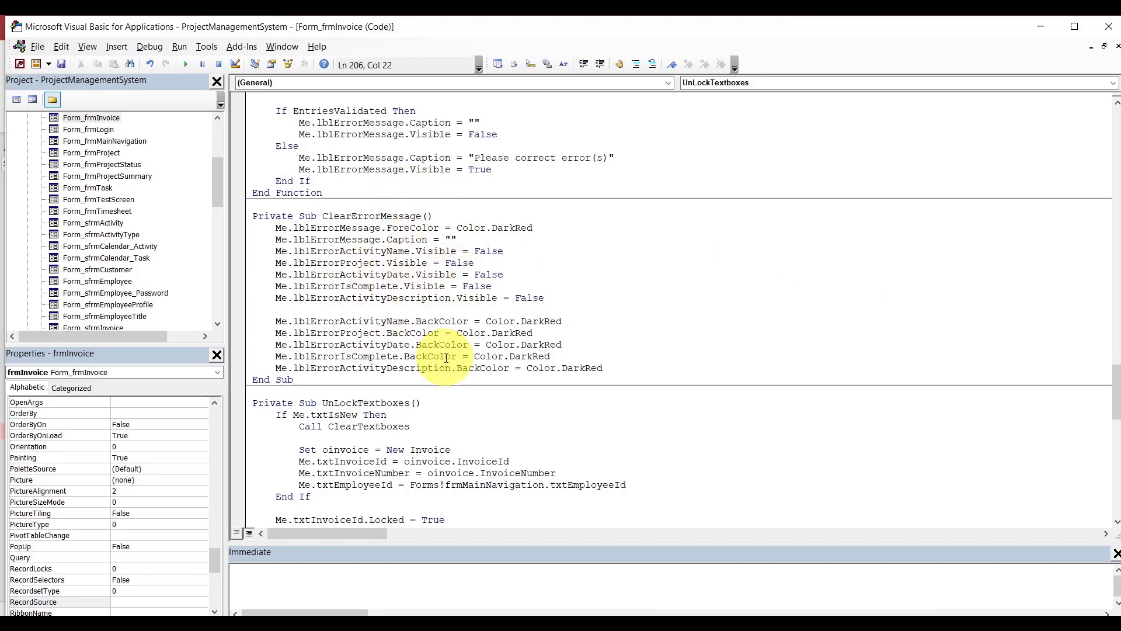
click(634, 623)
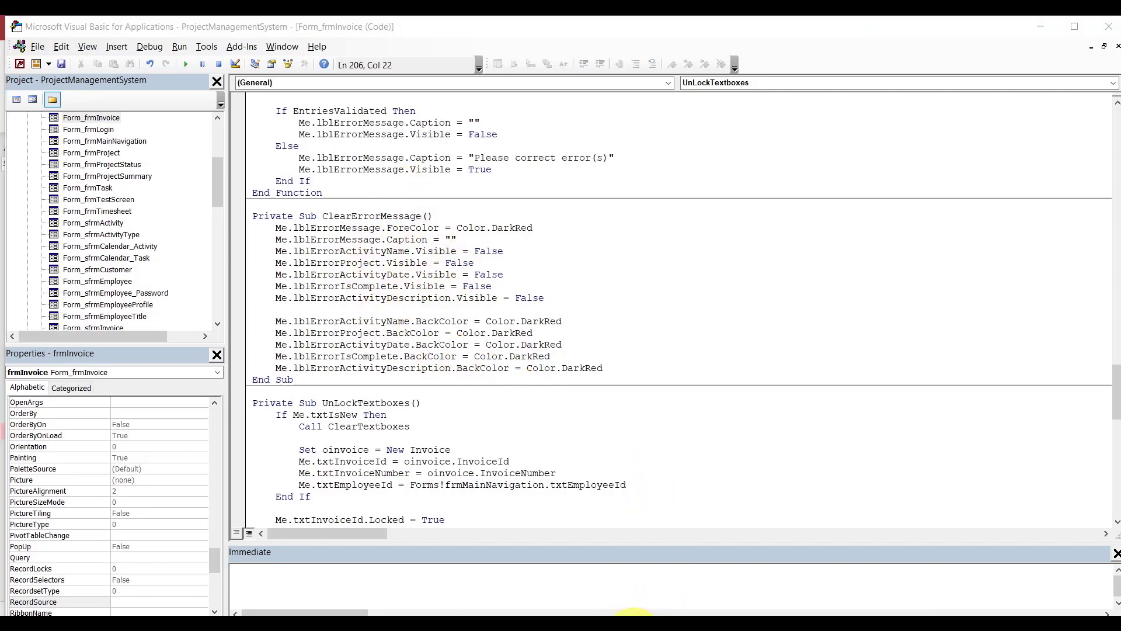
In frmInvoice Design View, set the Invoice Date asterisk label's Name to lblErrorInvoiceDate.
click(591, 581)
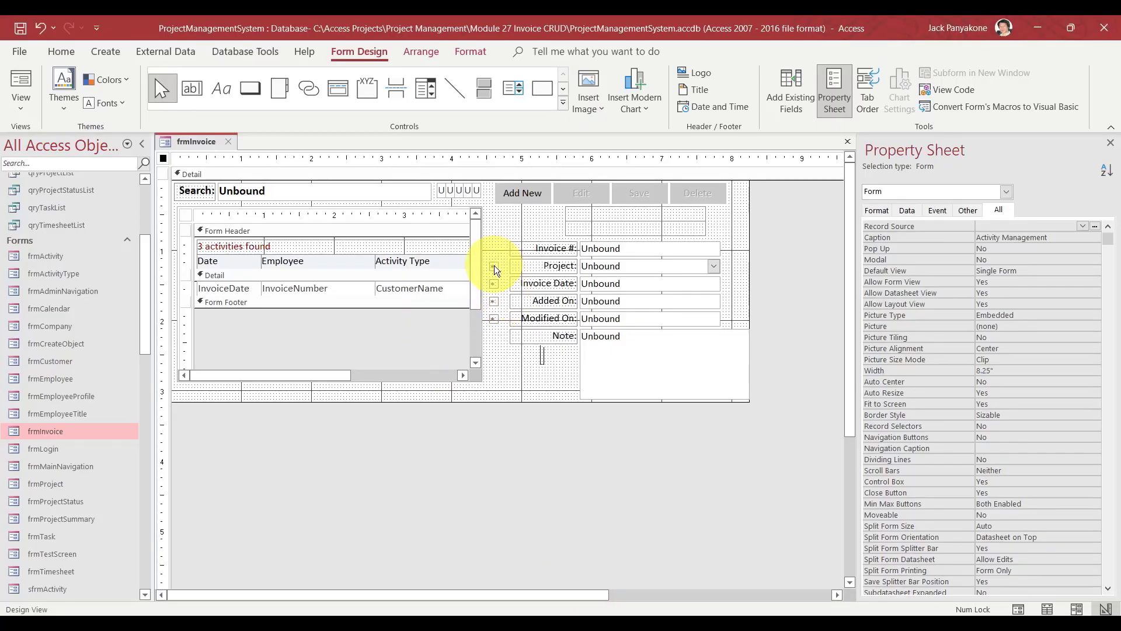
click(495, 268)
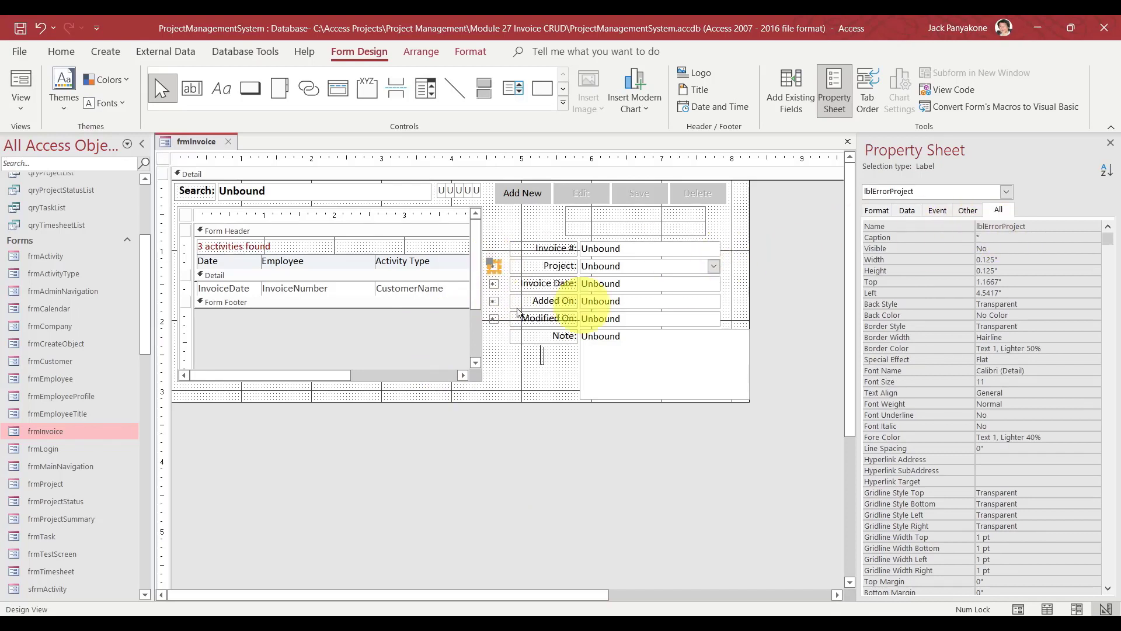
click(494, 287)
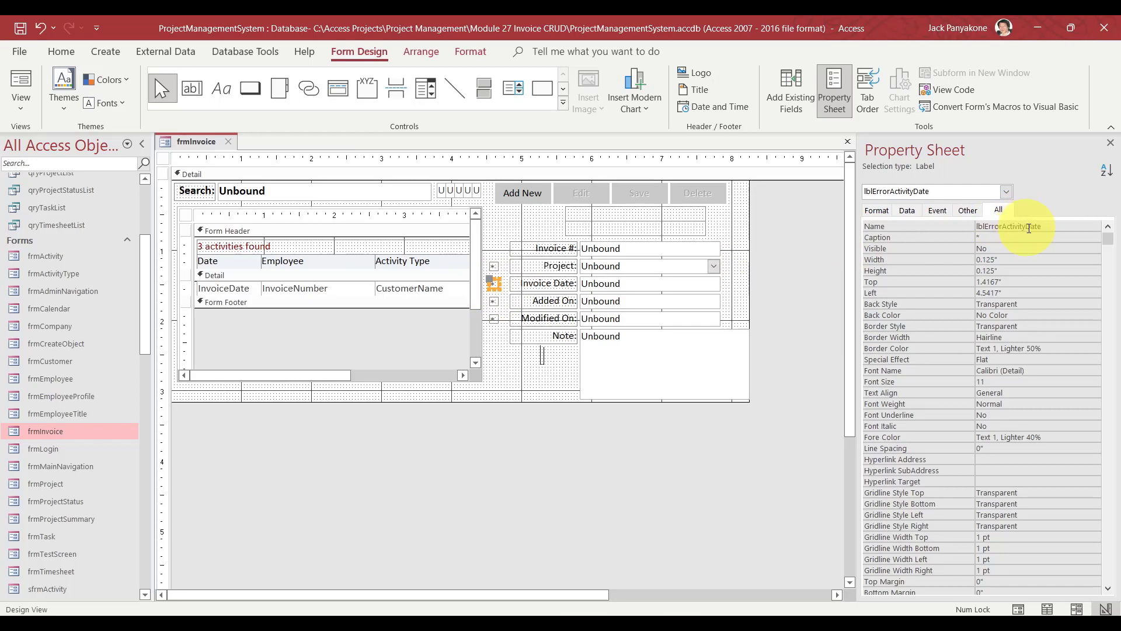
click(1029, 228)
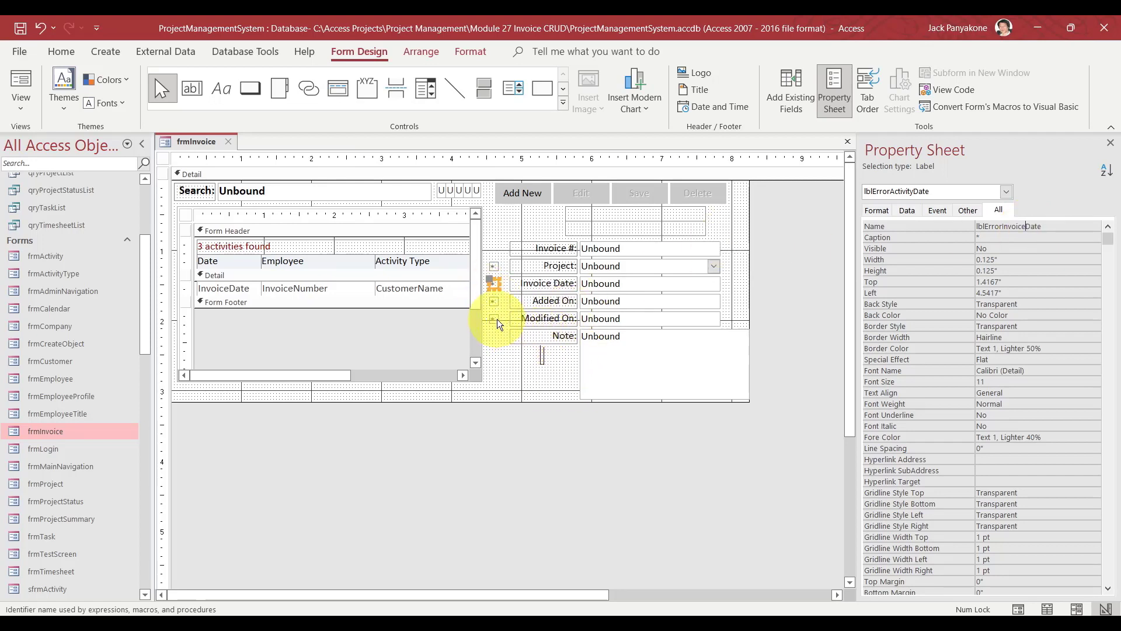
click(500, 339)
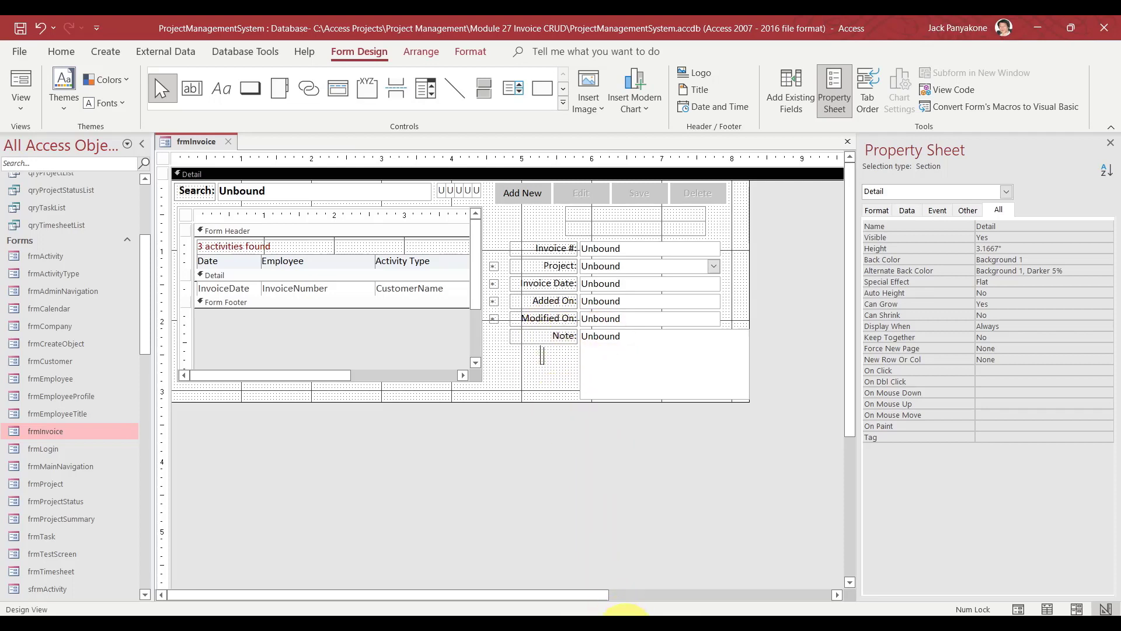
mouse_move(627, 613)
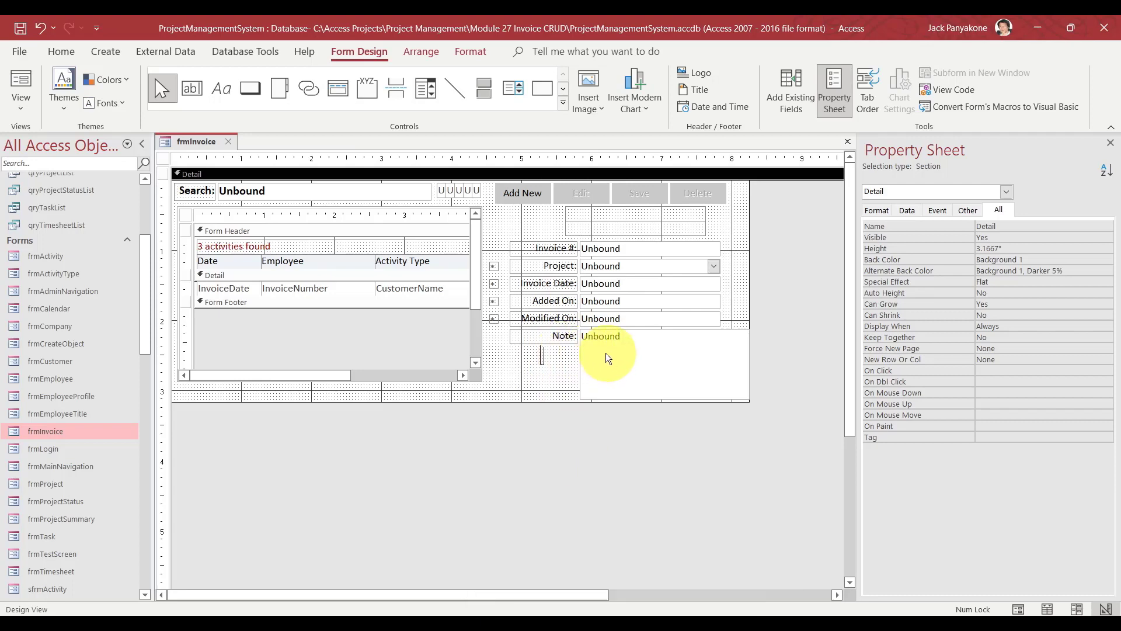
click(689, 581)
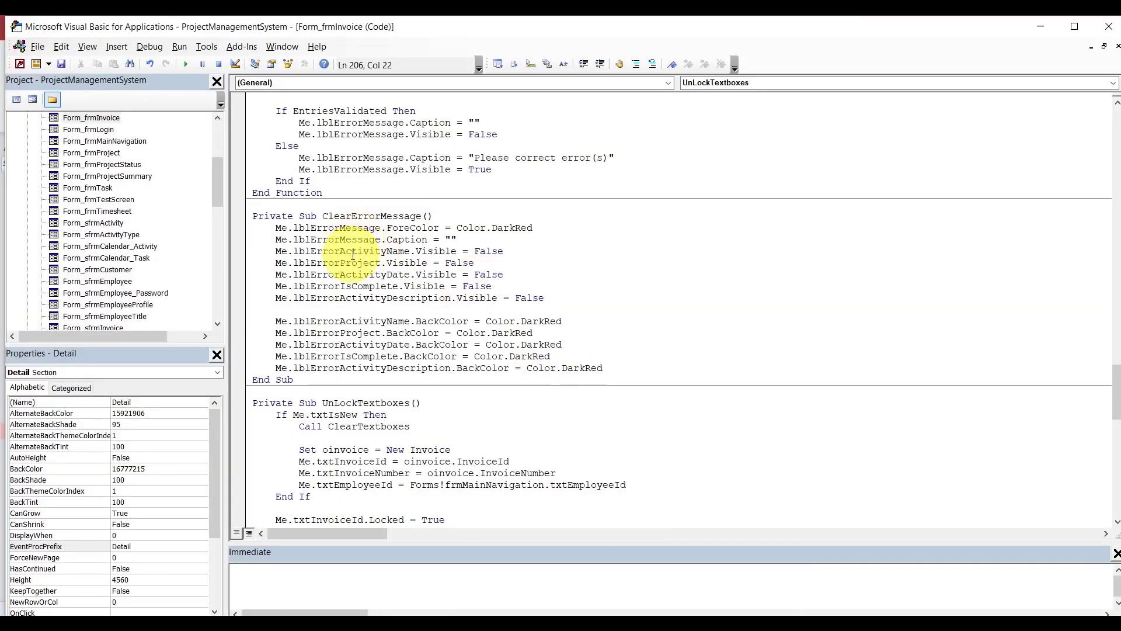
Drop the ActivityName, IsComplete and ActivityDescription Visible lines; rename lblErrorActivityDate to lblErrorInvoiceDate.
click(387, 253)
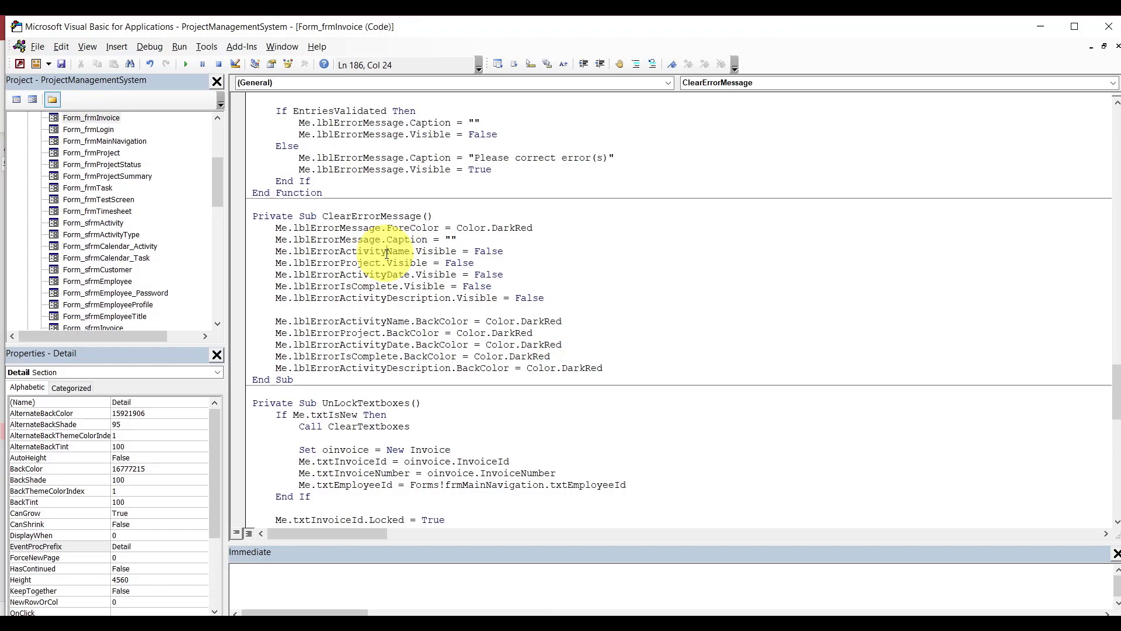
drag(506, 251, 512, 243)
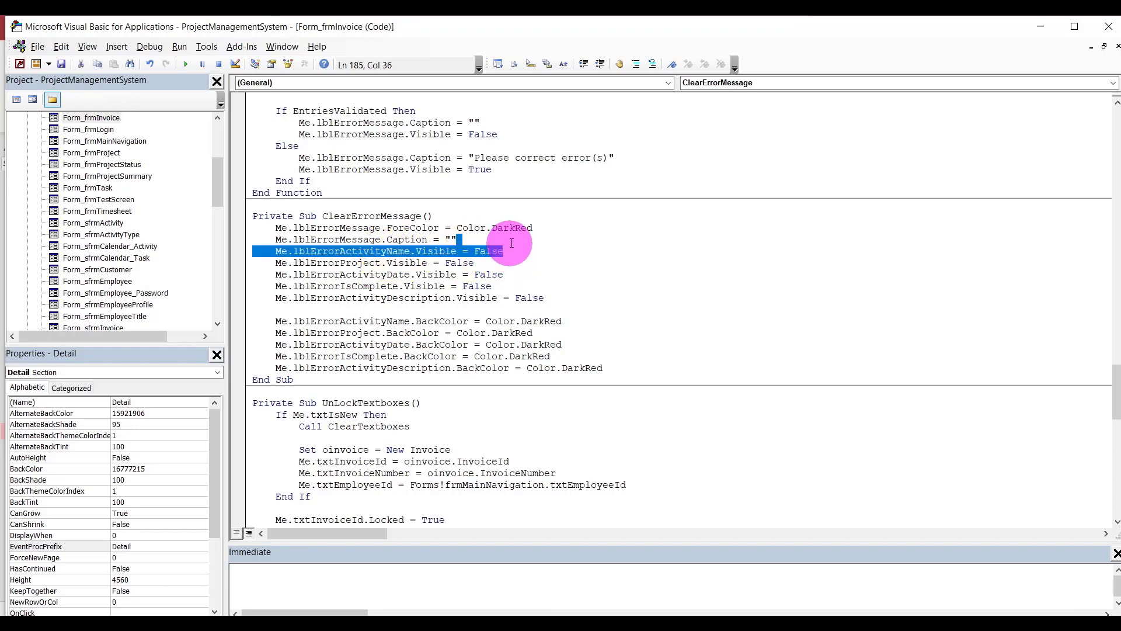
key(Delete)
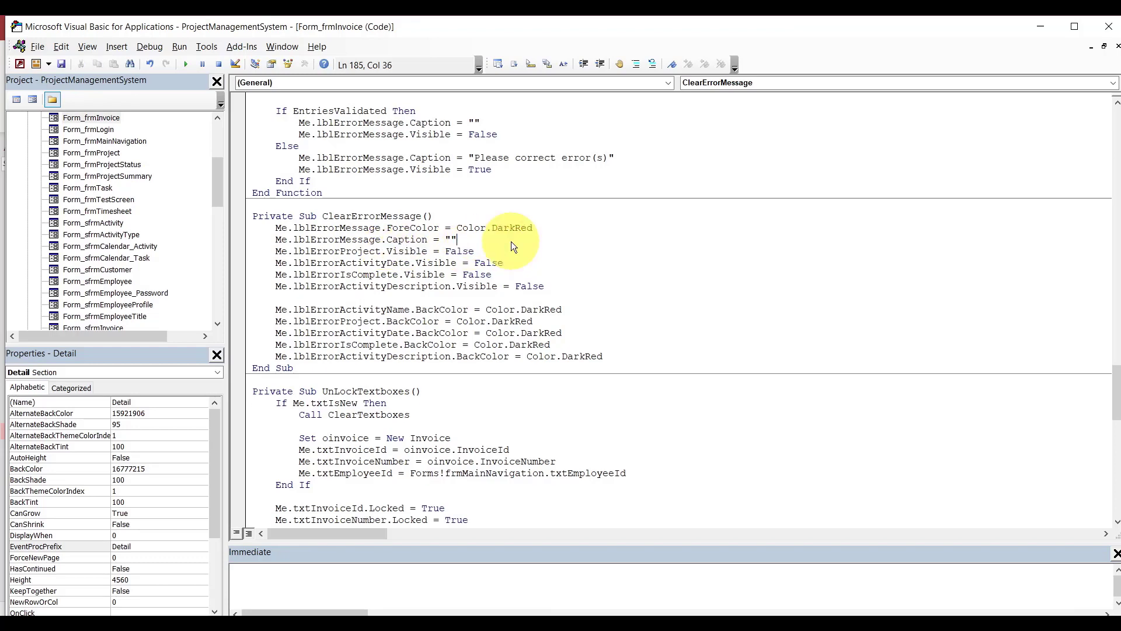
click(360, 263)
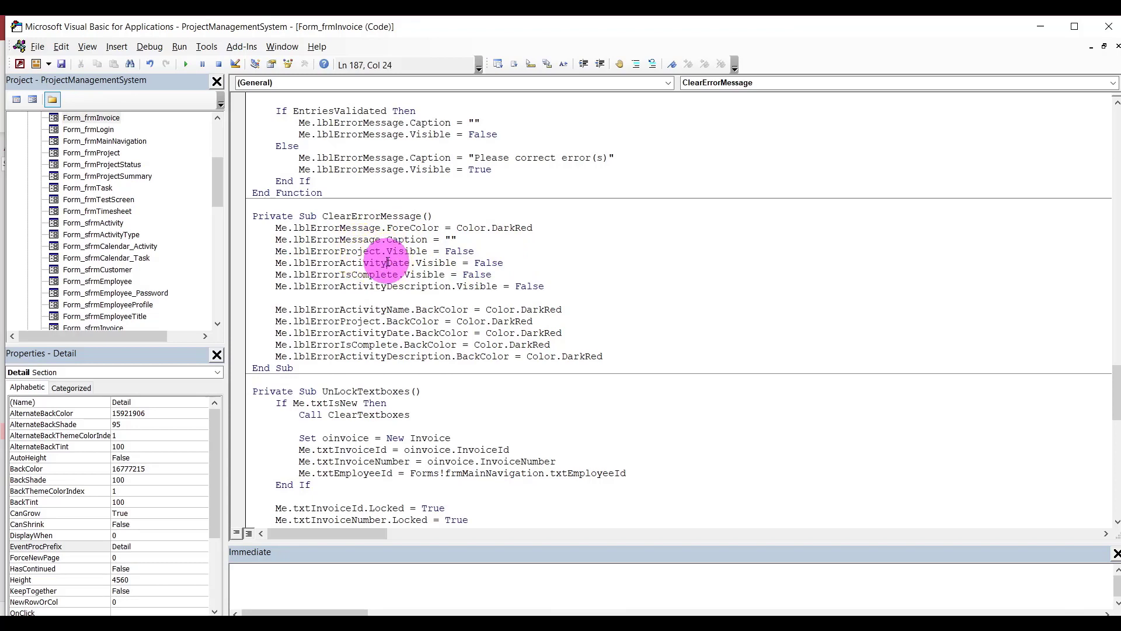
key(Delete)
key(Delete)
key(Delete)
key(Delete)
key(BackSpace)
key(BackSpace)
key(BackSpace)
key(BackSpace)
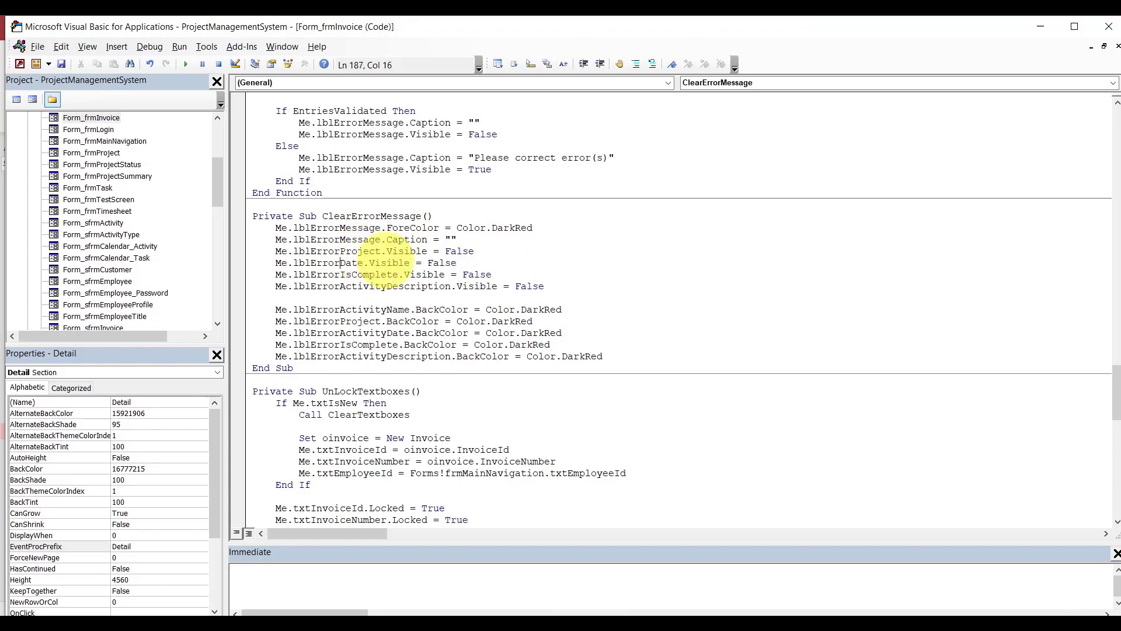
text(invoice)
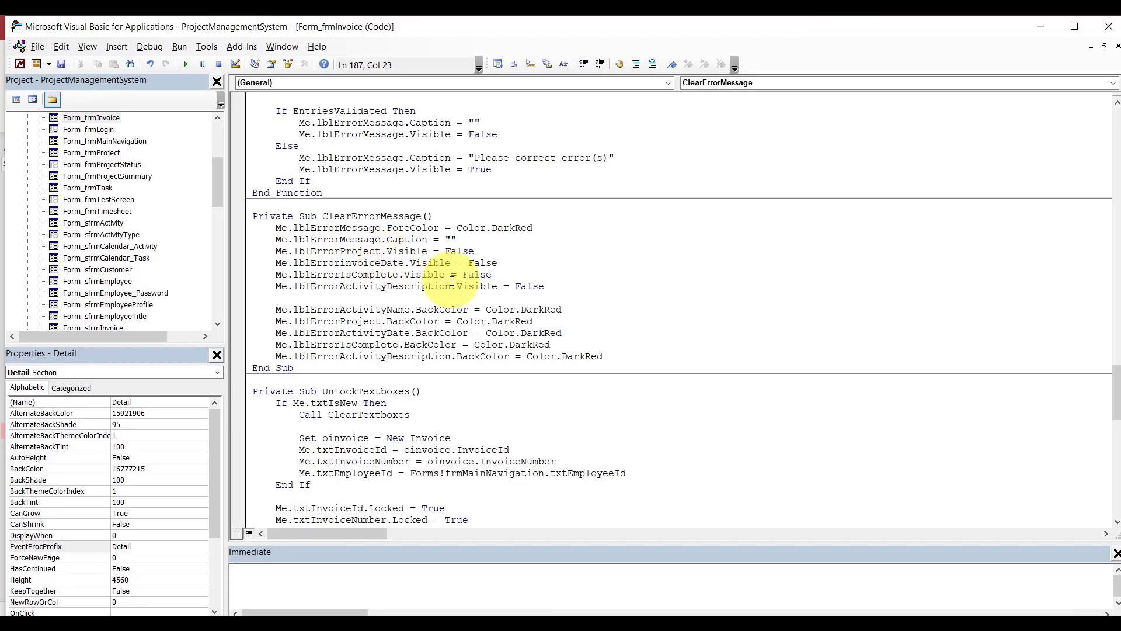
drag(564, 285, 564, 267)
key(Delete)
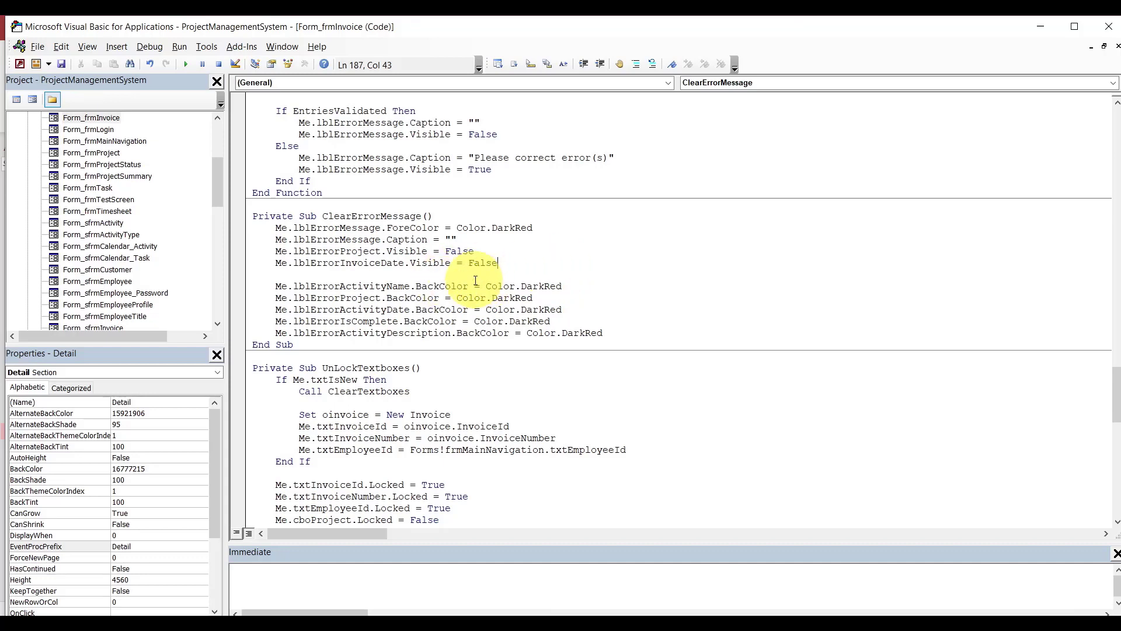
Remove the ActivityName, IsComplete and ActivityDescription DarkRed BackColor lines.
click(585, 281)
key(shift+Up)
key(Delete)
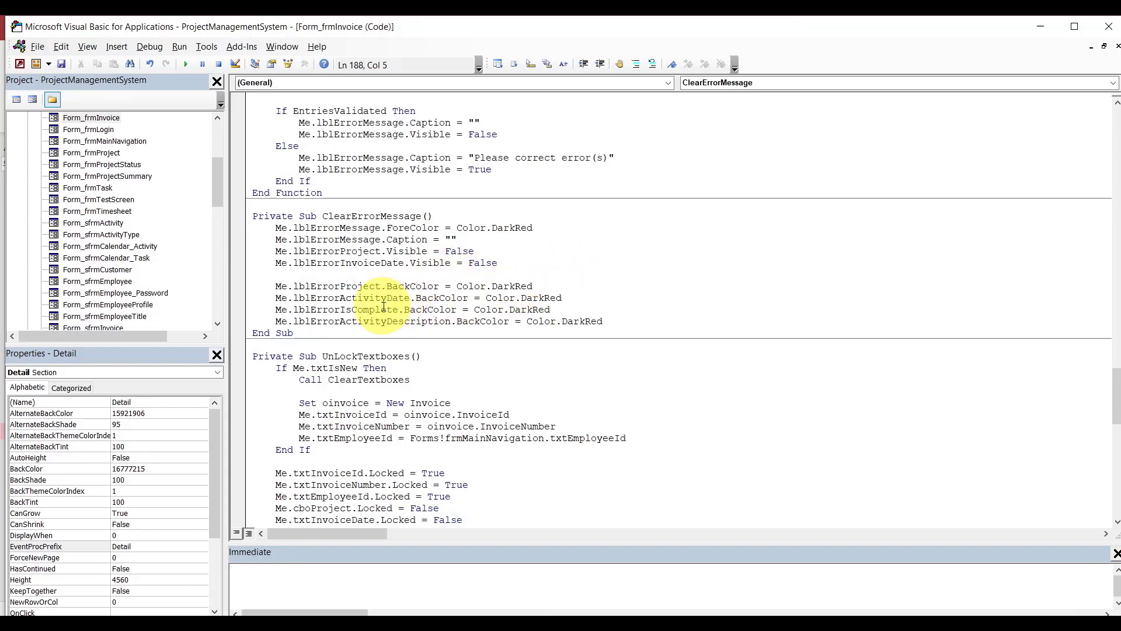
drag(615, 320, 618, 300)
key(Delete)
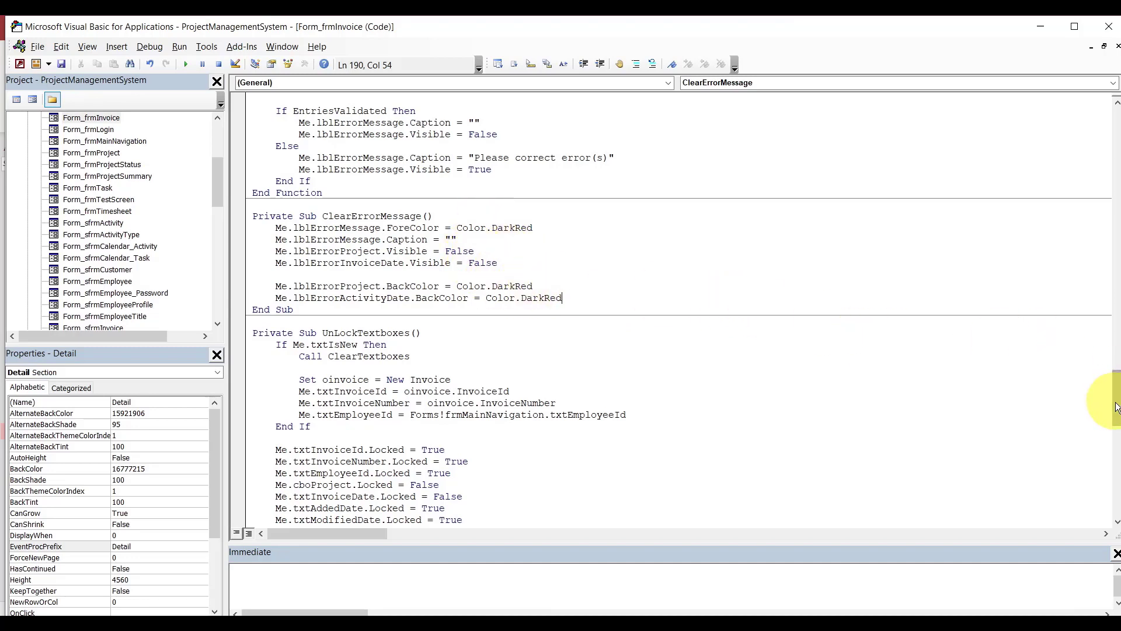
drag(1115, 408, 1112, 365)
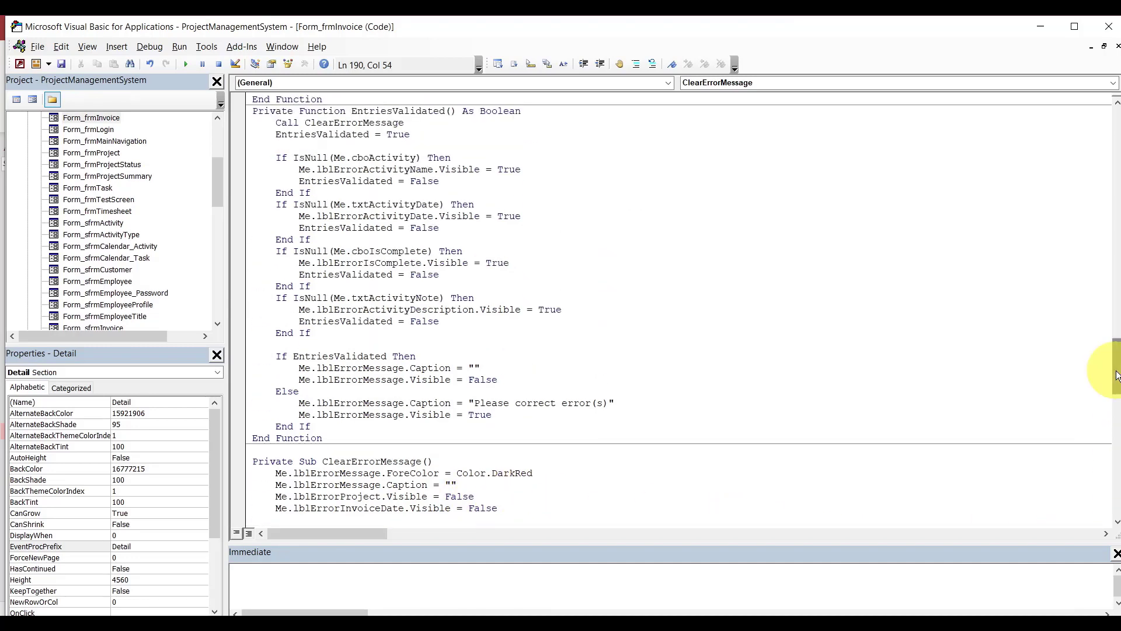
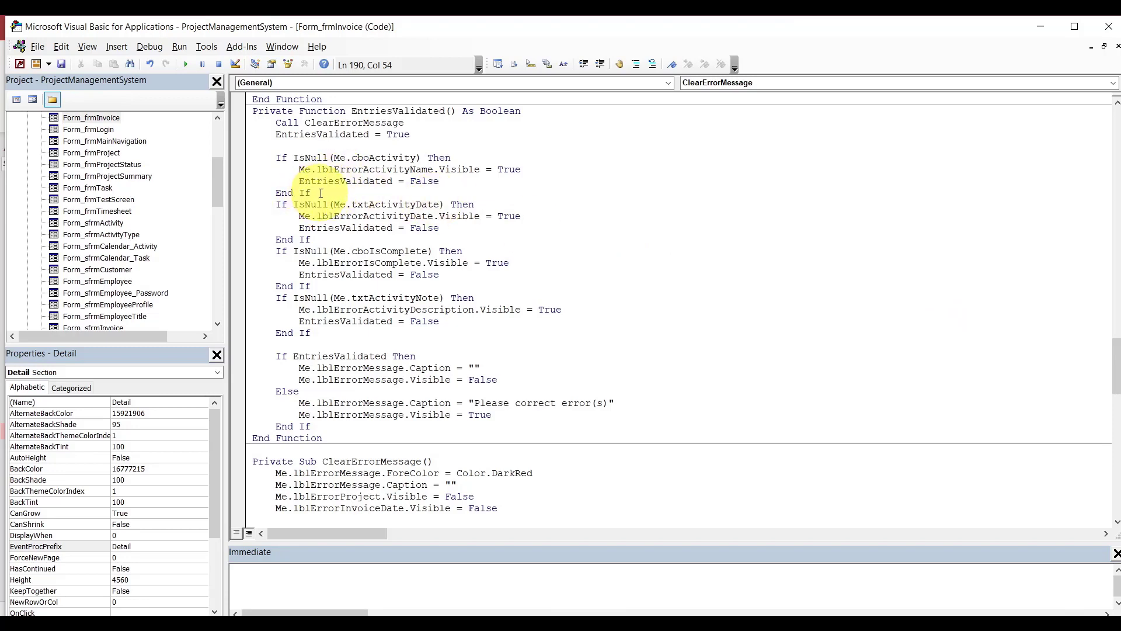
Make the first validation check test cboProject and flag lblErrorProject.
double_click(382, 158)
key(BackSpace)
key(BackSpace)
text(.)
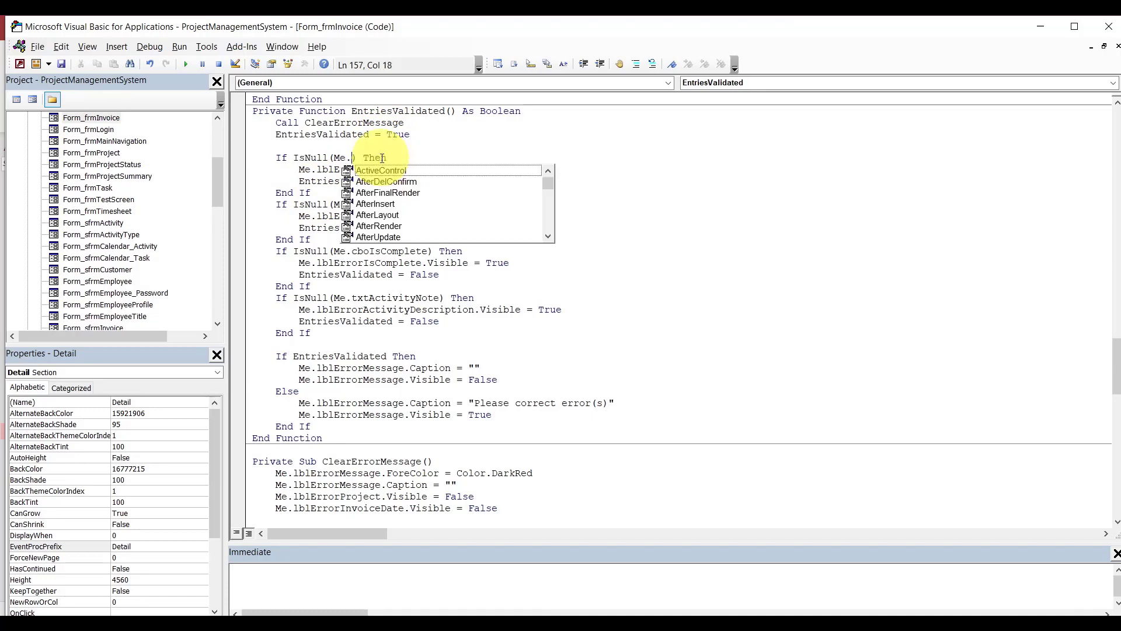
text(cb)
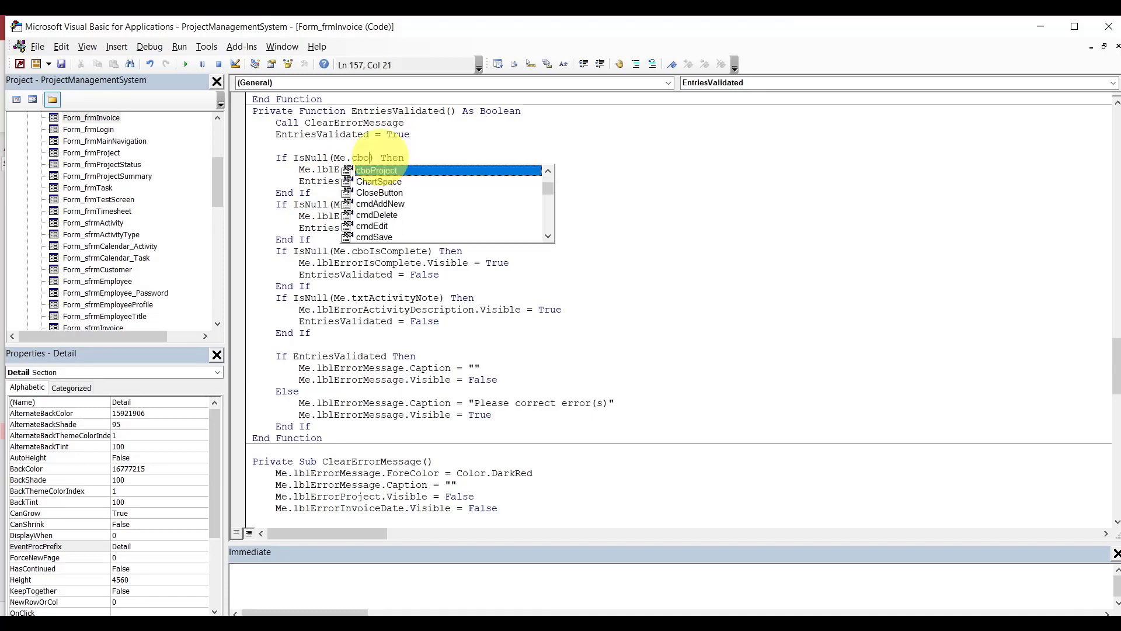
text(o)
key(Tab)
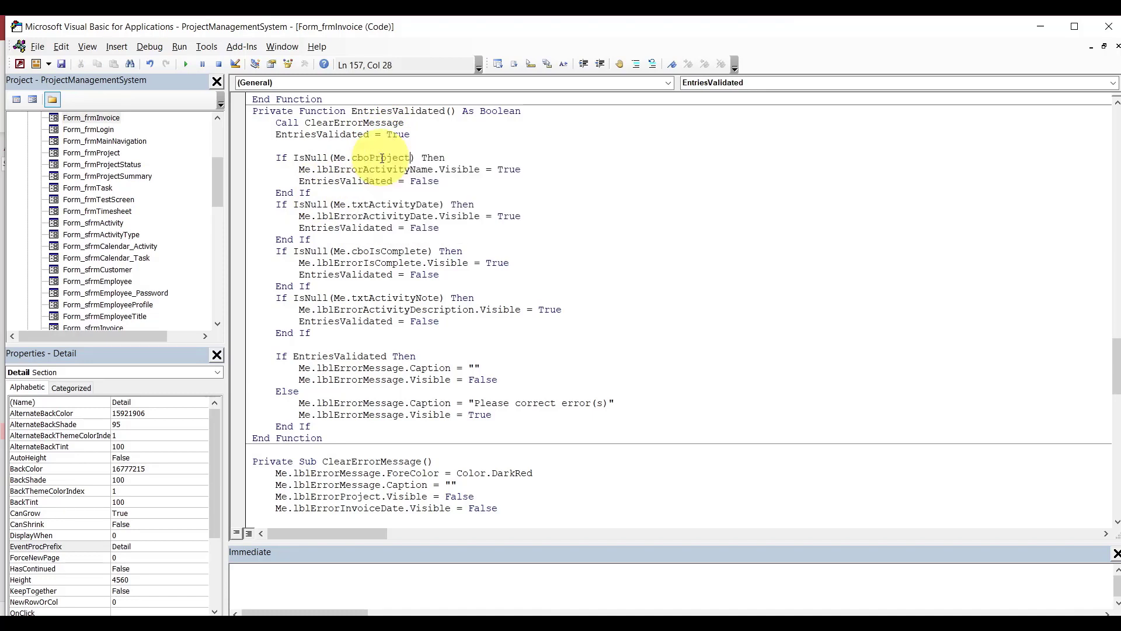
click(411, 170)
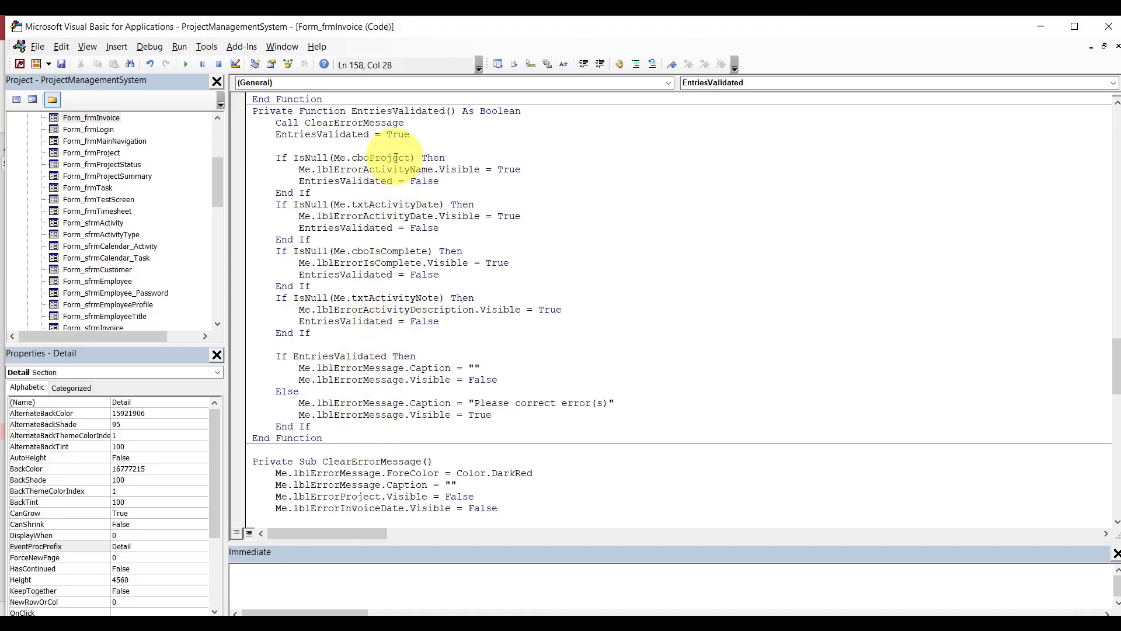
double_click(389, 170)
key(BackSpace)
key(ctrl+space)
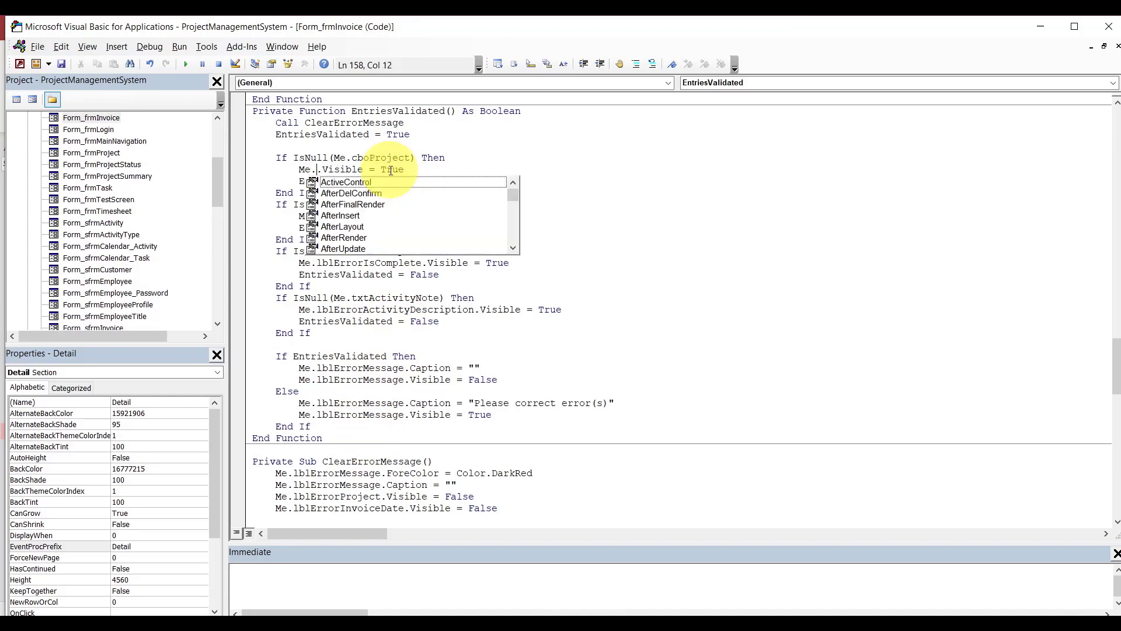
text(lblpr)
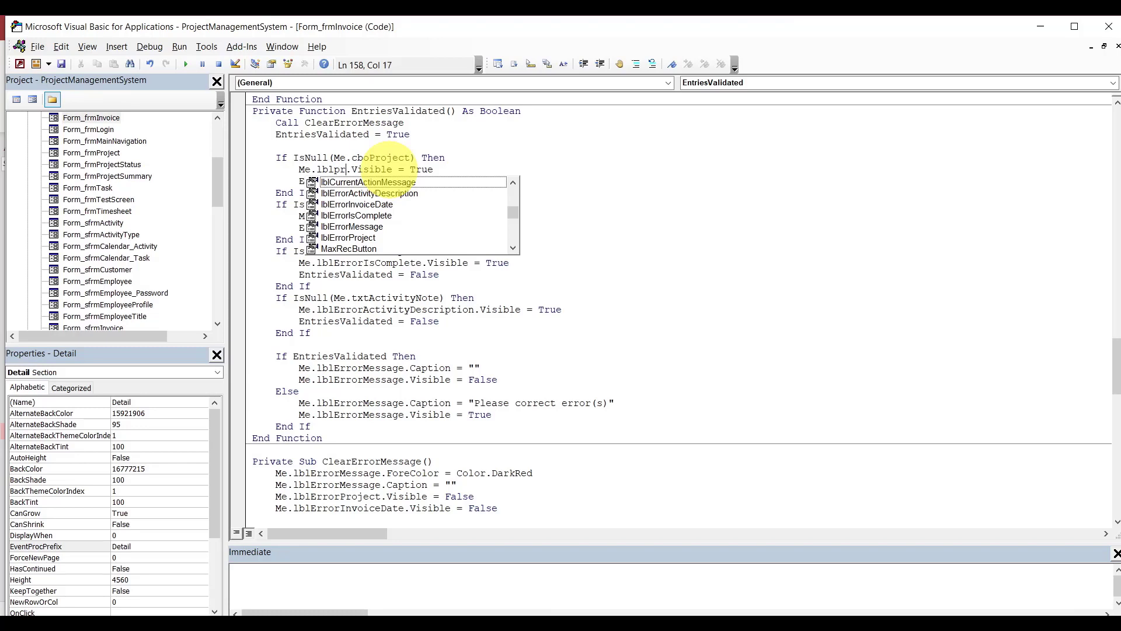
click(361, 238)
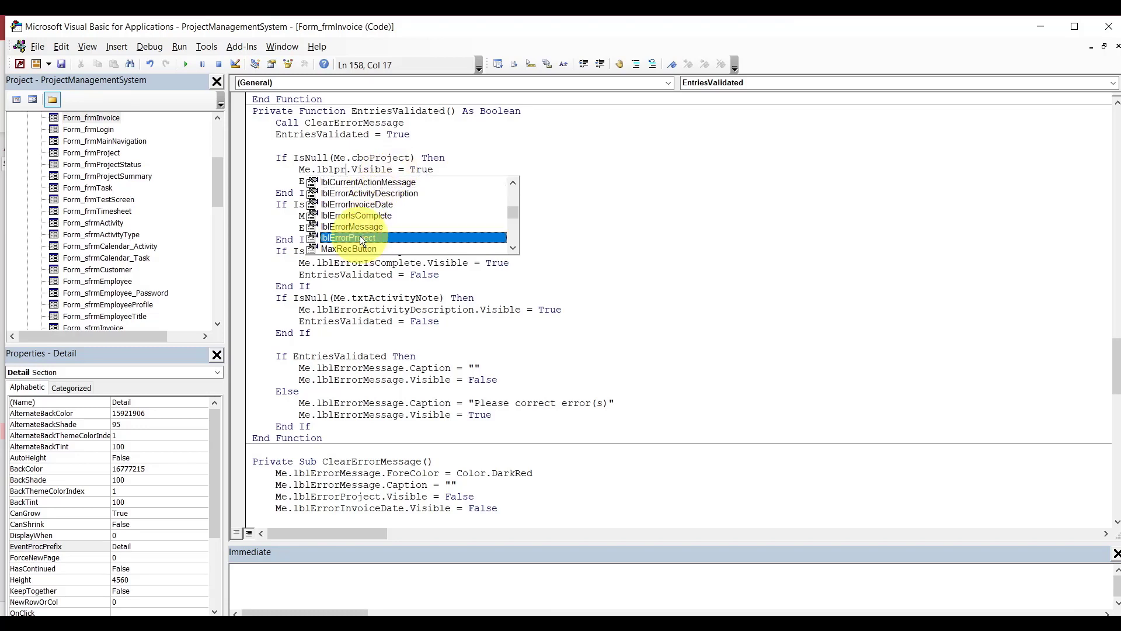
double_click(361, 238)
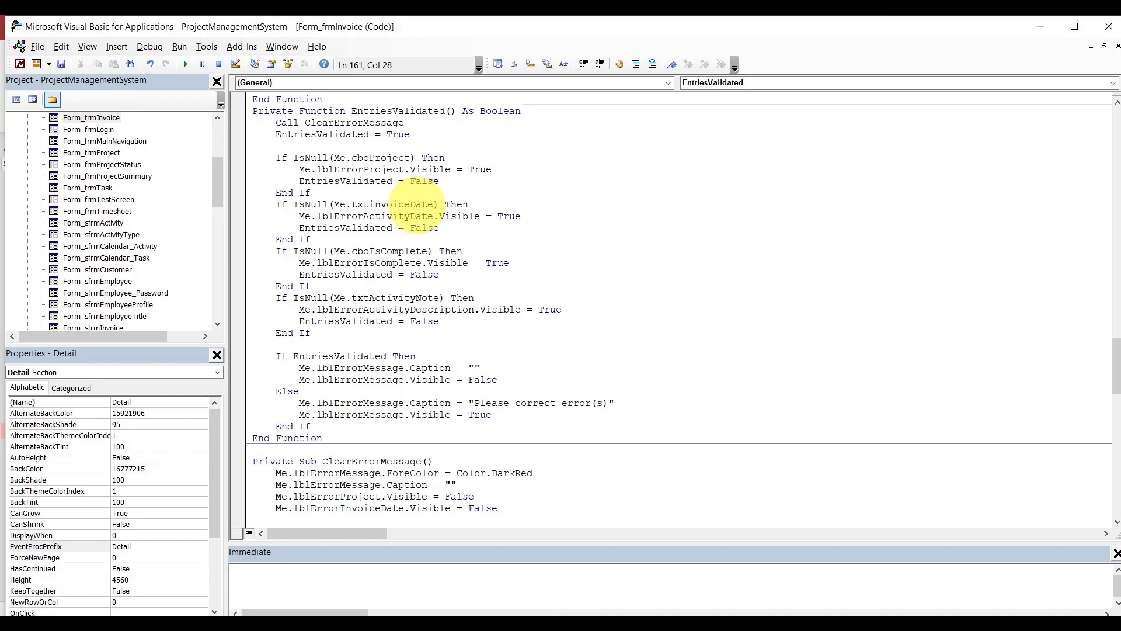
Rename the date check's error label to lblErrorInvoiceDate.
key(BackSpace)
key(BackSpace)
key(BackSpace)
key(BackSpace)
key(BackSpace)
key(BackSpace)
key(BackSpace)
key(BackSpace)
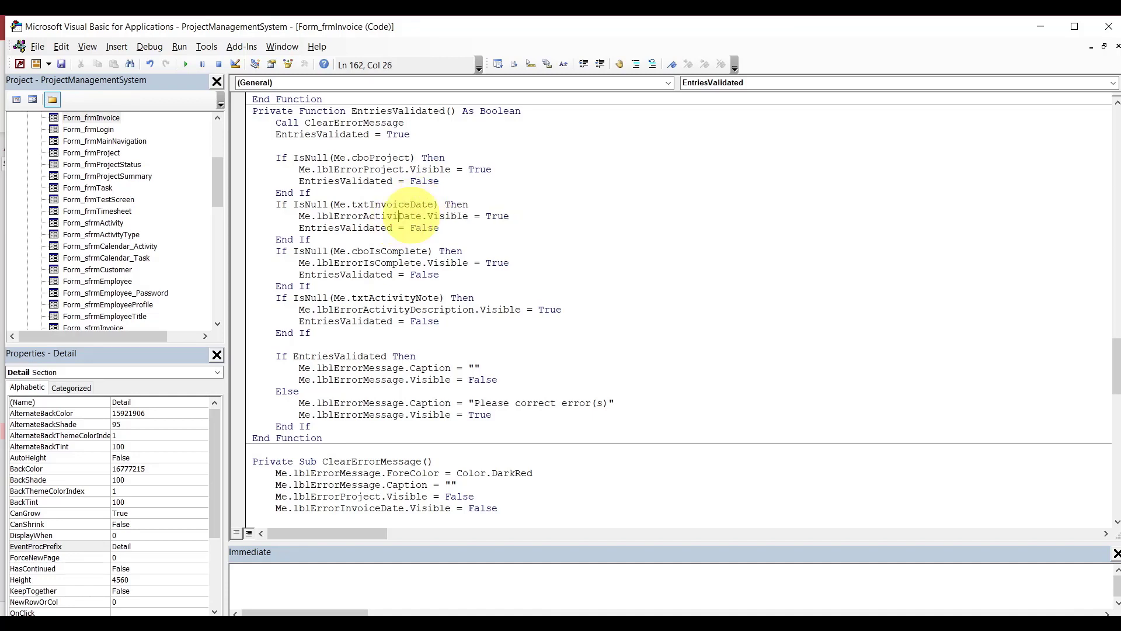
text(invoice)
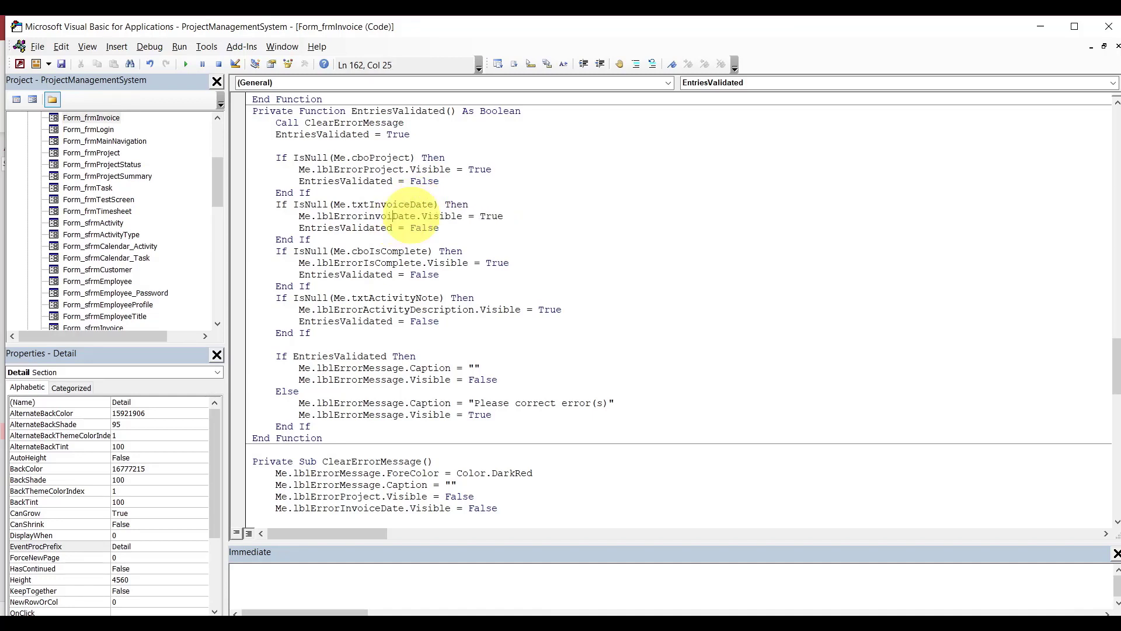
click(416, 237)
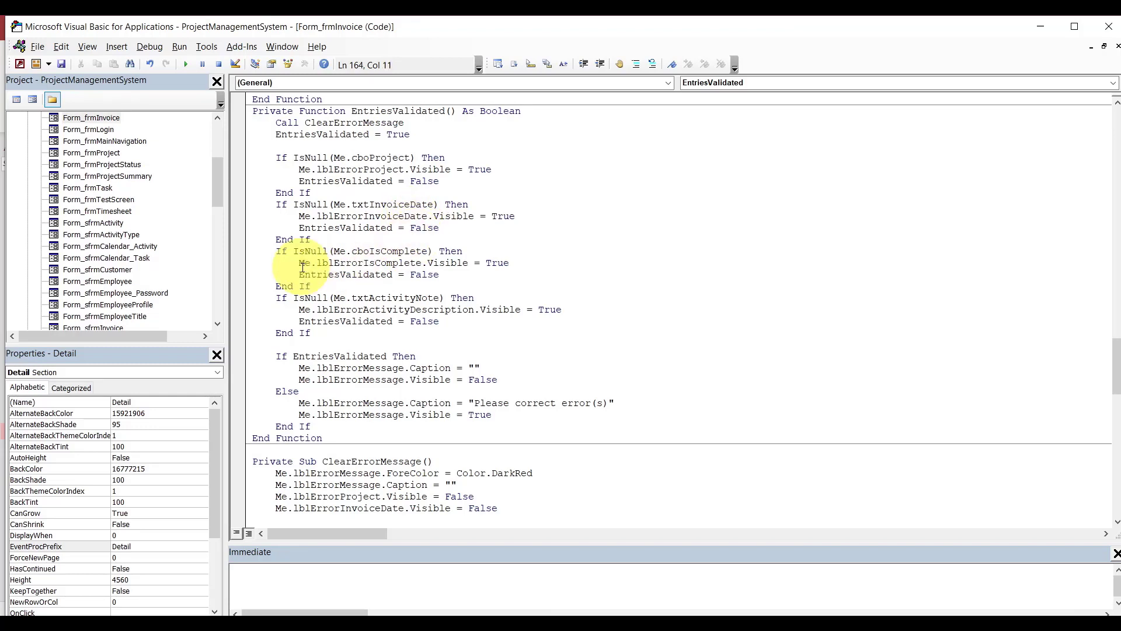
Delete the leftover cboIsComplete and txtActivityNote If blocks.
drag(277, 251, 314, 334)
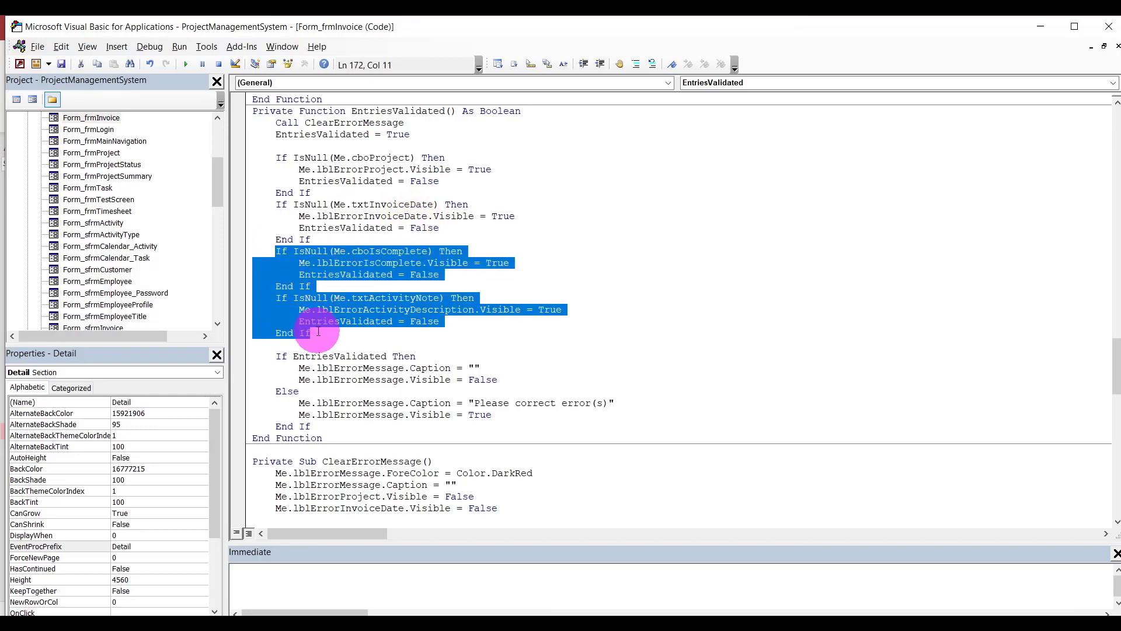
key(Delete)
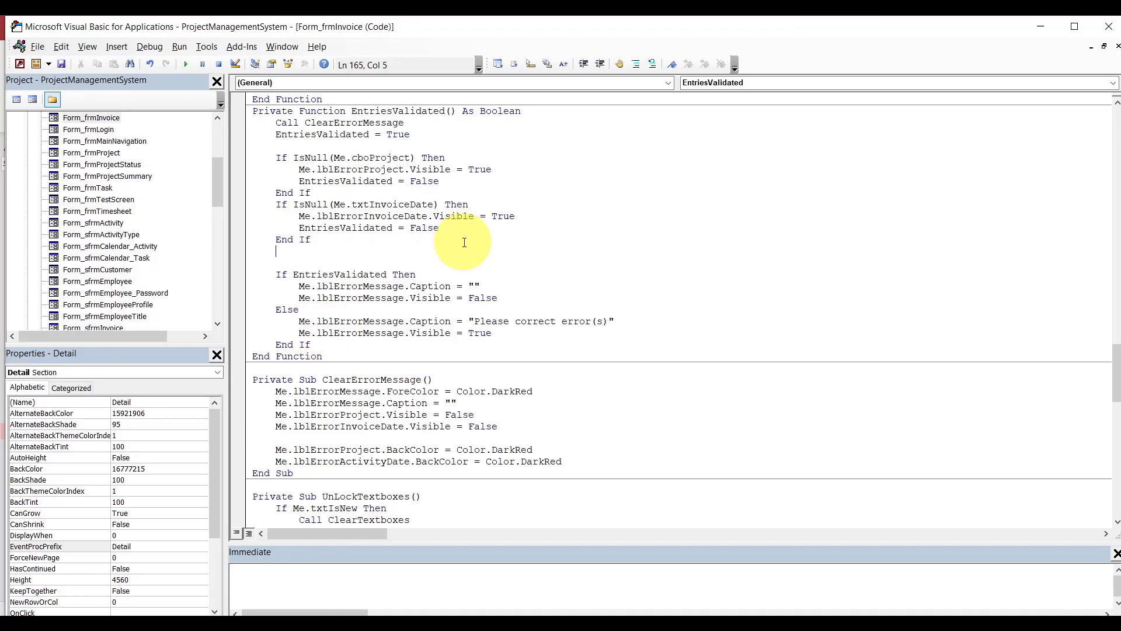
key(BackSpace)
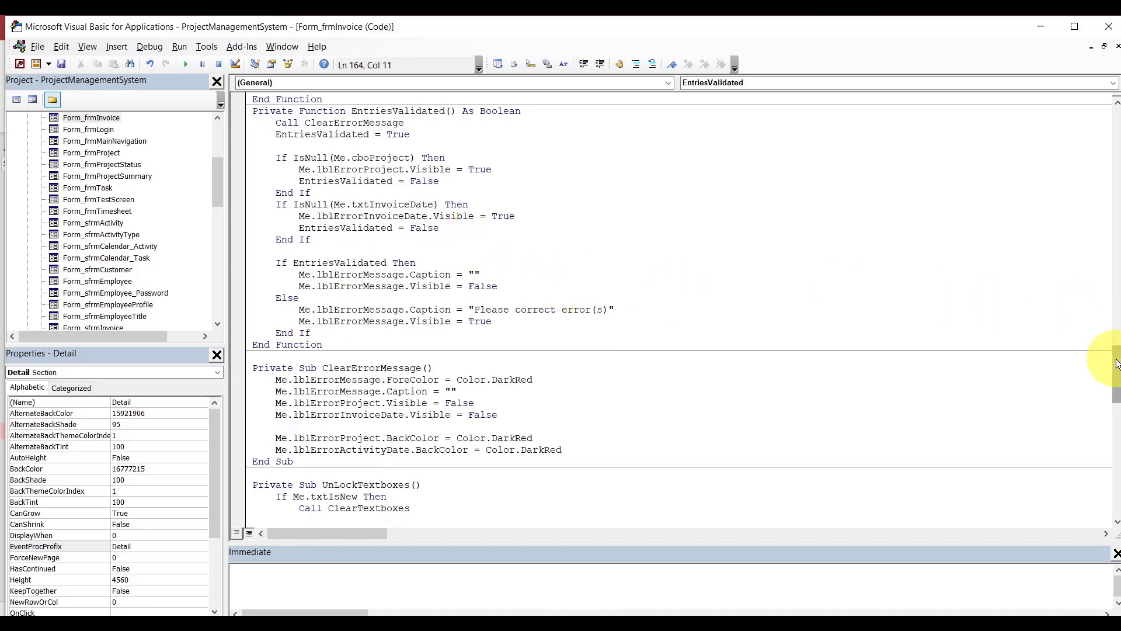
drag(1116, 364, 1113, 337)
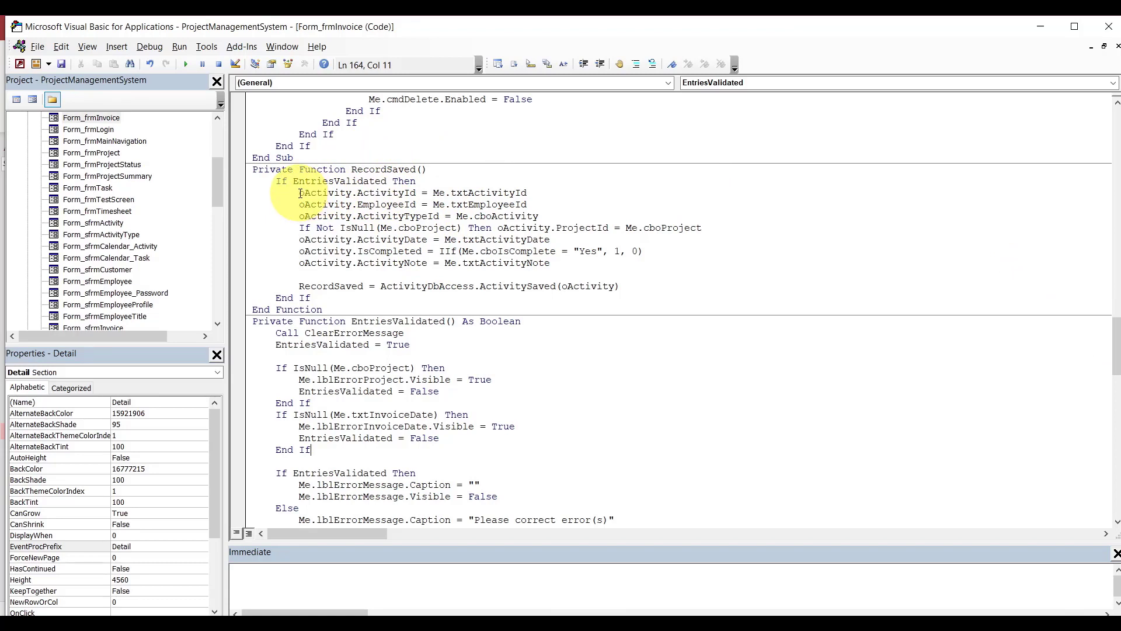
Replace the old activity assignments with oinvoice.InvoiceId = Me.txtInvoiceId.
drag(301, 193, 575, 260)
text(o)
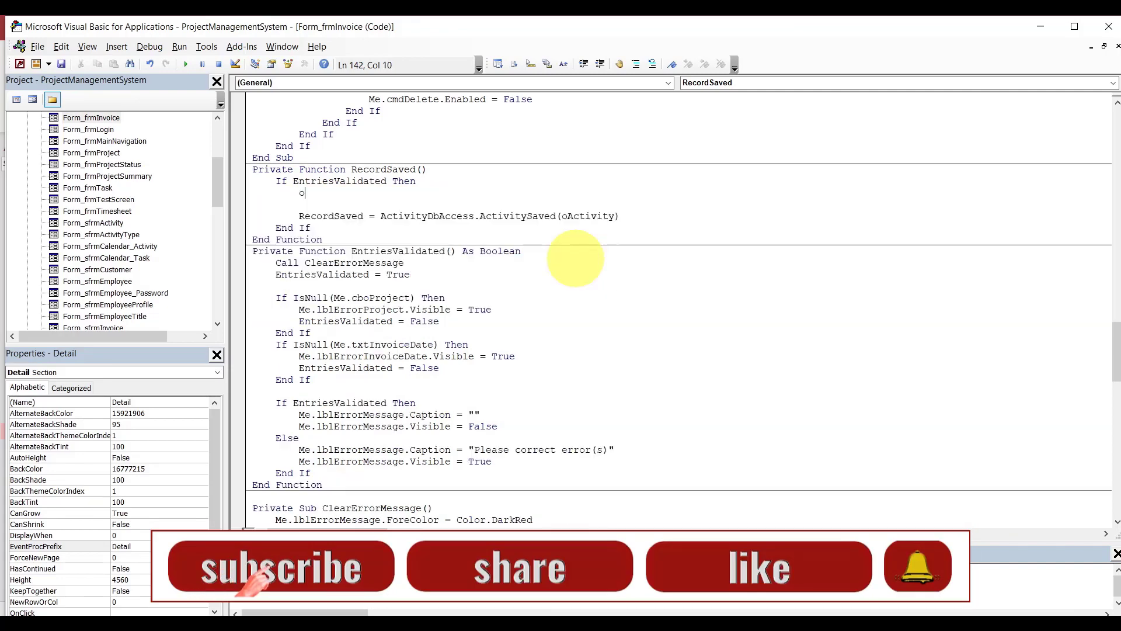
text(invoice.)
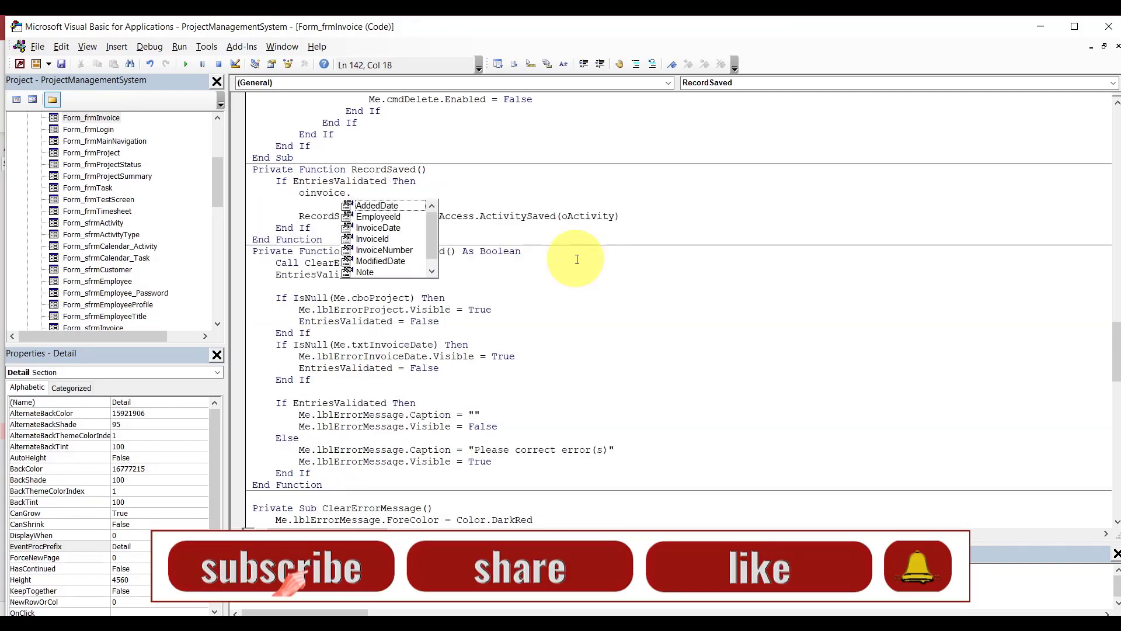
text(InvoiceId)
key(Down)
key(Tab)
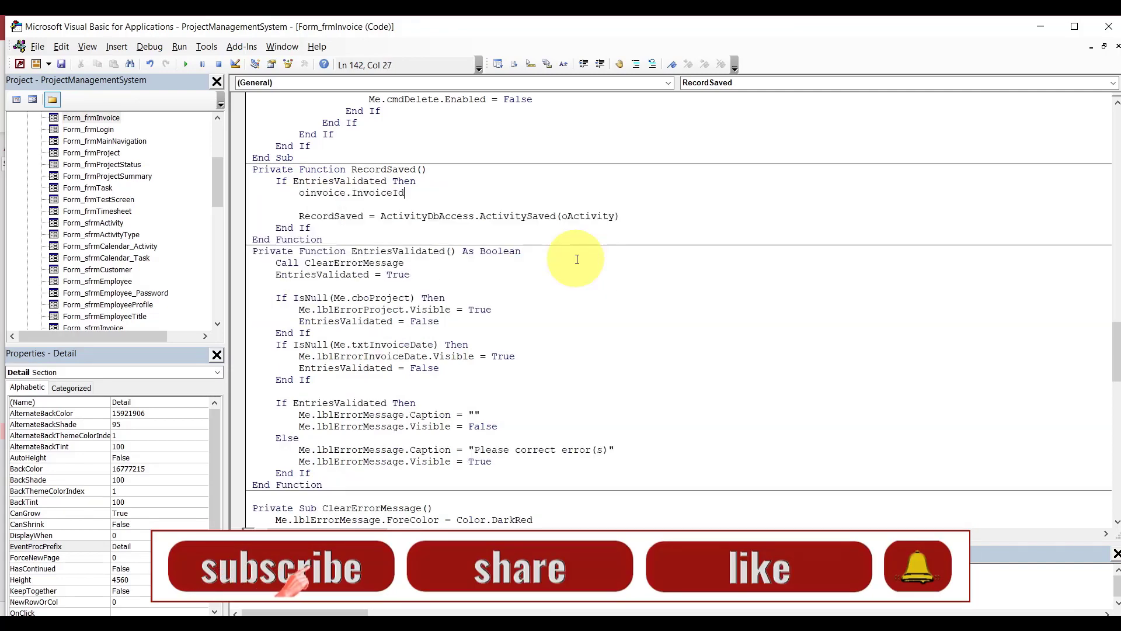
text(=me.txt)
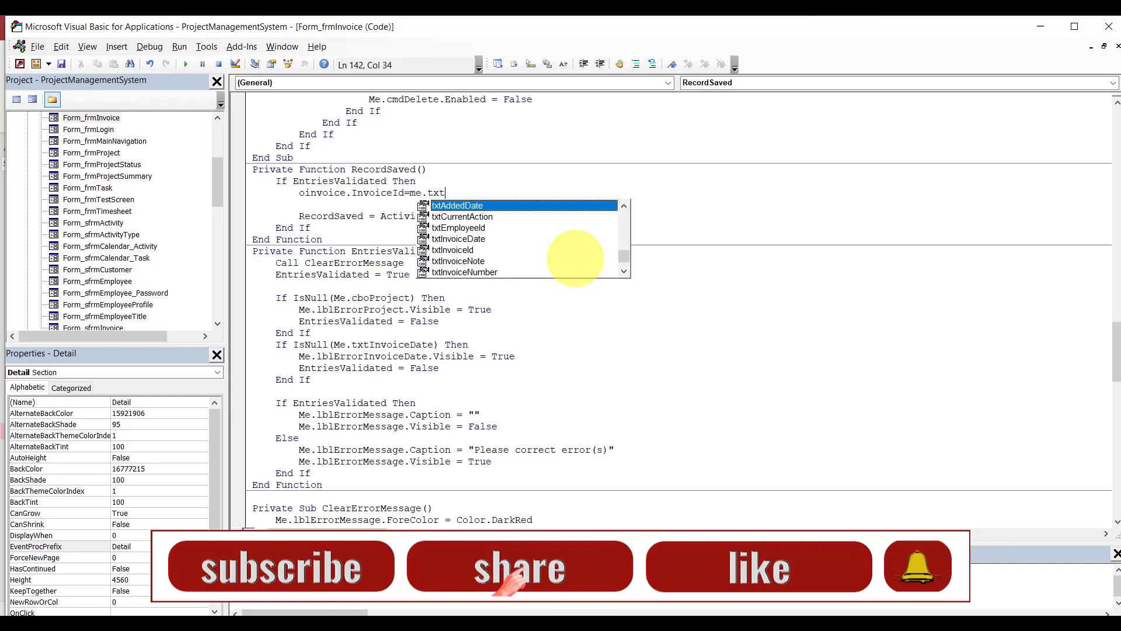
text(InvoiceId)
key(Down)
key(Tab)
key(Return)
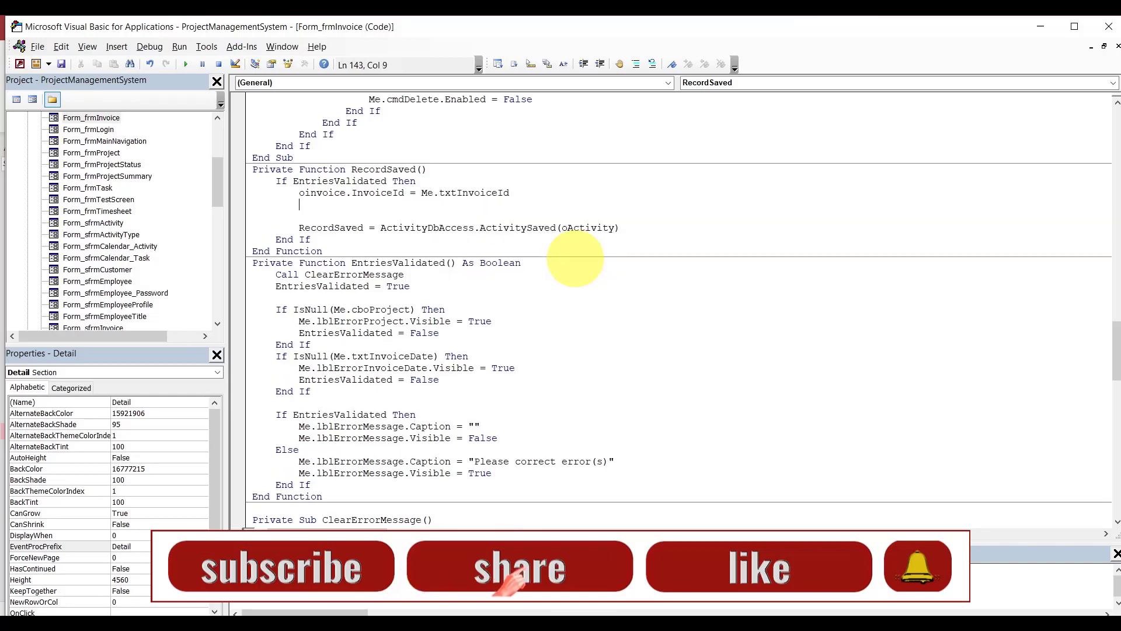
Add oinvoice.InvoiceNumber = Me.txtInvoiceNumber.
double_click(323, 193)
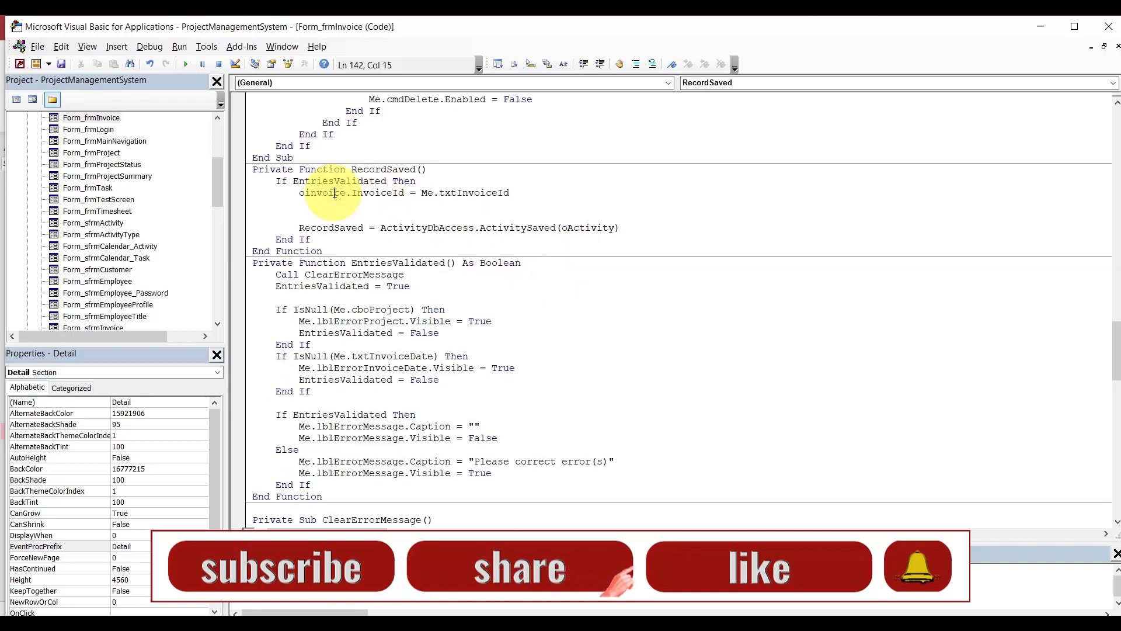
key(ctrl+c)
key(Down)
key(ctrl+v)
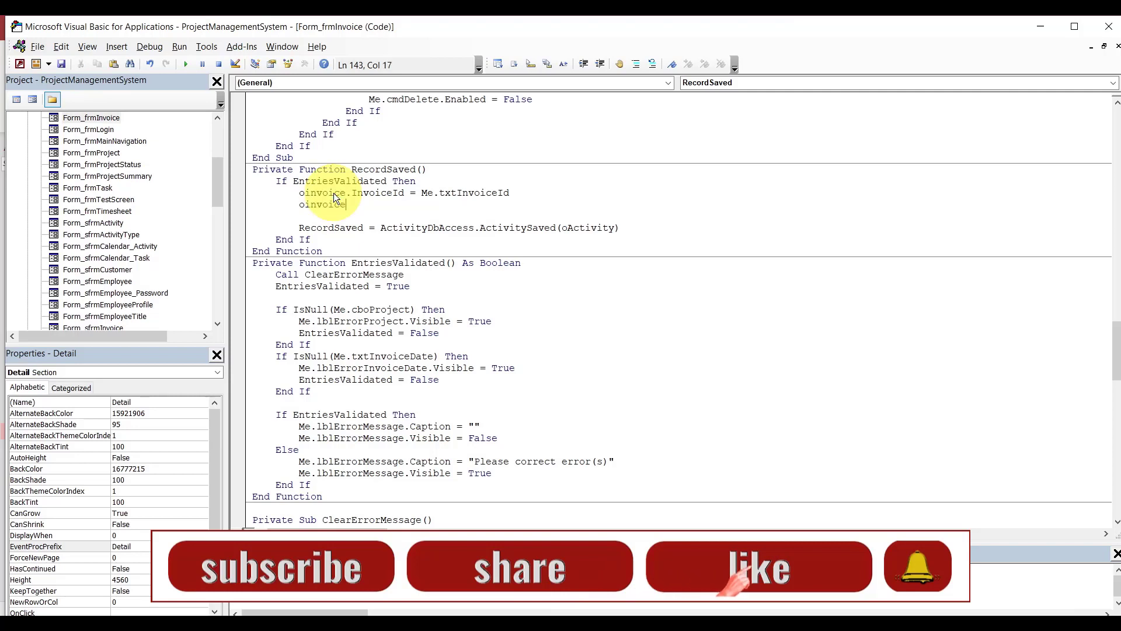
text(.InvoiceNumber)
key(Down)
key(Down)
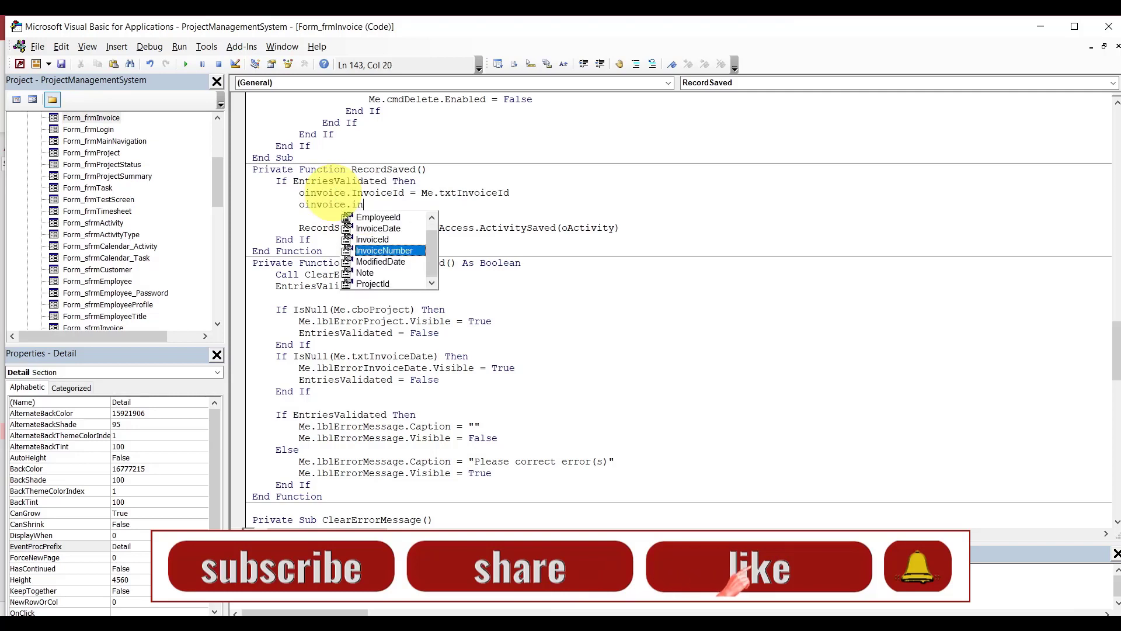
key(Tab)
text(e.txtin)
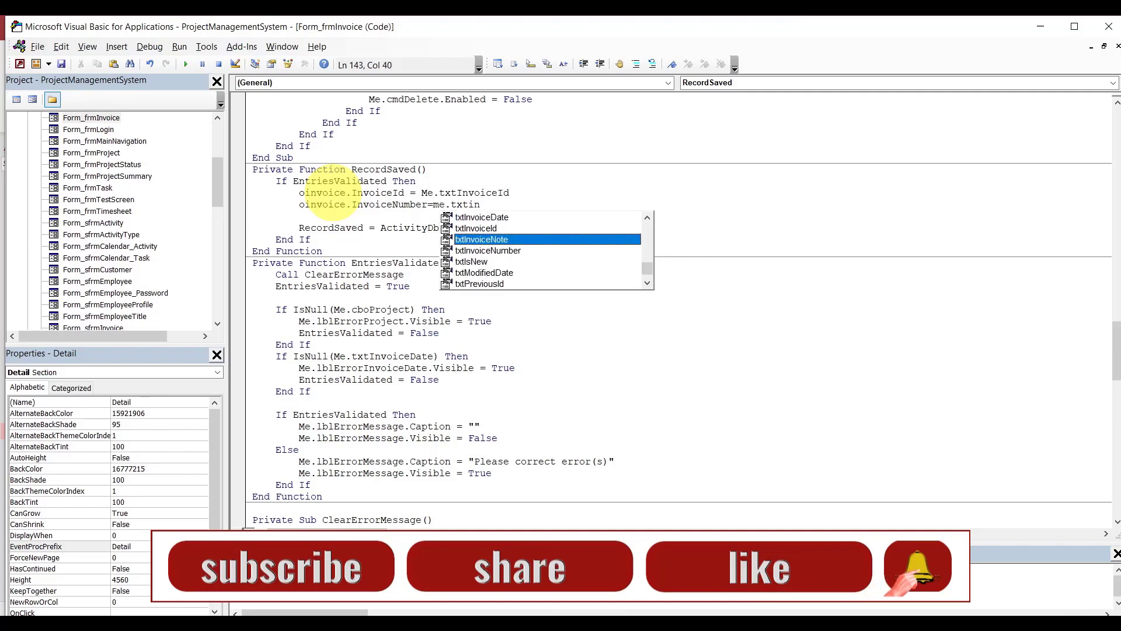
key(Down)
key(Tab)
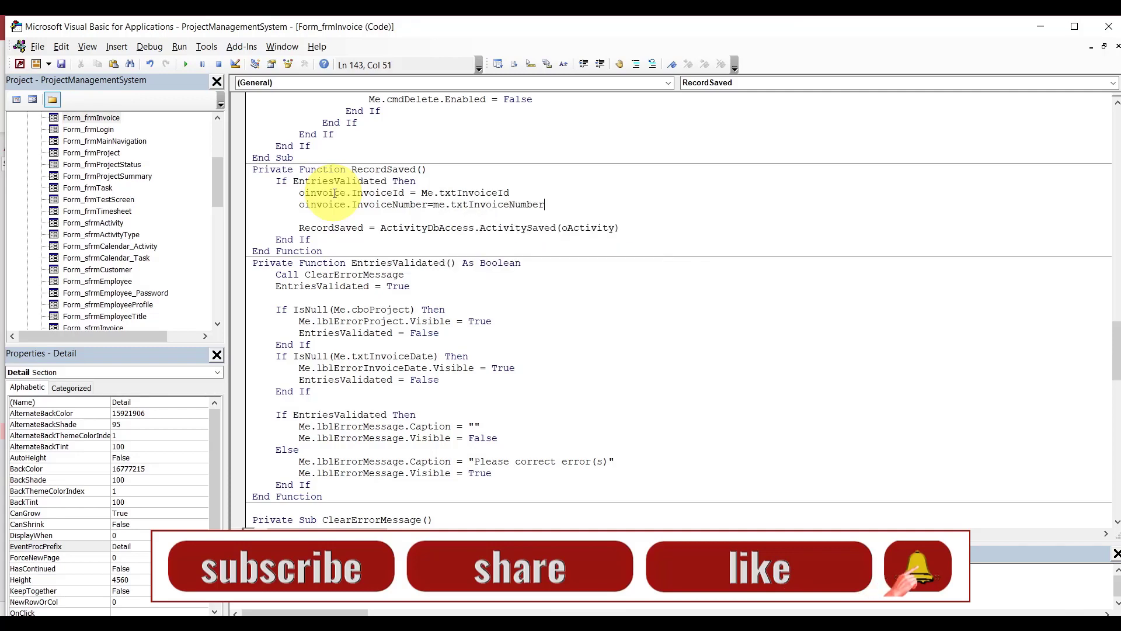
key(Return)
Add oinvoice.ProjectId = Me.cboProject.
text(oinvoice.)
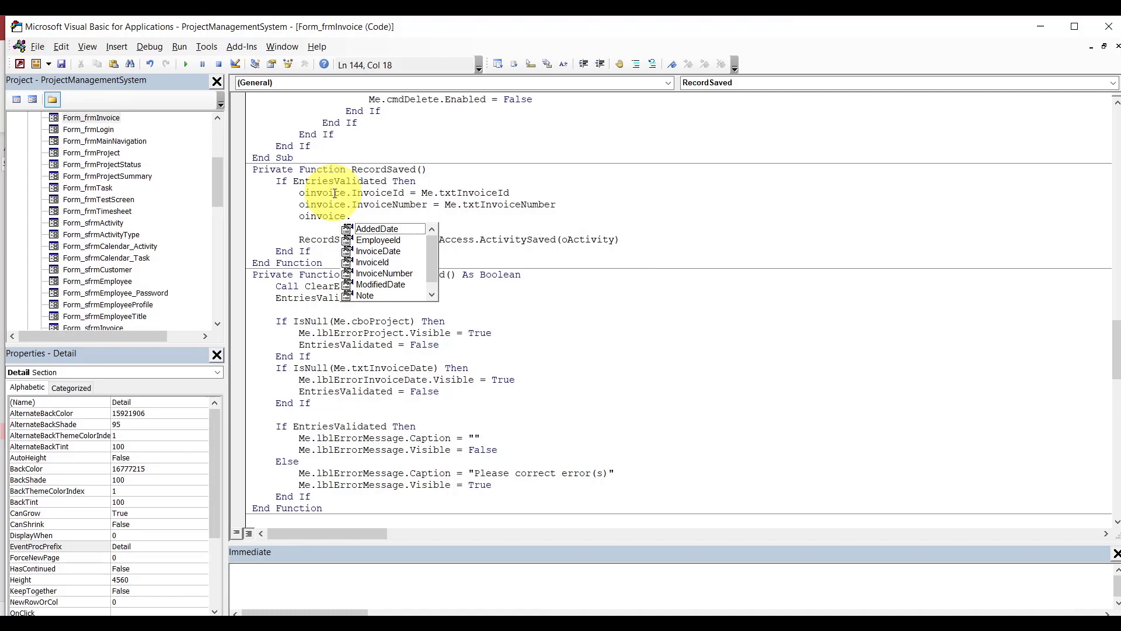
text(pr)
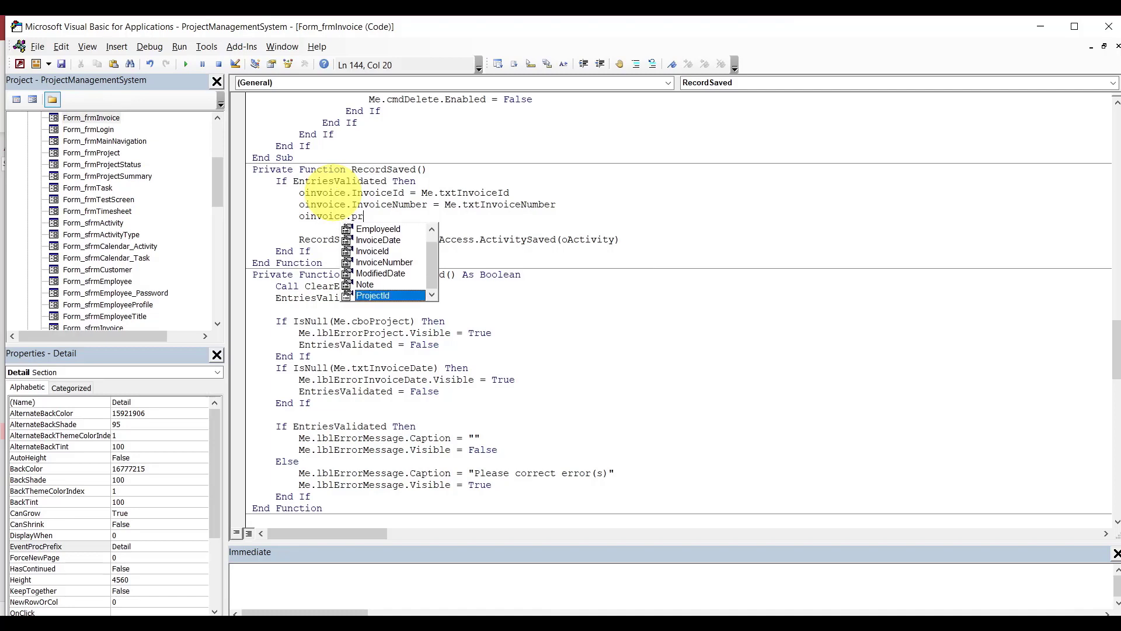
key(Tab)
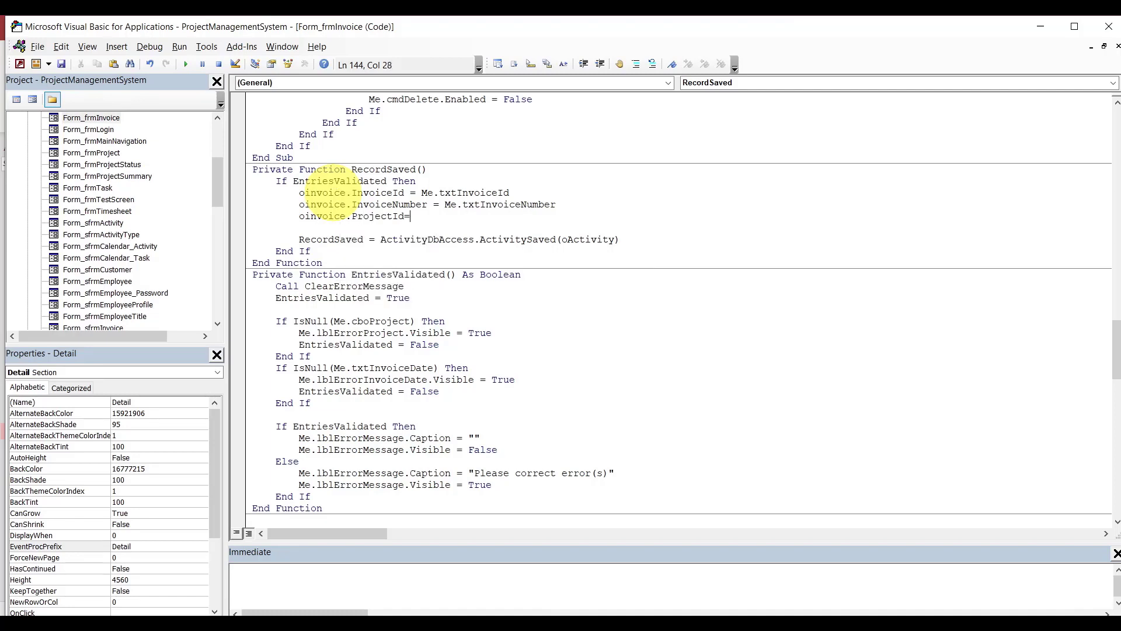
text(=me.t)
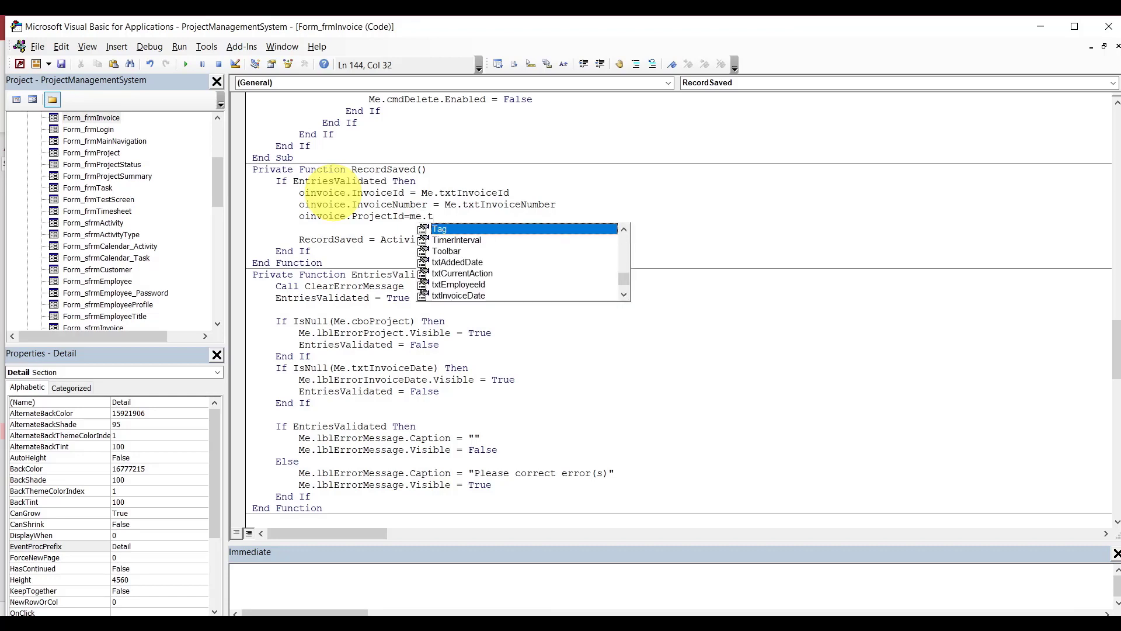
key(BackSpace)
text(cbo)
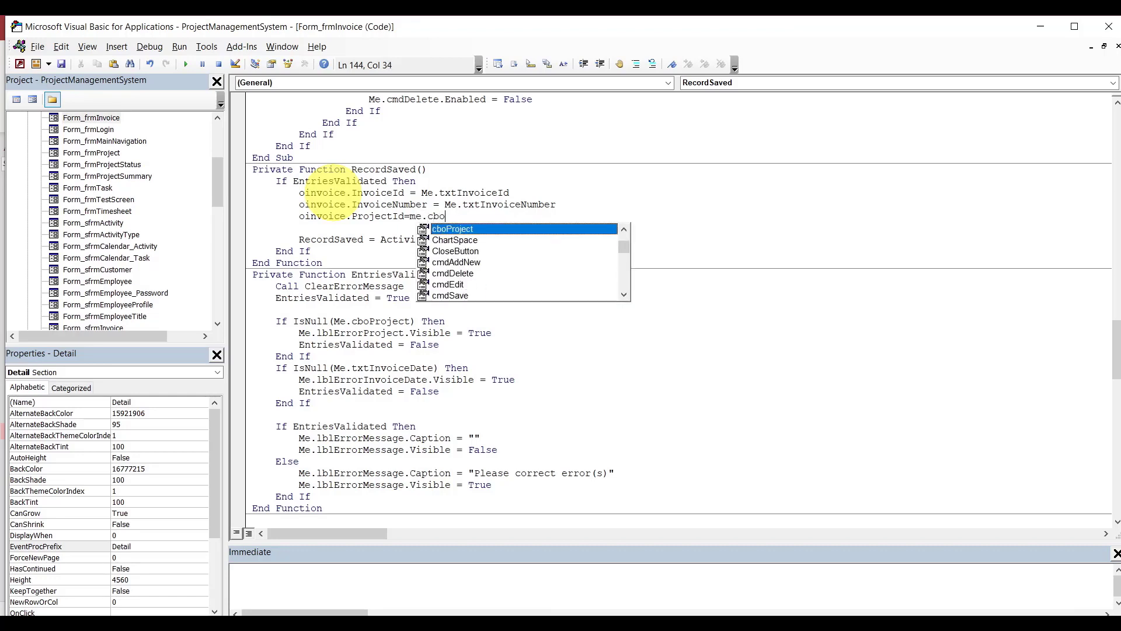
key(Tab)
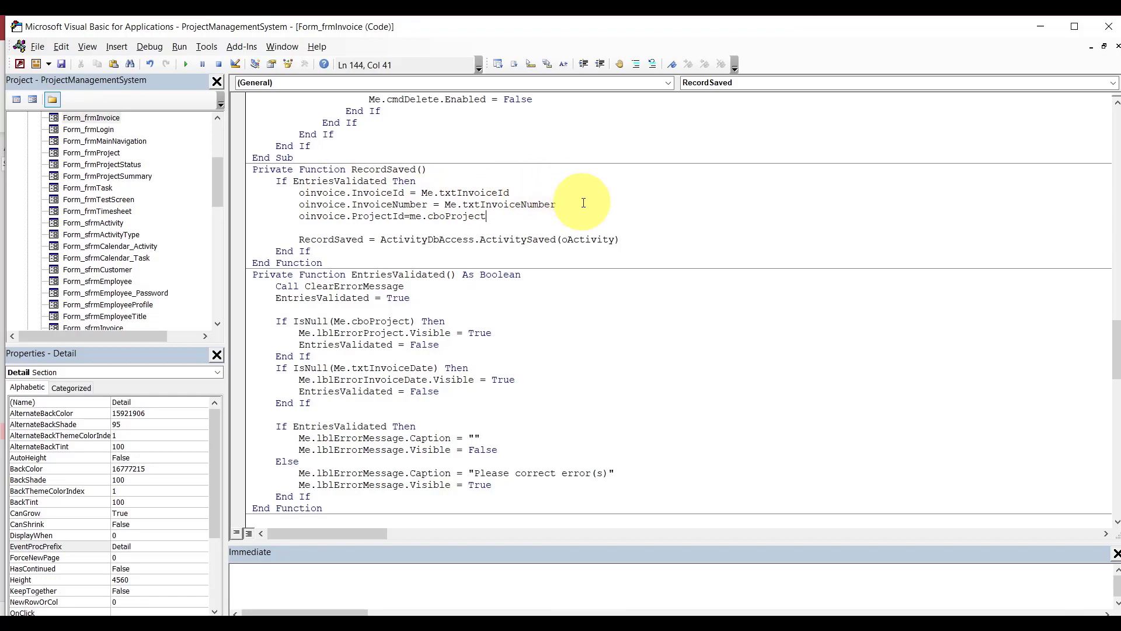
Insert oinvoice.EmployeeId = Me.txtEmployeeId above the ProjectId line.
key(Up)
key(End)
key(Return)
text(oinvoice.Employ)
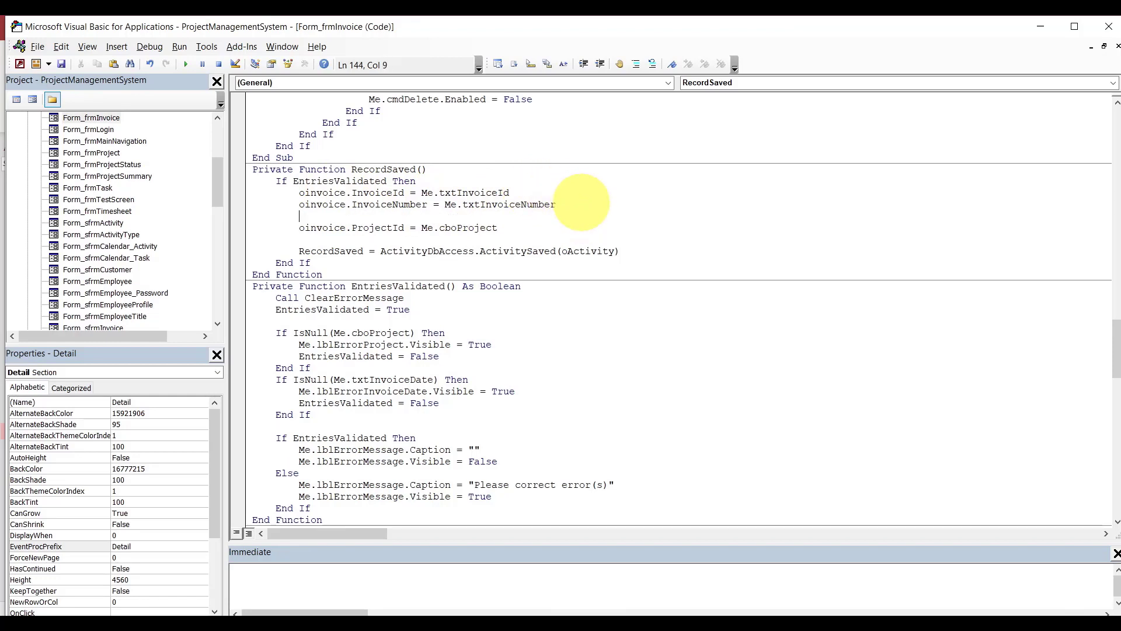
text(e.)
key(Tab)
text(=me.txtEmployeeId)
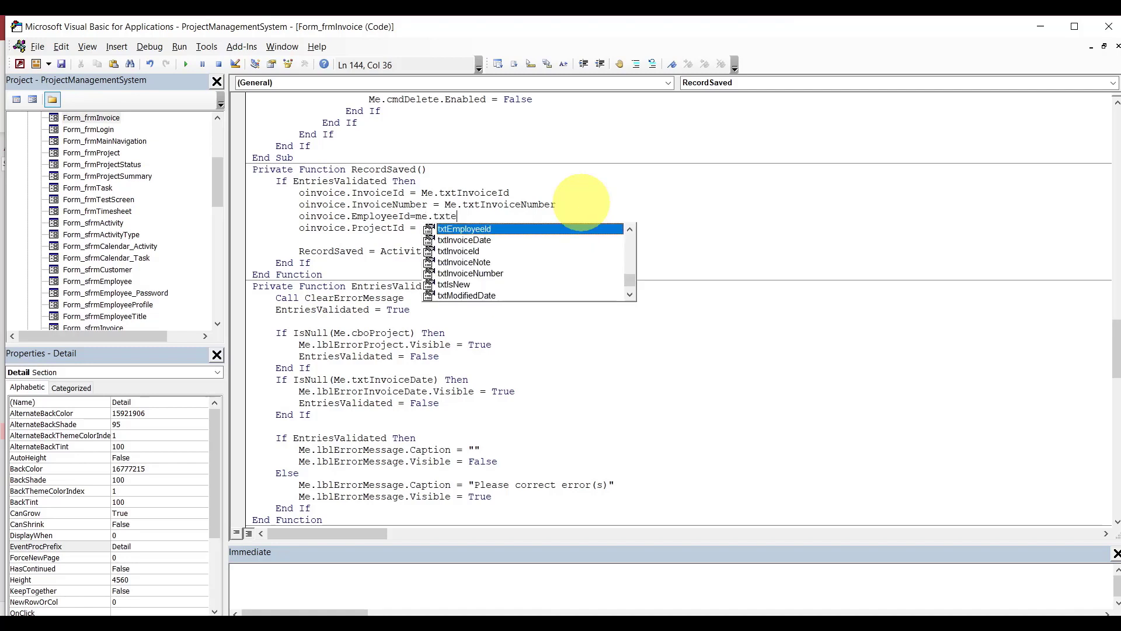
Add oinvoice.InvoiceDate = Me.txtInvoiceDate after the ProjectId line.
click(555, 226)
key(Return)
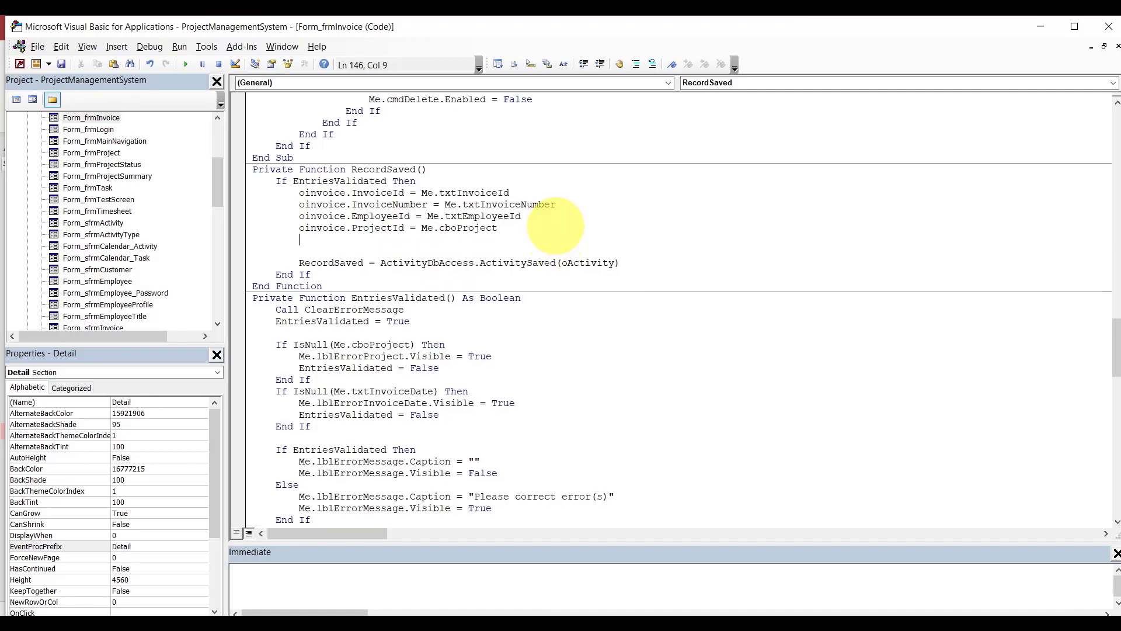
text(oinvoice.InvoiceDate)
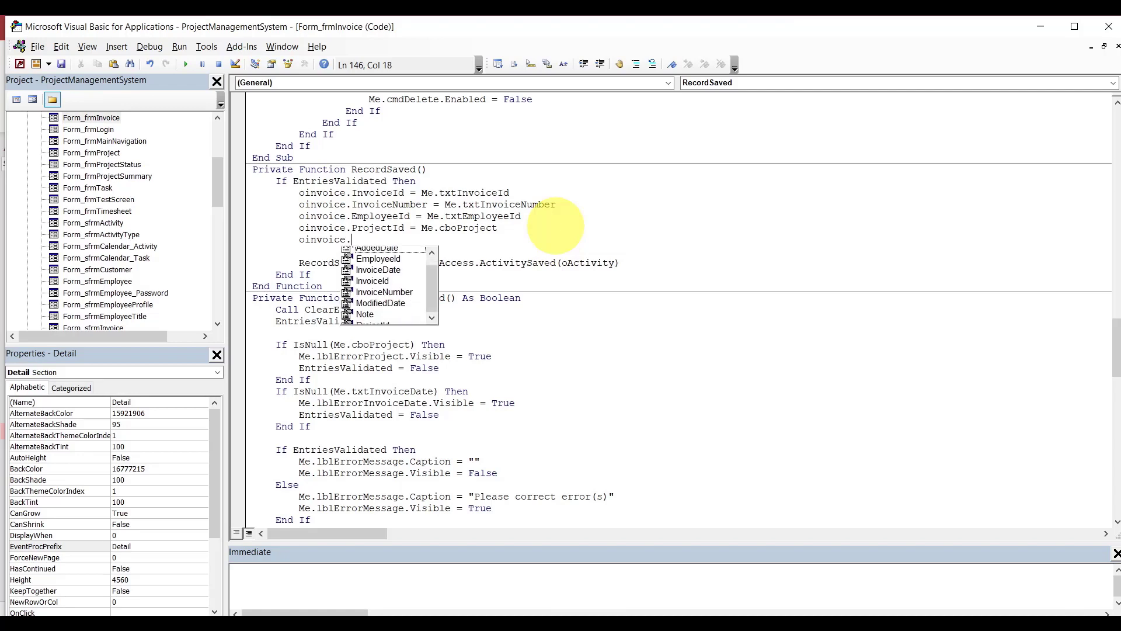
text(=)
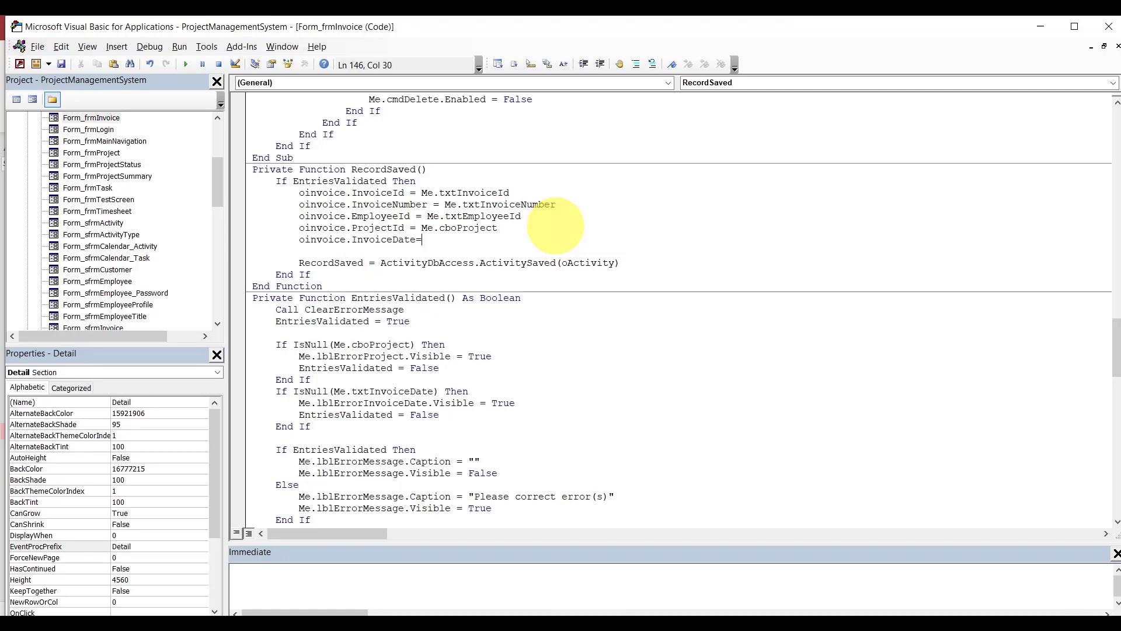
text(me.in)
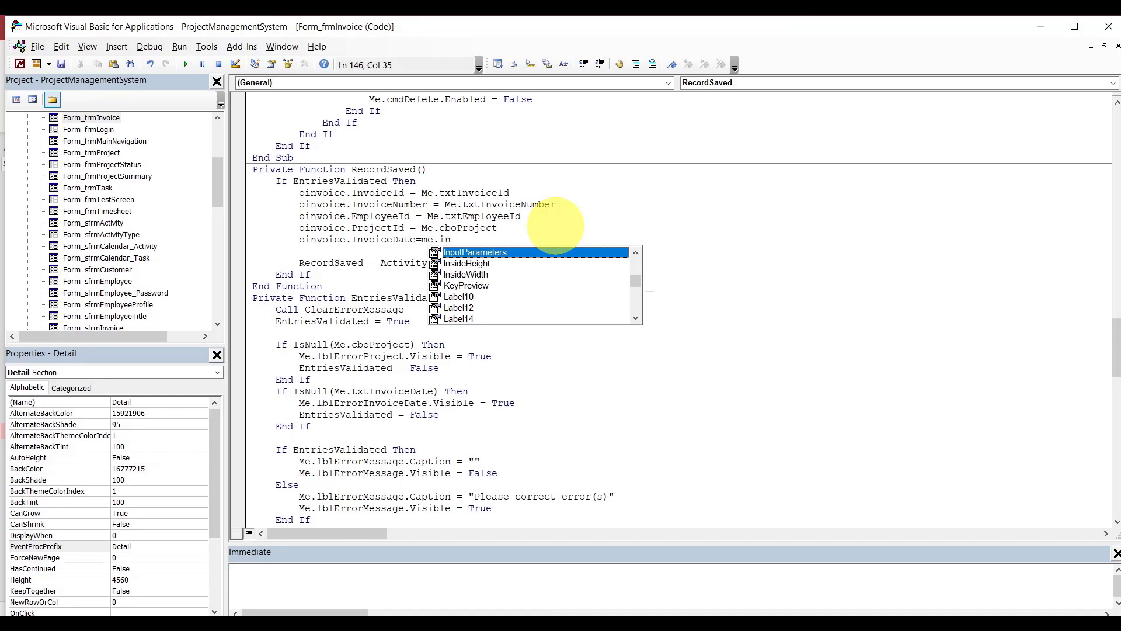
key(BackSpace)
key(BackSpace)
text(txtInvoiceDate)
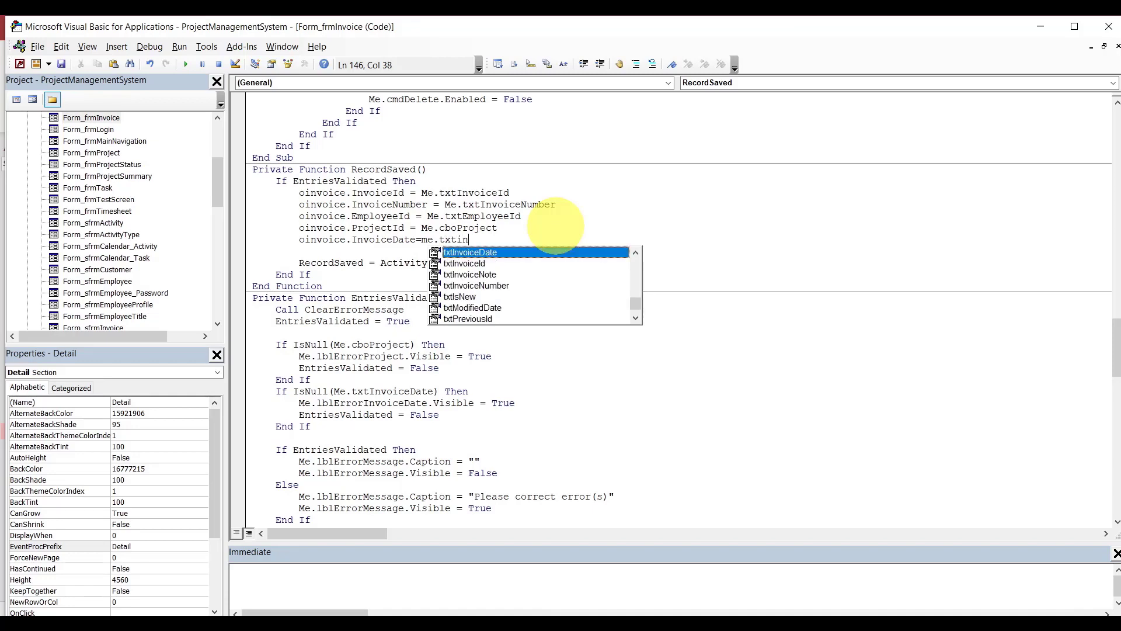
key(Return)
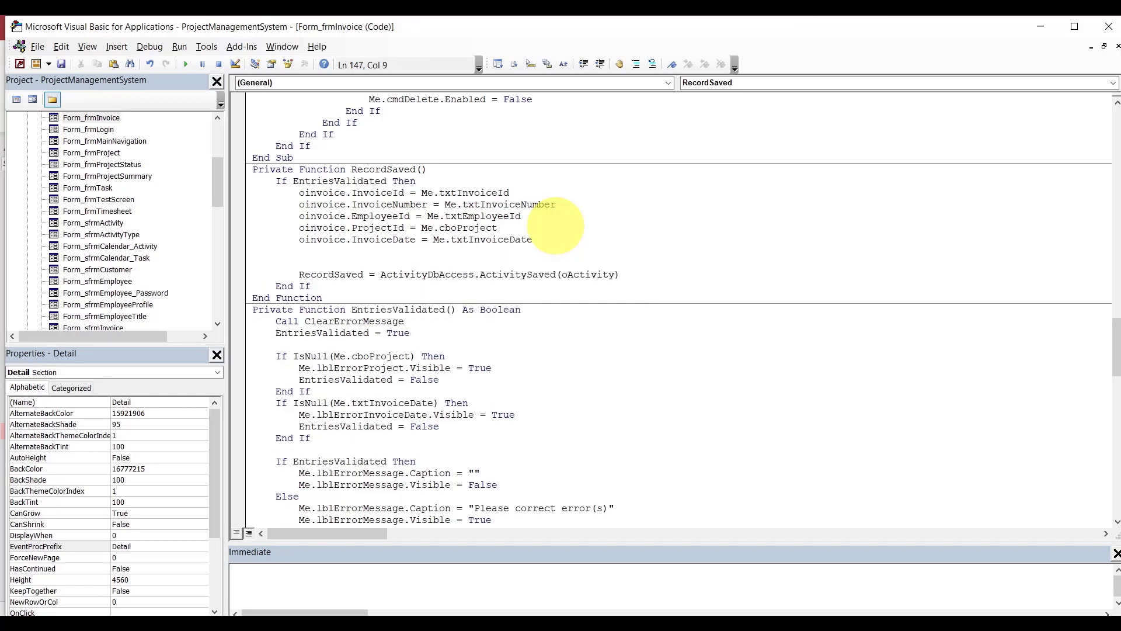
Add AddedDate and ModifiedDate assignments from txtAddedDate and txtModifiedDate.
text(oinvoice.)
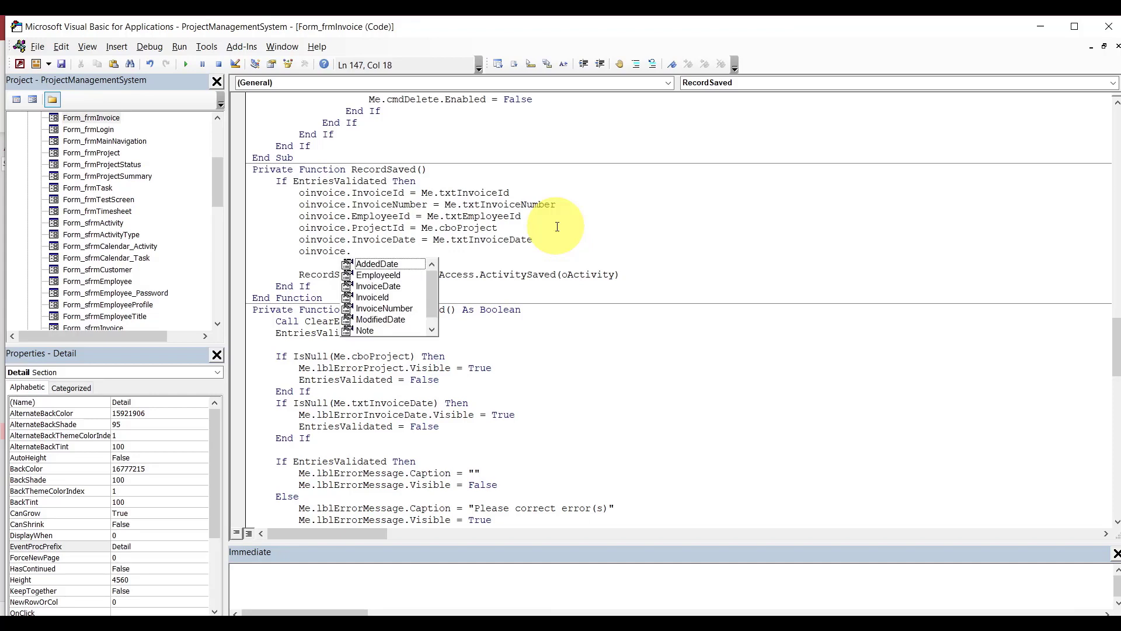
text(ad)
key(Tab)
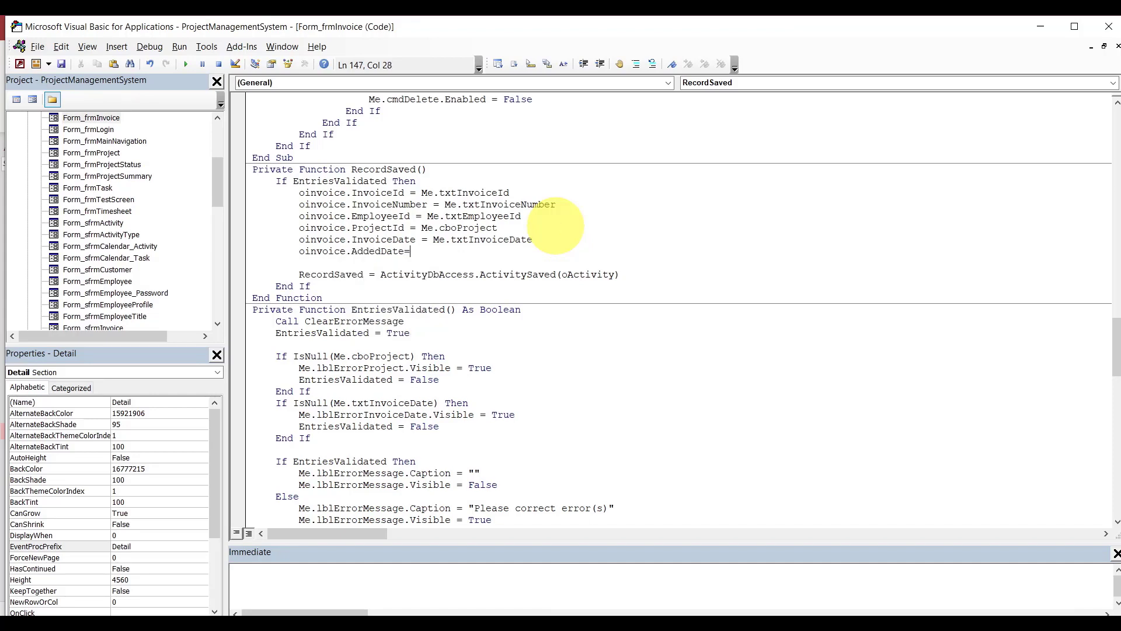
text(=me.tx)
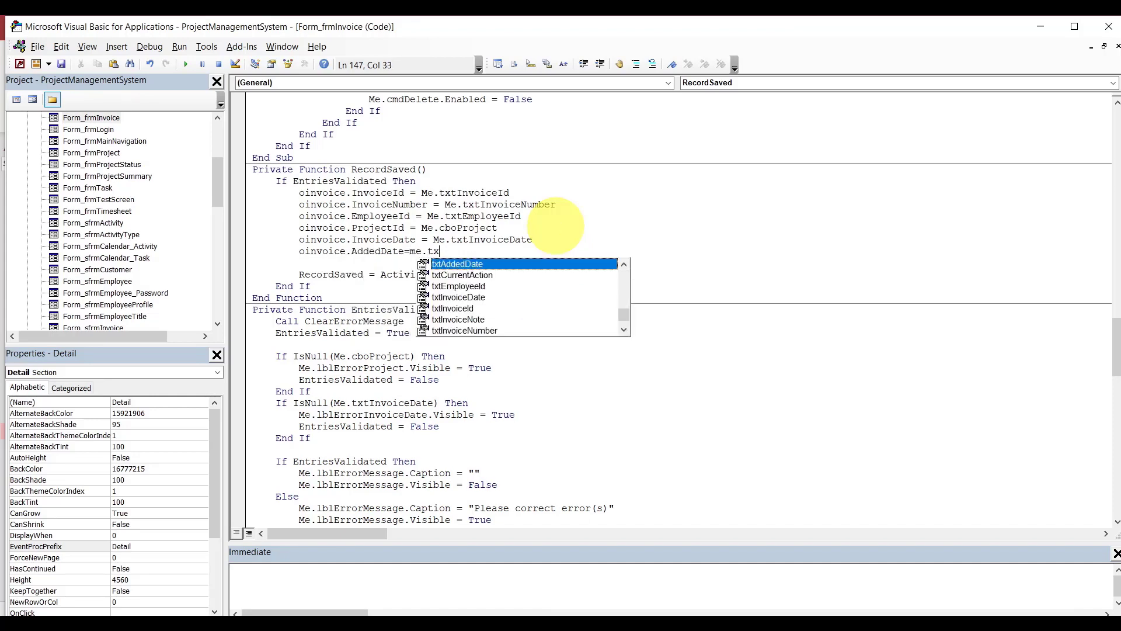
text(ta)
key(Return)
text(oinvoice)
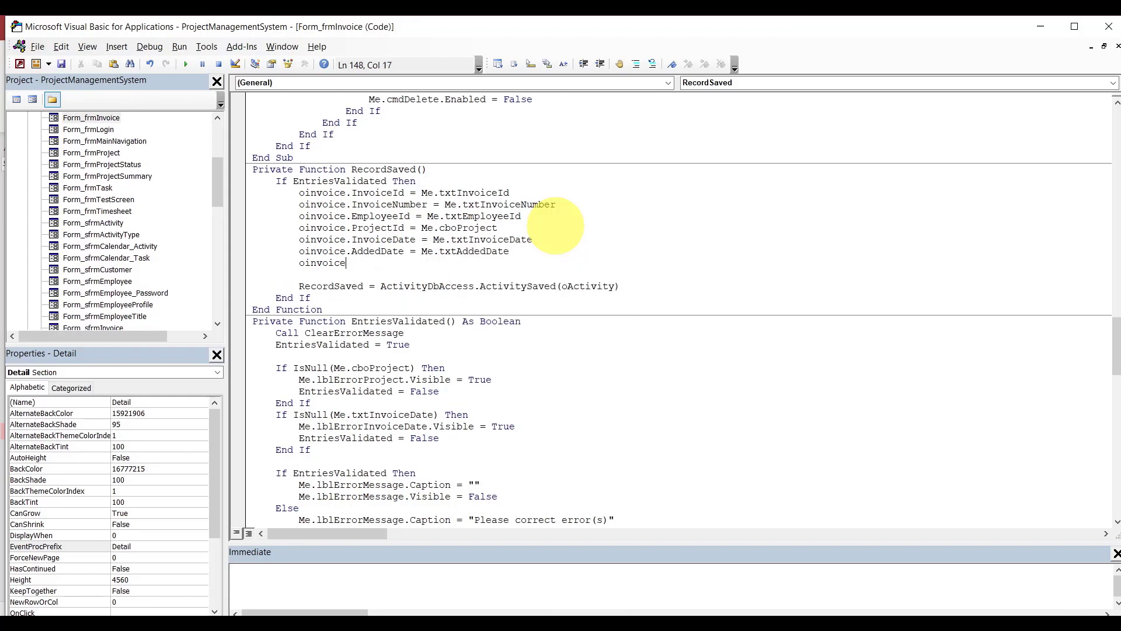
text(.mo)
key(Tab)
text(=me.txtmo)
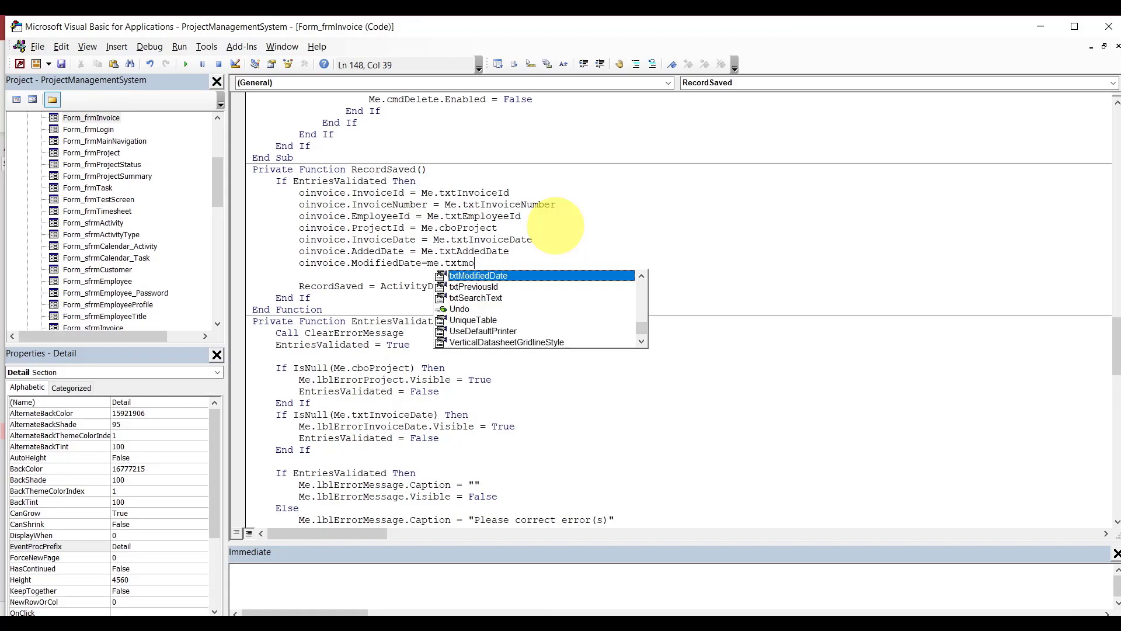
key(Tab)
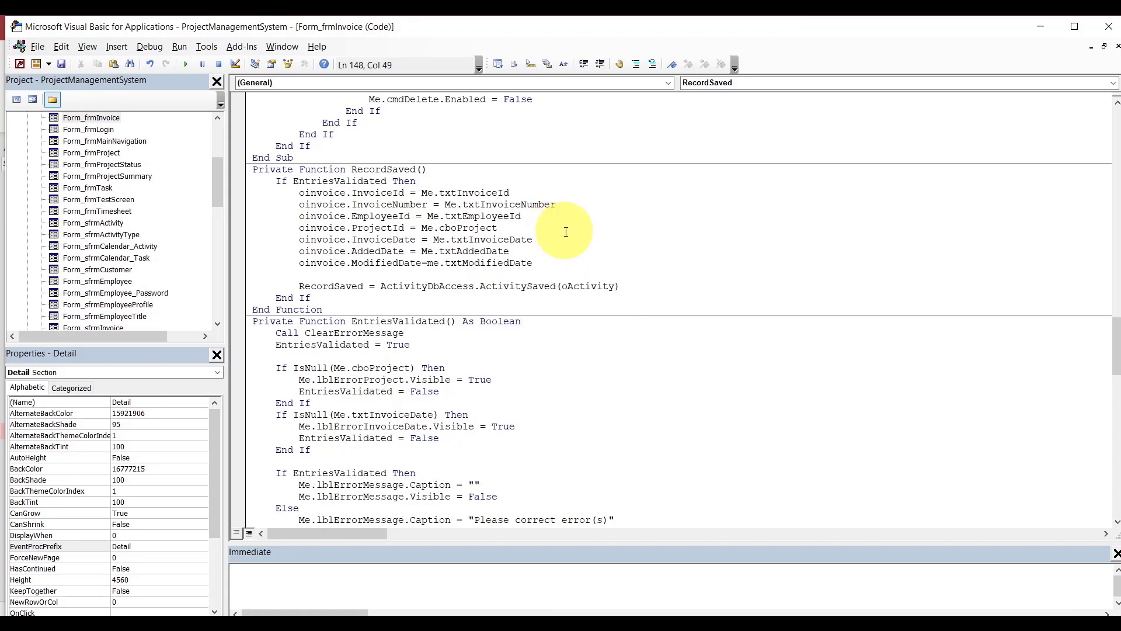
click(566, 232)
Add oinvoice.Note = Nz(Me.txtInvoiceNote, "").
click(553, 265)
key(Return)
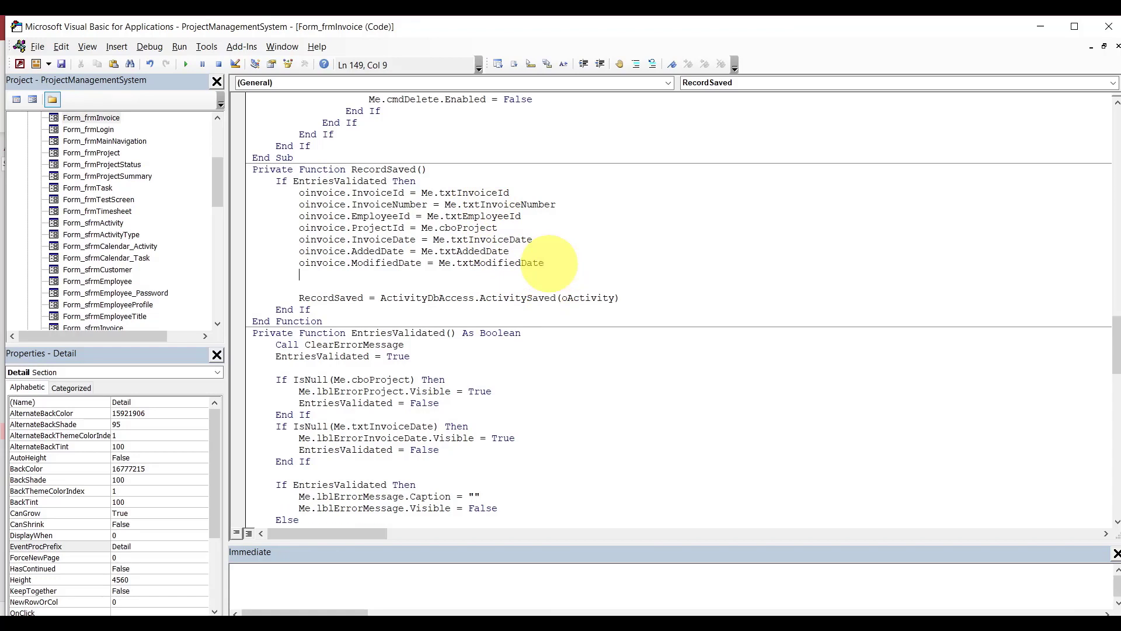
text(o)
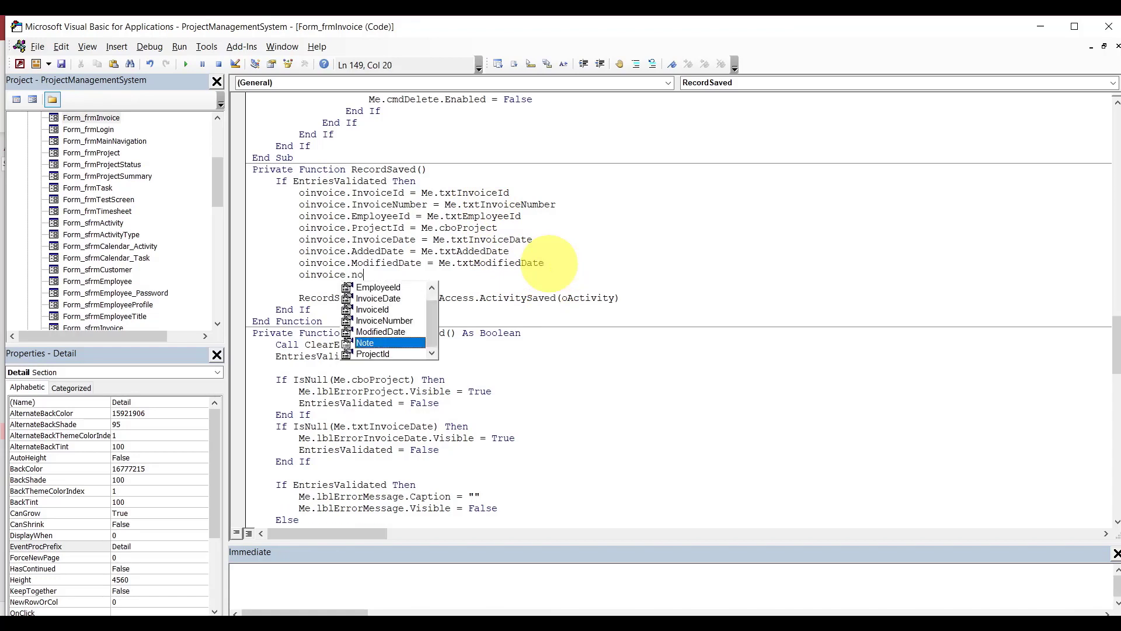
text(invoice.Note=)
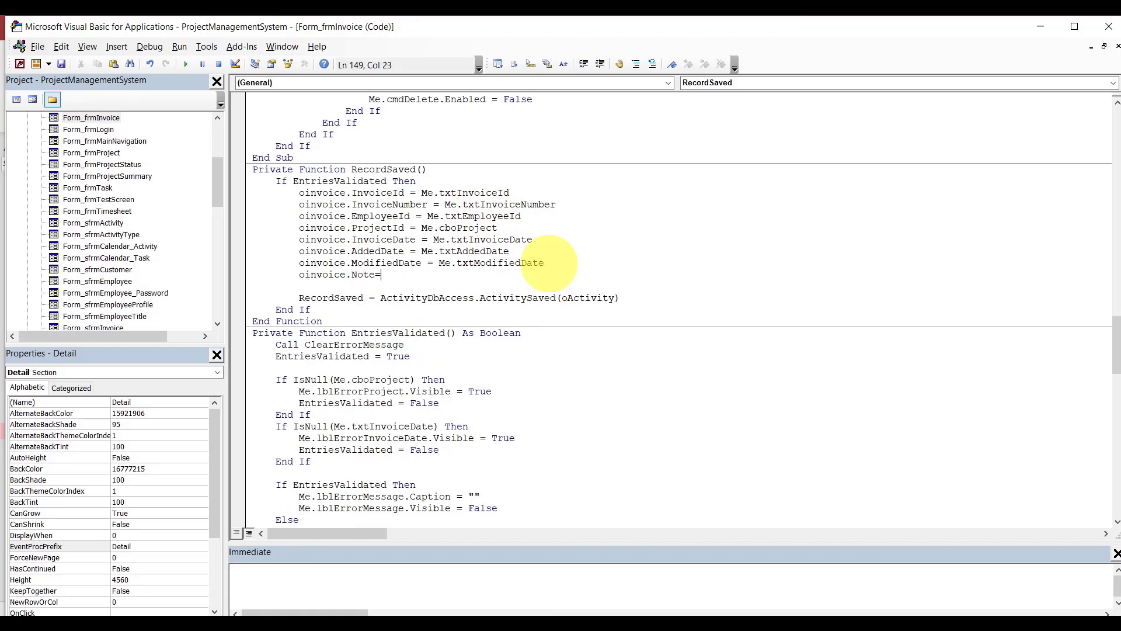
text(nz()
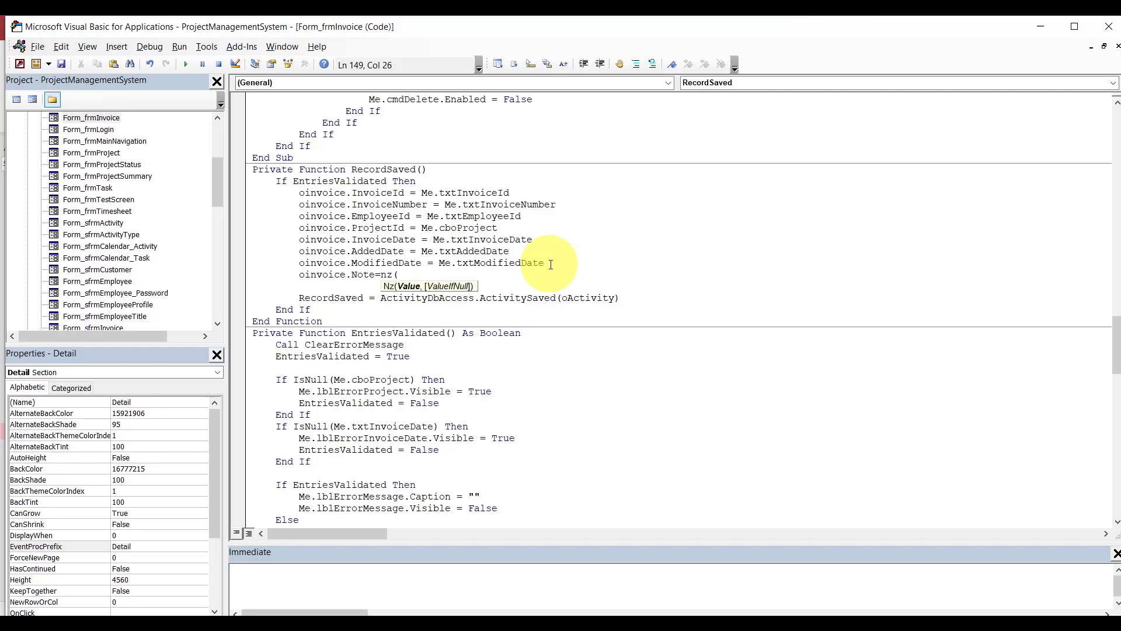
text(me.txt)
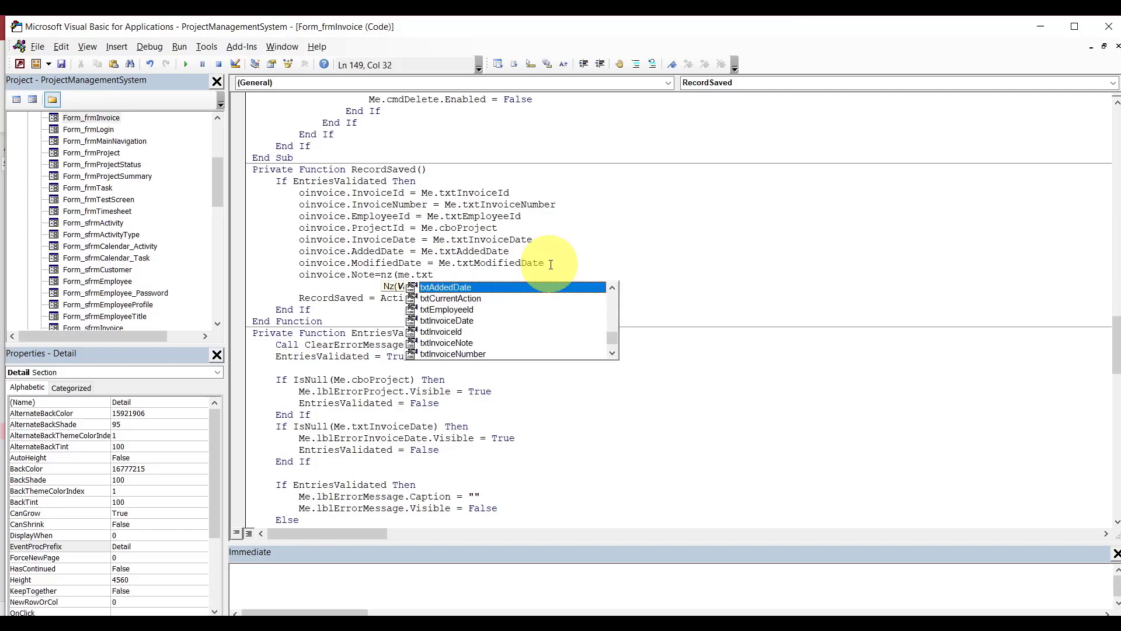
text(InvoiceNote,)
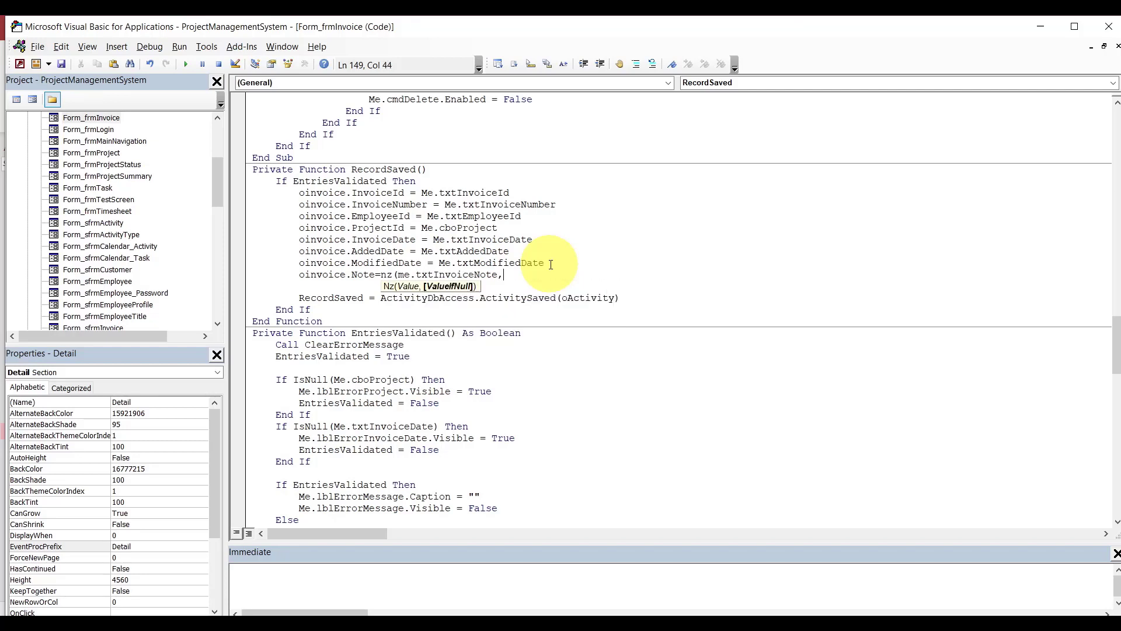
text(""))
click(562, 251)
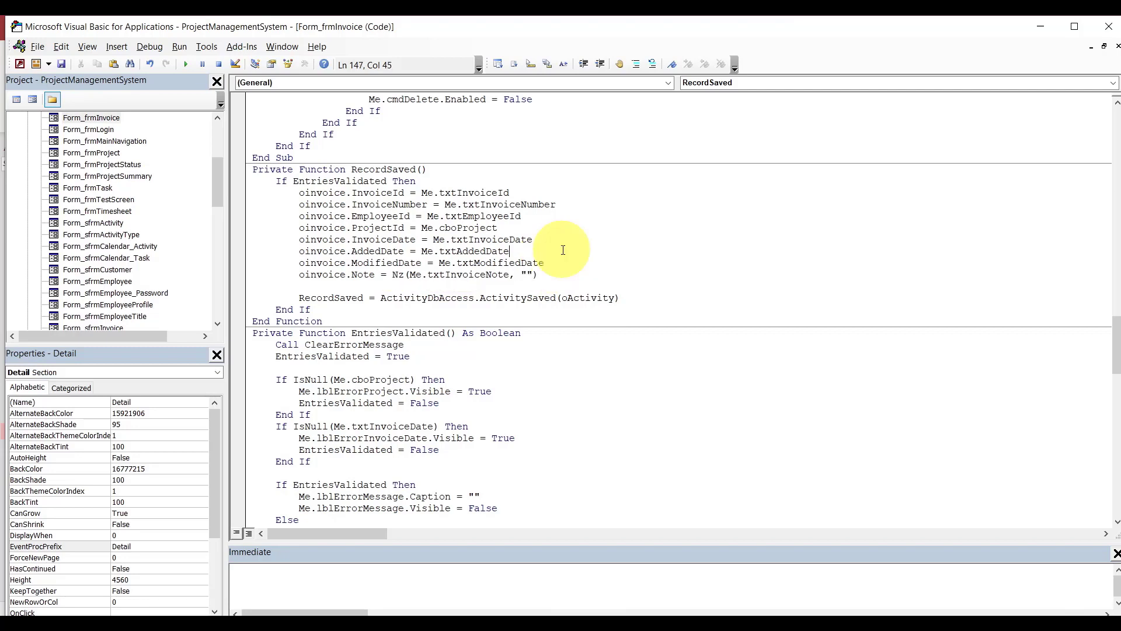
Replace the ActivitySaved call with InvoiceDbAccess.InvoiceSaved(oinvoice).
drag(381, 298, 639, 296)
text(i)
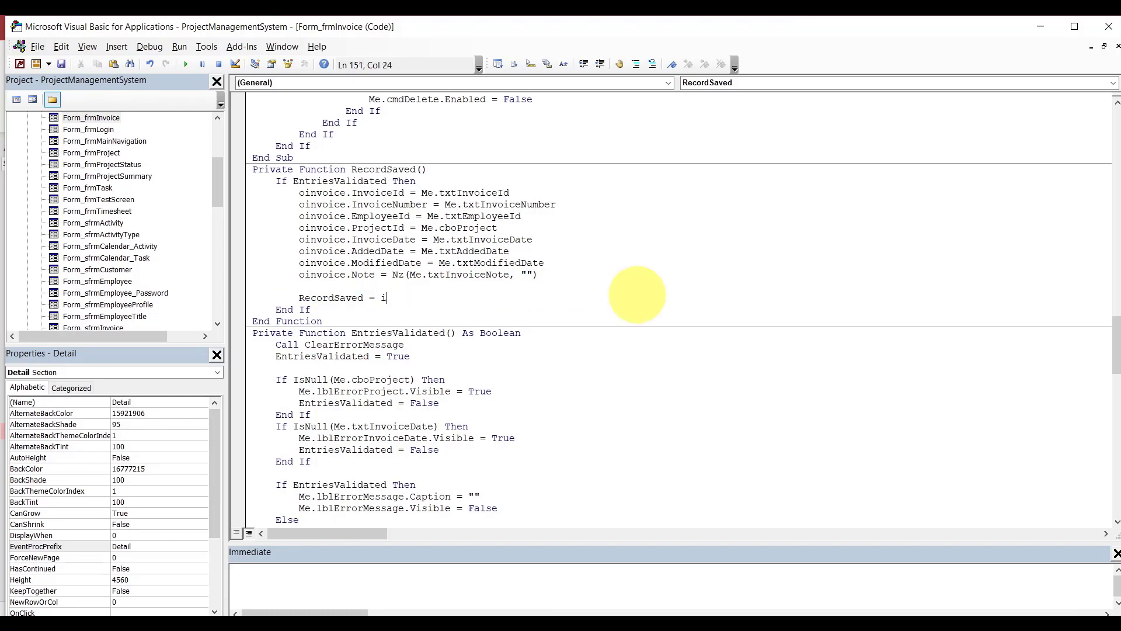
text(nvoicedbaccess.)
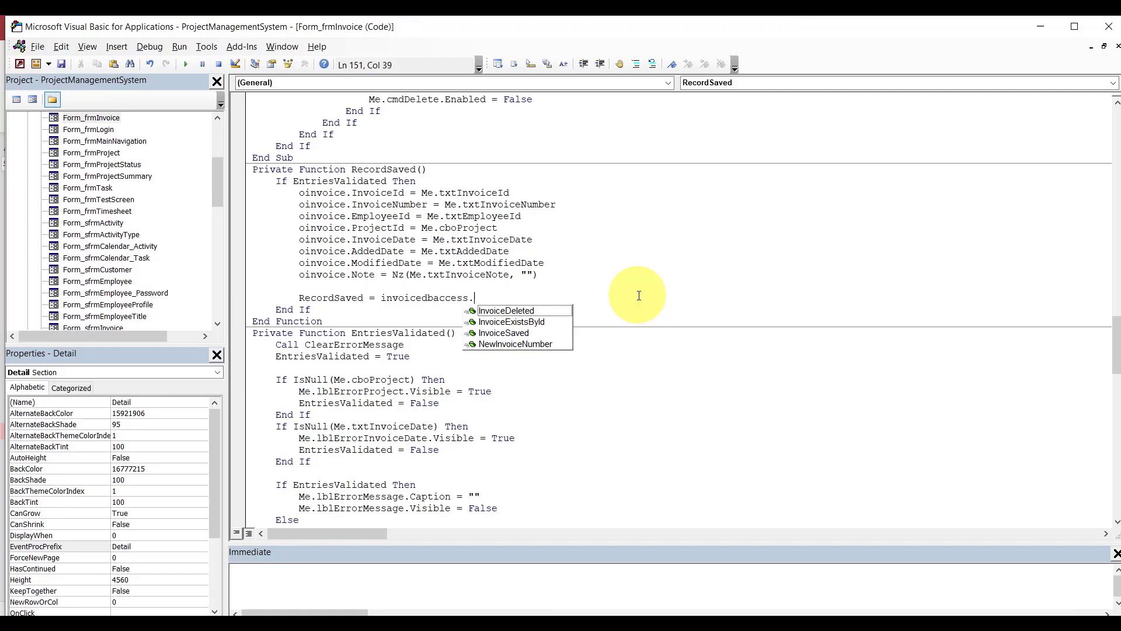
key(Down)
key(Down)
text(()
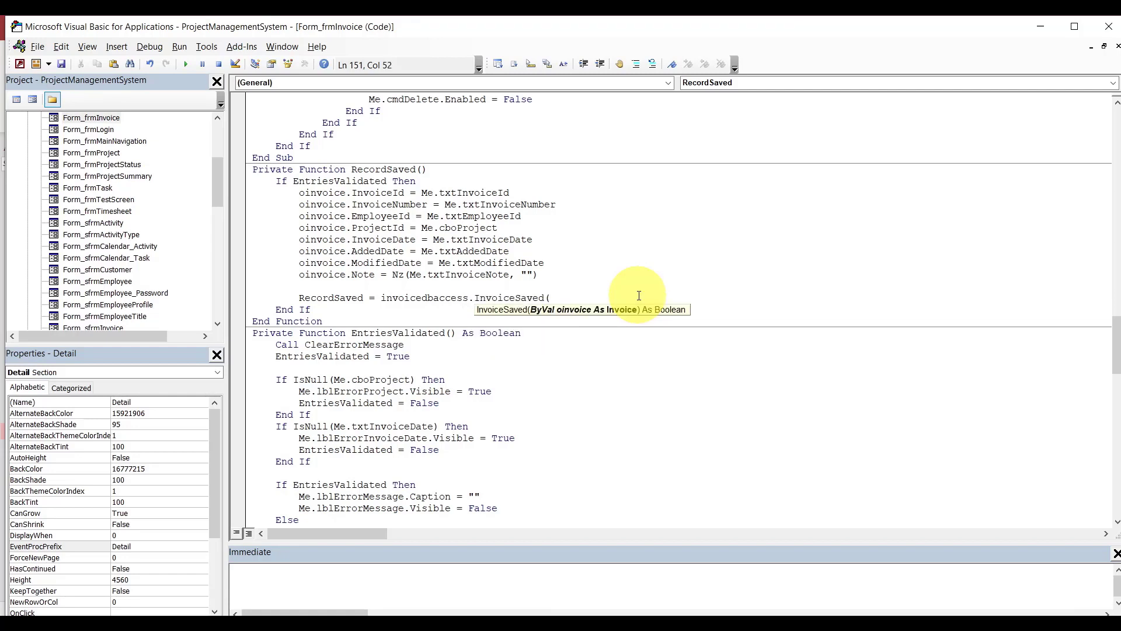
text(oinvoice)
click(628, 248)
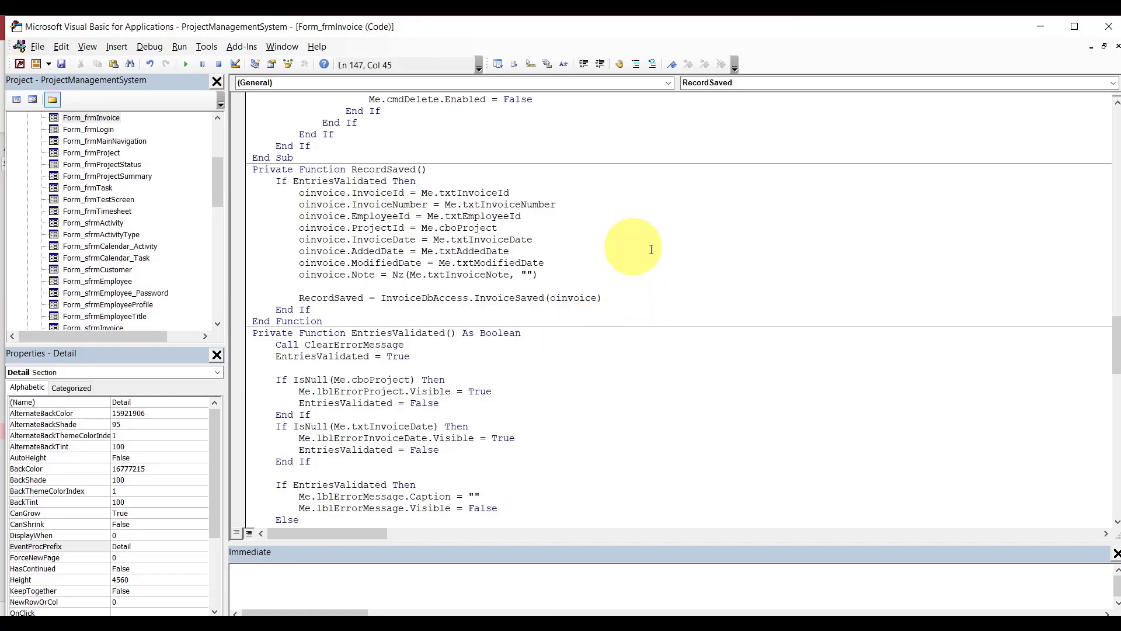
Rename the DisplayActivity procedure to DisplayInvoice.
drag(1115, 324, 1115, 295)
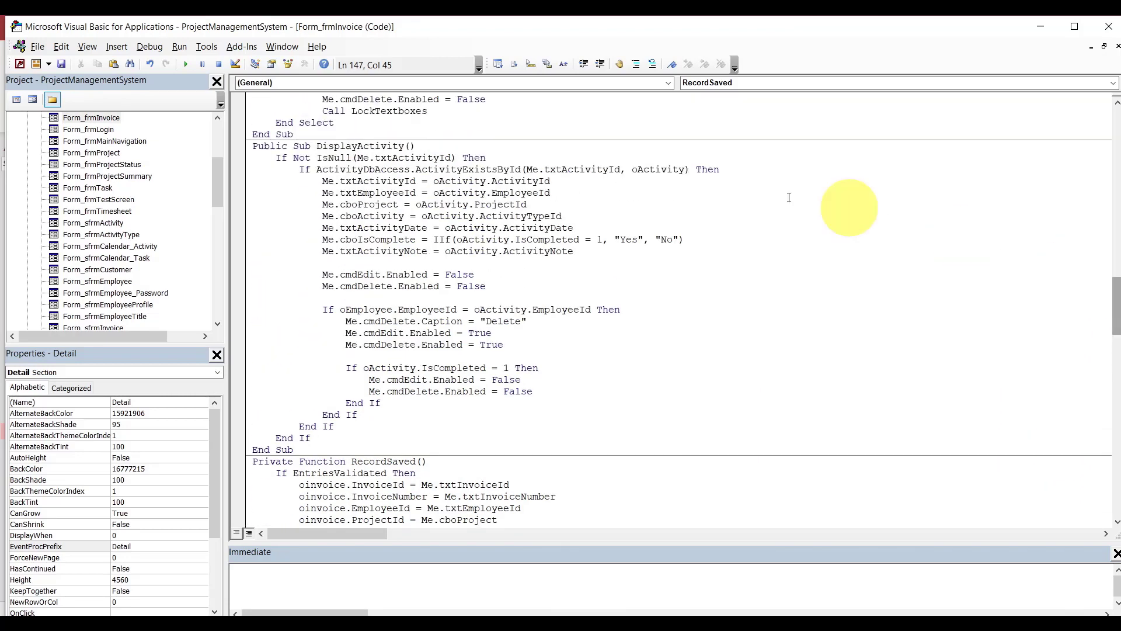
drag(358, 146, 407, 148)
text(In=v)
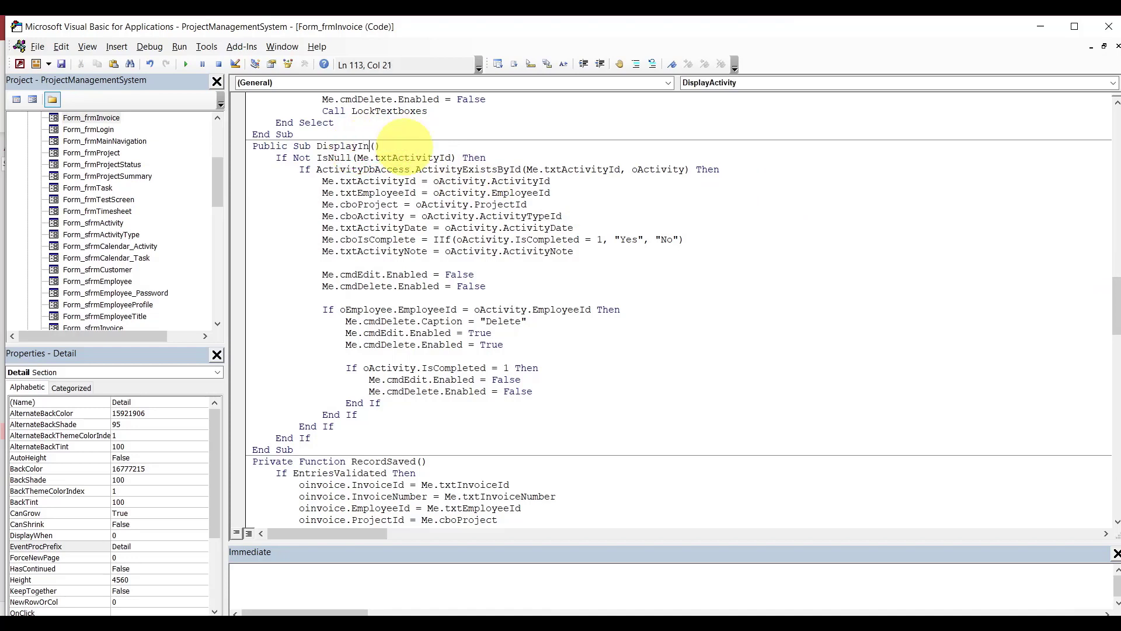
key(BackSpace)
key(BackSpace)
text(voice)
Make the IsNull check test Me.txtInvoiceId.
double_click(435, 158)
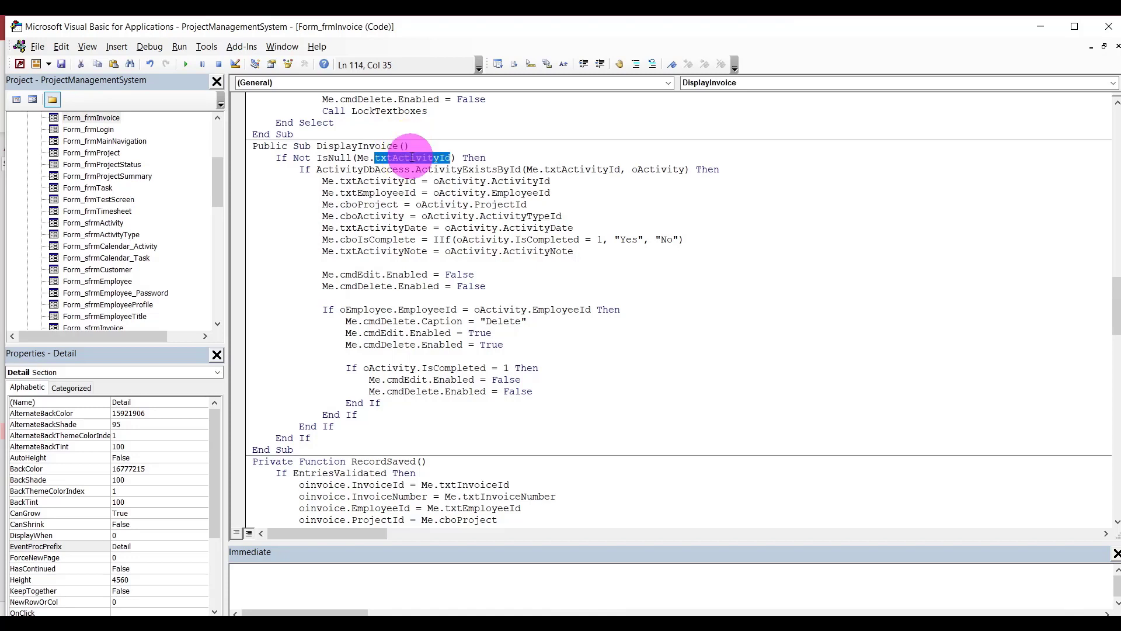
key(BackSpace)
key(ctrl+space)
text(txtInvoiceId)
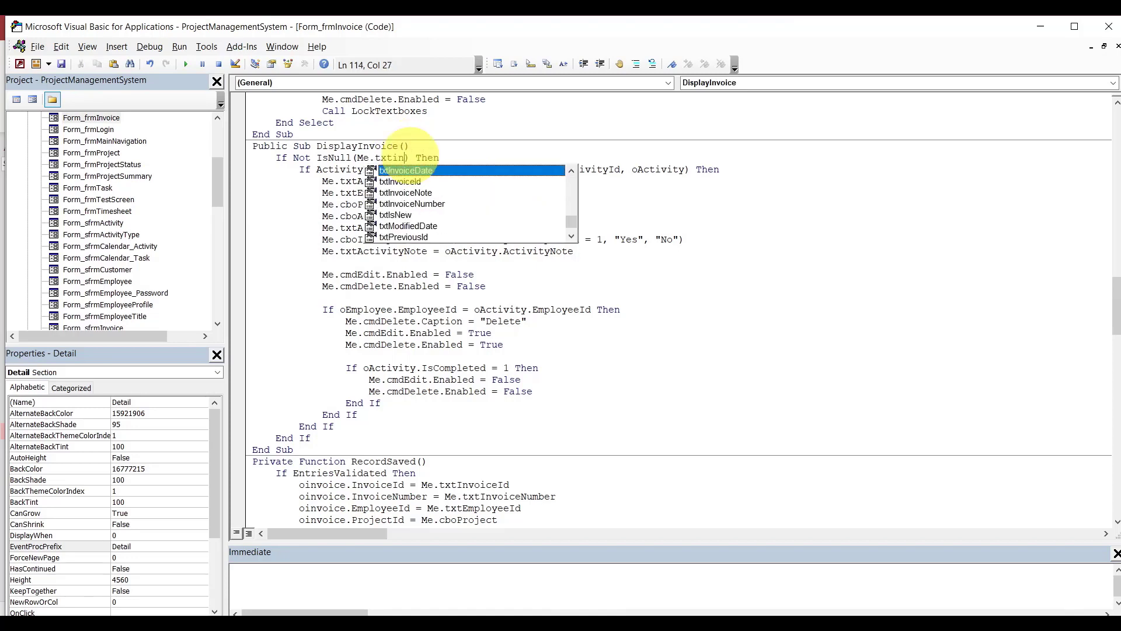
key(Tab)
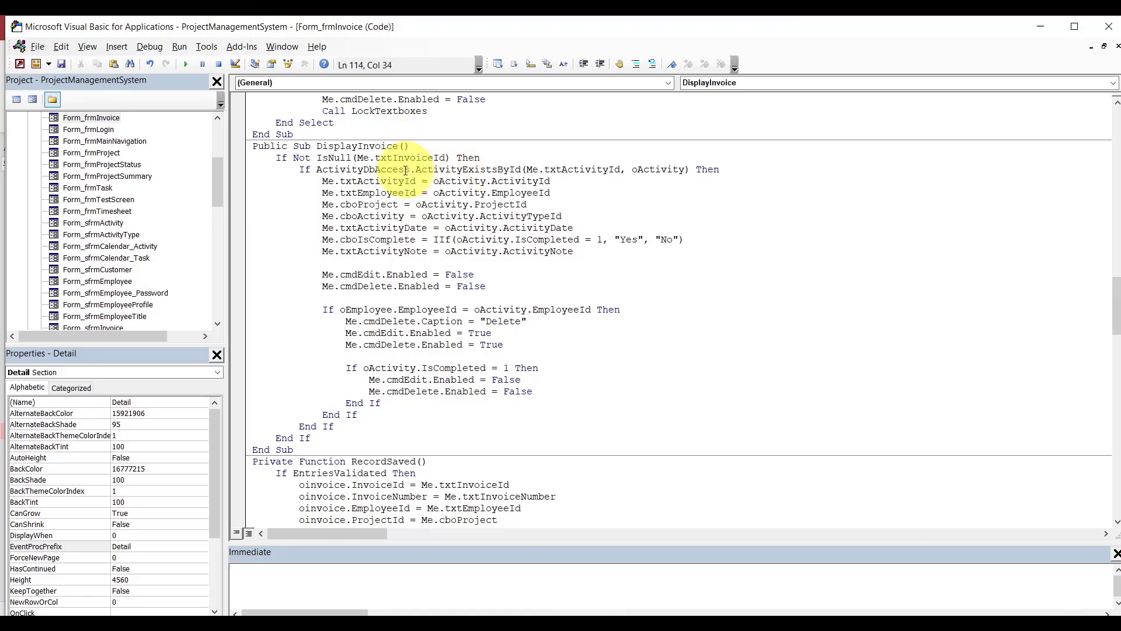
Change the lookup call to InvoiceDbAccess.InvoiceExistsById.
click(364, 169)
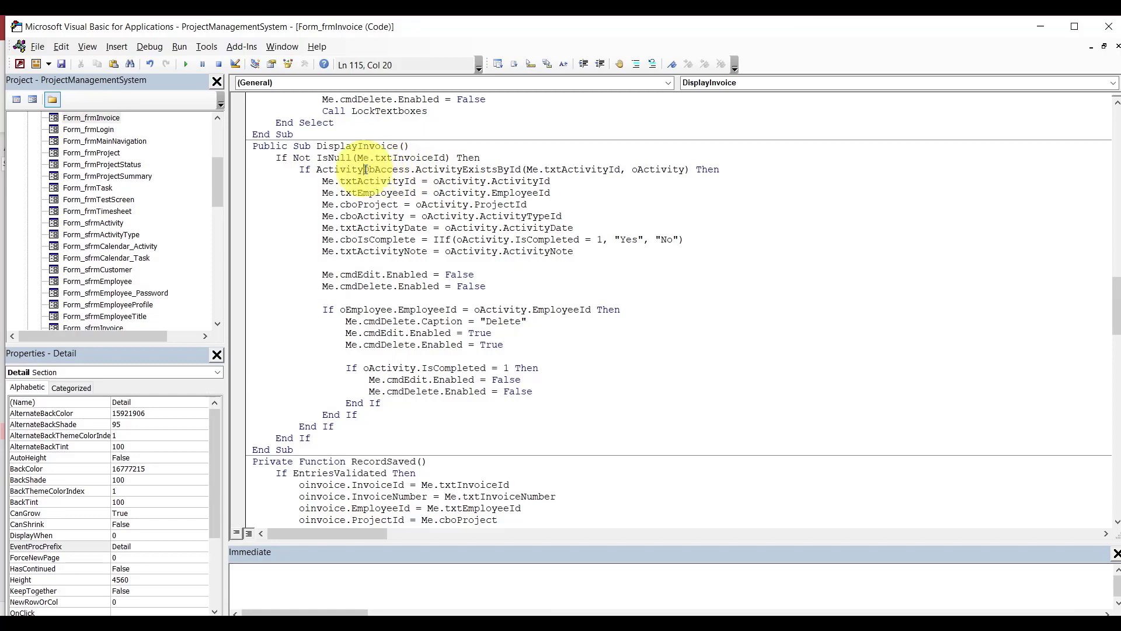
key(BackSpace)
key(BackSpace)
key(BackSpace)
key(BackSpace)
key(BackSpace)
key(BackSpace)
key(BackSpace)
key(BackSpace)
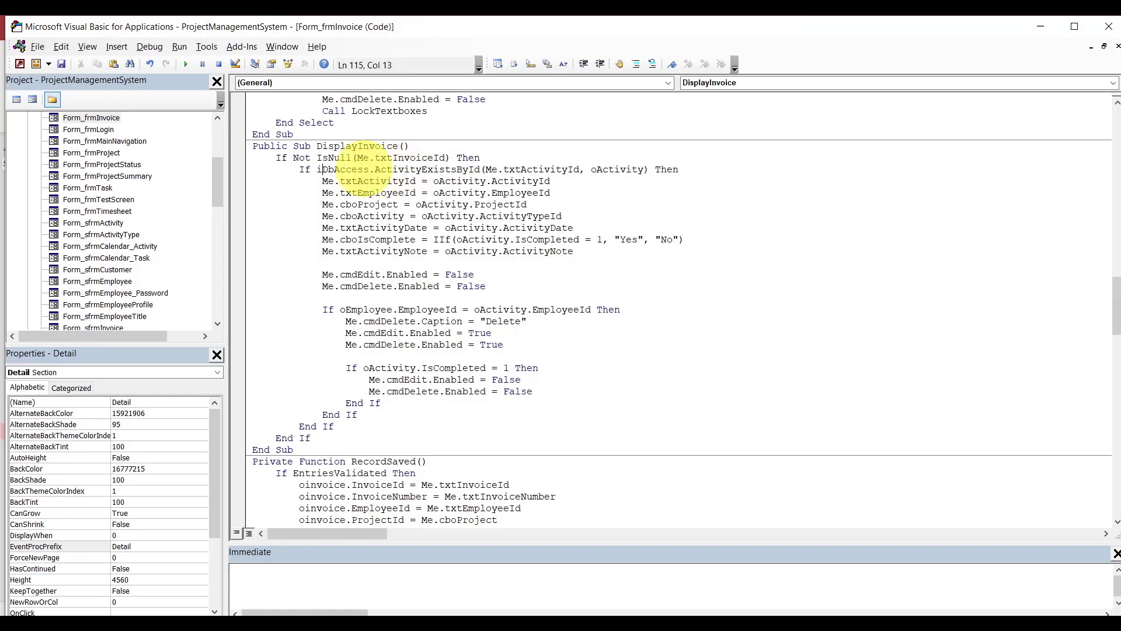
text(invoice)
double_click(468, 168)
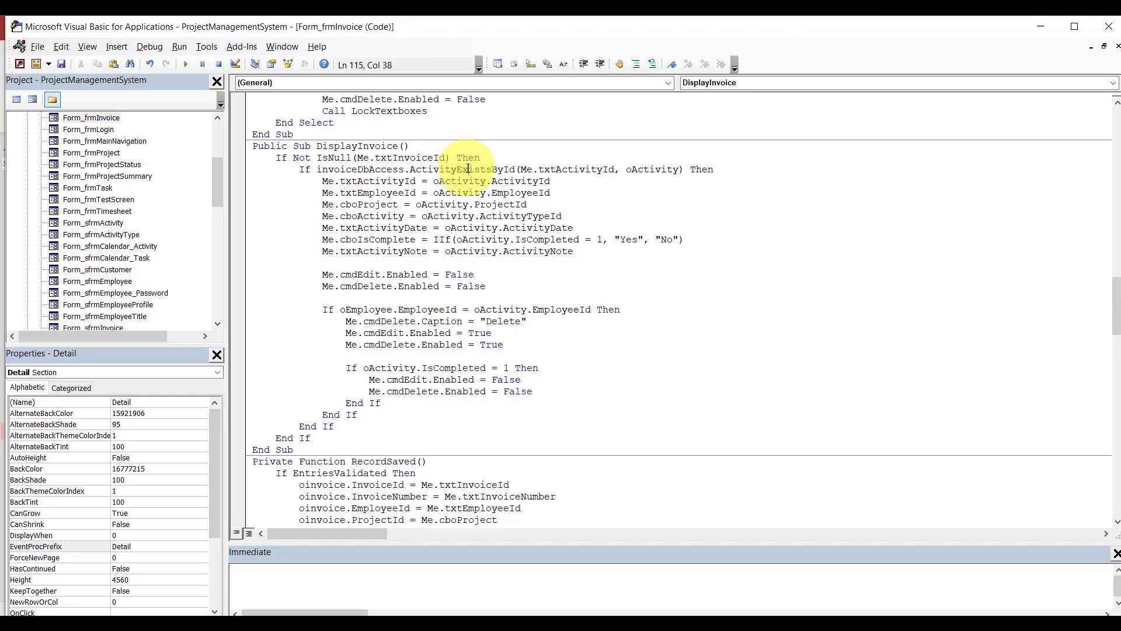
key(BackSpace)
key(BackSpace)
text(.)
key(Down)
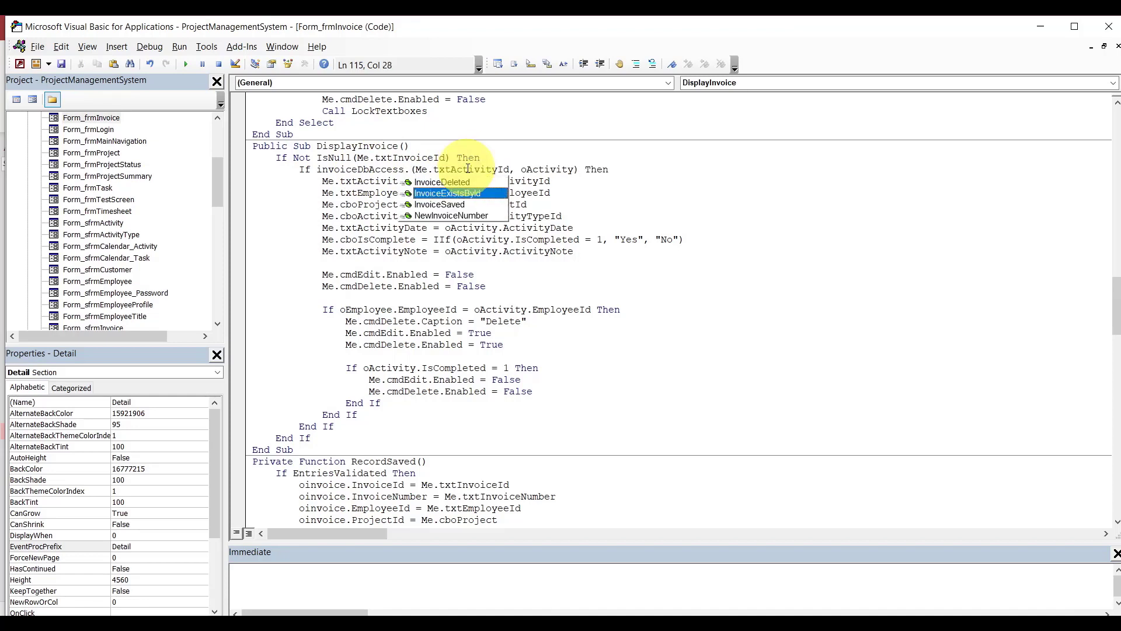
key(Tab)
Pass Me.txtInvoiceId and oinvoice as the lookup arguments.
double_click(595, 170)
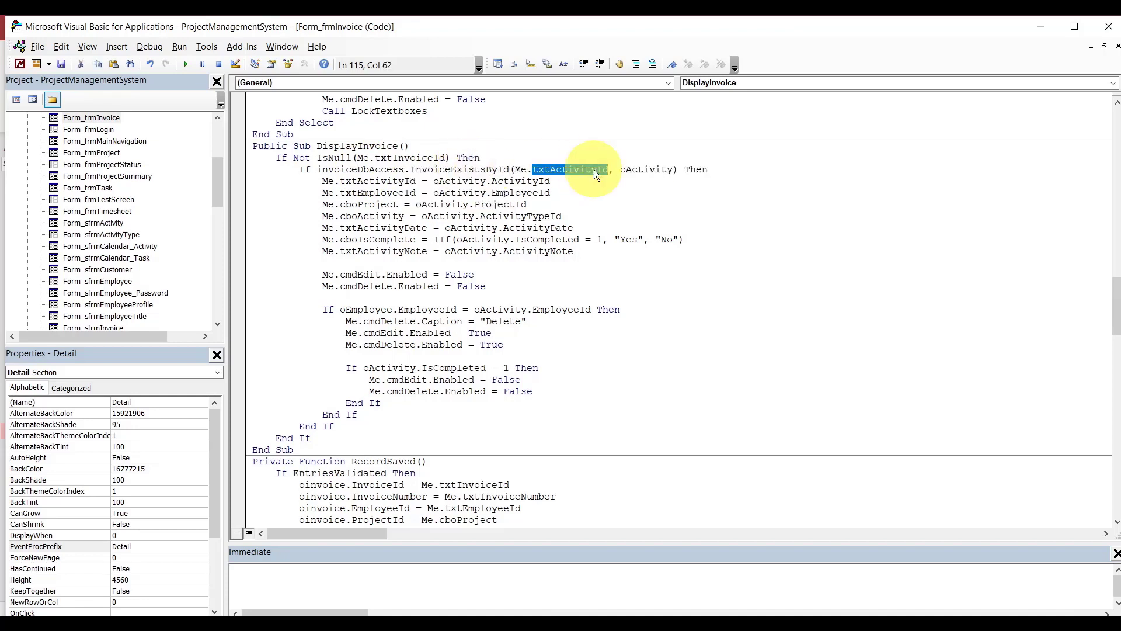
text(txt)
key(ctrl+space)
key(Down)
key(Down)
key(Down)
key(Down)
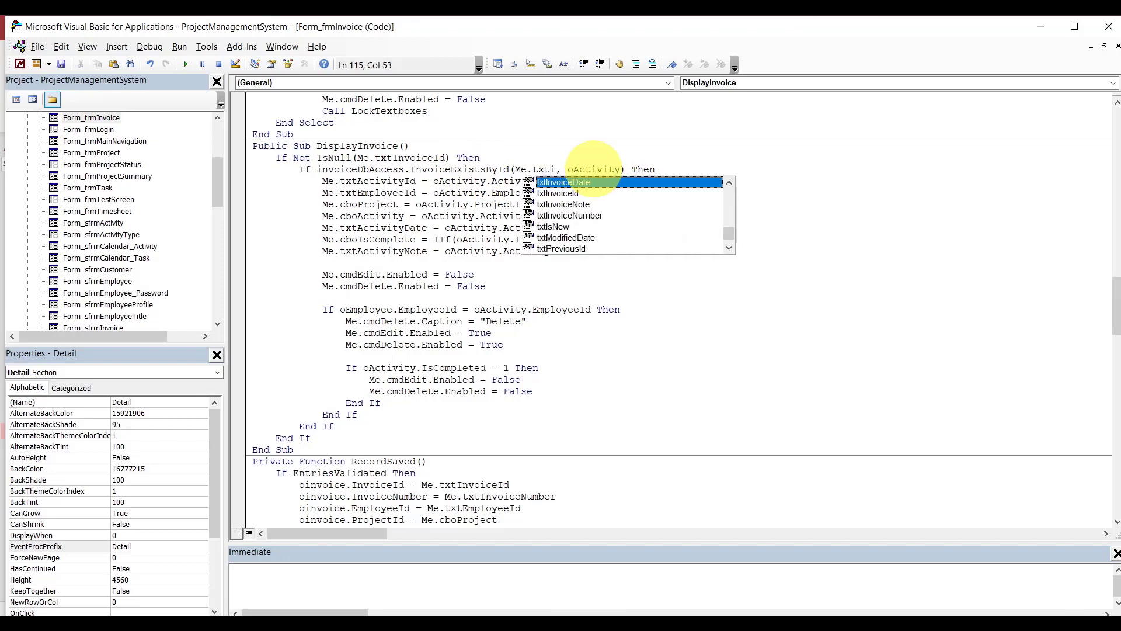
key(Tab)
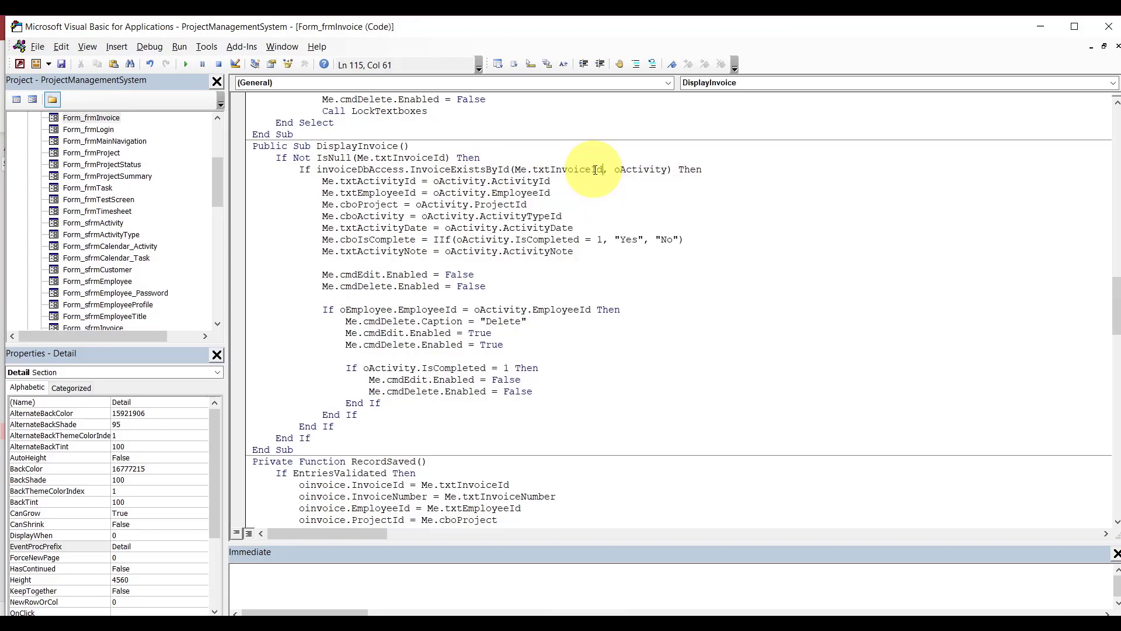
click(635, 169)
double_click(635, 170)
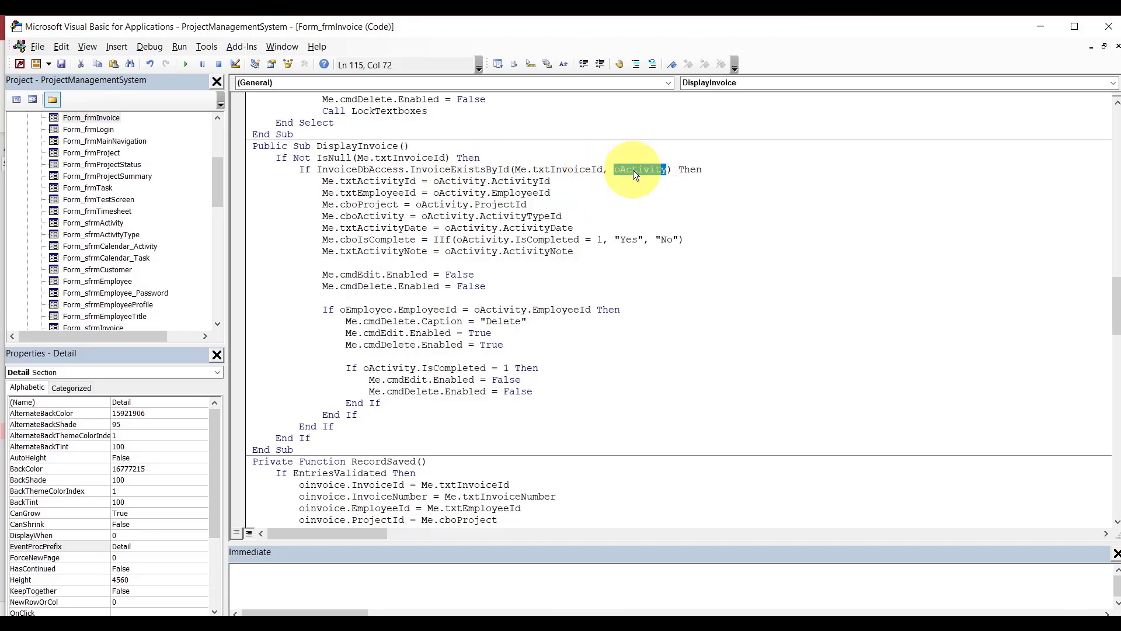
text(oinvoice)
click(605, 202)
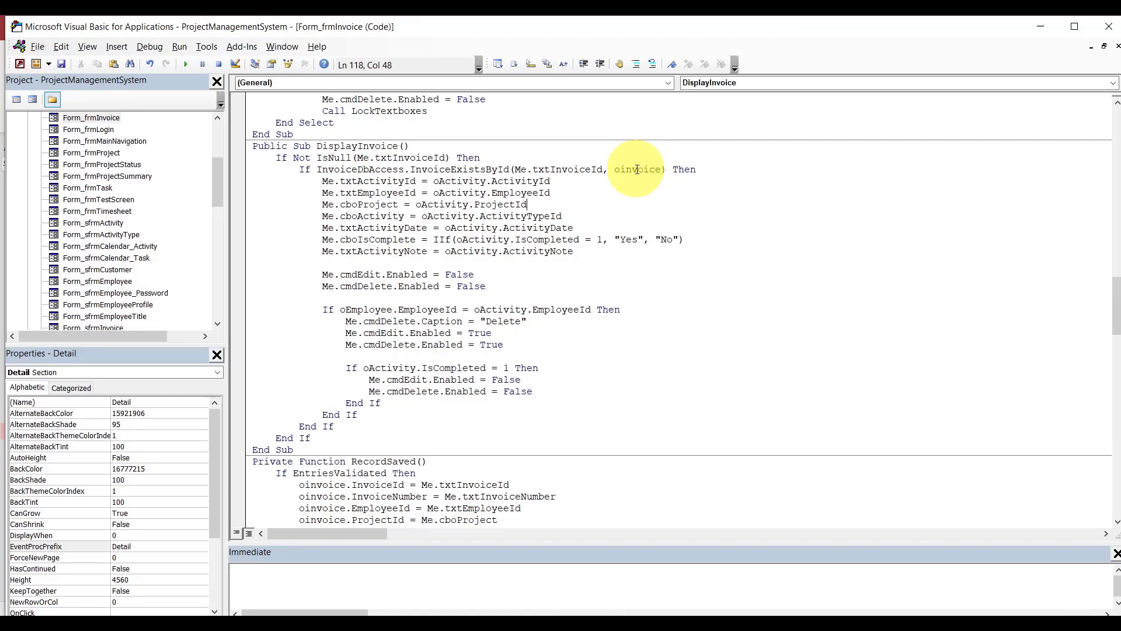
click(323, 182)
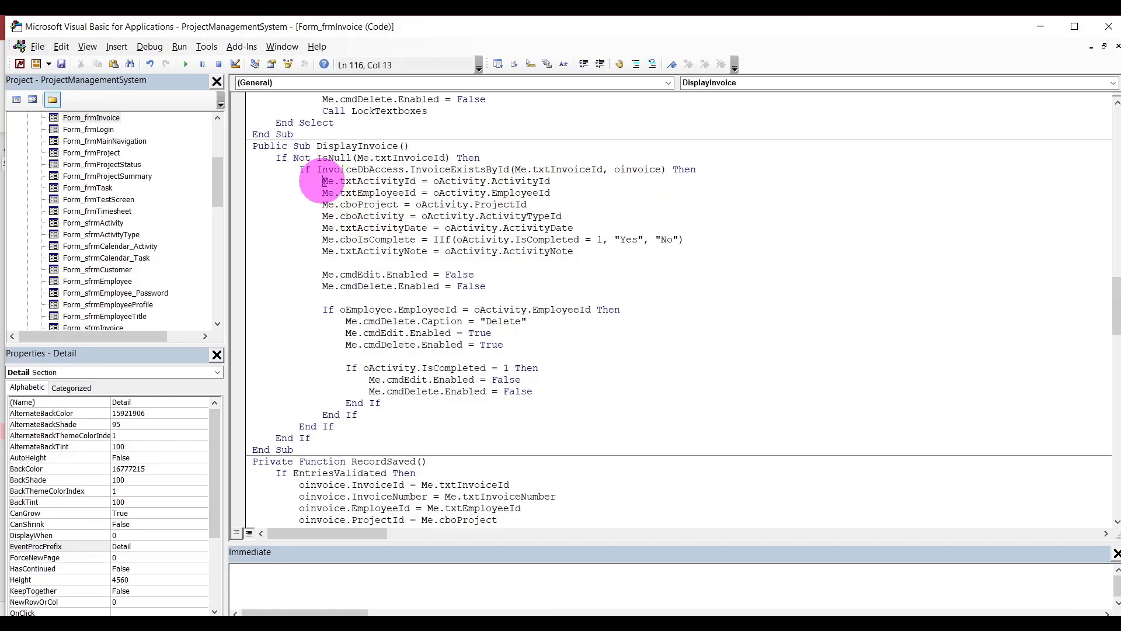
Replace the old activity lines with Me.txtInvoiceId = oinvoice.InvoiceId and Me.txtInvoiceNumber = oinvoice.InvoiceNumber.
drag(323, 182, 613, 249)
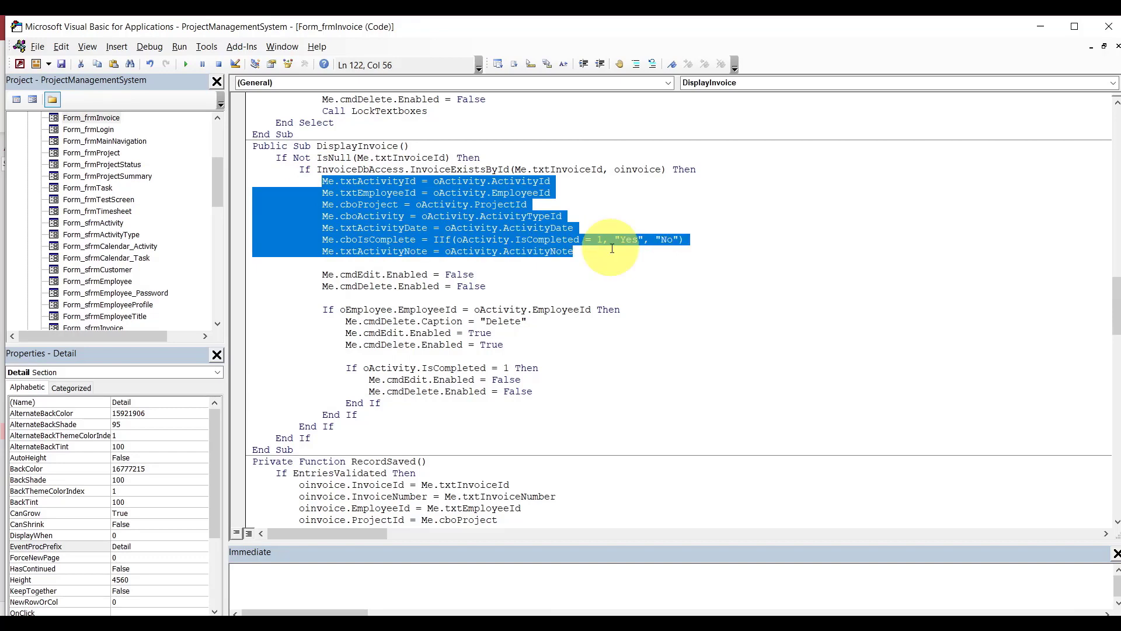
text(me.txtin)
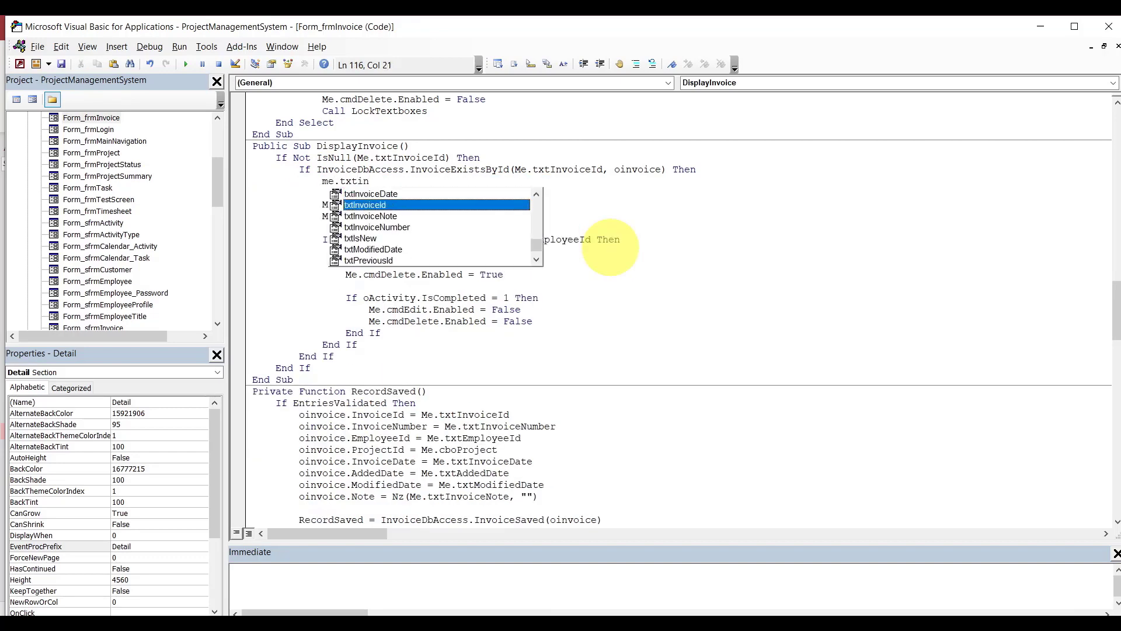
key(Tab)
text(=)
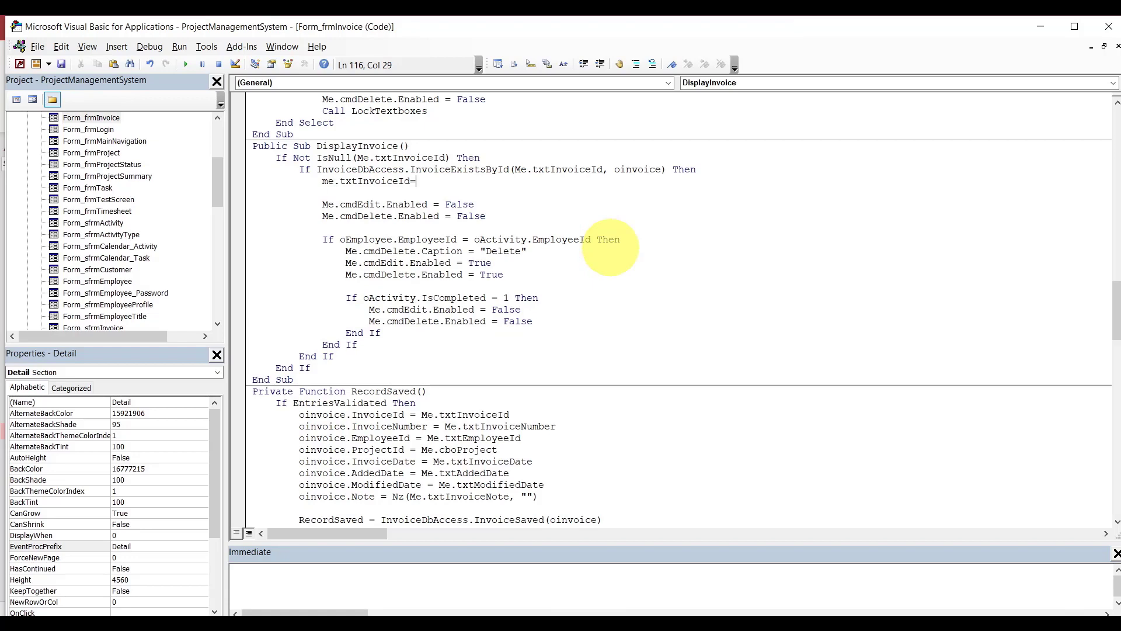
text(oinvoice.in)
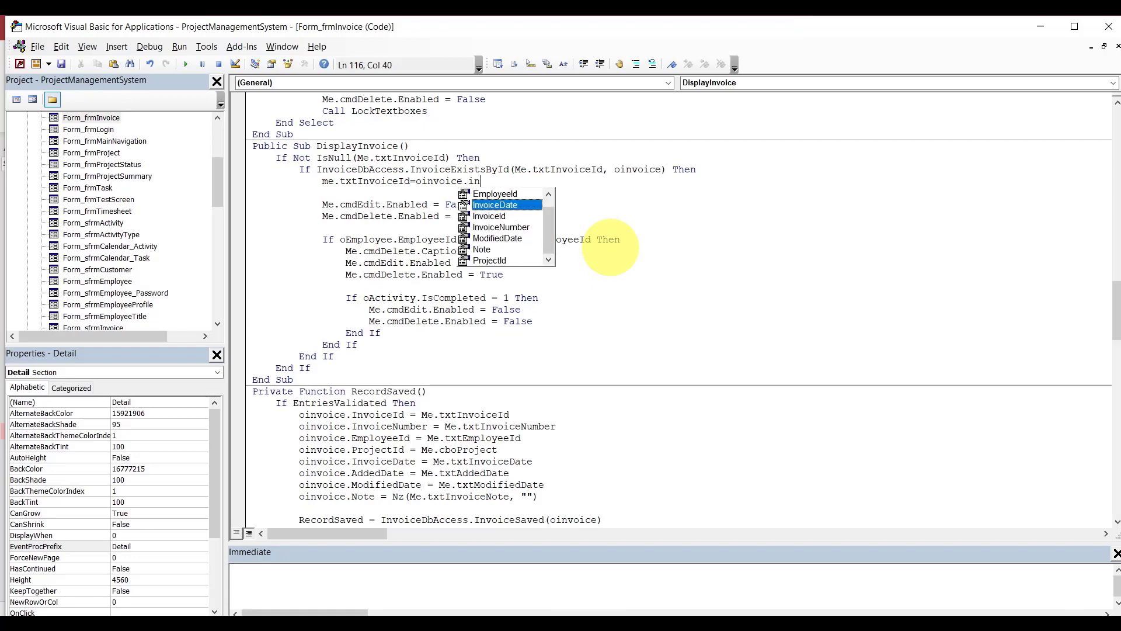
key(Down)
key(Tab)
key(Return)
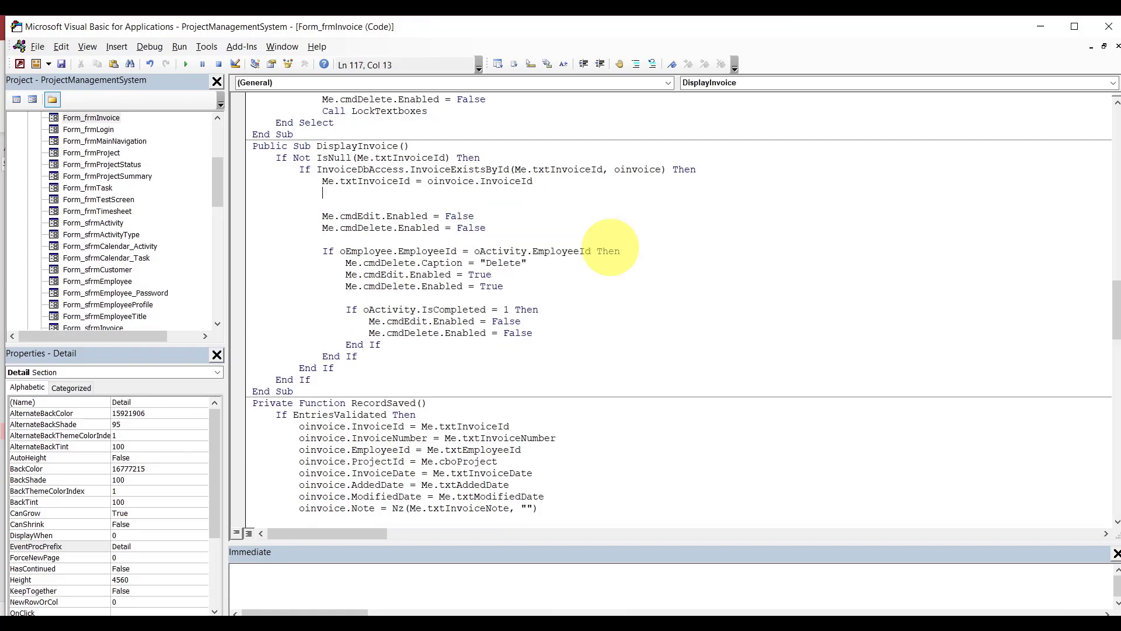
text(me.txtin)
key(Down)
key(Down)
key(Down)
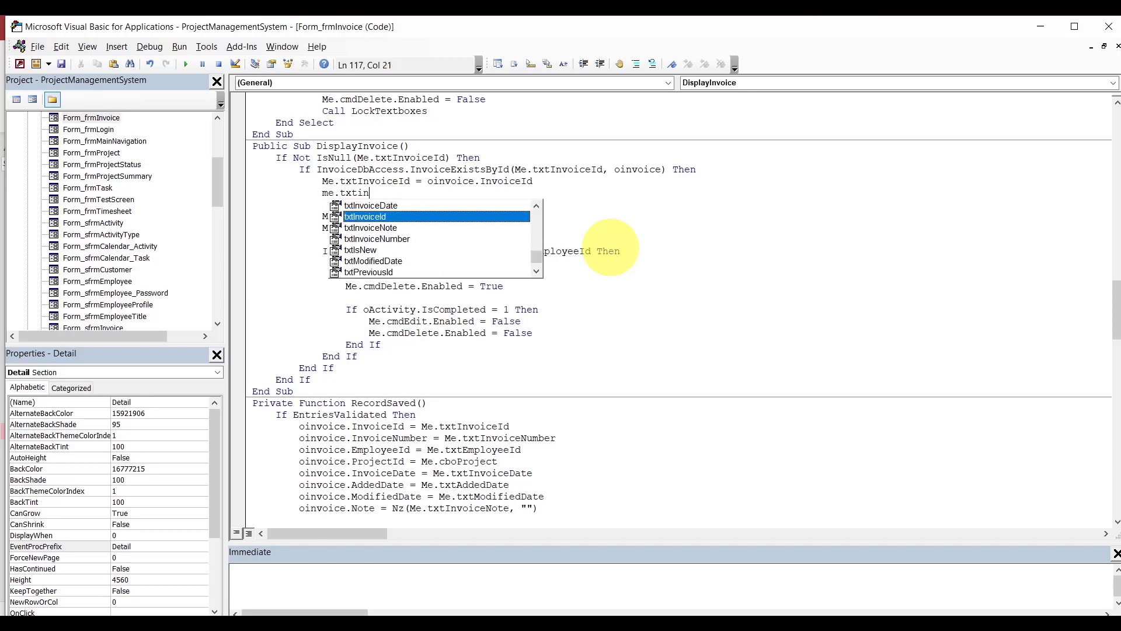
key(Tab)
text(=oinvoice.in)
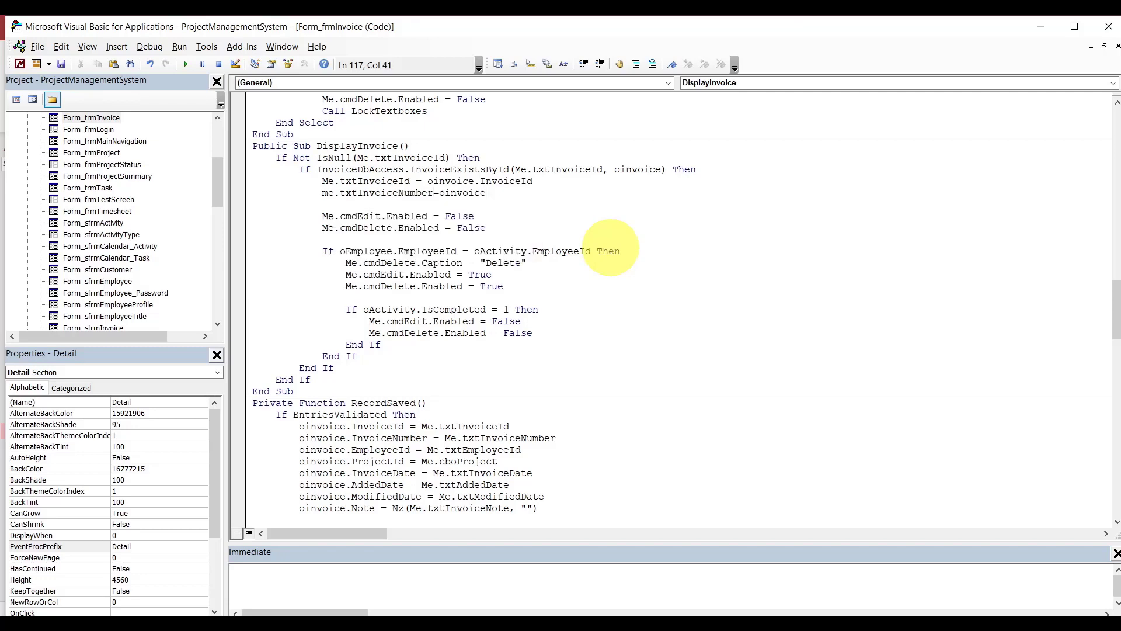
key(Down)
key(Down)
key(Tab)
key(Return)
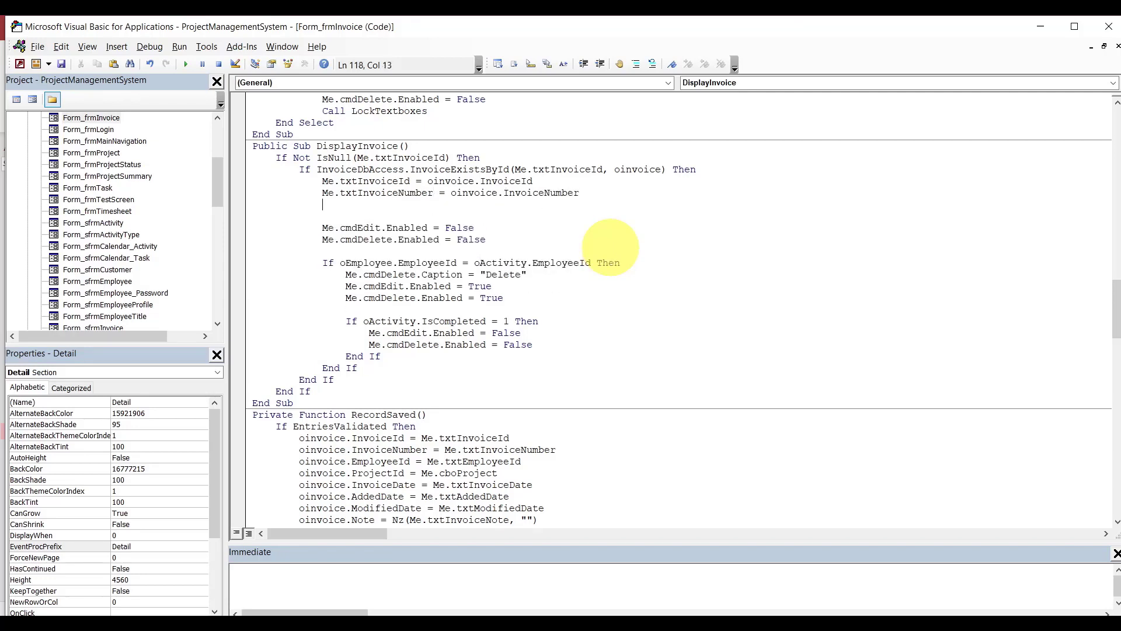
Add Me.cboProject = oinvoice.ProjectId and Me.txtInvoiceDate = oinvoice.InvoiceDate.
text(me.t)
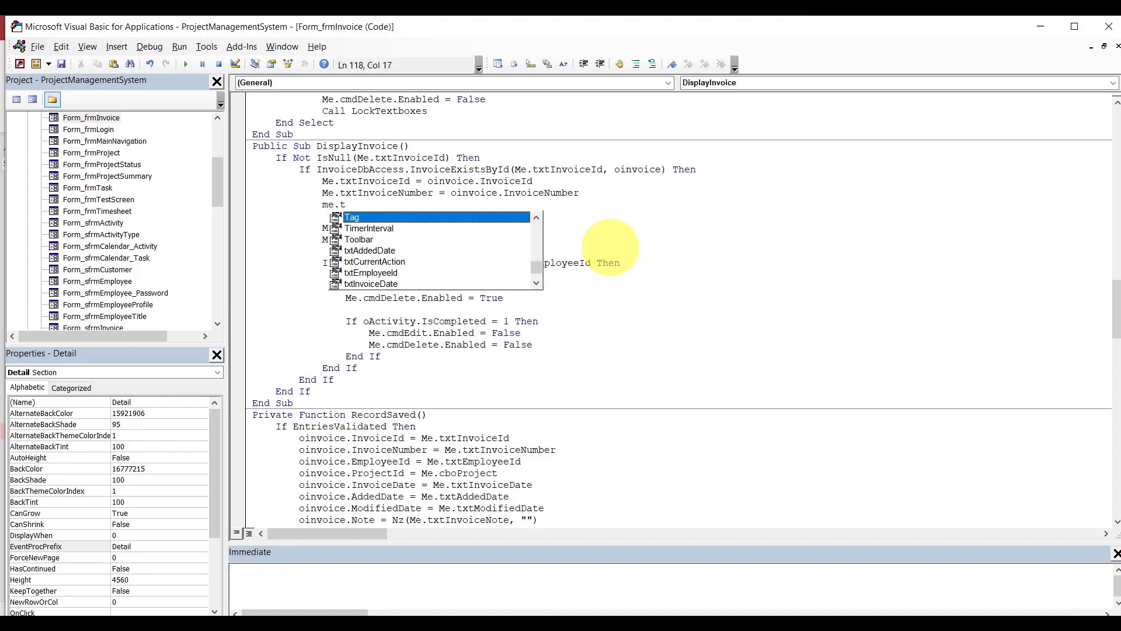
key(BackSpace)
text(cbo)
key(Tab)
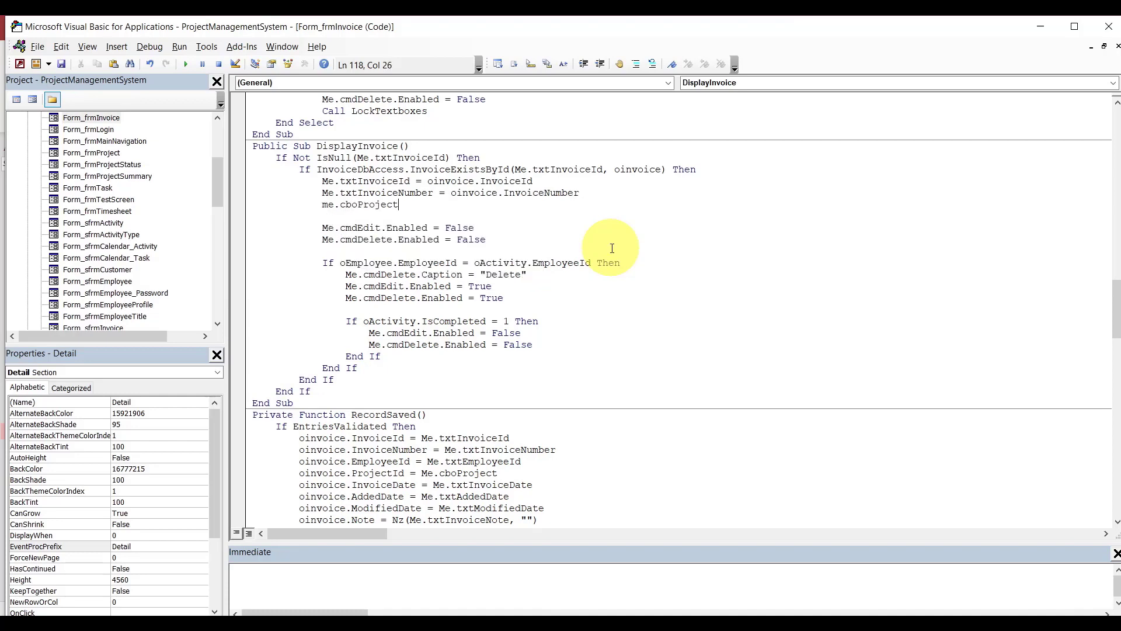
text(=oinvoice.pro)
key(Tab)
key(Return)
text(me.txt)
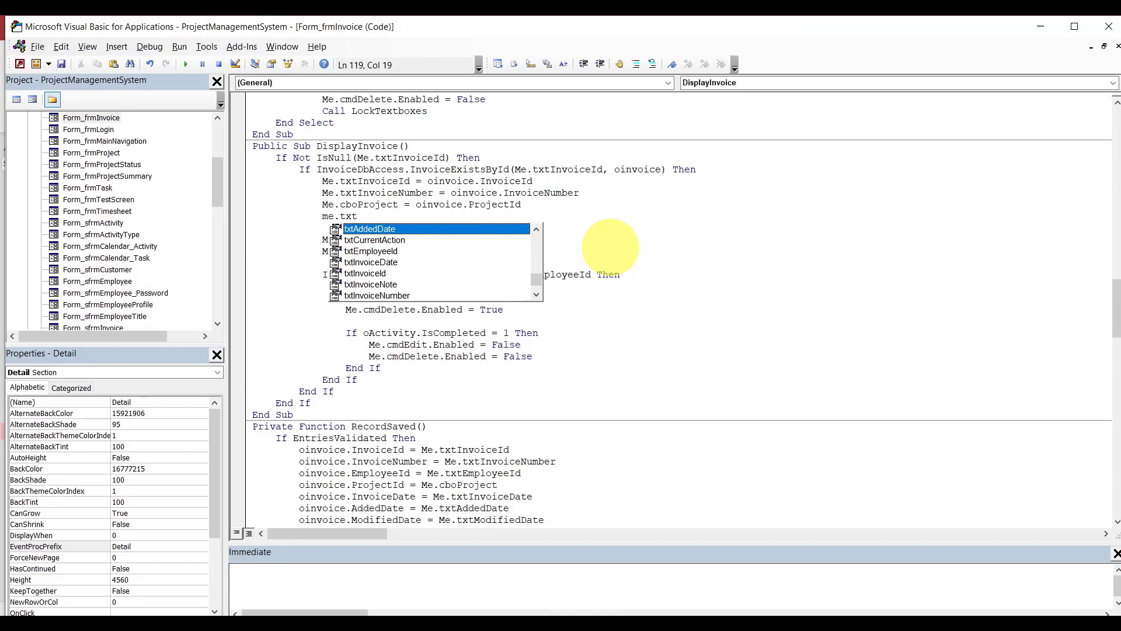
text(in)
key(Tab)
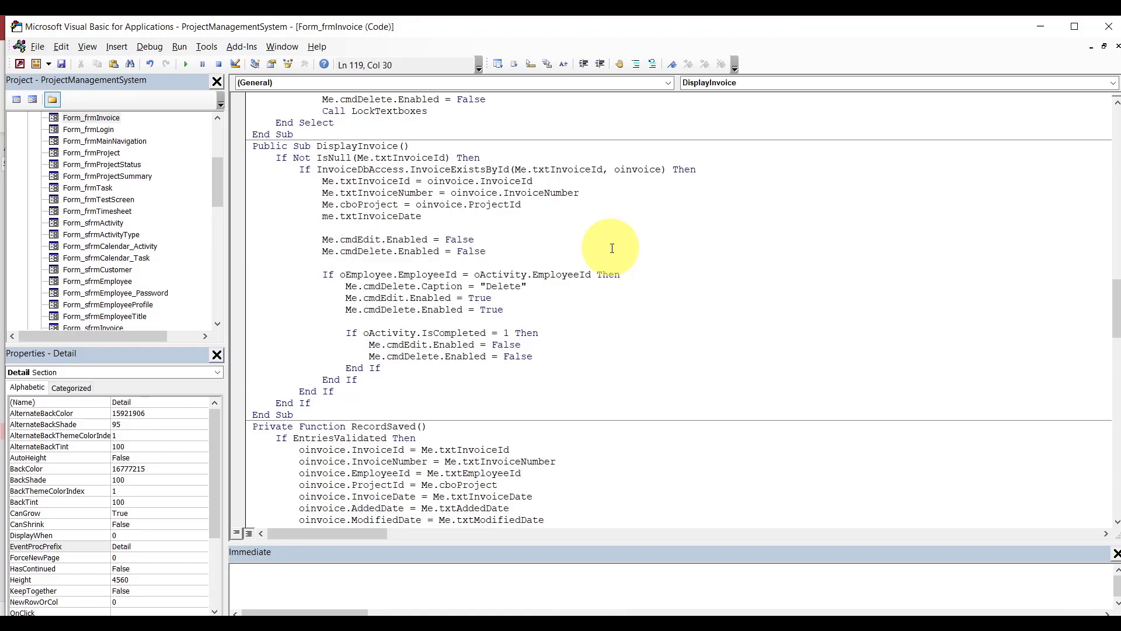
text(=oinvoice.in)
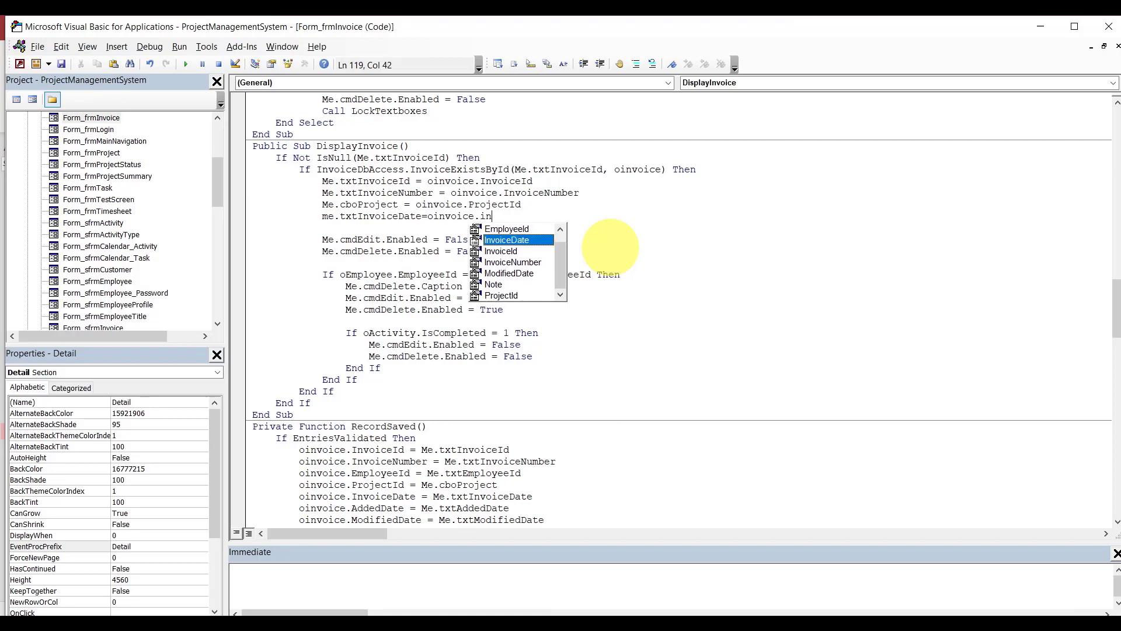
key(Tab)
key(Return)
Add Me.txtAddedDate = oinvoice.AddedDate and Me.txtModifiedDate = oinvoice.ModifiedDate.
text(m)
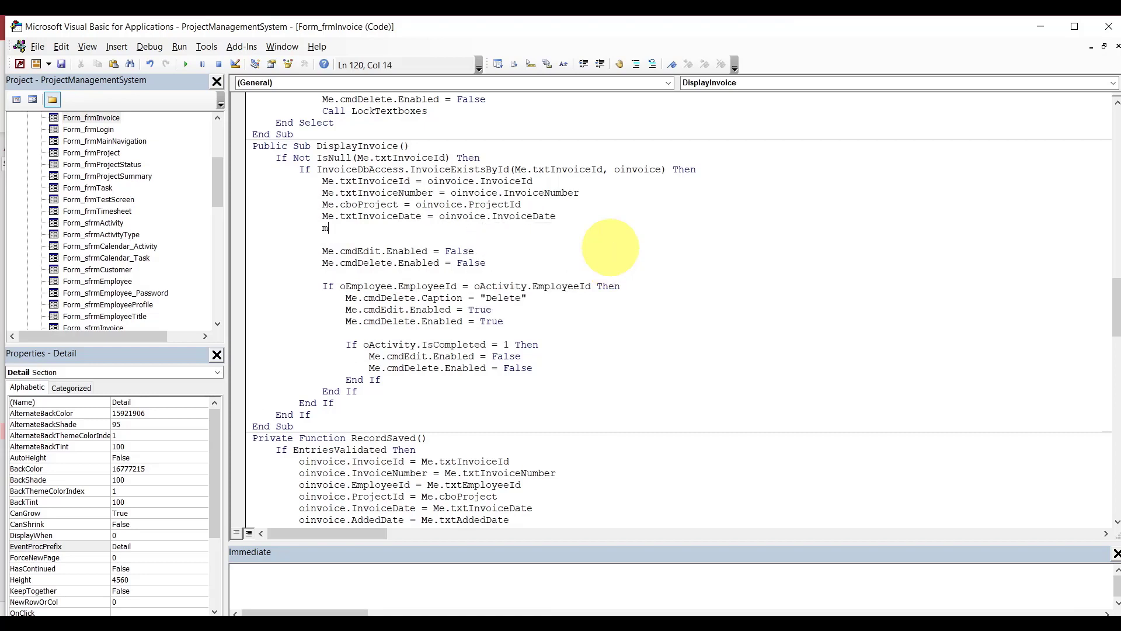
text(e.txtad)
key(Tab)
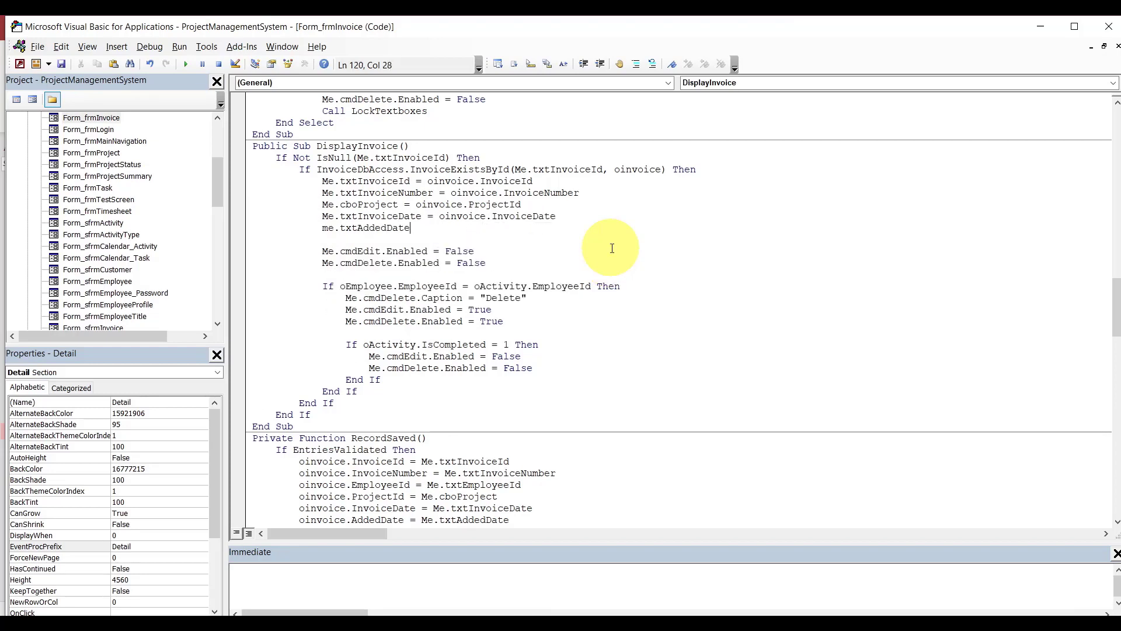
text(=oinvoice.ad)
key(Tab)
key(Return)
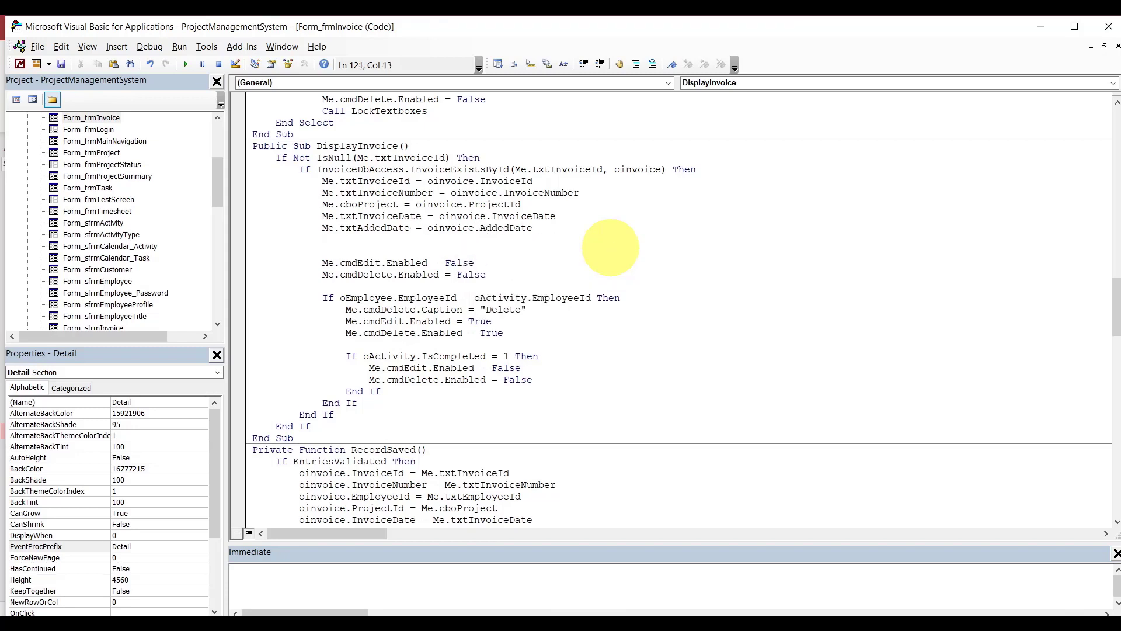
text(me.txtmo)
key(Tab)
text(=oinvoice.mo)
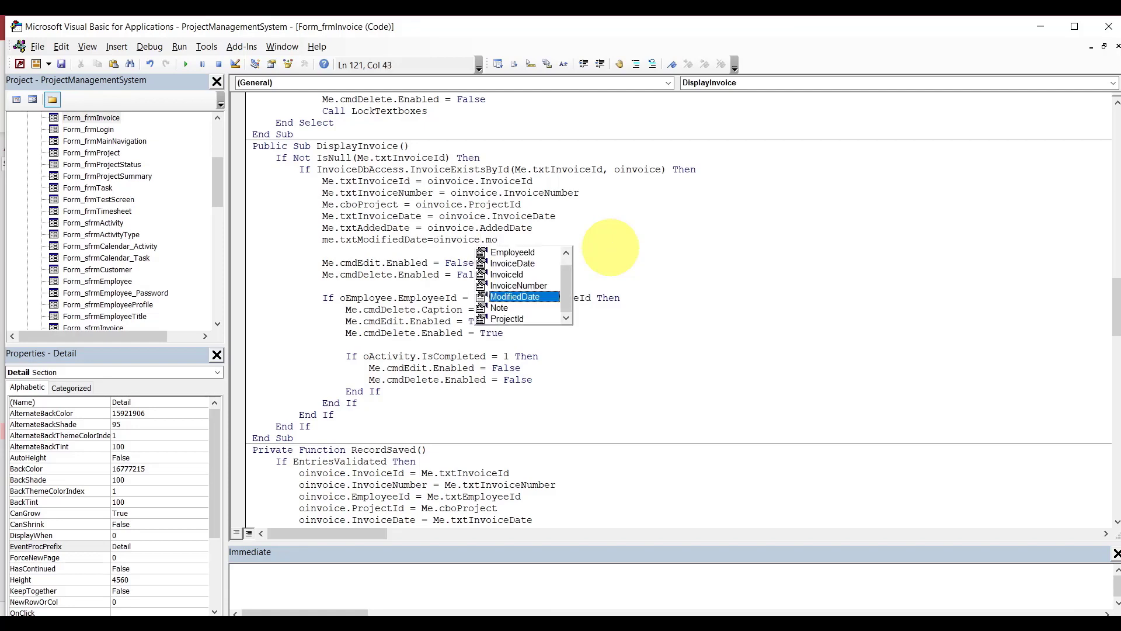
key(Tab)
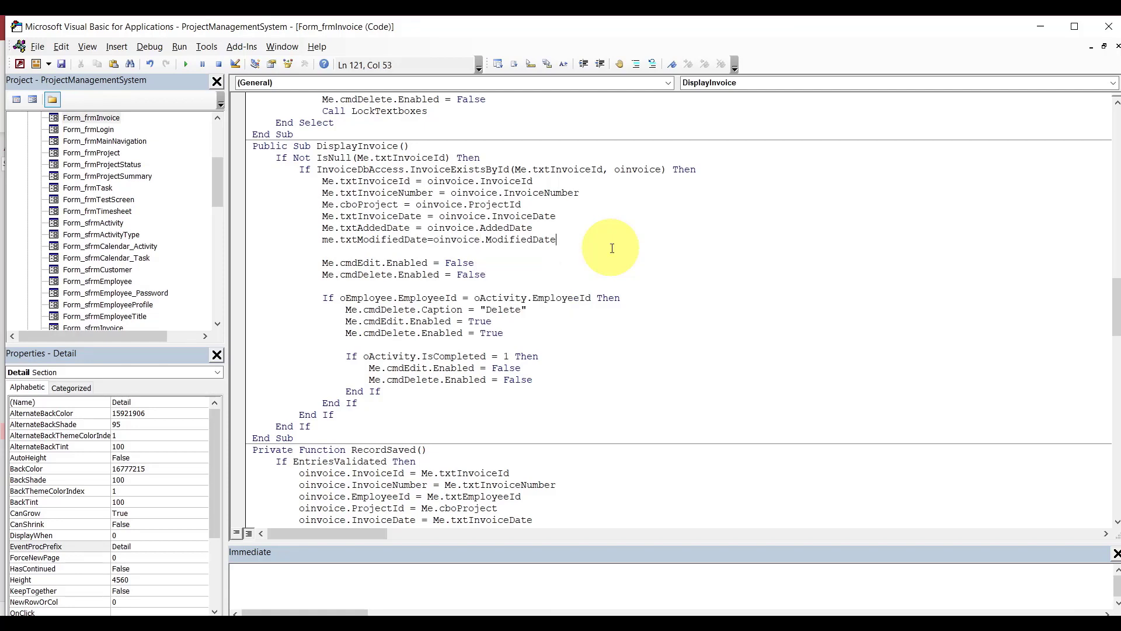
key(Return)
Add the line Me.txtInvoiceNote = oinvoice.Note.
text(me.txt)
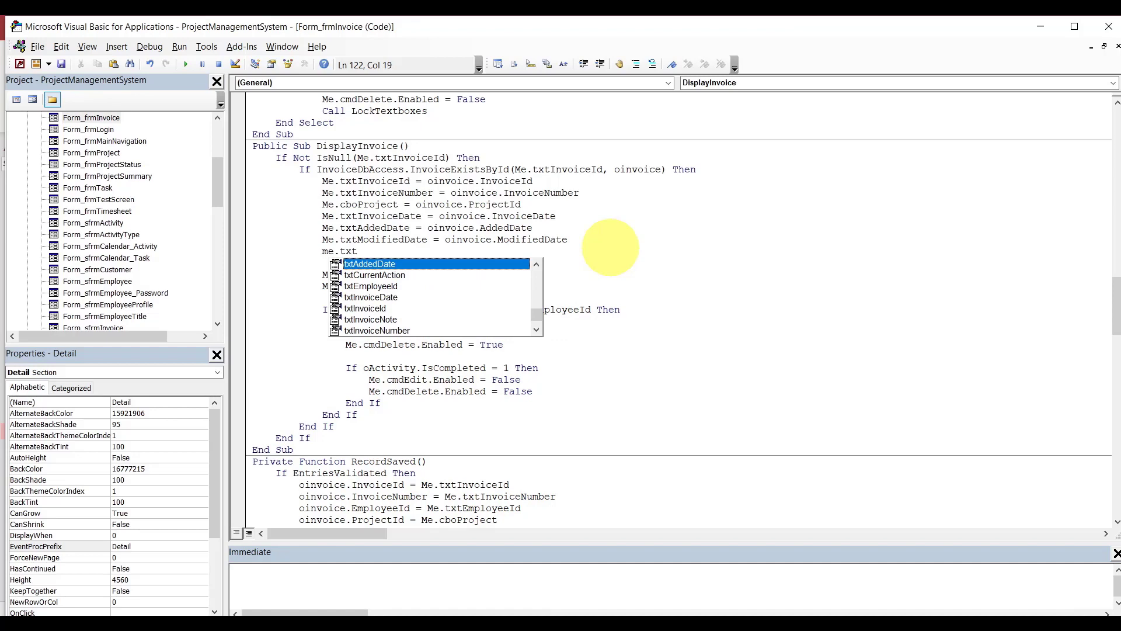
text(invoicen)
key(Tab)
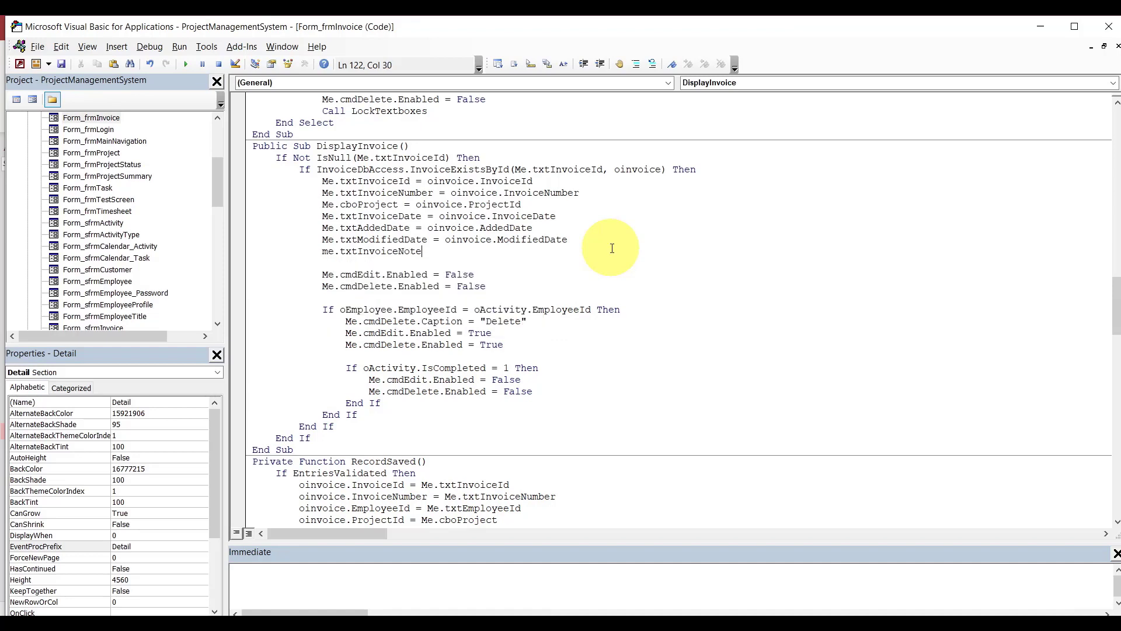
text(=oinvoice.no)
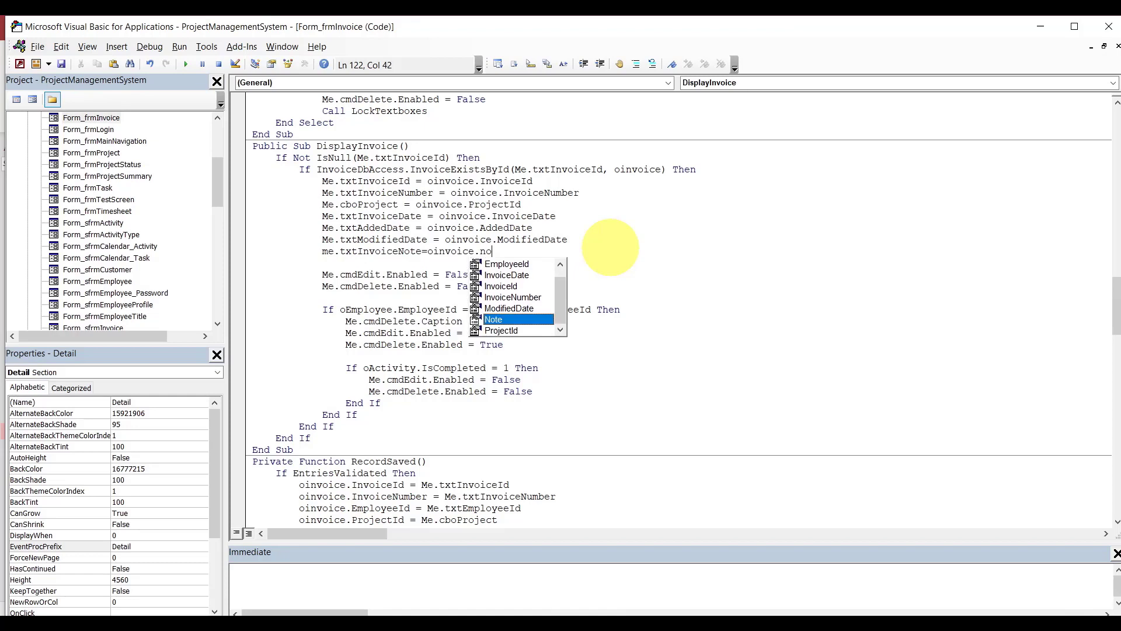
key(Tab)
click(609, 232)
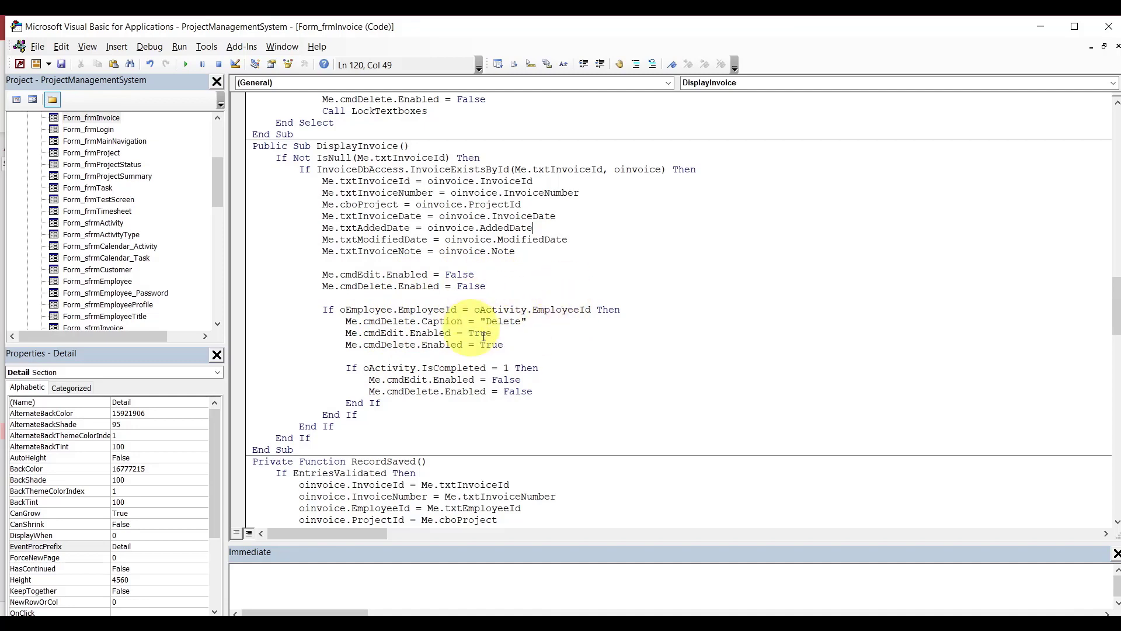
Change oActivity to oinvoice on the EmployeeId If line and delete the IsCompleted block.
double_click(524, 313)
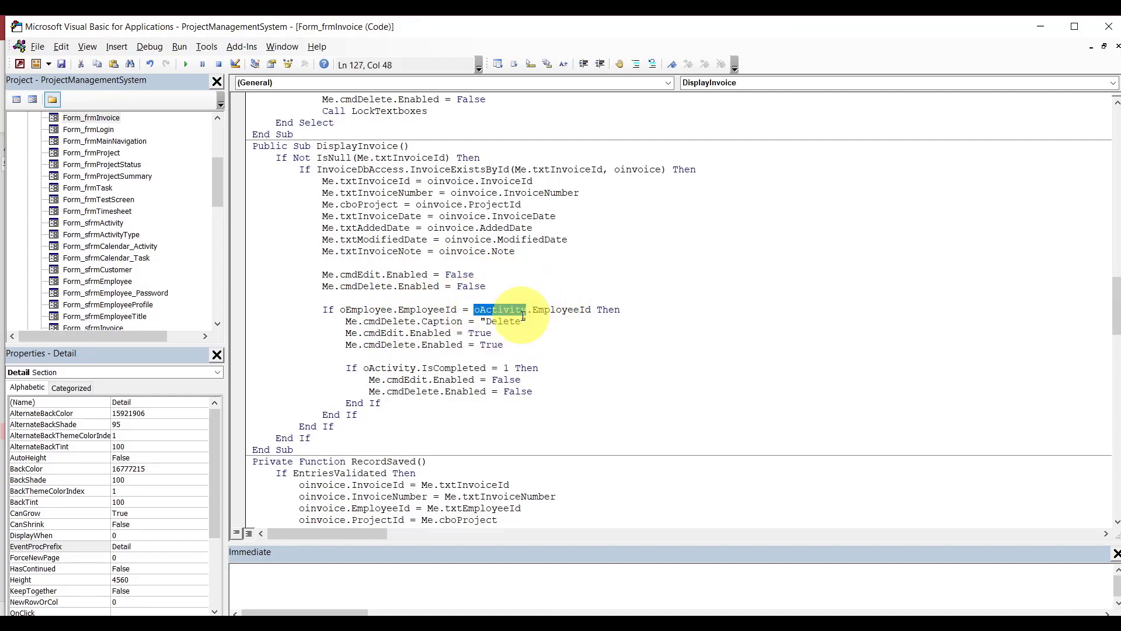
text(oinvoice)
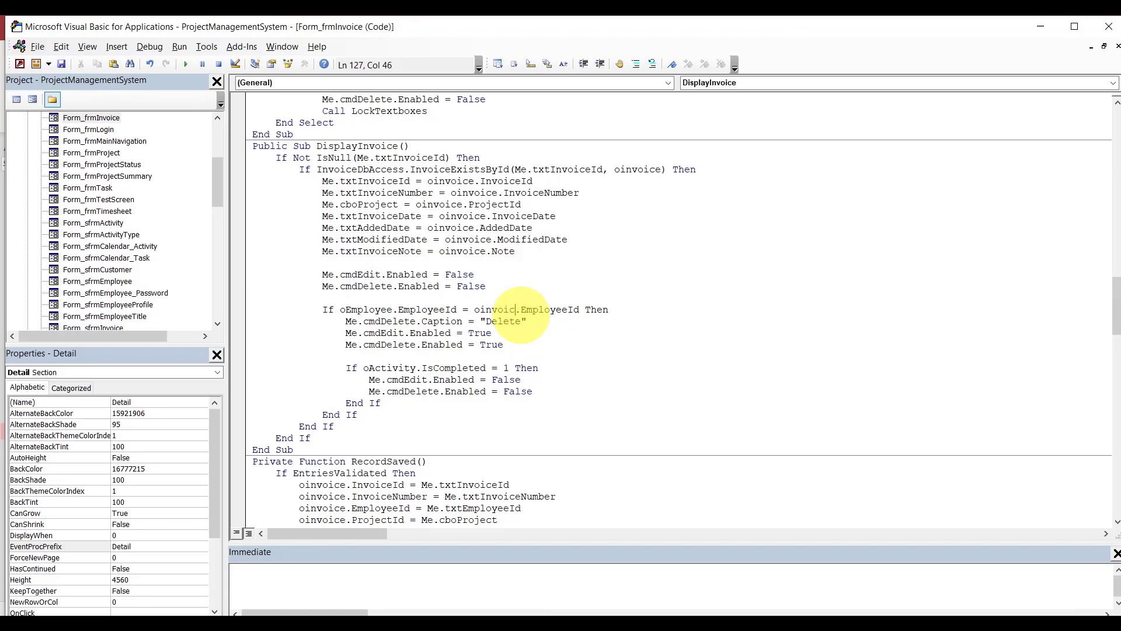
click(555, 353)
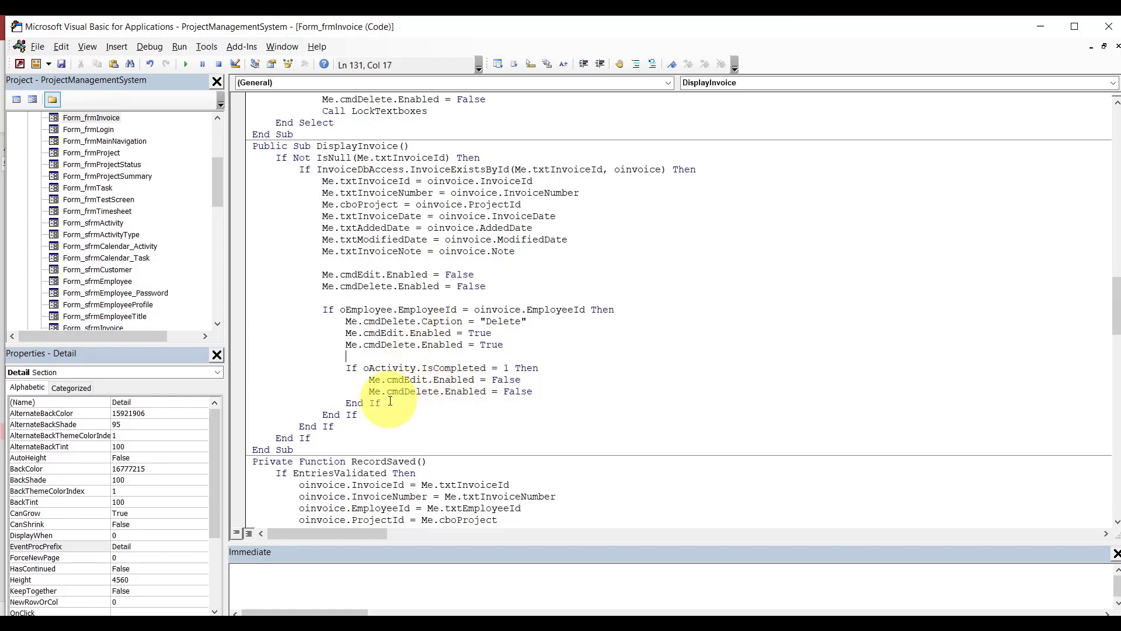
drag(381, 403, 246, 354)
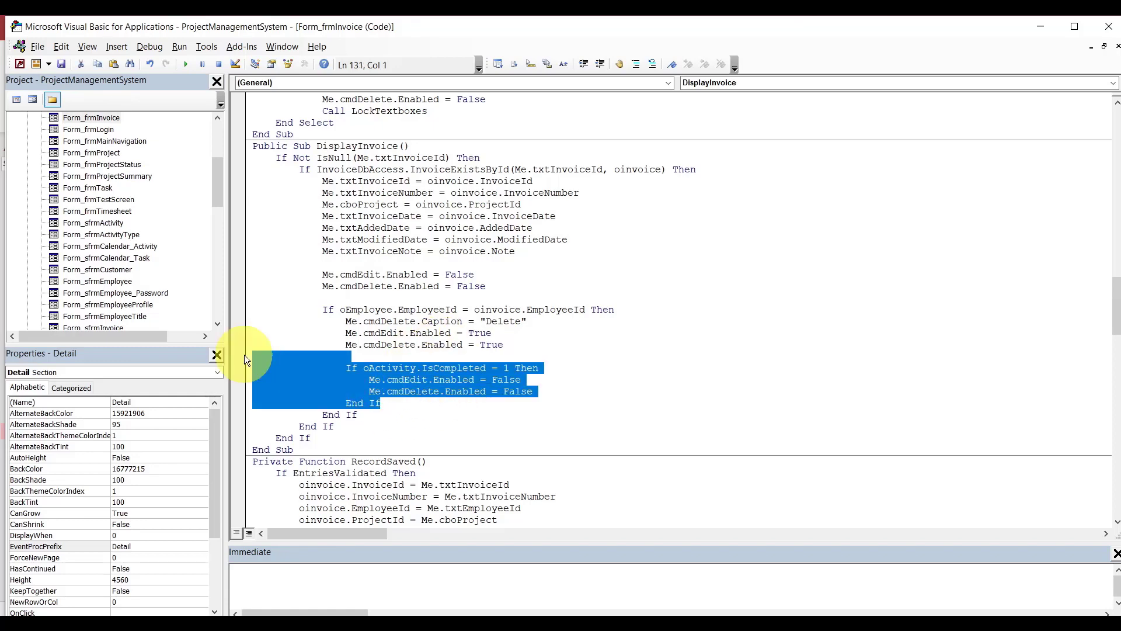
key(Delete)
key(BackSpace)
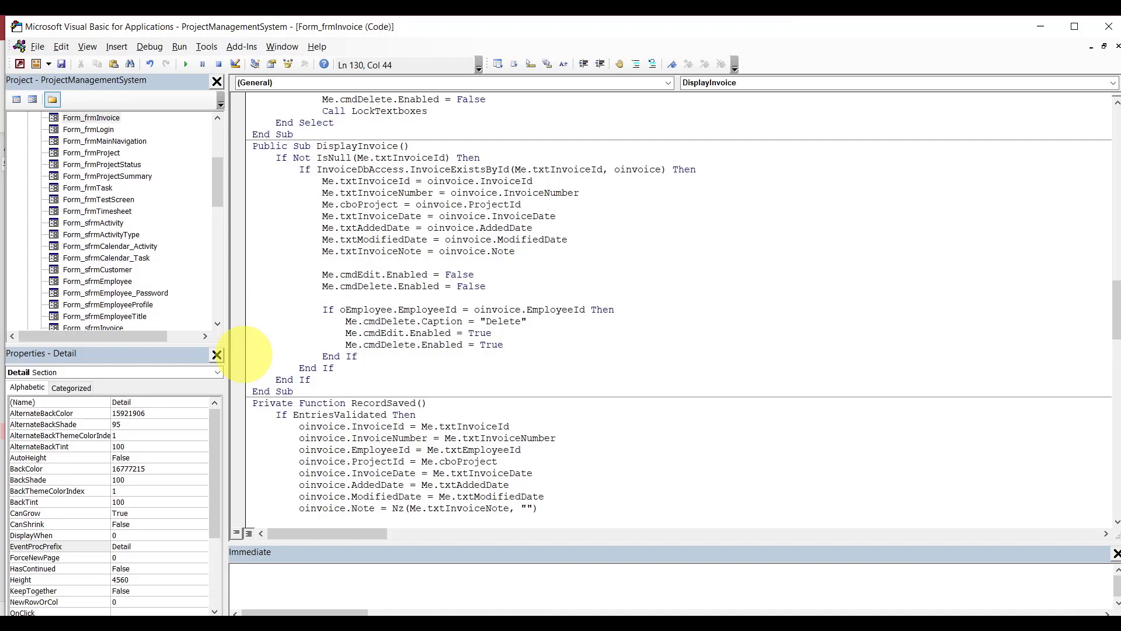
click(651, 261)
scroll(651, 261, up, 1)
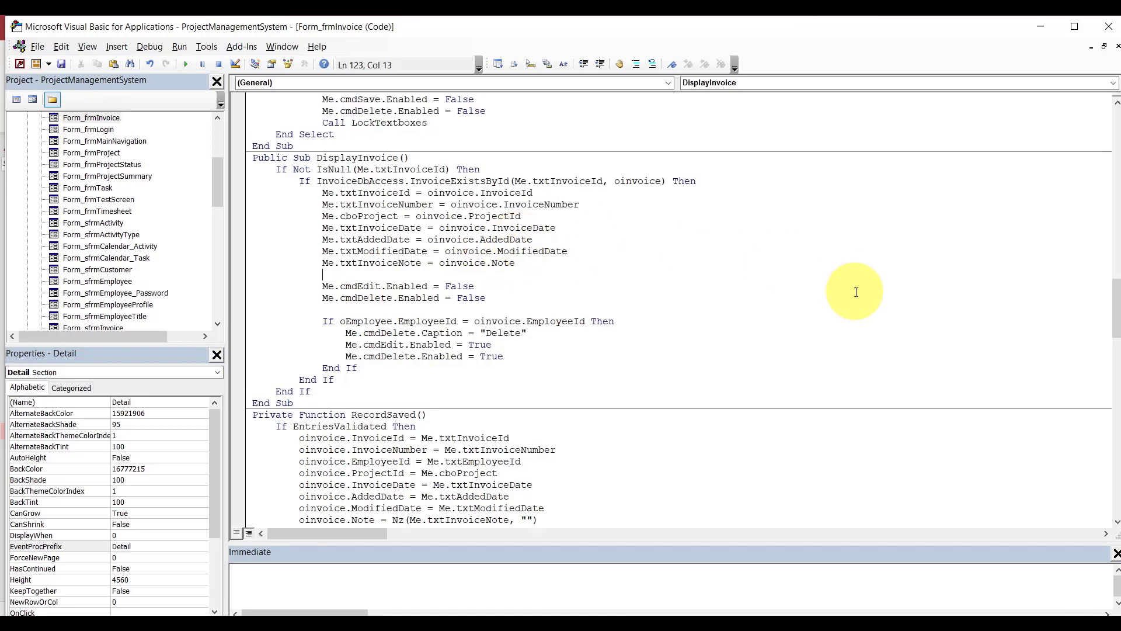
In SetControl's cancel case, use txtInvoiceId and call DisplayInvoice instead of DisplayActivity.
drag(1115, 319, 1111, 272)
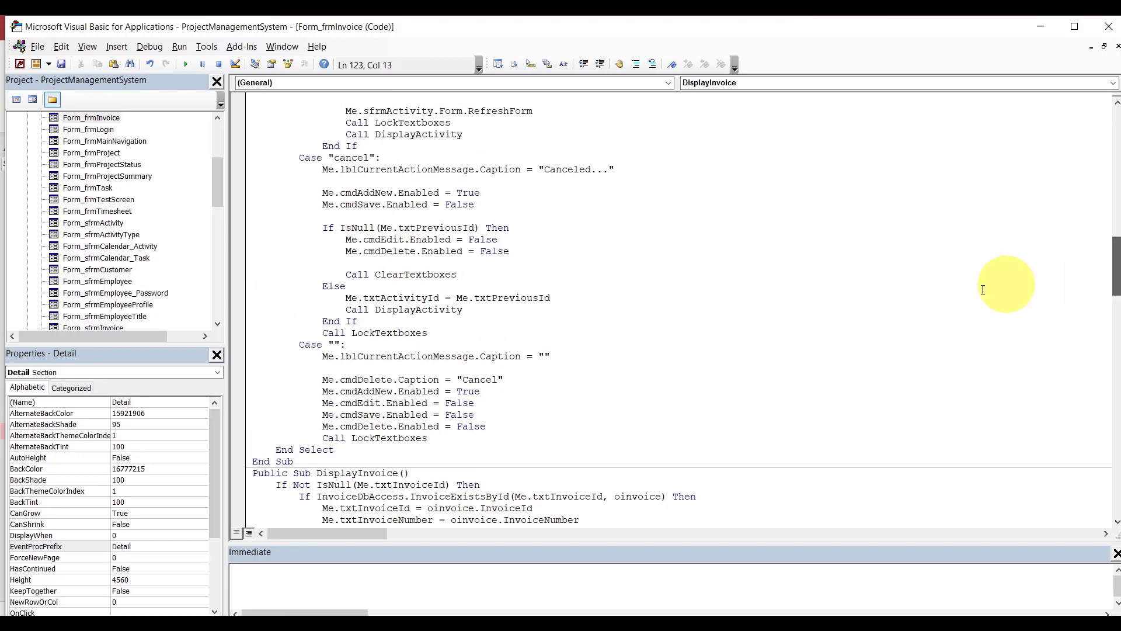
double_click(385, 299)
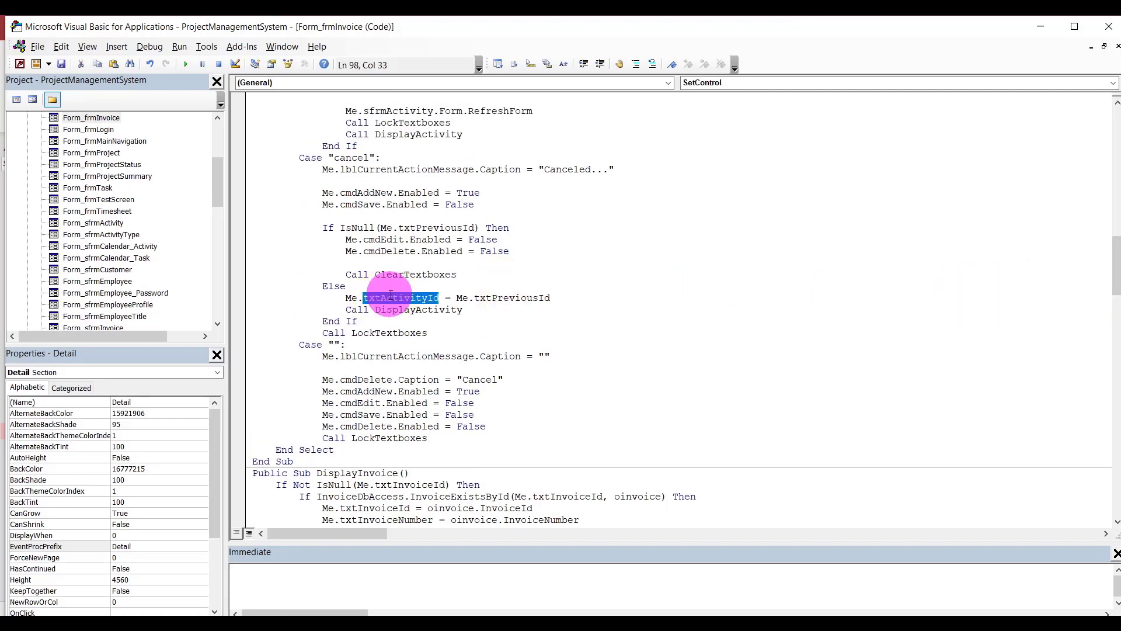
key(BackSpace)
key(BackSpace)
text(.txtin)
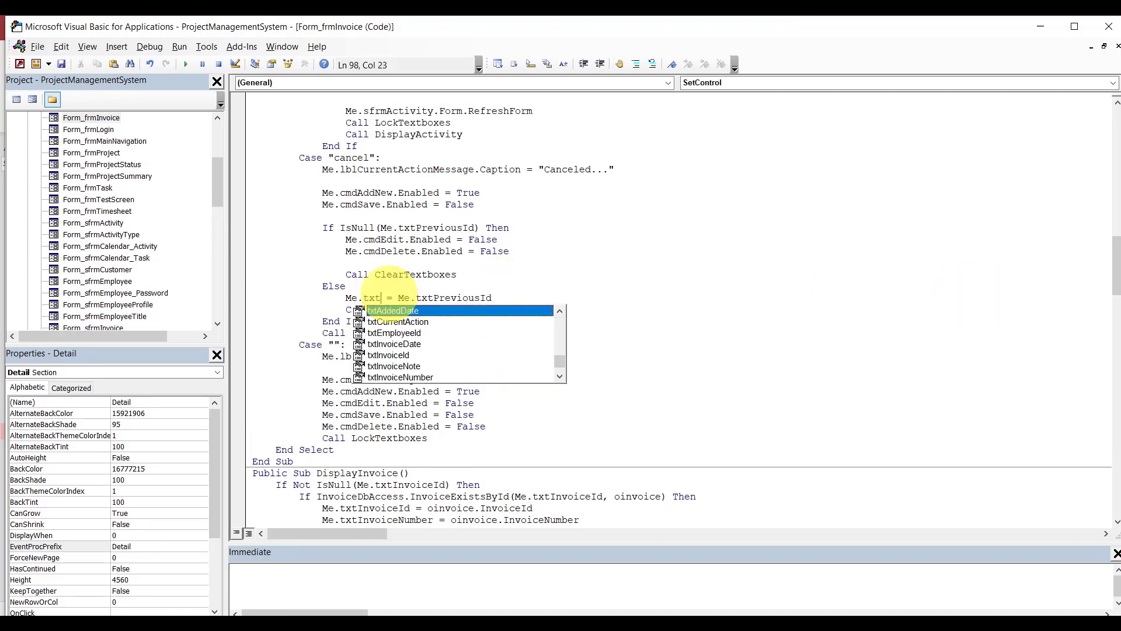
key(Tab)
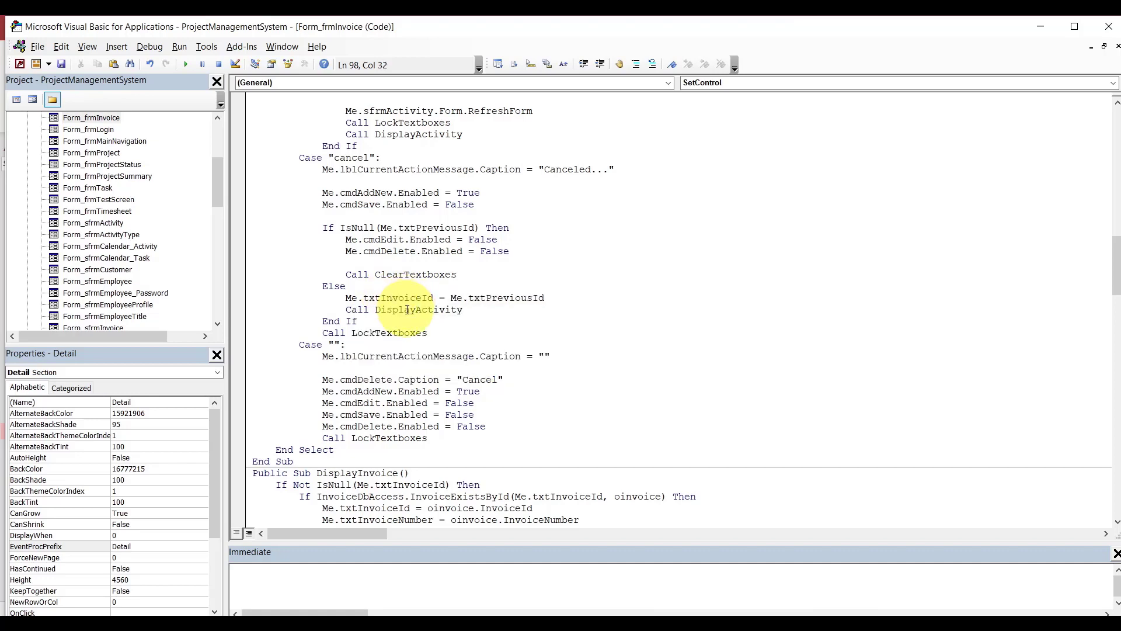
double_click(362, 473)
key(ctrl+c)
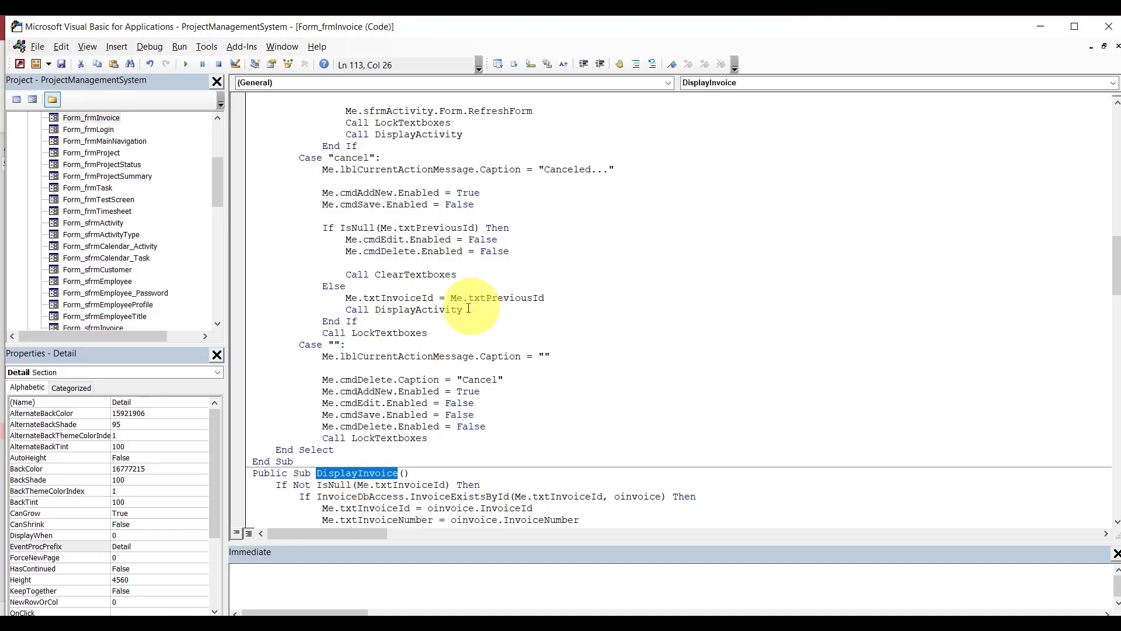
double_click(451, 310)
key(ctrl+v)
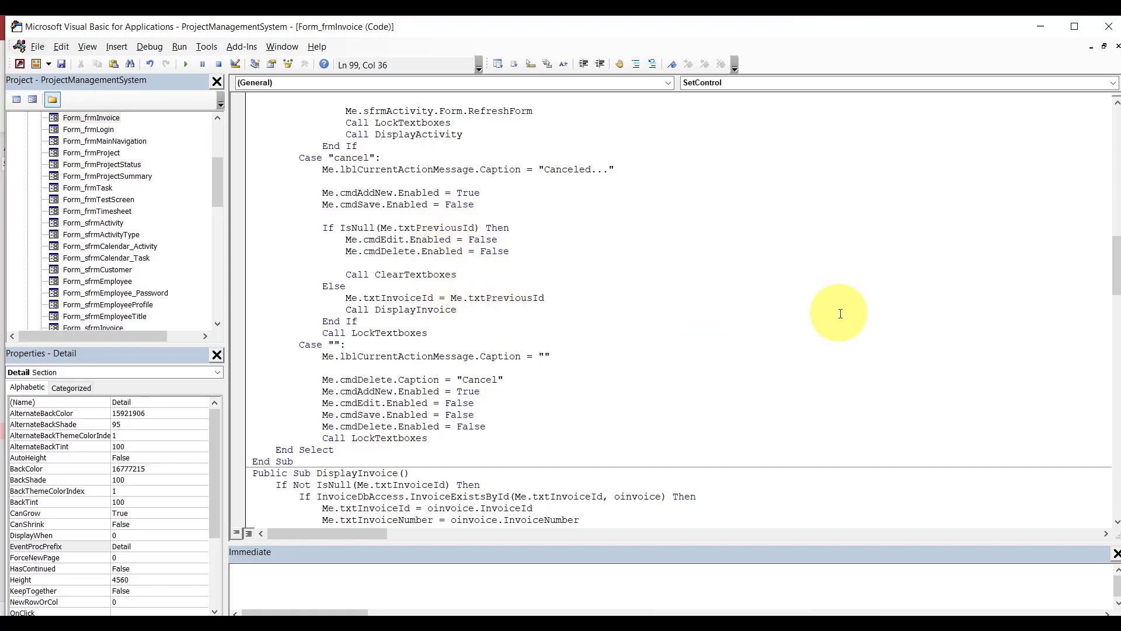
In the save case, refresh sfrmInvoice and call DisplayInvoice instead of DisplayActivity.
drag(1119, 270, 1104, 238)
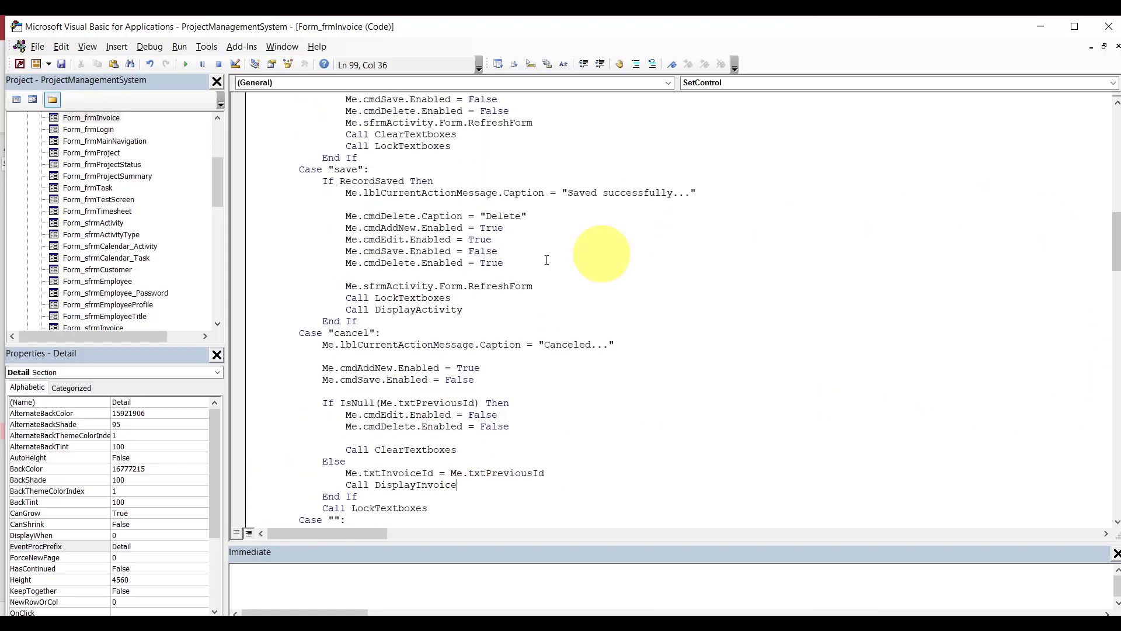
double_click(399, 286)
key(BackSpace)
key(BackSpace)
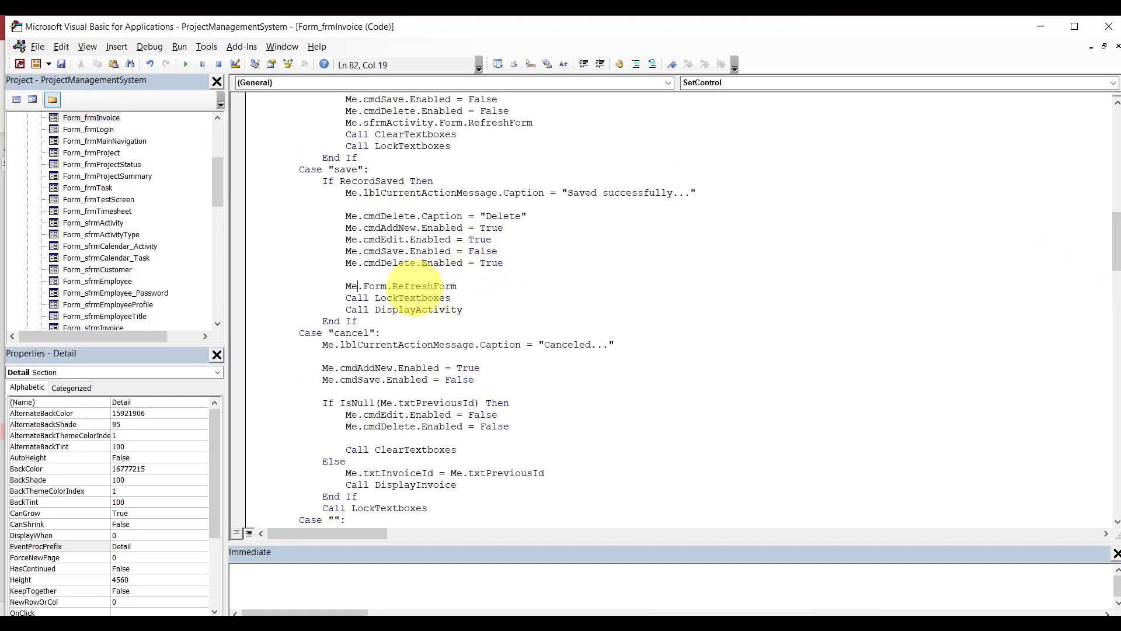
text(.sfrmInvoice)
key(Tab)
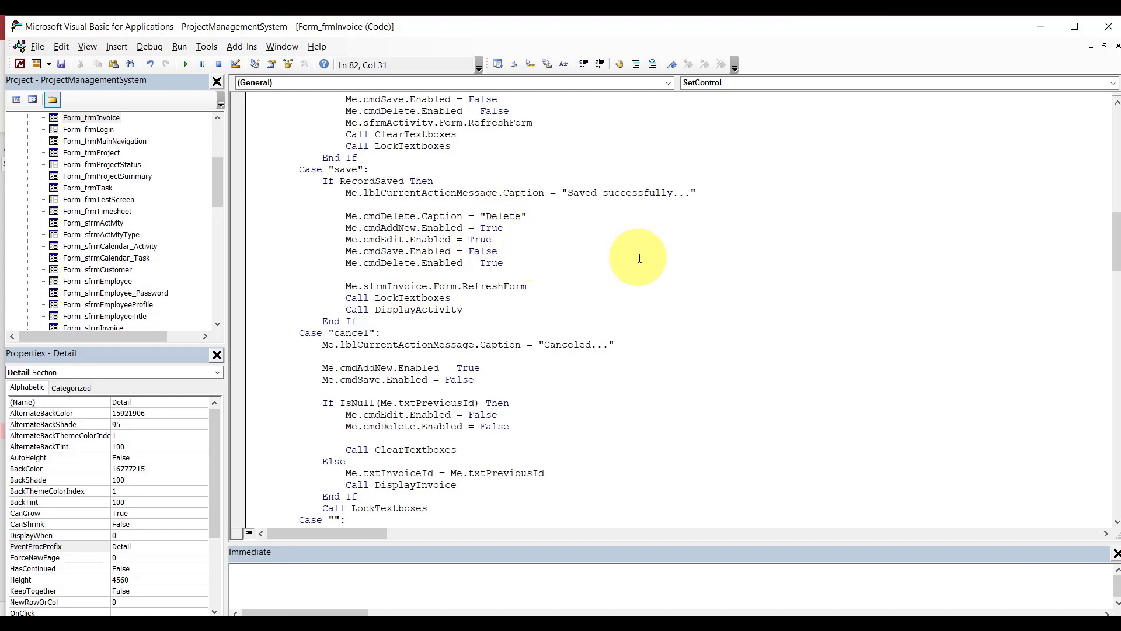
double_click(417, 310)
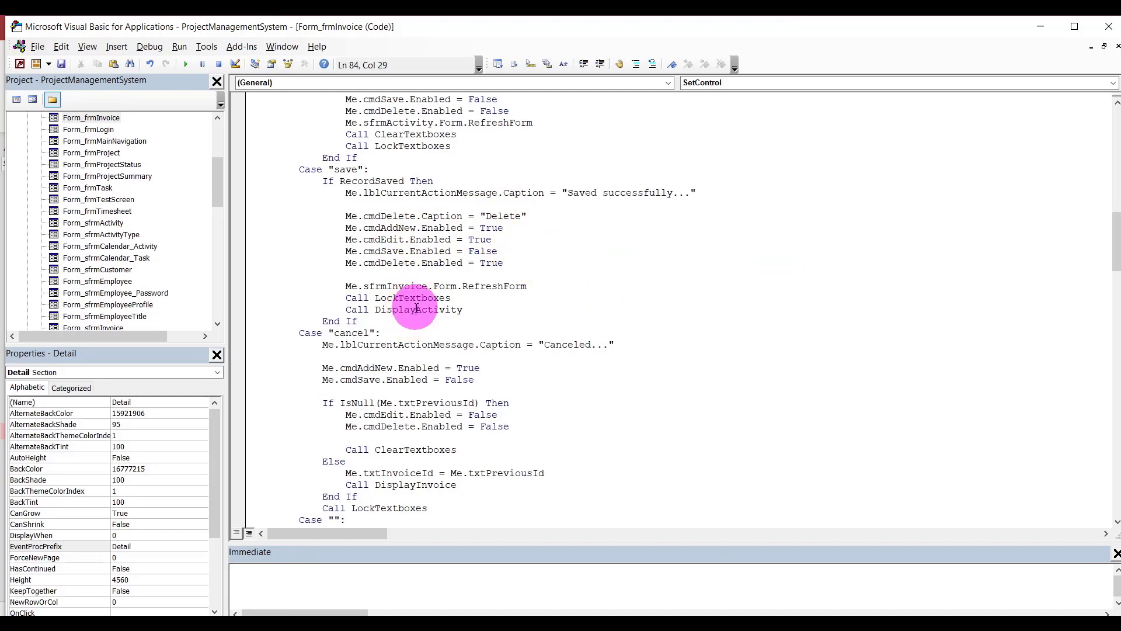
key(ctrl+v)
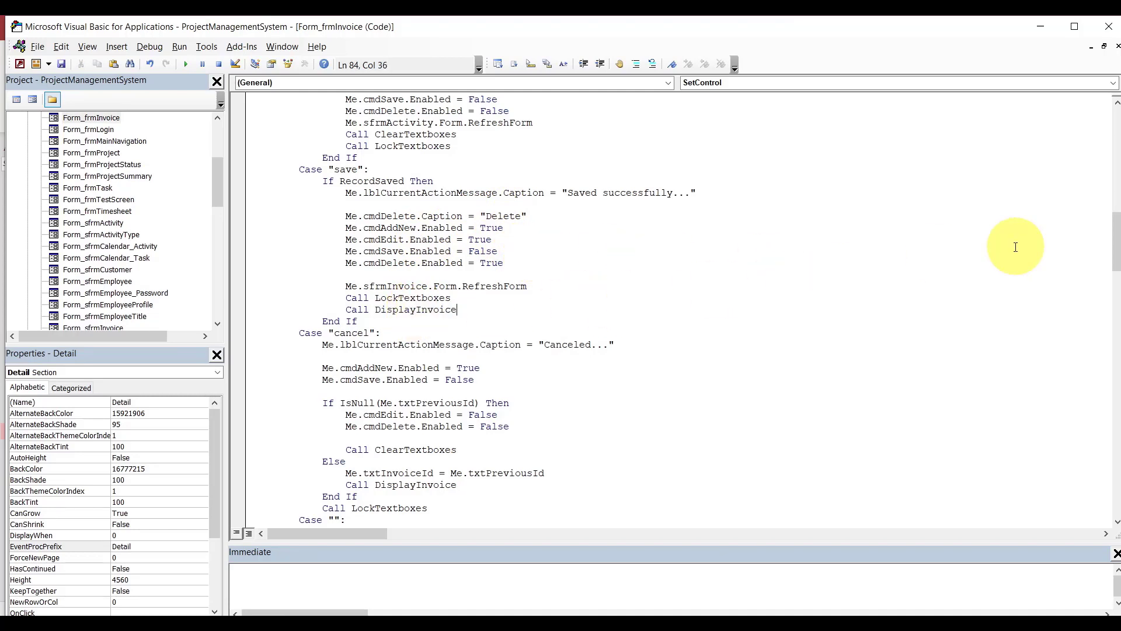
In the delete case, refresh sfrmInvoice instead of sfrmActivity.
drag(1113, 234, 1117, 222)
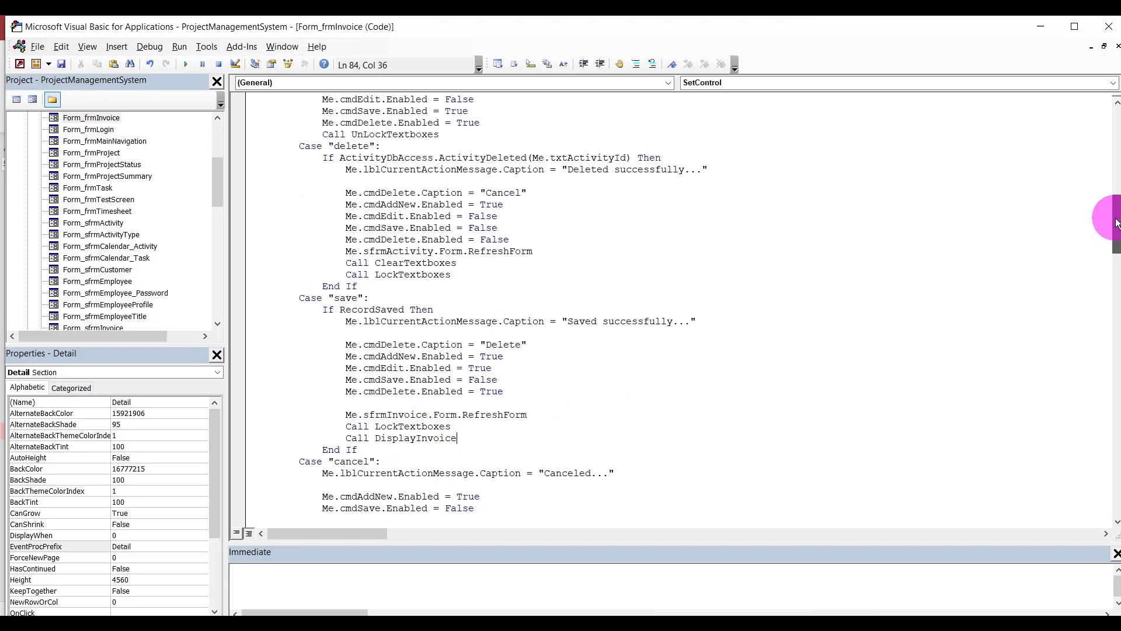
double_click(427, 252)
key(BackSpace)
key(BackSpace)
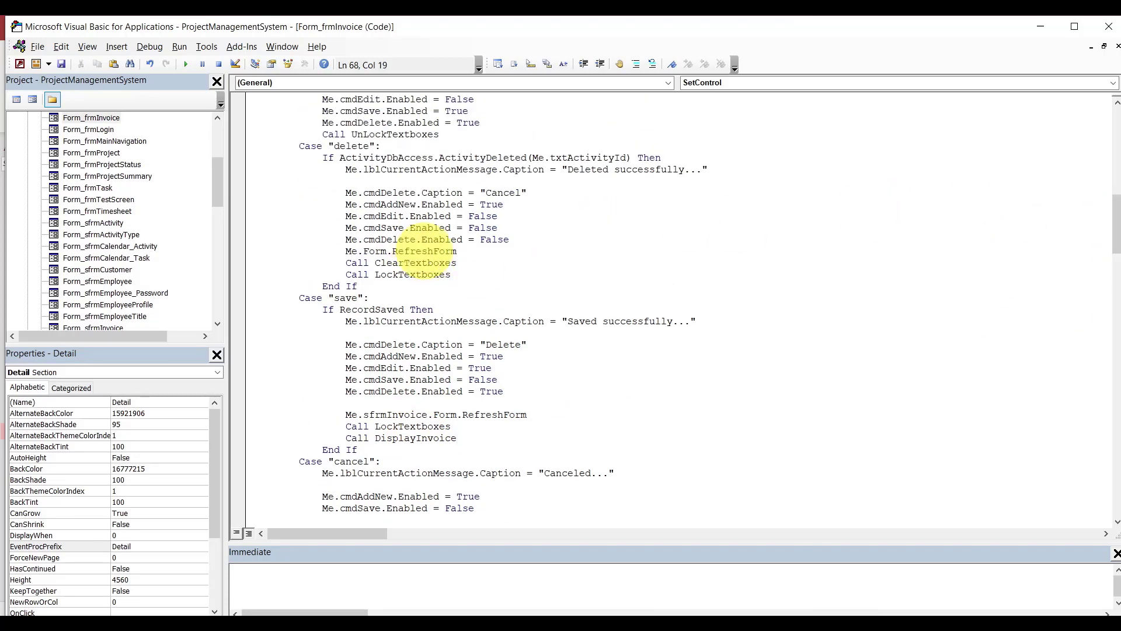
text(.sfrmInvoice)
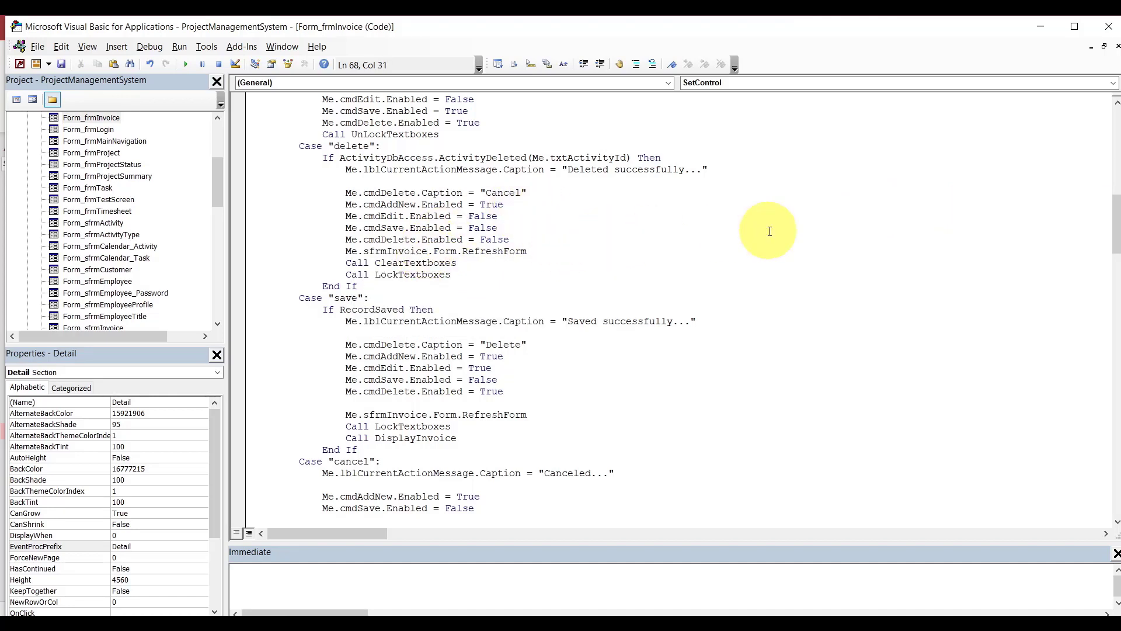
drag(1117, 233, 1113, 193)
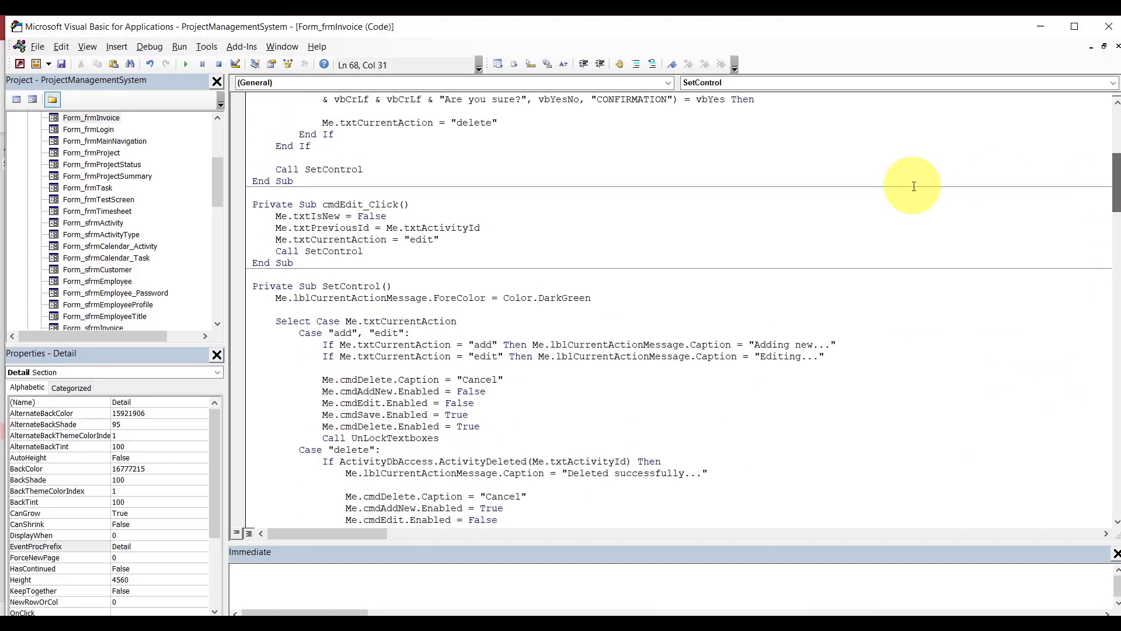
Use txtInvoiceId in the edit handler and change the word activity in the delete confirmation.
double_click(442, 228)
key(BackSpace)
key(BackSpace)
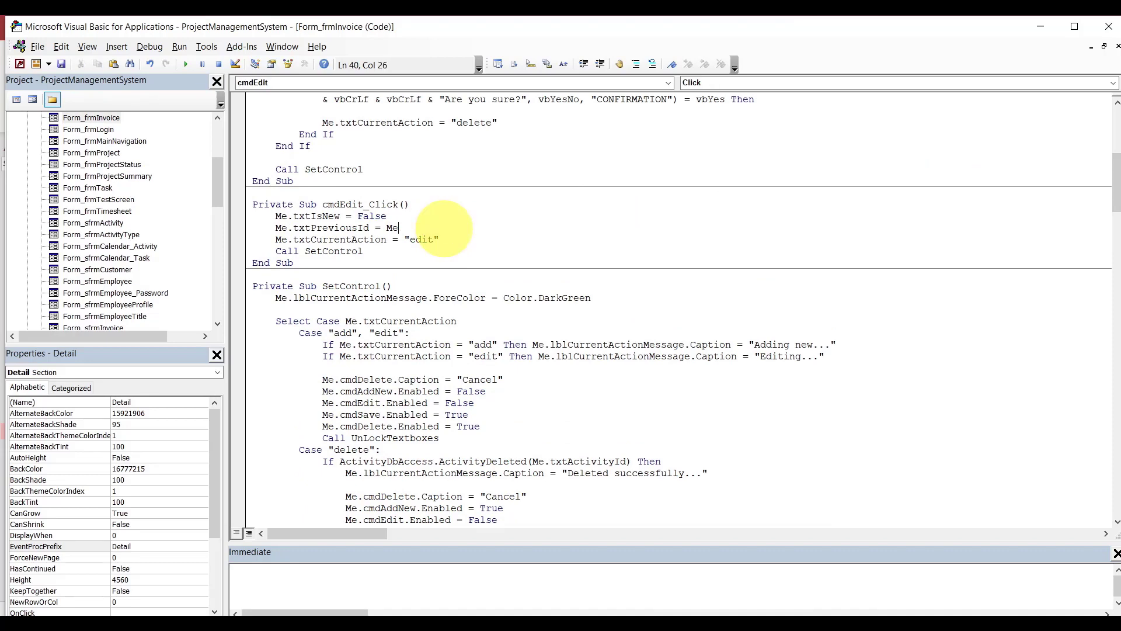
text(.txtin)
key(Tab)
click(813, 264)
scroll(1117, 173, up, 3)
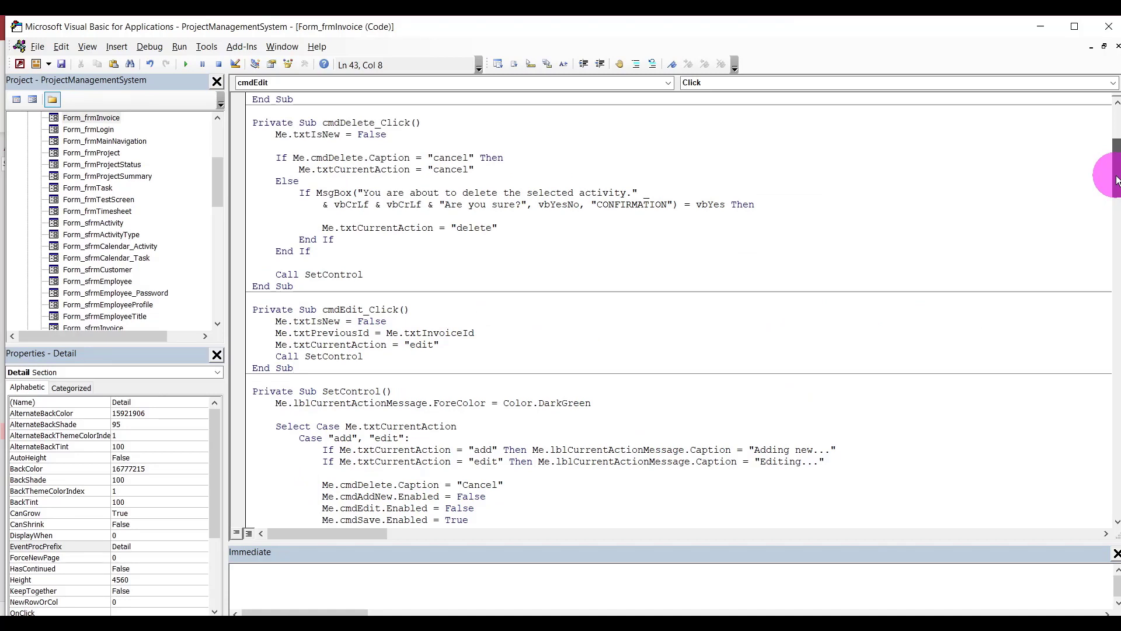
double_click(602, 193)
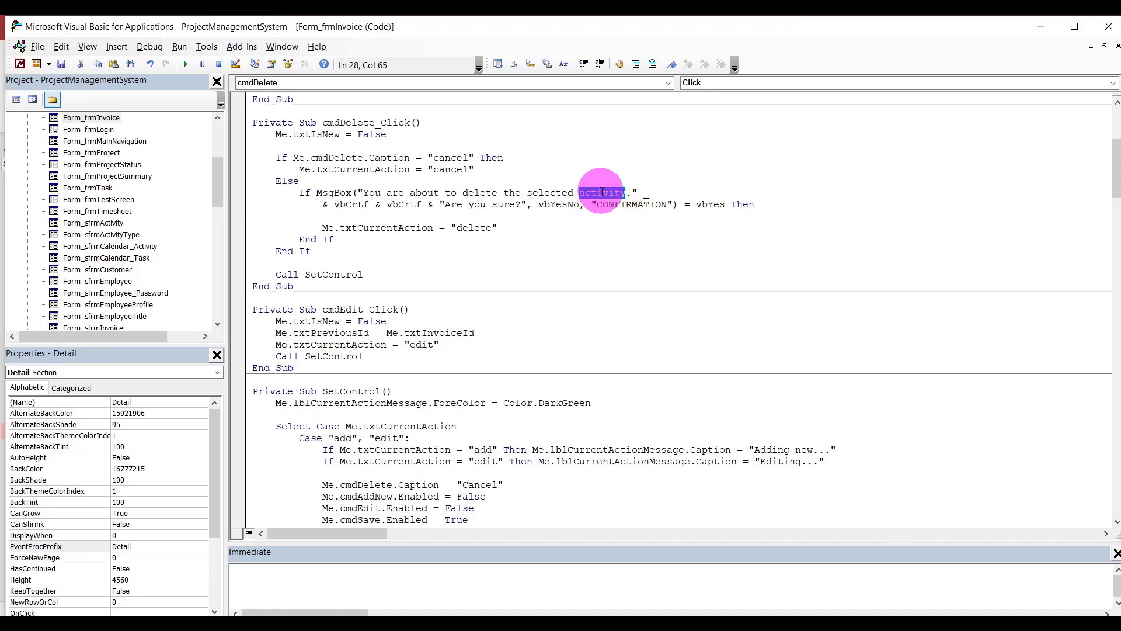
text(invoice)
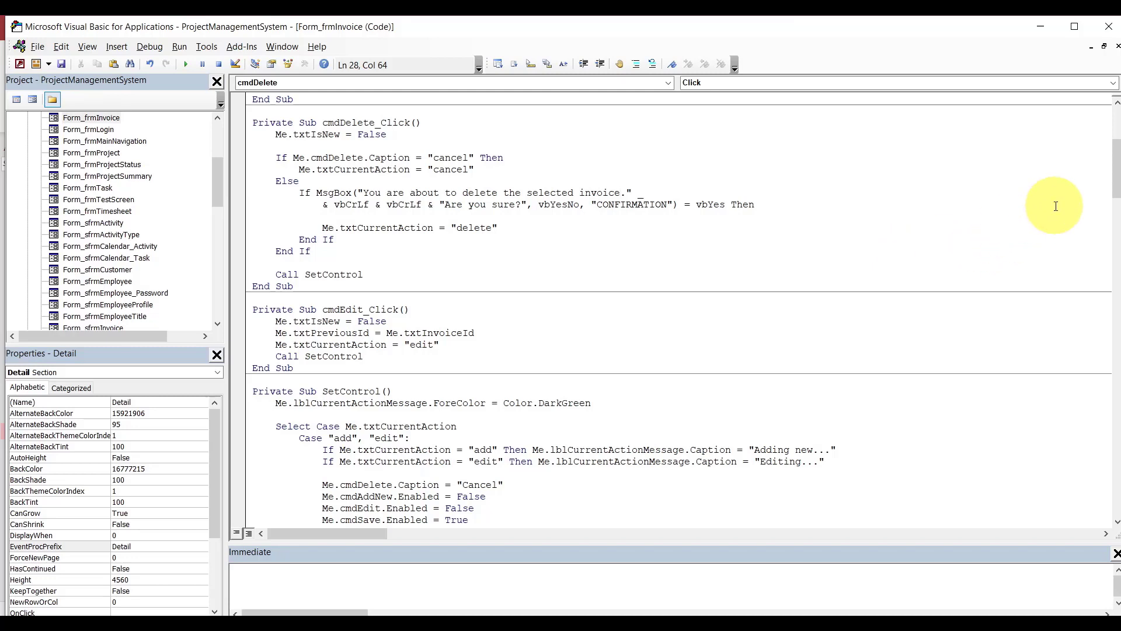
drag(1116, 162, 1117, 136)
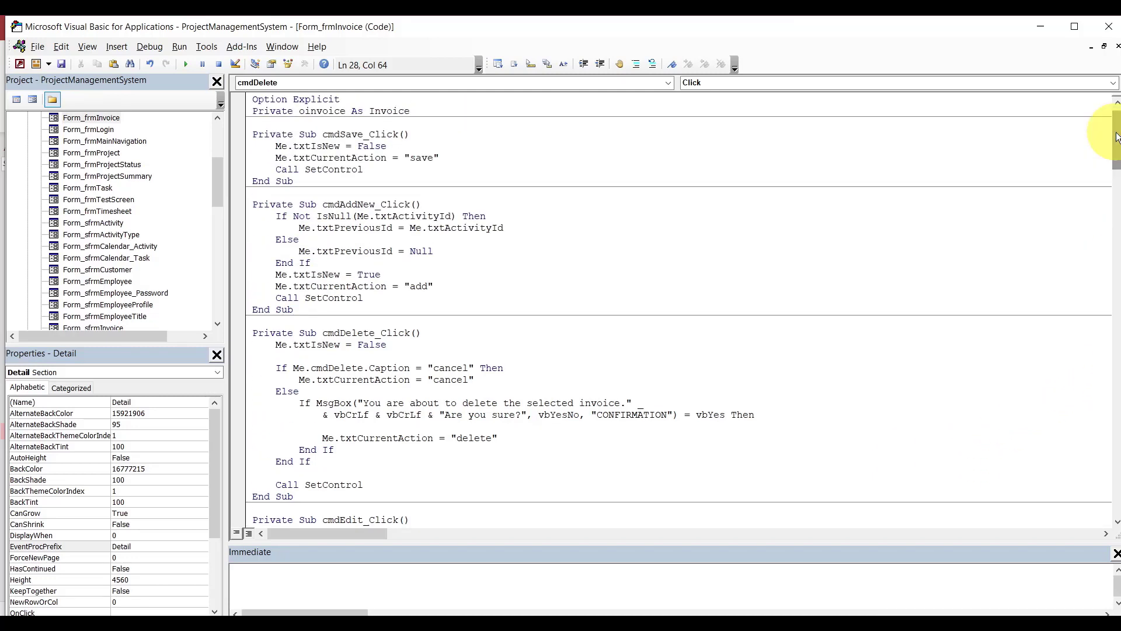
In cmdAddNew_Click, use Me.txtInvoiceId in the IsNull check and the txtPreviousId assignment.
click(424, 216)
double_click(424, 217)
key(Delete)
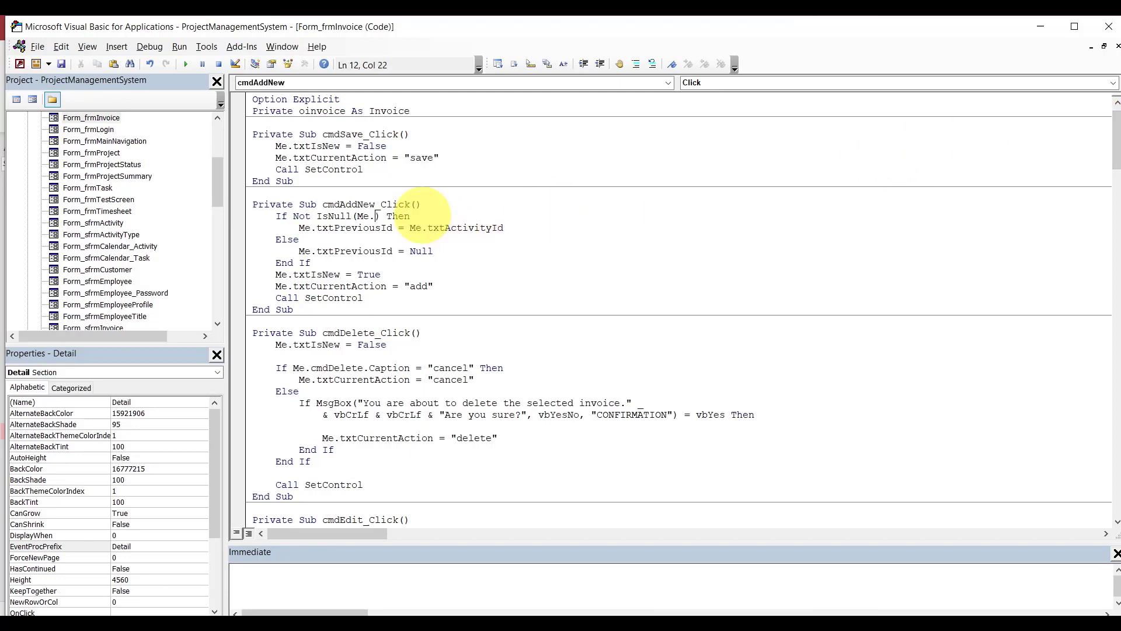
text(.txtin)
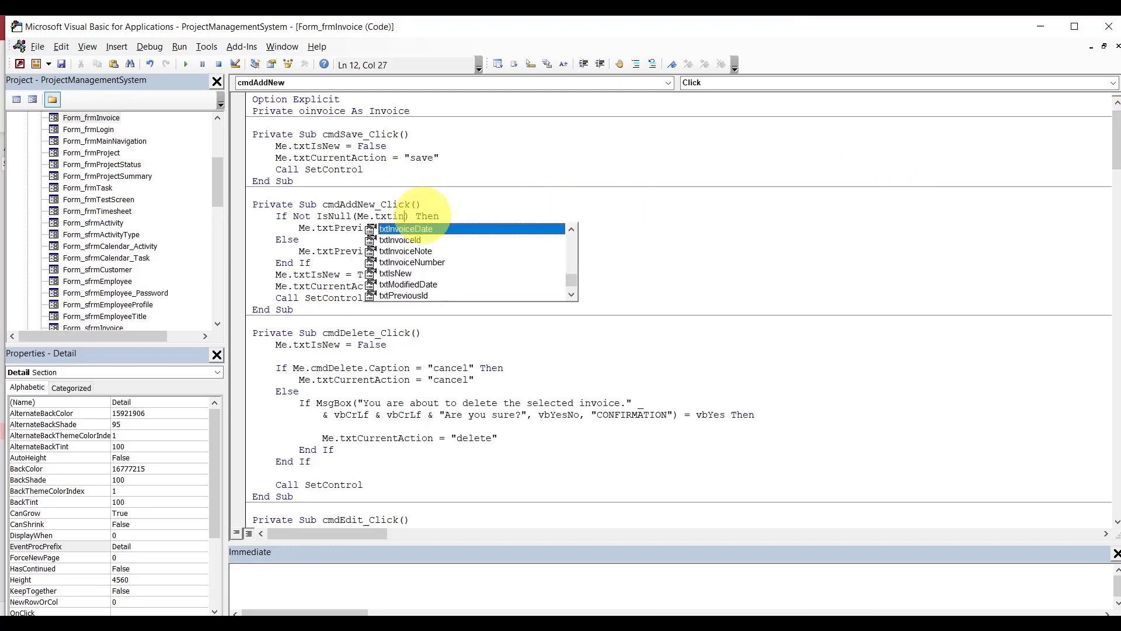
key(ctrl+space)
double_click(440, 228)
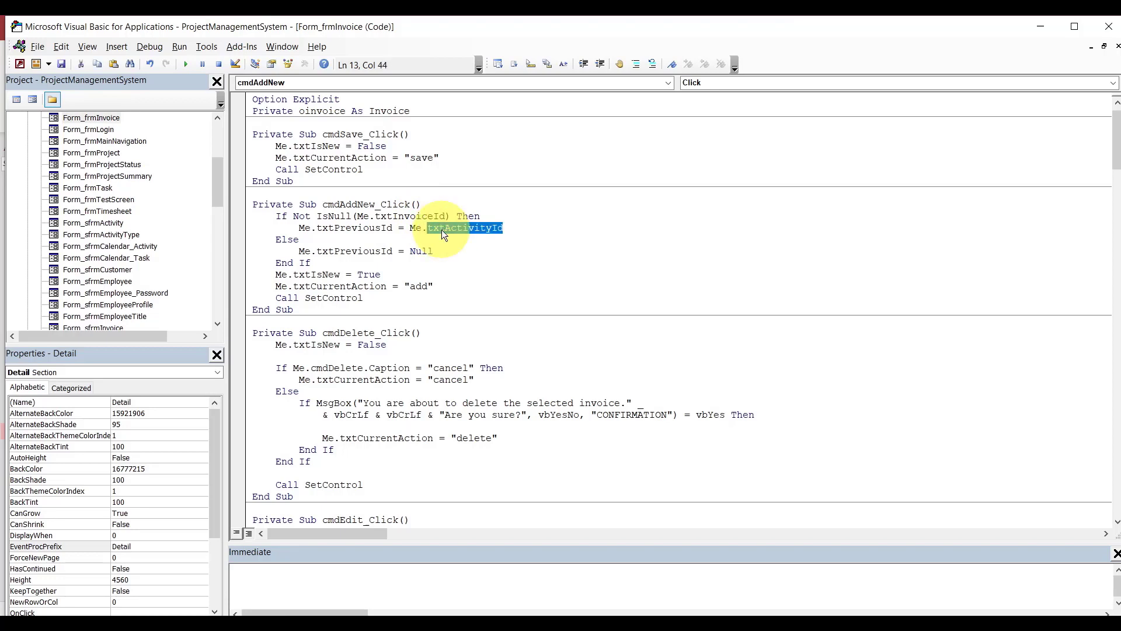
key(BackSpace)
key(BackSpace)
text(.txti)
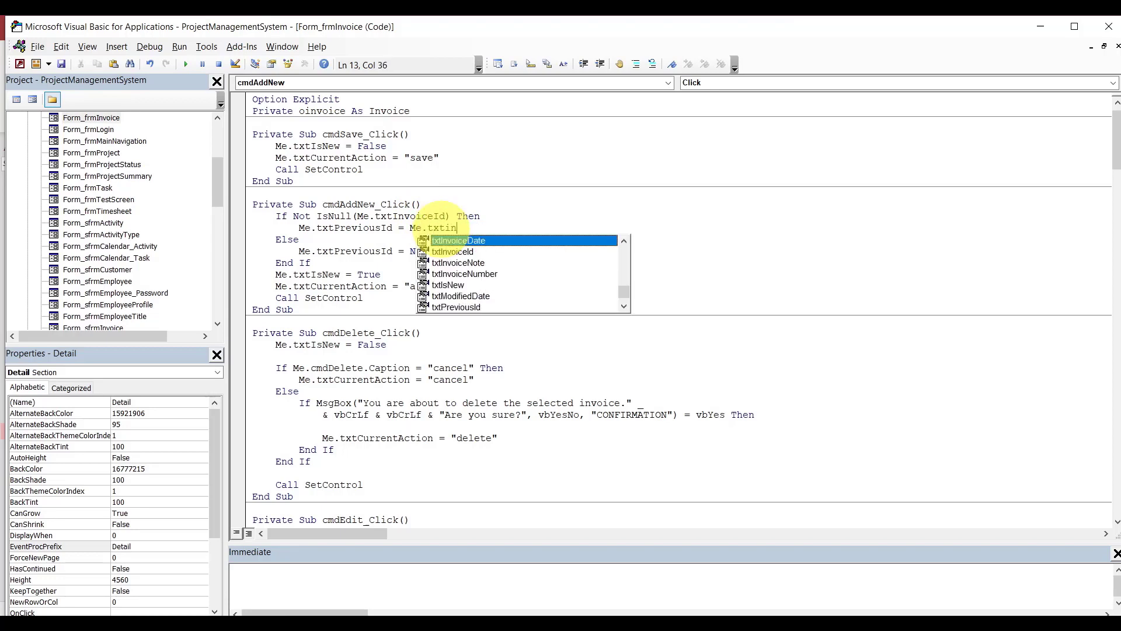
text(n)
key(Down)
key(Tab)
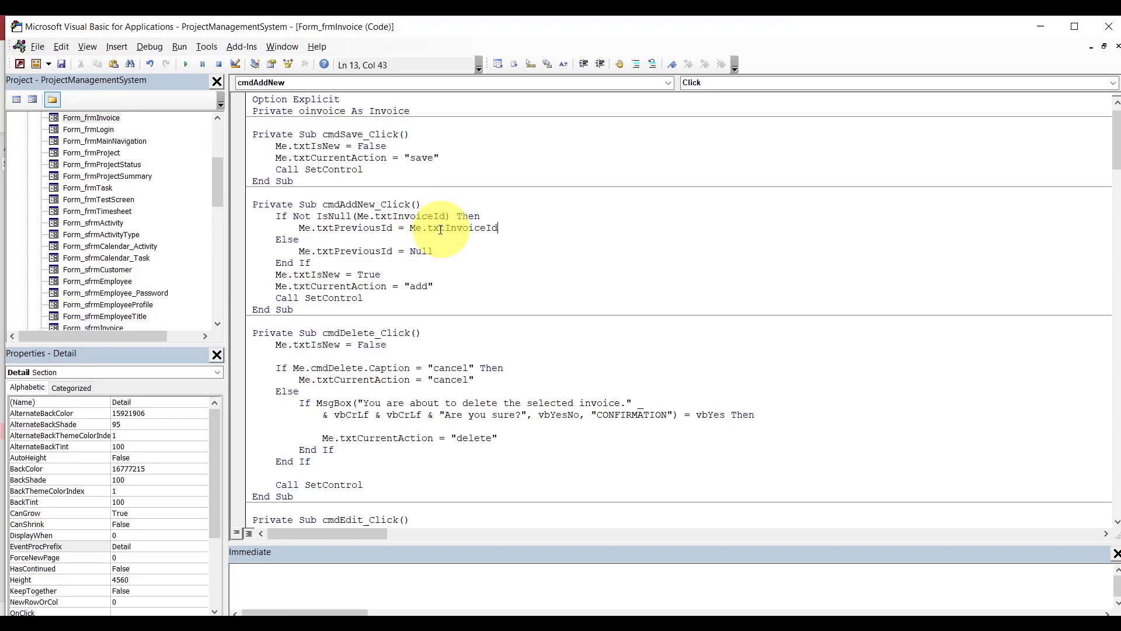
click(447, 186)
Close the invoice form design, run frmInvoice, and fix the first compile error with txtInvoiceId.
click(634, 627)
click(576, 580)
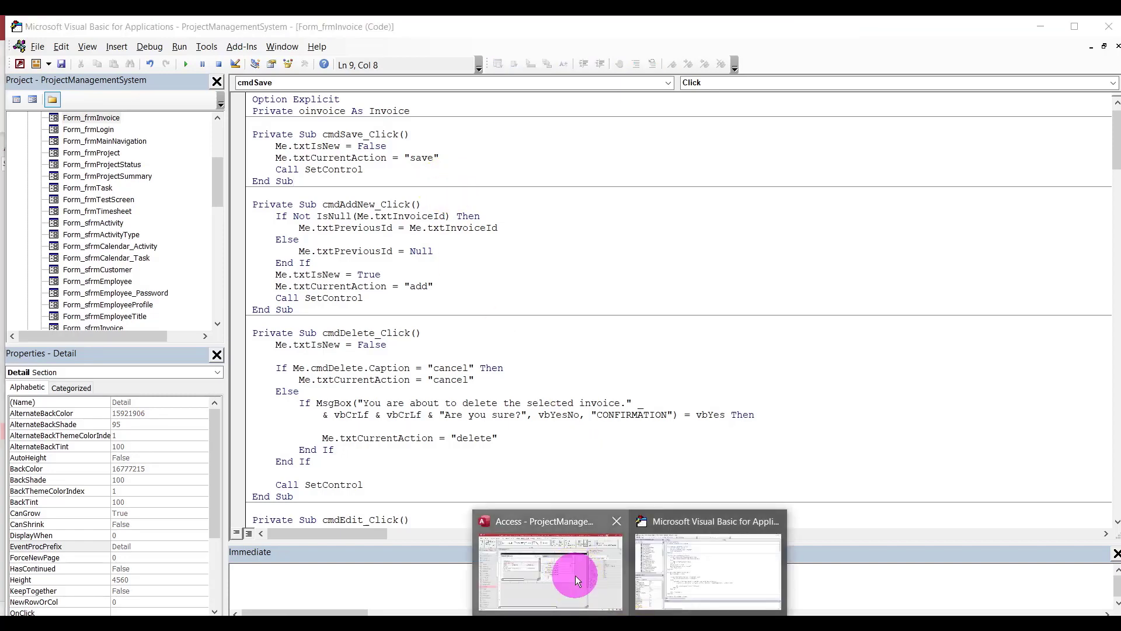
click(675, 465)
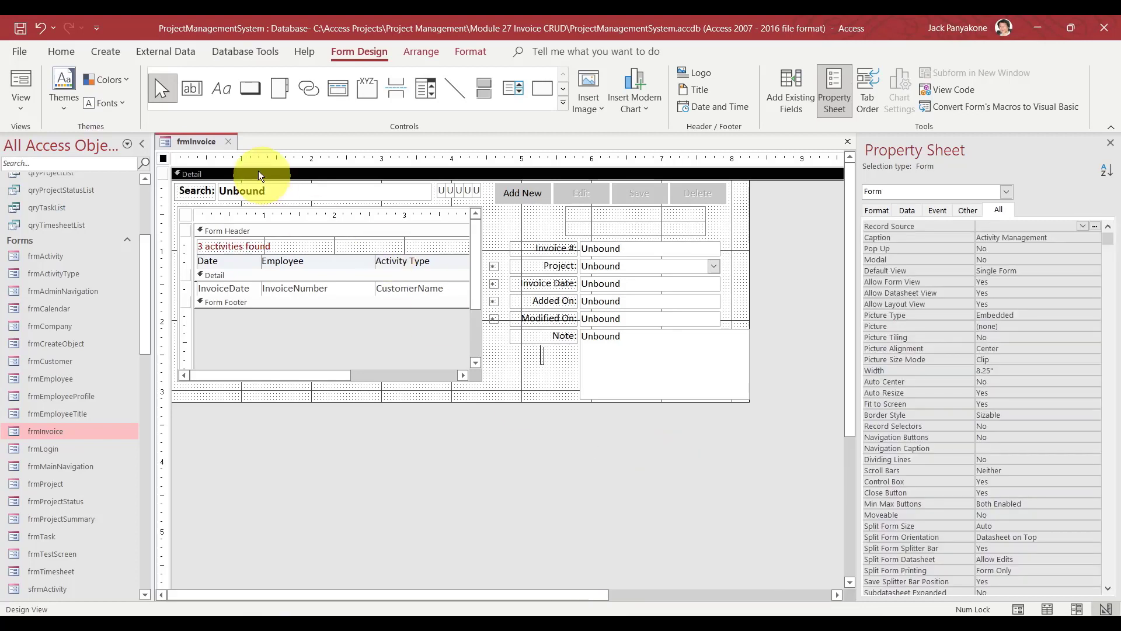
click(231, 137)
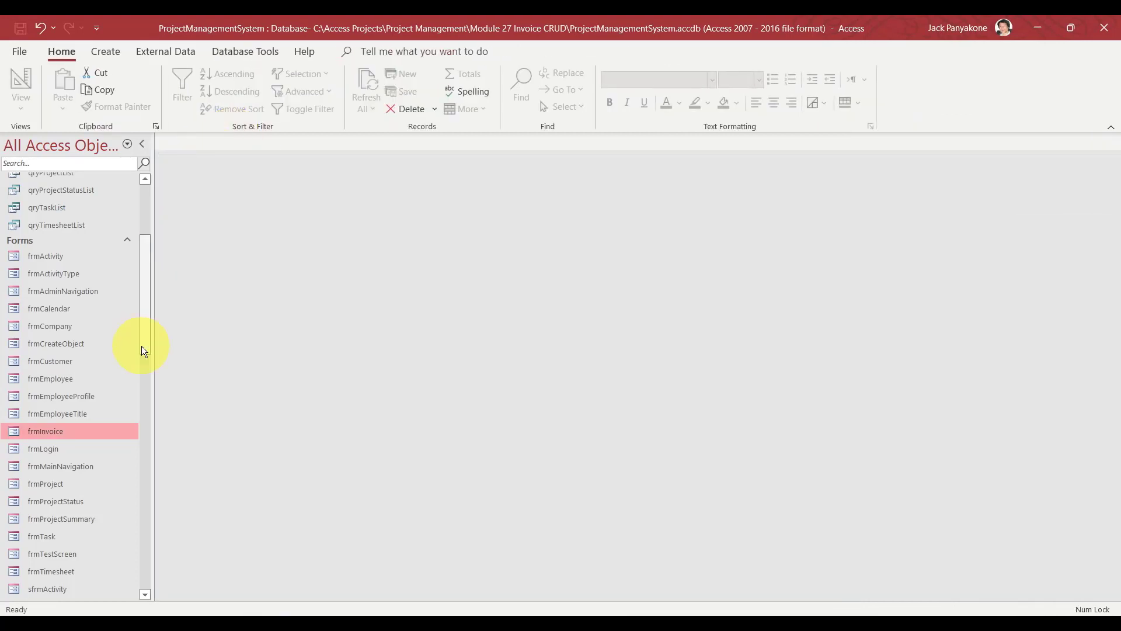
double_click(56, 431)
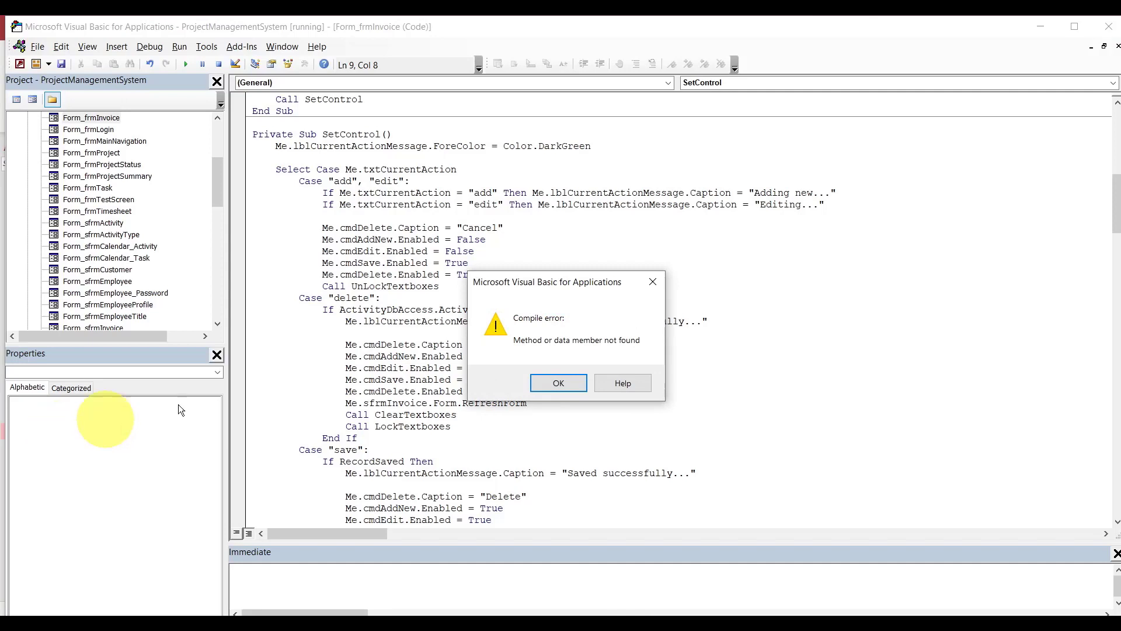
click(551, 384)
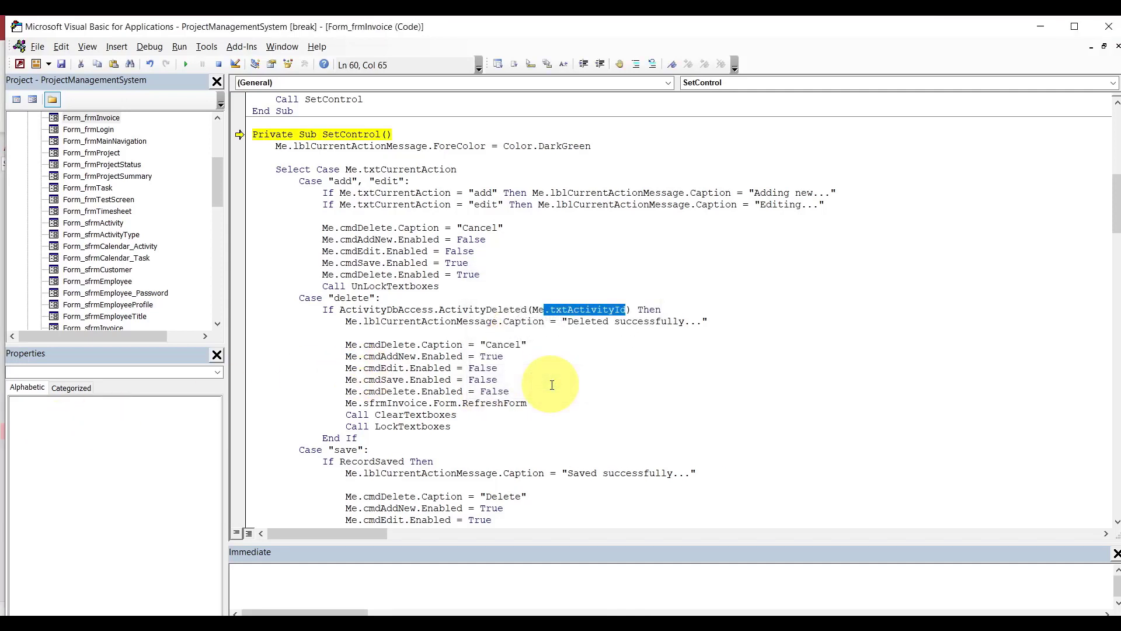
text(.txtin)
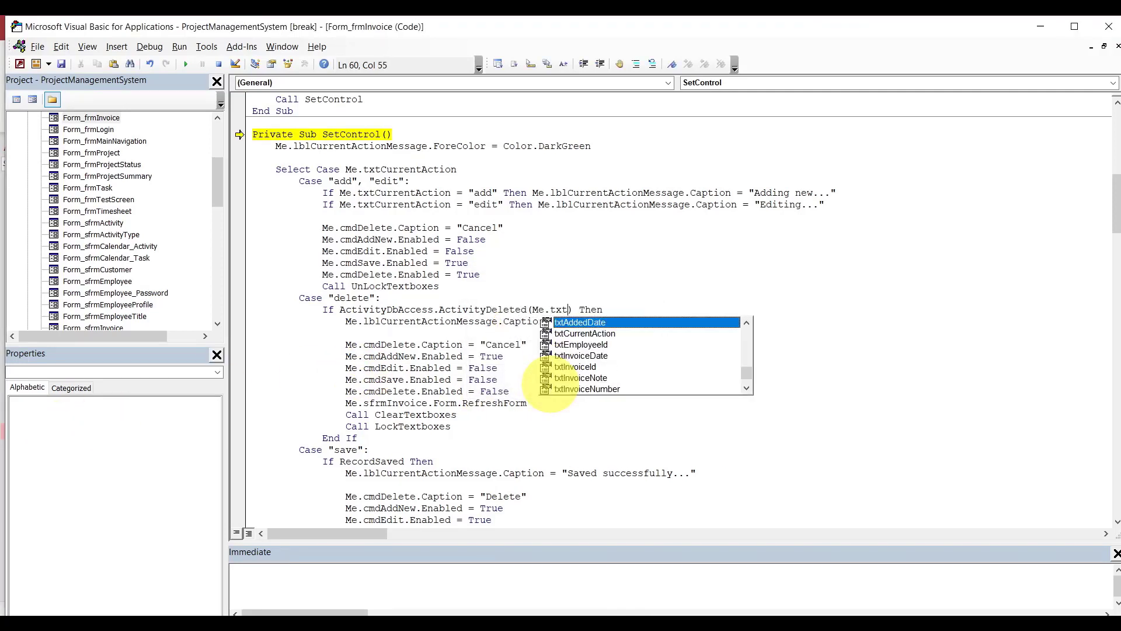
key(Tab)
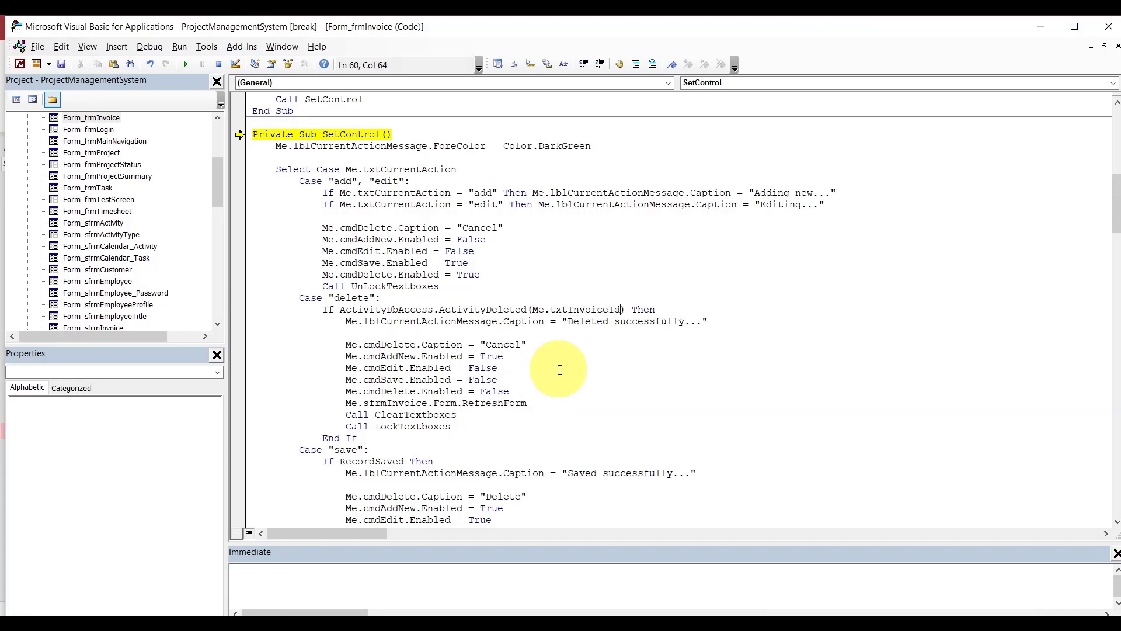
click(192, 69)
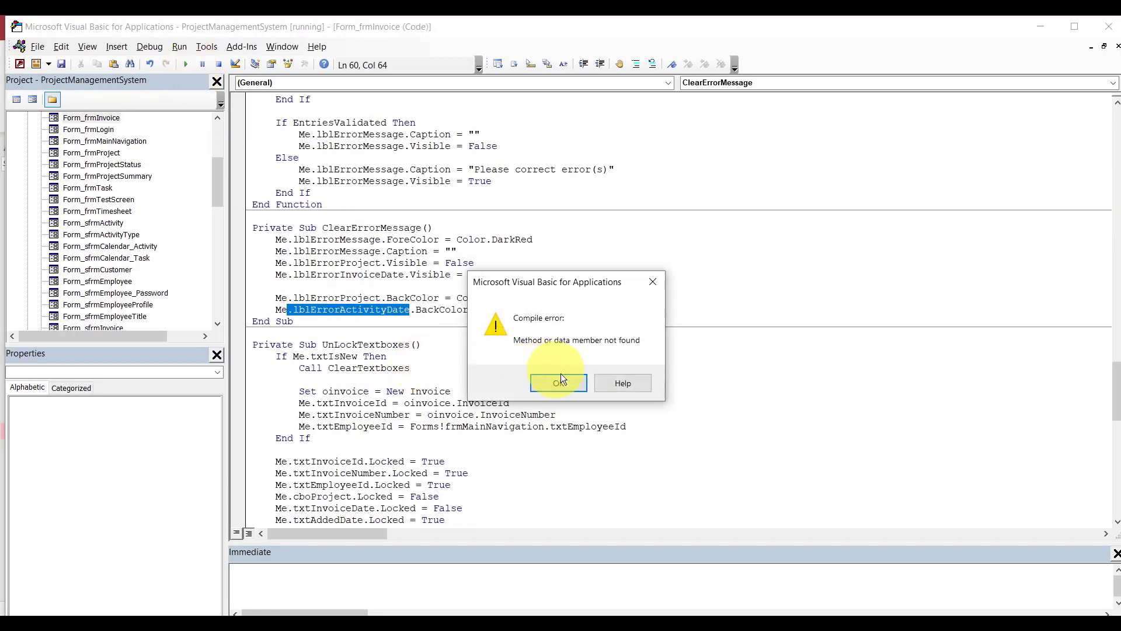
Rename lblErrorActivityDate to lblErrorInvoiceDate at the second error and continue running the form.
click(560, 383)
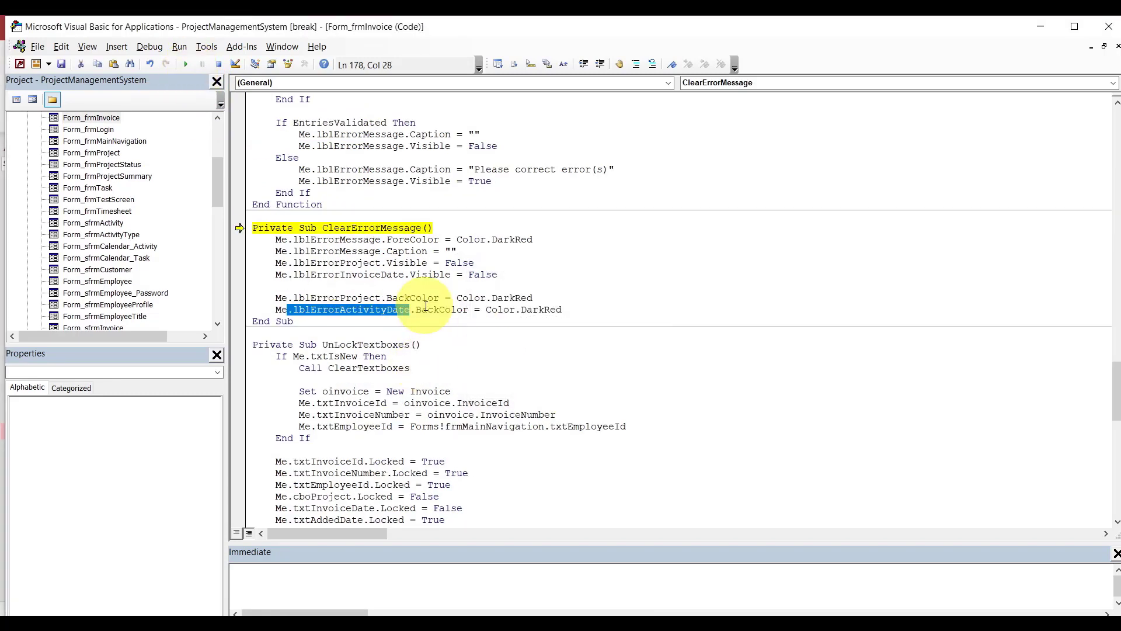
click(386, 310)
key(BackSpace)
key(BackSpace)
key(BackSpace)
key(BackSpace)
key(BackSpace)
key(BackSpace)
key(BackSpace)
key(BackSpace)
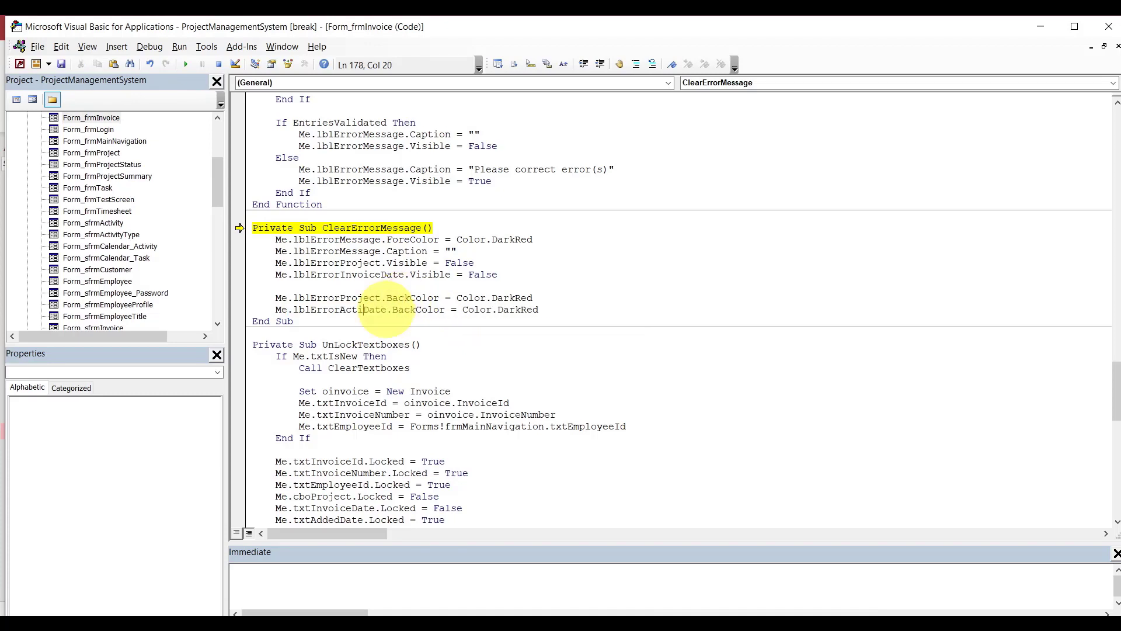
text(invoice)
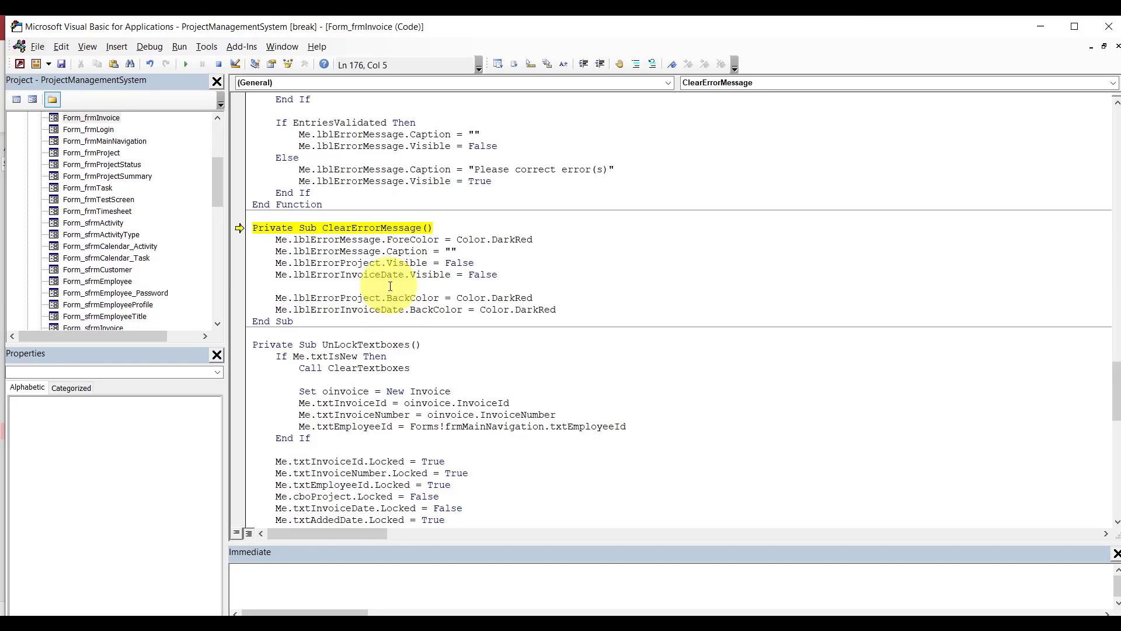
click(186, 65)
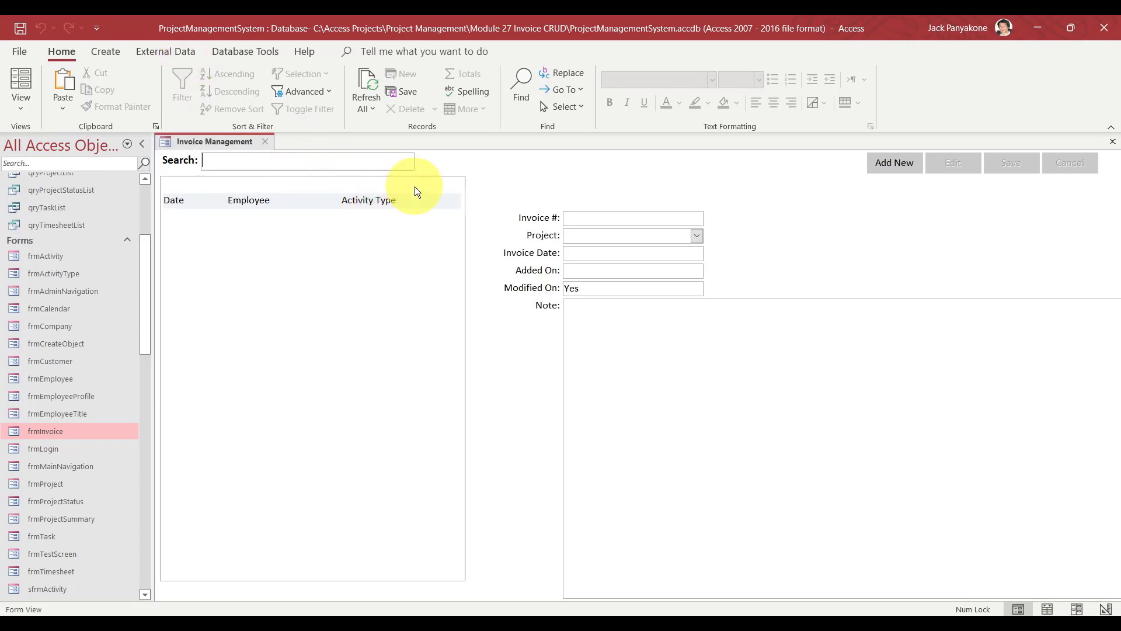
Close the Invoice Management form and open sfrmInvoice in Design View.
click(265, 142)
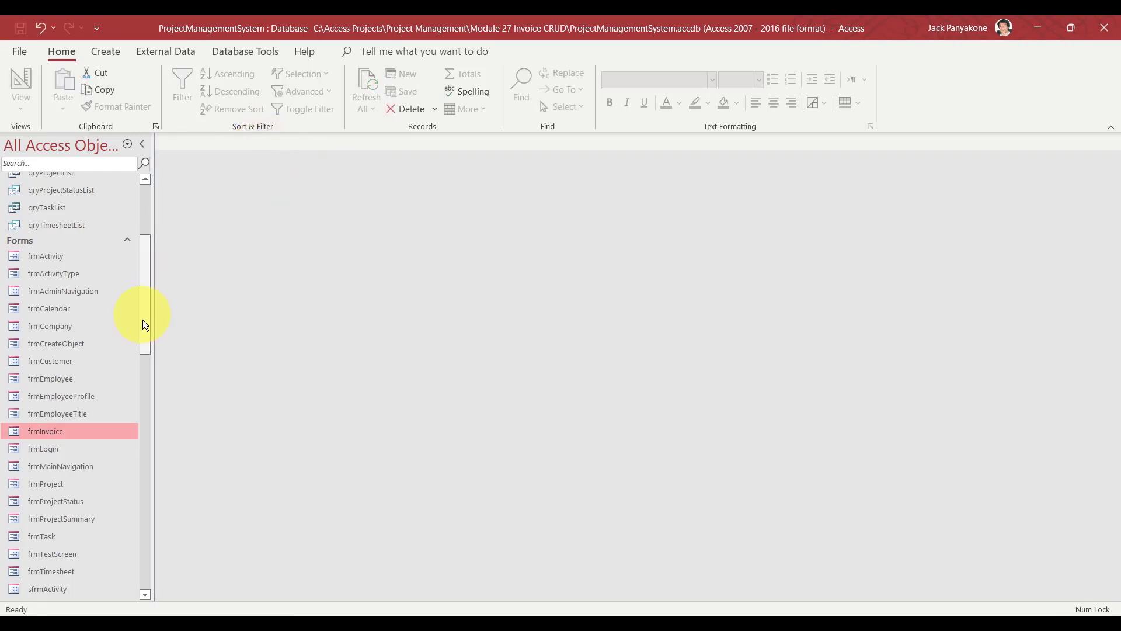
drag(142, 321, 145, 410)
right_click(55, 422)
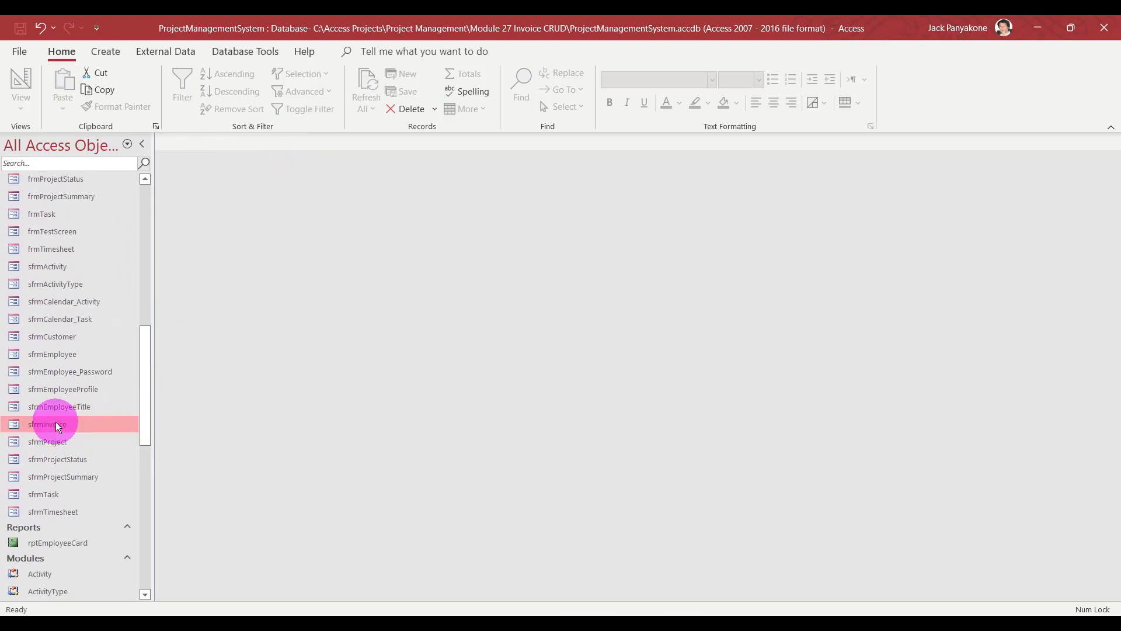
click(100, 237)
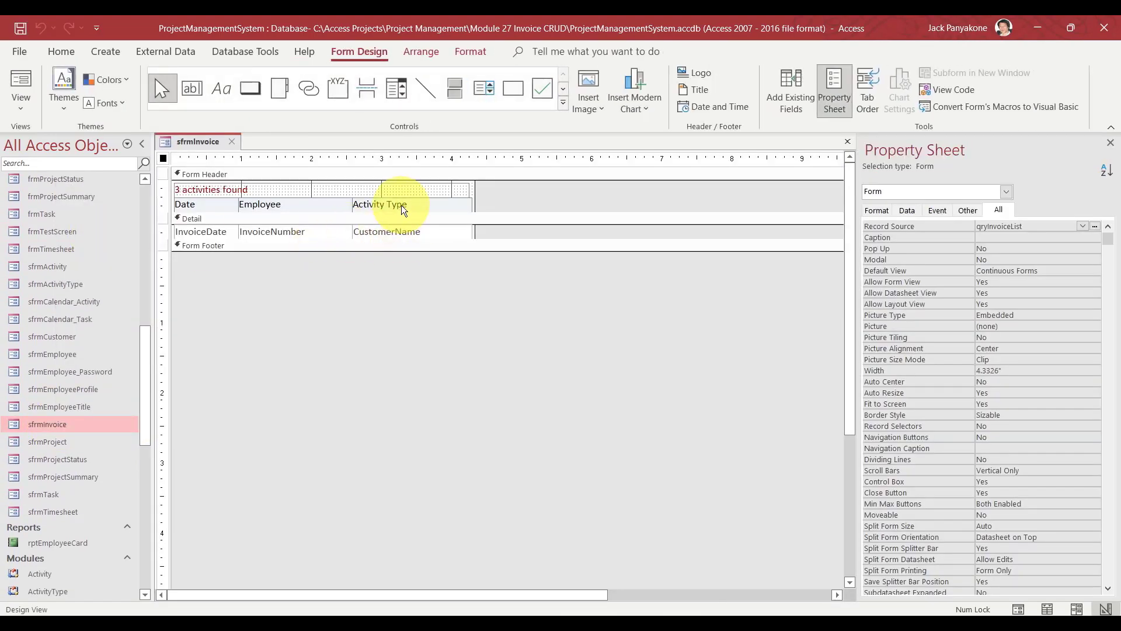
Rename the Activity Type heading to Customer and the Employee heading to Added By.
click(376, 204)
double_click(378, 203)
drag(379, 204, 407, 204)
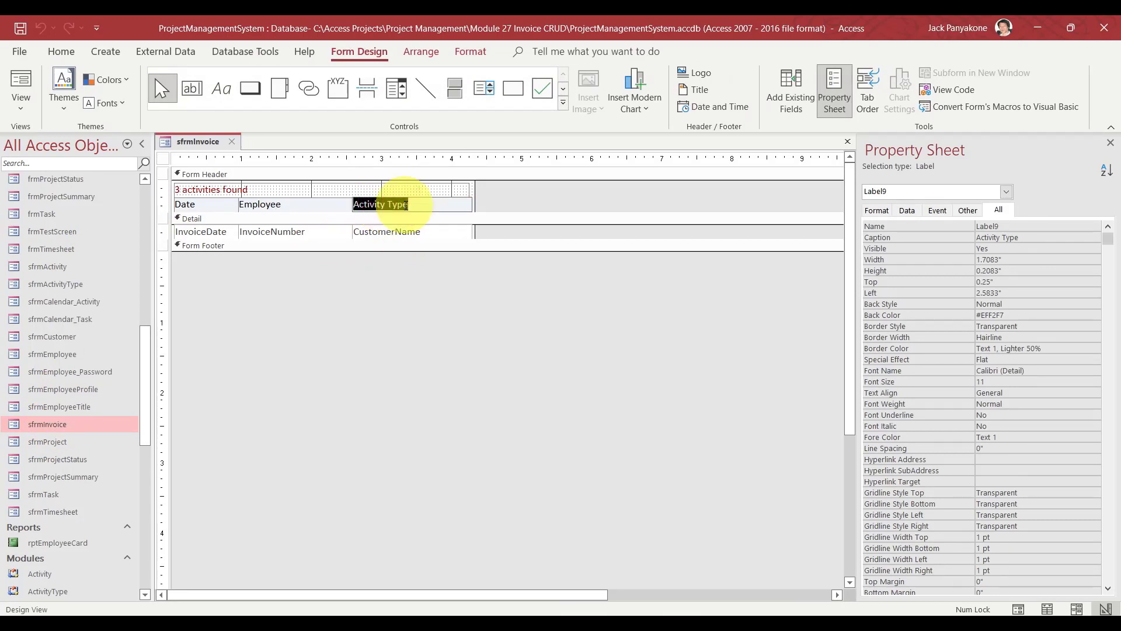
text(Customer)
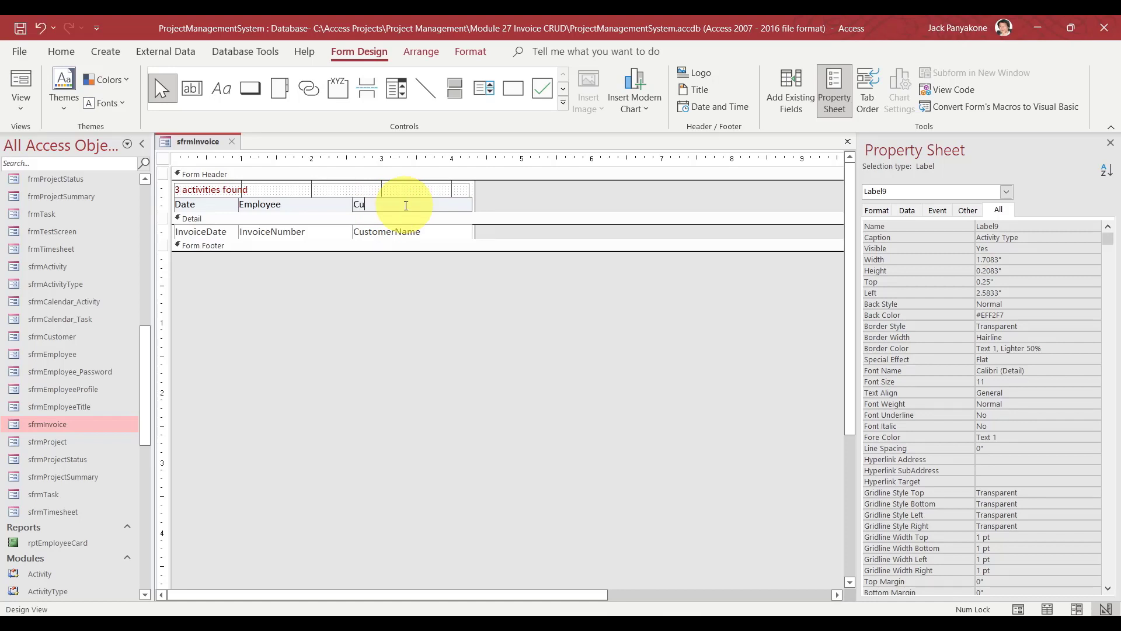
click(268, 203)
double_click(267, 204)
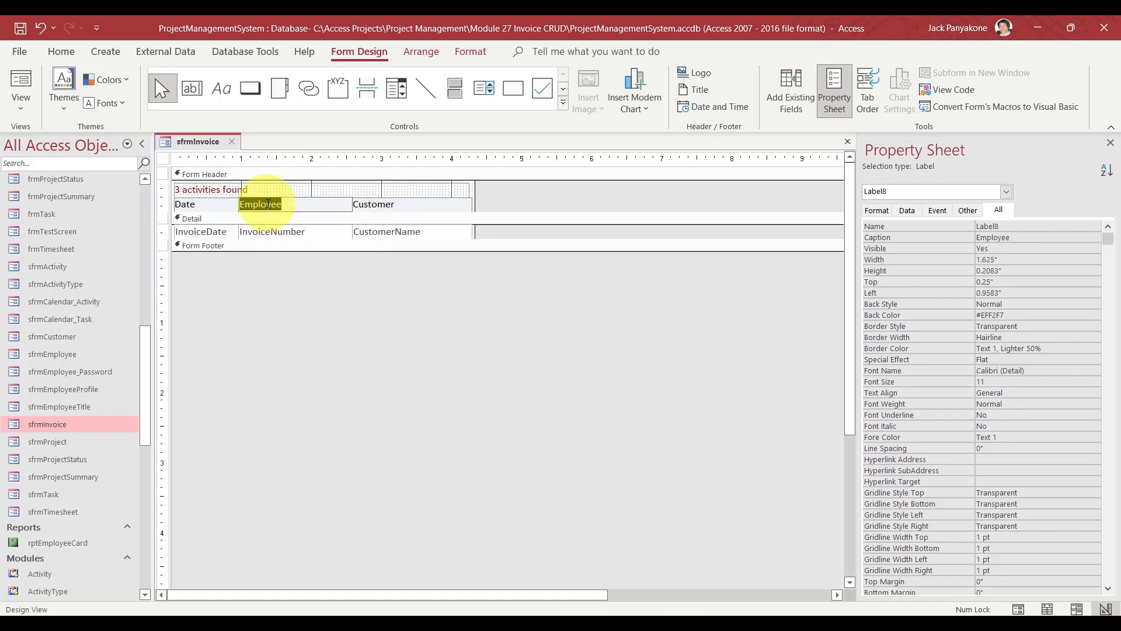
text(Added By)
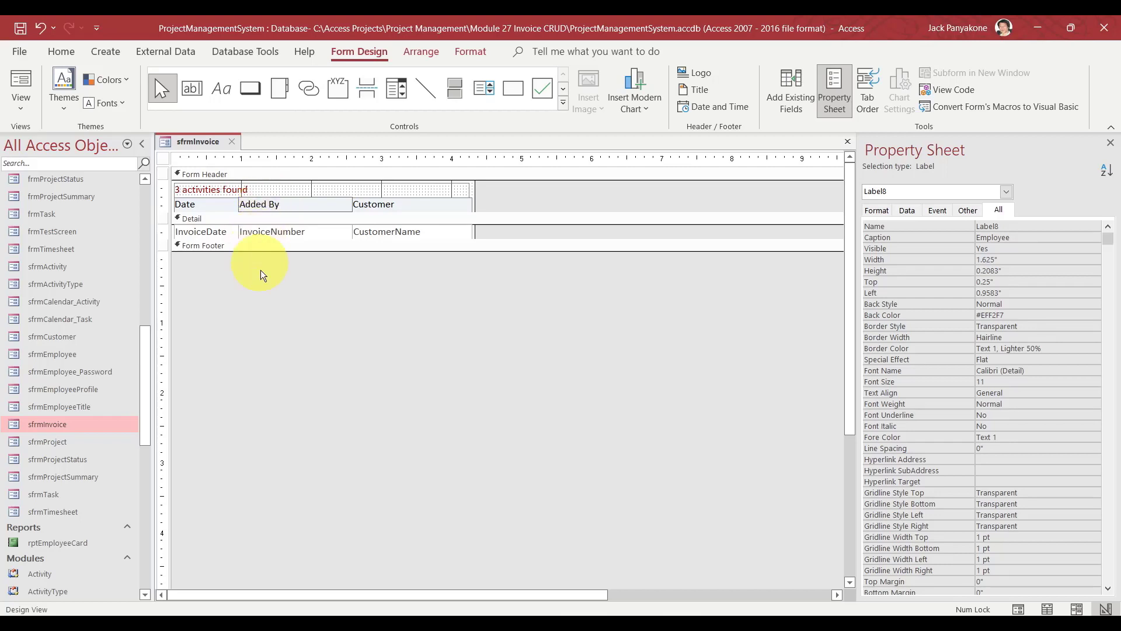
click(270, 309)
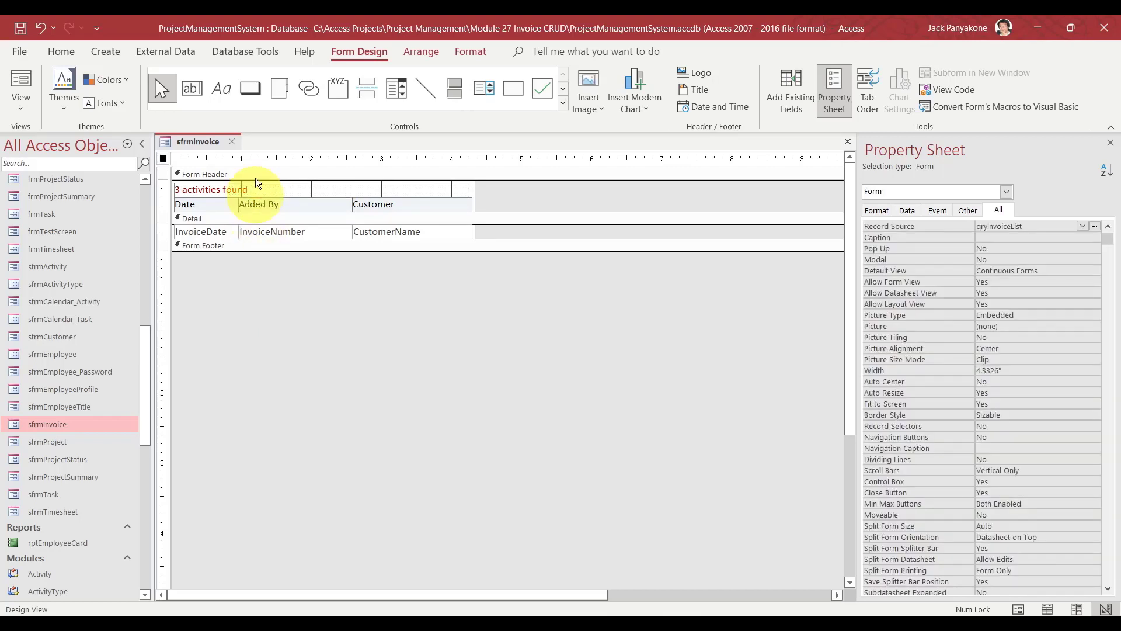
Close the sfrmInvoice design and open sfrmActivity in Design View.
click(231, 141)
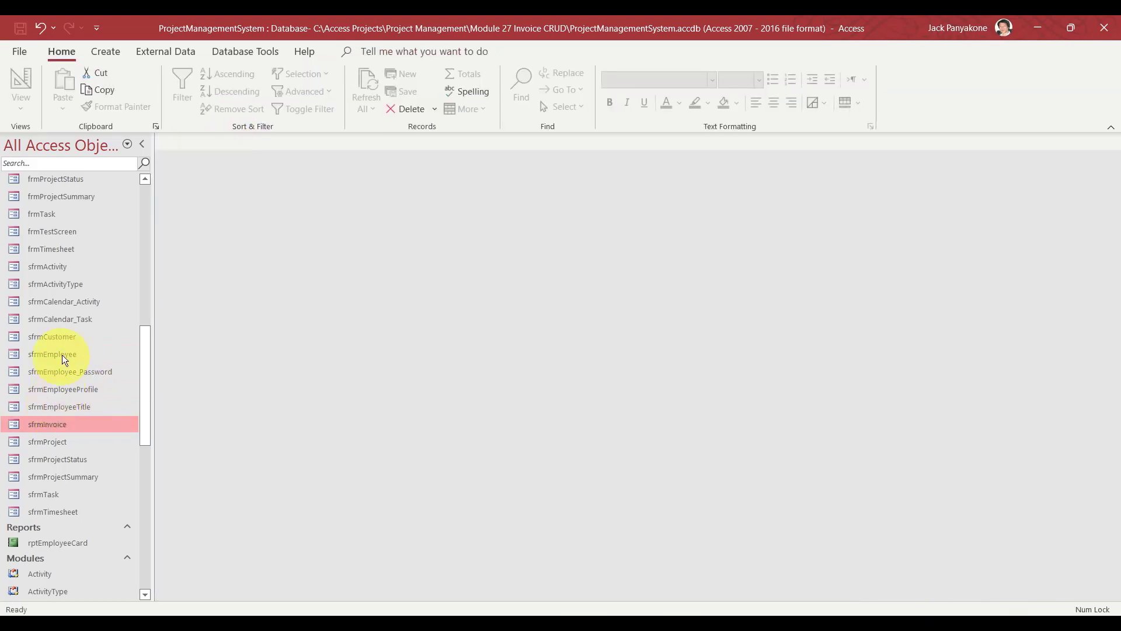
right_click(60, 267)
click(93, 324)
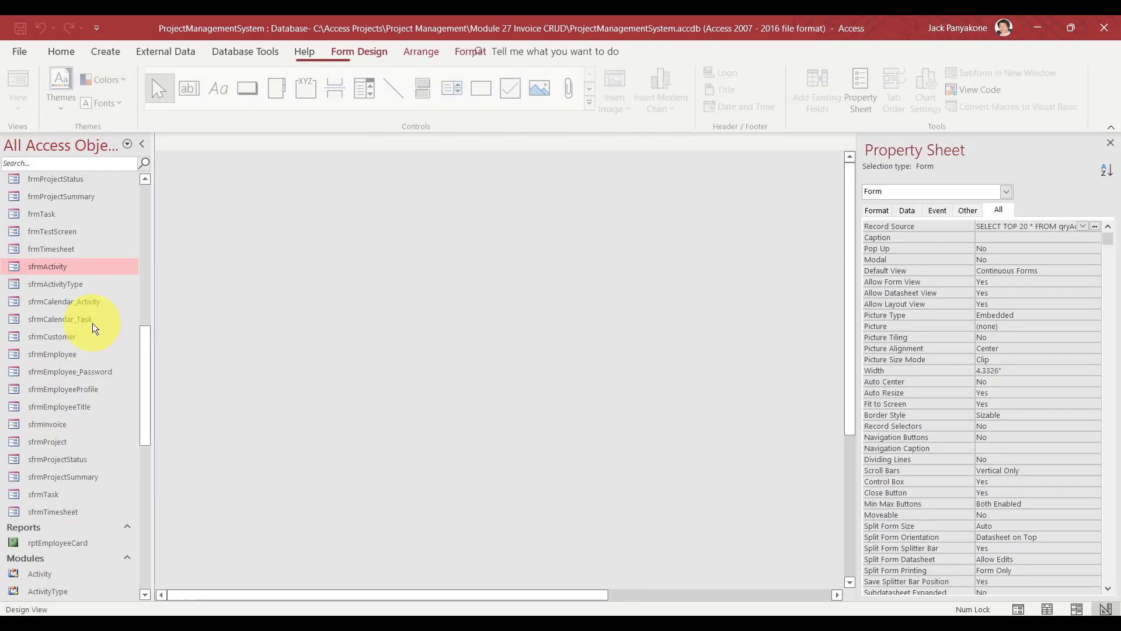
Rename sfrmActivity's Employee heading to Added By, then close its design.
click(248, 202)
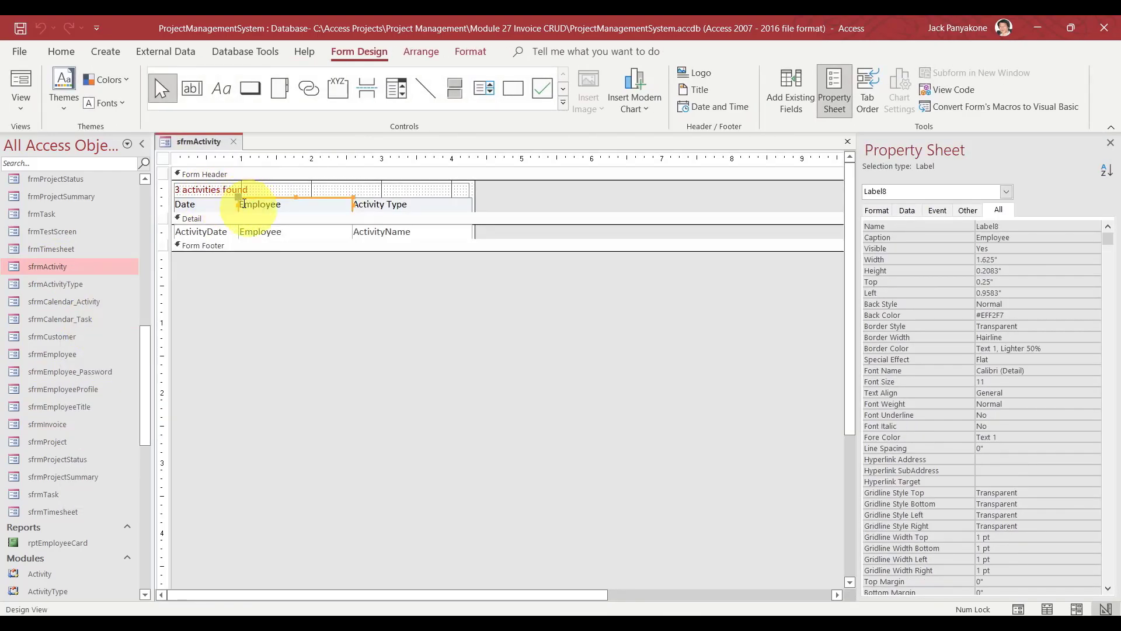
click(244, 204)
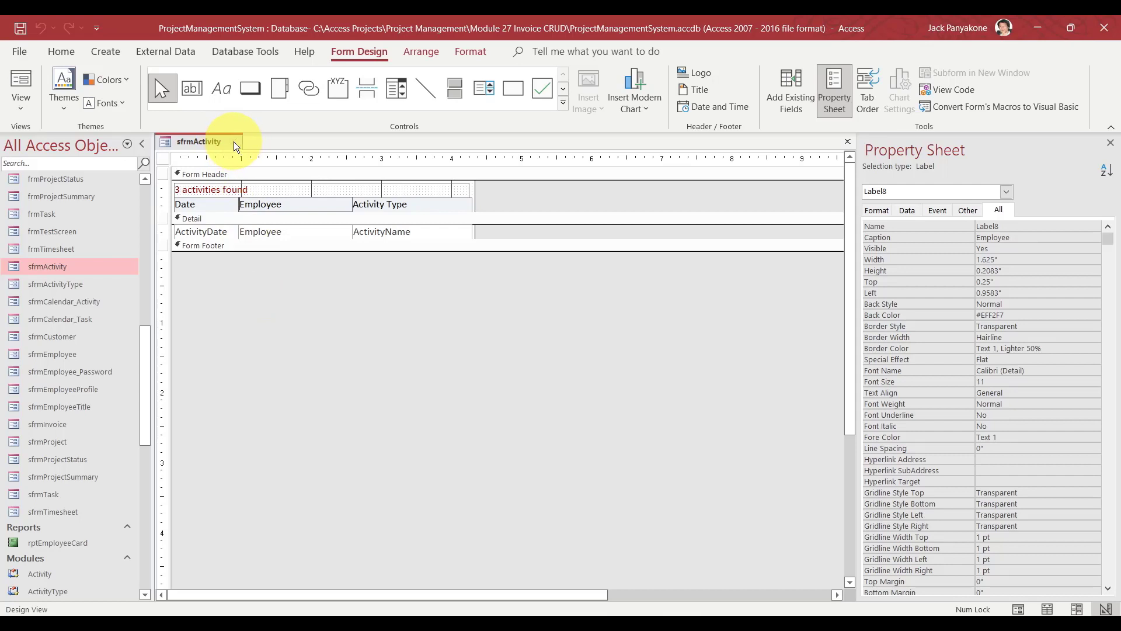
double_click(258, 204)
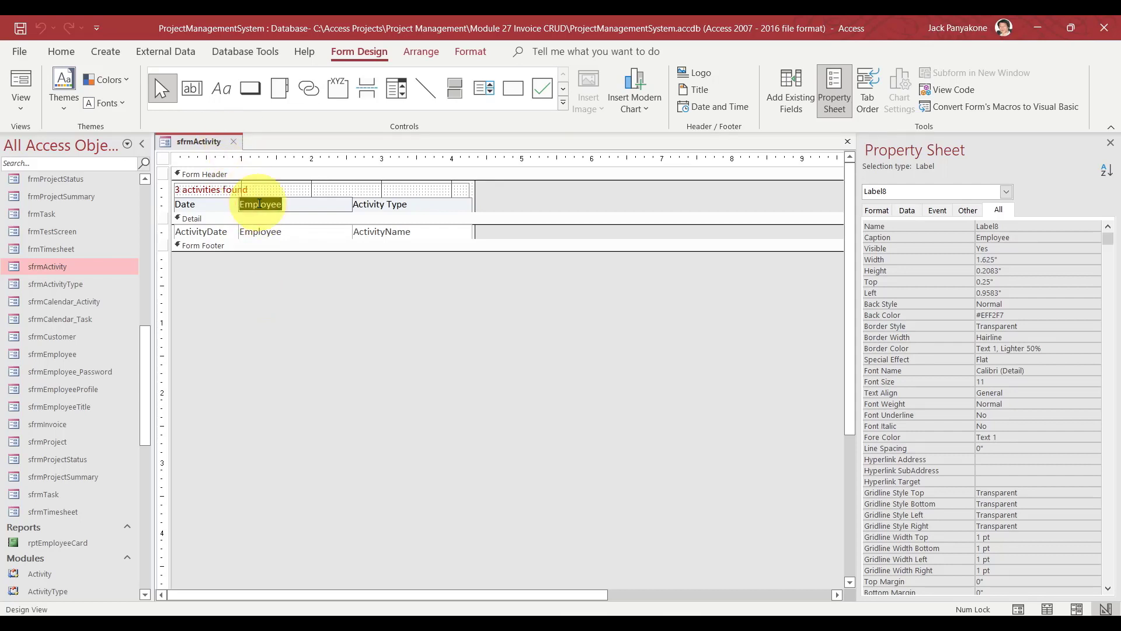
text(Added By)
click(260, 297)
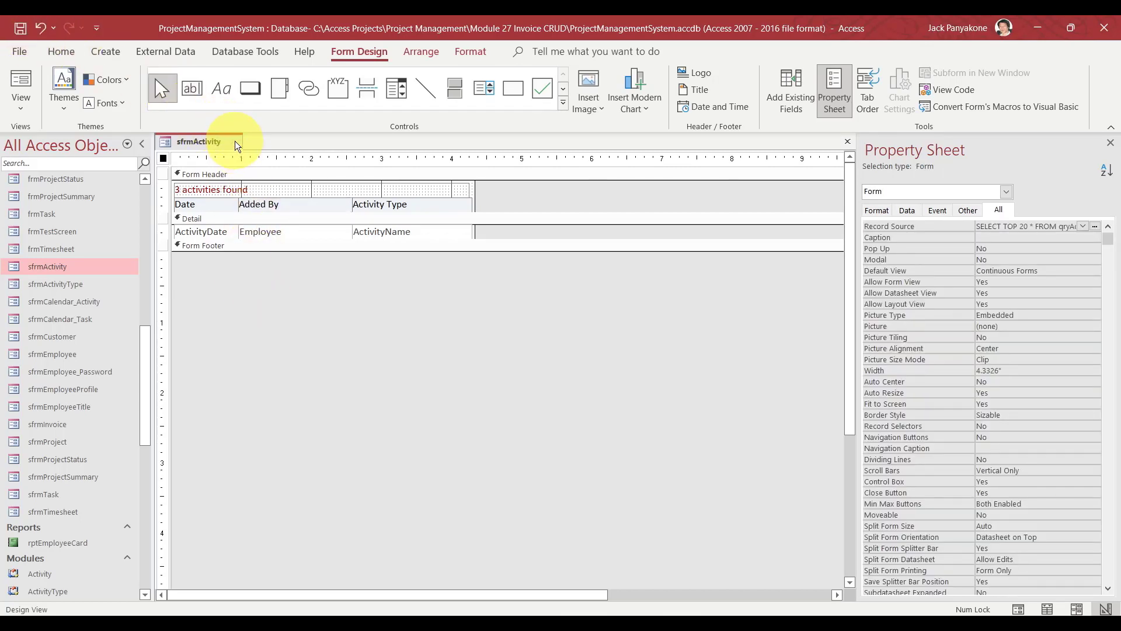
key(ctrl+w)
drag(144, 365, 143, 278)
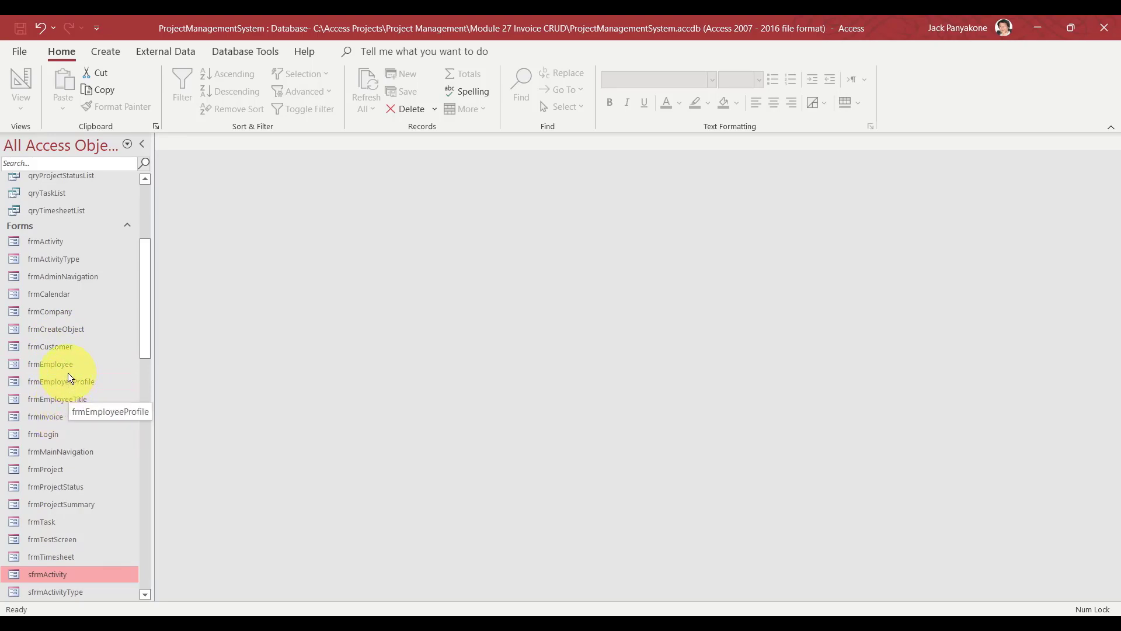
Open frmMainNavigation in Design View, close it, then open frmAdminNavigation in Design View.
right_click(64, 455)
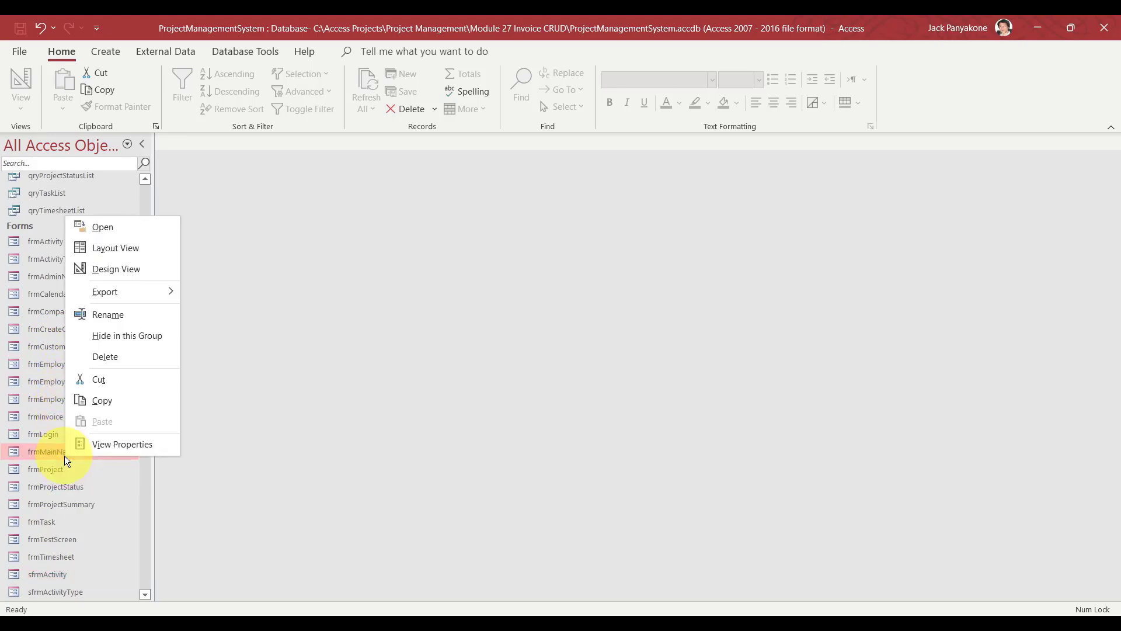
click(118, 268)
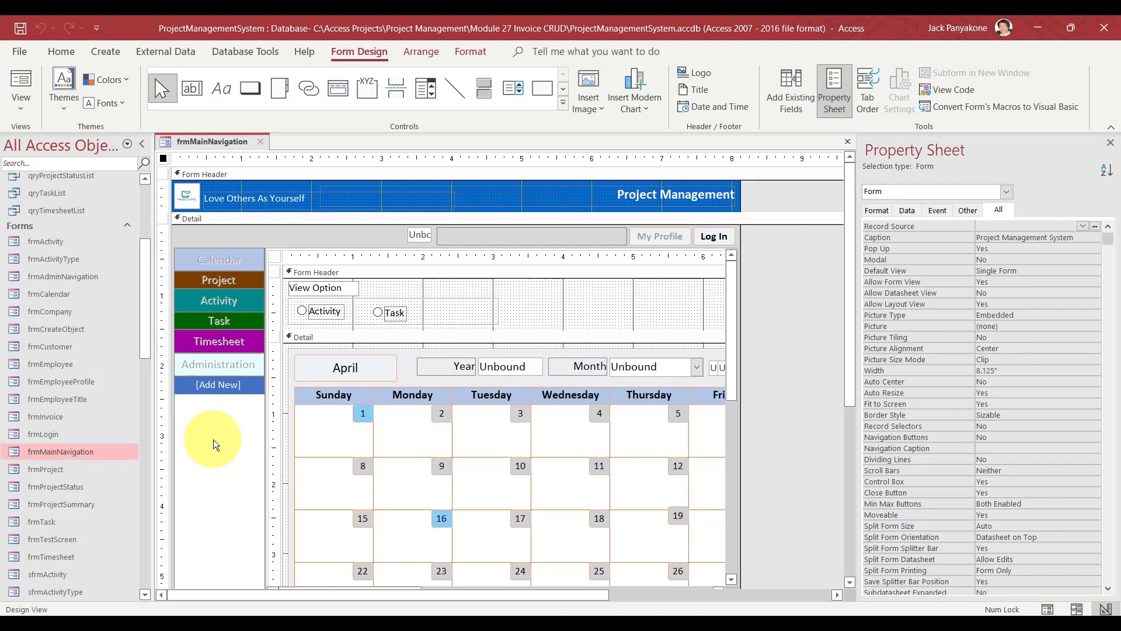
click(259, 141)
click(57, 277)
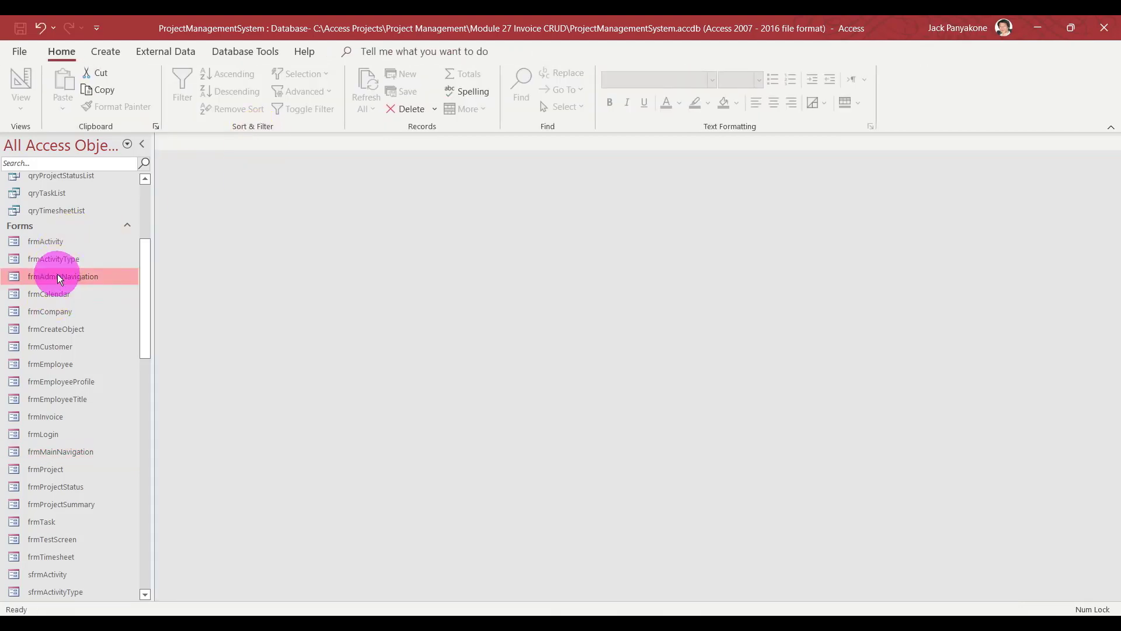
right_click(57, 276)
click(95, 324)
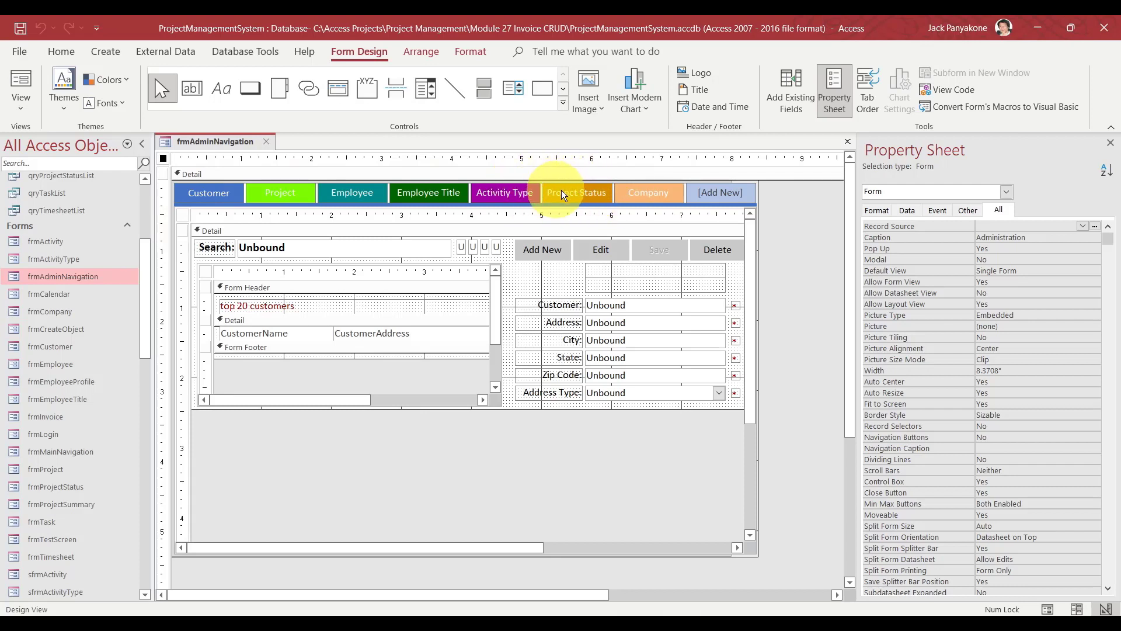
Add a new navigation tab that loads the frmInvoice form.
click(703, 193)
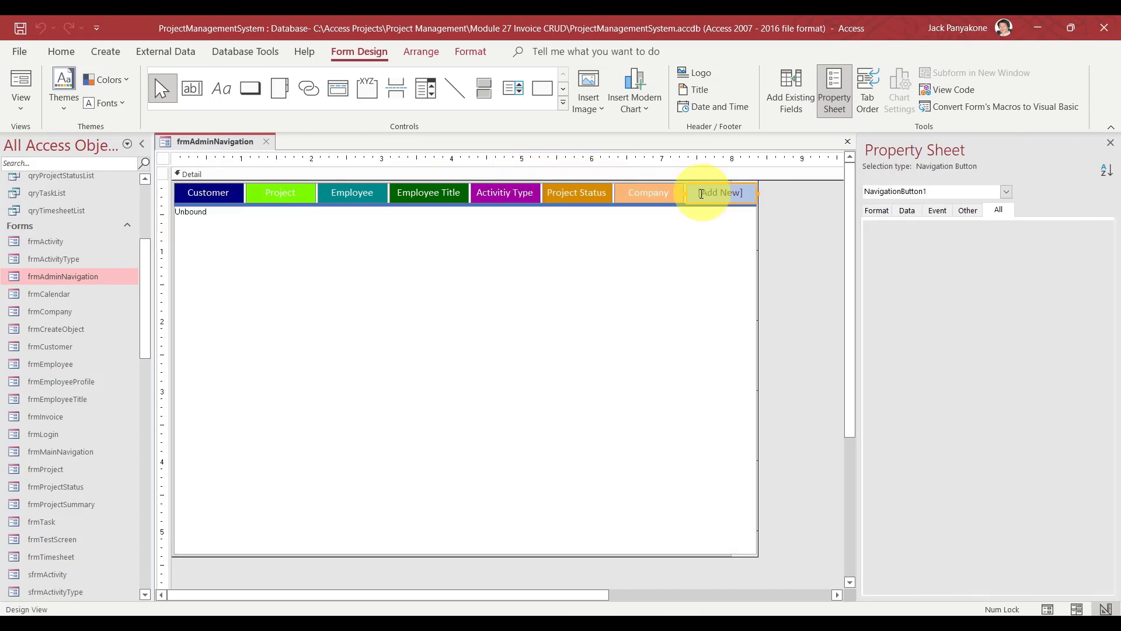
click(701, 193)
text(frm)
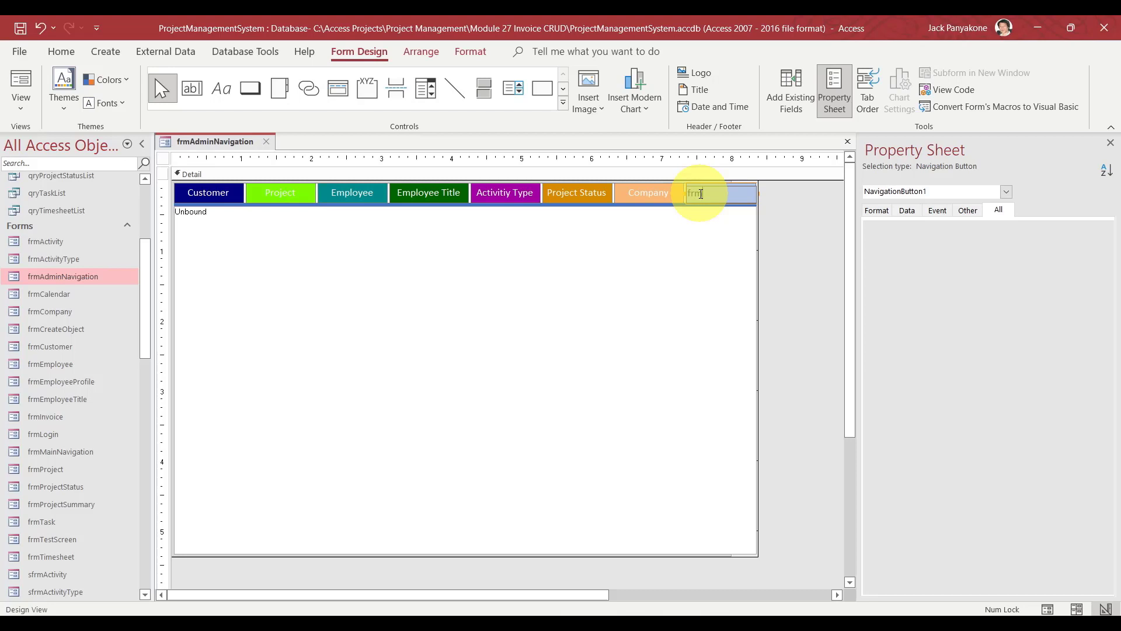
text(Invoice)
key(Return)
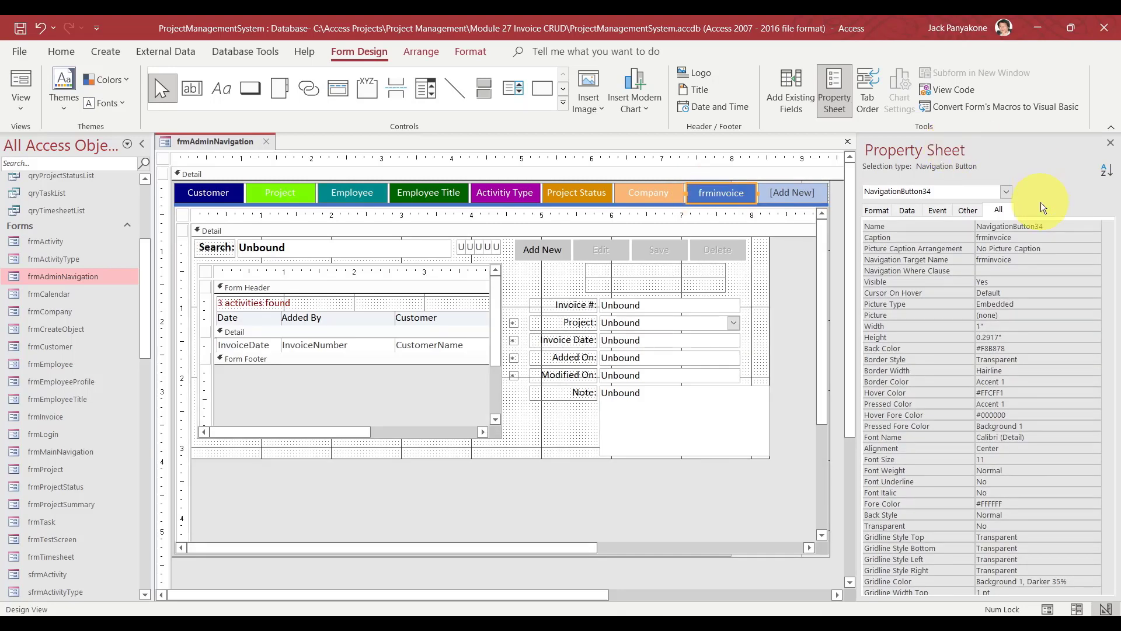
Rename the Company tab to navAdminMenuItem8 and paste that name onto the new frminvoice tab.
click(661, 197)
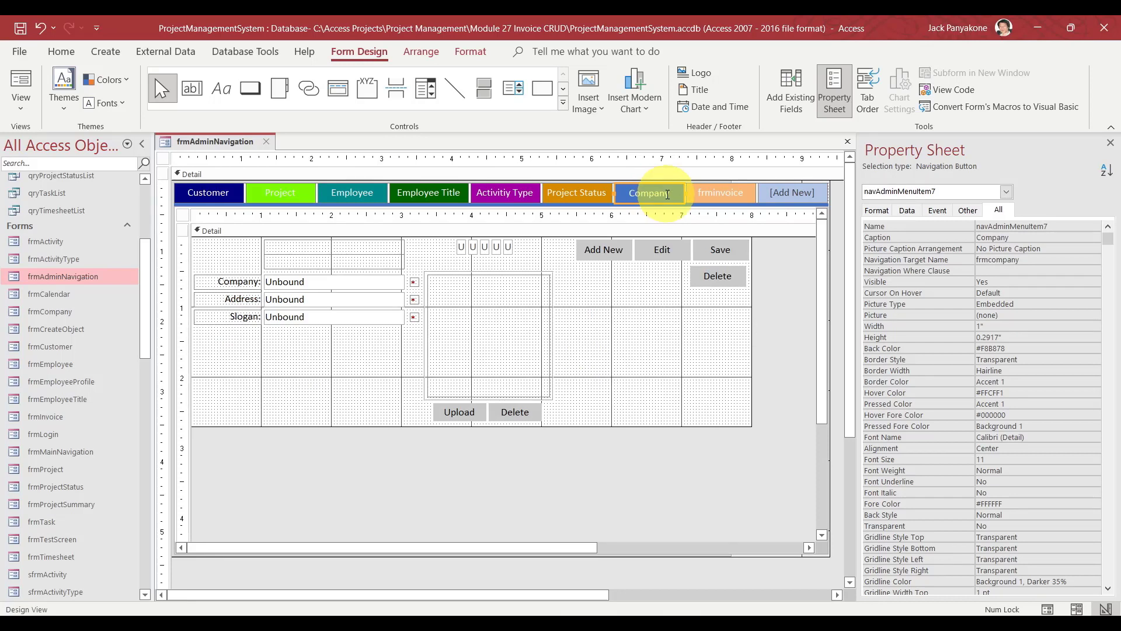
click(1064, 228)
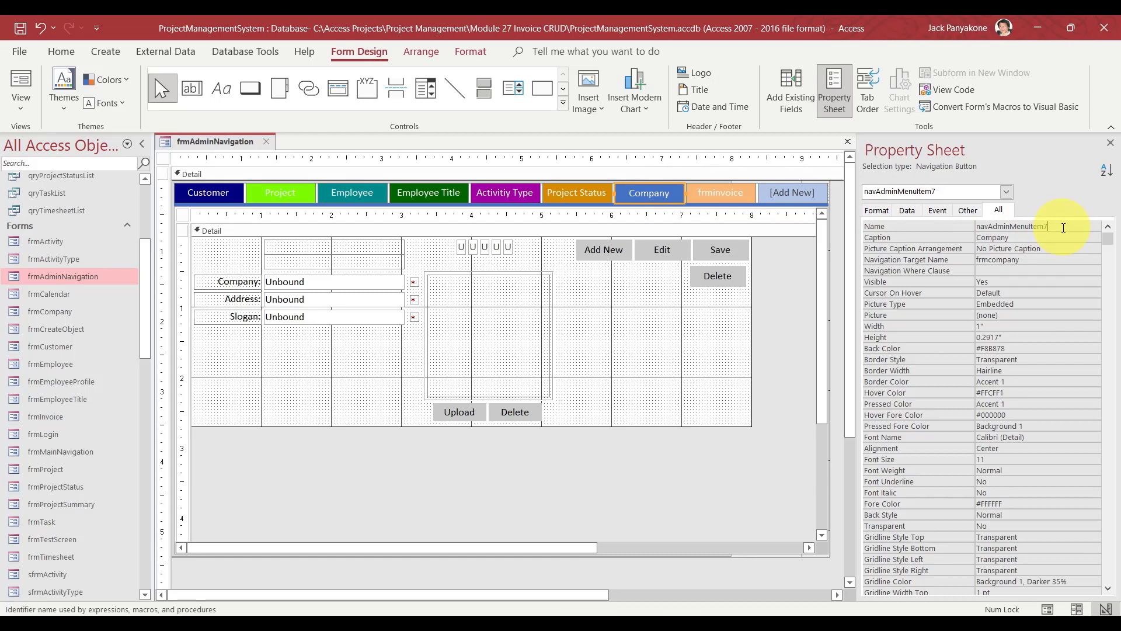
text(8)
click(966, 231)
key(ctrl+c)
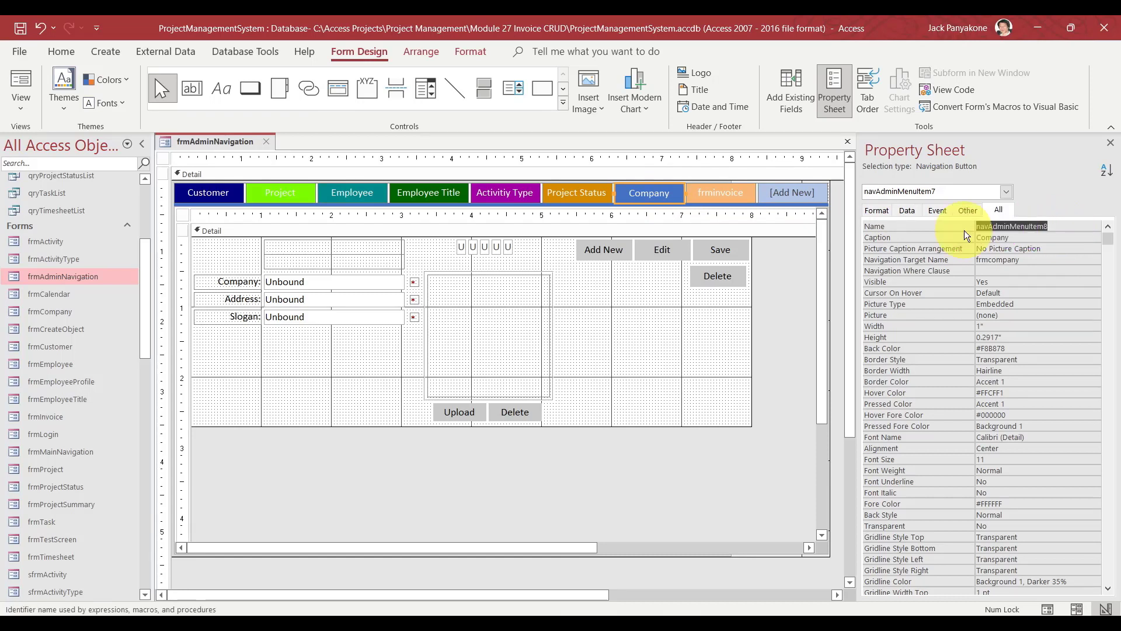
click(727, 190)
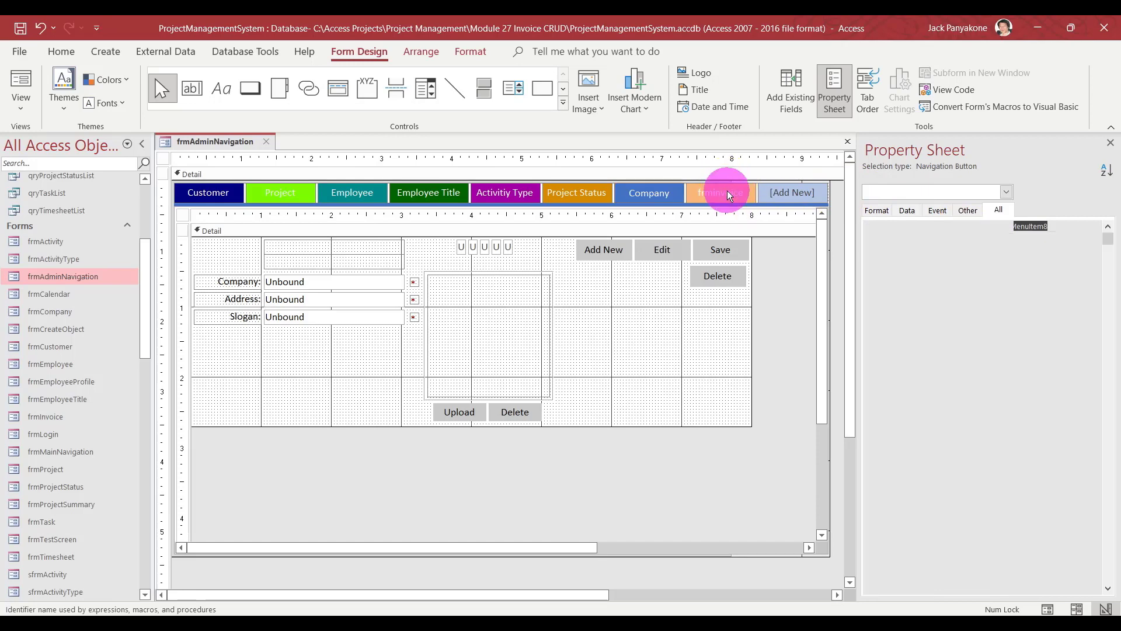
double_click(1059, 230)
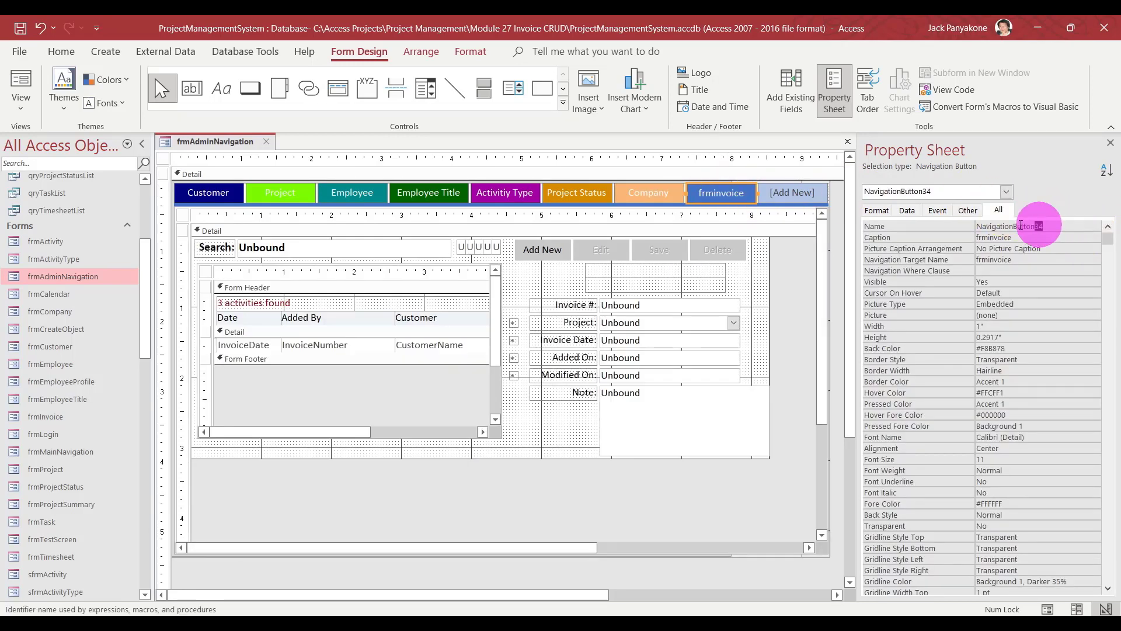
key(ctrl+v)
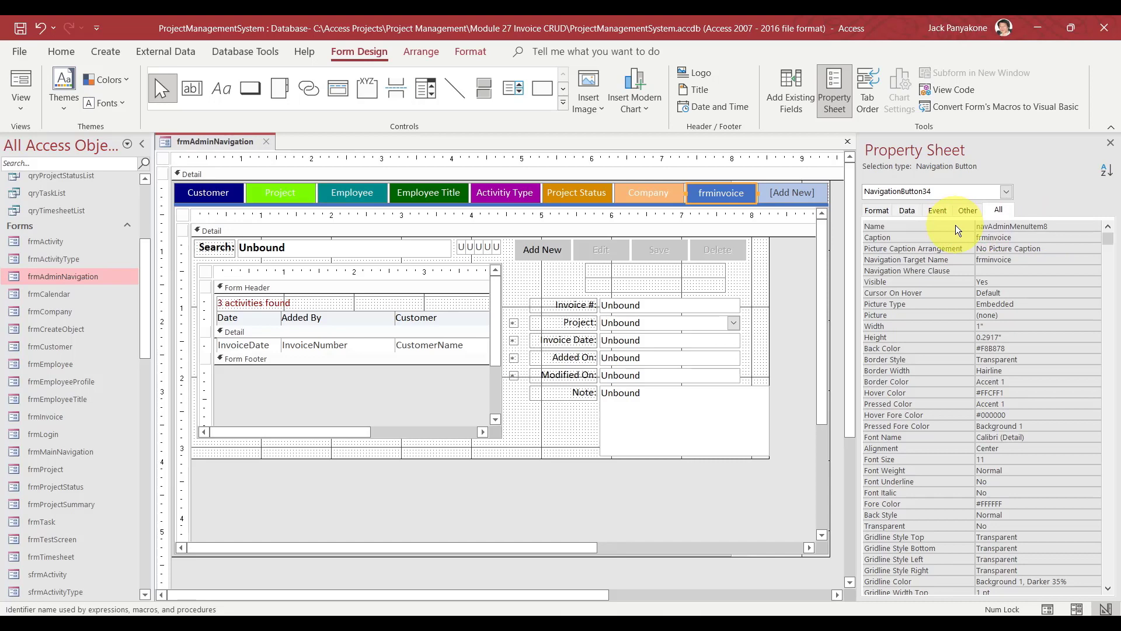
Name the new tab navAdminMenuItem7, caption it Invoice, and move it before Company.
key(BackSpace)
text(7)
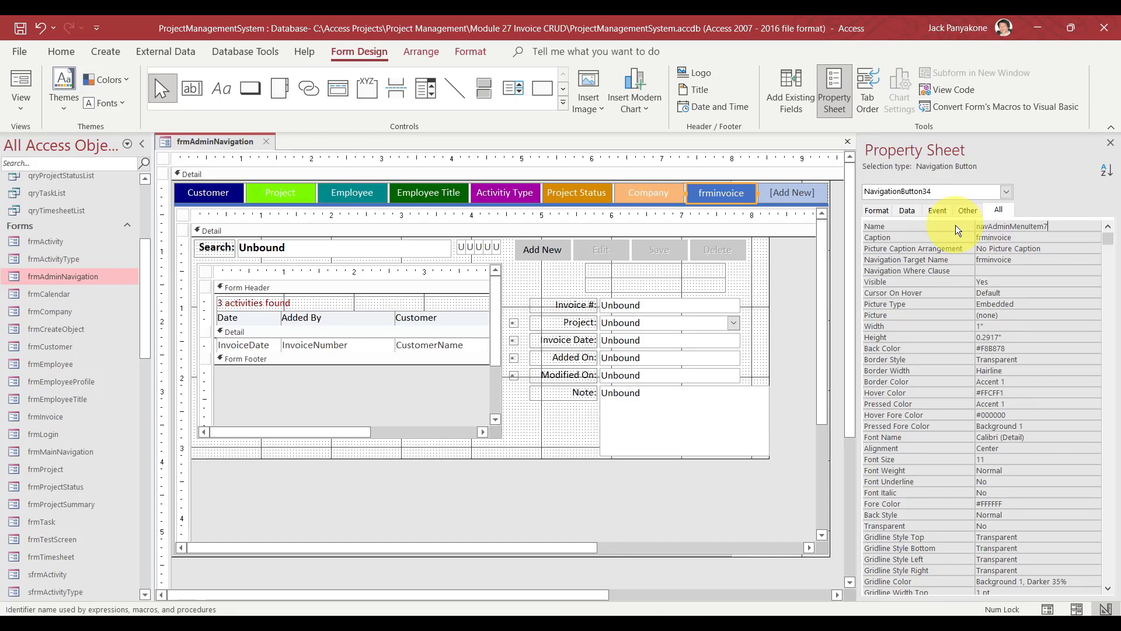
key(Return)
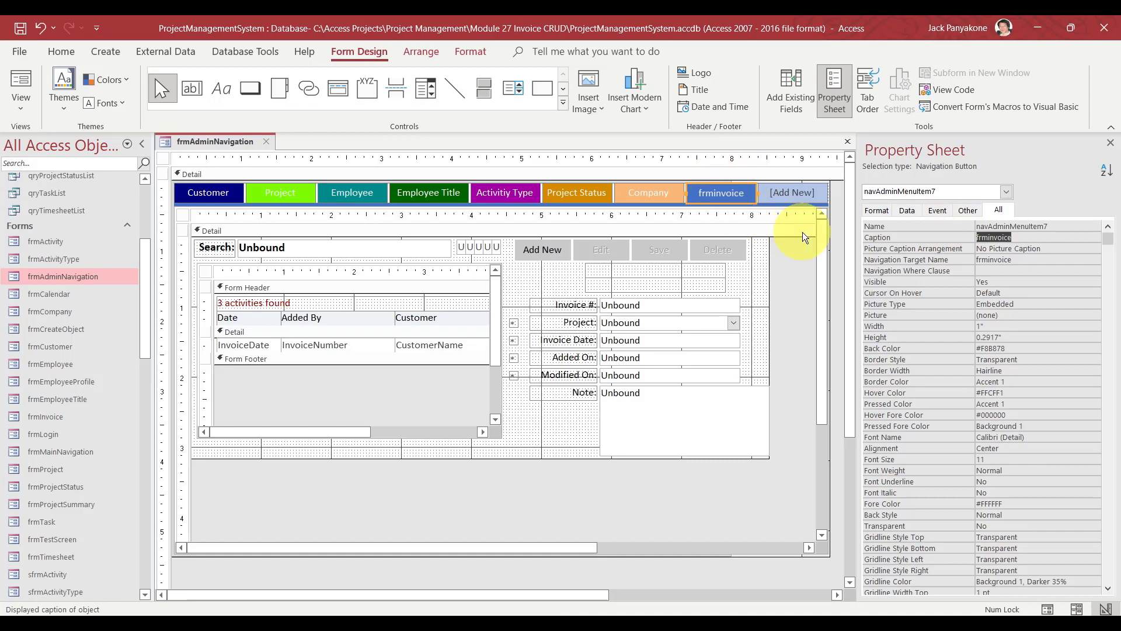
text(Invoice)
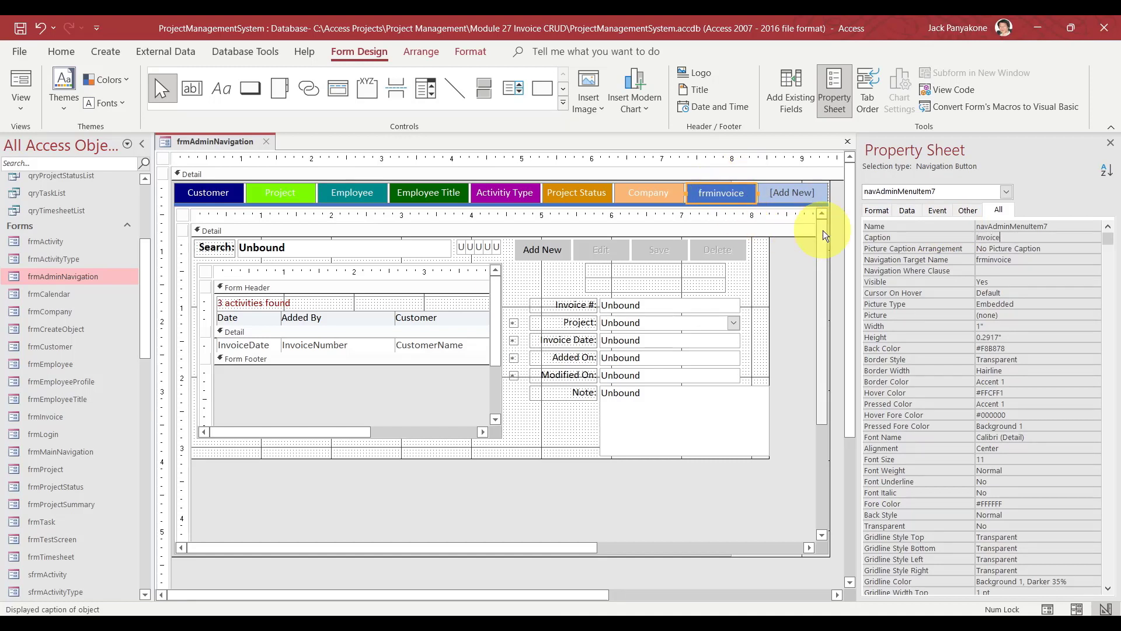
key(Return)
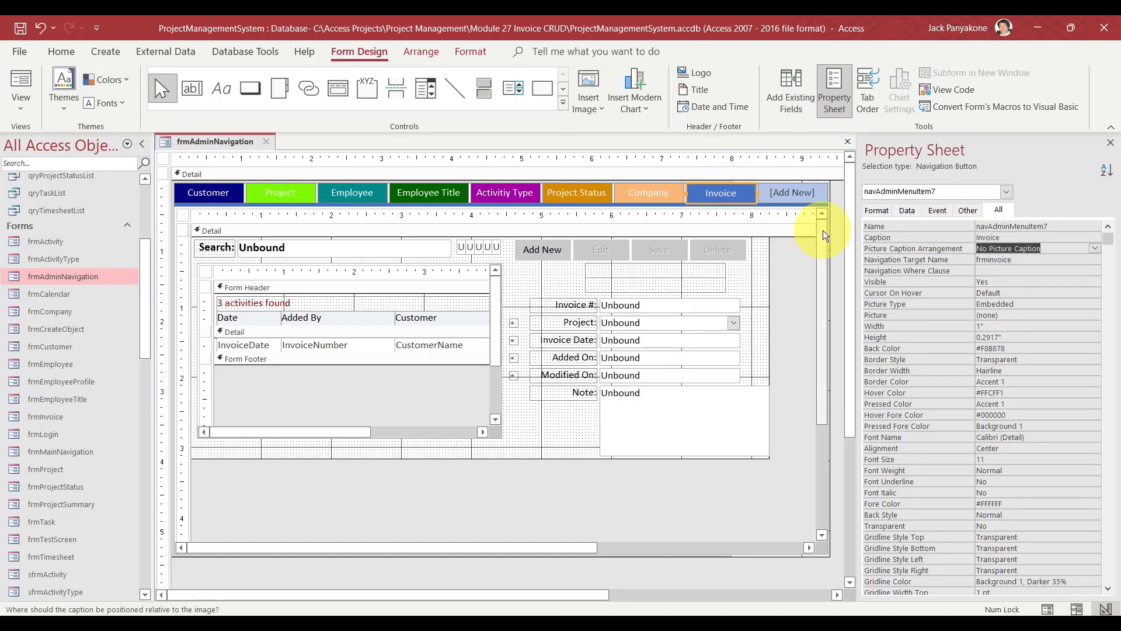
click(704, 184)
drag(704, 184, 625, 191)
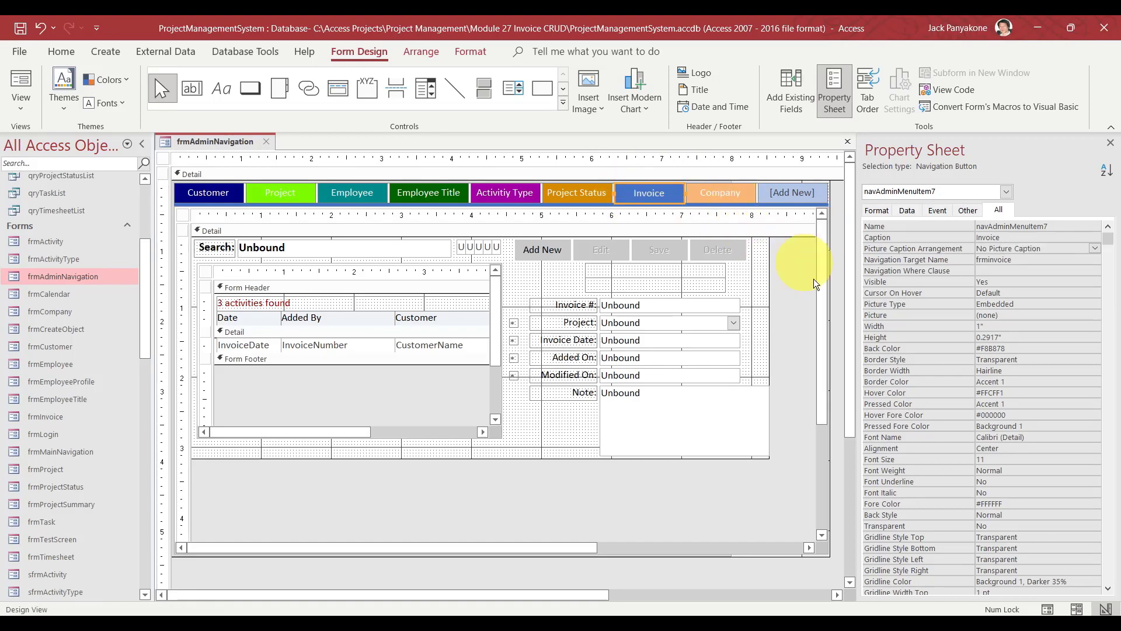
Copy Company's On Click expression =SetNavigationBackColor() into the Invoice tab's On Click.
click(730, 192)
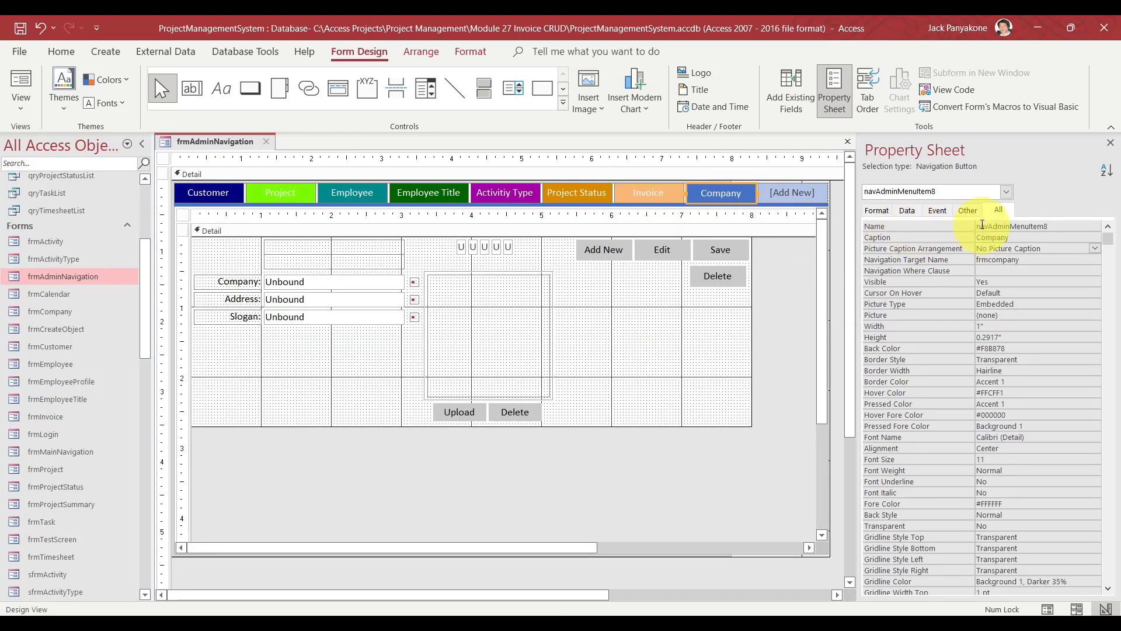
click(946, 209)
click(1013, 236)
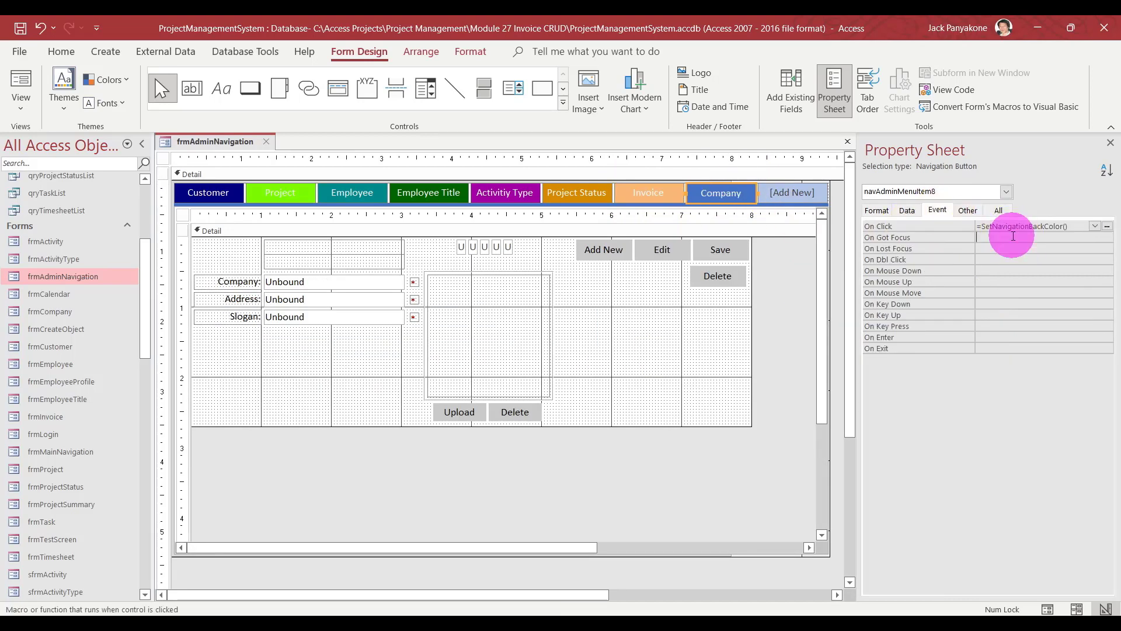
key(Up)
key(ctrl+c)
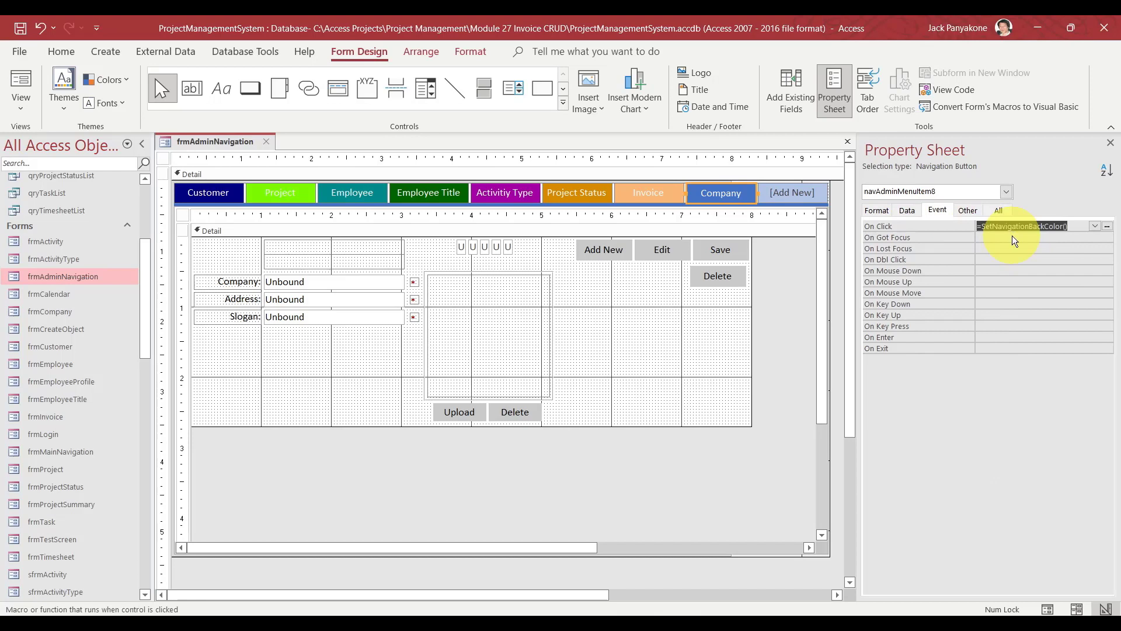
click(639, 193)
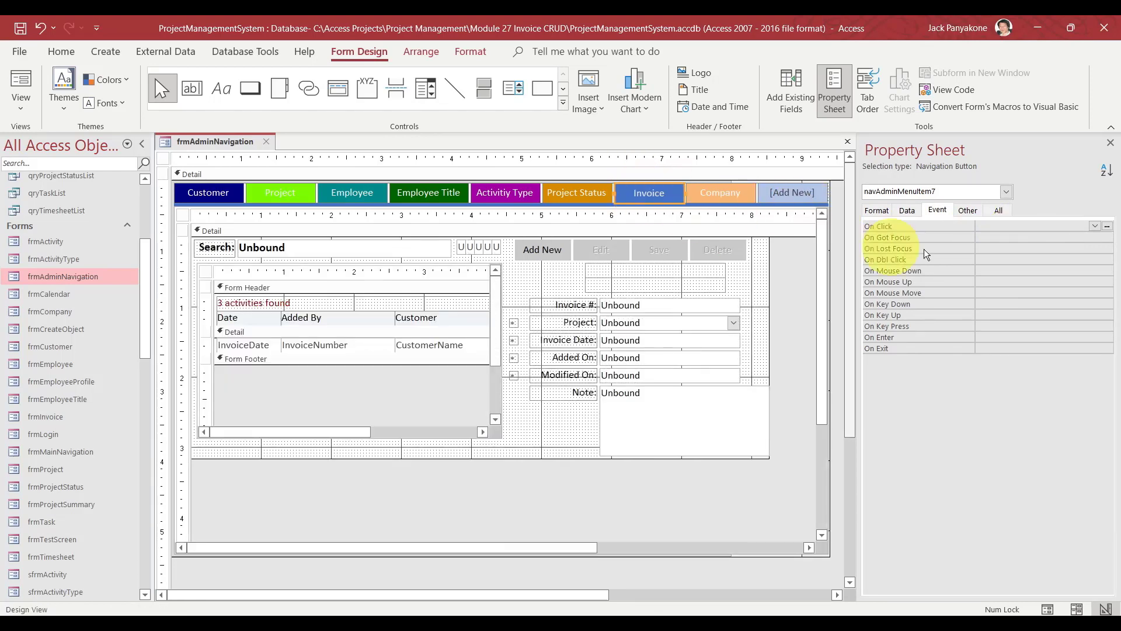
click(1018, 226)
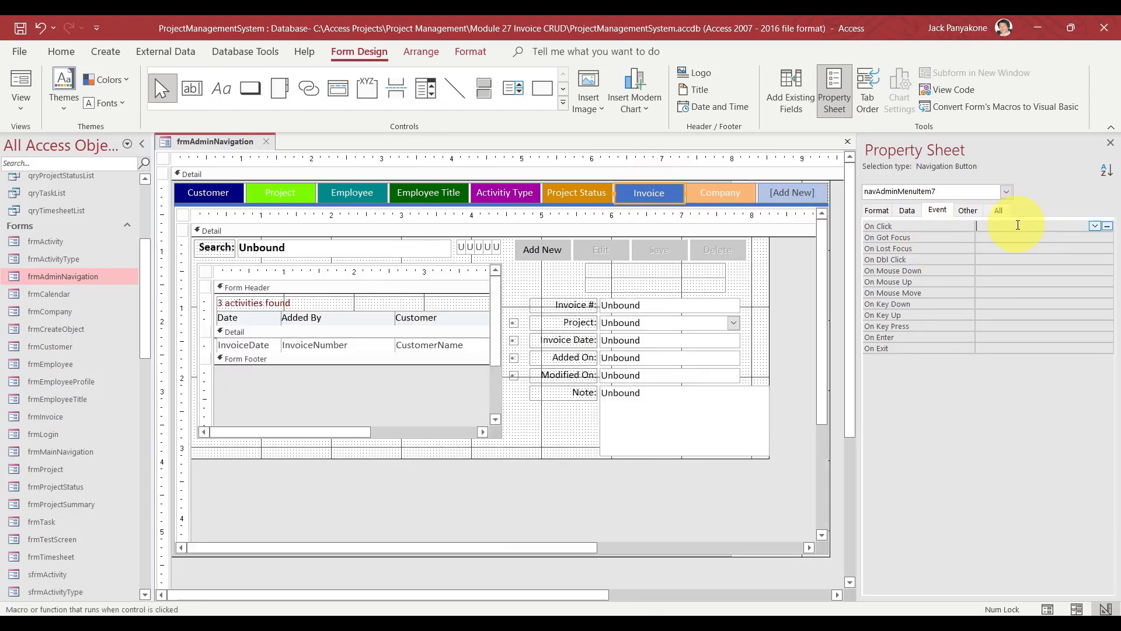
key(ctrl+v)
key(Return)
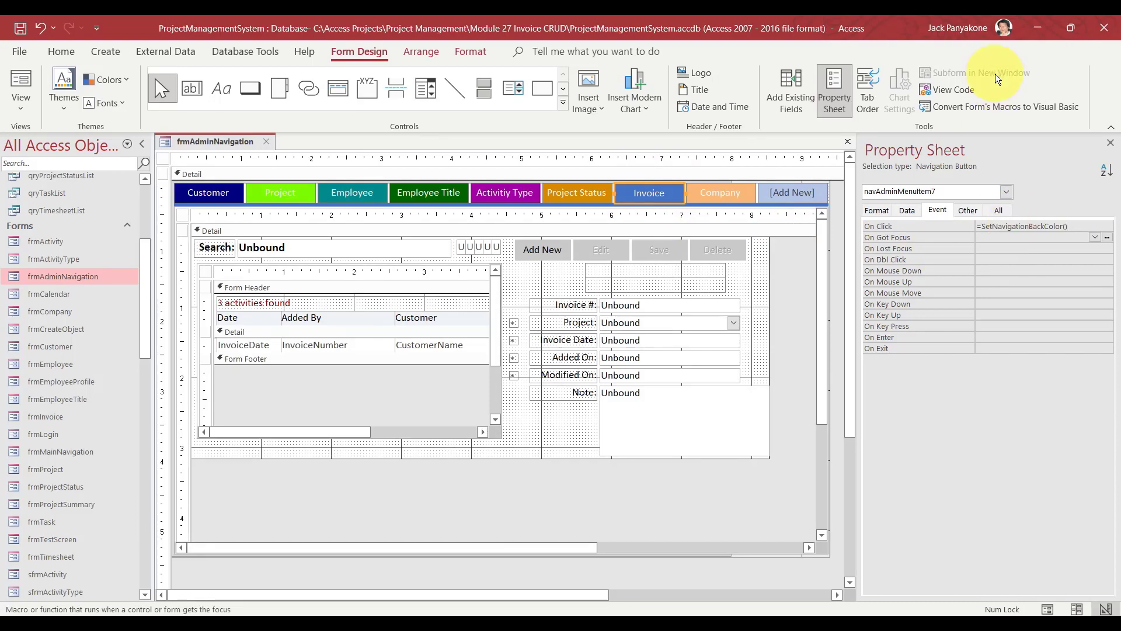
click(961, 88)
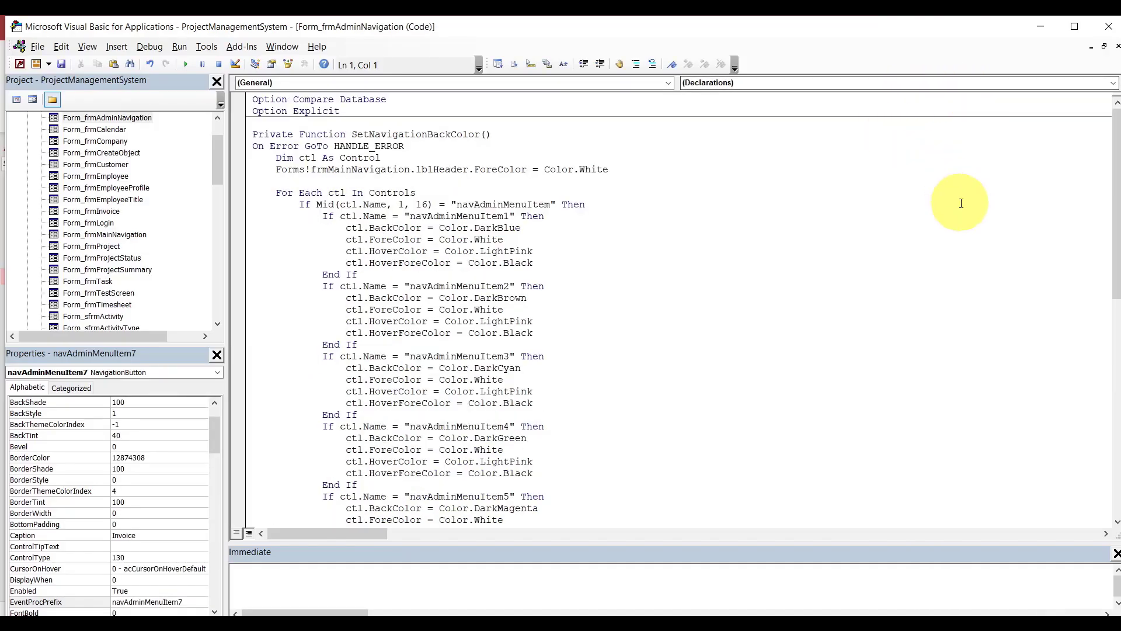
Duplicate the navAdminMenuItem7 If block and renumber the copy to navAdminMenuItem8.
drag(1115, 193, 1115, 300)
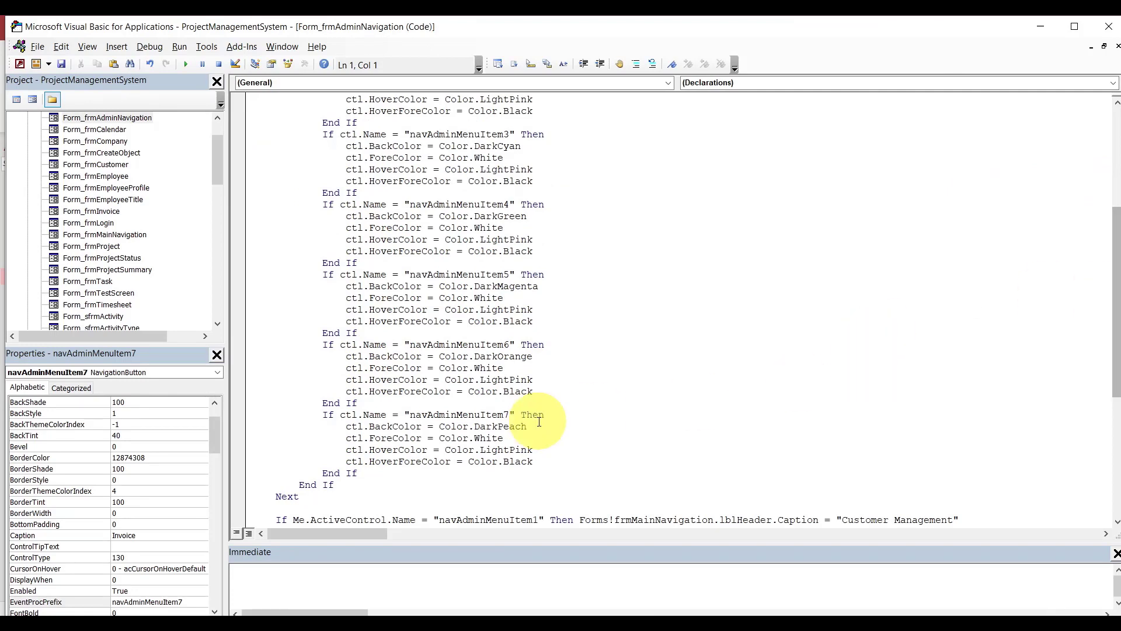
click(495, 415)
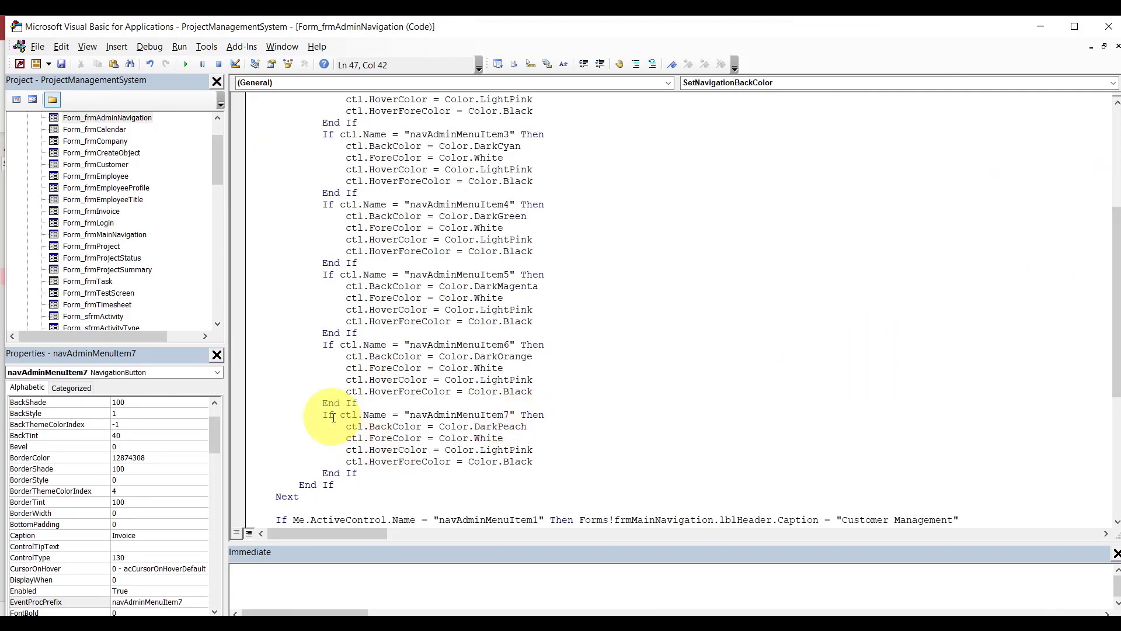
drag(323, 415, 370, 471)
key(ctrl+c)
click(370, 471)
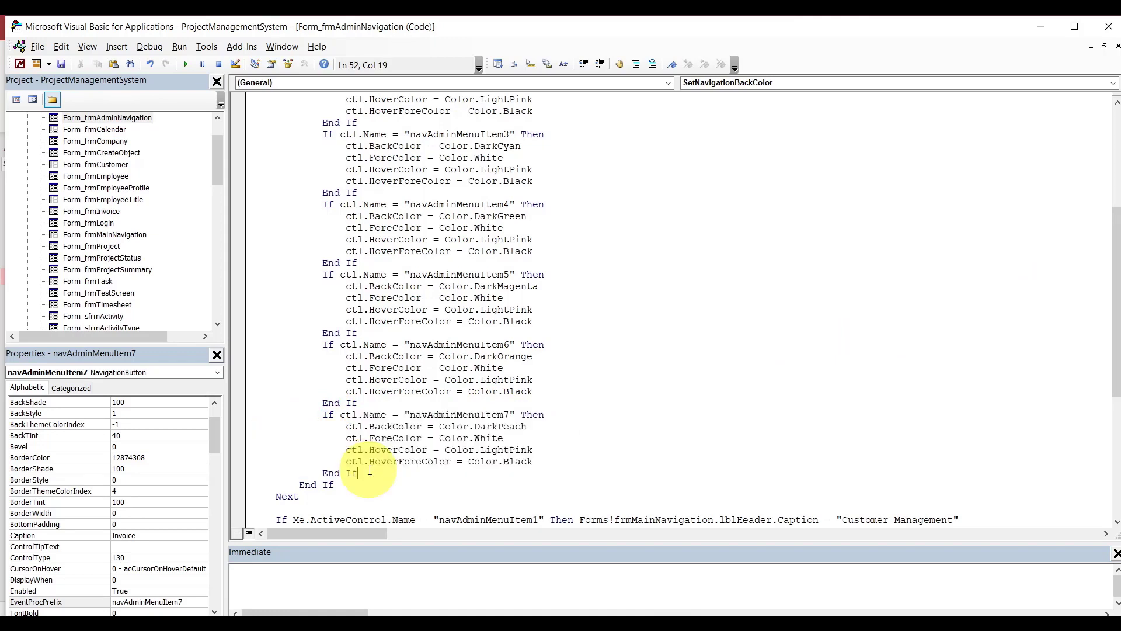
key(Return)
key(ctrl+v)
click(509, 462)
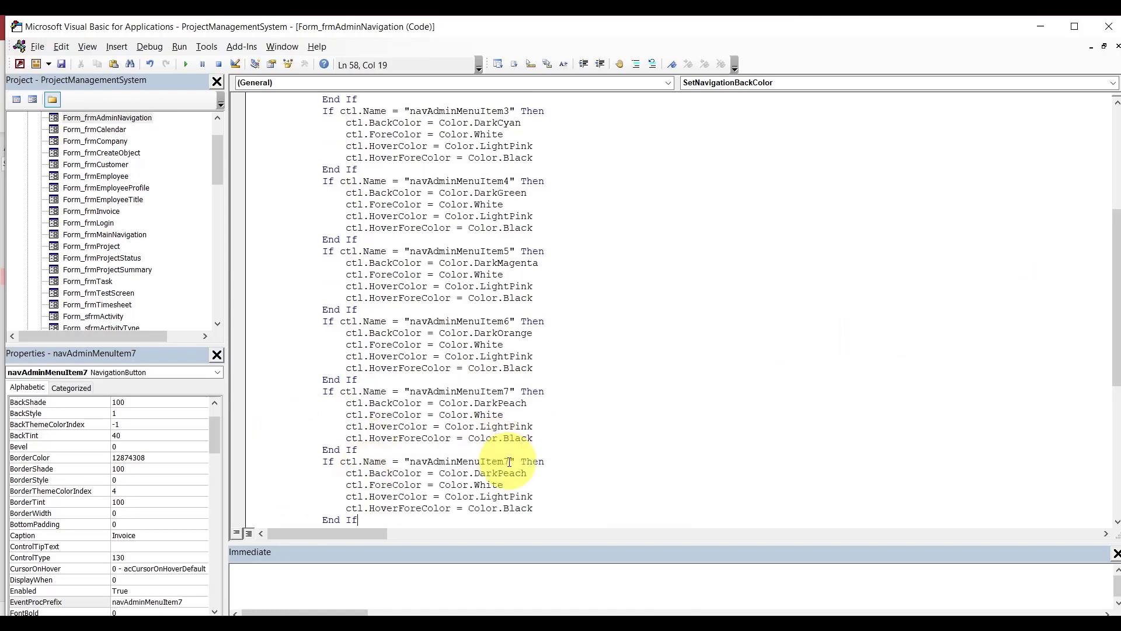
key(BackSpace)
text(8)
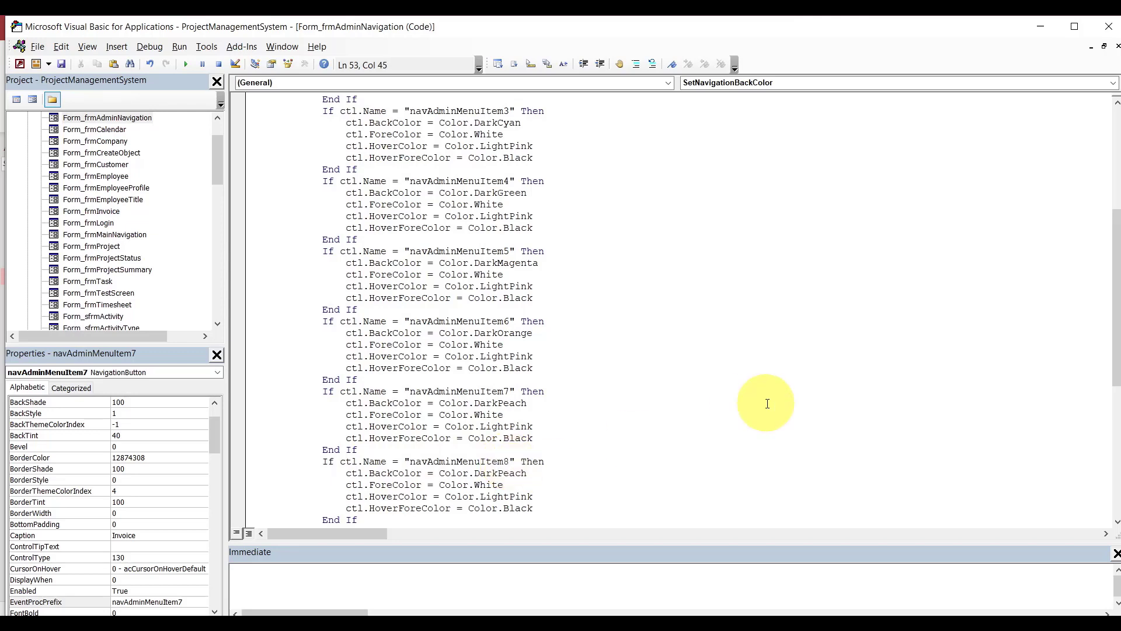
Duplicate the header caption line, making Item7 'Invoice Management' and the last line Item8.
drag(1119, 321, 1114, 380)
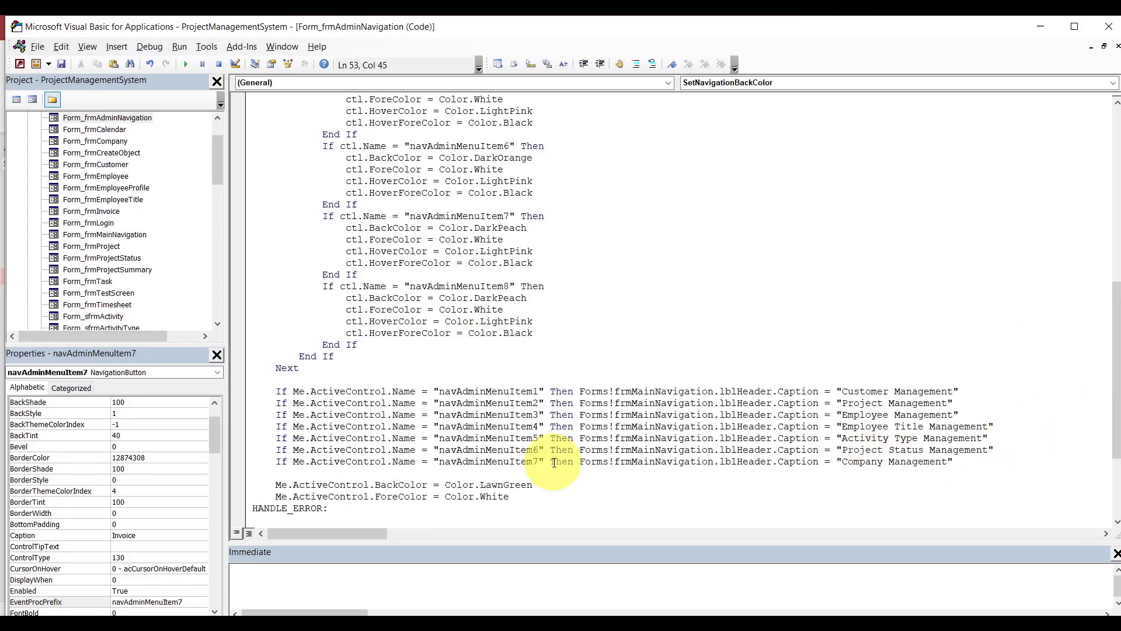
drag(278, 462, 969, 462)
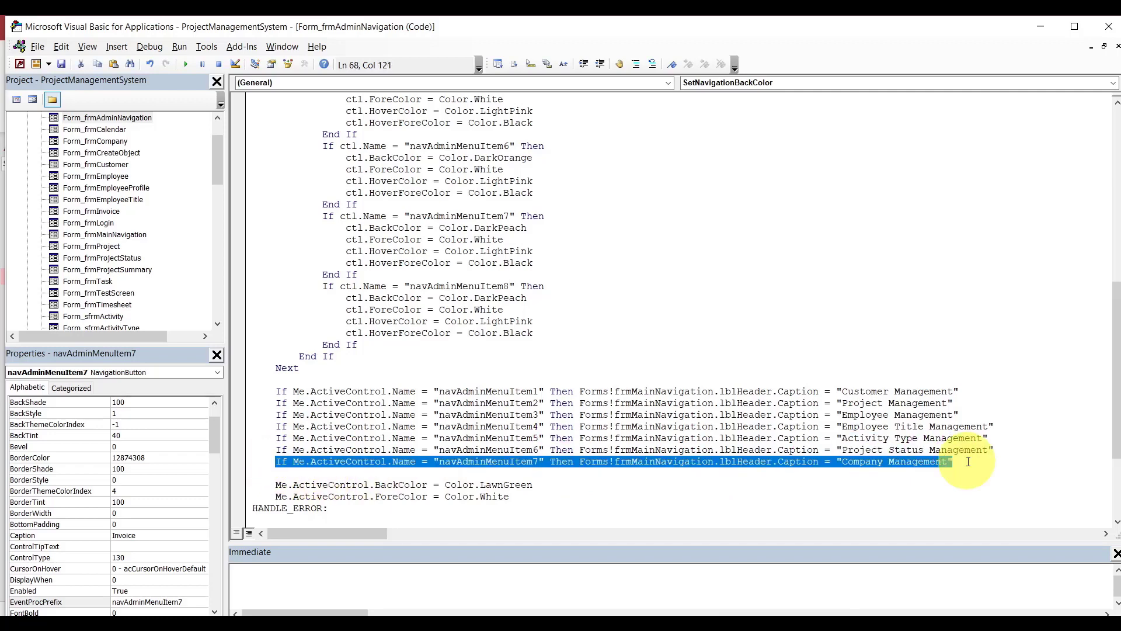
key(ctrl+c)
click(968, 462)
key(Return)
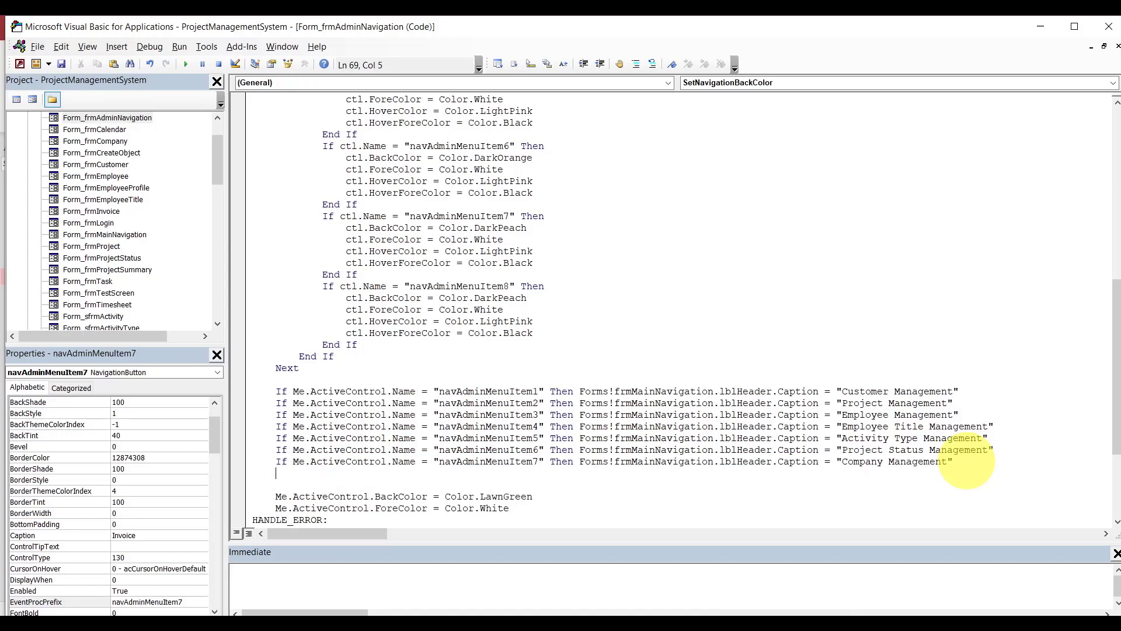
key(ctrl+v)
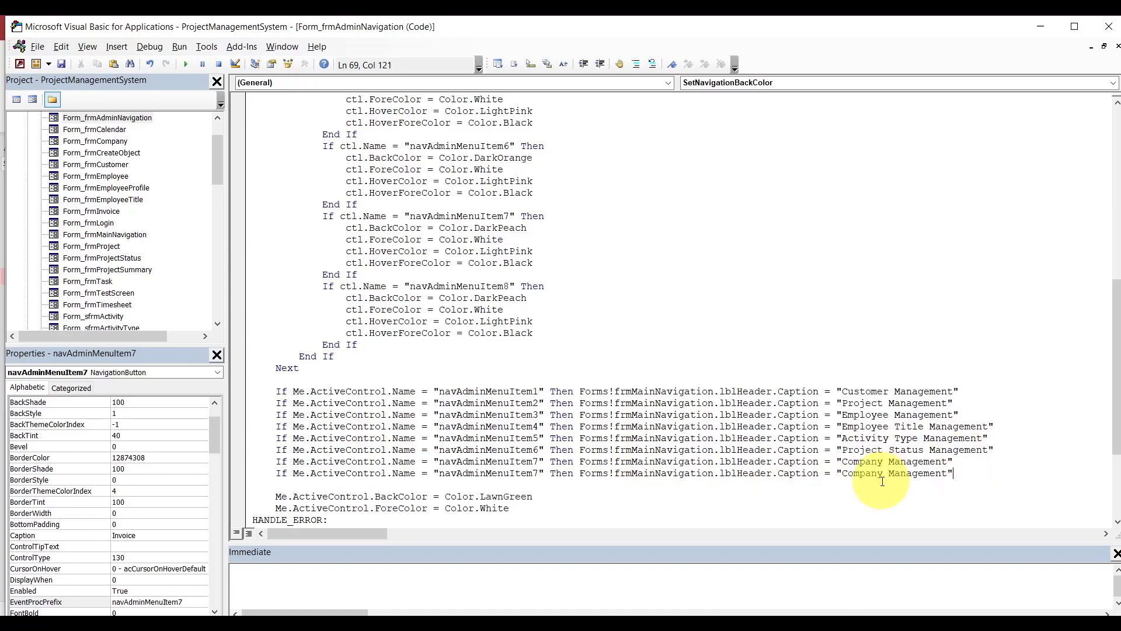
double_click(874, 463)
text(Invoice)
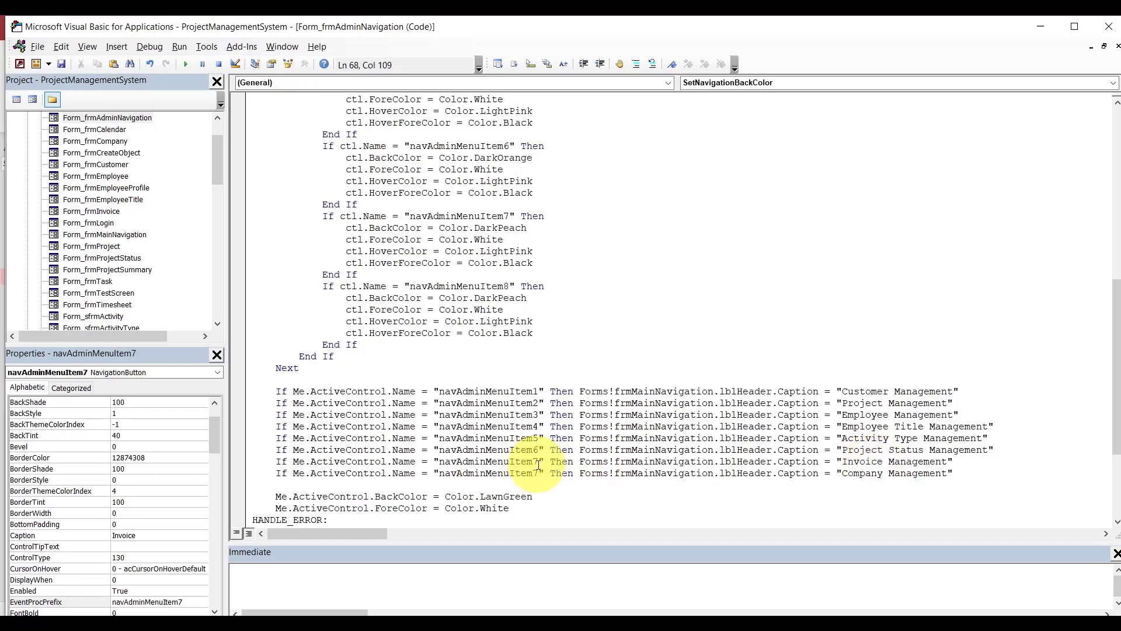
key(BackSpace)
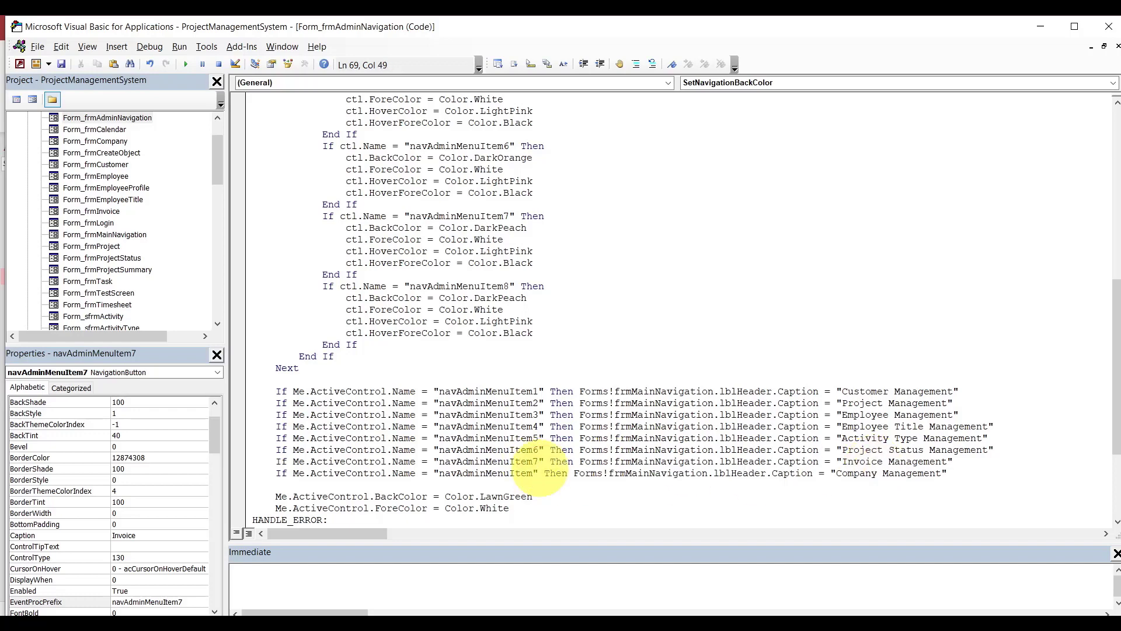
text(8)
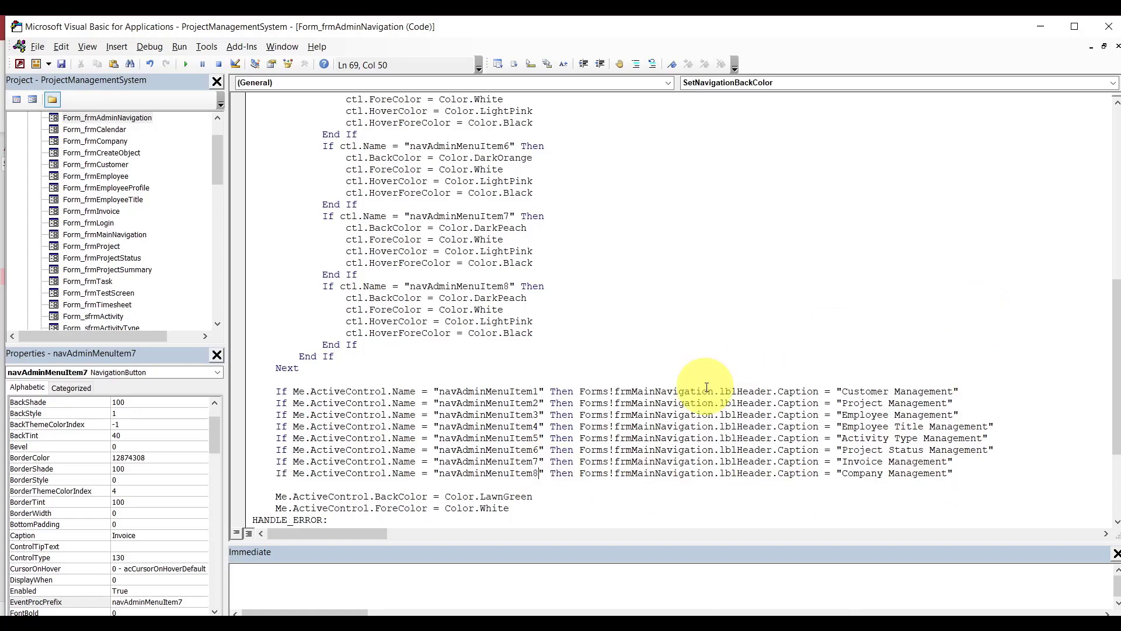
Close the frmAdminNavigation design view in Access.
click(629, 627)
click(552, 525)
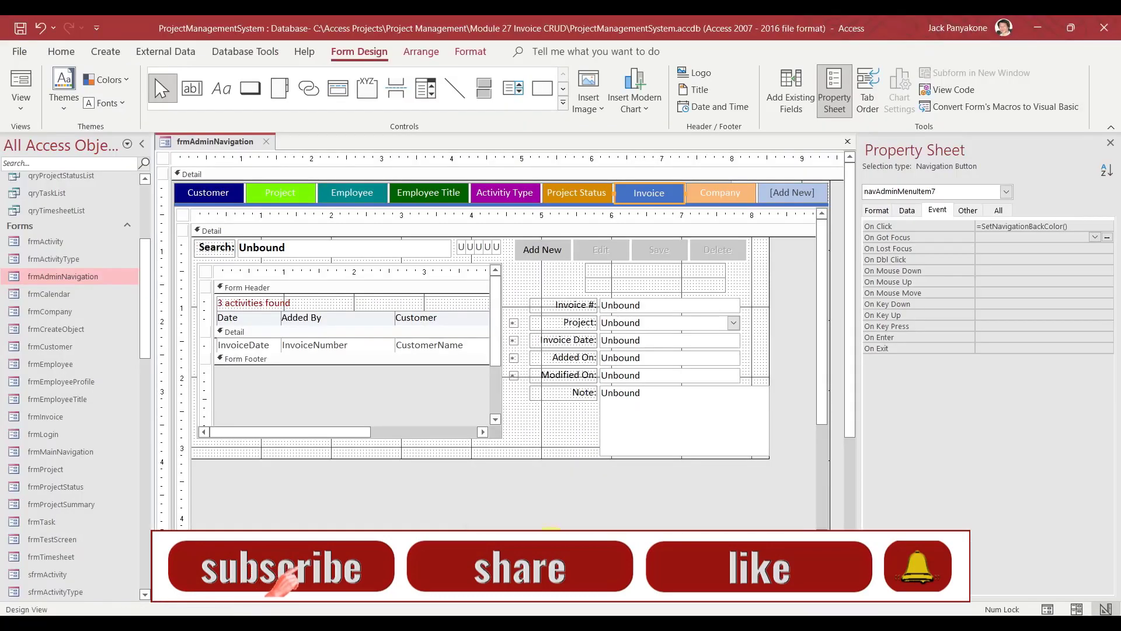
click(264, 139)
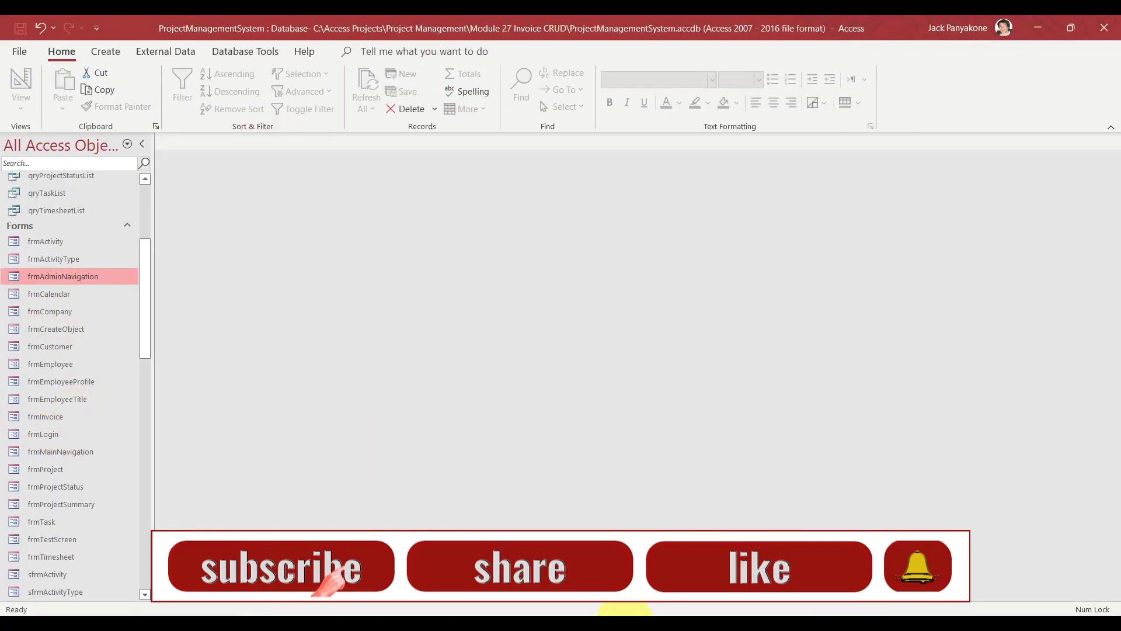
Compile the project and select the flagged ProjectStatus declaration in frmProjectStatus.
mouse_move(631, 626)
click(712, 519)
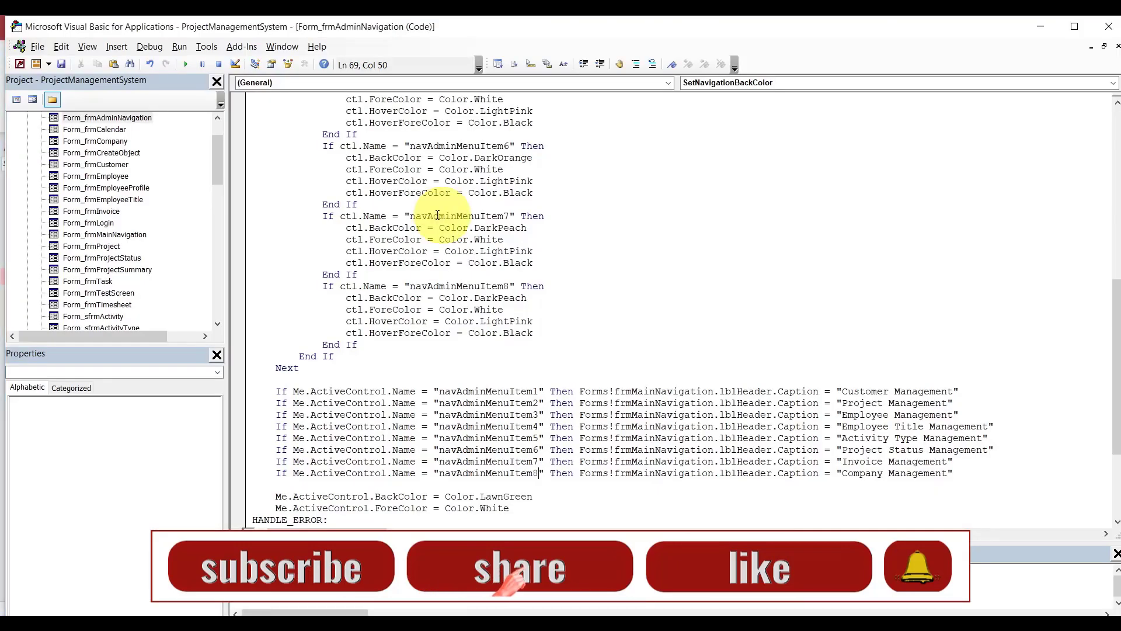
click(150, 47)
click(118, 65)
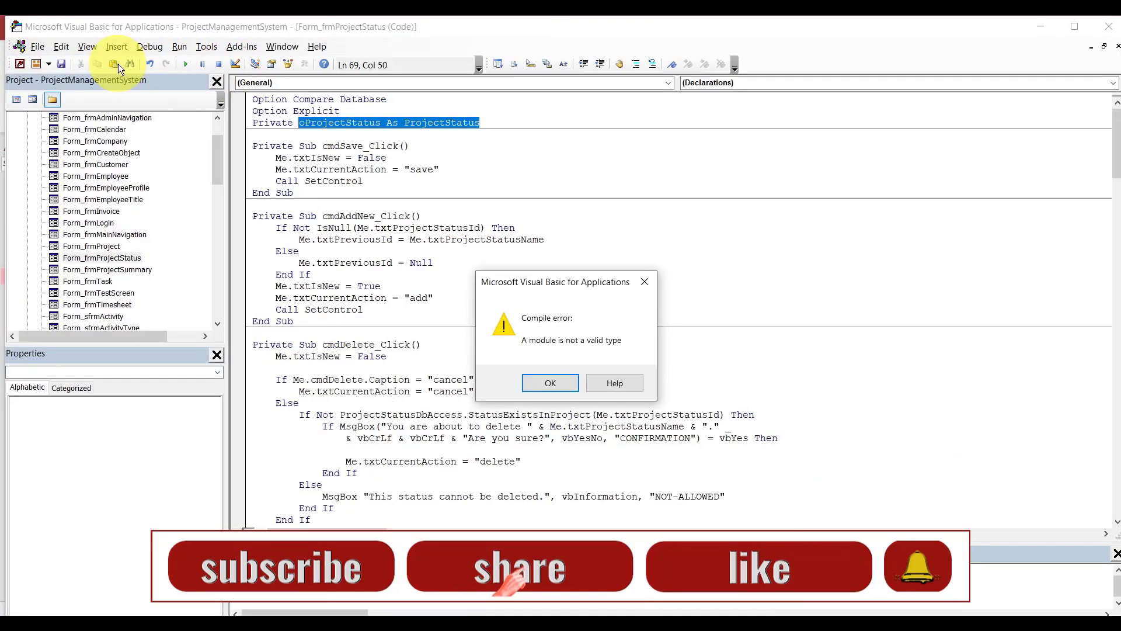
click(551, 383)
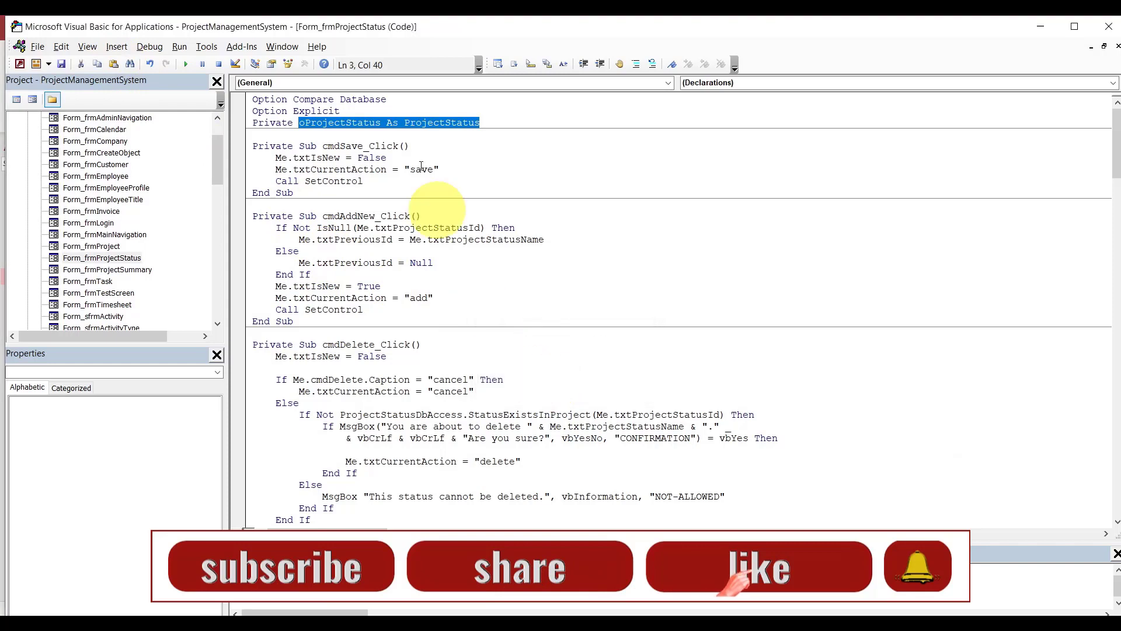
click(368, 111)
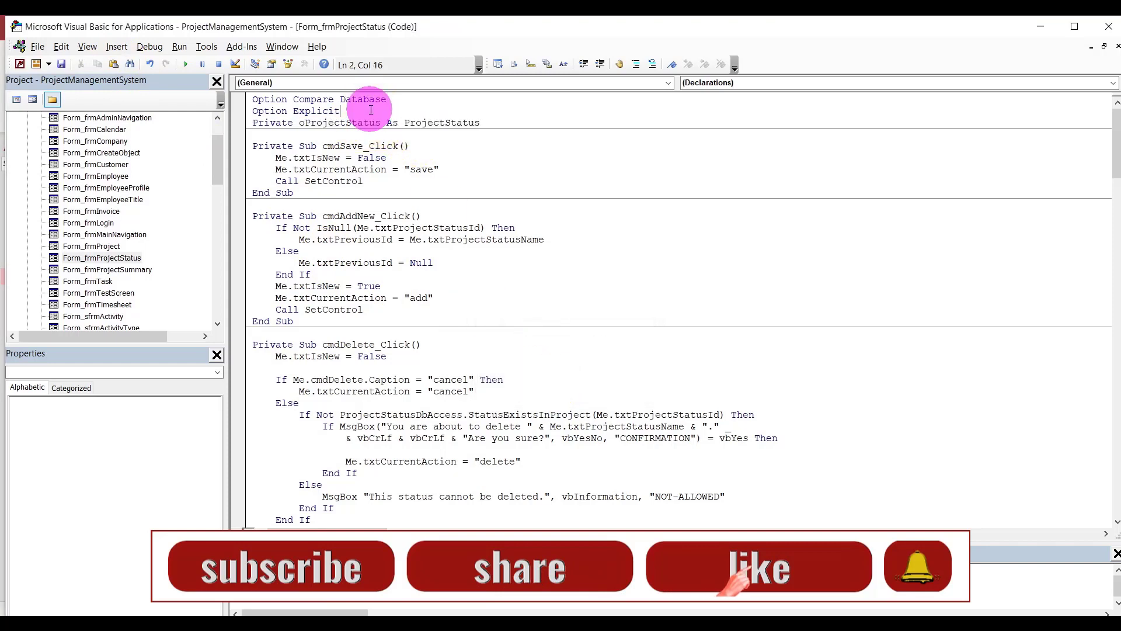
click(496, 123)
drag(496, 118, 495, 115)
click(635, 630)
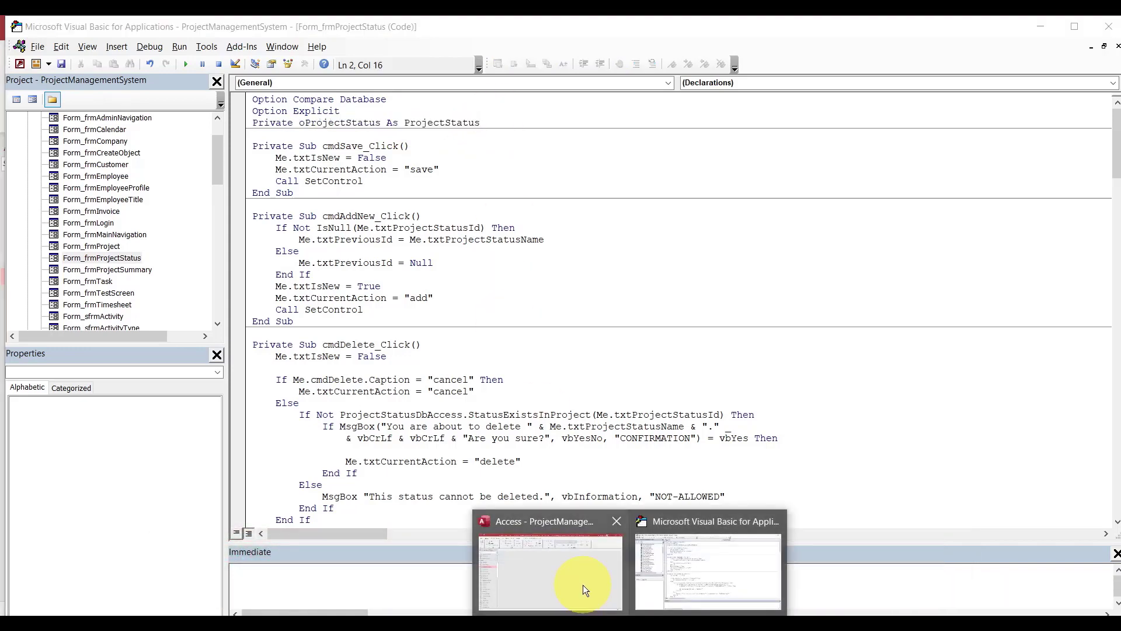
Permanently delete the frmProjectStatus form.
click(583, 584)
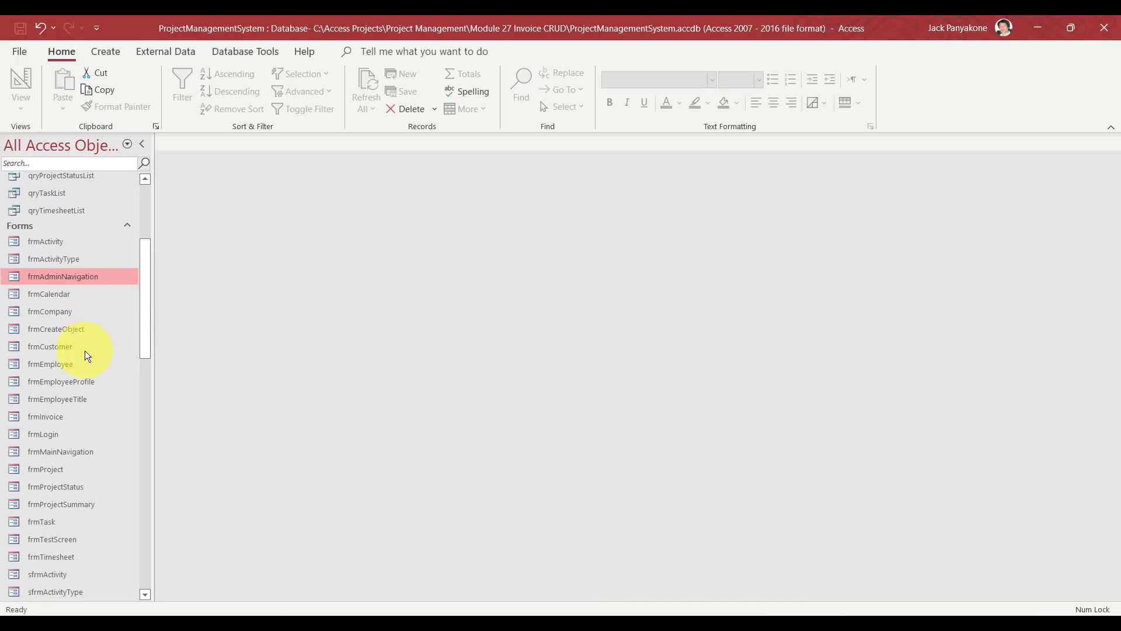
click(66, 492)
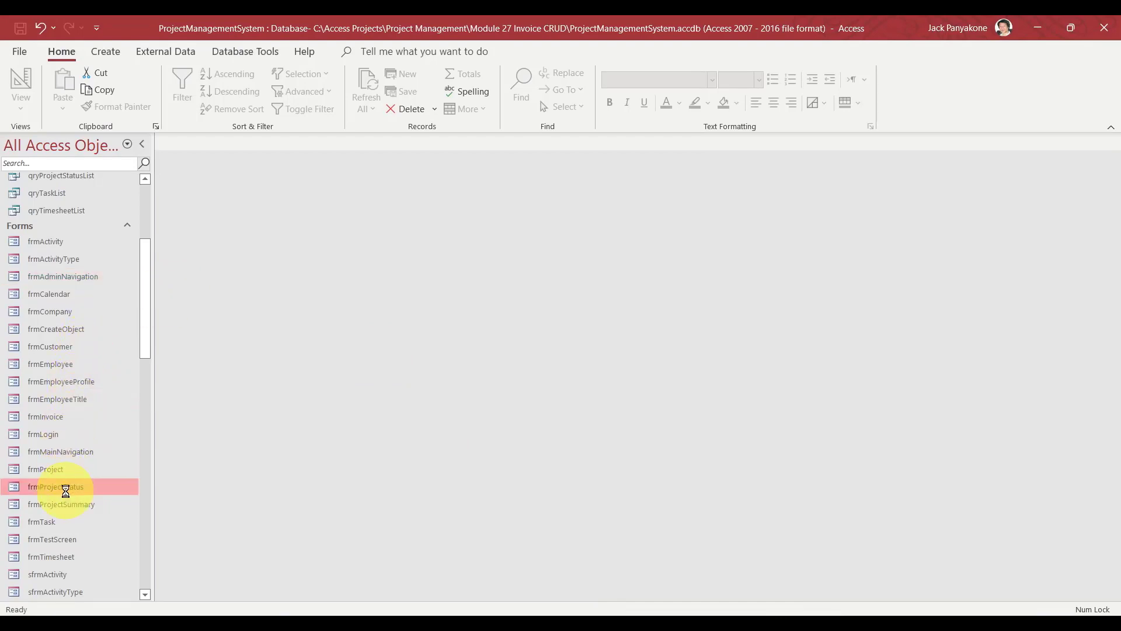
key(Delete)
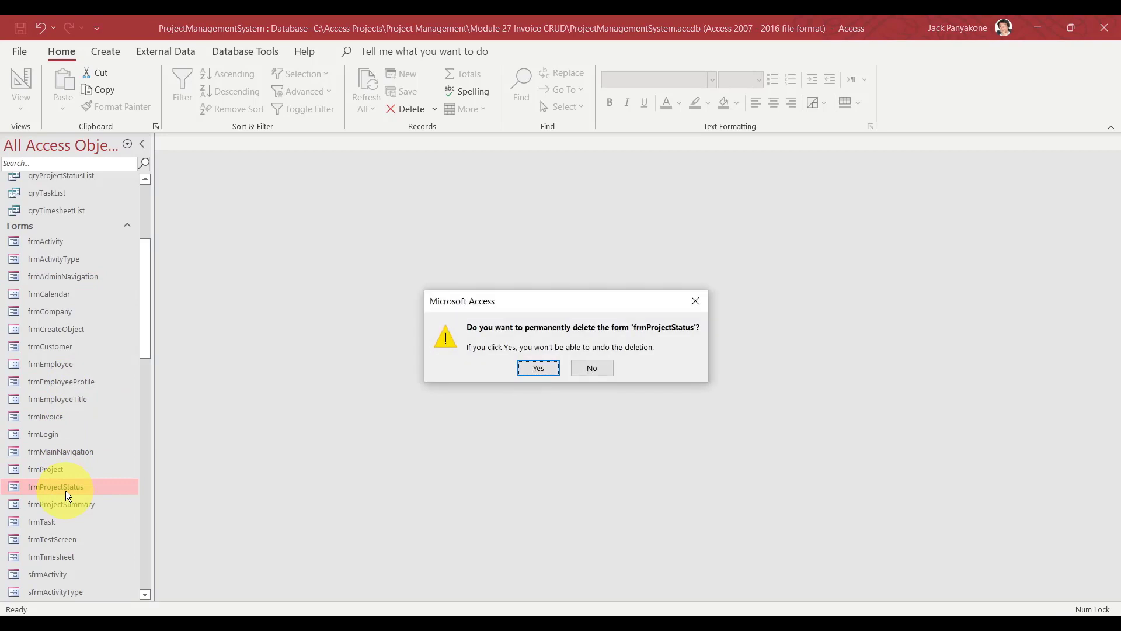
click(538, 367)
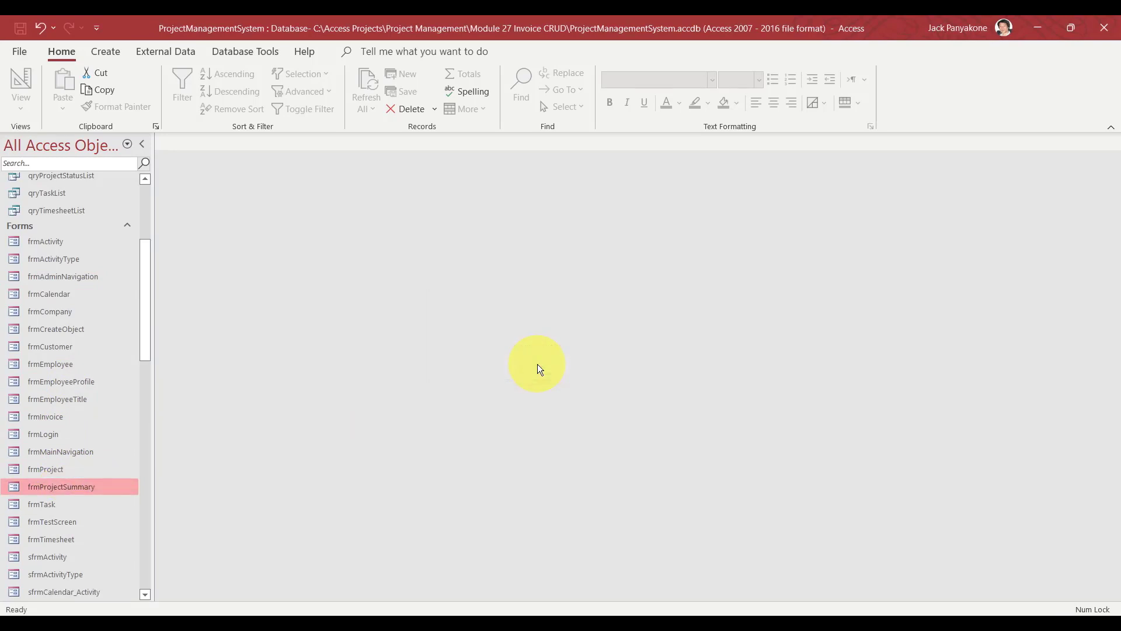
Permanently delete the sfrmProjectStatus subform.
drag(142, 325, 143, 398)
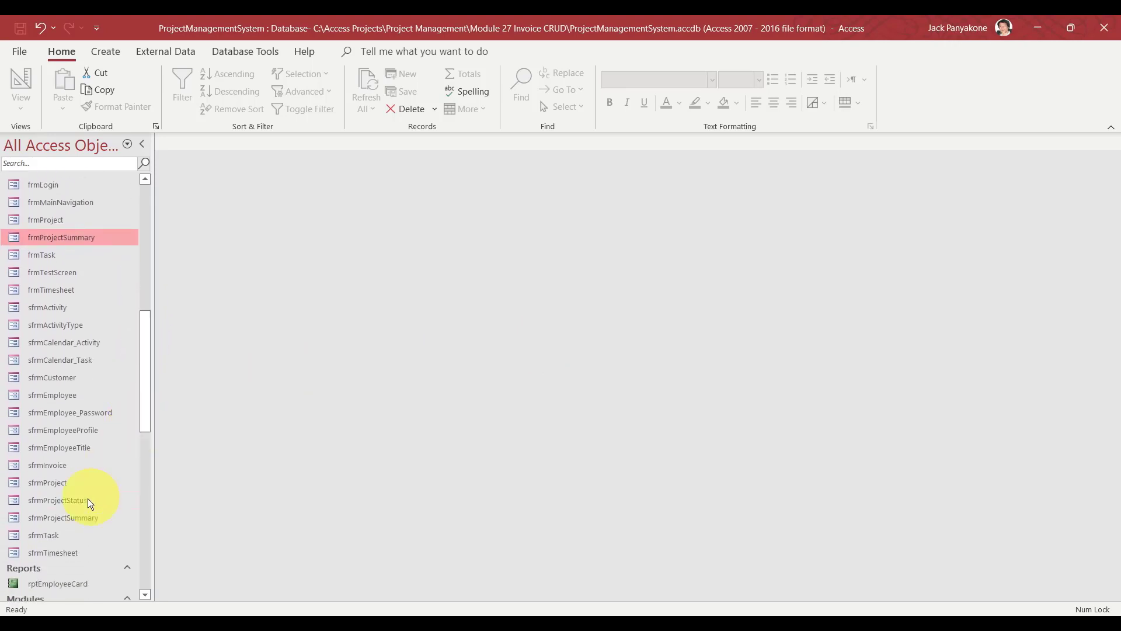
click(71, 506)
right_click(70, 502)
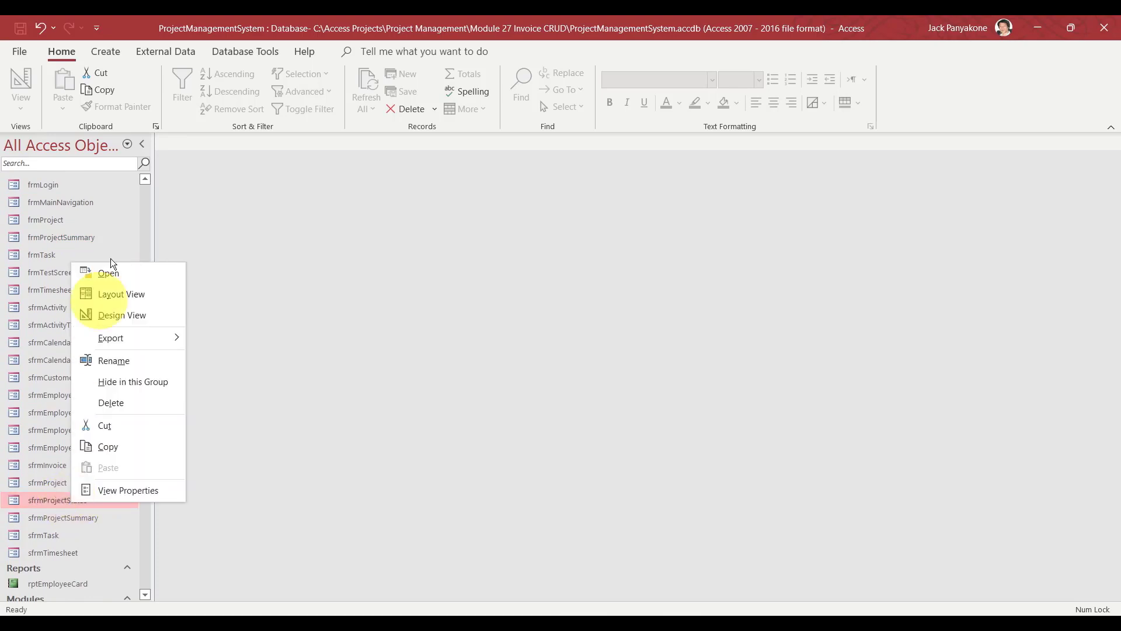
click(104, 404)
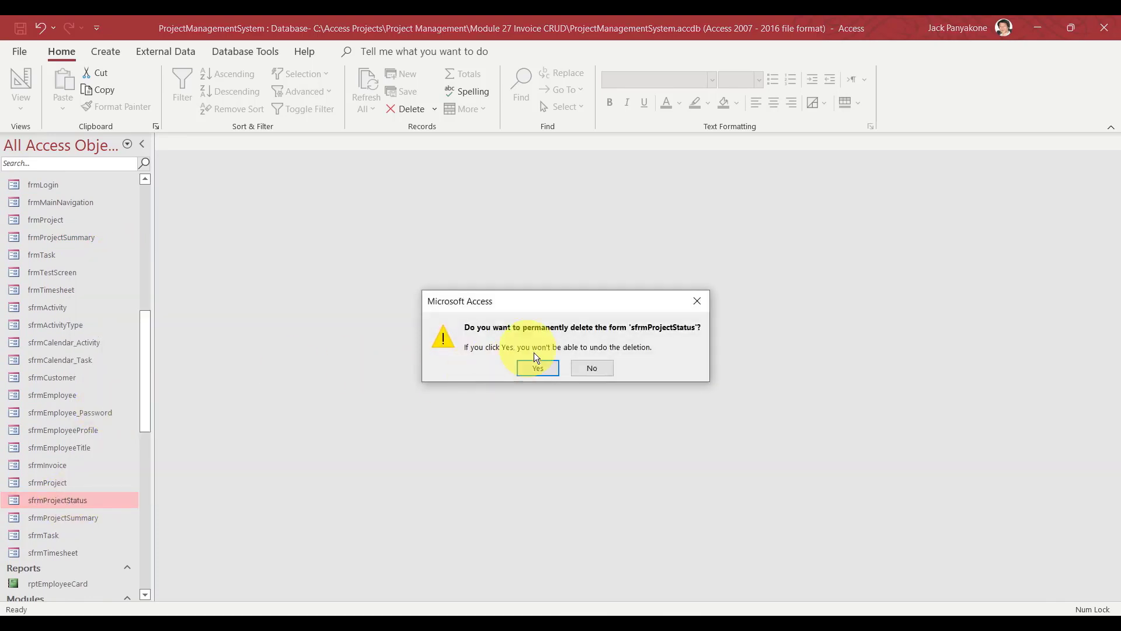
click(537, 368)
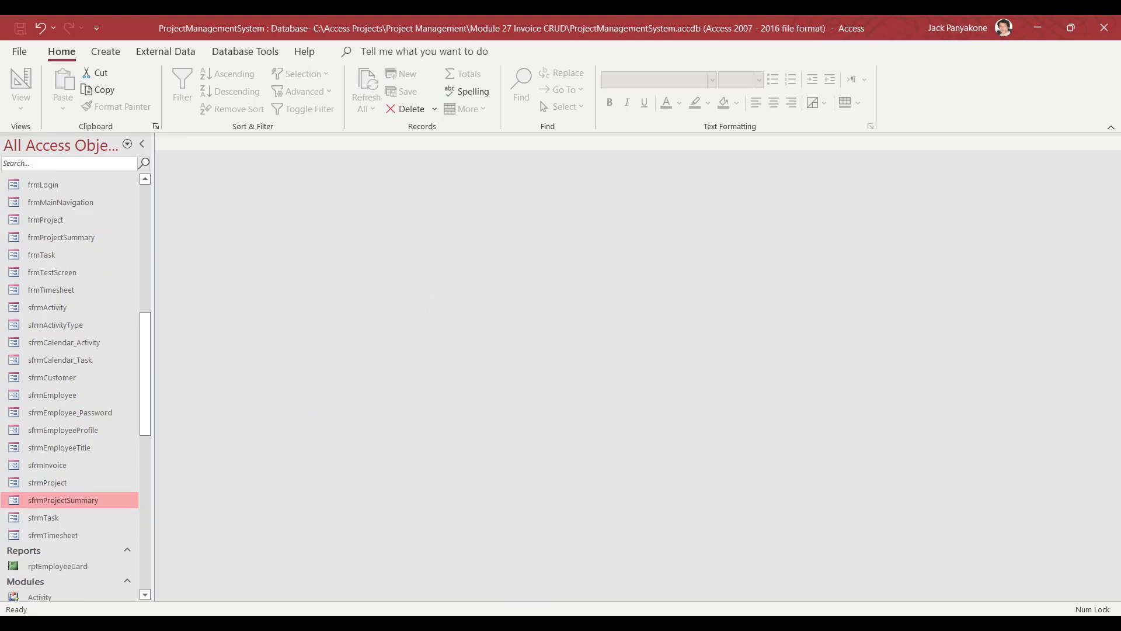
click(628, 614)
Recompile the project and dismiss the compile error.
click(656, 557)
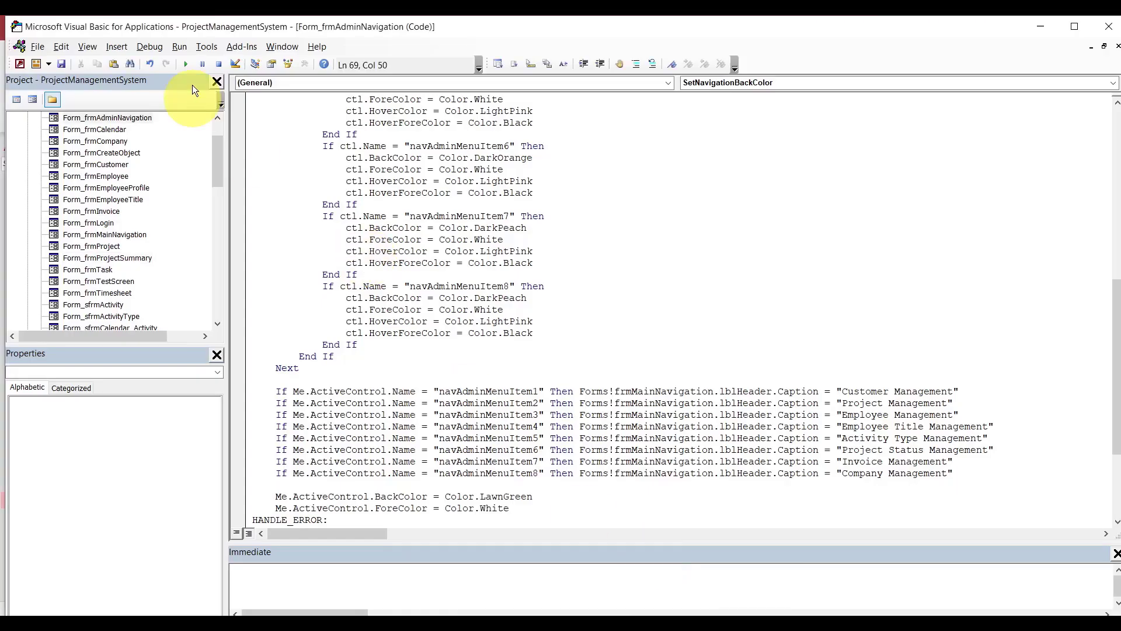
click(157, 44)
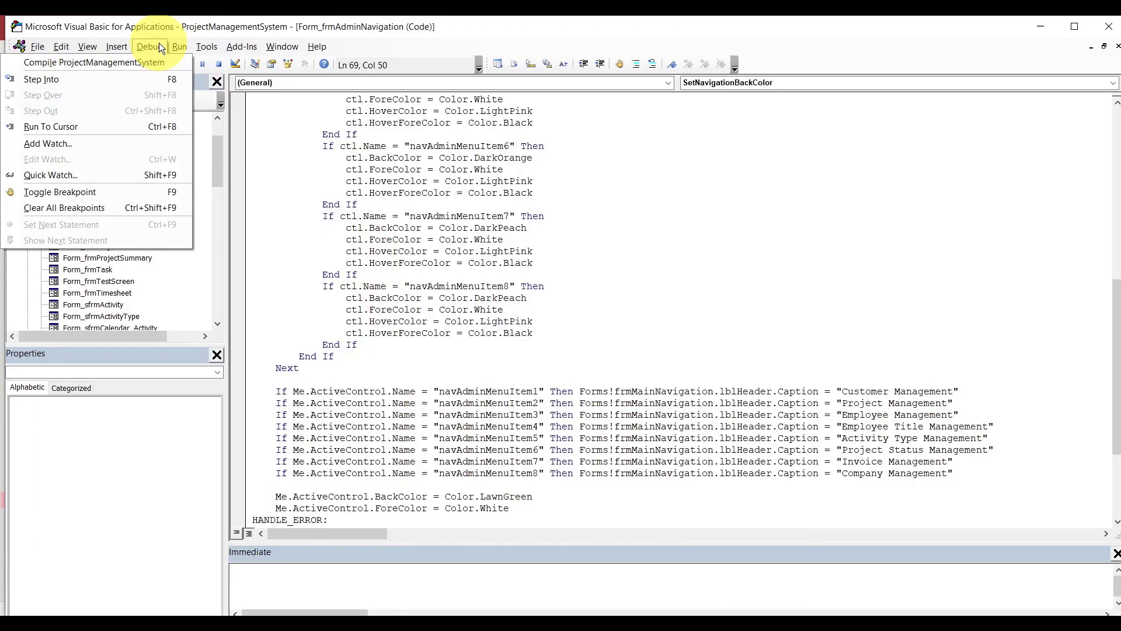
click(136, 63)
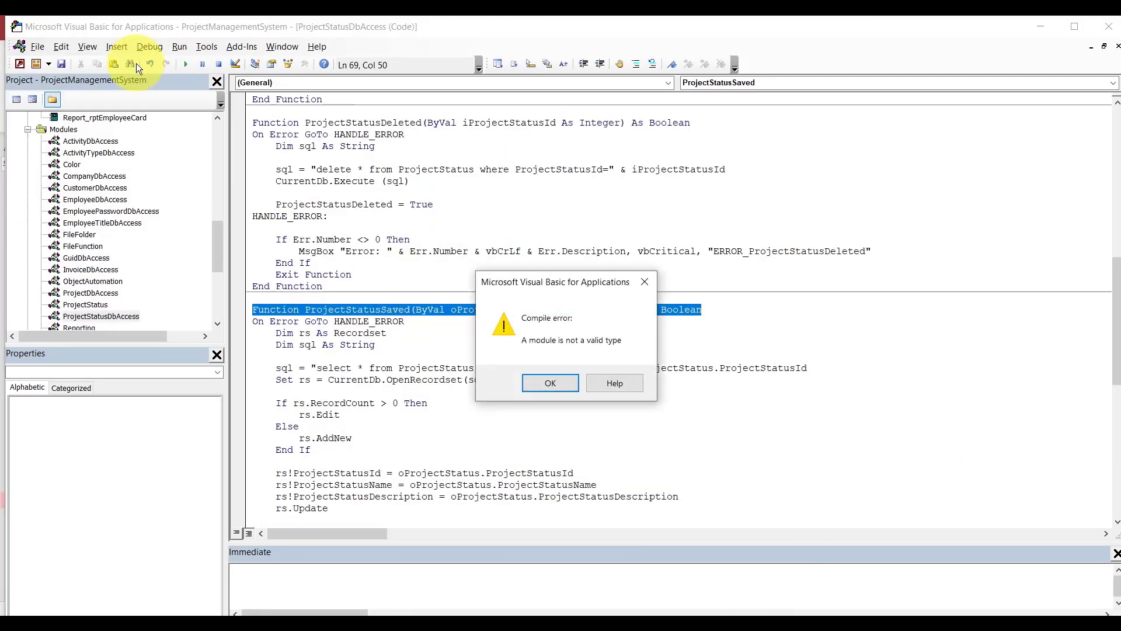
click(549, 383)
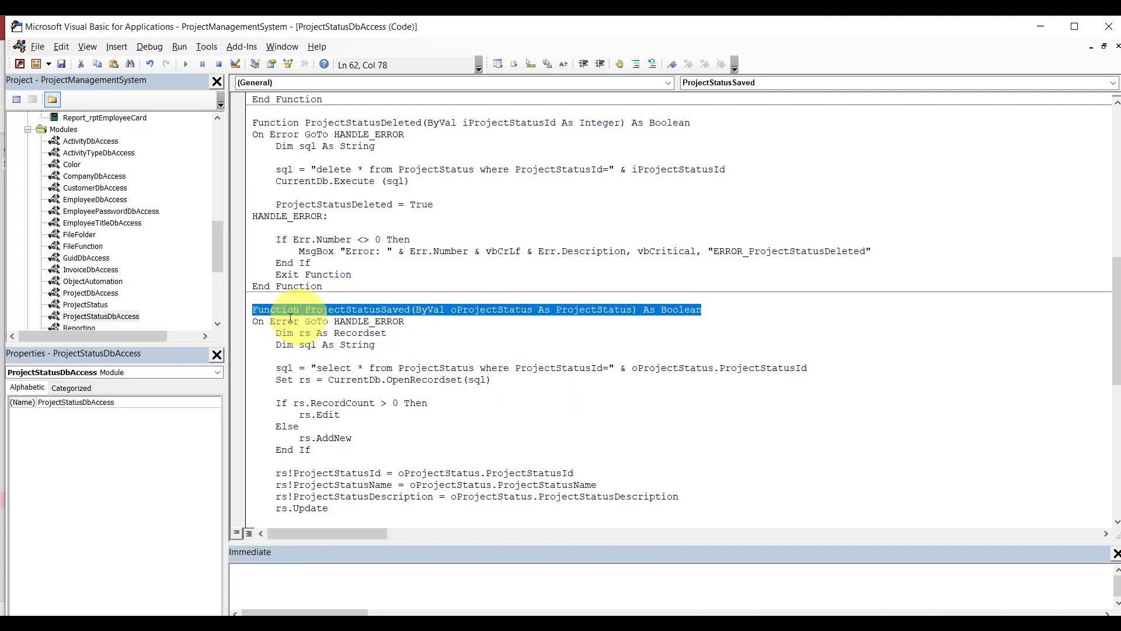
Remove the ProjectStatusDbAccess module without exporting it.
drag(220, 255, 220, 264)
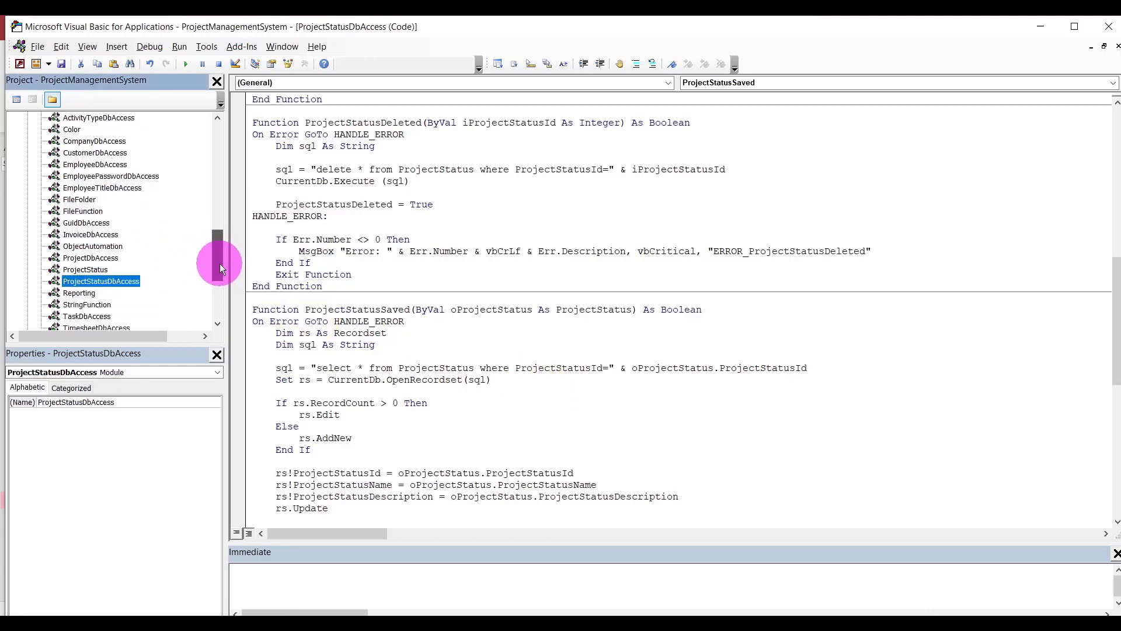
right_click(106, 284)
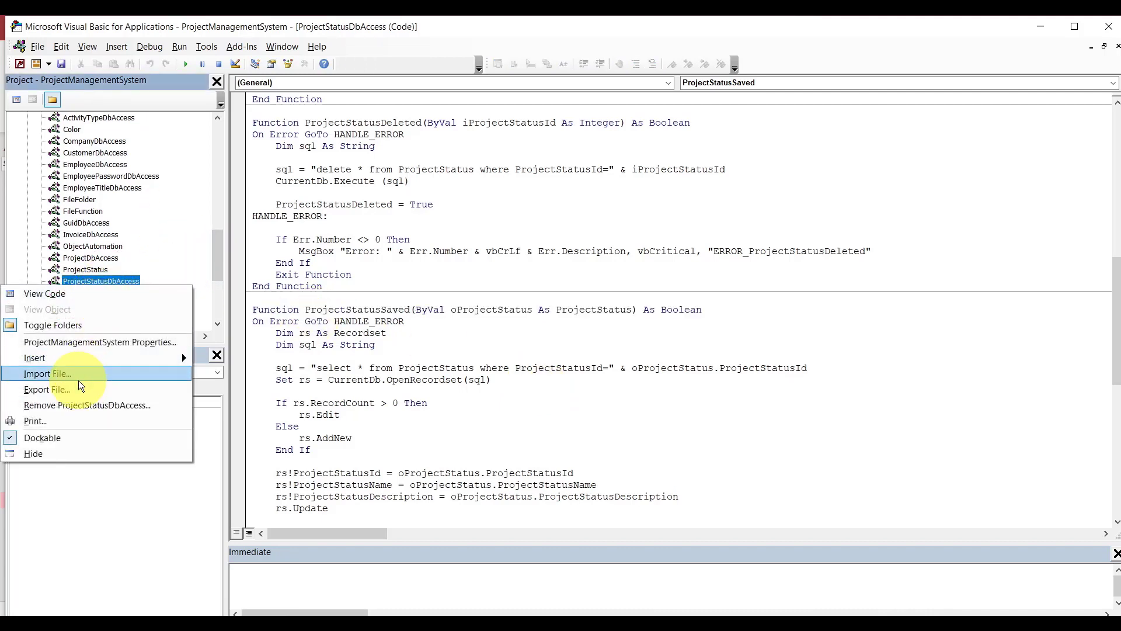
click(79, 404)
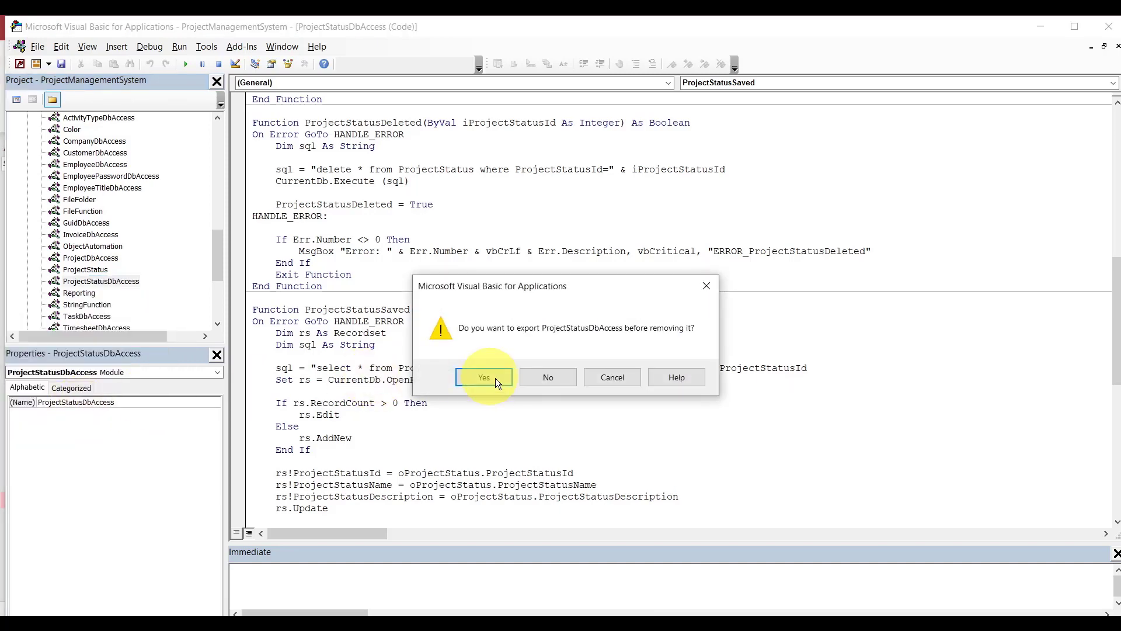
click(546, 377)
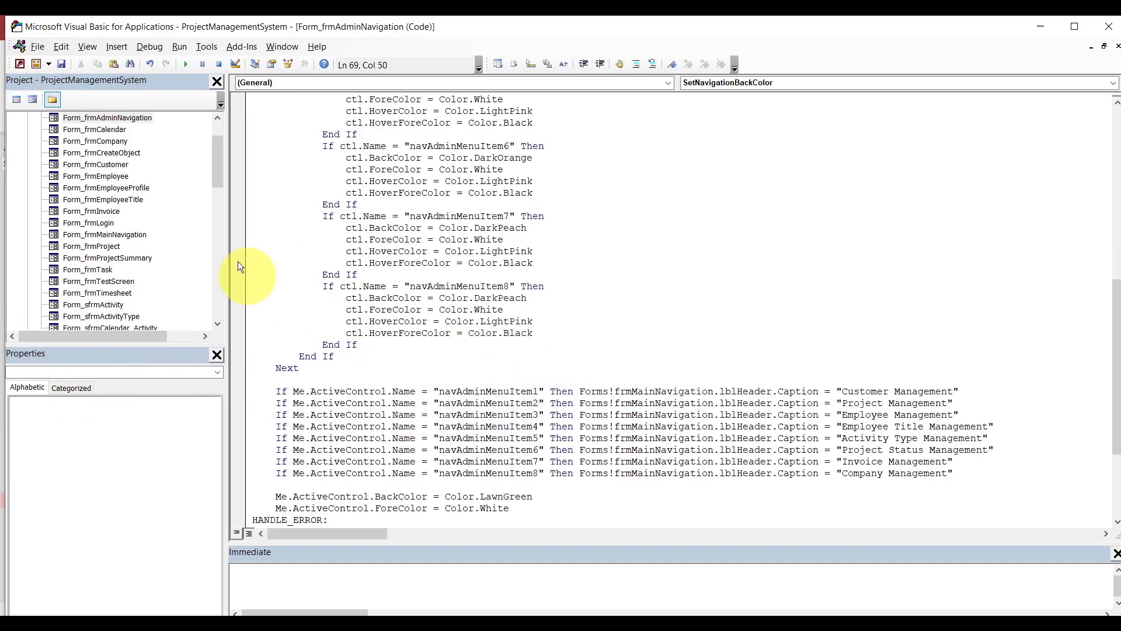
drag(217, 160, 212, 299)
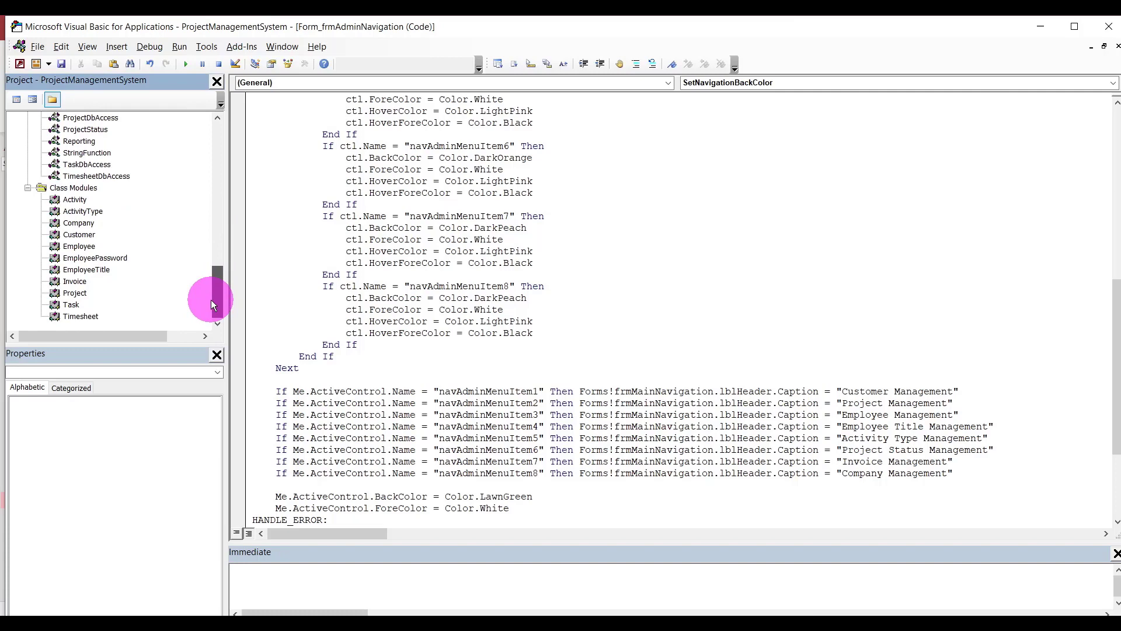
click(148, 44)
Compile, then replace NewEmployeeNumber with NewInvoiceNumber on the INV-00001 and INV-0000 lines.
click(138, 59)
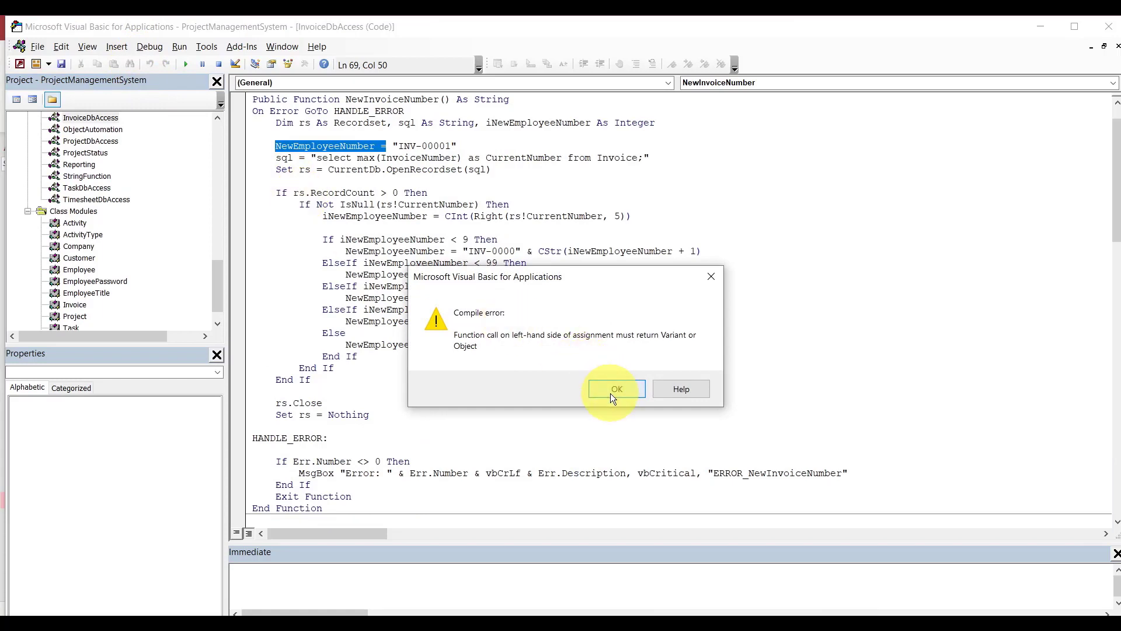
click(611, 394)
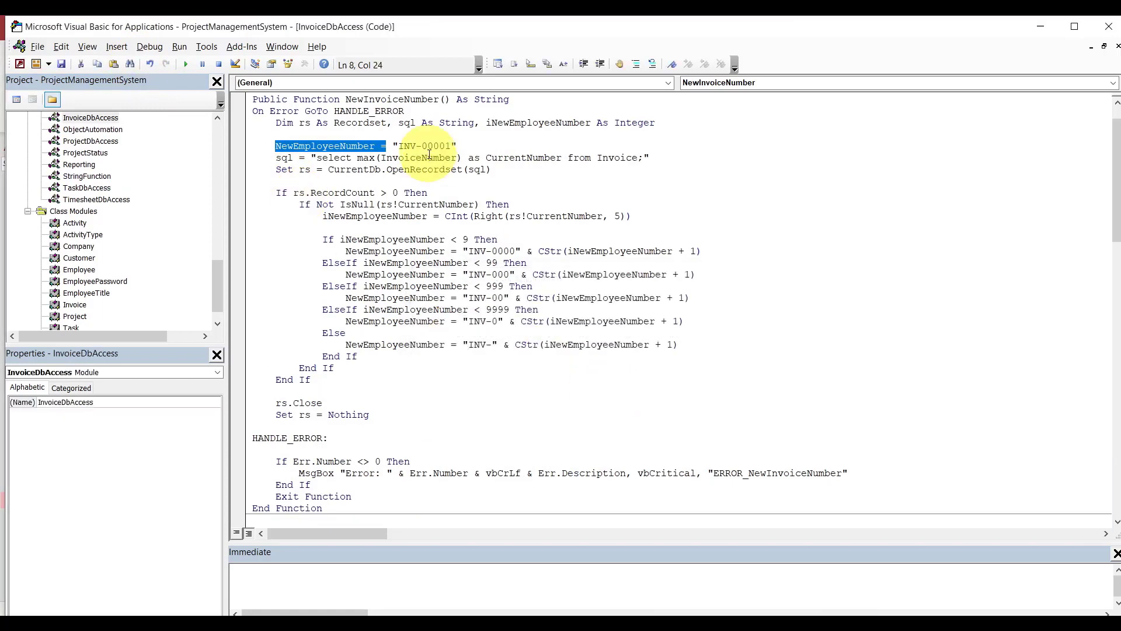
click(404, 98)
double_click(403, 98)
key(ctrl+c)
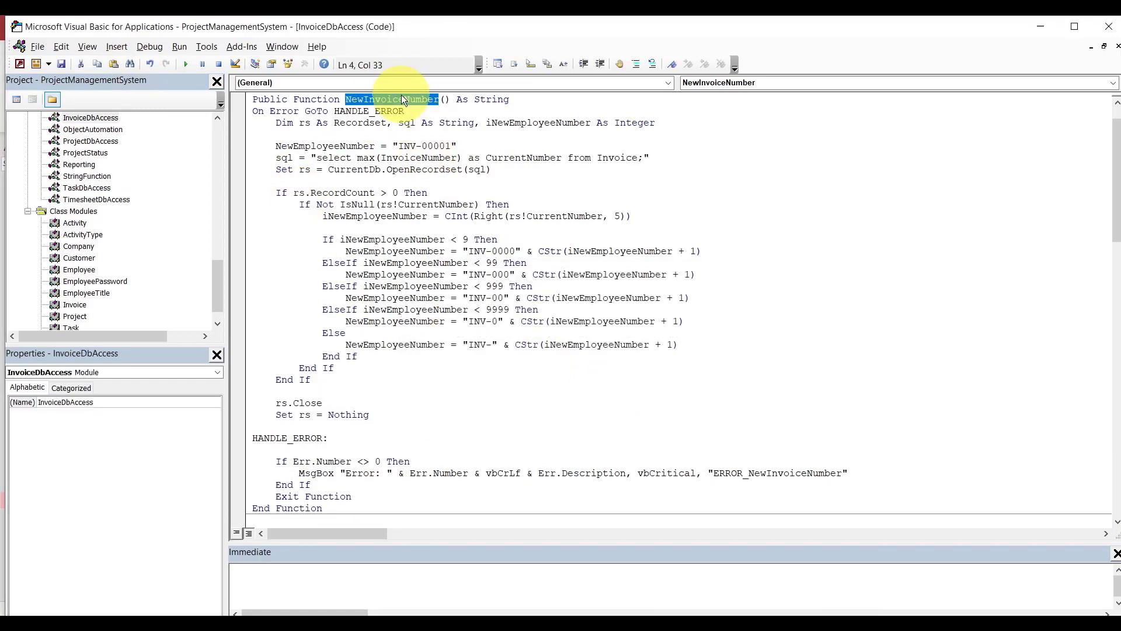
double_click(351, 146)
key(ctrl+v)
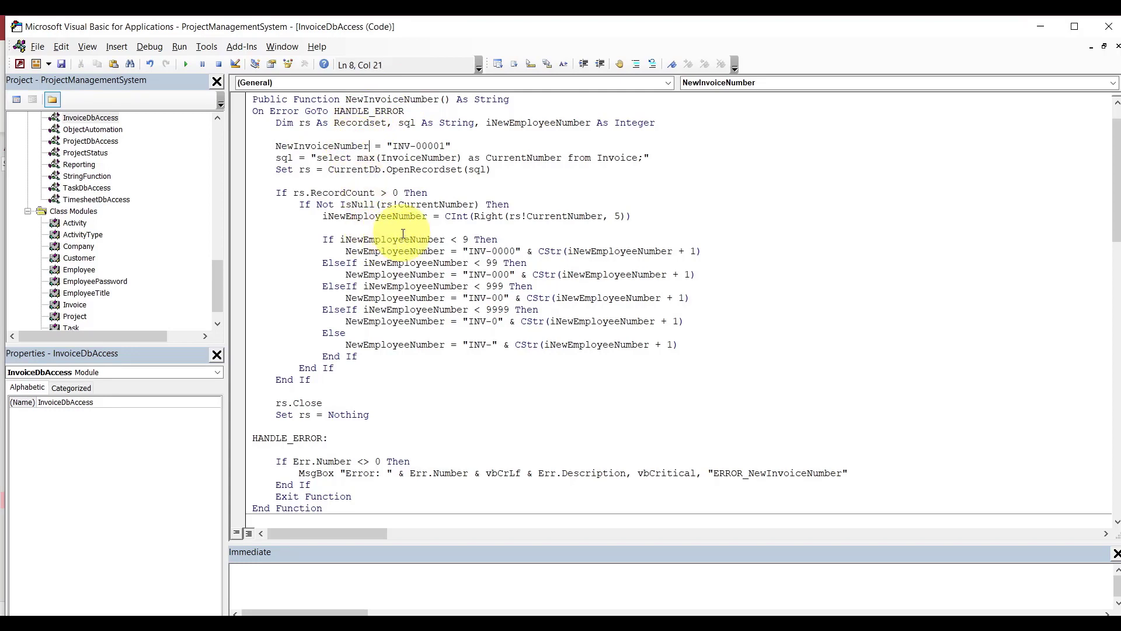
double_click(394, 250)
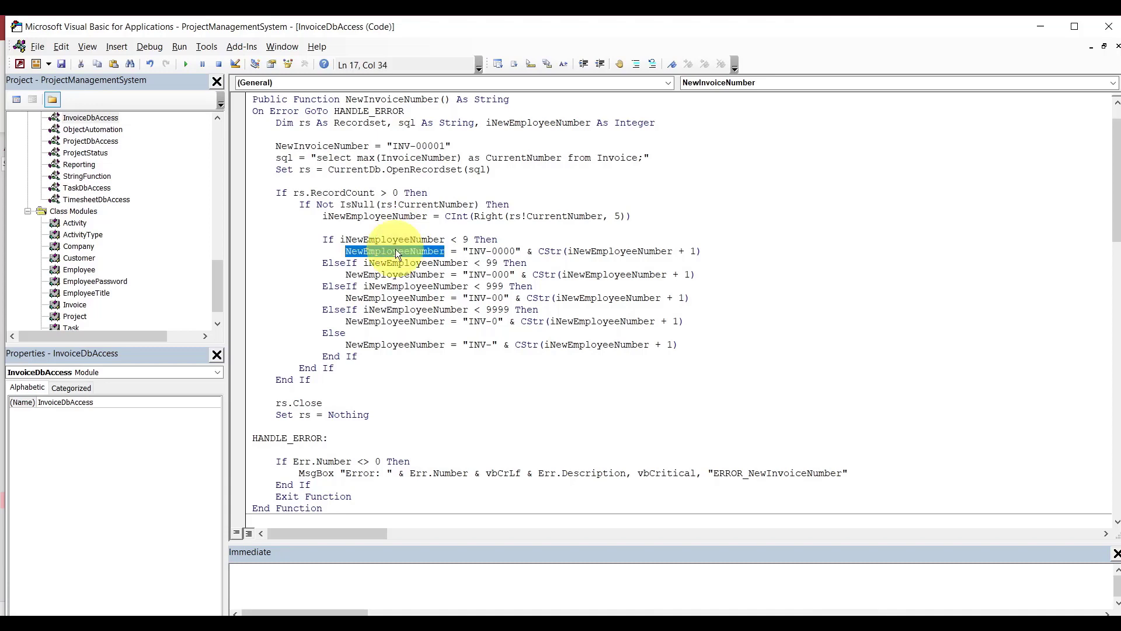
key(ctrl+v)
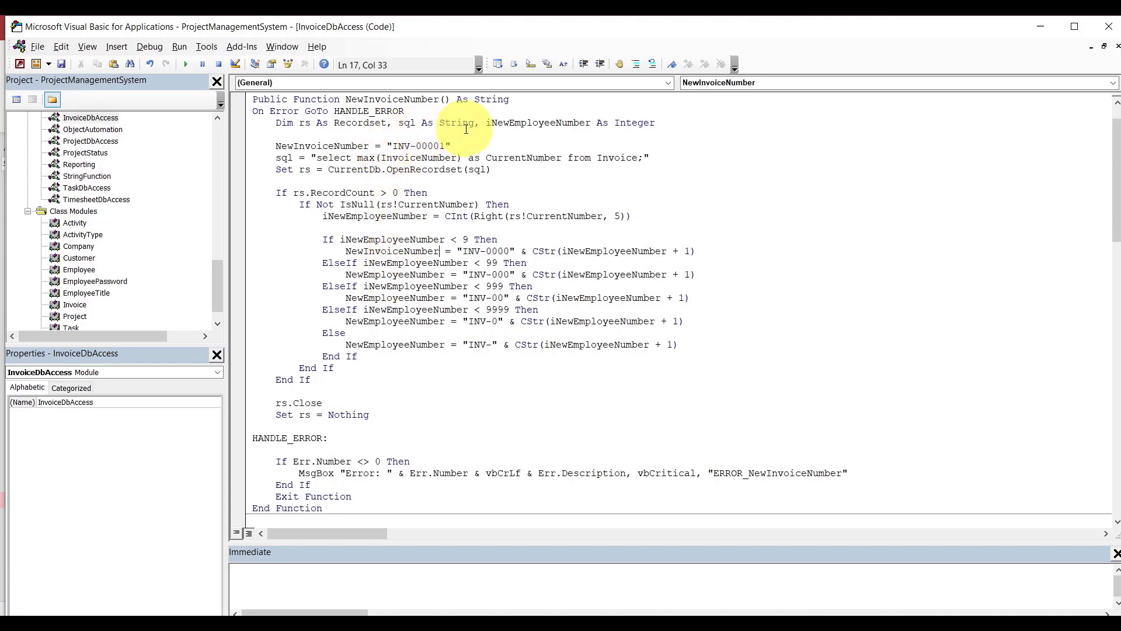
Replace all iNewEmployeeNumber with iNewInvoiceNumber within the numbering block (10 replacements).
click(510, 123)
drag(510, 123, 557, 122)
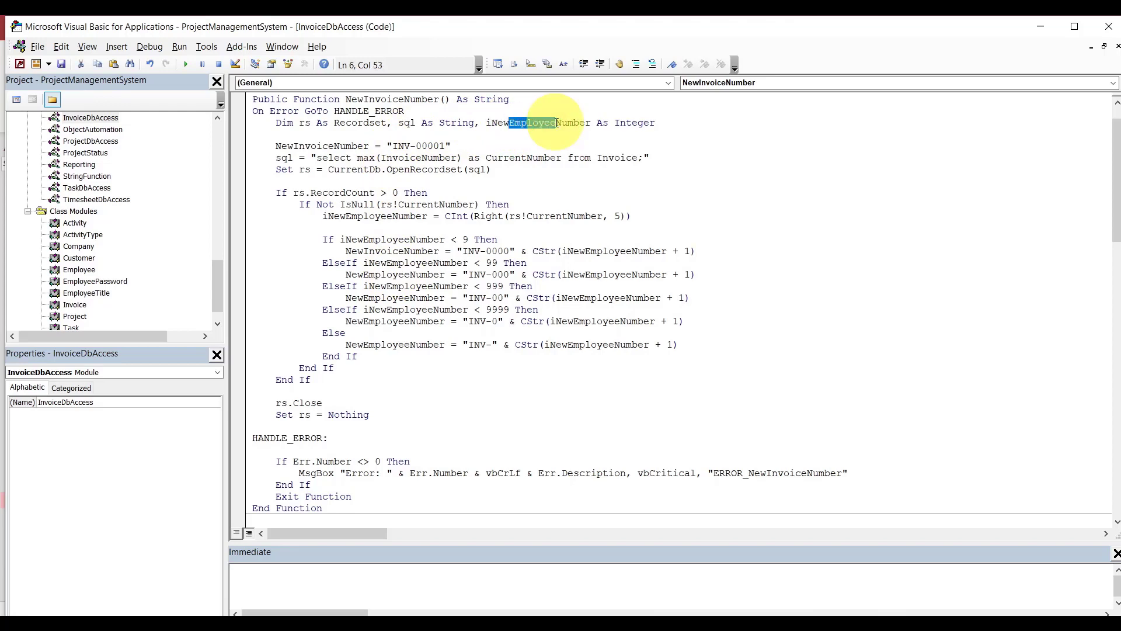
double_click(552, 124)
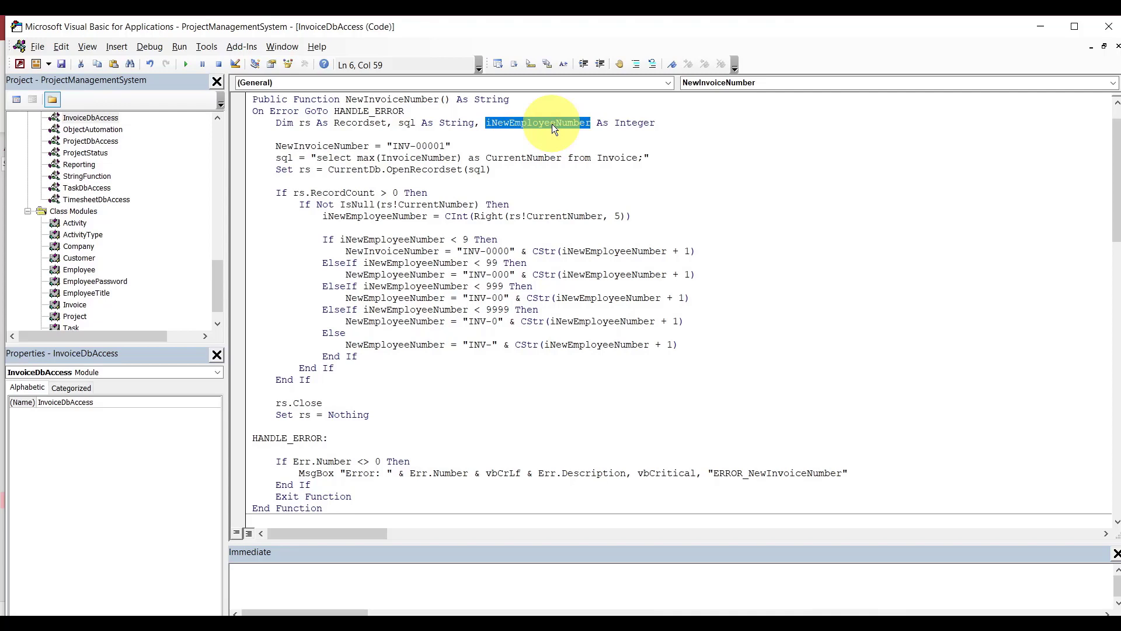
key(ctrl+f)
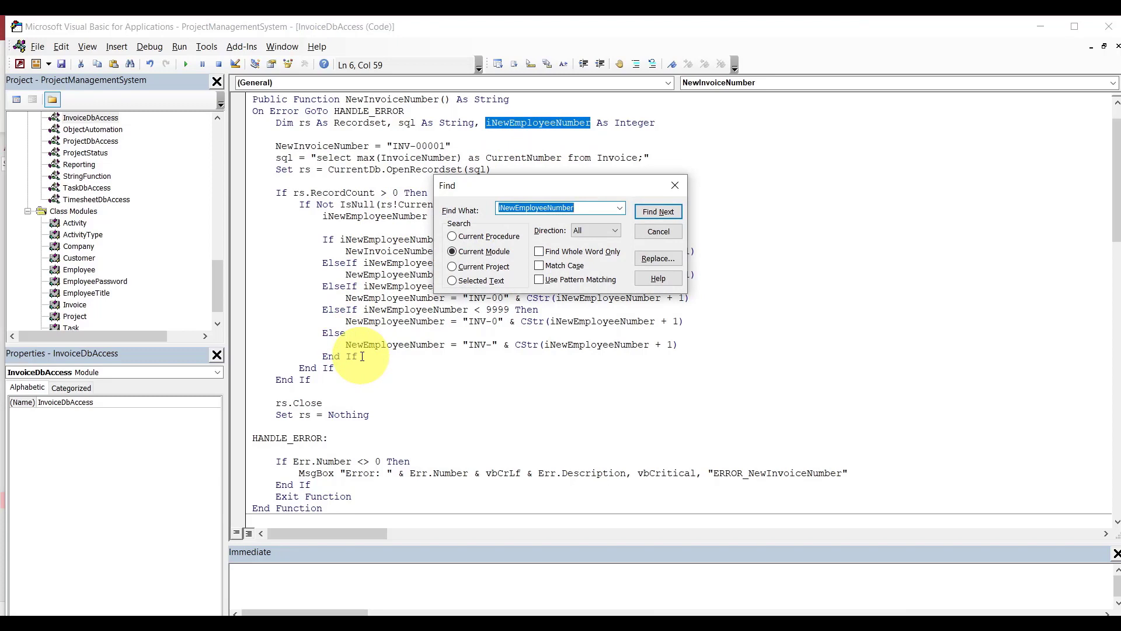
drag(362, 356, 237, 216)
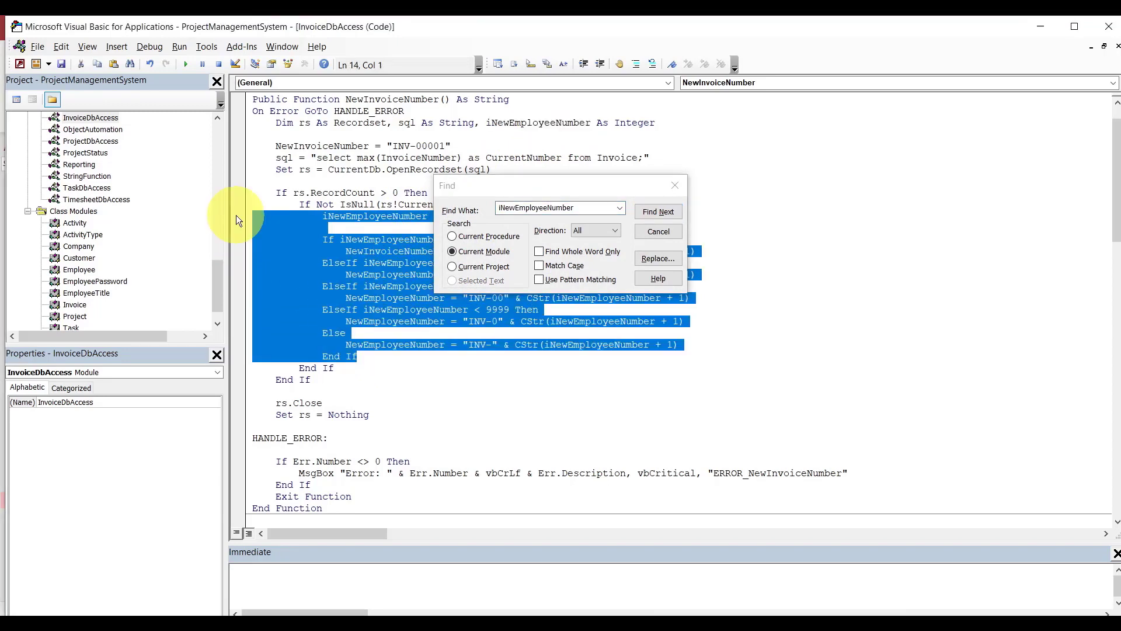
click(652, 258)
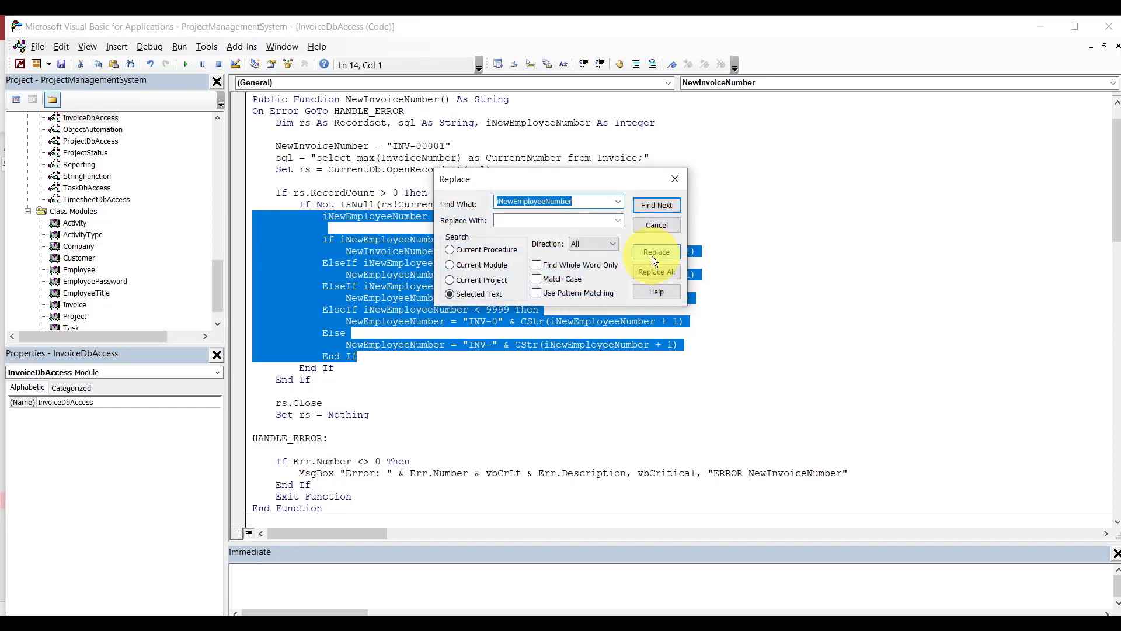
key(Tab)
text(iN)
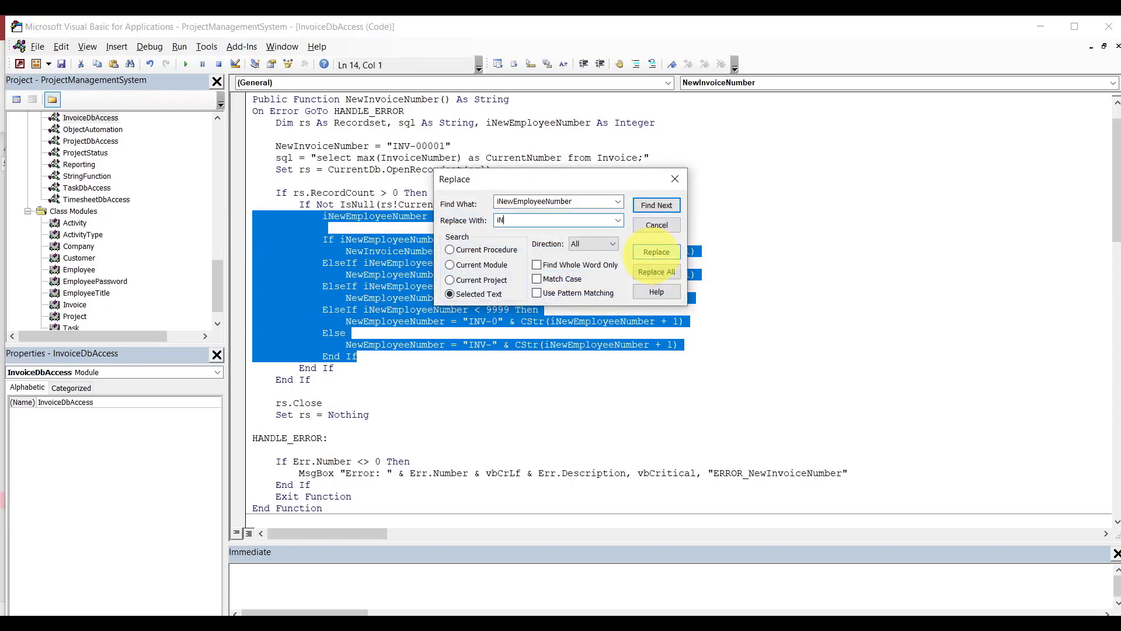
text(ewInvoiceNumber)
click(664, 271)
click(644, 379)
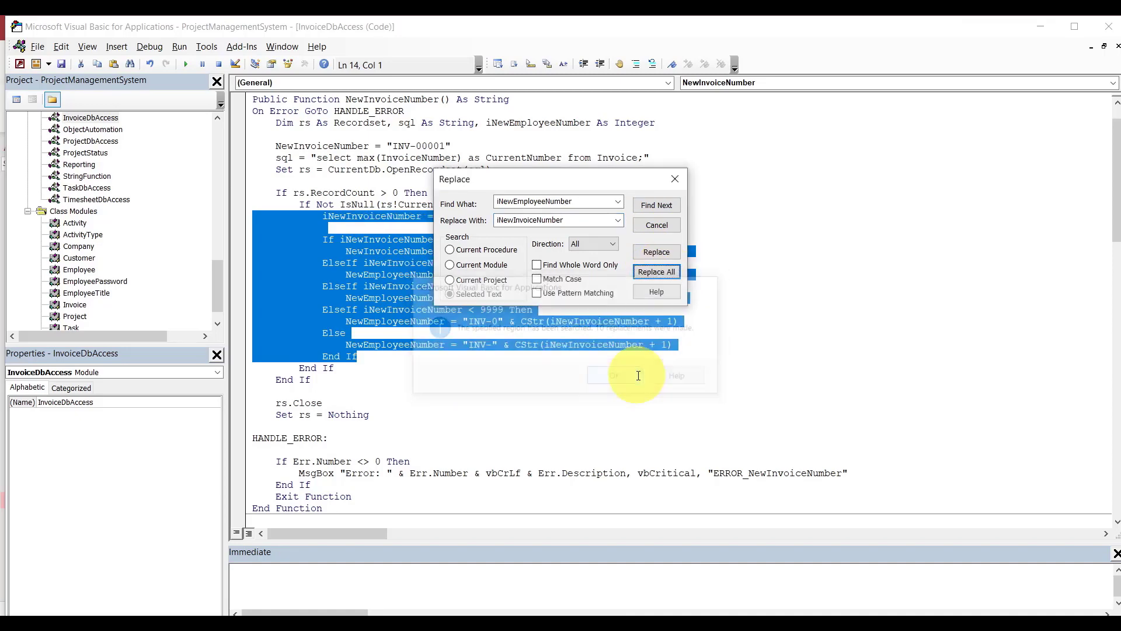
click(675, 180)
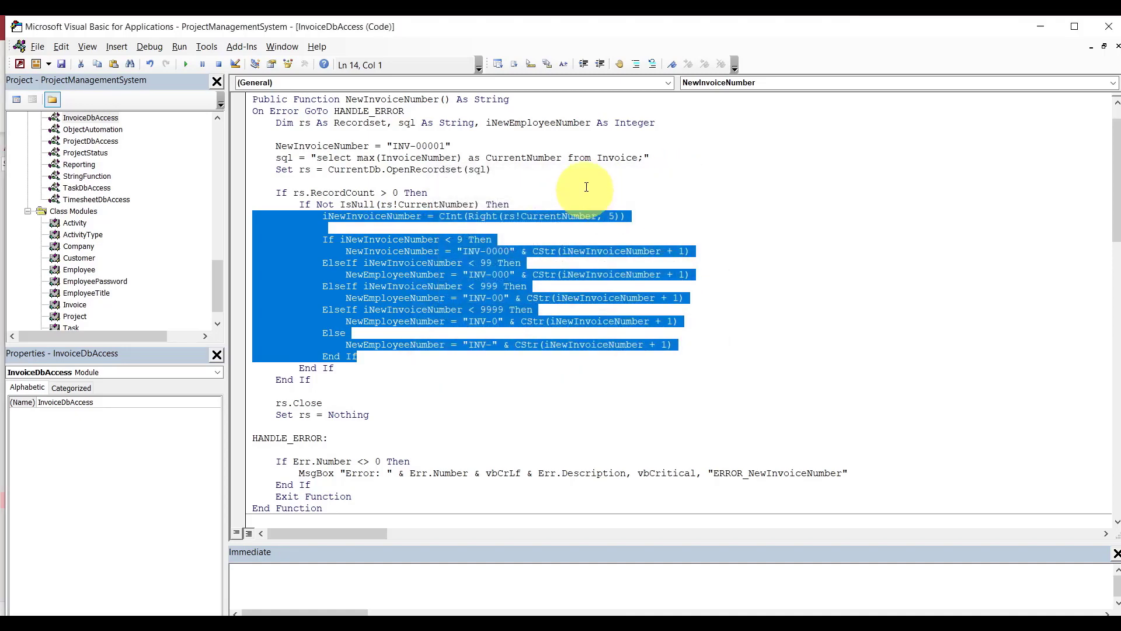
click(586, 181)
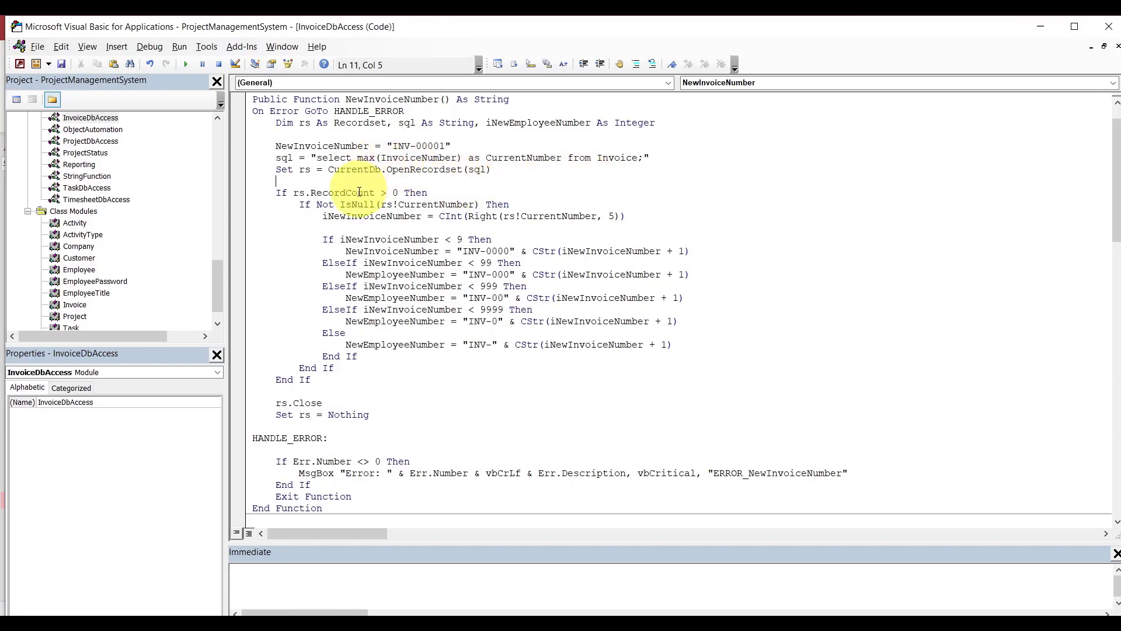
click(342, 135)
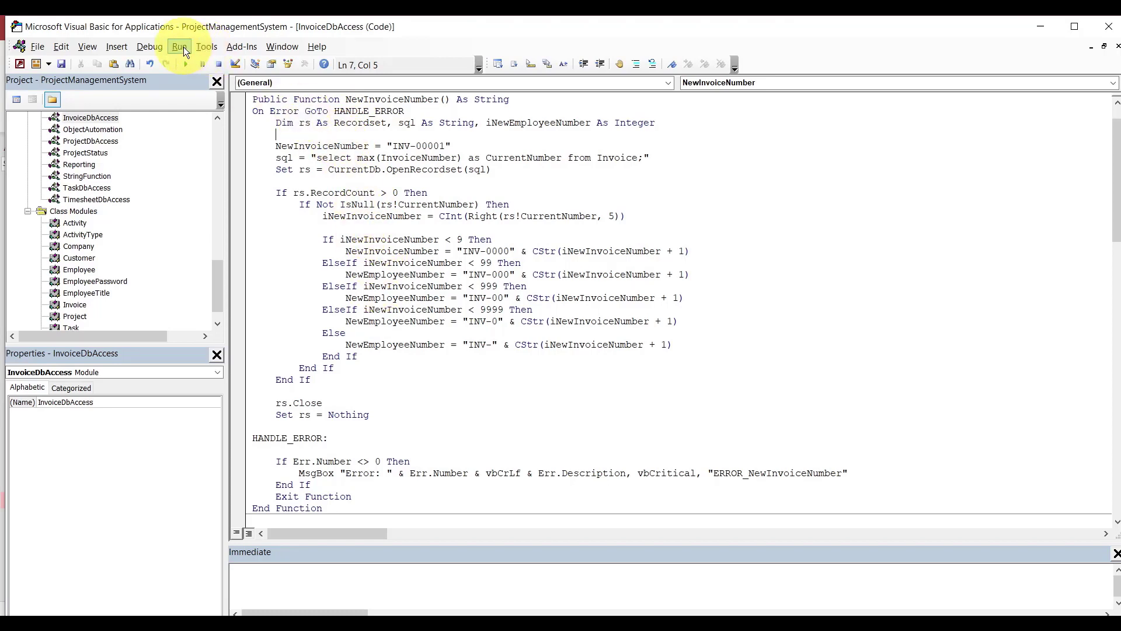
Compile and rename the declared counter variable to iNewInvoiceNumber.
click(154, 46)
click(144, 63)
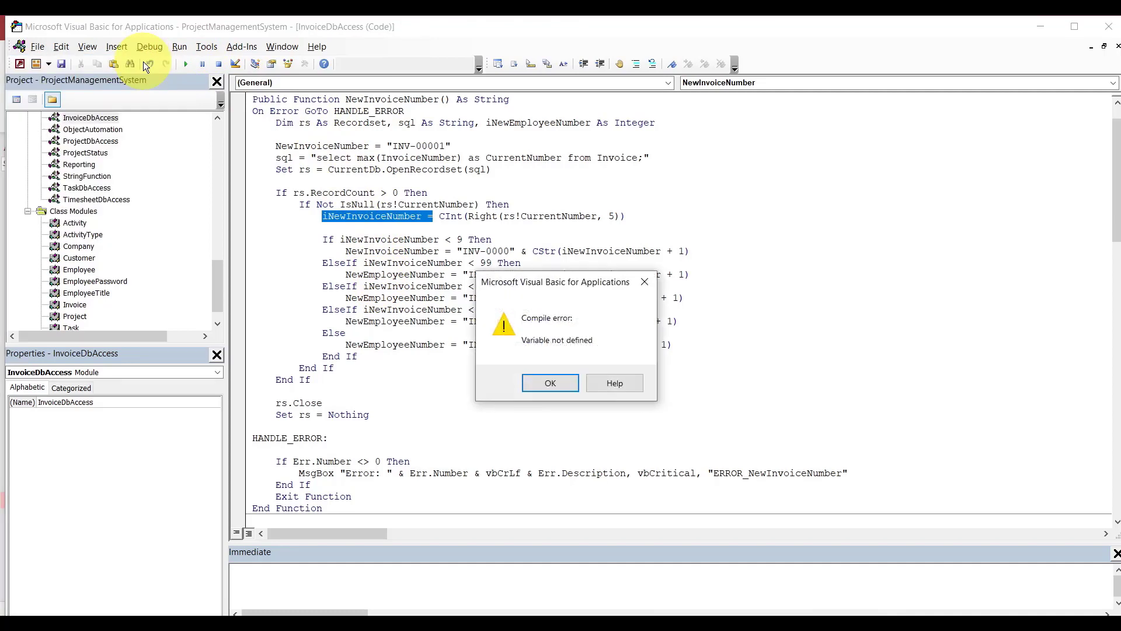
click(549, 384)
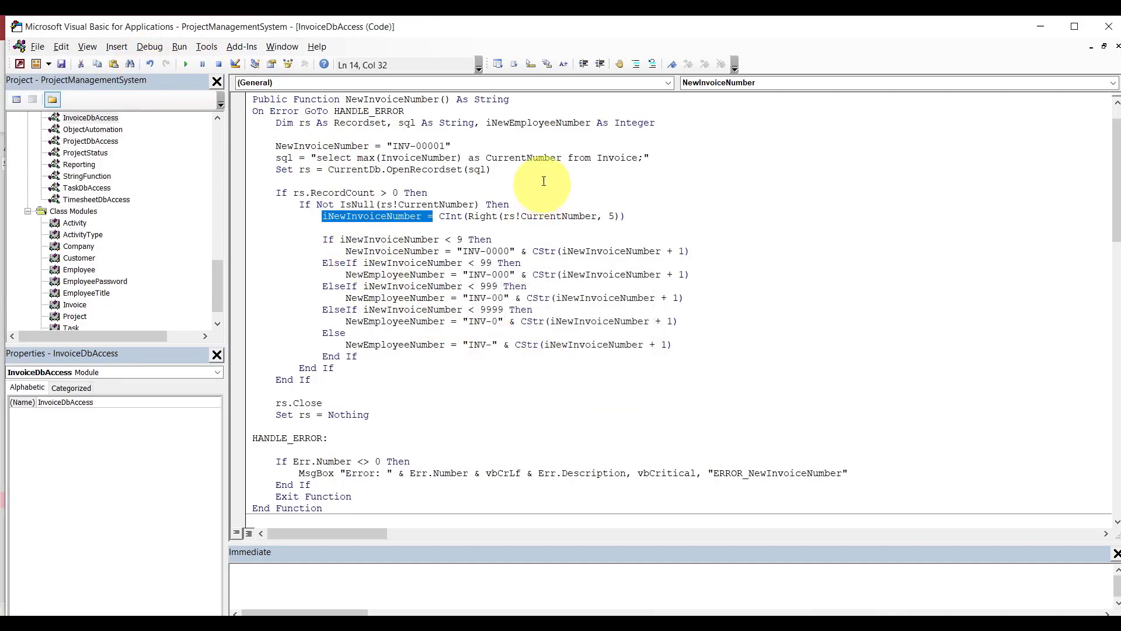
double_click(536, 124)
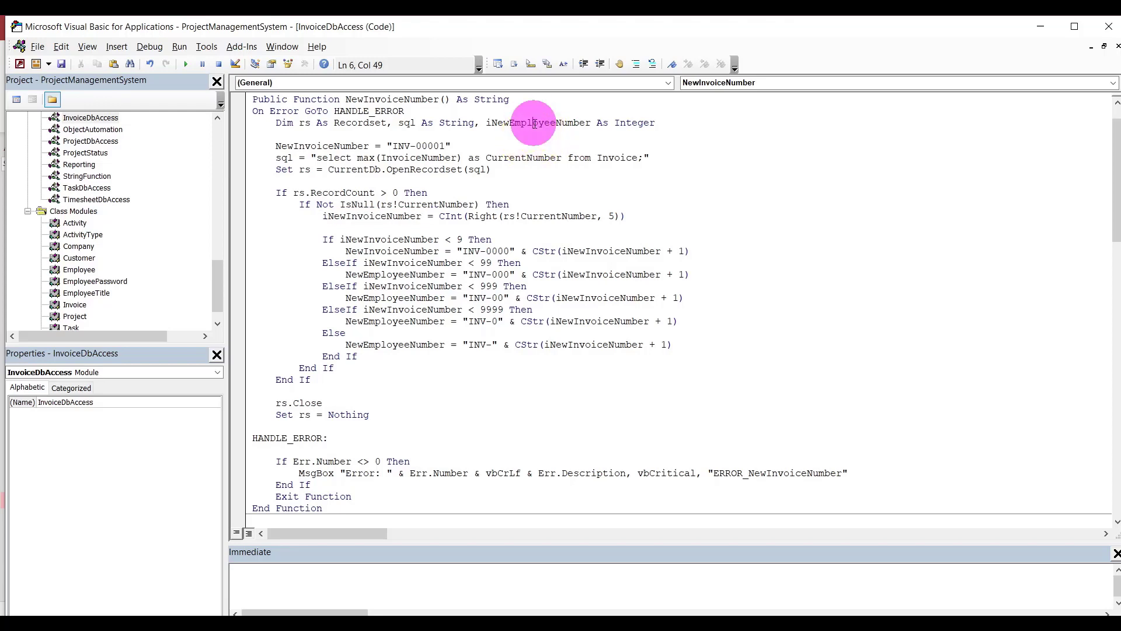
double_click(402, 217)
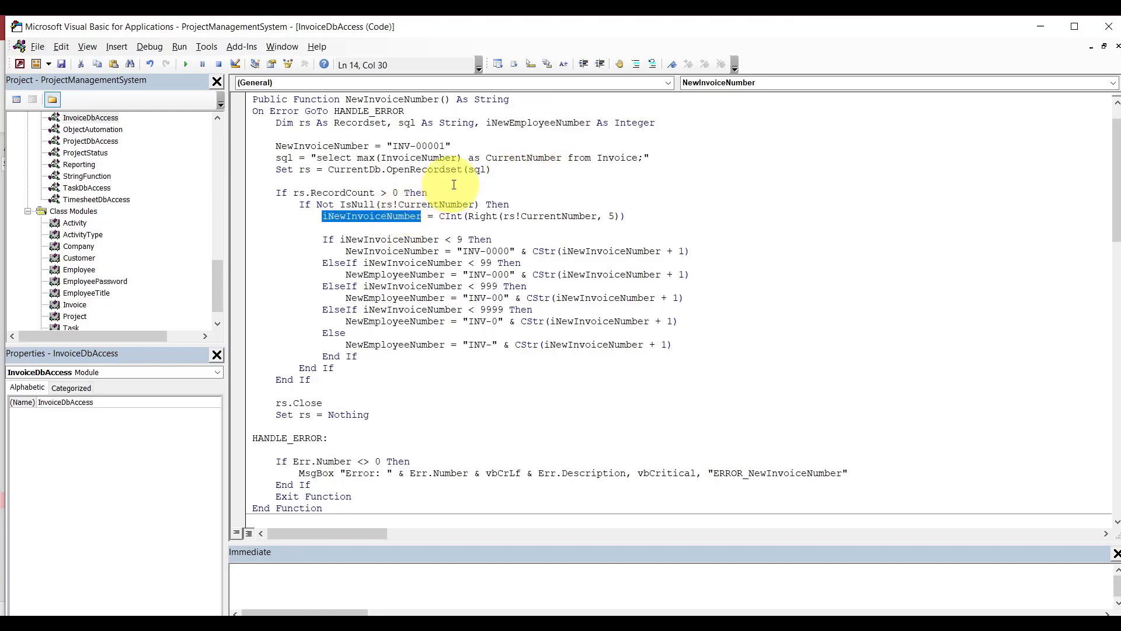
double_click(503, 123)
key(ctrl+v)
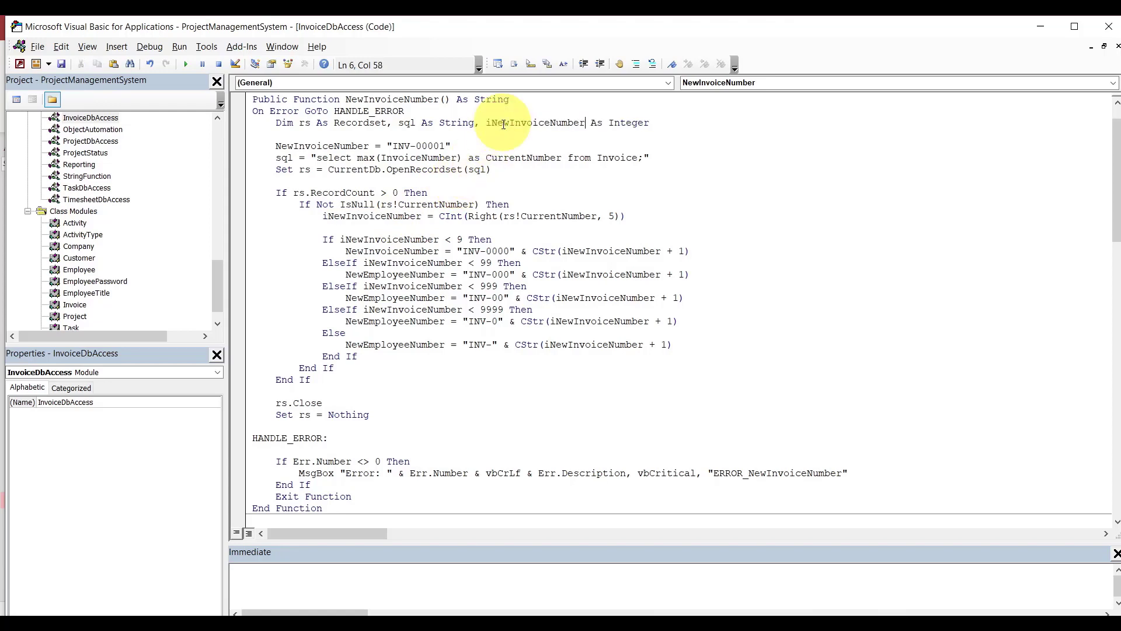
click(498, 144)
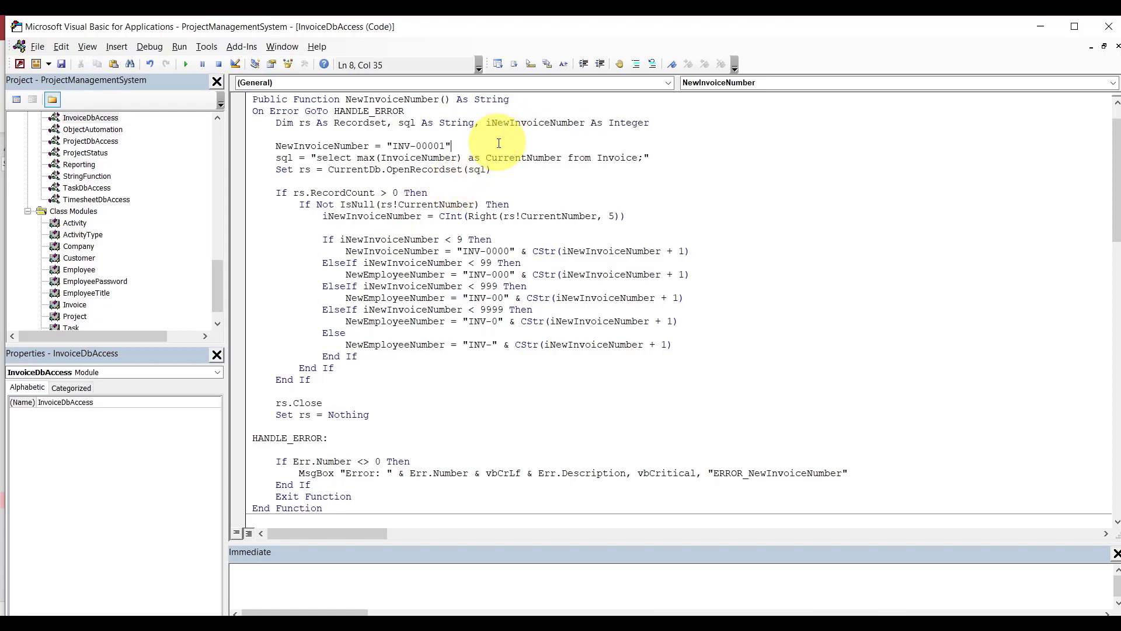
Recompile, then change NewEmployeeNumber to NewInvoiceNumber on lines 19, 21, 23 and 25.
click(145, 44)
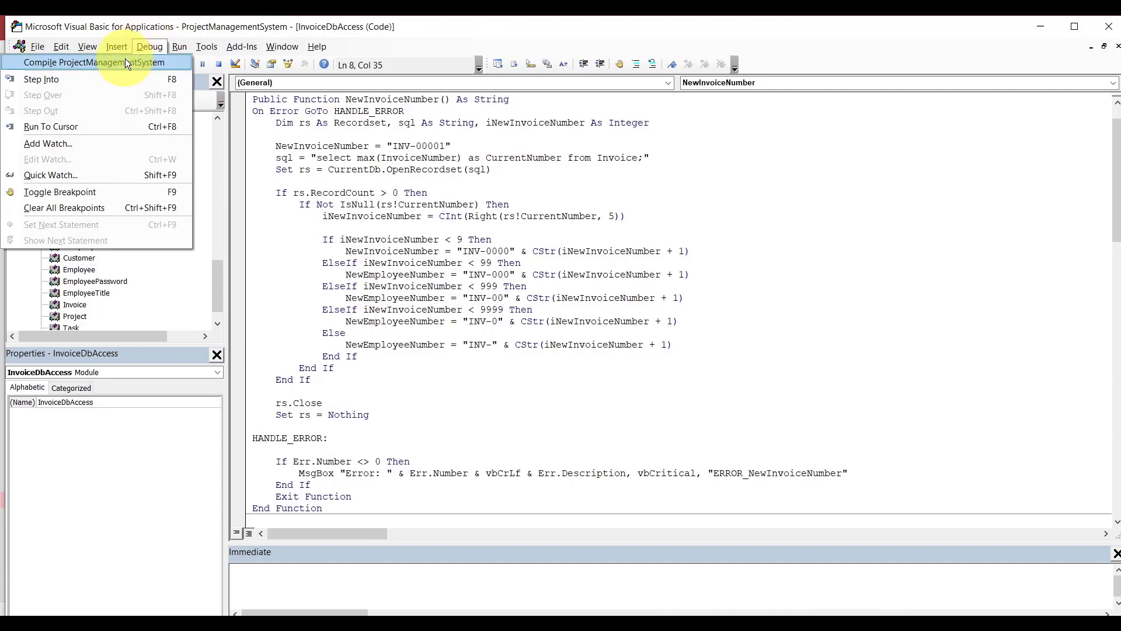
click(125, 59)
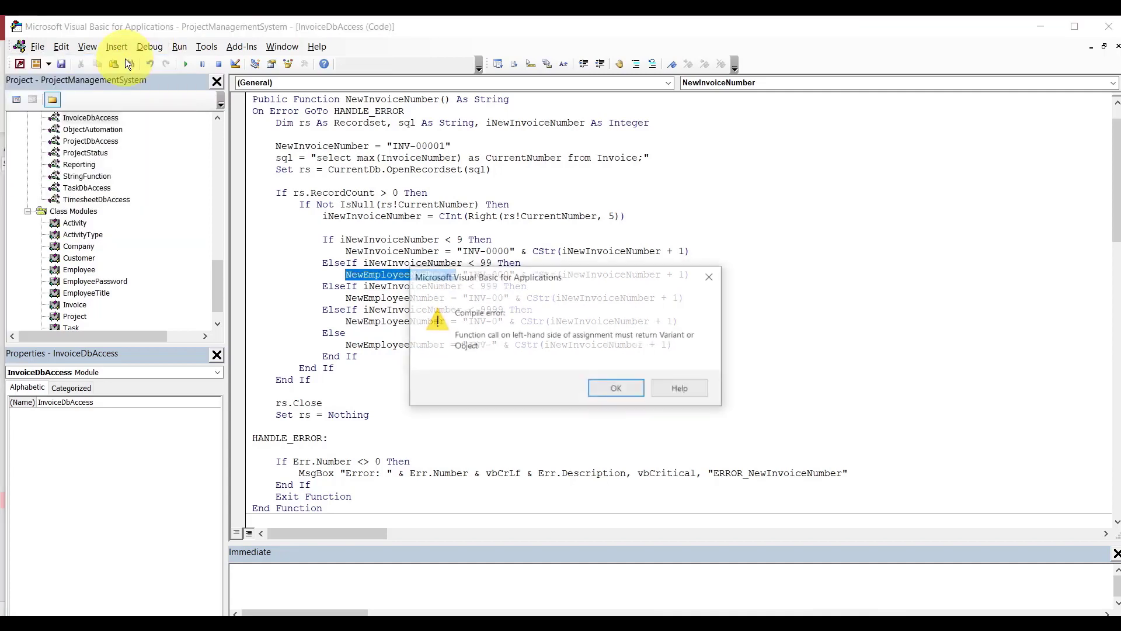
click(615, 390)
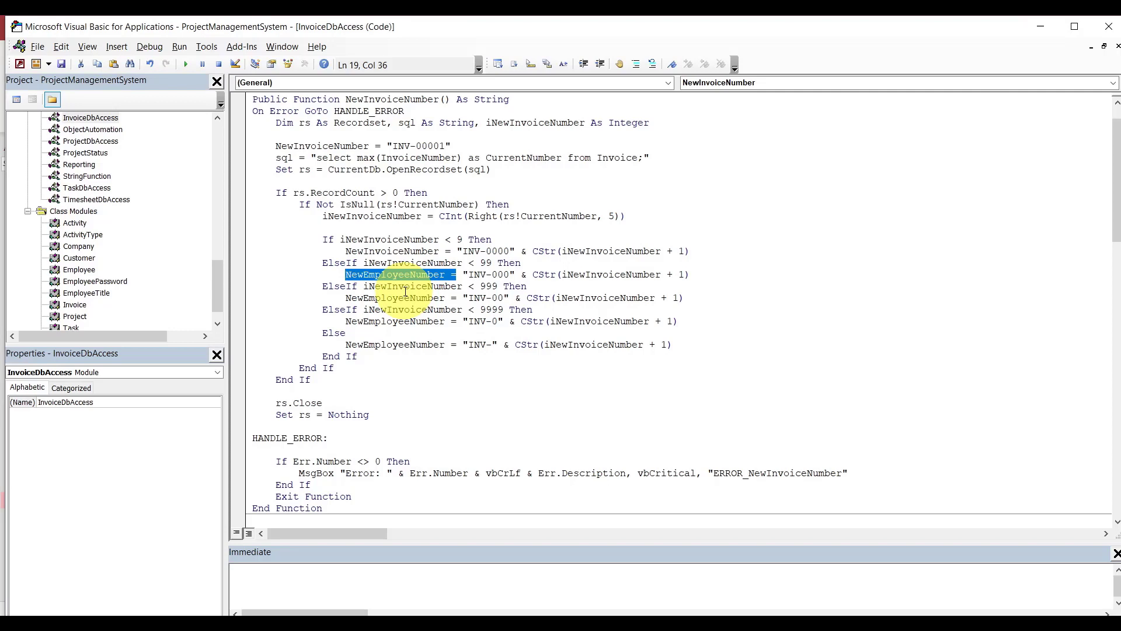
double_click(368, 101)
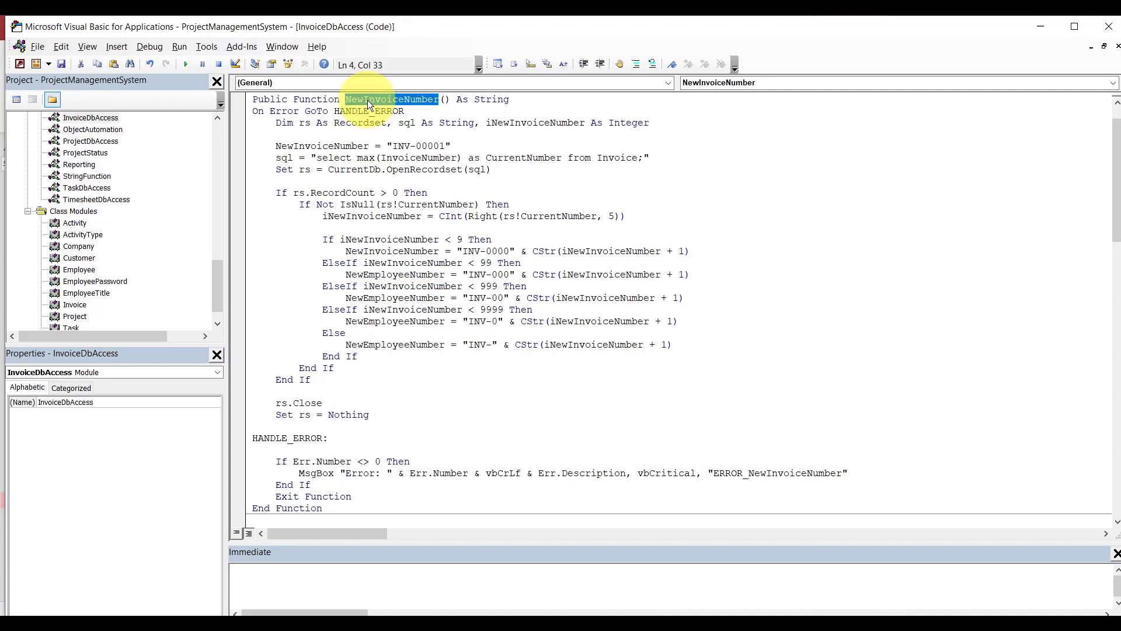
double_click(367, 276)
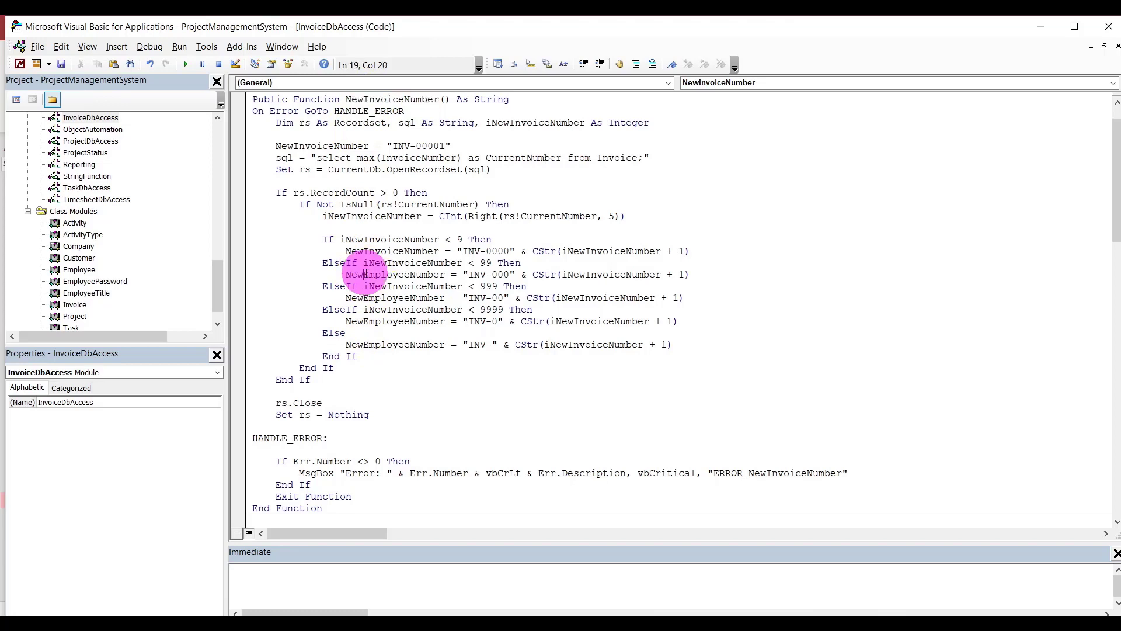
text(NewInvoiceNumber)
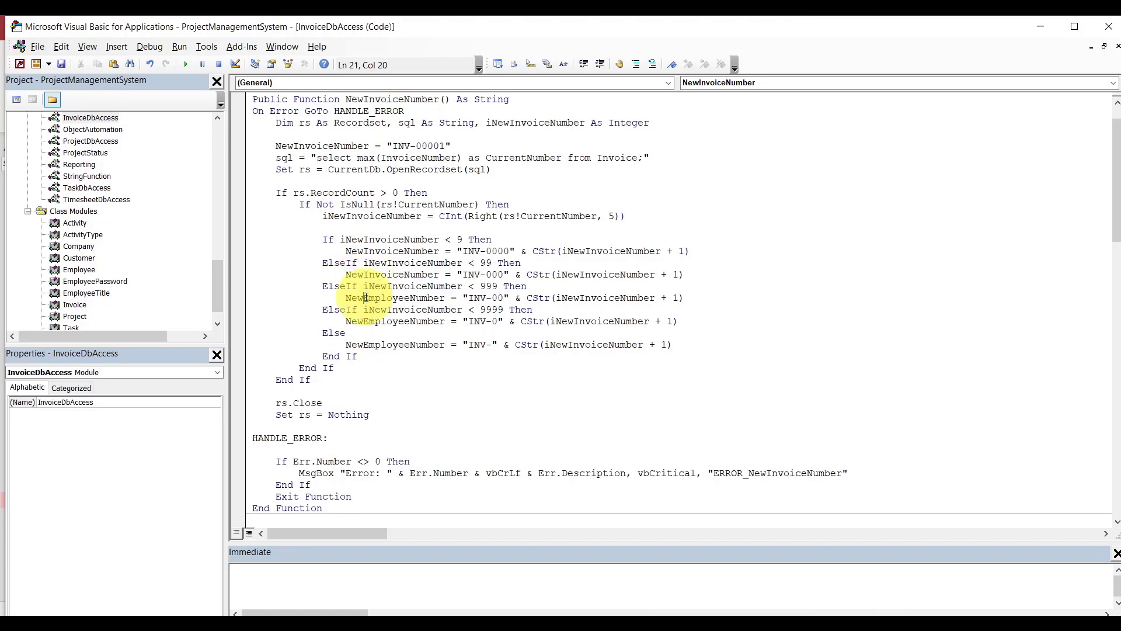
double_click(366, 298)
text(NewInvoiceNumber)
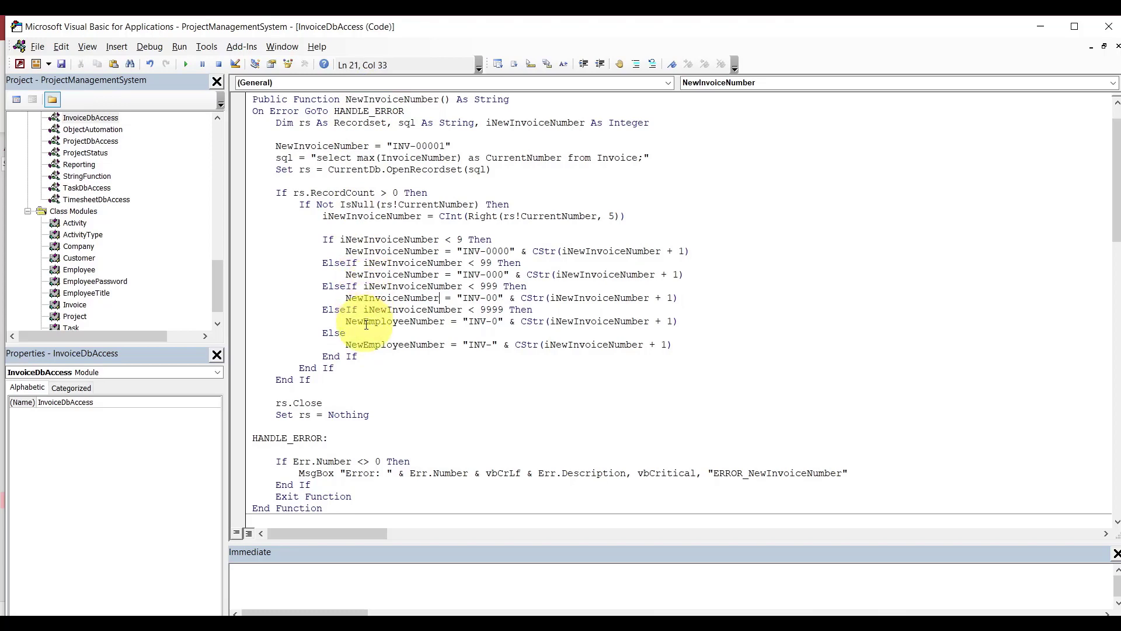
double_click(363, 320)
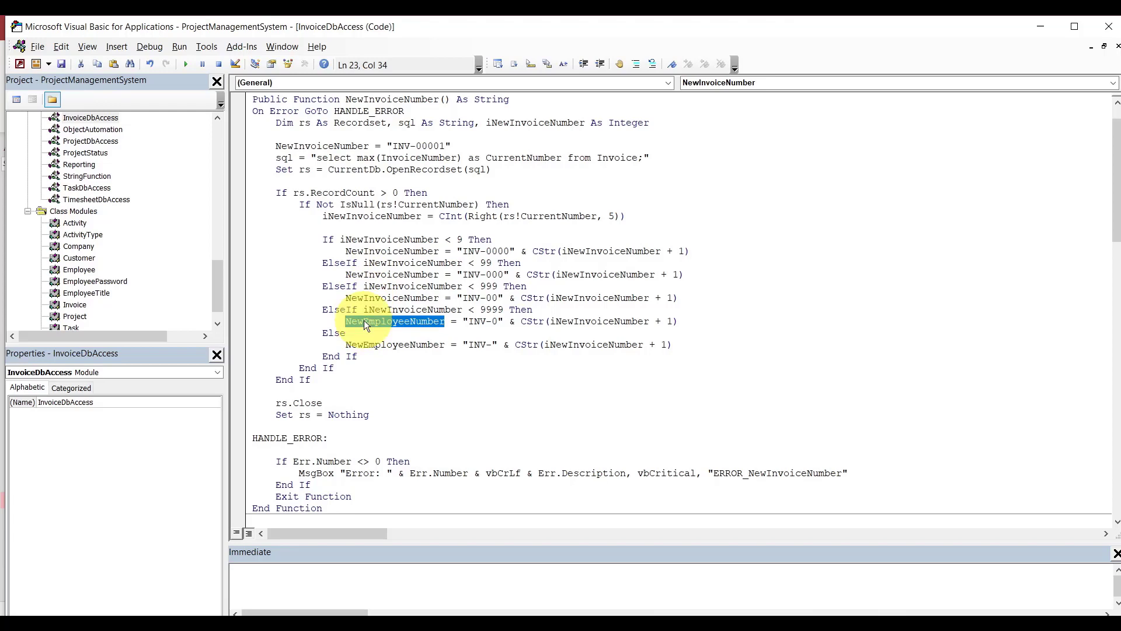
text(NewInvoiceNumber)
click(374, 345)
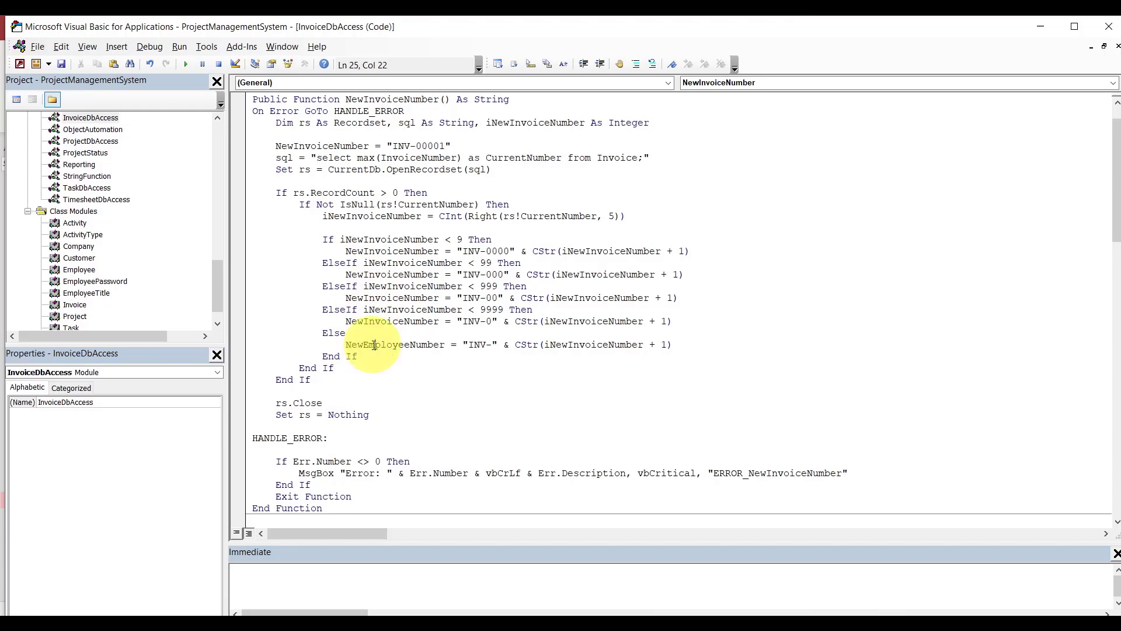
double_click(374, 344)
text(NewInvoiceNumber)
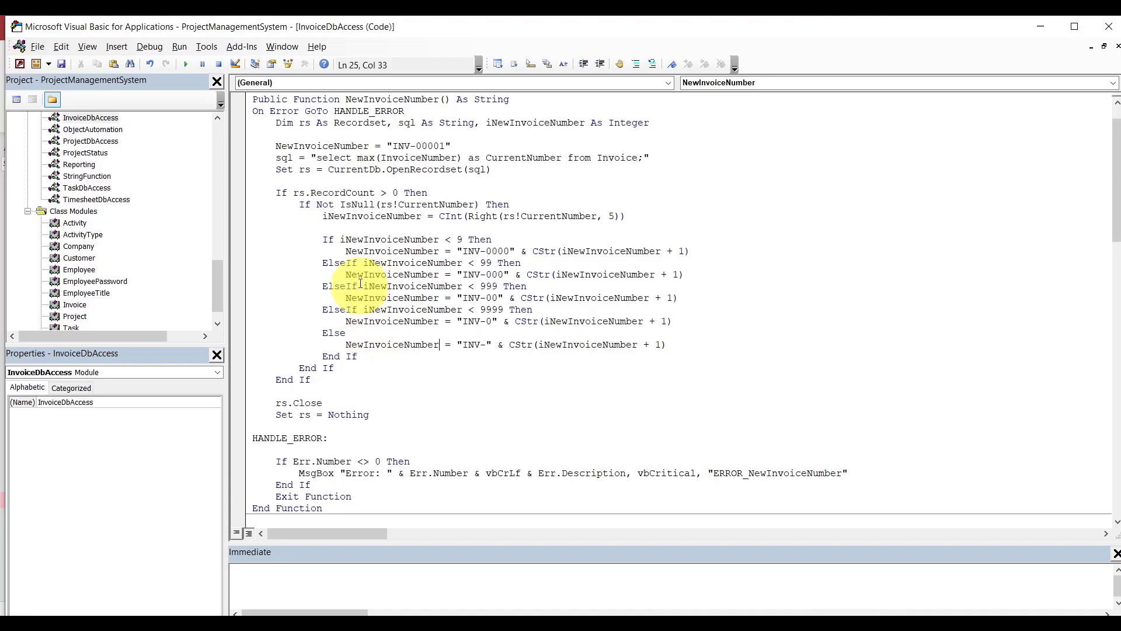
Save the module and compile the ProjectManagementSystem project.
click(61, 64)
click(150, 46)
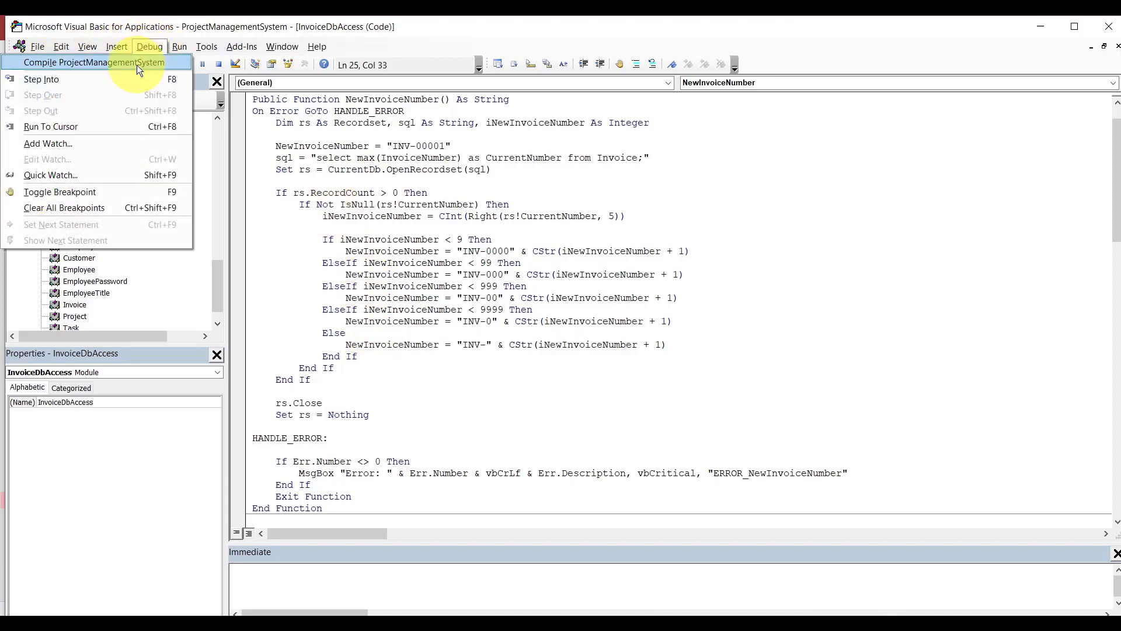
click(137, 64)
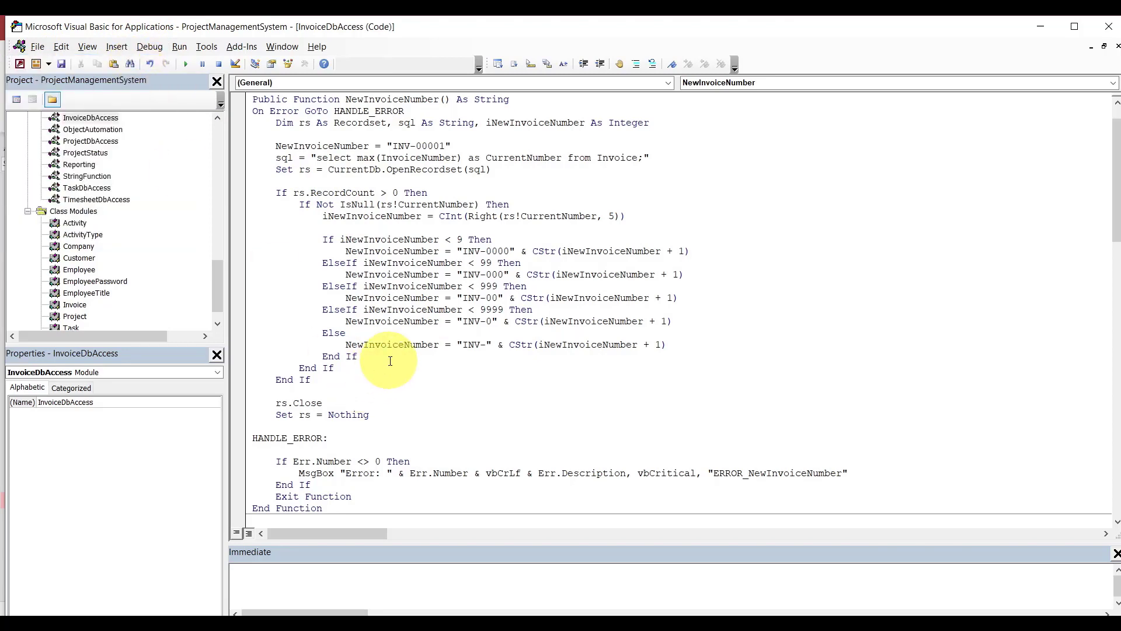
click(632, 629)
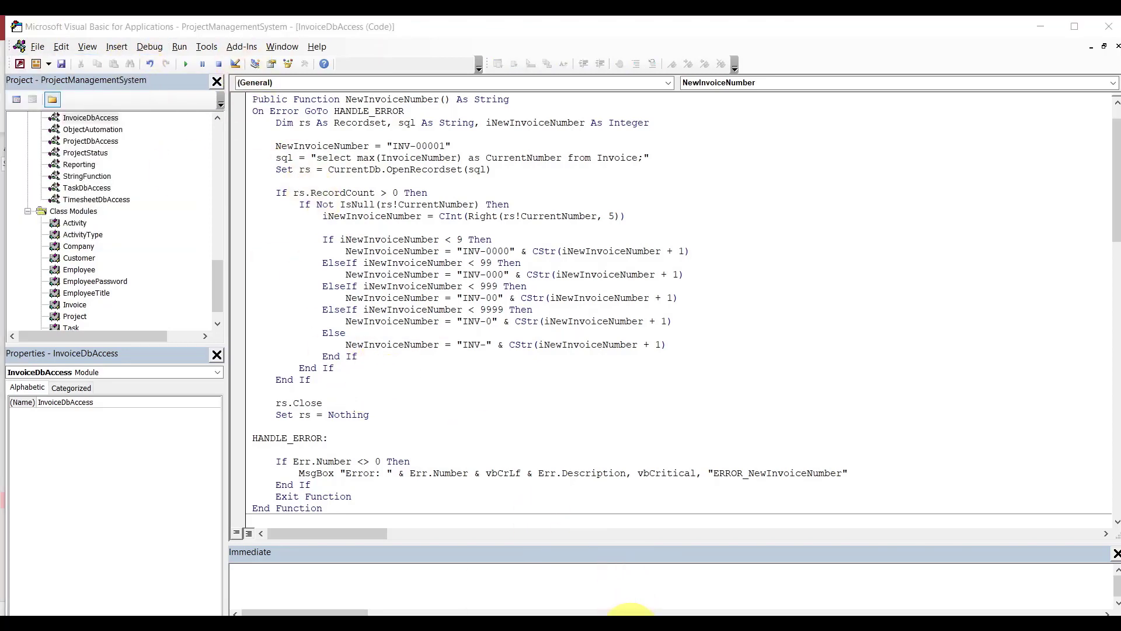
Open the frmMainNavigation form in Access.
click(573, 579)
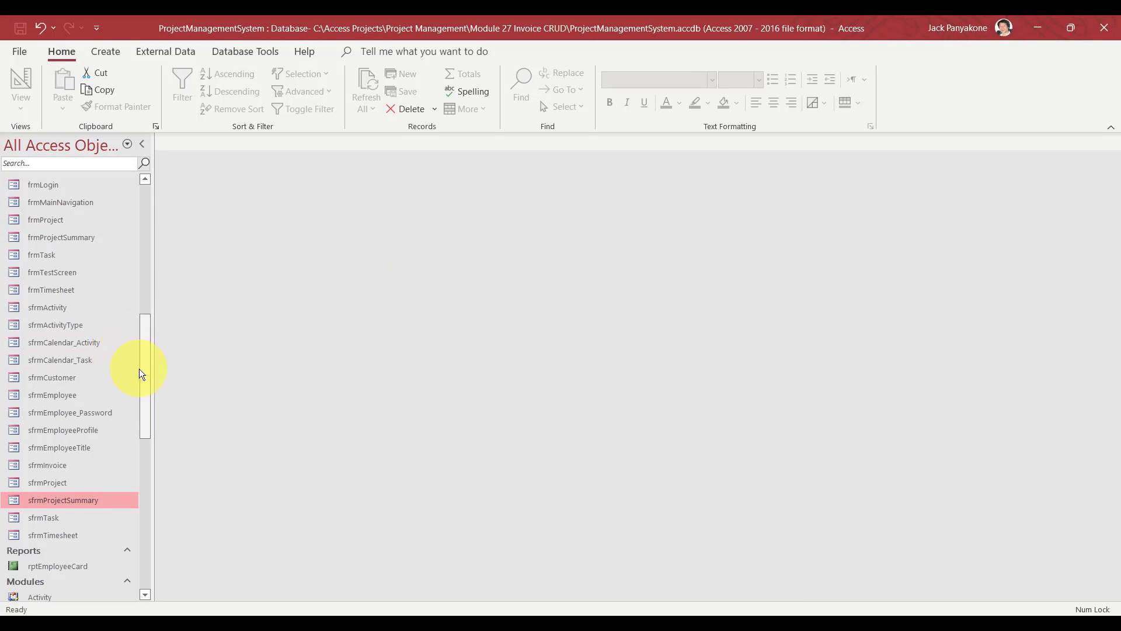
drag(141, 369, 142, 320)
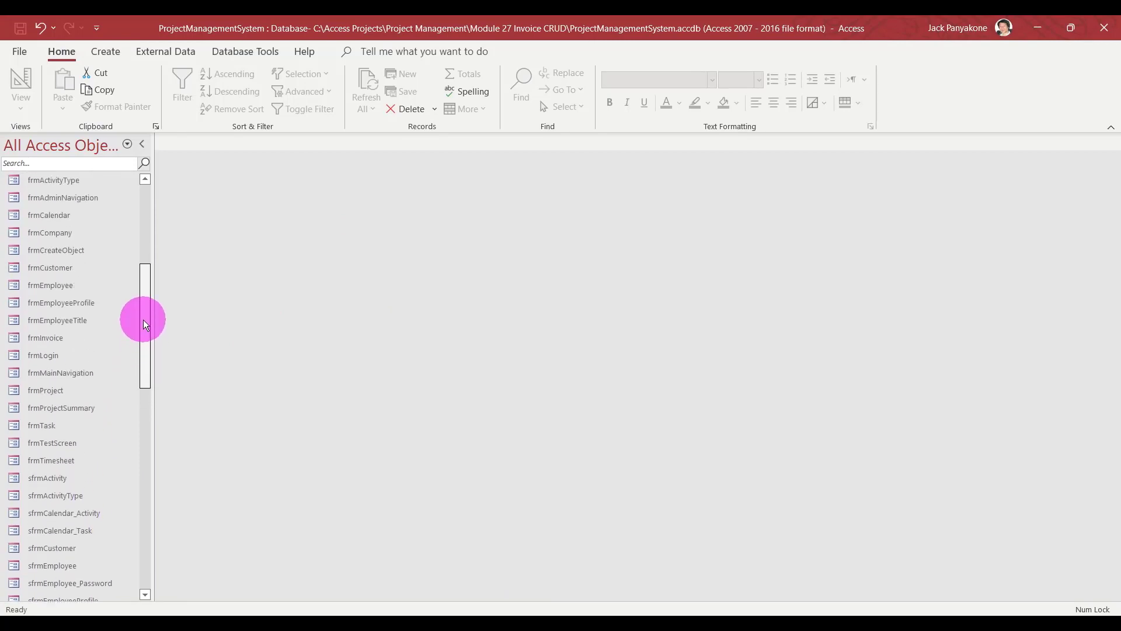
double_click(69, 374)
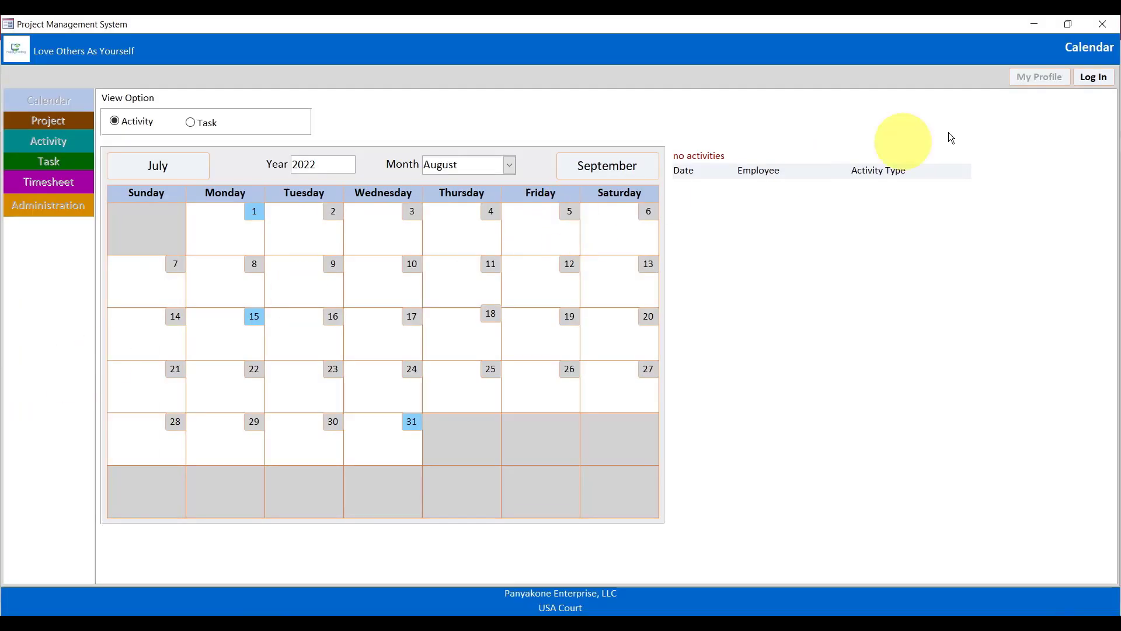
Log in with the employee's username and password, then go to Administration.
click(1094, 77)
click(644, 234)
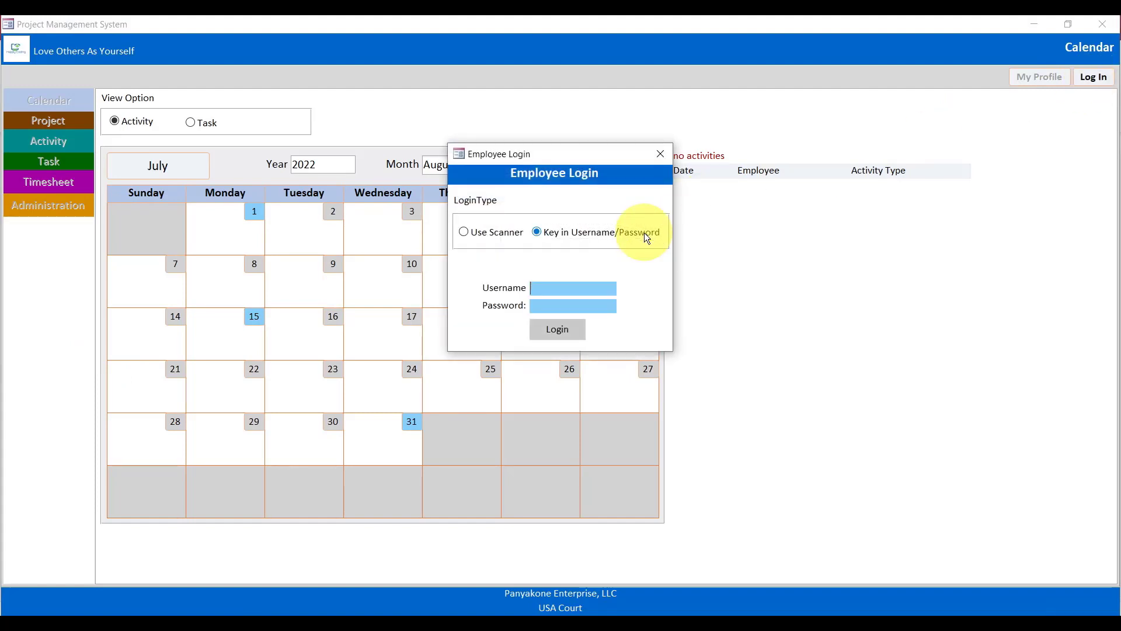
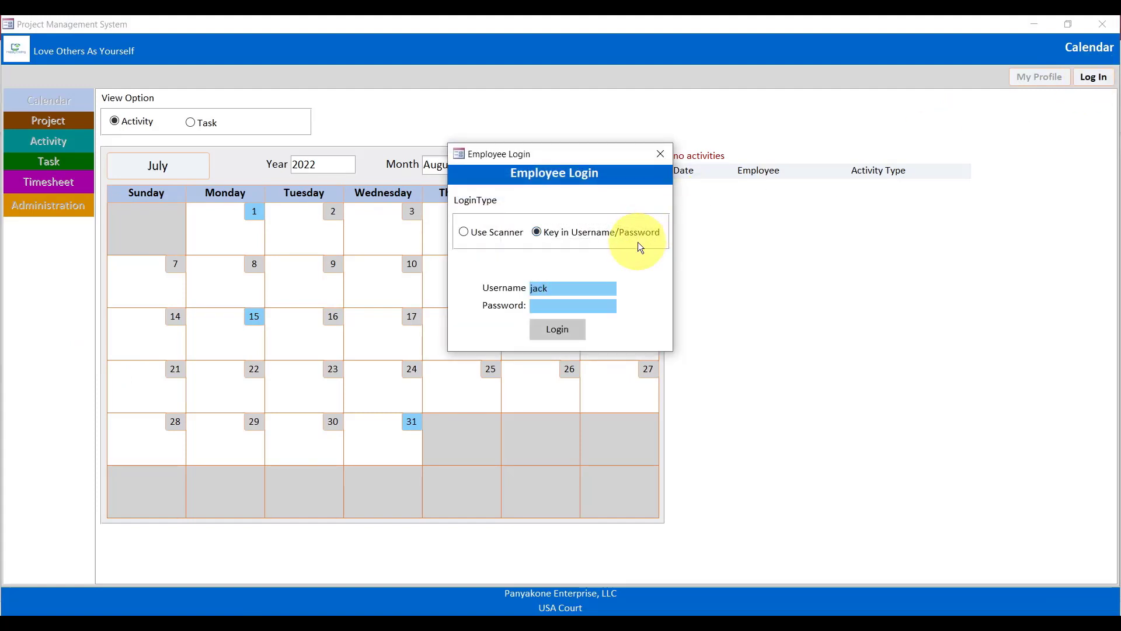
key(Tab)
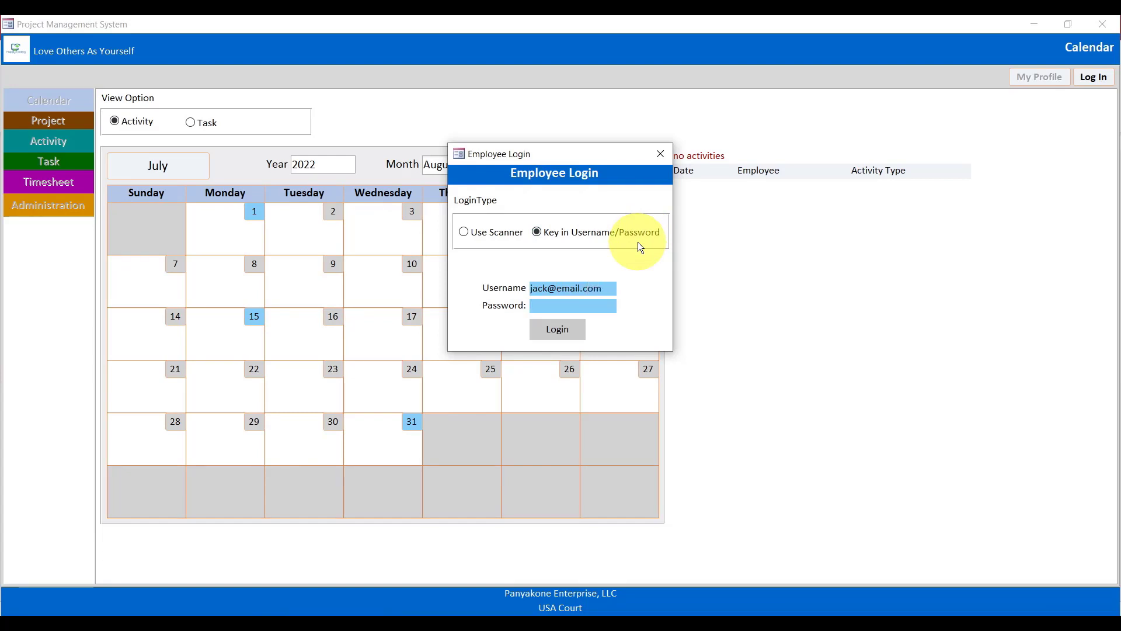
text(**********)
click(550, 329)
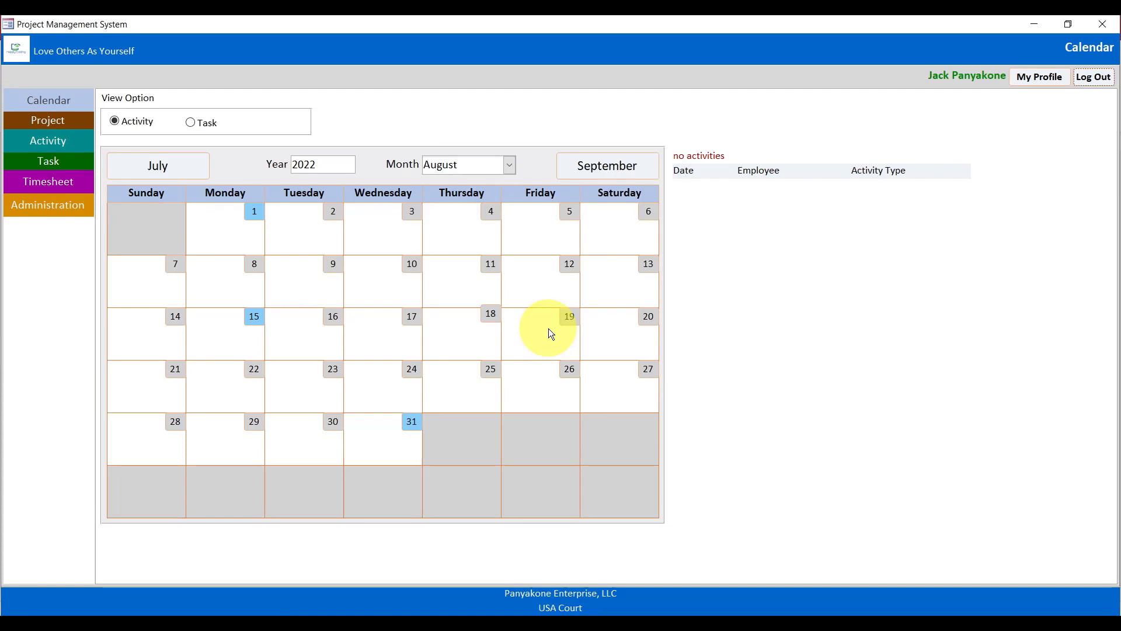
click(76, 209)
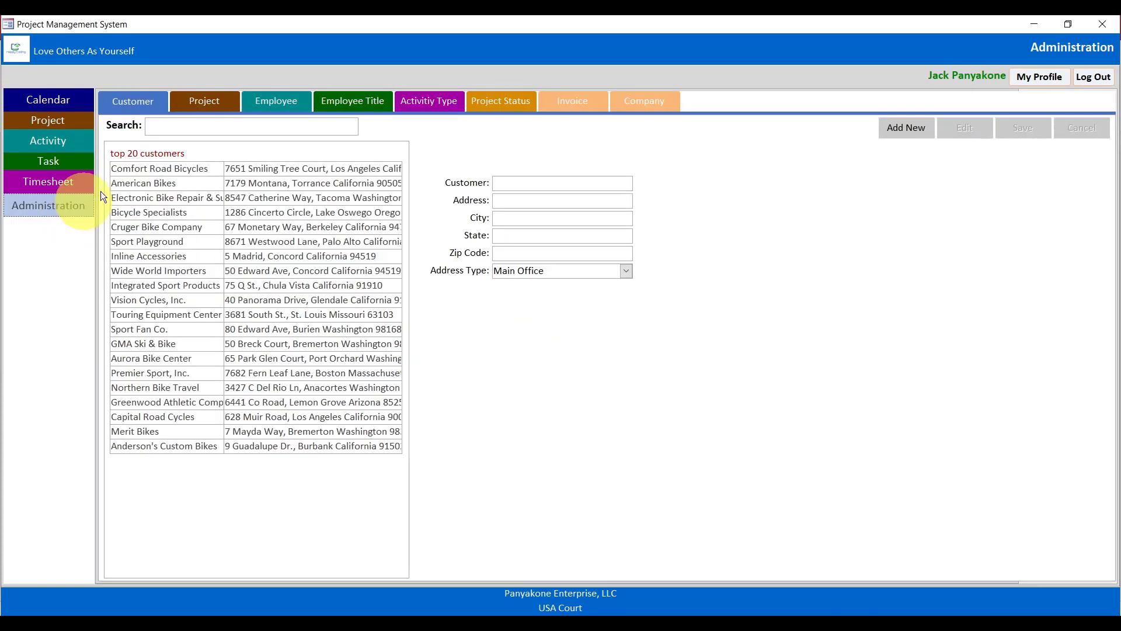
On the Invoice tab, add invoice INV-00001 for Project Management System, noted 'This project was done', and save it.
click(590, 100)
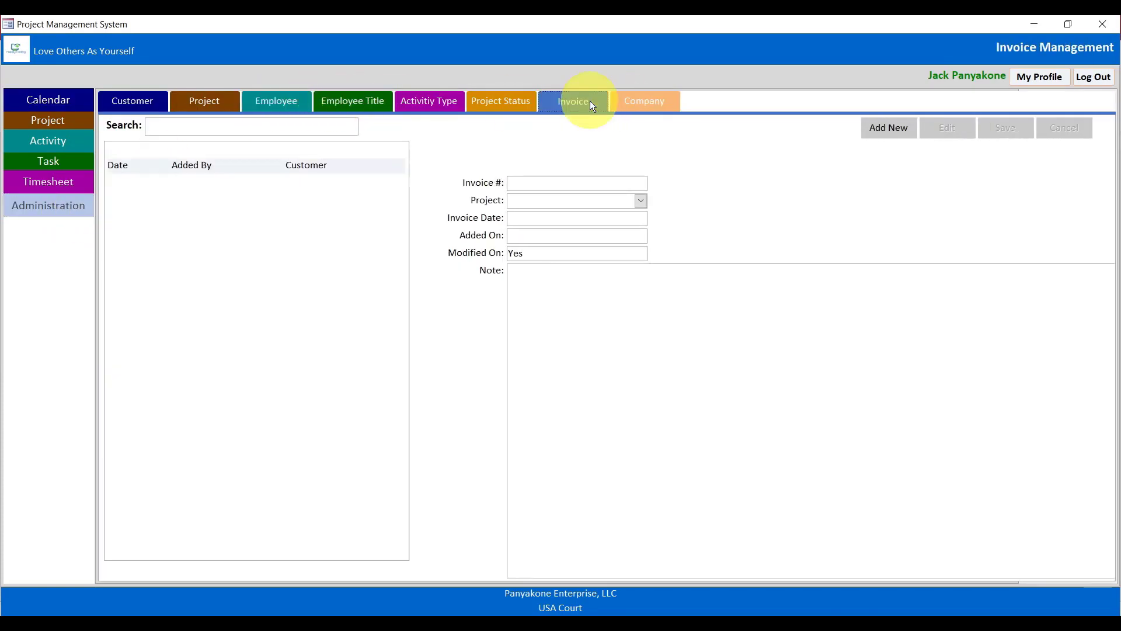
click(900, 137)
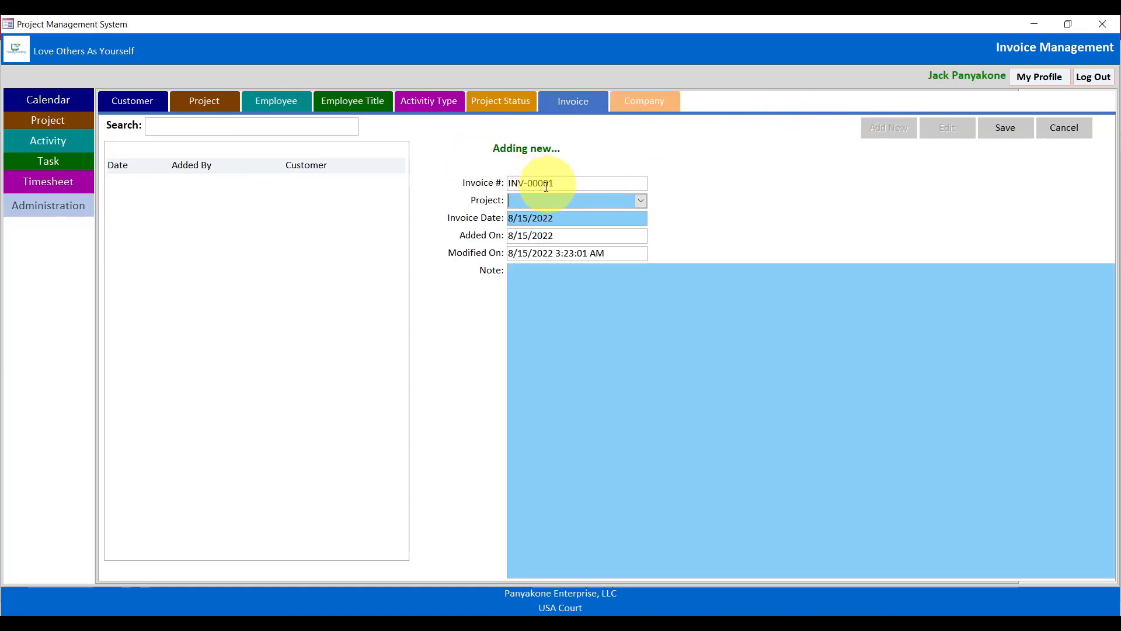
click(641, 201)
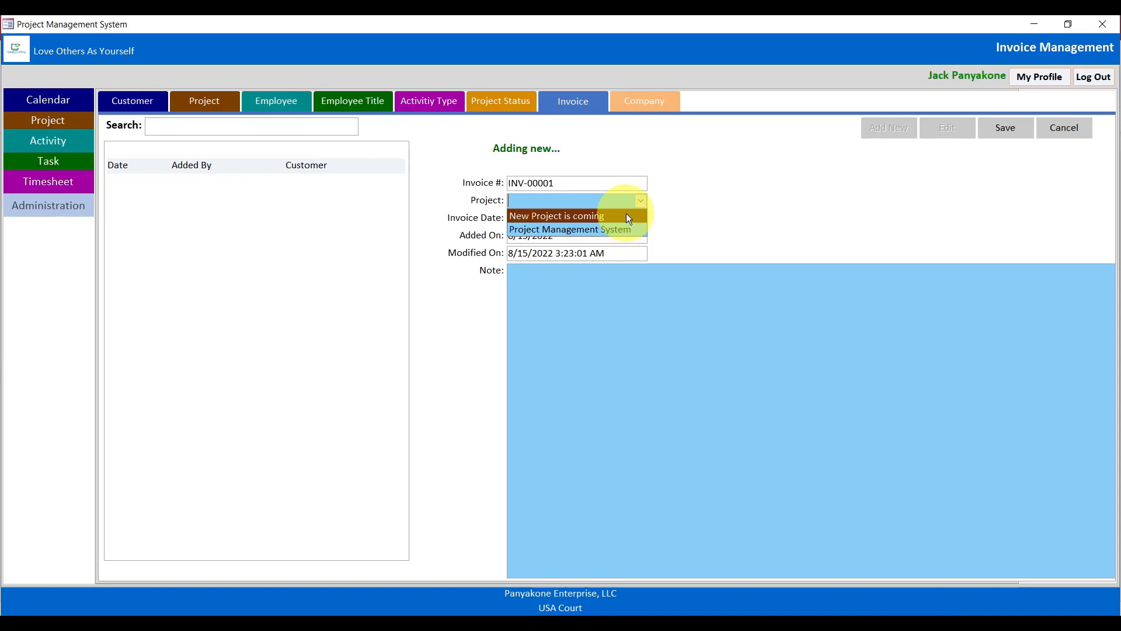
click(625, 228)
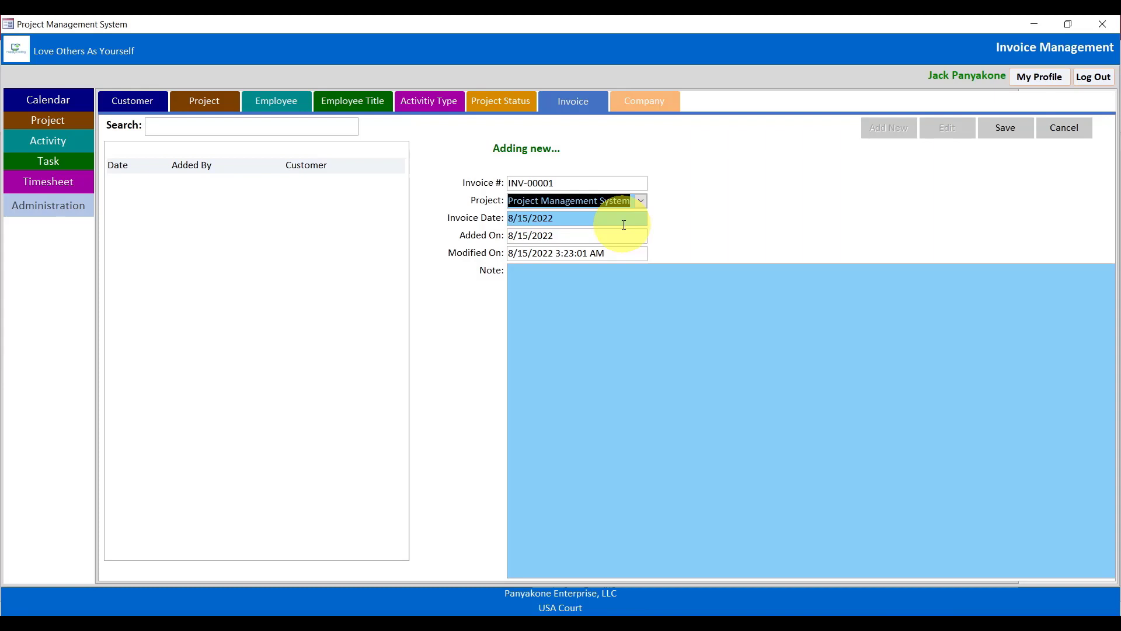
click(552, 334)
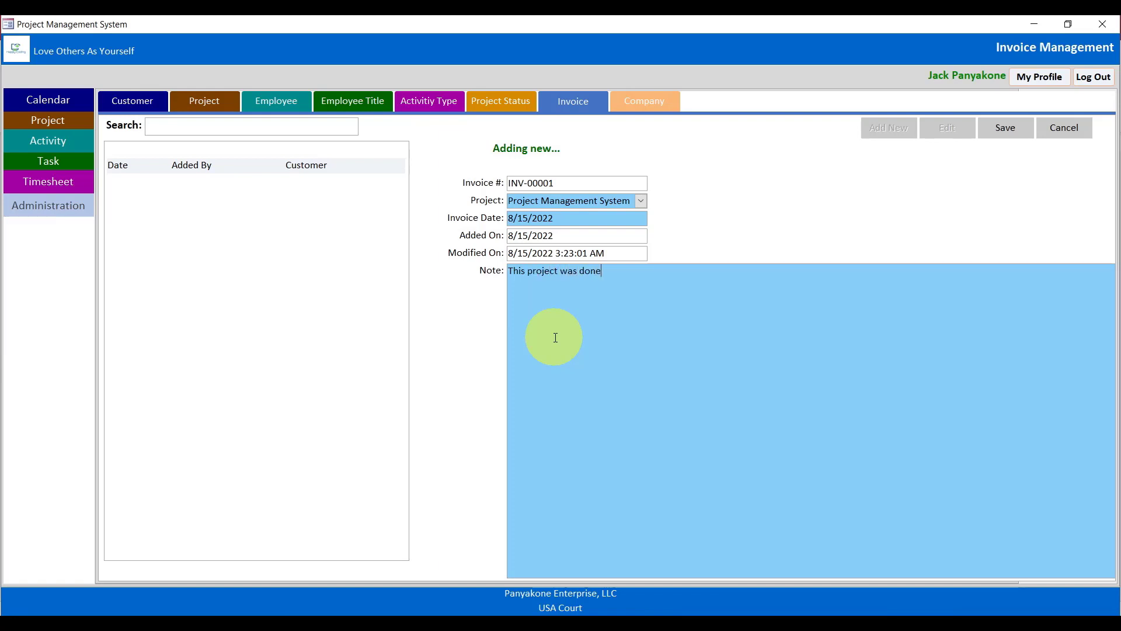
click(1005, 129)
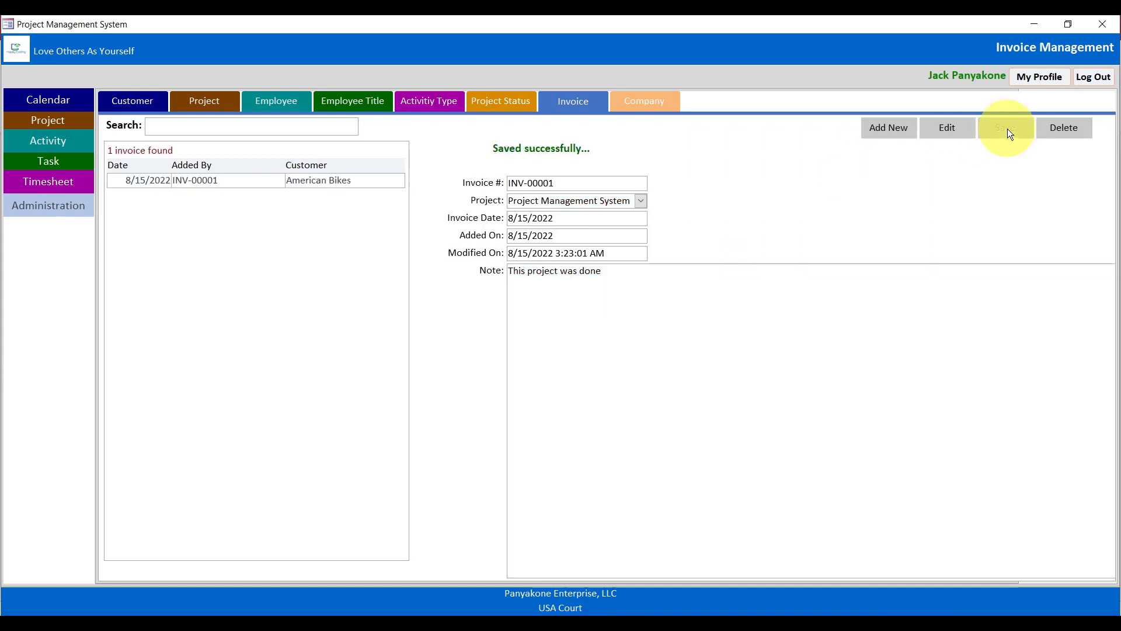
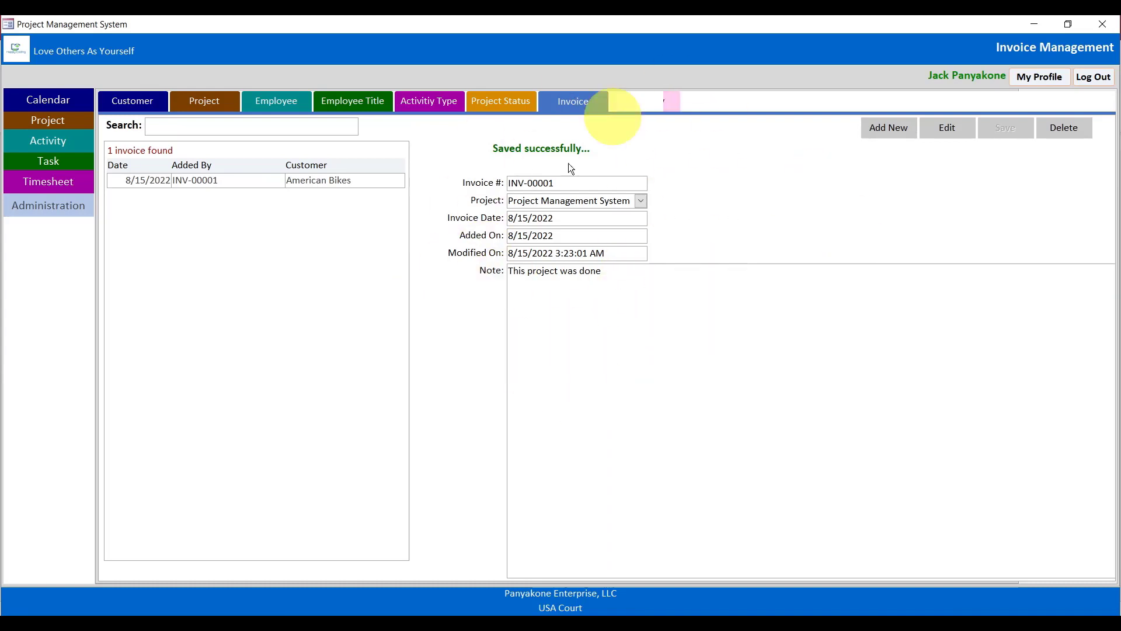
Minimize the invoice form and open the Invoice table from the tables list.
click(1035, 24)
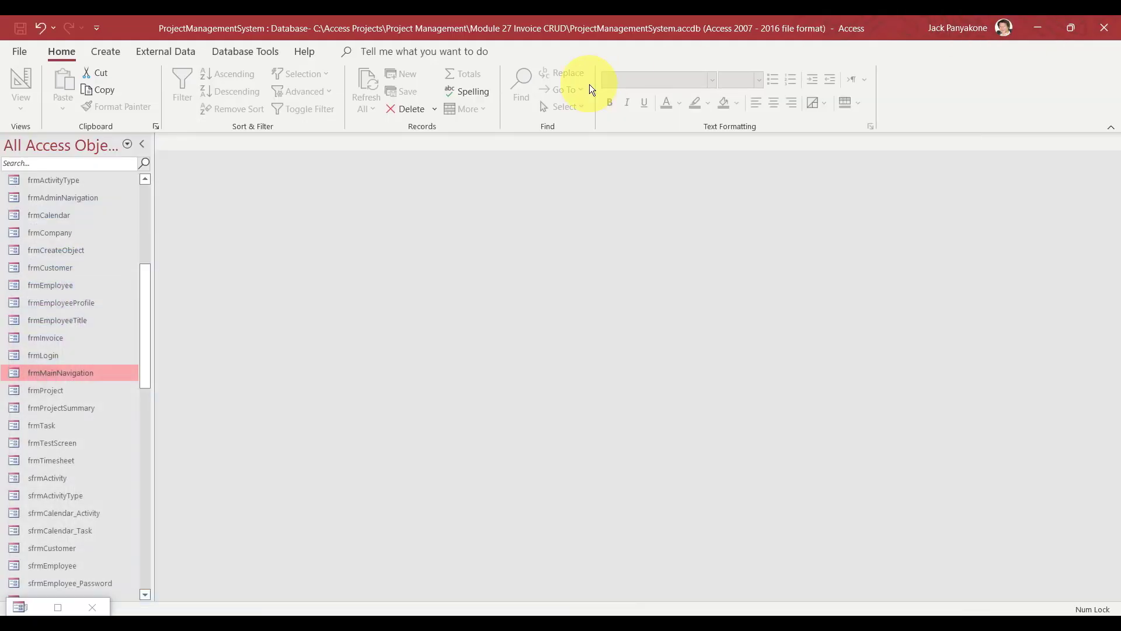
drag(144, 301, 139, 197)
click(128, 179)
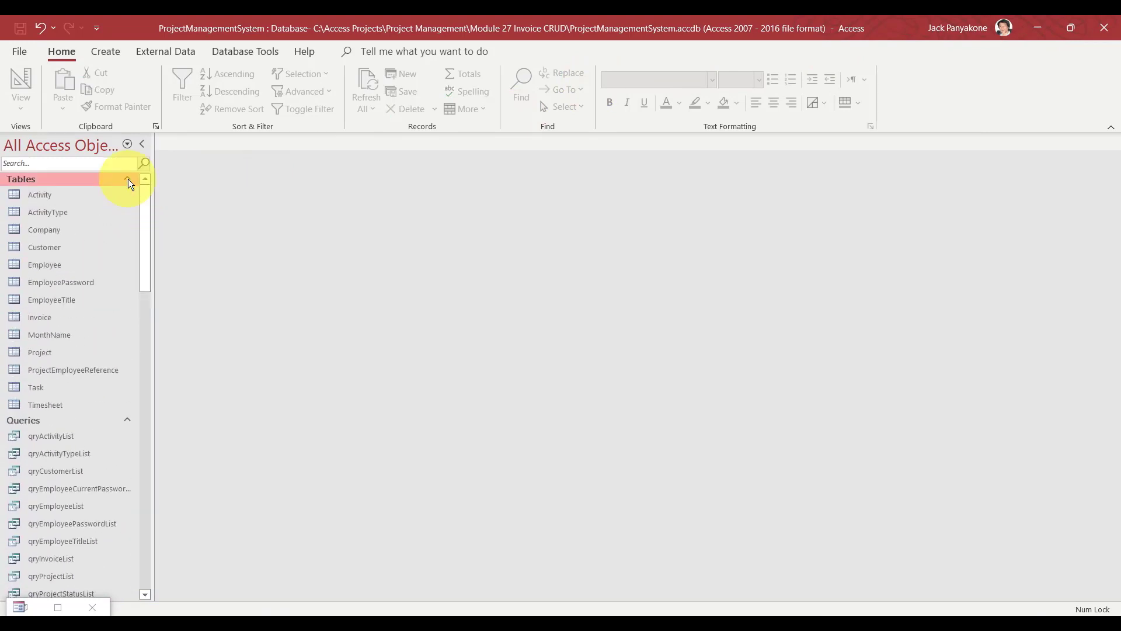
double_click(50, 316)
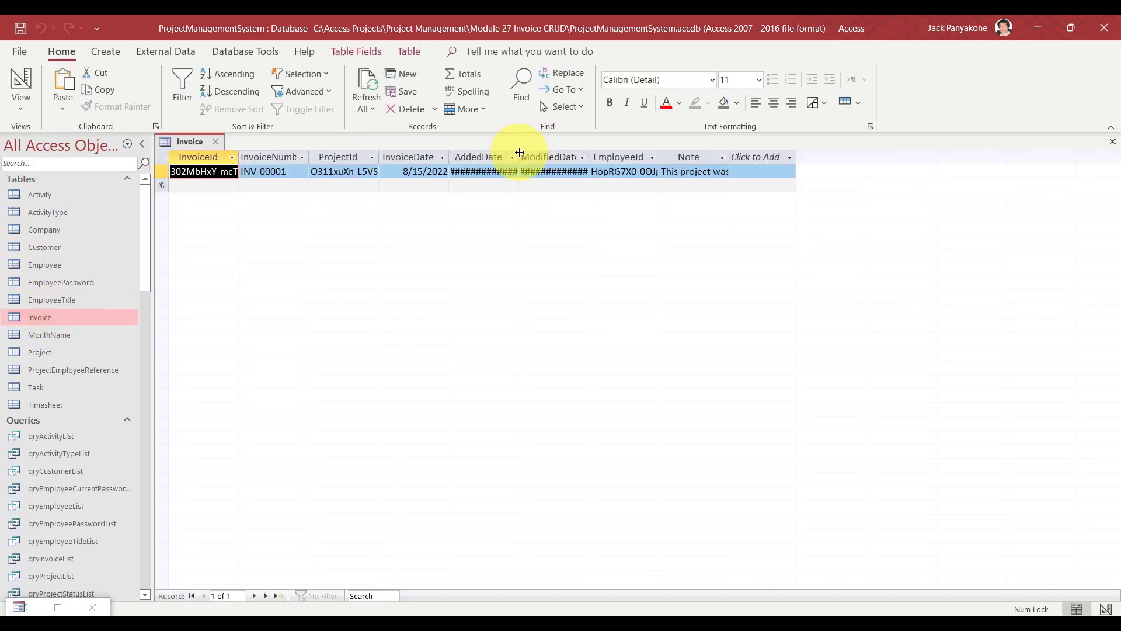
Autofit AddedDate and ModifiedDate to show full timestamps, then close without saving the layout.
double_click(519, 153)
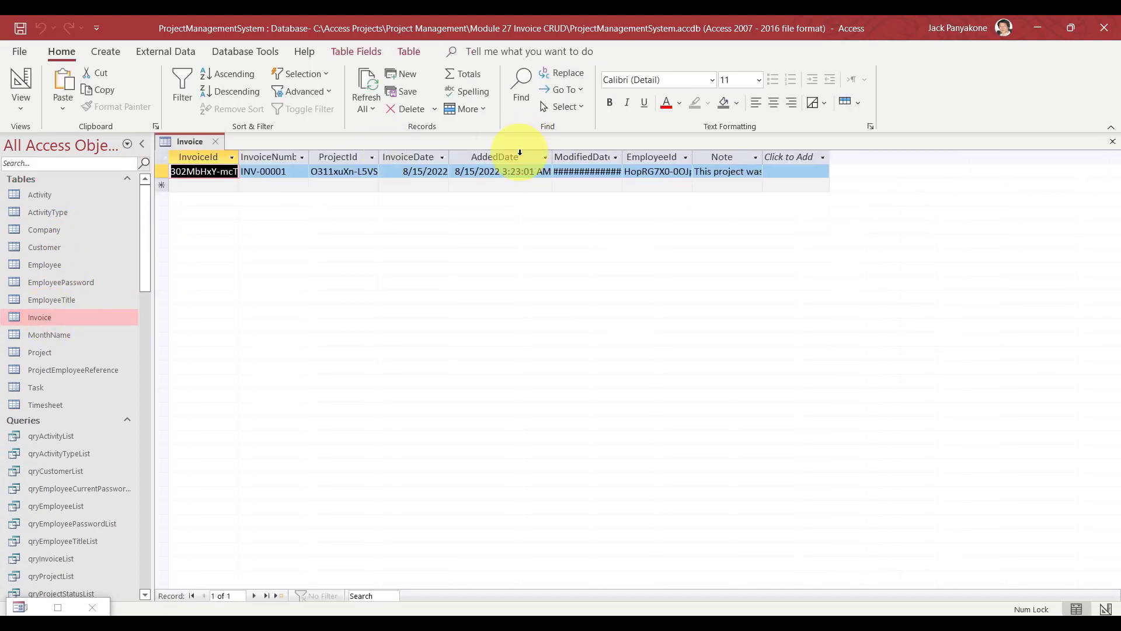
double_click(622, 153)
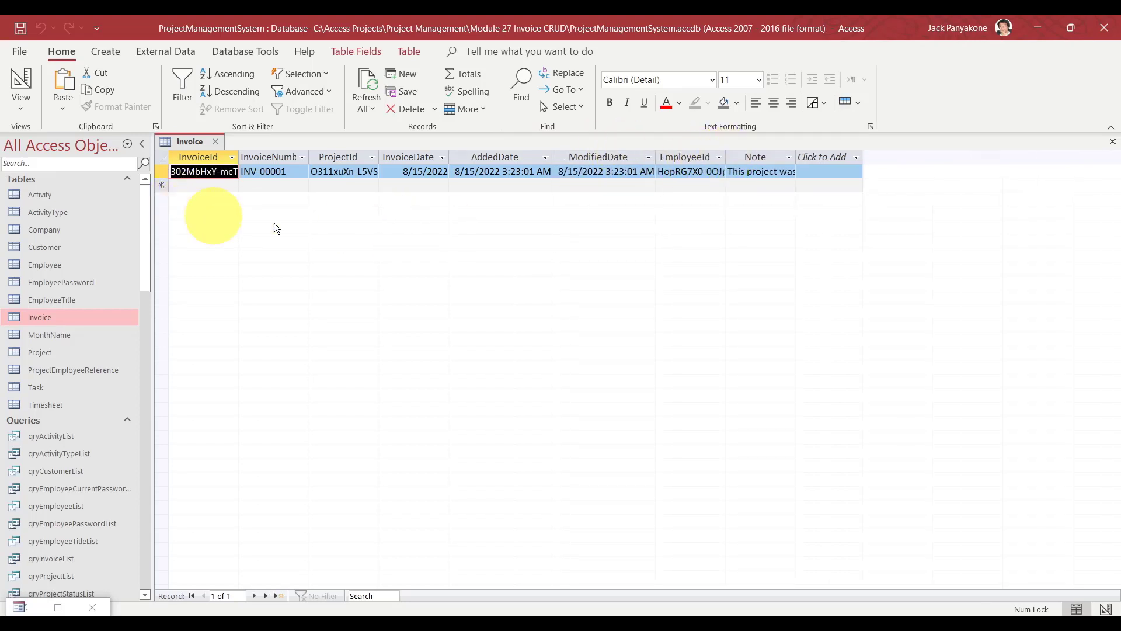
click(216, 141)
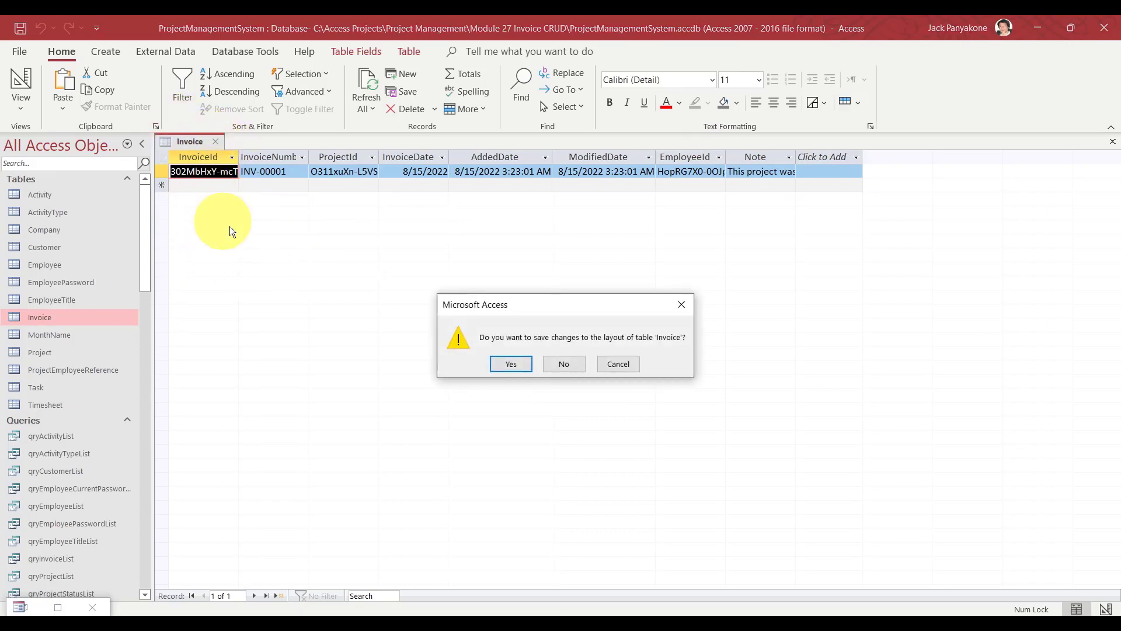
click(571, 363)
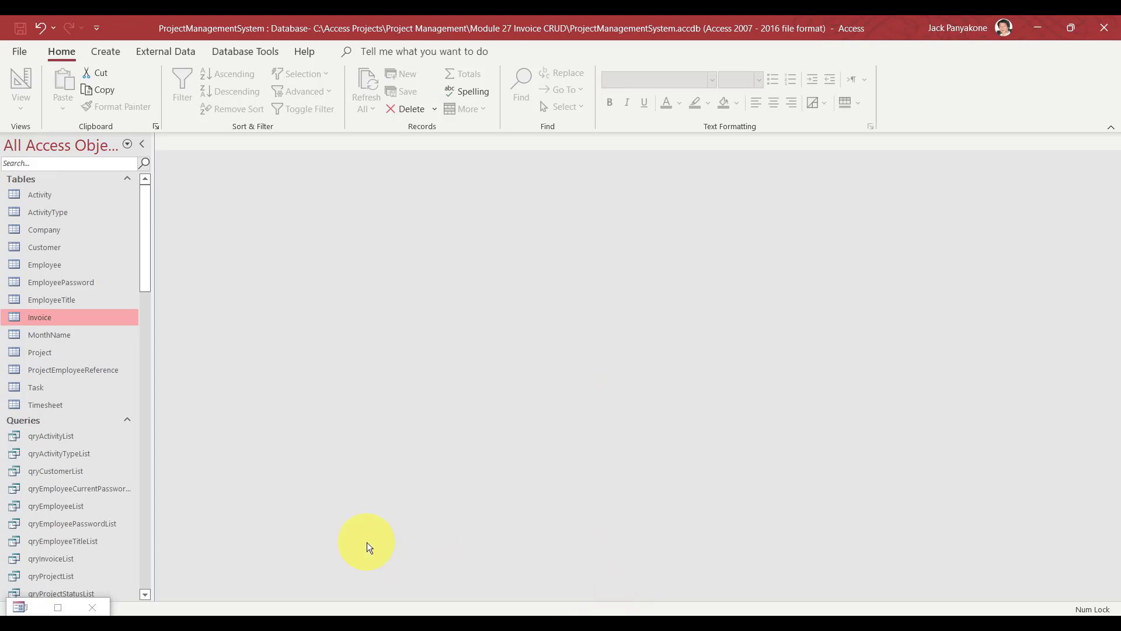
Restore the invoice form and select its note text.
click(59, 606)
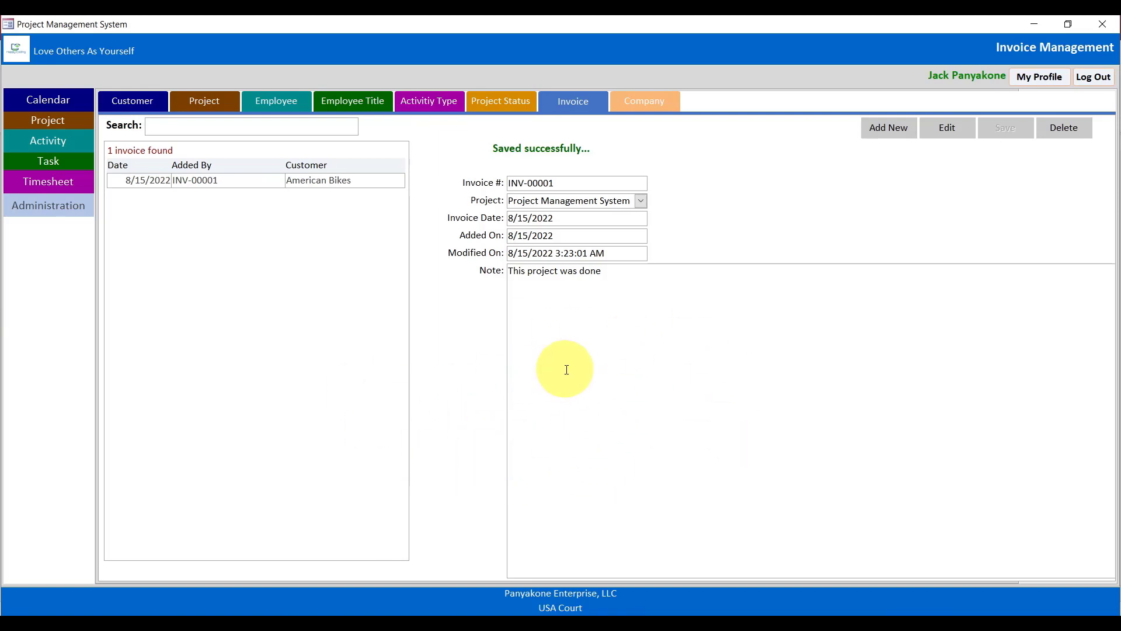
click(530, 335)
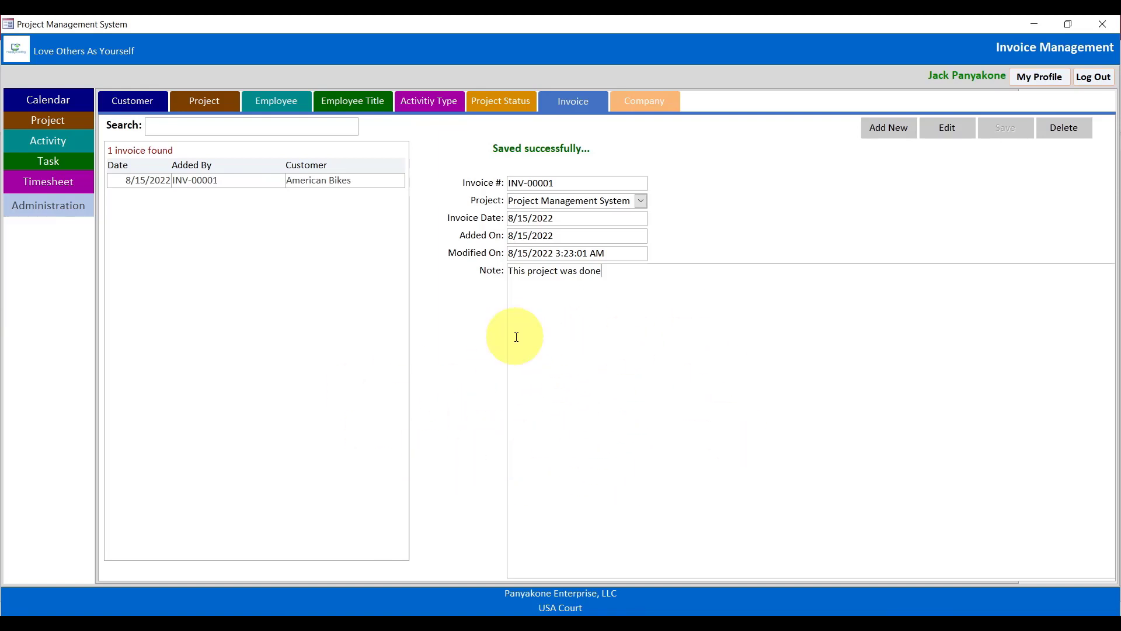
drag(521, 272, 590, 539)
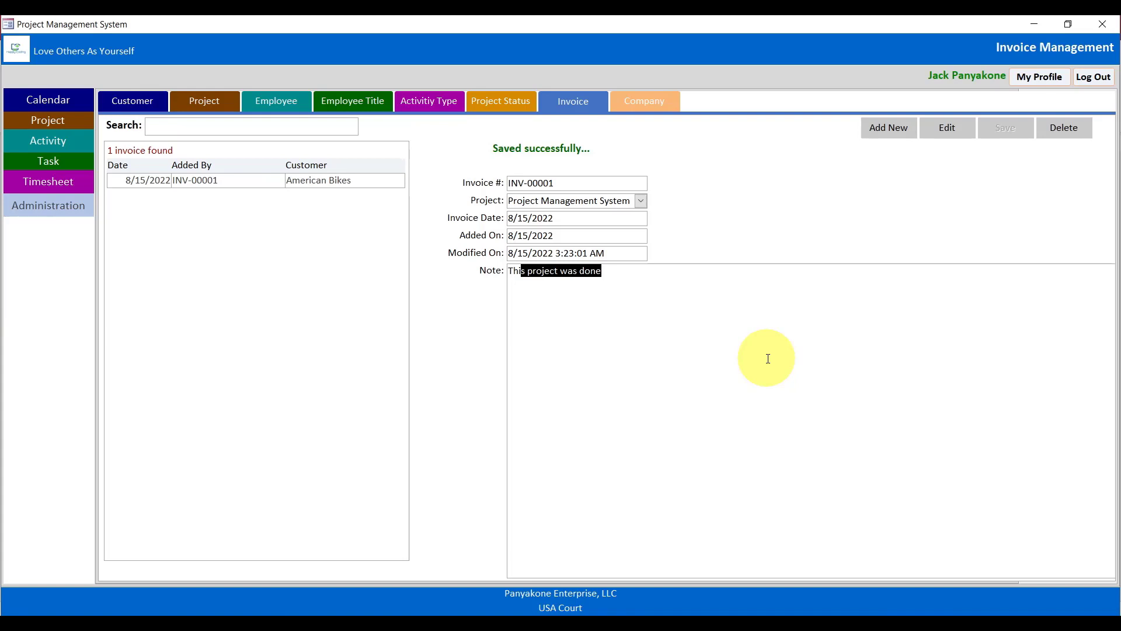
In edit mode, change INV-00001's Invoice Date day to 16 and attempt to save.
click(947, 129)
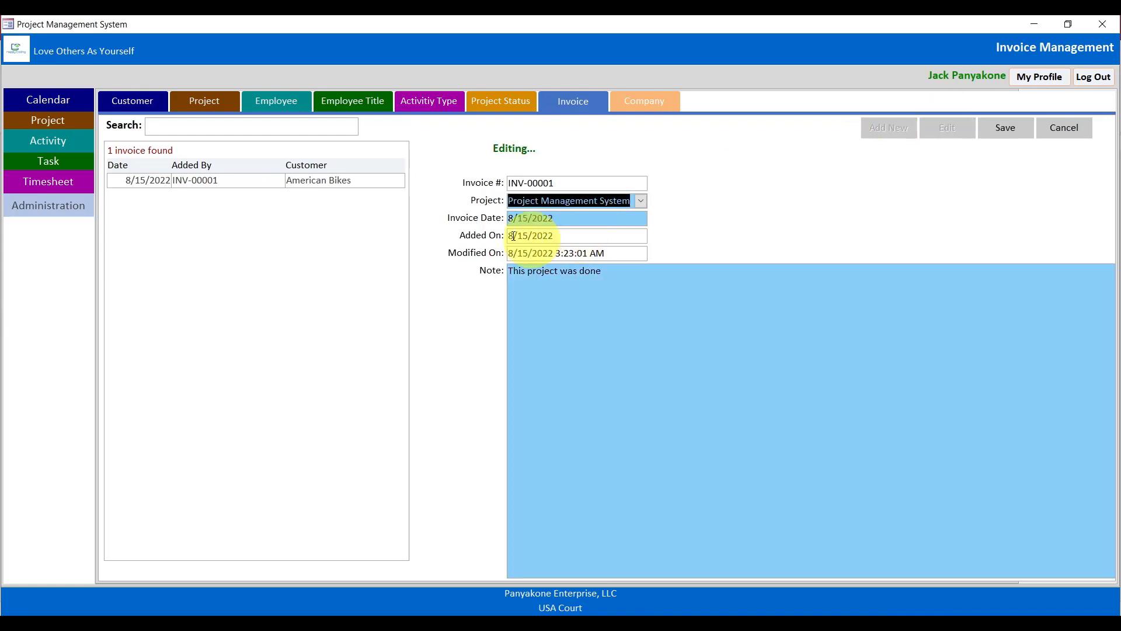
click(524, 217)
double_click(523, 218)
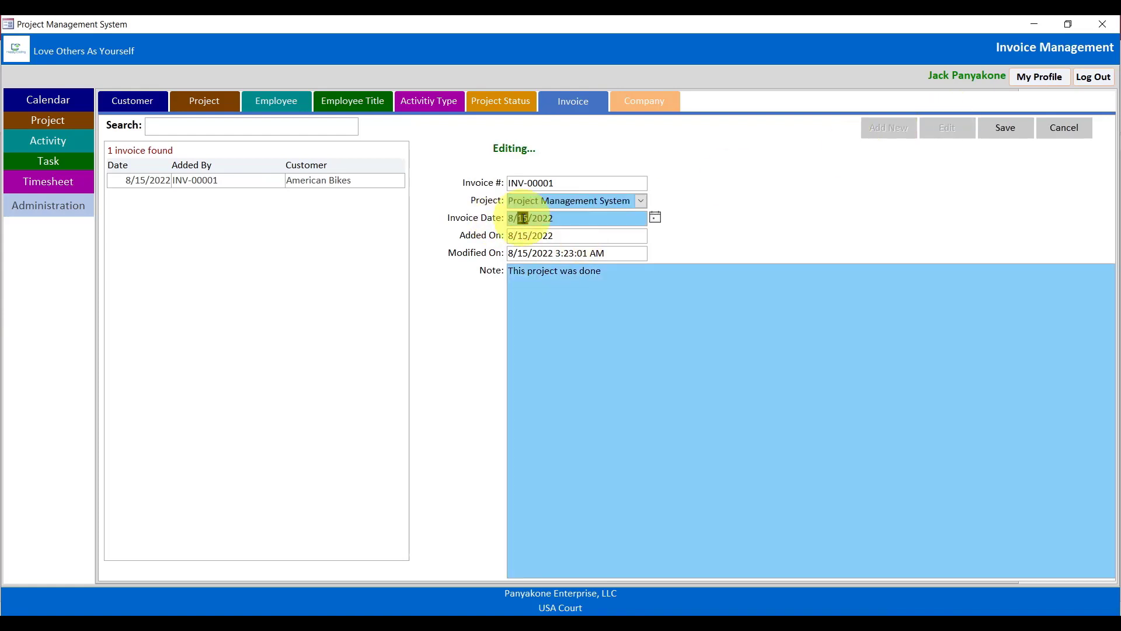
text(16)
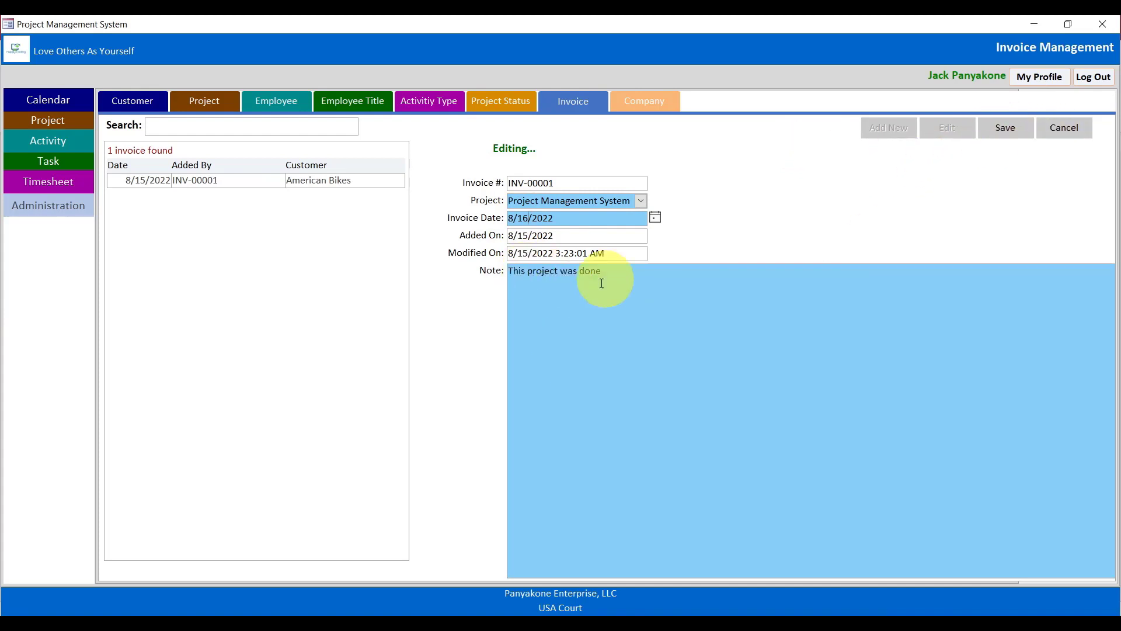
click(1005, 129)
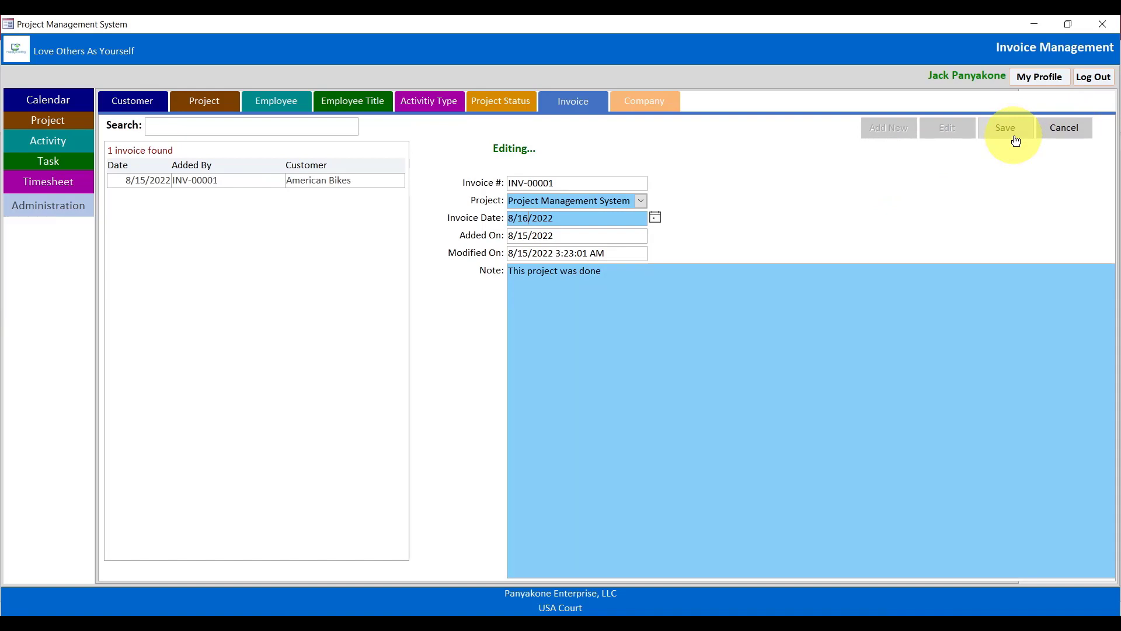
click(624, 620)
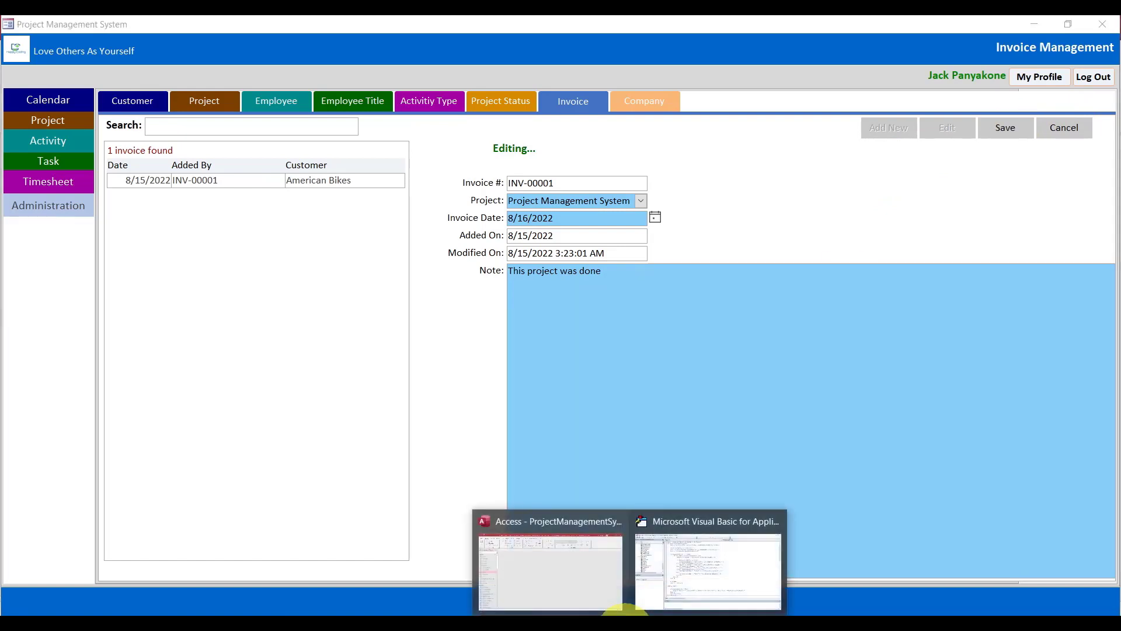
Switch to the VBA editor and close the InvoiceDbAccess and admin navigation code windows.
click(675, 581)
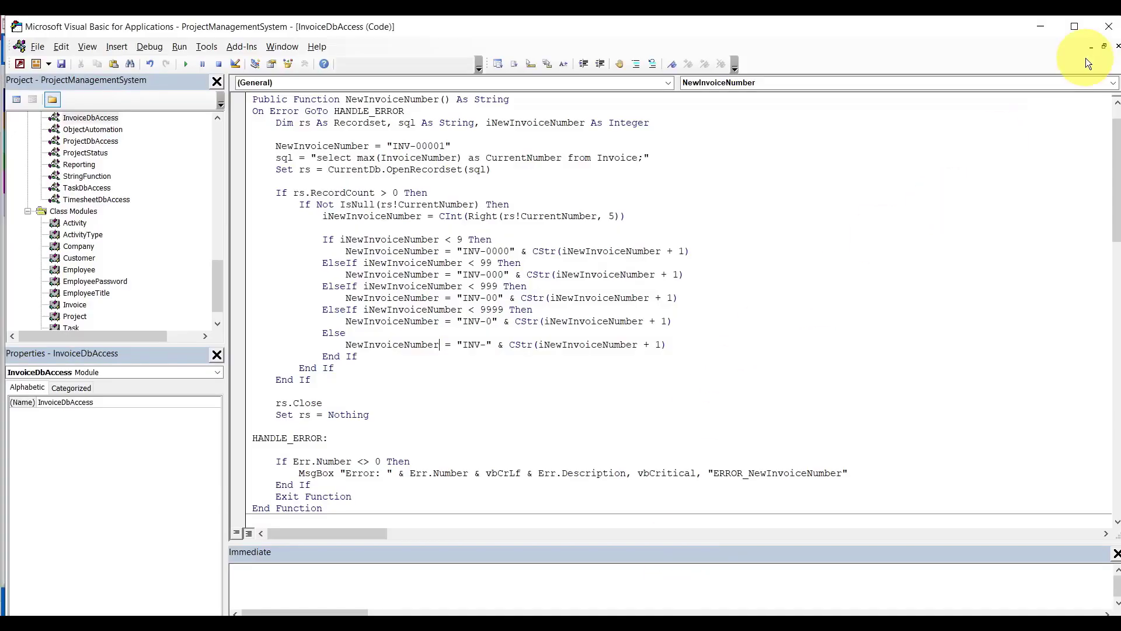
click(1118, 47)
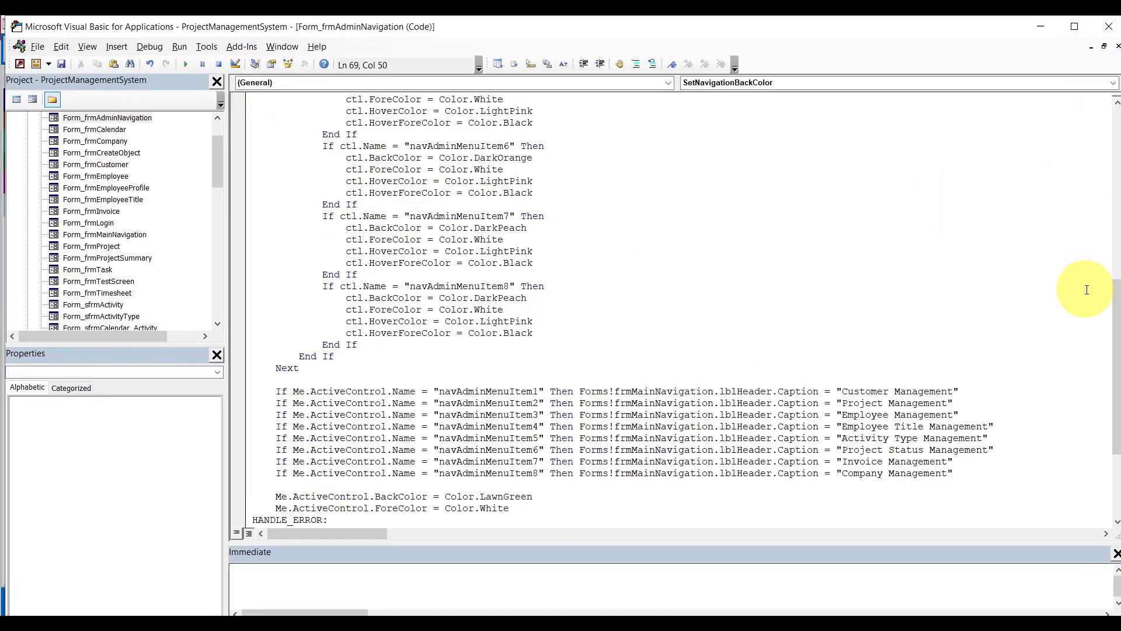
click(1118, 46)
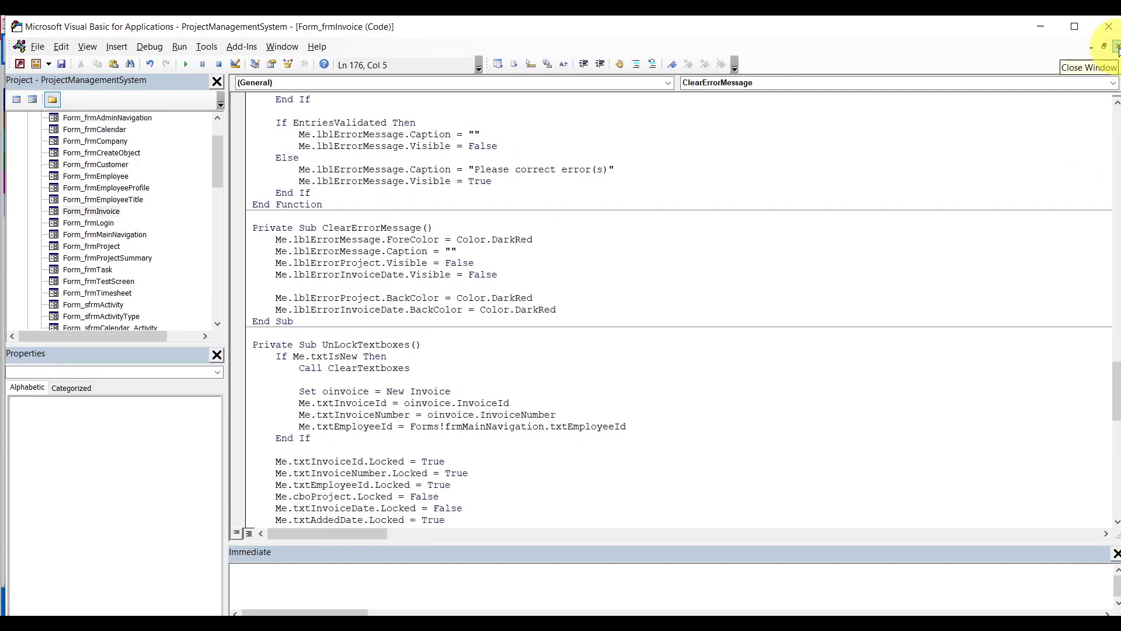
drag(1115, 388, 1115, 338)
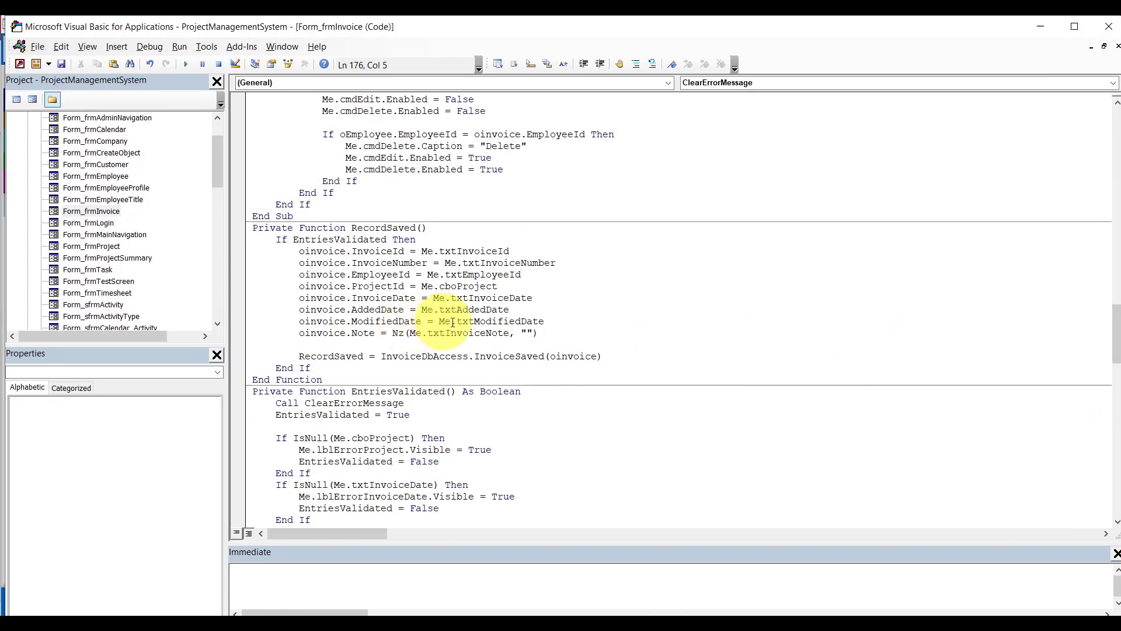
Replace Me.txtModifiedDate with Now in RecordSaved, then return to the Access form.
drag(439, 322, 546, 319)
text(now)
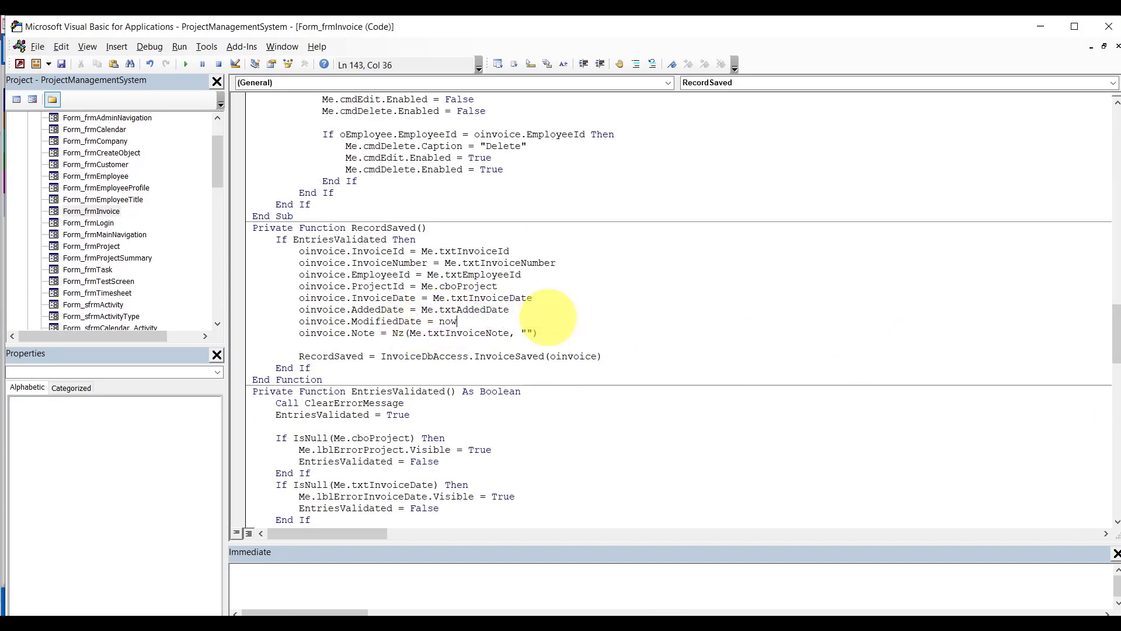
key(Down)
key(Down)
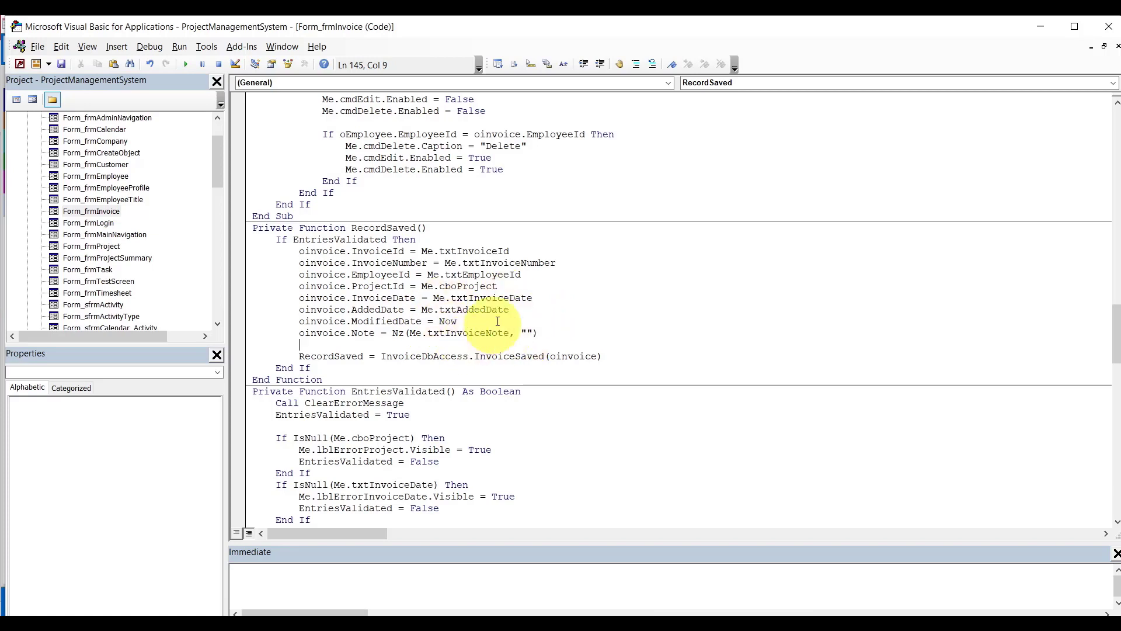
double_click(447, 322)
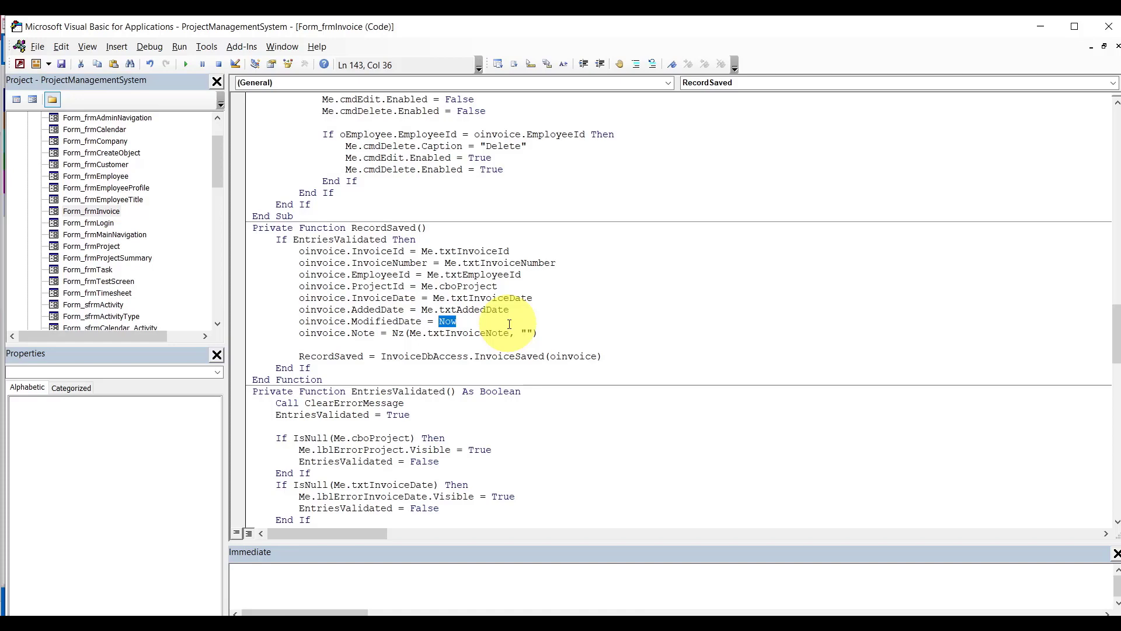
mouse_move(621, 602)
click(573, 555)
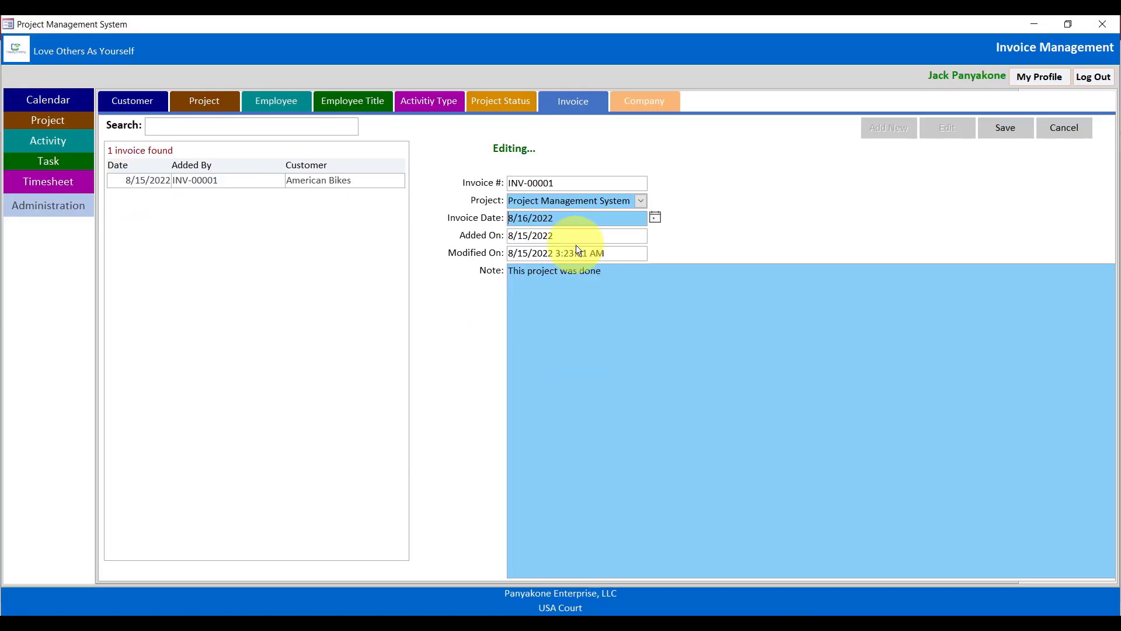
Save INV-00001 with Invoice Date 8/16/2022, then close the Project Management System form.
click(543, 225)
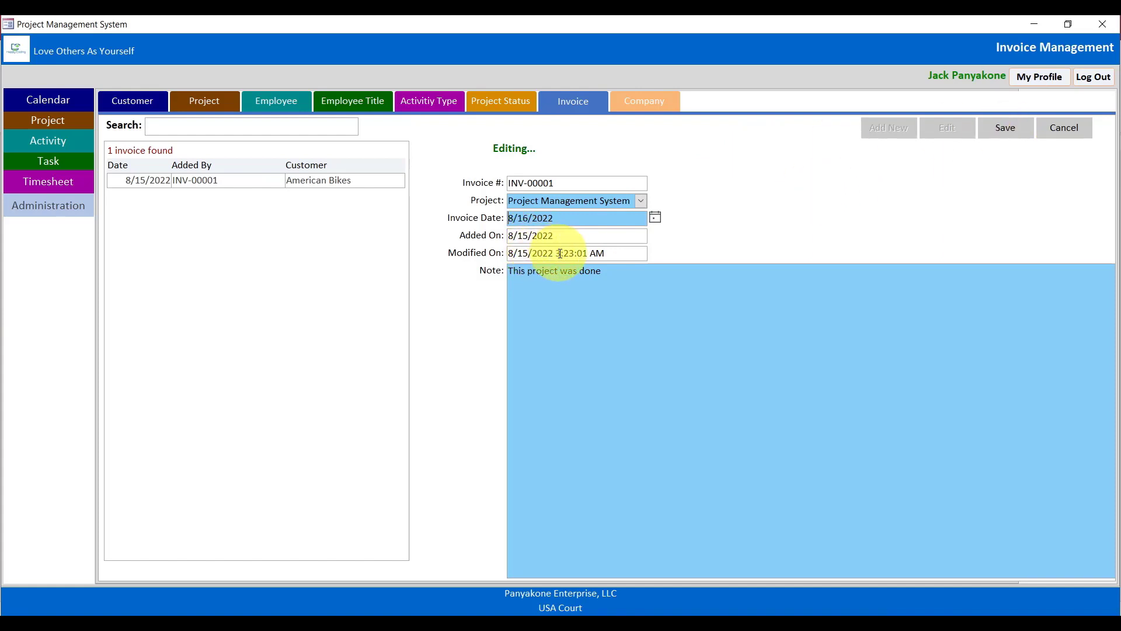
click(1014, 130)
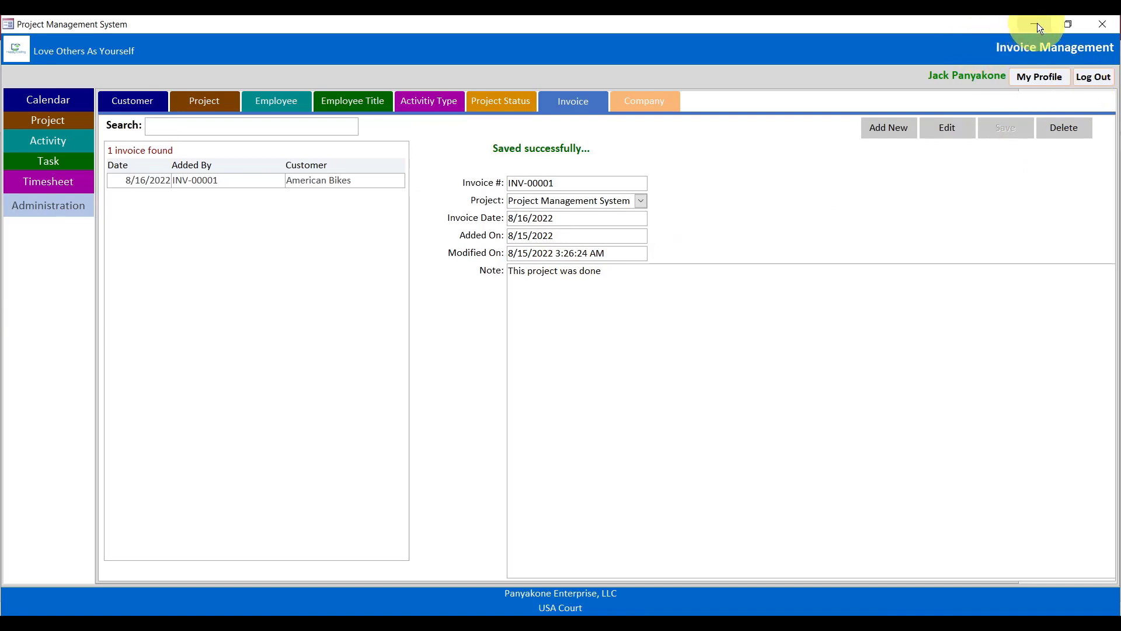
click(1102, 24)
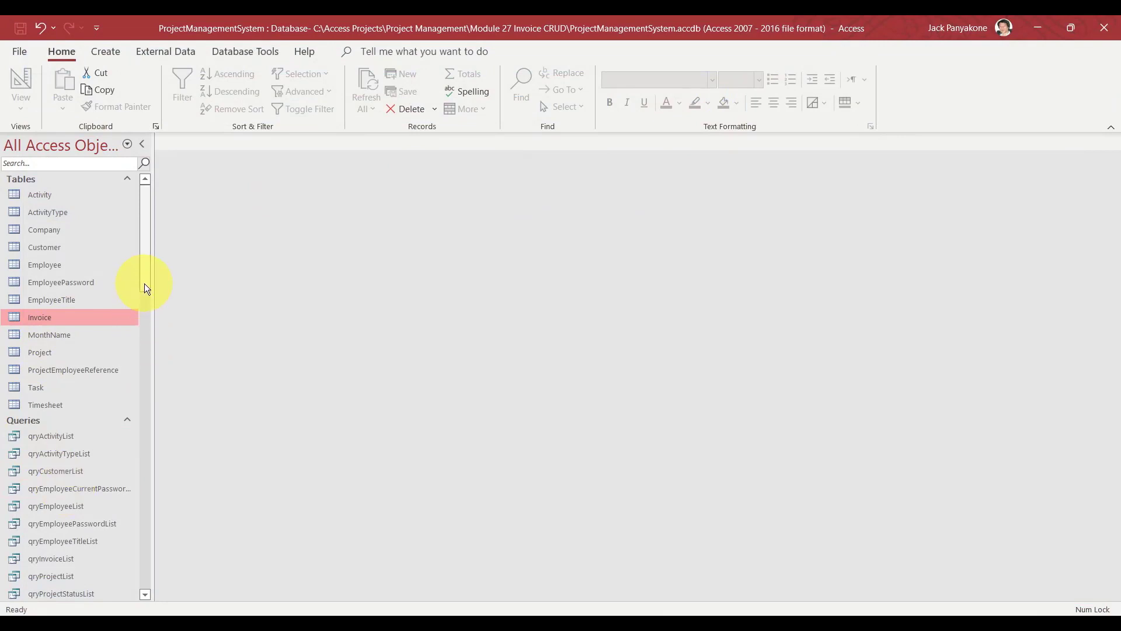
Open frmInvoice in Design View and set the Added On box's Format to Long Date.
drag(145, 283, 131, 423)
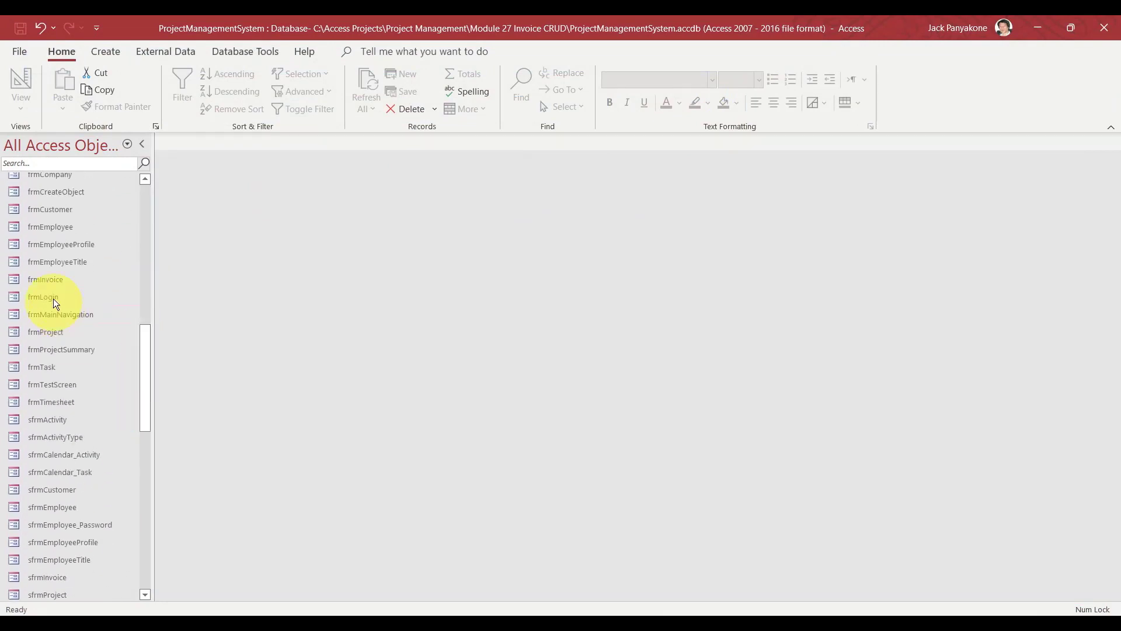
right_click(48, 278)
click(94, 331)
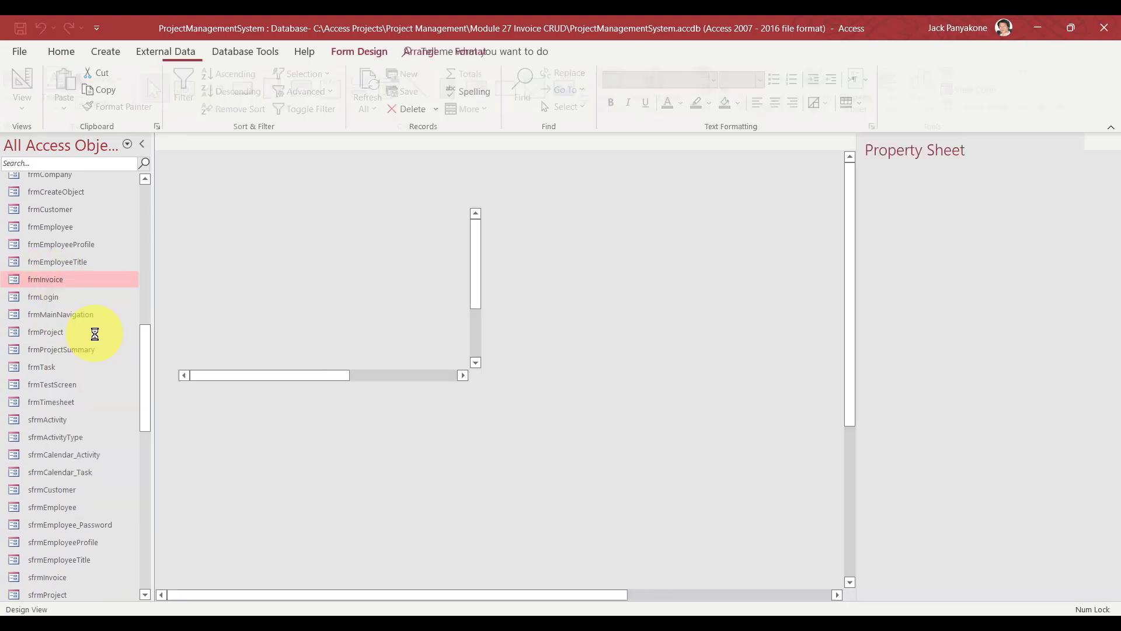
click(635, 301)
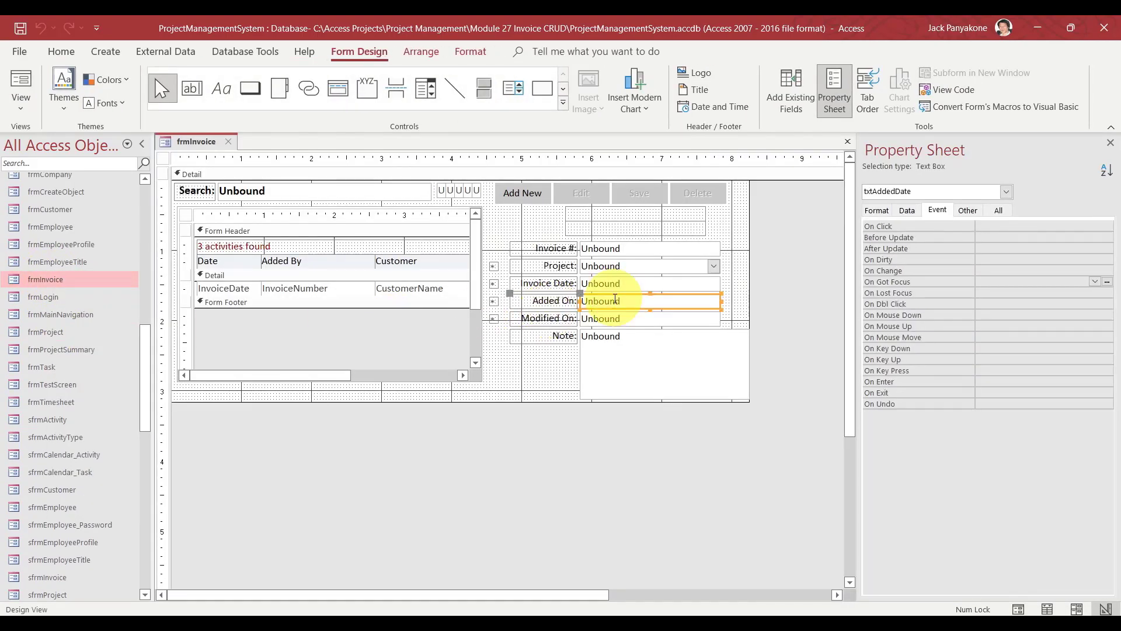
click(997, 212)
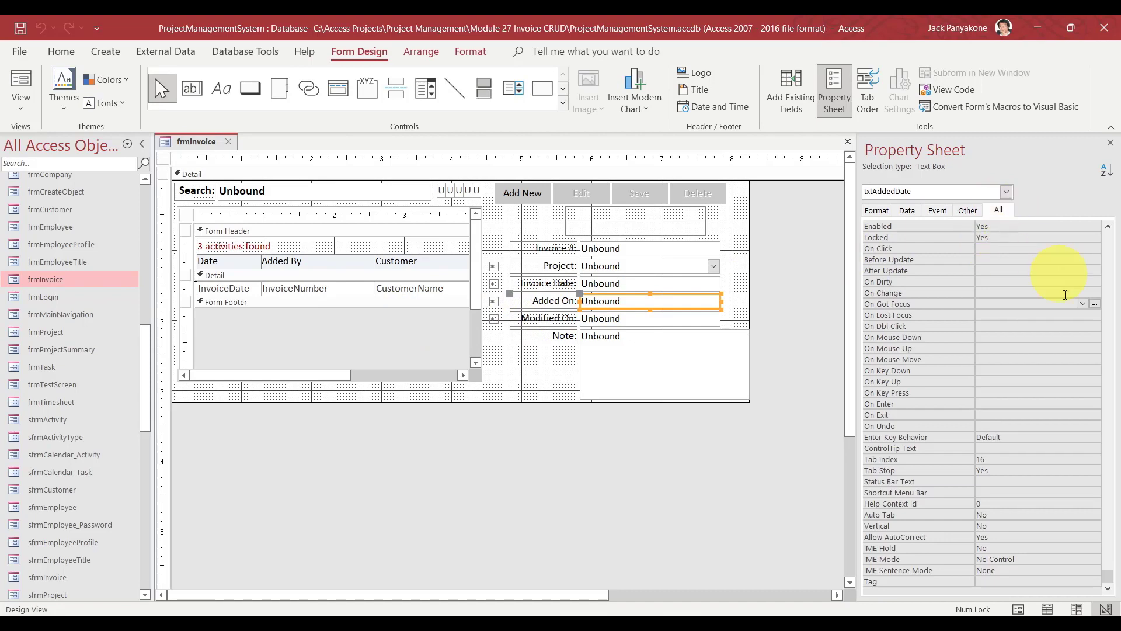
drag(1108, 579, 1101, 230)
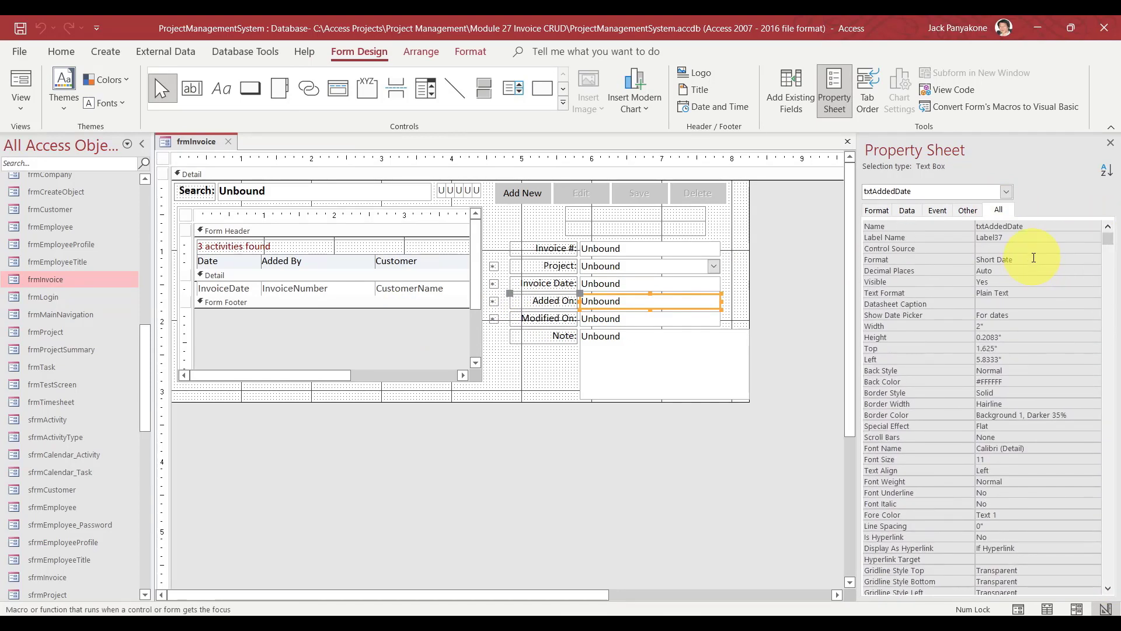
click(1034, 257)
click(1095, 259)
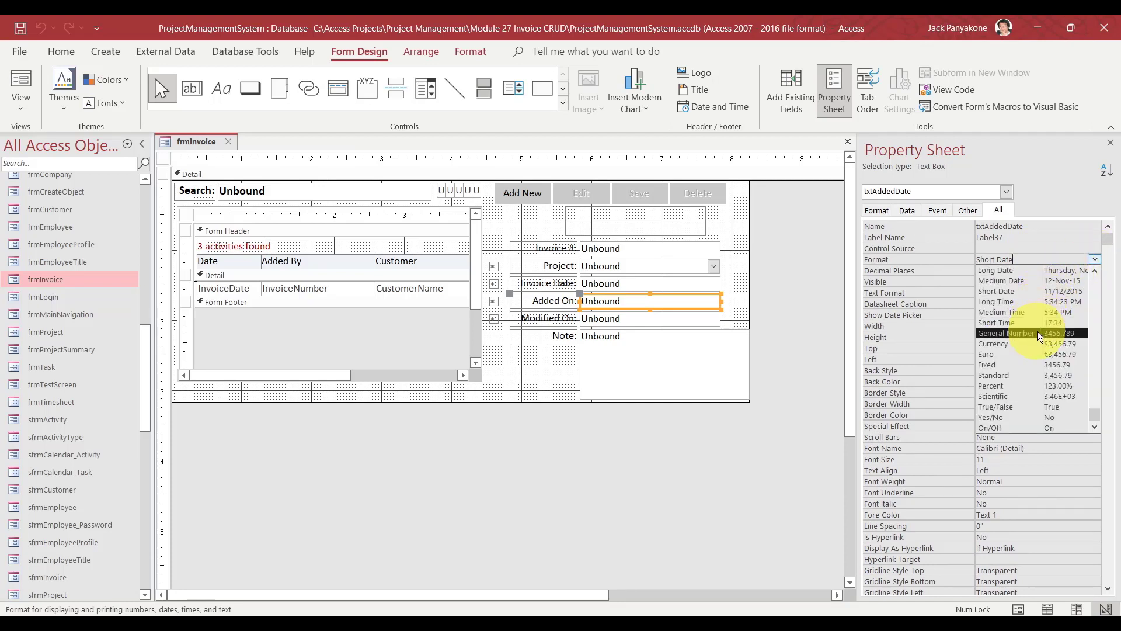
click(1024, 274)
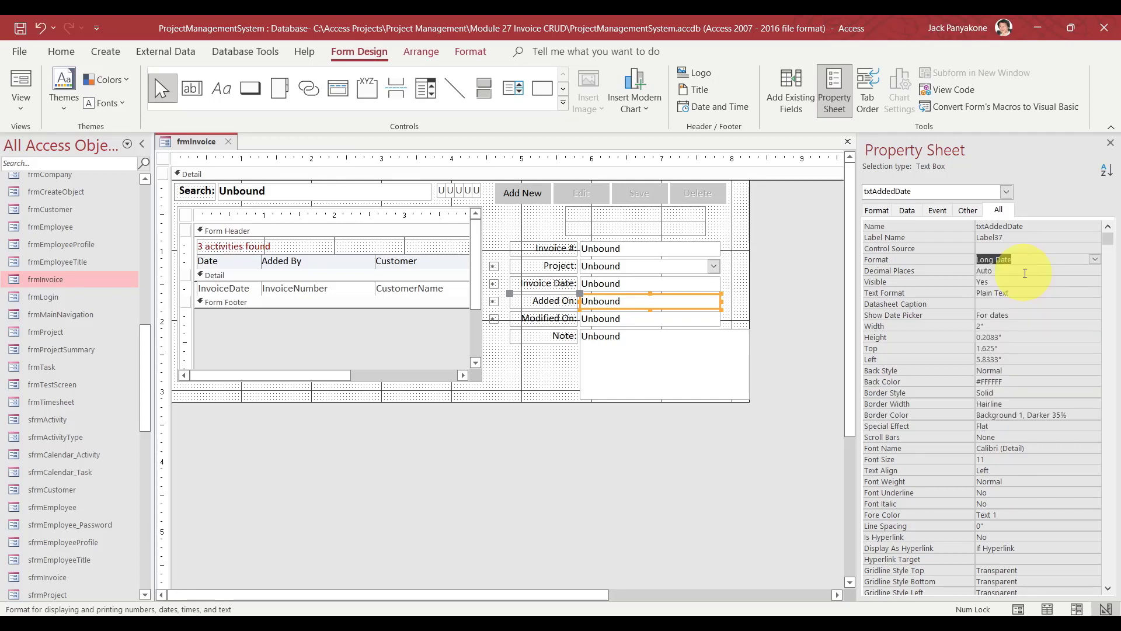
Clear the Added On box's Format property, comparing with the Modified On and Invoice Date boxes.
click(662, 316)
click(663, 315)
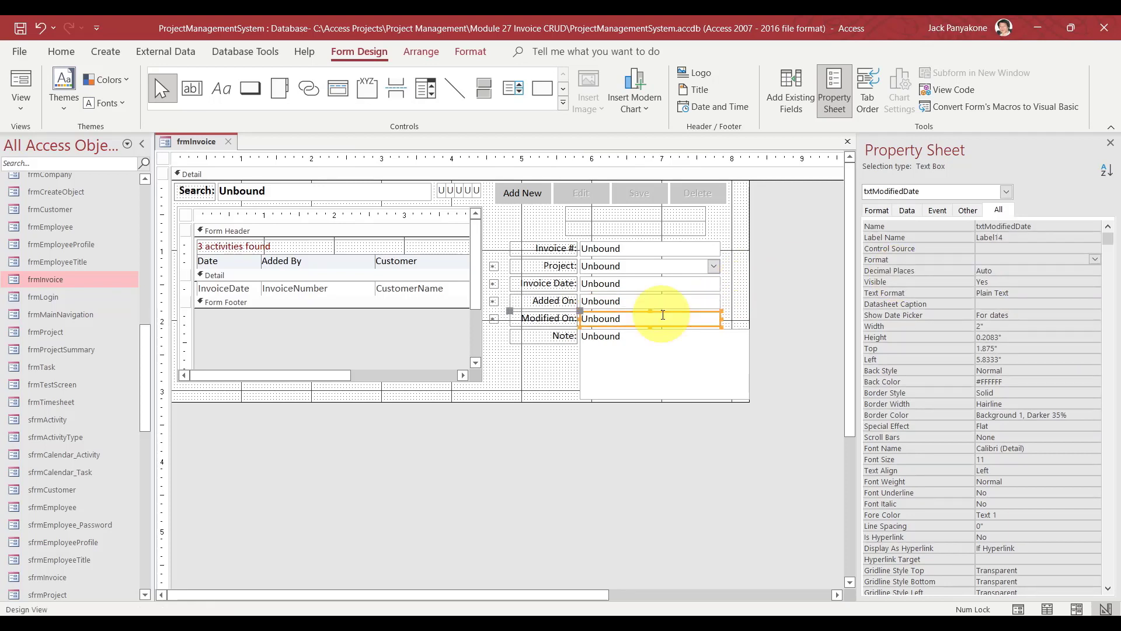
click(663, 301)
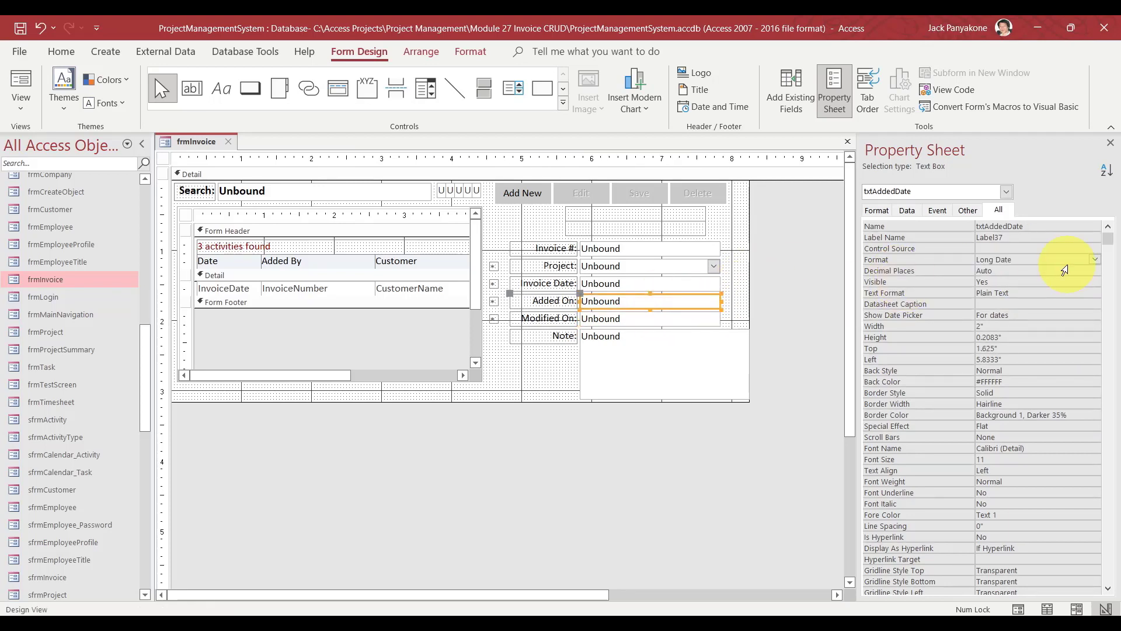
click(941, 260)
key(Delete)
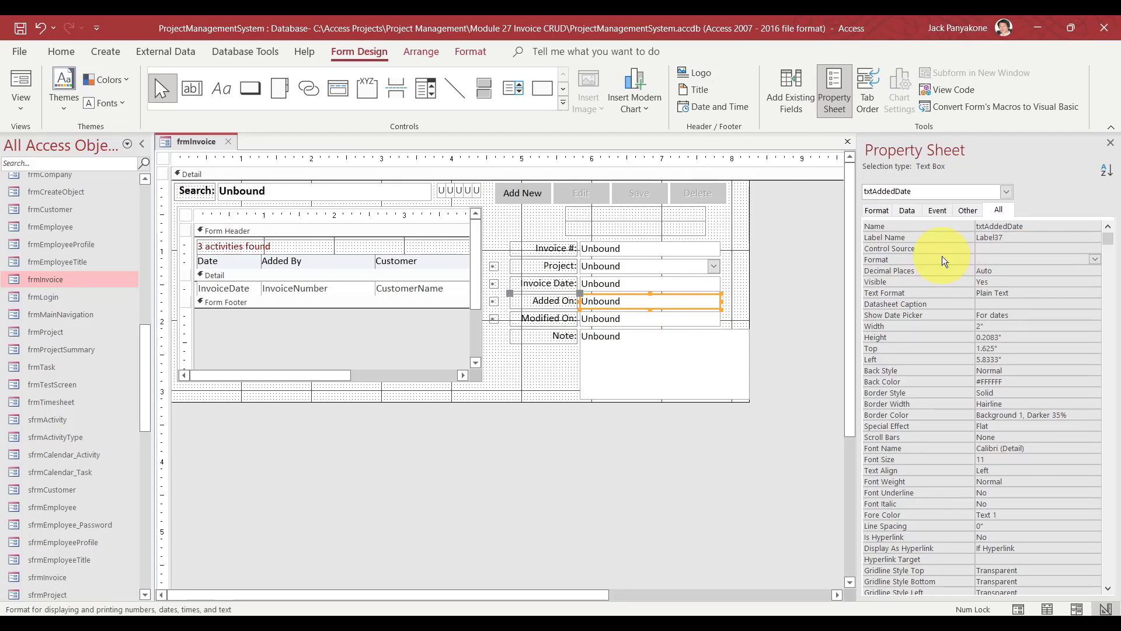
click(696, 316)
click(689, 284)
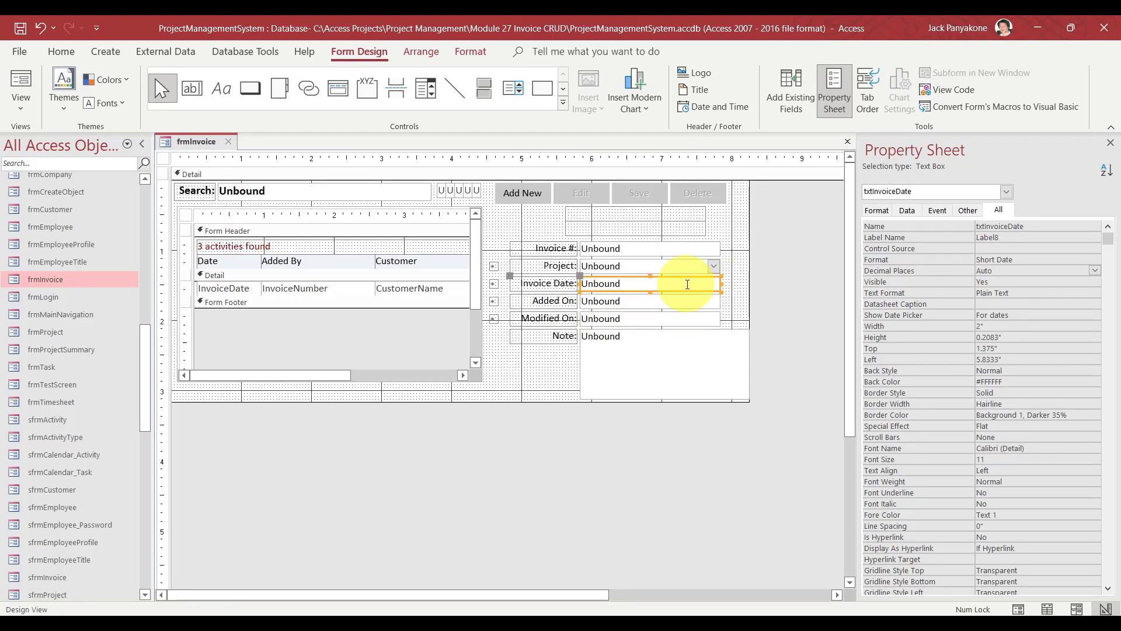
click(814, 251)
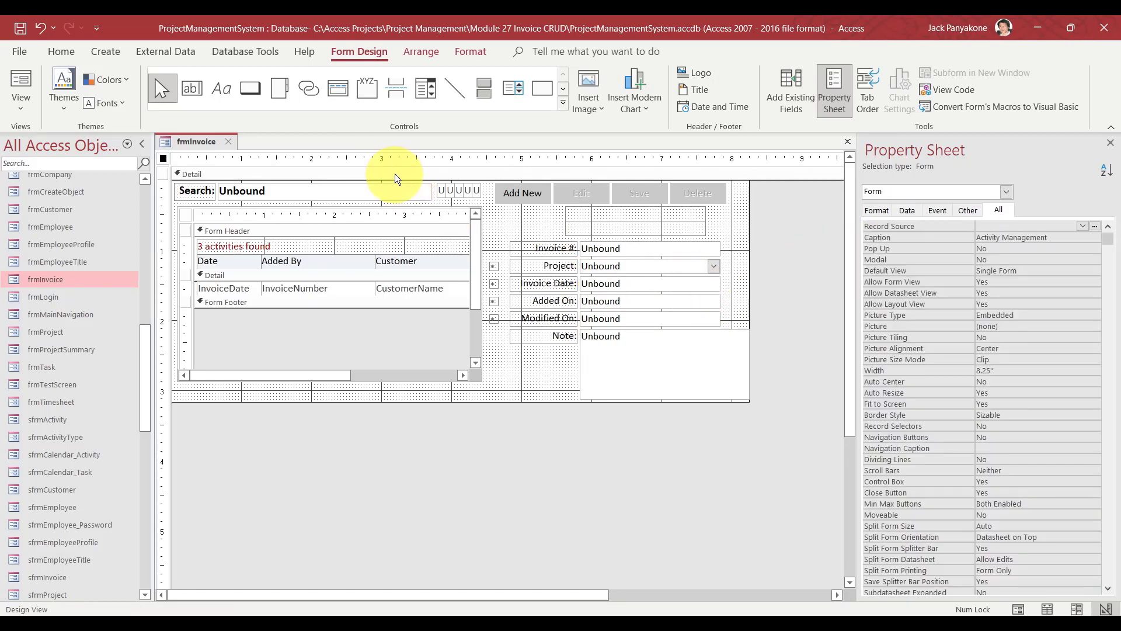
Close the invoice form design and open frmMainNavigation.
click(229, 142)
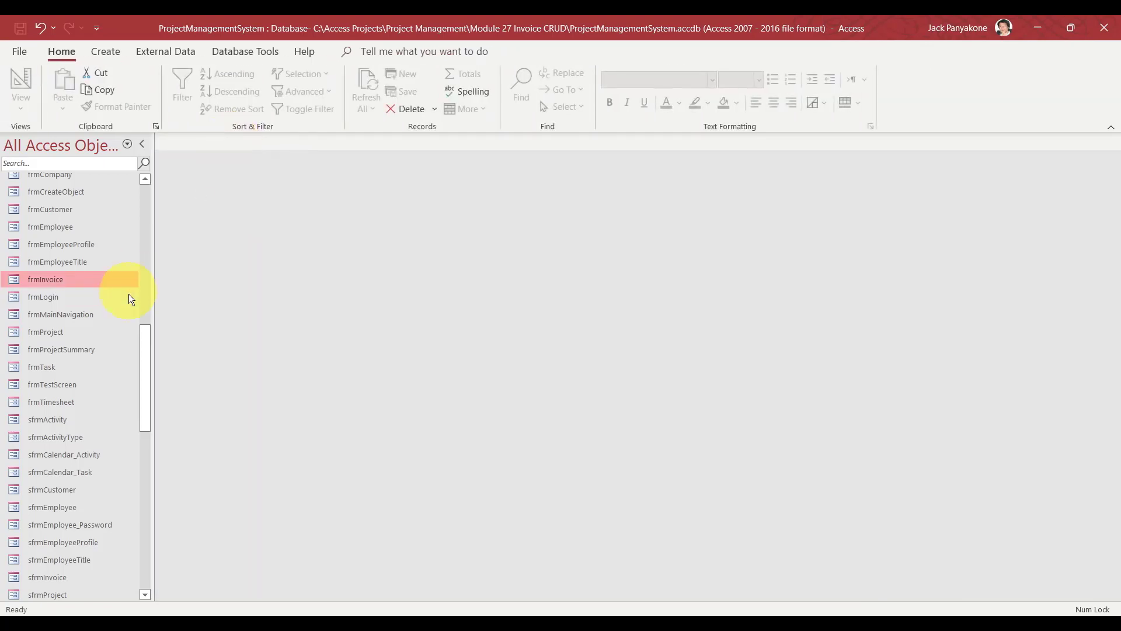
mouse_move(146, 373)
mouse_down()
mouse_move(145, 339)
mouse_move(142, 384)
mouse_up()
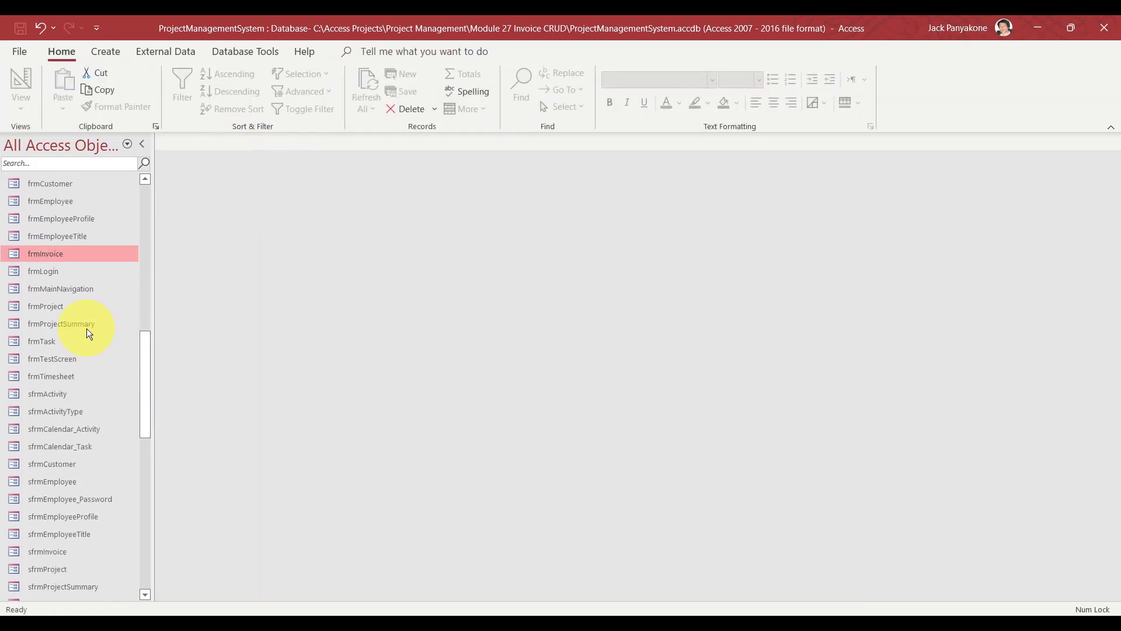
double_click(71, 291)
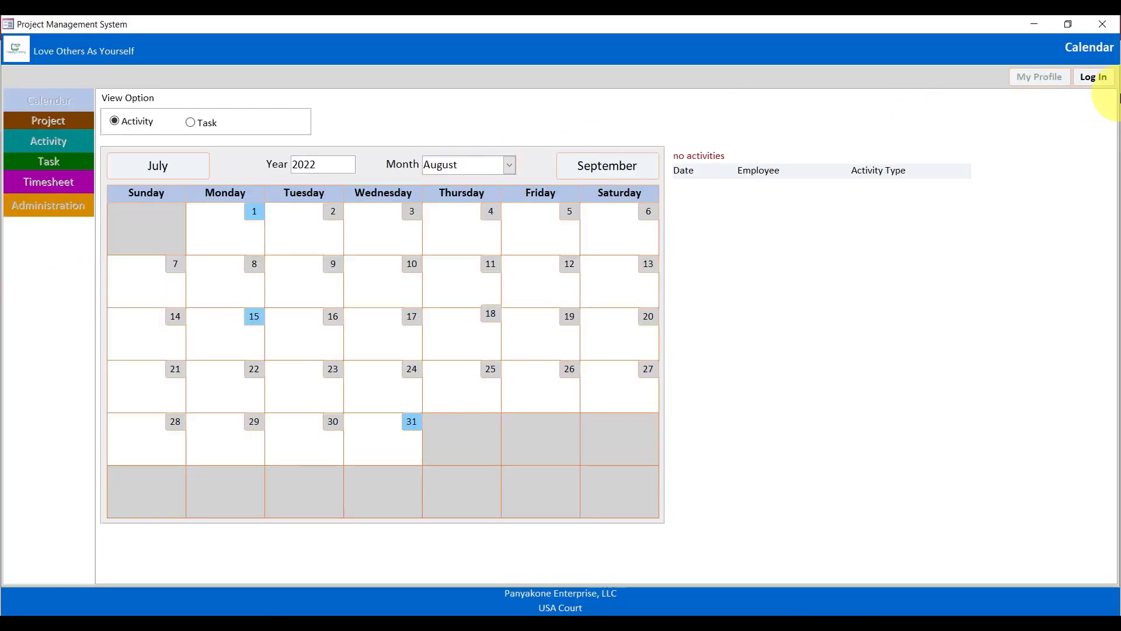
Log in with the employee's username and password.
click(1094, 77)
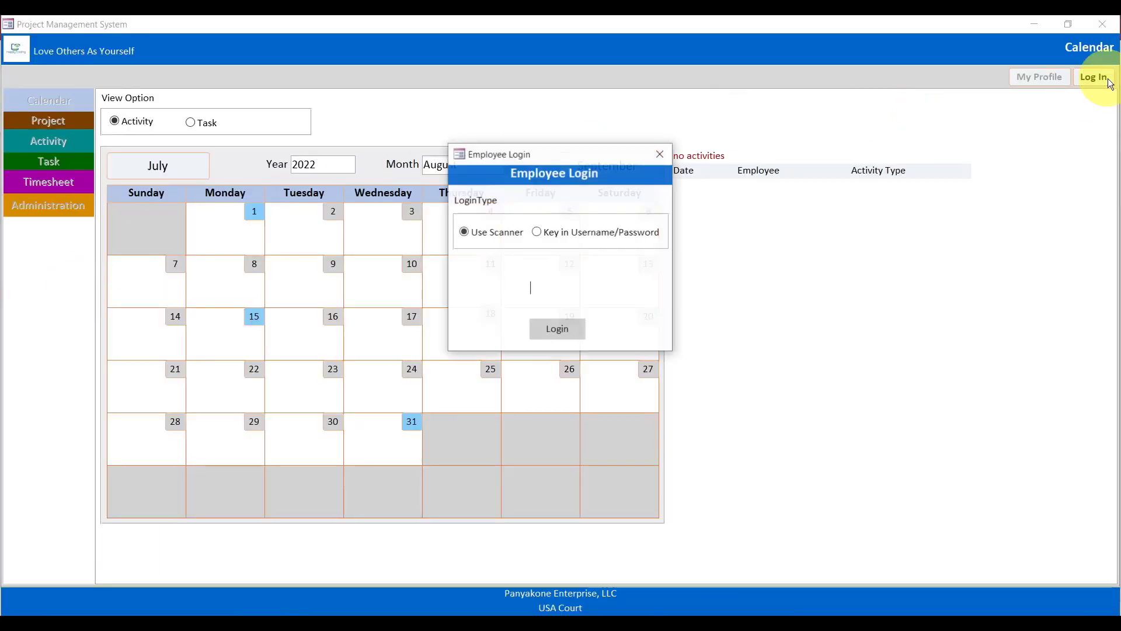
click(591, 233)
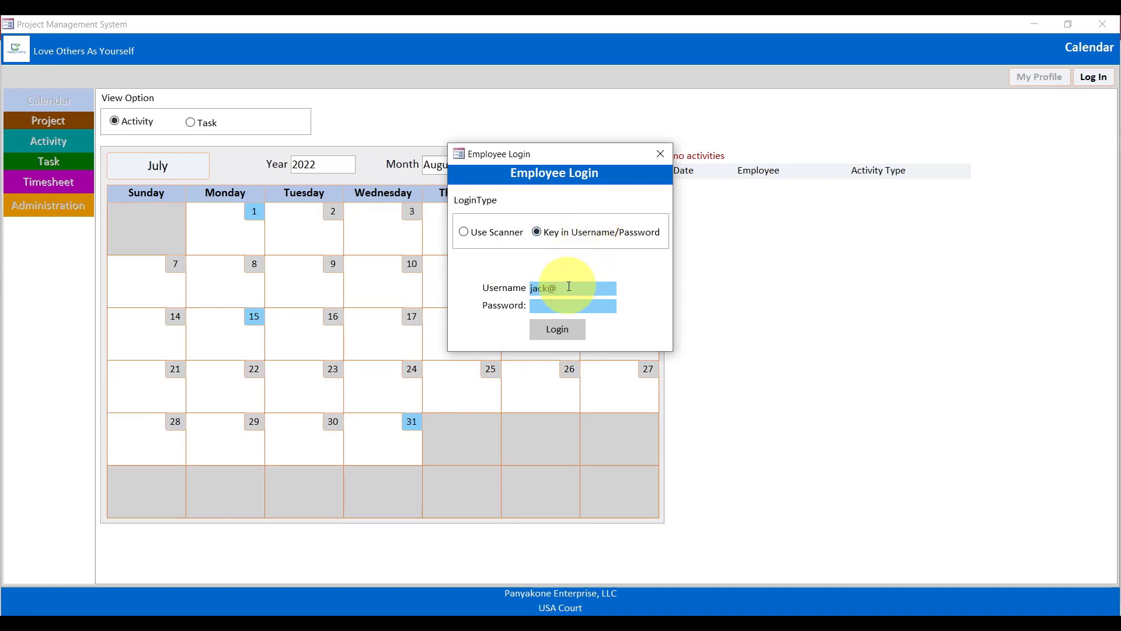
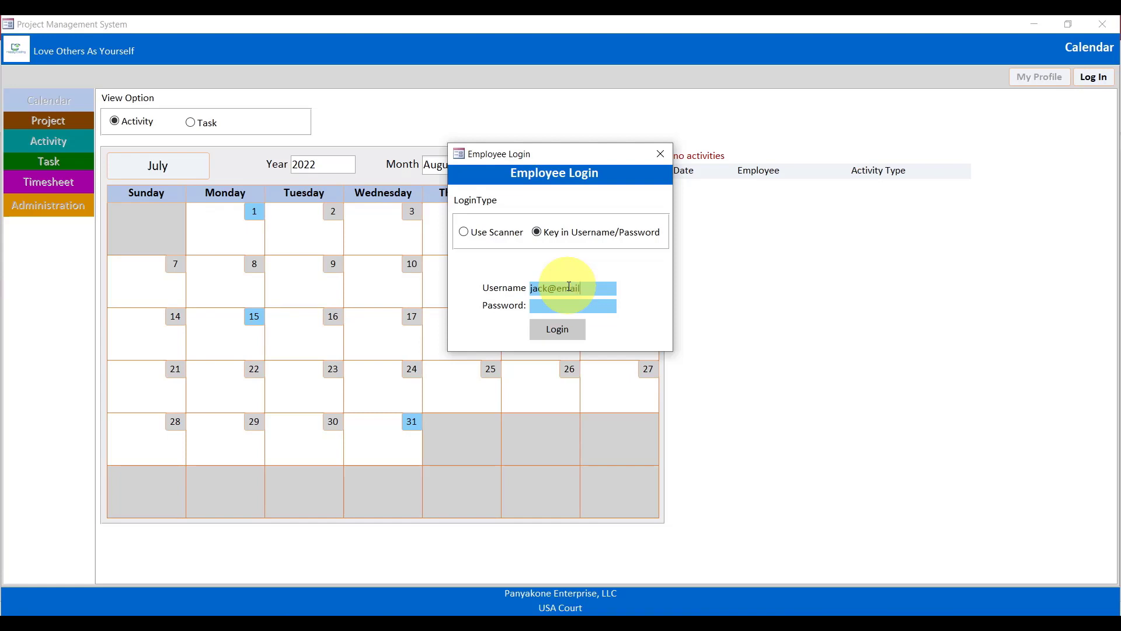
key(Tab)
text(******)
click(559, 329)
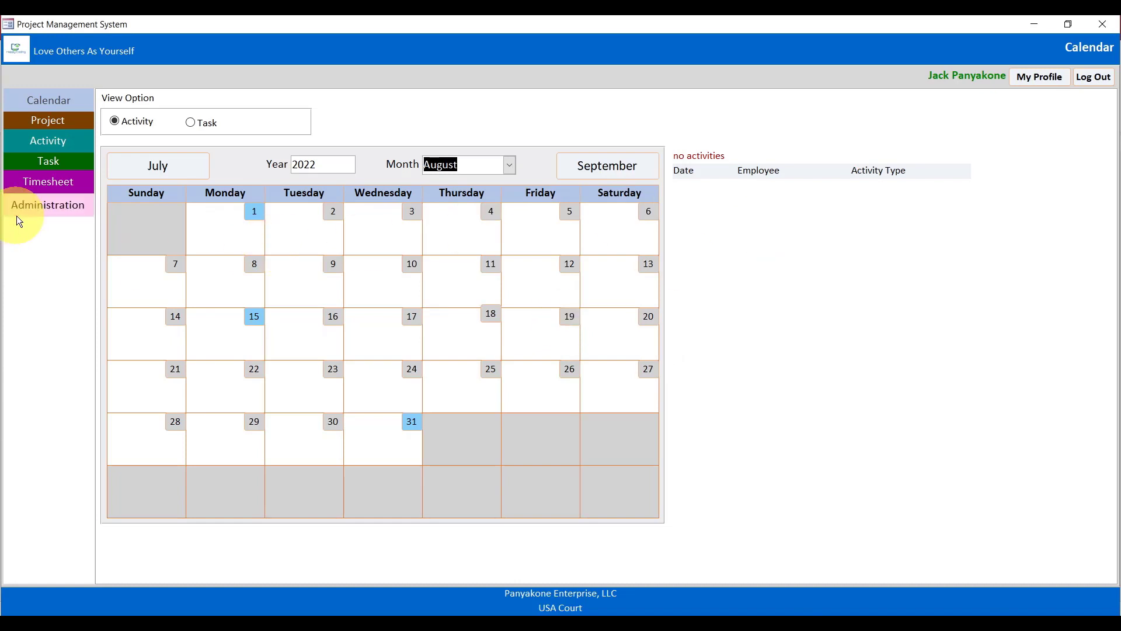
Go to Administration > Invoice Management and load invoice INV-00001.
click(30, 207)
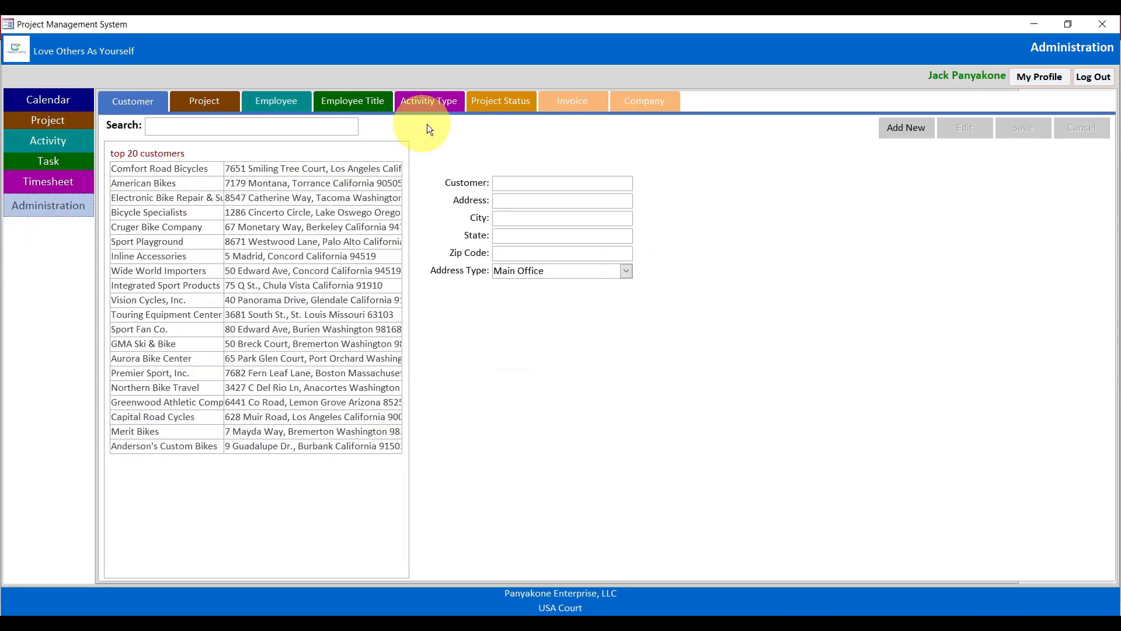
click(567, 107)
click(296, 177)
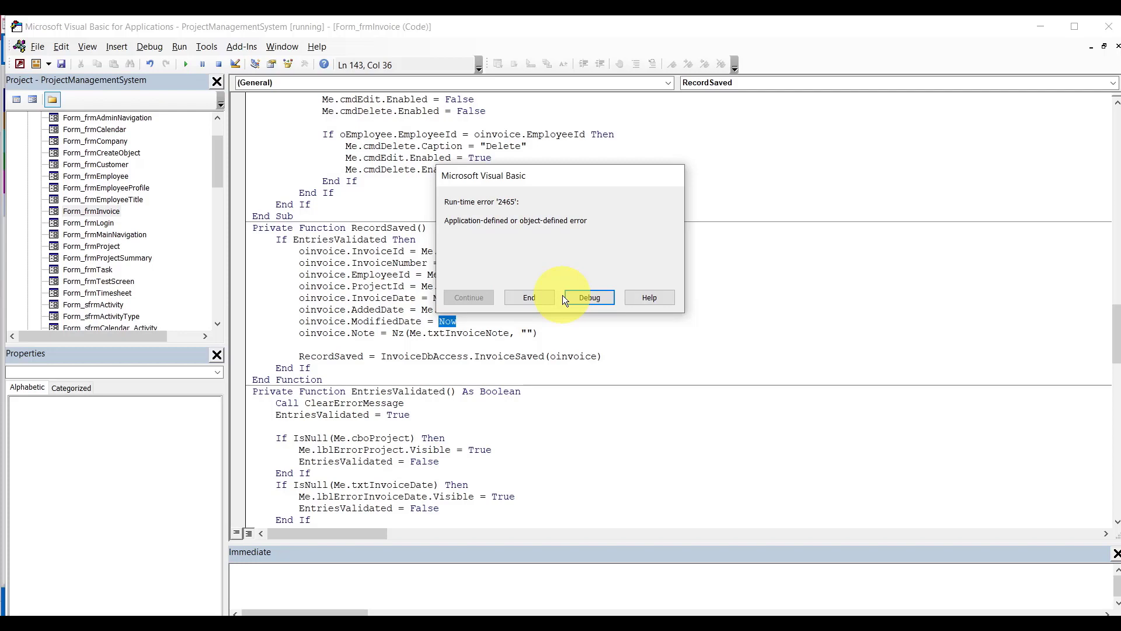
click(538, 296)
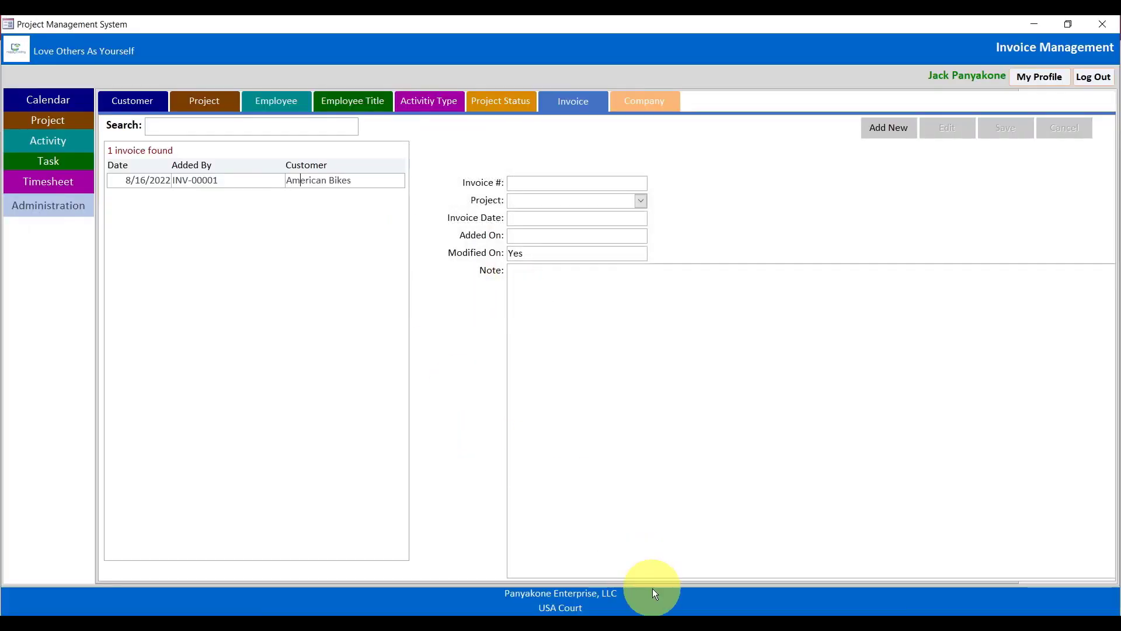
mouse_move(637, 605)
click(684, 563)
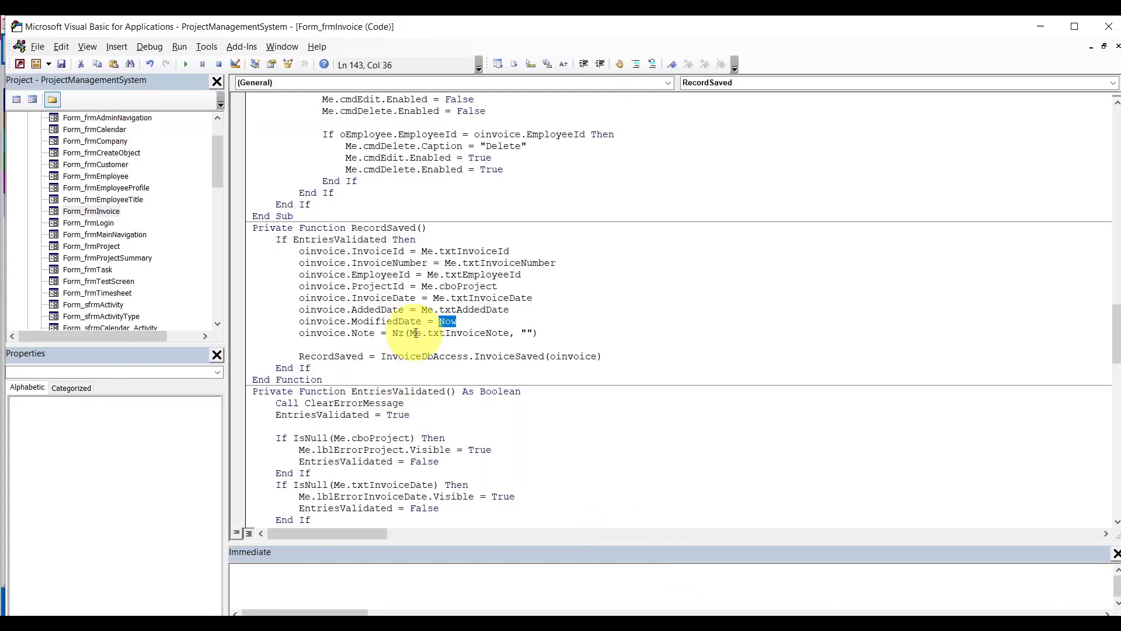
double_click(400, 323)
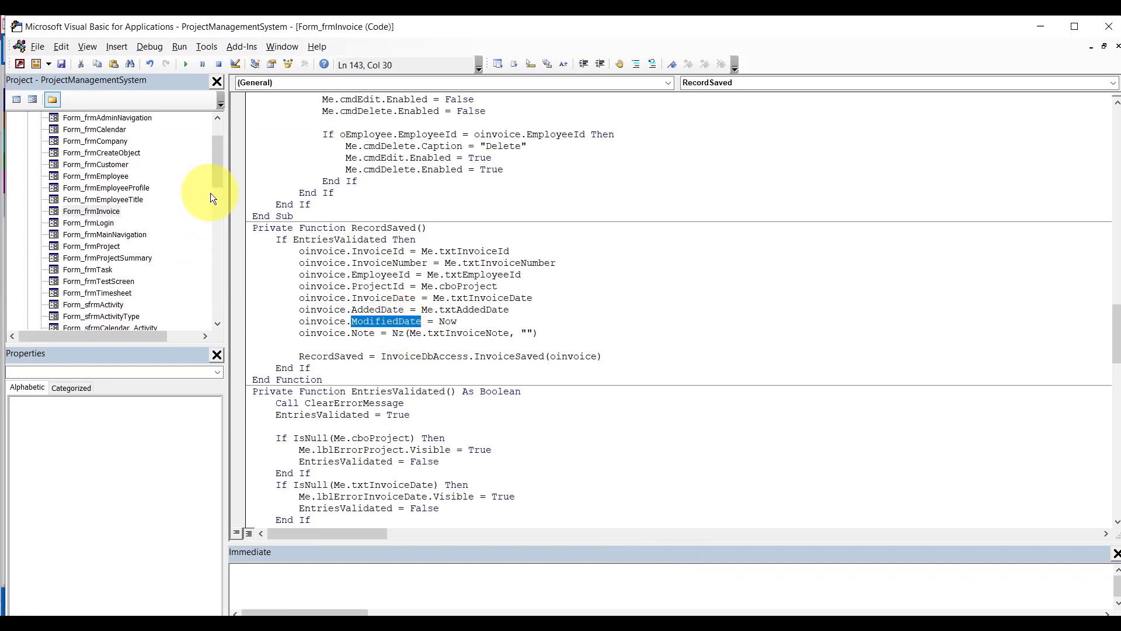
drag(211, 193, 209, 303)
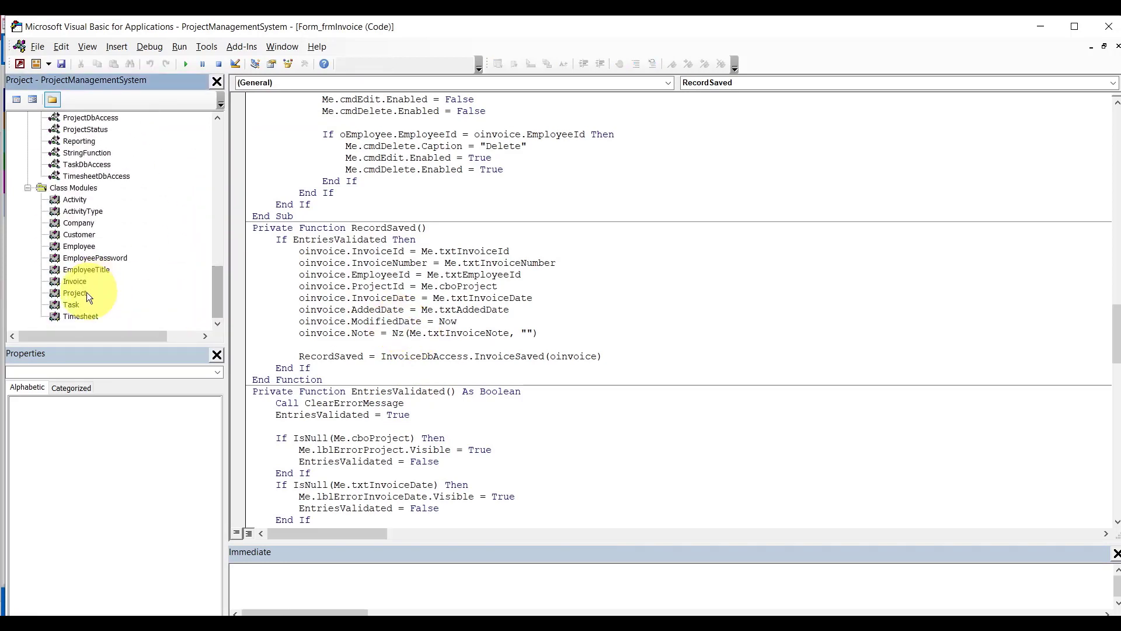
double_click(75, 281)
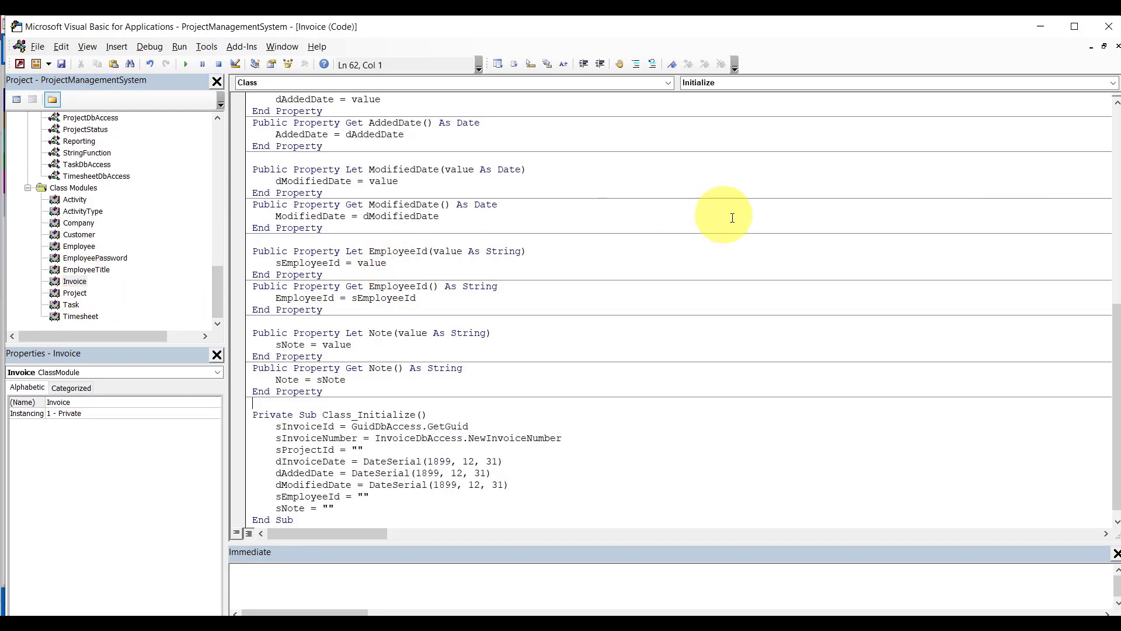
double_click(430, 205)
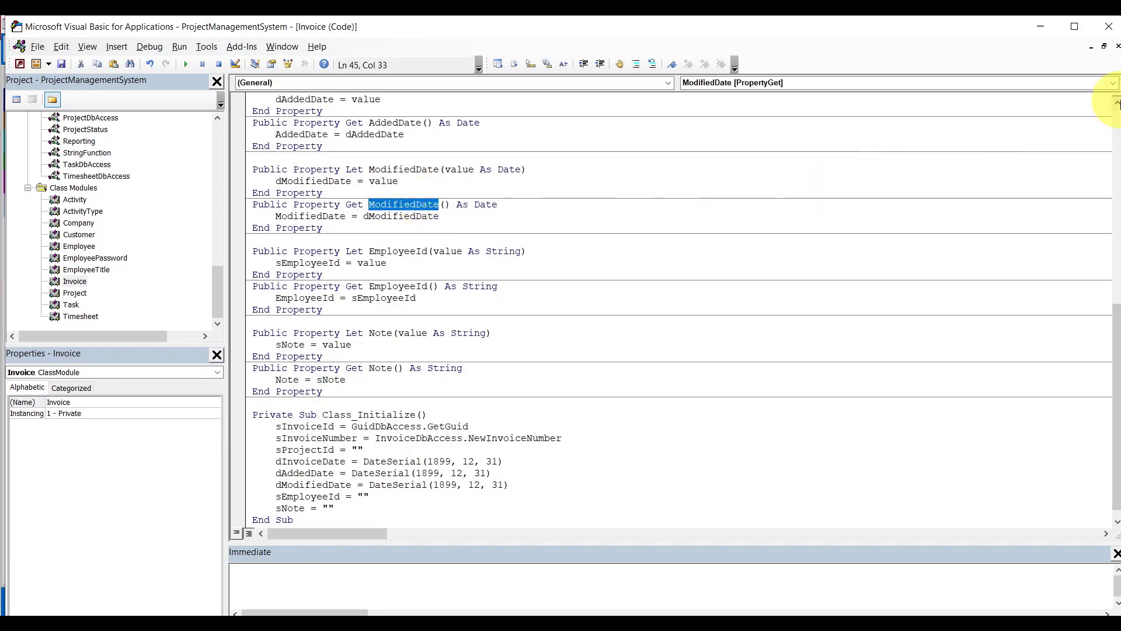
click(1117, 46)
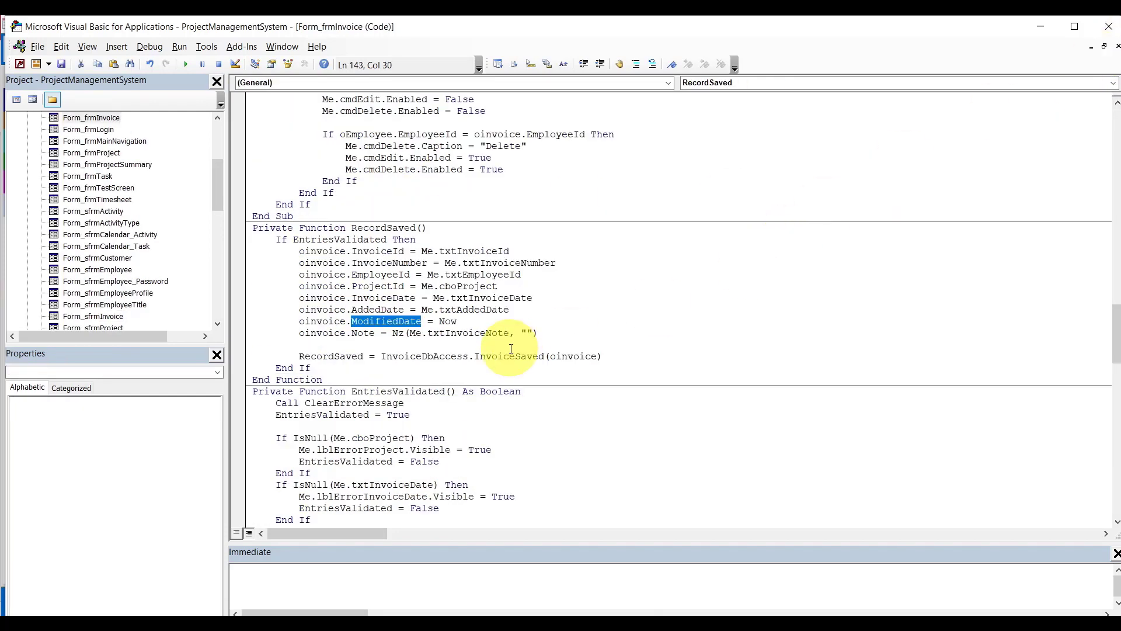
click(478, 320)
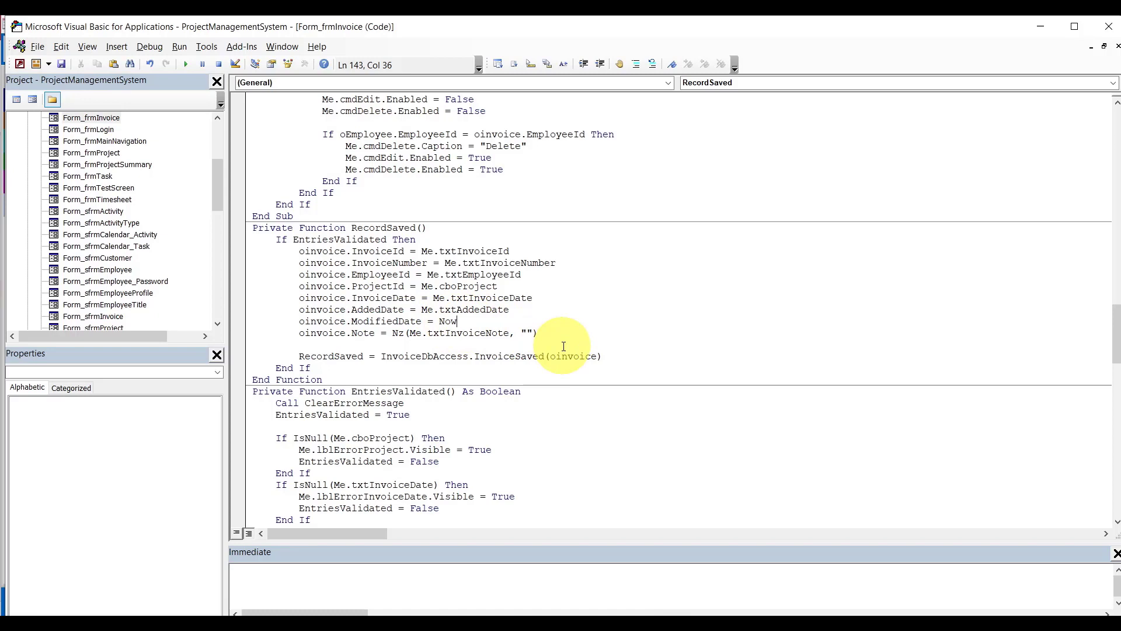
double_click(447, 322)
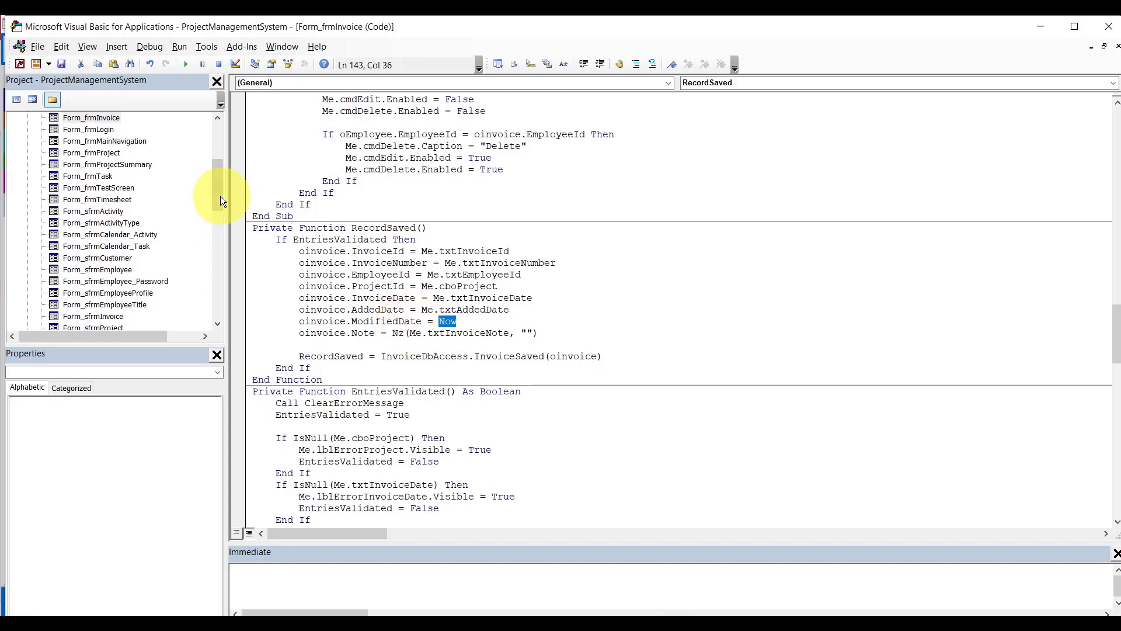
drag(221, 201, 214, 299)
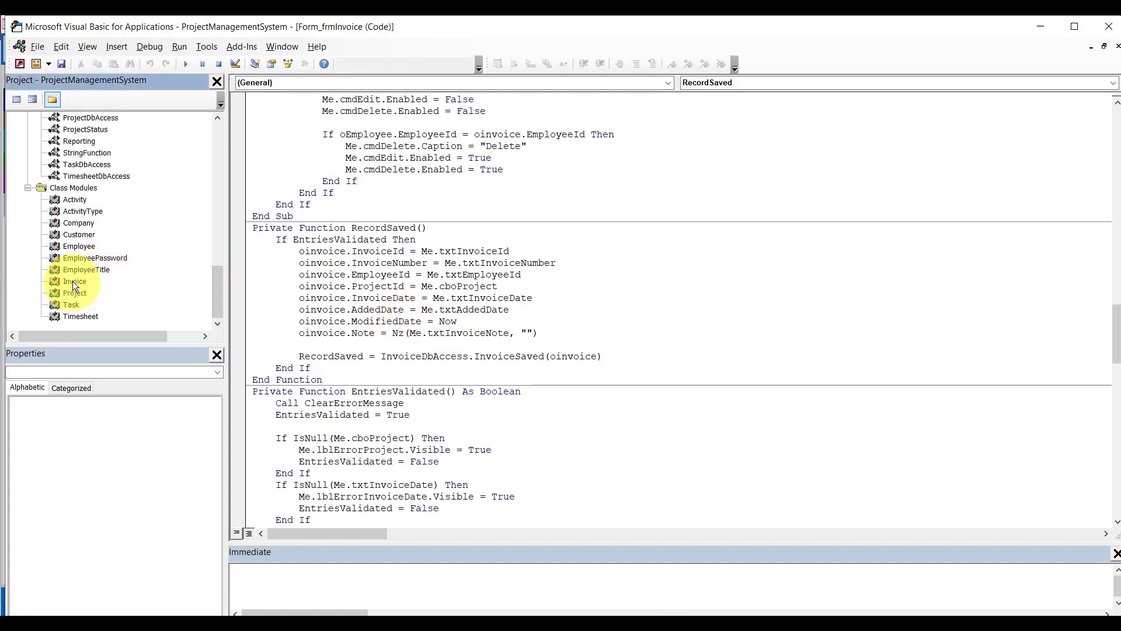
double_click(72, 282)
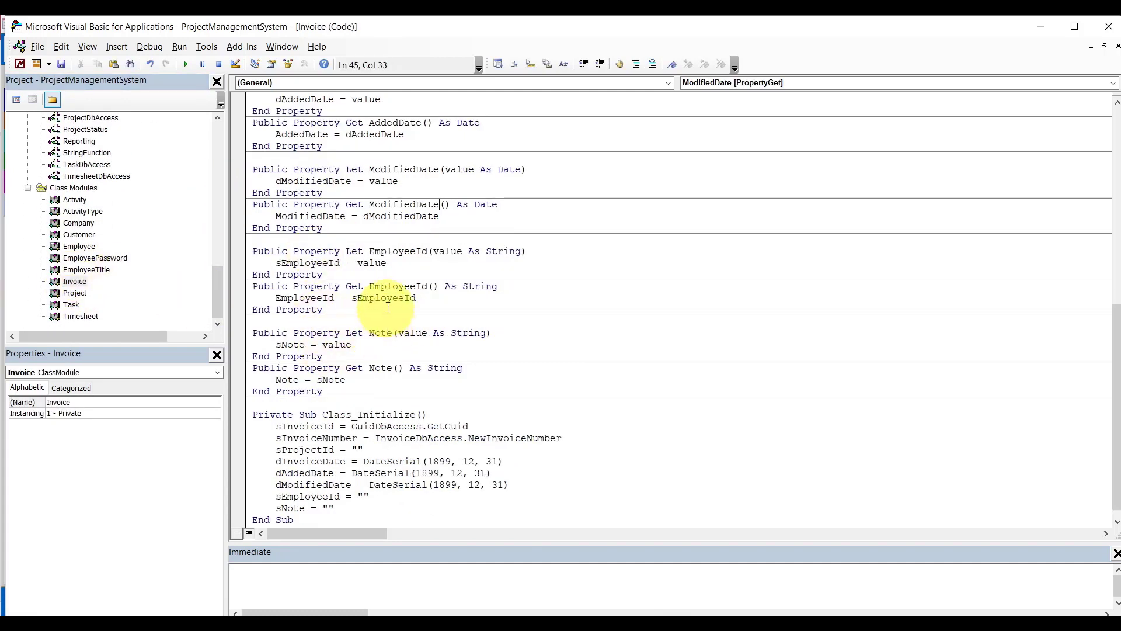
double_click(411, 206)
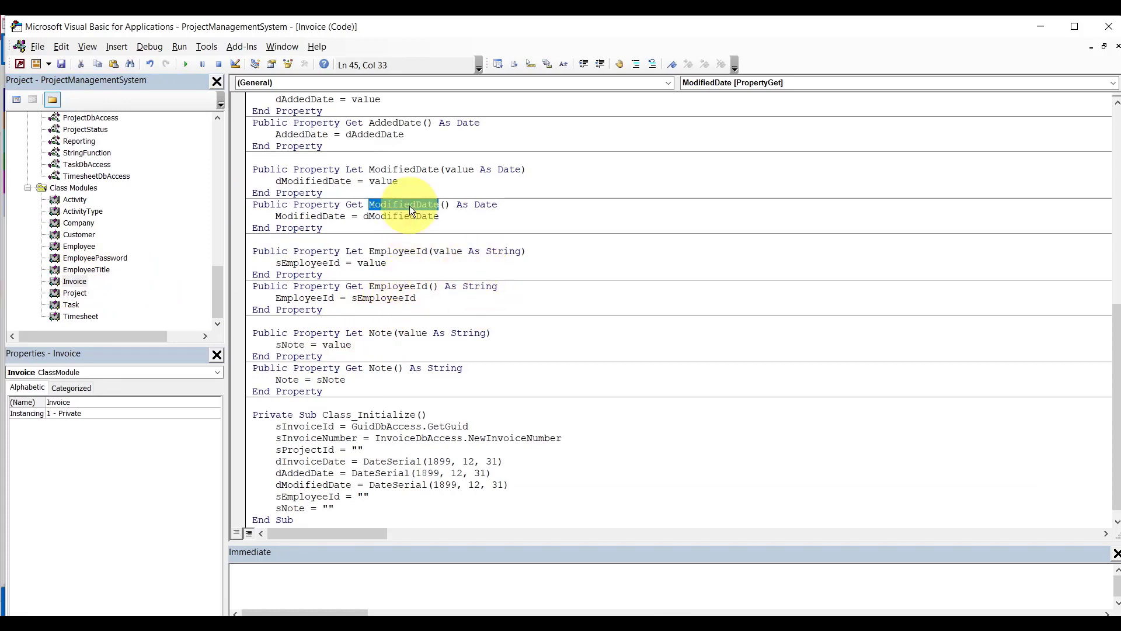
double_click(482, 204)
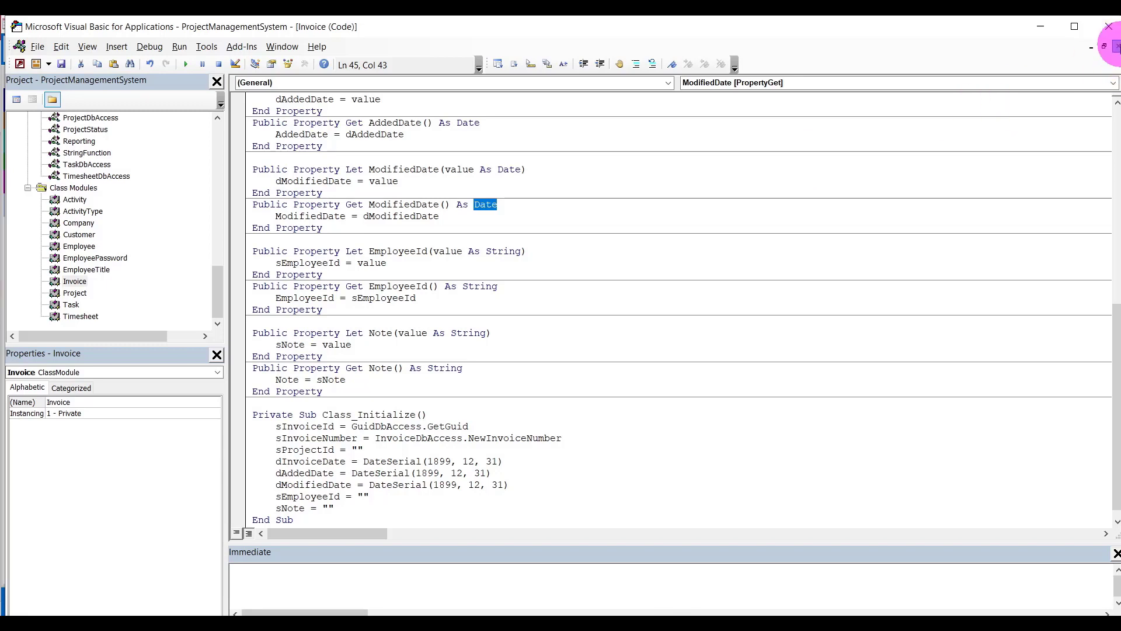
click(1117, 47)
click(487, 310)
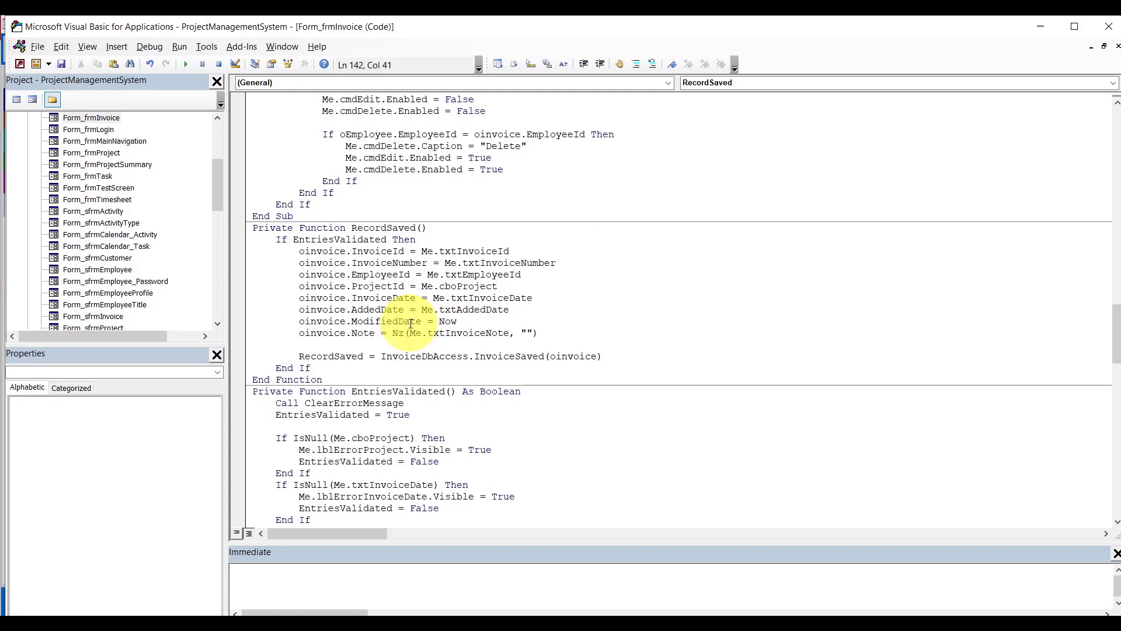
Breakpoint the 'oinvoice.ModifiedDate = Now' line, reload the American Bikes invoice, and debug error 2465.
click(240, 321)
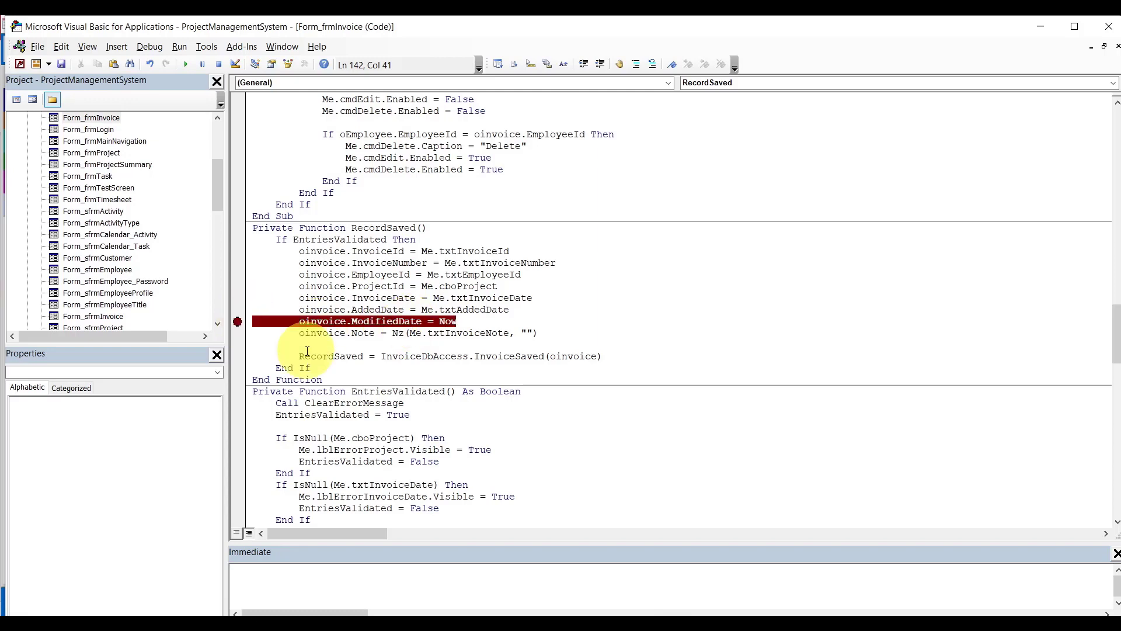
click(631, 610)
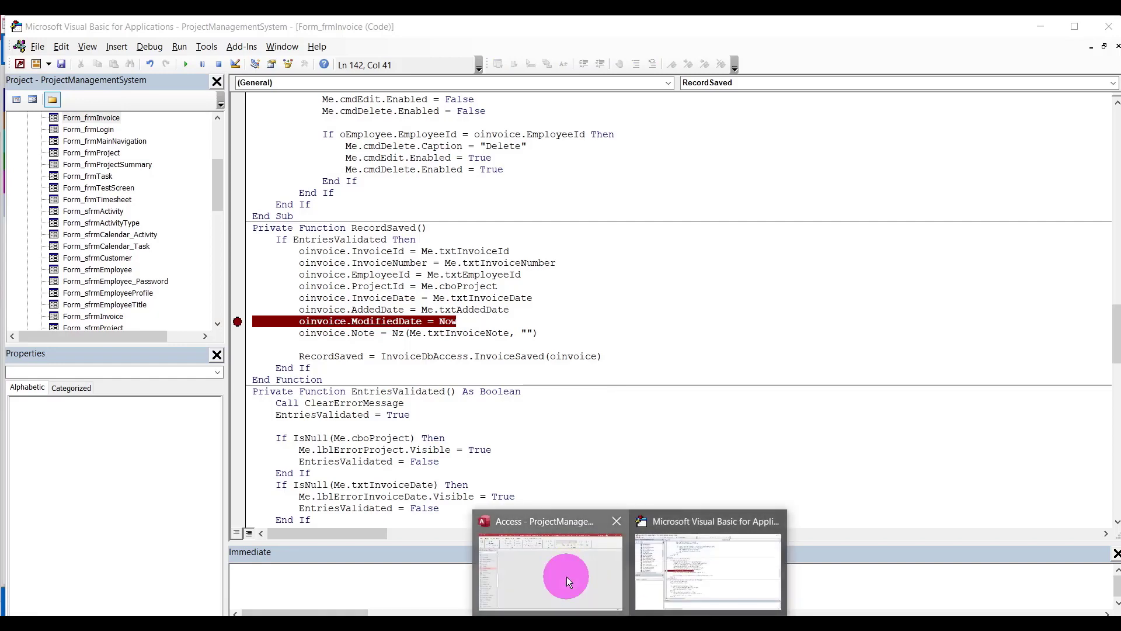
click(567, 576)
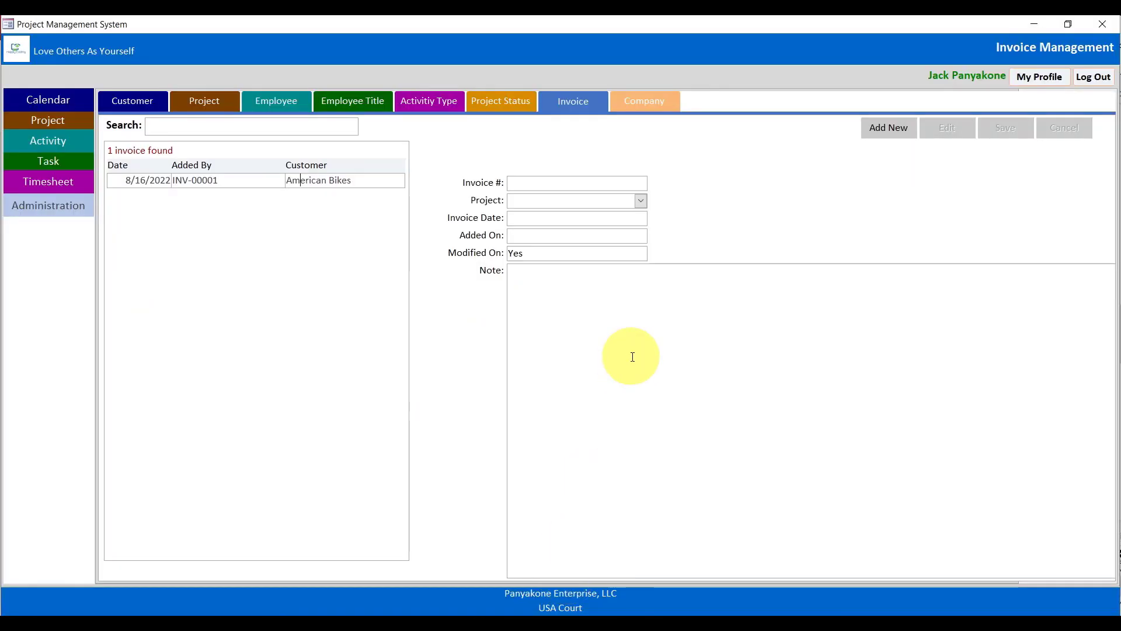
click(376, 180)
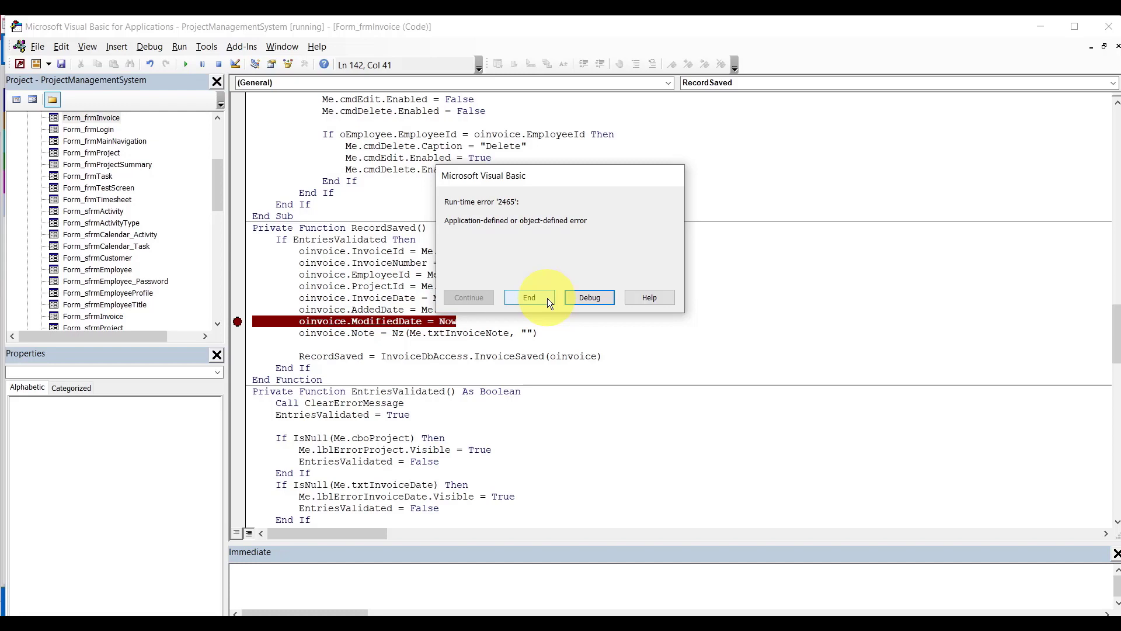
click(585, 298)
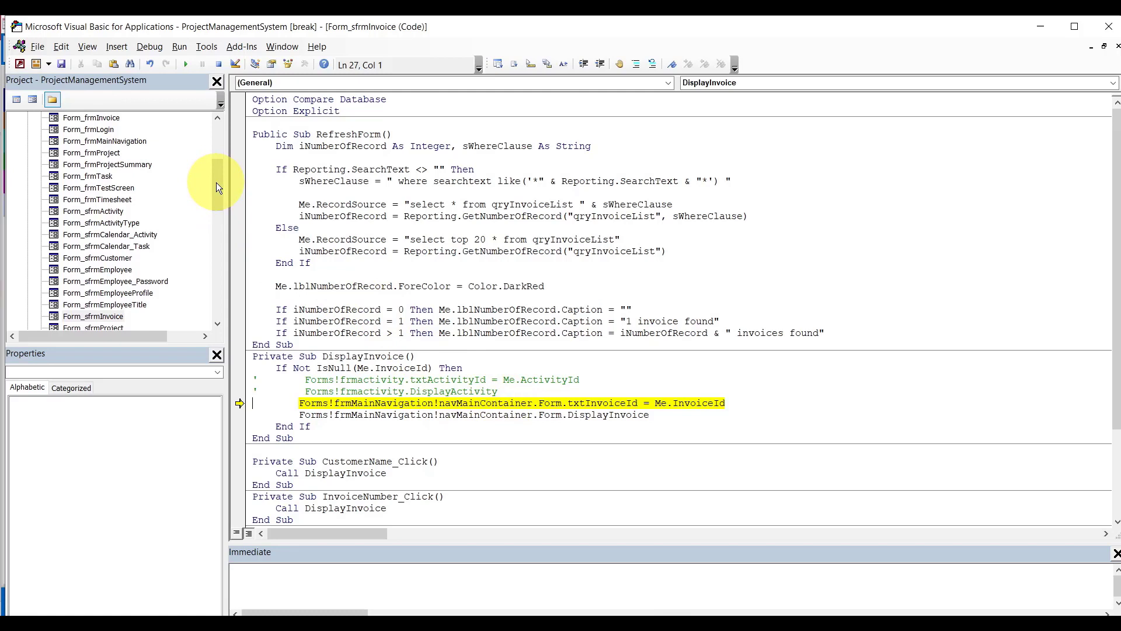
Check the navAdminContainer path used in Form_sfrmActivityType's code, then close it.
double_click(133, 223)
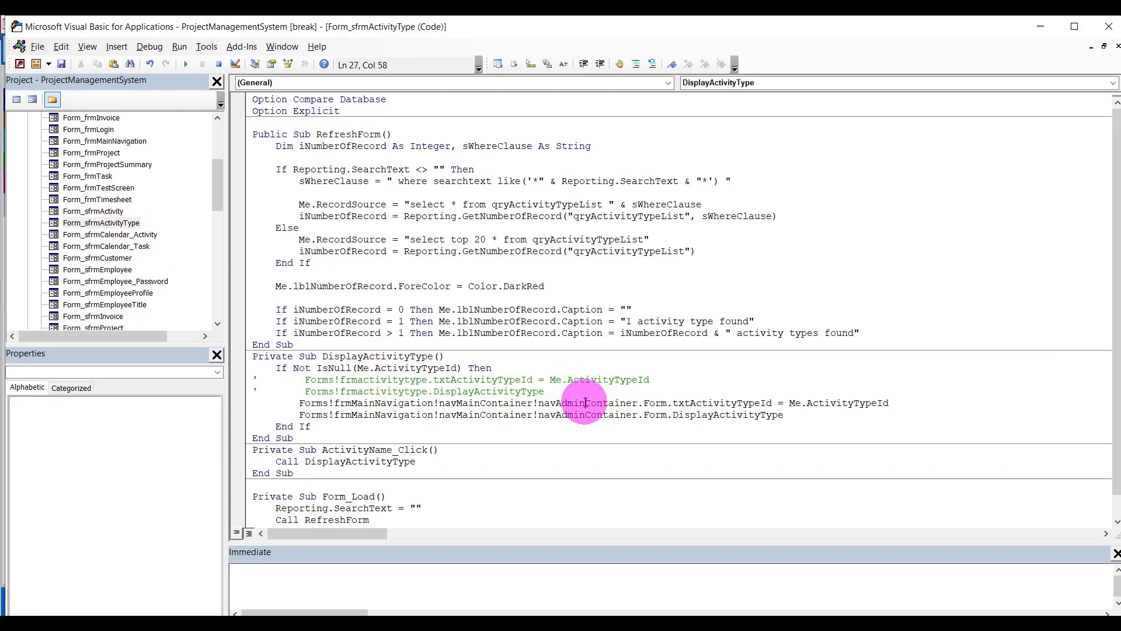
double_click(584, 403)
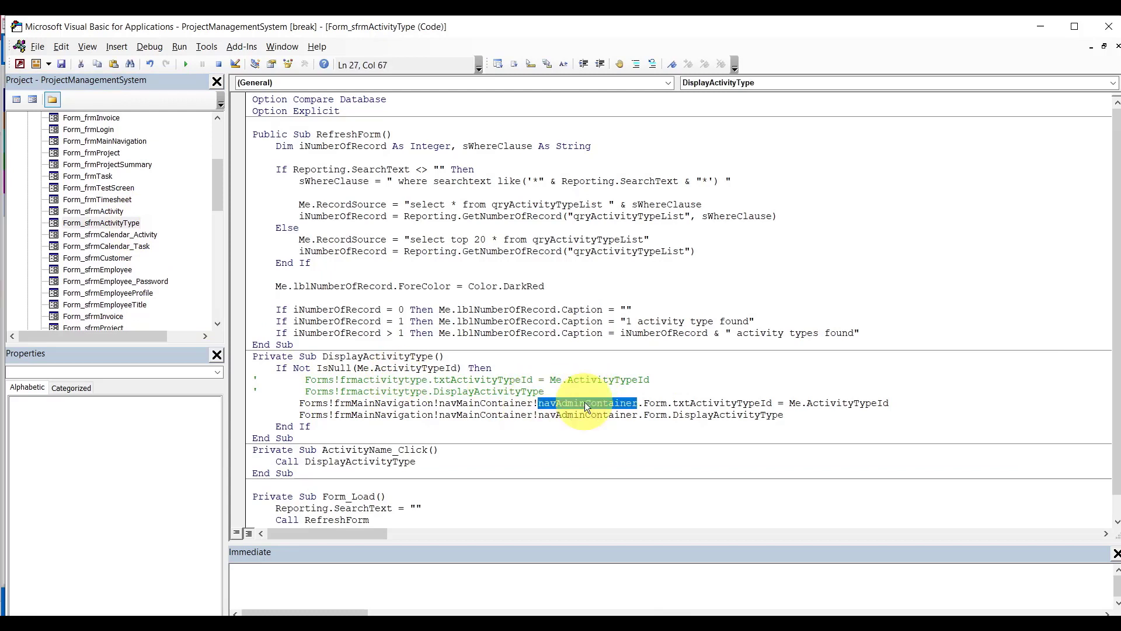
click(1118, 47)
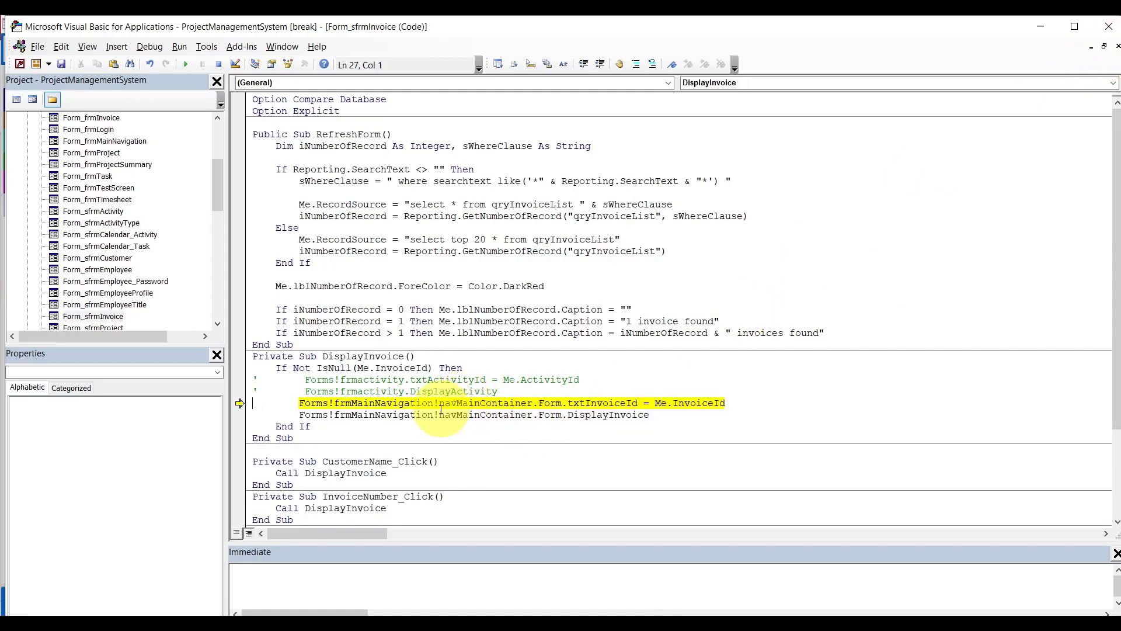
Insert '!navAdminContainer' after navMainContainer on both DisplayInvoice lines, save, and reset.
click(534, 403)
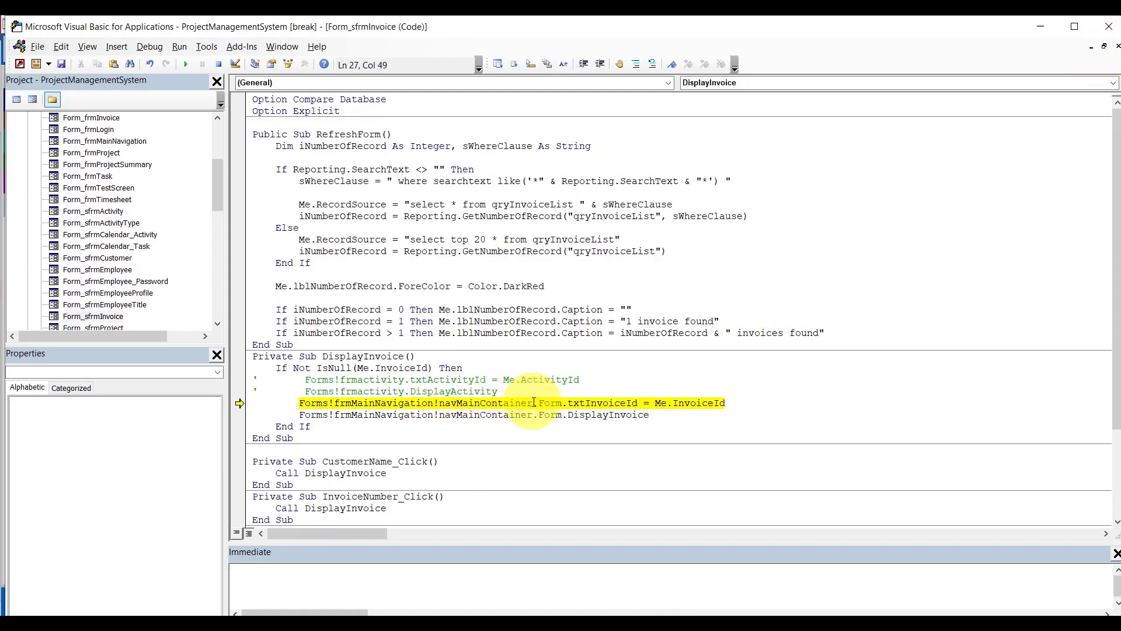
text(!navAdminContainer)
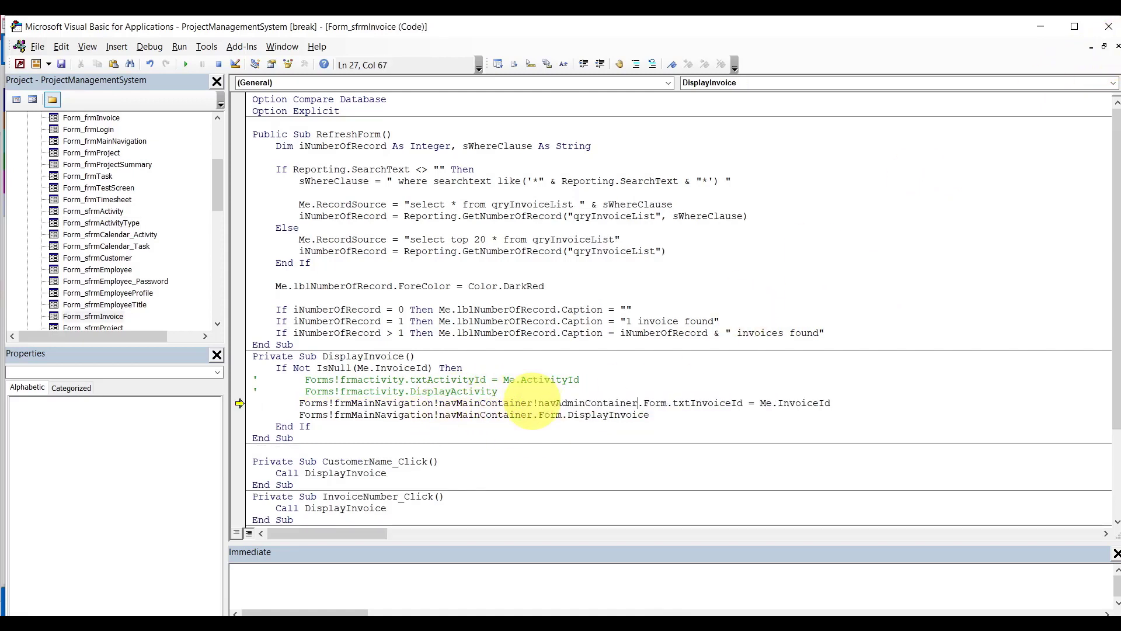
click(533, 415)
text(!navAdminContainer)
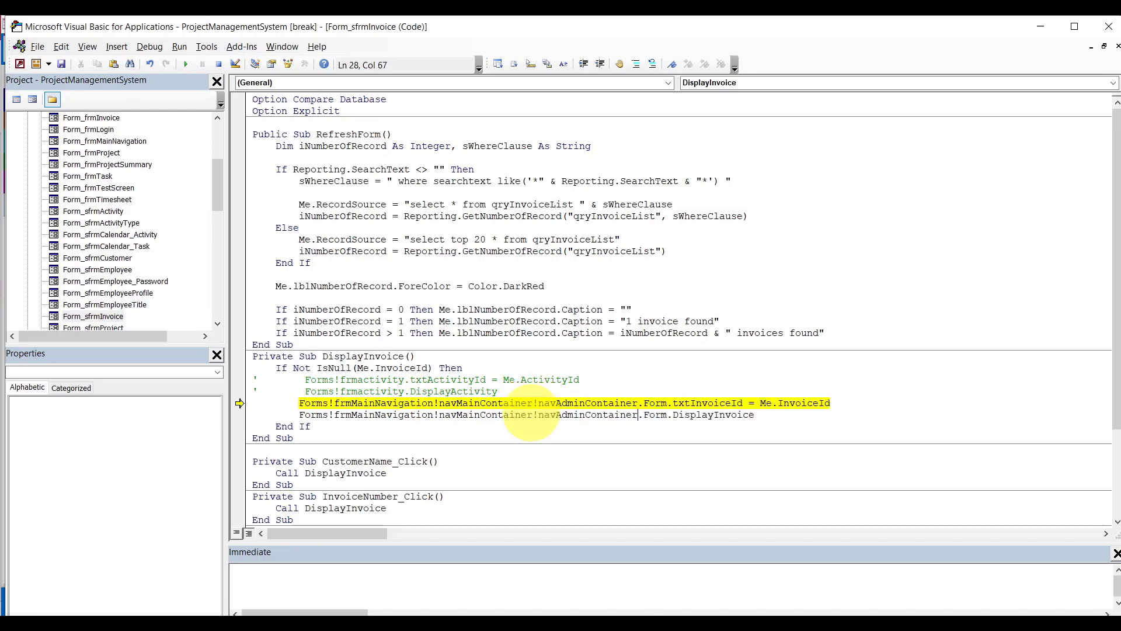
click(537, 390)
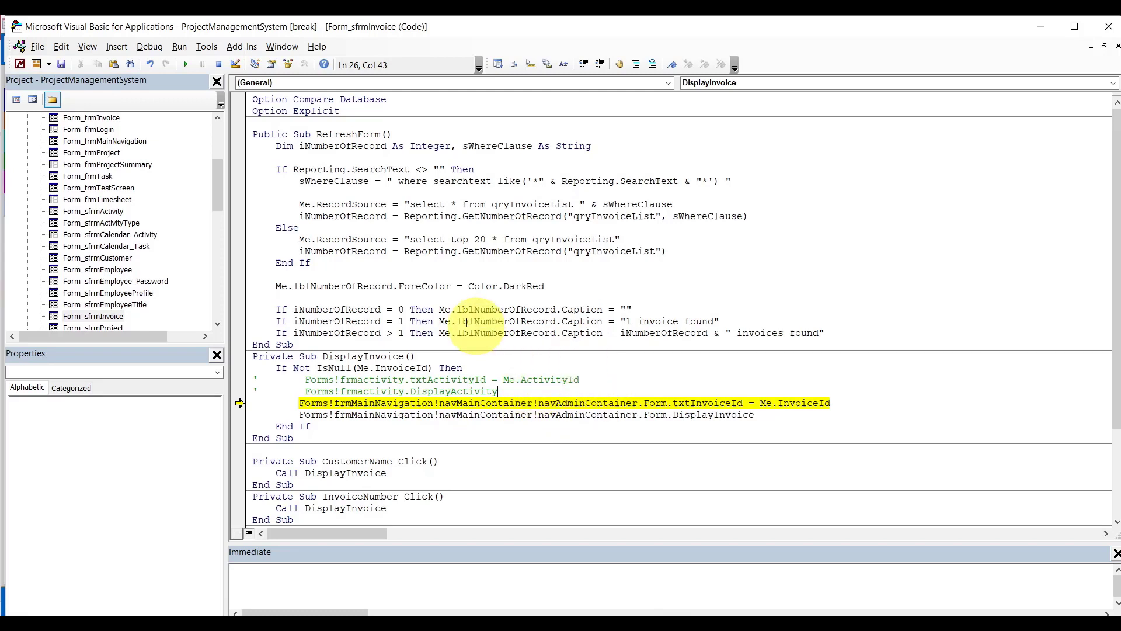
click(62, 65)
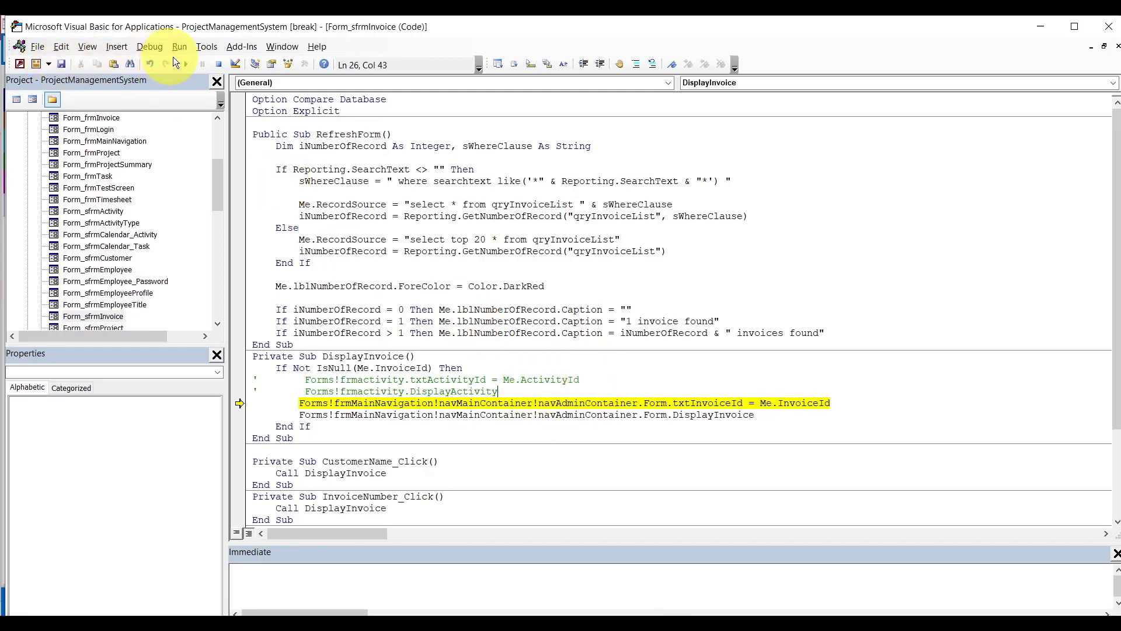
click(219, 63)
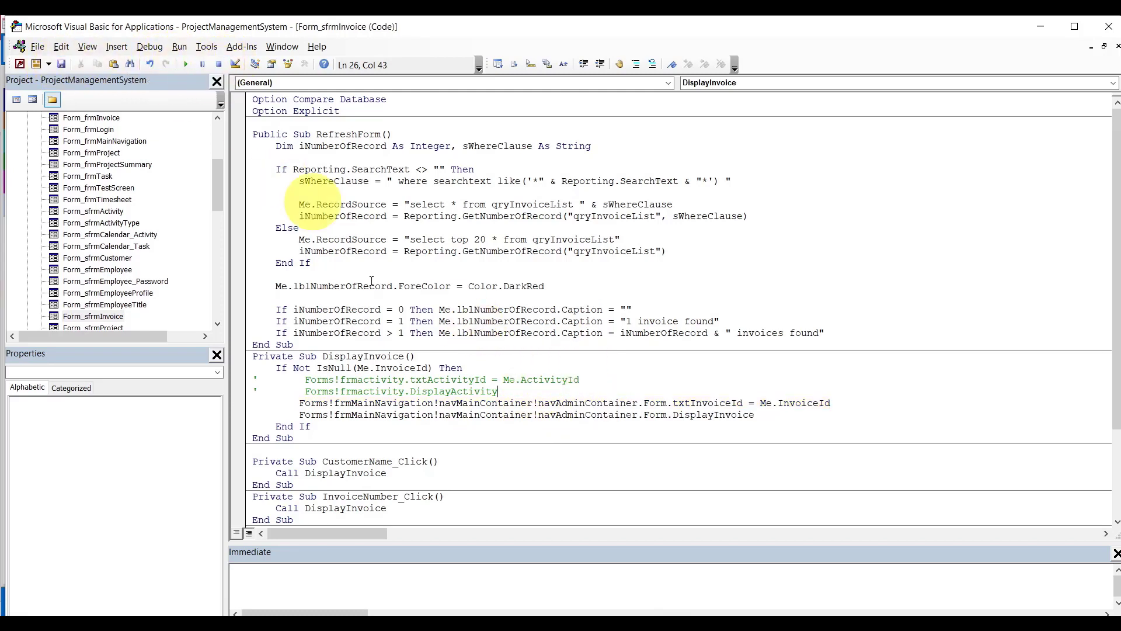
Reload the American Bikes invoice in Access and break into the error 91 code.
click(626, 625)
click(596, 595)
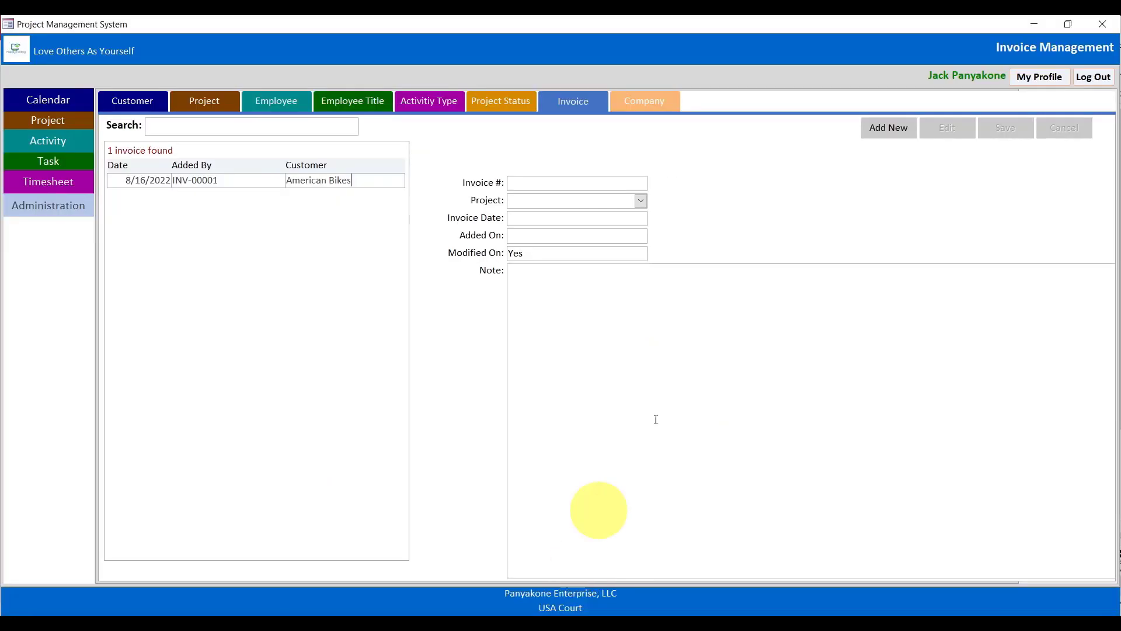
click(369, 180)
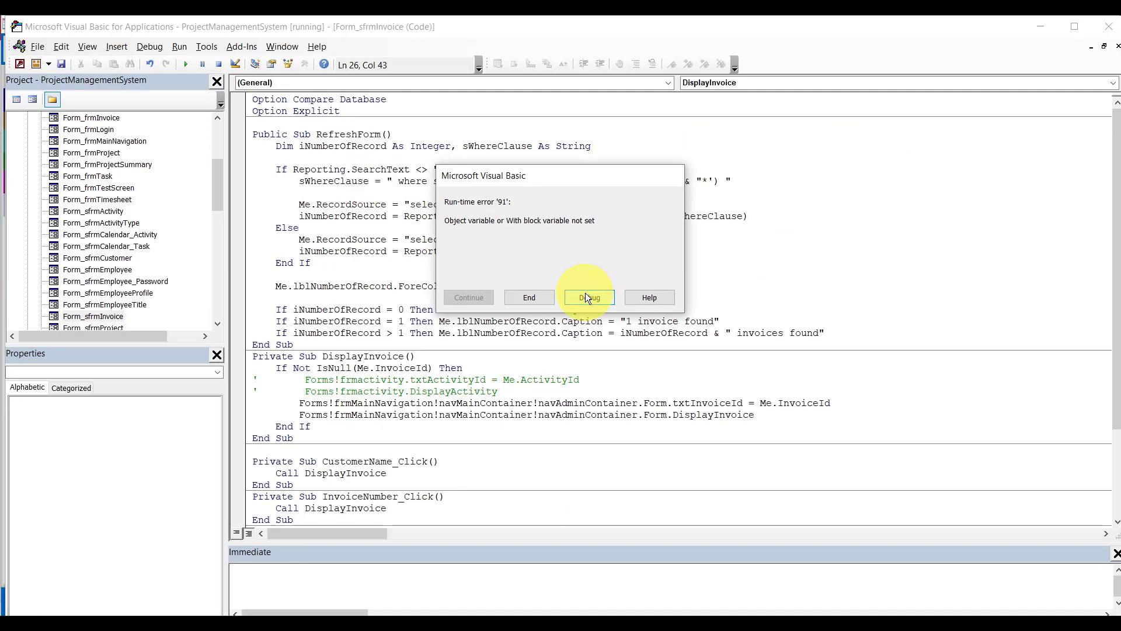
click(588, 298)
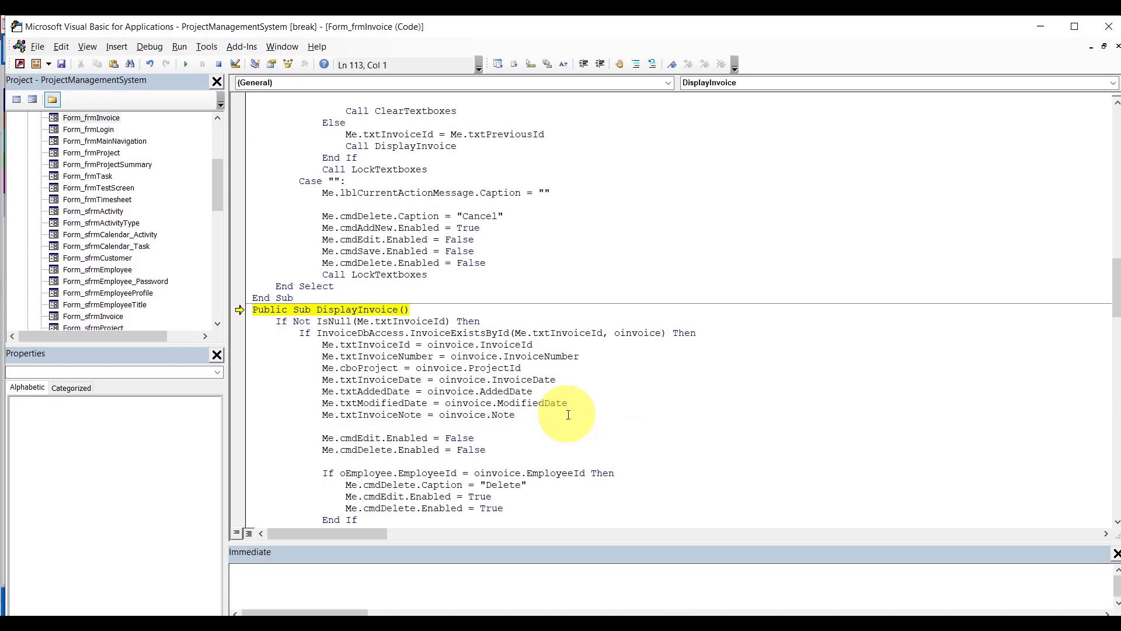
Step through DisplayInvoice into InvoiceExistsById, running to and clearing an InvoiceId breakpoint.
key(F8)
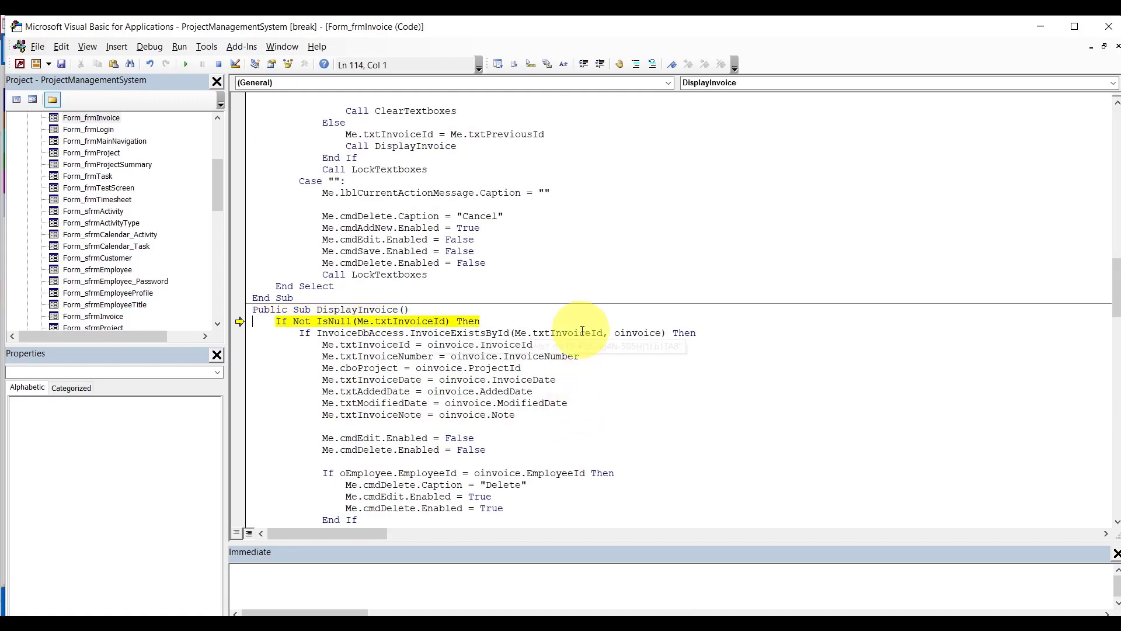
scroll(1117, 303, down, 4)
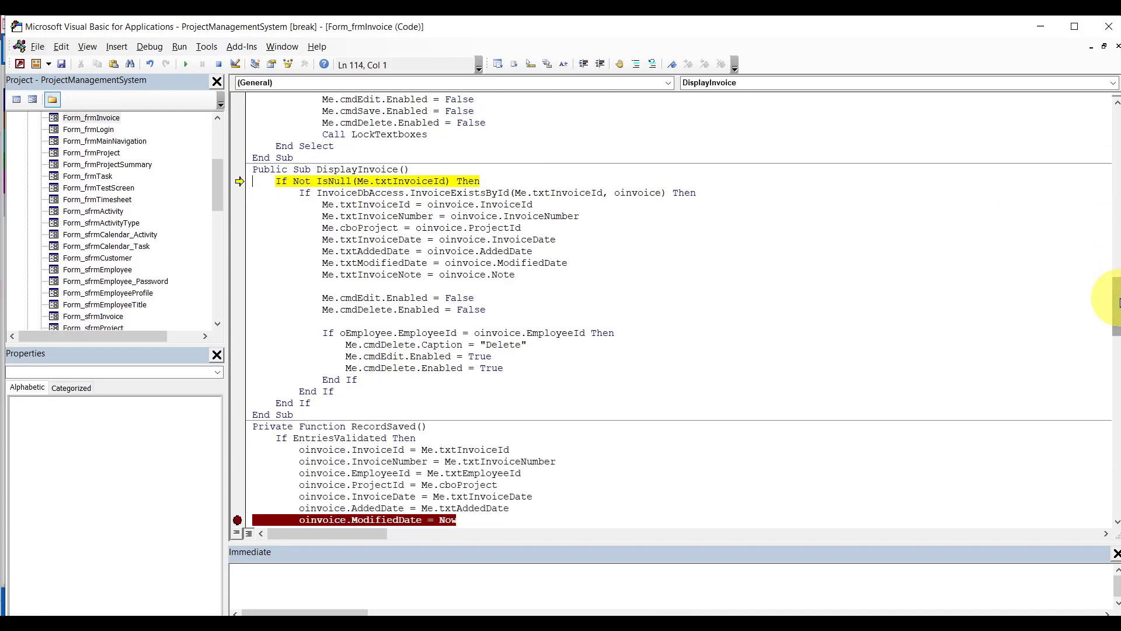
click(237, 520)
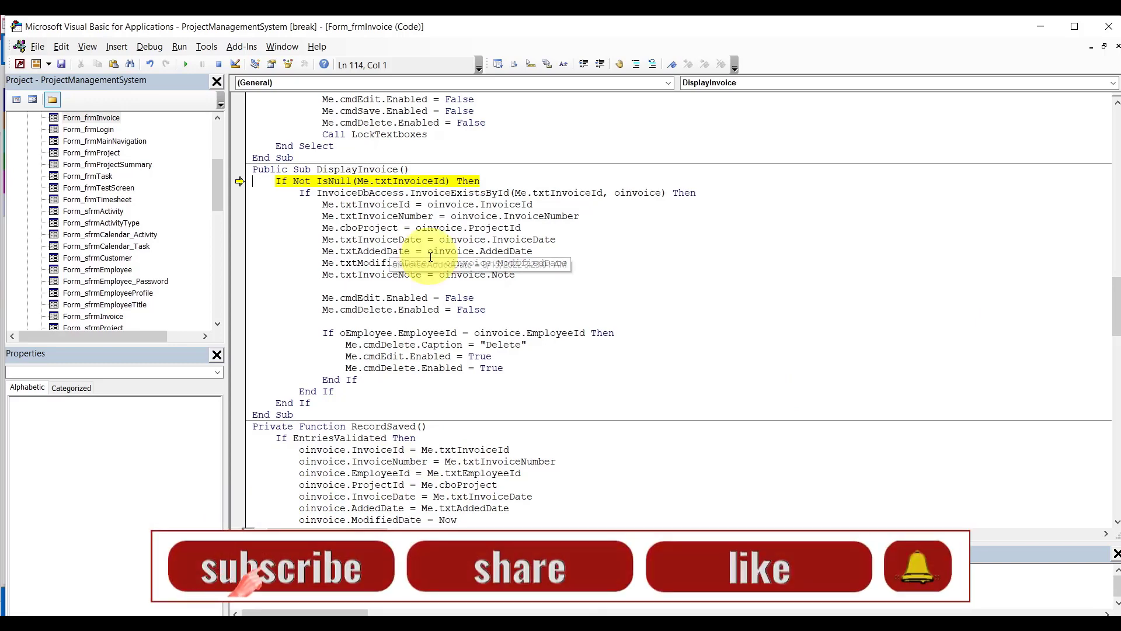
mouse_move(430, 258)
key(F8)
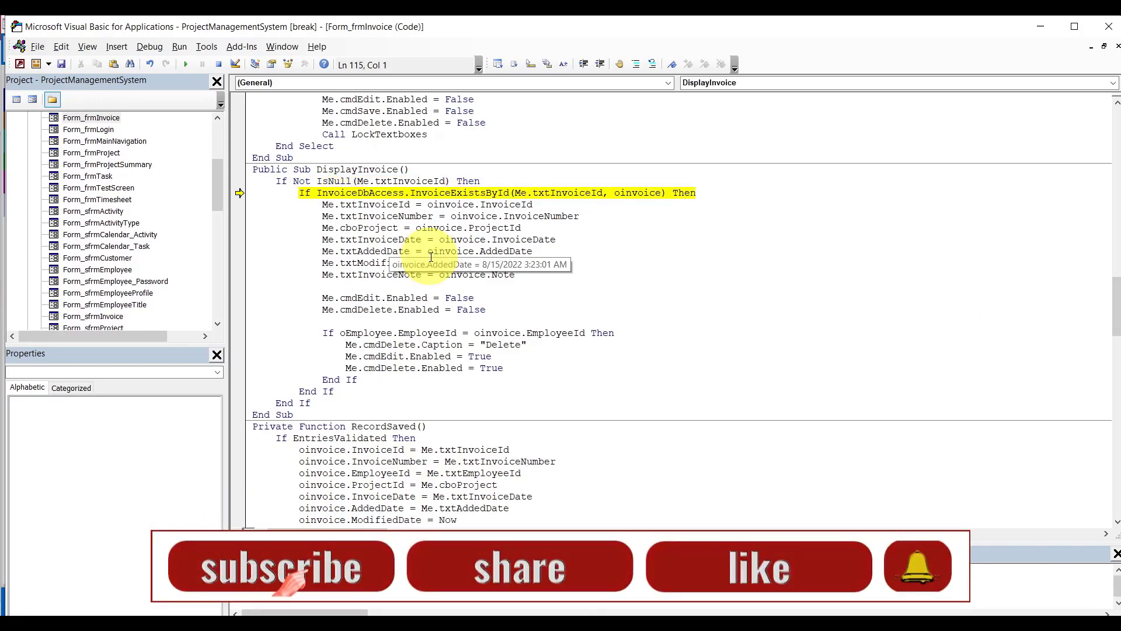
key(F8)
click(238, 437)
click(185, 64)
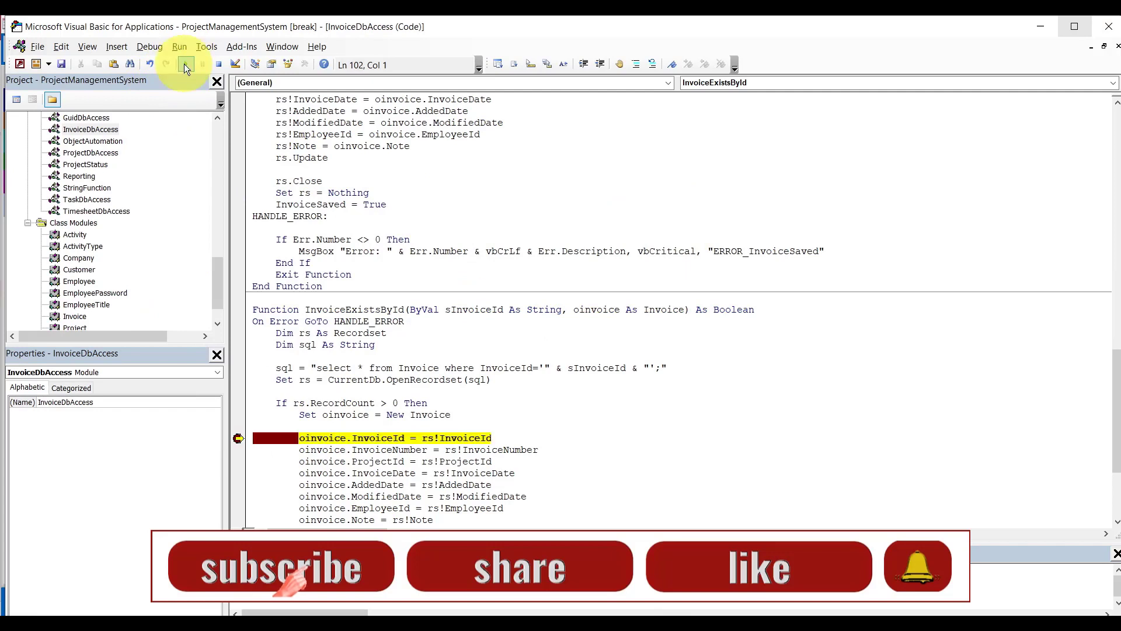
click(241, 440)
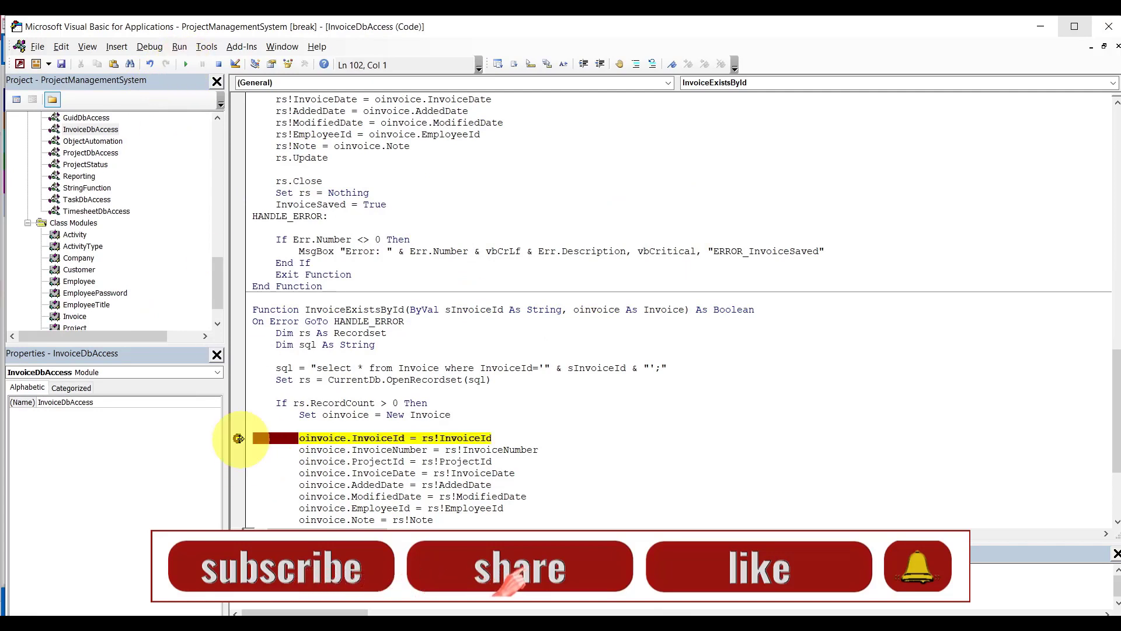
click(237, 438)
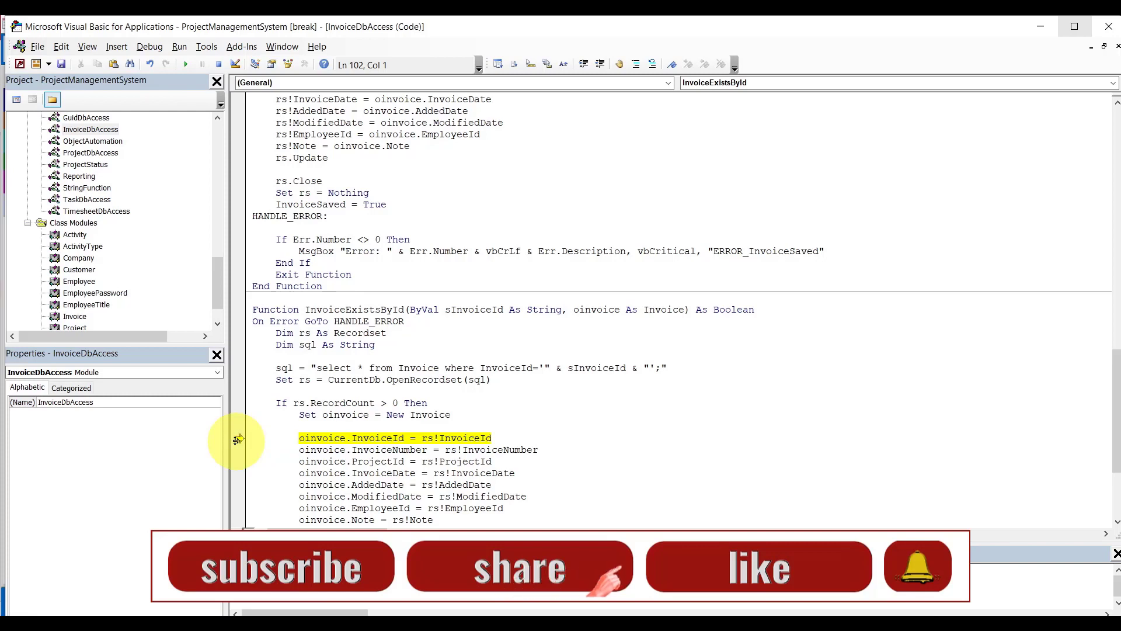
Inspect AddedDate, run to 'Set rs = Nothing', clear it, and step back into DisplayInvoice.
drag(1118, 375, 1120, 430)
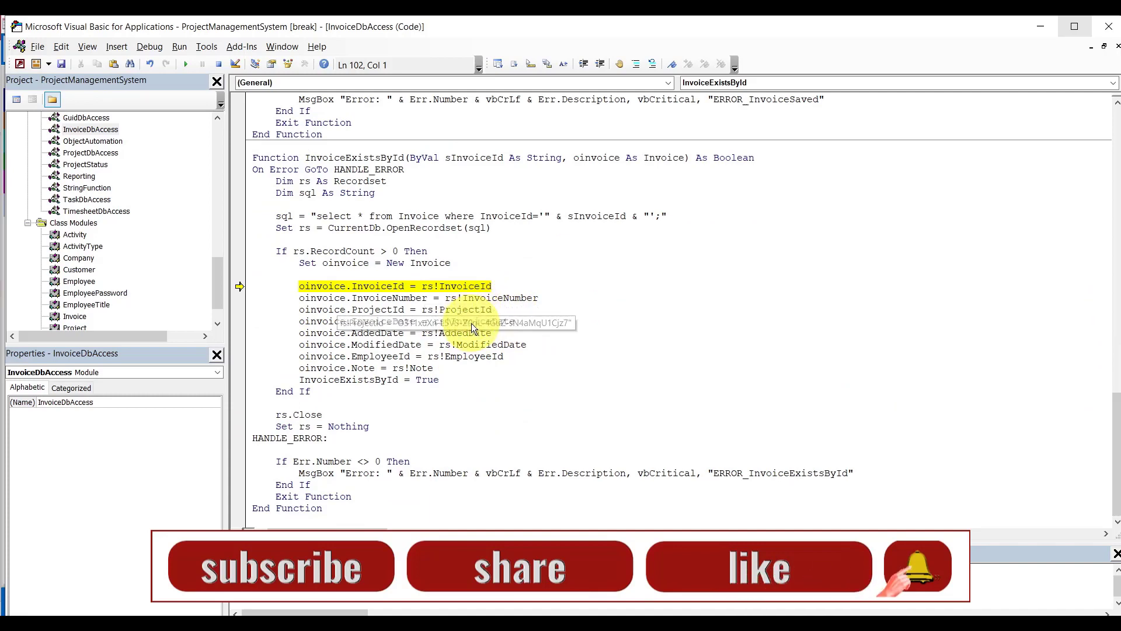
mouse_move(421, 368)
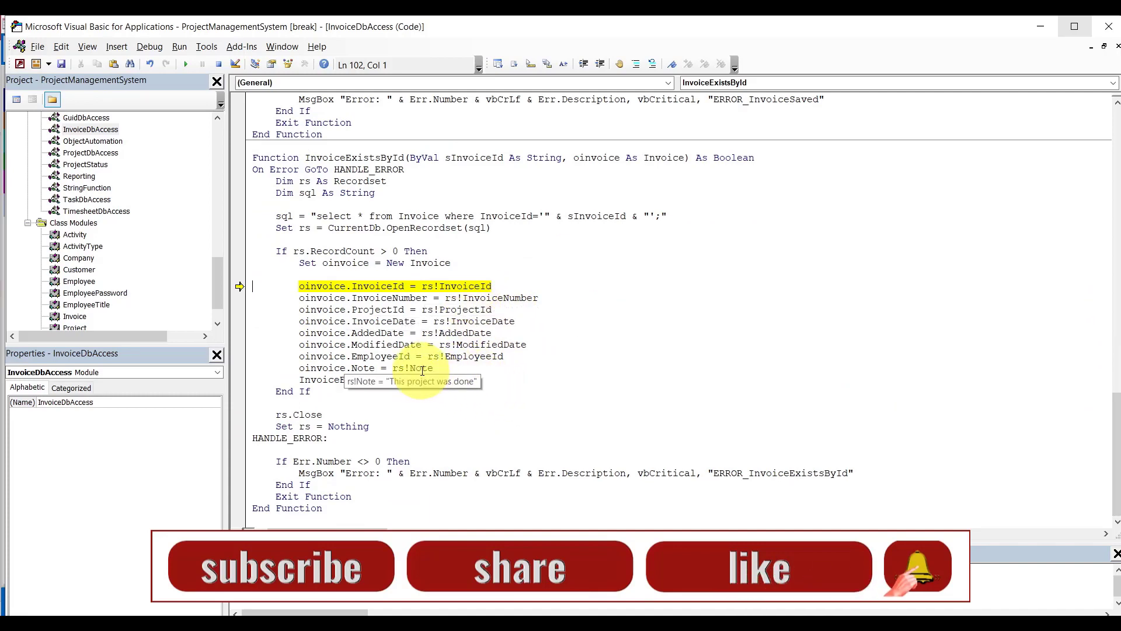
mouse_move(473, 346)
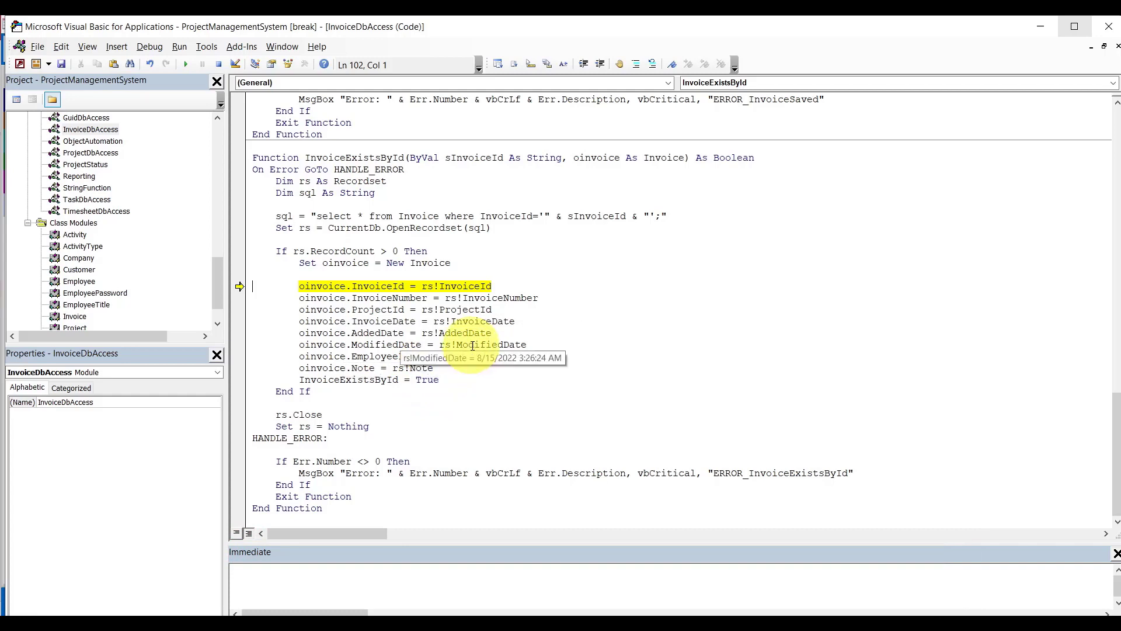
click(472, 334)
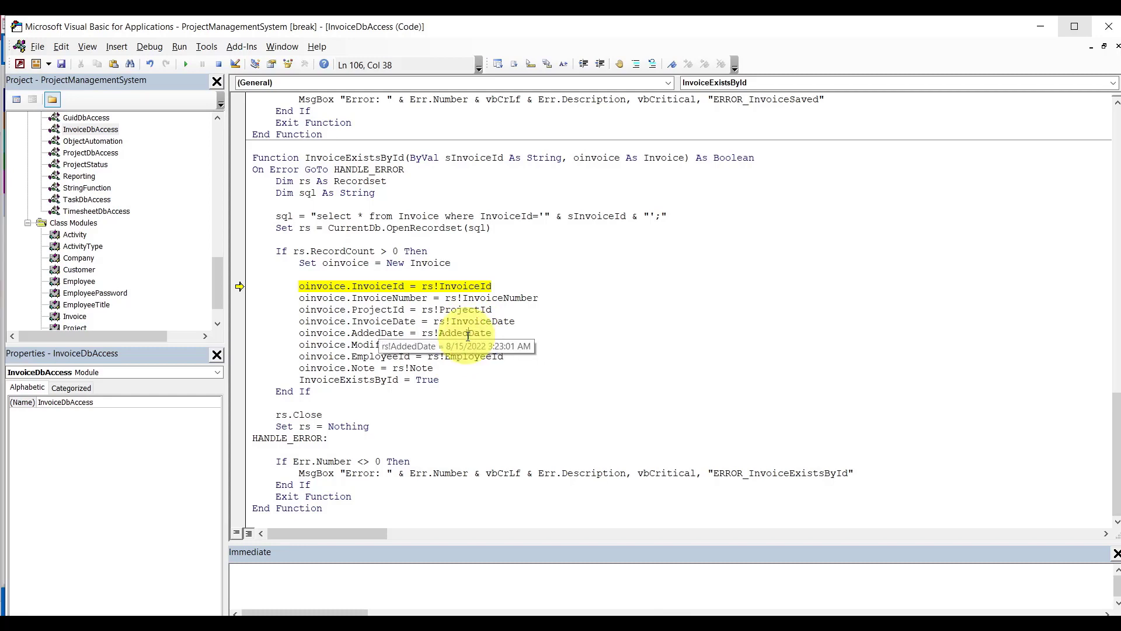
mouse_move(433, 376)
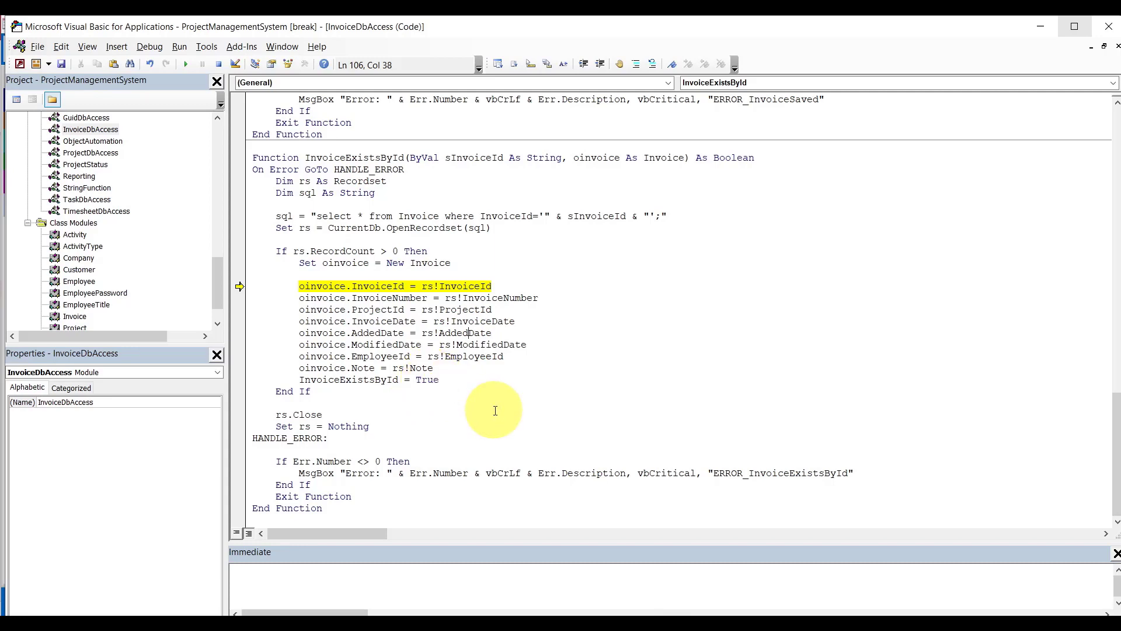
click(238, 428)
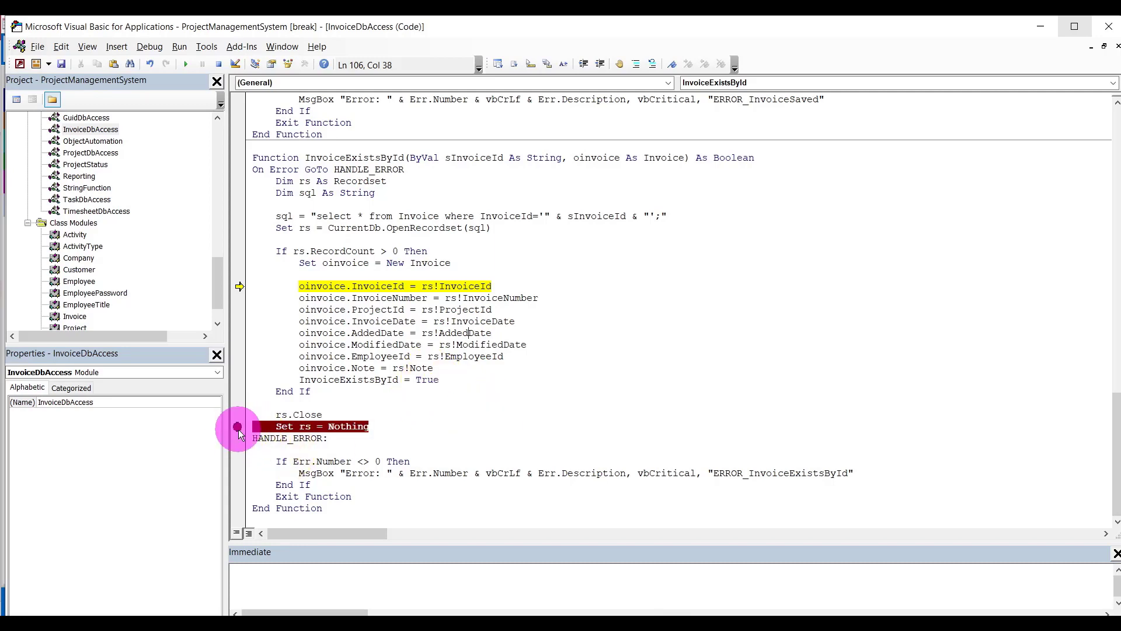
click(186, 64)
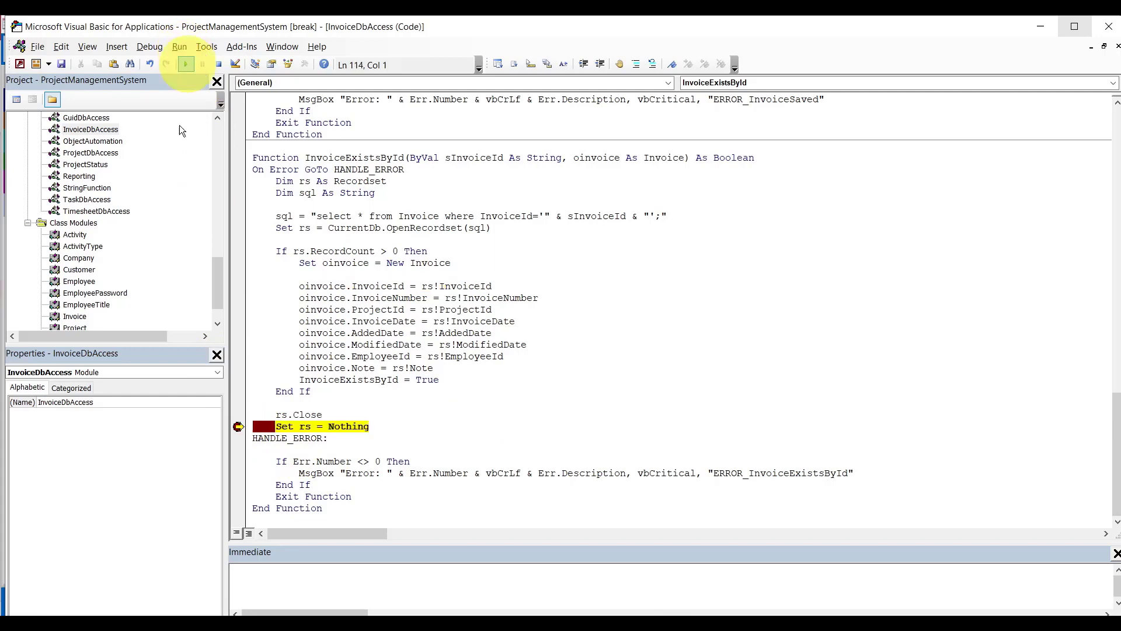
click(238, 427)
key(F8)
key(F8)
key(F8)
key(F8)
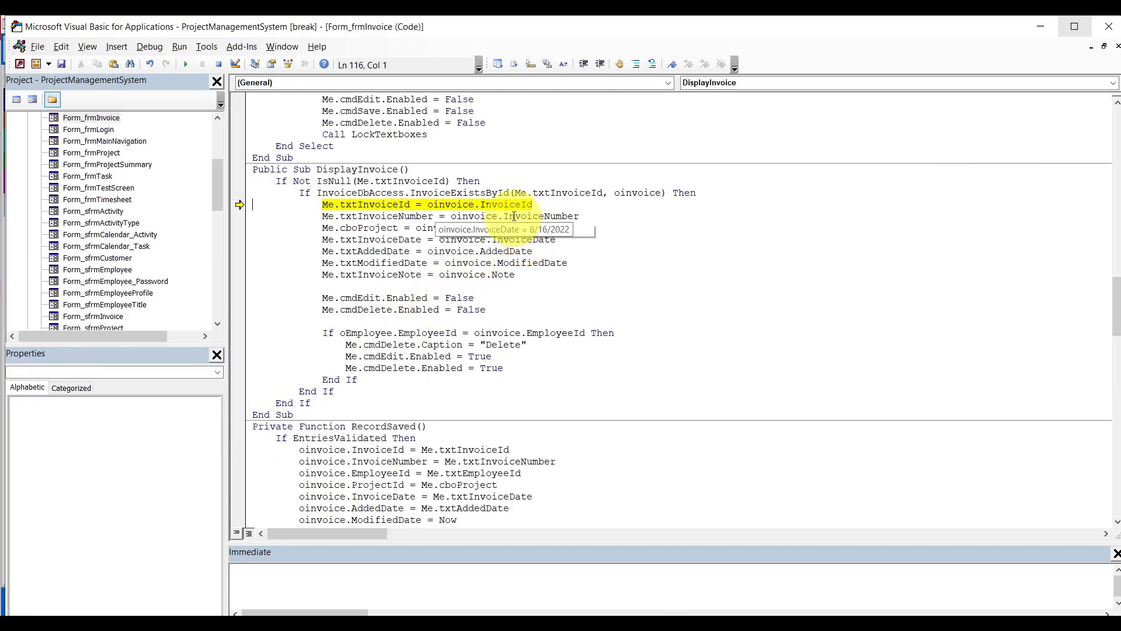
Inspect the loaded invoice number, project and ModifiedDate values in DisplayInvoice.
mouse_move(518, 207)
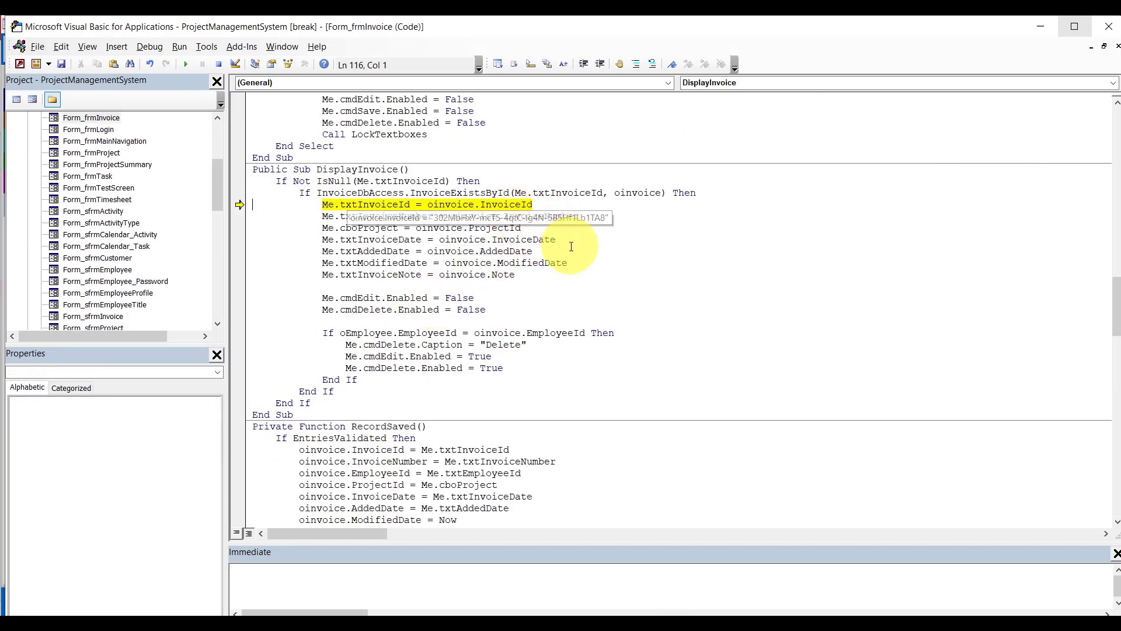
drag(555, 230, 554, 219)
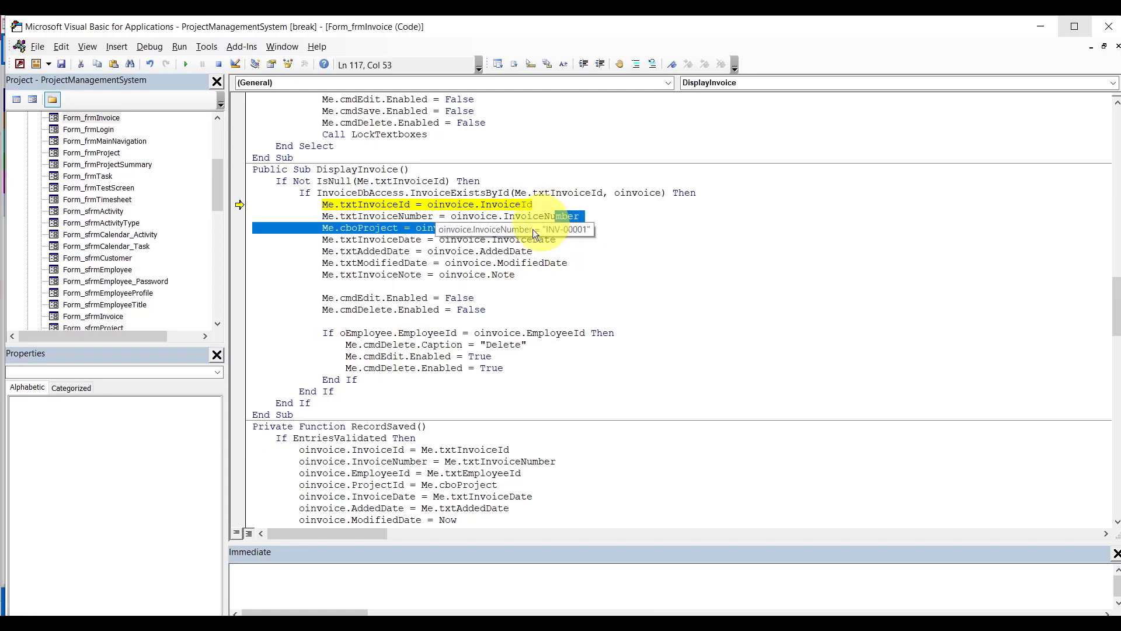
mouse_move(526, 240)
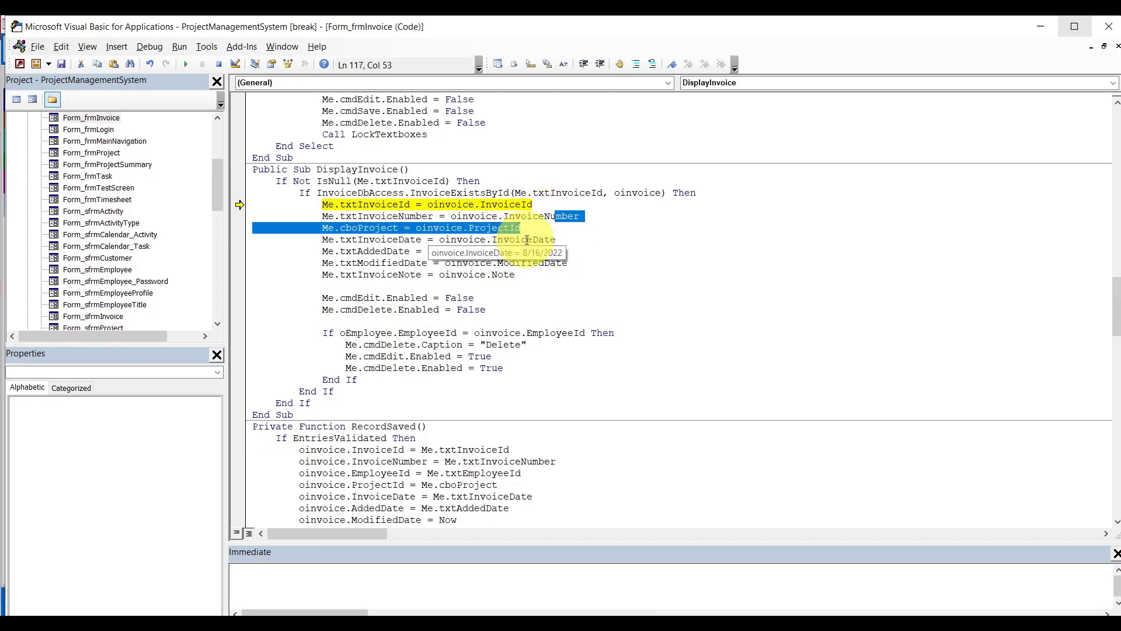
click(510, 263)
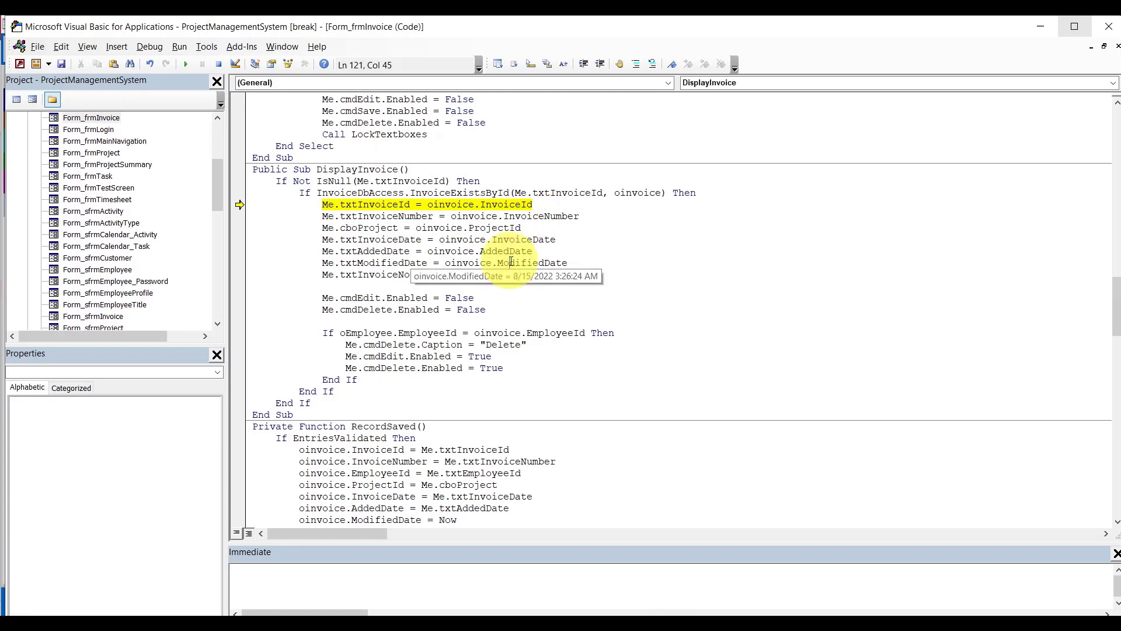
mouse_move(510, 251)
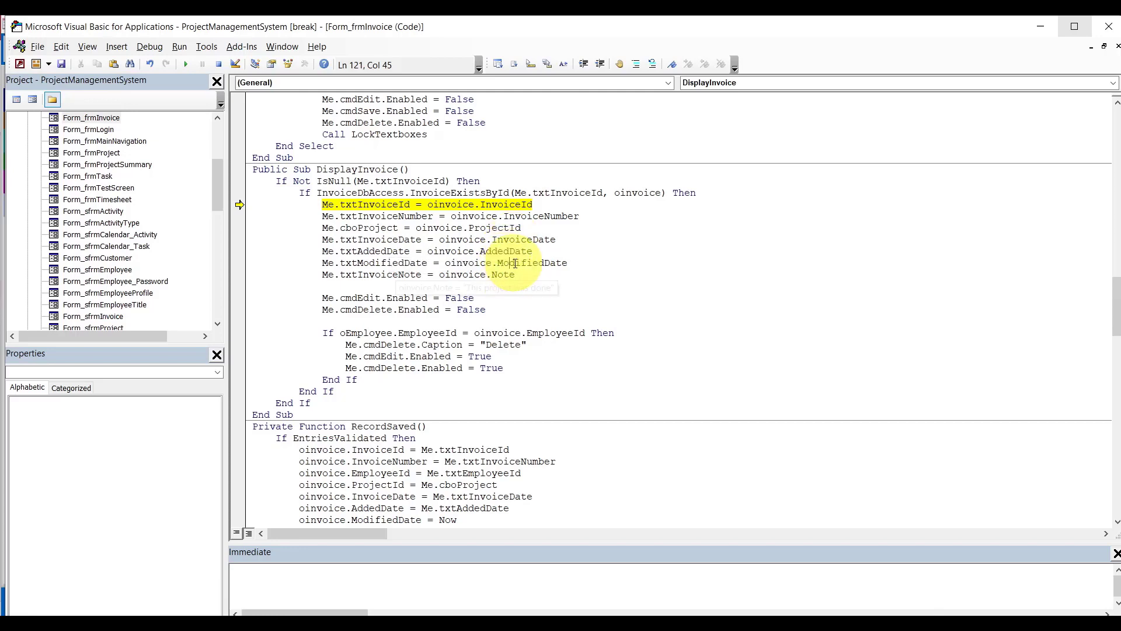
mouse_move(403, 294)
Run to 'Me.cmdEdit.Enabled = False', step to the owner check, reset, and return to Access.
click(238, 297)
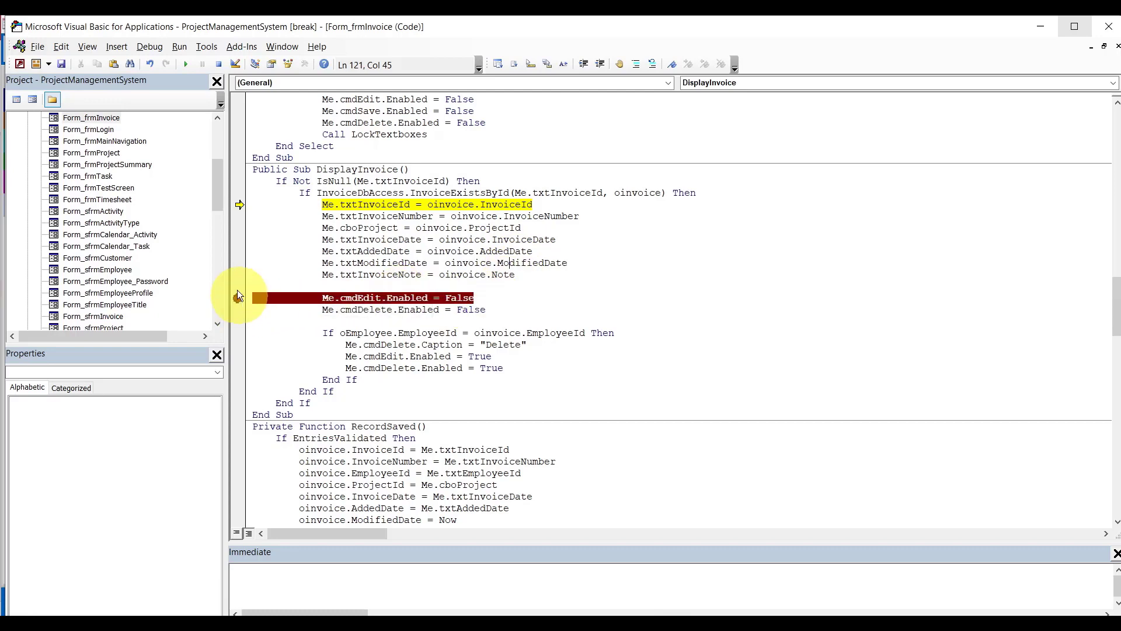
click(186, 64)
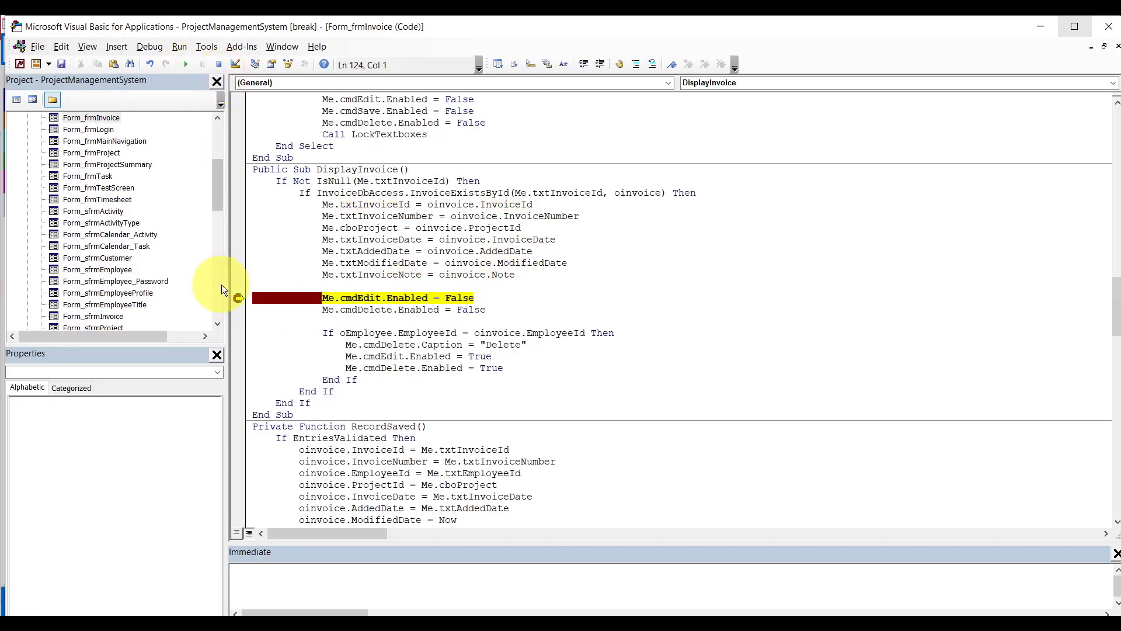
click(239, 299)
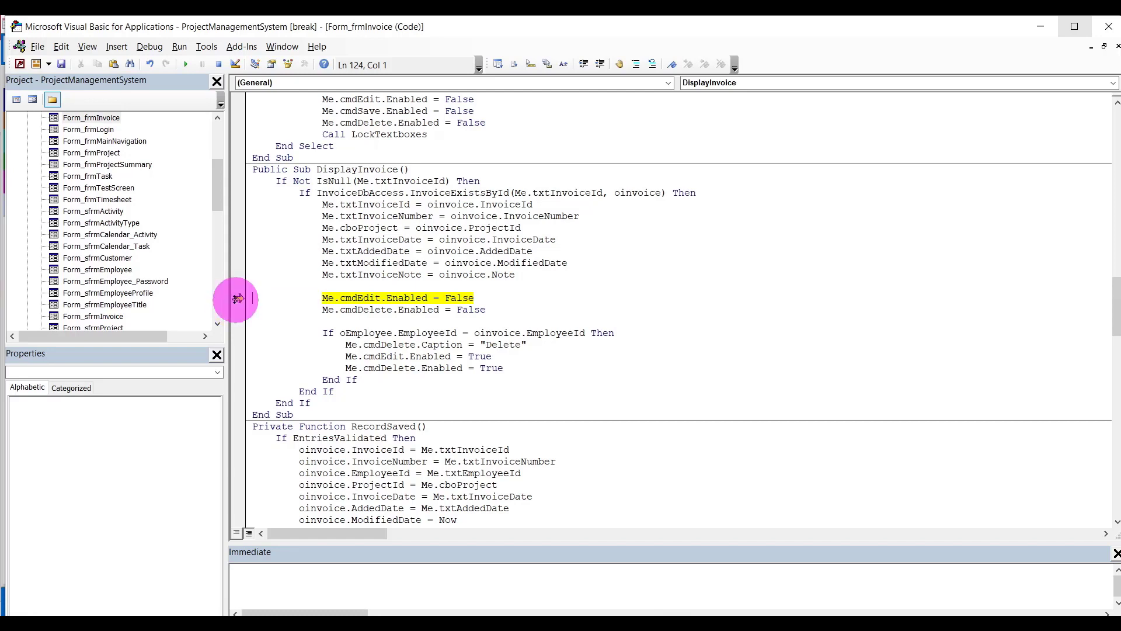
key(F8)
key(F8)
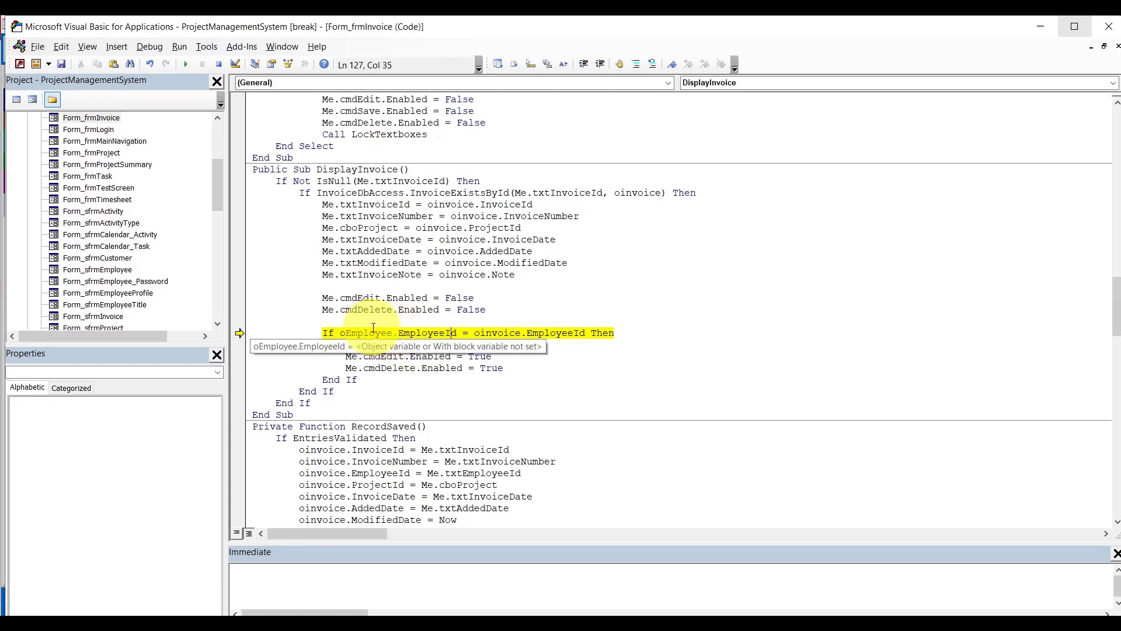
click(218, 63)
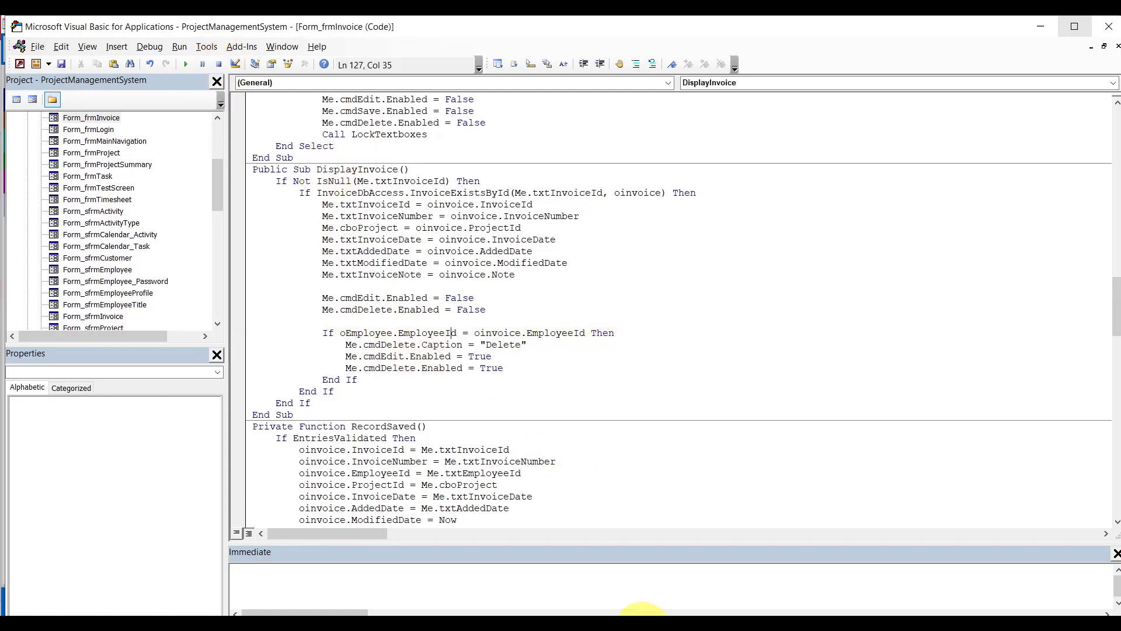
mouse_move(646, 615)
click(582, 579)
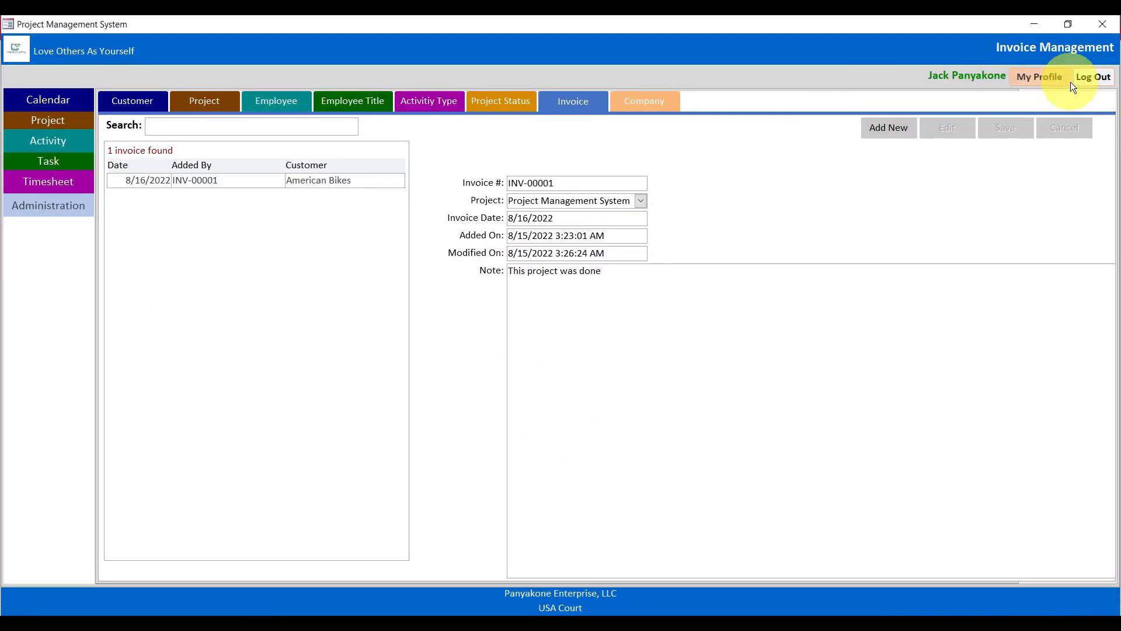
Log out the current employee and start a new username/password login.
click(1092, 78)
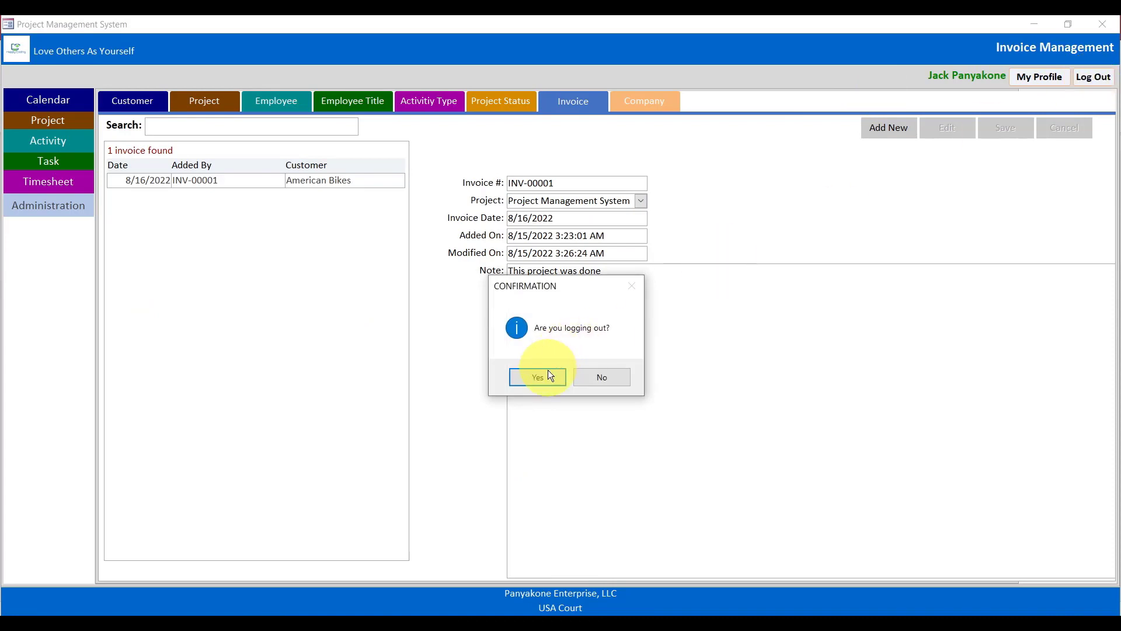
click(548, 377)
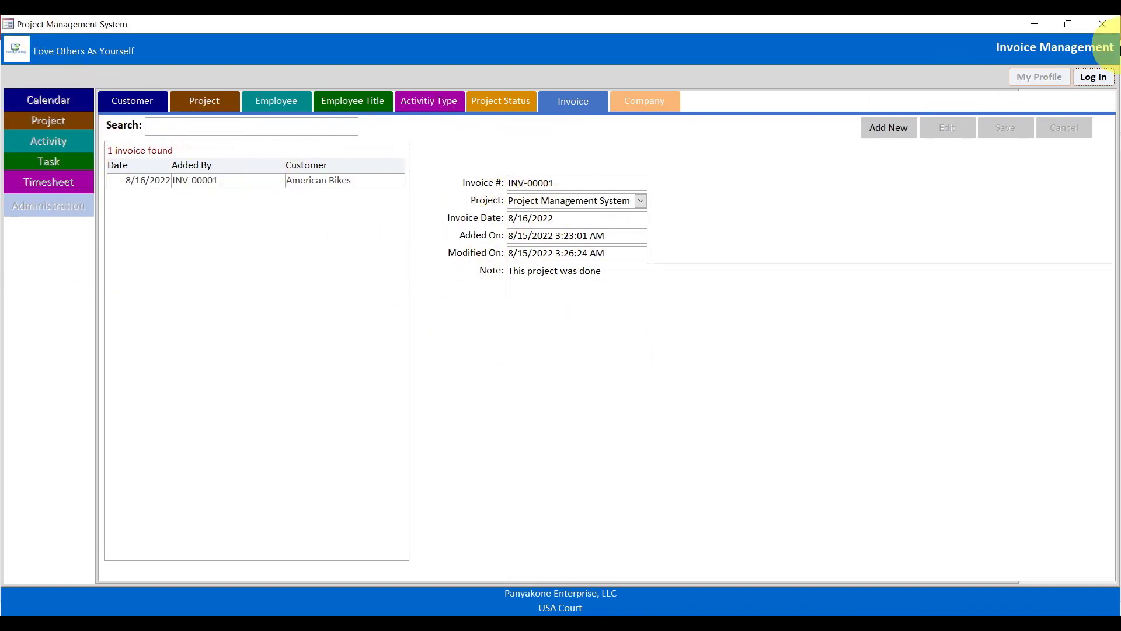
click(1094, 77)
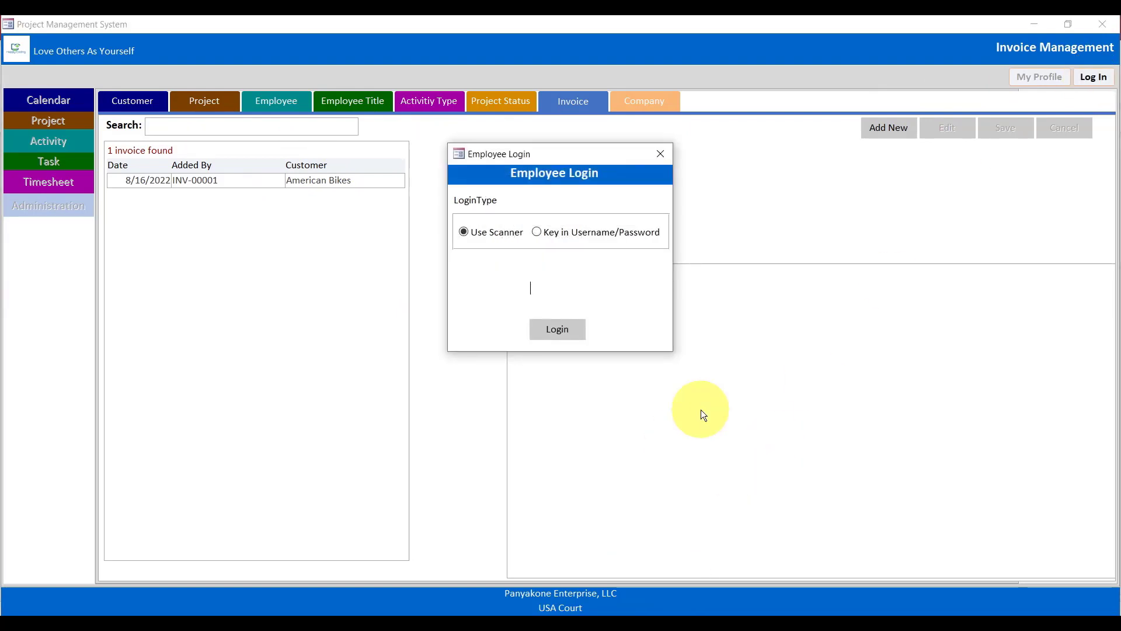
click(647, 233)
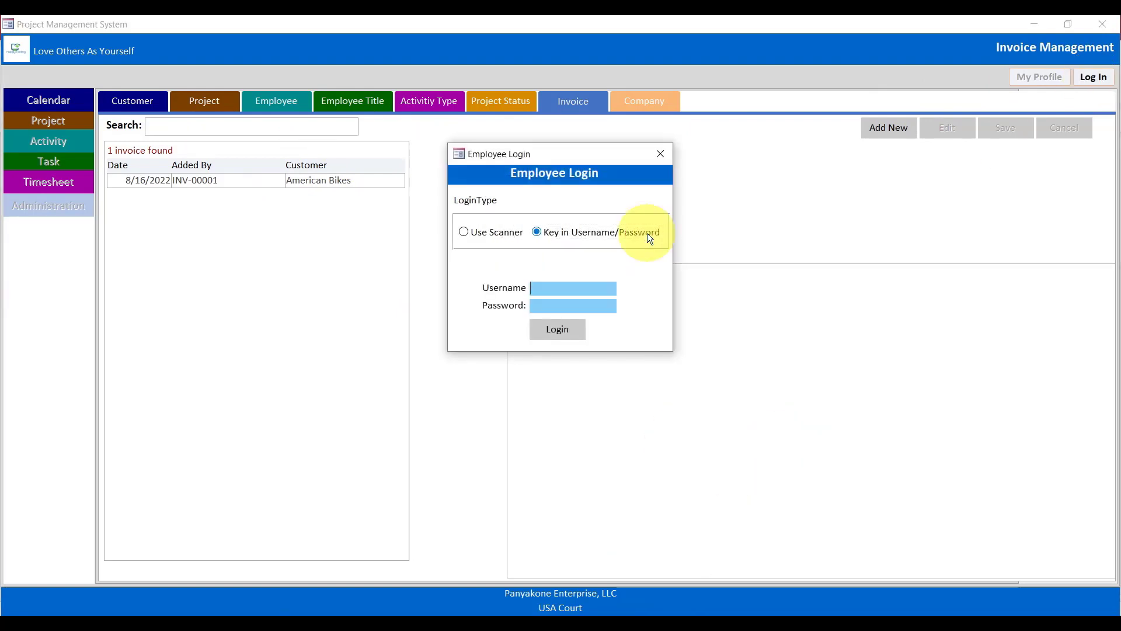
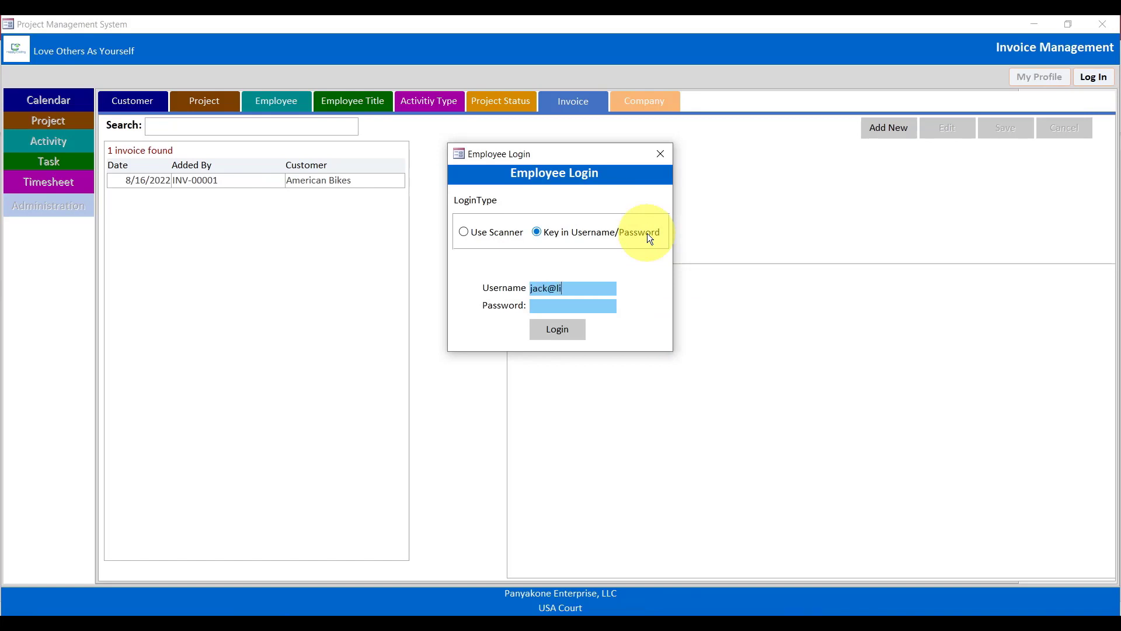
Enter the employee's e-mail username and password and log in.
key(Tab)
text(*********)
click(552, 335)
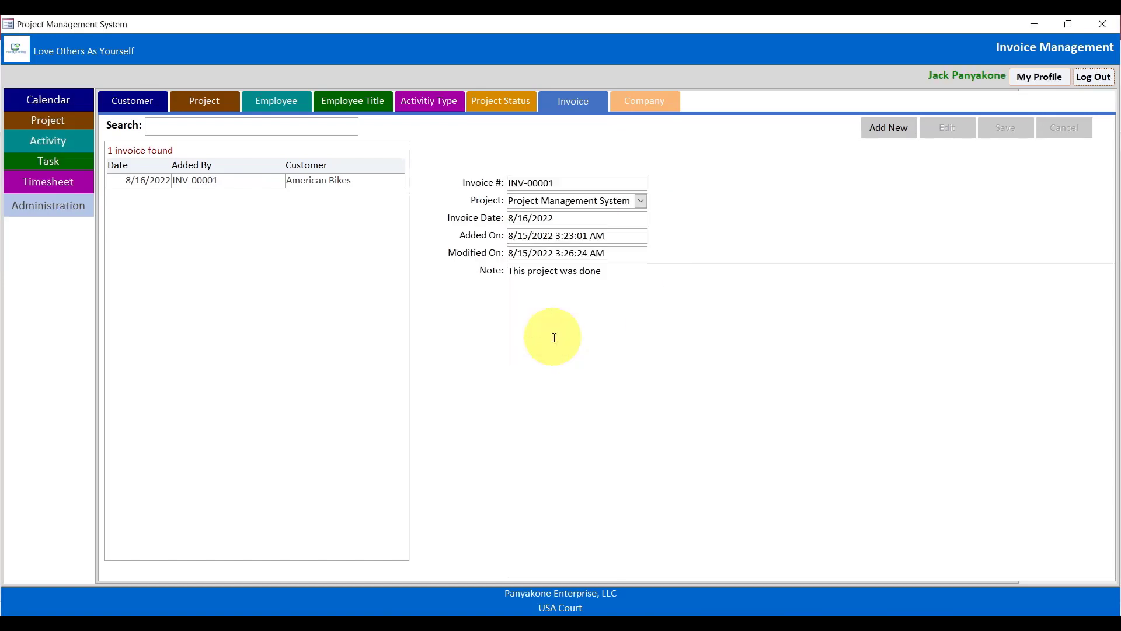
Set a breakpoint on DisplayInvoice's owner check and load the American Bikes invoice.
mouse_move(640, 610)
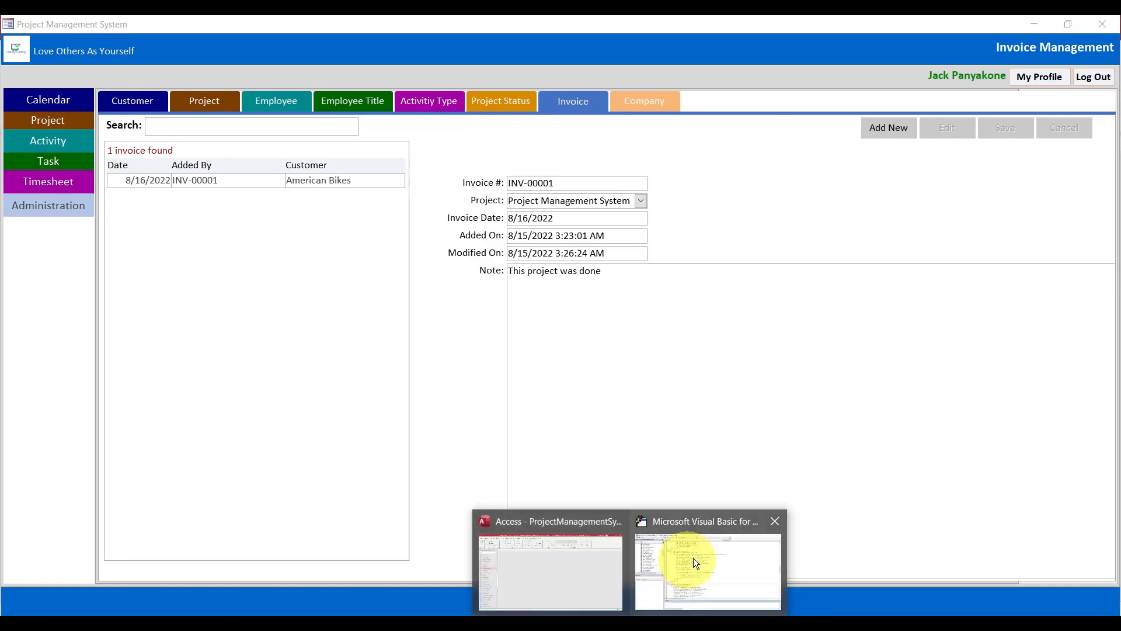
click(692, 560)
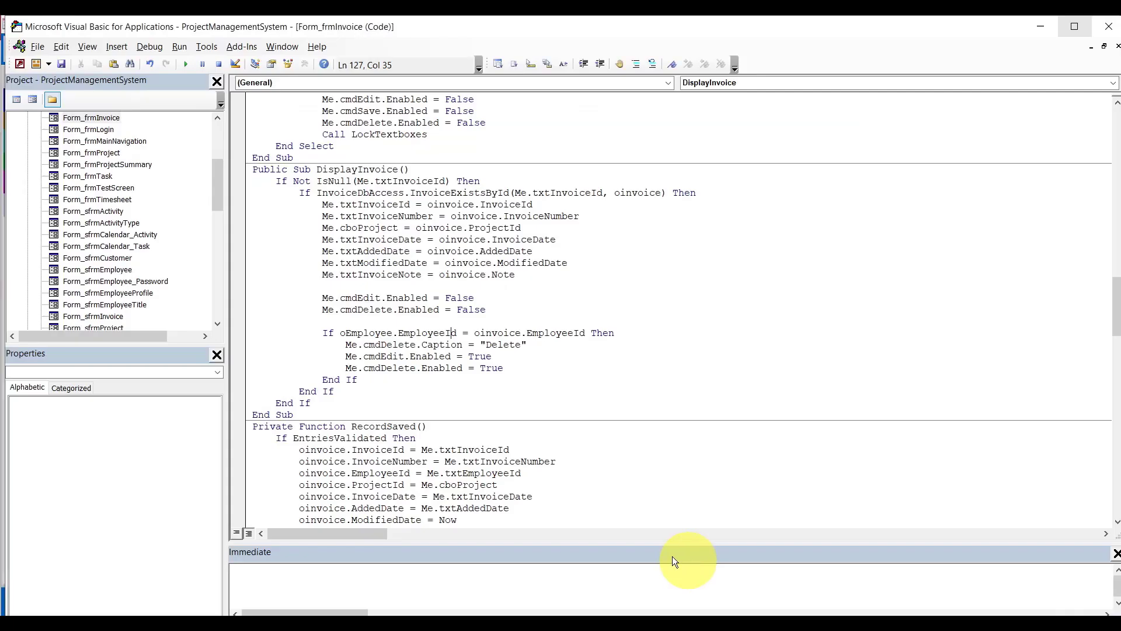
click(237, 333)
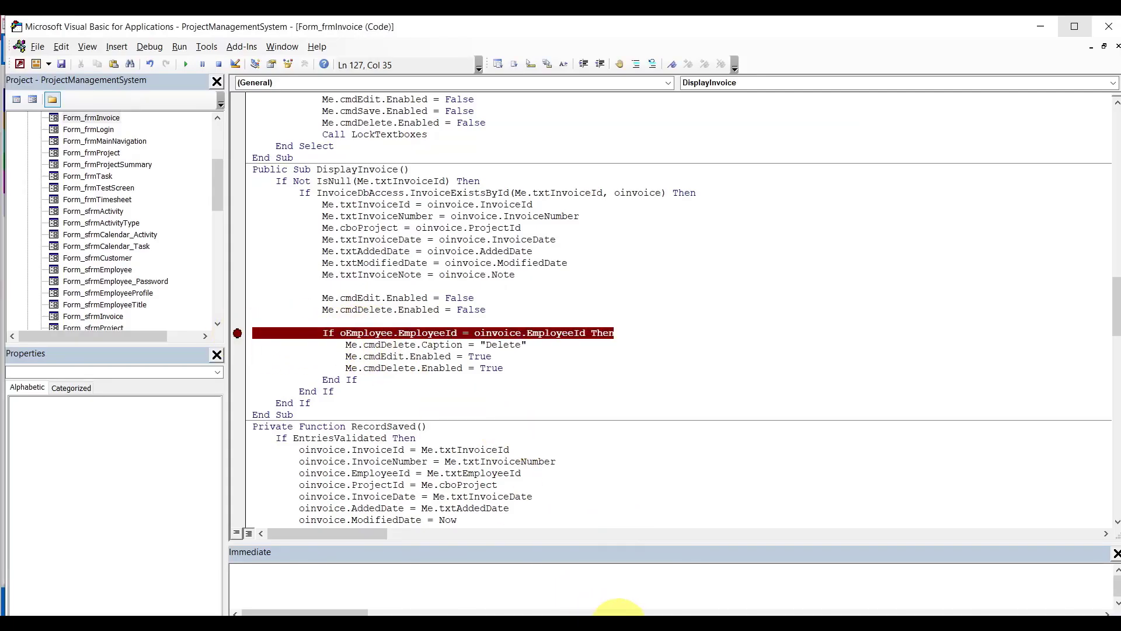
click(629, 613)
click(591, 579)
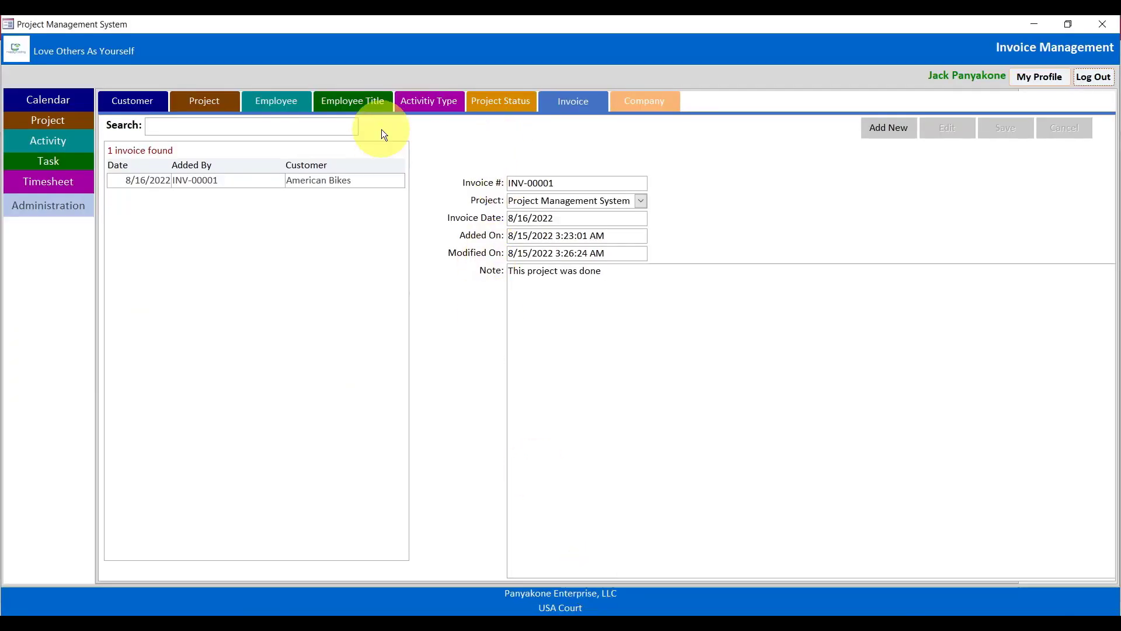
click(578, 114)
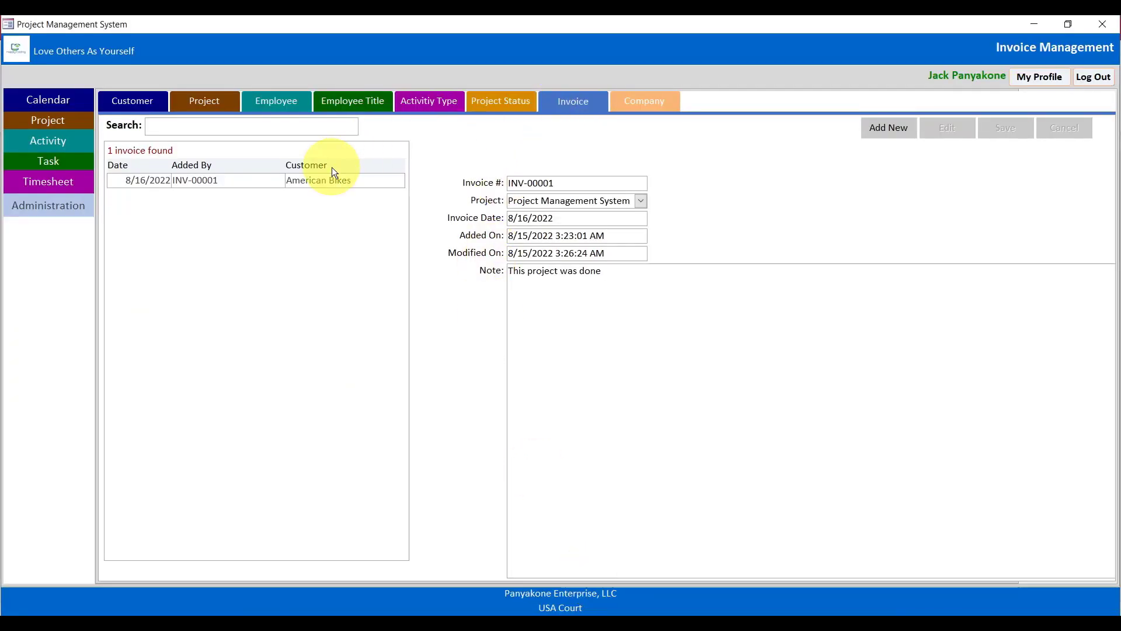
click(321, 181)
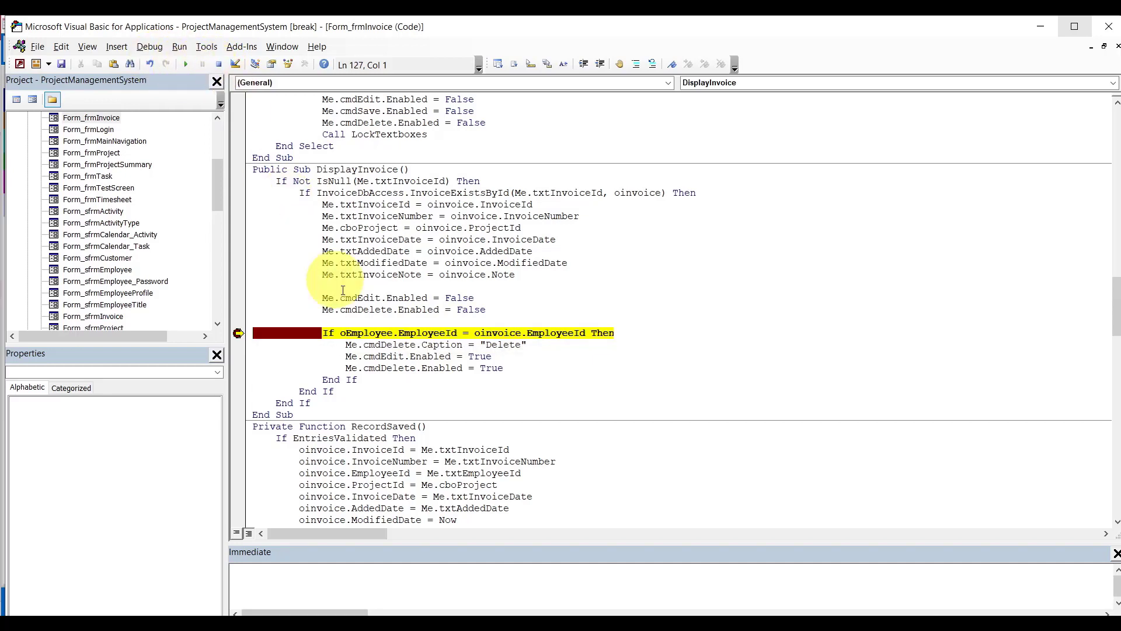
Inspect oEmployee.EmployeeId, remove the breakpoint and continue running the code.
mouse_move(374, 333)
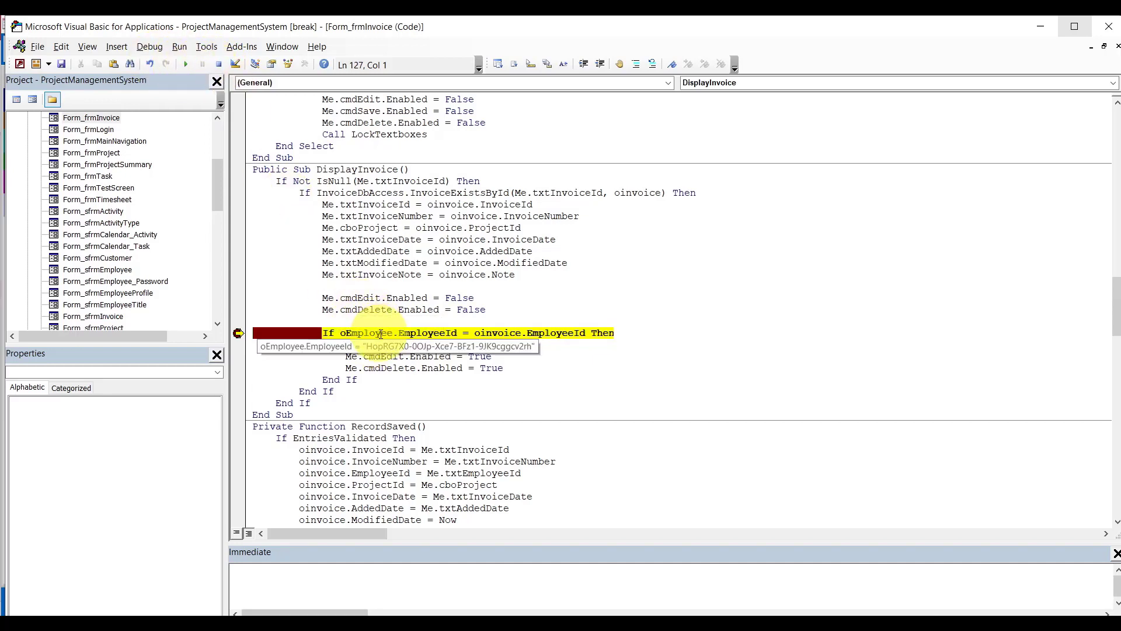
double_click(412, 334)
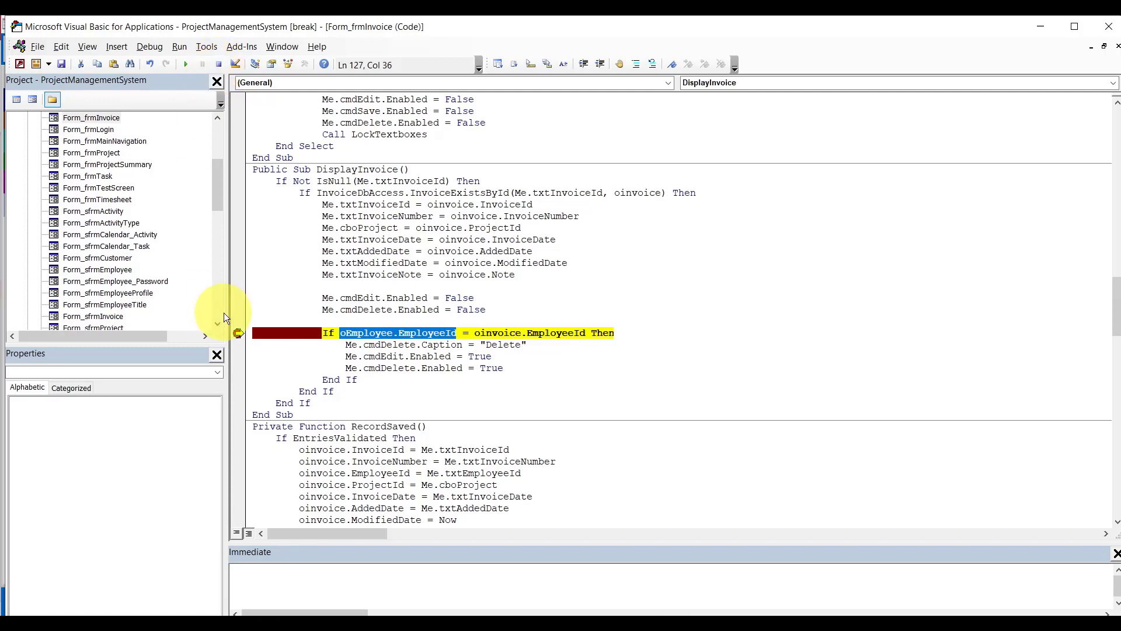
click(237, 332)
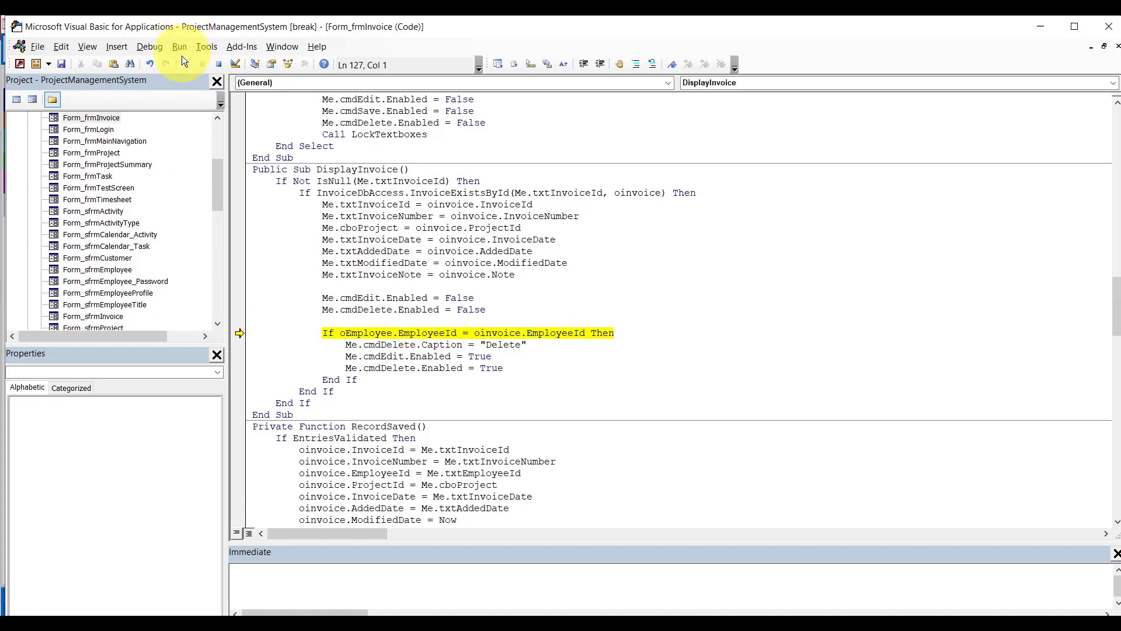
click(185, 66)
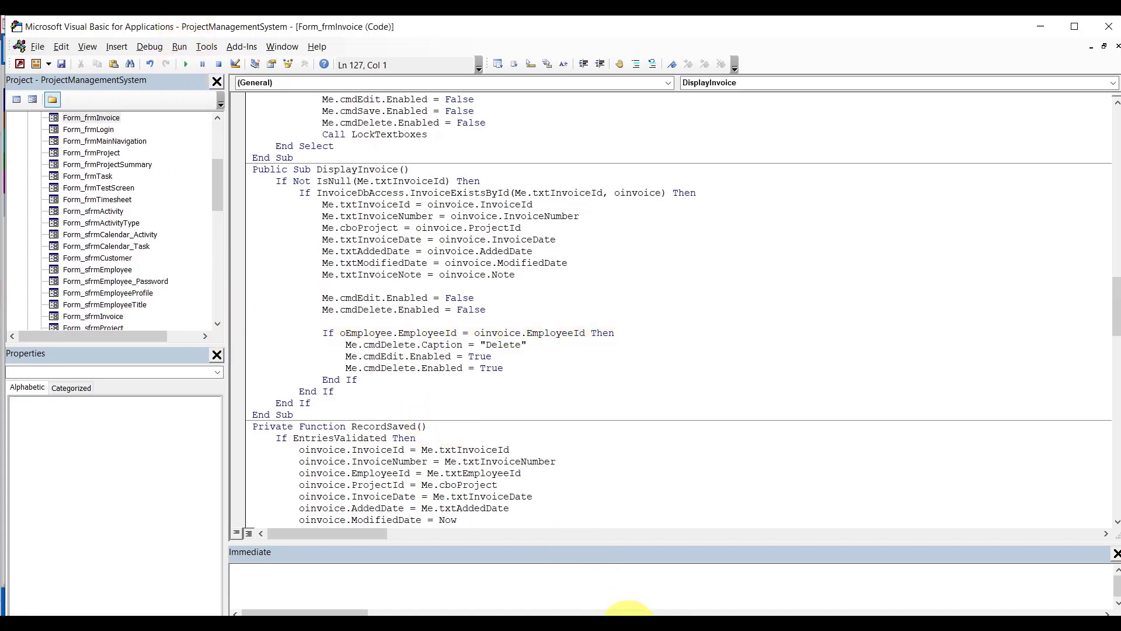
mouse_move(628, 615)
click(570, 556)
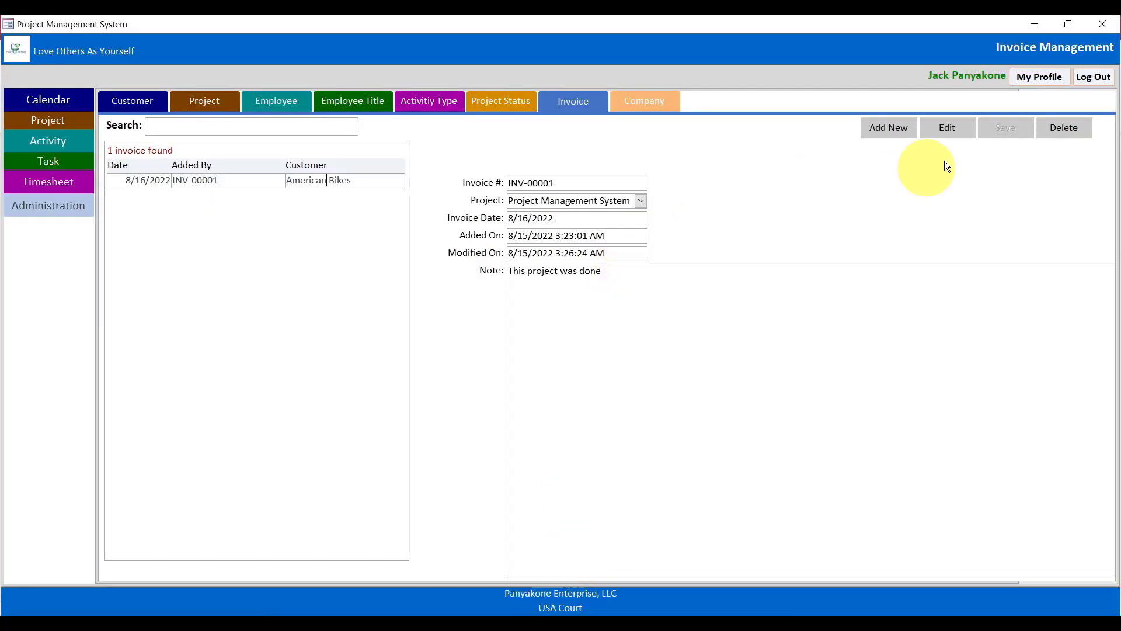
Edit and save INV-00001, then debug the run-time error 94 'Invalid use of Null'.
click(957, 137)
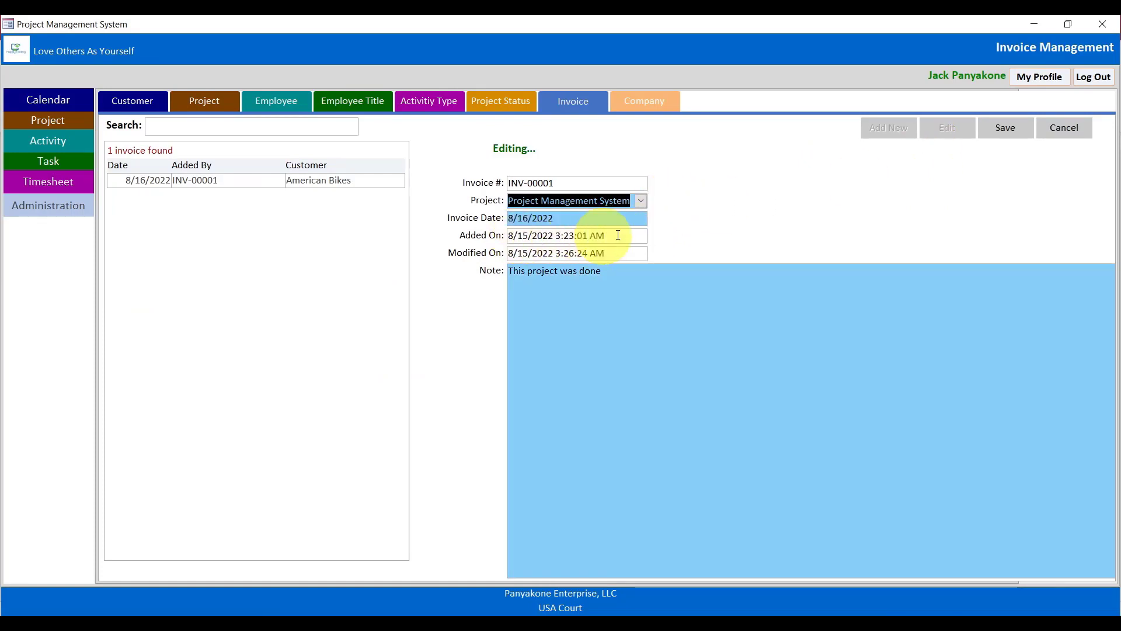
click(1018, 130)
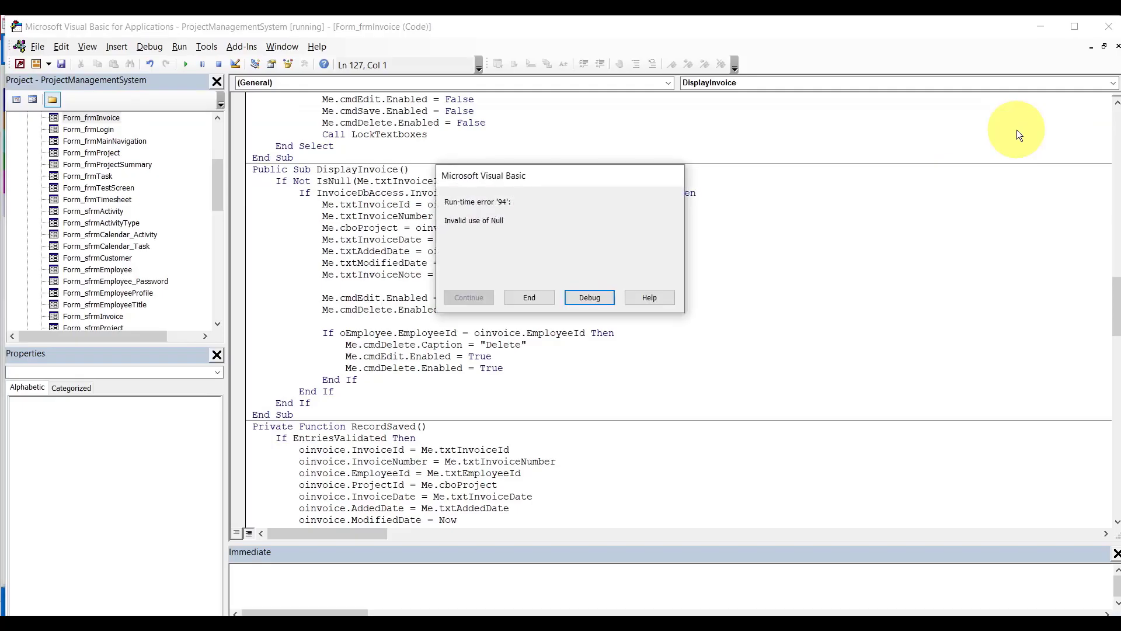
click(588, 296)
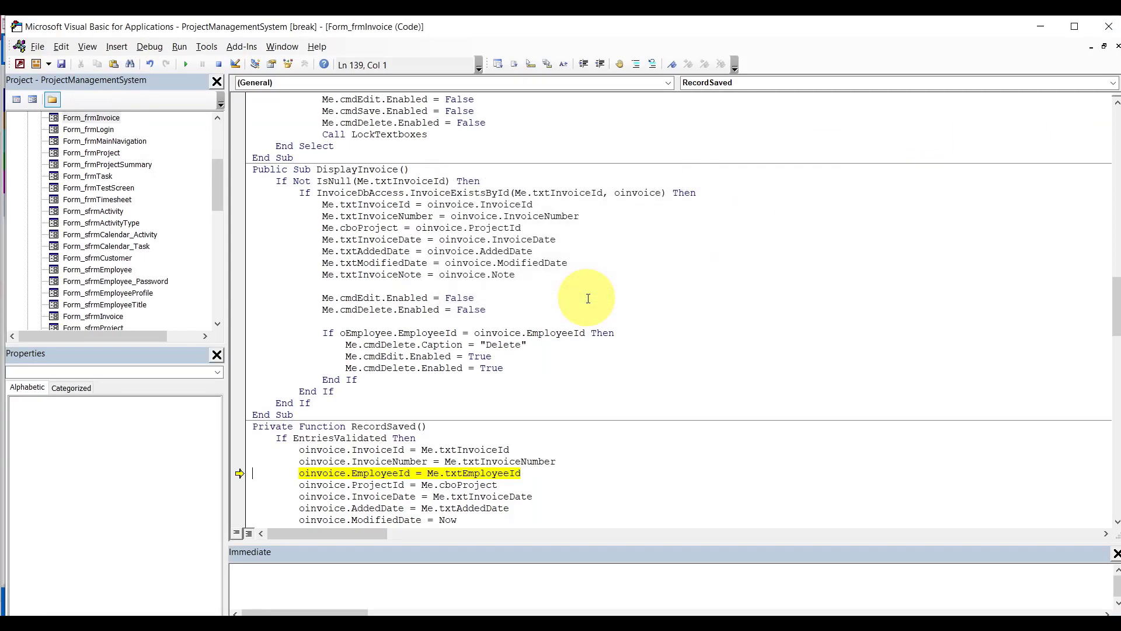
mouse_move(513, 476)
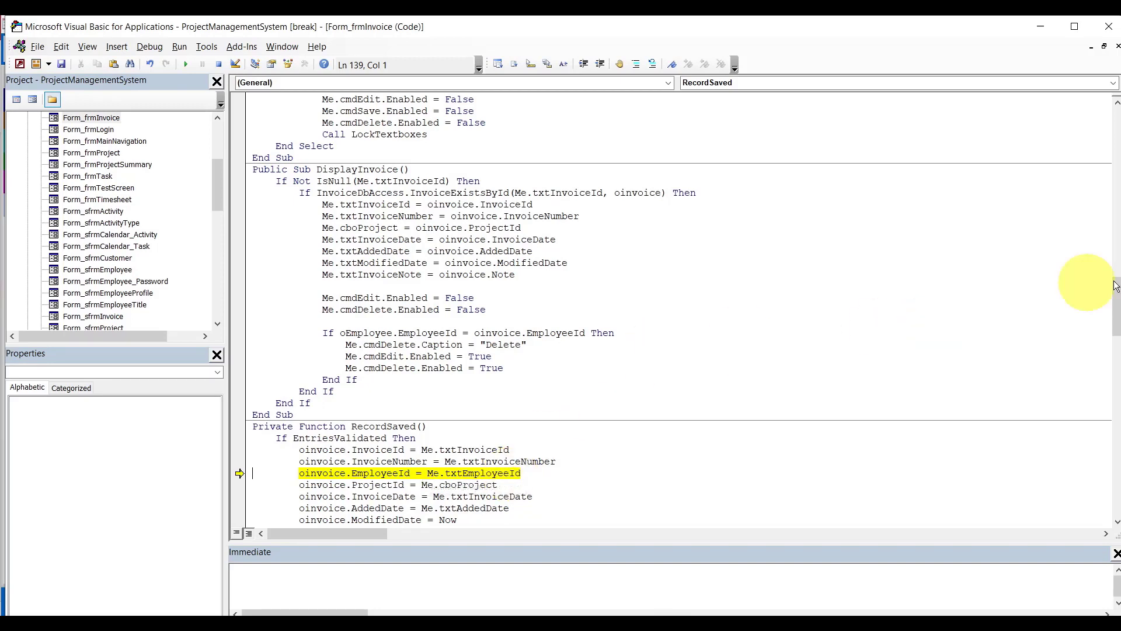
drag(1117, 299, 1106, 258)
mouse_move(1110, 299)
mouse_down()
mouse_move(1110, 379)
mouse_move(1107, 292)
mouse_up()
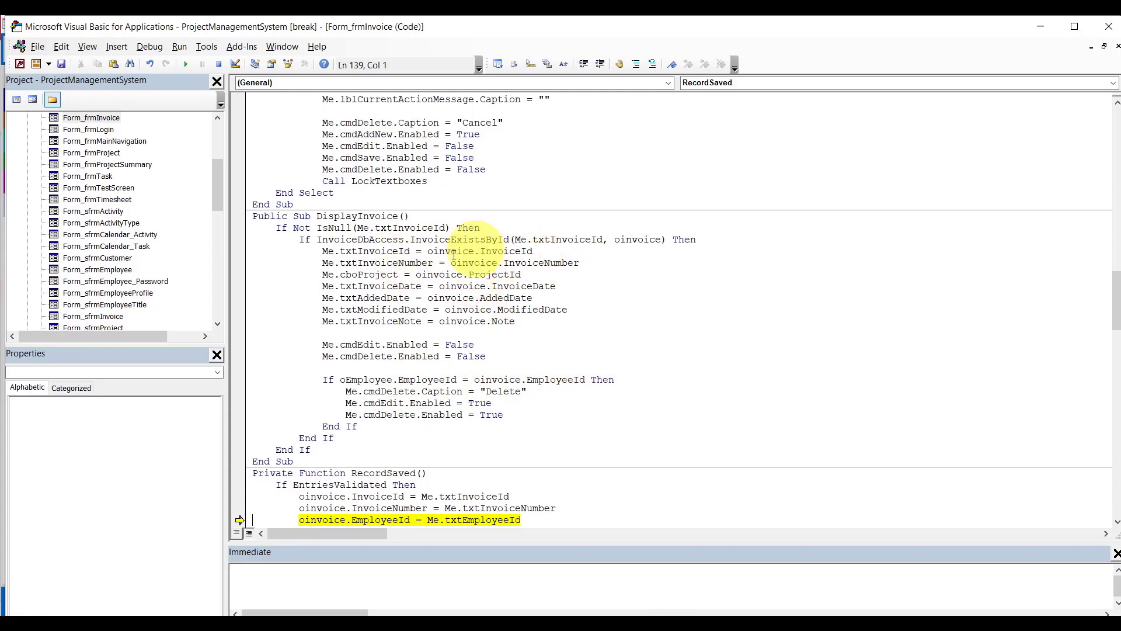
mouse_move(471, 518)
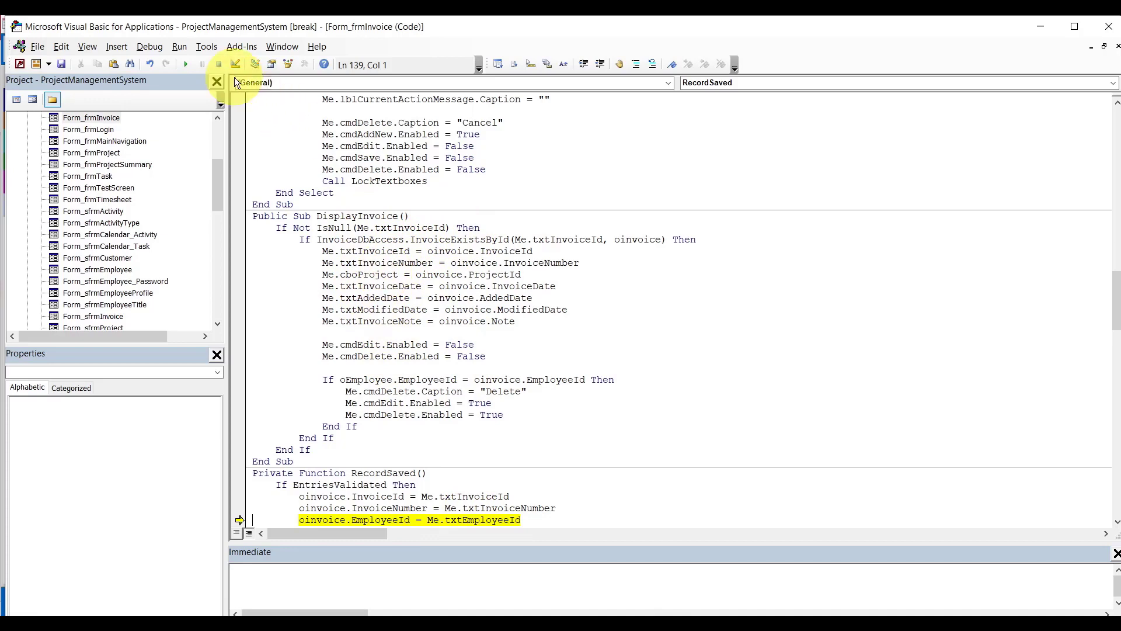
Reset the code and add 'Me.txtEmployeeId = oinvoice.EmployeeId' below the txtInvoiceNumber line.
click(219, 64)
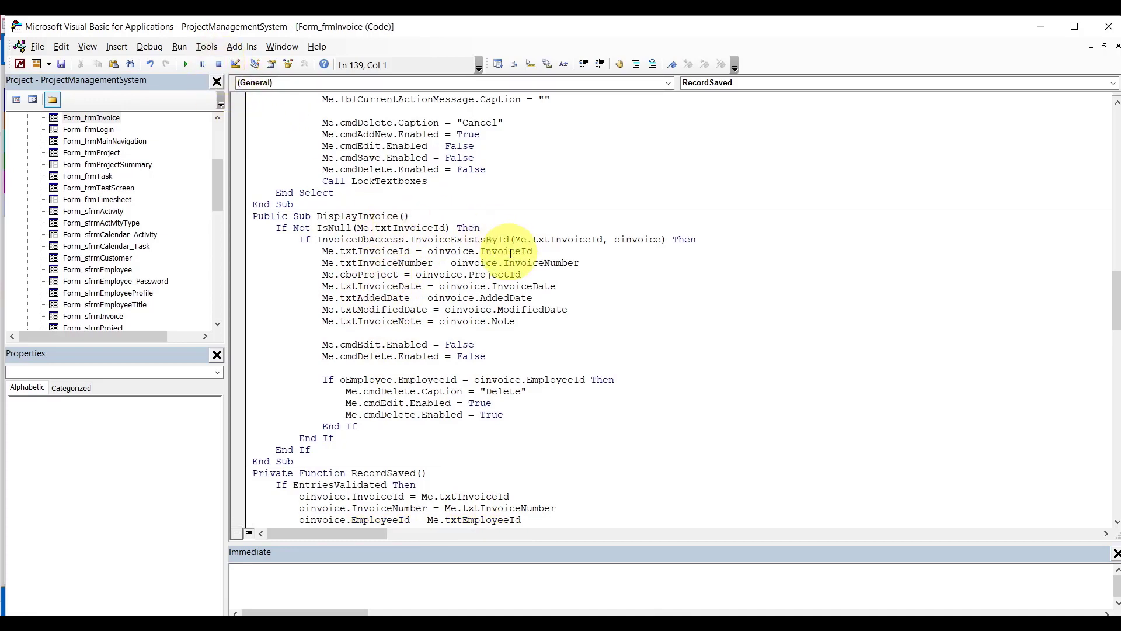
click(584, 263)
key(Return)
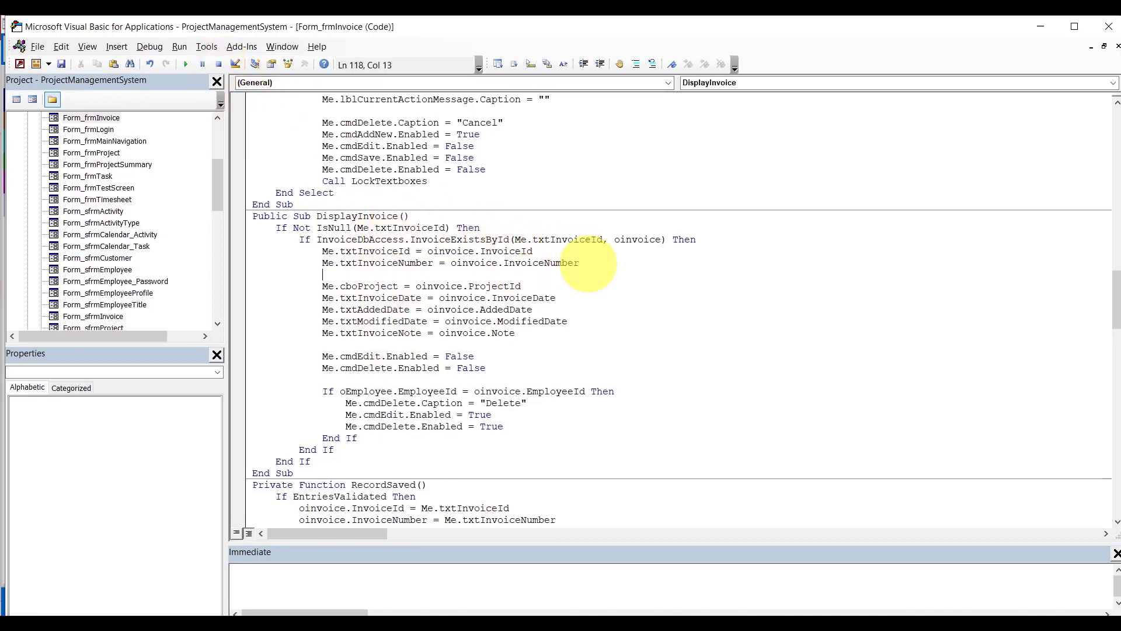
text(me.txtE)
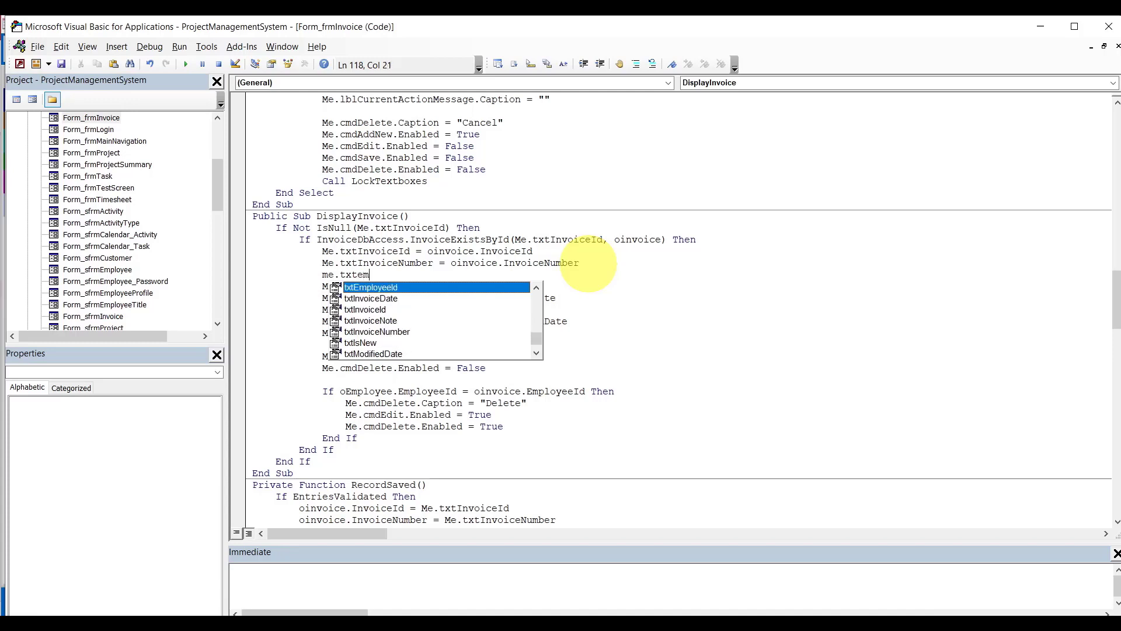
key(Tab)
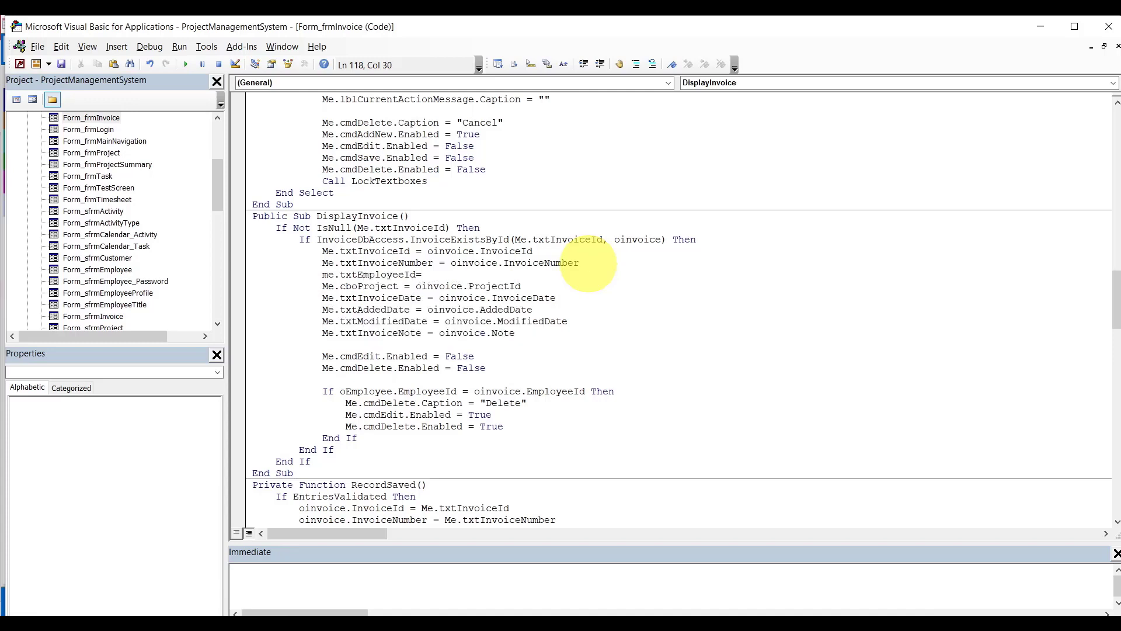
text(=oinvoice.E)
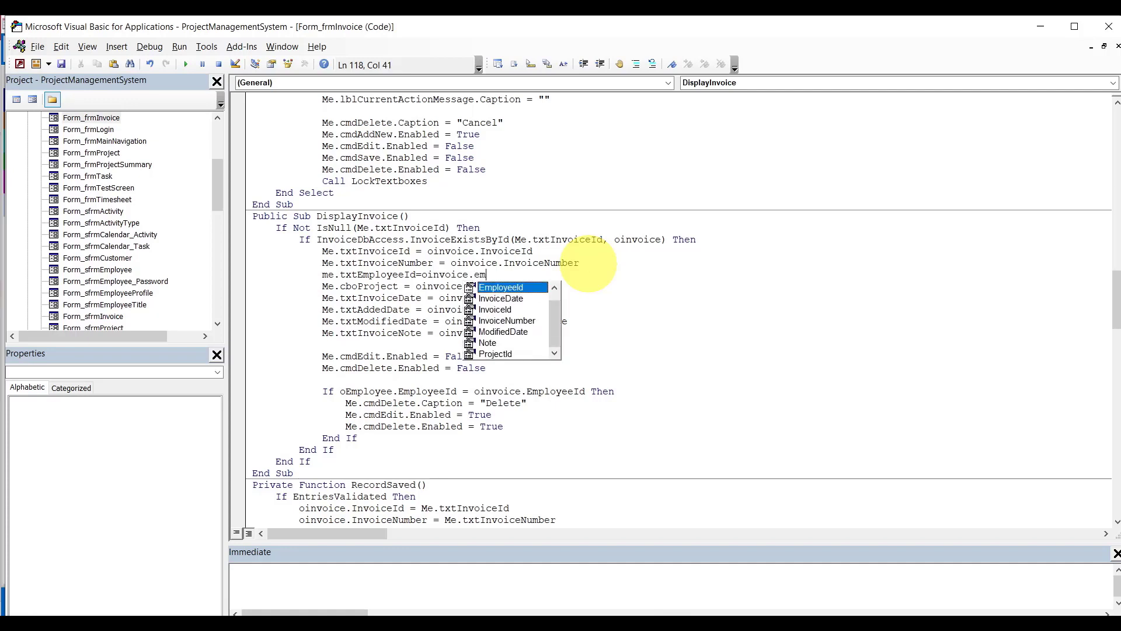
key(Tab)
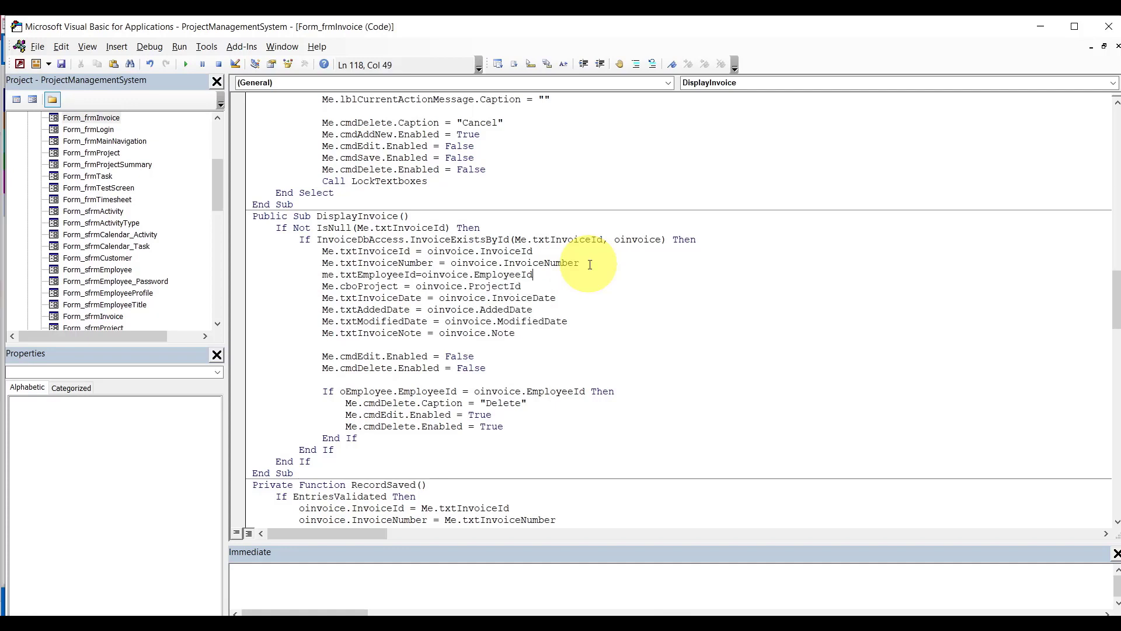
click(571, 214)
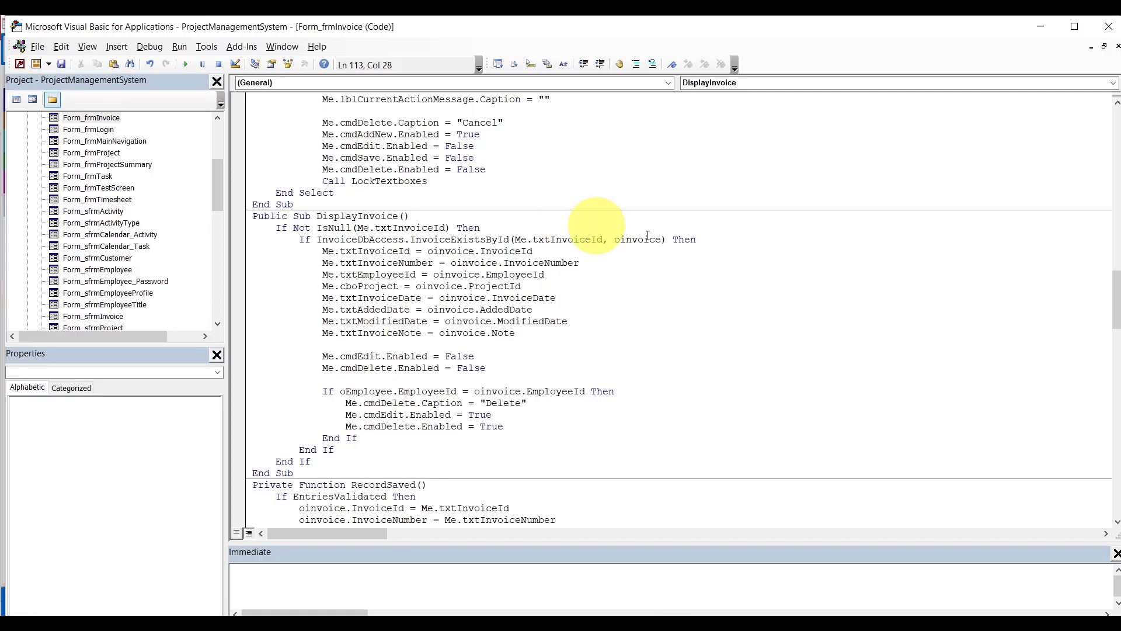
Compare the txtInvoiceNumber and txtEmployeeId control names in DisplayInvoice.
double_click(349, 263)
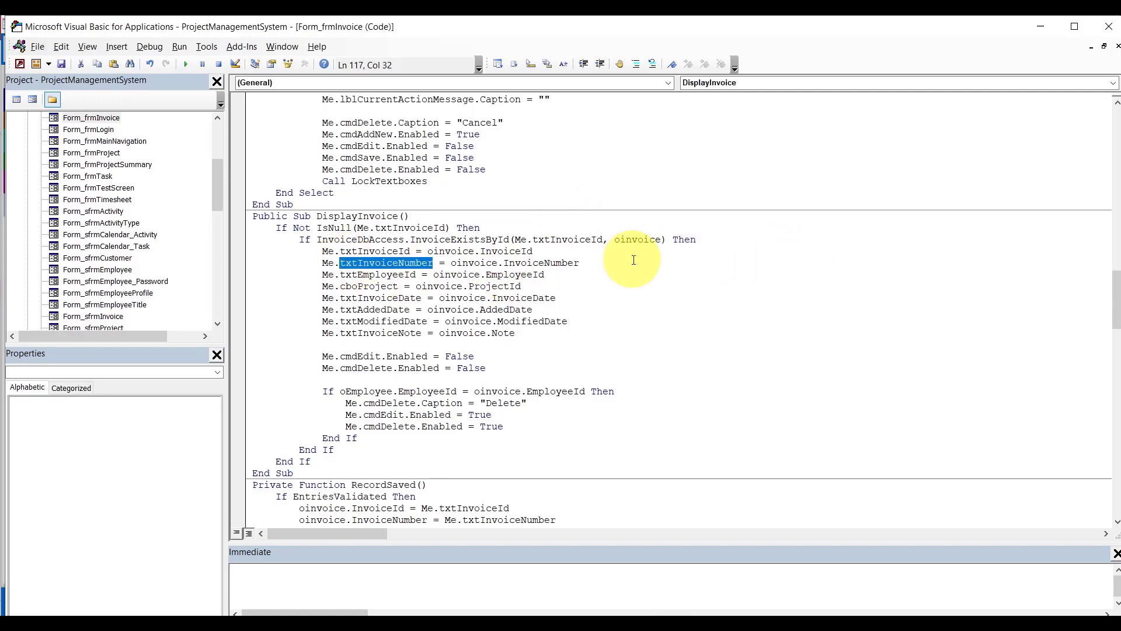
double_click(396, 275)
click(556, 298)
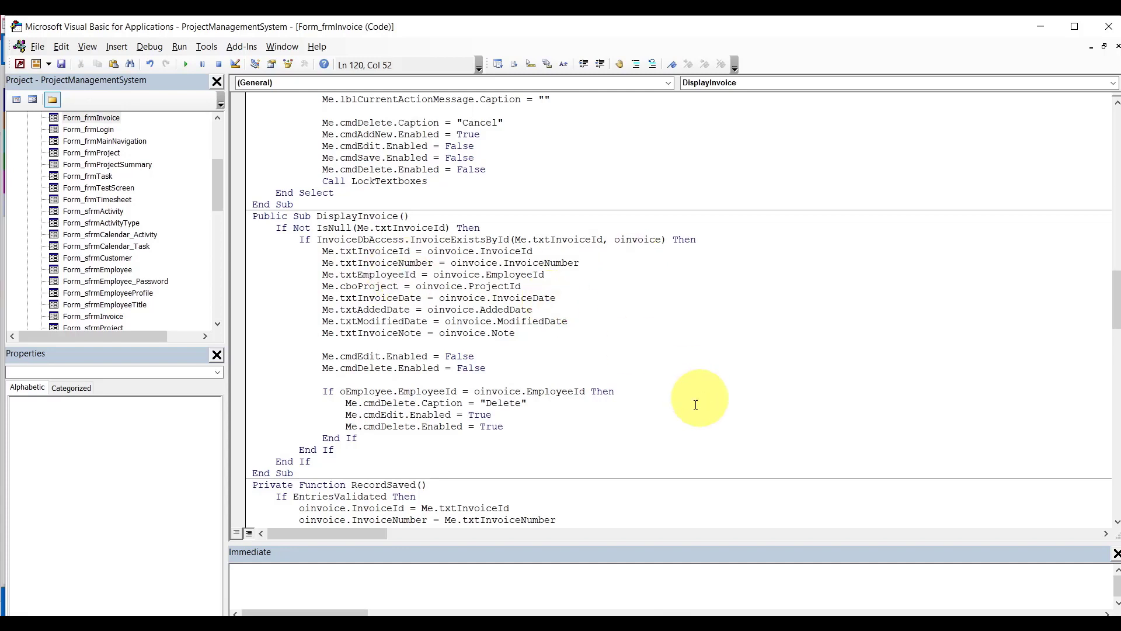
Cancel the INV-00001 edit, end the run-time error 91, and close the Project Management System form.
mouse_move(620, 610)
click(564, 574)
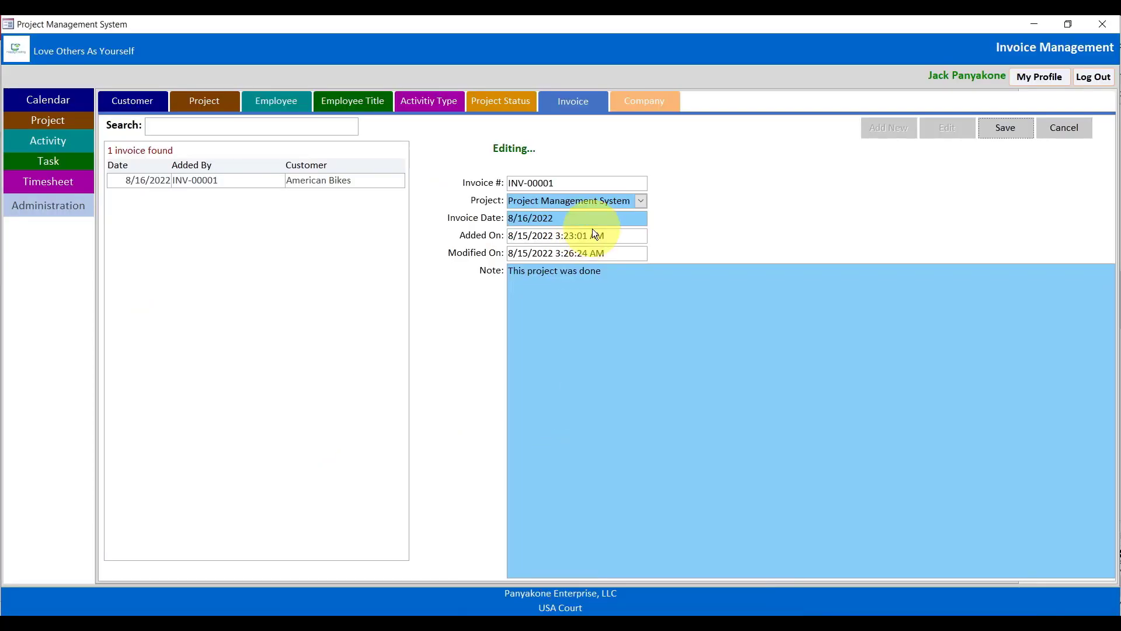
click(1063, 130)
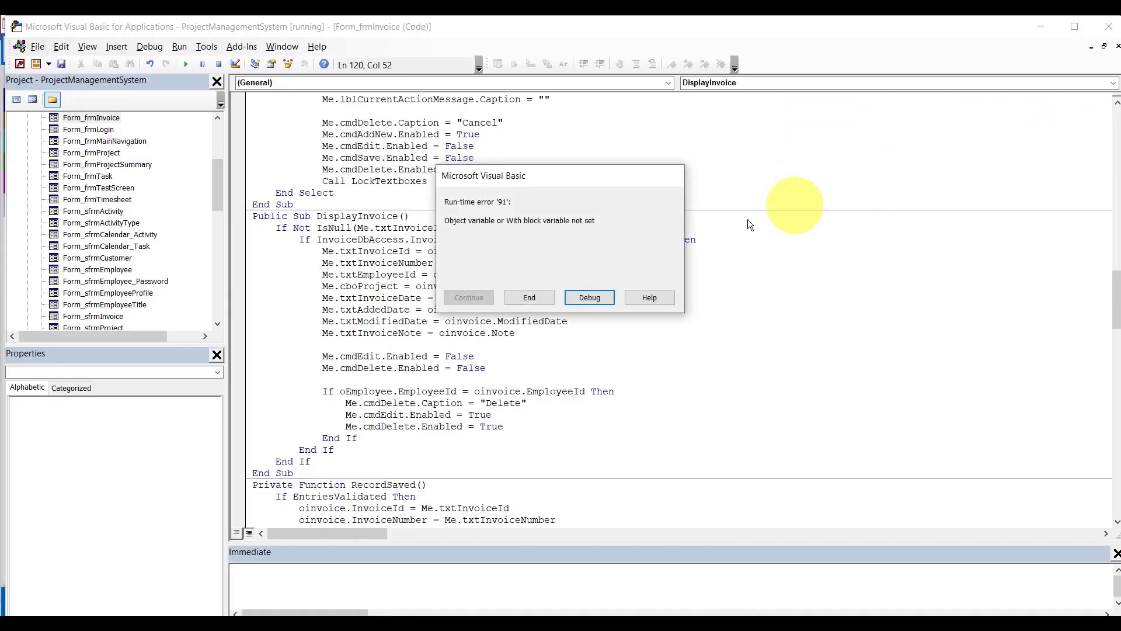
click(523, 299)
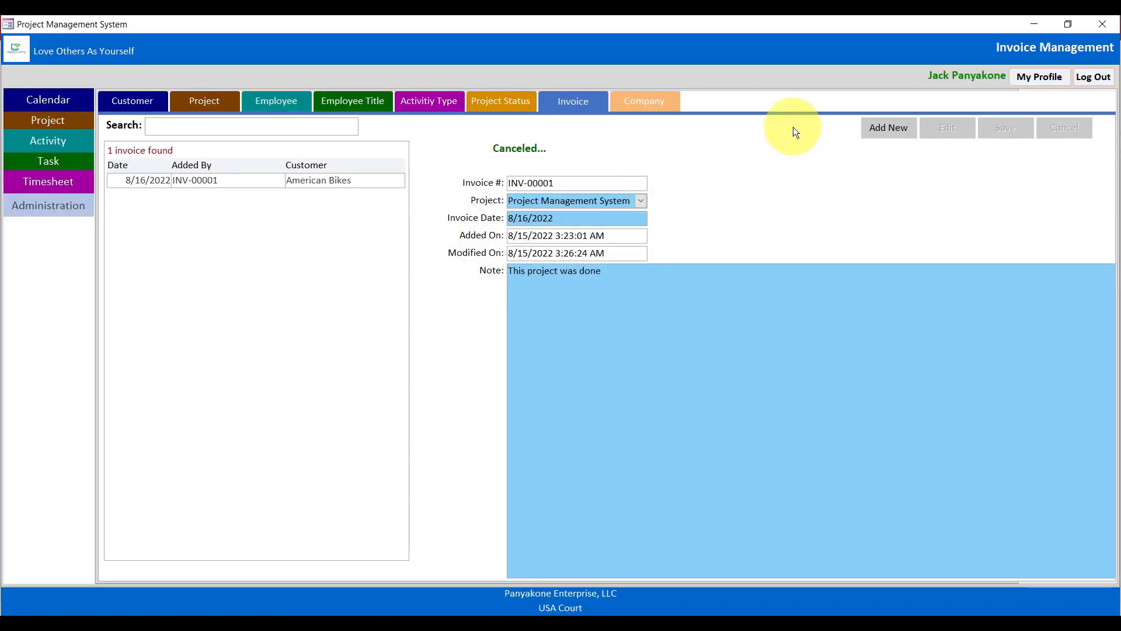
click(1103, 24)
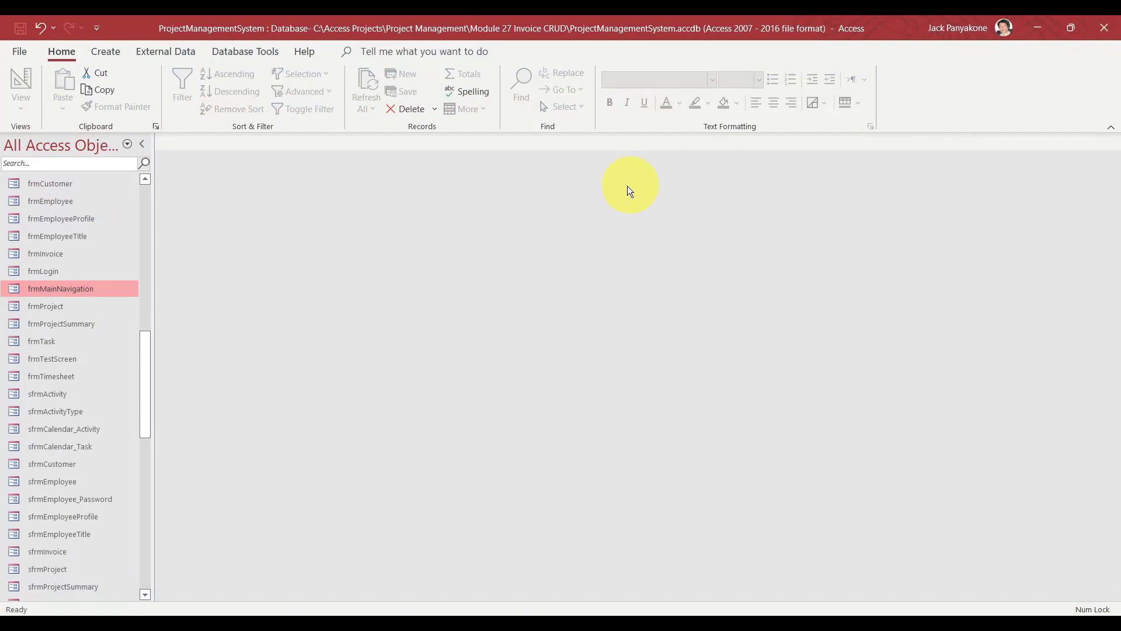
Open frmMainNavigation, log in with the employee's e-mail and password, and open Administration's Invoice page.
double_click(40, 292)
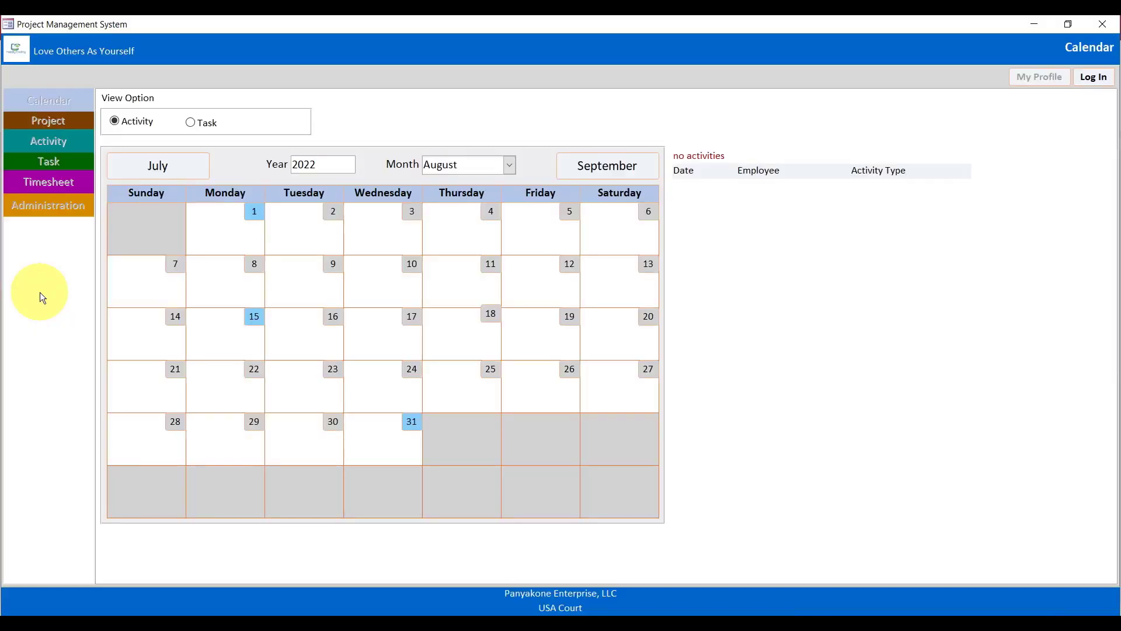
click(1092, 80)
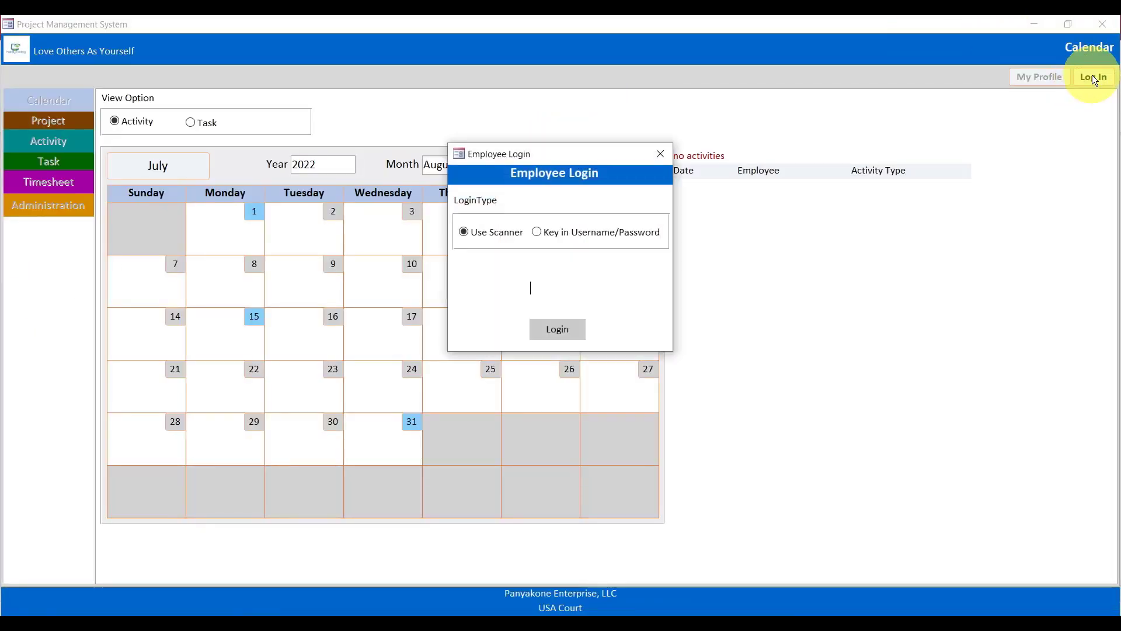
click(640, 236)
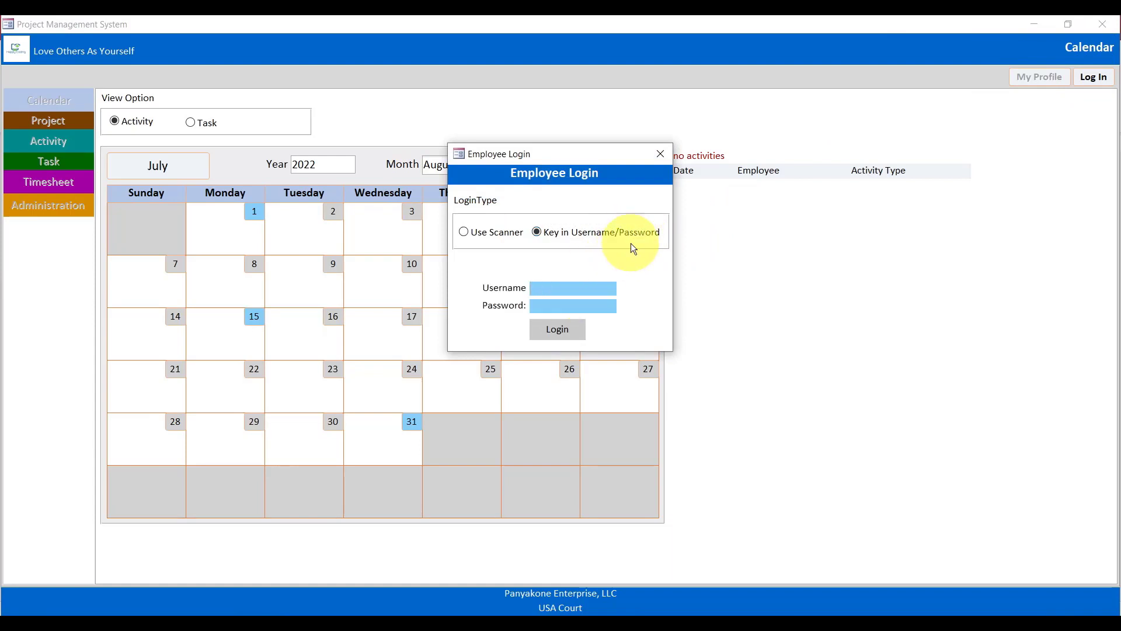
key(Tab)
text(**********)
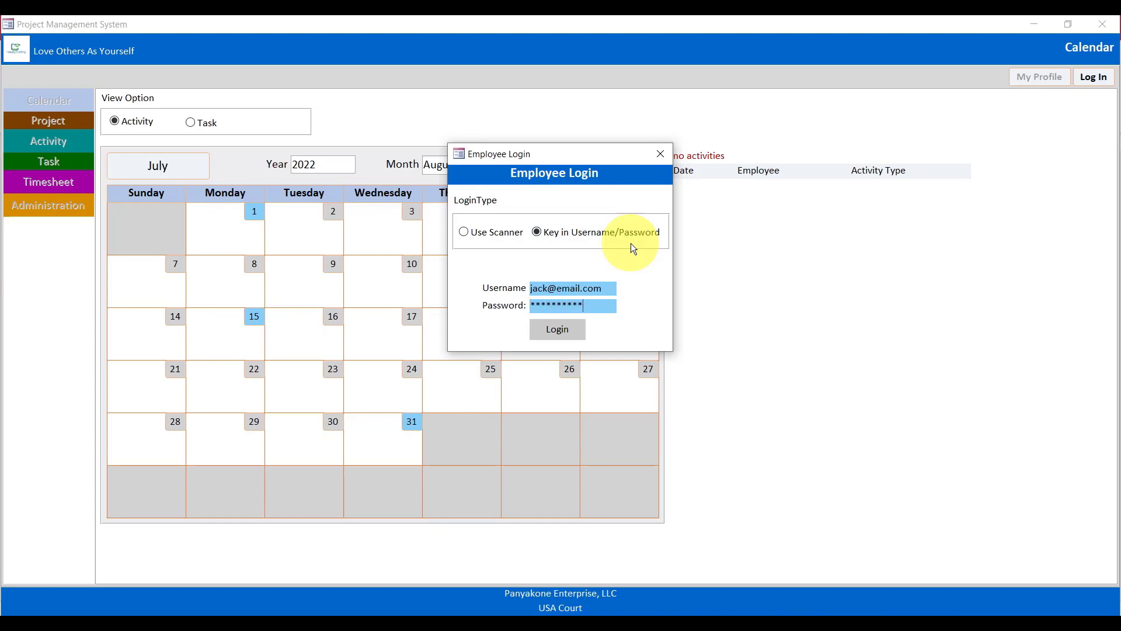
click(564, 332)
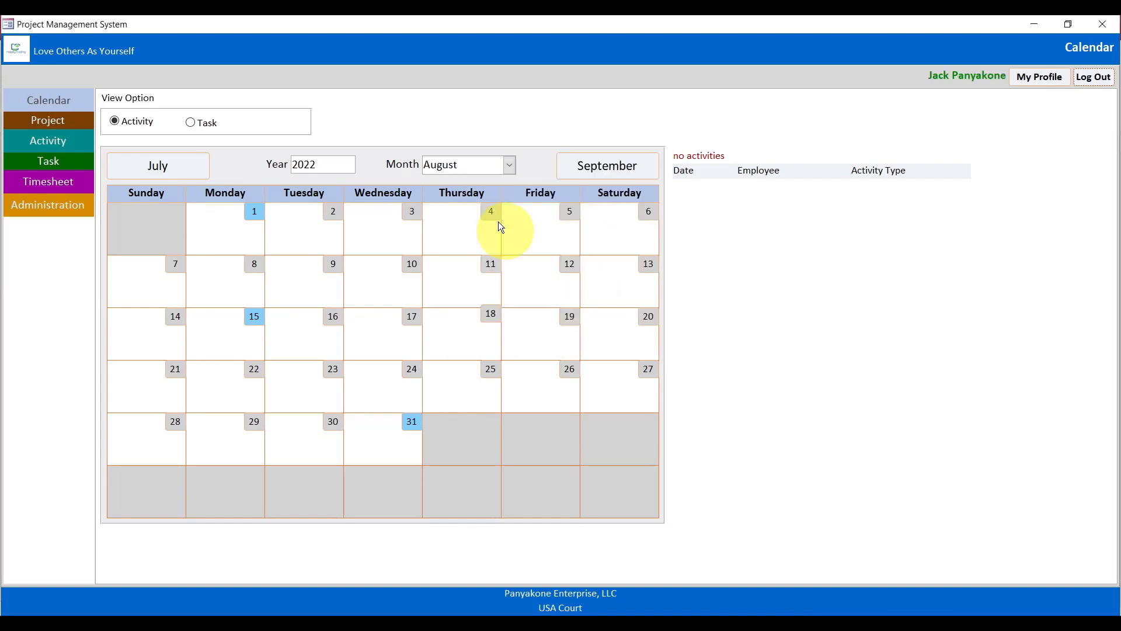
click(58, 208)
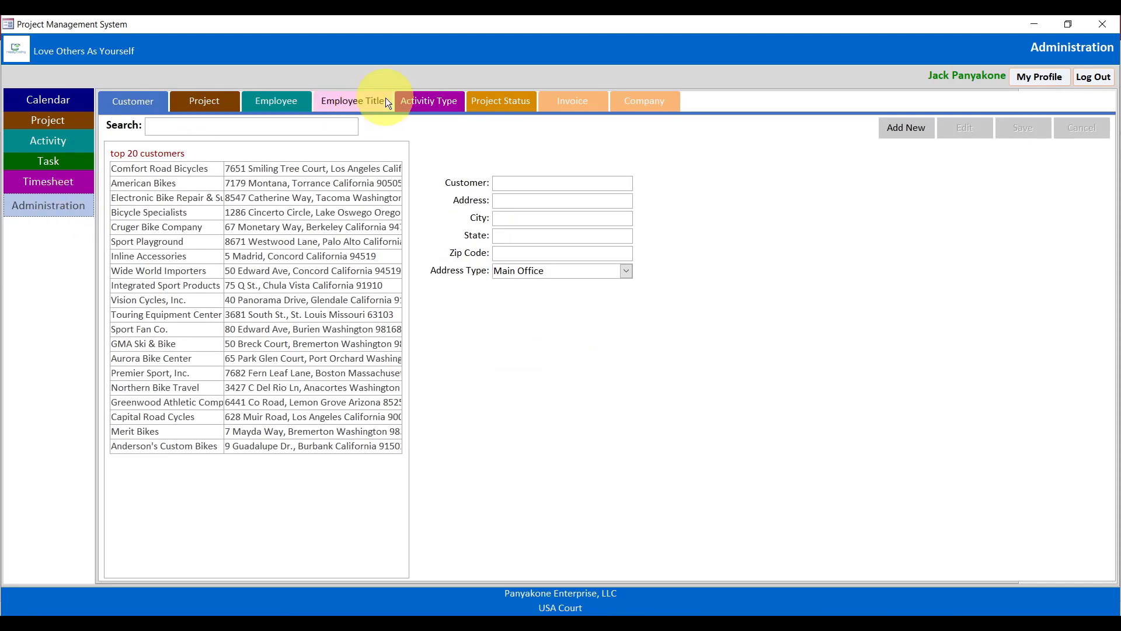
click(568, 102)
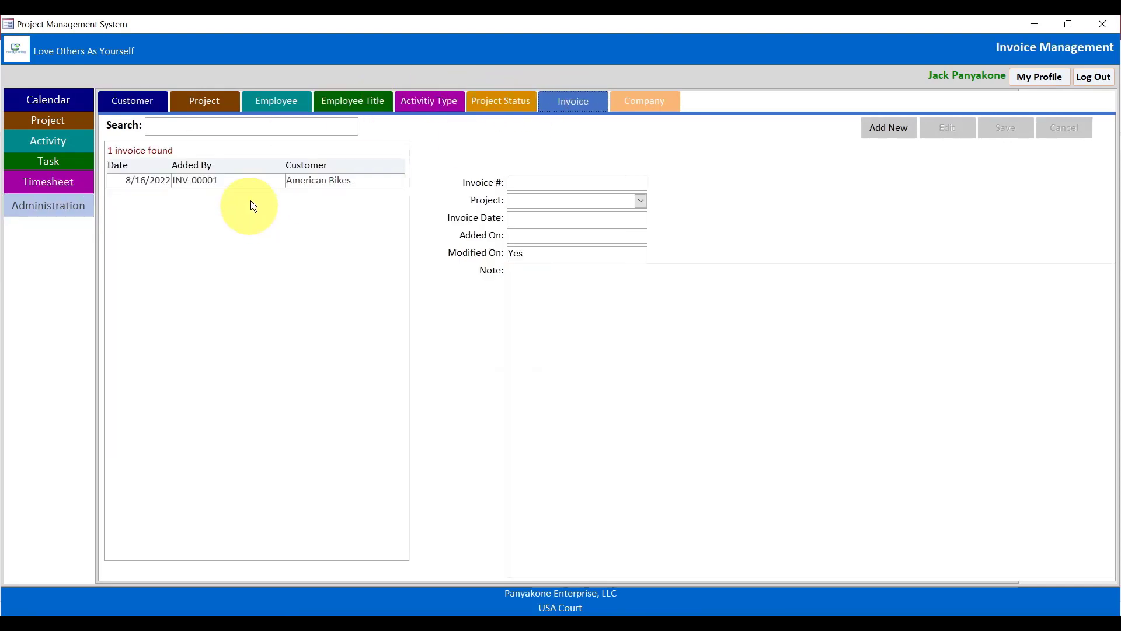
Load INV-00001, then edit and save it twice to confirm it saves successfully.
click(244, 179)
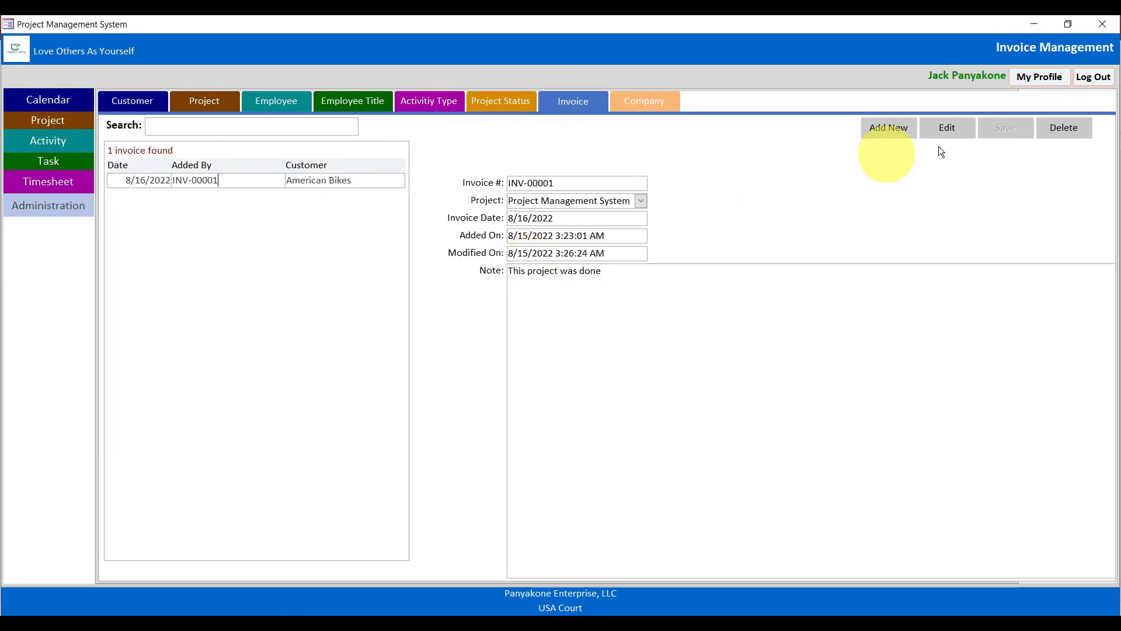
click(954, 138)
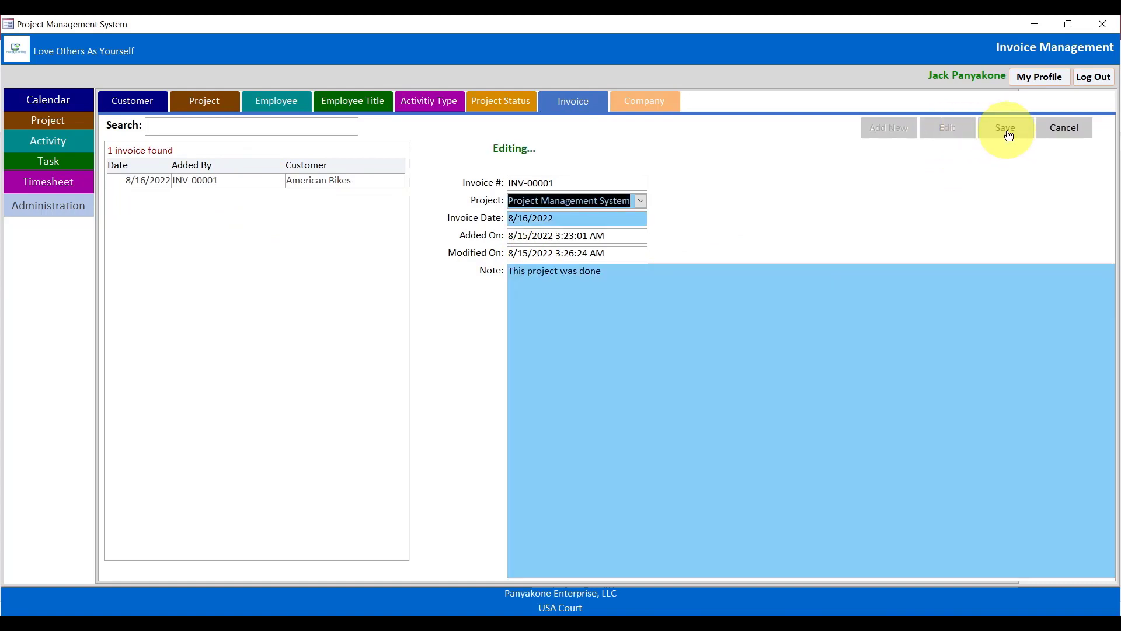
click(1006, 131)
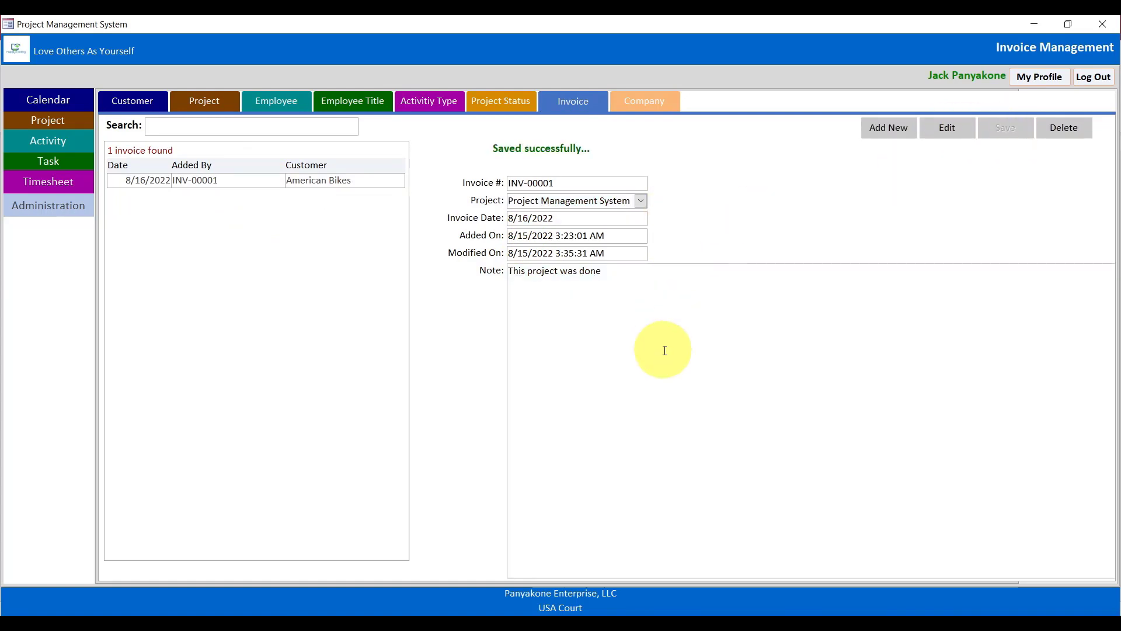
click(951, 131)
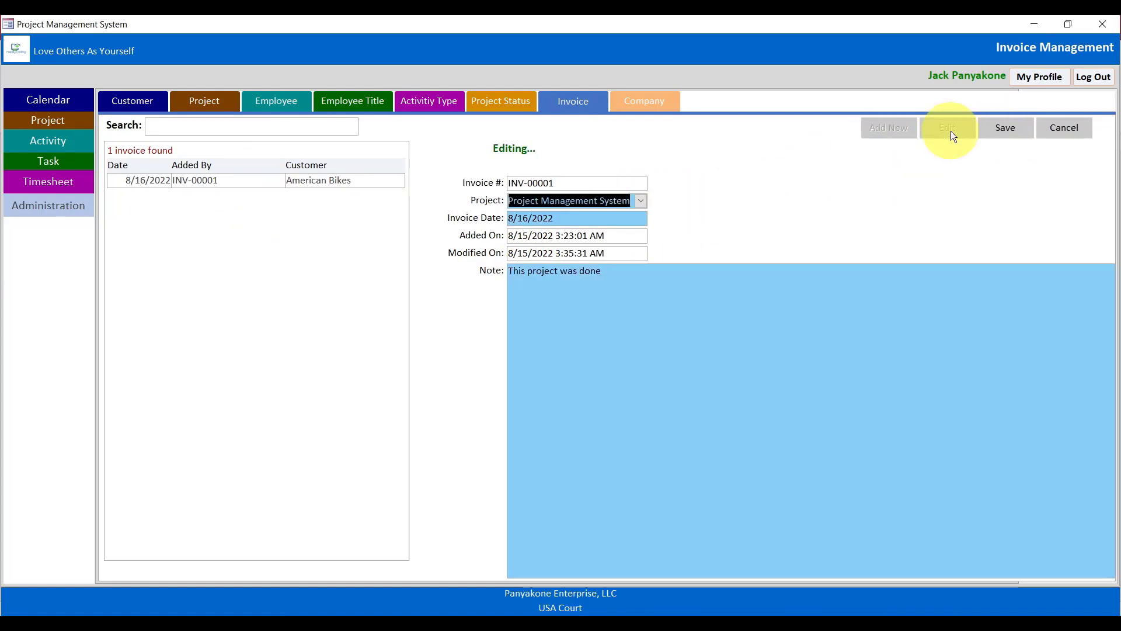
click(1006, 127)
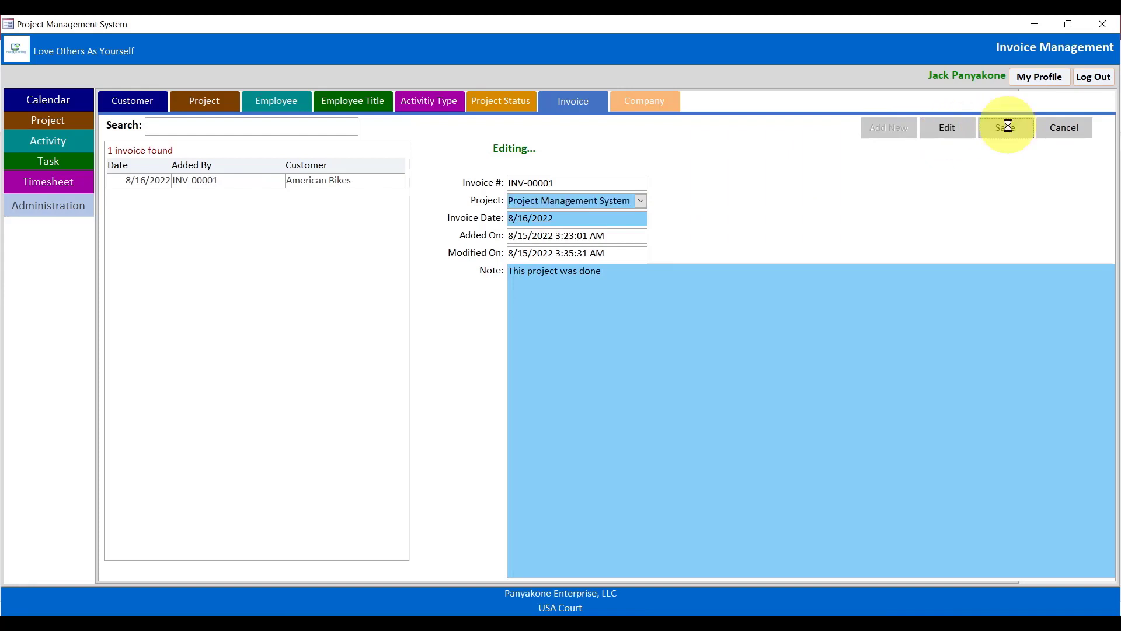
mouse_move(619, 611)
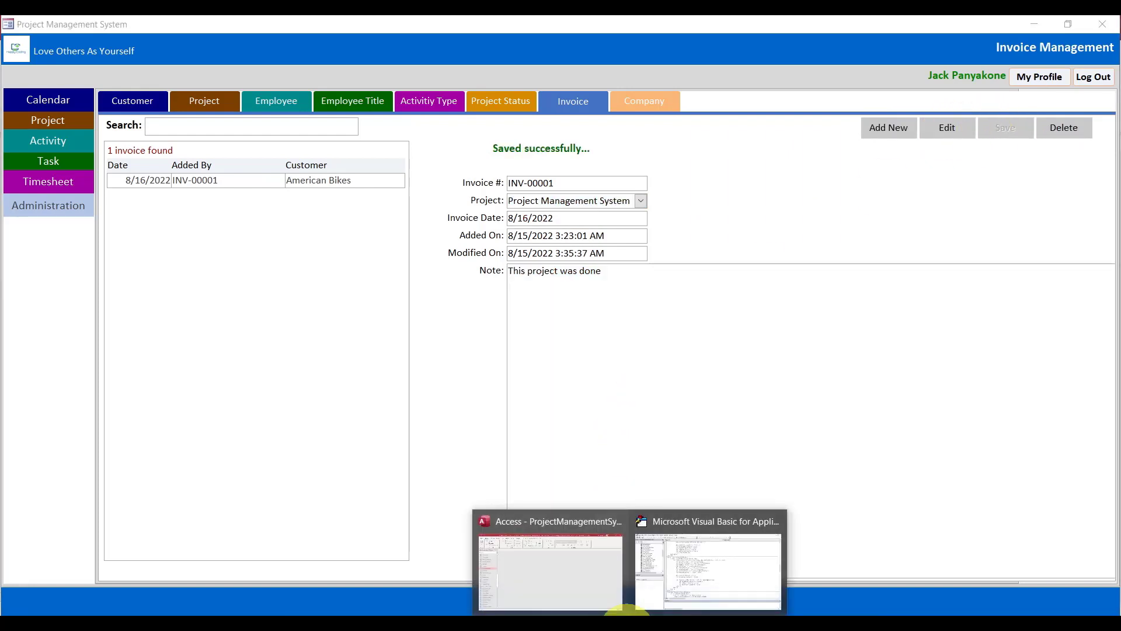
click(681, 561)
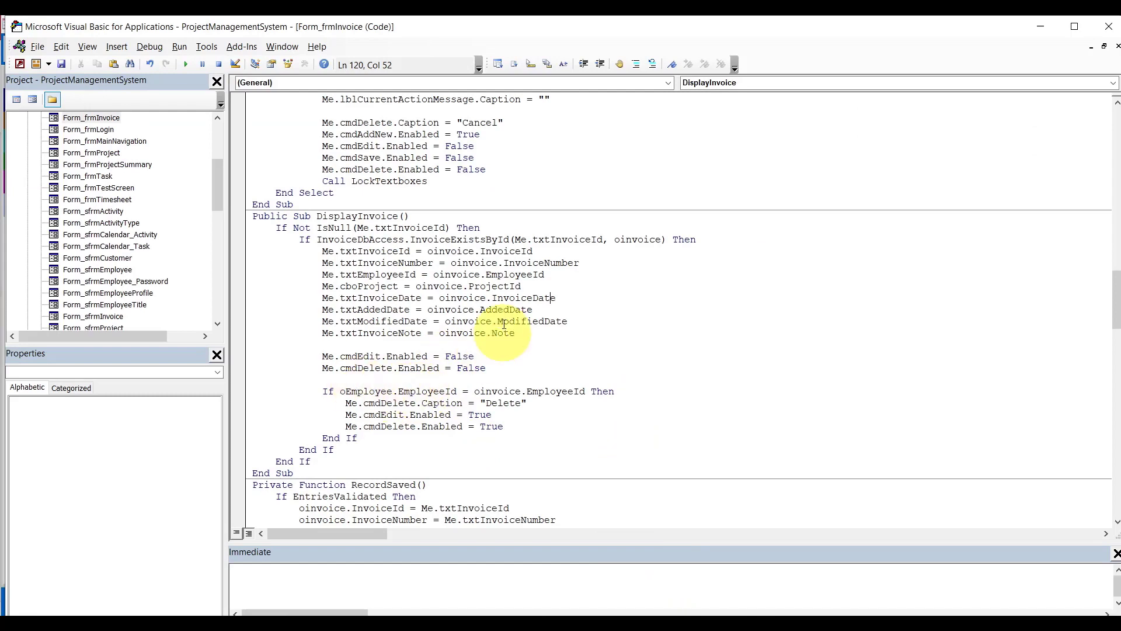
Review how txtEmployeeId is used in DisplayInvoice, RecordSaved and ClearTextboxes.
double_click(386, 274)
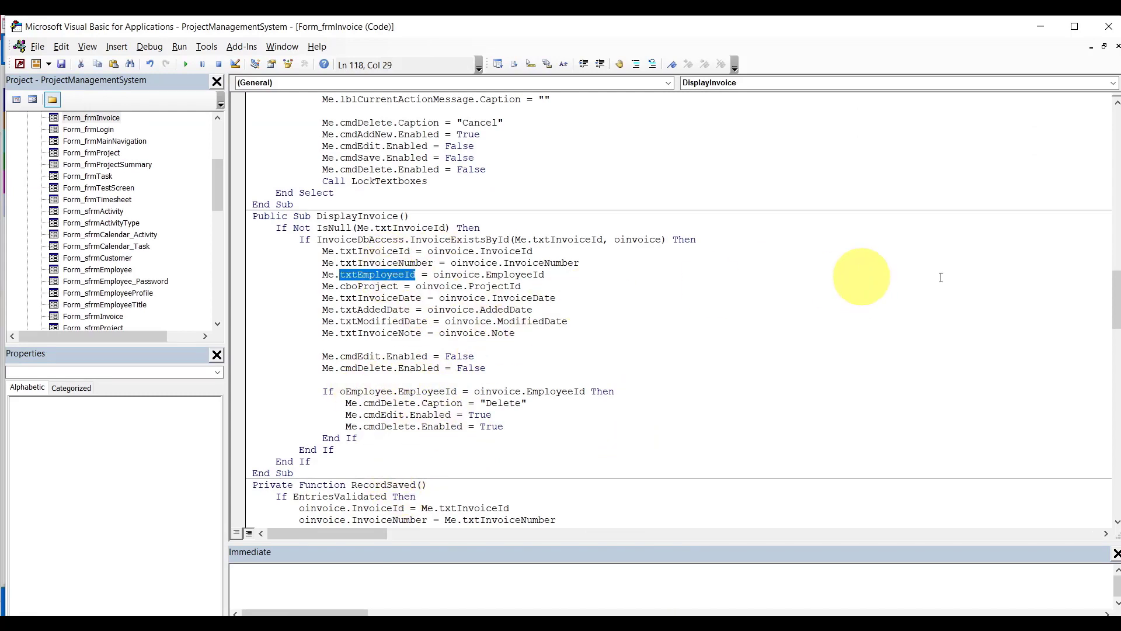
scroll(1117, 299, down, 5)
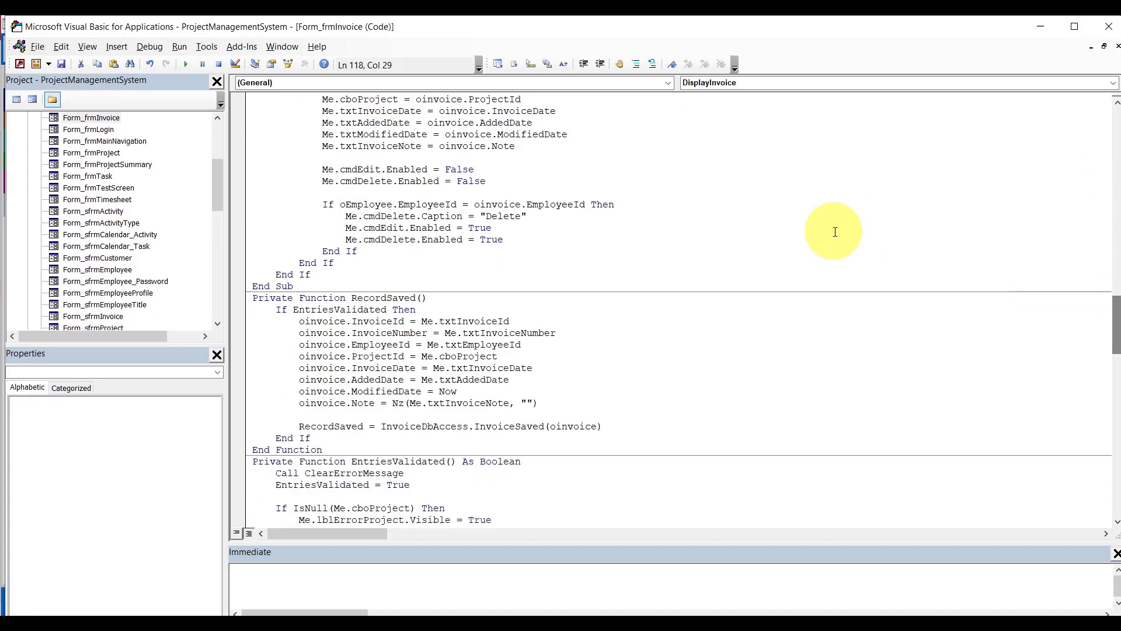
click(390, 203)
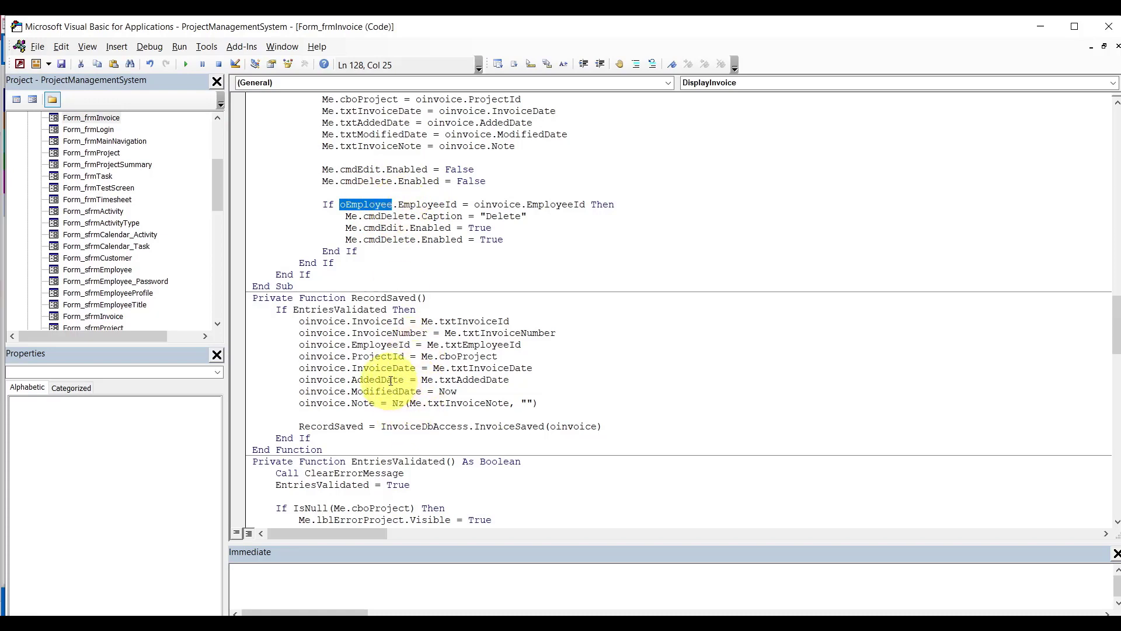
double_click(484, 346)
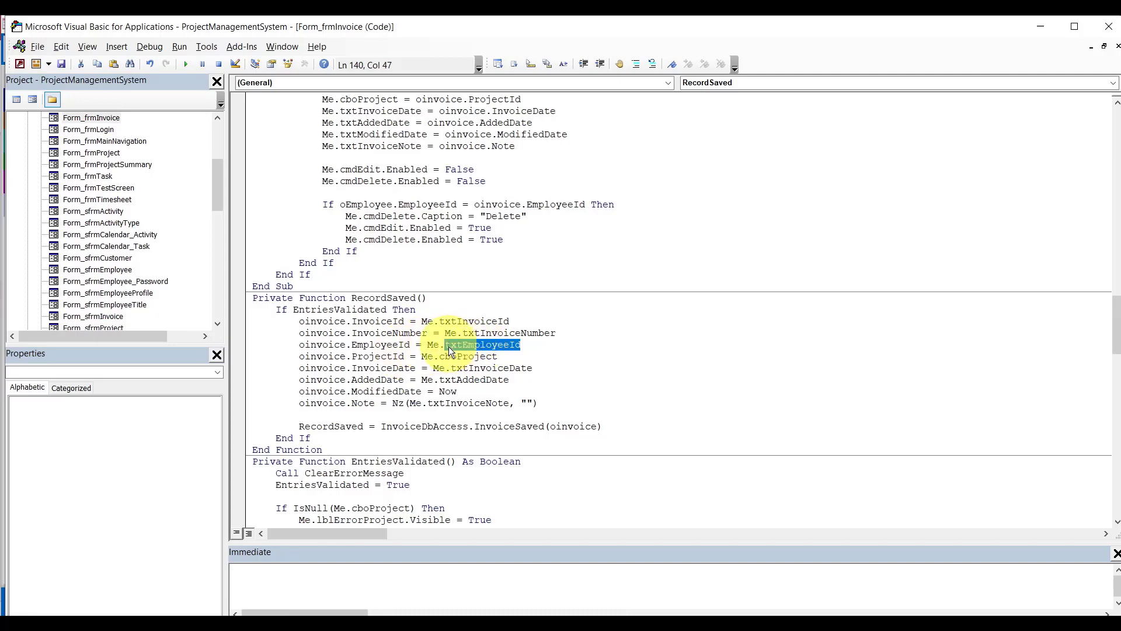
drag(1117, 324, 1110, 480)
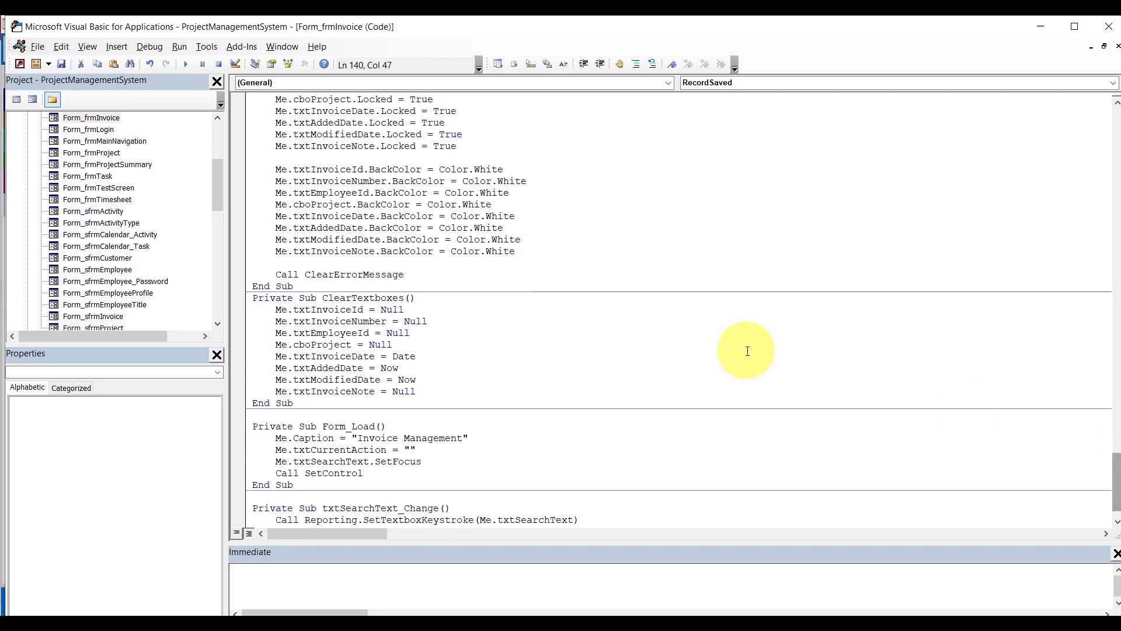
double_click(361, 300)
double_click(335, 333)
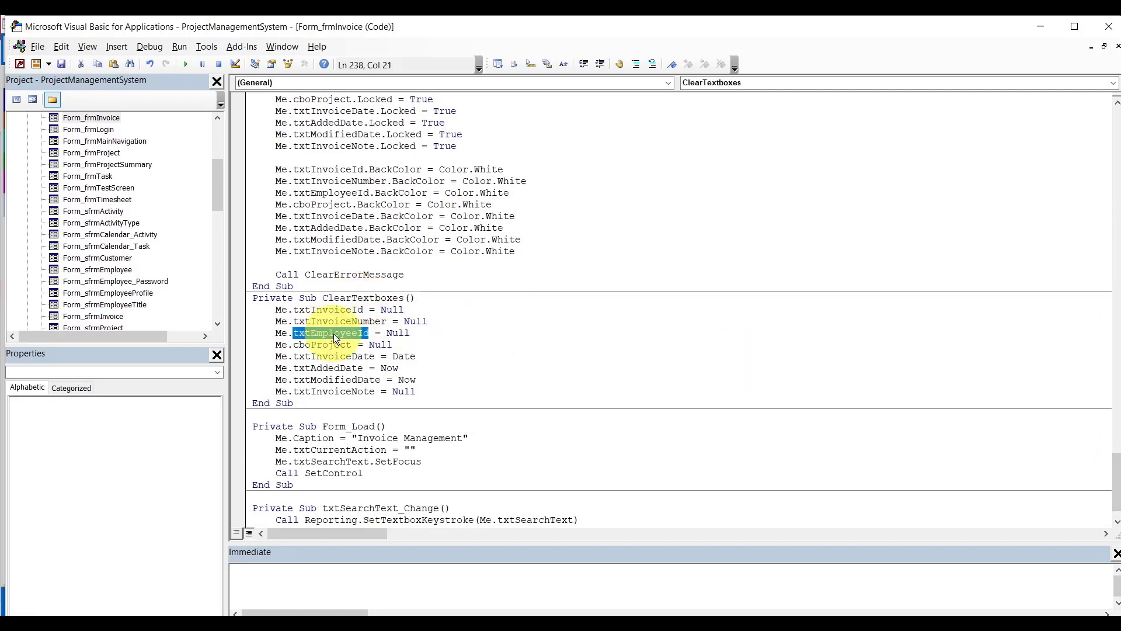
drag(1109, 479, 1081, 303)
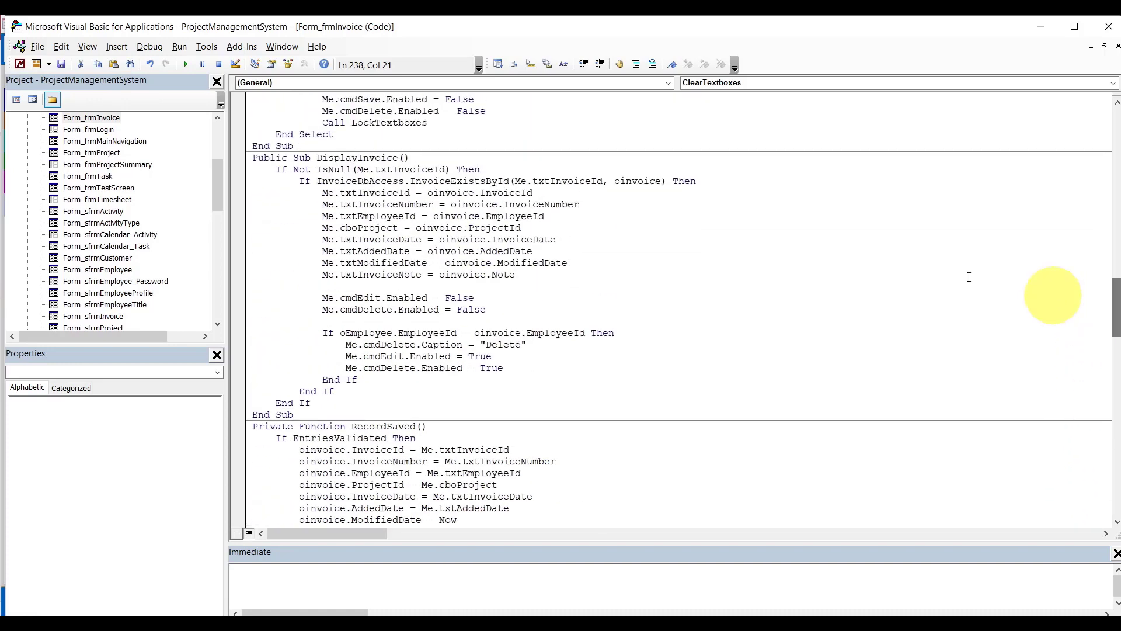
double_click(384, 216)
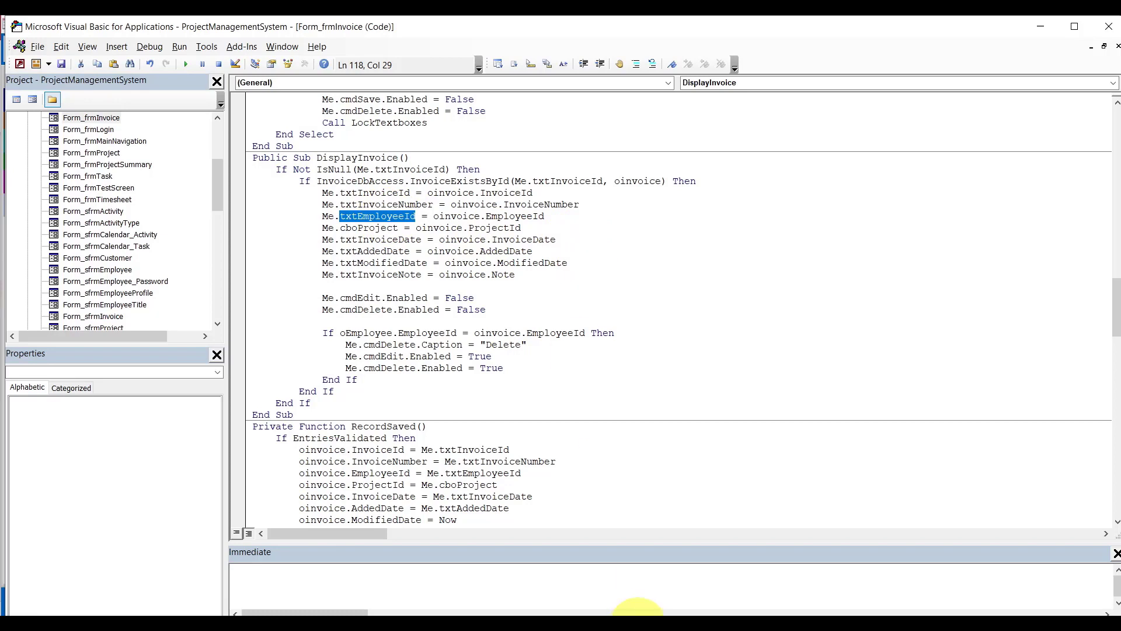
Back in Access, select the invoice note 'This project was done'.
mouse_move(639, 613)
click(576, 572)
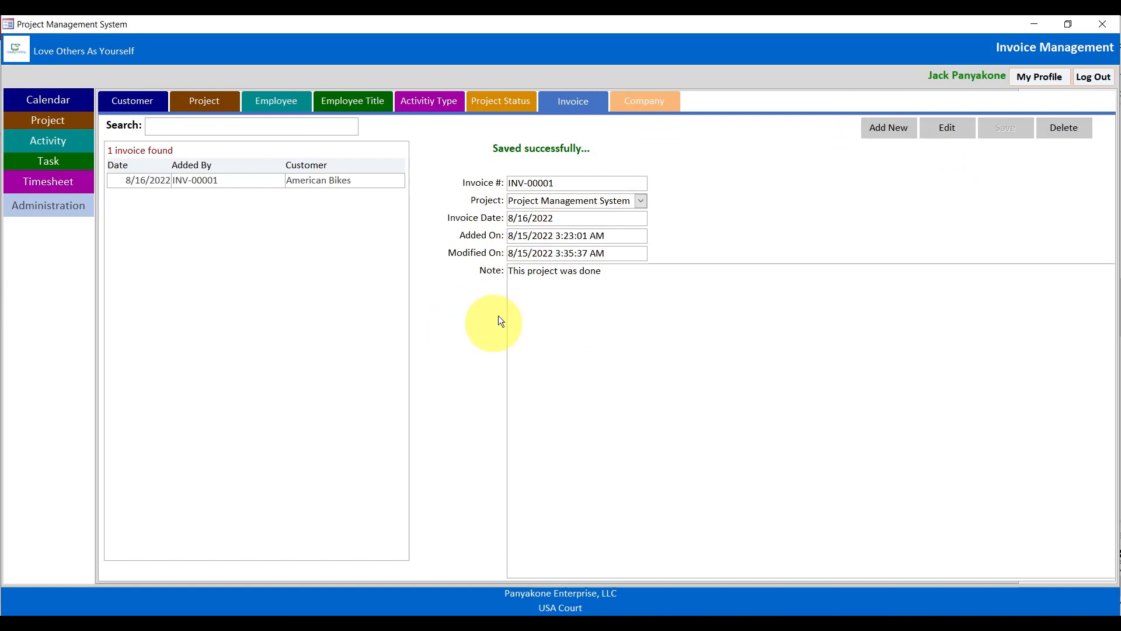
click(619, 339)
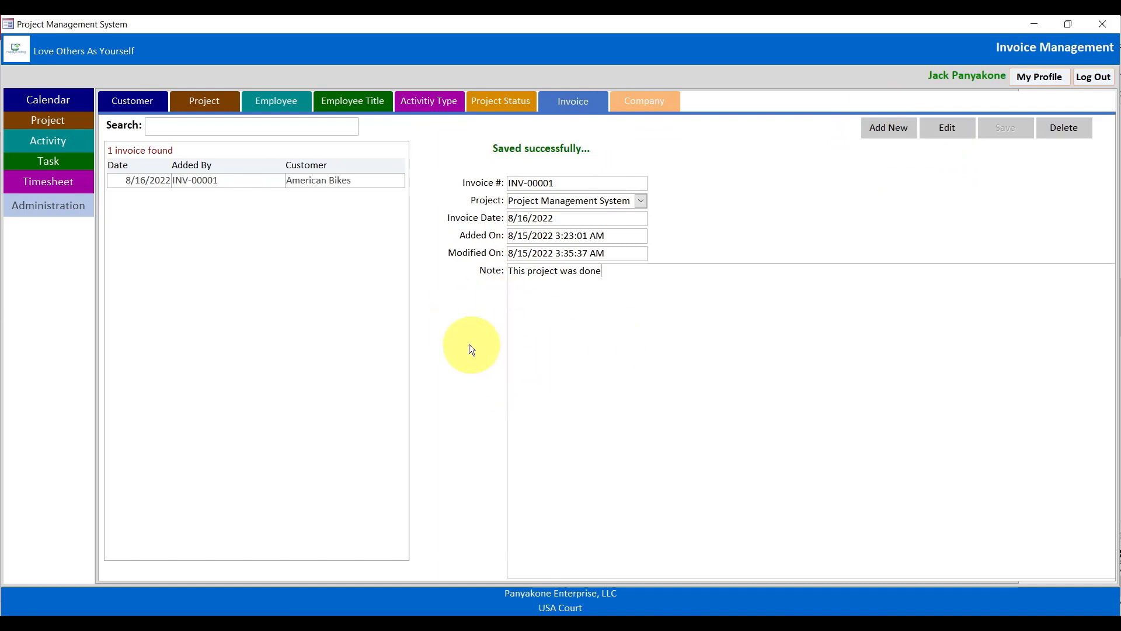
drag(471, 343, 692, 344)
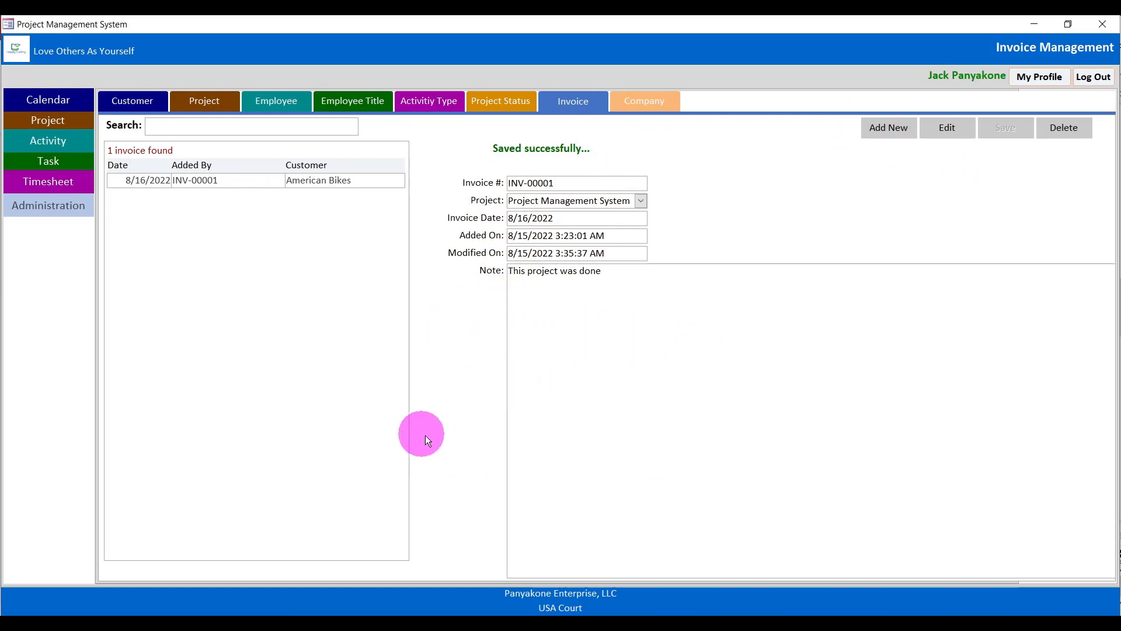